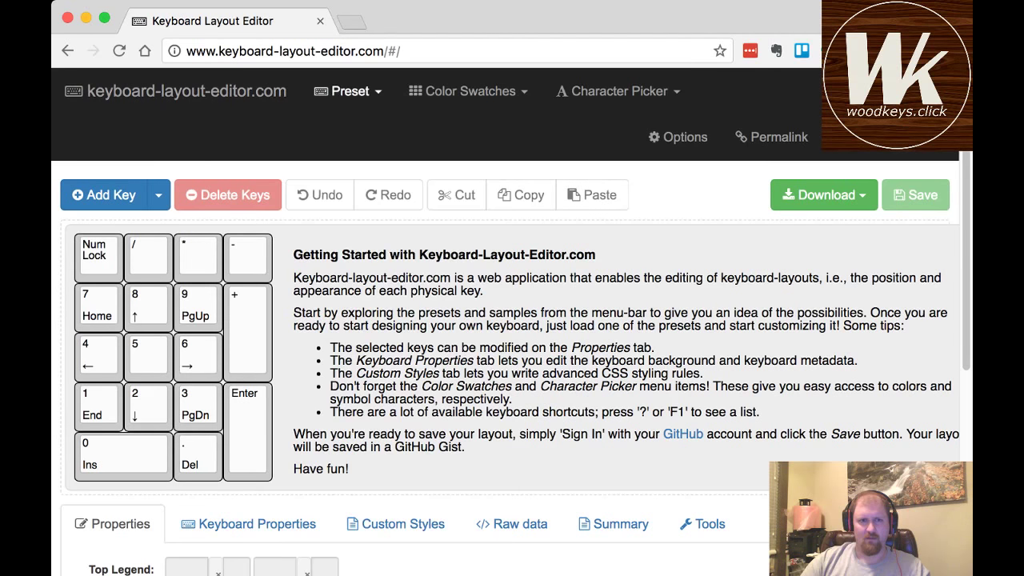
- Load the ANSI 104 preset layout, scroll across it, and bring back the preset list
{"action": "left_click", "coordinate": [349, 91]}
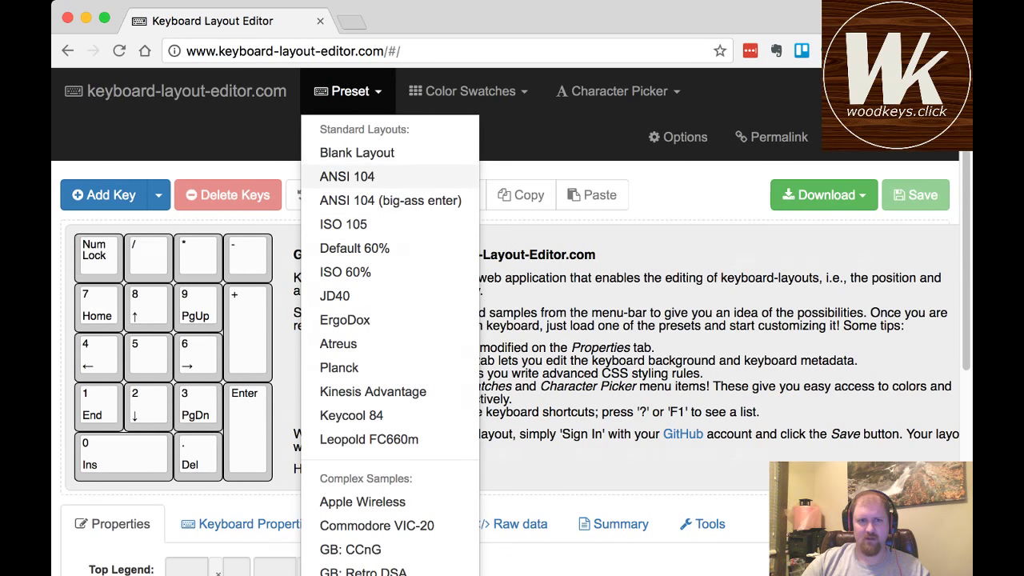
{"action": "left_click", "coordinate": [347, 176]}
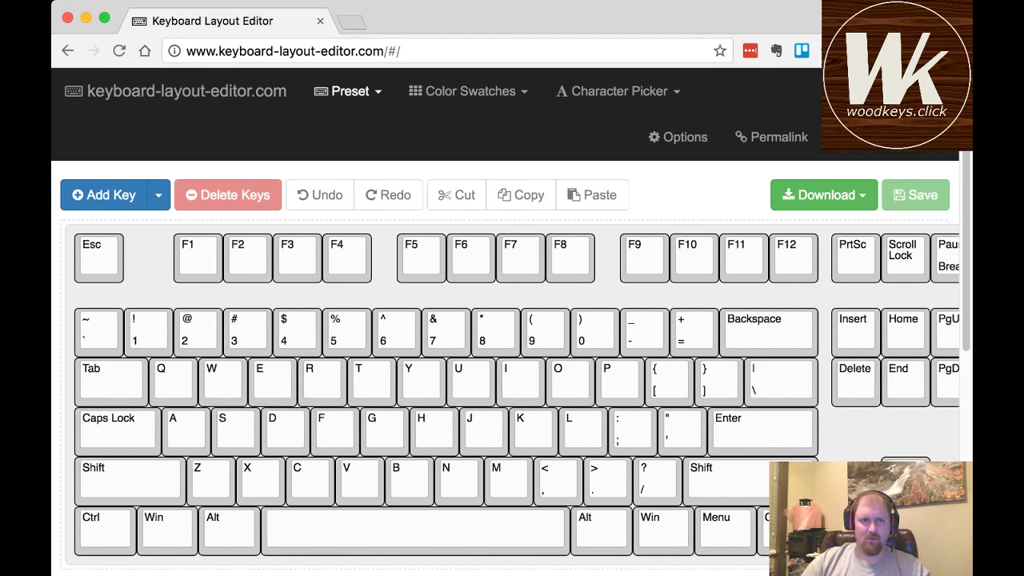
{"action": "left_click", "coordinate": [348, 90]}
{"action": "left_click", "coordinate": [347, 176]}
{"action": "scroll", "coordinate": [607, 480], "scroll_direction": "right", "scroll_amount": 5}
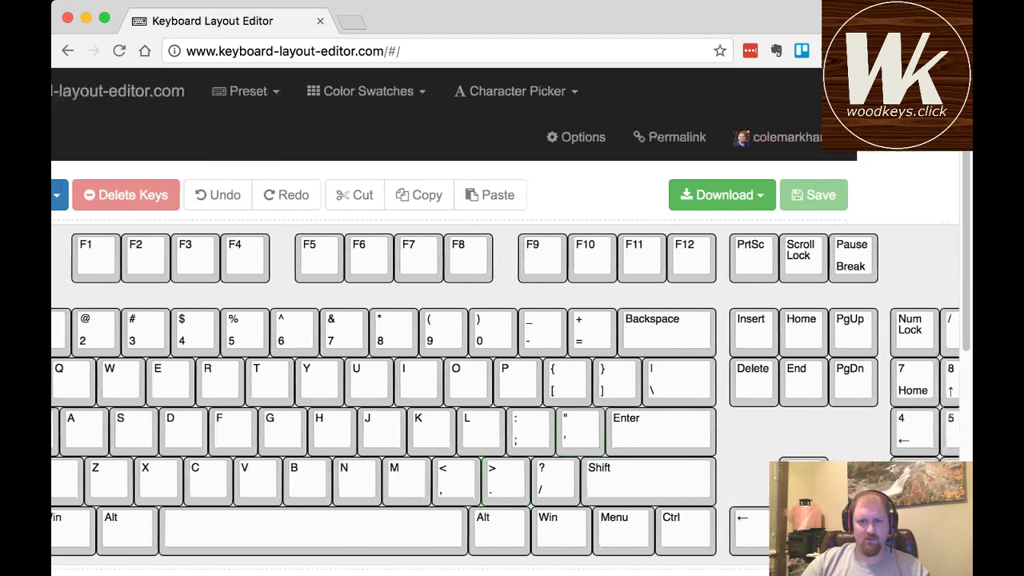
{"action": "scroll", "coordinate": [583, 432], "scroll_direction": "left", "scroll_amount": 5}
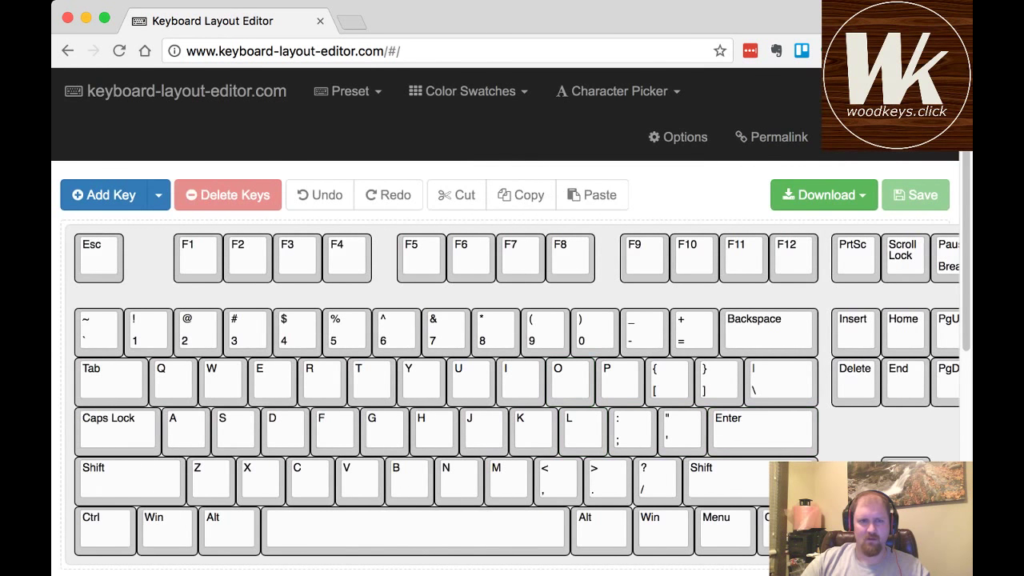
{"action": "left_click", "coordinate": [348, 90]}
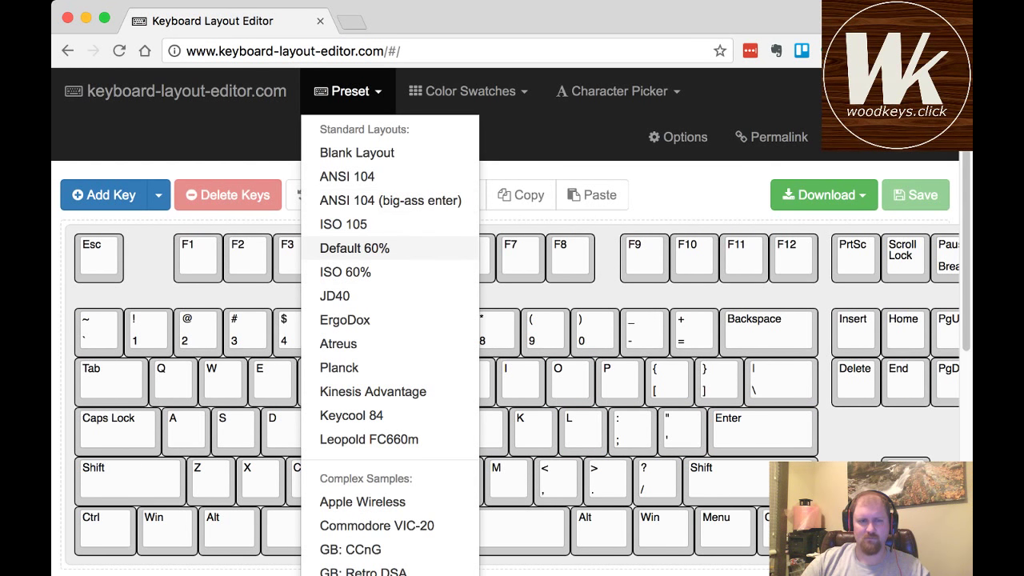
- Load the Default 60% preset layout in place of the full-size board
{"action": "left_click", "coordinate": [355, 248]}
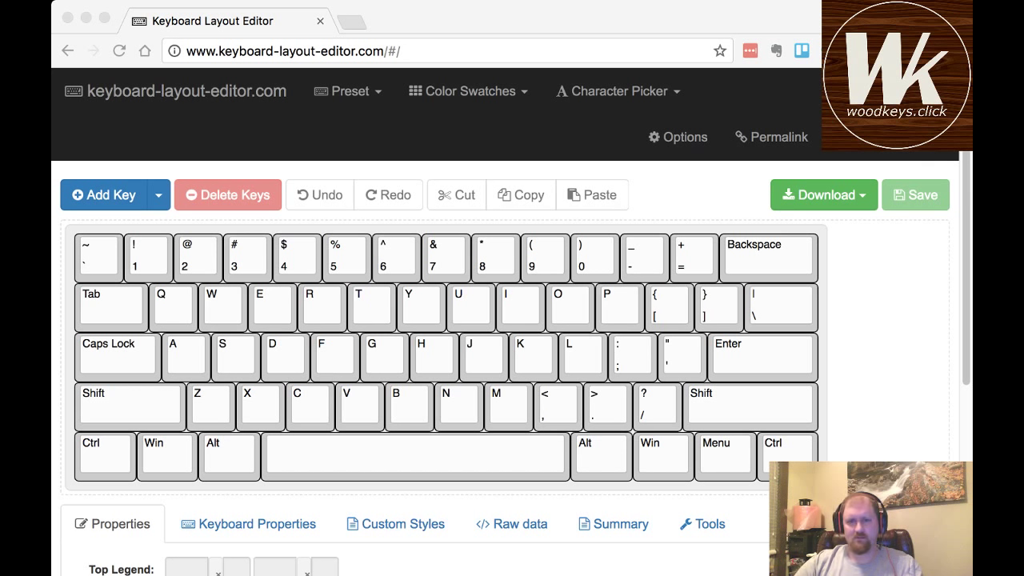
- Select the | \ key and set its width to 1 unit in the Properties tab
{"action": "left_click", "coordinate": [767, 256]}
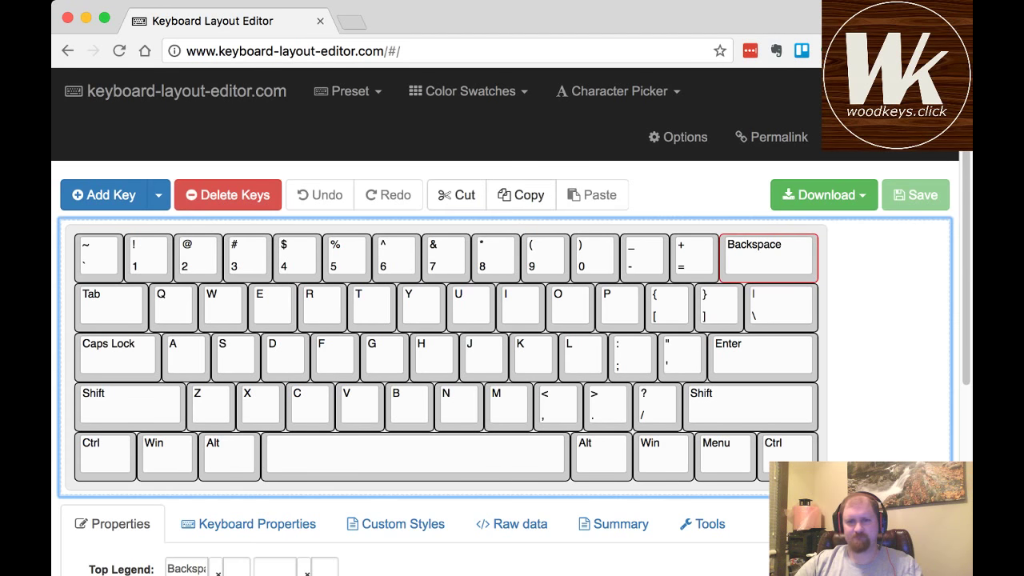
{"action": "key", "text": "Tab"}
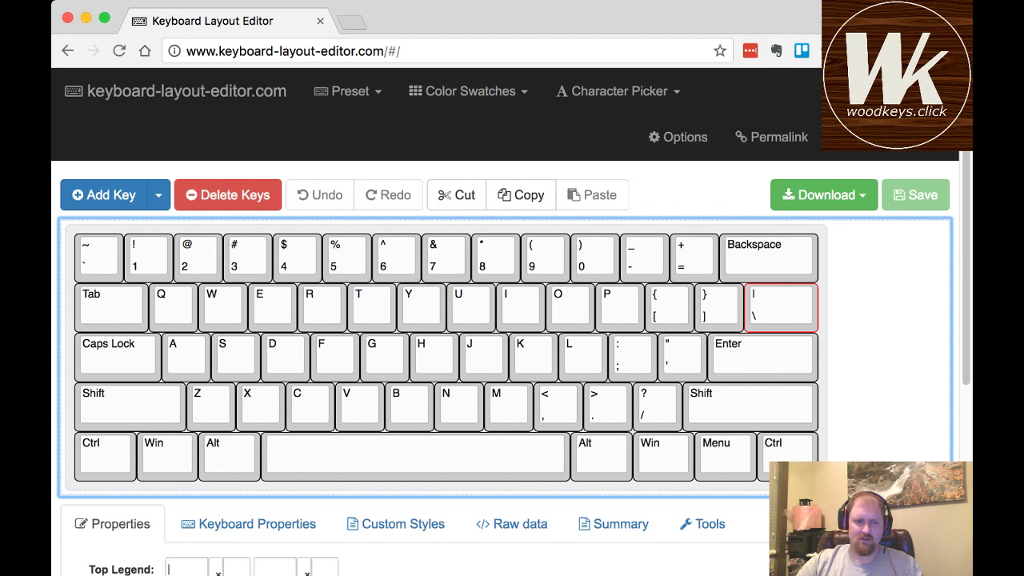
{"action": "scroll", "coordinate": [396, 524], "scroll_direction": "down", "scroll_amount": 3}
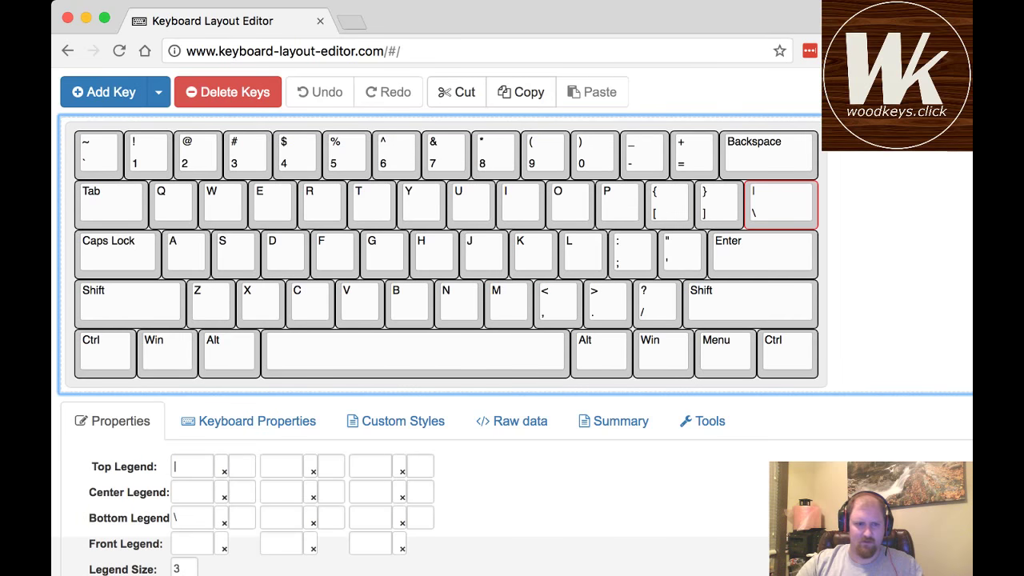
{"action": "scroll", "coordinate": [512, 320], "scroll_direction": "down", "scroll_amount": 1}
{"action": "scroll", "coordinate": [195, 422], "scroll_direction": "down", "scroll_amount": 3}
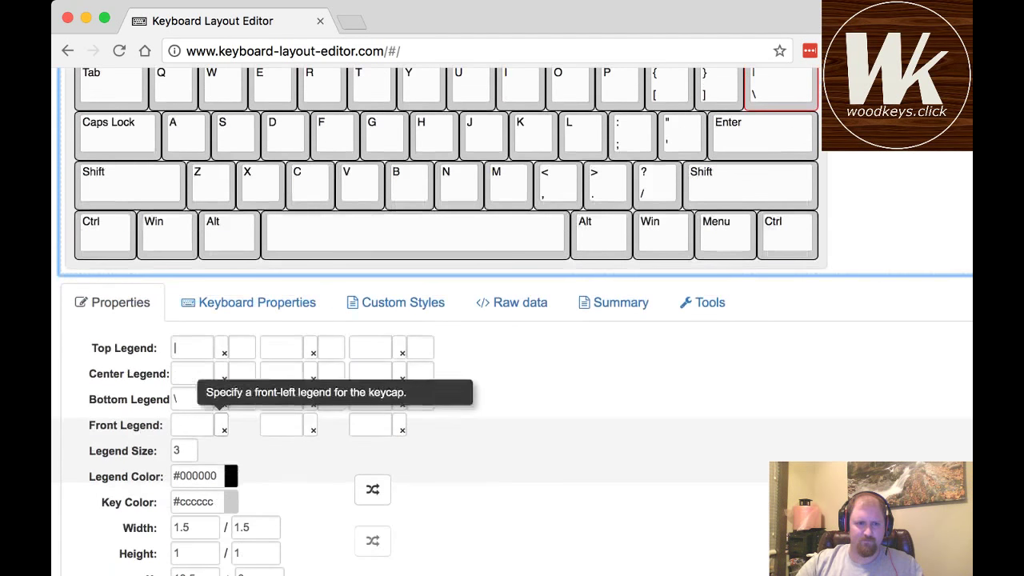
{"action": "scroll", "coordinate": [195, 423], "scroll_direction": "up", "scroll_amount": 2}
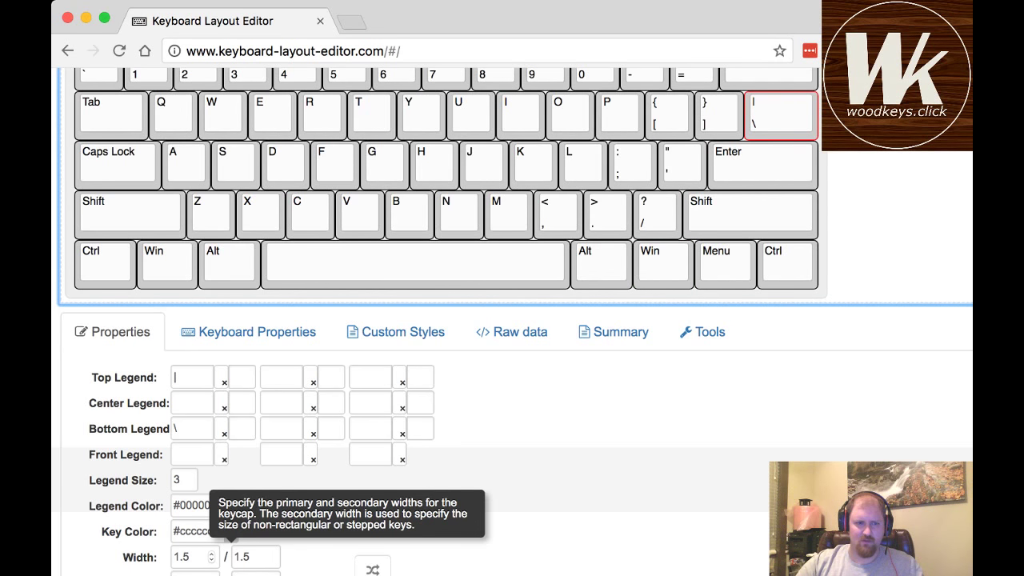
{"action": "left_click", "coordinate": [190, 556]}
{"action": "key", "text": "BackSpace"}
{"action": "key", "text": "BackSpace"}
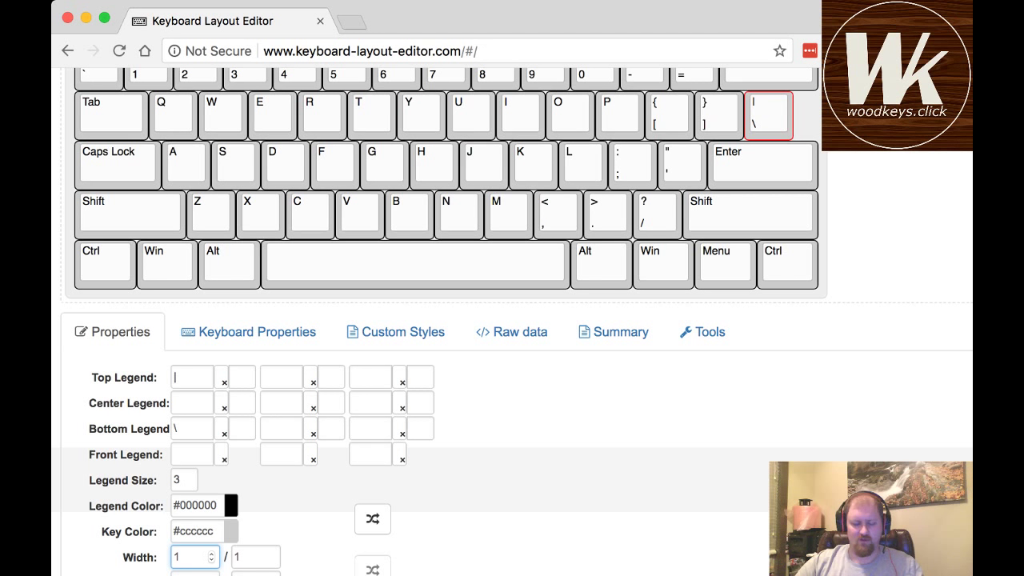
{"action": "key", "text": "Escape"}
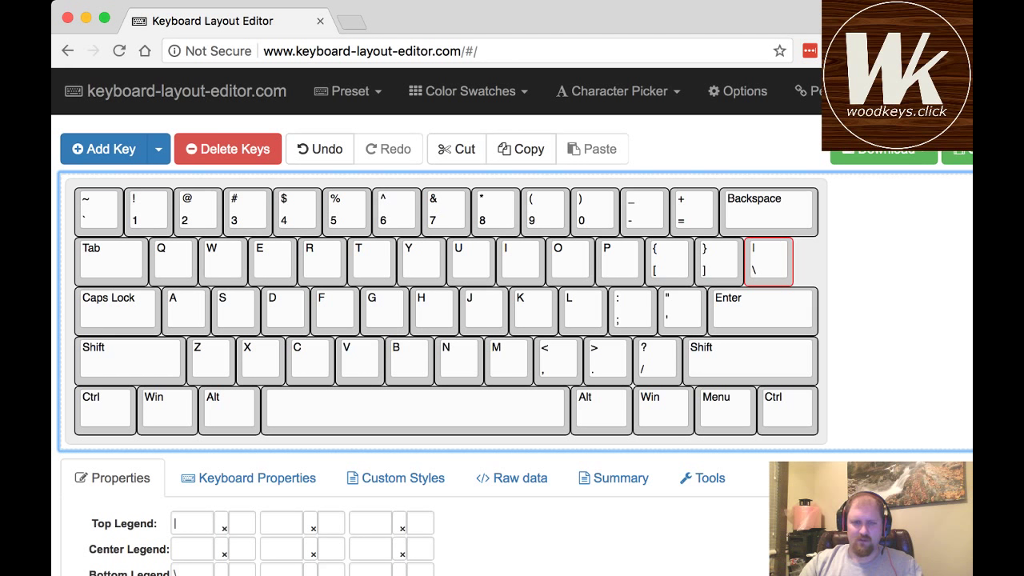
- Keep the | \ key at 1u and move it up into the number row beside + =
{"action": "key", "text": "shift+Right"}
{"action": "key", "text": "shift+Right"}
{"action": "key", "text": "shift+Right"}
{"action": "key", "text": "shift+Down"}
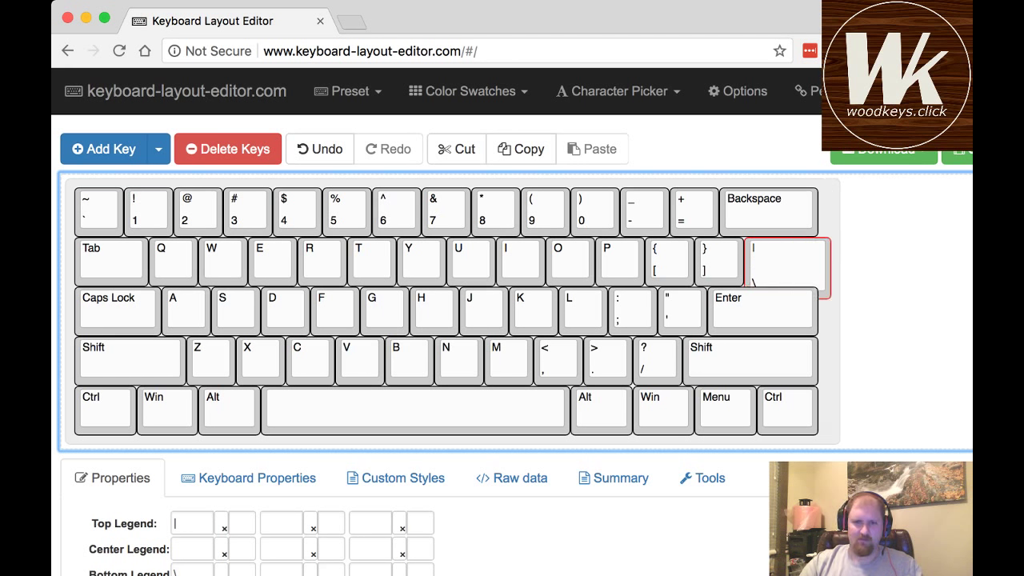
{"action": "key", "text": "shift+Up"}
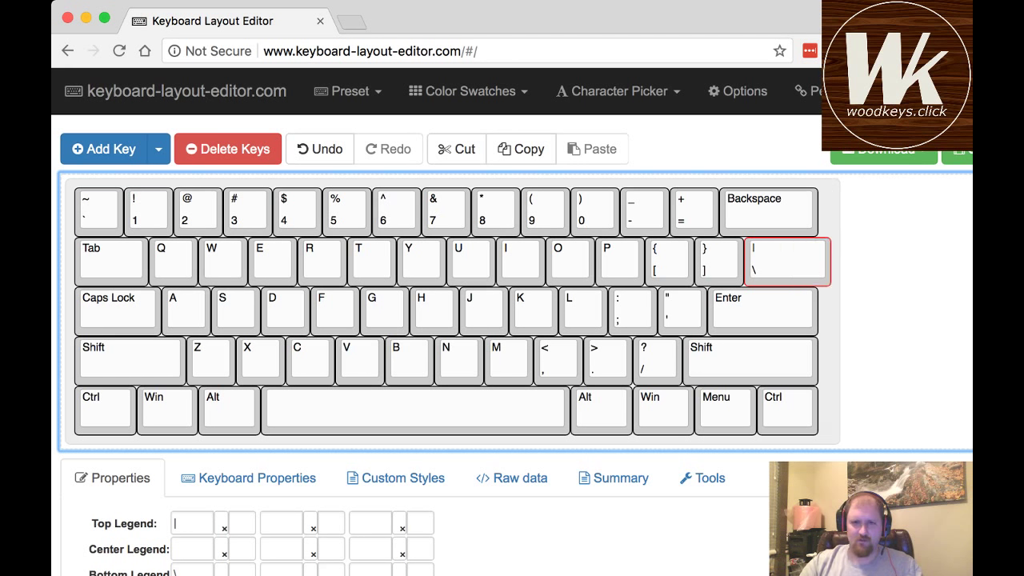
{"action": "key", "text": "shift+Left"}
{"action": "key", "text": "shift+Left"}
{"action": "key", "text": "shift+Left"}
{"action": "key", "text": "shift+Right"}
{"action": "key", "text": "shift+Right"}
{"action": "key", "text": "shift+Left"}
{"action": "key", "text": "shift+Left"}
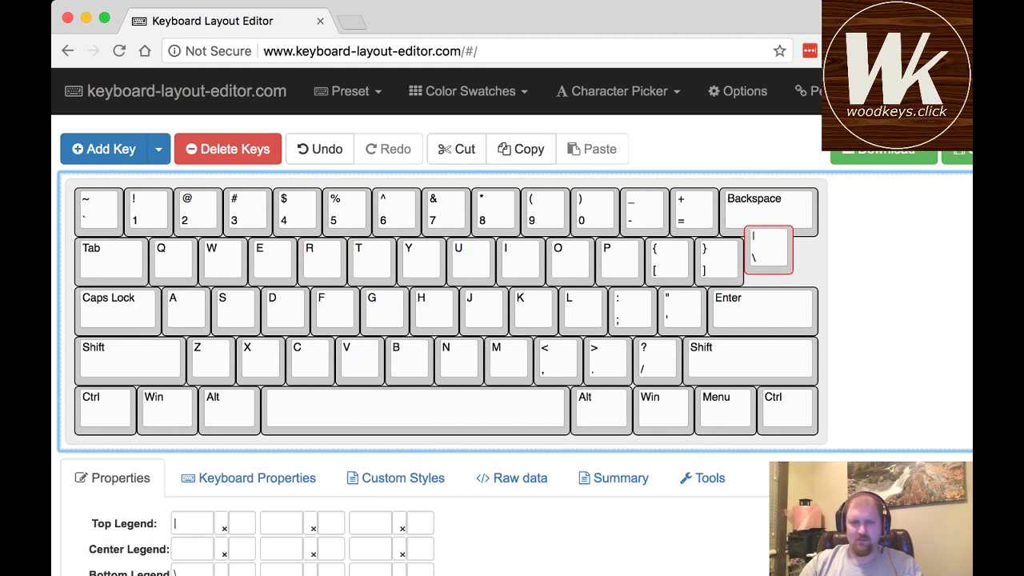
{"action": "key", "text": "Up"}
{"action": "key", "text": "Up"}
{"action": "key", "text": "Up"}
{"action": "key", "text": "Up"}
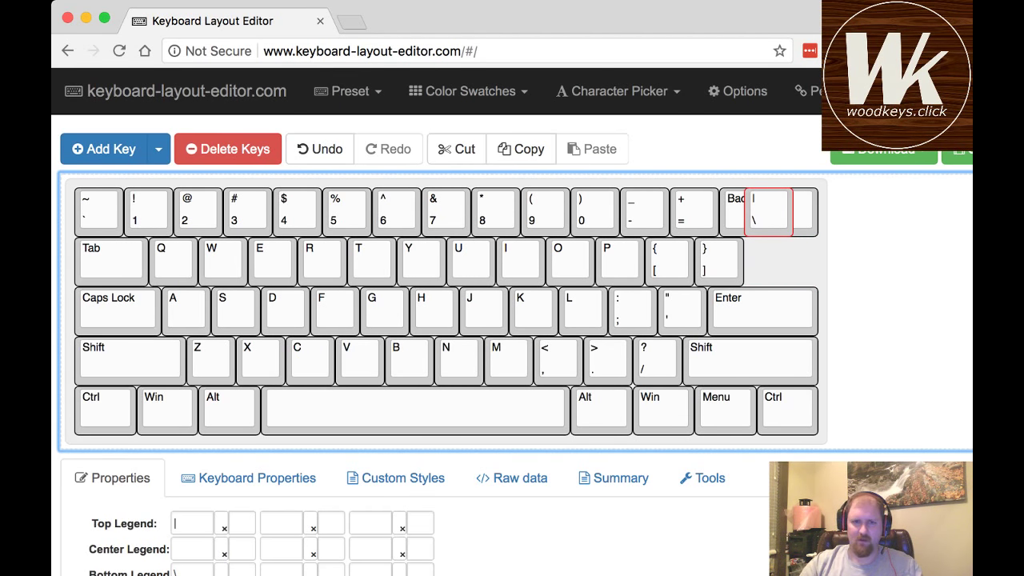
{"action": "key", "text": "Delete"}
- Move Backspace down to the Tab row's end and shrink it to 1.5 units
{"action": "key", "text": "ctrl+z"}
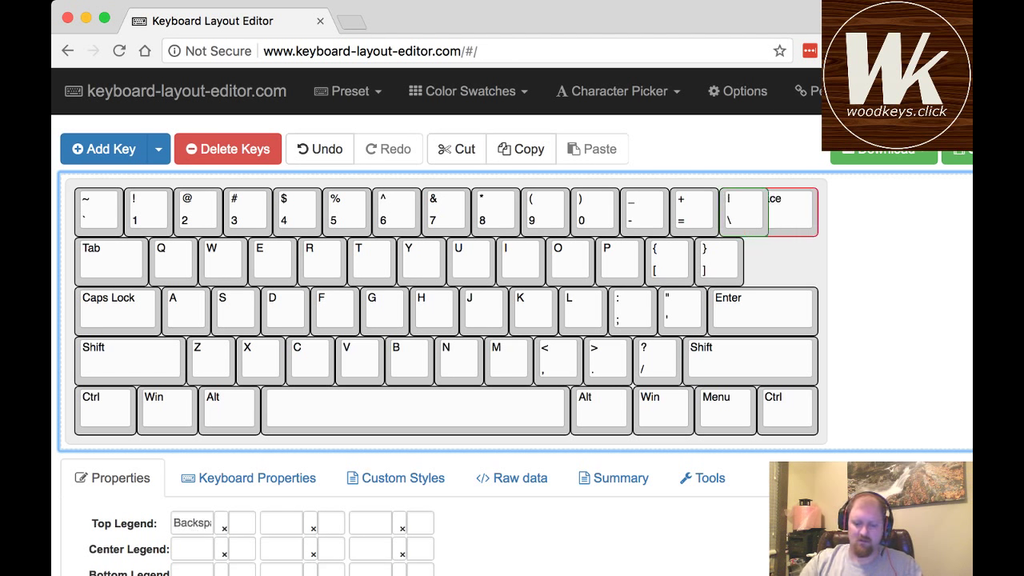
{"action": "key", "text": "Down"}
{"action": "key", "text": "Down"}
{"action": "key", "text": "Down"}
{"action": "key", "text": "Down"}
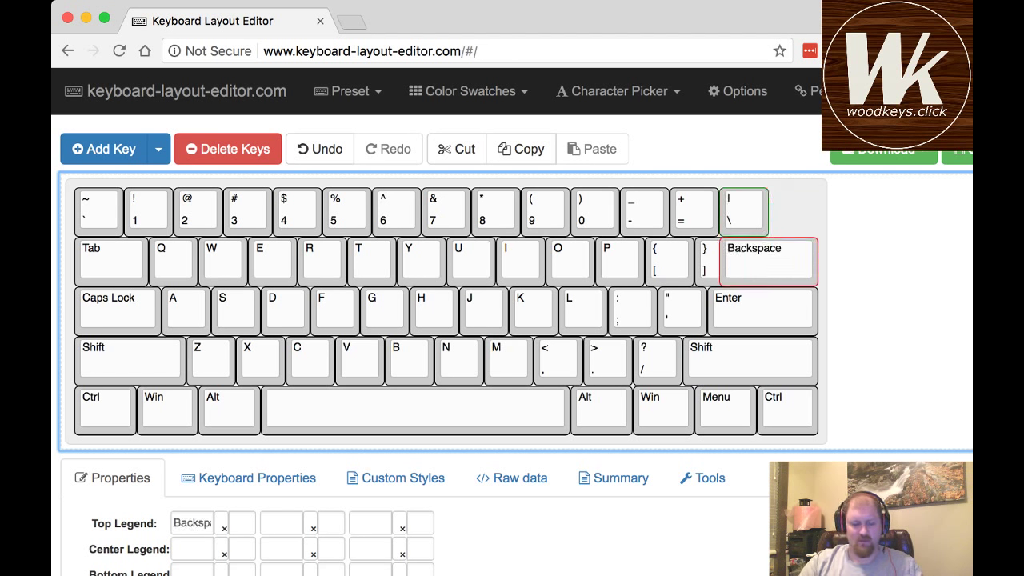
{"action": "key", "text": "shift+Left"}
{"action": "key", "text": "Right"}
{"action": "key", "text": "shift+Left"}
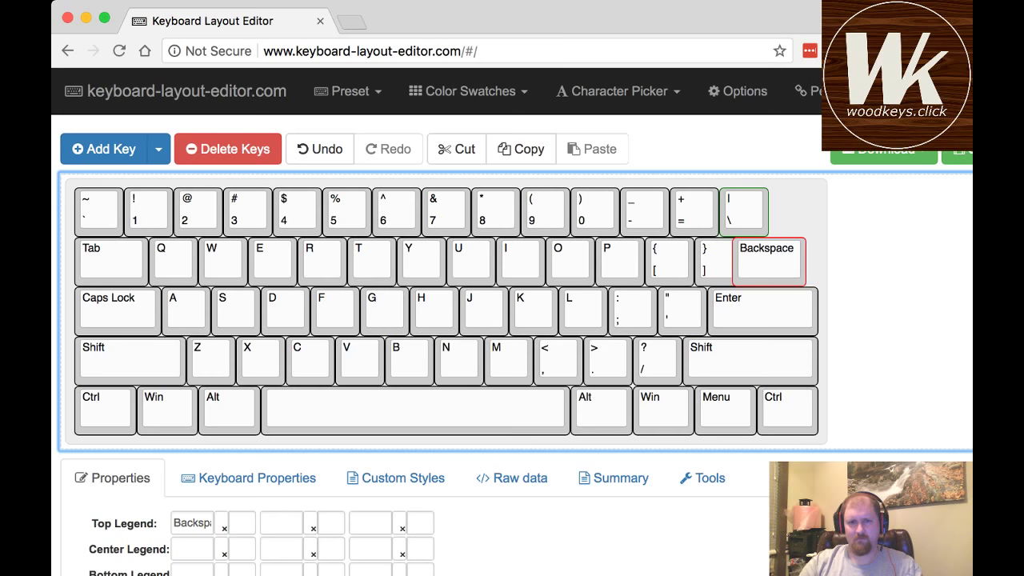
{"action": "key", "text": "Right"}
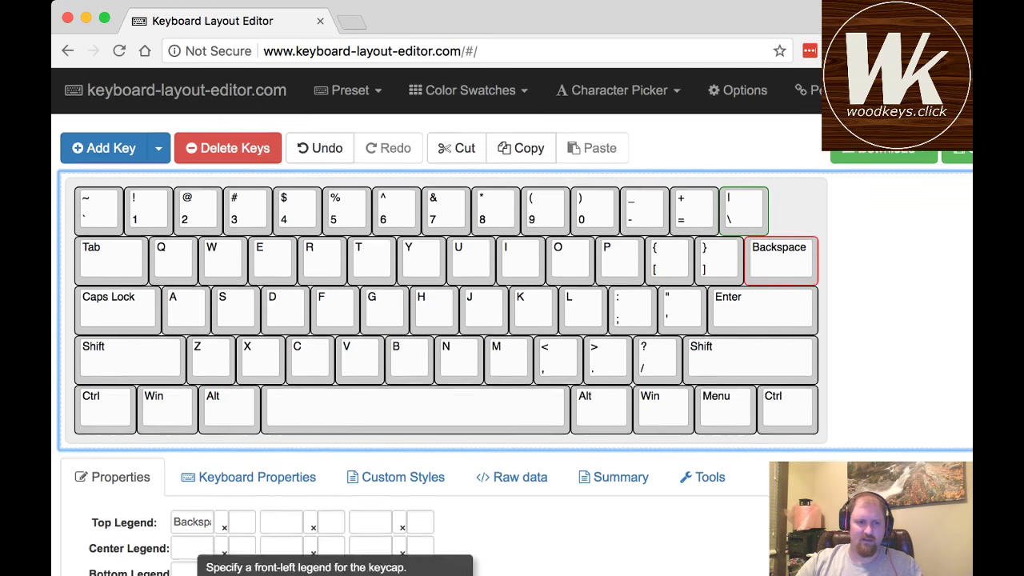
{"action": "scroll", "coordinate": [208, 544], "scroll_direction": "down", "scroll_amount": 3}
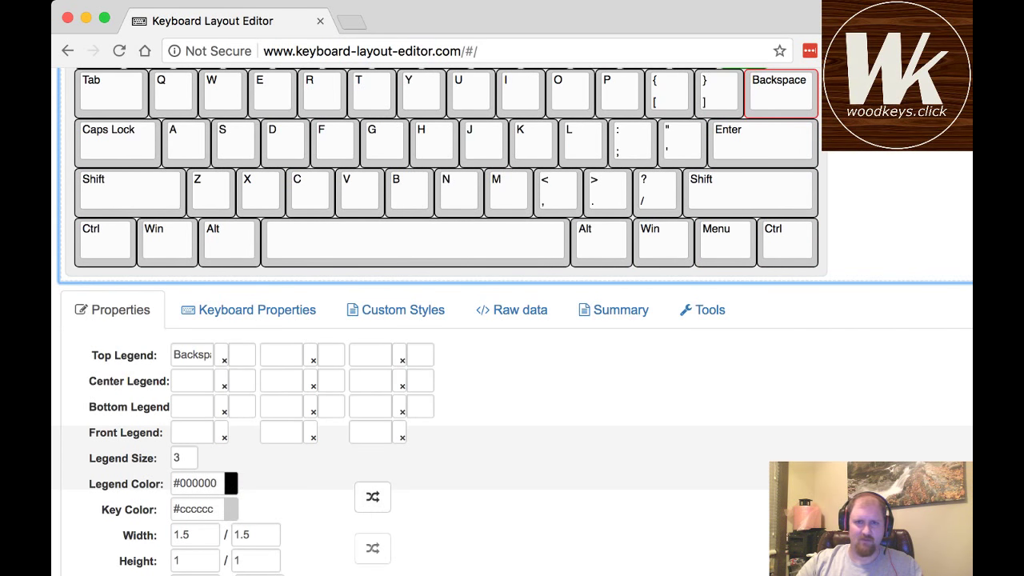
{"action": "scroll", "coordinate": [208, 536], "scroll_direction": "up", "scroll_amount": 3}
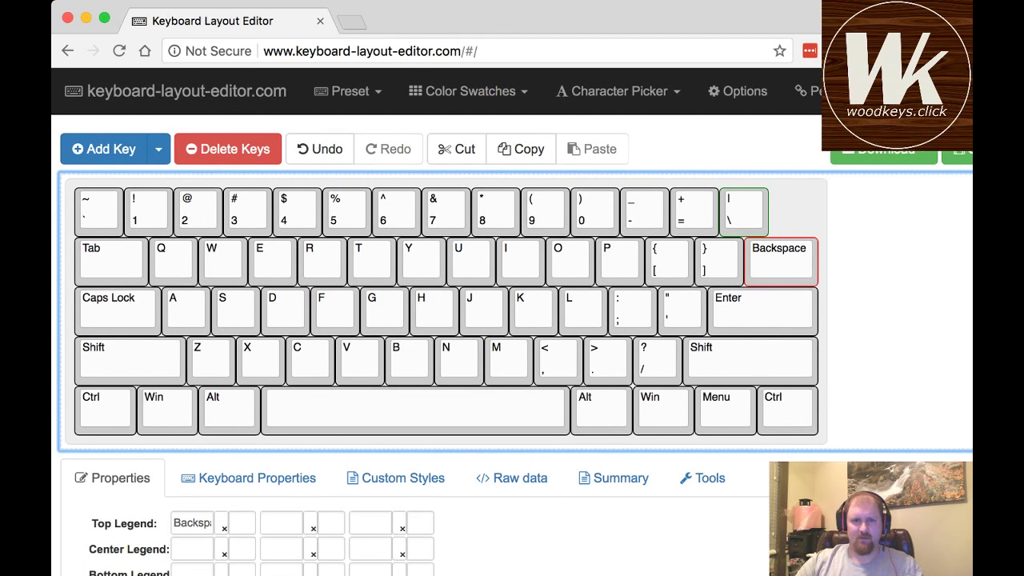
- Move the ~ ` key to the number row's right end, flush against | \
{"action": "left_click", "coordinate": [97, 212]}
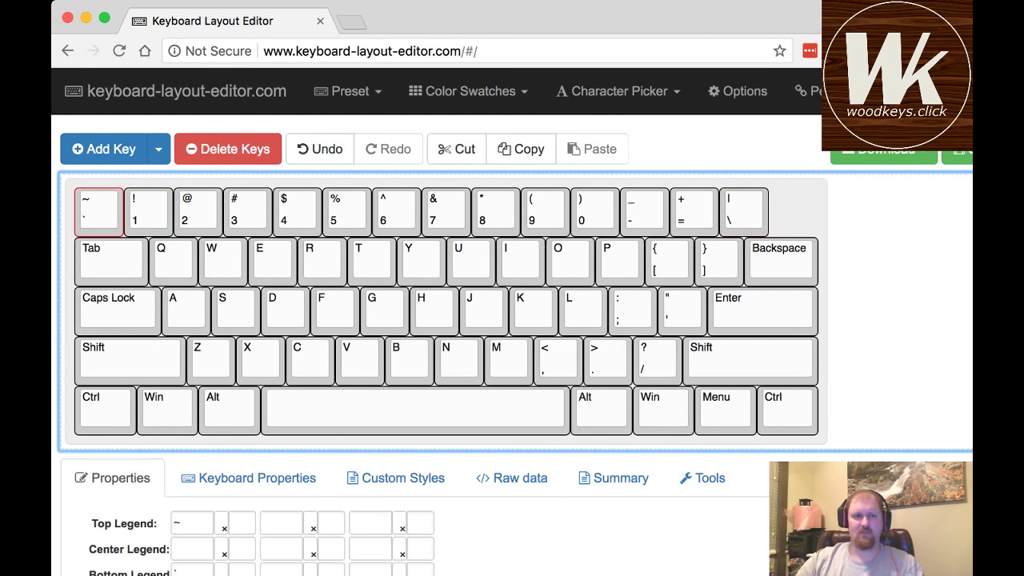
{"action": "key", "text": "Right"}
{"action": "key", "text": "Right"}
{"action": "key", "text": "Right"}
{"action": "key", "text": "Right"}
{"action": "key", "text": "Right"}
{"action": "key", "text": "Right"}
{"action": "key", "text": "Right"}
{"action": "key", "text": "Right"}
{"action": "key", "text": "Right"}
{"action": "key", "text": "Right"}
{"action": "key", "text": "Right"}
{"action": "key", "text": "Right"}
{"action": "key", "text": "Right"}
{"action": "key", "text": "Right"}
{"action": "key", "text": "Right"}
{"action": "key", "text": "Right"}
{"action": "key", "text": "Right"}
{"action": "key", "text": "Right"}
{"action": "key", "text": "Right"}
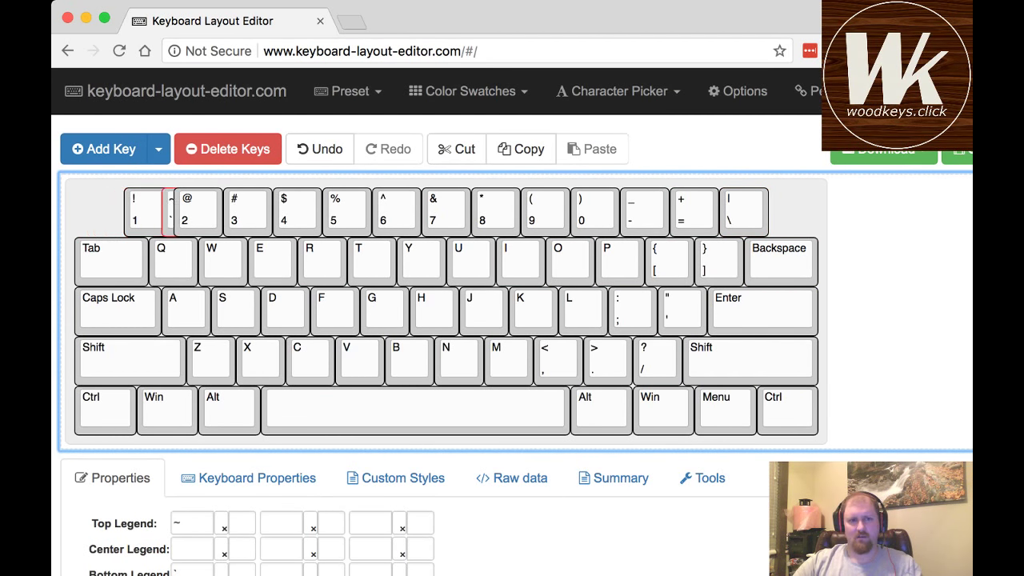
{"action": "key", "text": "Right"}
{"action": "key", "text": "Right"}
{"action": "key", "text": "Right"}
{"action": "key", "text": "Right"}
{"action": "key", "text": "Right"}
{"action": "key", "text": "Right"}
{"action": "key", "text": "Right"}
{"action": "key", "text": "Right"}
{"action": "key", "text": "Right"}
{"action": "key", "text": "Right"}
{"action": "key", "text": "Right"}
{"action": "key", "text": "Right"}
{"action": "key", "text": "Right"}
{"action": "key", "text": "Right"}
{"action": "key", "text": "Right"}
{"action": "key", "text": "Right"}
{"action": "key", "text": "Right"}
{"action": "key", "text": "Right"}
{"action": "key", "text": "Right"}
{"action": "key", "text": "Right"}
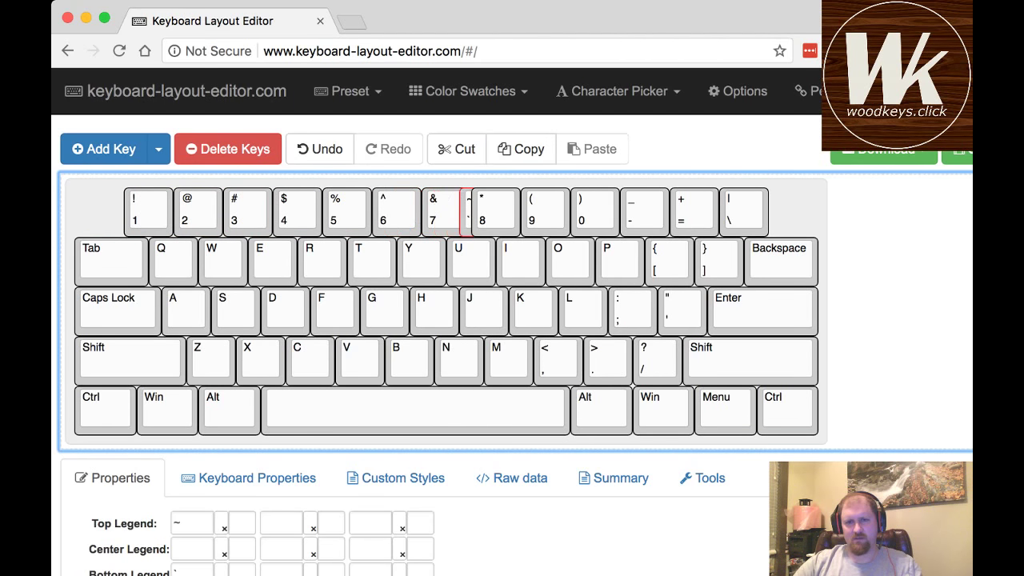
{"action": "key", "text": "Right"}
{"action": "key", "text": "Right"}
{"action": "key", "text": "Right"}
{"action": "key", "text": "Right"}
{"action": "key", "text": "Right"}
{"action": "key", "text": "Right"}
{"action": "key", "text": "Right"}
{"action": "key", "text": "Right"}
{"action": "key", "text": "Right"}
{"action": "key", "text": "Right"}
{"action": "key", "text": "Right"}
{"action": "key", "text": "Right"}
{"action": "key", "text": "Right"}
{"action": "key", "text": "Right"}
{"action": "key", "text": "Right"}
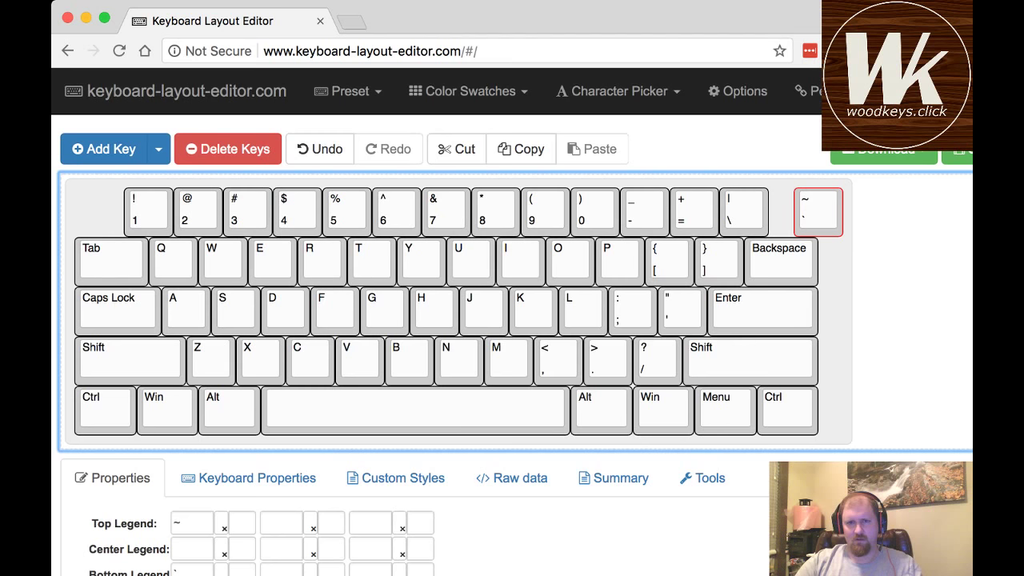
{"action": "key", "text": "Left"}
{"action": "key", "text": "Left"}
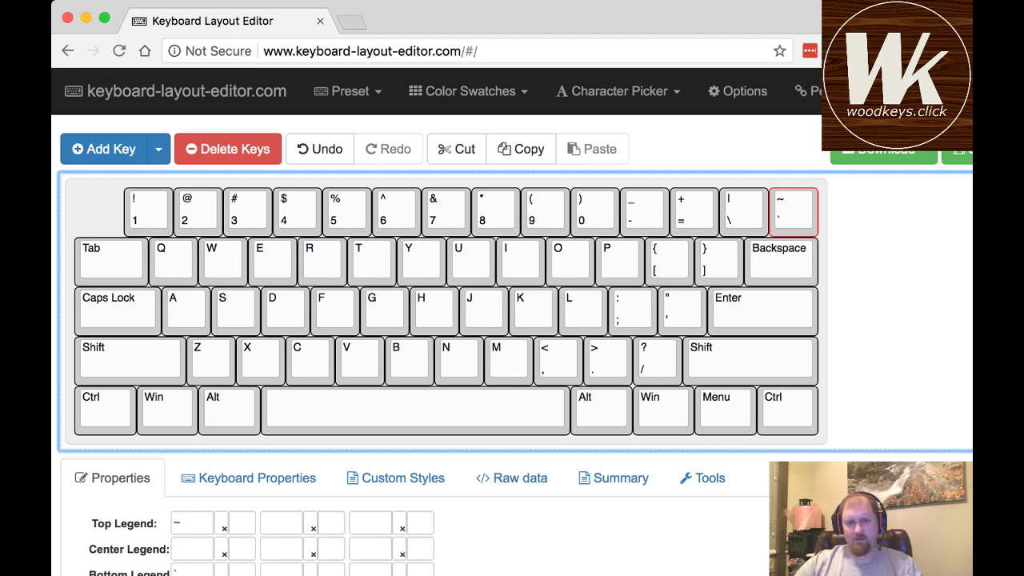
- Set the Backspace key's width to 1.5 units
{"action": "left_click", "coordinate": [780, 262]}
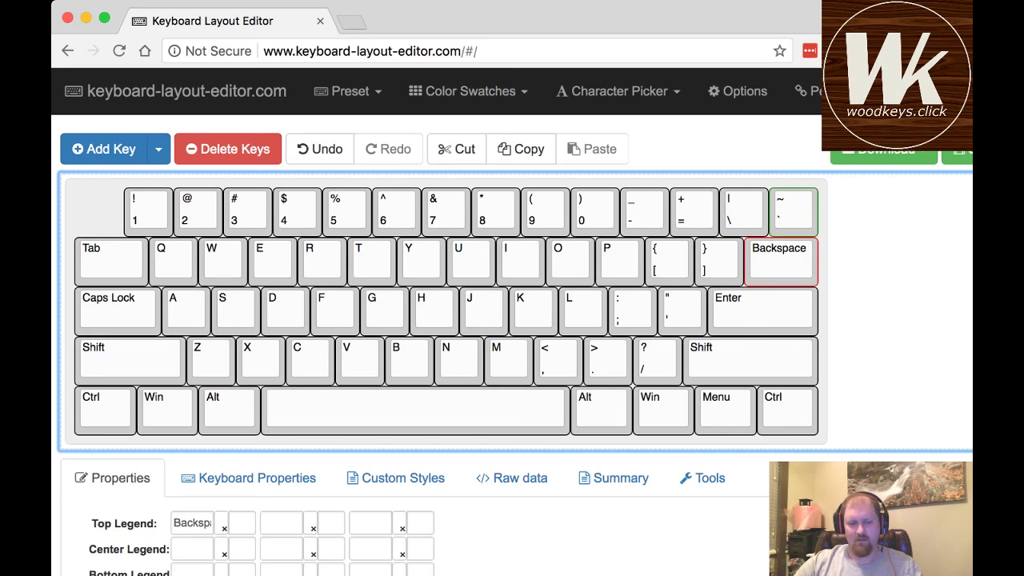
{"action": "key", "text": "shift+Left"}
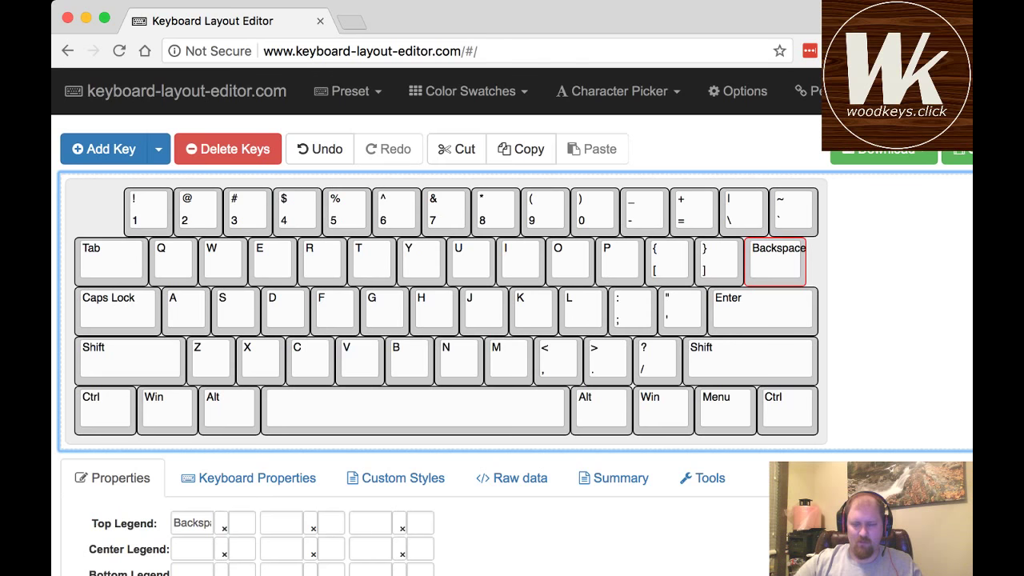
{"action": "key", "text": "shift+Right"}
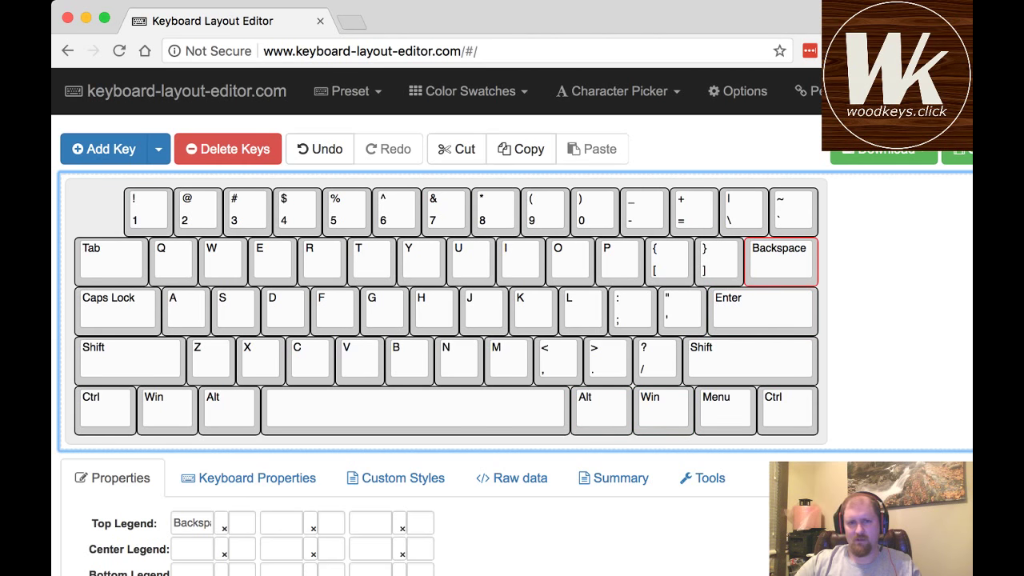
{"action": "left_click", "coordinate": [749, 361]}
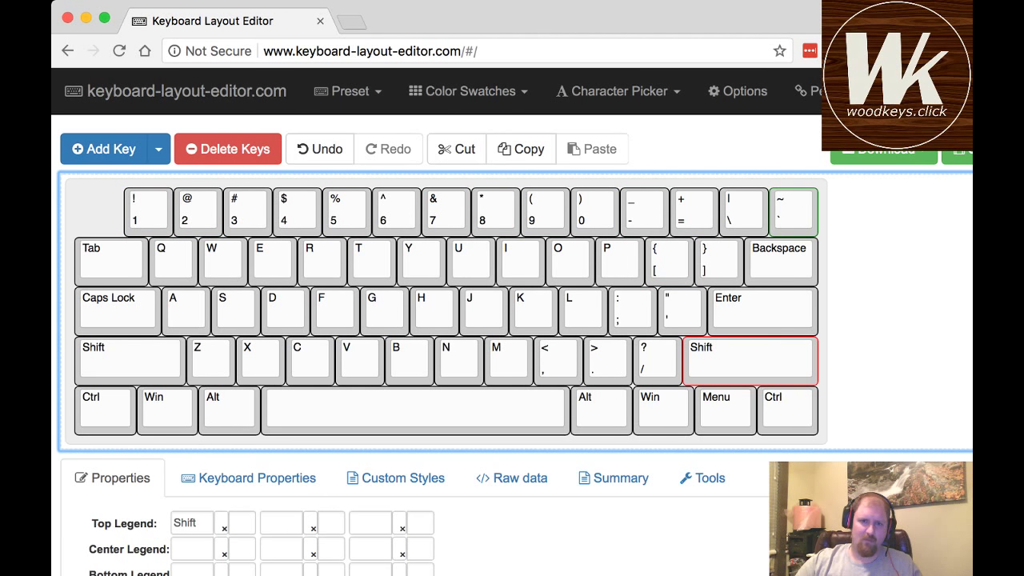
{"action": "left_click", "coordinate": [792, 211]}
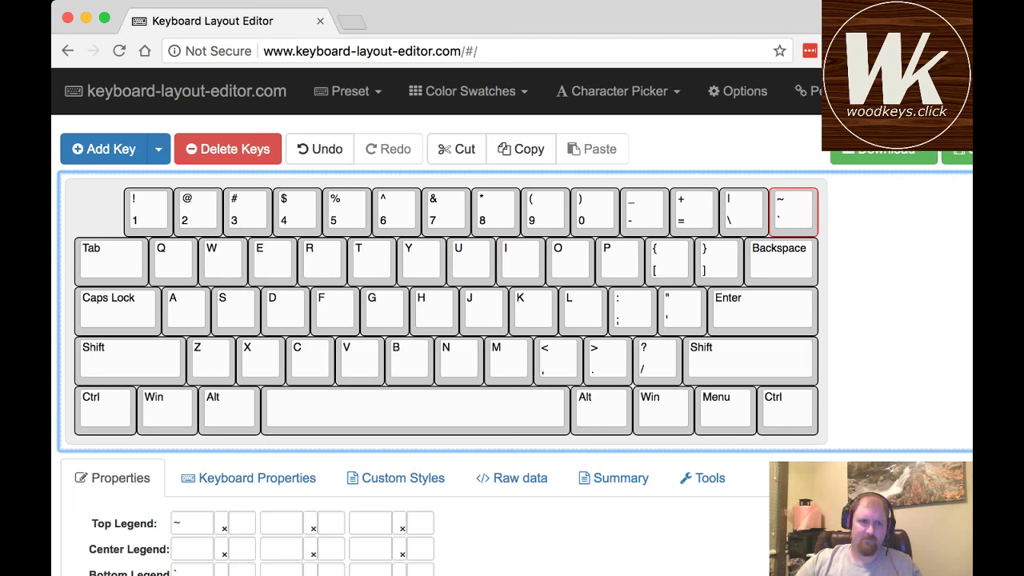
- Add a new key with top legend 'Esc' and move it up toward the number row
{"action": "left_click", "coordinate": [104, 149]}
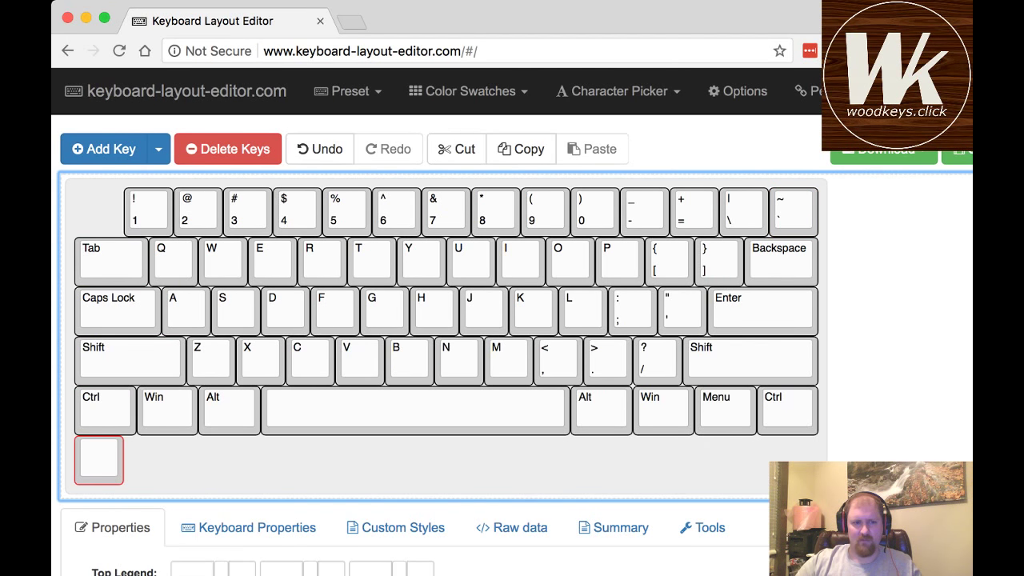
{"action": "left_click", "coordinate": [192, 569]}
{"action": "type", "text": "Esc"}
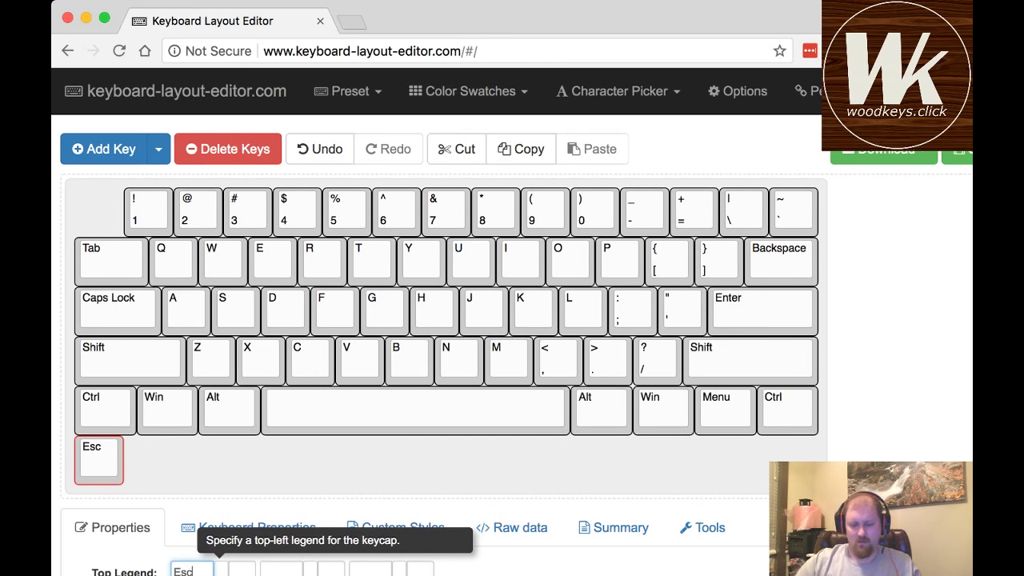
{"action": "left_click", "coordinate": [99, 460]}
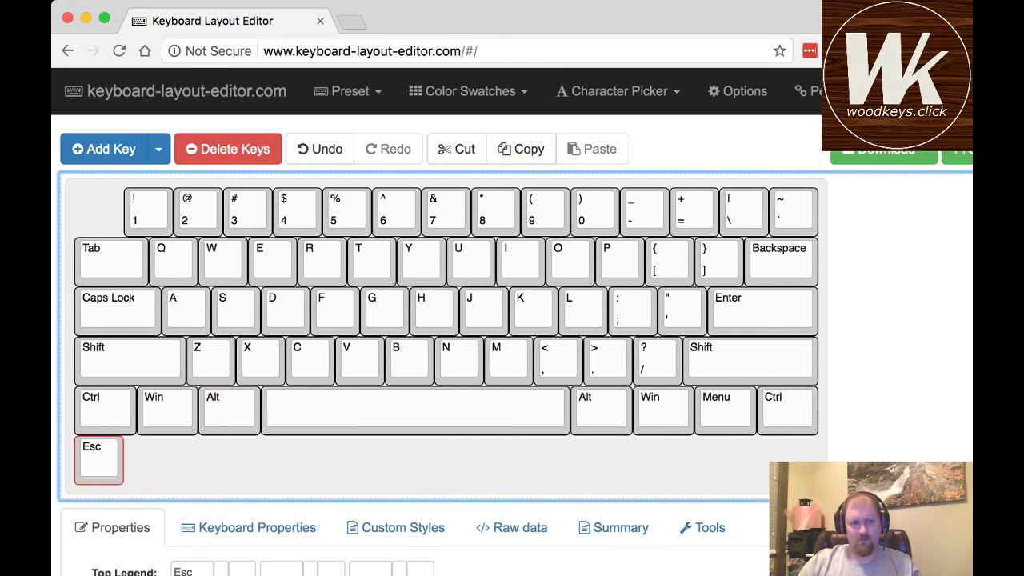
{"action": "key", "text": "Up"}
{"action": "key", "text": "Up"}
{"action": "key", "text": "Up"}
{"action": "key", "text": "Up"}
{"action": "key", "text": "Up"}
{"action": "key", "text": "Up"}
{"action": "key", "text": "Up"}
{"action": "key", "text": "Up"}
{"action": "key", "text": "Up"}
{"action": "key", "text": "Up"}
{"action": "key", "text": "Up"}
{"action": "key", "text": "Up"}
{"action": "key", "text": "Up"}
{"action": "key", "text": "Up"}
{"action": "key", "text": "Up"}
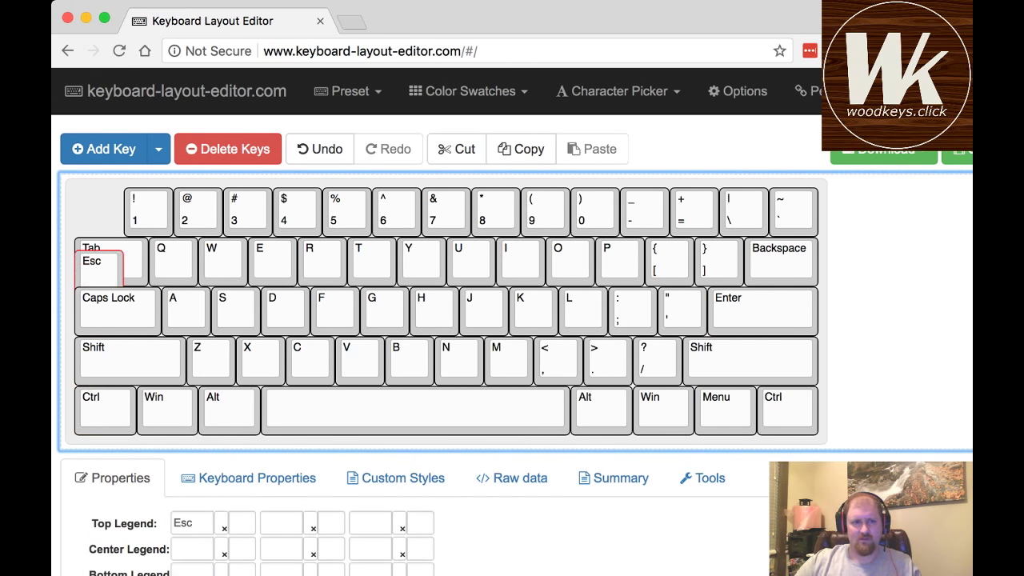
{"action": "key", "text": "Up"}
{"action": "key", "text": "Up"}
{"action": "key", "text": "Up"}
{"action": "key", "text": "Up"}
{"action": "key", "text": "Up"}
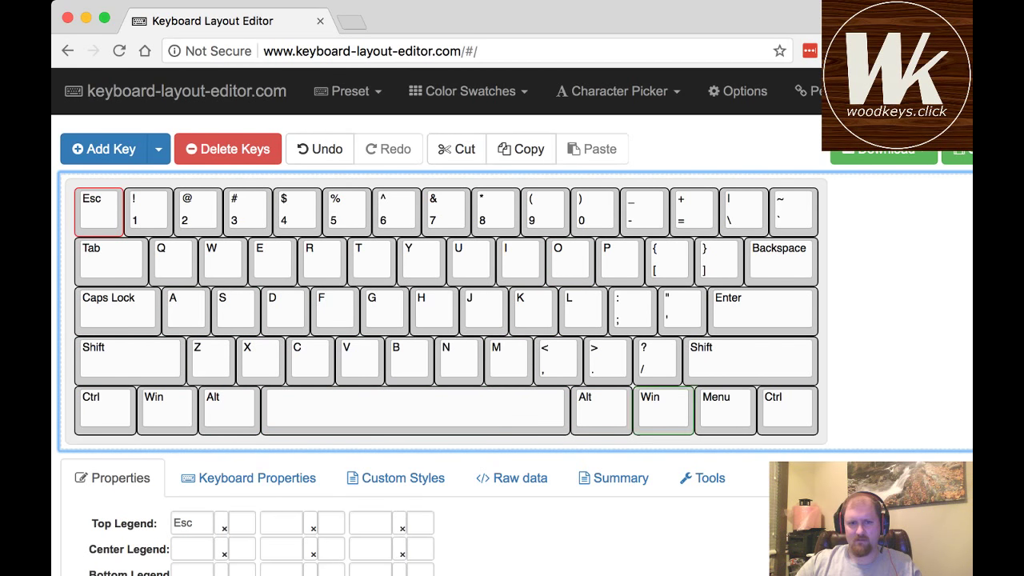
- Shrink right Shift to 1.75 units and shift it 1u right to the row's end
{"action": "left_click", "coordinate": [749, 362]}
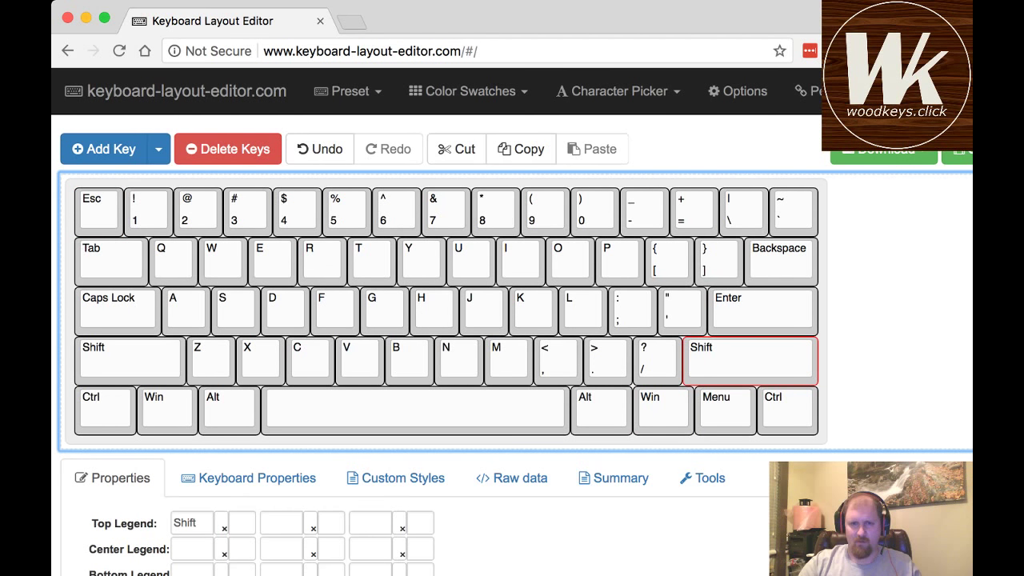
{"action": "key", "text": "shift+Left"}
{"action": "key", "text": "shift+Left"}
{"action": "key", "text": "shift+Left"}
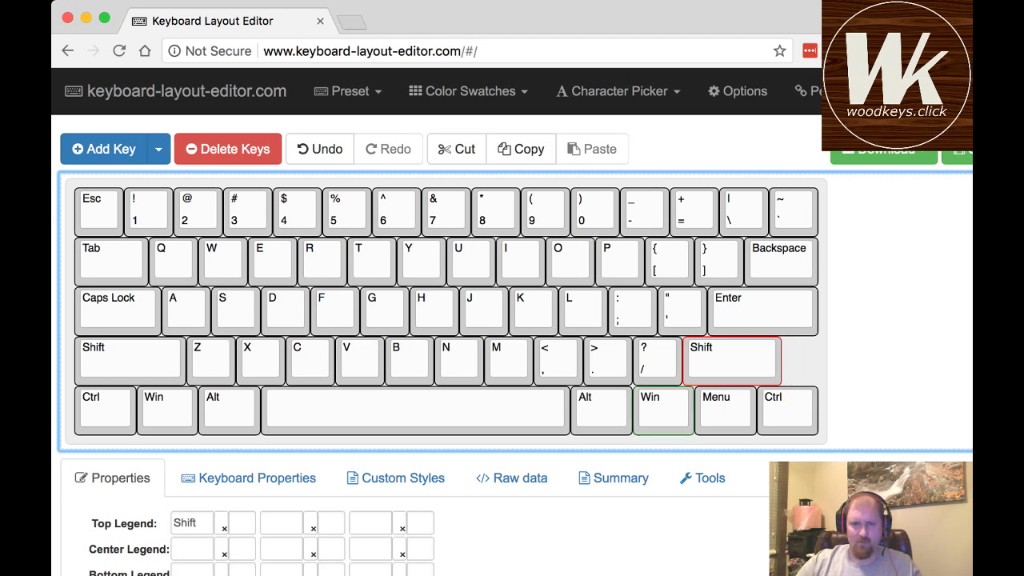
{"action": "scroll", "coordinate": [662, 409], "scroll_direction": "down", "scroll_amount": 3}
{"action": "scroll", "coordinate": [663, 410], "scroll_direction": "up", "scroll_amount": 3}
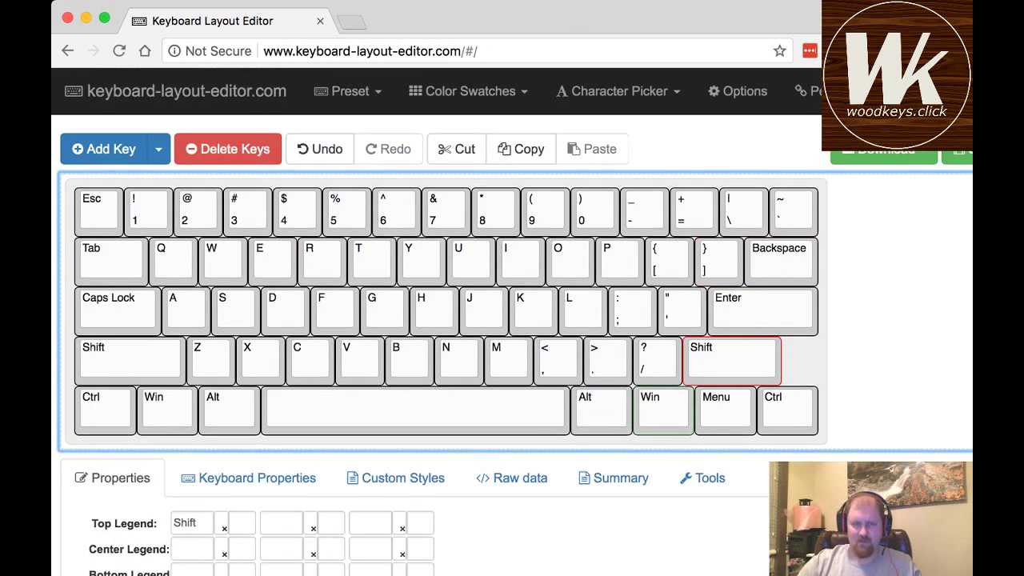
{"action": "key", "text": "shift+Left"}
{"action": "key", "text": "Right"}
{"action": "key", "text": "Right"}
{"action": "key", "text": "Right"}
{"action": "key", "text": "Right"}
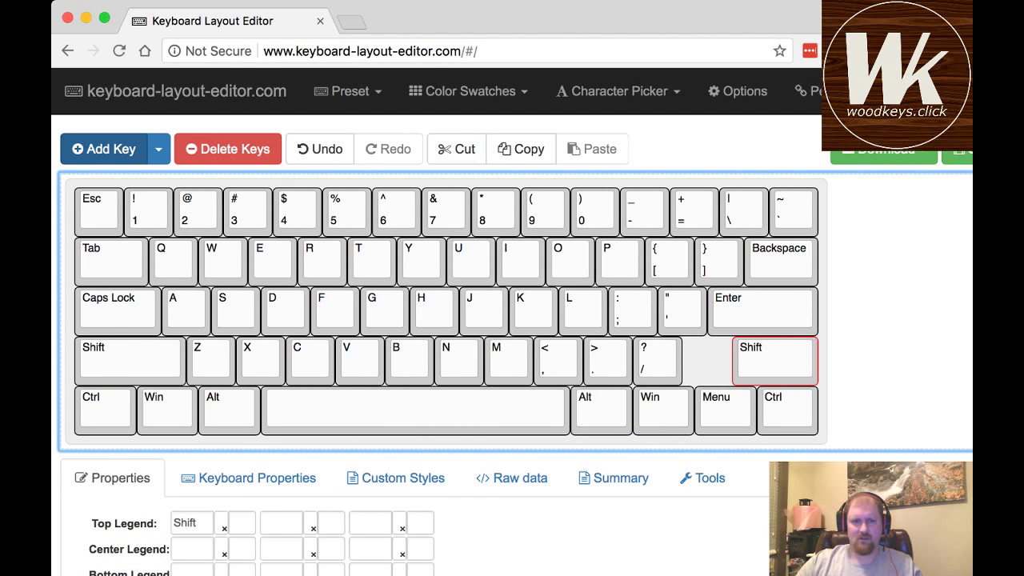
- Add a blank key and nudge it into the gap between ?/ and right Shift
{"action": "left_click", "coordinate": [111, 149]}
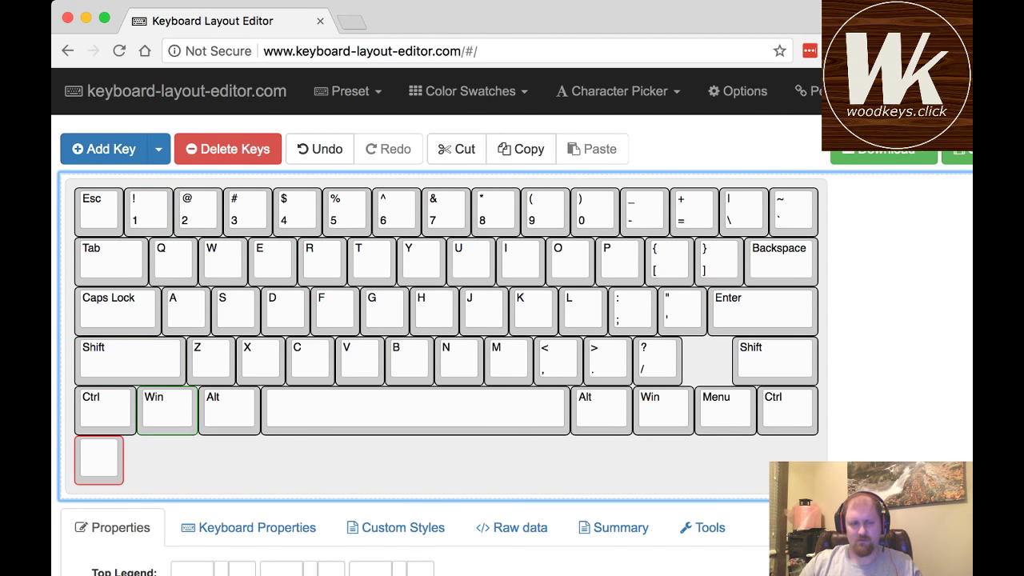
{"action": "key", "text": "Right"}
{"action": "key", "text": "Right"}
{"action": "key", "text": "Right"}
{"action": "key", "text": "Right"}
{"action": "key", "text": "Right"}
{"action": "key", "text": "Right"}
{"action": "key", "text": "Right"}
{"action": "key", "text": "Right"}
{"action": "key", "text": "Right"}
{"action": "key", "text": "Right"}
{"action": "key", "text": "Right"}
{"action": "key", "text": "Right"}
{"action": "key", "text": "Right"}
{"action": "key", "text": "Right"}
{"action": "key", "text": "Right"}
{"action": "key", "text": "Right"}
{"action": "key", "text": "Right"}
{"action": "key", "text": "Right"}
{"action": "key", "text": "Right"}
{"action": "key", "text": "Right"}
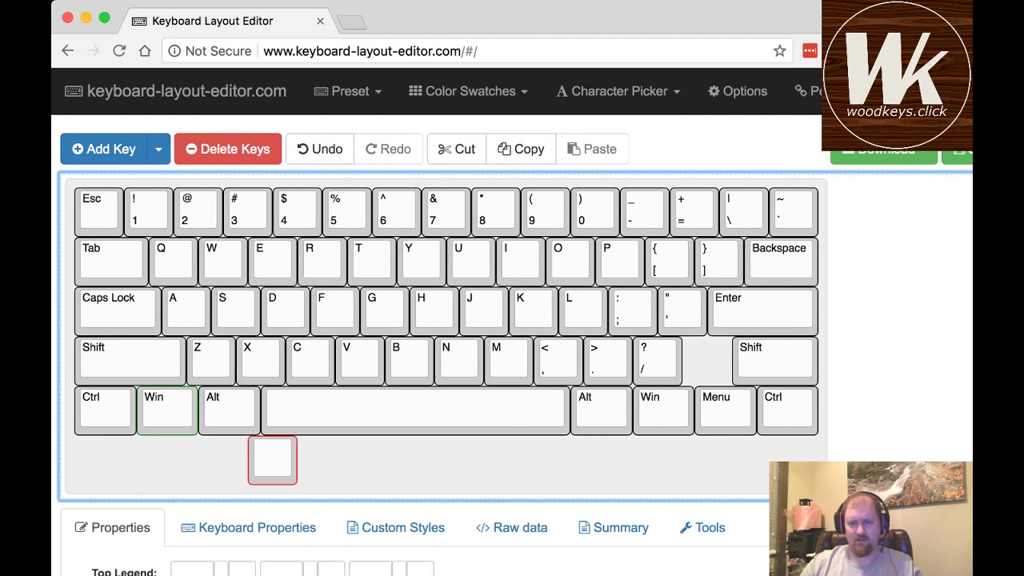
{"action": "key", "text": "Right"}
{"action": "key", "text": "Right"}
{"action": "key", "text": "Right"}
{"action": "key", "text": "Right"}
{"action": "key", "text": "Right"}
{"action": "key", "text": "Right"}
{"action": "key", "text": "Right"}
{"action": "key", "text": "Right"}
{"action": "key", "text": "Right"}
{"action": "key", "text": "Right"}
{"action": "key", "text": "Right"}
{"action": "key", "text": "Right"}
{"action": "key", "text": "Right"}
{"action": "key", "text": "Right"}
{"action": "key", "text": "Right"}
{"action": "key", "text": "Right"}
{"action": "key", "text": "Right"}
{"action": "key", "text": "Right"}
{"action": "key", "text": "Right"}
{"action": "key", "text": "Right"}
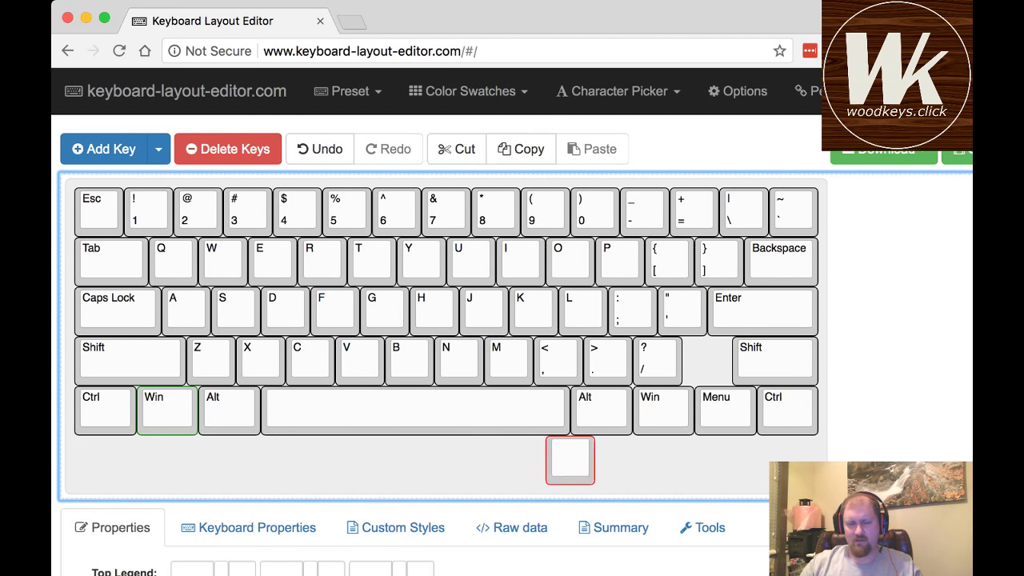
{"action": "key", "text": "Right"}
{"action": "key", "text": "Up"}
{"action": "key", "text": "Up"}
{"action": "key", "text": "Up"}
{"action": "key", "text": "Up"}
{"action": "key", "text": "Up"}
{"action": "key", "text": "Up"}
{"action": "key", "text": "Up"}
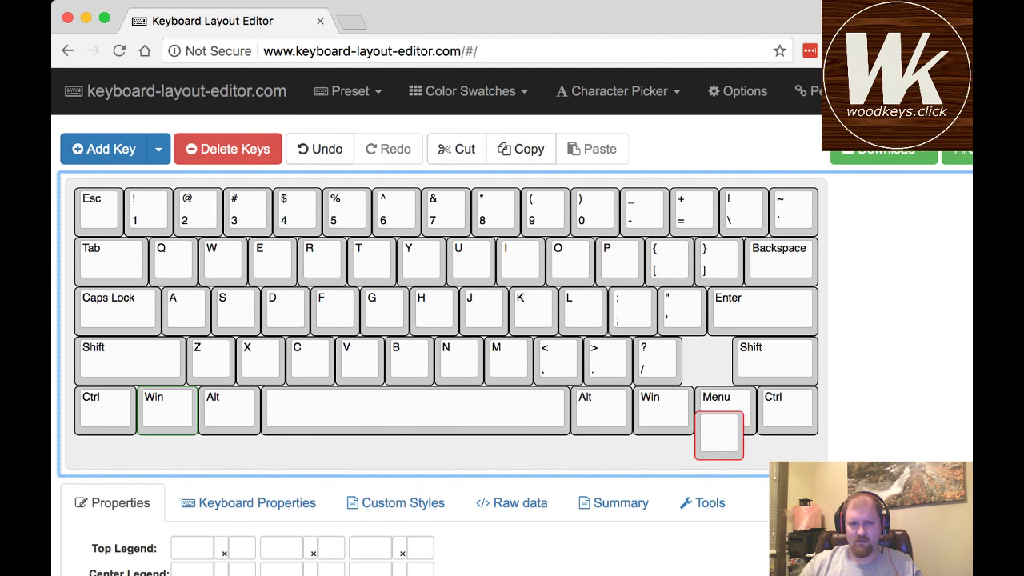
{"action": "key", "text": "Up"}
{"action": "key", "text": "Left"}
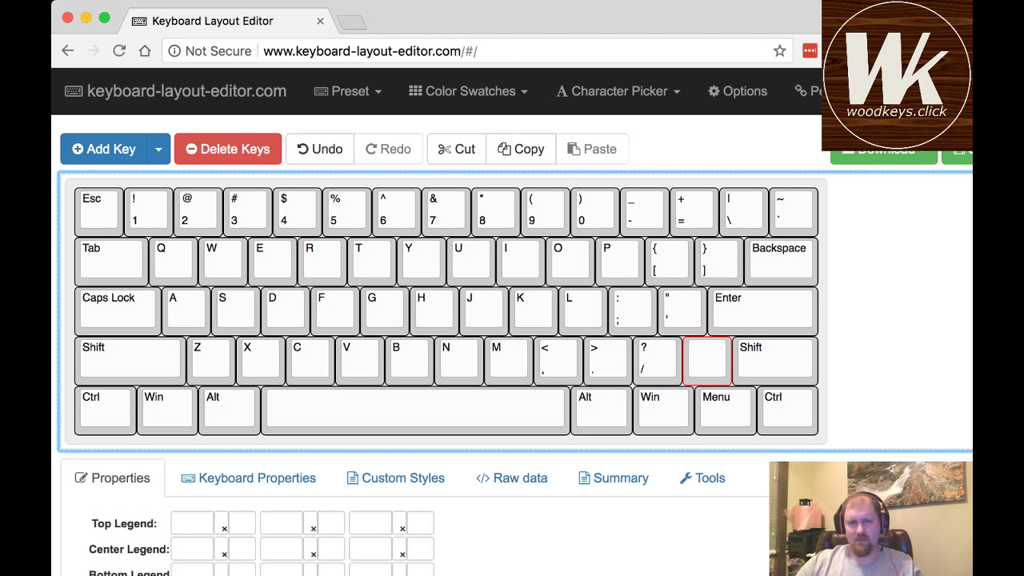
- Check the new key's alignment against right Shift and the ?/ key
{"action": "left_click", "coordinate": [774, 362]}
{"action": "left_click", "coordinate": [707, 362]}
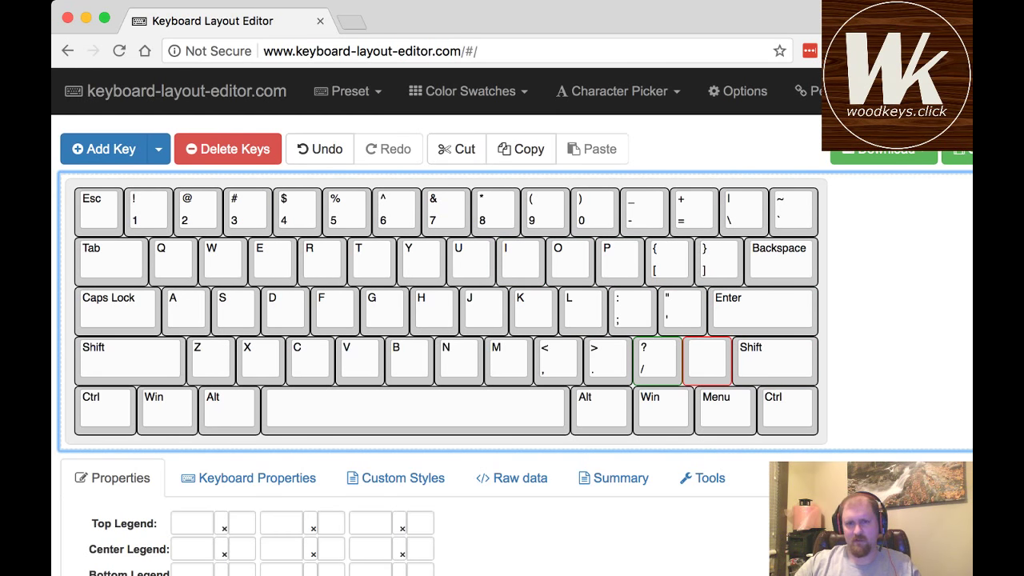
{"action": "left_click", "coordinate": [774, 361]}
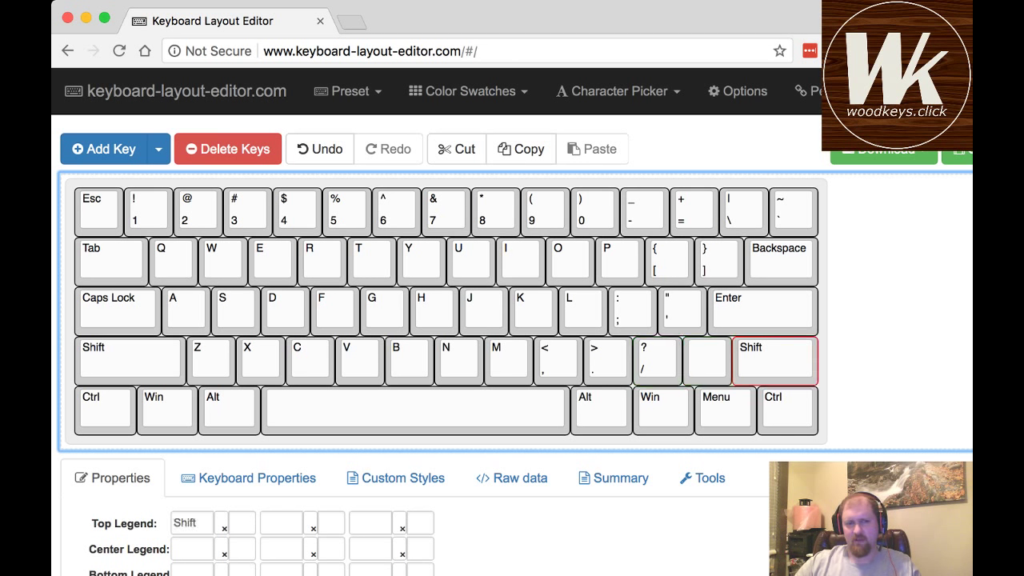
{"action": "left_click", "coordinate": [655, 362]}
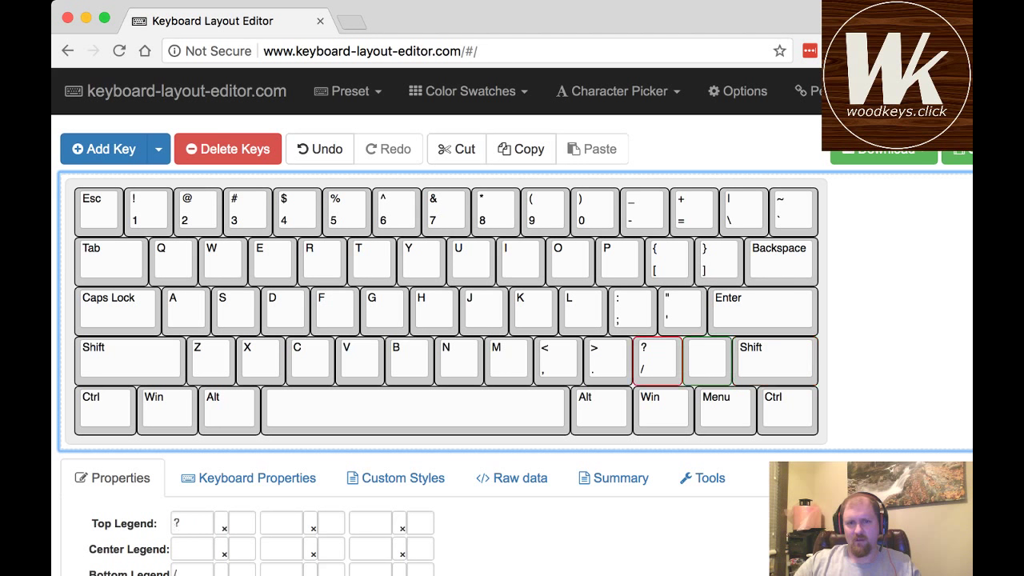
{"action": "left_click", "coordinate": [707, 361]}
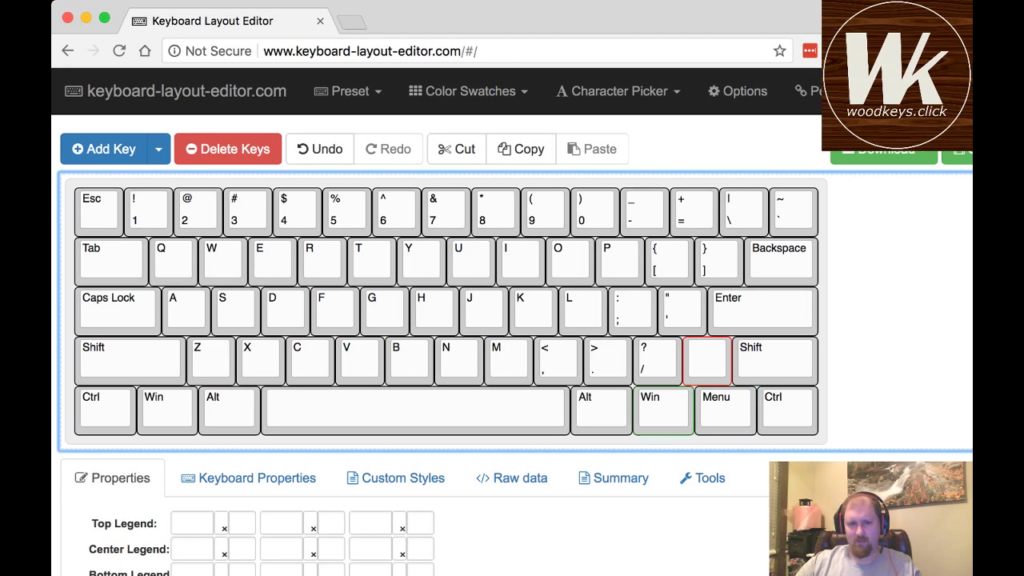
- Narrow right Win, Menu and right Ctrl to 1 unit each, closing the gaps between them
{"action": "left_click", "coordinate": [660, 410]}
{"action": "key", "text": "shift+Left"}
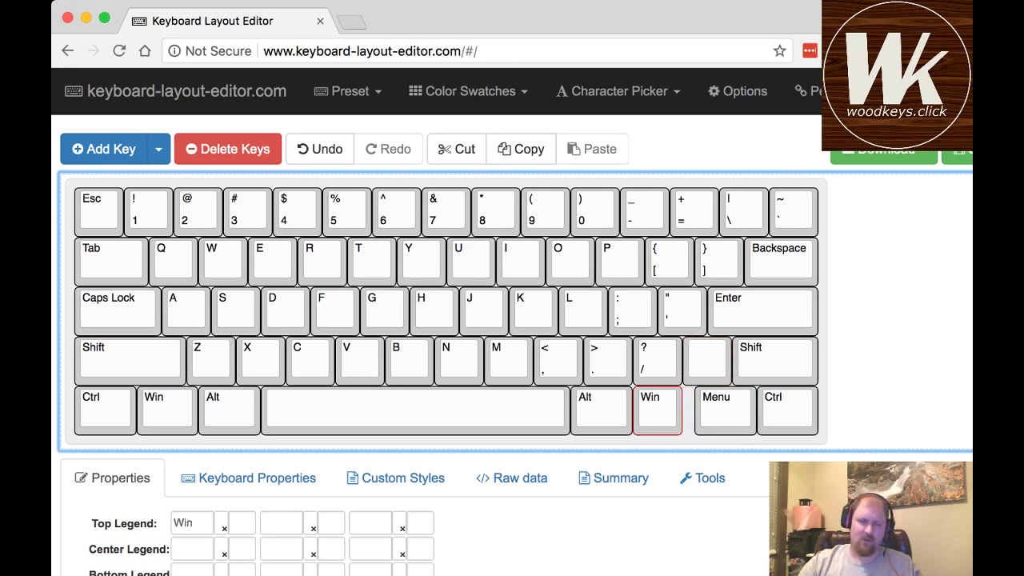
{"action": "left_click", "coordinate": [718, 410]}
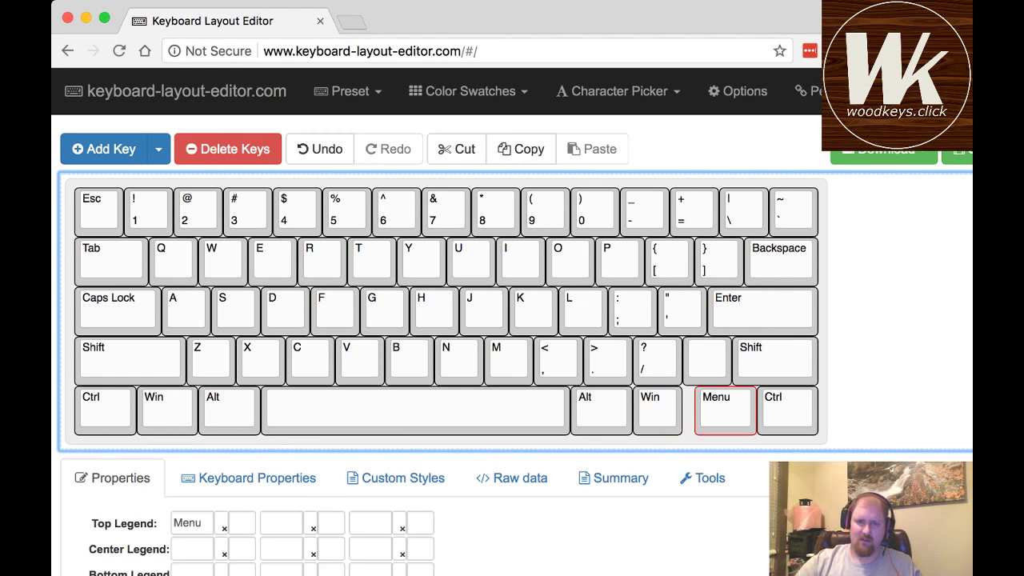
{"action": "key", "text": "shift+Left"}
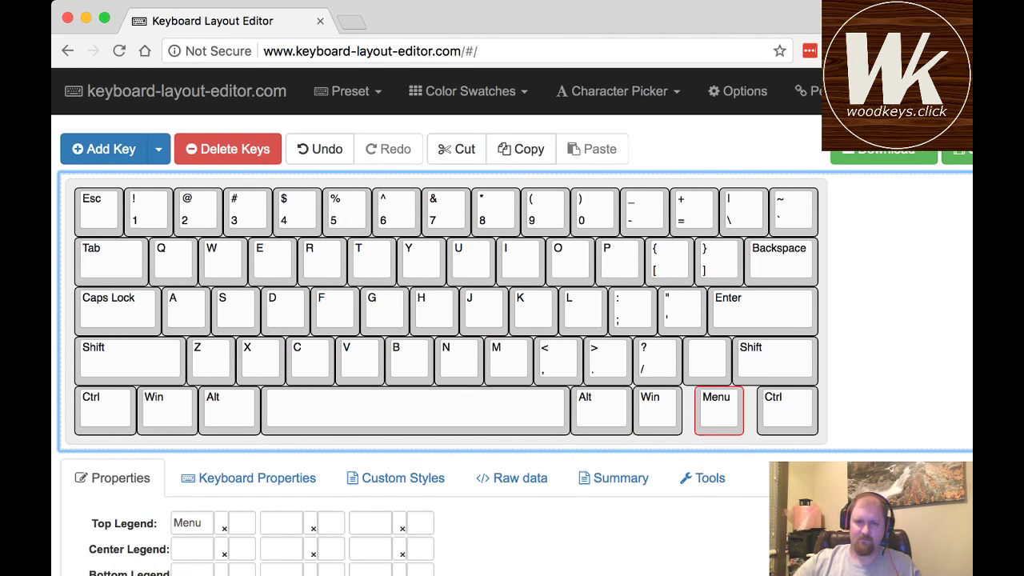
{"action": "key", "text": "Left"}
{"action": "left_click", "coordinate": [787, 411]}
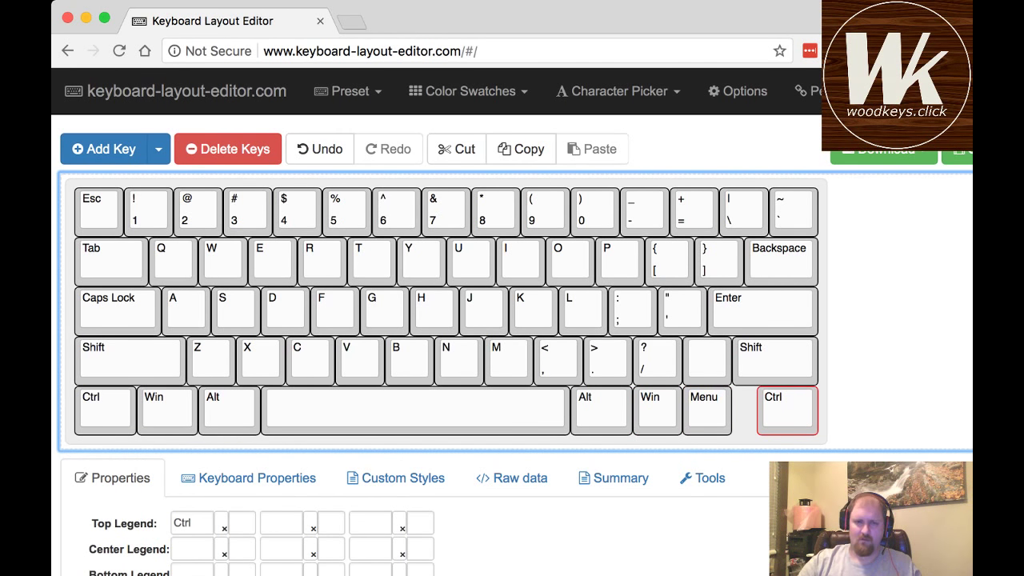
{"action": "key", "text": "Left"}
{"action": "key", "text": "Left"}
{"action": "key", "text": "shift+Left"}
{"action": "left_click", "coordinate": [657, 411]}
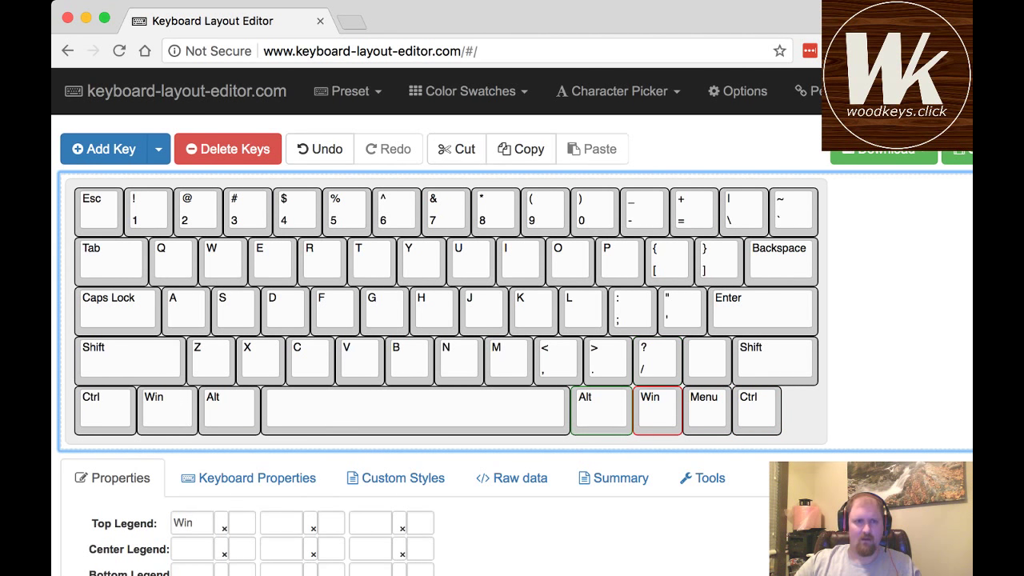
{"action": "left_click", "coordinate": [619, 91]}
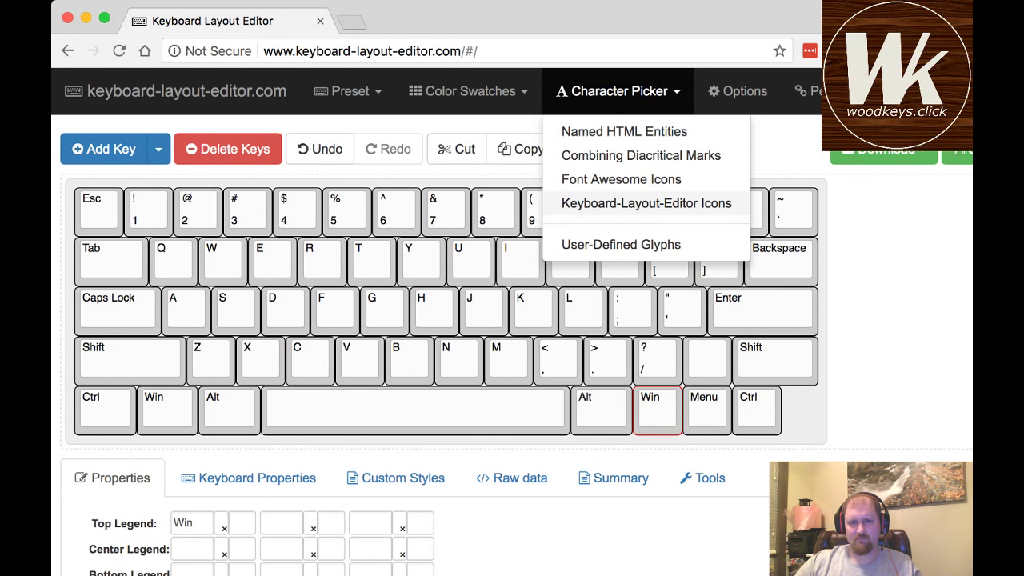
- Replace the right Win legend with a left-arrow icon at legend size 5
{"action": "left_click", "coordinate": [646, 203]}
{"action": "scroll", "coordinate": [666, 560], "scroll_direction": "down", "scroll_amount": 3}
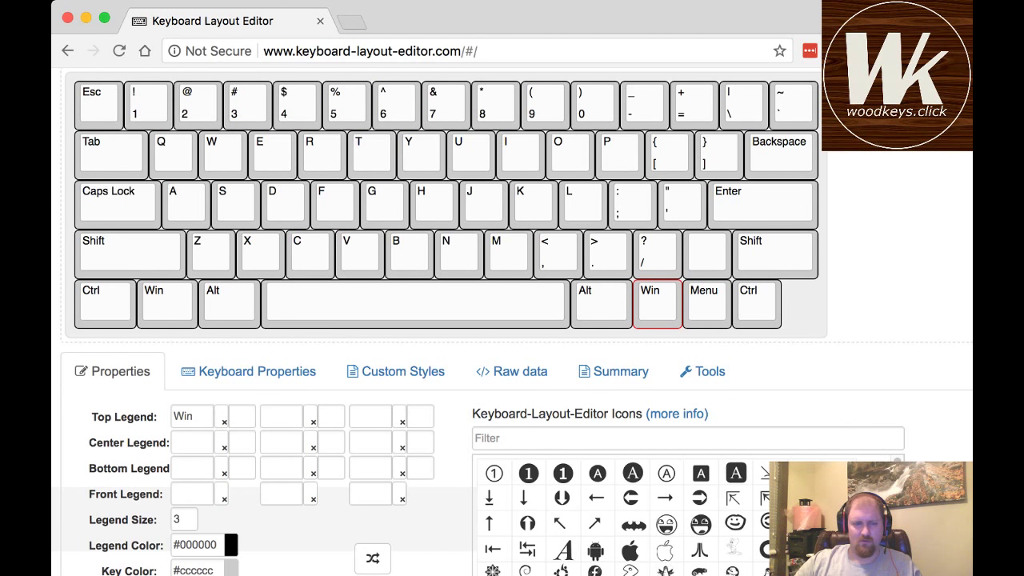
{"action": "double_click", "coordinate": [188, 415]}
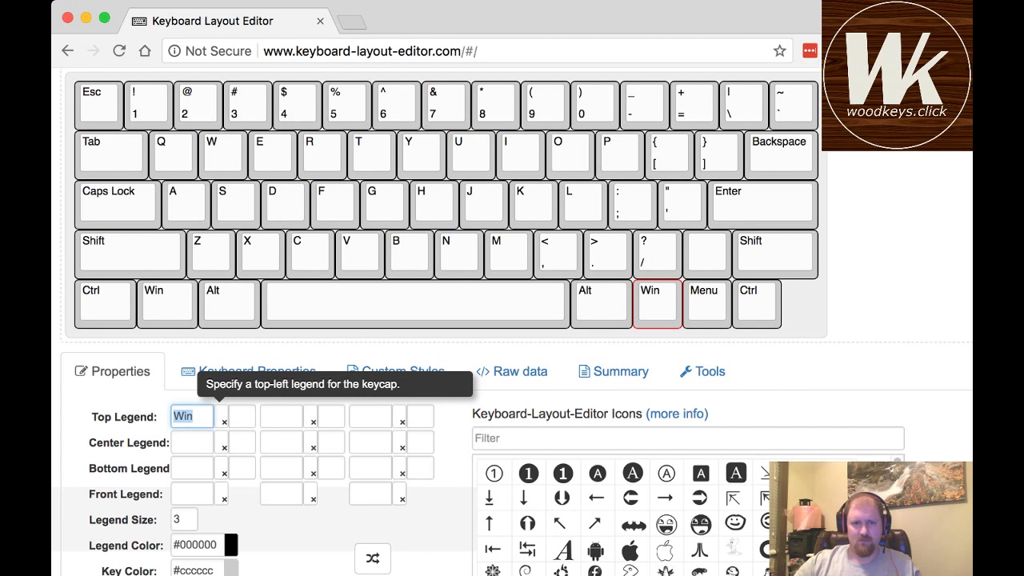
{"action": "key", "text": "BackSpace"}
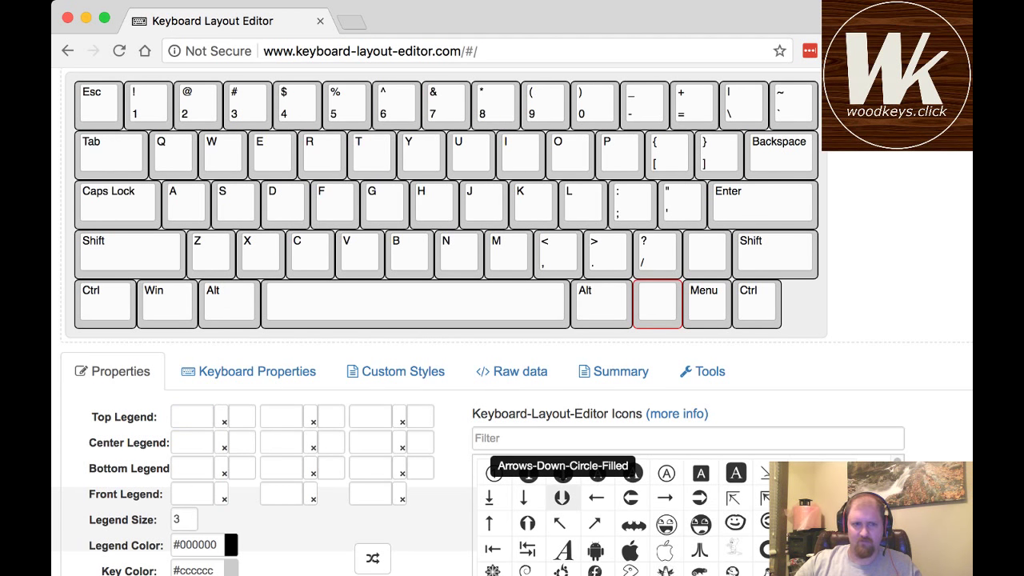
{"action": "left_click", "coordinate": [595, 497]}
{"action": "left_click", "coordinate": [707, 254]}
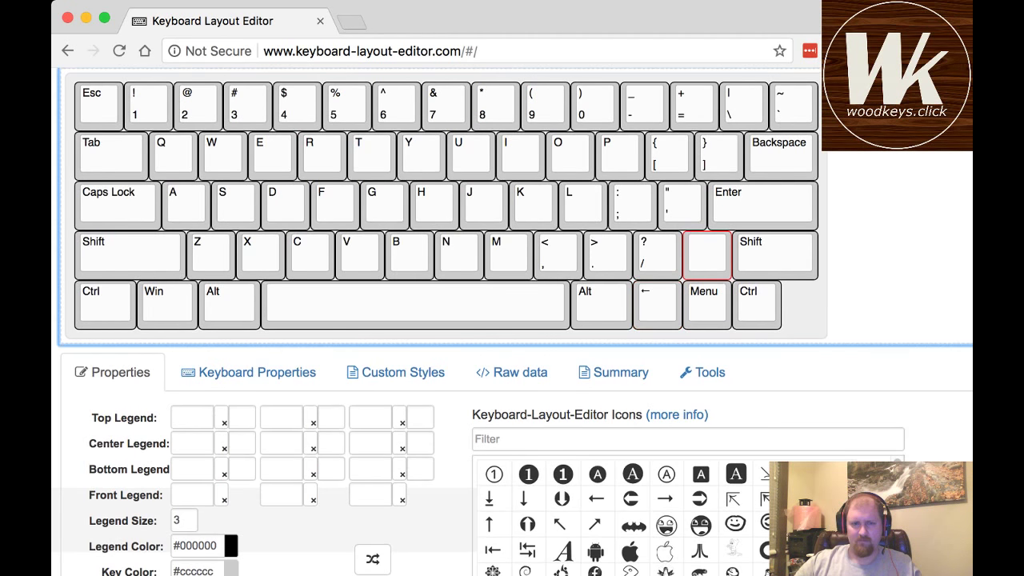
{"action": "left_click", "coordinate": [657, 304]}
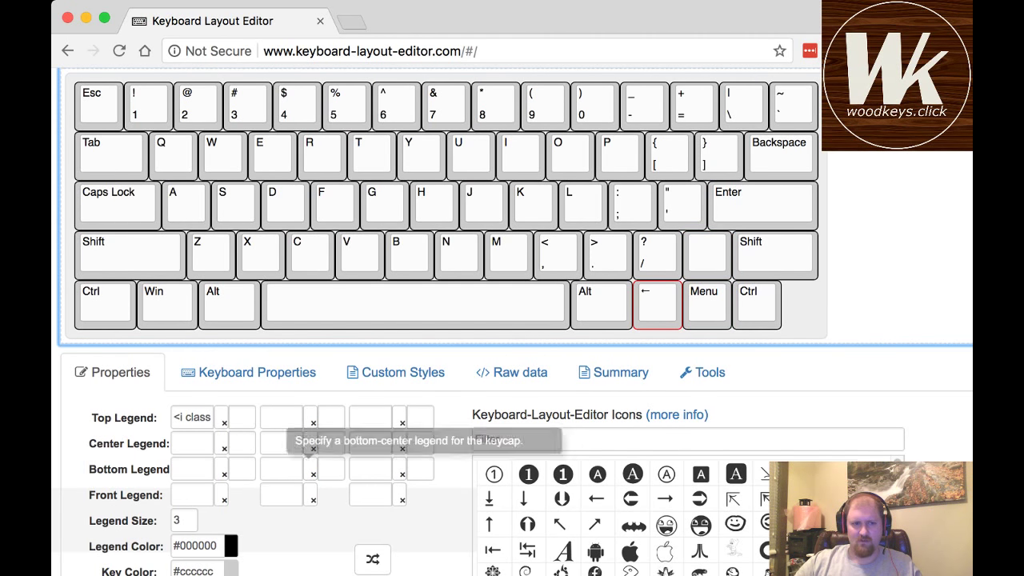
{"action": "left_click", "coordinate": [240, 417]}
{"action": "type", "text": "5"}
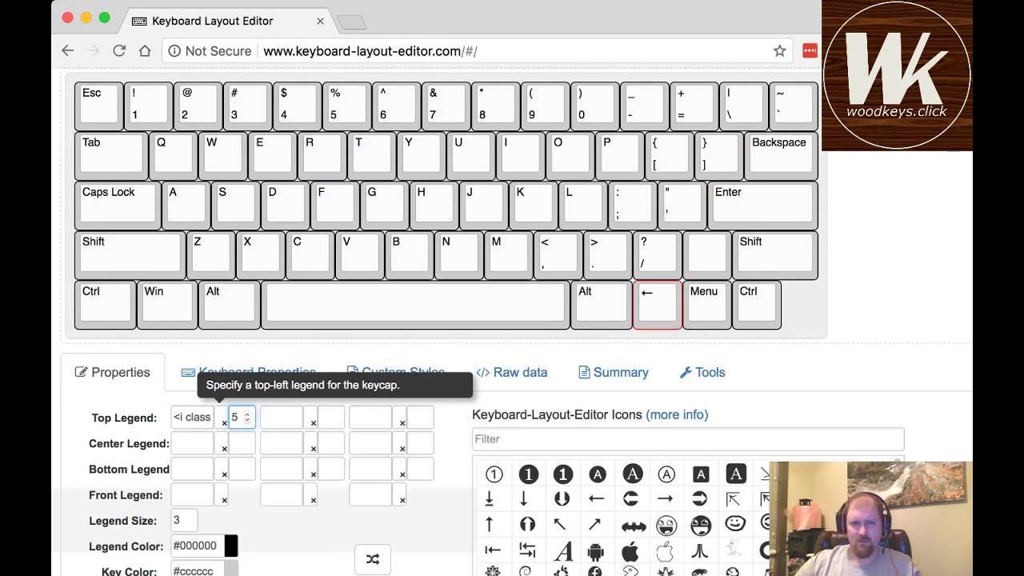
- Put an up-arrow icon on the blank key left of right Shift
{"action": "left_click", "coordinate": [707, 254]}
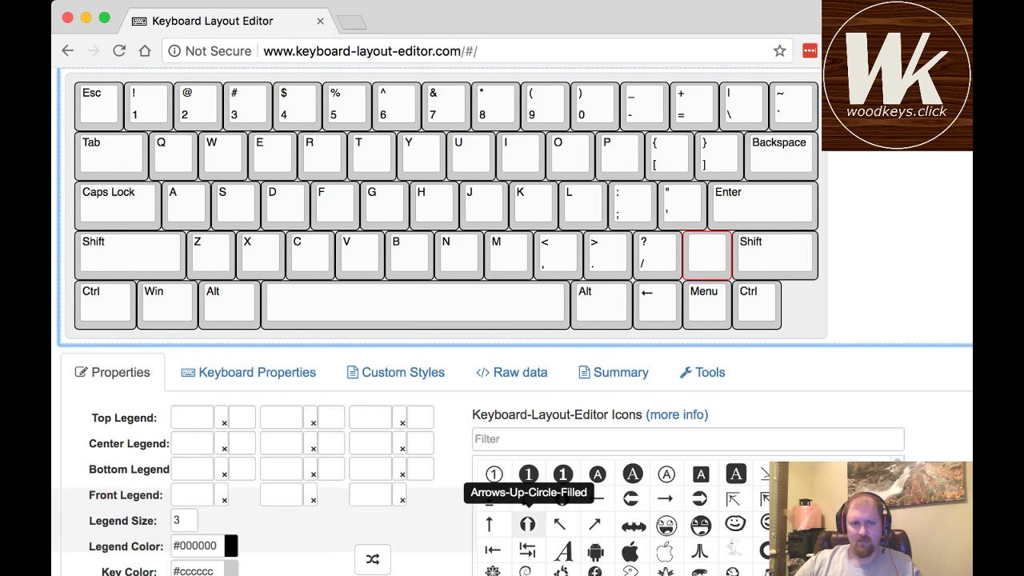
{"action": "left_click", "coordinate": [490, 523]}
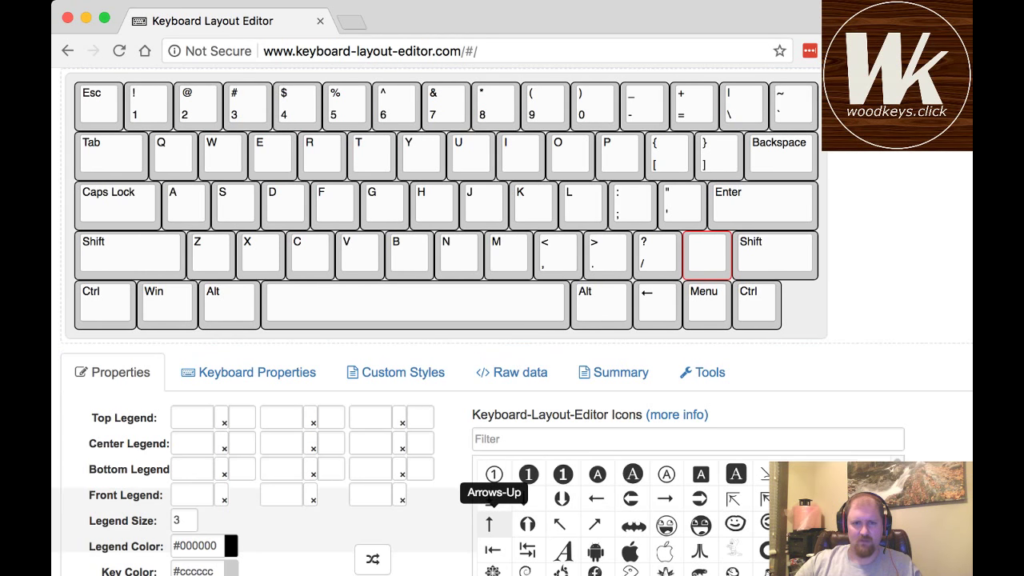
{"action": "left_click", "coordinate": [489, 523]}
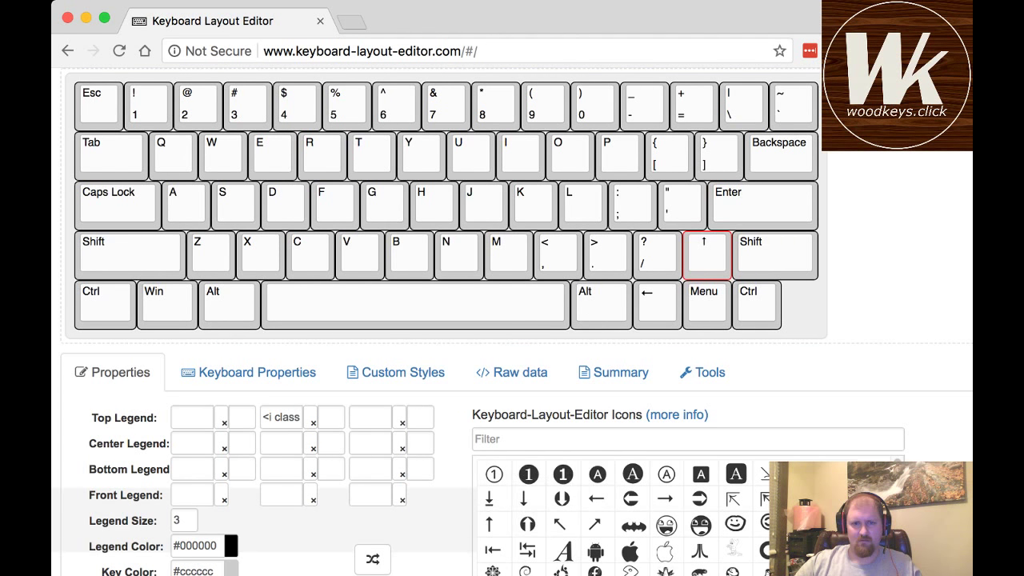
- Clear the Menu key's legend and give it a down-arrow icon
{"action": "left_click", "coordinate": [707, 304]}
{"action": "double_click", "coordinate": [192, 417]}
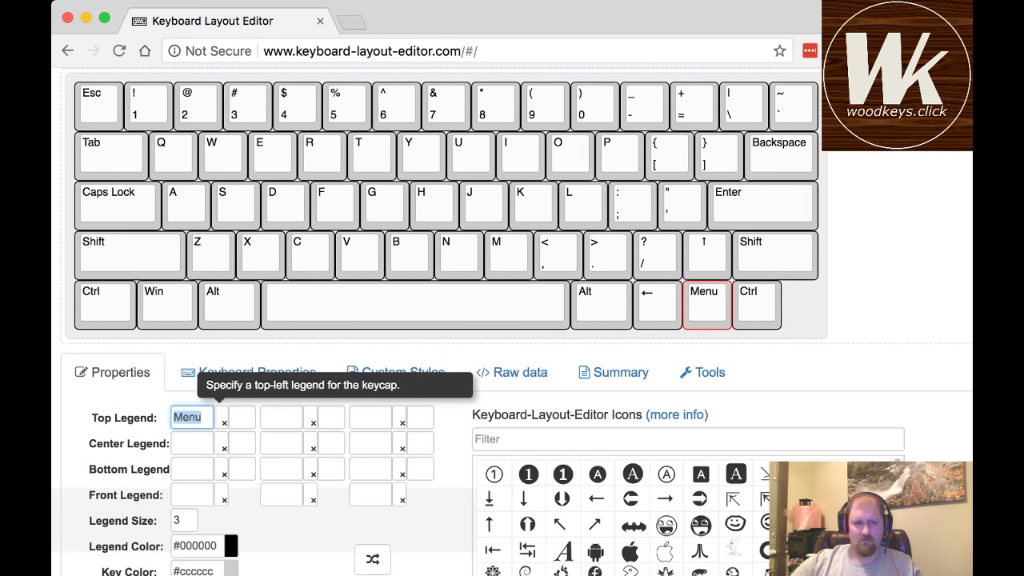
{"action": "key", "text": "BackSpace"}
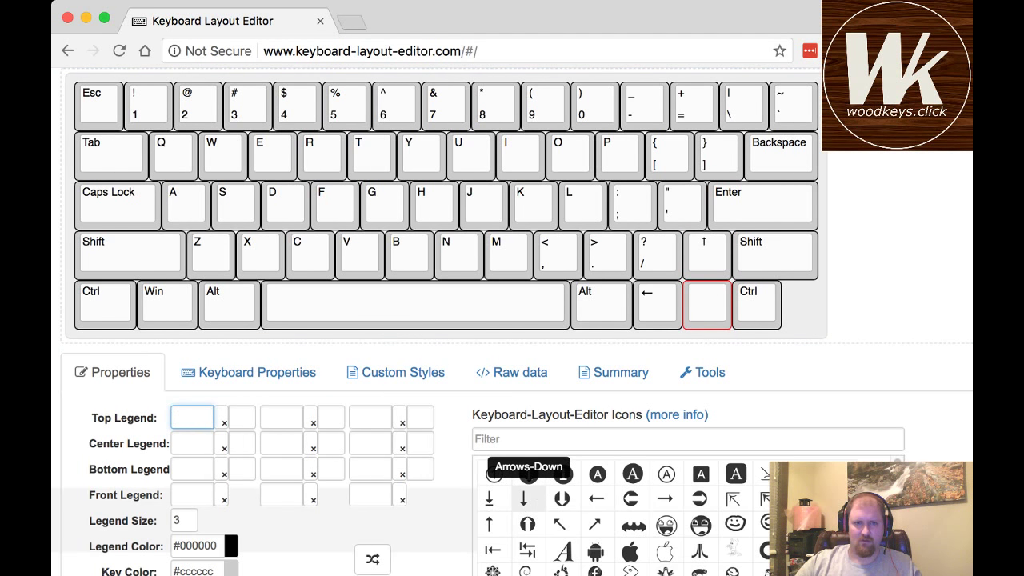
{"action": "left_click", "coordinate": [529, 476]}
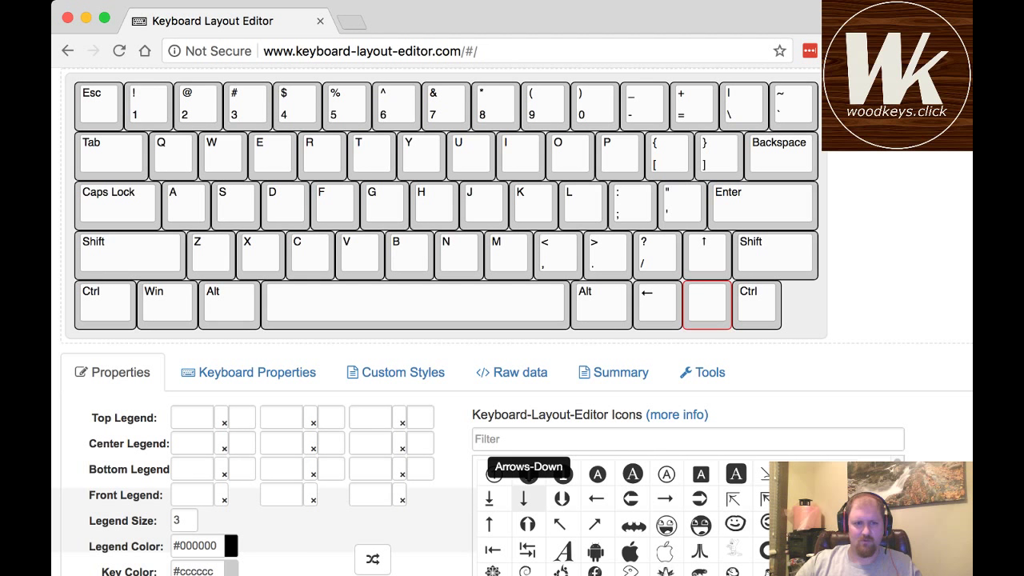
{"action": "left_click", "coordinate": [529, 476]}
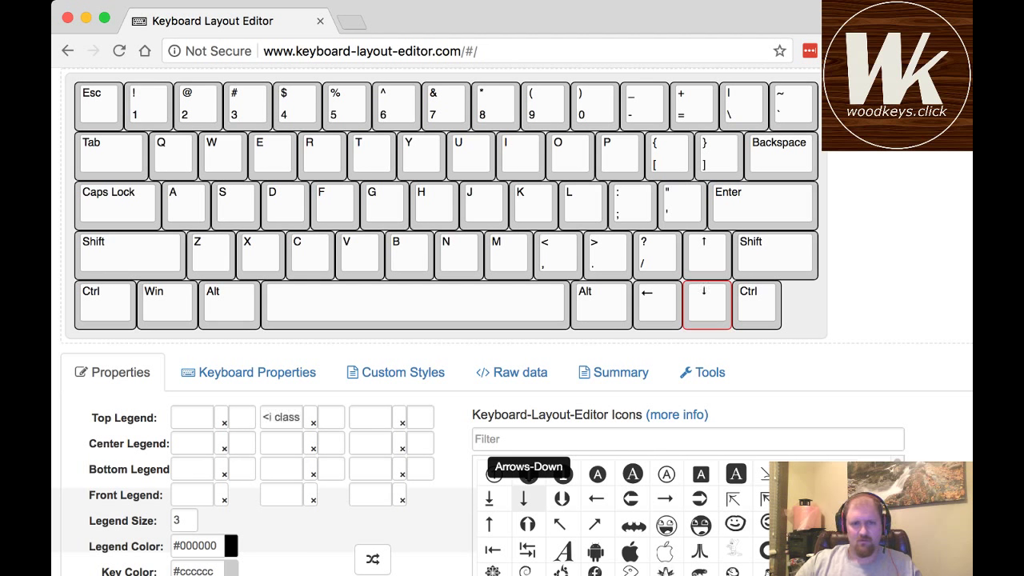
{"action": "key", "text": "Tab"}
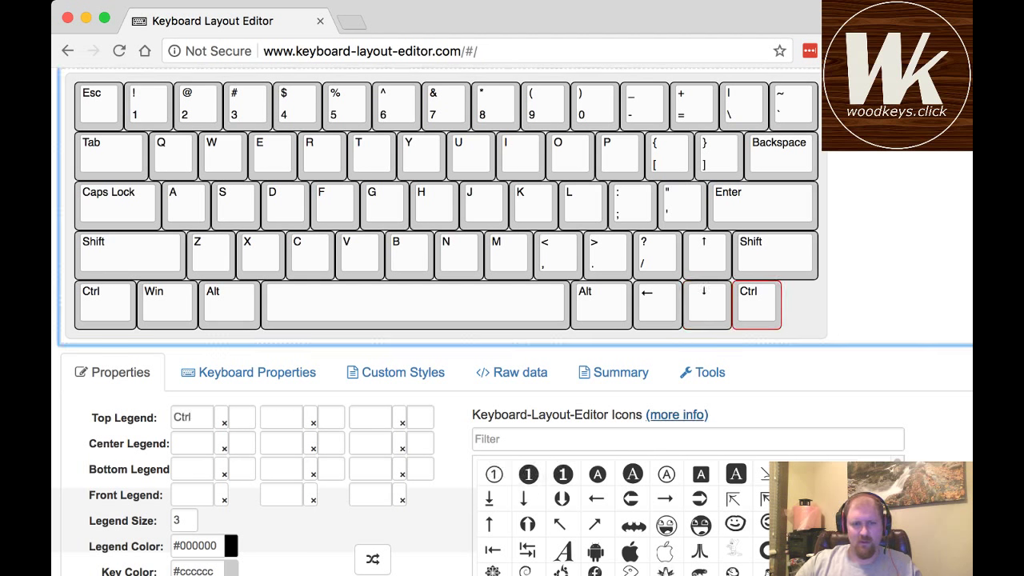
- Clear the right Ctrl legend and give that key the Arrows-Up icon
{"action": "double_click", "coordinate": [192, 417]}
{"action": "key", "text": "BackSpace"}
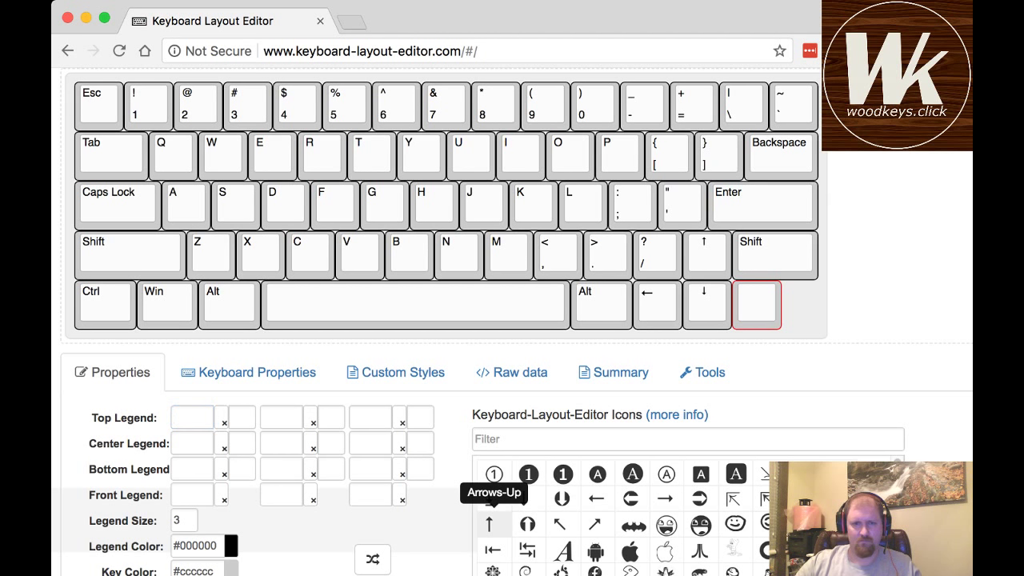
{"action": "left_click", "coordinate": [488, 523]}
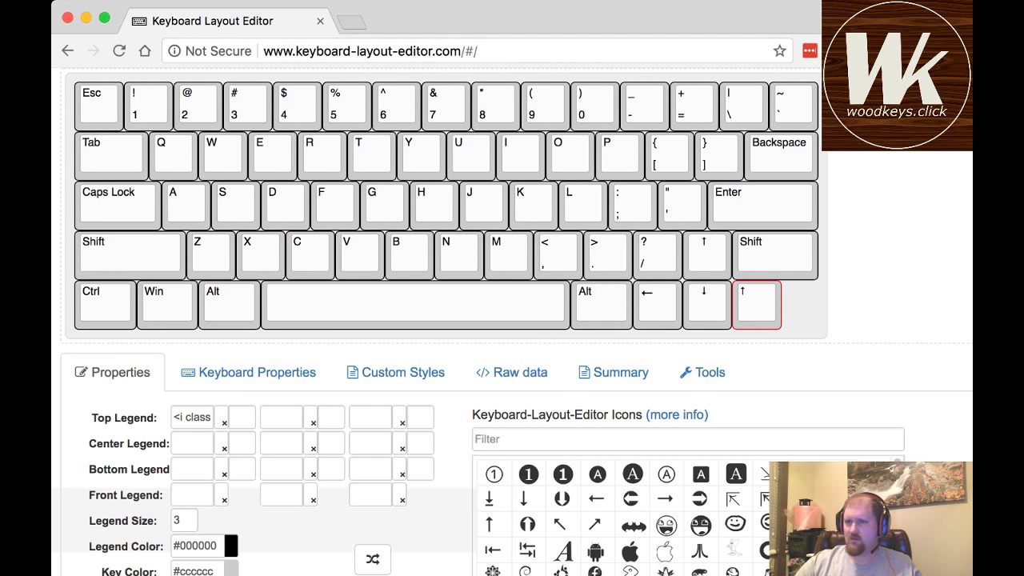
- Switch to another window and back, then select the spacebar
{"action": "key", "text": "super+Tab"}
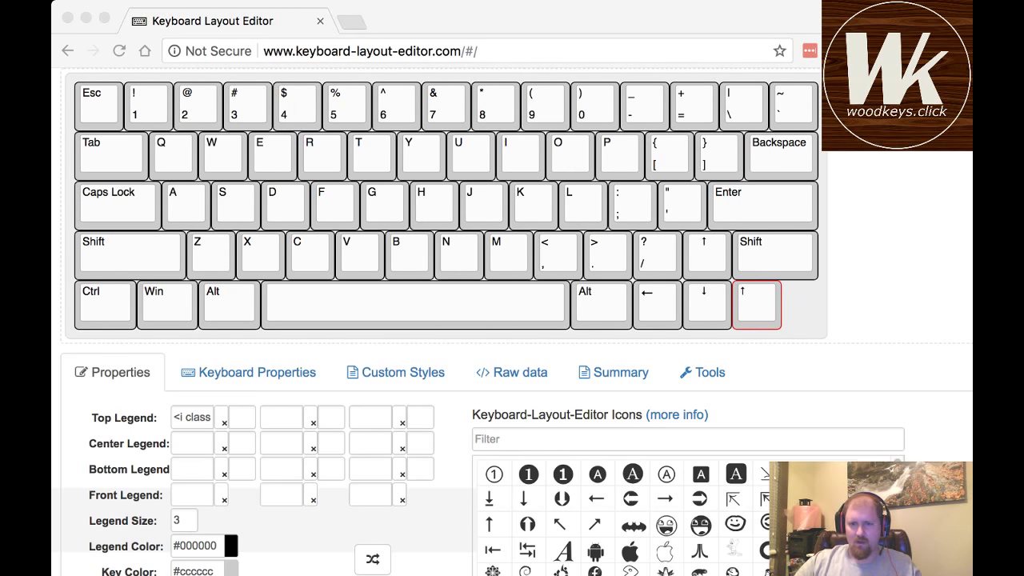
{"action": "key", "text": "super+Tab"}
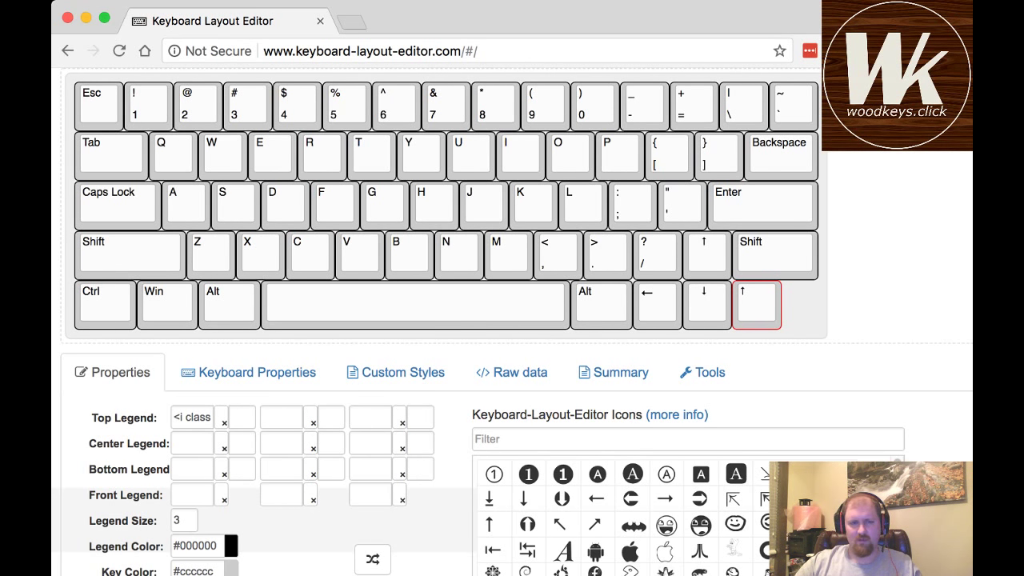
{"action": "left_click", "coordinate": [415, 304]}
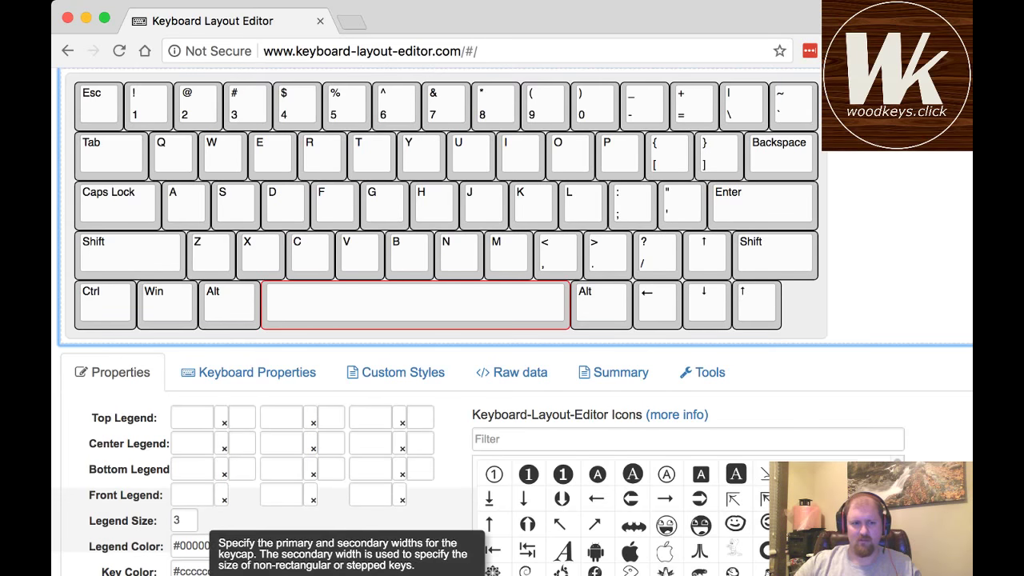
- Try a spacebar width of 6, then set it back to 6.25
{"action": "left_click", "coordinate": [231, 567]}
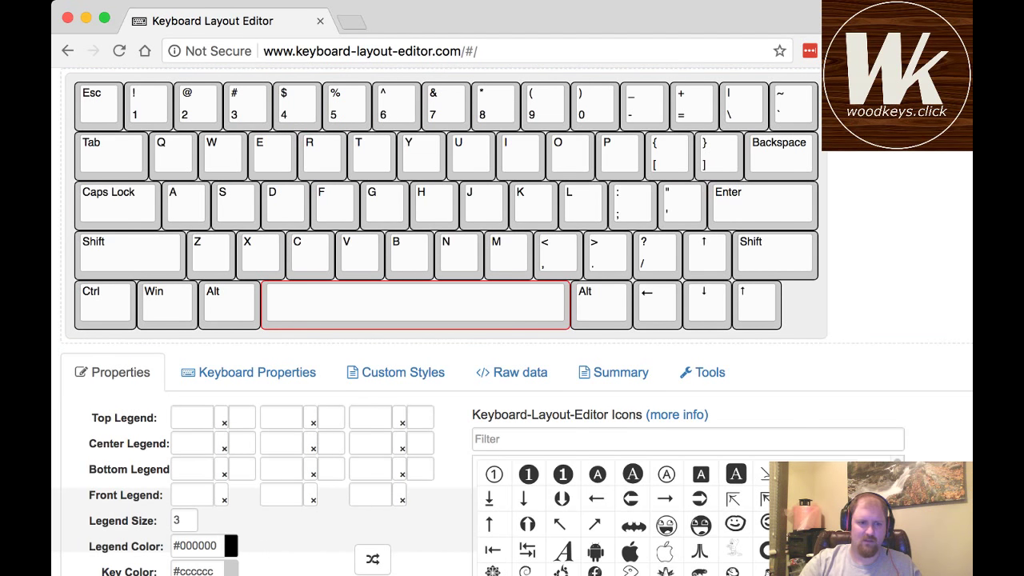
{"action": "key", "text": "Down"}
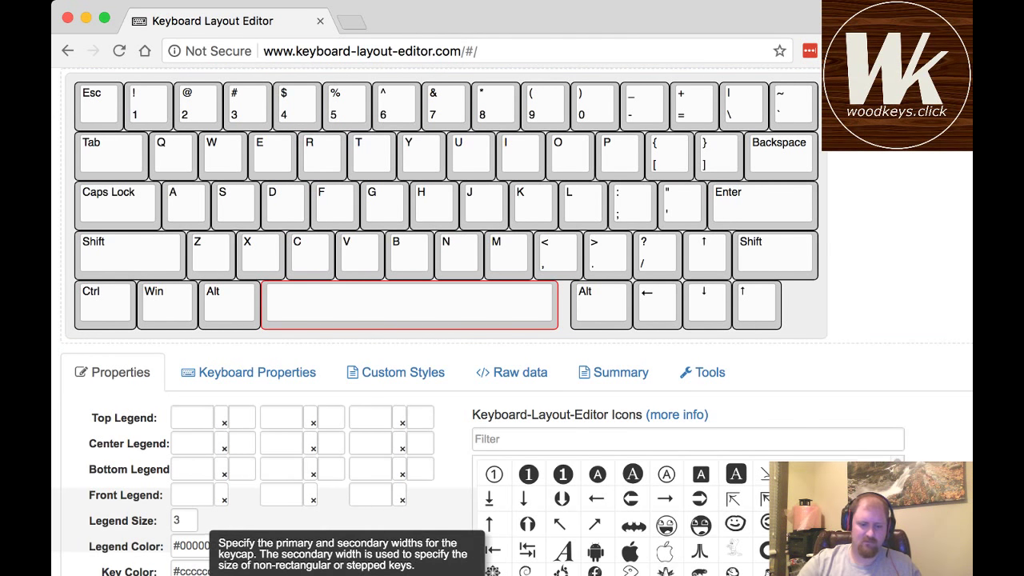
{"action": "key", "text": "Up"}
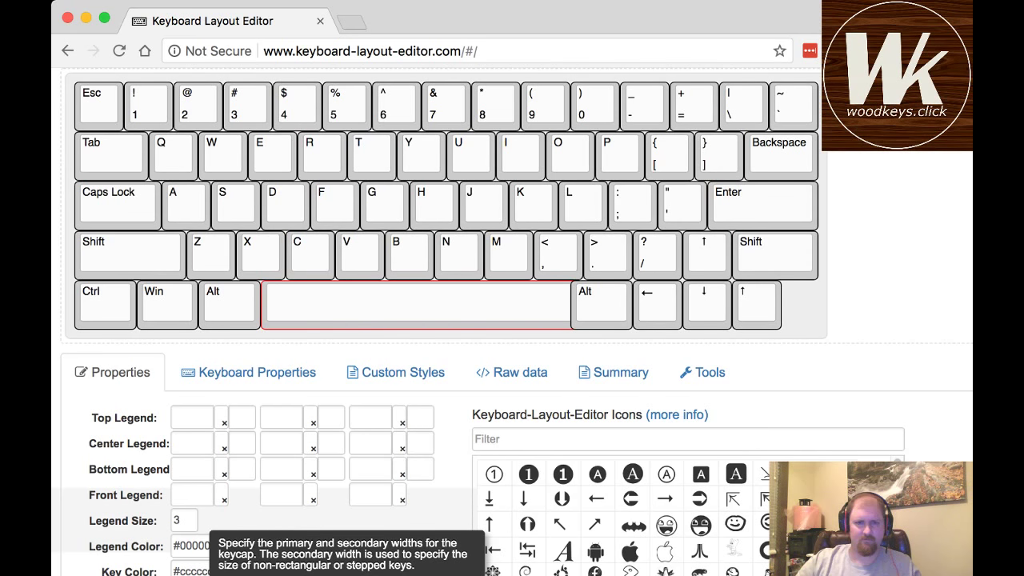
{"action": "left_click", "coordinate": [416, 305]}
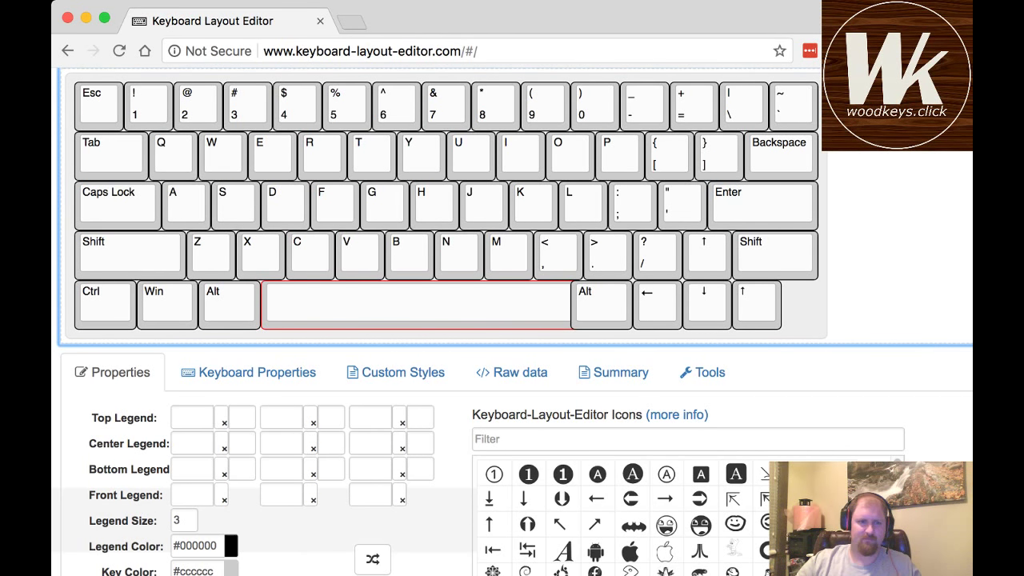
- Select the left Alt key, then the left Ctrl key, checking another window in between
{"action": "left_click", "coordinate": [230, 304]}
{"action": "key", "text": "super+Tab"}
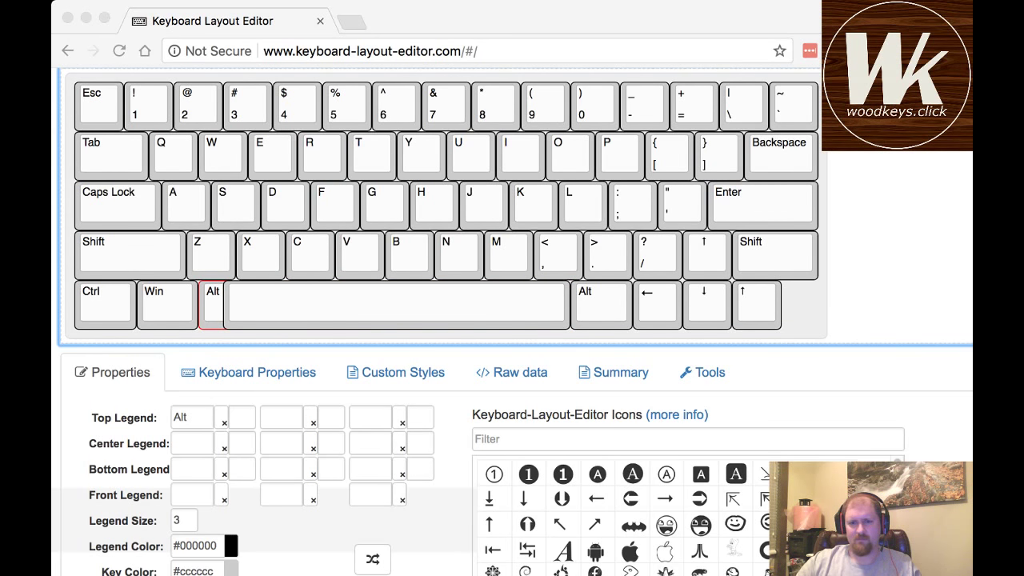
{"action": "key", "text": "super+Tab"}
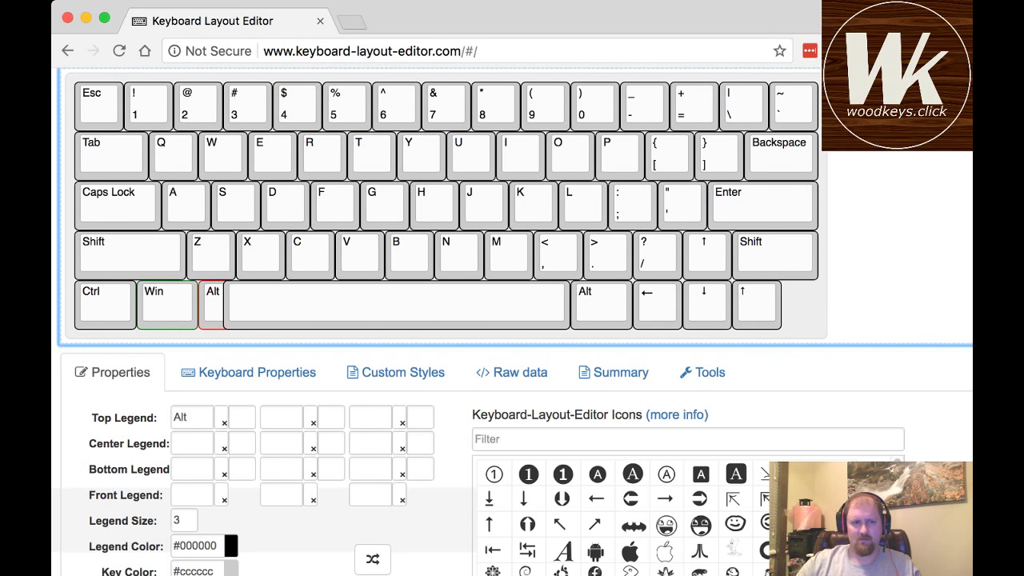
{"action": "left_click", "coordinate": [105, 303]}
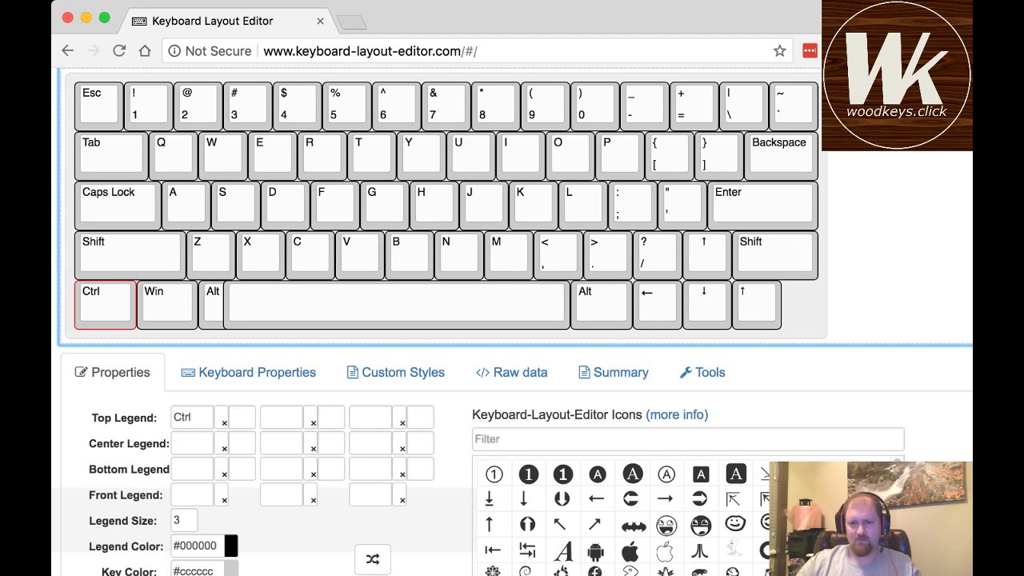
{"action": "key", "text": "super+Tab"}
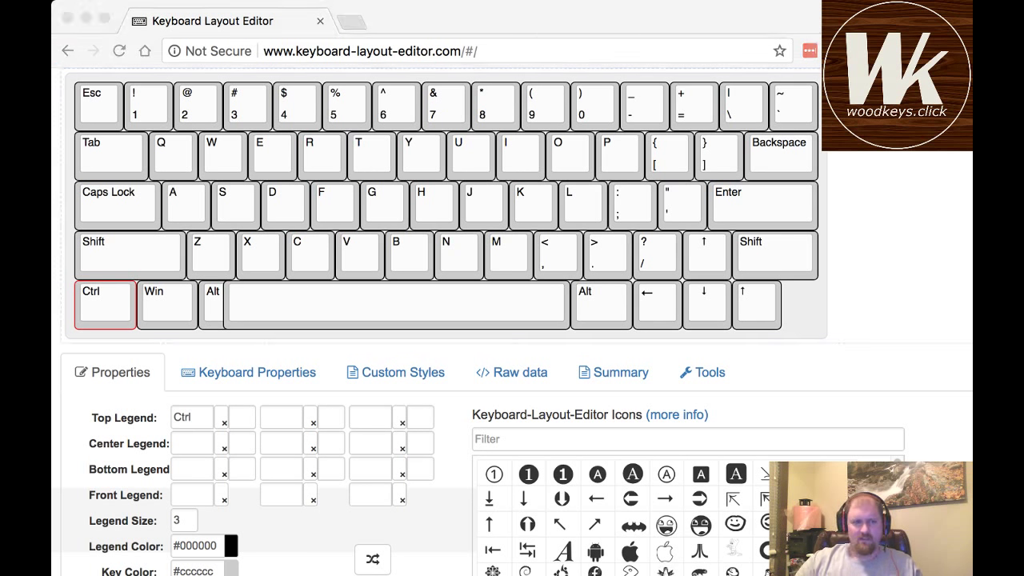
{"action": "key", "text": "super+Tab"}
- Relabel the Caps Lock key as 'Control'
{"action": "left_click", "coordinate": [118, 206]}
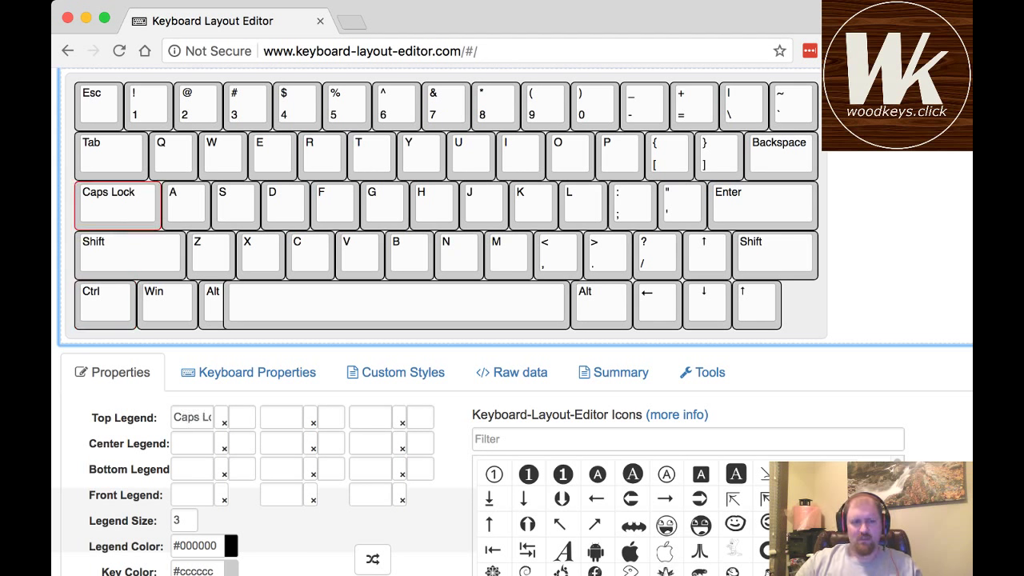
{"action": "triple_click", "coordinate": [192, 417]}
{"action": "type", "text": "C"}
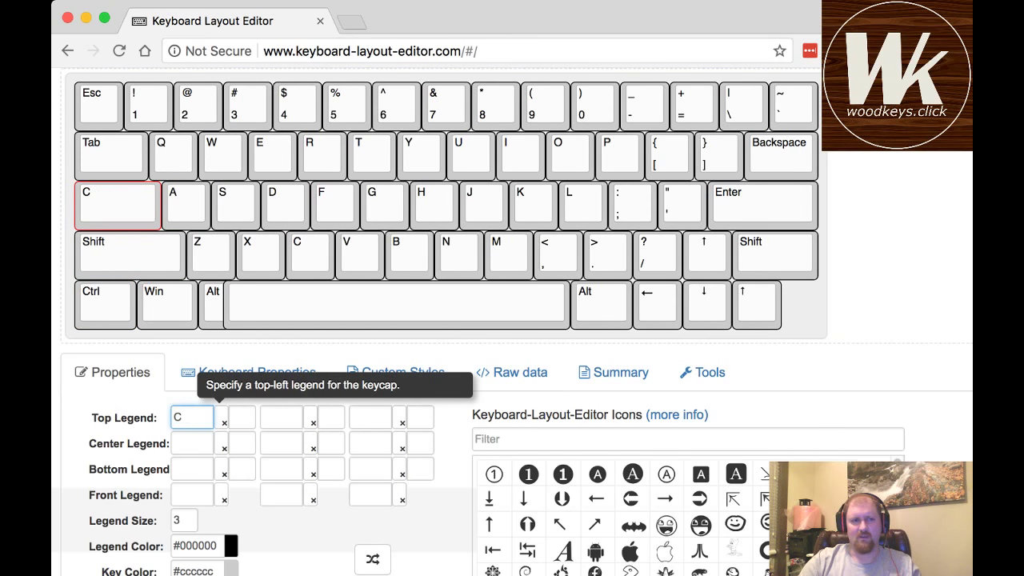
{"action": "type", "text": "o"}
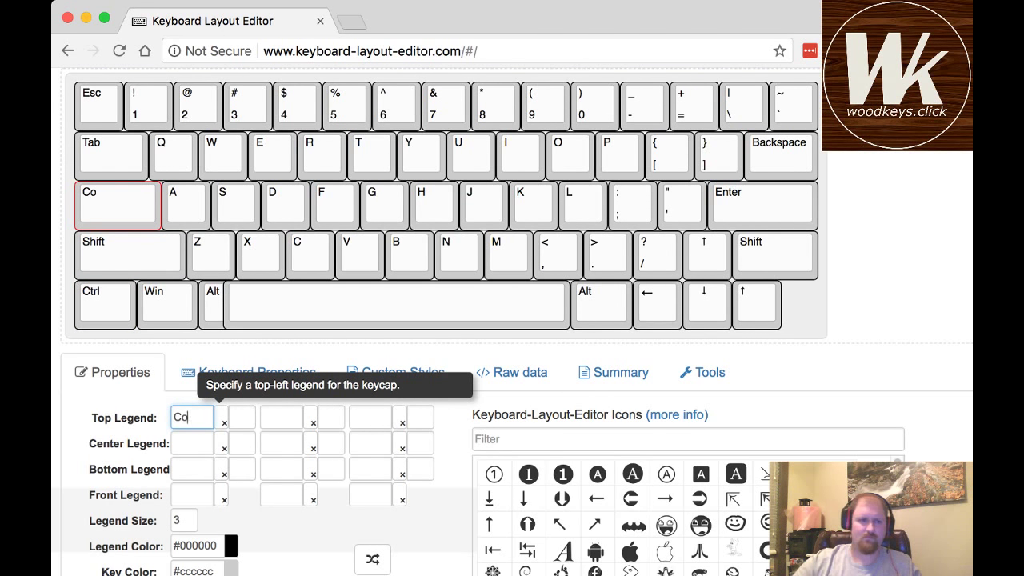
{"action": "type", "text": "ntrol"}
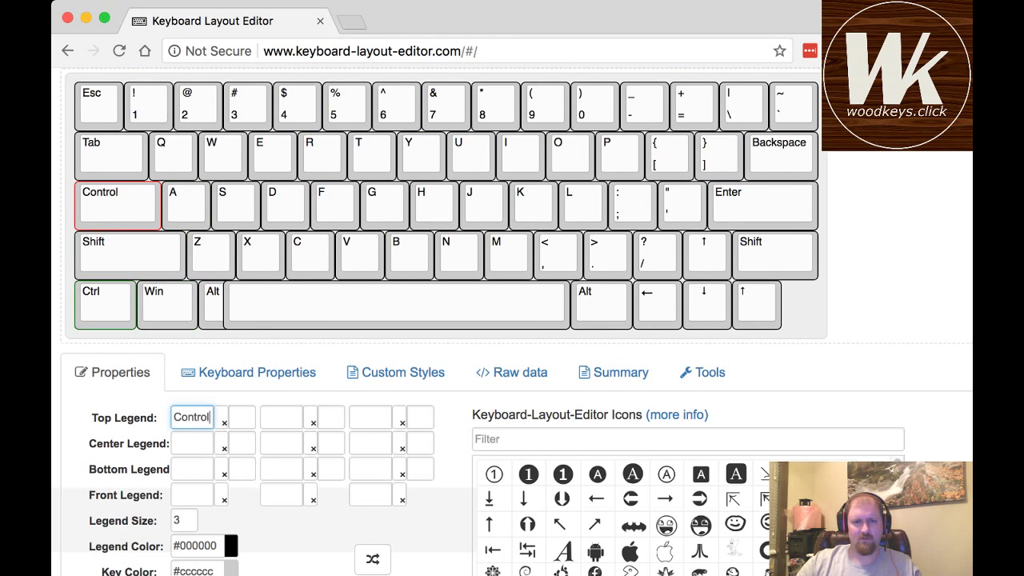
- Delete the bottom-left Ctrl key and shift the Win and Alt keys left
{"action": "left_click", "coordinate": [105, 304]}
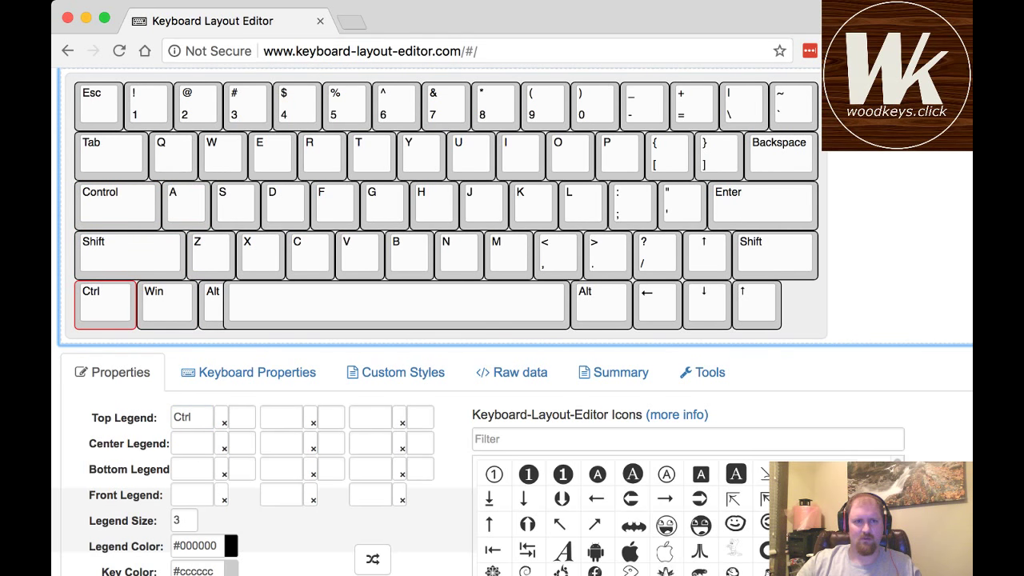
{"action": "scroll", "coordinate": [512, 320], "scroll_direction": "up", "scroll_amount": 3}
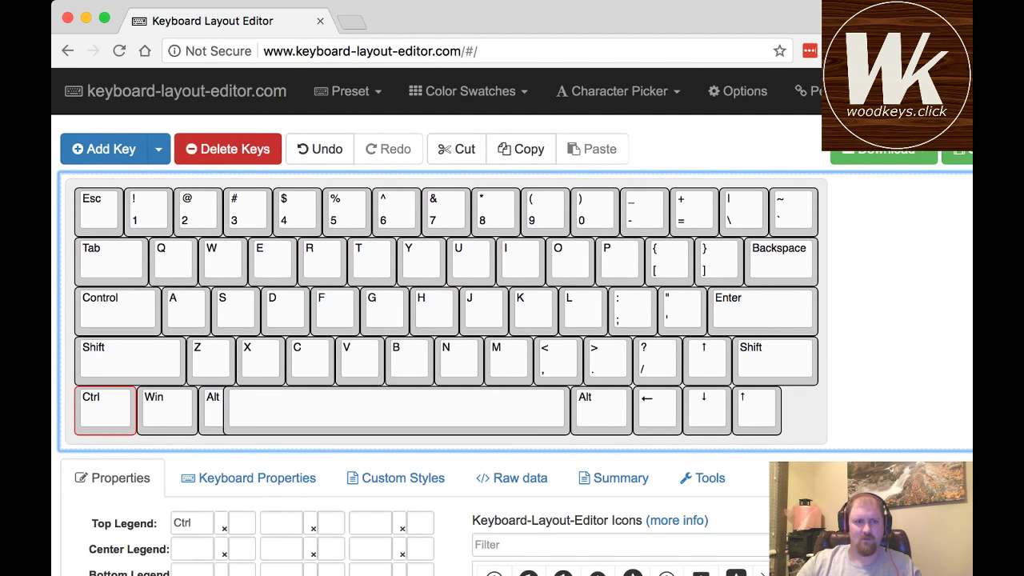
{"action": "key", "text": "Delete"}
{"action": "key", "text": "shift+Left"}
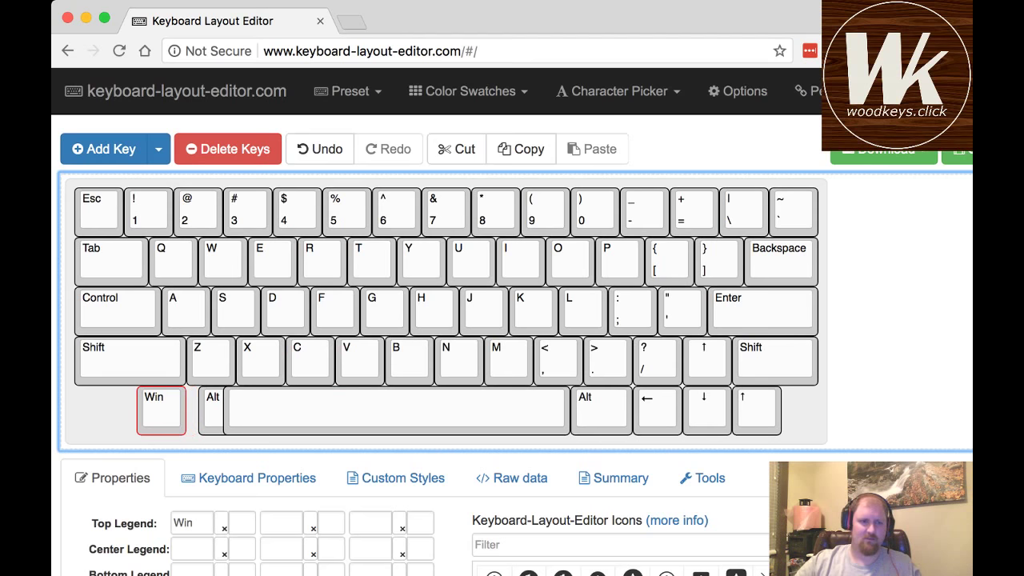
{"action": "key", "text": "Left"}
{"action": "key", "text": "Tab"}
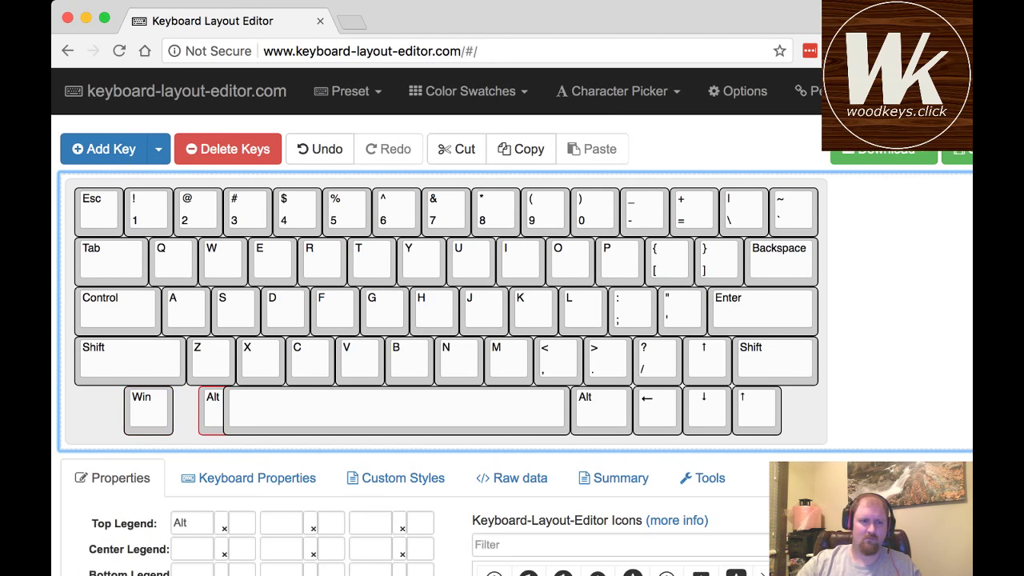
{"action": "key", "text": "Left"}
{"action": "key", "text": "Left"}
{"action": "key", "text": "Left"}
{"action": "key", "text": "shift+Tab"}
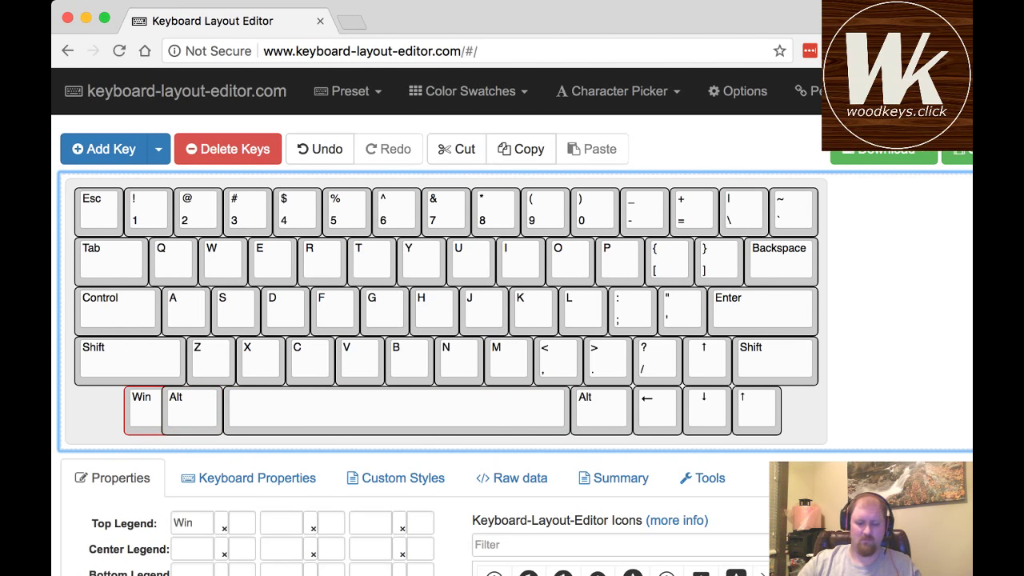
{"action": "key", "text": "Left"}
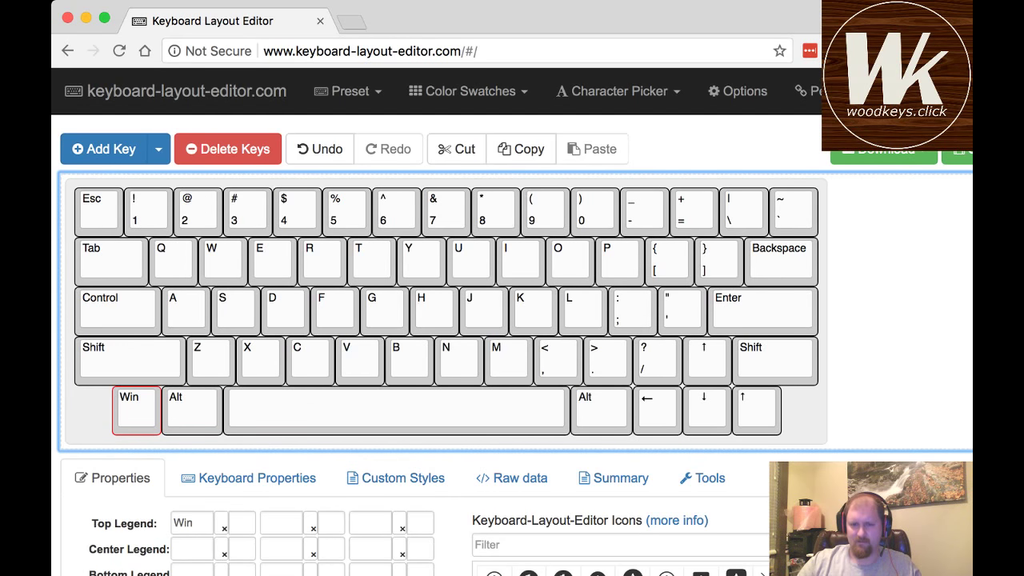
- Deselect the Win key, then select the rightmost arrow key in the bottom row
{"action": "key", "text": "super+Tab"}
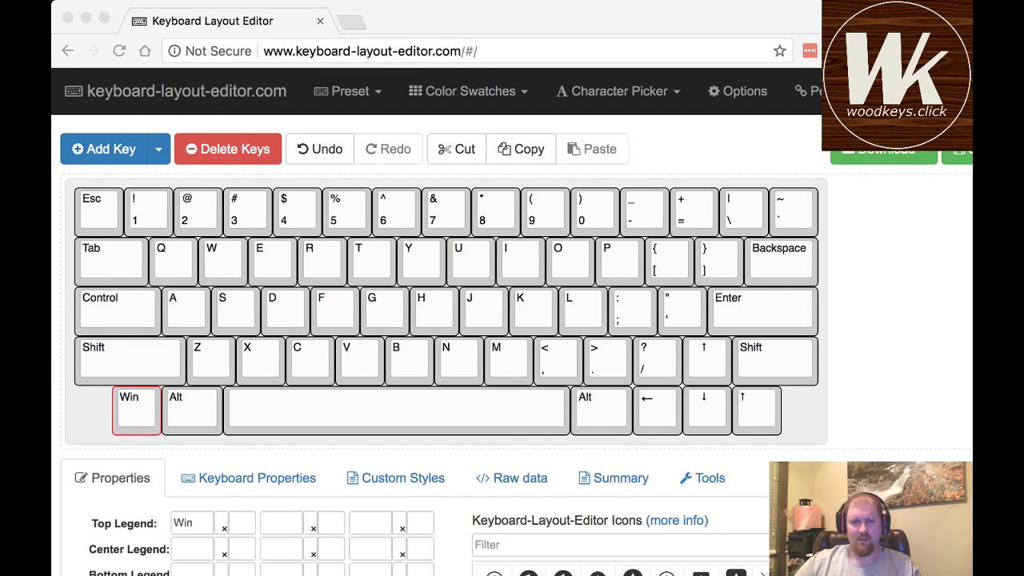
{"action": "key", "text": "super+Tab"}
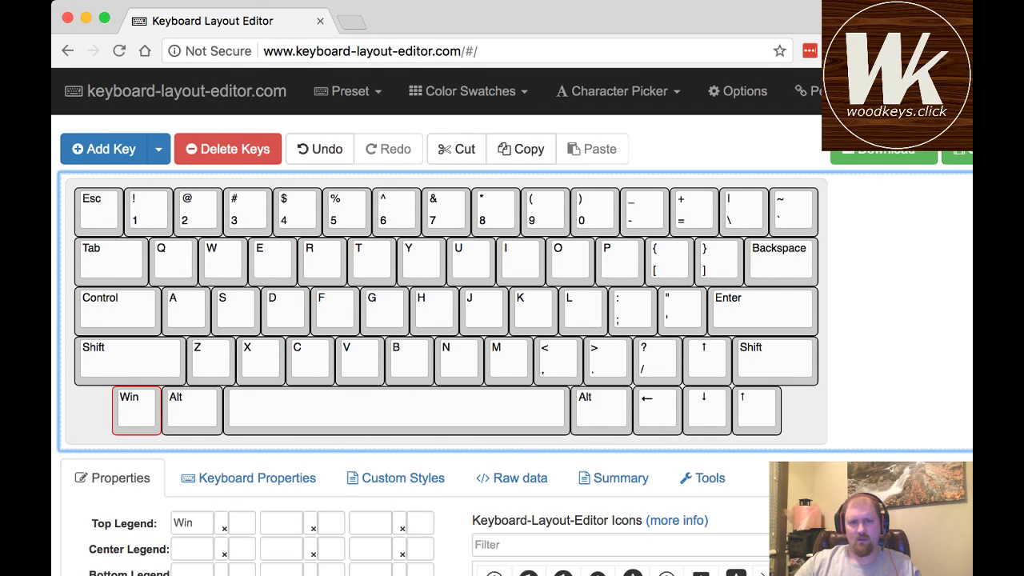
{"action": "key", "text": "Escape"}
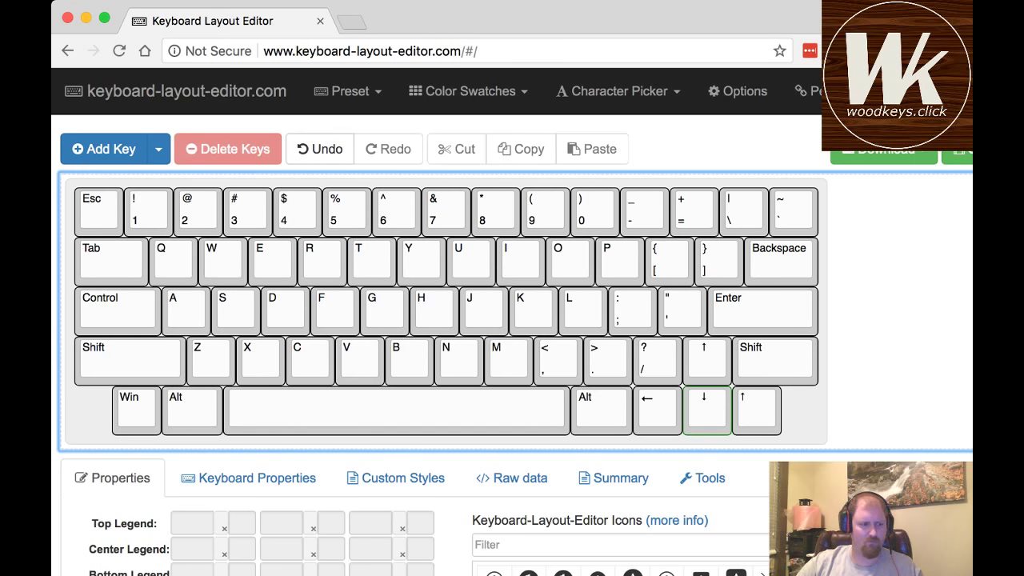
{"action": "left_click", "coordinate": [756, 411]}
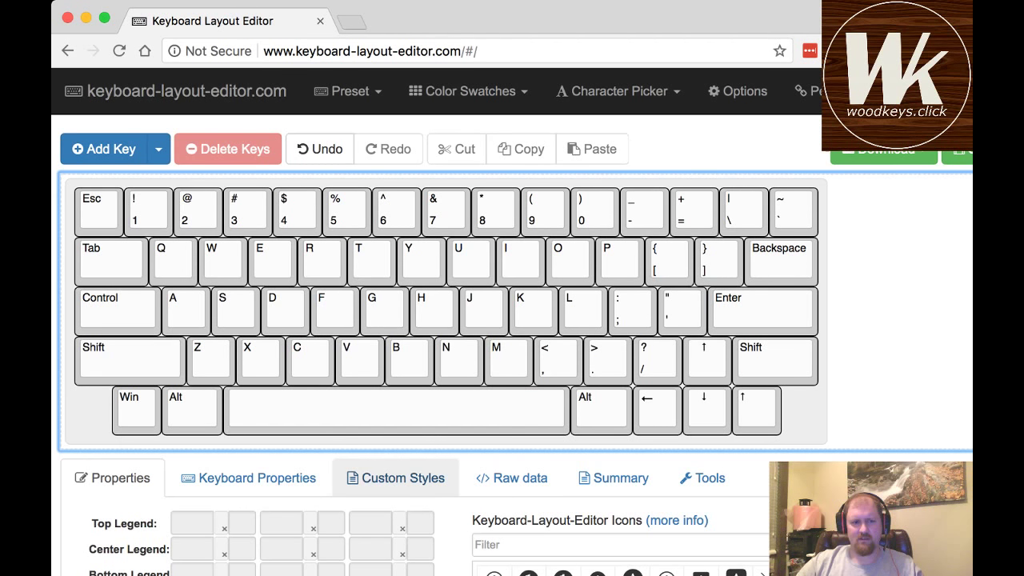
- Enter 'HHKB w/ Arrows' in the Keyboard Name field of Keyboard Properties
{"action": "left_click", "coordinate": [248, 477]}
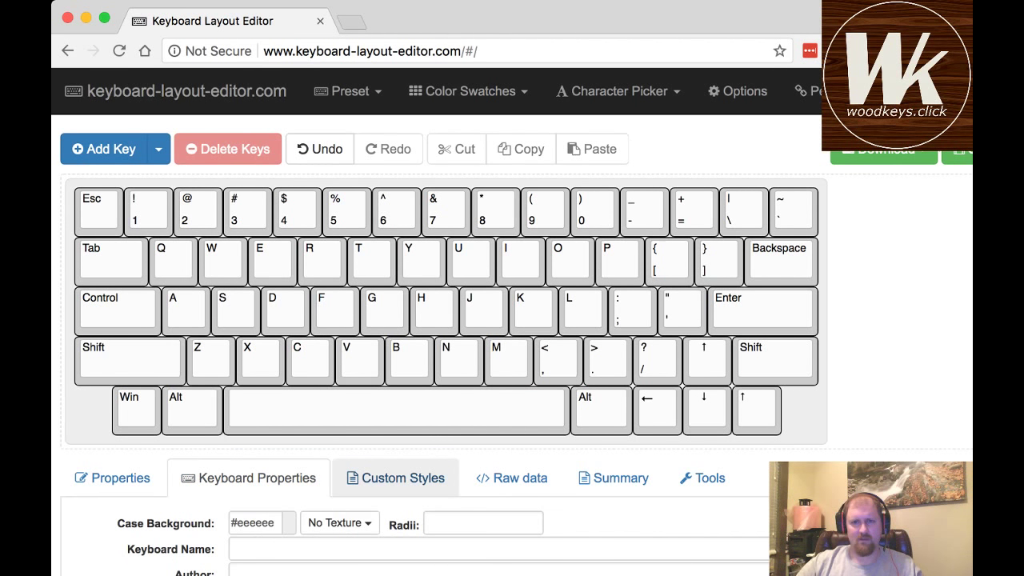
{"action": "scroll", "coordinate": [402, 478], "scroll_direction": "down", "scroll_amount": 1}
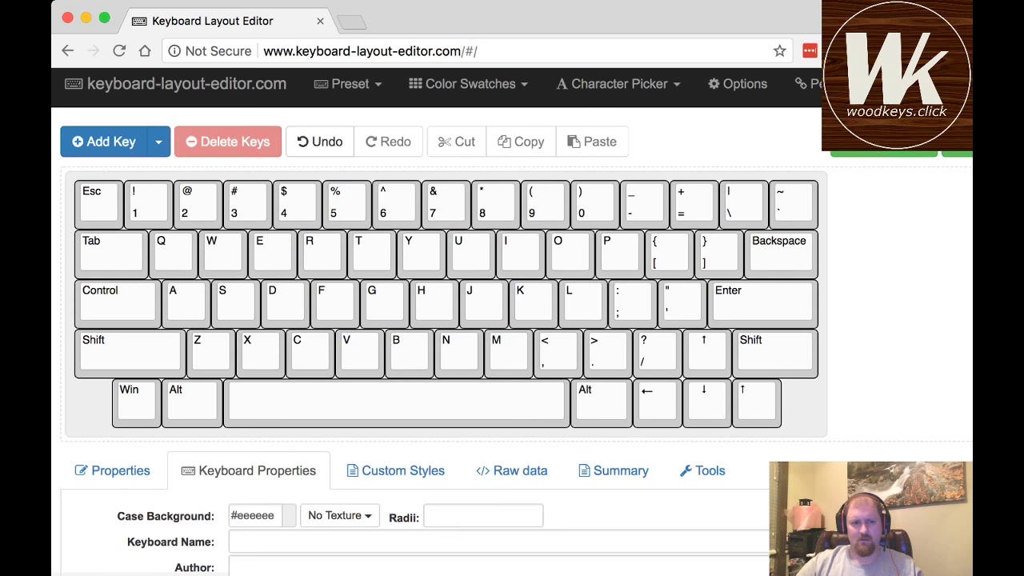
{"action": "left_click", "coordinate": [672, 541]}
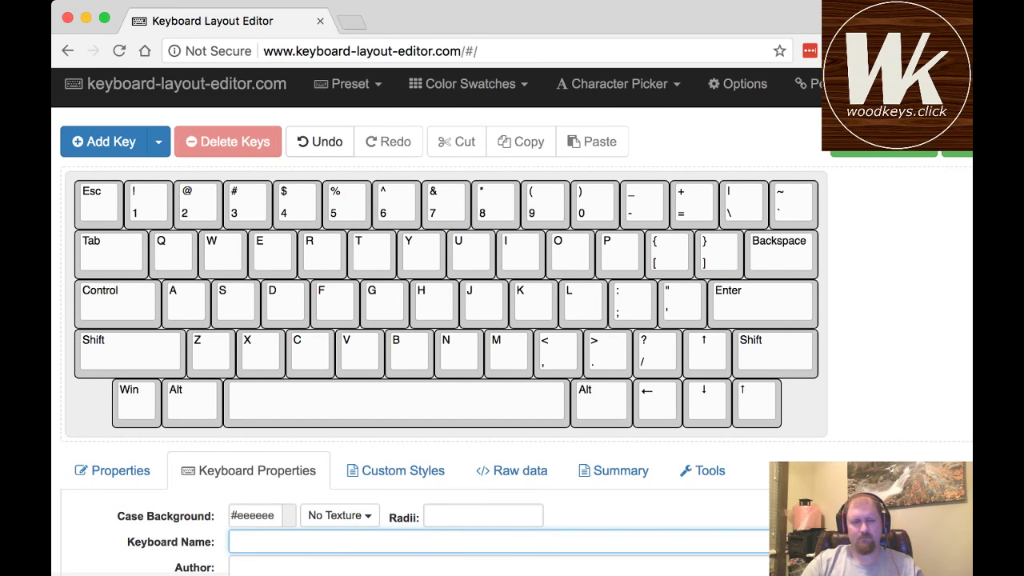
{"action": "scroll", "coordinate": [446, 560], "scroll_direction": "down", "scroll_amount": 1}
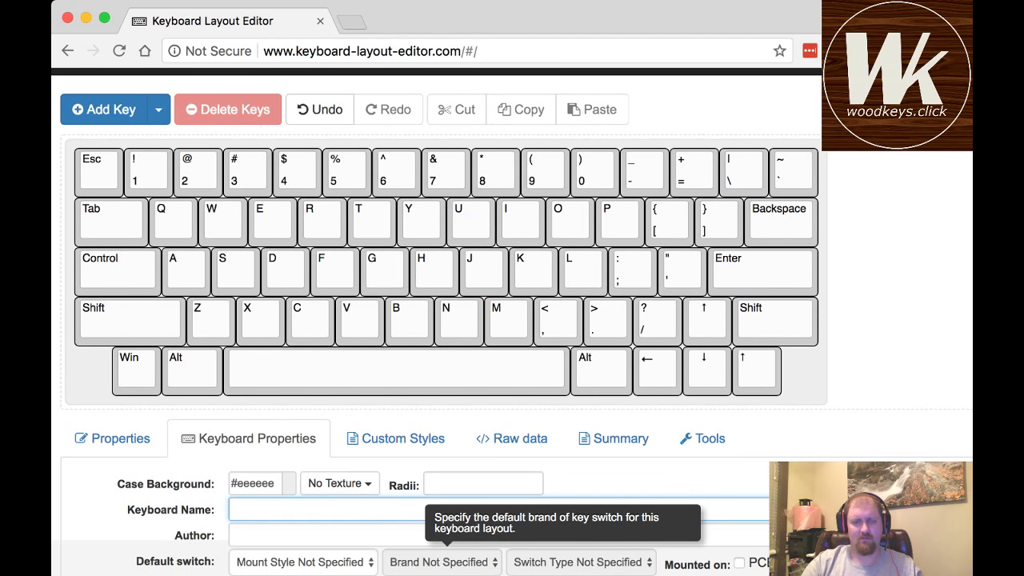
{"action": "type", "text": "HH"}
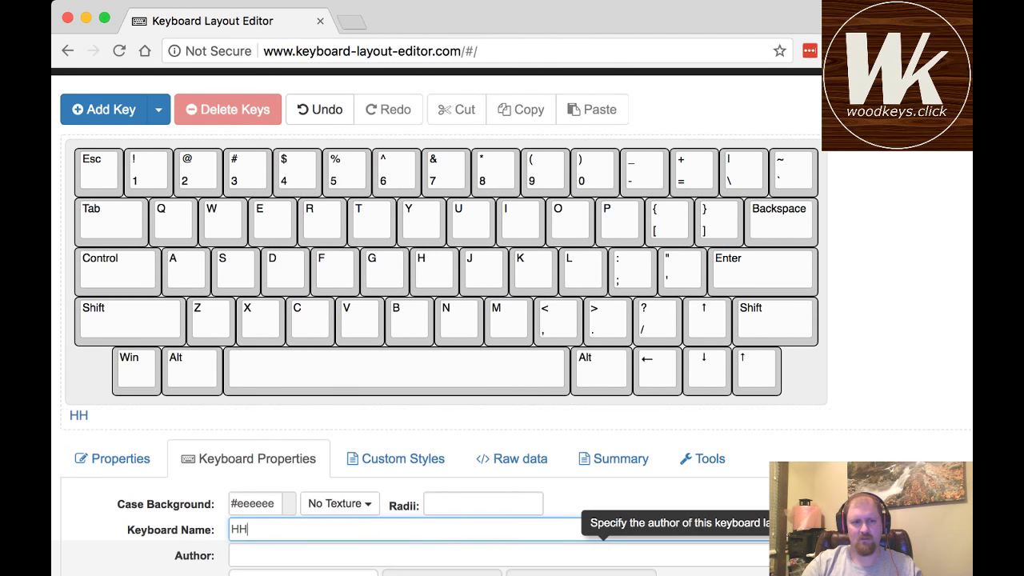
{"action": "type", "text": "KB w/ Arro"}
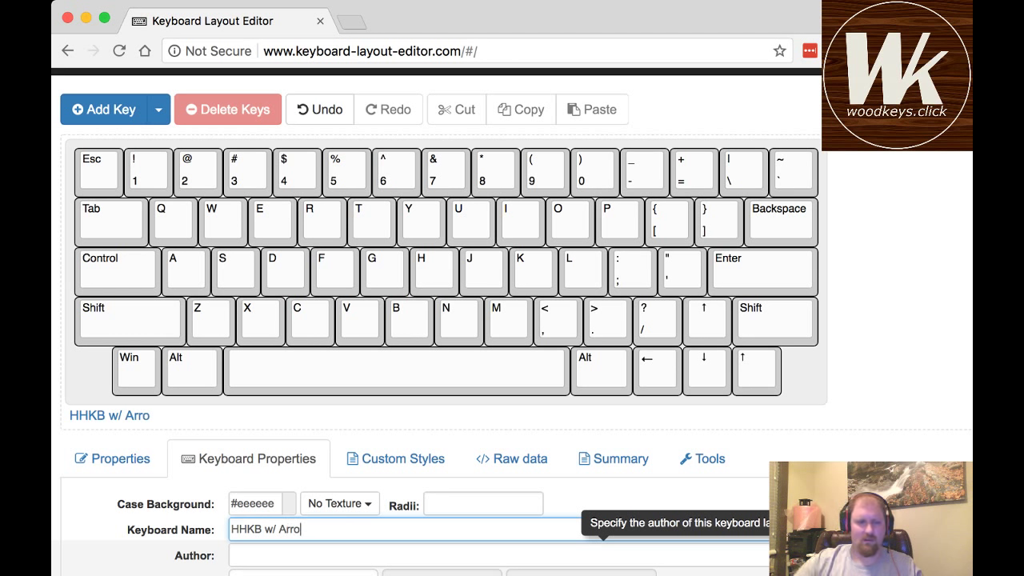
{"action": "type", "text": "ws"}
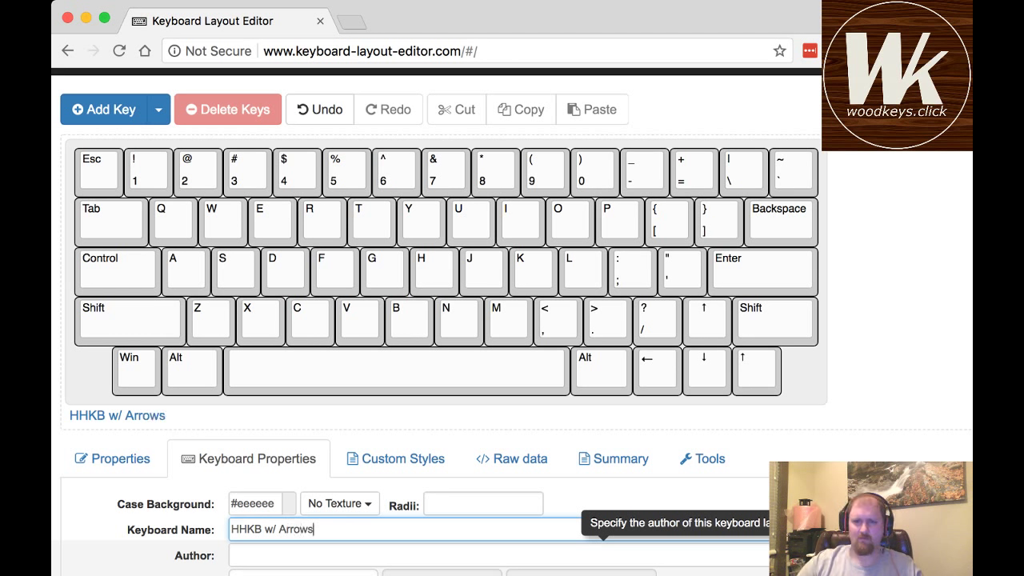
{"action": "scroll", "coordinate": [511, 319], "scroll_direction": "up", "scroll_amount": 1}
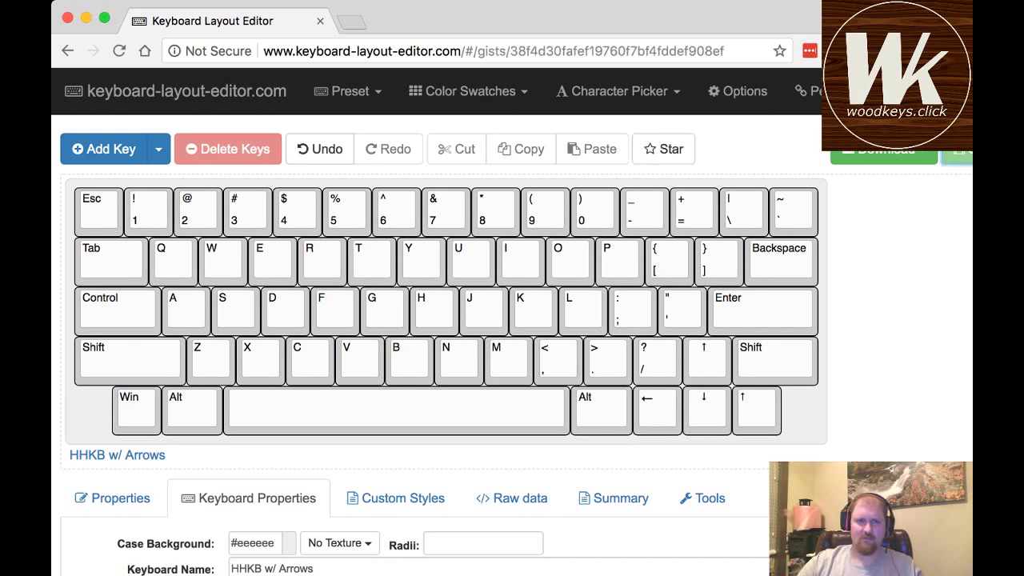
- Open the layout's permalink in a second tab, inspect its address, then close it
{"action": "left_click_drag", "start_coordinate": [475, 51], "coordinate": [724, 51]}
{"action": "left_click", "coordinate": [722, 50]}
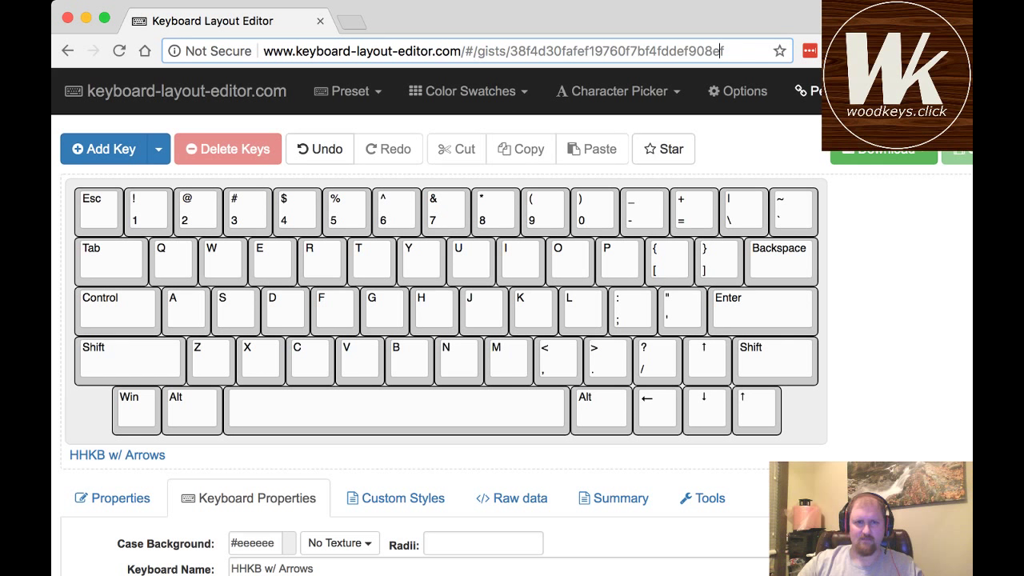
{"action": "left_click", "coordinate": [809, 90]}
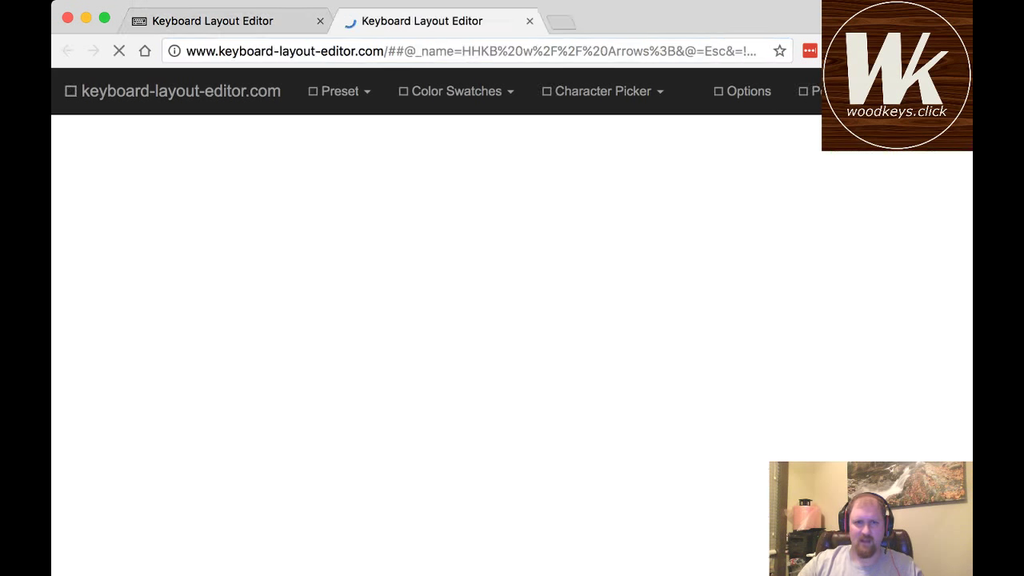
{"action": "left_click", "coordinate": [534, 51]}
{"action": "left_click_drag", "start_coordinate": [534, 50], "coordinate": [557, 50]}
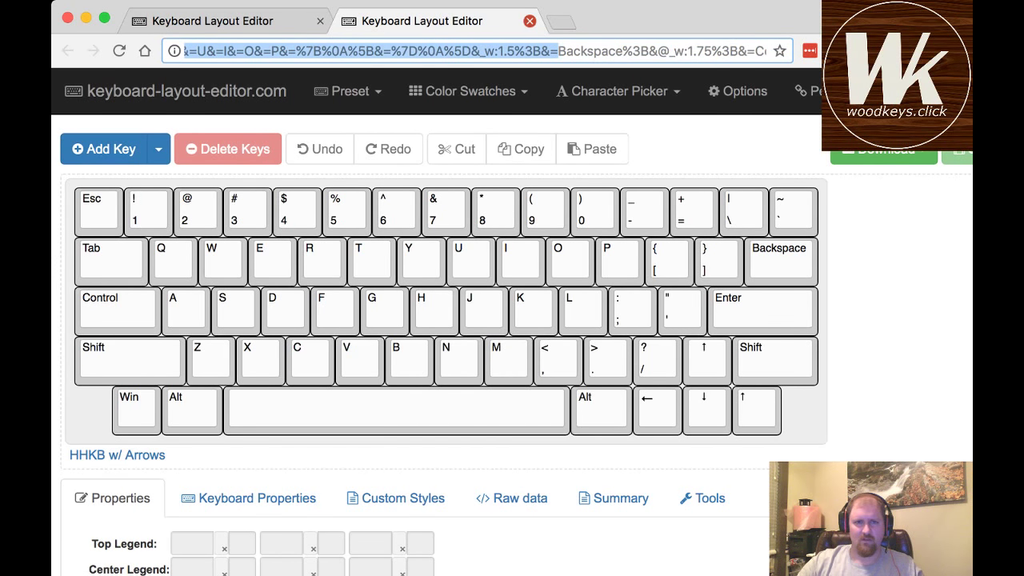
{"action": "left_click", "coordinate": [529, 21]}
- Review the gist address, deselect the right Alt key, and open a blank browser tab
{"action": "left_click", "coordinate": [676, 50]}
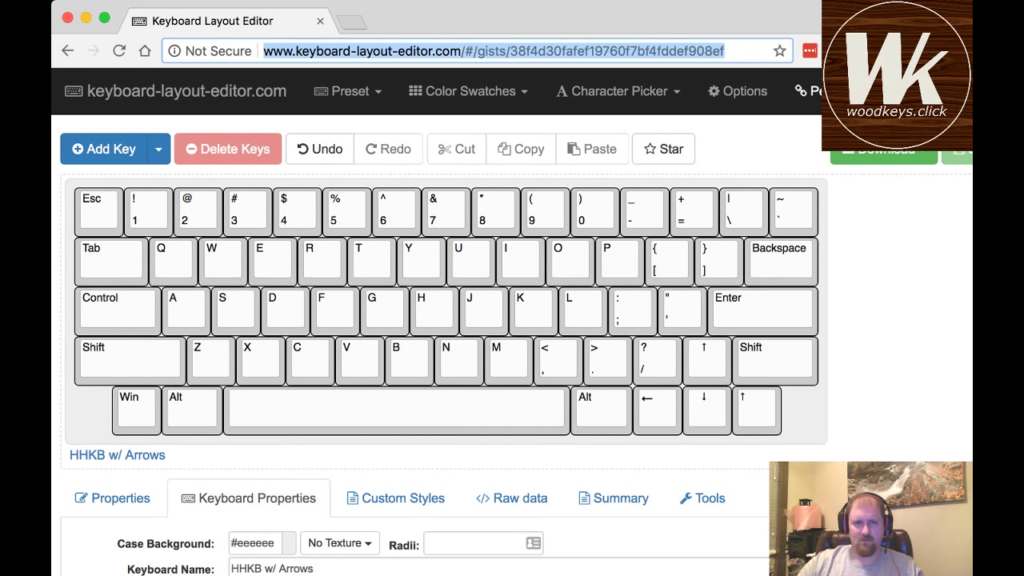
{"action": "left_click_drag", "start_coordinate": [477, 50], "coordinate": [724, 50]}
{"action": "left_click", "coordinate": [724, 51]}
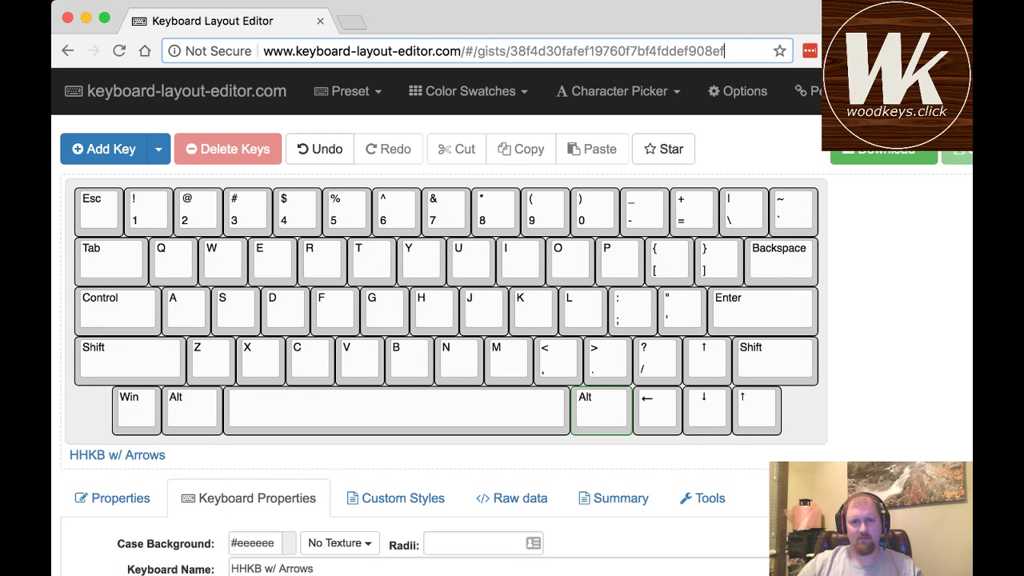
{"action": "key", "text": "Escape"}
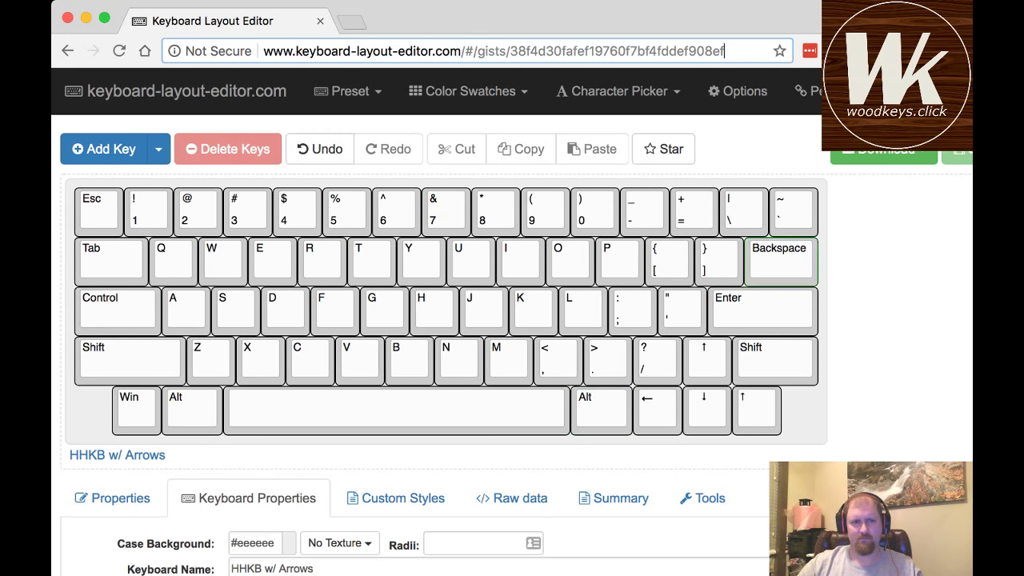
{"action": "key", "text": "super+t"}
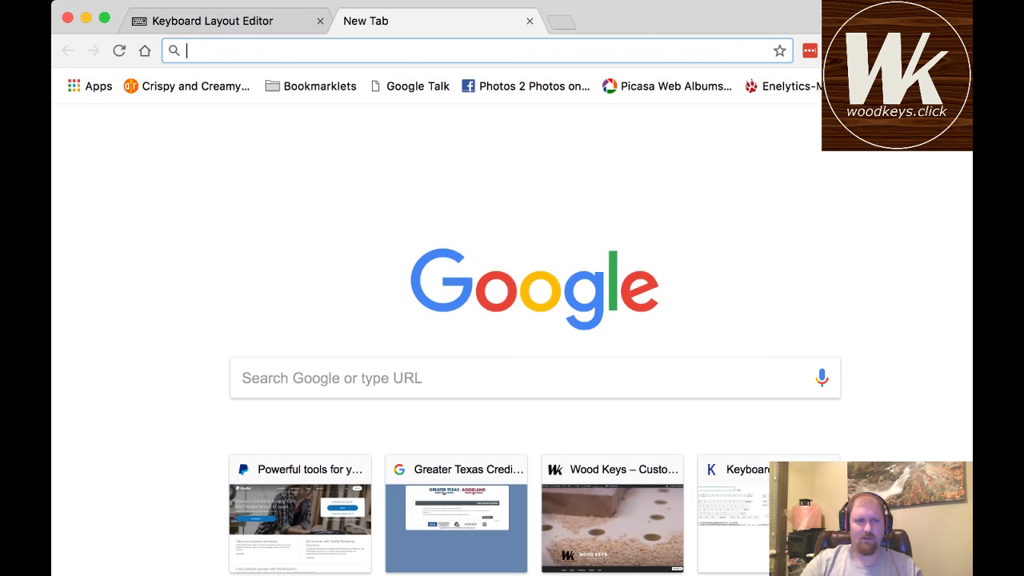
- Search Google for 'yas62', then refine the query to 'yas62 keyboard'
{"action": "type", "text": "yas62"}
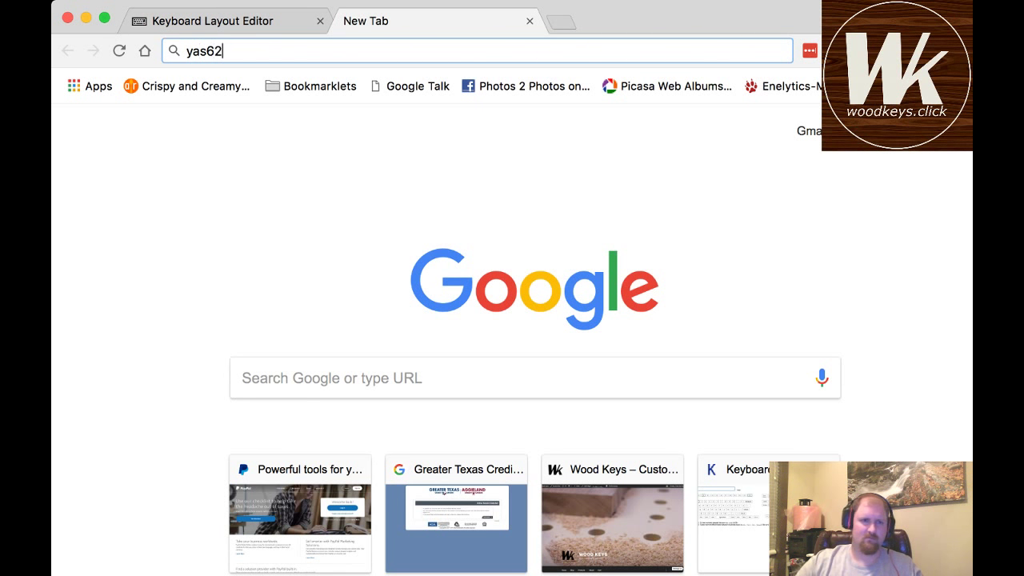
{"action": "key", "text": "Return"}
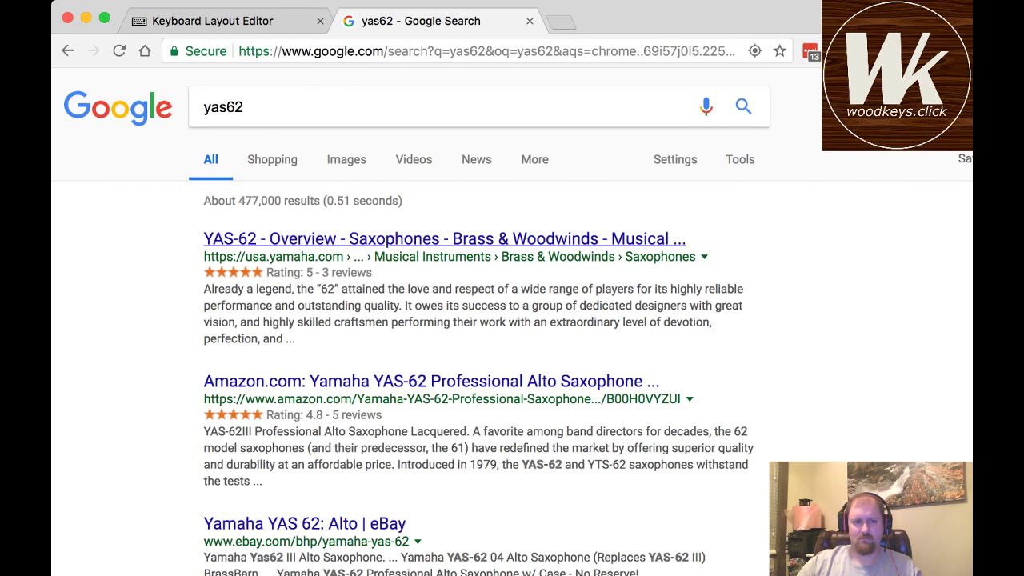
{"action": "scroll", "coordinate": [479, 320], "scroll_direction": "down", "scroll_amount": 3}
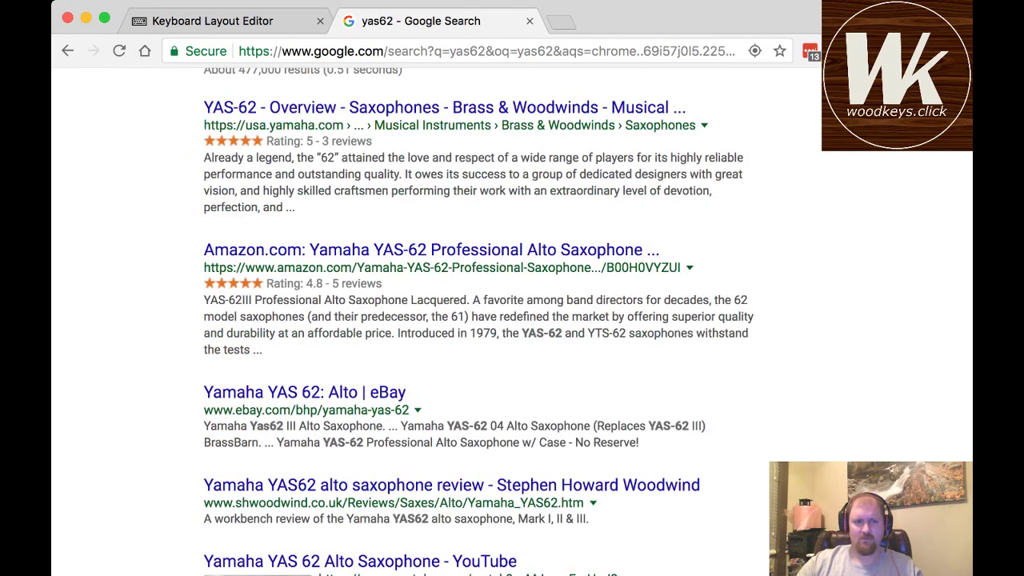
{"action": "scroll", "coordinate": [479, 320], "scroll_direction": "up", "scroll_amount": 3}
{"action": "left_click", "coordinate": [244, 107]}
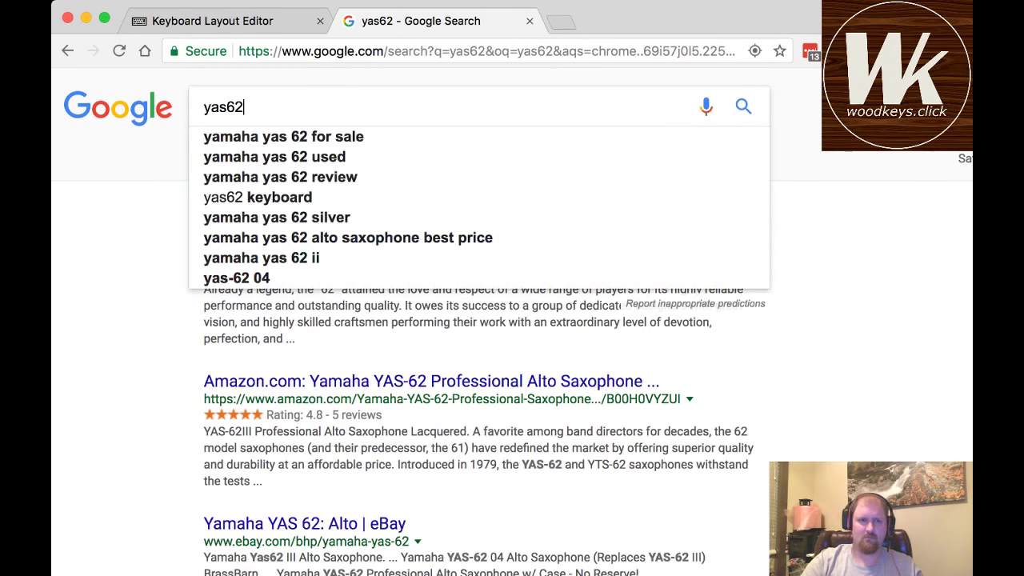
{"action": "type", "text": "keyboard"}
{"action": "key", "text": "Return"}
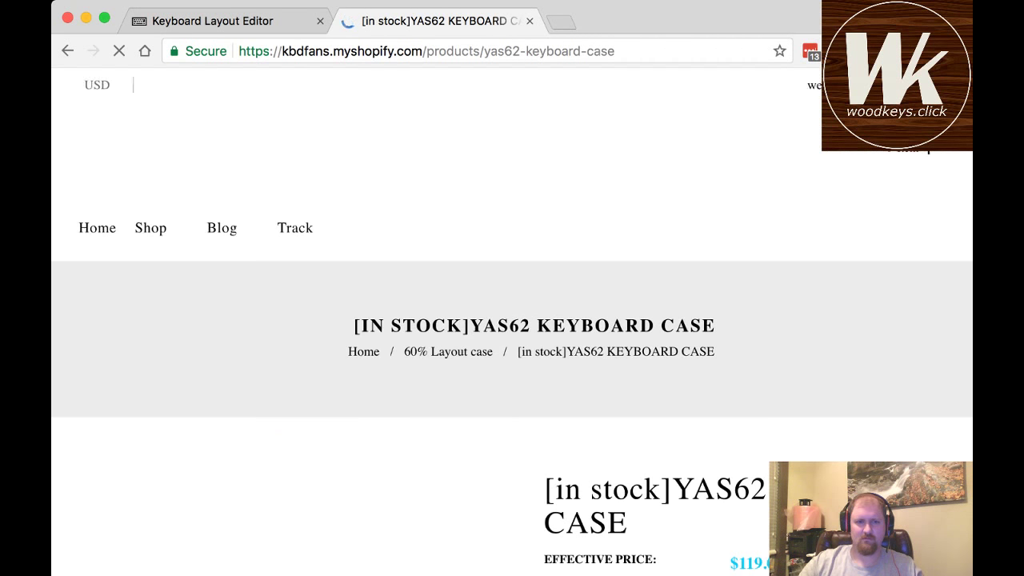
- Leave the KBDfans YAS62 case page and open the geekhack '[GB] YAS62' thread
{"action": "scroll", "coordinate": [512, 328], "scroll_direction": "down", "scroll_amount": 5}
{"action": "scroll", "coordinate": [512, 320], "scroll_direction": "down", "scroll_amount": 15}
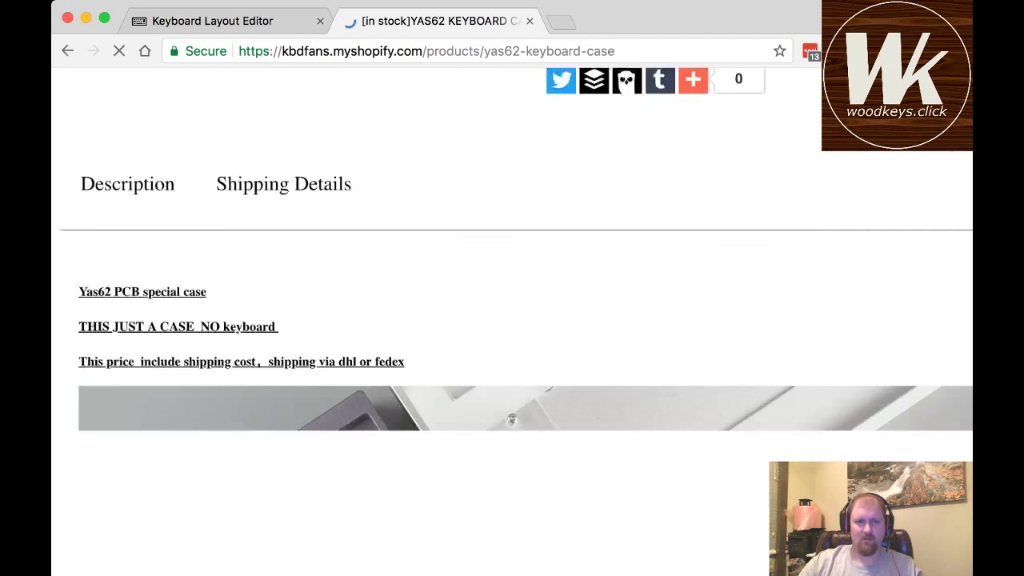
{"action": "scroll", "coordinate": [512, 320], "scroll_direction": "down", "scroll_amount": 15}
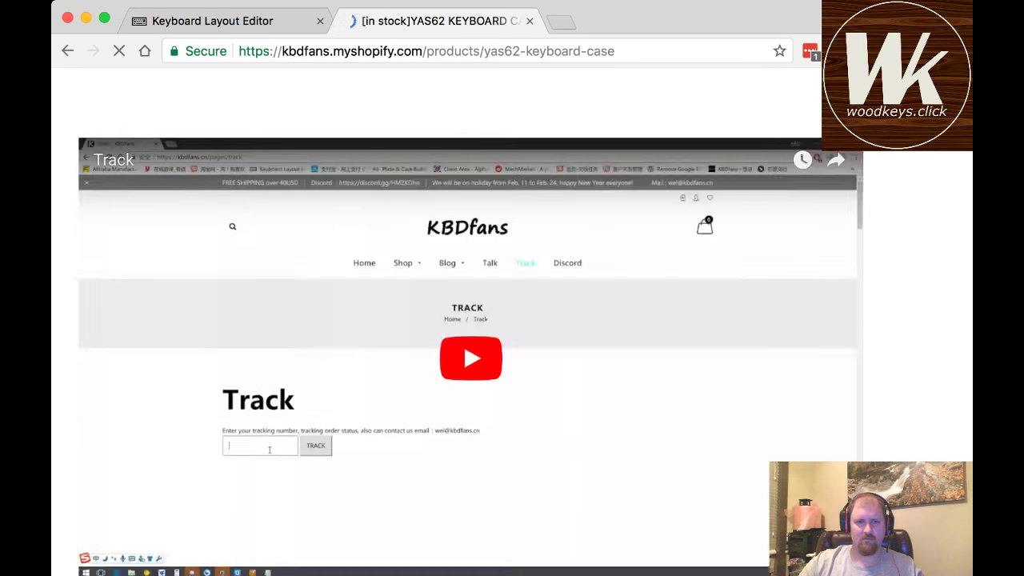
{"action": "scroll", "coordinate": [511, 319], "scroll_direction": "up", "scroll_amount": 20}
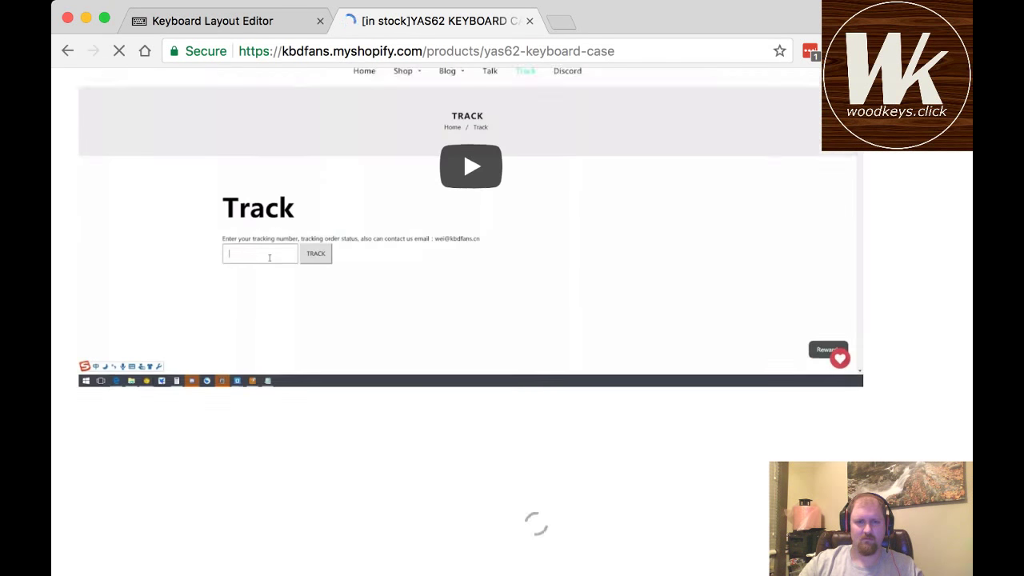
{"action": "scroll", "coordinate": [512, 320], "scroll_direction": "up", "scroll_amount": 5}
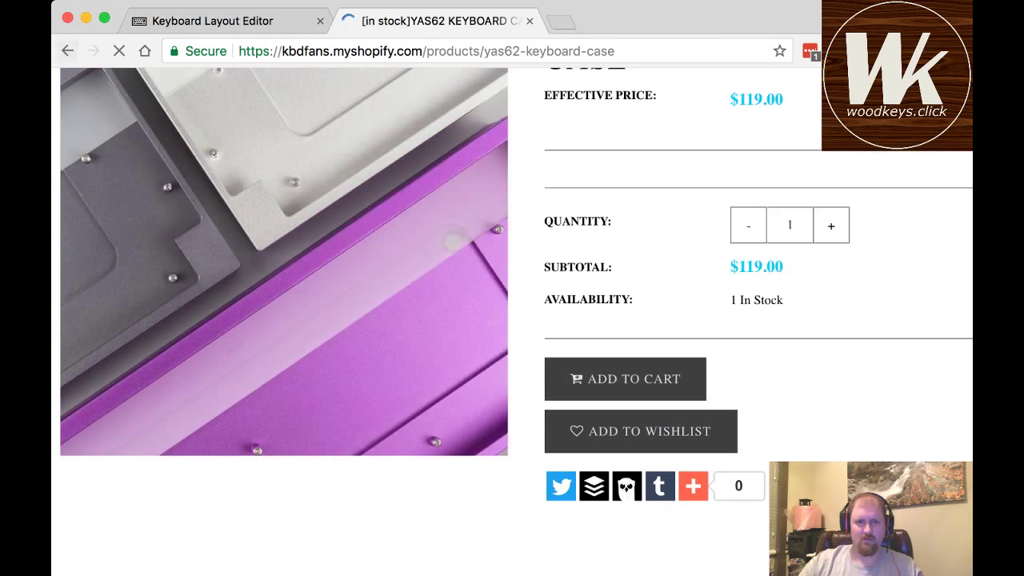
{"action": "left_click", "coordinate": [67, 50]}
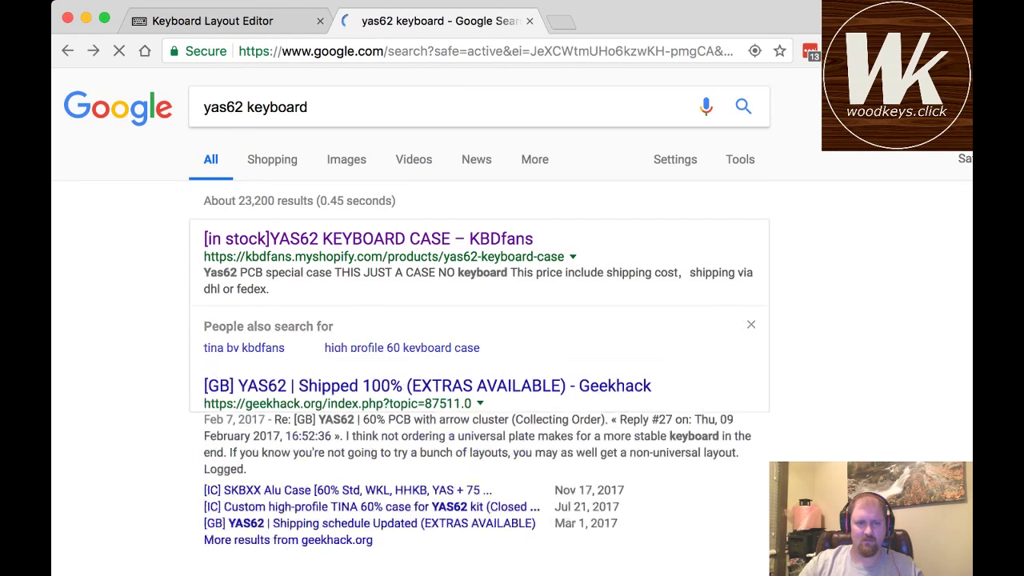
{"action": "scroll", "coordinate": [511, 320], "scroll_direction": "down", "scroll_amount": 2}
{"action": "left_click", "coordinate": [480, 293]}
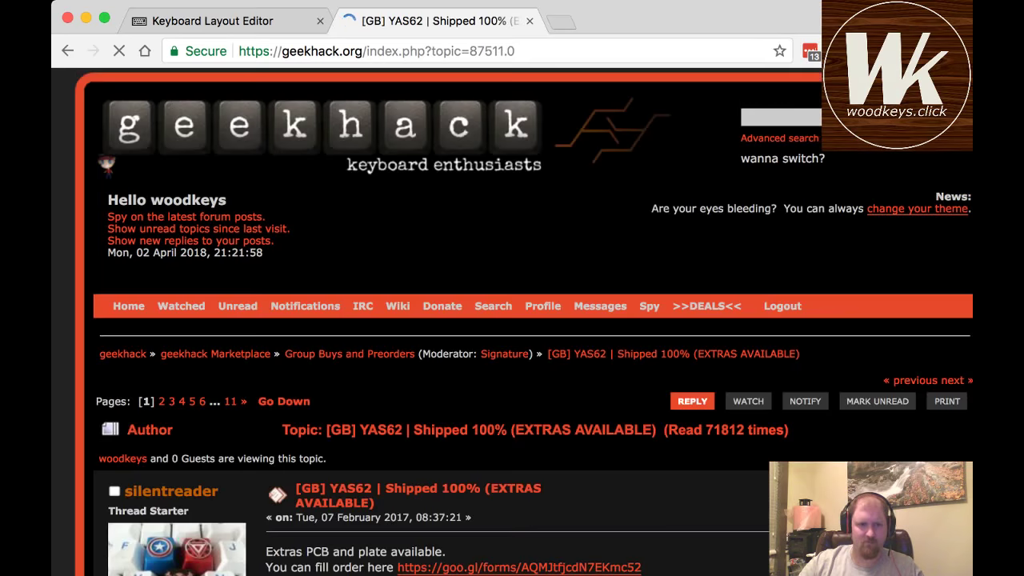
- Scroll the geekhack YAS62 thread to reply #15's layout image and reply #16's plate drawing
{"action": "scroll", "coordinate": [512, 319], "scroll_direction": "down", "scroll_amount": 5}
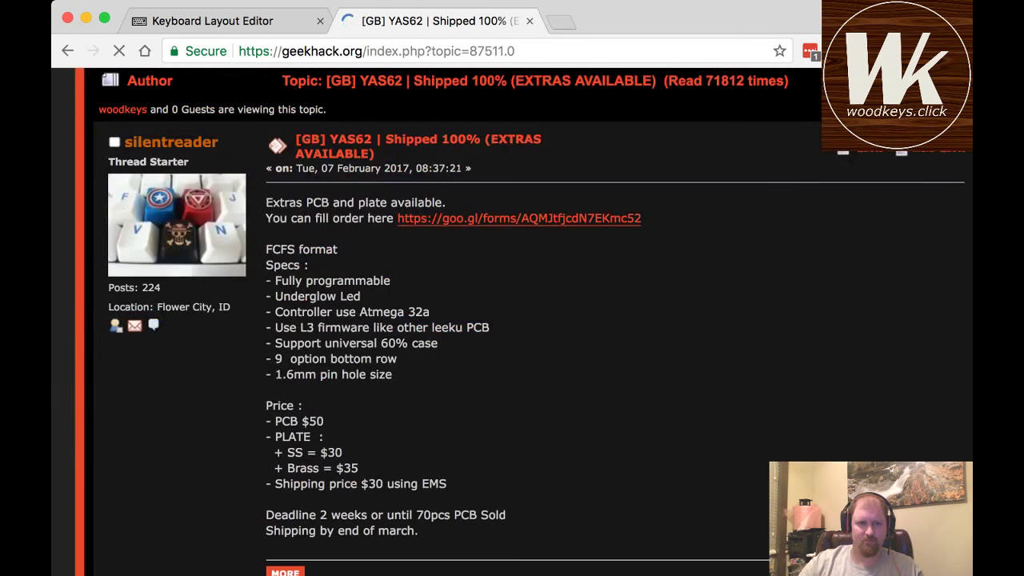
{"action": "scroll", "coordinate": [512, 320], "scroll_direction": "down", "scroll_amount": 1}
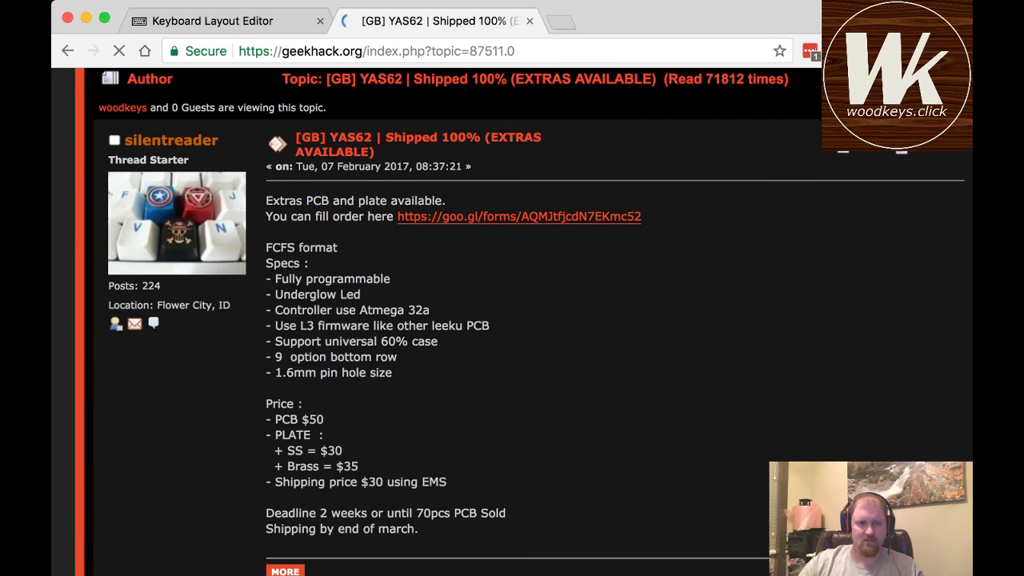
{"action": "scroll", "coordinate": [512, 320], "scroll_direction": "down", "scroll_amount": 2}
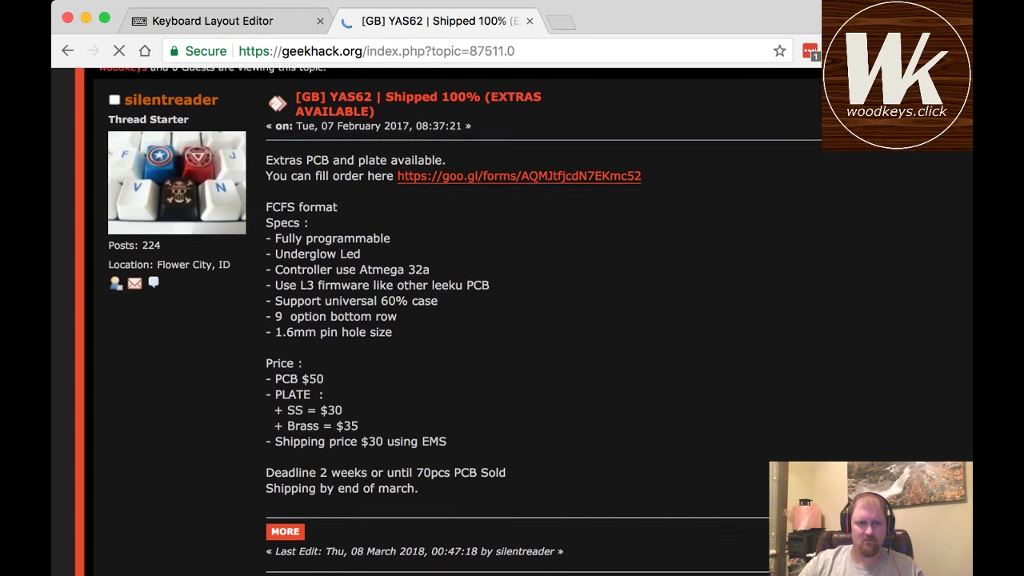
{"action": "scroll", "coordinate": [511, 320], "scroll_direction": "down", "scroll_amount": 1}
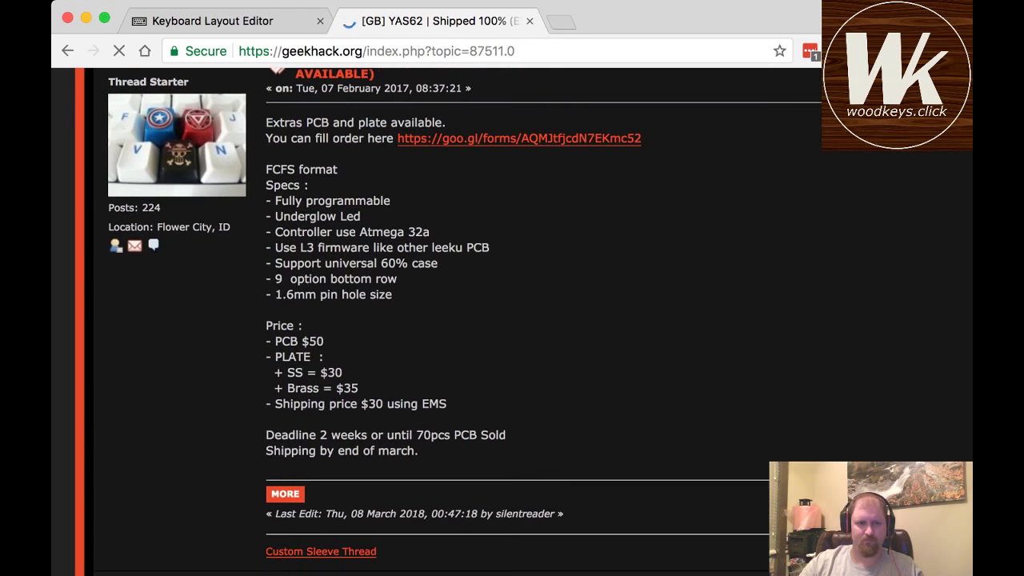
{"action": "scroll", "coordinate": [512, 320], "scroll_direction": "down", "scroll_amount": 3}
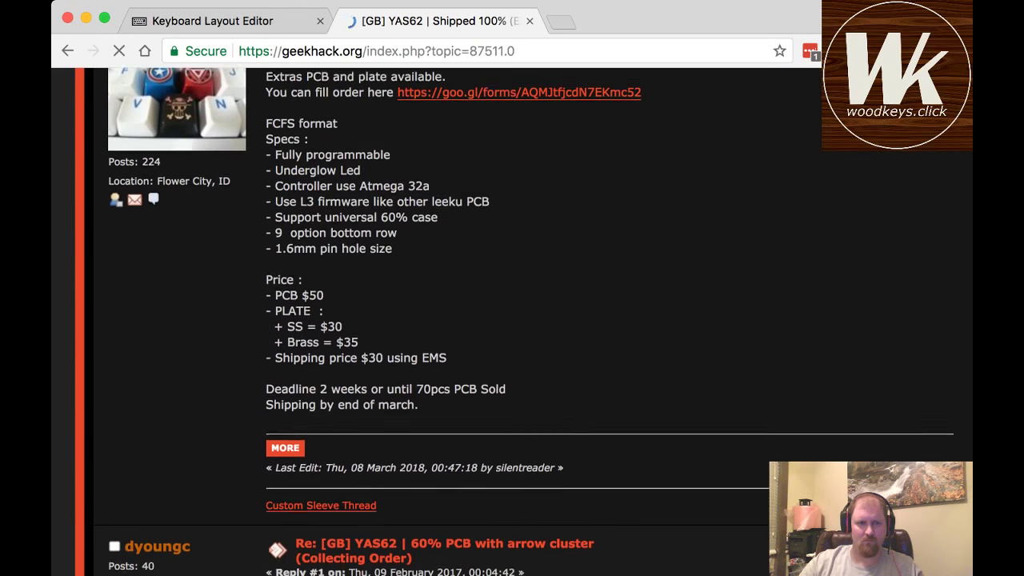
{"action": "scroll", "coordinate": [512, 319], "scroll_direction": "down", "scroll_amount": 10}
{"action": "scroll", "coordinate": [512, 320], "scroll_direction": "down", "scroll_amount": 15}
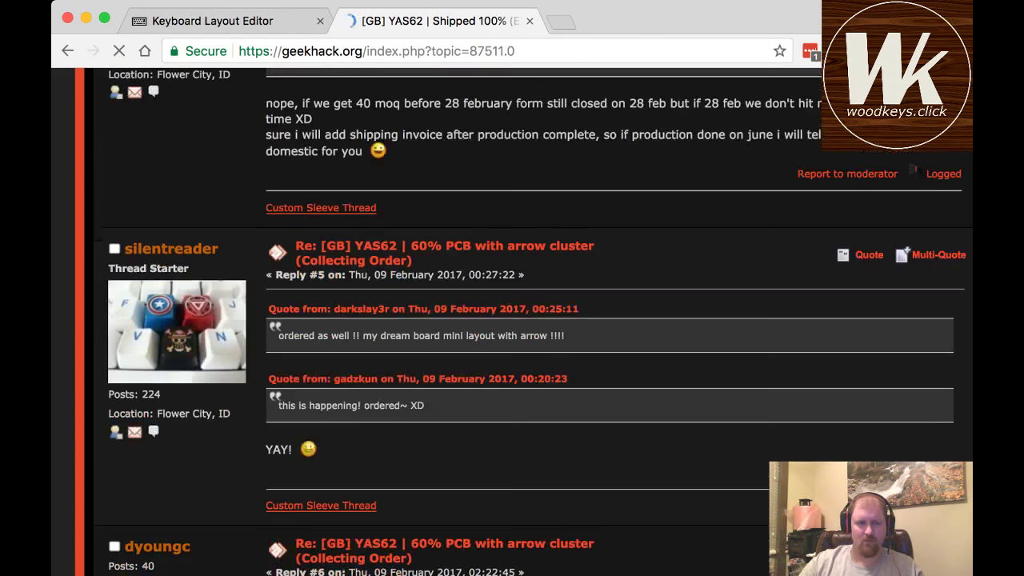
{"action": "scroll", "coordinate": [512, 319], "scroll_direction": "down", "scroll_amount": 10}
{"action": "scroll", "coordinate": [512, 320], "scroll_direction": "down", "scroll_amount": 10}
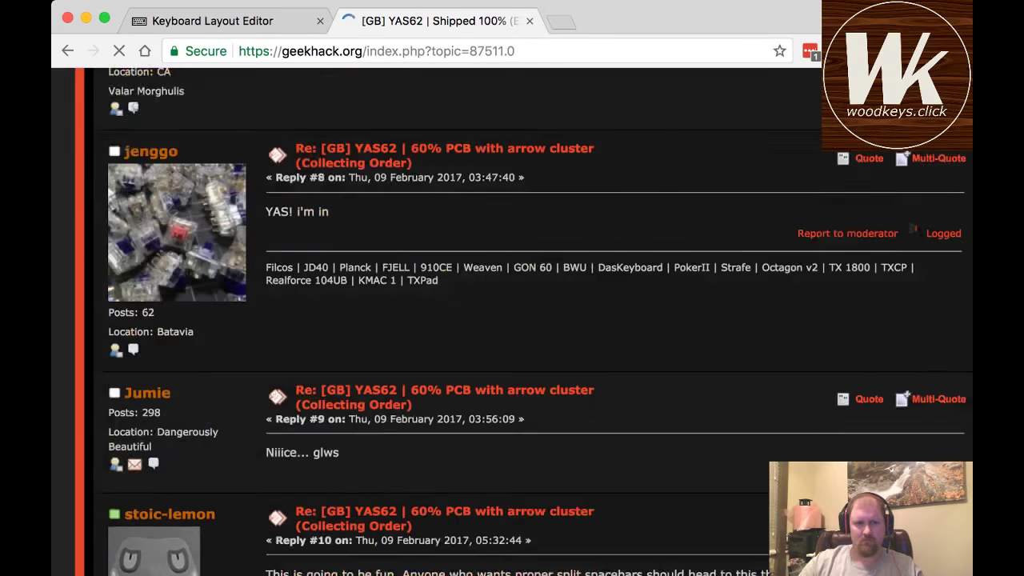
{"action": "scroll", "coordinate": [512, 320], "scroll_direction": "down", "scroll_amount": 10}
{"action": "scroll", "coordinate": [512, 320], "scroll_direction": "up", "scroll_amount": 5}
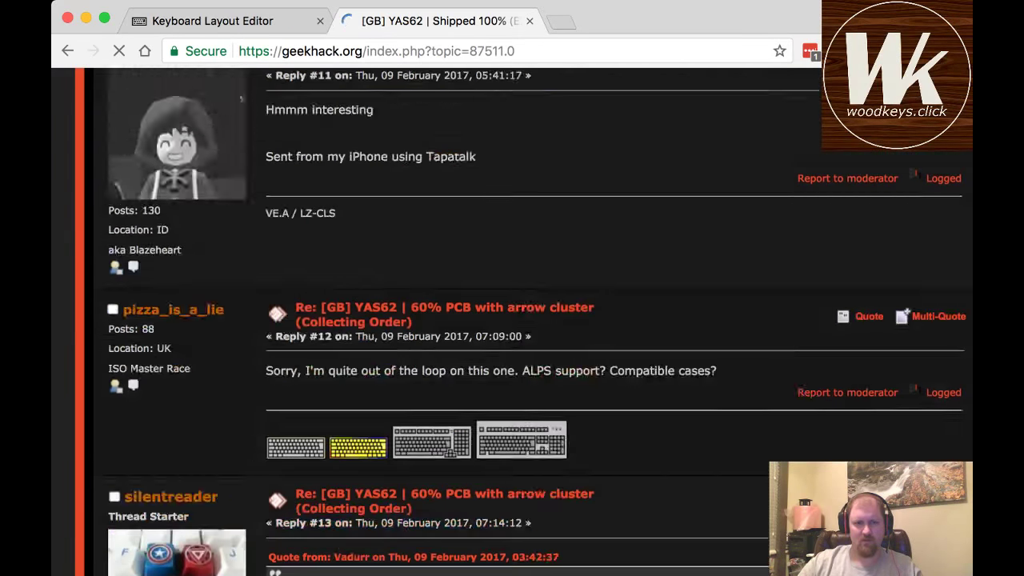
{"action": "scroll", "coordinate": [511, 319], "scroll_direction": "down", "scroll_amount": 10}
{"action": "scroll", "coordinate": [512, 320], "scroll_direction": "down", "scroll_amount": 5}
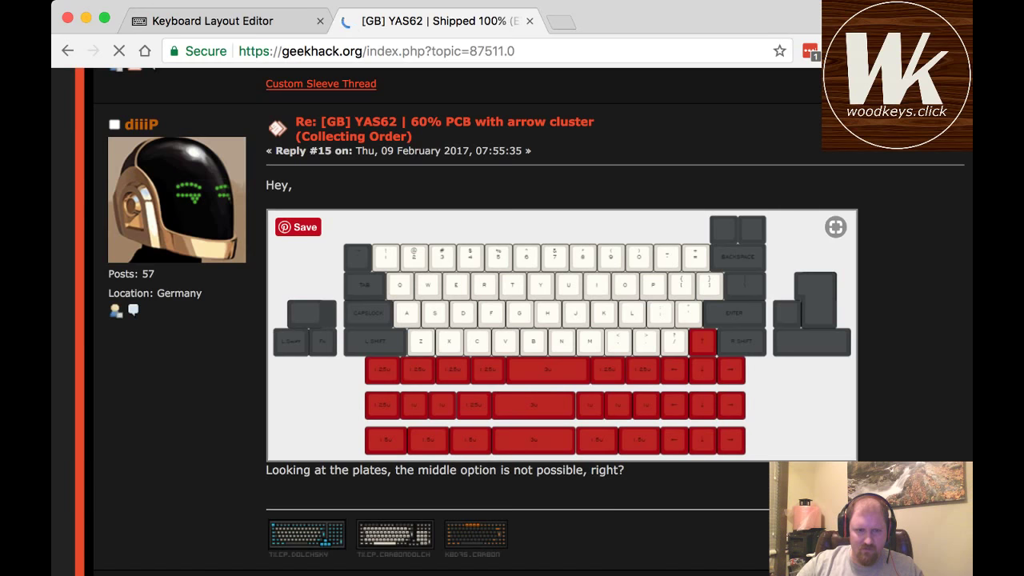
{"action": "scroll", "coordinate": [528, 320], "scroll_direction": "down", "scroll_amount": 1}
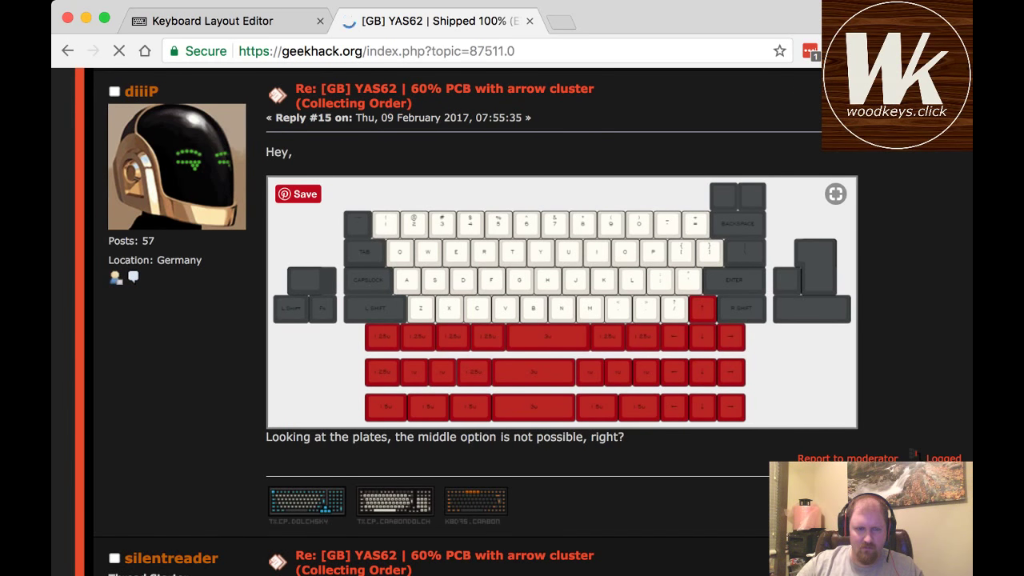
{"action": "scroll", "coordinate": [528, 320], "scroll_direction": "down", "scroll_amount": 5}
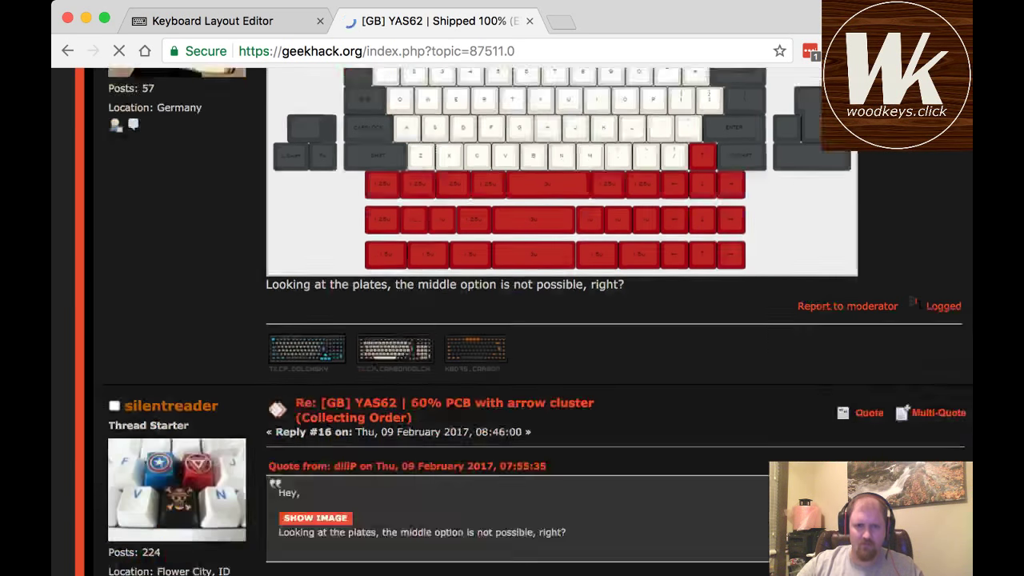
{"action": "scroll", "coordinate": [528, 319], "scroll_direction": "down", "scroll_amount": 10}
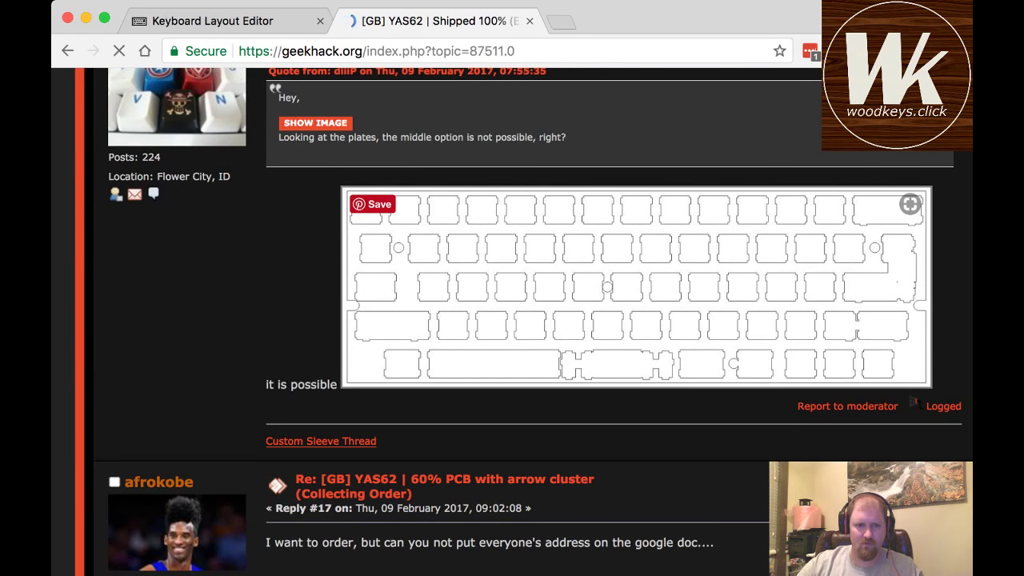
{"action": "scroll", "coordinate": [528, 320], "scroll_direction": "down", "scroll_amount": 14}
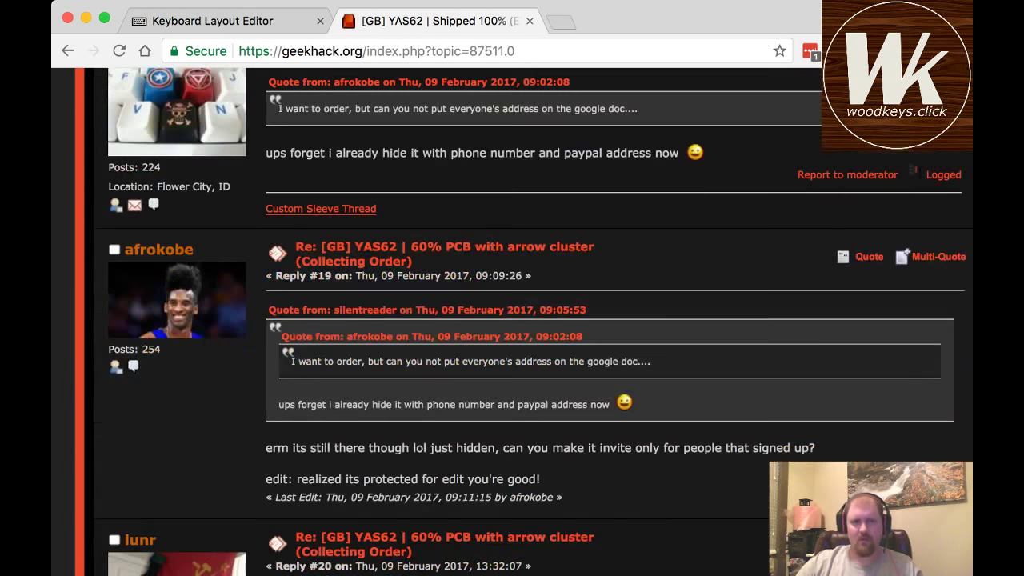
{"action": "scroll", "coordinate": [528, 320], "scroll_direction": "down", "scroll_amount": 10}
{"action": "scroll", "coordinate": [528, 320], "scroll_direction": "up", "scroll_amount": 20}
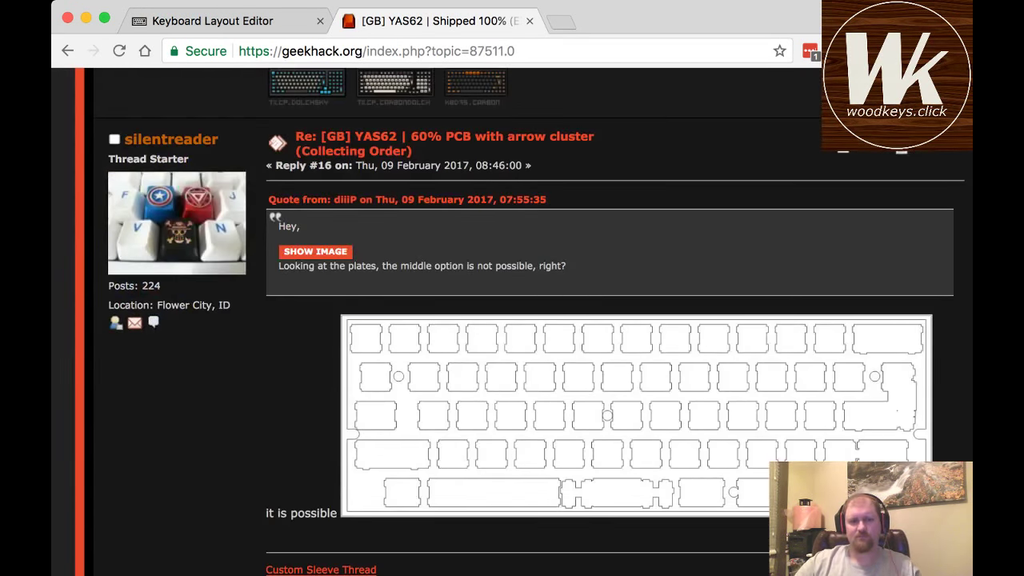
{"action": "scroll", "coordinate": [528, 320], "scroll_direction": "up", "scroll_amount": 16}
{"action": "scroll", "coordinate": [527, 320], "scroll_direction": "down", "scroll_amount": 8}
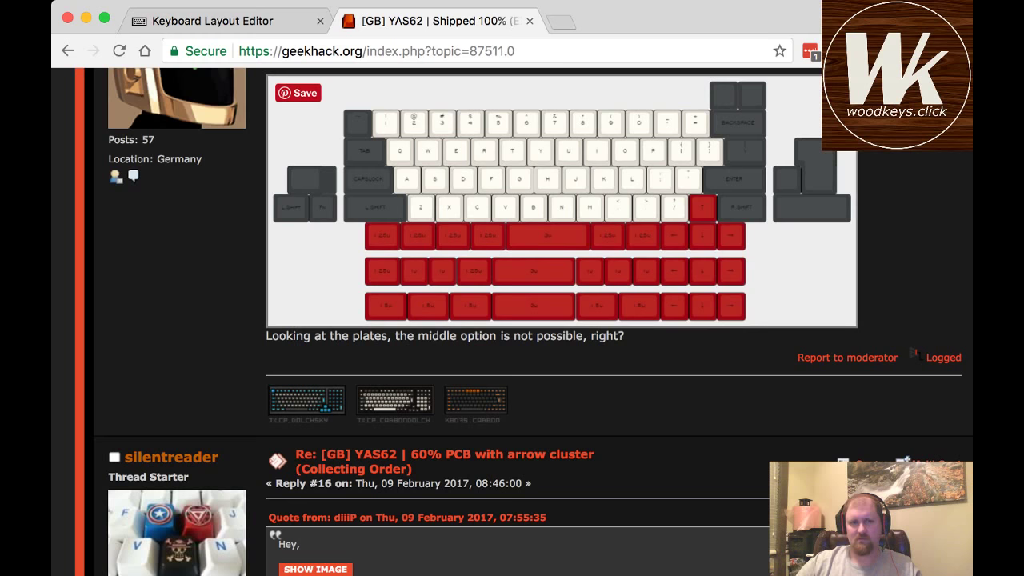
{"action": "scroll", "coordinate": [528, 320], "scroll_direction": "up", "scroll_amount": 15}
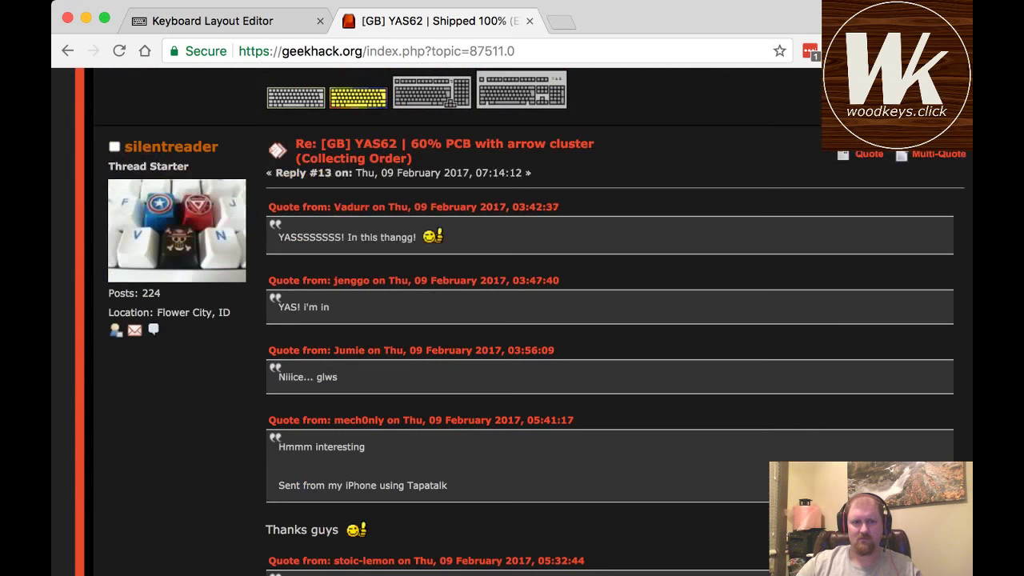
{"action": "scroll", "coordinate": [527, 320], "scroll_direction": "up", "scroll_amount": 8}
{"action": "scroll", "coordinate": [528, 320], "scroll_direction": "down", "scroll_amount": 20}
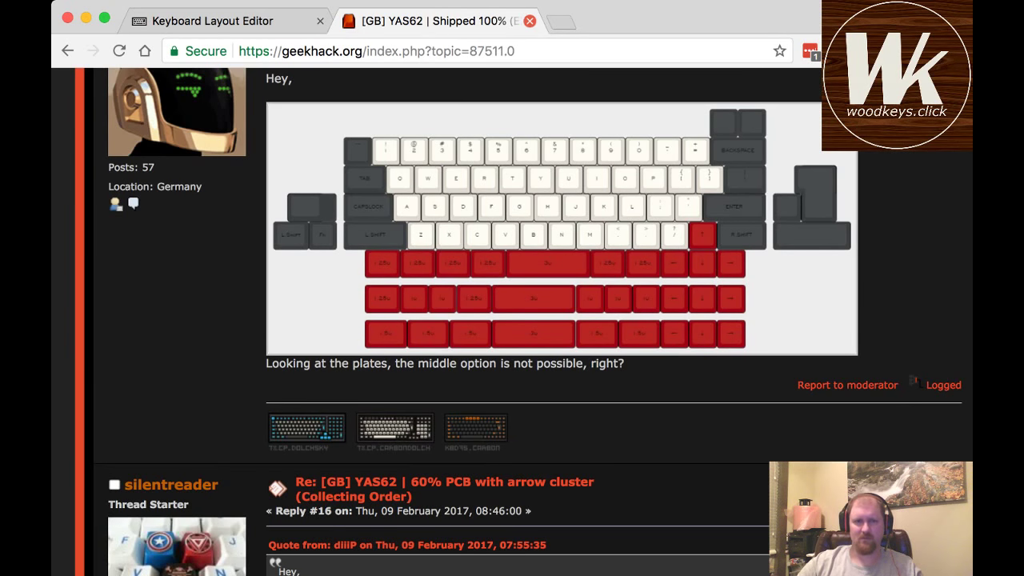
- Close the geekhack tab and switch away from the browser window
{"action": "left_click", "coordinate": [529, 20]}
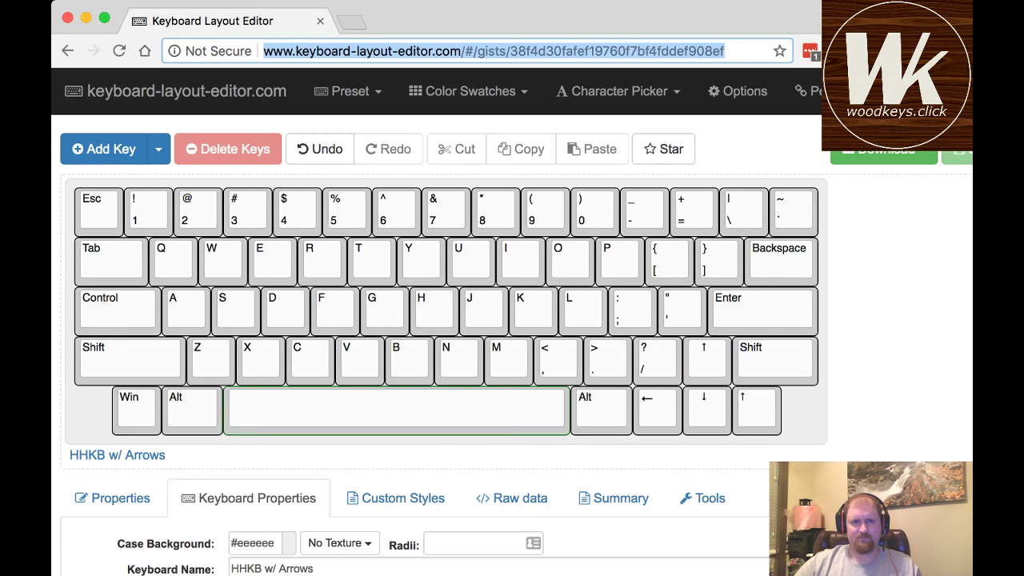
{"action": "key", "text": "super+Tab"}
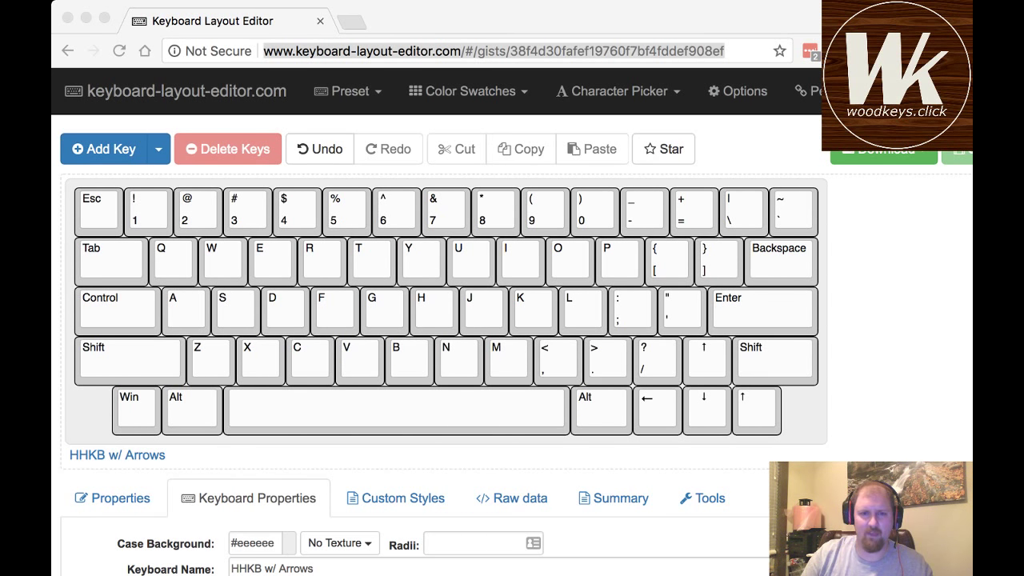
- Back in the browser, clear the 'HHKB w/ Arrows' keyboard name field
{"action": "key", "text": "super+Tab"}
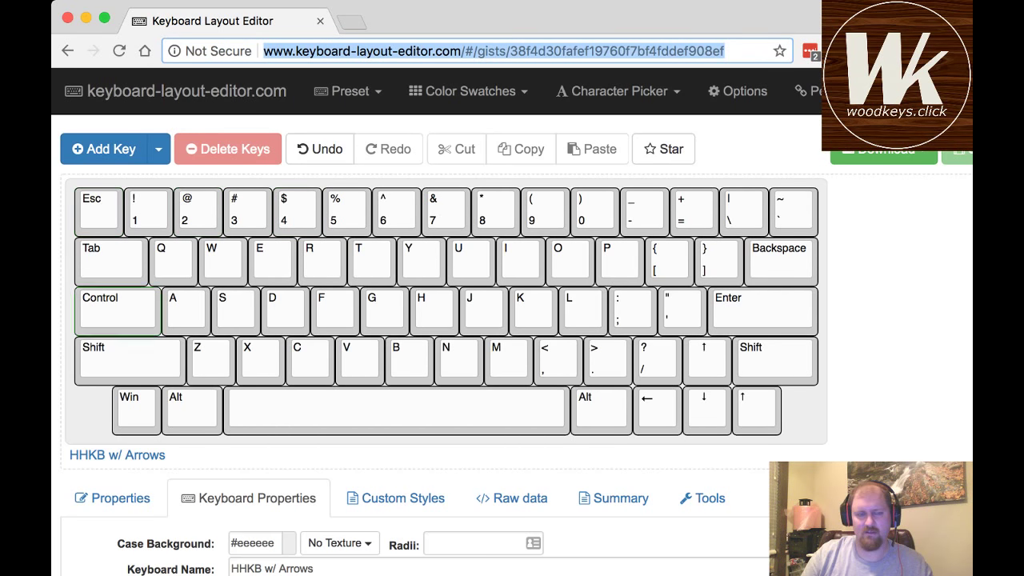
{"action": "key", "text": "Tab"}
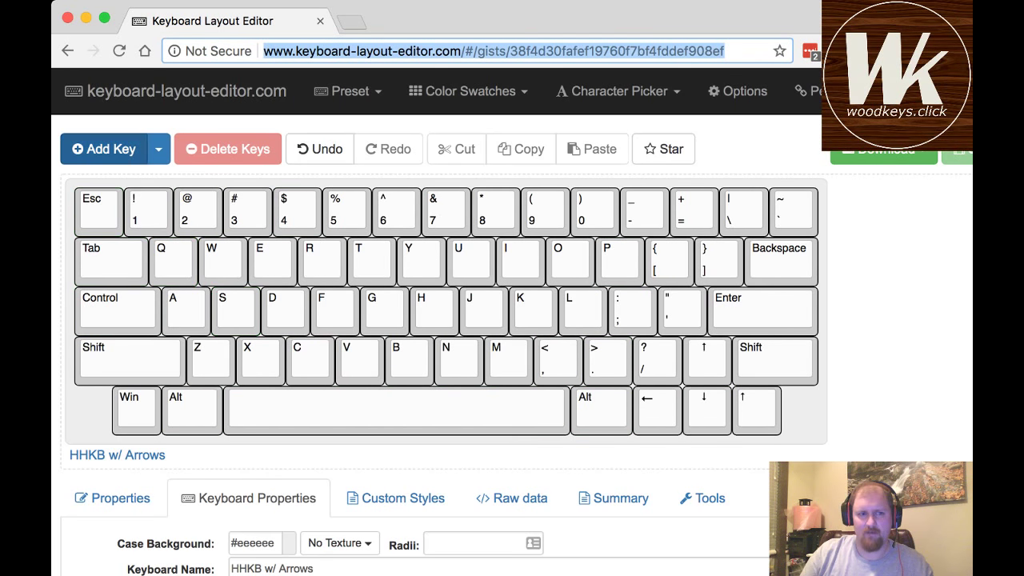
{"action": "key", "text": "Tab"}
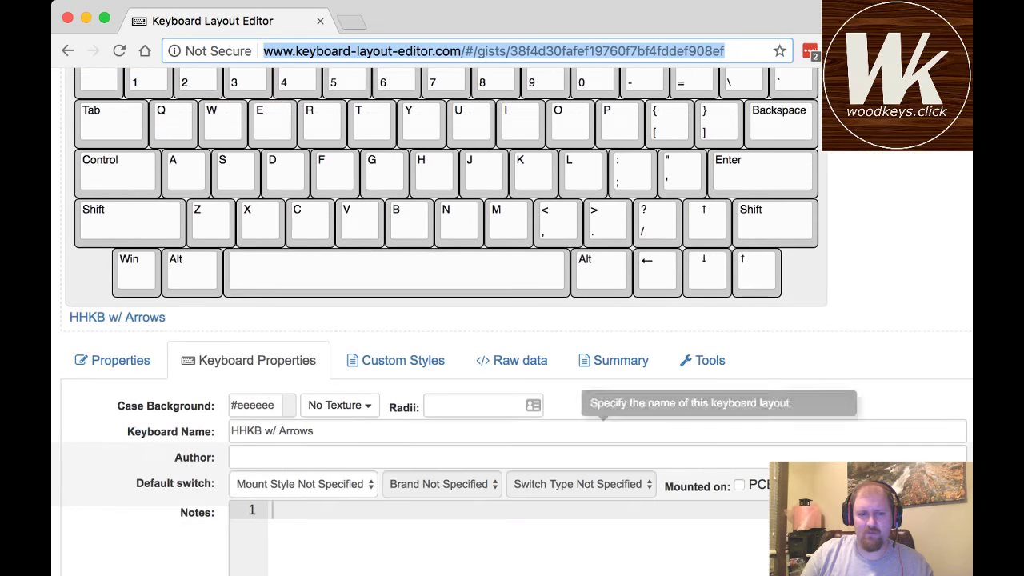
{"action": "key", "text": "shift+Tab"}
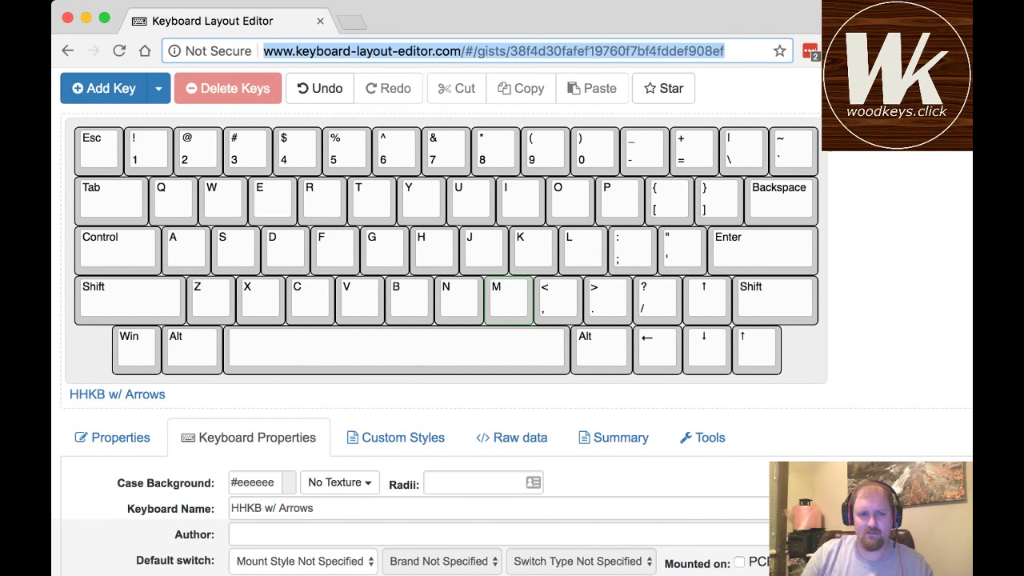
{"action": "key", "text": "Tab"}
{"action": "key", "text": "BackSpace"}
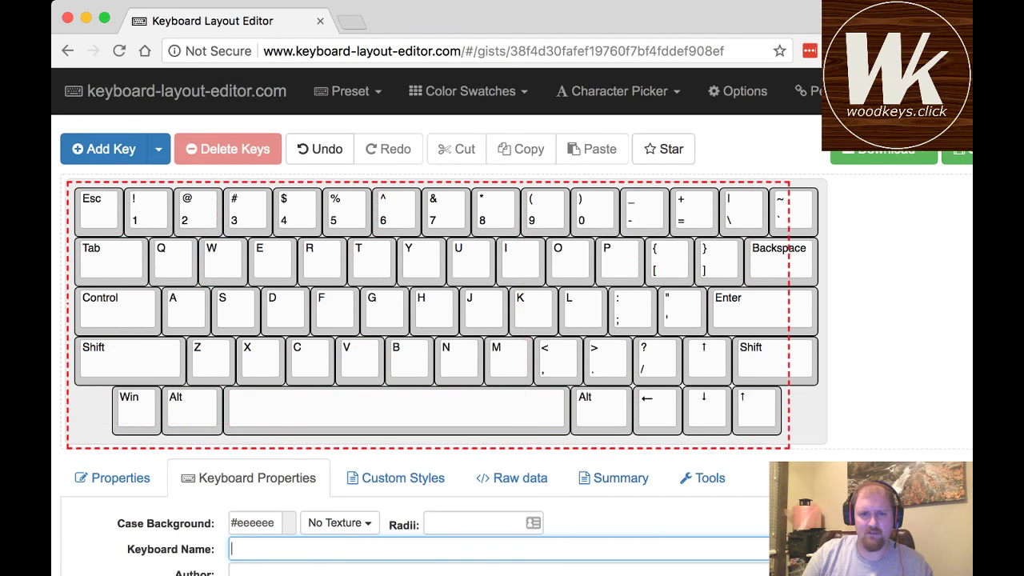
- Select all keys, clear their top-left, bottom-left and top-center legends including arrows, then deselect
{"action": "left_click_drag", "start_coordinate": [788, 448], "coordinate": [829, 444]}
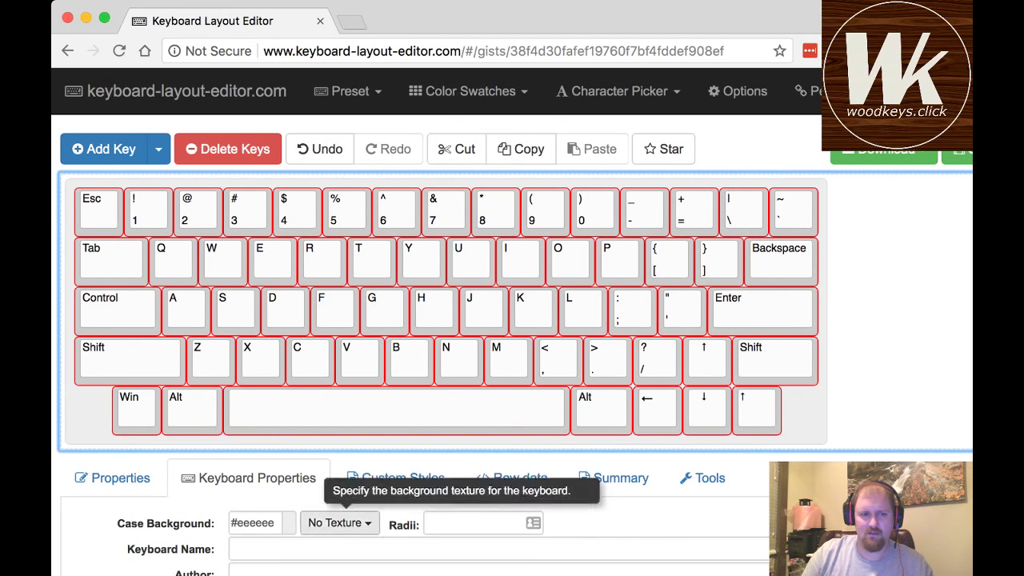
{"action": "left_click", "coordinate": [112, 477]}
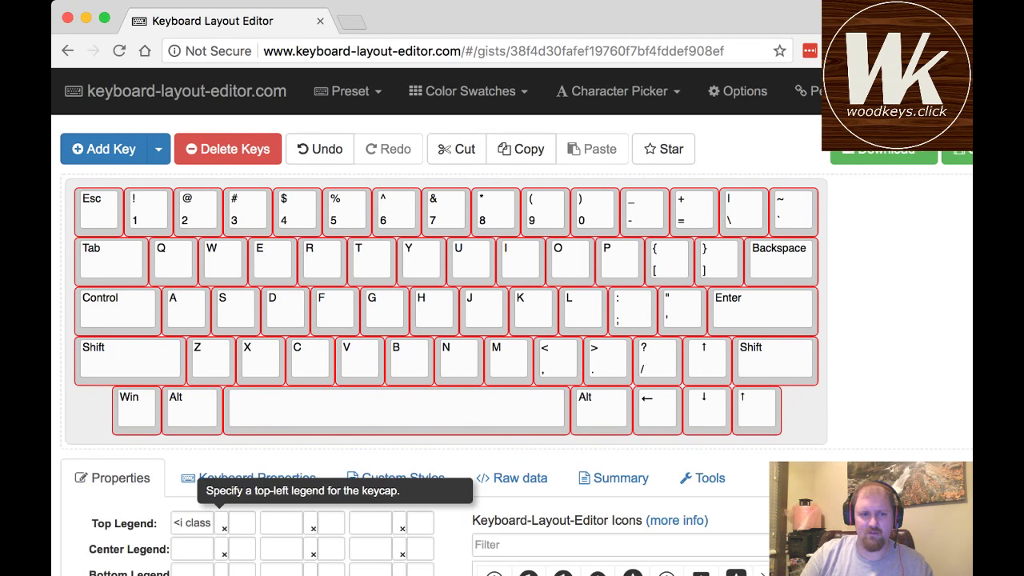
{"action": "key", "text": "ctrl+a"}
{"action": "key", "text": "BackSpace"}
{"action": "key", "text": "Tab"}
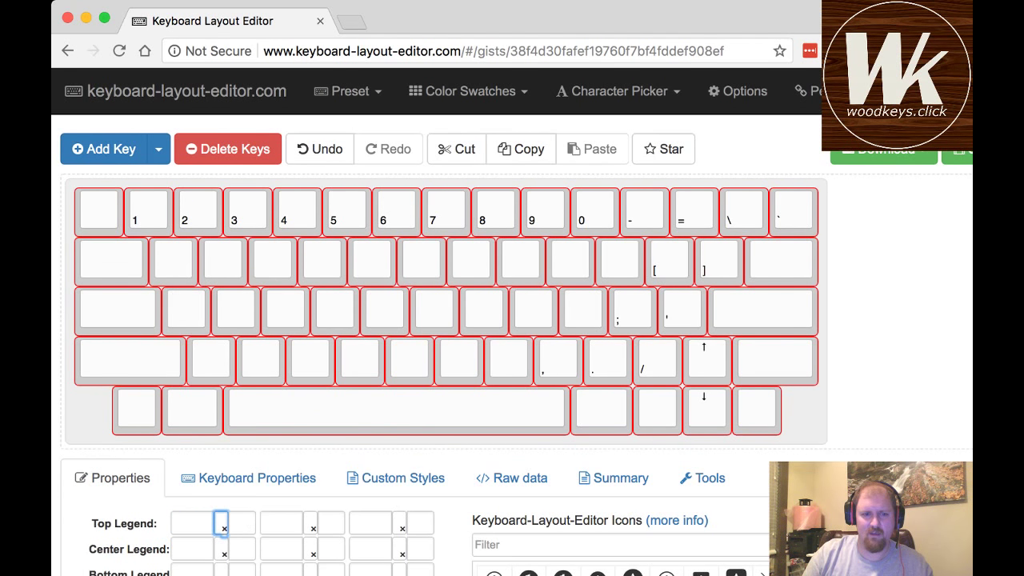
{"action": "key", "text": "Tab"}
{"action": "key", "text": "Tab"}
{"action": "key", "text": "Tab"}
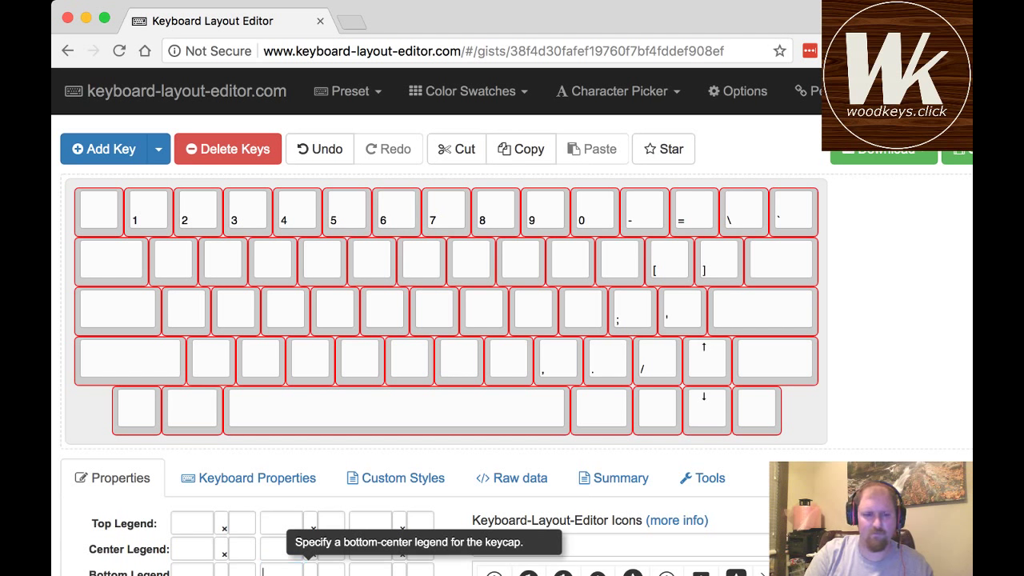
{"action": "key", "text": "Tab"}
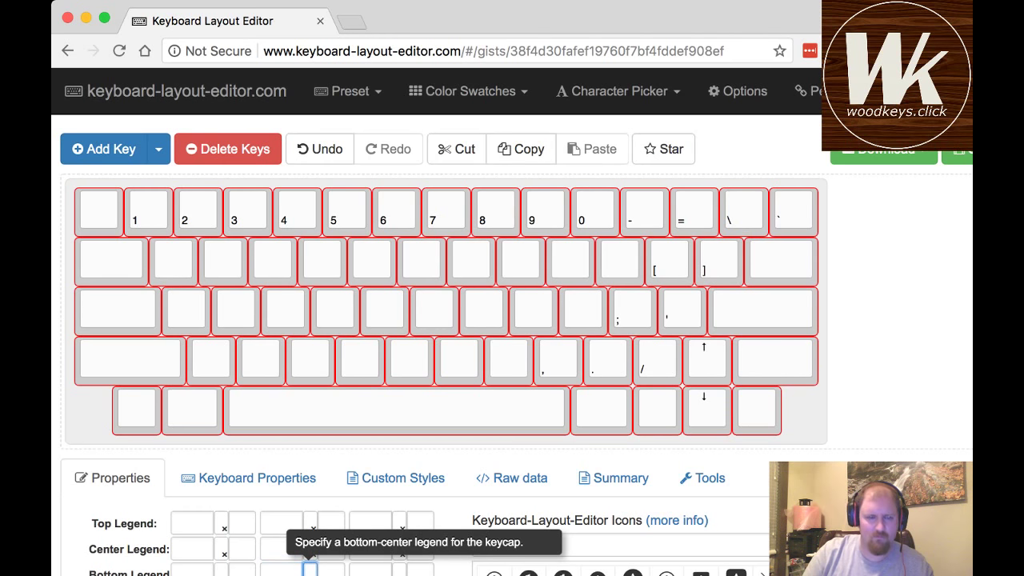
{"action": "key", "text": "shift+Tab"}
{"action": "key", "text": "shift+Tab"}
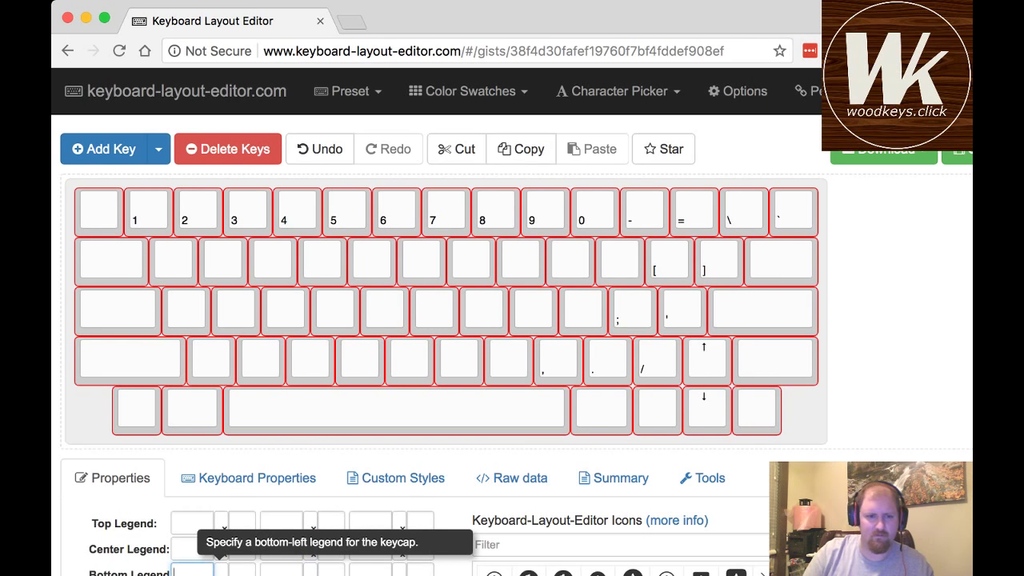
{"action": "key", "text": "BackSpace"}
{"action": "key", "text": "shift+Tab"}
{"action": "key", "text": "shift+Tab"}
{"action": "key", "text": "shift+Tab"}
{"action": "key", "text": "shift+Tab"}
{"action": "key", "text": "shift+Tab"}
{"action": "key", "text": "shift+Tab"}
{"action": "key", "text": "shift+Tab"}
{"action": "key", "text": "shift+Tab"}
{"action": "key", "text": "shift+Tab"}
{"action": "key", "text": "shift+Tab"}
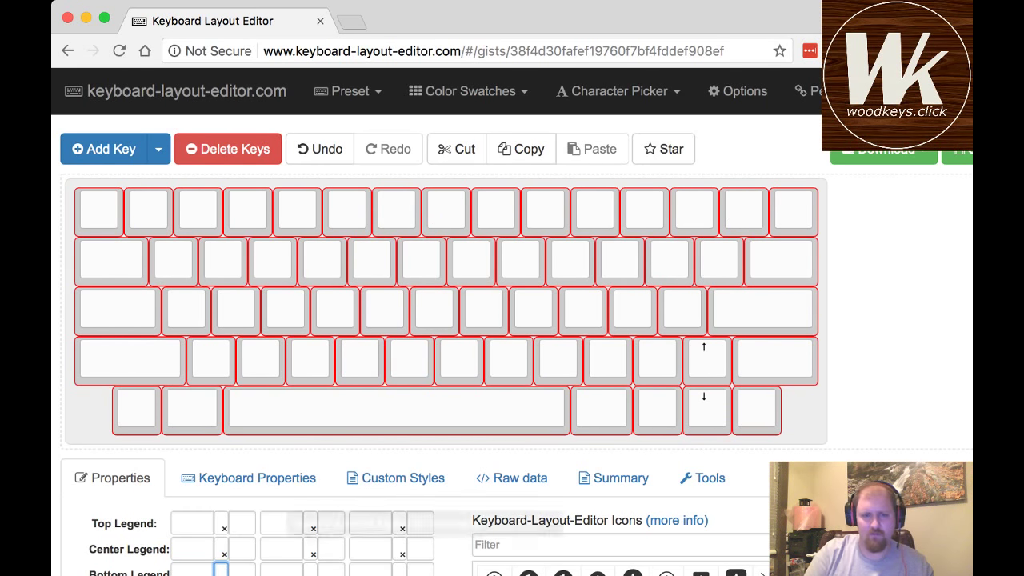
{"action": "key", "text": "BackSpace"}
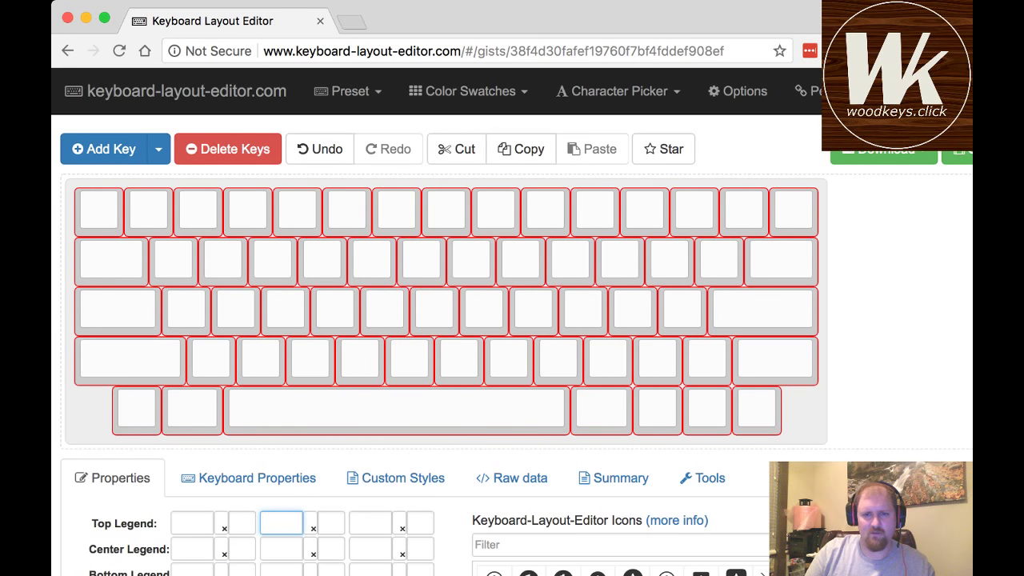
{"action": "key", "text": "Escape"}
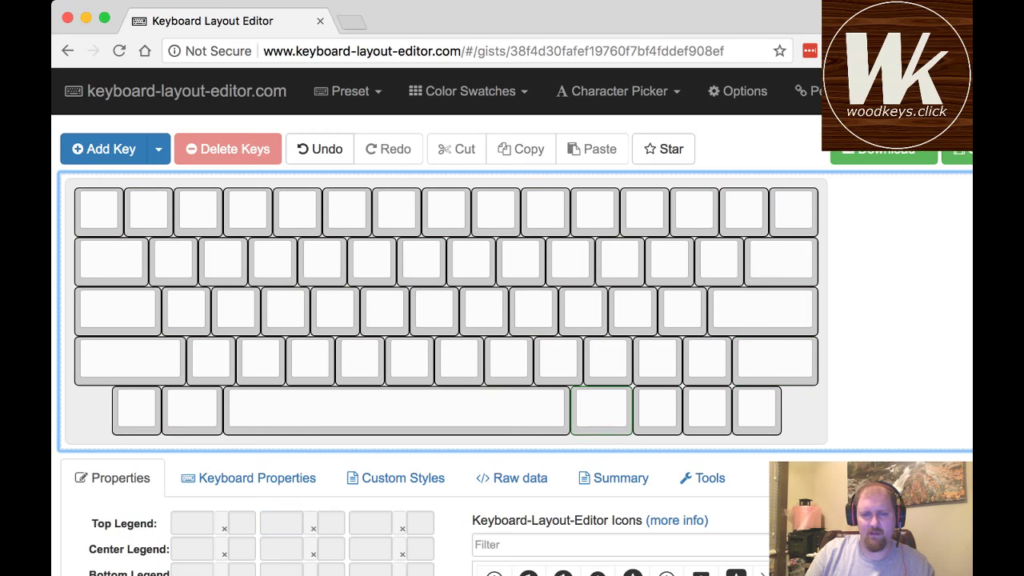
- Save the blank layout using Download JSON from the Download menu
{"action": "left_click", "coordinate": [883, 153]}
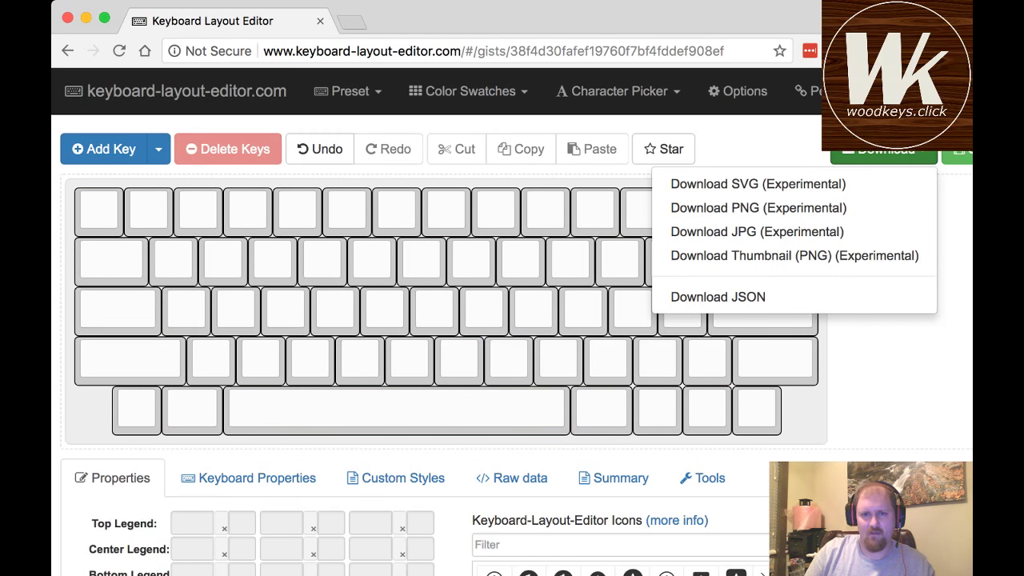
{"action": "key", "text": "Escape"}
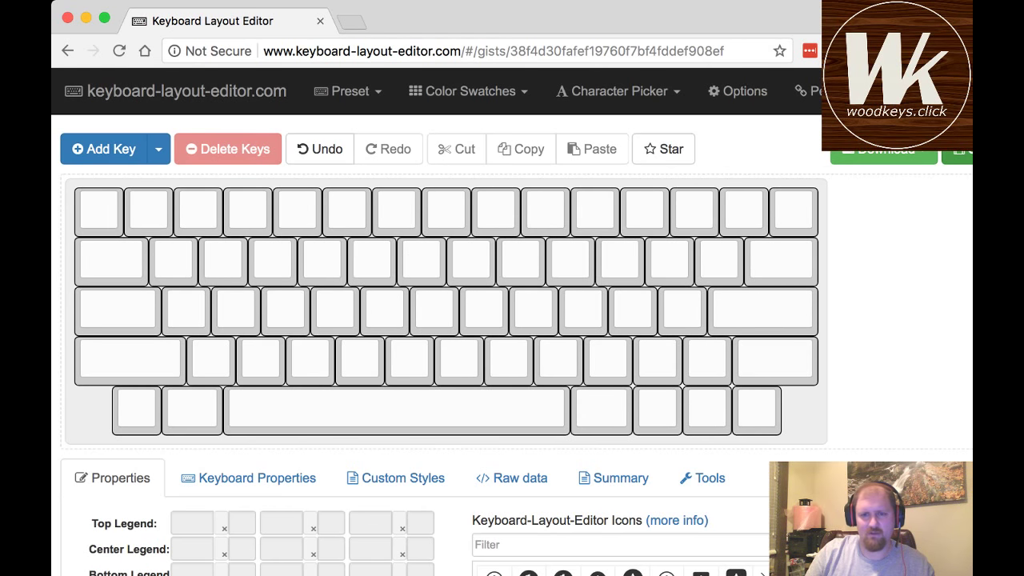
{"action": "left_click", "coordinate": [884, 154]}
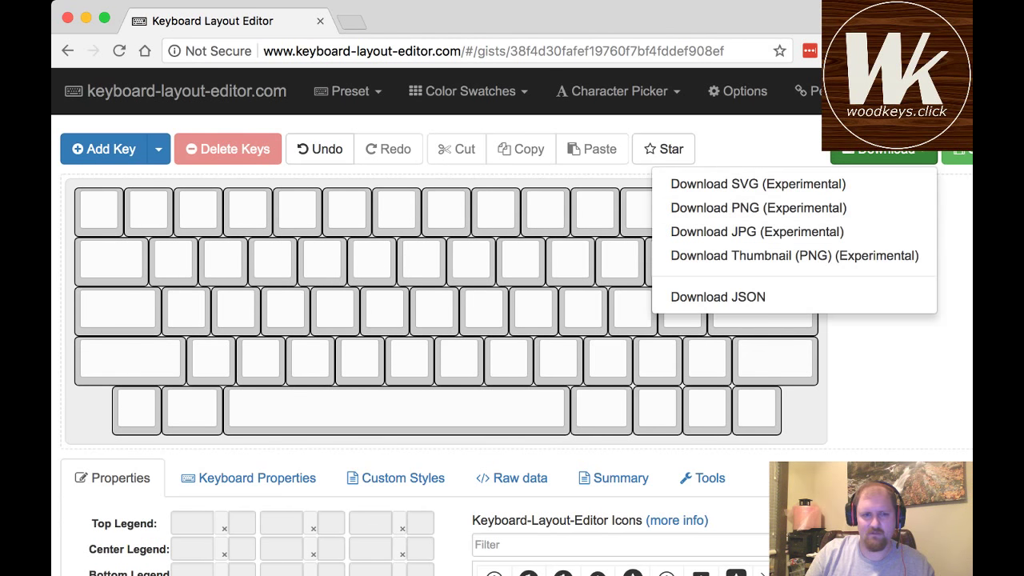
{"action": "left_click", "coordinate": [718, 297]}
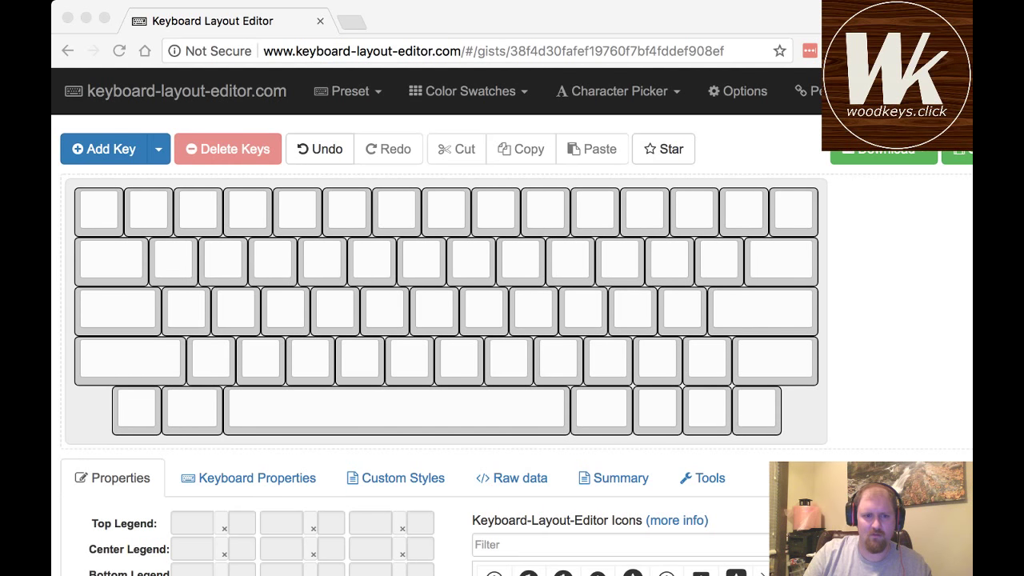
- Bring Terminal forward and run git status in the keyboard_case_and_pcb_gen repository
{"action": "key", "text": "super+Tab"}
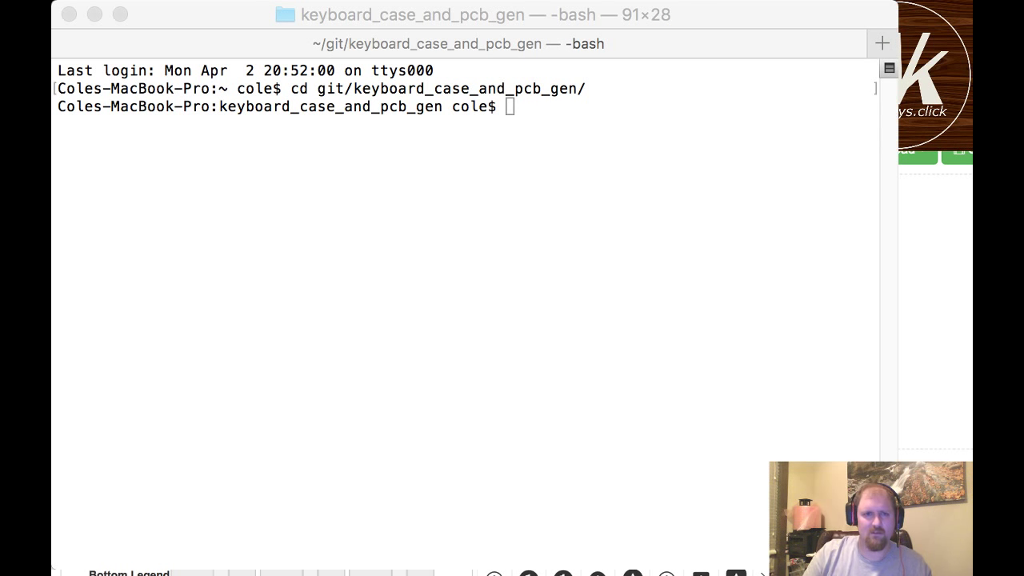
{"action": "key", "text": "super+Tab"}
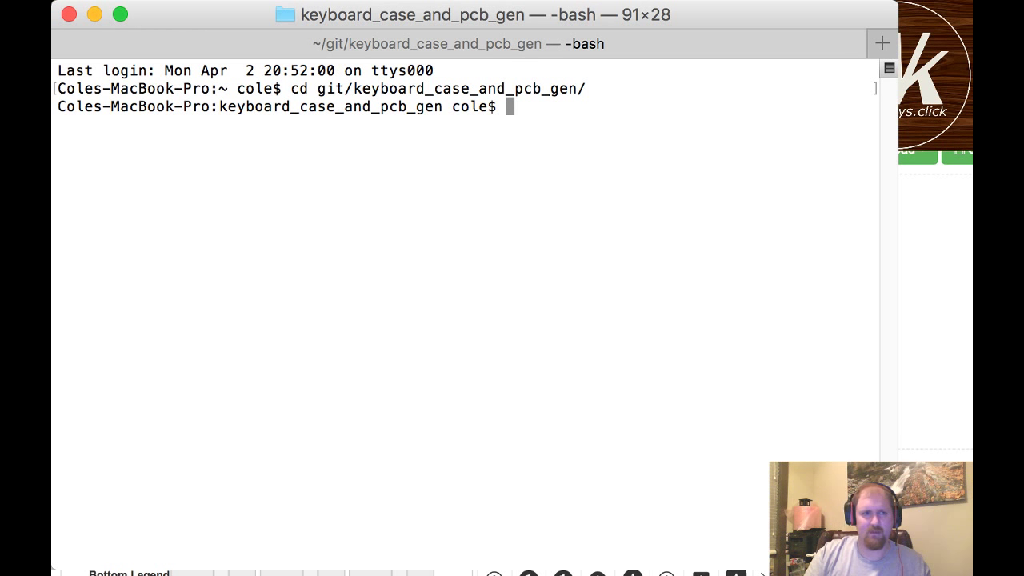
{"action": "type", "text": "git int"}
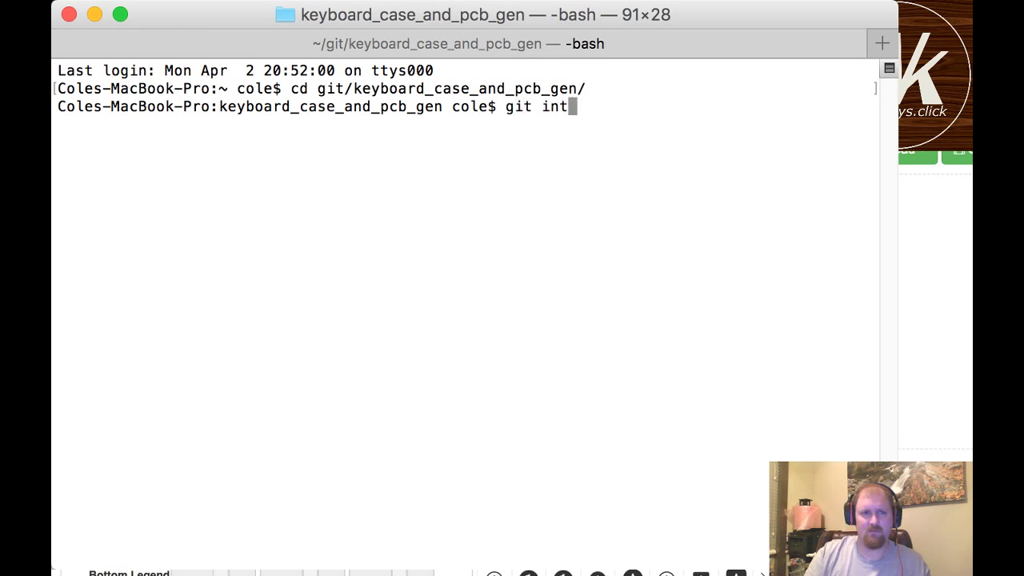
{"action": "key", "text": "BackSpace"}
{"action": "key", "text": "BackSpace"}
{"action": "key", "text": "BackSpace"}
{"action": "type", "text": "status"}
{"action": "key", "text": "Return"}
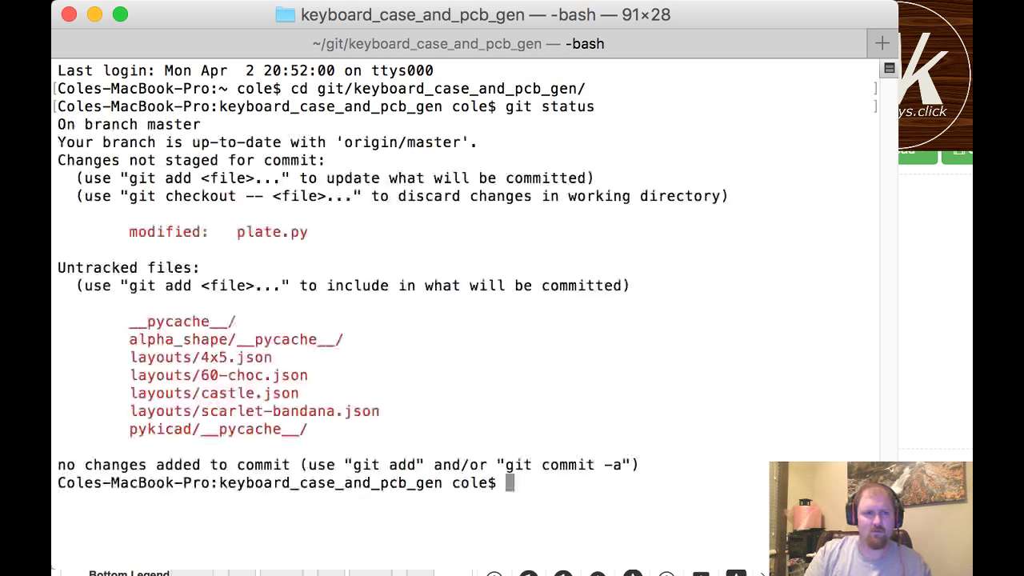
- List the repository's git remotes, showing only origin, and clear the screen
{"action": "type", "text": "git remotes"}
{"action": "key", "text": "Return"}
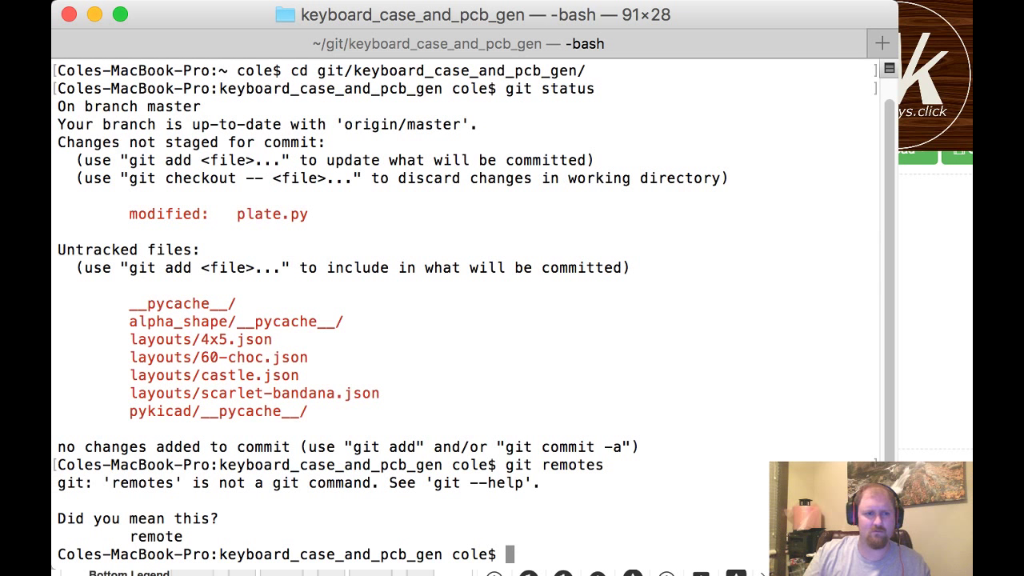
{"action": "type", "text": "git remote"}
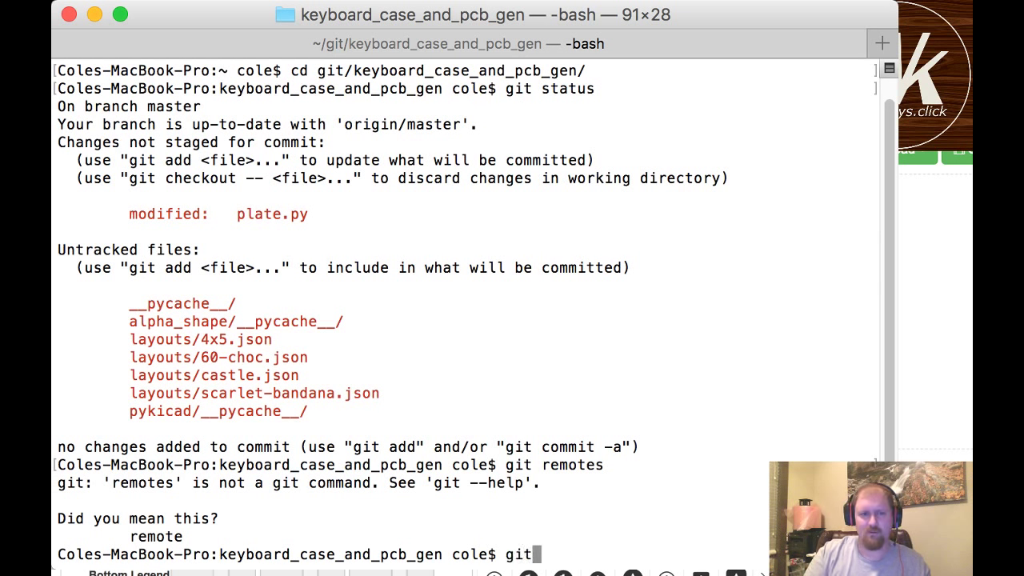
{"action": "key", "text": "Return"}
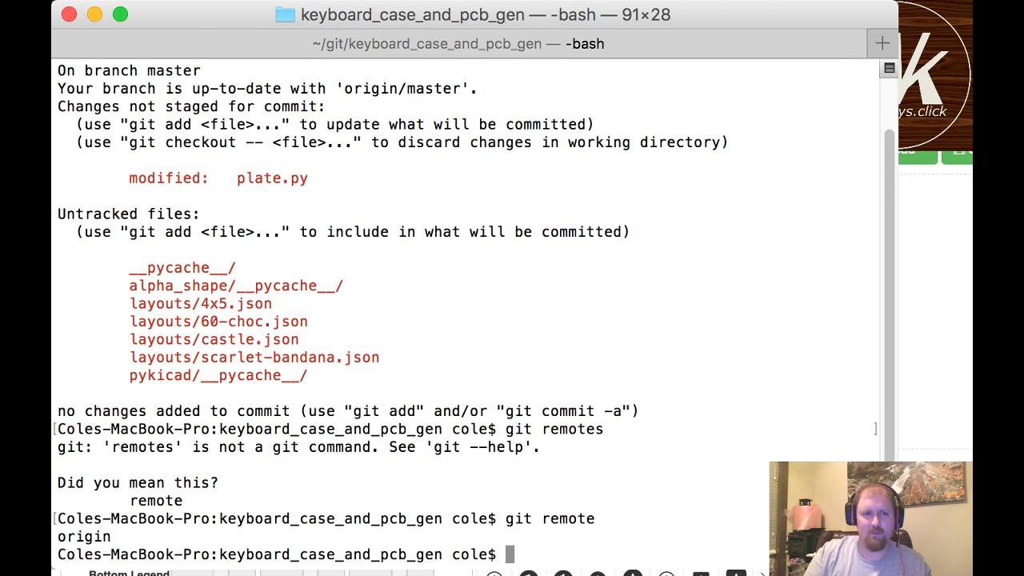
{"action": "key", "text": "ctrl+l"}
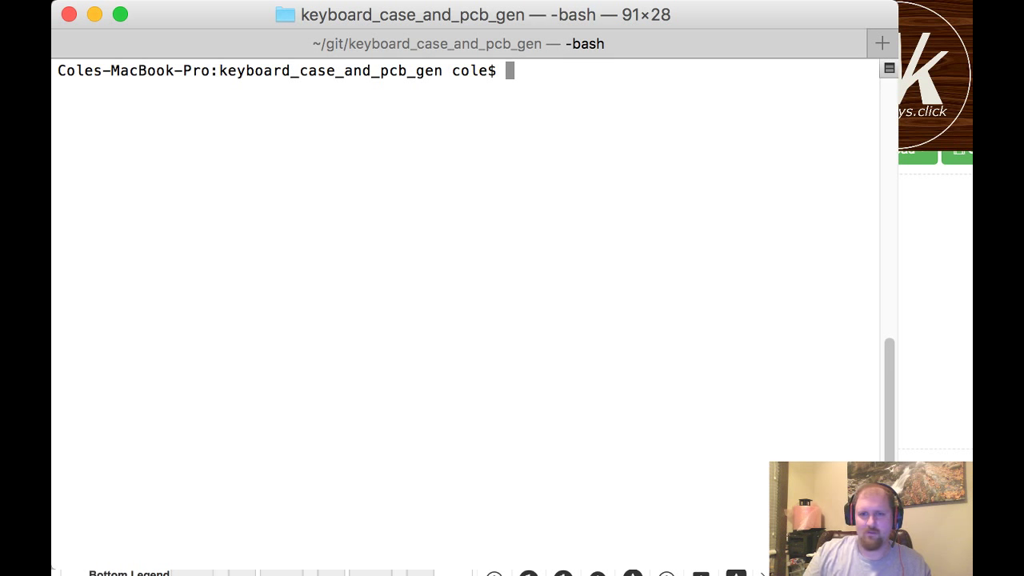
{"action": "key", "text": "super+Tab"}
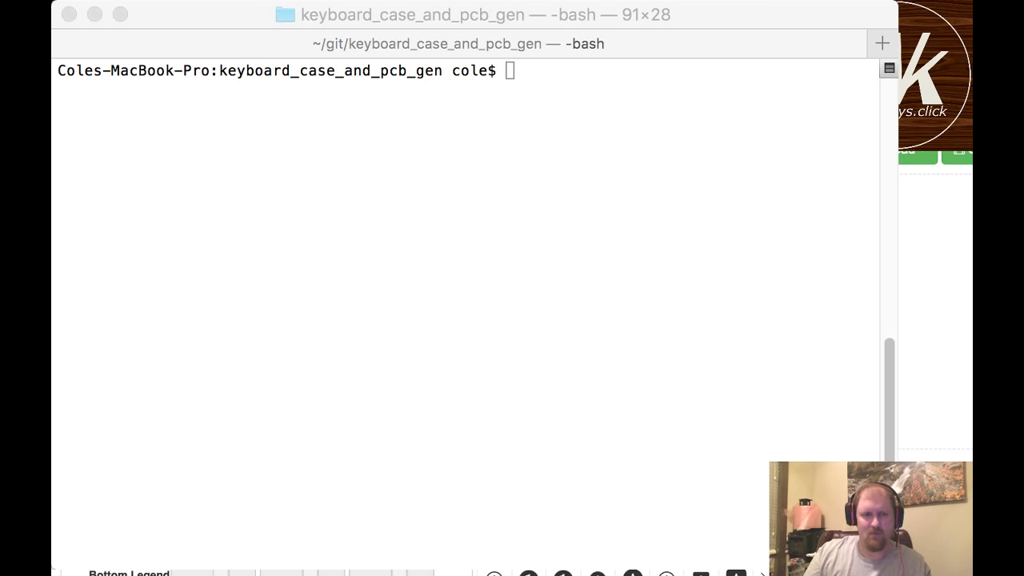
{"action": "key", "text": "super+Tab"}
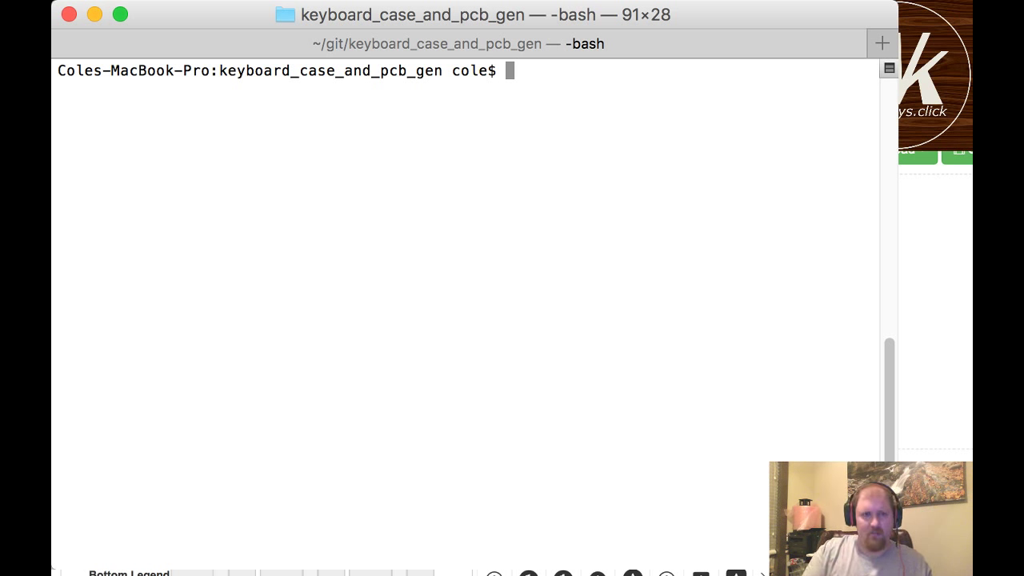
- Run a first cp command on ~/Downloads/keyboard-layout.json
{"action": "type", "text": "cp "}
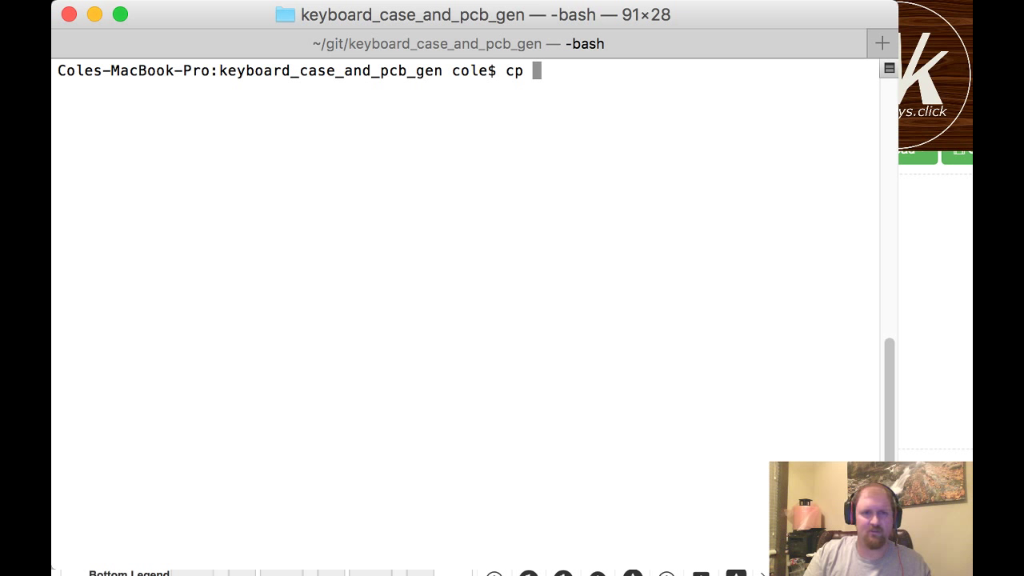
{"action": "type", "text": "~"}
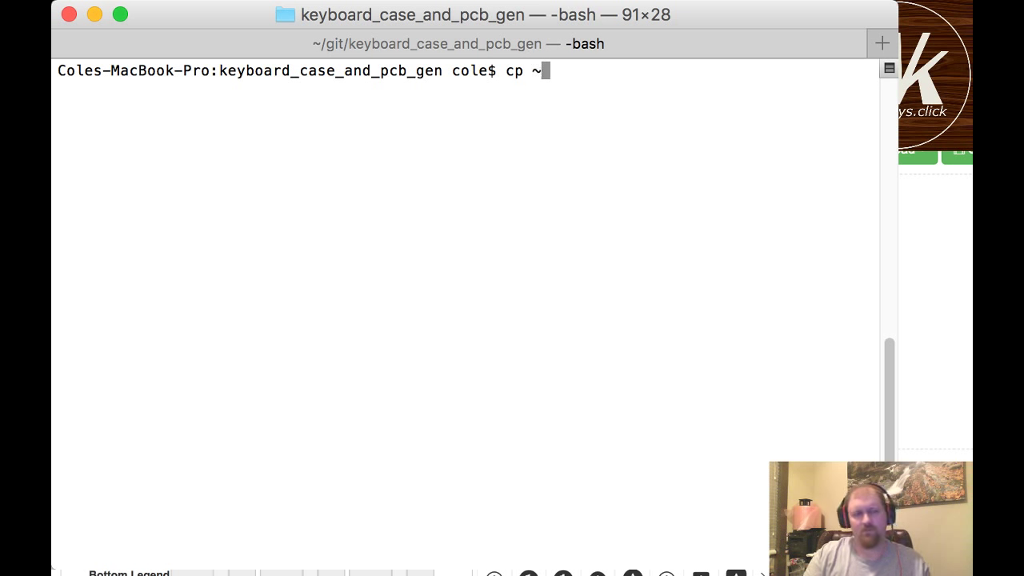
{"action": "type", "text": "/Download/"}
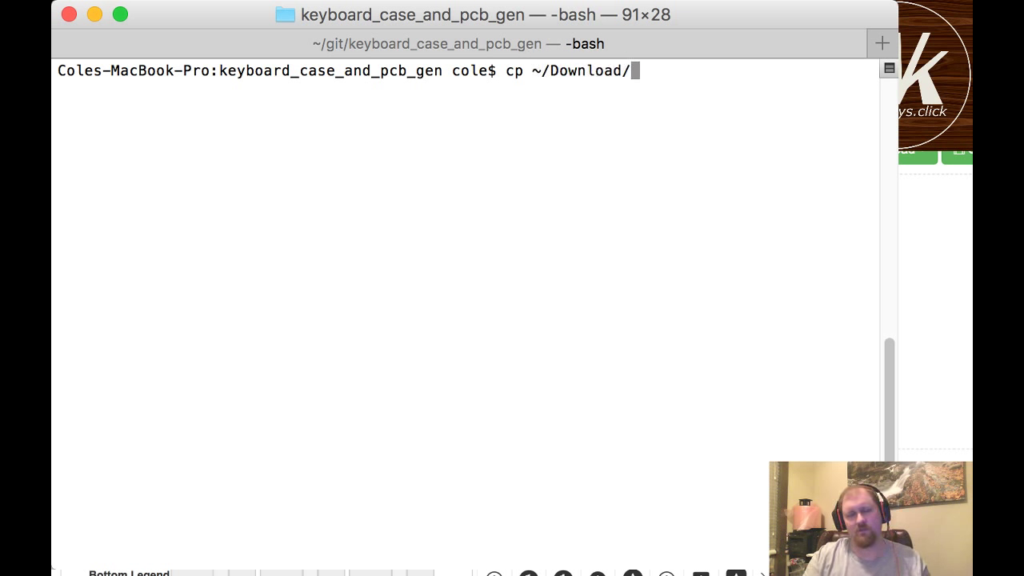
{"action": "type", "text": "key"}
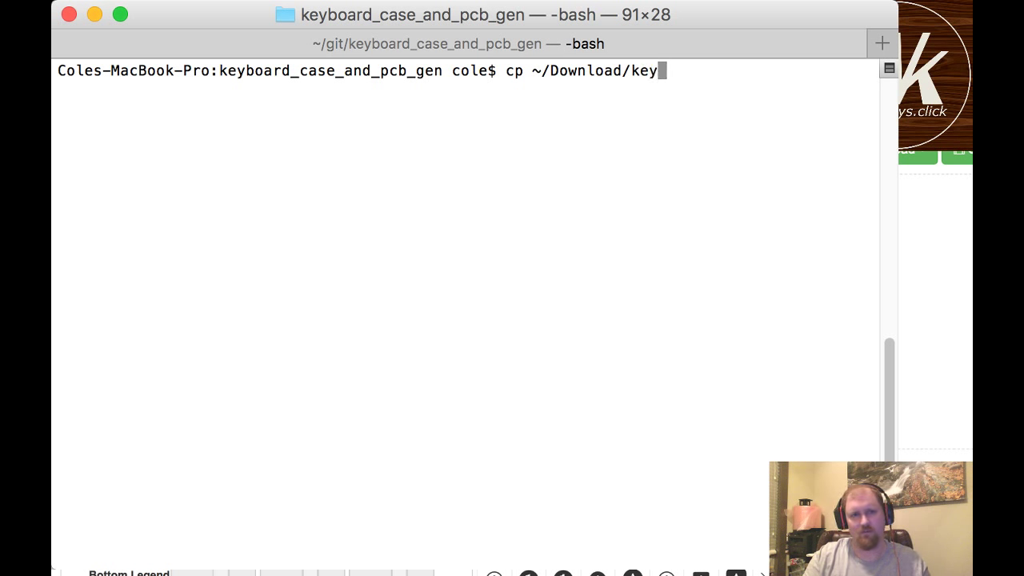
{"action": "type", "text": "bo"}
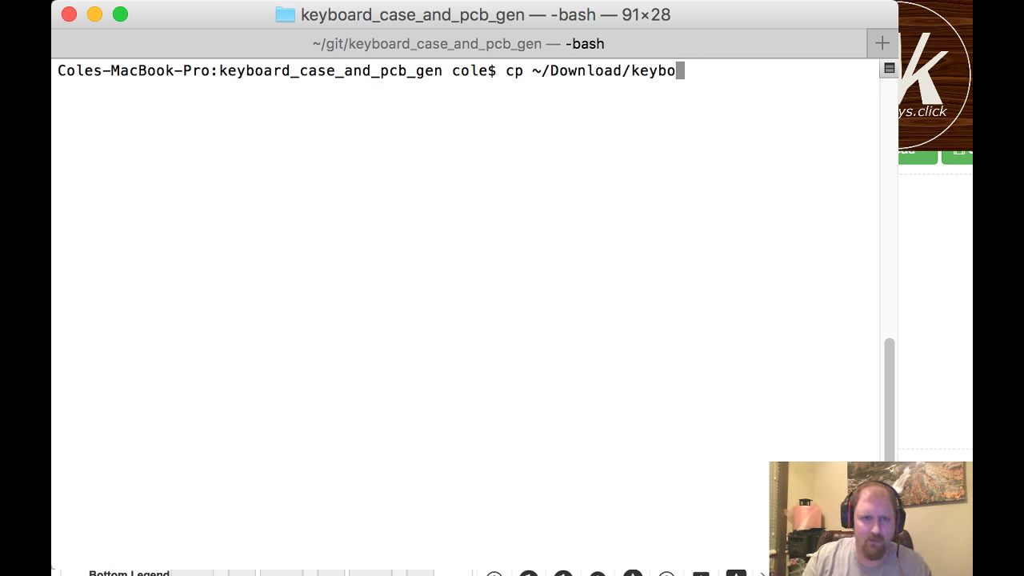
{"action": "key", "text": "BackSpace"}
{"action": "key", "text": "BackSpace"}
{"action": "key", "text": "BackSpace"}
{"action": "key", "text": "BackSpace"}
{"action": "key", "text": "BackSpace"}
{"action": "key", "text": "BackSpace"}
{"action": "type", "text": "s/keya"}
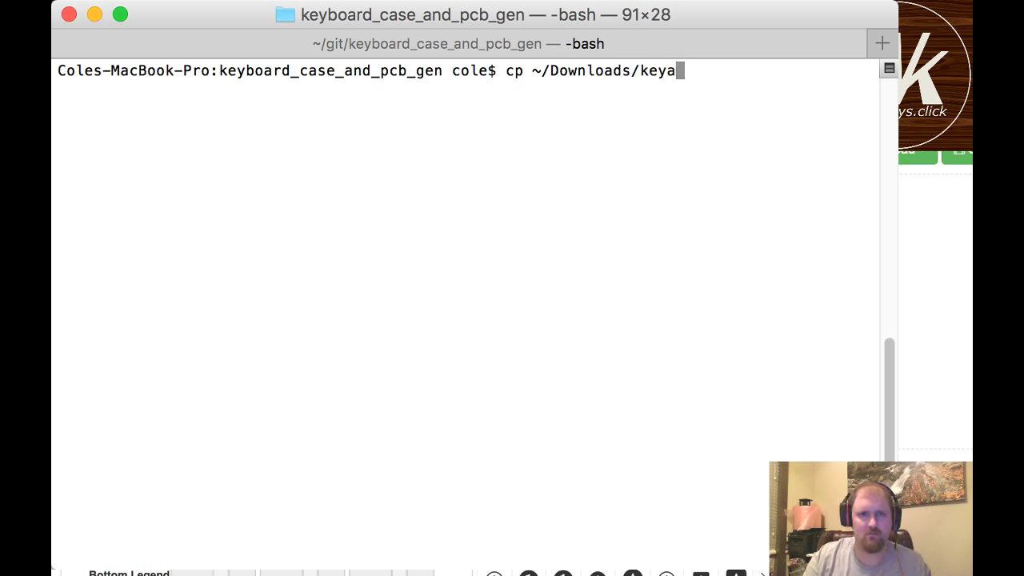
{"action": "key", "text": "BackSpace"}
{"action": "type", "text": "ba"}
{"action": "key", "text": "super+Tab"}
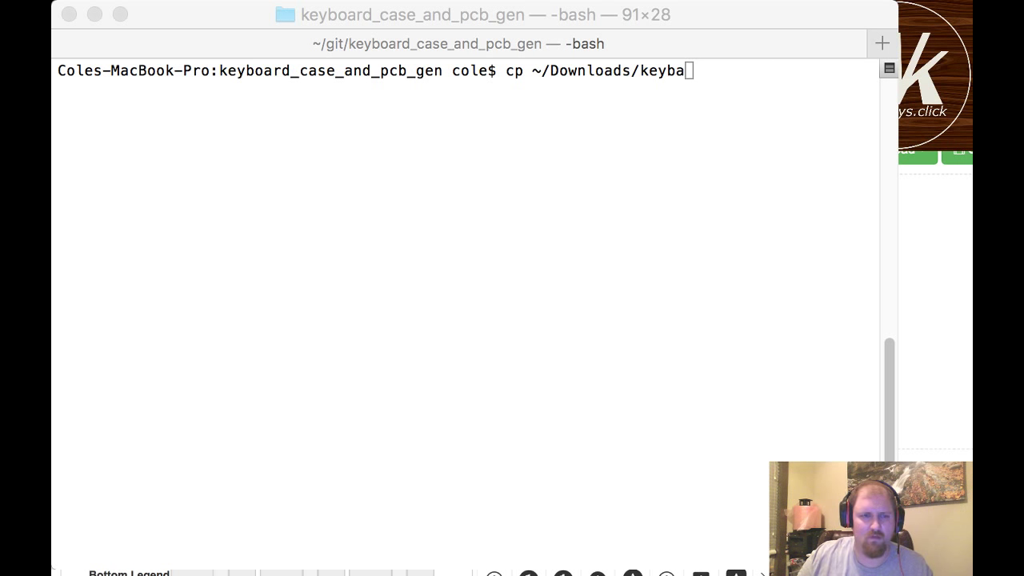
{"action": "key", "text": "super+Tab"}
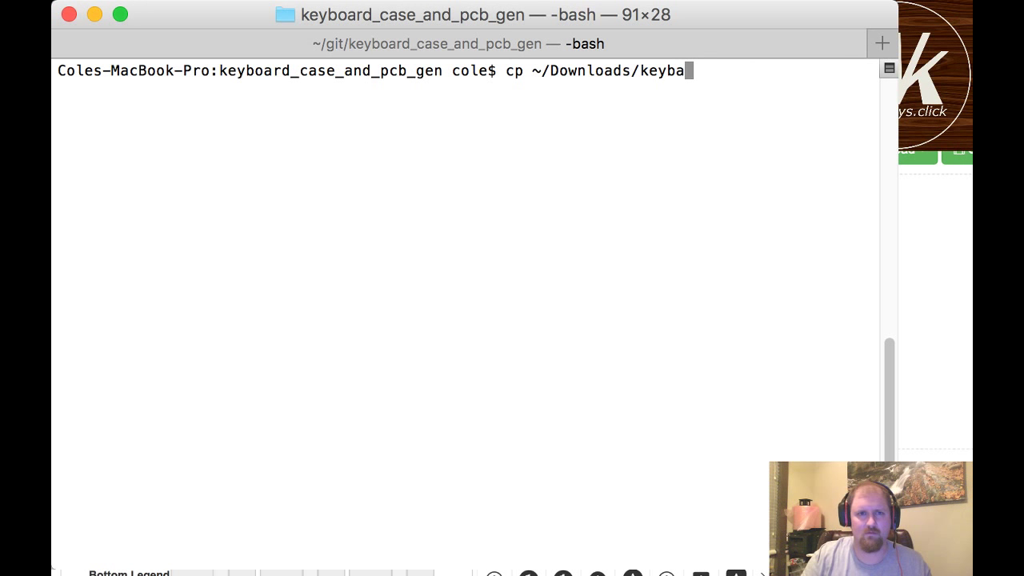
{"action": "key", "text": "BackSpace"}
{"action": "type", "text": "oad"}
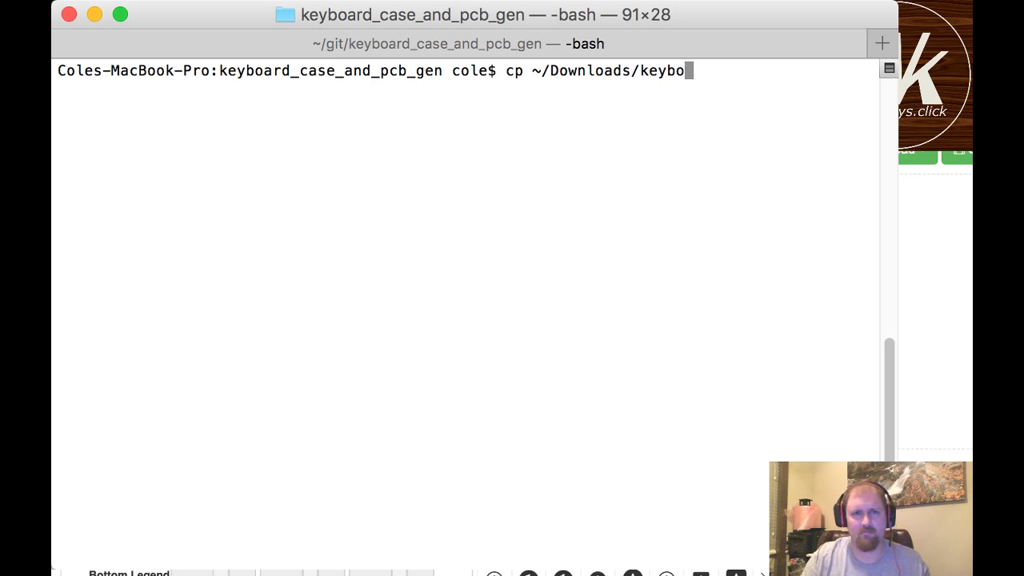
{"action": "key", "text": "BackSpace"}
{"action": "type", "text": "rd_"}
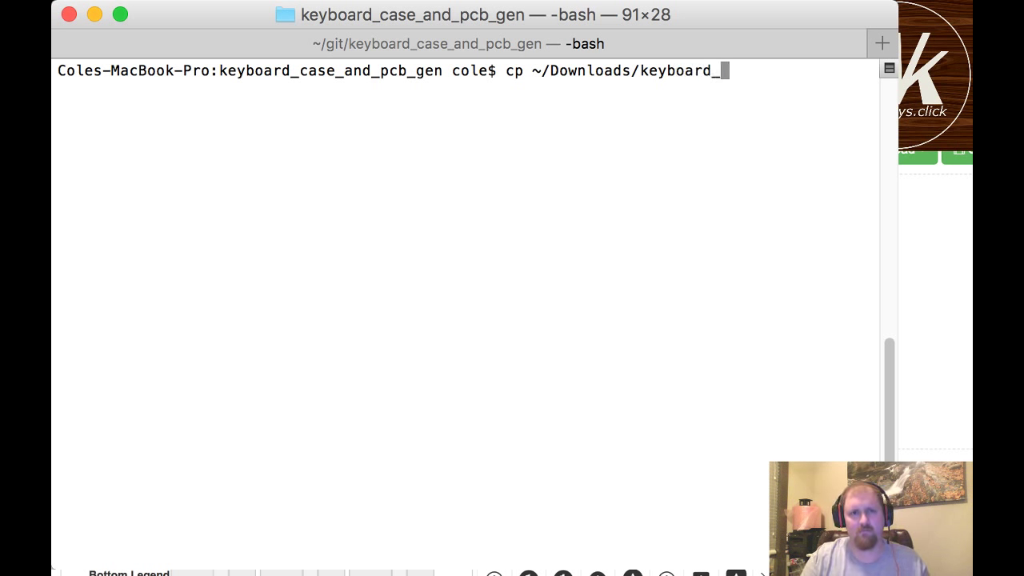
{"action": "key", "text": "BackSpace"}
{"action": "type", "text": "-layotu"}
{"action": "key", "text": "BackSpace"}
{"action": "key", "text": "BackSpace"}
{"action": "type", "text": "u"}
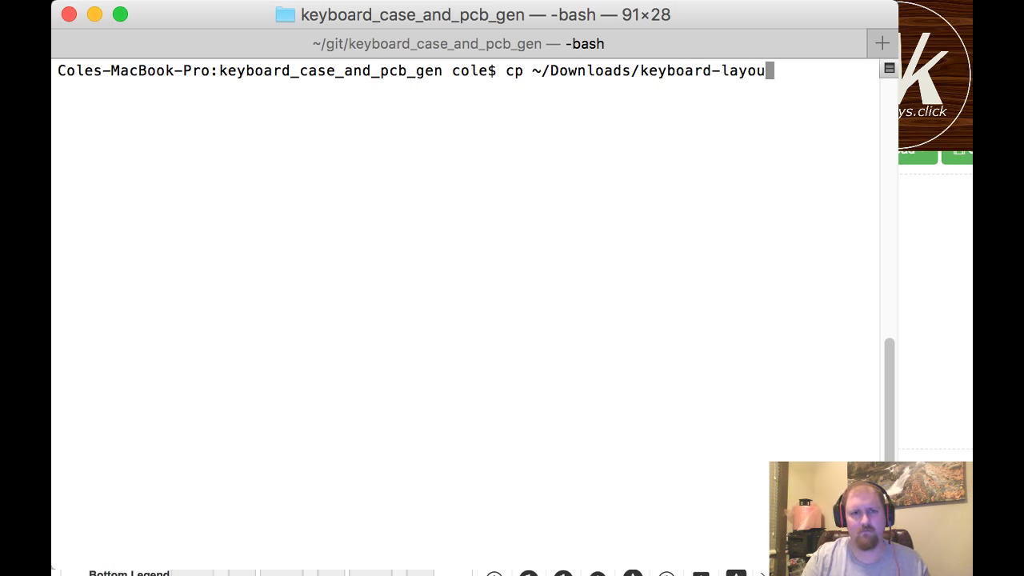
{"action": "type", "text": "t.js"}
{"action": "key", "text": "Tab"}
{"action": "type", "text": "bo"}
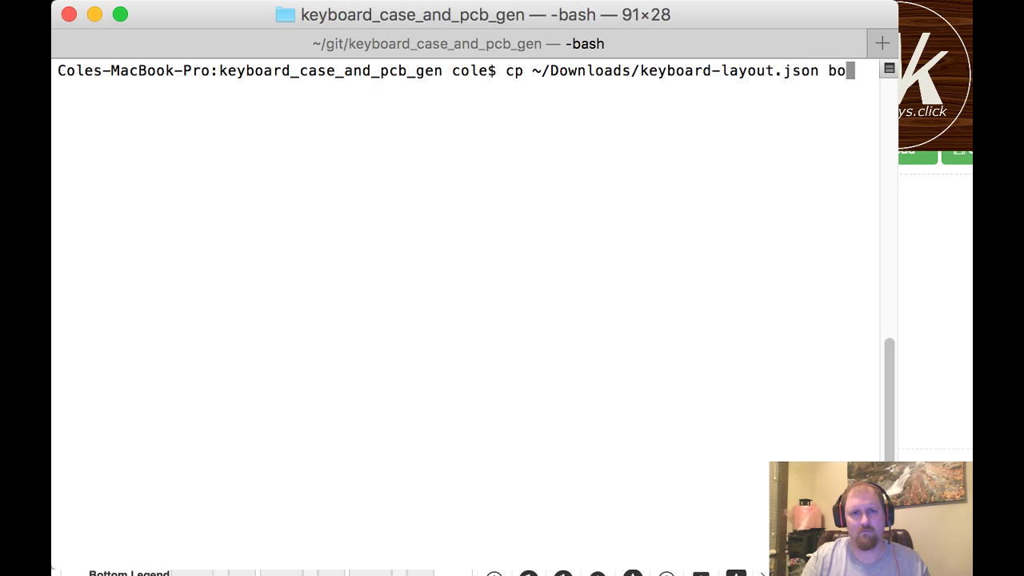
{"action": "key", "text": "BackSpace"}
{"action": "key", "text": "BackSpace"}
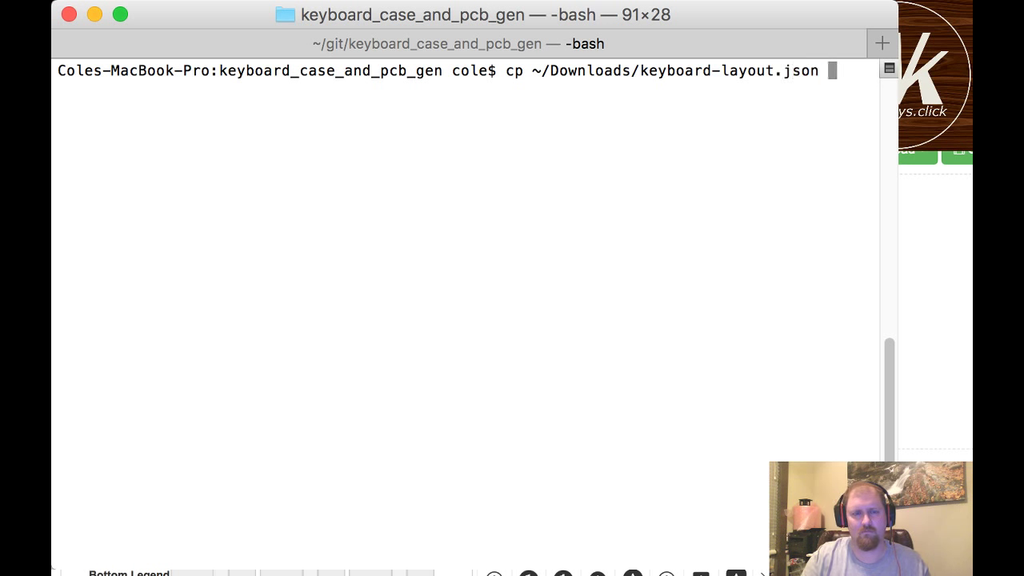
{"action": "key", "text": "Return"}
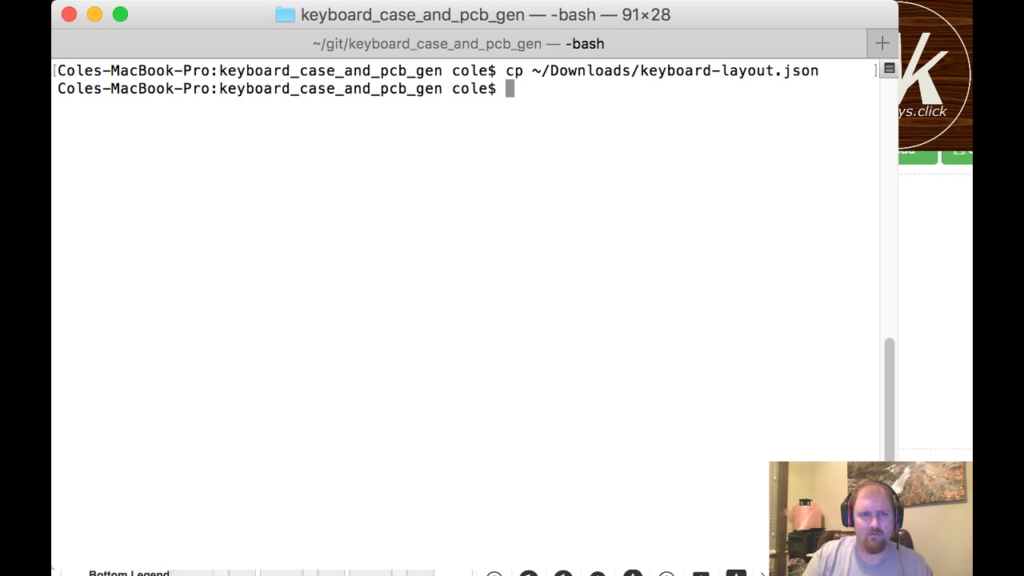
- Draft mkdir layouts/ and git remote commands, then erase both without running them
{"action": "type", "text": "mkdir b"}
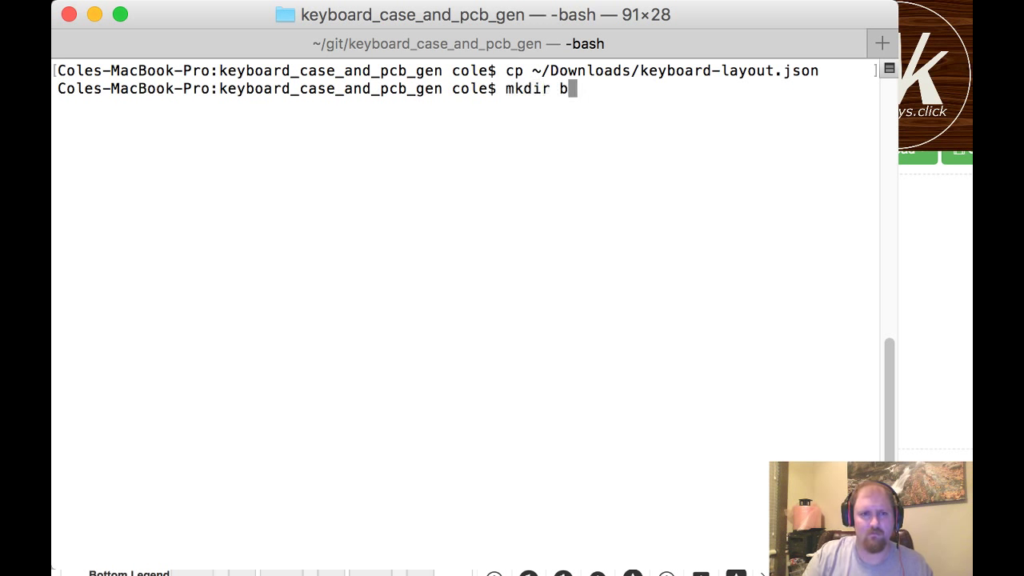
{"action": "key", "text": "BackSpace"}
{"action": "type", "text": "layouts/"}
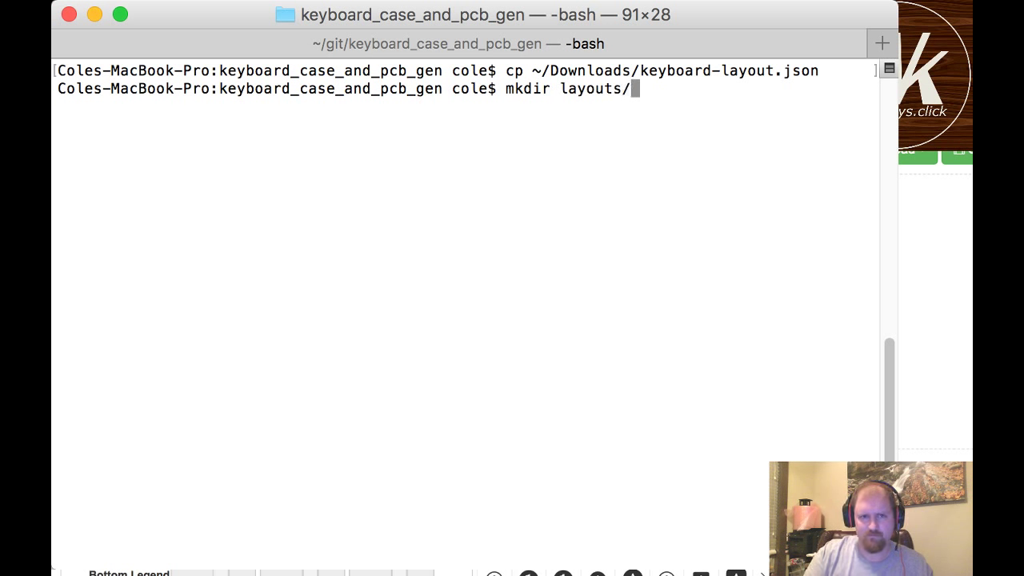
{"action": "key", "text": "BackSpace"}
{"action": "key", "text": "BackSpace"}
{"action": "key", "text": "BackSpace"}
{"action": "key", "text": "BackSpace"}
{"action": "key", "text": "BackSpace"}
{"action": "key", "text": "BackSpace"}
{"action": "key", "text": "BackSpace"}
{"action": "key", "text": "BackSpace"}
{"action": "key", "text": "BackSpace"}
{"action": "key", "text": "BackSpace"}
{"action": "key", "text": "BackSpace"}
{"action": "key", "text": "BackSpace"}
{"action": "key", "text": "BackSpace"}
{"action": "key", "text": "BackSpace"}
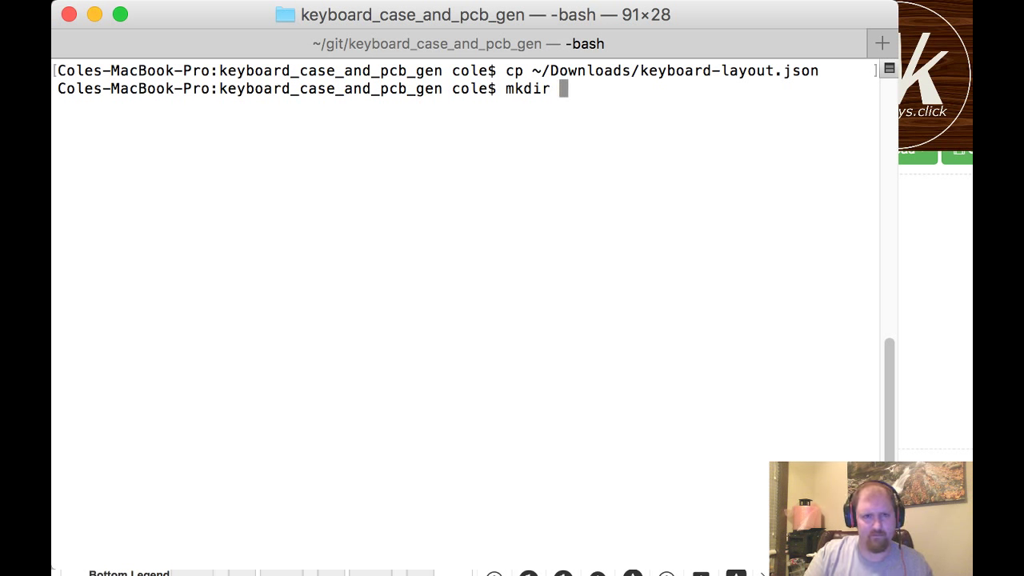
{"action": "type", "text": "git remote"}
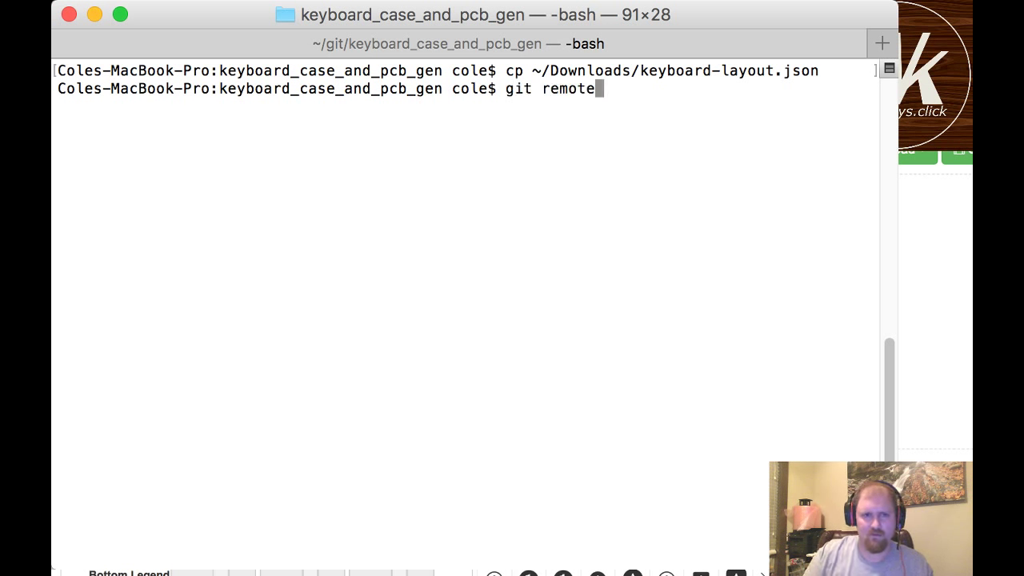
{"action": "key", "text": "BackSpace"}
{"action": "key", "text": "BackSpace"}
{"action": "key", "text": "BackSpace"}
{"action": "key", "text": "BackSpace"}
{"action": "key", "text": "BackSpace"}
{"action": "key", "text": "BackSpace"}
{"action": "key", "text": "BackSpace"}
{"action": "key", "text": "BackSpace"}
{"action": "key", "text": "BackSpace"}
{"action": "key", "text": "BackSpace"}
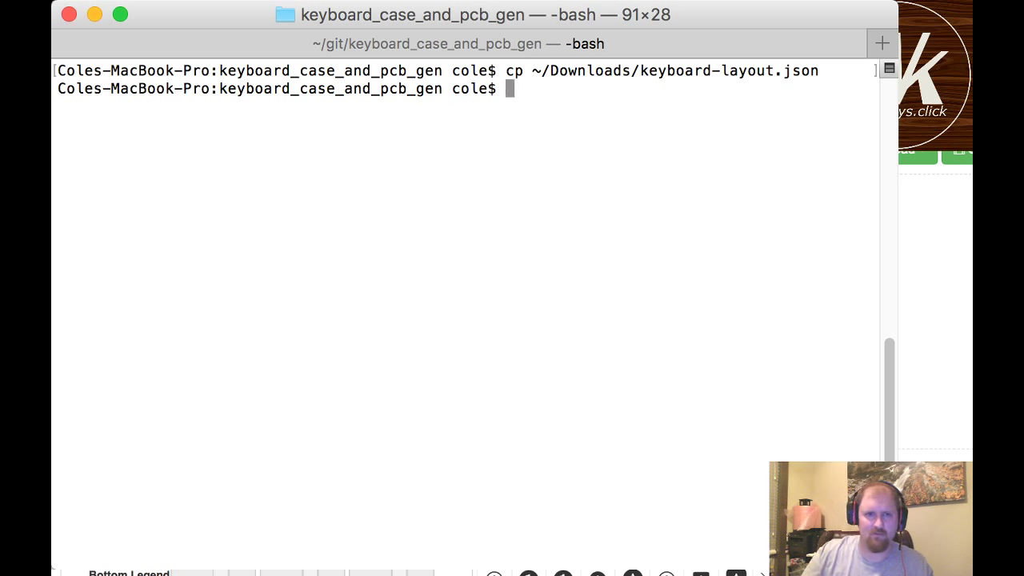
- Reuse the earlier copy command to copy the layout to layouts/hhkb-arrows.json
{"action": "left_click_drag", "start_coordinate": [505, 70], "coordinate": [819, 70]}
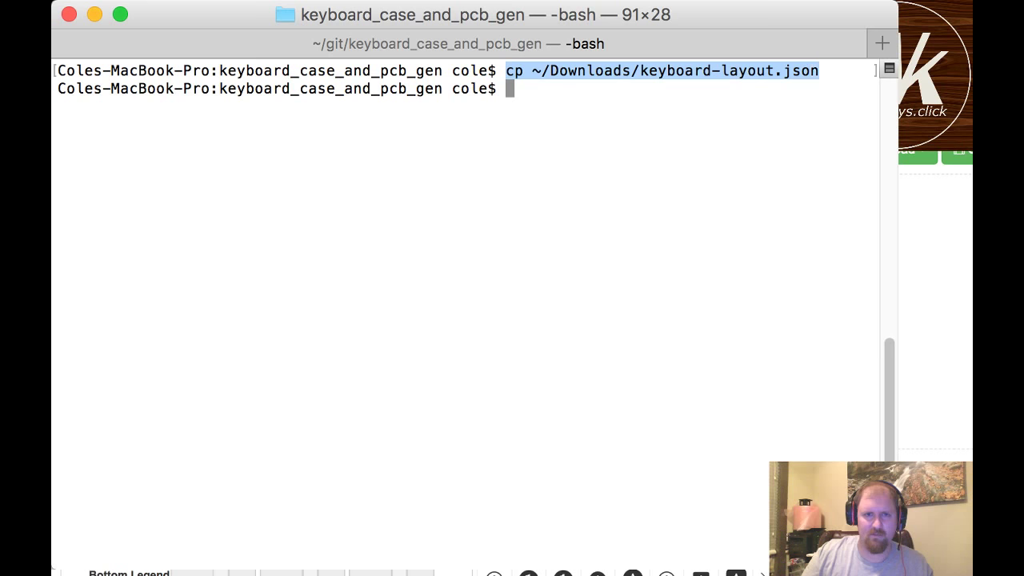
{"action": "type", "text": "cp ~/Downloads/keyboard-layout.json"}
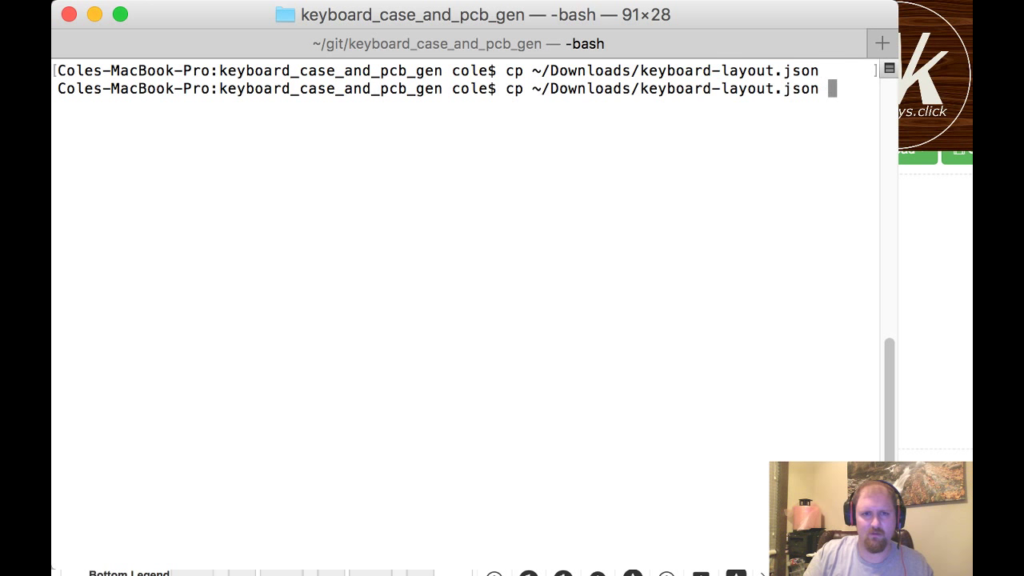
{"action": "type", "text": "layouts/"}
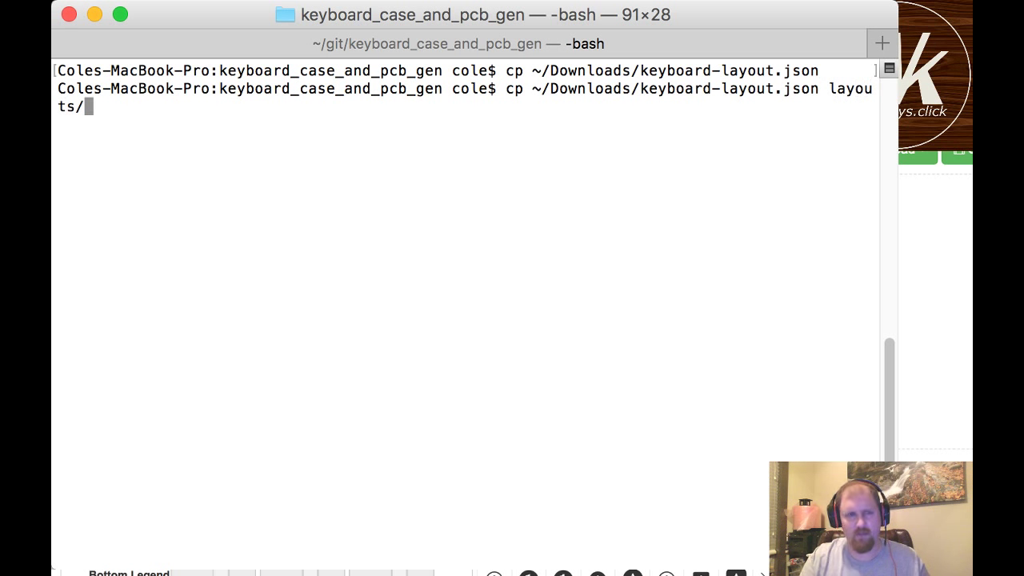
{"action": "type", "text": "hht"}
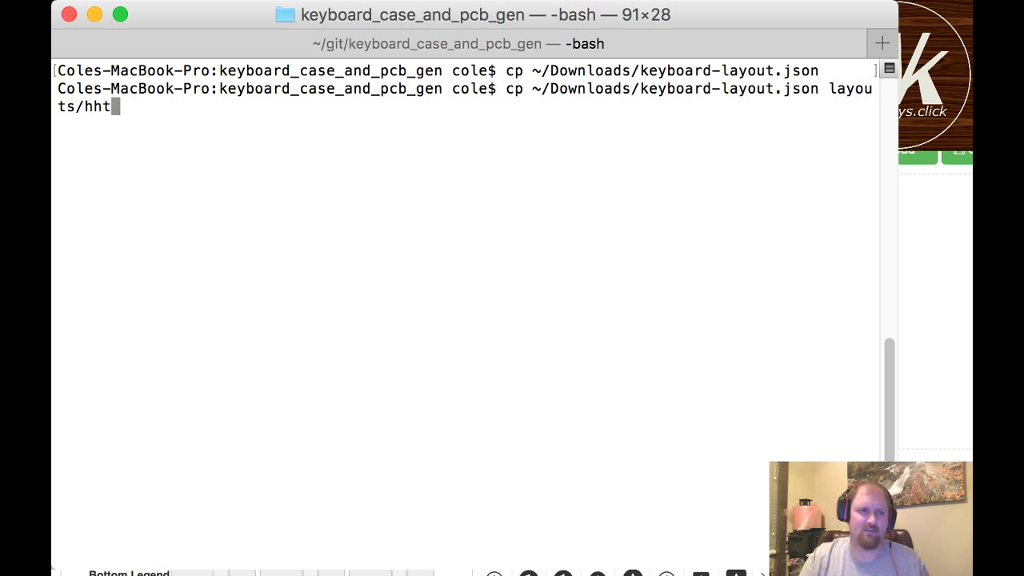
{"action": "key", "text": "BackSpace"}
{"action": "type", "text": "kb-a"}
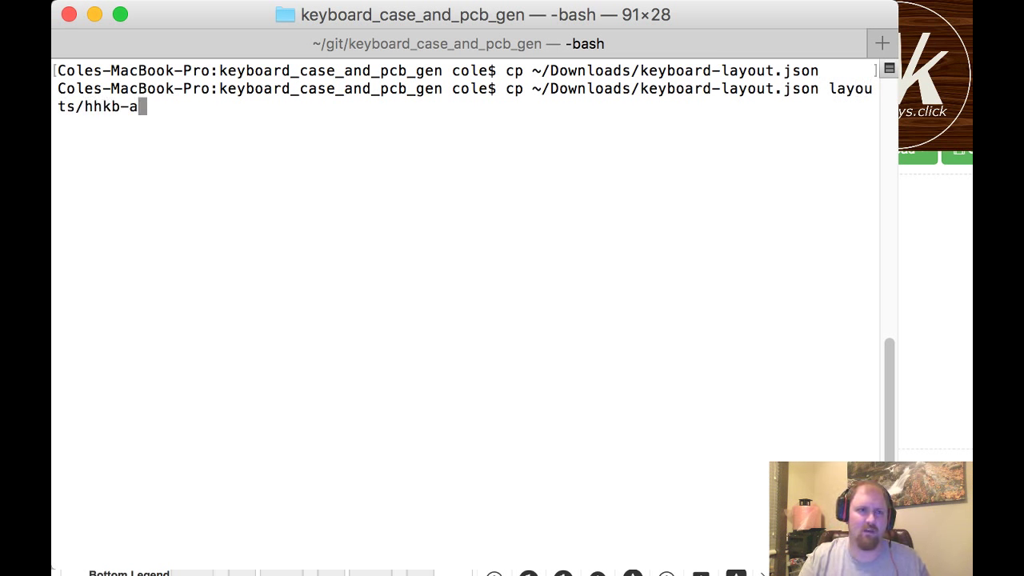
{"action": "type", "text": "rrows.json"}
{"action": "key", "text": "Return"}
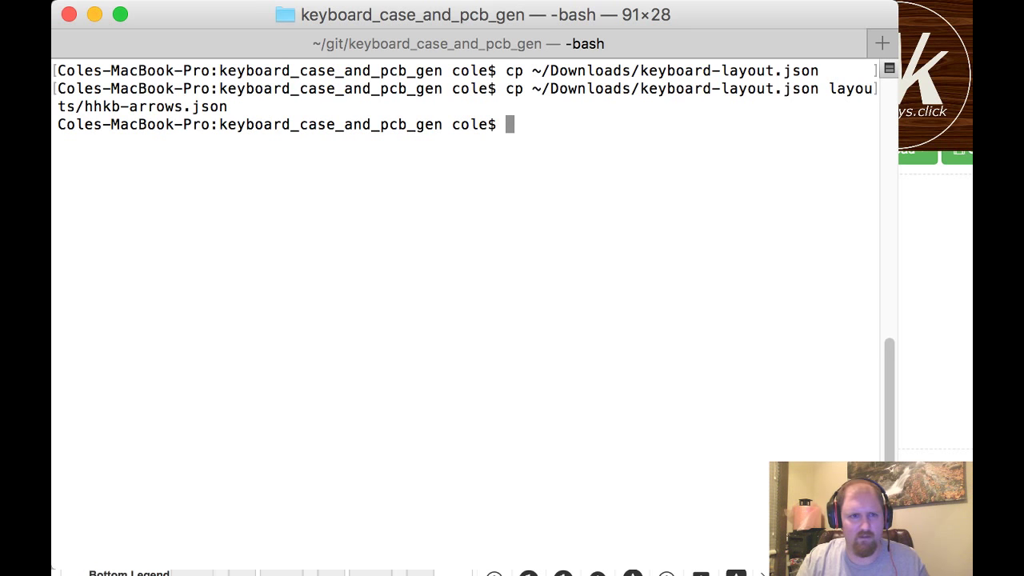
{"action": "key", "text": "ctrl+r"}
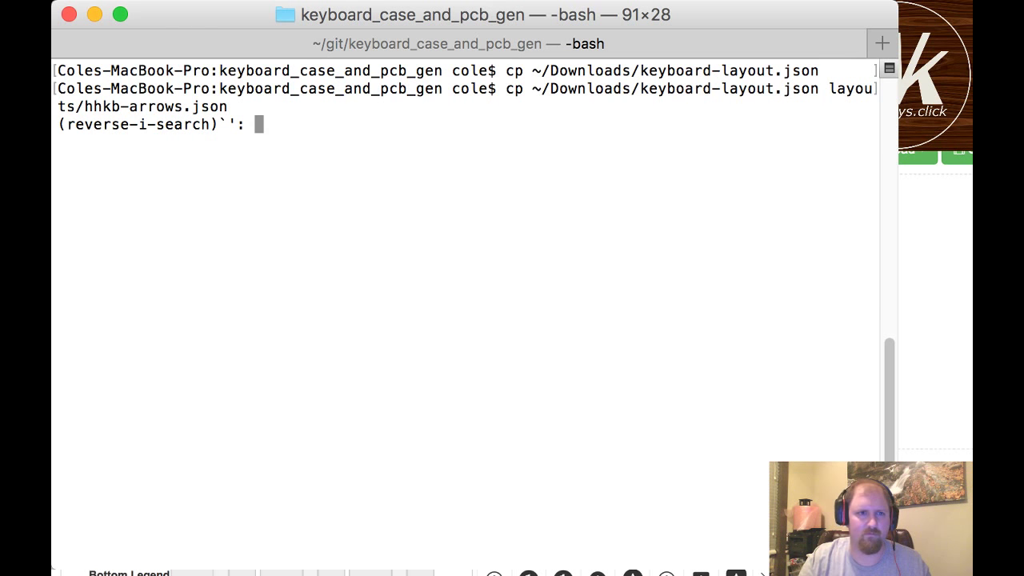
- Recall the plate.py command from history and replace scarlet-bandana with hhkb-arrows
{"action": "type", "text": "pla"}
{"action": "key", "text": "Right"}
{"action": "key", "text": "Right"}
{"action": "key", "text": "Right"}
{"action": "key", "text": "Right"}
{"action": "key", "text": "Right"}
{"action": "key", "text": "Right"}
{"action": "key", "text": "Right"}
{"action": "key", "text": "Right"}
{"action": "key", "text": "Right"}
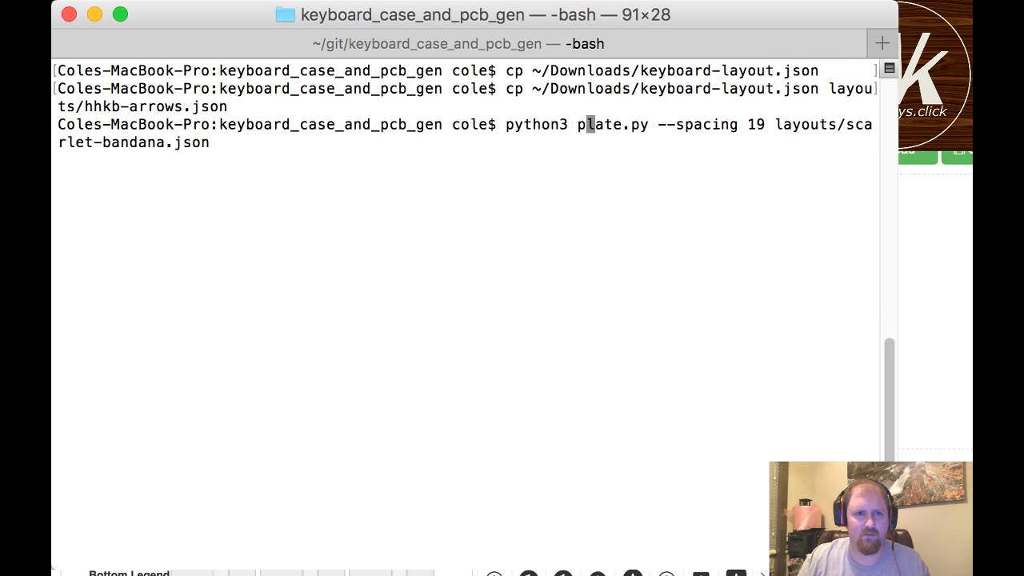
{"action": "key", "text": "Right"}
{"action": "key", "text": "Right"}
{"action": "key", "text": "Right"}
{"action": "key", "text": "Right"}
{"action": "key", "text": "Right"}
{"action": "key", "text": "Right"}
{"action": "key", "text": "Right"}
{"action": "key", "text": "Right"}
{"action": "key", "text": "Right"}
{"action": "key", "text": "Right"}
{"action": "key", "text": "Right"}
{"action": "key", "text": "Right"}
{"action": "key", "text": "Right"}
{"action": "key", "text": "Right"}
{"action": "key", "text": "Right"}
{"action": "key", "text": "Right"}
{"action": "key", "text": "Right"}
{"action": "key", "text": "Right"}
{"action": "key", "text": "Right"}
{"action": "key", "text": "Right"}
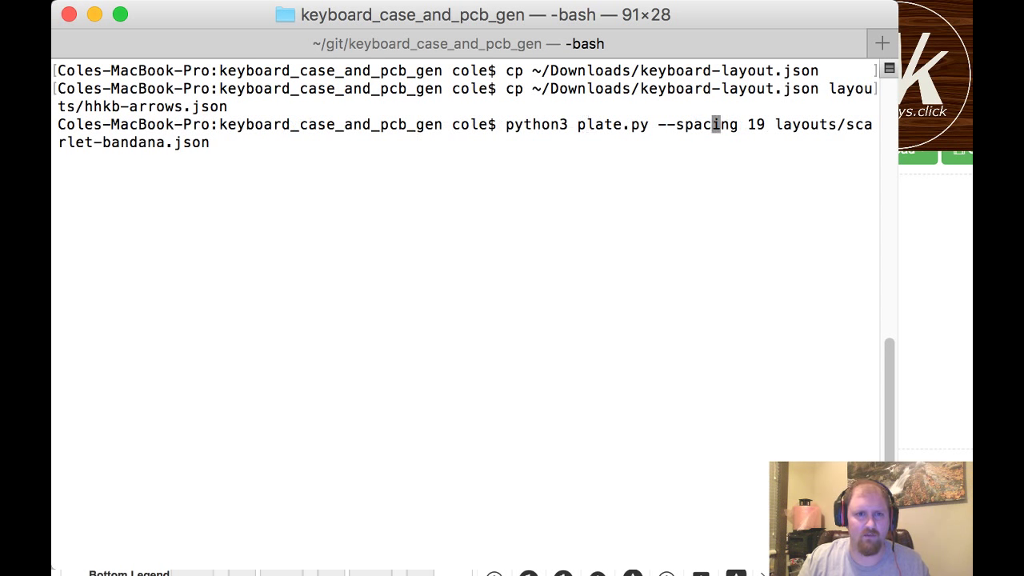
{"action": "key", "text": "Delete"}
{"action": "key", "text": "Delete"}
{"action": "key", "text": "Delete"}
{"action": "key", "text": "Delete"}
{"action": "key", "text": "Delete"}
{"action": "key", "text": "Delete"}
{"action": "key", "text": "Delete"}
{"action": "key", "text": "Delete"}
{"action": "key", "text": "Delete"}
{"action": "key", "text": "Delete"}
{"action": "key", "text": "Delete"}
{"action": "key", "text": "Delete"}
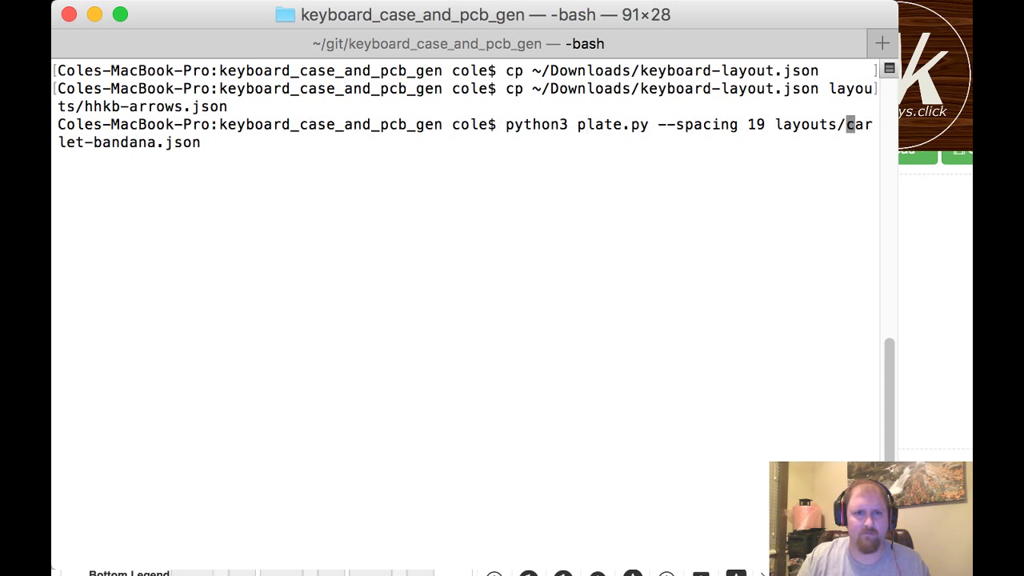
{"action": "key", "text": "Delete"}
{"action": "key", "text": "Delete"}
{"action": "key", "text": "Delete"}
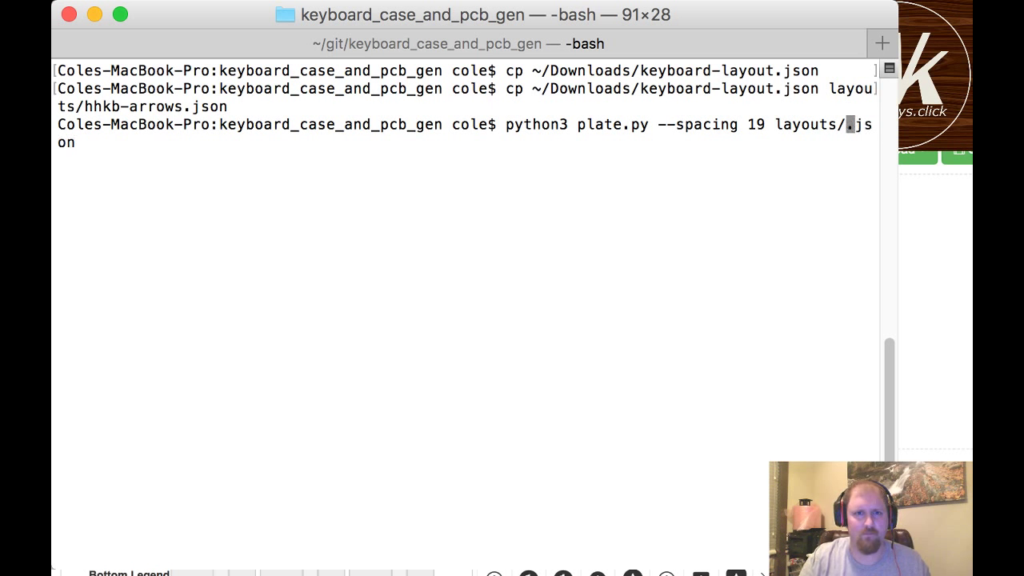
{"action": "type", "text": "hhkbn"}
{"action": "key", "text": "BackSpace"}
{"action": "key", "text": "BackSpace"}
{"action": "key", "text": "BackSpace"}
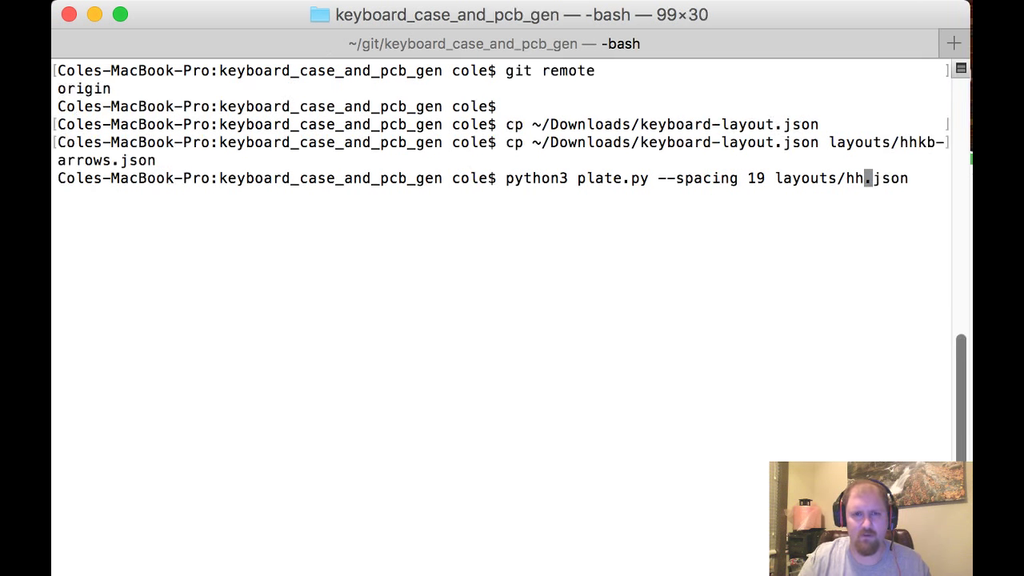
{"action": "type", "text": "kb-arrows"}
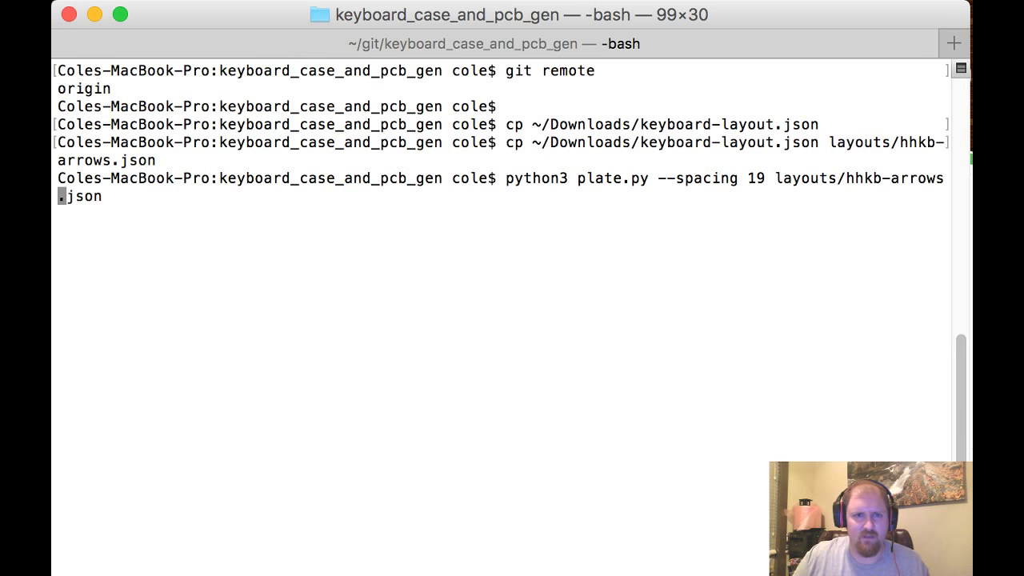
- Review the edited command by highlighting python3, plate.py, the layout argument and --spacing 19
{"action": "left_click_drag", "start_coordinate": [507, 177], "coordinate": [649, 178]}
{"action": "left_click", "coordinate": [536, 177]}
{"action": "double_click", "coordinate": [536, 178]}
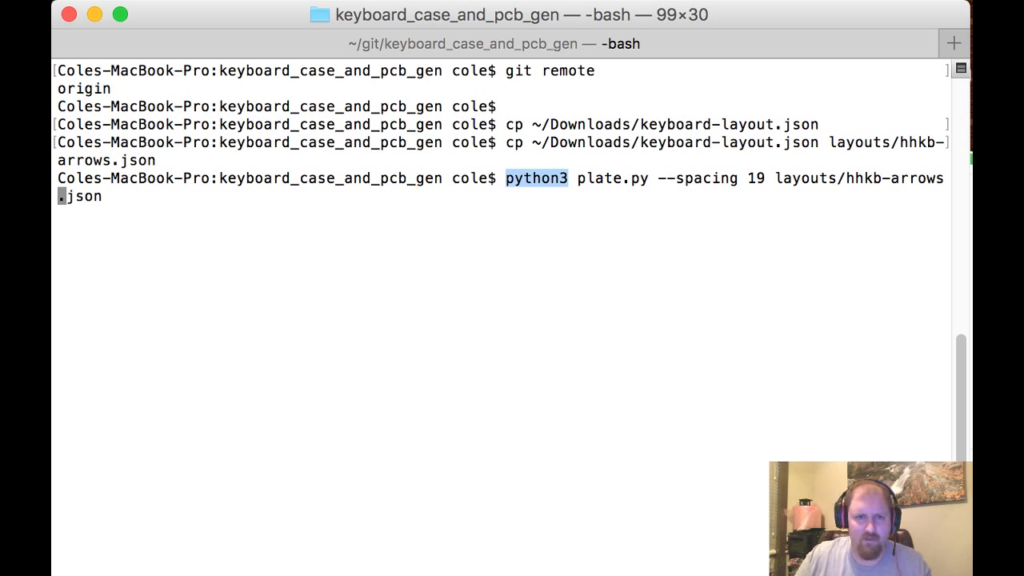
{"action": "left_click_drag", "start_coordinate": [577, 177], "coordinate": [648, 178]}
{"action": "left_click", "coordinate": [649, 177]}
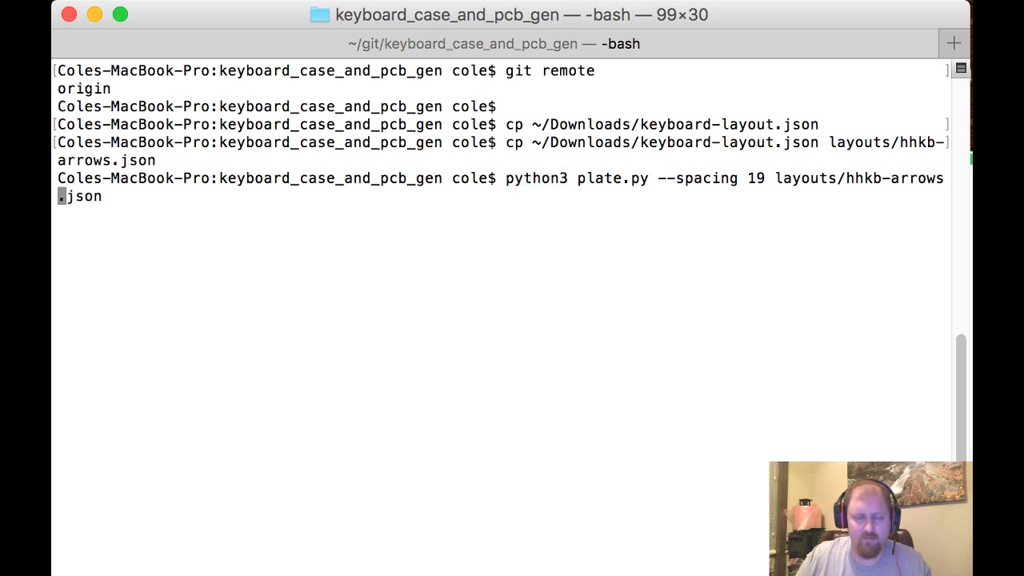
{"action": "left_click_drag", "start_coordinate": [569, 177], "coordinate": [487, 178]}
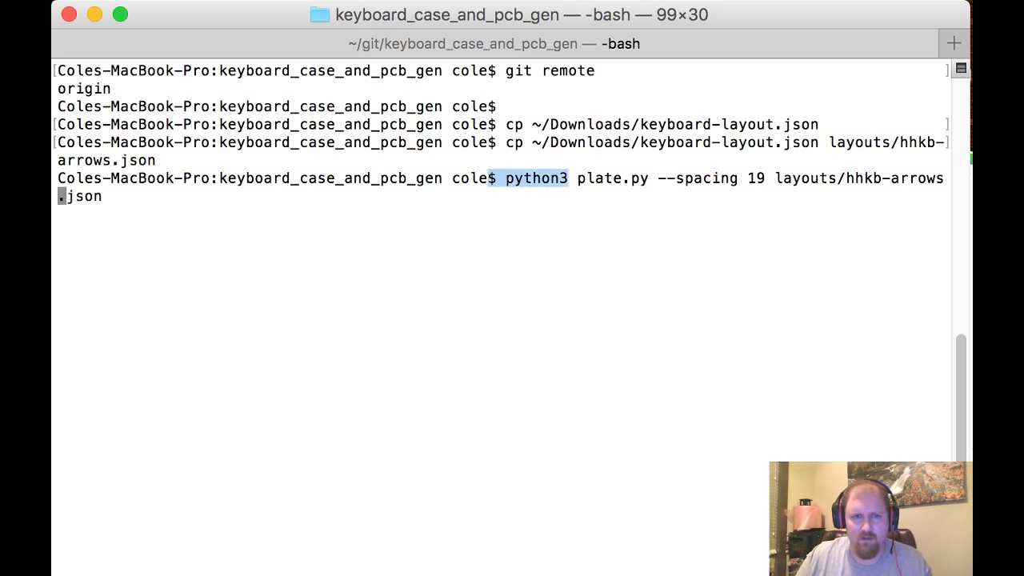
{"action": "left_click", "coordinate": [487, 177]}
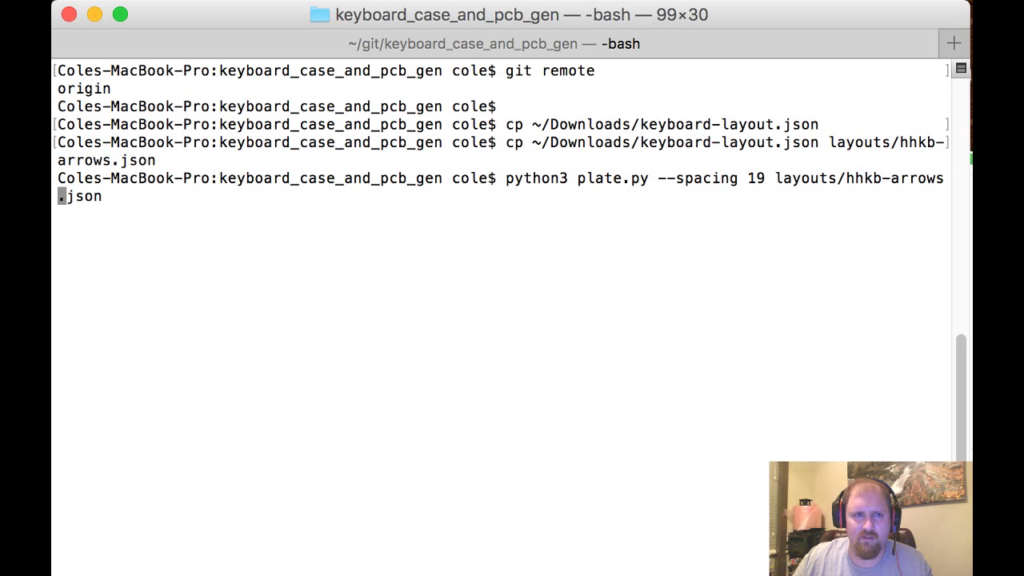
{"action": "left_click_drag", "start_coordinate": [780, 178], "coordinate": [942, 196]}
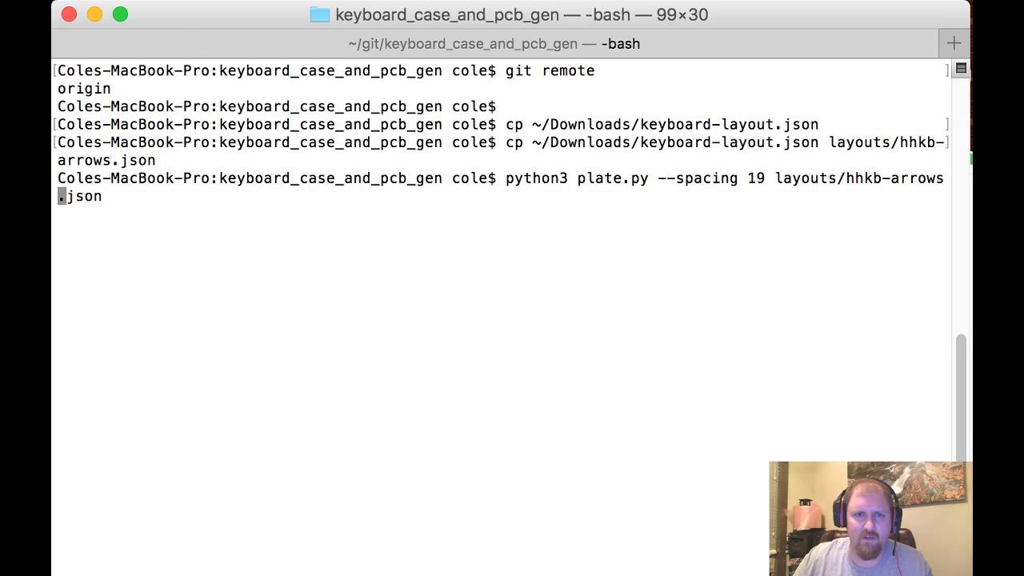
{"action": "mouse_move", "coordinate": [666, 177]}
{"action": "left_mouse_down"}
{"action": "mouse_move", "coordinate": [801, 177]}
{"action": "mouse_move", "coordinate": [657, 177]}
{"action": "left_mouse_up"}
{"action": "left_click", "coordinate": [658, 177]}
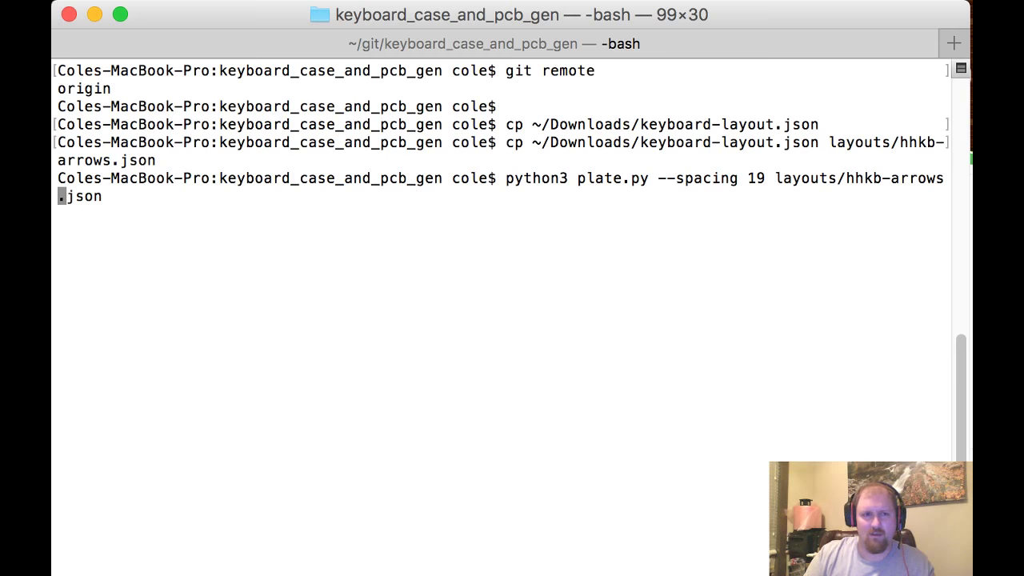
- Execute python3 plate.py --spacing 19 layouts/hhkb-arrows.json and wait for the prompt
{"action": "key", "text": "Return"}
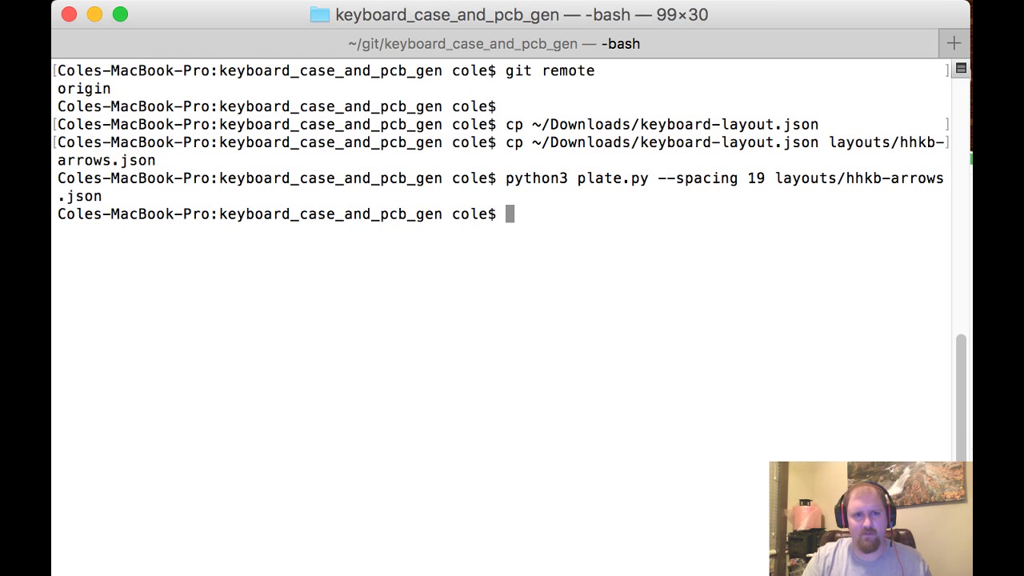
- List build/hhkb-arrow/ and highlight the generated hhkb-arrow-pcb.kicad_pcb file name
{"action": "type", "text": "ls build/"}
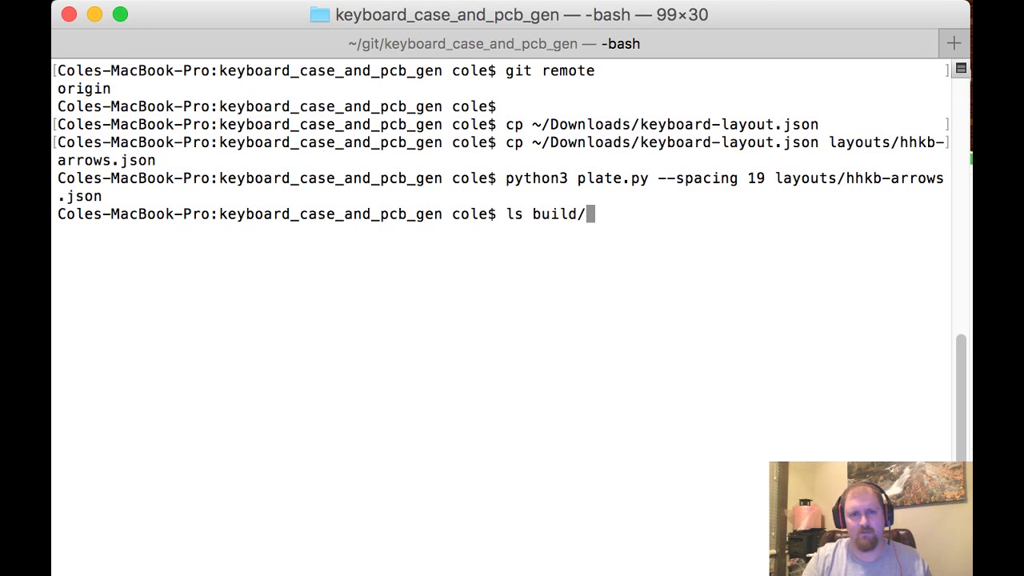
{"action": "type", "text": "hhkb-arrow/"}
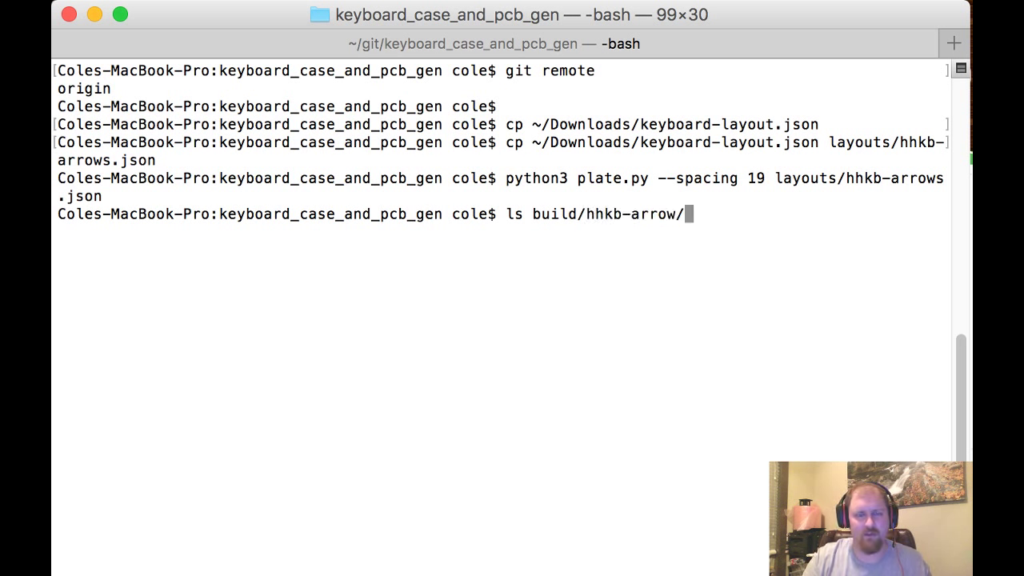
{"action": "key", "text": "Return"}
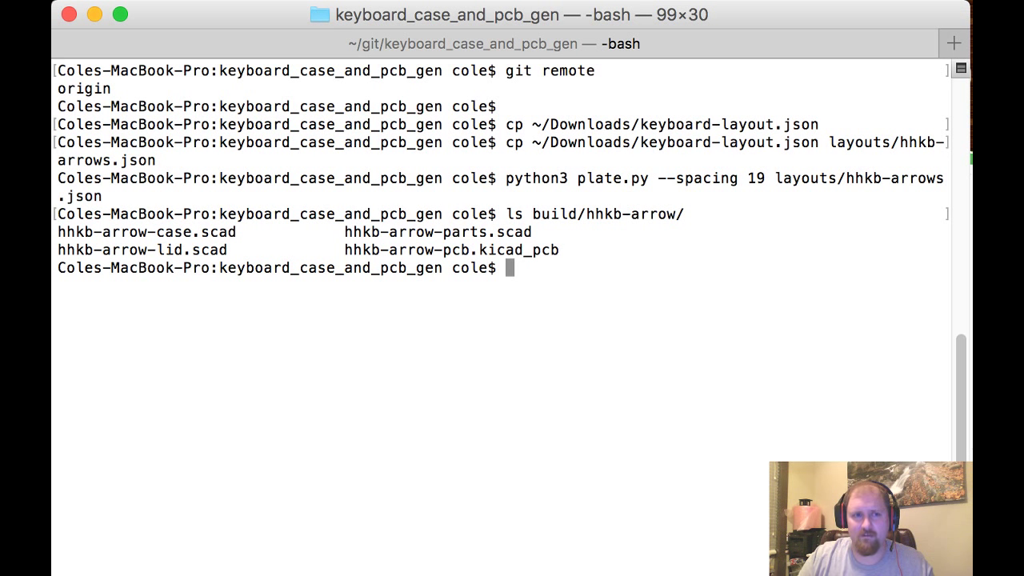
{"action": "left_click_drag", "start_coordinate": [533, 231], "coordinate": [66, 232]}
{"action": "left_click", "coordinate": [67, 232]}
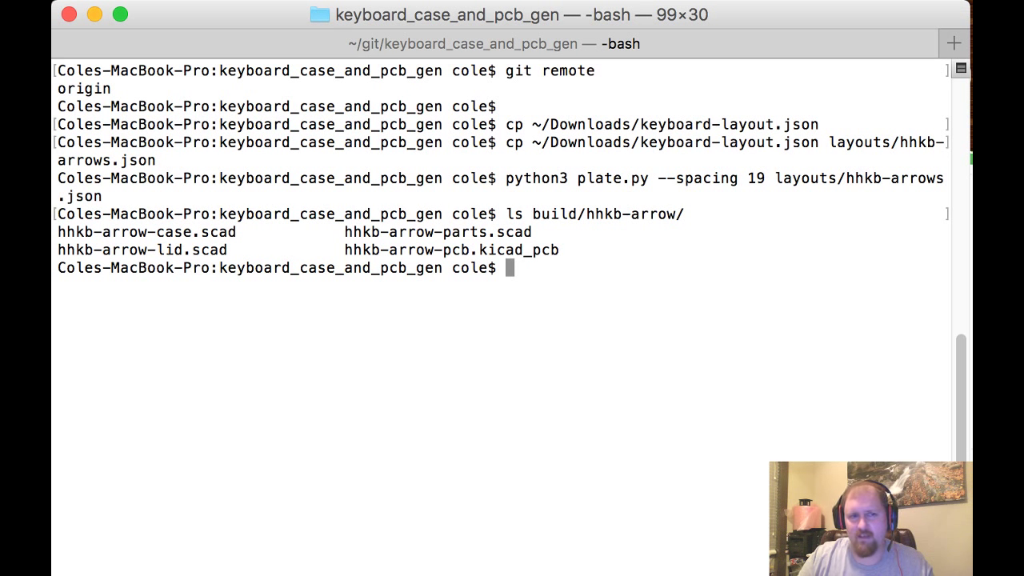
{"action": "double_click", "coordinate": [196, 232]}
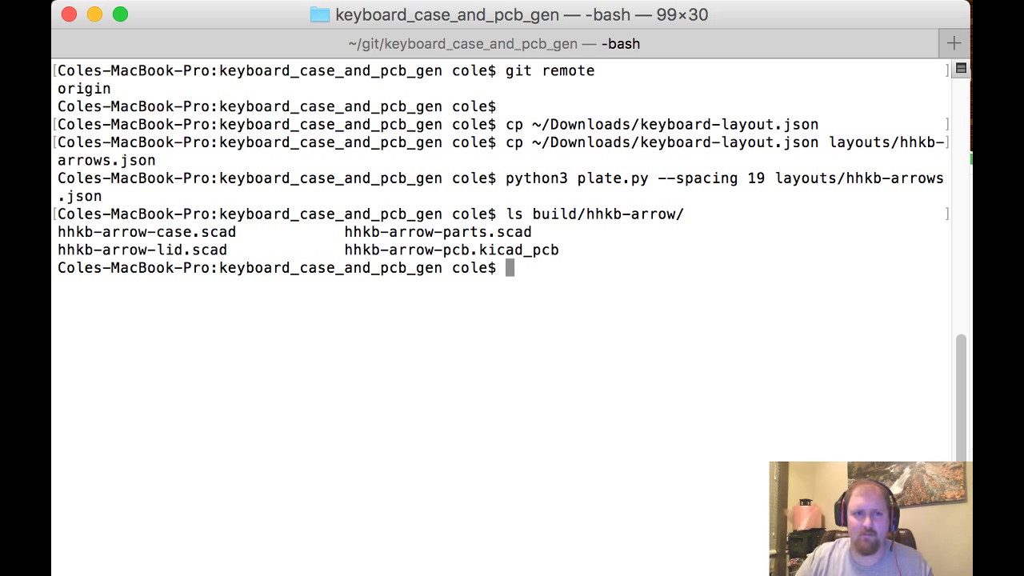
{"action": "left_click_drag", "start_coordinate": [344, 250], "coordinate": [559, 249]}
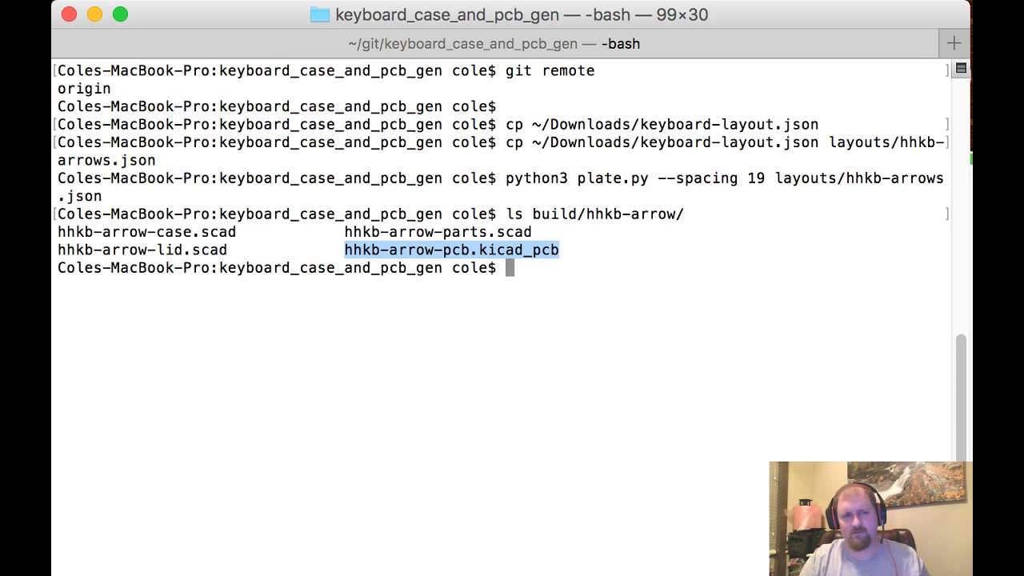
- Make the directory ~/work/woodkeys/HHKB-Arrows with mkdir
{"action": "type", "text": "mk"}
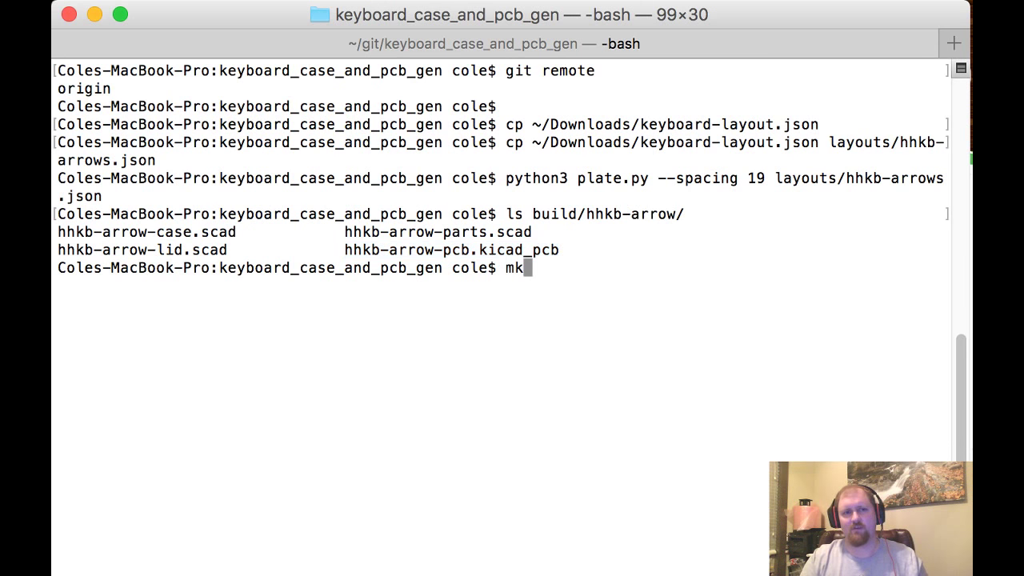
{"action": "type", "text": "dir "}
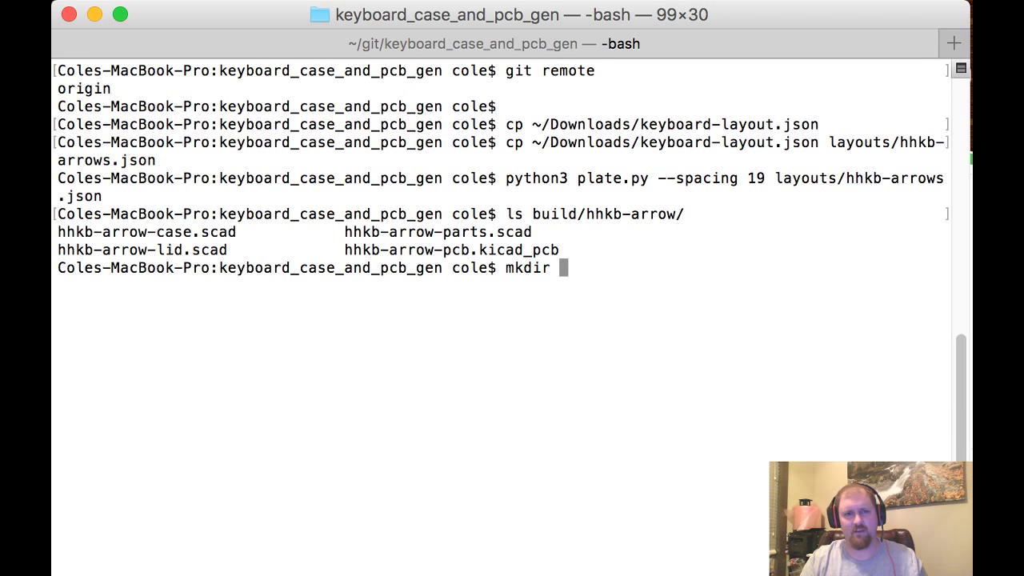
{"action": "type", "text": "~/"}
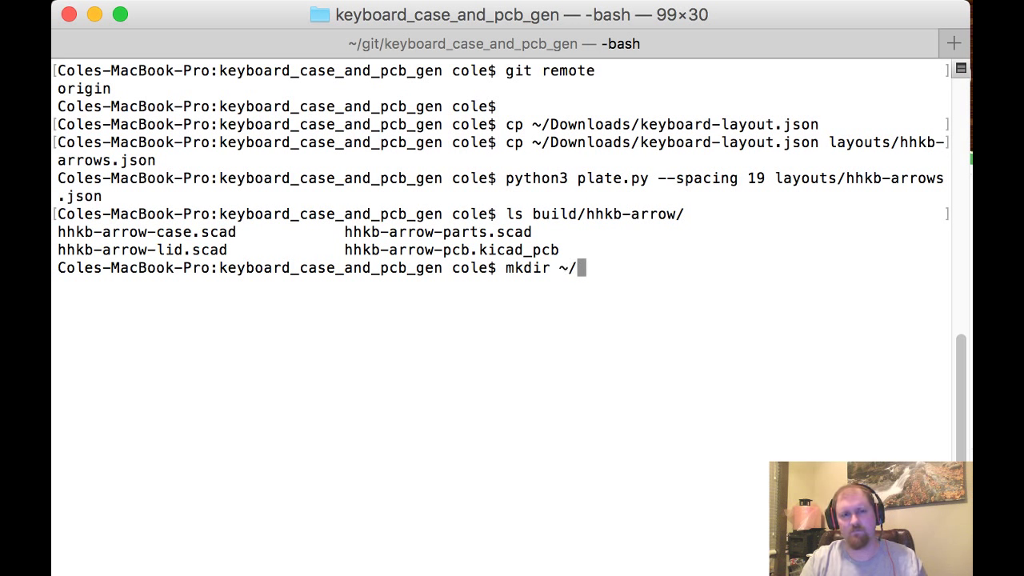
{"action": "type", "text": "work/"}
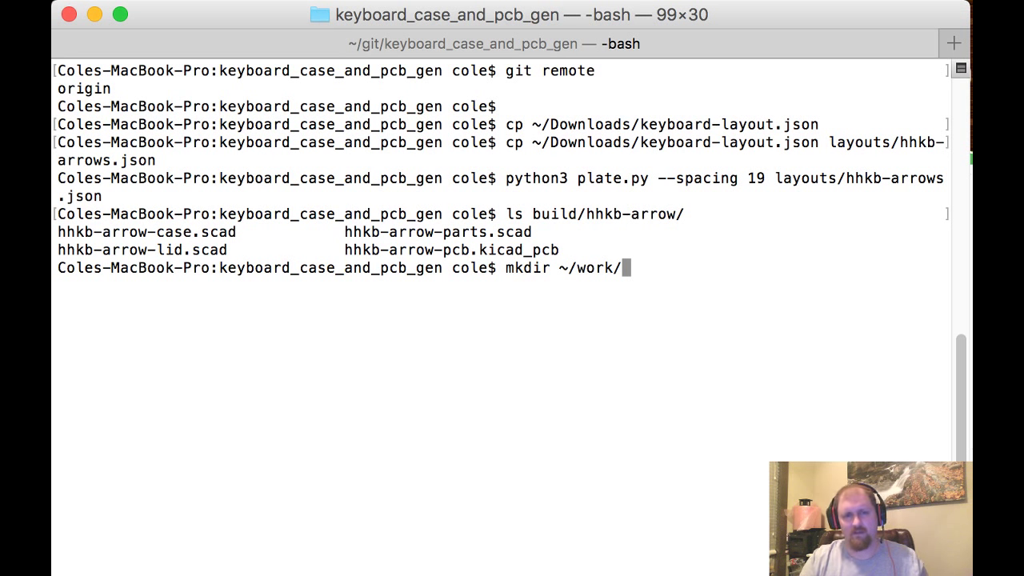
{"action": "type", "text": "woodk"}
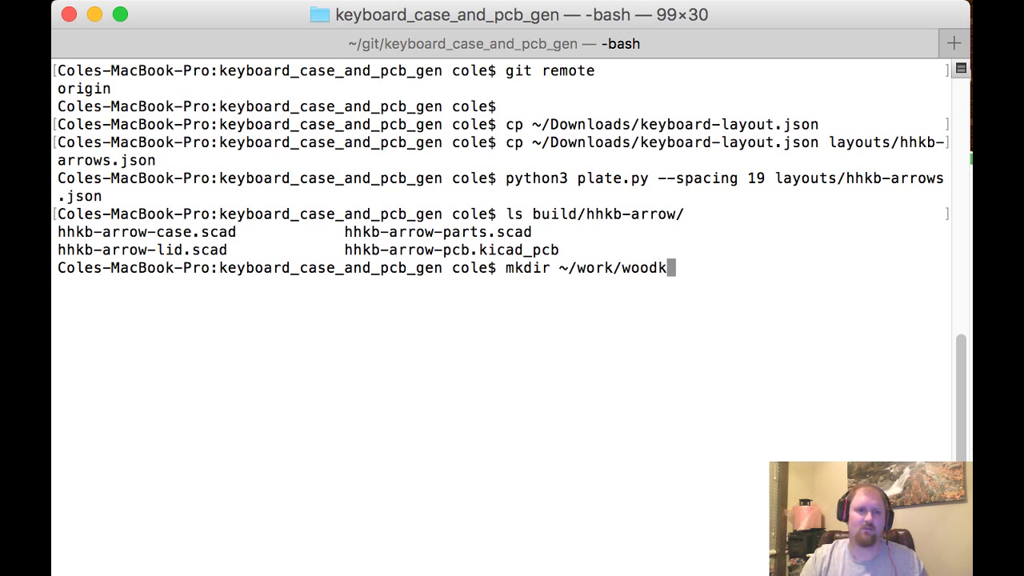
{"action": "type", "text": "eys/"}
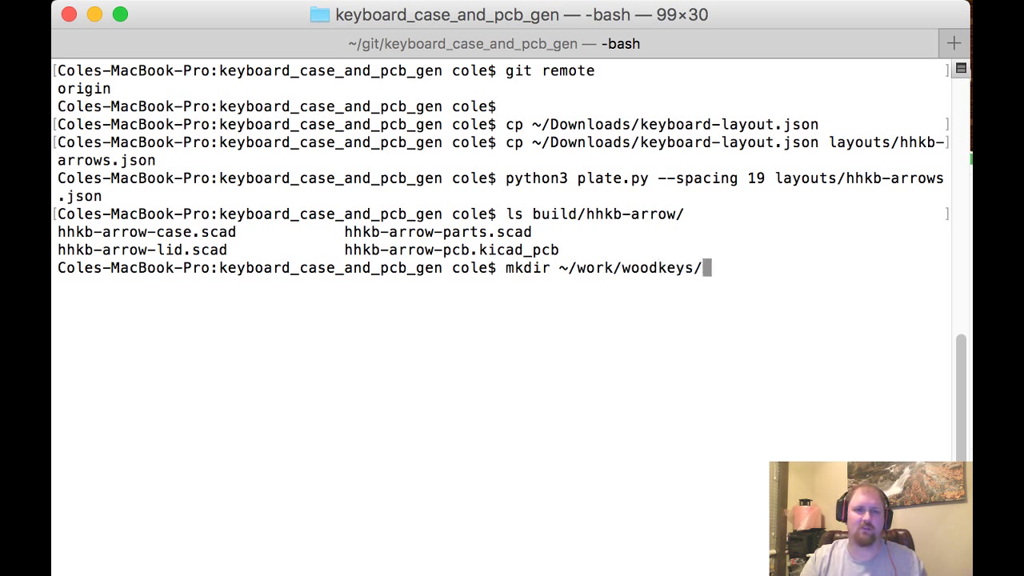
{"action": "type", "text": "HHT"}
{"action": "key", "text": "BackSpace"}
{"action": "type", "text": "KB"}
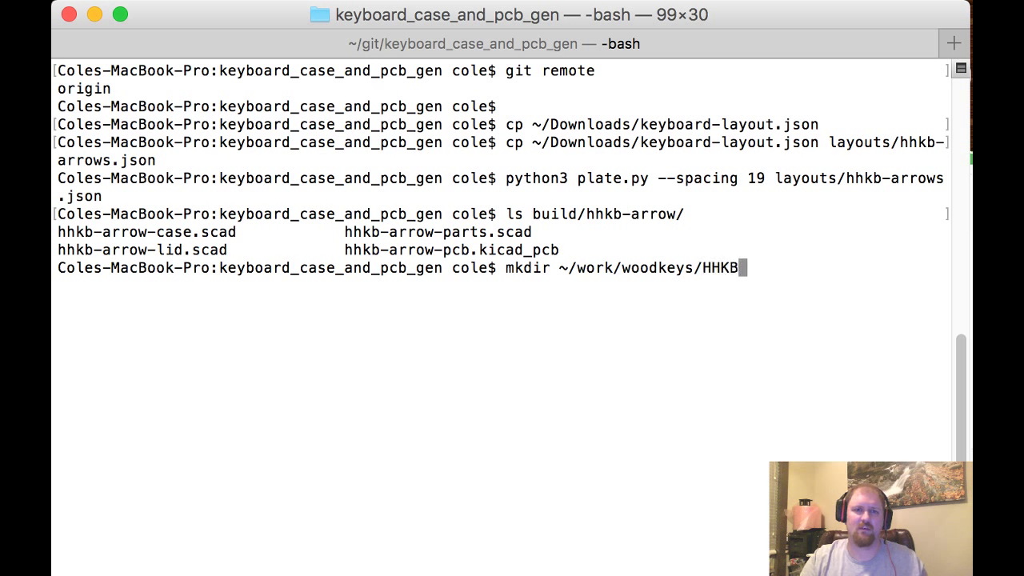
{"action": "type", "text": "-A"}
{"action": "key", "text": "BackSpace"}
{"action": "type", "text": "-Ar"}
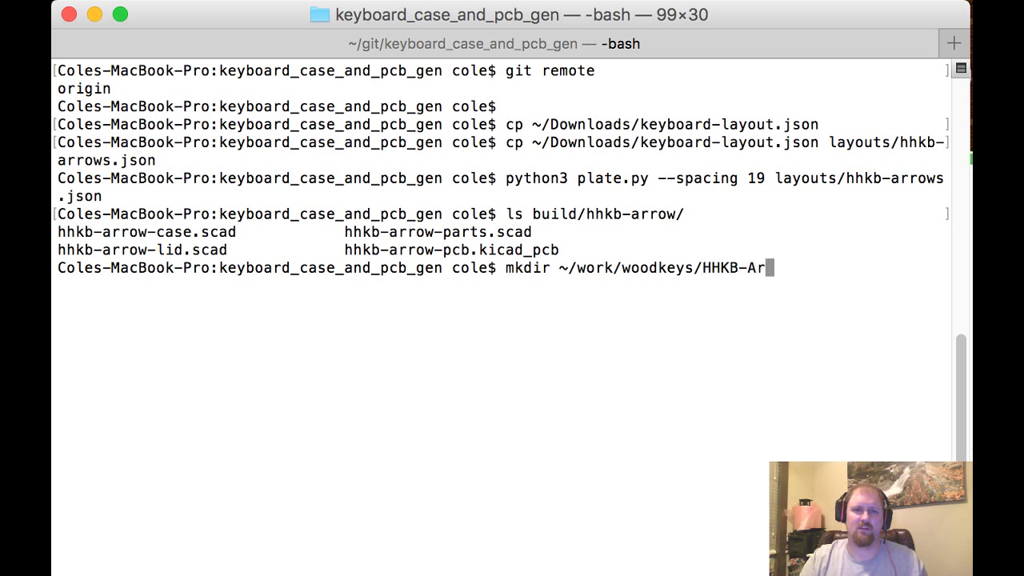
{"action": "type", "text": "rows"}
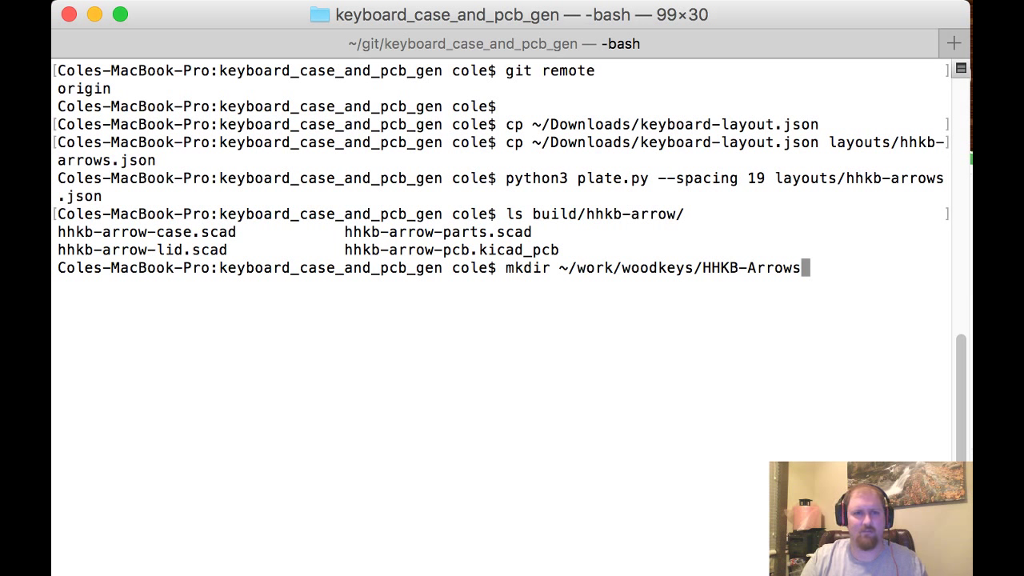
{"action": "key", "text": "Return"}
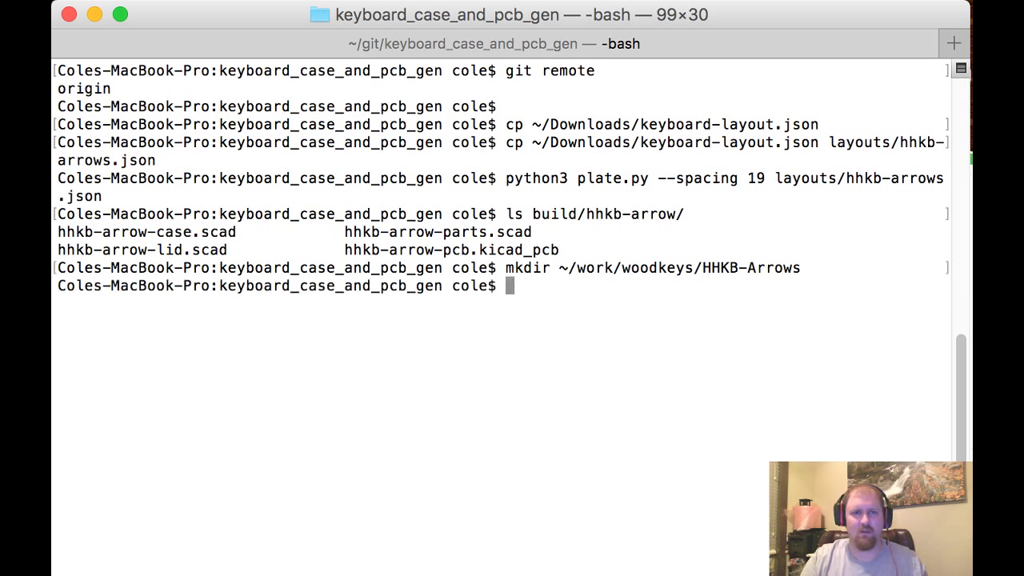
- Start a cp command for build/hhkb-arrow/hhkb-arrow-pcb.kicad_pcb
{"action": "type", "text": "cp build/hi"}
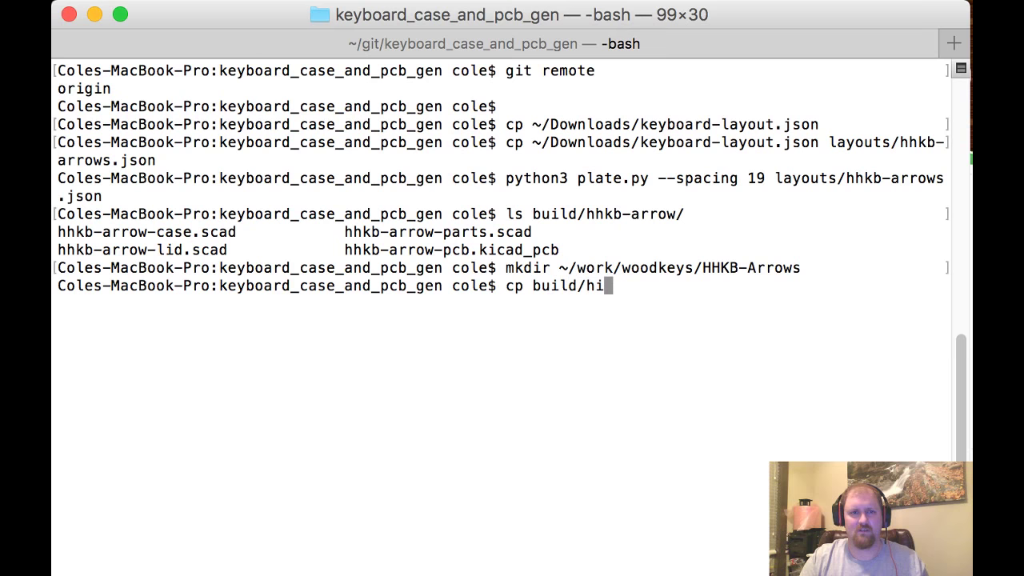
{"action": "key", "text": "BackSpace"}
{"action": "type", "text": "hh"}
{"action": "key", "text": "Tab"}
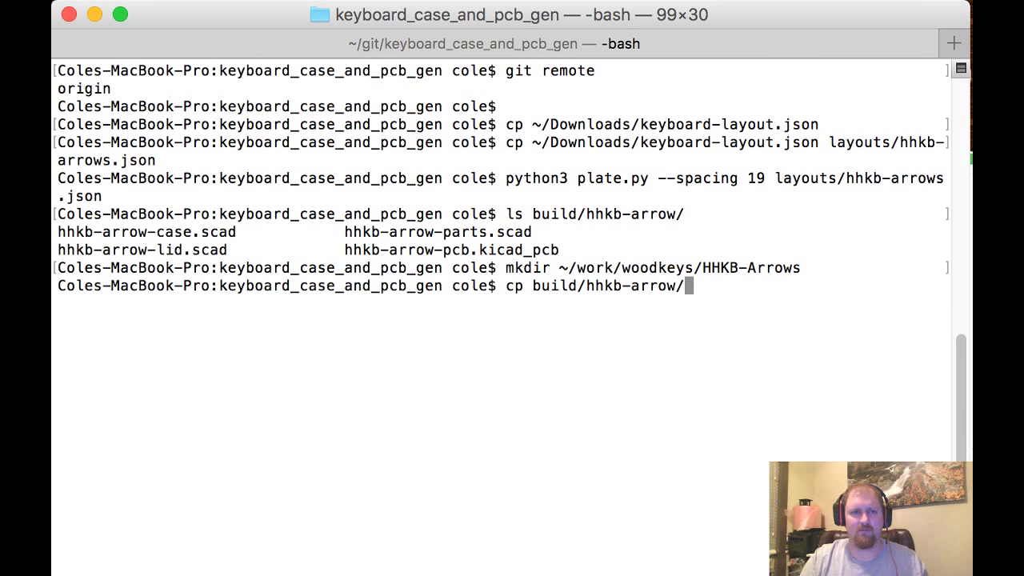
{"action": "key", "text": "Tab"}
{"action": "type", "text": "pc"}
{"action": "key", "text": "Tab"}
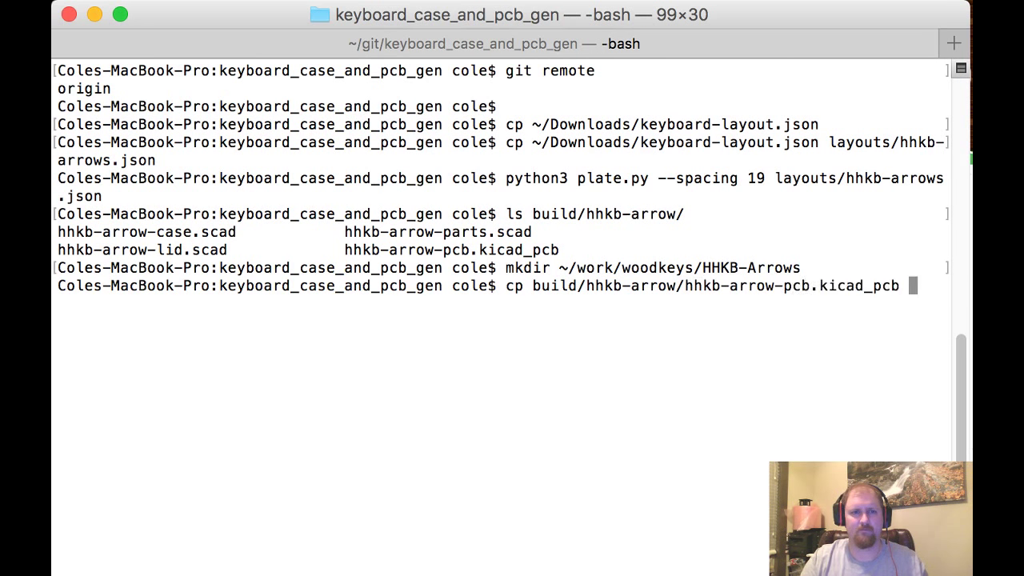
- Set the destination to ~/work/woodkeys/HHKB-Arrows/ and run the copy
{"action": "type", "text": "wo"}
{"action": "key", "text": "BackSpace"}
{"action": "key", "text": "BackSpace"}
{"action": "type", "text": "~/work/w"}
{"action": "key", "text": "Tab"}
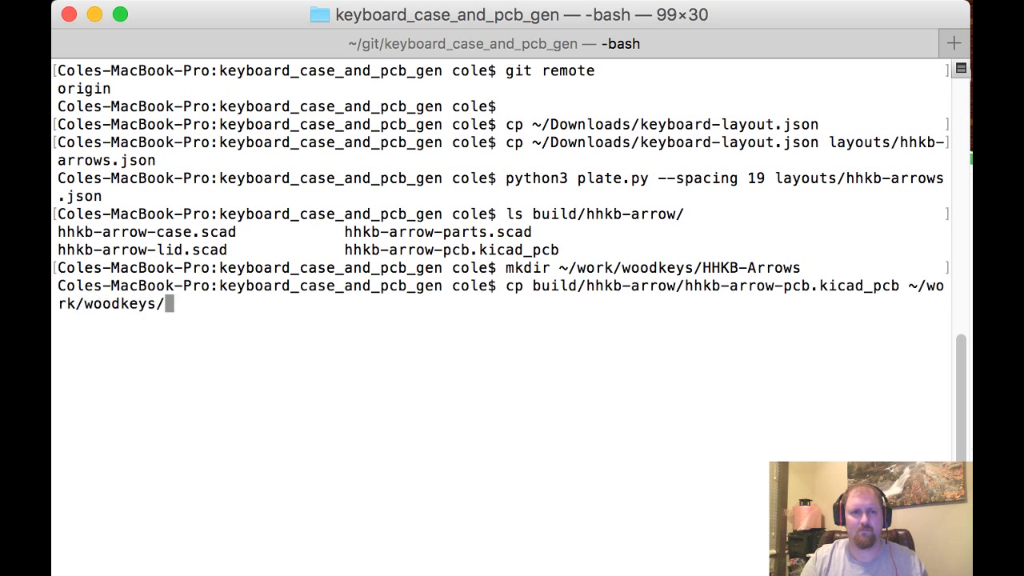
{"action": "type", "text": "H"}
{"action": "key", "text": "Tab"}
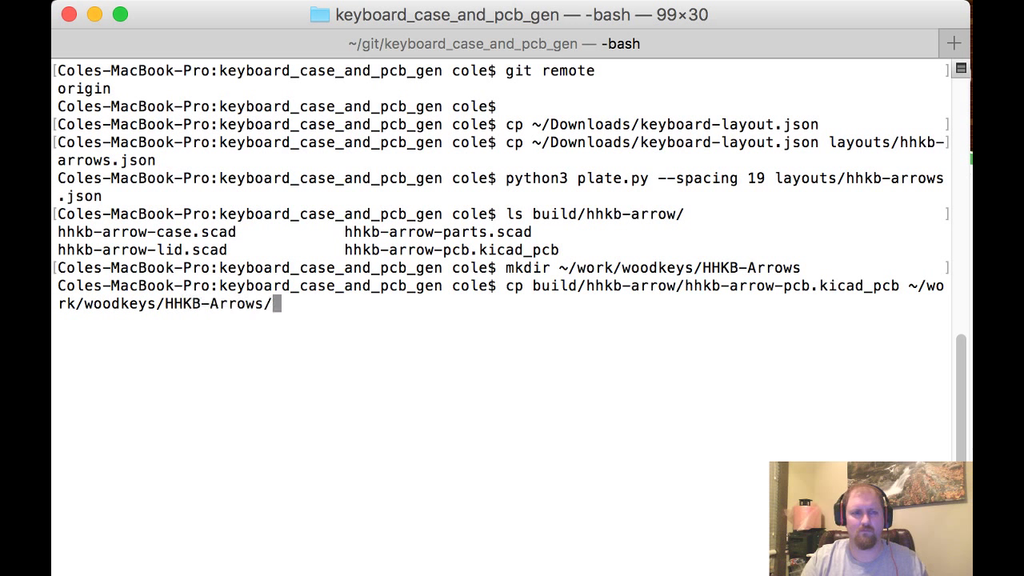
{"action": "key", "text": "Return"}
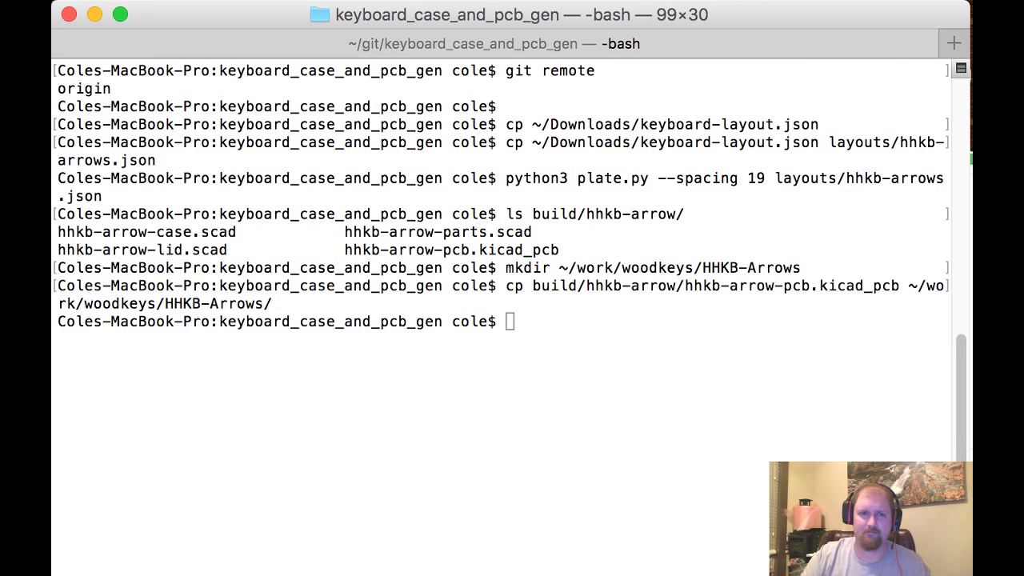
{"action": "key", "text": "super+Tab"}
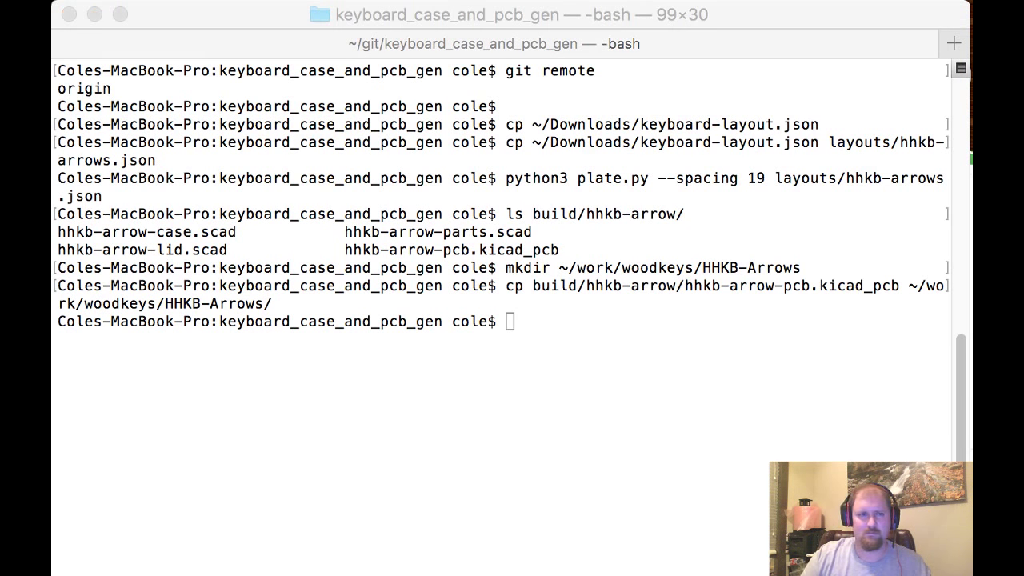
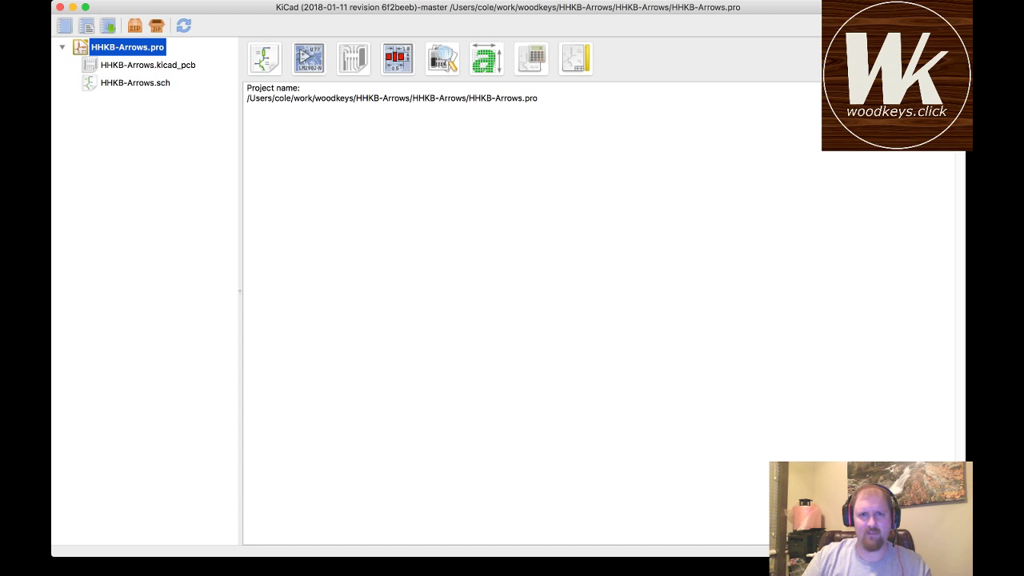
- Select HHKB-Arrows.kicad_pcb in the project tree and bring the Pcbnew board editor forward
{"action": "left_click", "coordinate": [147, 65]}
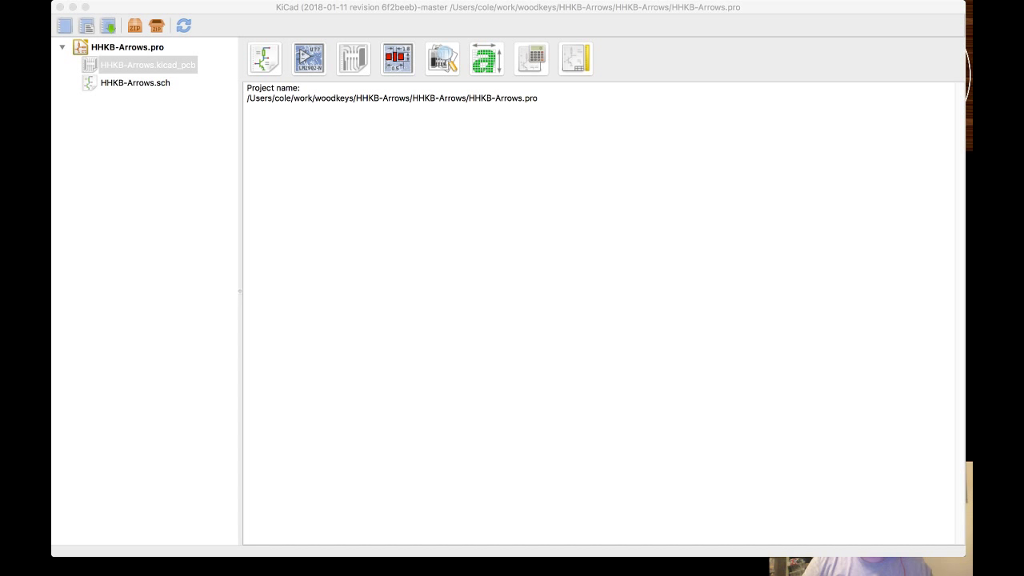
{"action": "key", "text": "super+Tab"}
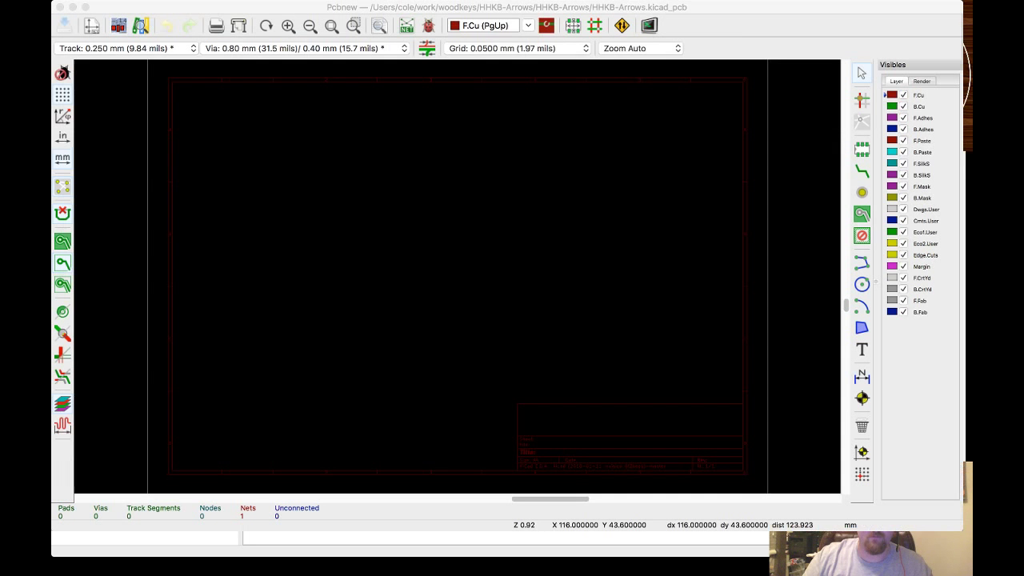
- Close the empty HHKB-Arrows board in Pcbnew to get back to the project manager
{"action": "key", "text": "super+Tab"}
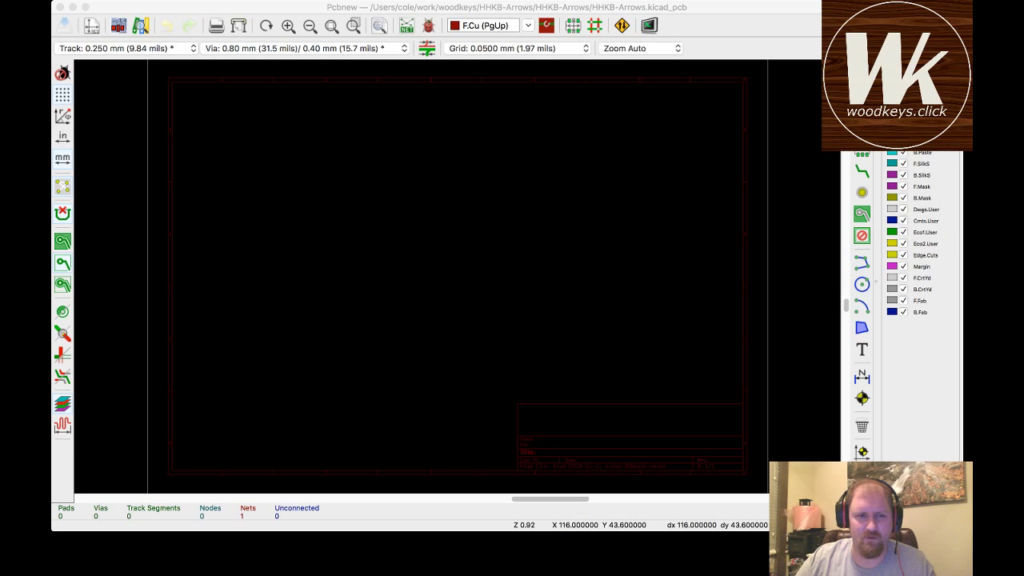
{"action": "key", "text": "super+w"}
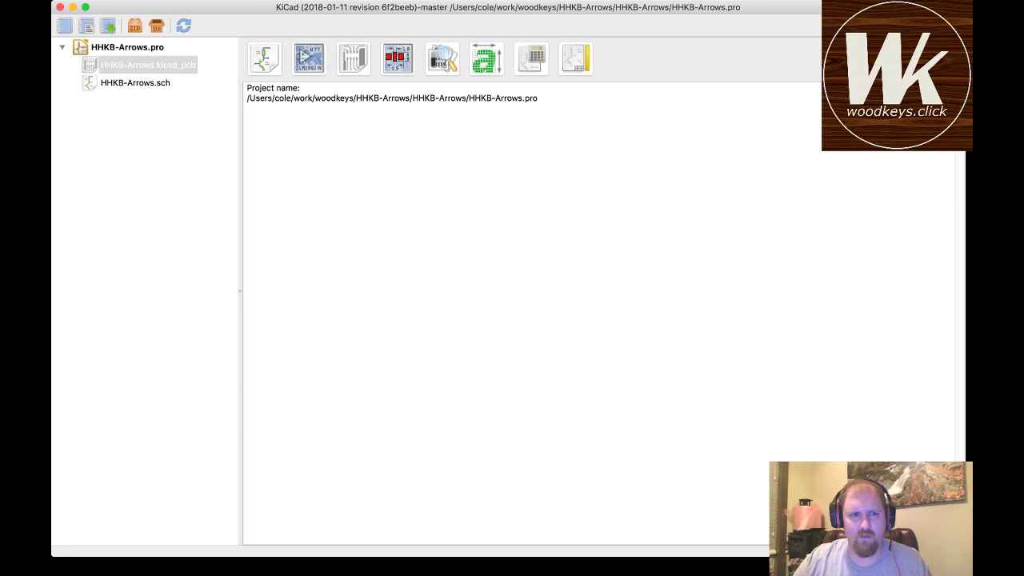
- Open HHKB-Arrows.sch from the project tree in Eeschema
{"action": "left_click", "coordinate": [135, 82]}
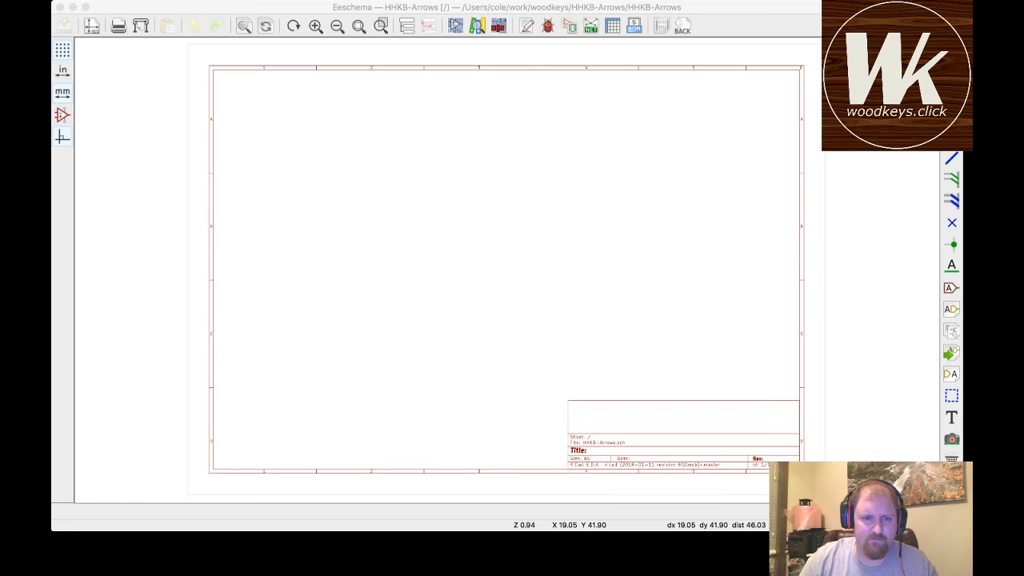
- Close the blank HHKB-Arrows schematic in Eeschema, leaving the empty Pcbnew board showing
{"action": "key", "text": "super+w"}
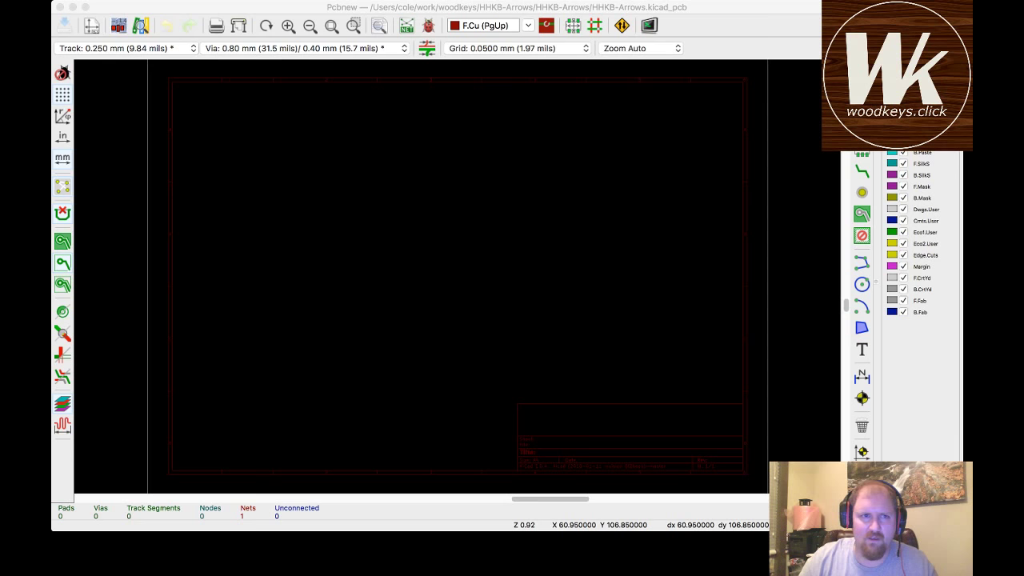
- Zoom in on the empty board sheet, fit it to view with Home, then close Pcbnew
{"action": "key", "text": "super+Tab"}
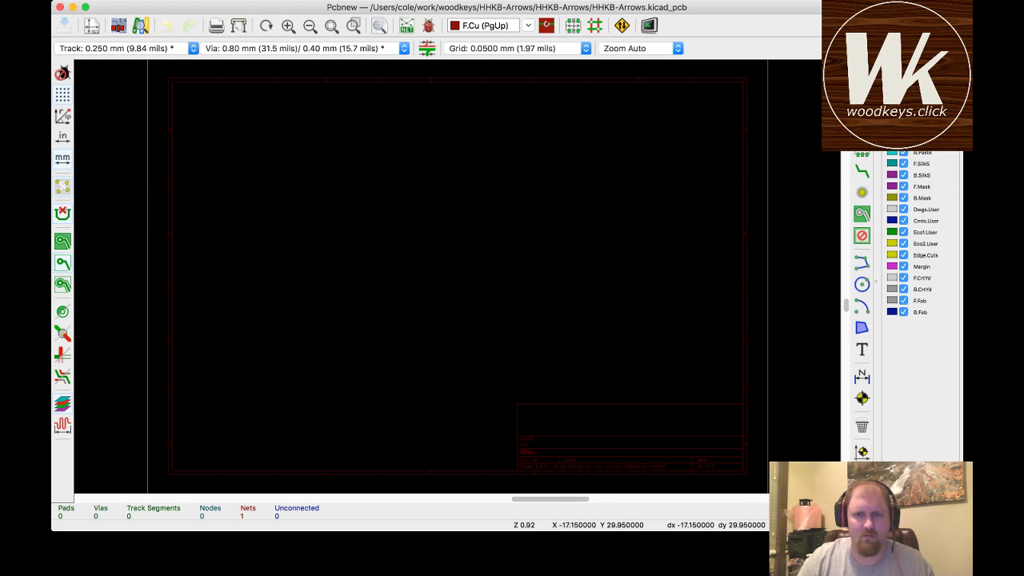
{"action": "scroll", "coordinate": [489, 209], "scroll_direction": "up", "scroll_amount": 2}
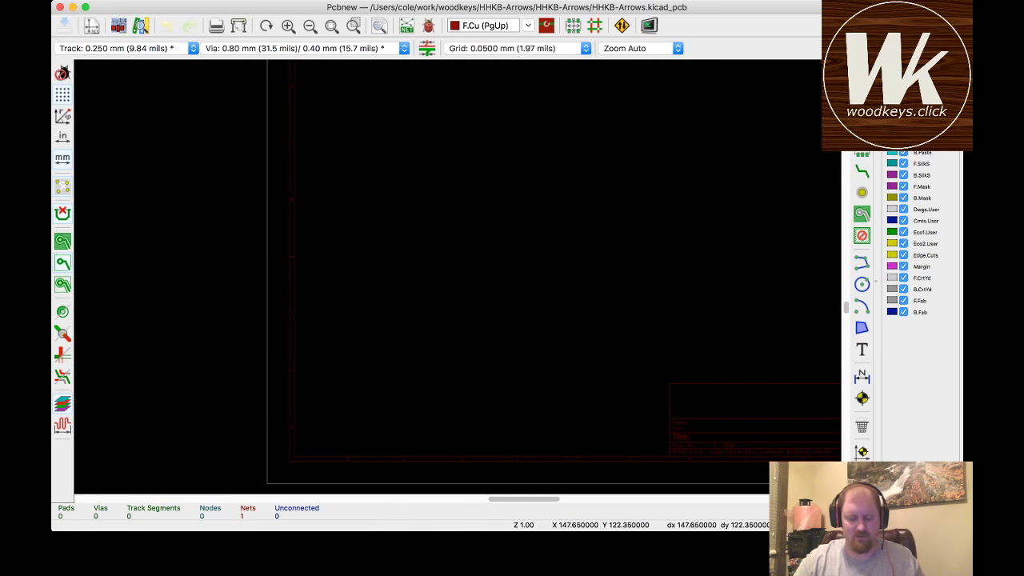
{"action": "key", "text": "super+Tab"}
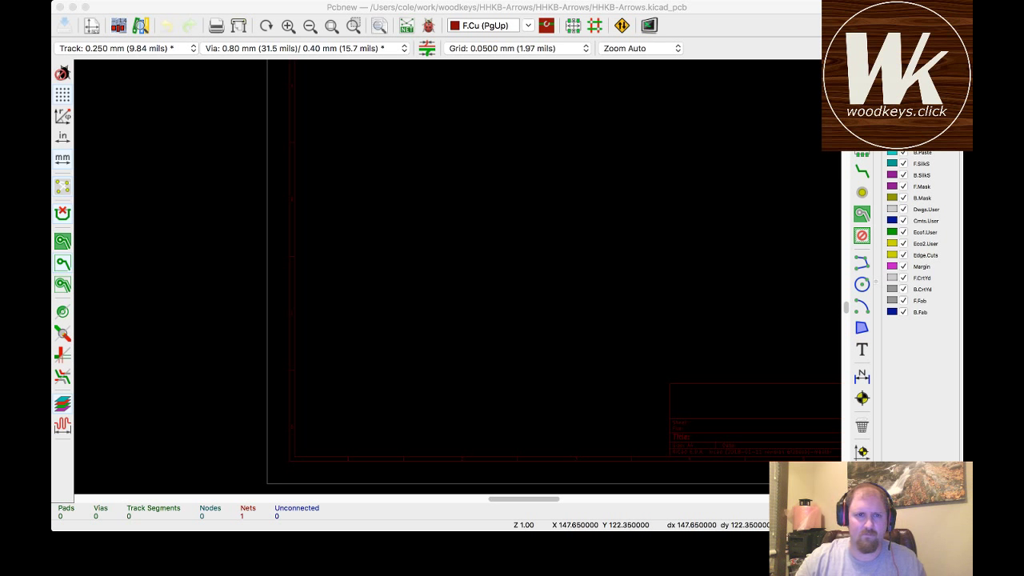
{"action": "key", "text": "super+Tab"}
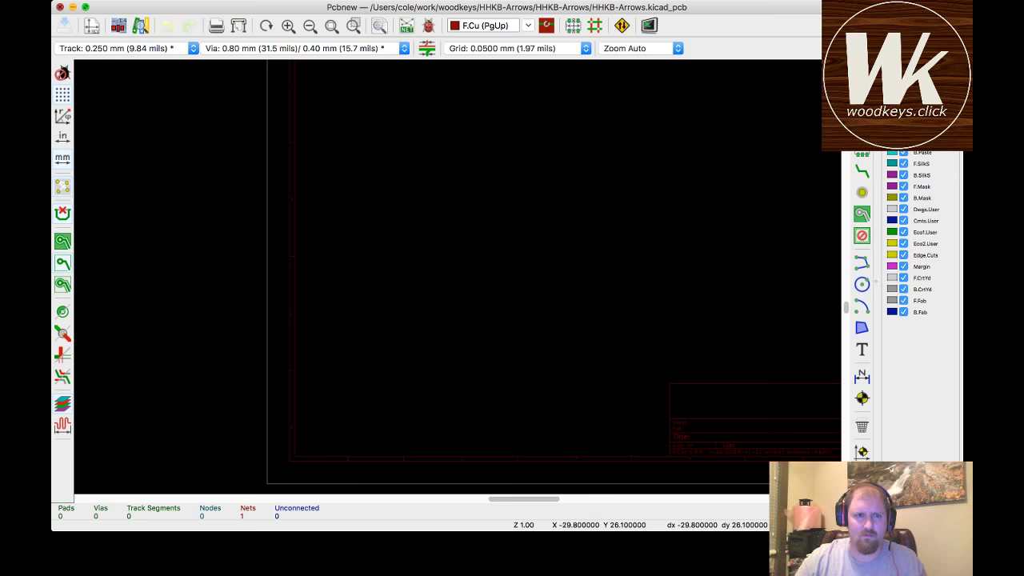
{"action": "key", "text": "Home"}
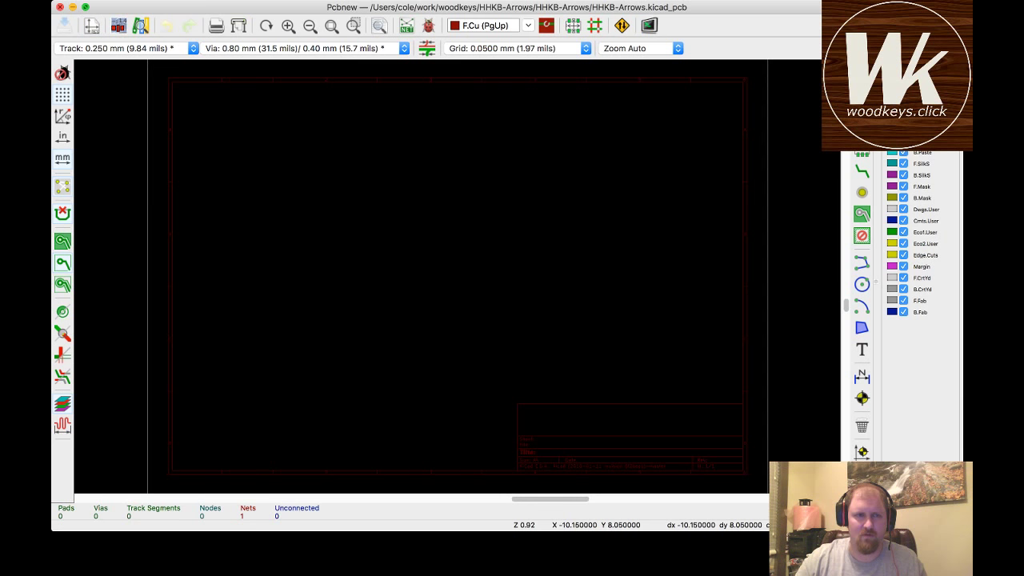
{"action": "left_click", "coordinate": [59, 7]}
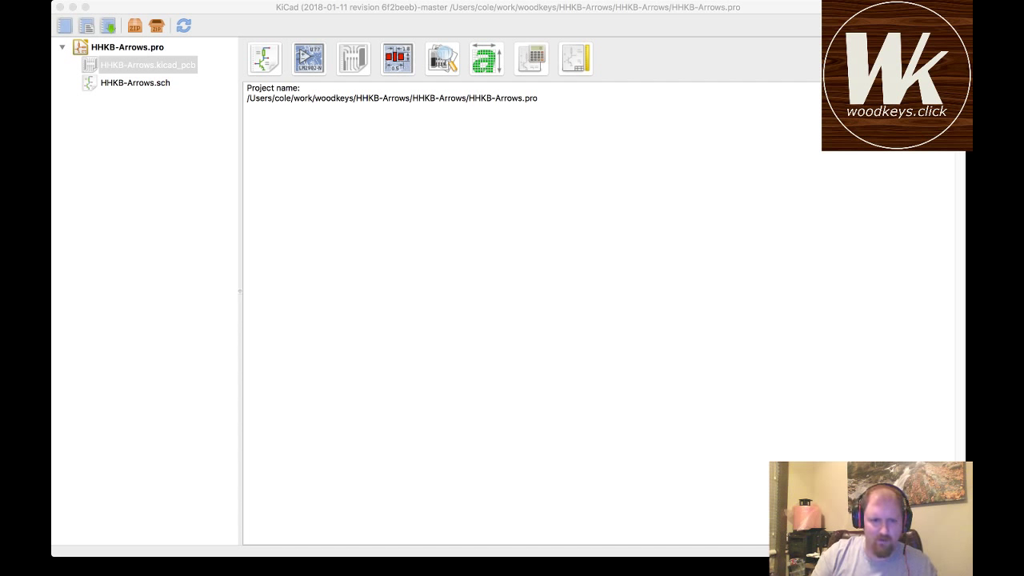
- Open build/hhkb-arrow/hhkb-arrow-pcb.kicad_pcb in vi from Terminal
{"action": "key", "text": "super+Tab"}
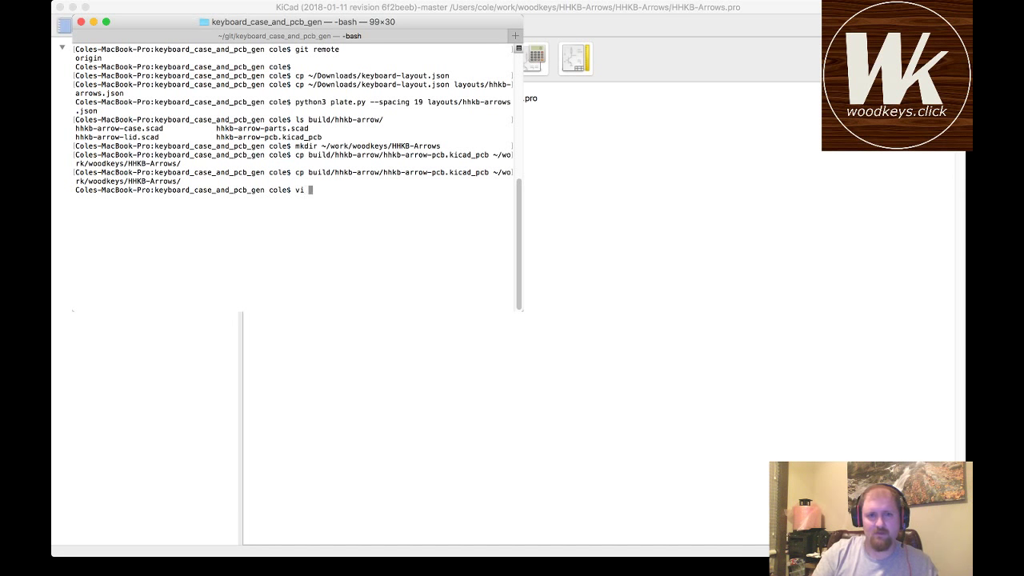
{"action": "type", "text": "build/kh"}
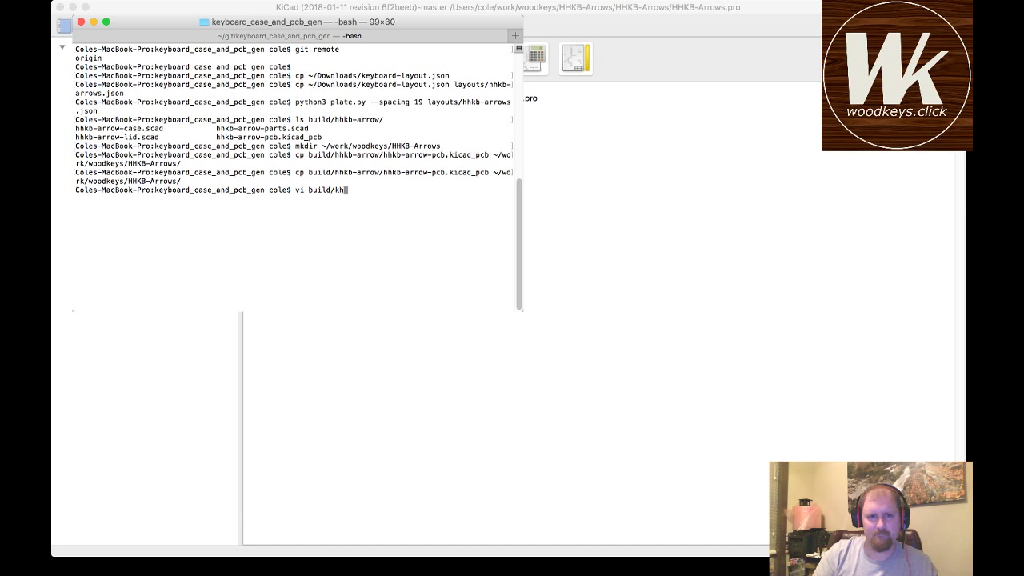
{"action": "key", "text": "BackSpace"}
{"action": "key", "text": "BackSpace"}
{"action": "type", "text": "h"}
{"action": "key", "text": "Tab"}
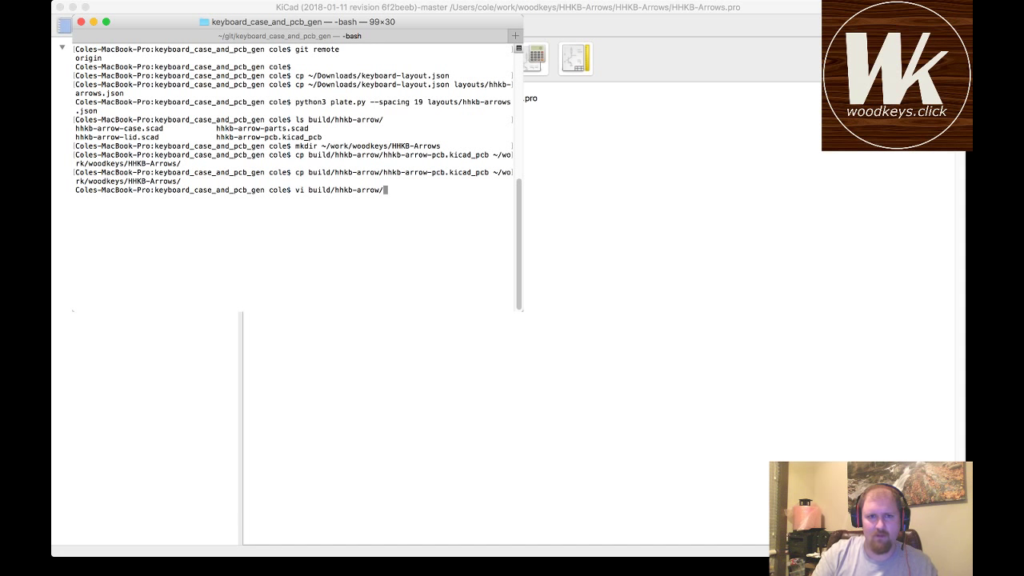
{"action": "type", "text": "h"}
{"action": "key", "text": "Tab"}
{"action": "type", "text": "pc"}
{"action": "key", "text": "Tab"}
{"action": "key", "text": "Return"}
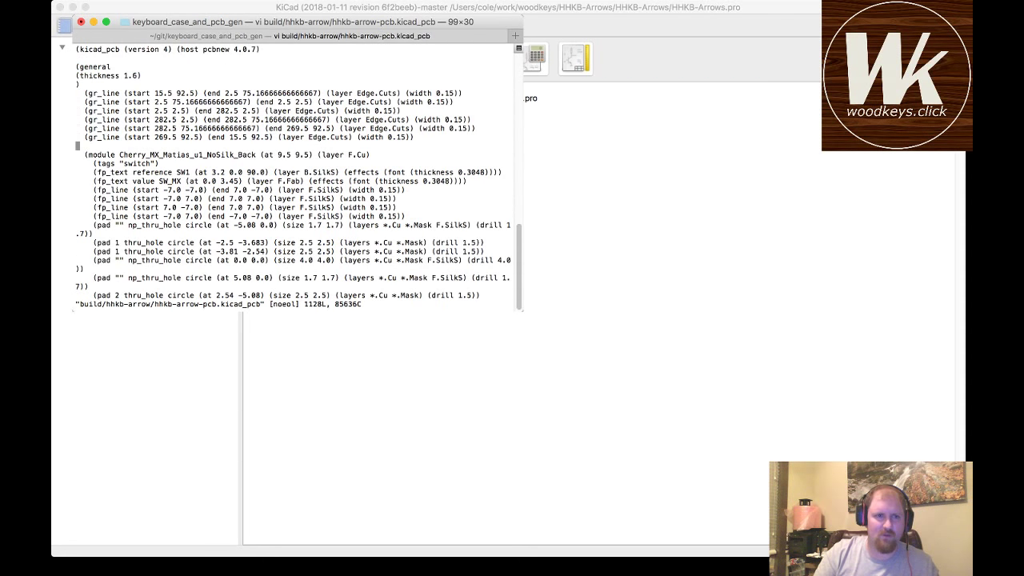
- Scroll through the SW1–SW3 switch modules, then quit vi with :q
{"action": "key", "text": "j"}
{"action": "key", "text": "j"}
{"action": "key", "text": "j"}
{"action": "key", "text": "j"}
{"action": "key", "text": "j"}
{"action": "key", "text": "j"}
{"action": "key", "text": "j"}
{"action": "key", "text": "j"}
{"action": "key", "text": "j"}
{"action": "key", "text": "j"}
{"action": "key", "text": "j"}
{"action": "key", "text": "j"}
{"action": "key", "text": "j"}
{"action": "key", "text": "j"}
{"action": "key", "text": "j"}
{"action": "key", "text": "j"}
{"action": "key", "text": "j"}
{"action": "key", "text": "j"}
{"action": "key", "text": "j"}
{"action": "key", "text": "j"}
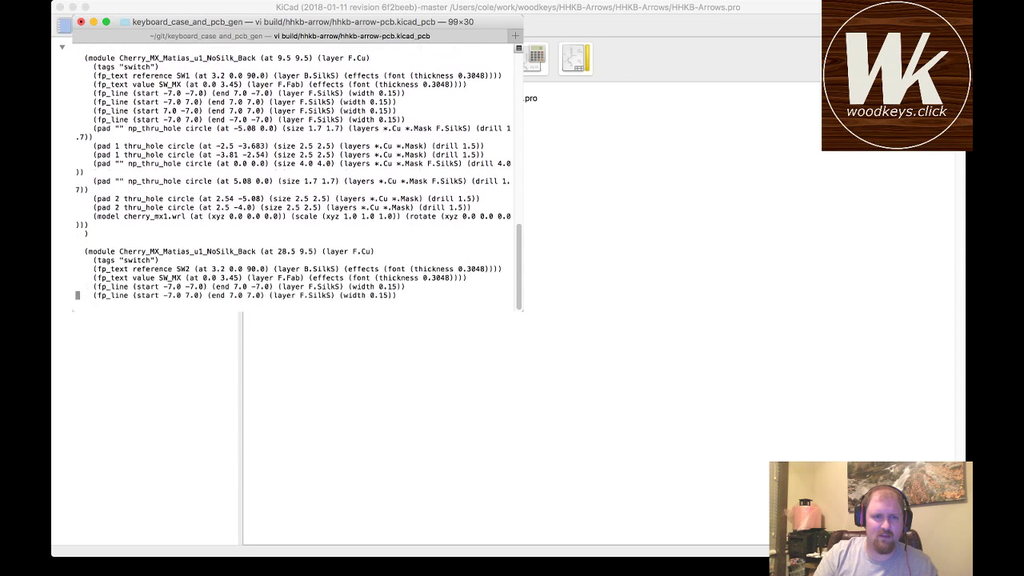
{"action": "key", "text": "j"}
{"action": "key", "text": "j"}
{"action": "key", "text": "j"}
{"action": "key", "text": "j"}
{"action": "key", "text": "j"}
{"action": "key", "text": "j"}
{"action": "key", "text": "j"}
{"action": "key", "text": "j"}
{"action": "key", "text": "j"}
{"action": "key", "text": "j"}
{"action": "key", "text": "j"}
{"action": "key", "text": "j"}
{"action": "key", "text": "j"}
{"action": "key", "text": "j"}
{"action": "key", "text": "j"}
{"action": "key", "text": "j"}
{"action": "key", "text": "j"}
{"action": "key", "text": "j"}
{"action": "key", "text": "j"}
{"action": "key", "text": "j"}
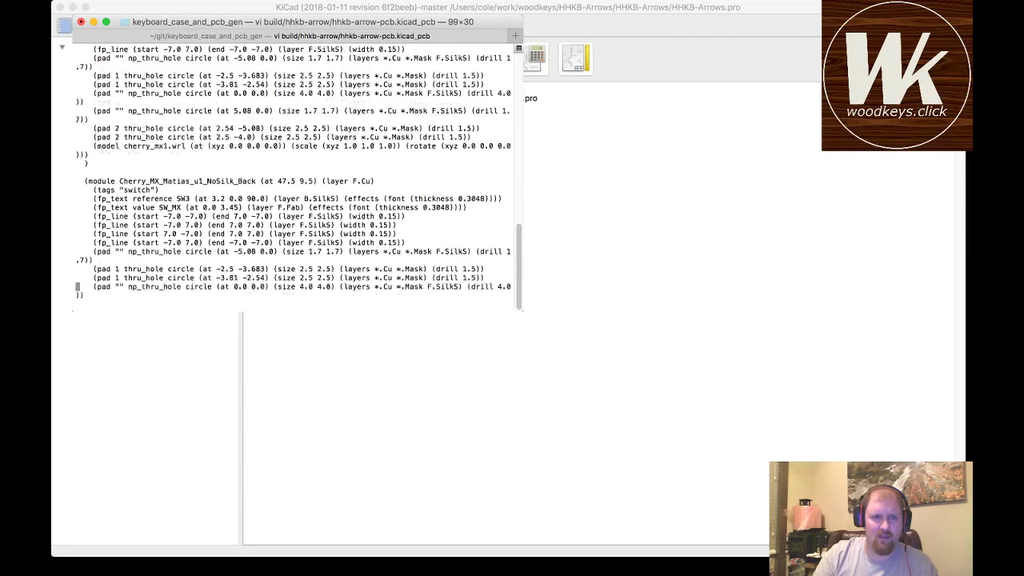
{"action": "key", "text": "j"}
{"action": "key", "text": "j"}
{"action": "key", "text": "j"}
{"action": "key", "text": "j"}
{"action": "key", "text": "j"}
{"action": "key", "text": "j"}
{"action": "type", "text": ":q"}
{"action": "key", "text": "Return"}
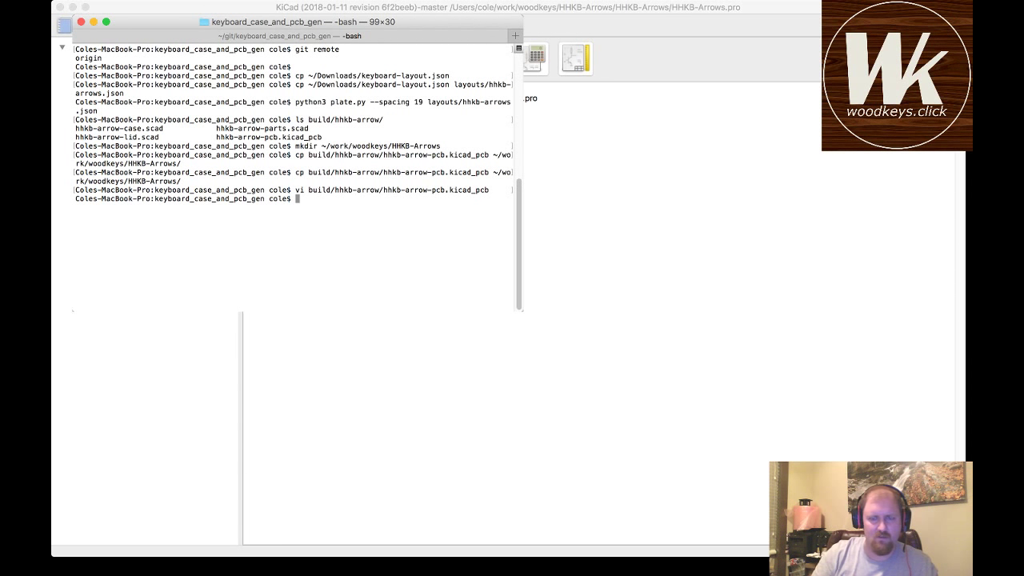
- Switch from Terminal back to the KiCad project manager for HHKB-Arrows.pro
{"action": "key", "text": "super+Tab"}
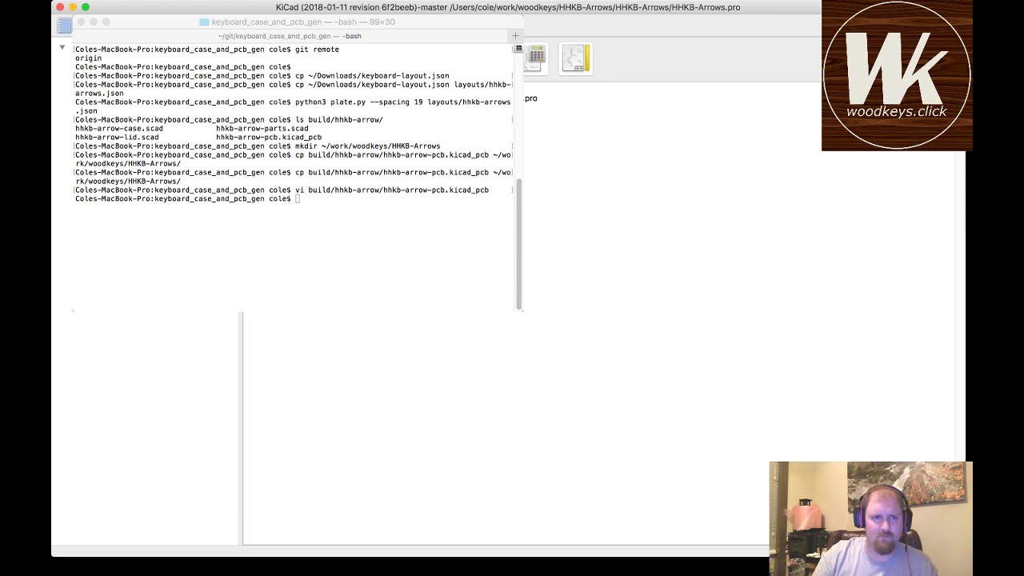
{"action": "key", "text": "super+Tab"}
{"action": "key", "text": "super+Tab"}
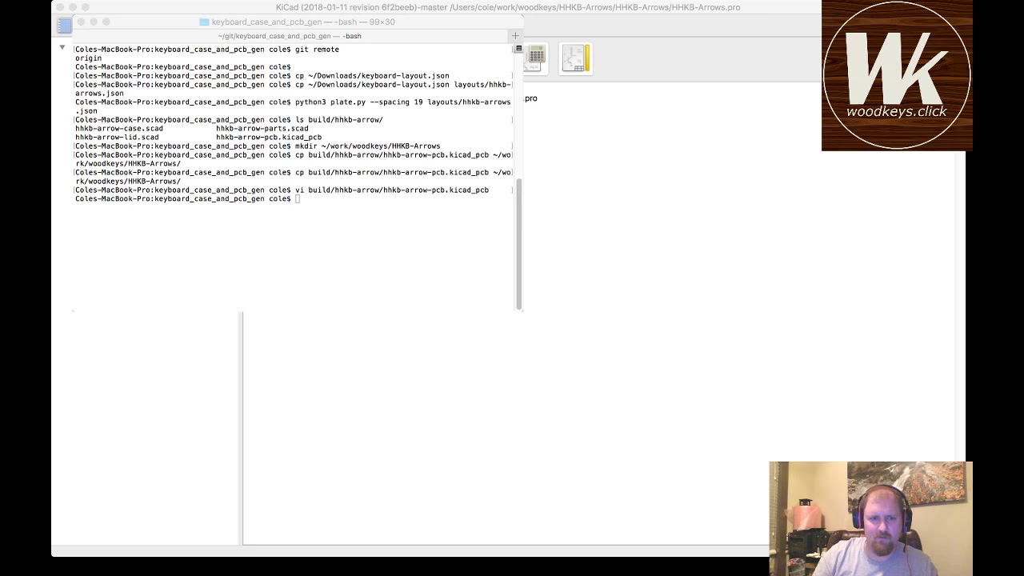
{"action": "key", "text": "super+Tab"}
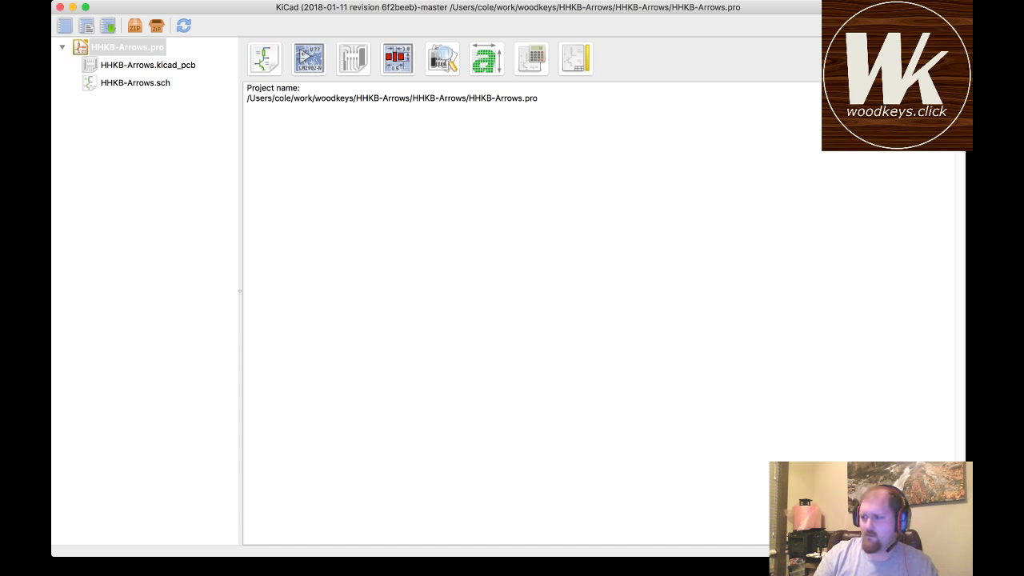
- Click through the HHKB-Arrows .kicad_pcb, .sch and .pro entries, ending on the board file, then return to Terminal
{"action": "key", "text": "super+Tab"}
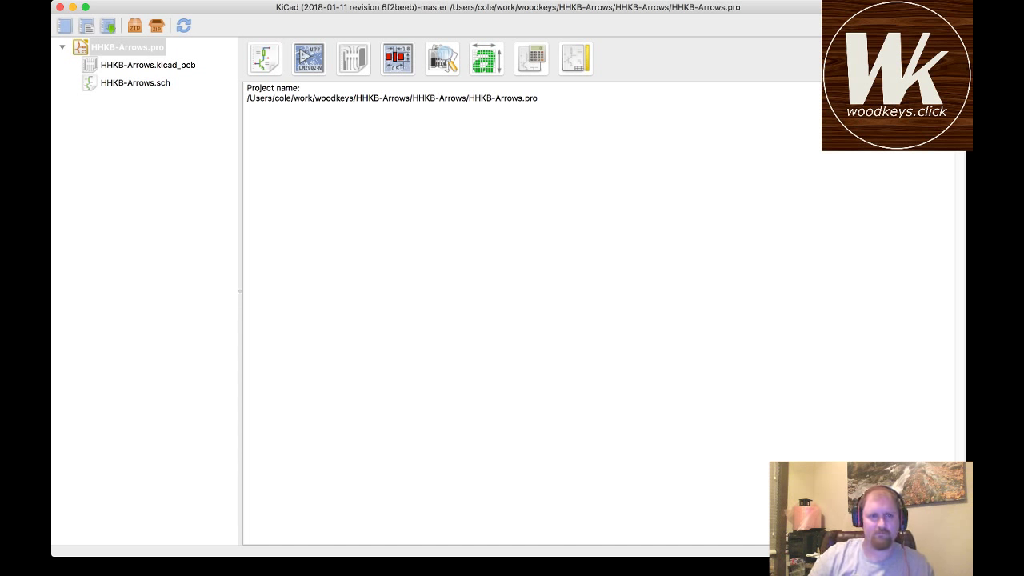
{"action": "left_click", "coordinate": [148, 65]}
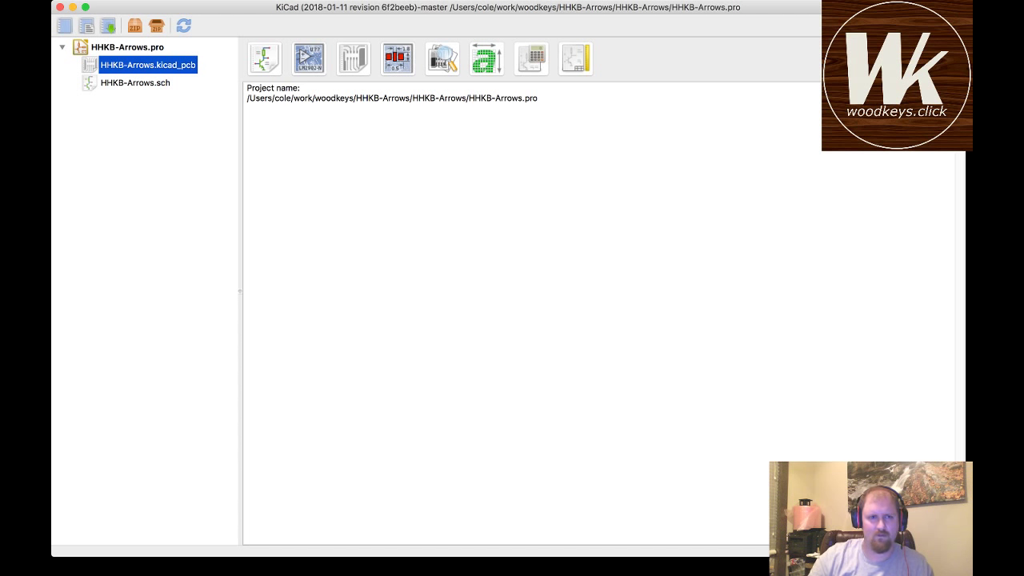
{"action": "left_click", "coordinate": [135, 82]}
{"action": "left_click", "coordinate": [128, 47]}
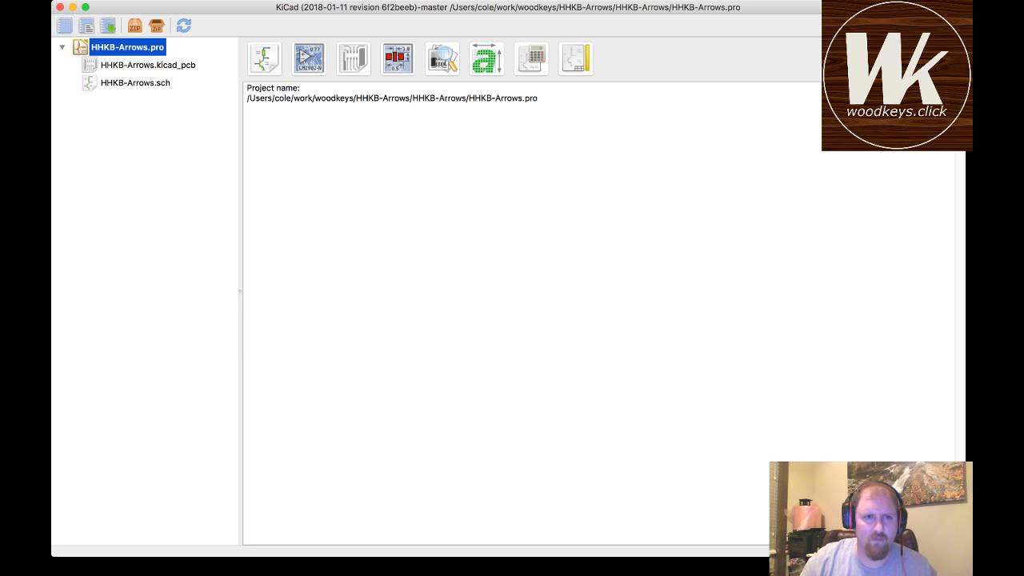
{"action": "left_click", "coordinate": [148, 65]}
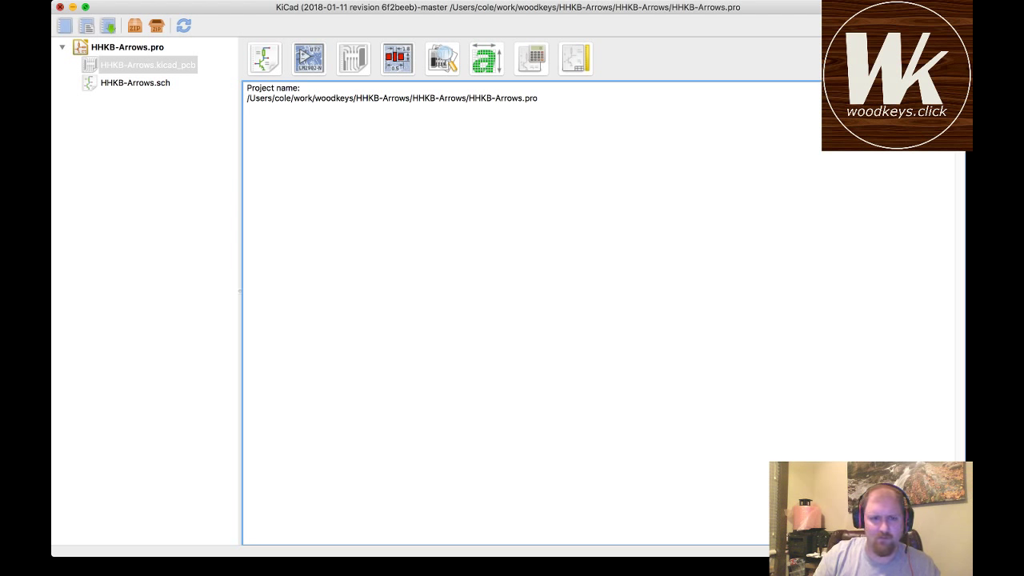
{"action": "key", "text": "super+Tab"}
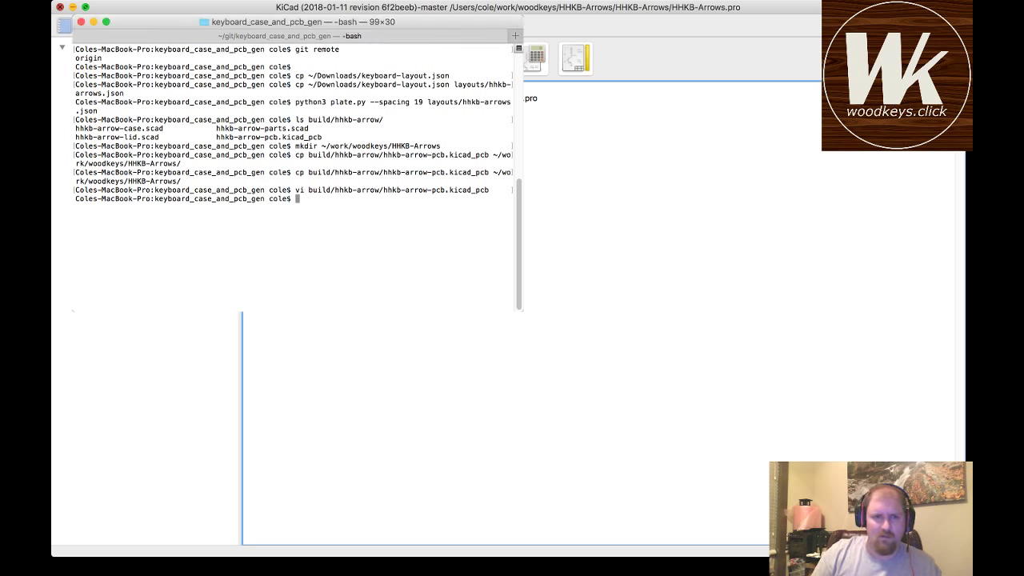
- In ~/work/woodkeys/HHKB-Arrows, move HHKB-Arrows/HHKB-Arrows.pro up into the current folder
{"action": "type", "text": "cd "}
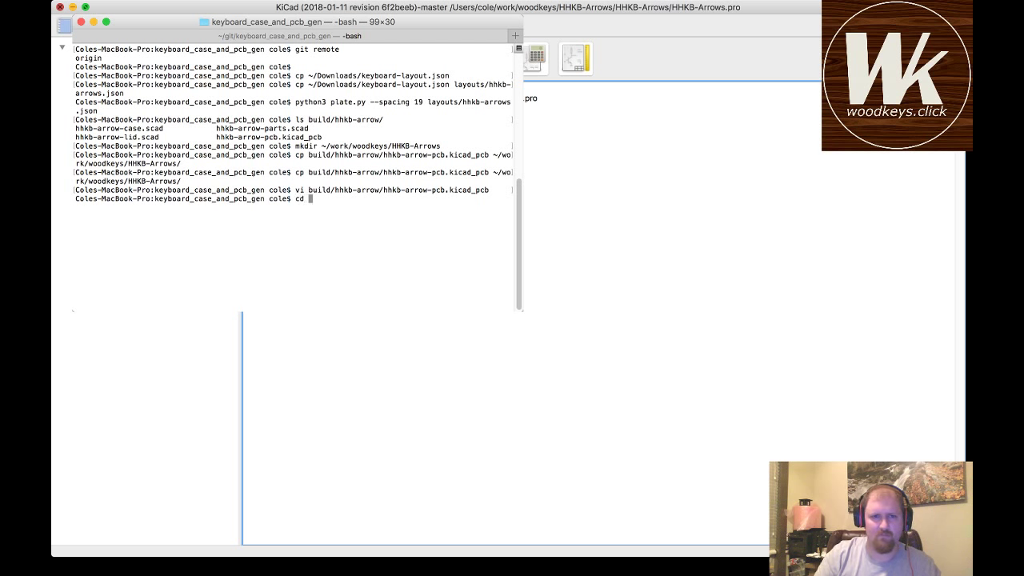
{"action": "type", "text": "~/work/woodkeys/HH"}
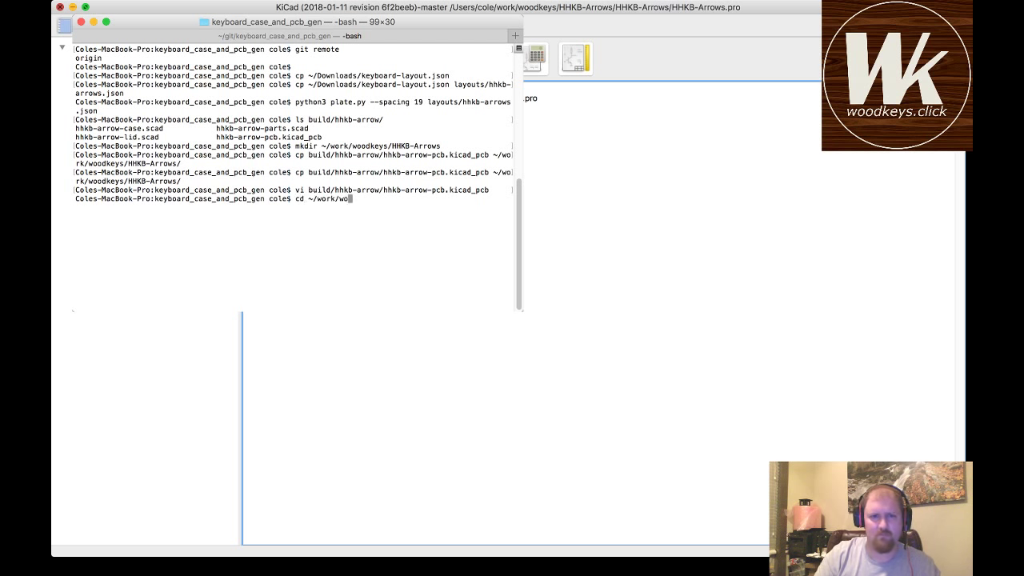
{"action": "key", "text": "Tab"}
{"action": "key", "text": "Return"}
{"action": "type", "text": "ls"}
{"action": "key", "text": "Return"}
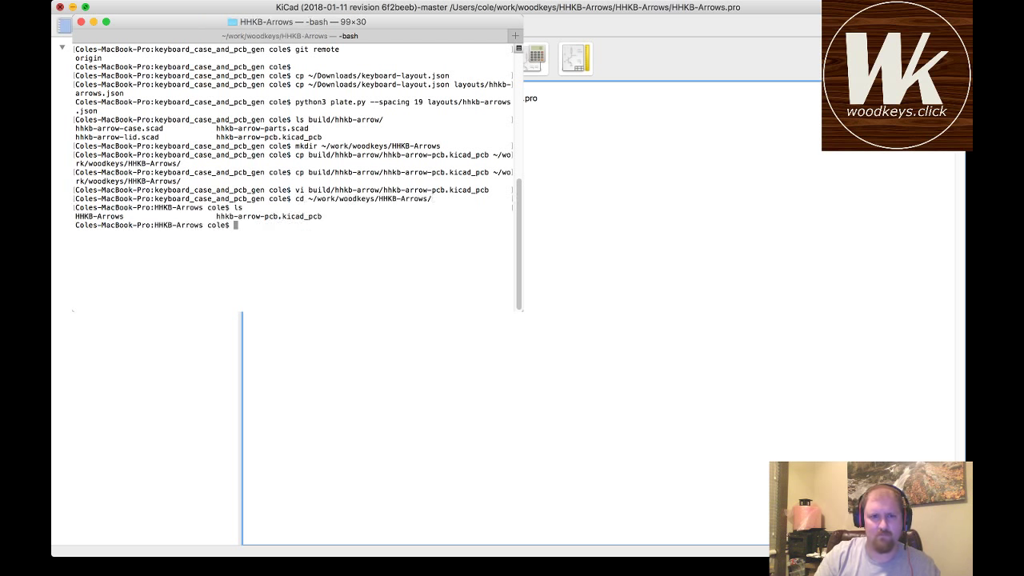
{"action": "type", "text": "mv HH"}
{"action": "key", "text": "Tab"}
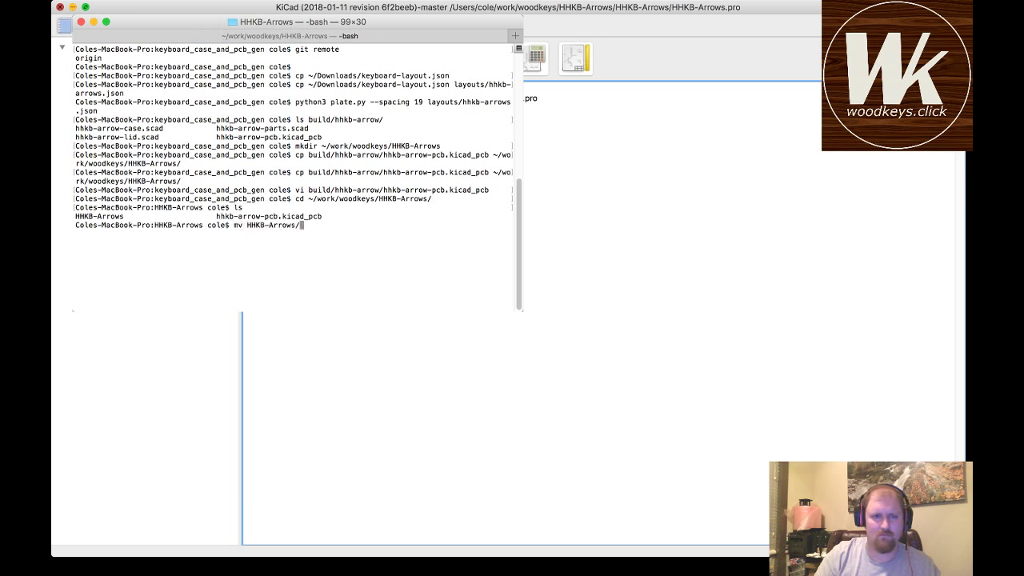
{"action": "key", "text": "Tab"}
{"action": "type", "text": "."}
{"action": "key", "text": "Return"}
- Delete the nested HHKB-Arrows folder and list the remaining files with ls
{"action": "type", "text": "rm -4"}
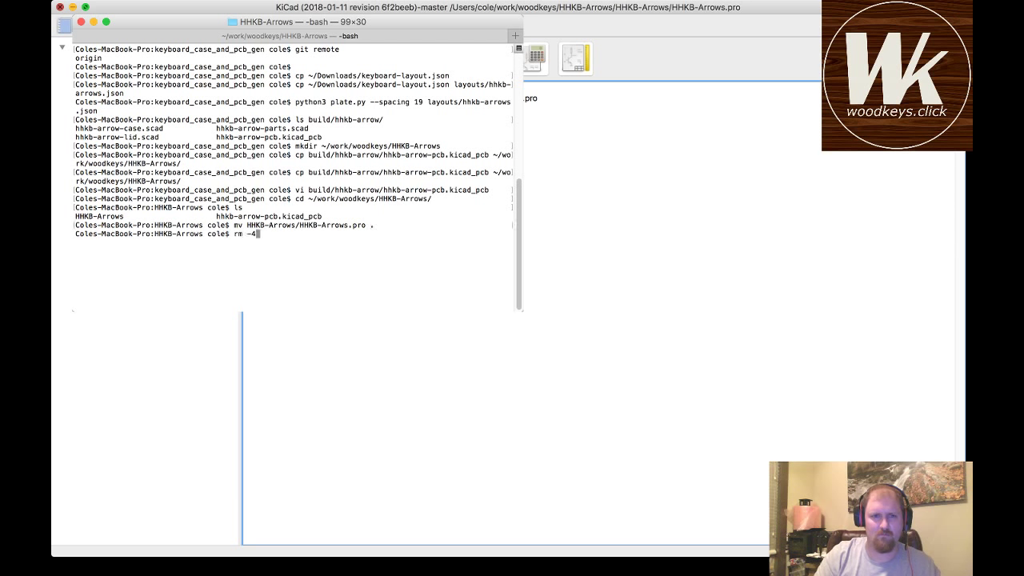
{"action": "key", "text": "BackSpace"}
{"action": "type", "text": "rf HHKB-Arrows"}
{"action": "key", "text": "Return"}
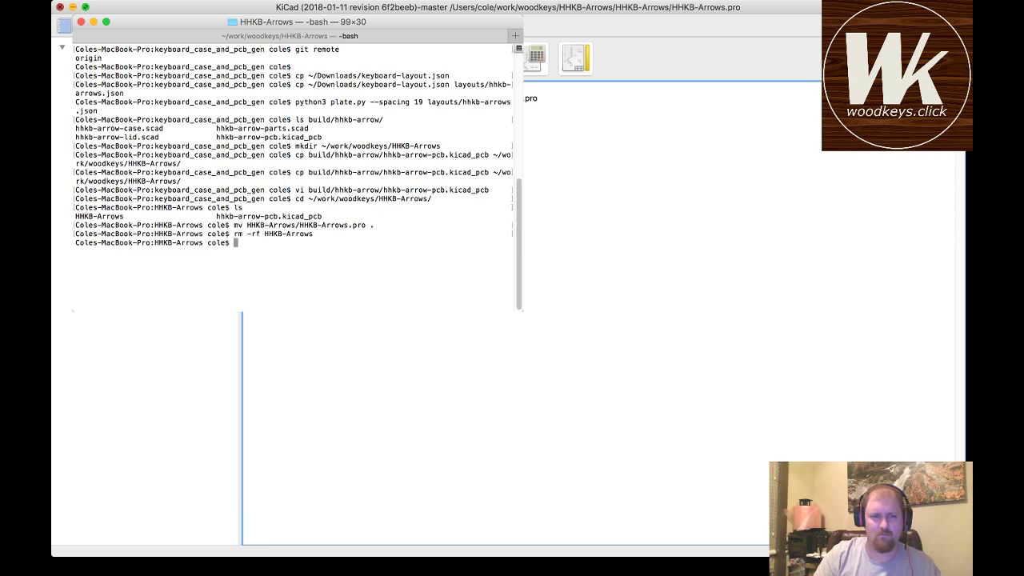
{"action": "type", "text": "ls"}
{"action": "key", "text": "Return"}
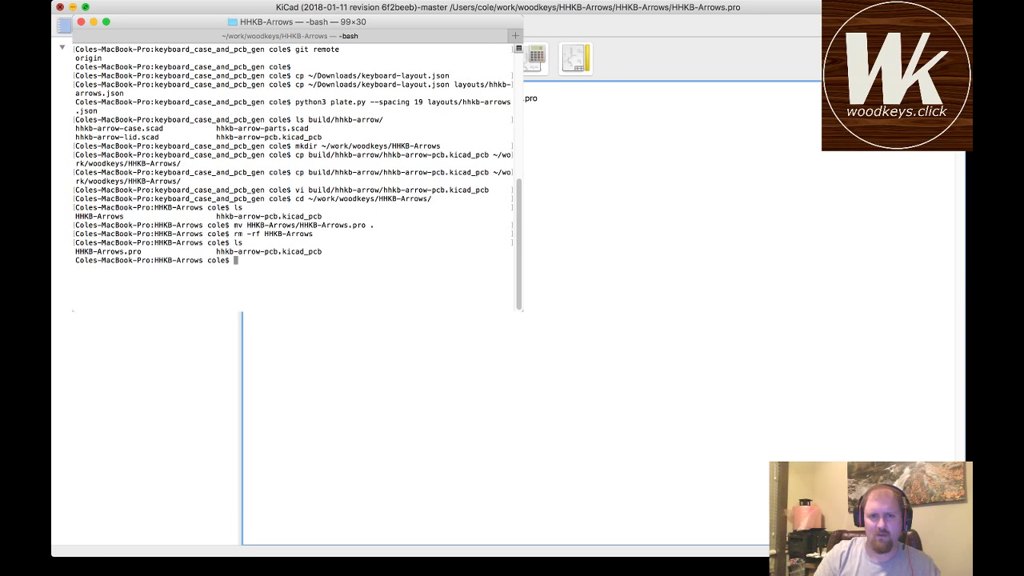
{"action": "key", "text": "super+Tab"}
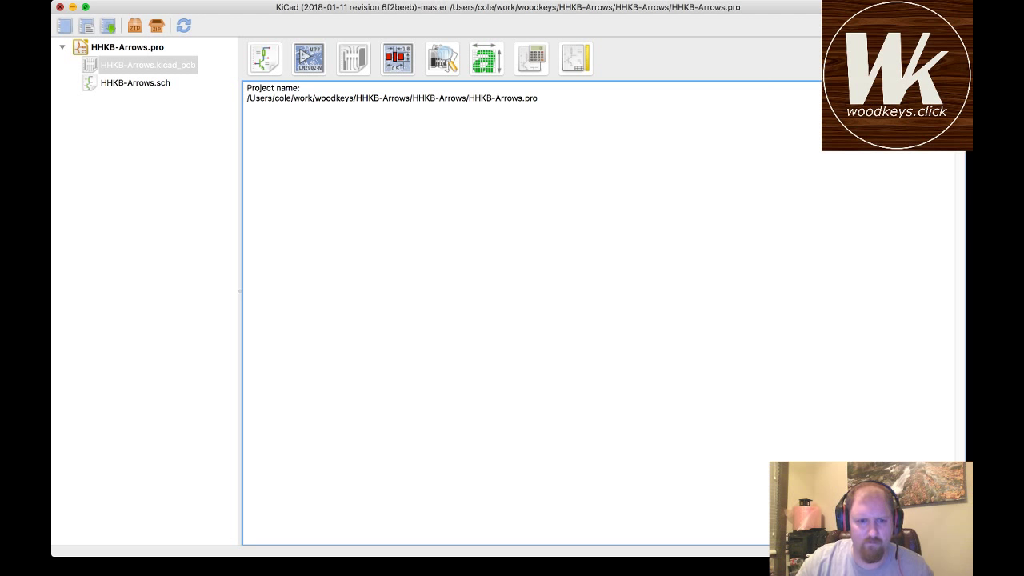
- Reopen the HHKB-Arrows.pro project and open hhkb-arrow-pcb.kicad_pcb in Pcbnew
{"action": "key", "text": "super+n"}
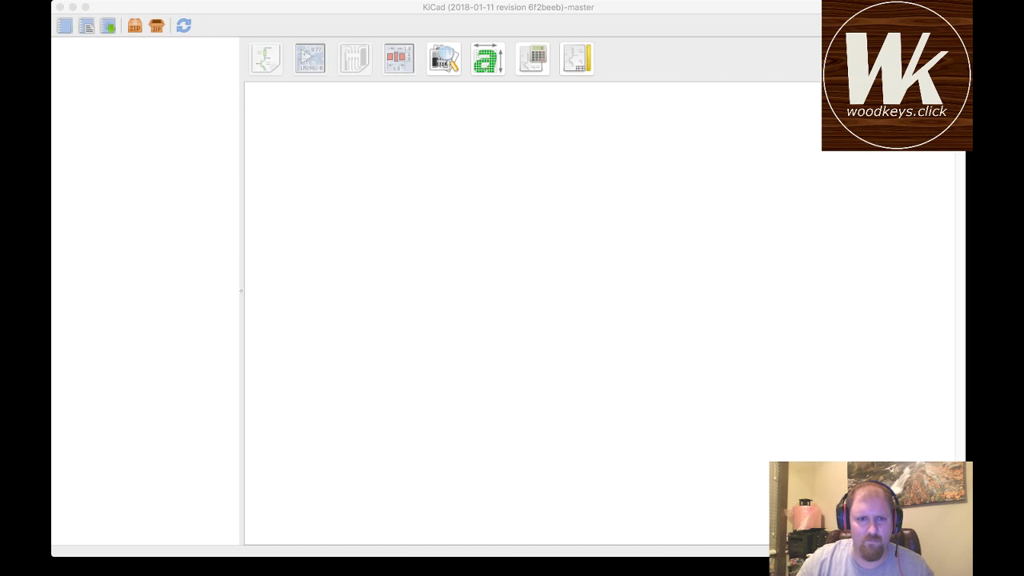
{"action": "key", "text": "Escape"}
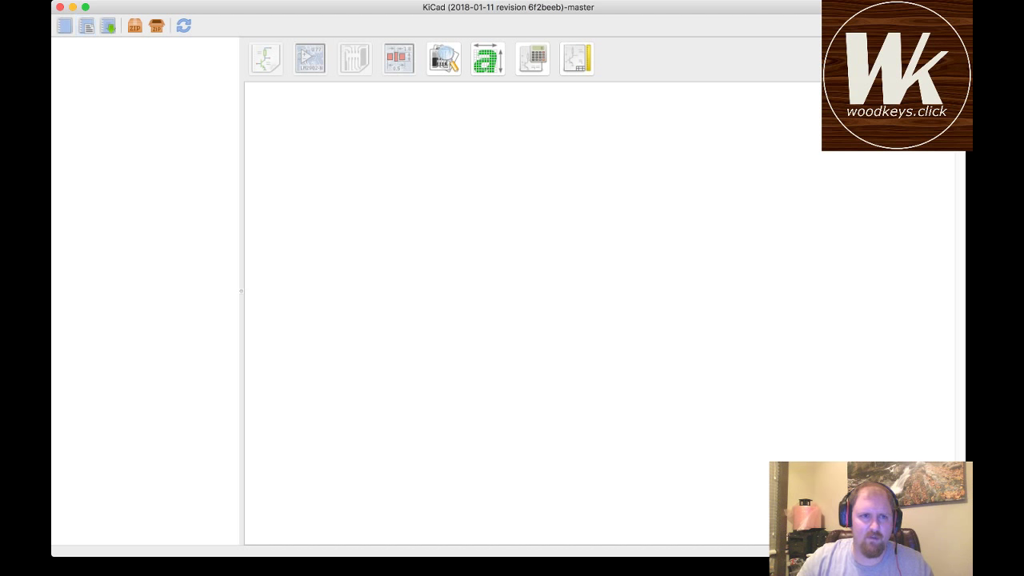
{"action": "key", "text": "super+n"}
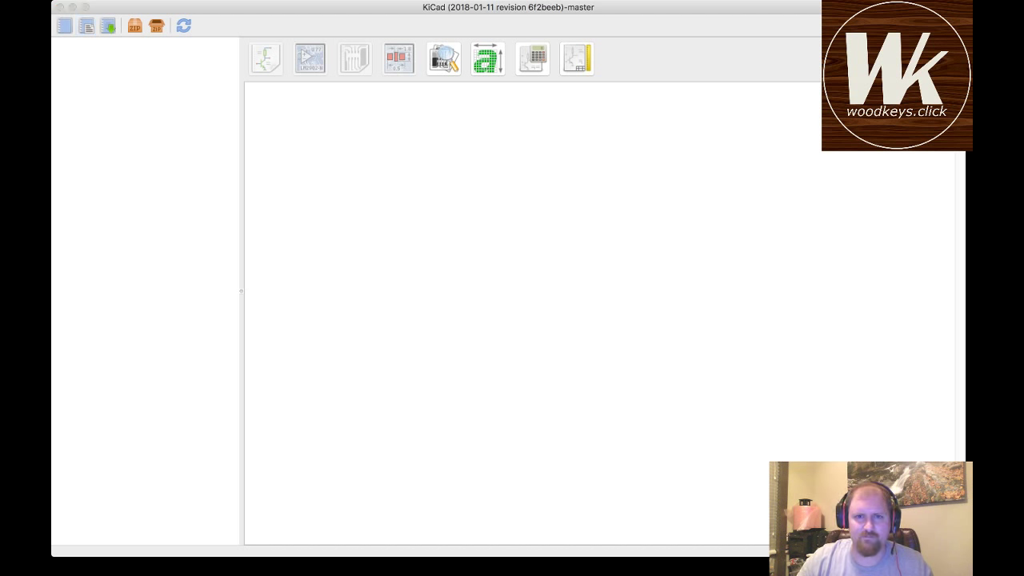
{"action": "key", "text": "Return"}
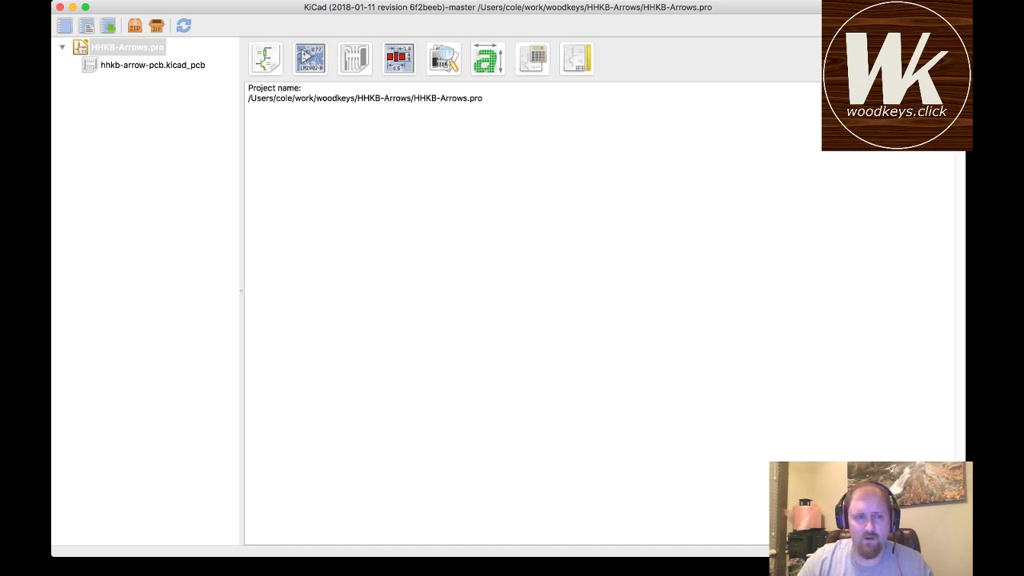
{"action": "double_click", "coordinate": [152, 65]}
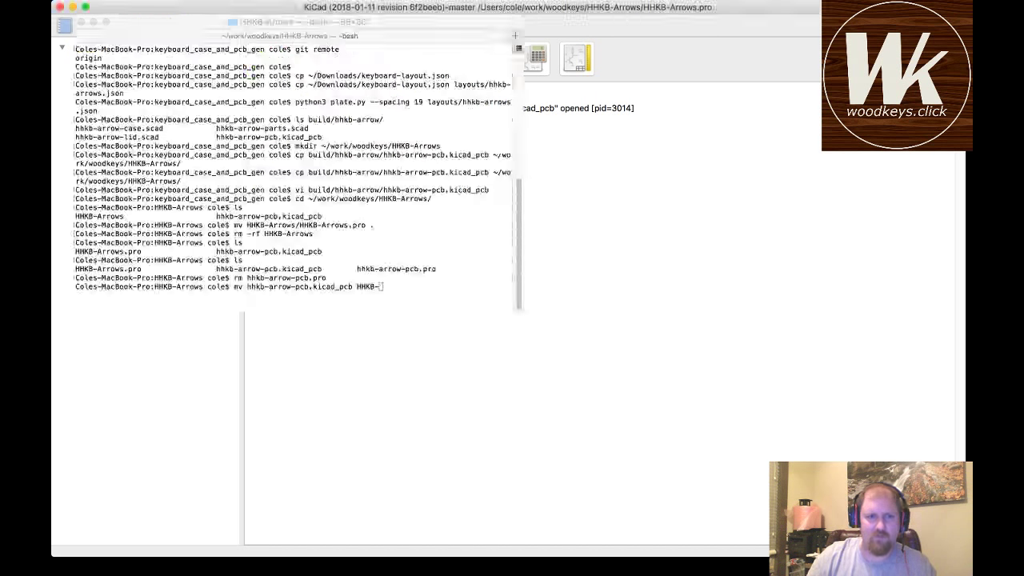
- Rename hhkb-arrow-pcb.kicad_pcb to HHKB-Arrows.kicad_pcb in Terminal and return to KiCad to view it
{"action": "key", "text": "super+Tab"}
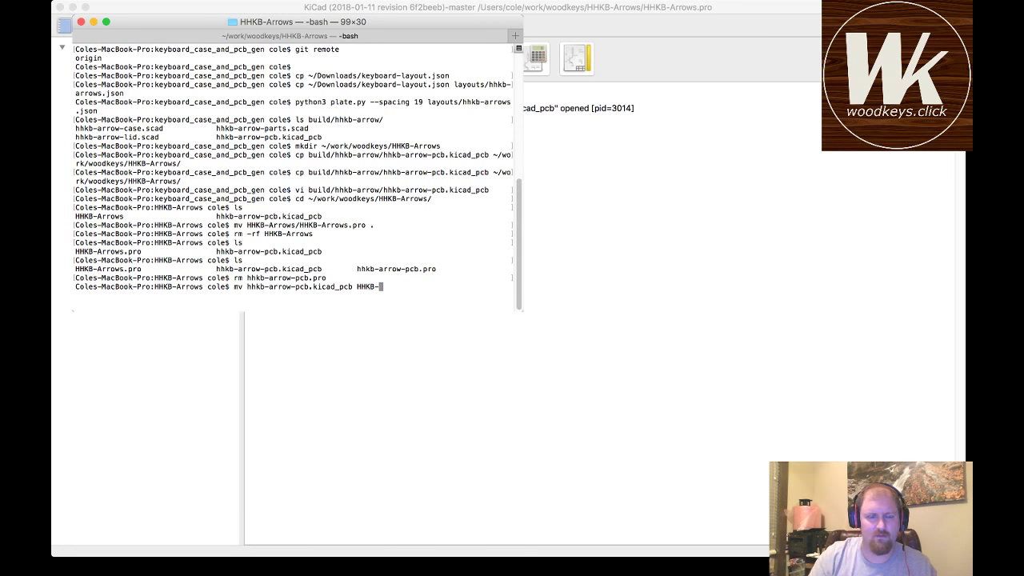
{"action": "type", "text": "Arrows."}
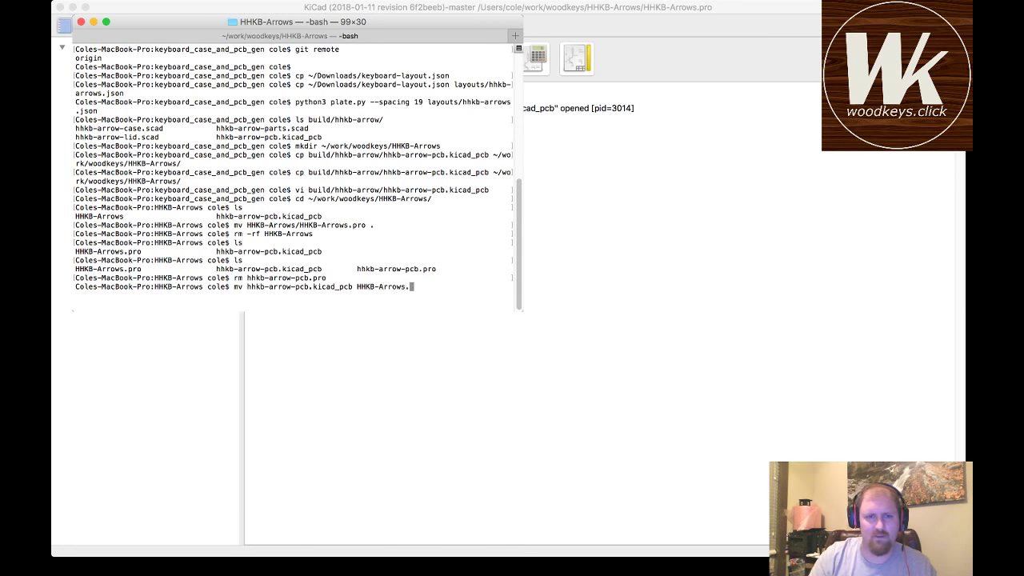
{"action": "type", "text": "kicad_pcb"}
{"action": "key", "text": "Return"}
{"action": "key", "text": "super+Tab"}
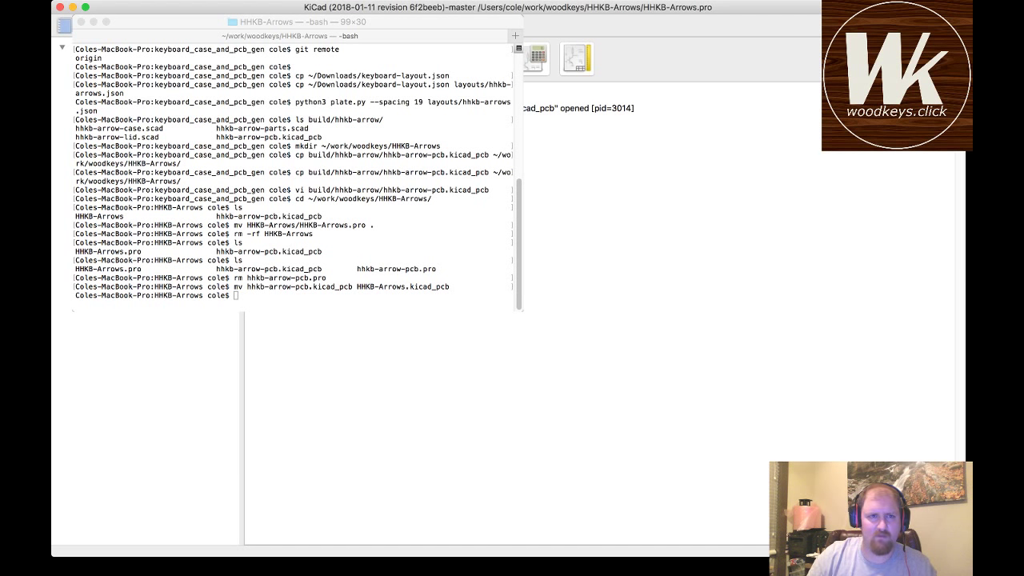
{"action": "key", "text": "super+Tab"}
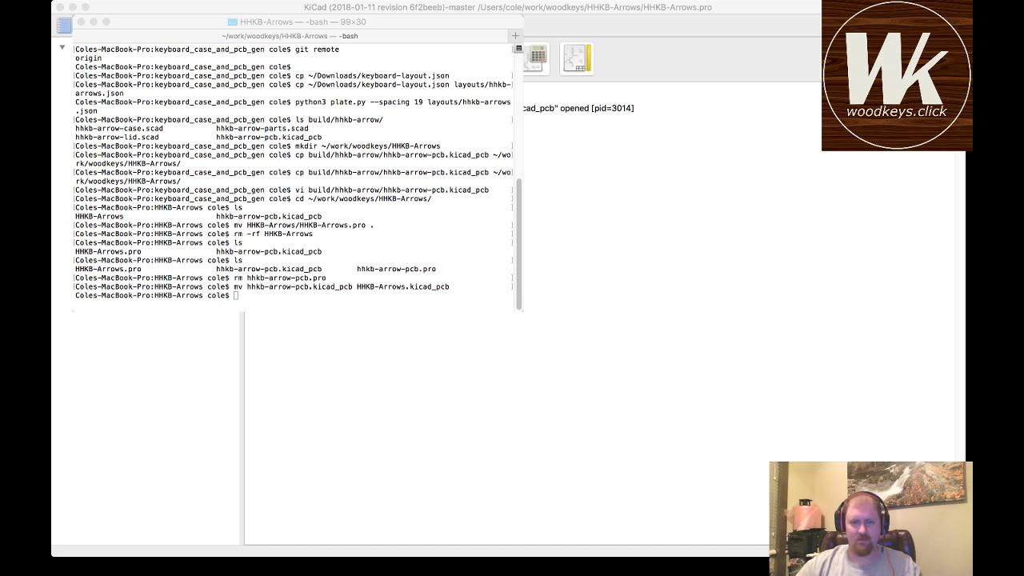
{"action": "key", "text": "super+Tab"}
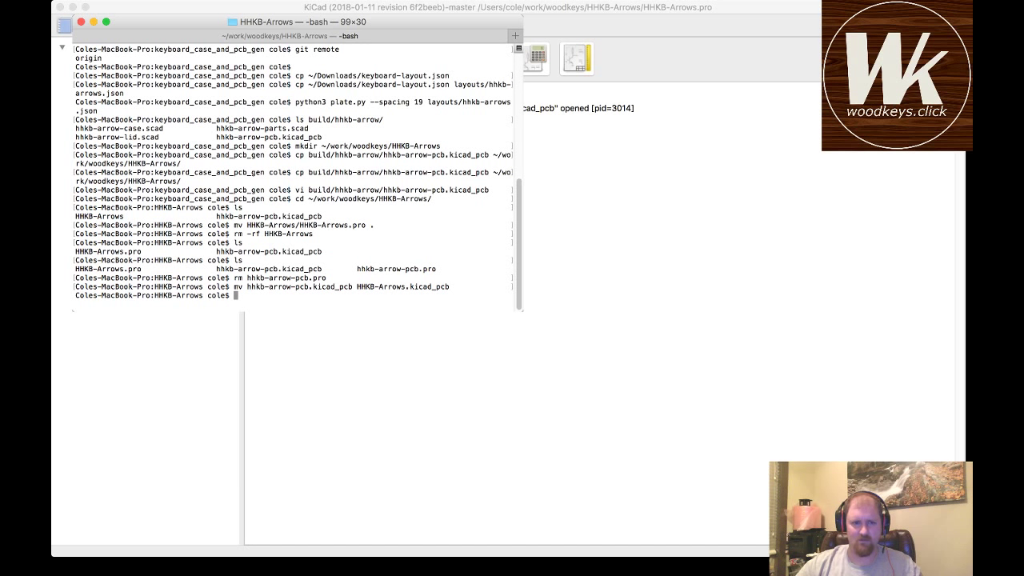
{"action": "key", "text": "super+Tab"}
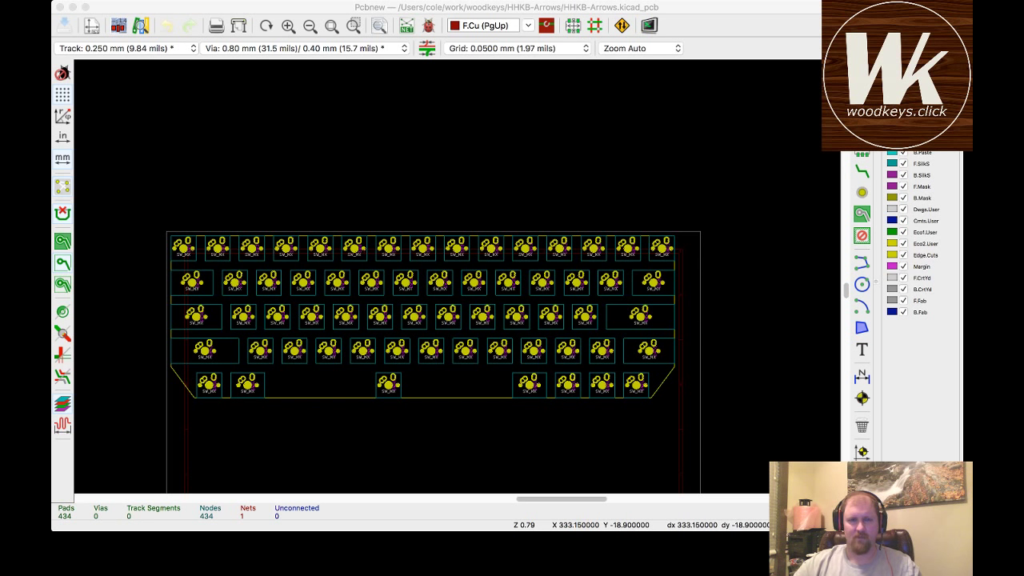
{"action": "scroll", "coordinate": [182, 375], "scroll_direction": "up", "scroll_amount": 4}
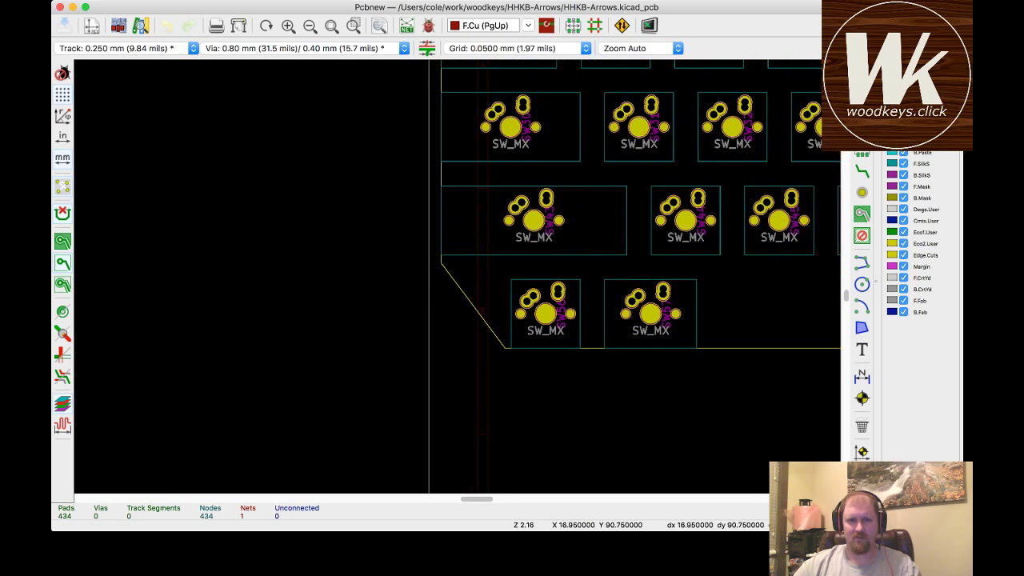
{"action": "scroll", "coordinate": [365, 255], "scroll_direction": "down", "scroll_amount": 2}
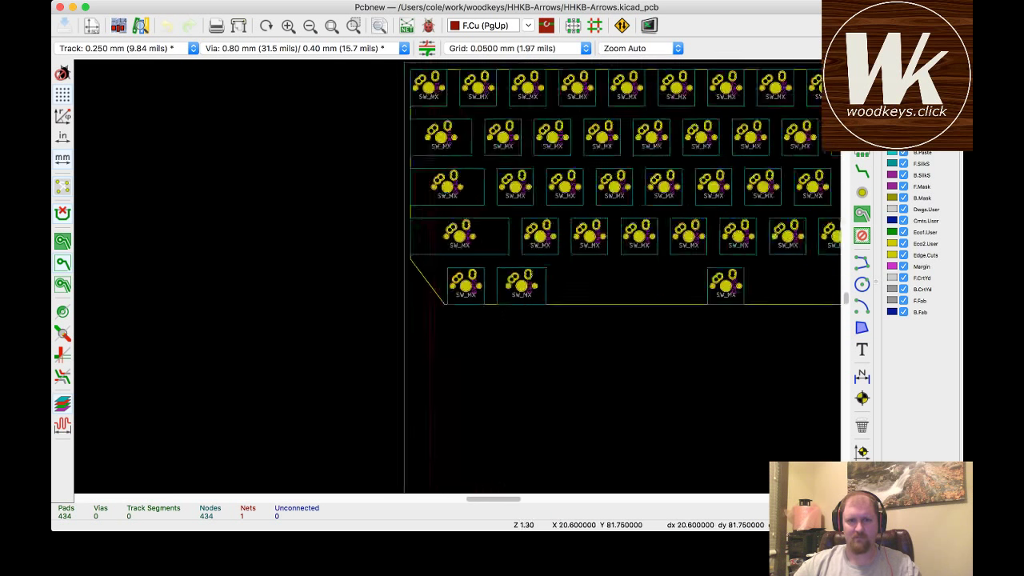
{"action": "scroll", "coordinate": [480, 288], "scroll_direction": "down", "scroll_amount": 1}
{"action": "scroll", "coordinate": [448, 276], "scroll_direction": "right", "scroll_amount": 6}
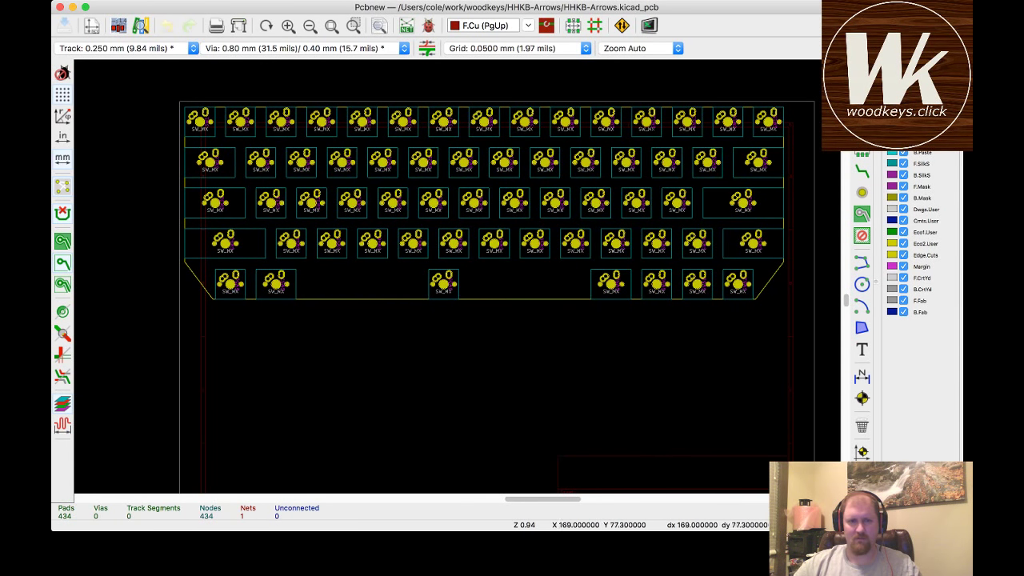
{"action": "scroll", "coordinate": [448, 276], "scroll_direction": "left", "scroll_amount": 1}
{"action": "scroll", "coordinate": [448, 275], "scroll_direction": "left", "scroll_amount": 3}
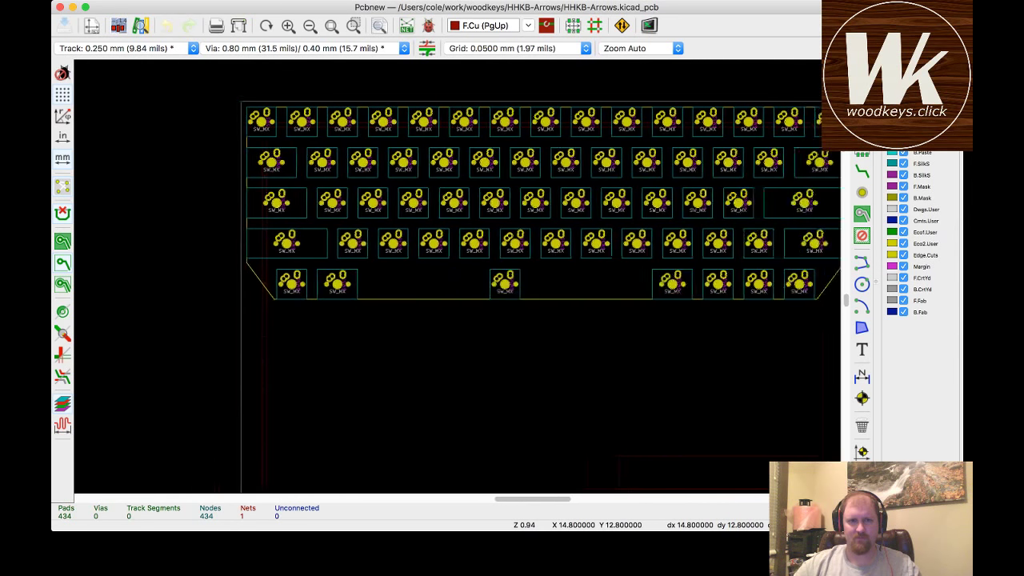
{"action": "scroll", "coordinate": [448, 276], "scroll_direction": "right", "scroll_amount": 6}
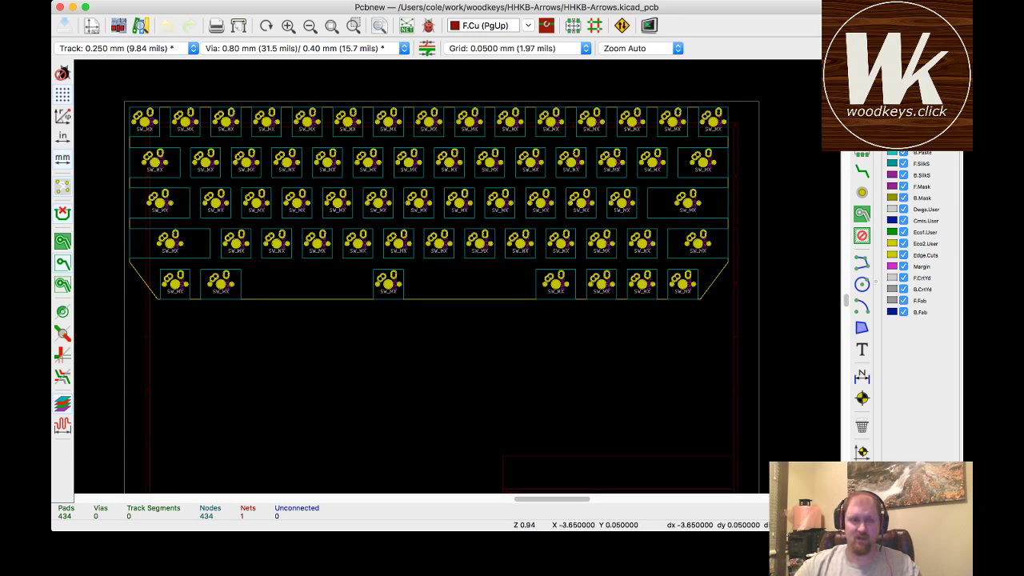
{"action": "left_click_drag", "start_coordinate": [116, 98], "coordinate": [750, 309]}
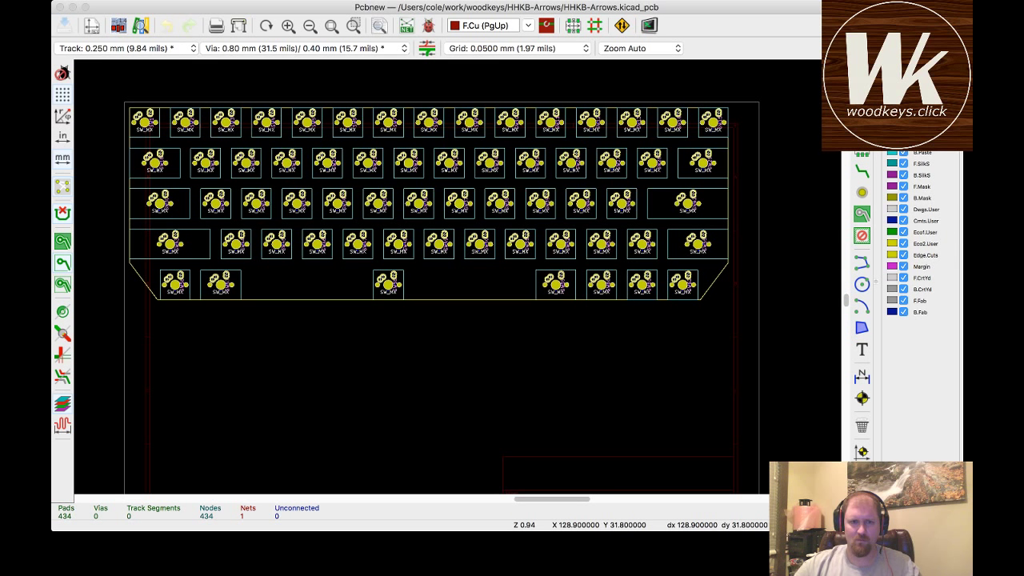
- Move switch SW58 right along the bottom row, then undo that move
{"action": "left_click", "coordinate": [536, 269]}
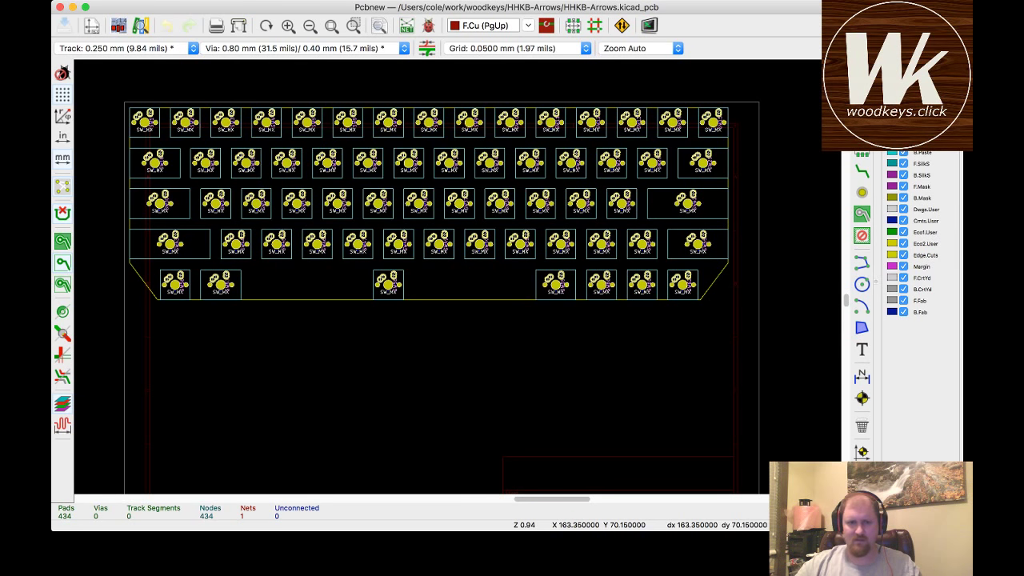
{"action": "left_click", "coordinate": [388, 285]}
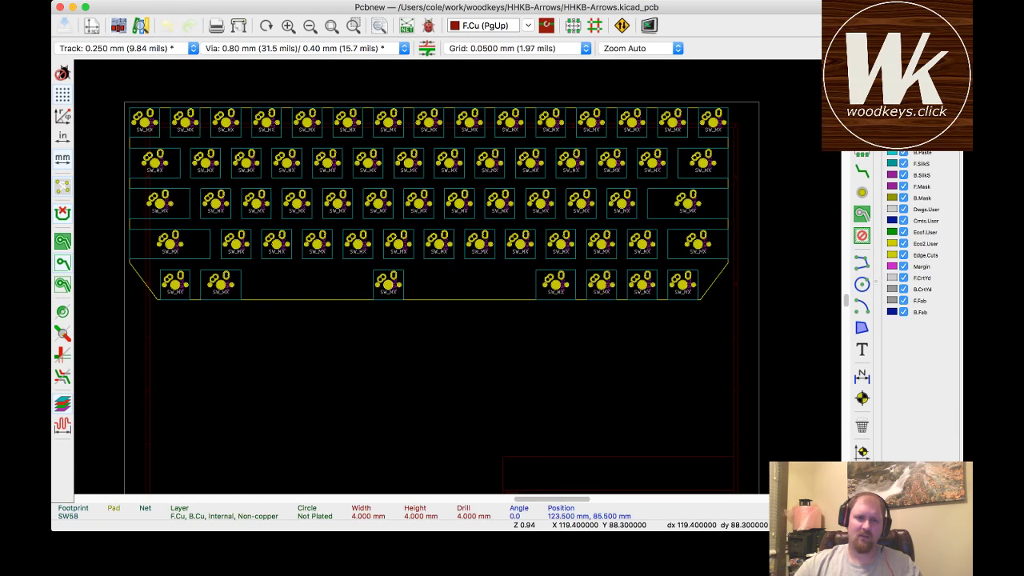
{"action": "left_click_drag", "start_coordinate": [388, 285], "coordinate": [461, 287]}
{"action": "left_click", "coordinate": [461, 288]}
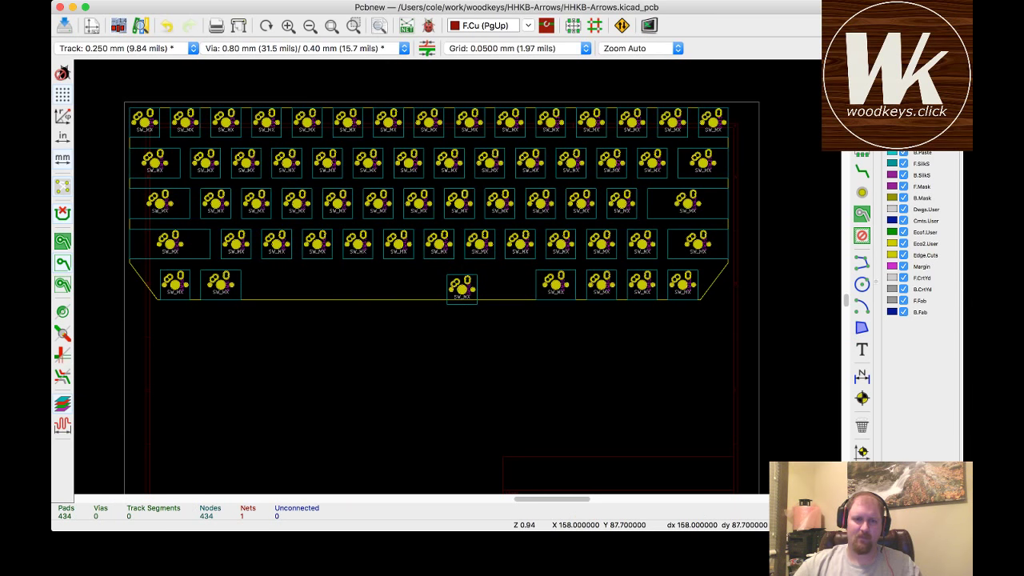
{"action": "key", "text": "ctrl+z"}
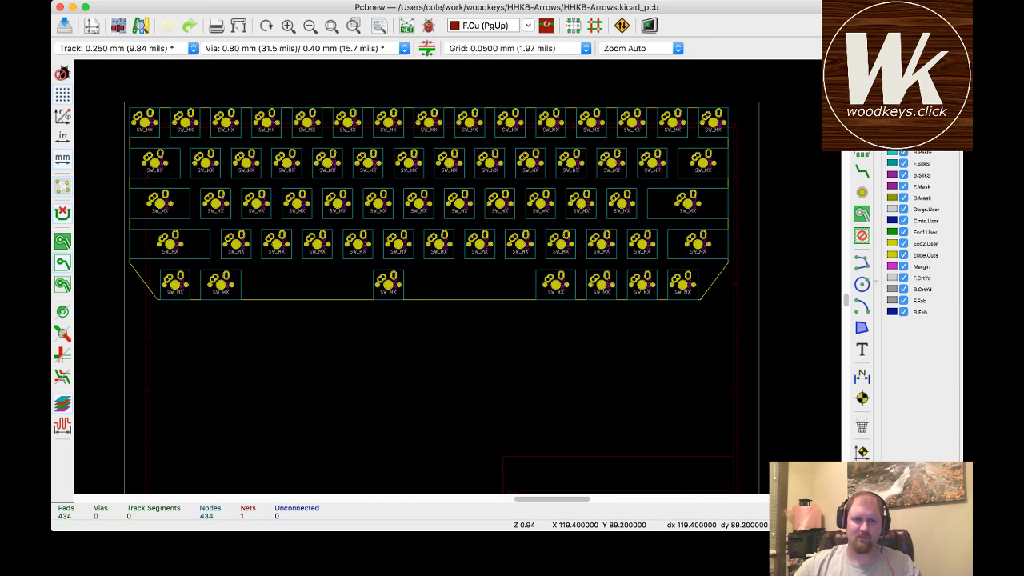
- Undo the accidental shift of SW58 and its SW_MX label, then save the board
{"action": "left_click", "coordinate": [388, 290]}
{"action": "key", "text": "m"}
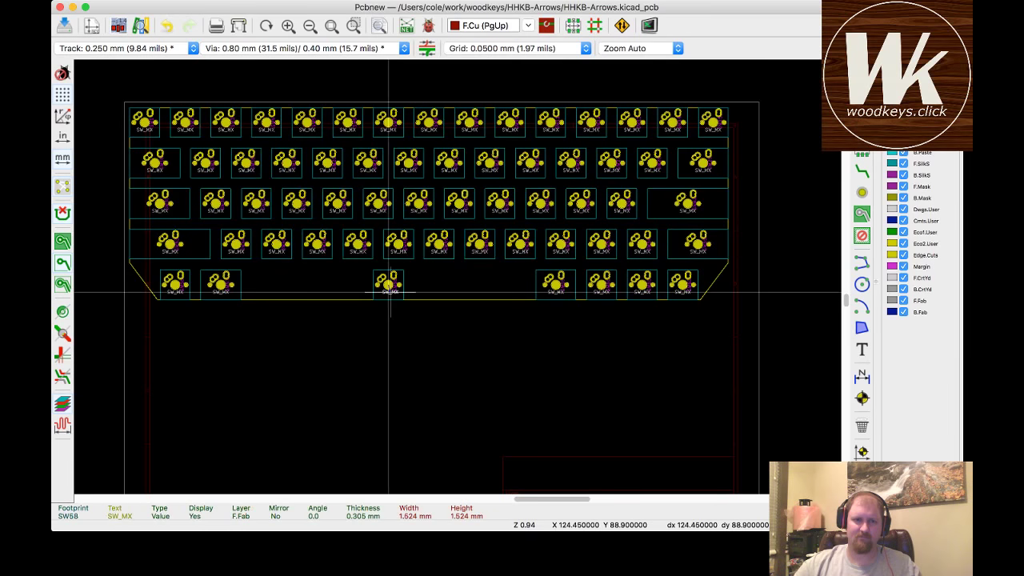
{"action": "left_click", "coordinate": [397, 293]}
{"action": "left_click_drag", "start_coordinate": [388, 281], "coordinate": [385, 278]}
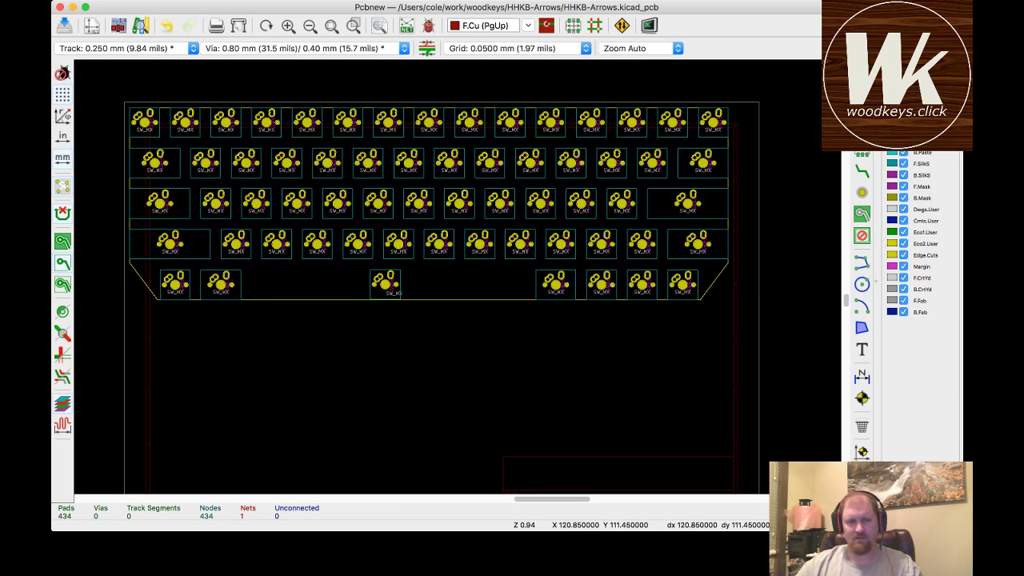
{"action": "key", "text": "ctrl+z"}
{"action": "key", "text": "ctrl+z"}
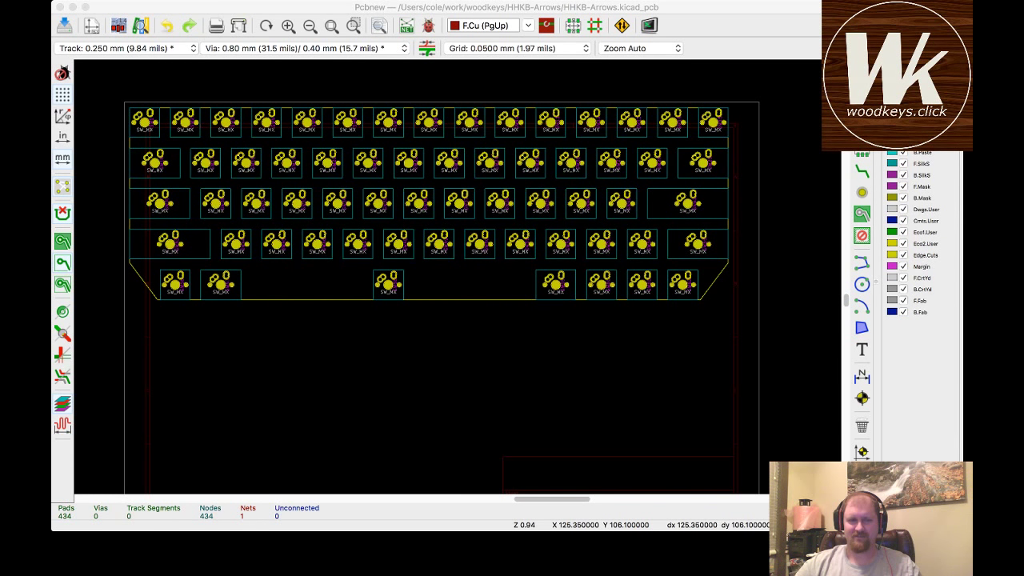
{"action": "key", "text": "super+Tab"}
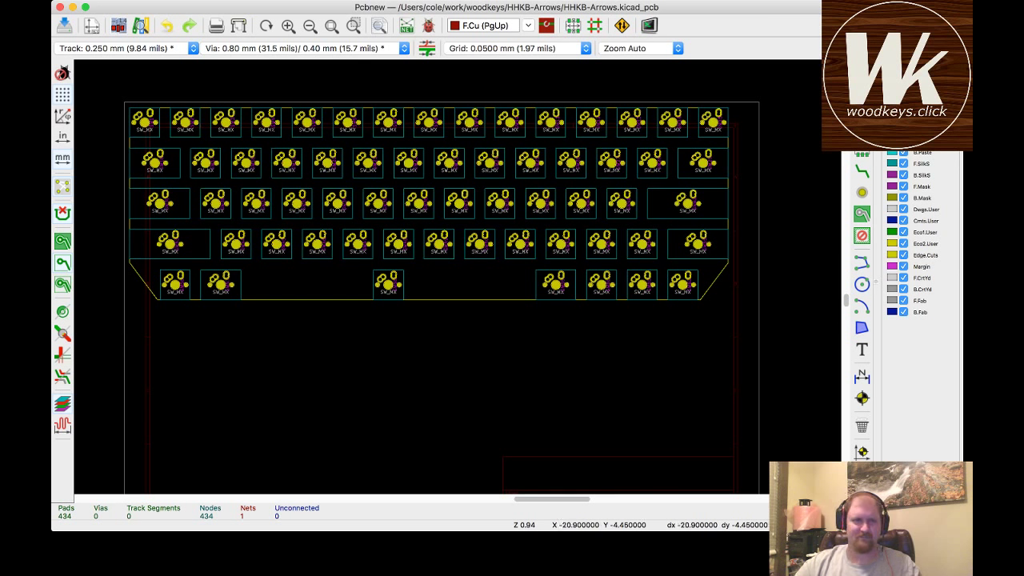
{"action": "key", "text": "super+s"}
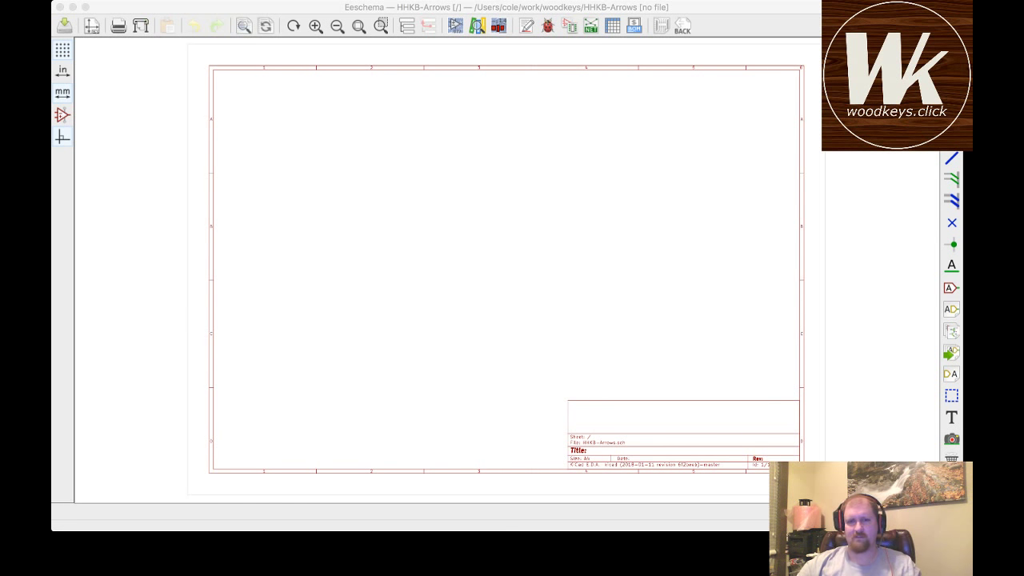
- Bring Eeschema to the front and save the new HHKB-Arrows.sch schematic
{"action": "key", "text": "super+Tab"}
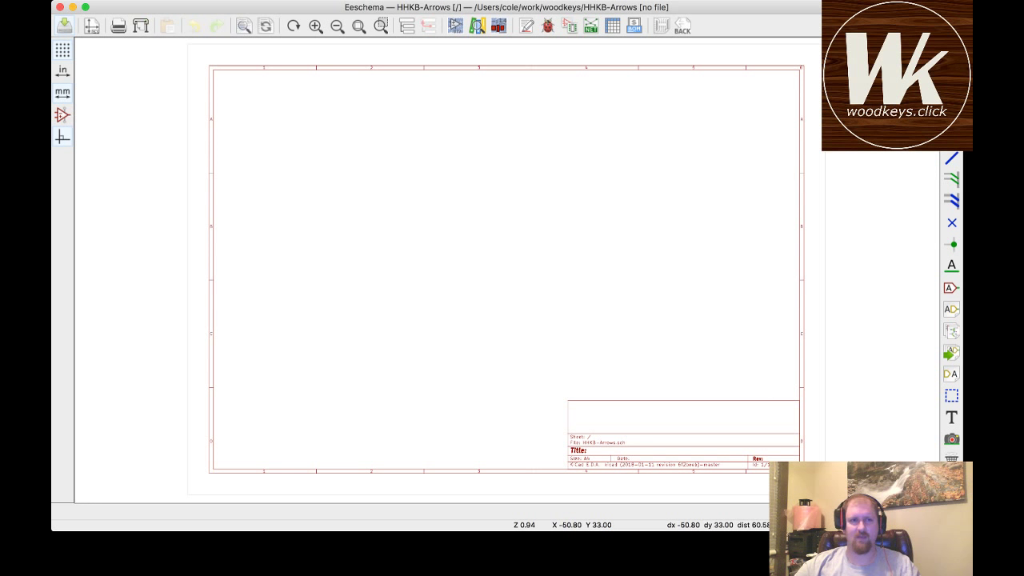
{"action": "key", "text": "super+s"}
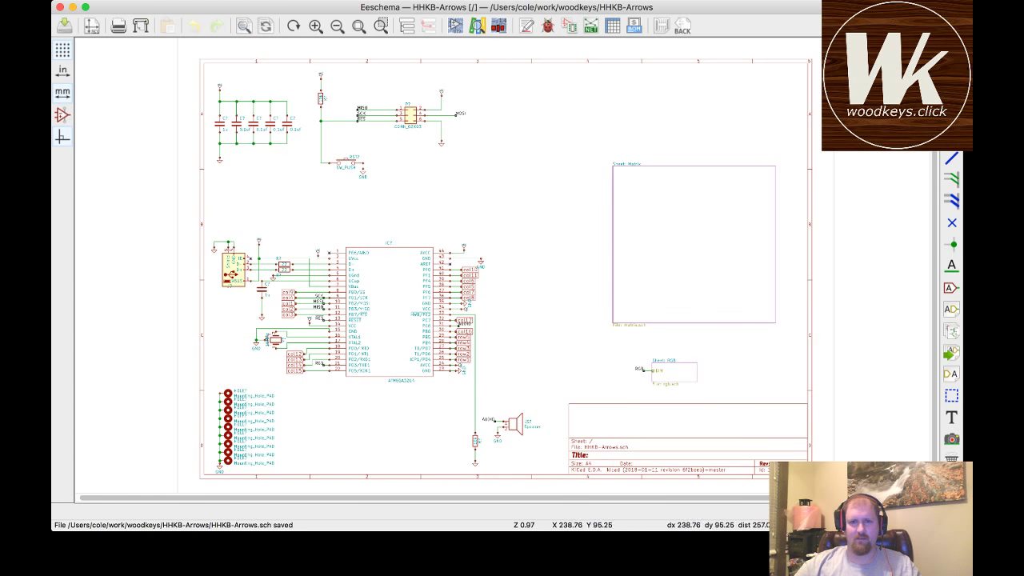
{"action": "double_click", "coordinate": [630, 271]}
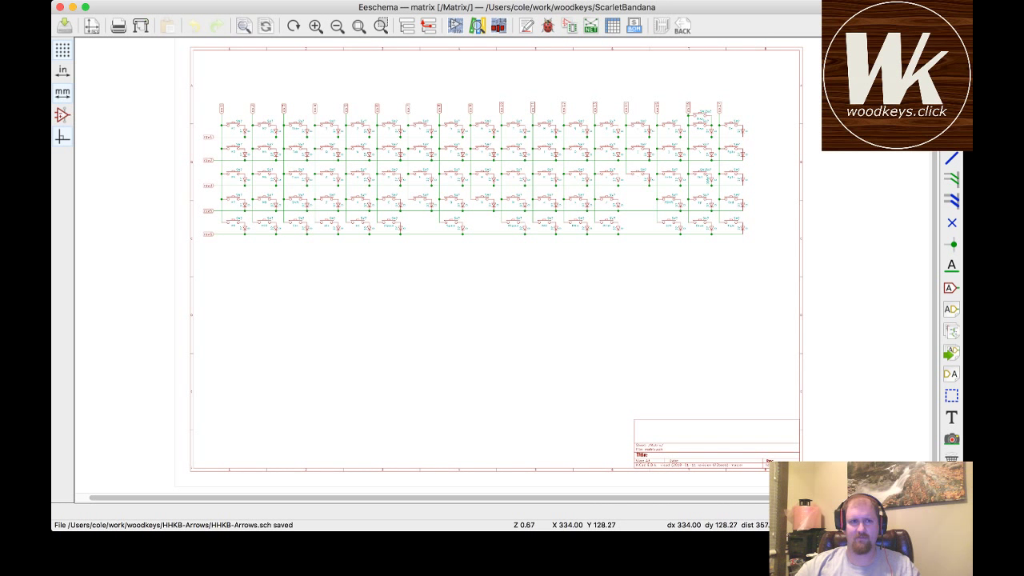
{"action": "key", "text": "alt+BackSpace"}
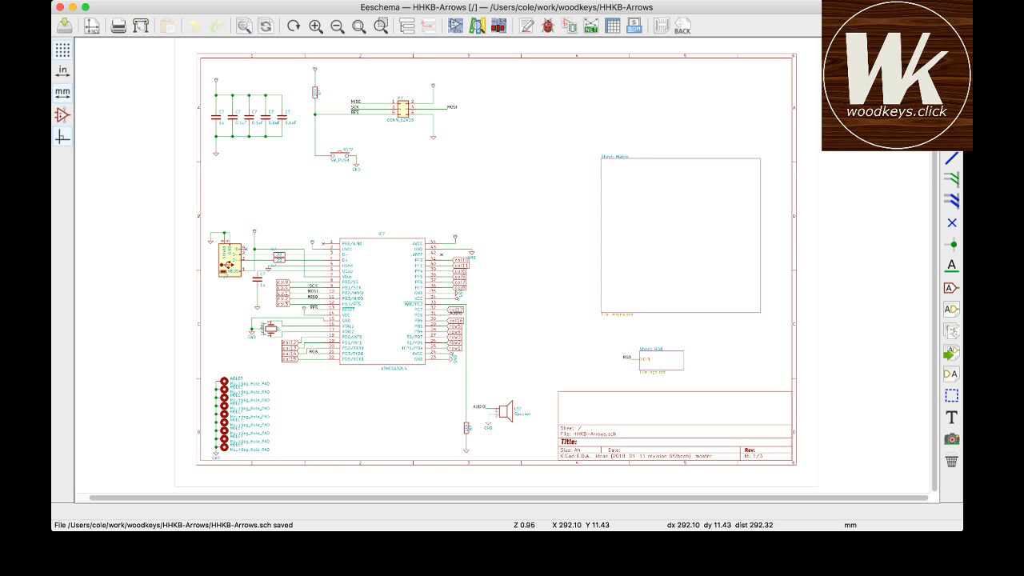
- Narrow the Eeschema window by dragging its edge and corner, then save the schematic
{"action": "left_click_drag", "start_coordinate": [962, 529], "coordinate": [694, 527]}
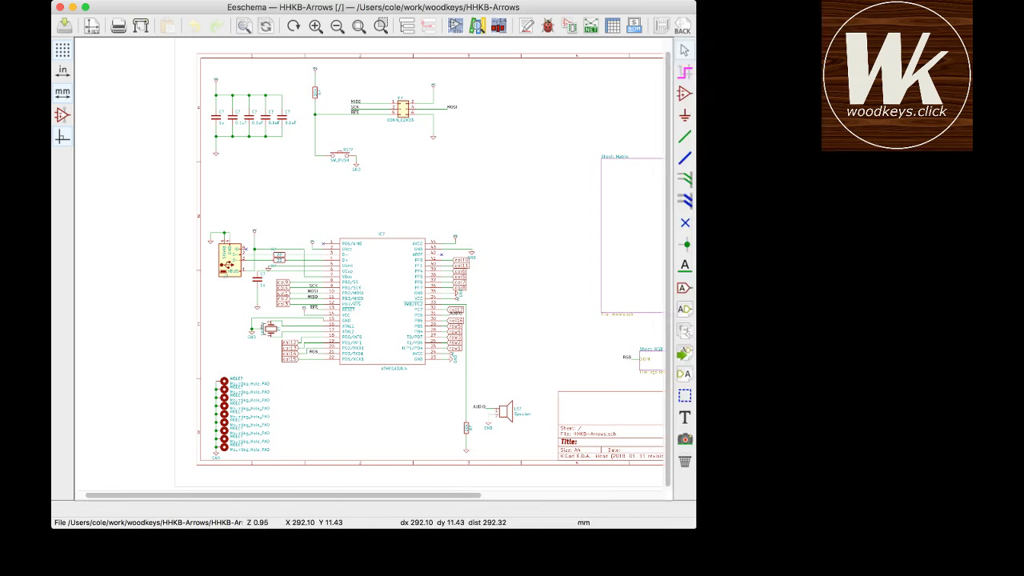
{"action": "left_click_drag", "start_coordinate": [695, 527], "coordinate": [700, 544]}
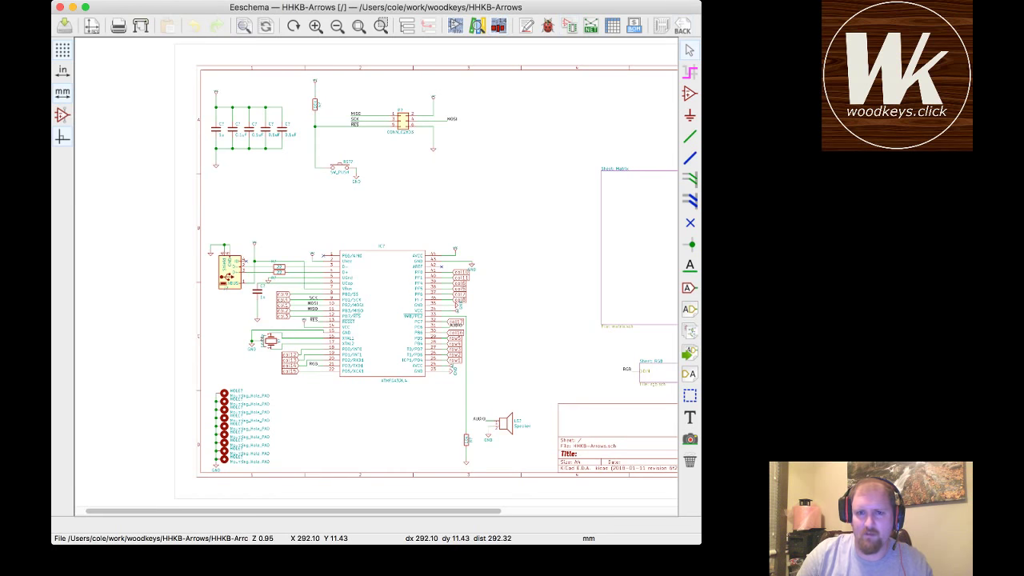
{"action": "key", "text": "ctrl+s"}
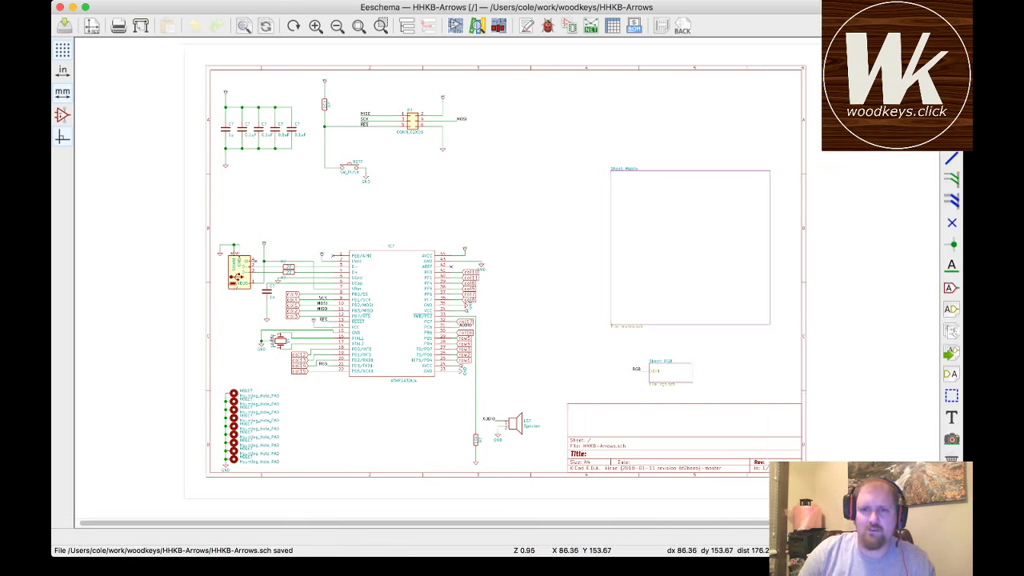
{"action": "double_click", "coordinate": [641, 226]}
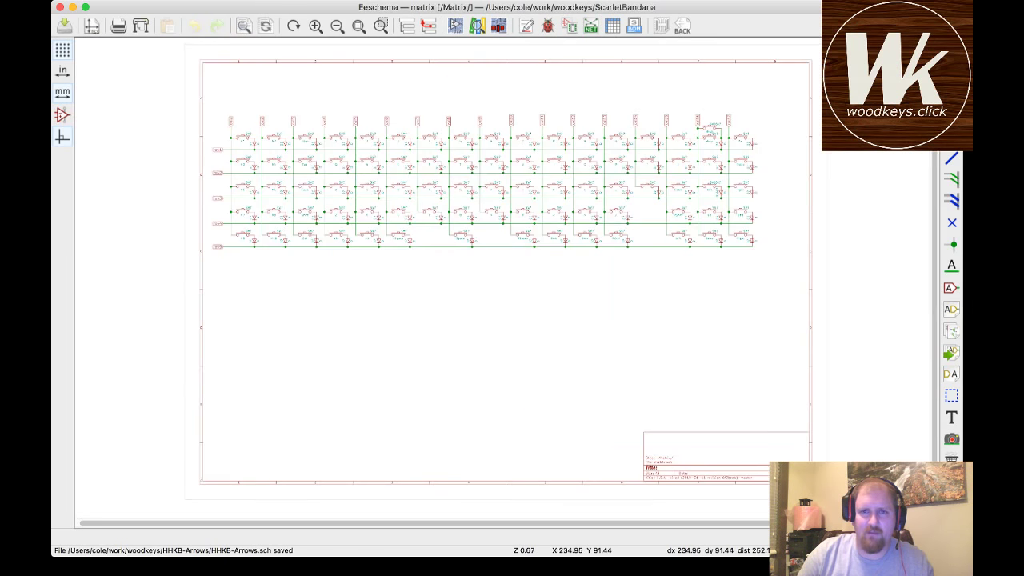
{"action": "scroll", "coordinate": [615, 66], "scroll_direction": "up", "scroll_amount": 3}
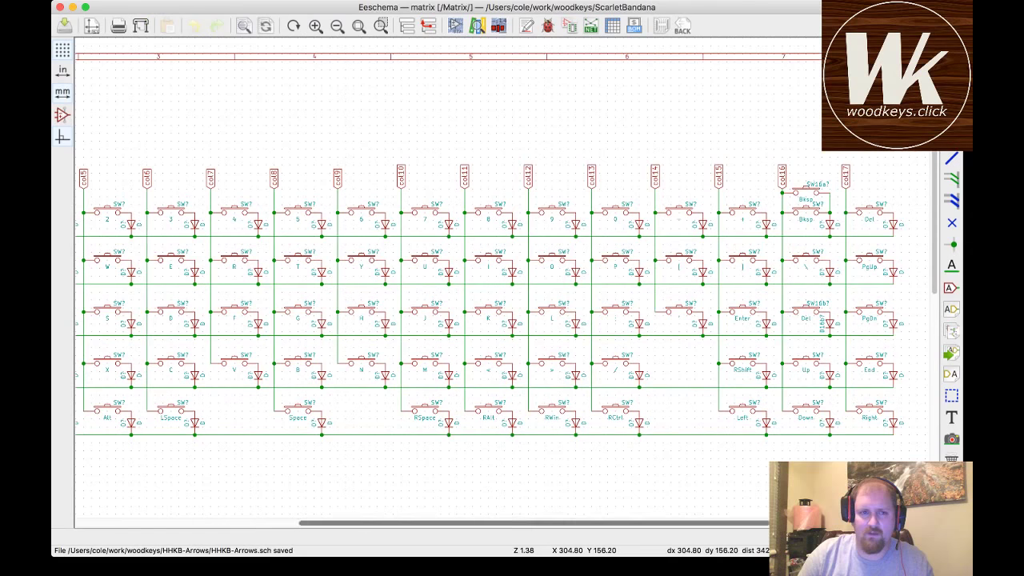
{"action": "scroll", "coordinate": [499, 301], "scroll_direction": "left", "scroll_amount": 3}
{"action": "scroll", "coordinate": [499, 301], "scroll_direction": "left", "scroll_amount": 10}
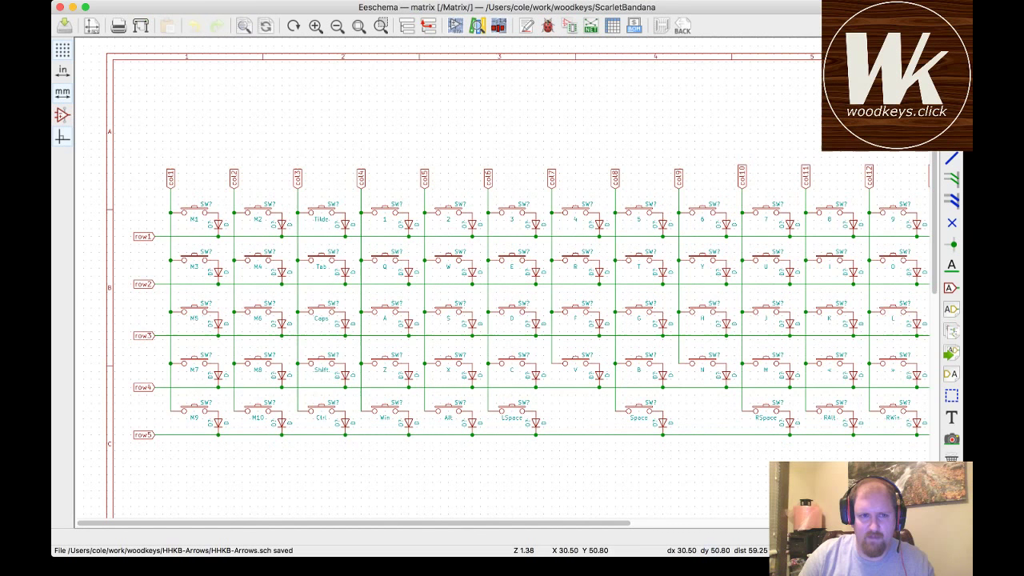
{"action": "left_click", "coordinate": [172, 177]}
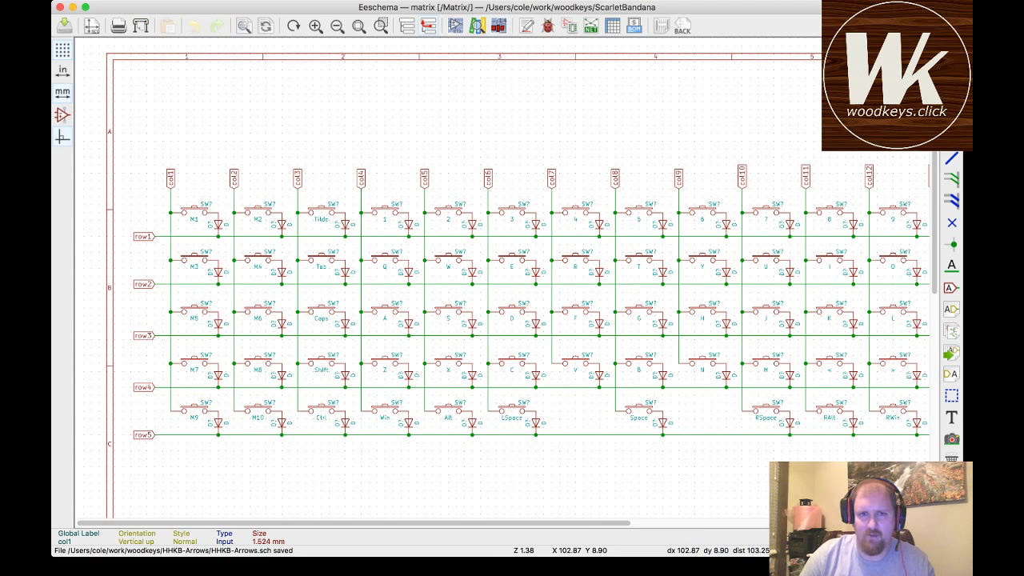
{"action": "key", "text": "alt+BackSpace"}
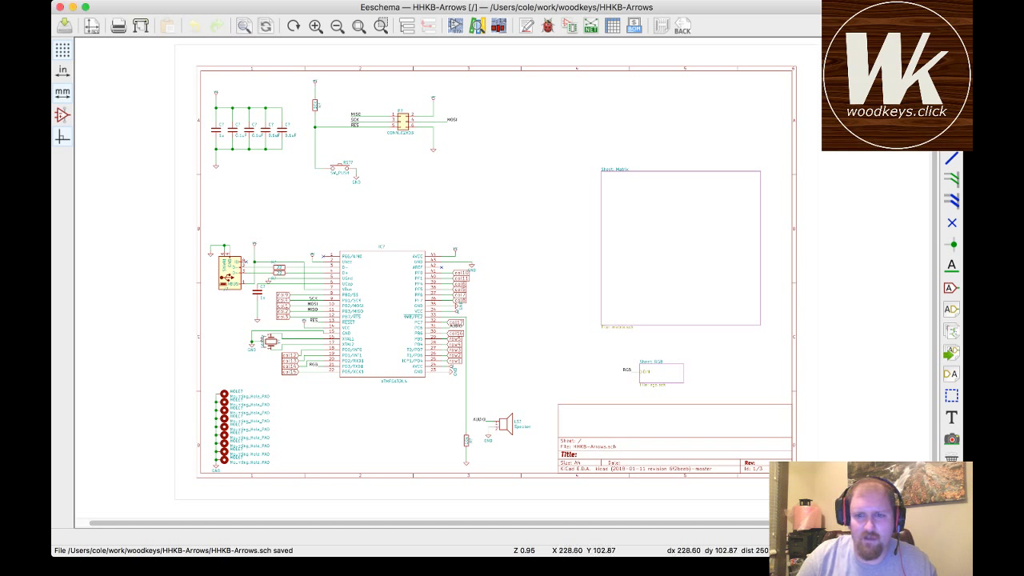
{"action": "left_click", "coordinate": [655, 364]}
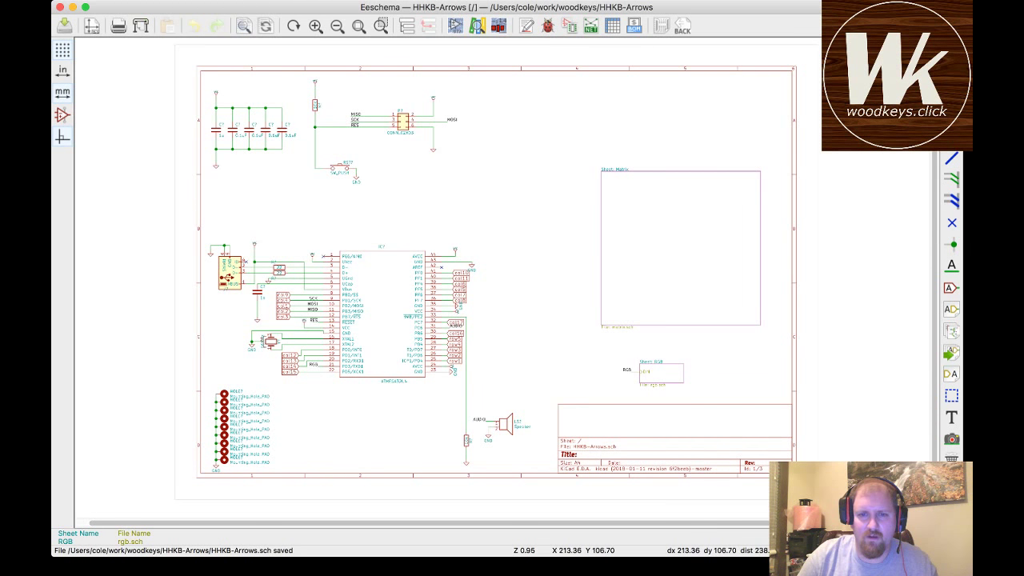
{"action": "double_click", "coordinate": [645, 377]}
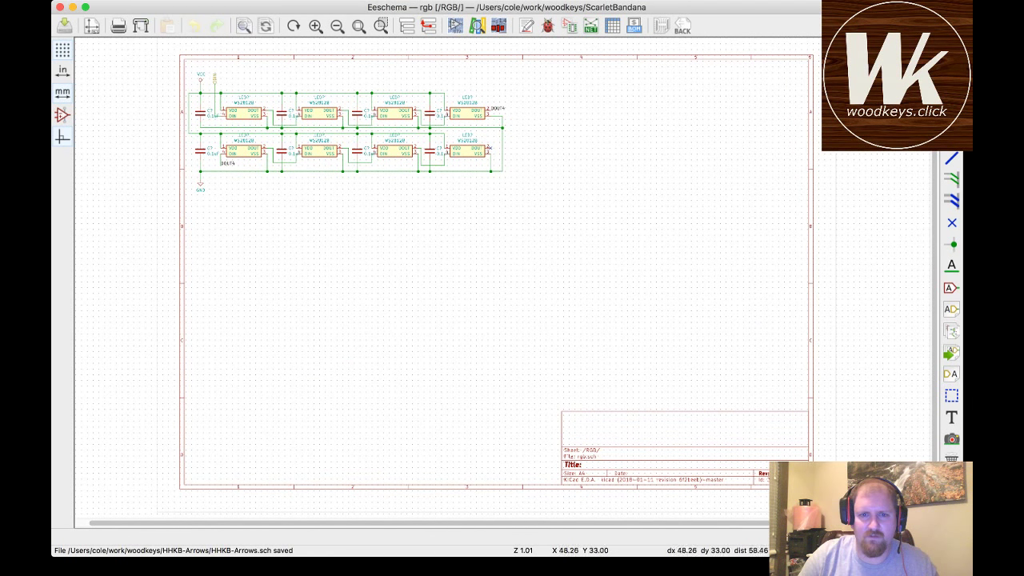
{"action": "scroll", "coordinate": [331, 125], "scroll_direction": "up", "scroll_amount": 3}
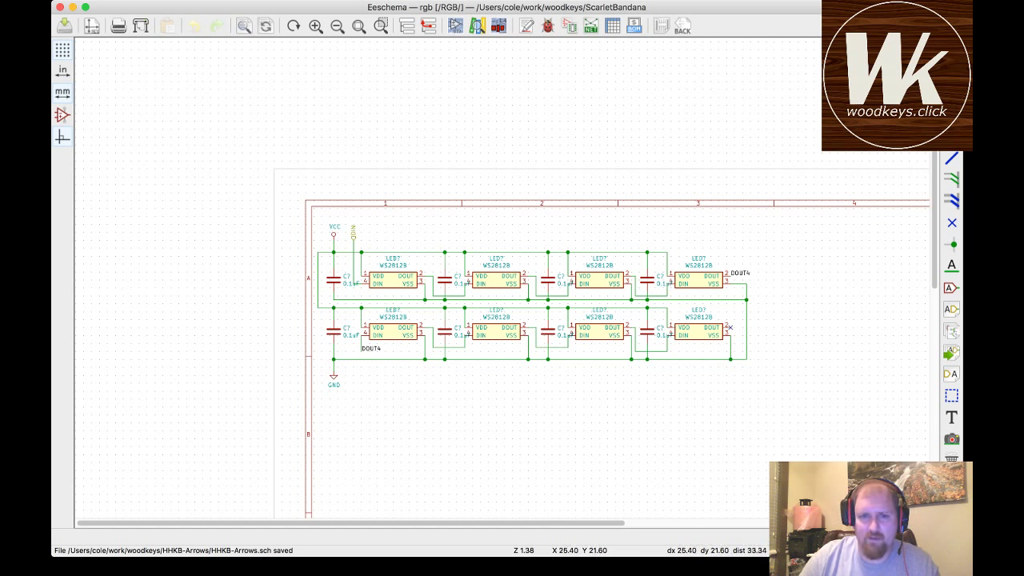
{"action": "scroll", "coordinate": [206, 200], "scroll_direction": "up", "scroll_amount": 2}
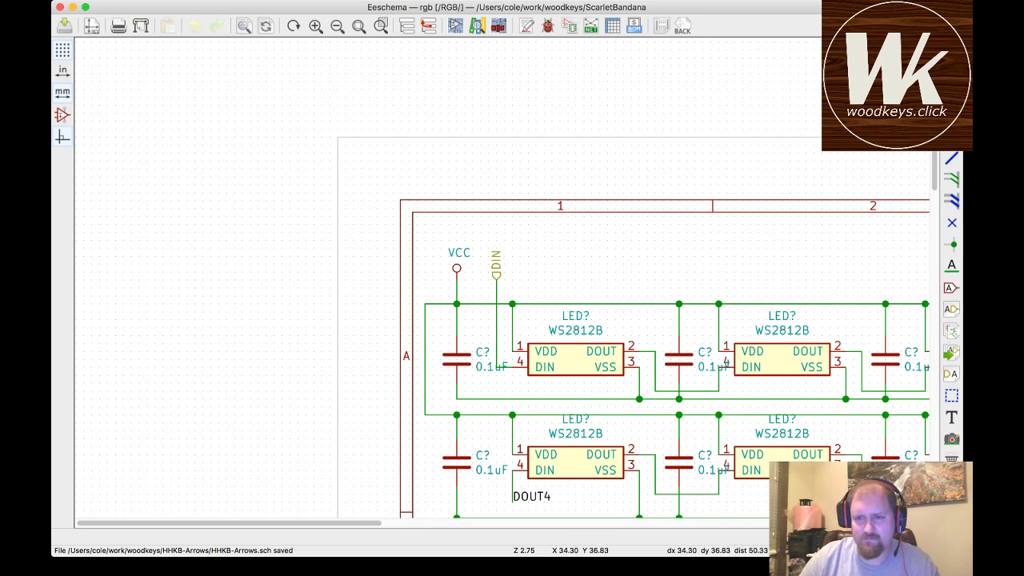
{"action": "scroll", "coordinate": [504, 280], "scroll_direction": "down", "scroll_amount": 2}
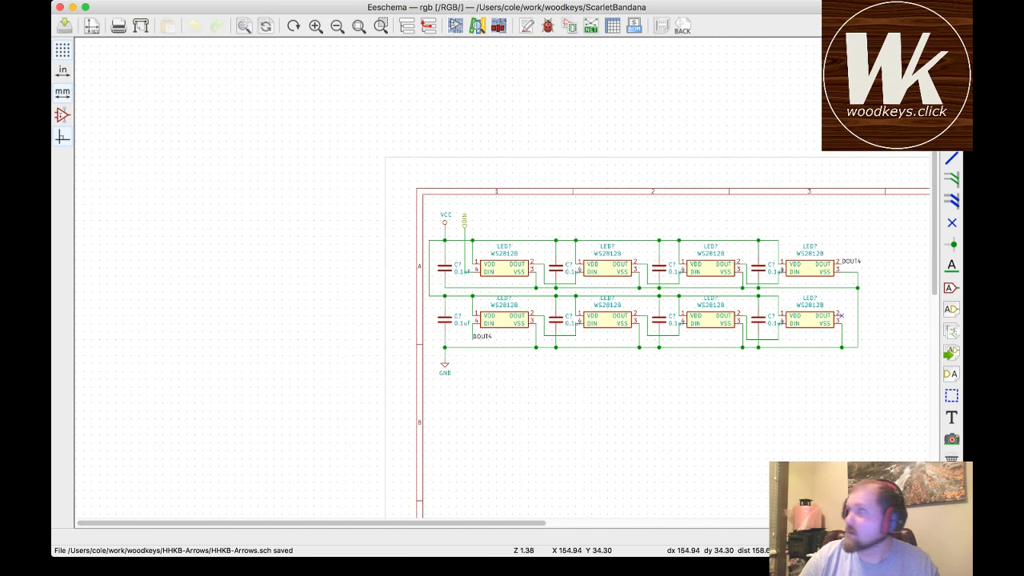
- Check the DOUT4 label on the first LED by zooming in and out of the LED array
{"action": "left_click", "coordinate": [853, 260]}
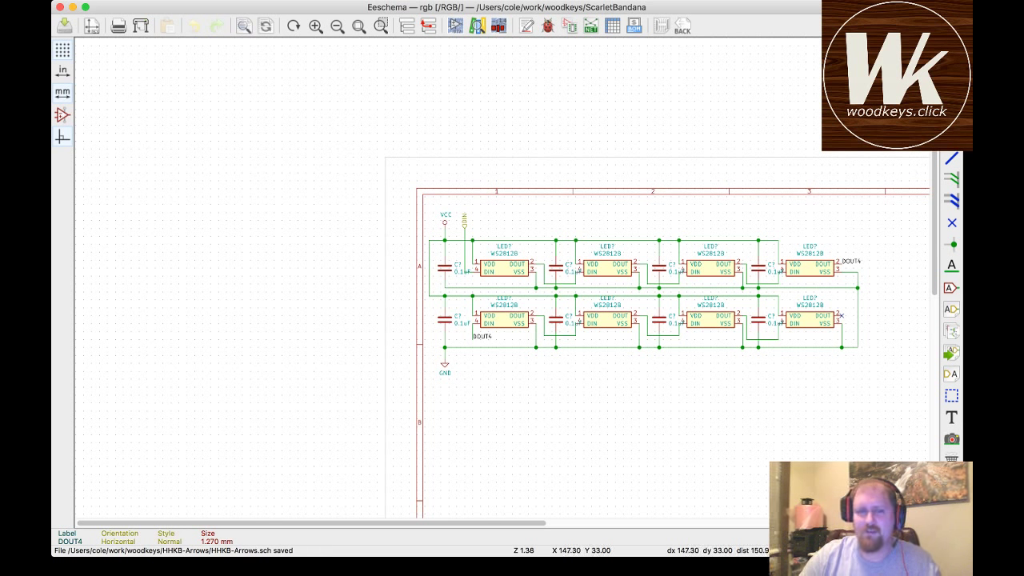
{"action": "key", "text": "F1"}
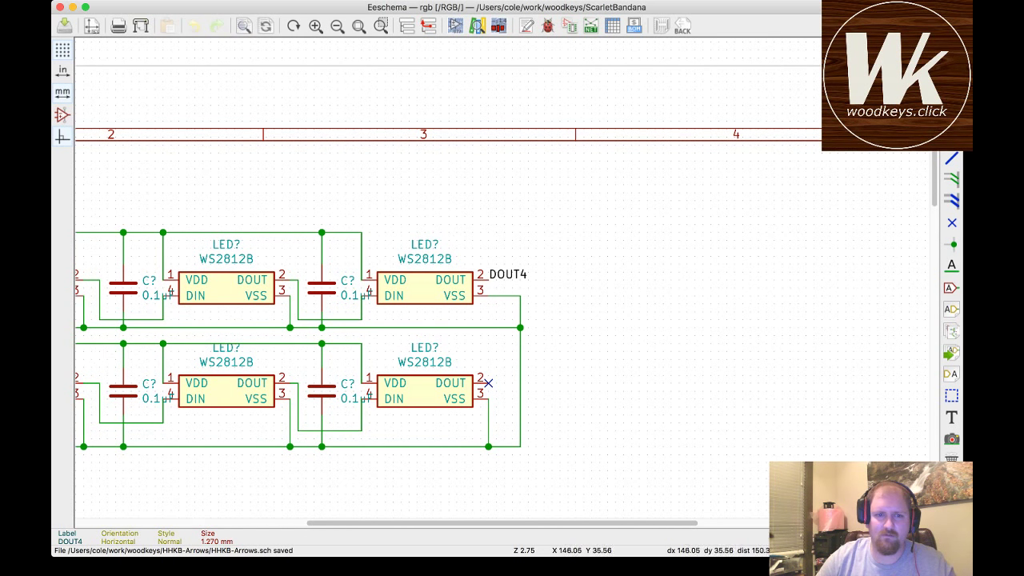
{"action": "key", "text": "F2"}
{"action": "key", "text": "F1"}
{"action": "key", "text": "F1"}
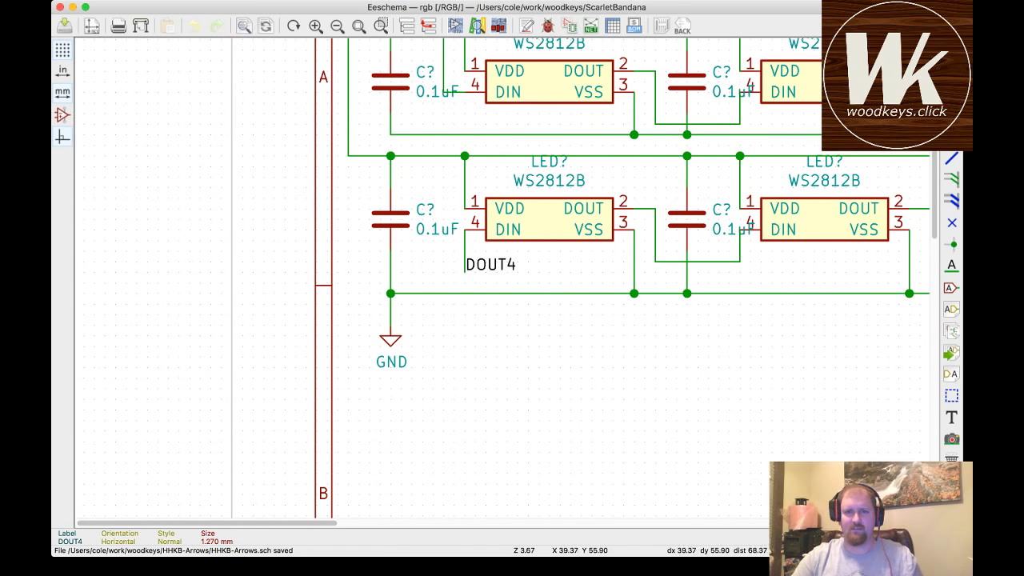
{"action": "key", "text": "F1"}
{"action": "key", "text": "F1"}
{"action": "key", "text": "F2"}
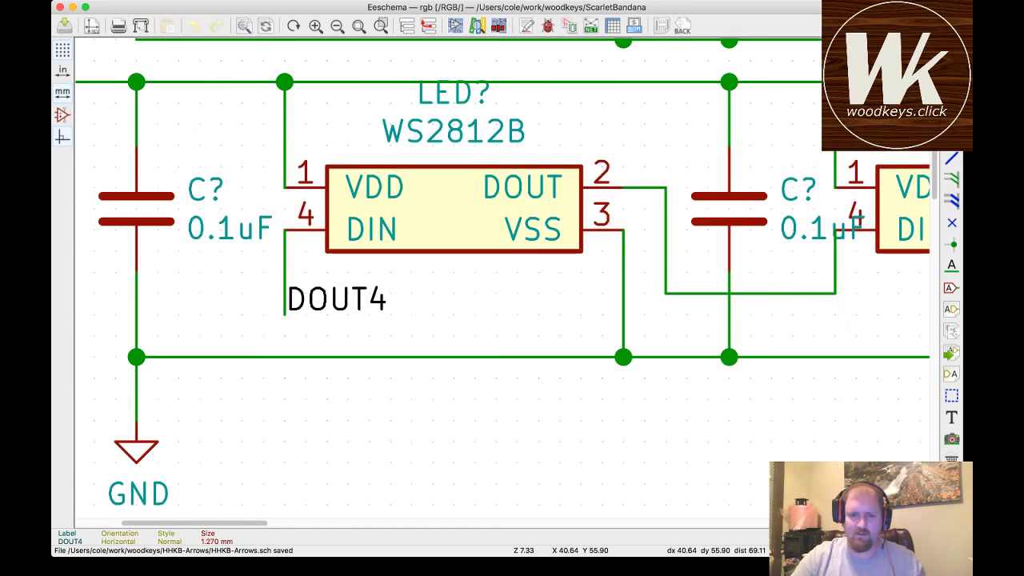
{"action": "key", "text": "F2"}
{"action": "key", "text": "F2"}
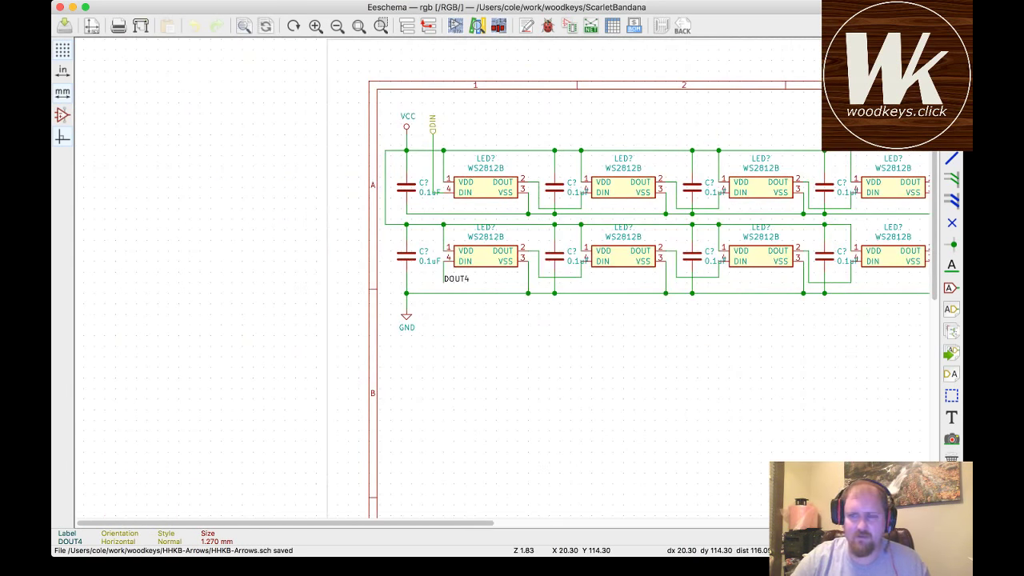
- Save the RGB sheet and go back up to the root HHKB-Arrows sheet
{"action": "scroll", "coordinate": [504, 304], "scroll_direction": "right", "scroll_amount": 5}
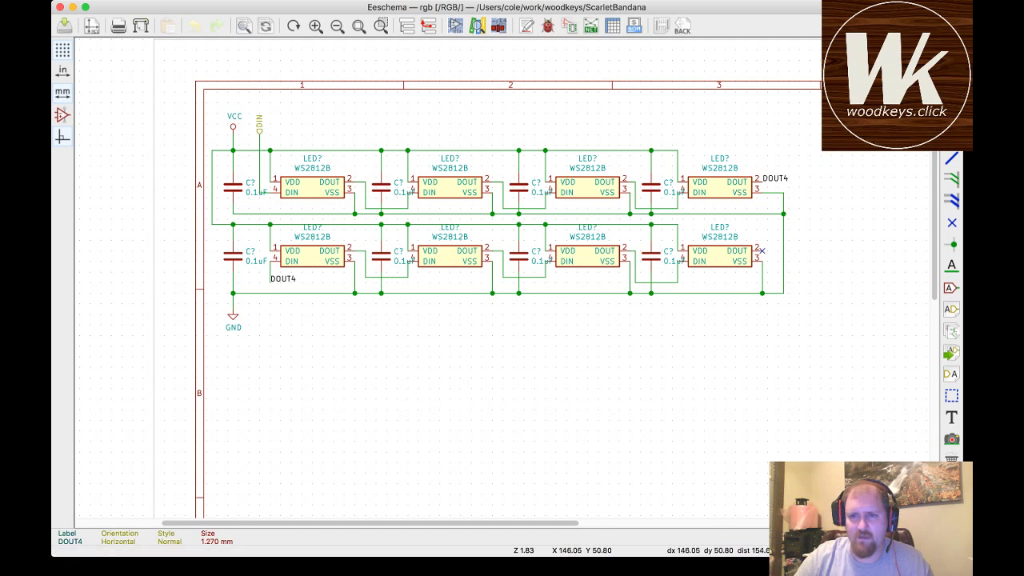
{"action": "key", "text": "super+s"}
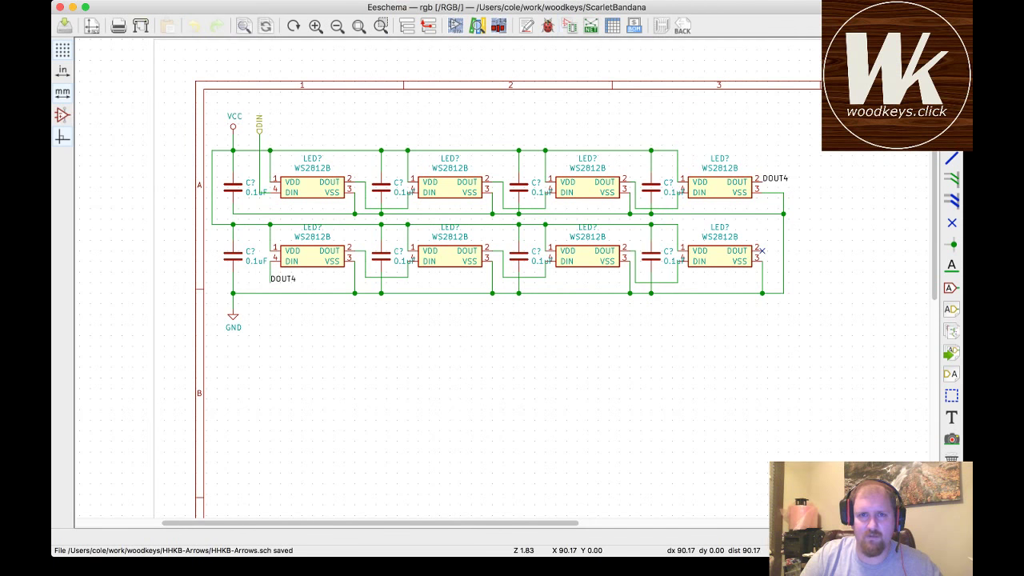
{"action": "key", "text": "alt+BackSpace"}
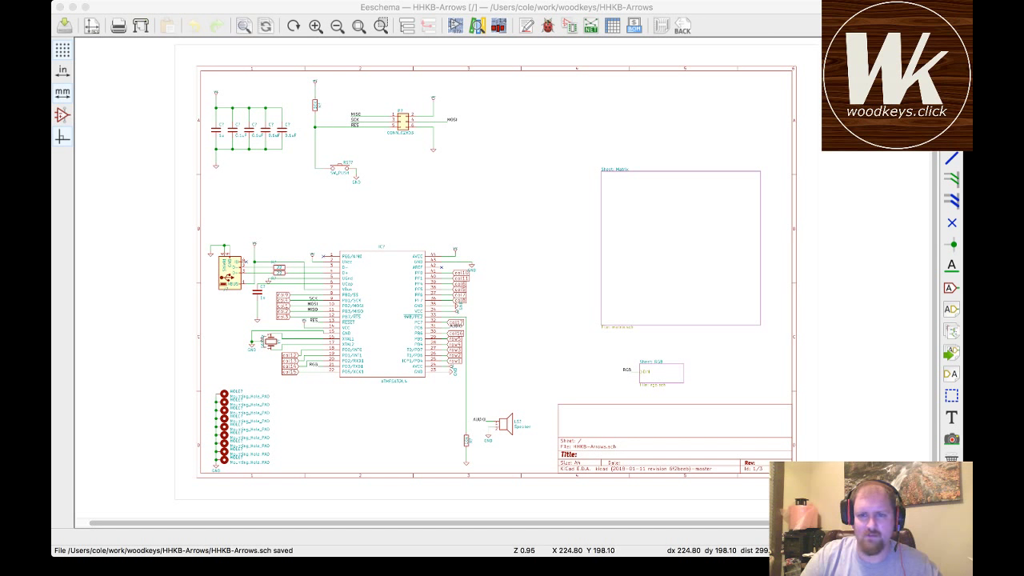
- Enter the Matrix sheet, leave it for the top-level sheet, and save the schematic
{"action": "double_click", "coordinate": [680, 248]}
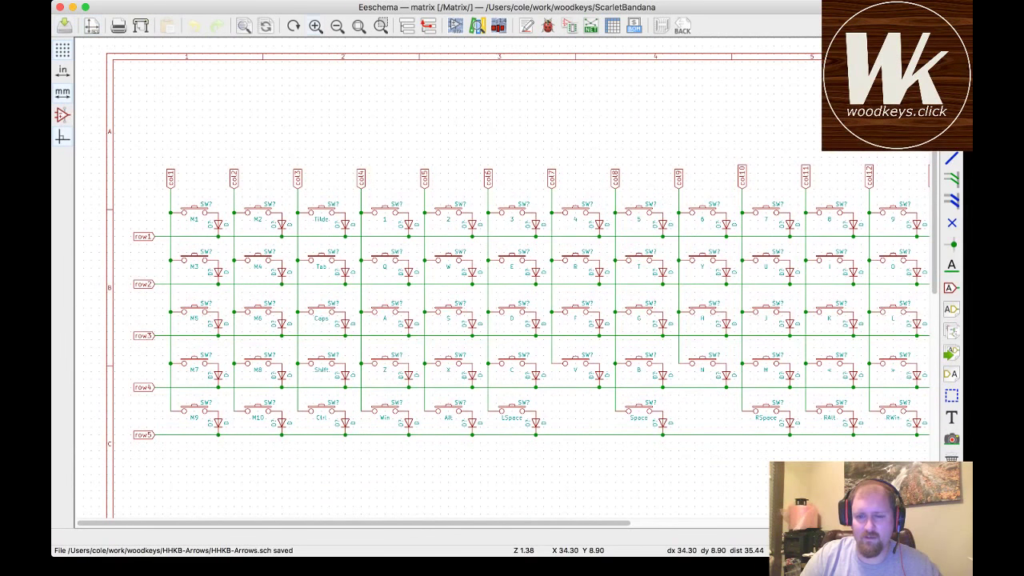
{"action": "key", "text": "alt+BackSpace"}
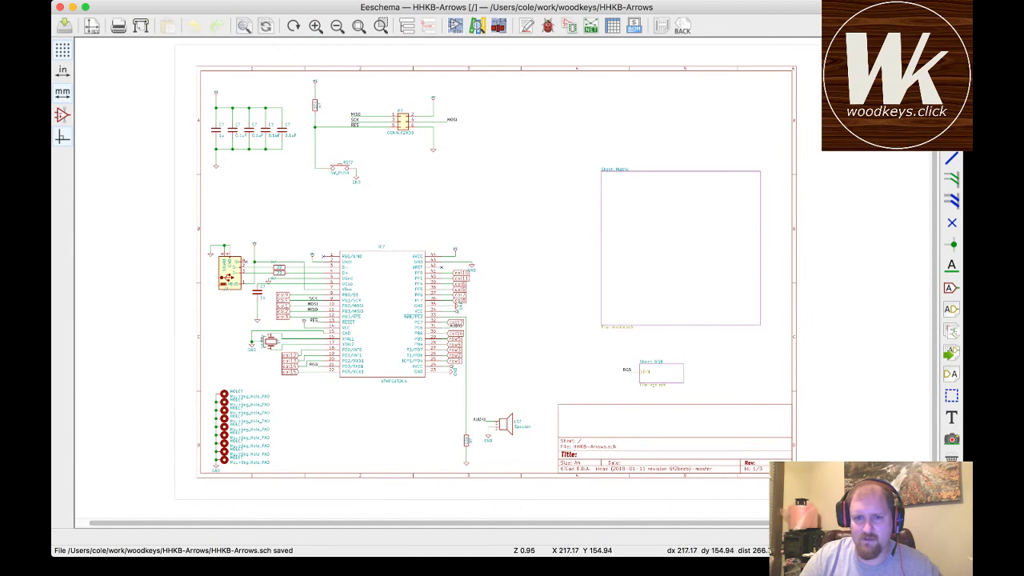
{"action": "scroll", "coordinate": [651, 374], "scroll_direction": "up", "scroll_amount": 1}
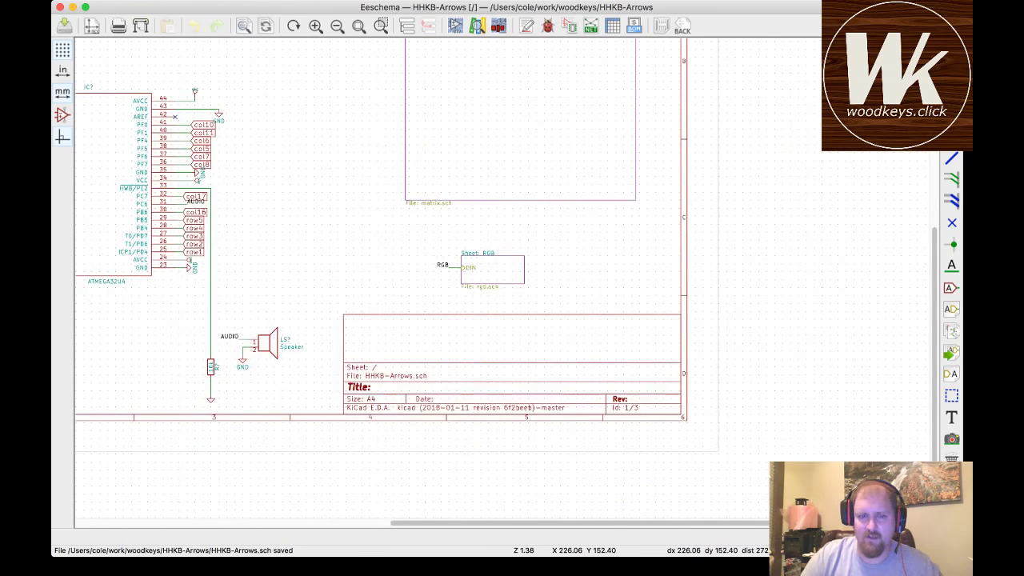
{"action": "scroll", "coordinate": [496, 272], "scroll_direction": "up", "scroll_amount": 3}
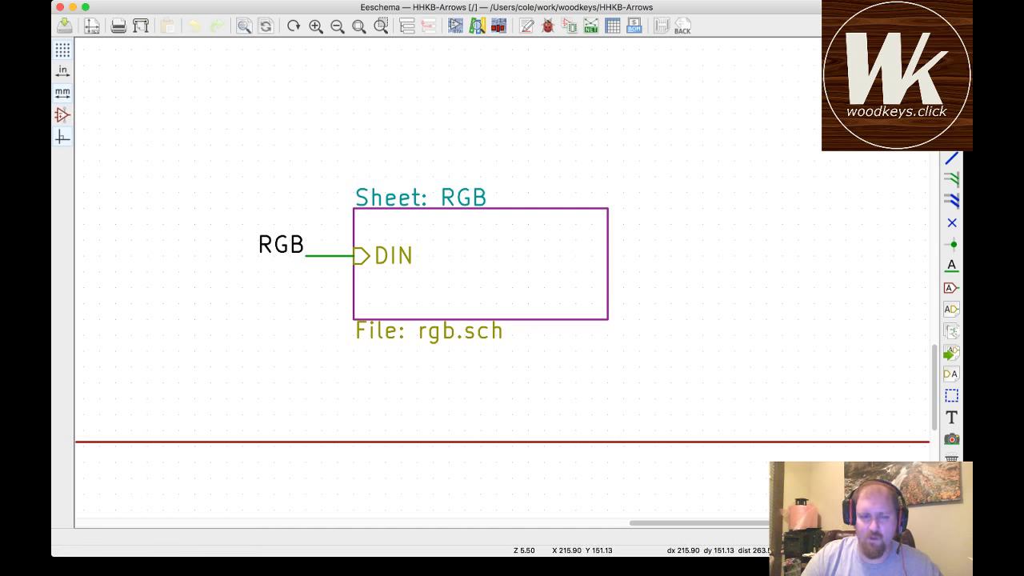
{"action": "key", "text": "ctrl+s"}
- Scroll around the root sheet to inspect the RGB label feeding the RGB block's DIN input
{"action": "scroll", "coordinate": [702, 289], "scroll_direction": "down", "scroll_amount": 2}
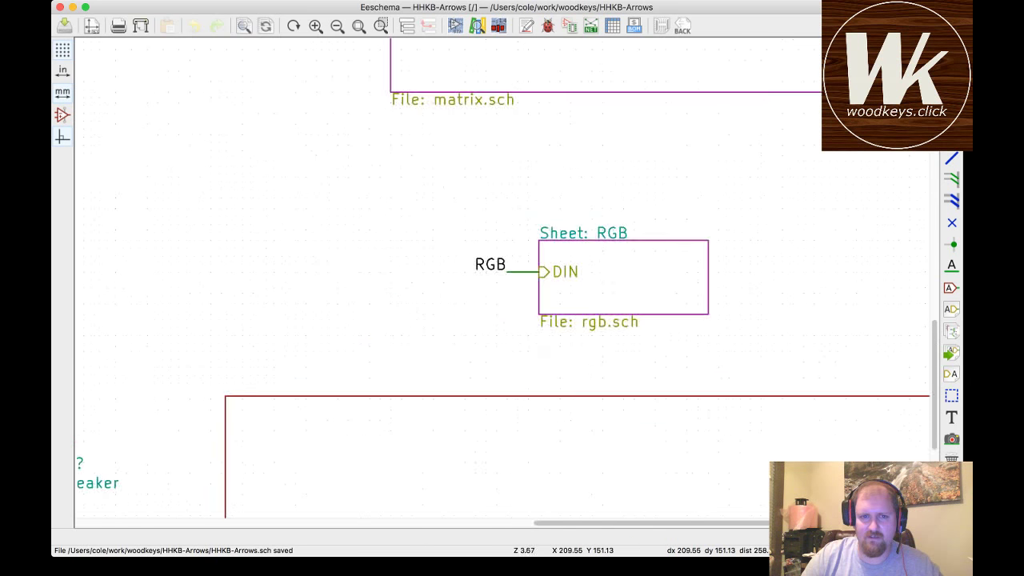
{"action": "scroll", "coordinate": [702, 288], "scroll_direction": "down", "scroll_amount": 2}
{"action": "scroll", "coordinate": [702, 288], "scroll_direction": "up", "scroll_amount": 4}
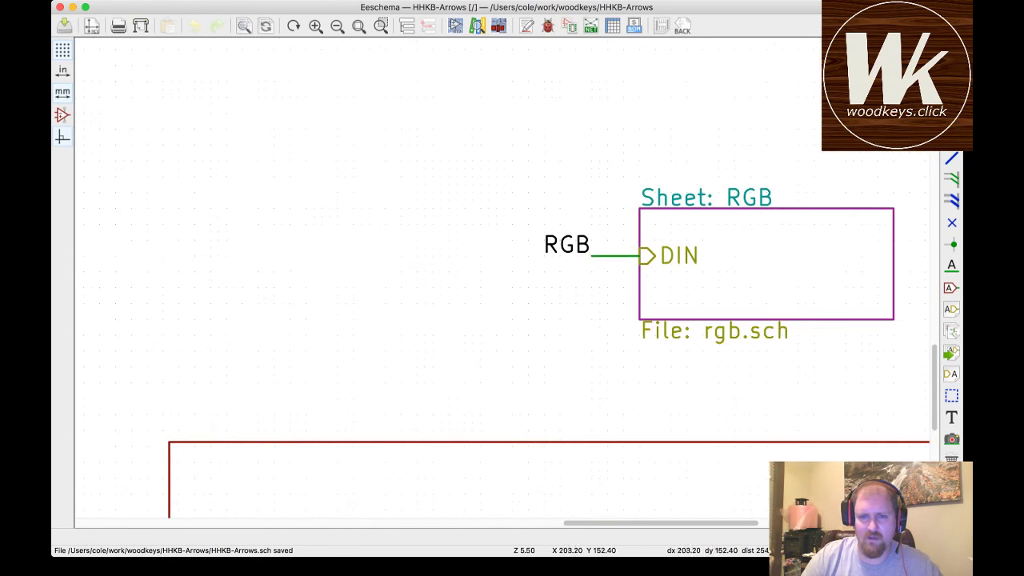
{"action": "scroll", "coordinate": [472, 275], "scroll_direction": "down", "scroll_amount": 4}
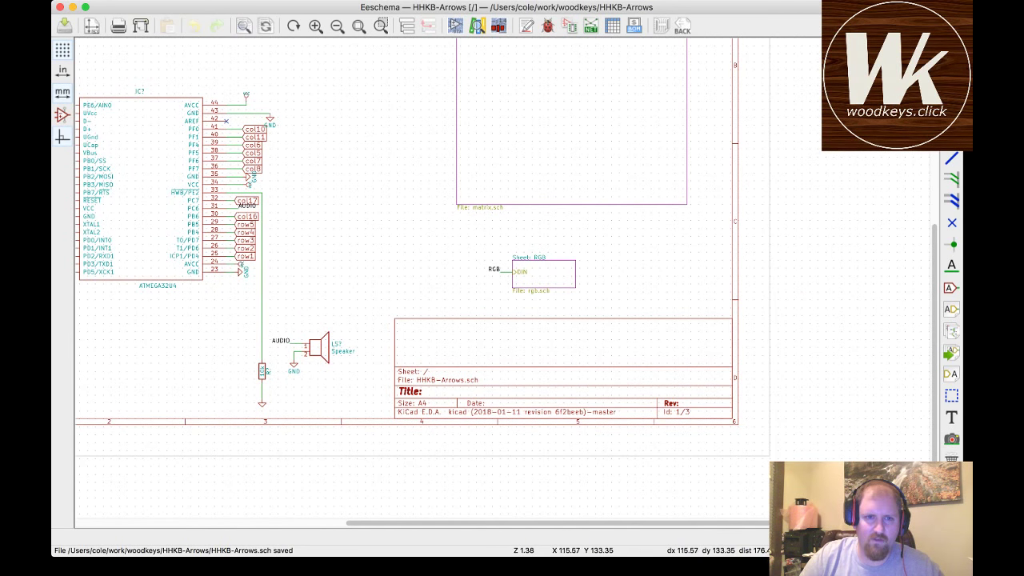
{"action": "scroll", "coordinate": [422, 280], "scroll_direction": "up", "scroll_amount": 3}
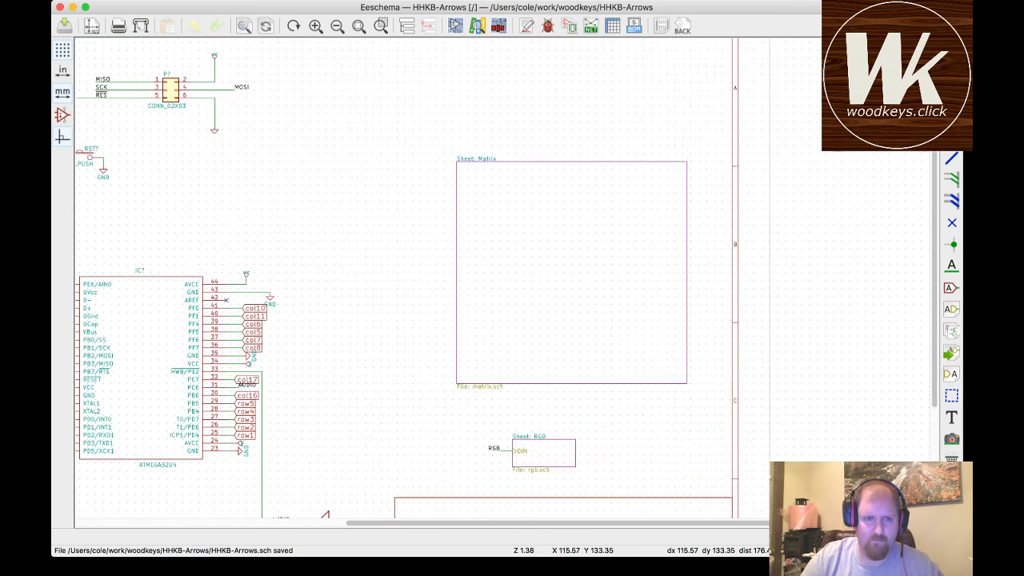
{"action": "scroll", "coordinate": [422, 280], "scroll_direction": "down", "scroll_amount": 3}
{"action": "scroll", "coordinate": [421, 280], "scroll_direction": "left", "scroll_amount": 5}
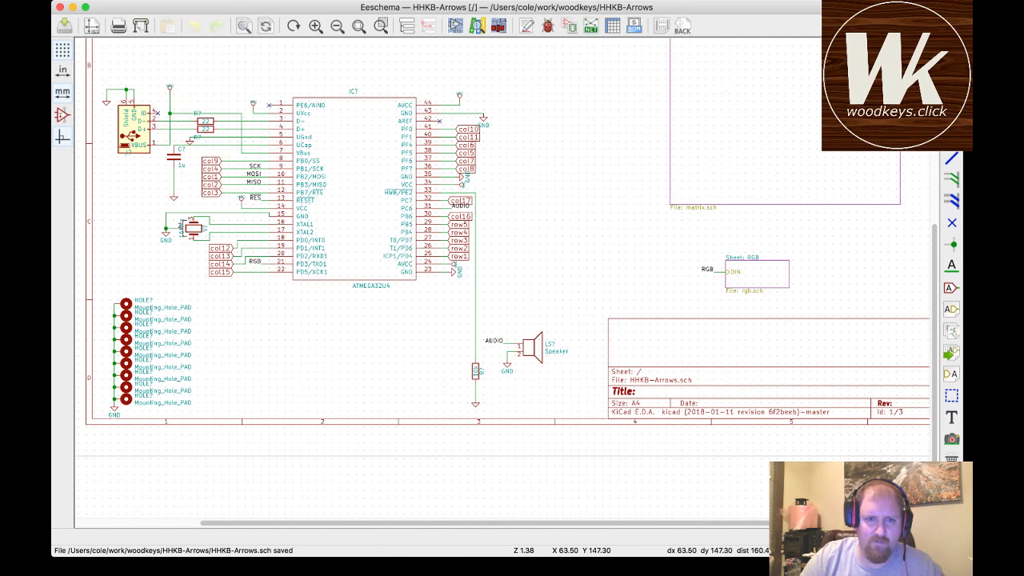
{"action": "left_click", "coordinate": [254, 262]}
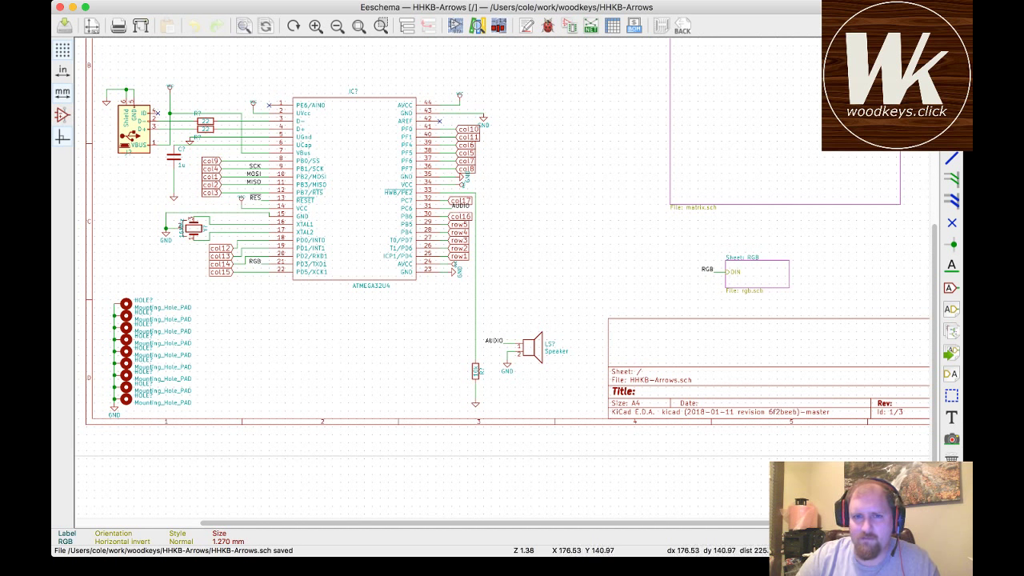
{"action": "scroll", "coordinate": [507, 283], "scroll_direction": "up", "scroll_amount": 3}
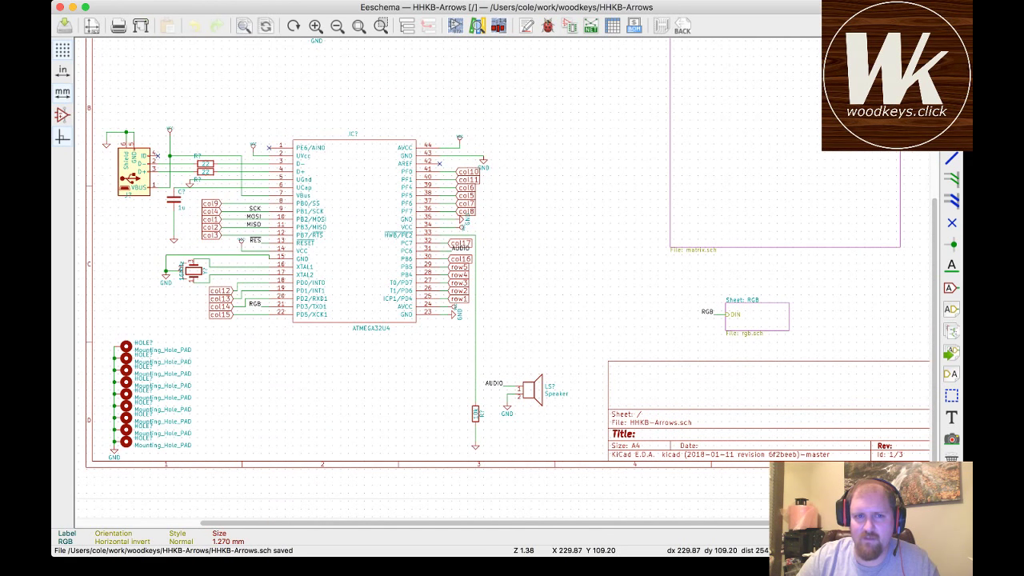
{"action": "left_click", "coordinate": [774, 184]}
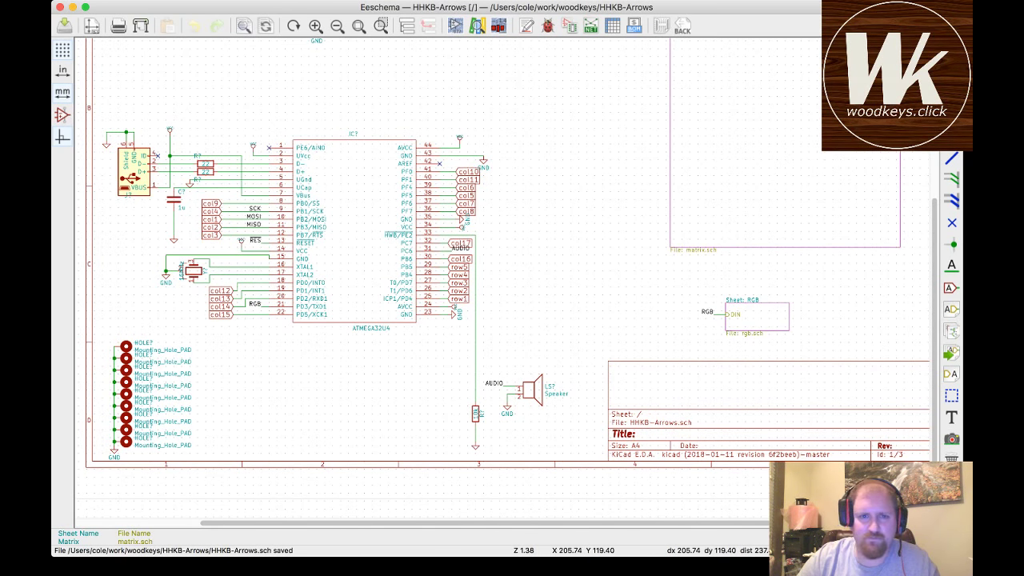
- Enter the Matrix sub-sheet and pan around the switch-and-diode grid across rows row1–row5
{"action": "double_click", "coordinate": [773, 183]}
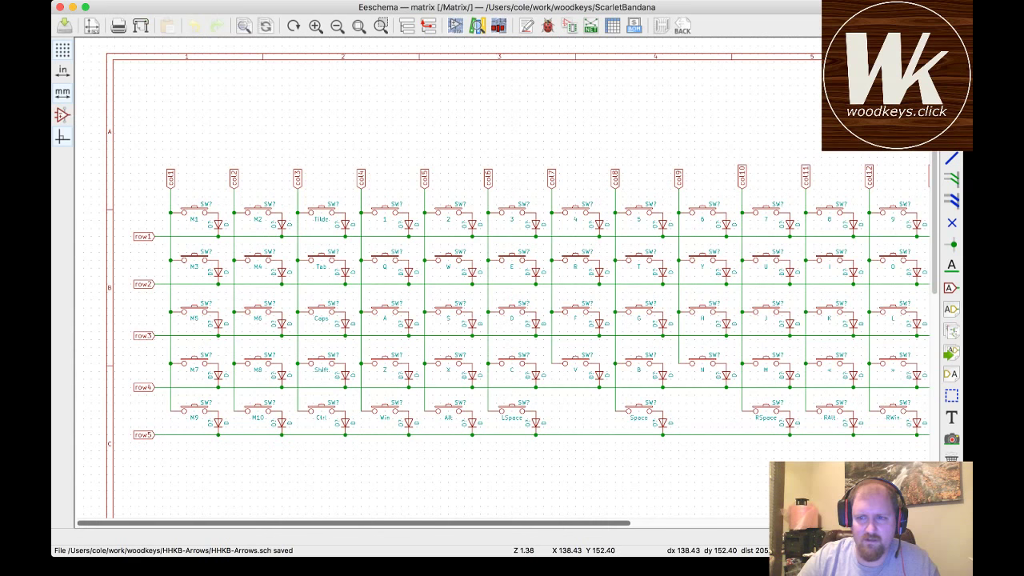
{"action": "scroll", "coordinate": [505, 288], "scroll_direction": "right", "scroll_amount": 4}
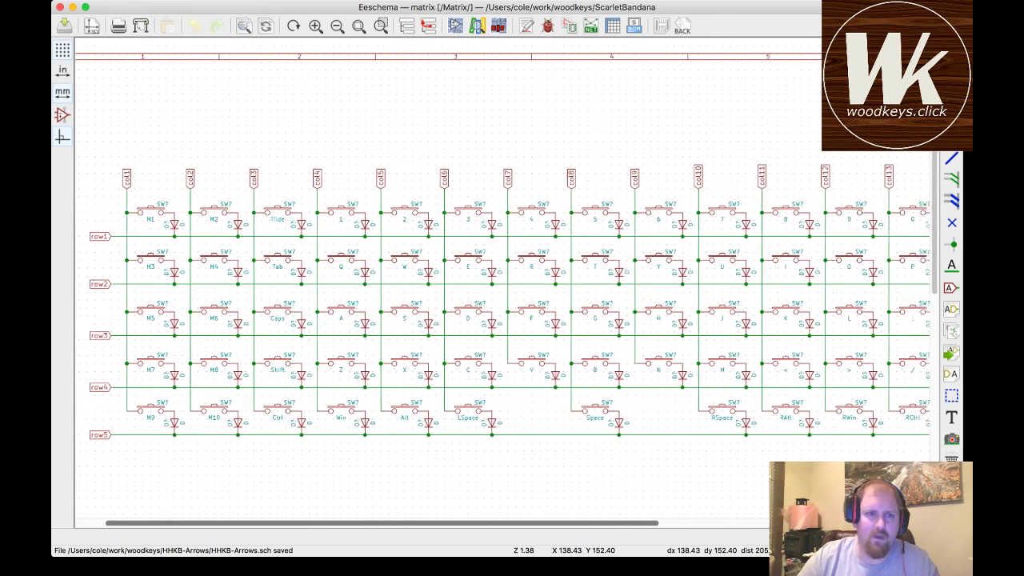
{"action": "scroll", "coordinate": [505, 288], "scroll_direction": "left", "scroll_amount": 4}
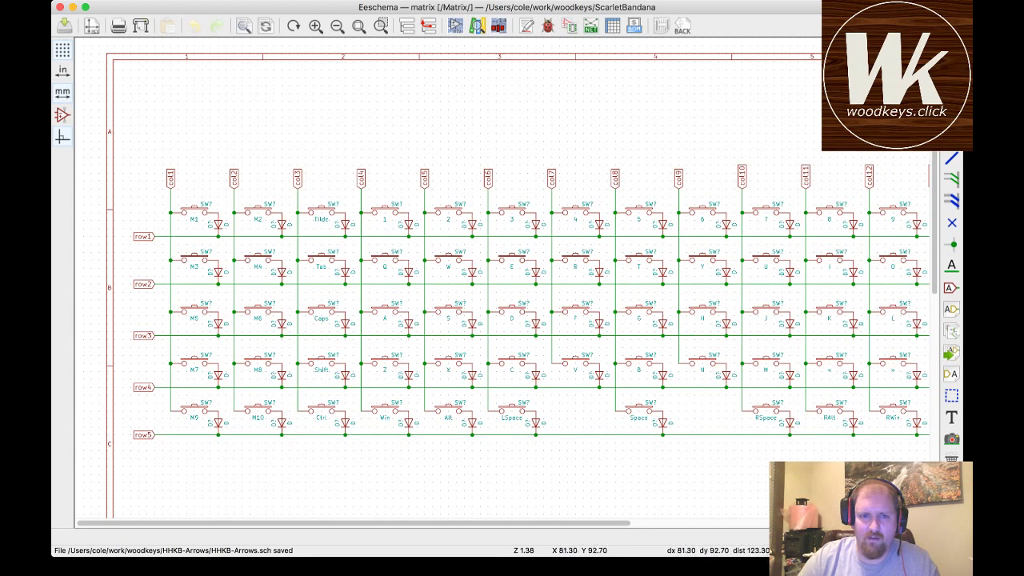
{"action": "scroll", "coordinate": [505, 283], "scroll_direction": "up", "scroll_amount": 2}
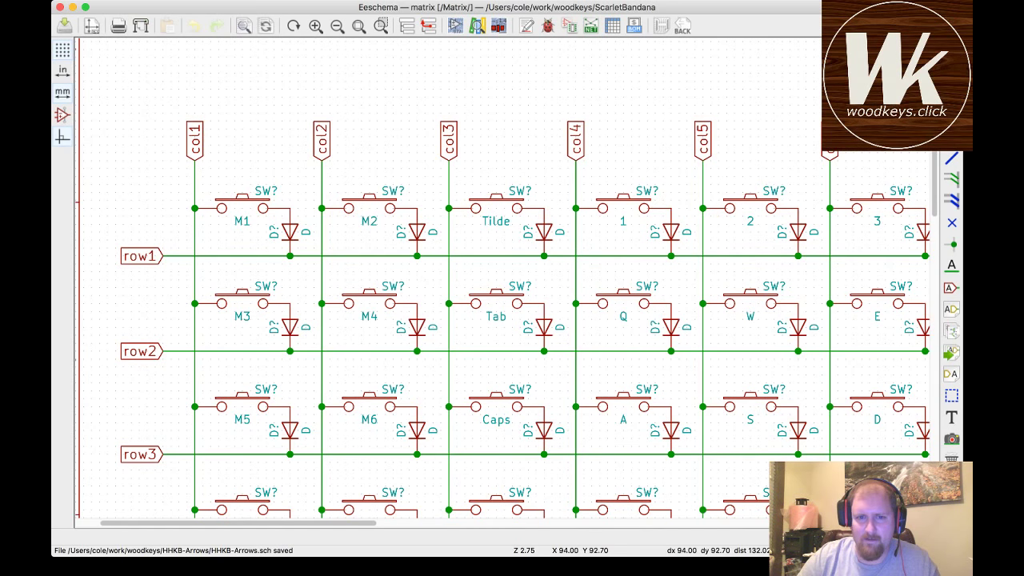
{"action": "scroll", "coordinate": [505, 280], "scroll_direction": "down", "scroll_amount": 2}
{"action": "scroll", "coordinate": [433, 423], "scroll_direction": "up", "scroll_amount": 2}
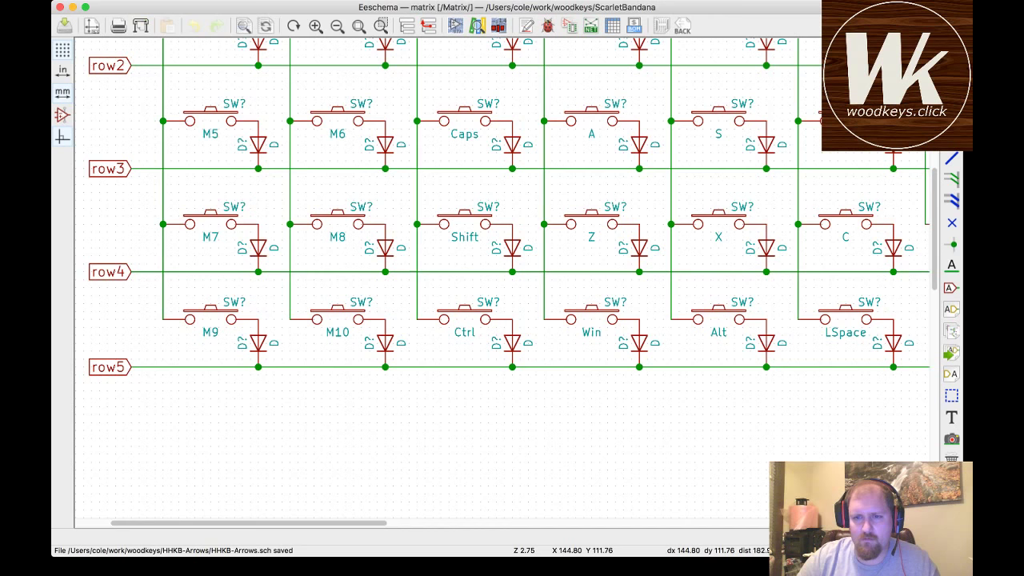
{"action": "scroll", "coordinate": [502, 282], "scroll_direction": "right", "scroll_amount": 5}
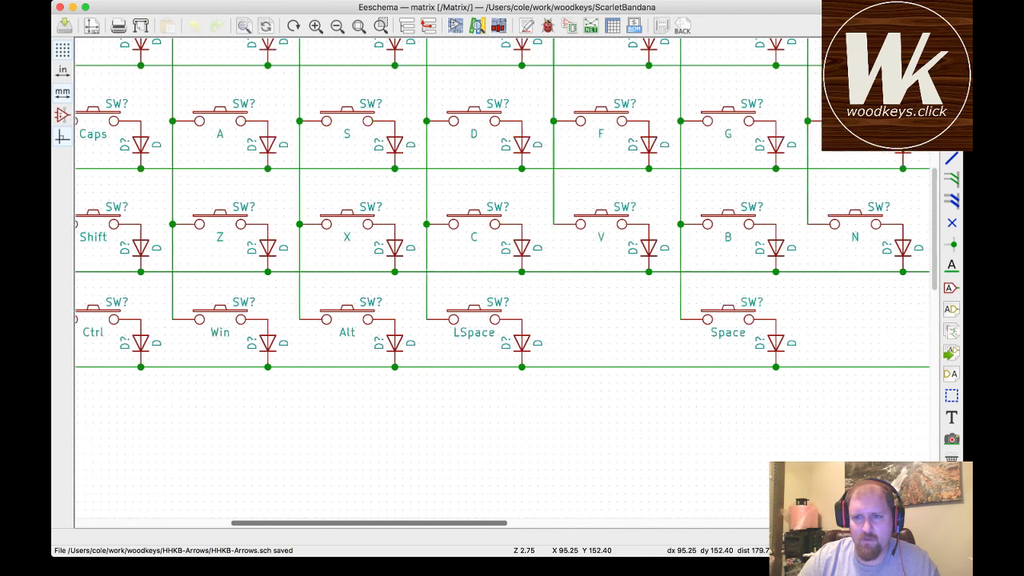
{"action": "scroll", "coordinate": [501, 281], "scroll_direction": "right", "scroll_amount": 7}
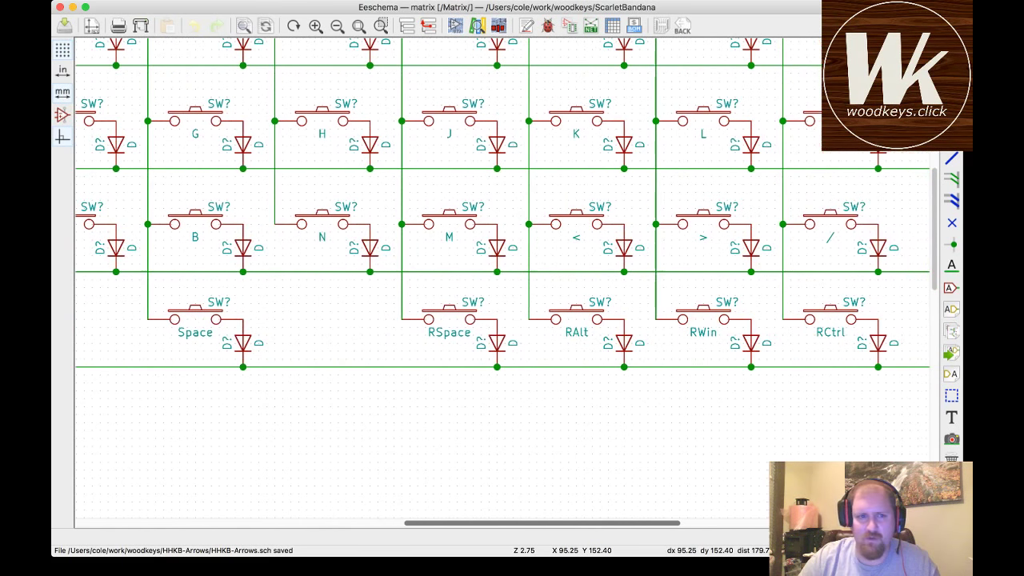
{"action": "scroll", "coordinate": [503, 281], "scroll_direction": "left", "scroll_amount": 11}
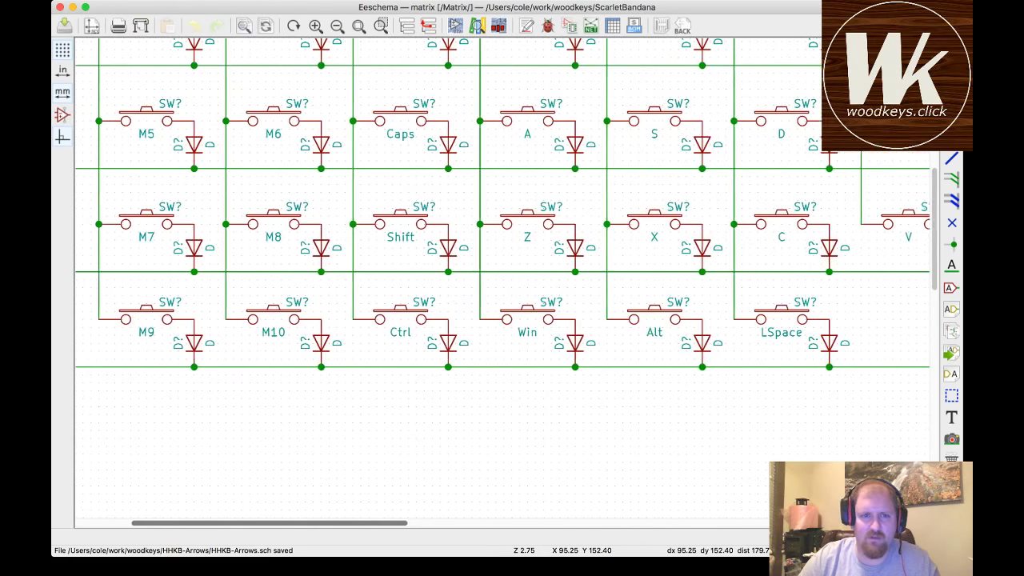
{"action": "scroll", "coordinate": [503, 281], "scroll_direction": "left", "scroll_amount": 1}
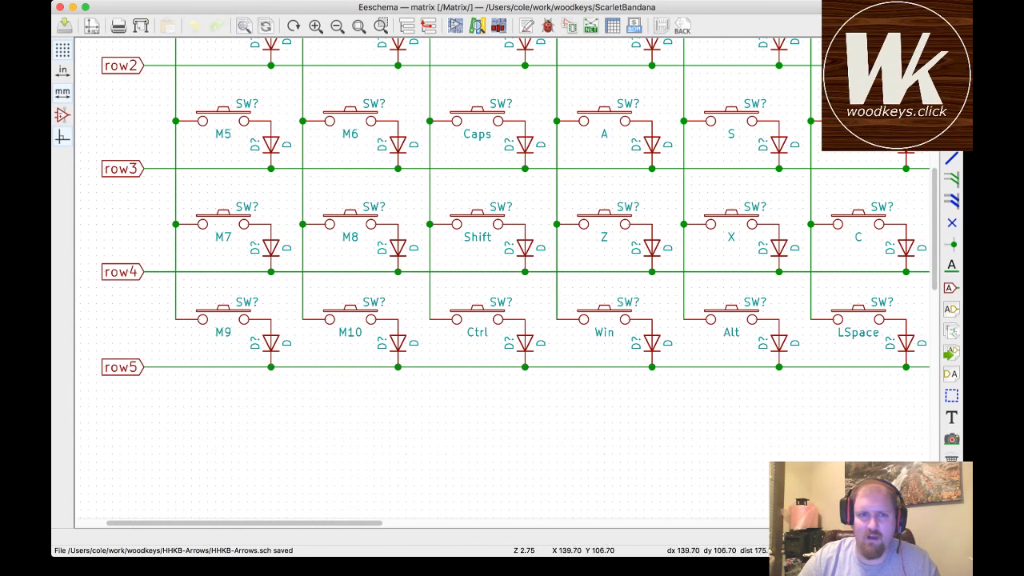
{"action": "scroll", "coordinate": [512, 216], "scroll_direction": "up", "scroll_amount": 1}
{"action": "scroll", "coordinate": [511, 216], "scroll_direction": "up", "scroll_amount": 1}
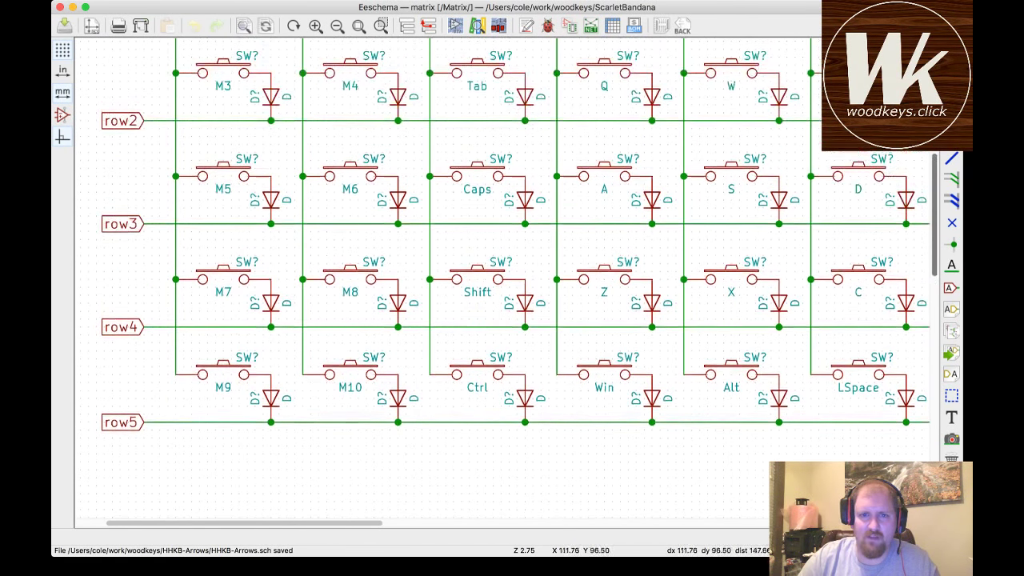
{"action": "scroll", "coordinate": [512, 280], "scroll_direction": "down", "scroll_amount": 3, "text": "ctrl"}
{"action": "scroll", "coordinate": [488, 248], "scroll_direction": "up", "scroll_amount": 3, "text": "ctrl"}
{"action": "scroll", "coordinate": [496, 276], "scroll_direction": "up", "scroll_amount": 1, "text": "ctrl"}
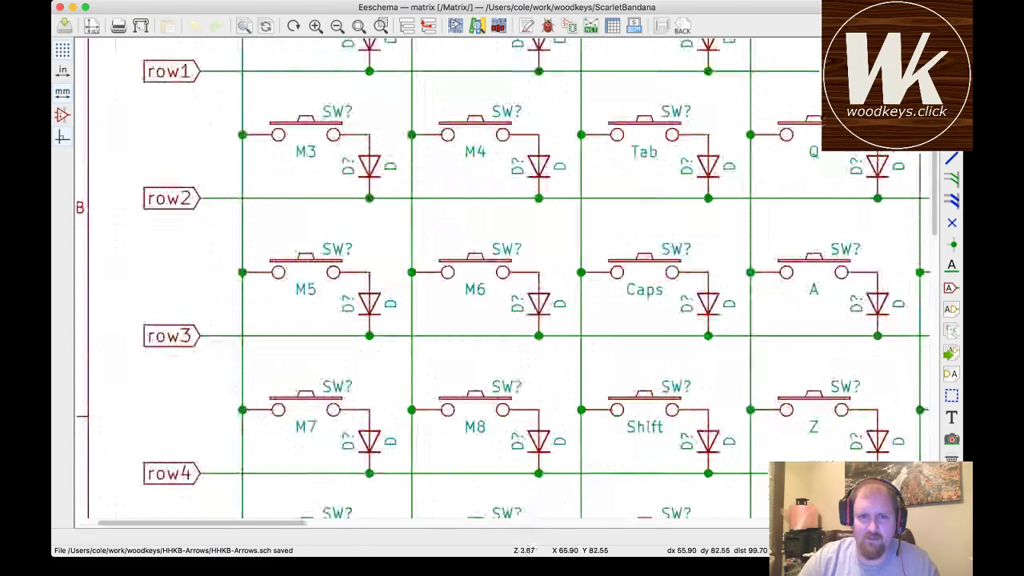
{"action": "scroll", "coordinate": [496, 275], "scroll_direction": "down", "scroll_amount": 3, "text": "ctrl"}
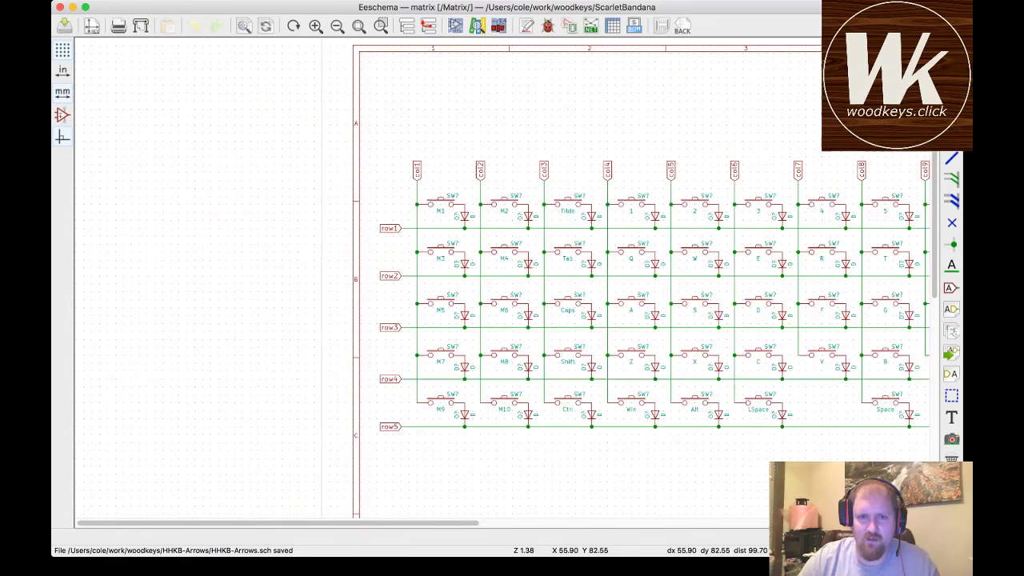
- Delete the col1 and col2 switch columns and move the row1–row5 labels up to the remaining grid
{"action": "left_click_drag", "start_coordinate": [401, 142], "coordinate": [523, 449]}
{"action": "key", "text": "Escape"}
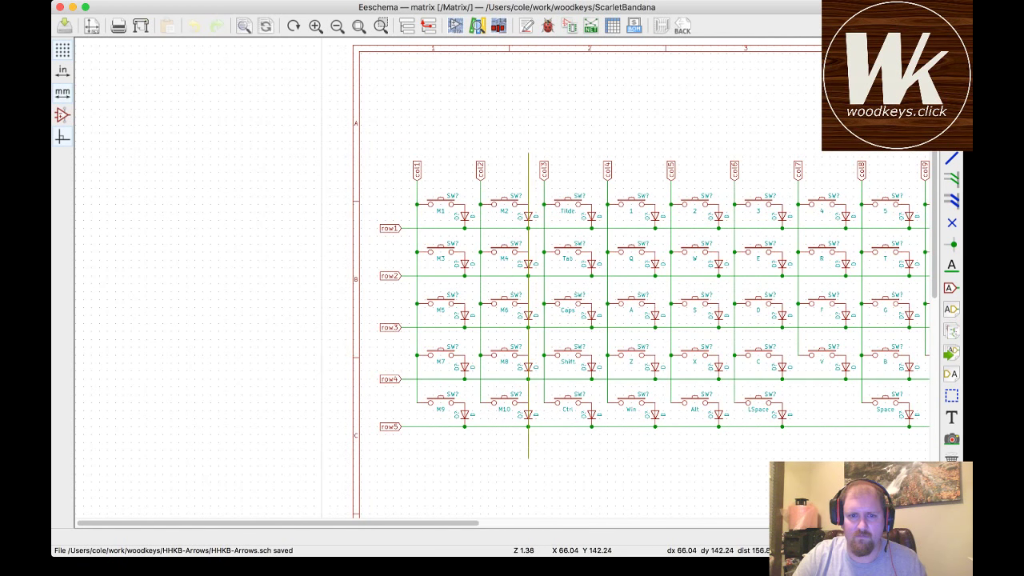
{"action": "left_click_drag", "start_coordinate": [528, 460], "coordinate": [417, 442]}
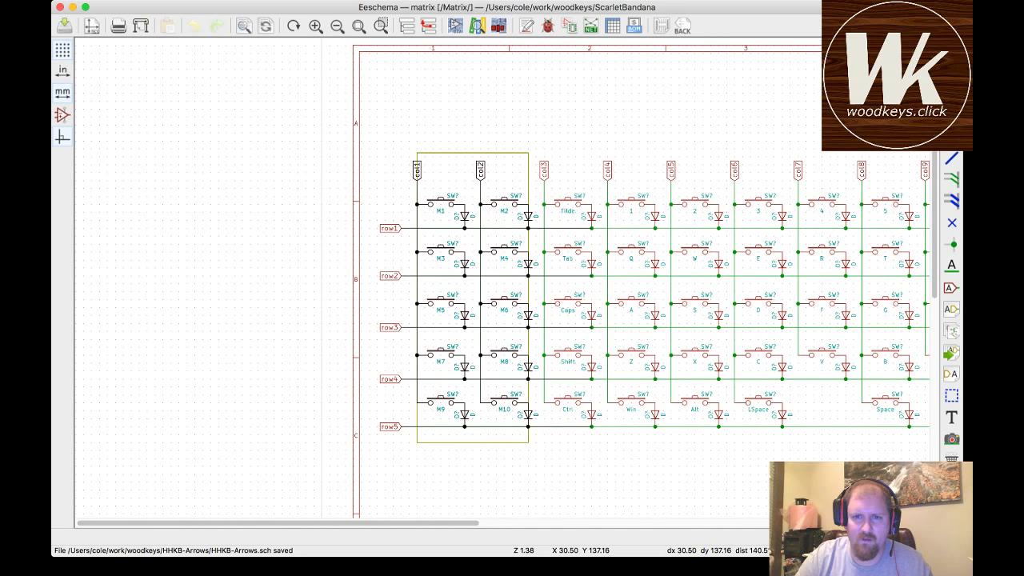
{"action": "key", "text": "Delete"}
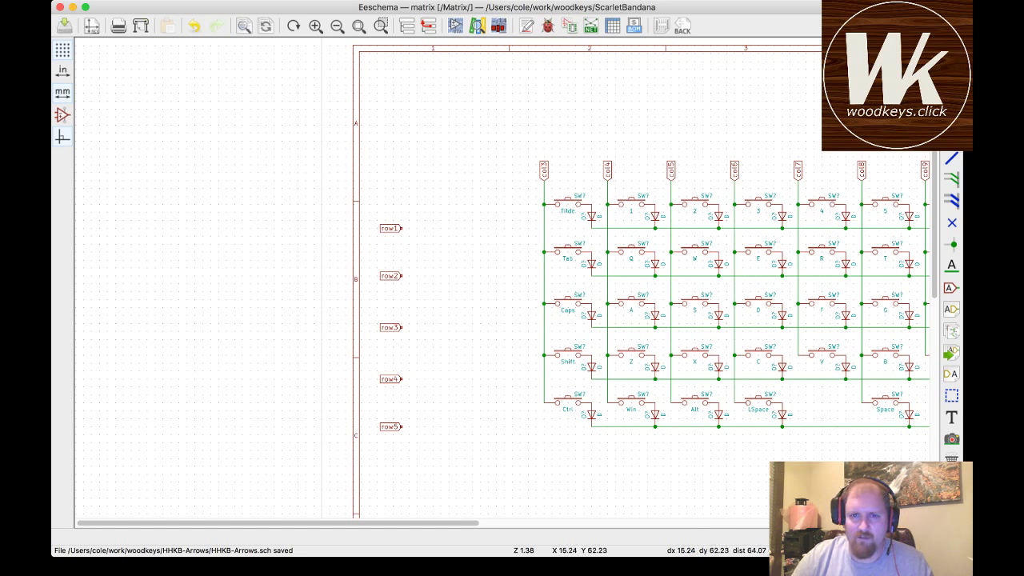
{"action": "left_click_drag", "start_coordinate": [370, 210], "coordinate": [434, 445]}
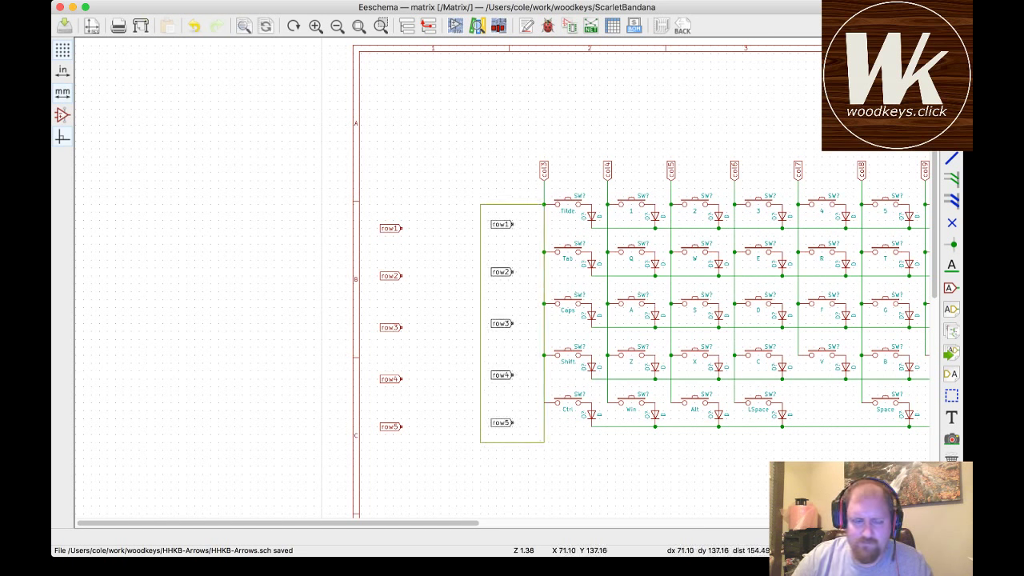
{"action": "left_click", "coordinate": [544, 442]}
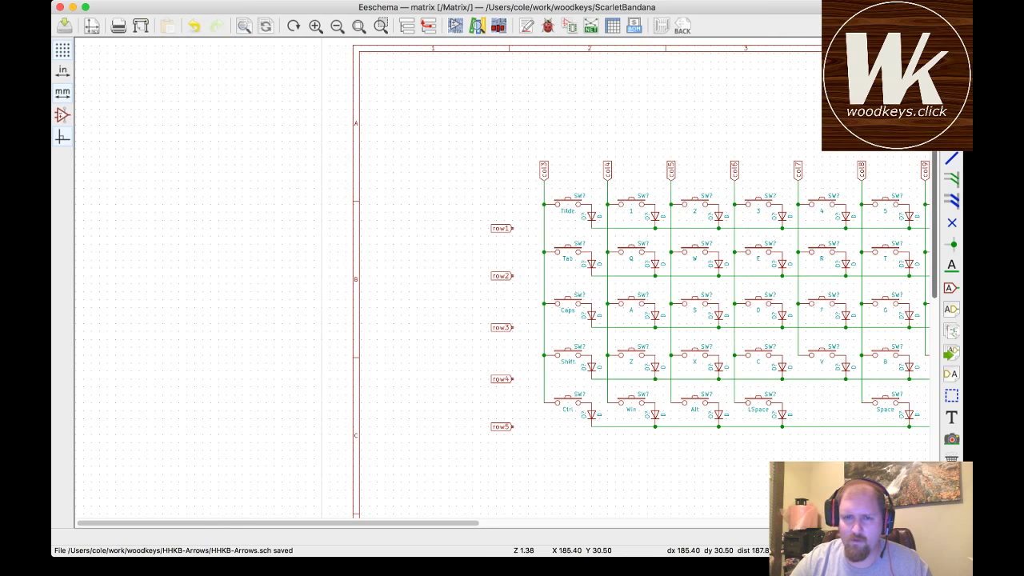
- Wire the row1 and row2 global labels to their row wires
{"action": "scroll", "coordinate": [632, 208], "scroll_direction": "up", "scroll_amount": 2}
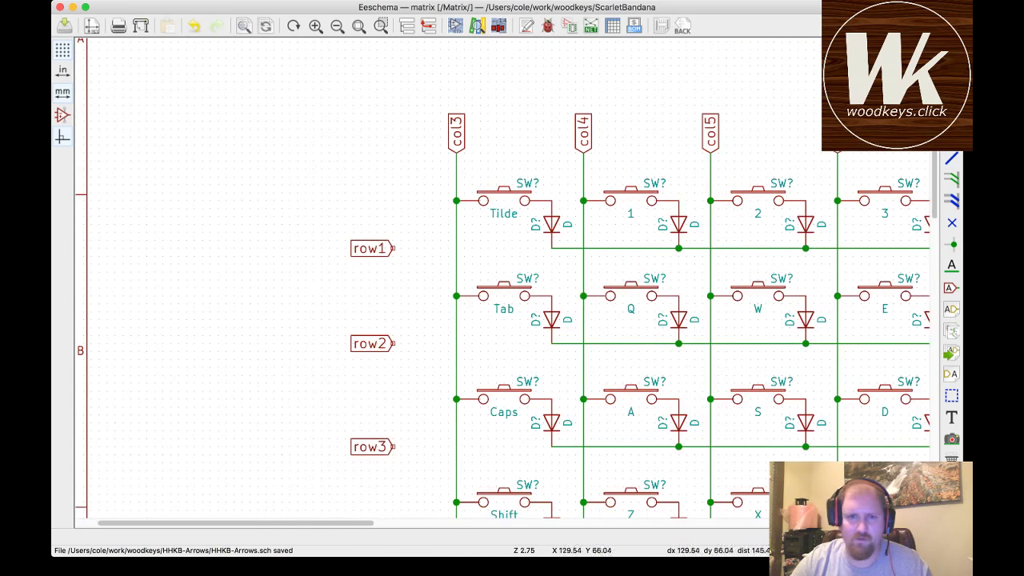
{"action": "scroll", "coordinate": [504, 280], "scroll_direction": "down", "scroll_amount": 3}
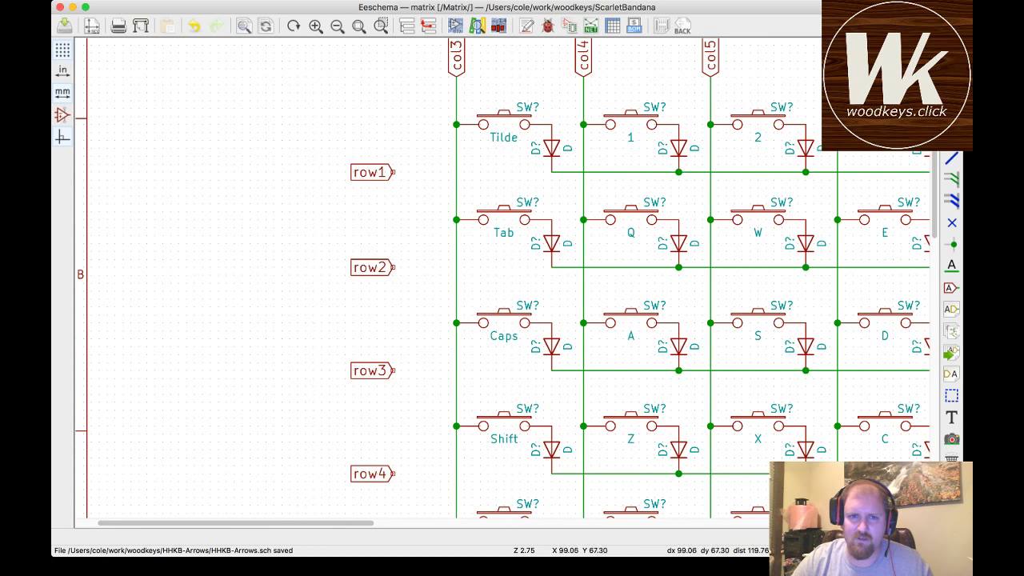
{"action": "key", "text": "w"}
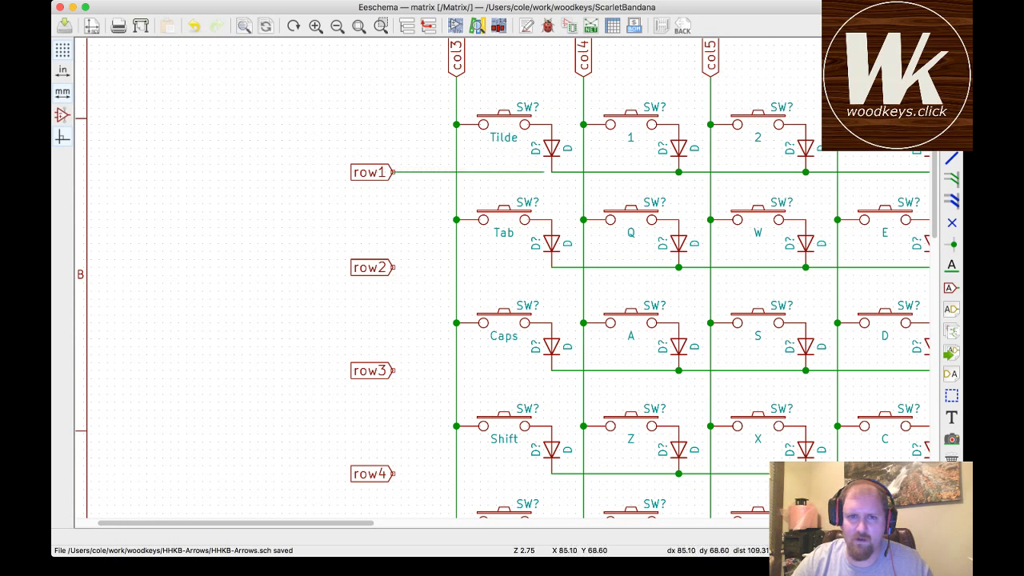
{"action": "left_click", "coordinate": [551, 172]}
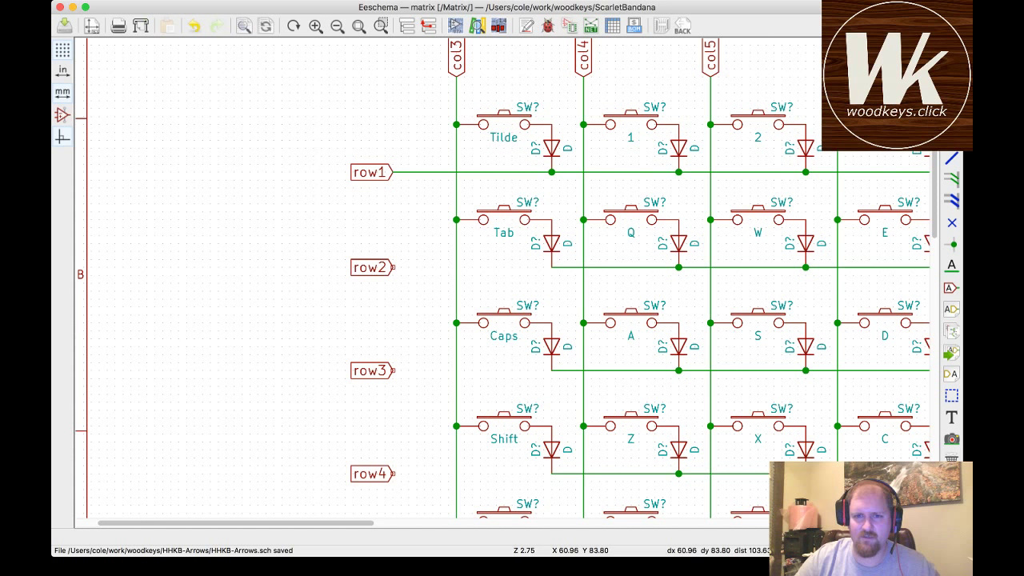
{"action": "key", "text": "w"}
{"action": "left_click", "coordinate": [551, 268]}
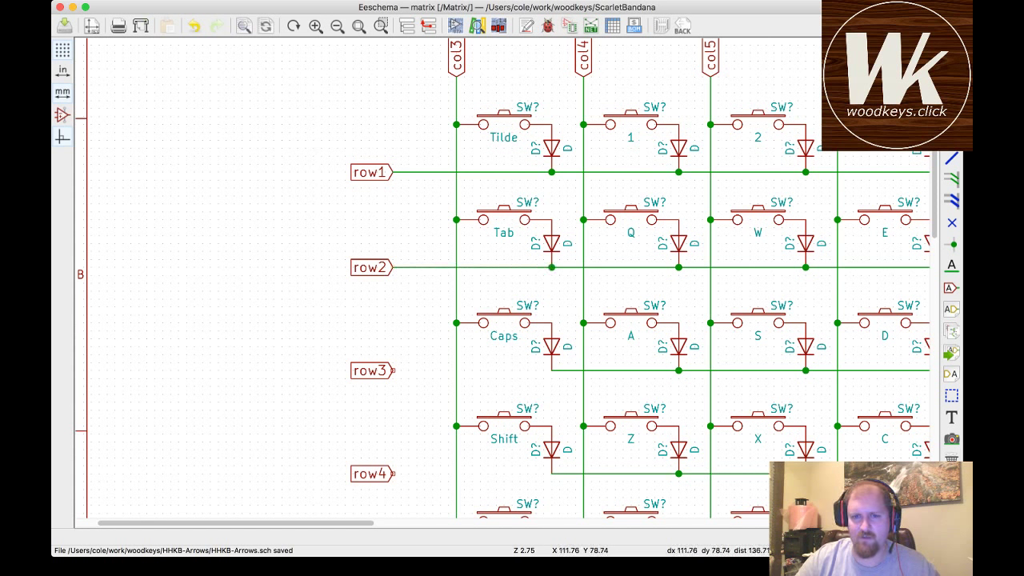
- Delete the row3 wire segments between the Caps, A, S and D diodes
{"action": "scroll", "coordinate": [503, 281], "scroll_direction": "right", "scroll_amount": 2}
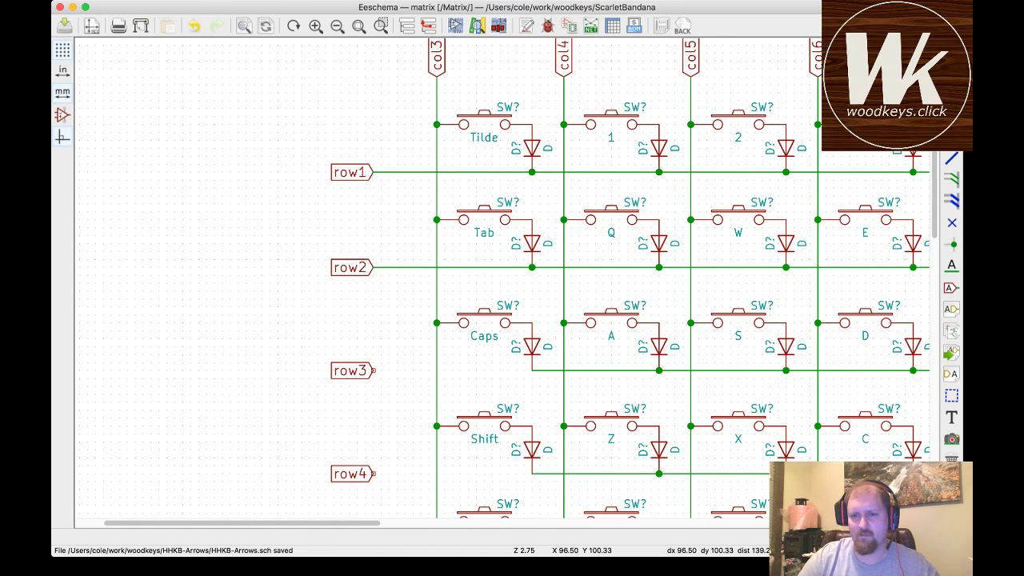
{"action": "key", "text": "Delete"}
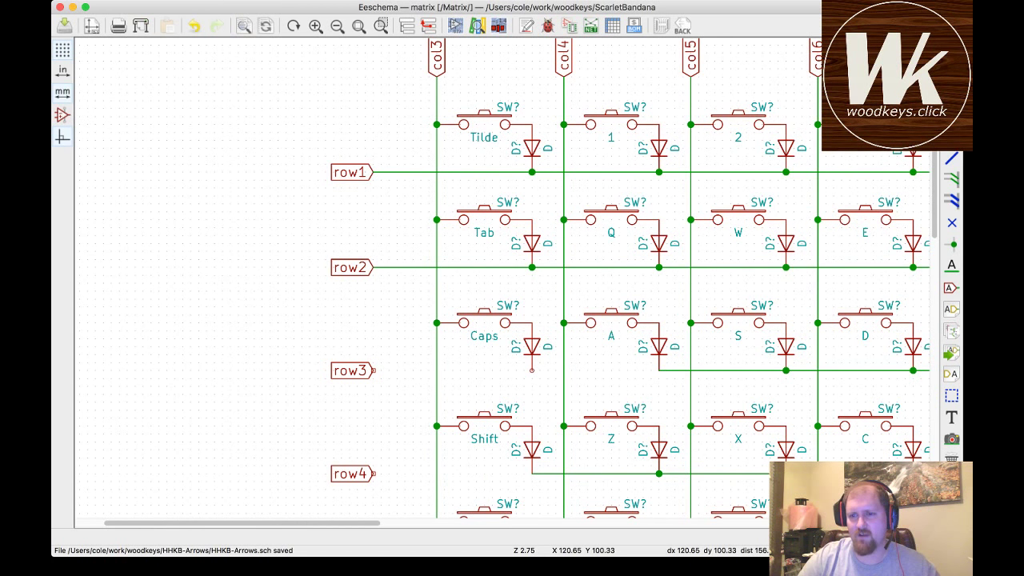
{"action": "key", "text": "Delete"}
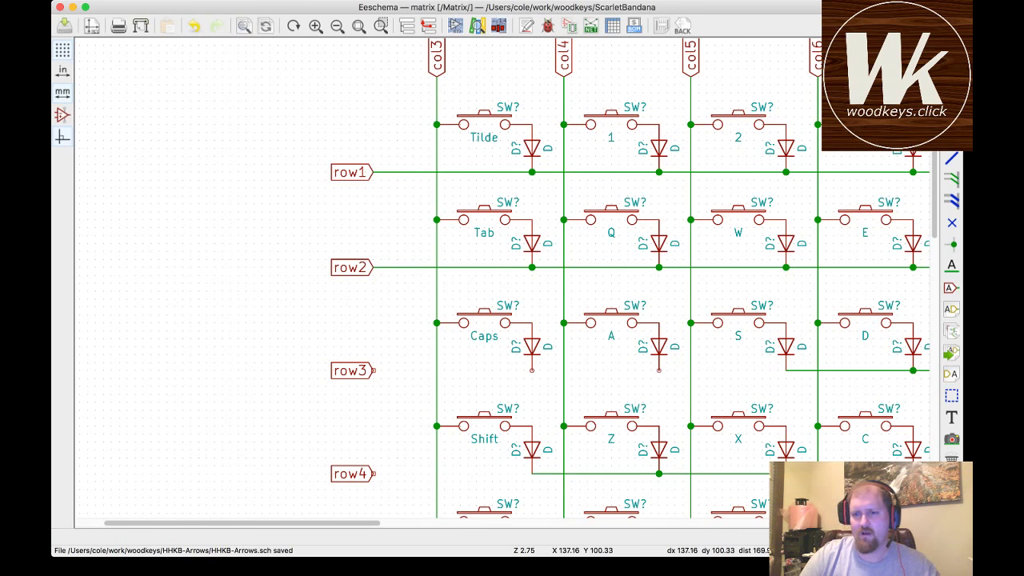
{"action": "key", "text": "Delete"}
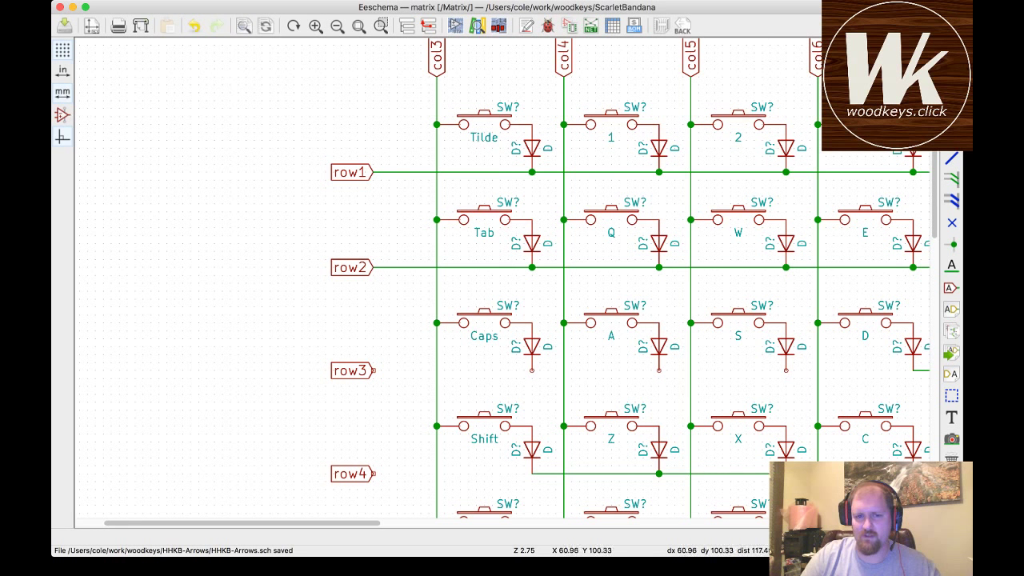
- Select the row3 label and revert the last change after an undo and redo
{"action": "left_click", "coordinate": [370, 369]}
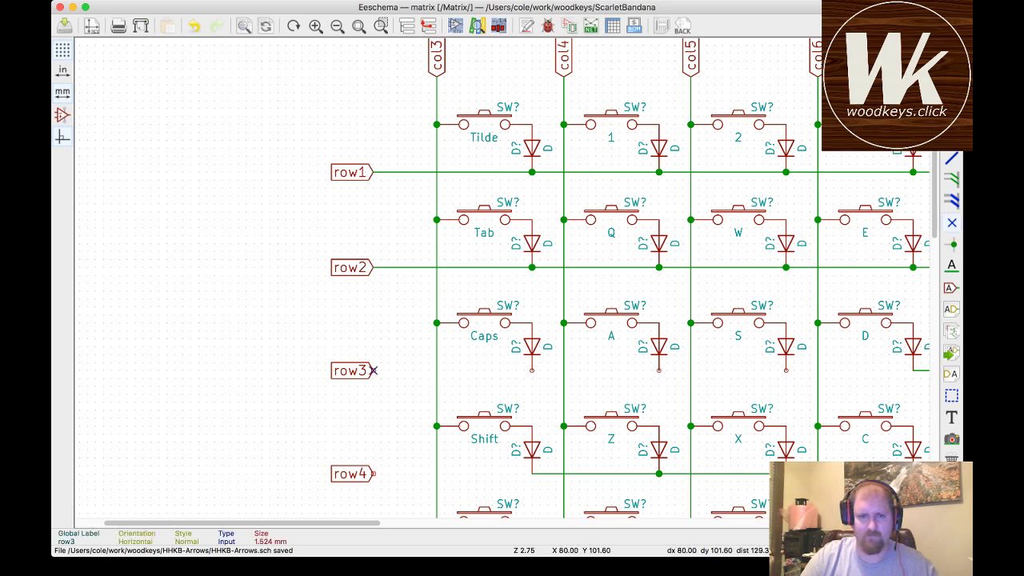
{"action": "key", "text": "super+z"}
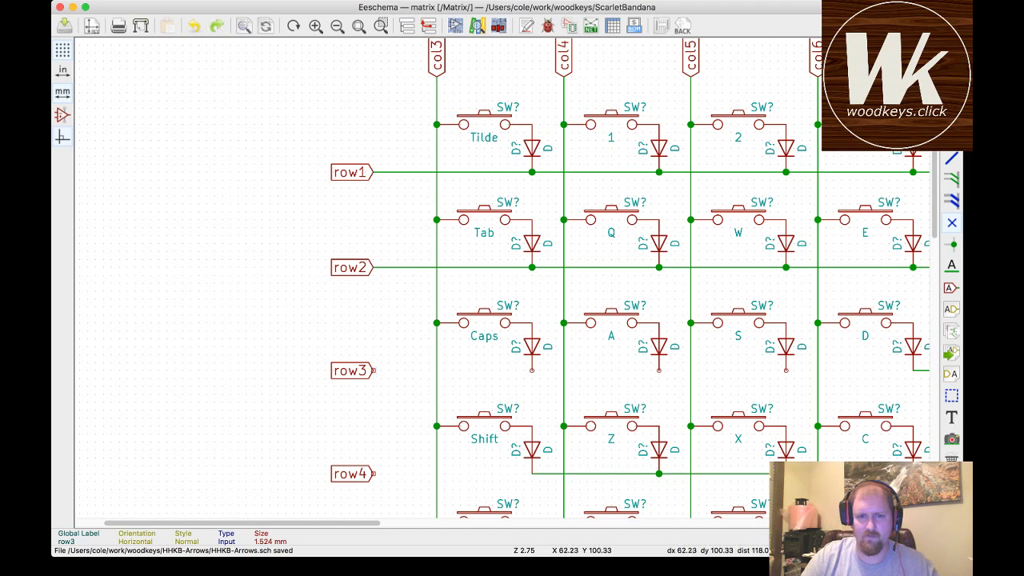
{"action": "key", "text": "super+shift+z"}
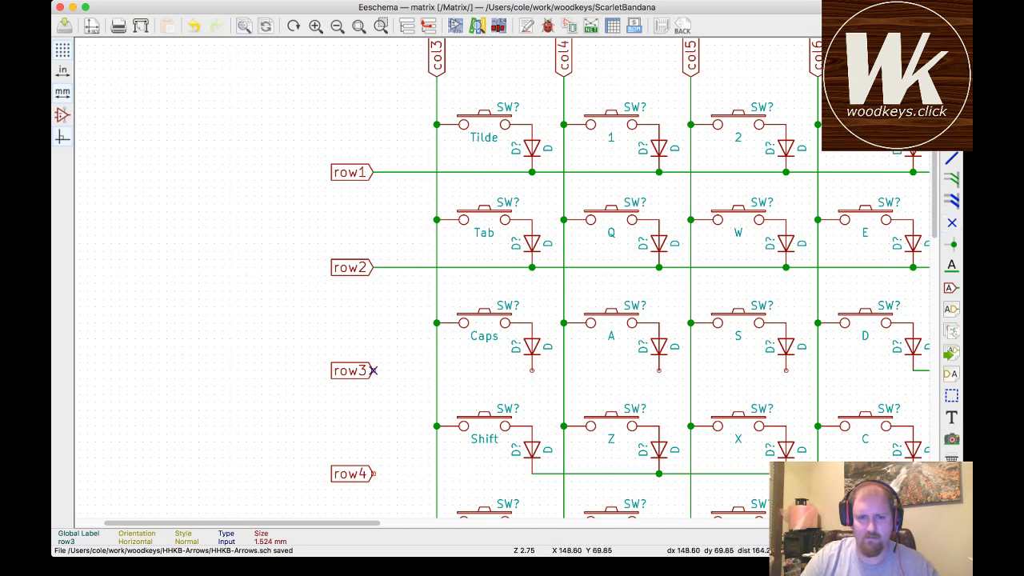
{"action": "key", "text": "super+z"}
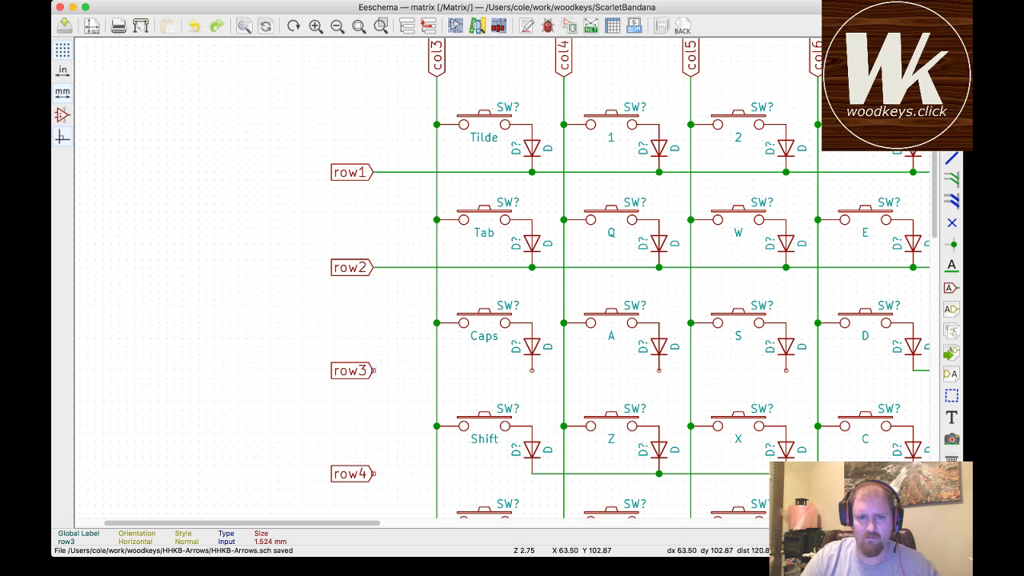
- Draw row3 wire pieces to the Caps and S diodes, then undo them
{"action": "key", "text": "w"}
{"action": "key", "text": "Escape"}
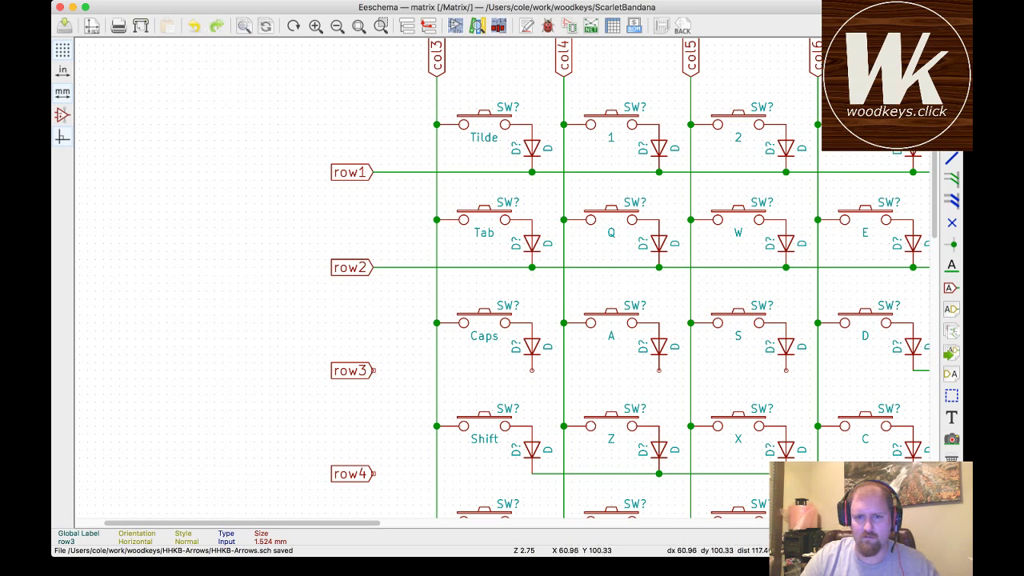
{"action": "key", "text": "w"}
{"action": "left_click", "coordinate": [532, 370]}
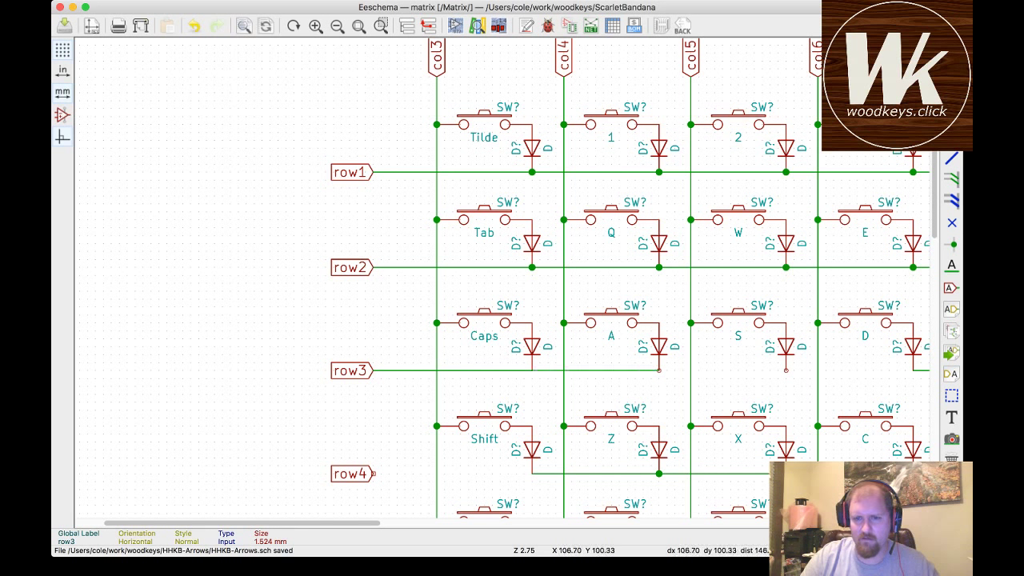
{"action": "key", "text": "w"}
{"action": "left_click", "coordinate": [785, 370]}
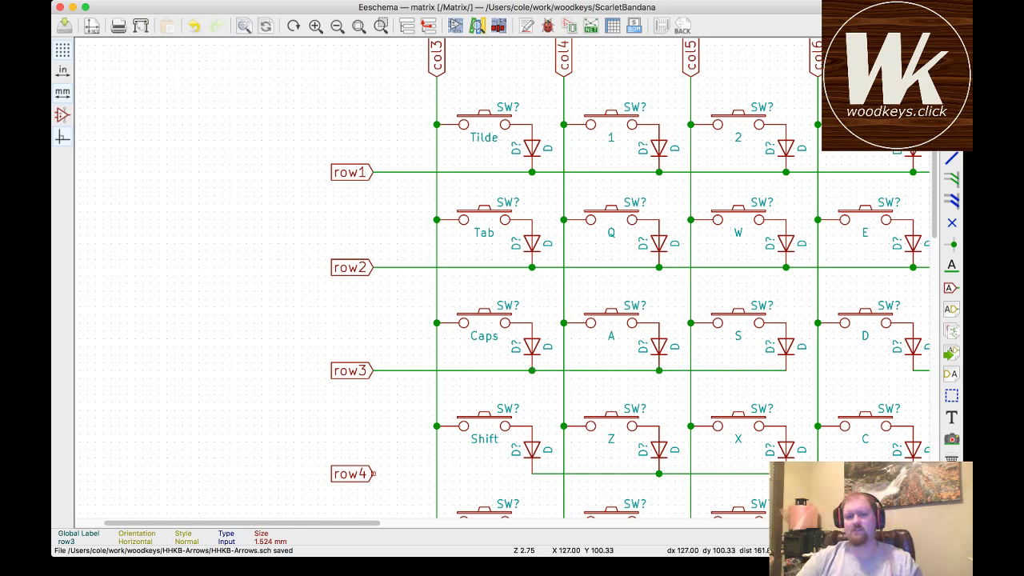
{"action": "key", "text": "ctrl+z"}
{"action": "key", "text": "ctrl+z"}
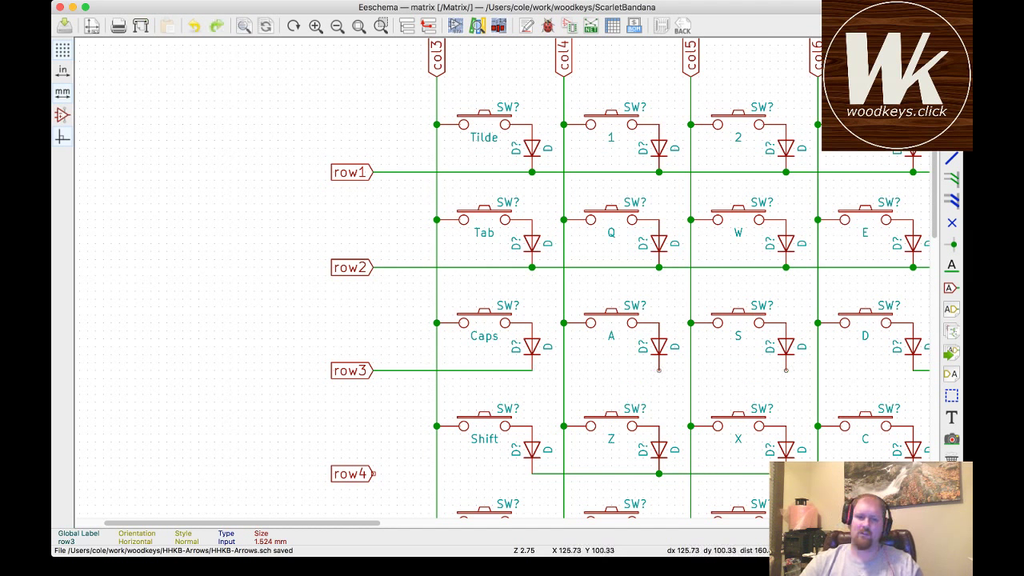
{"action": "key", "text": "ctrl+z"}
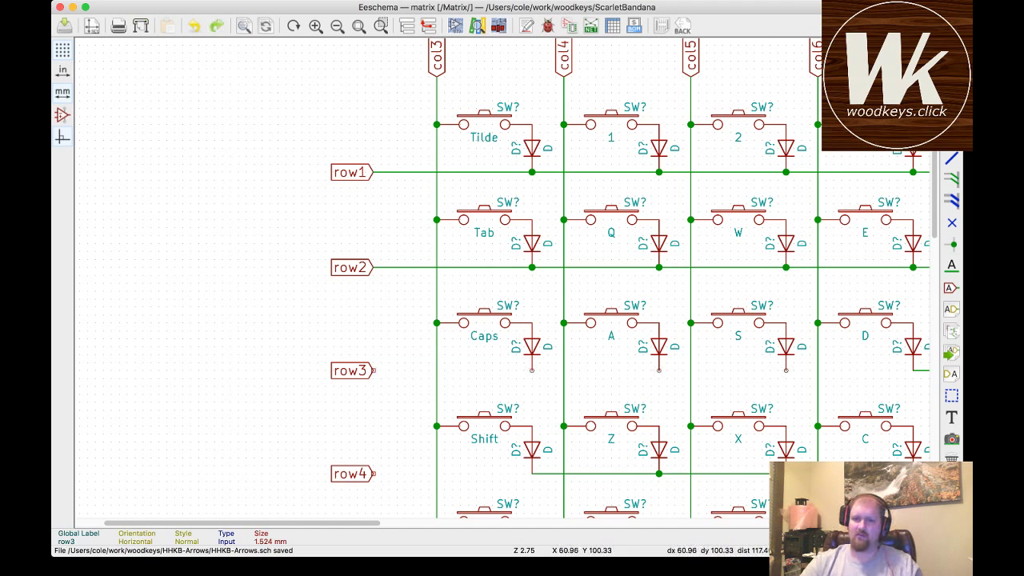
- Run a single row3 wire from its label across every diode in the row
{"action": "key", "text": "w"}
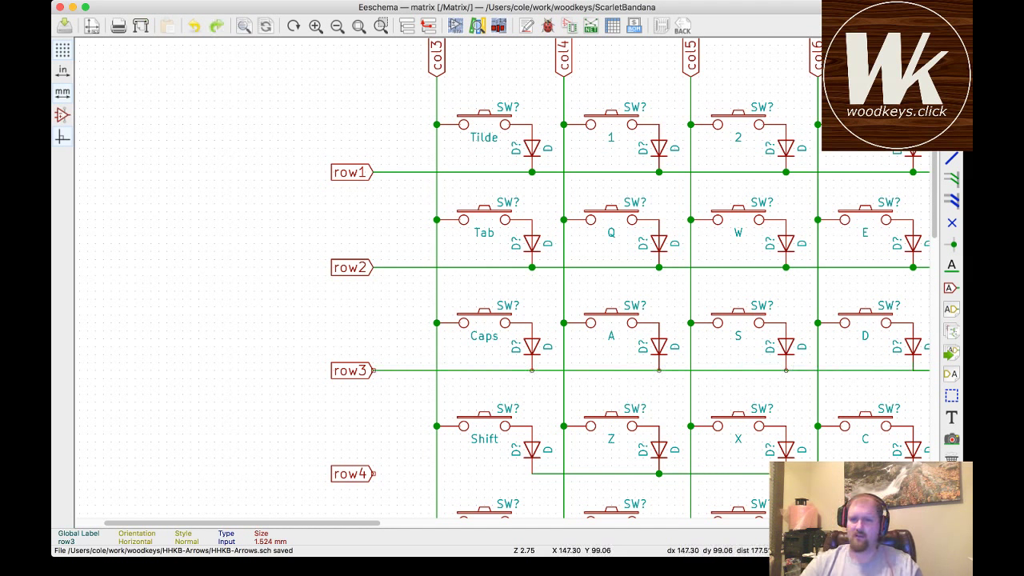
{"action": "double_click", "coordinate": [923, 370]}
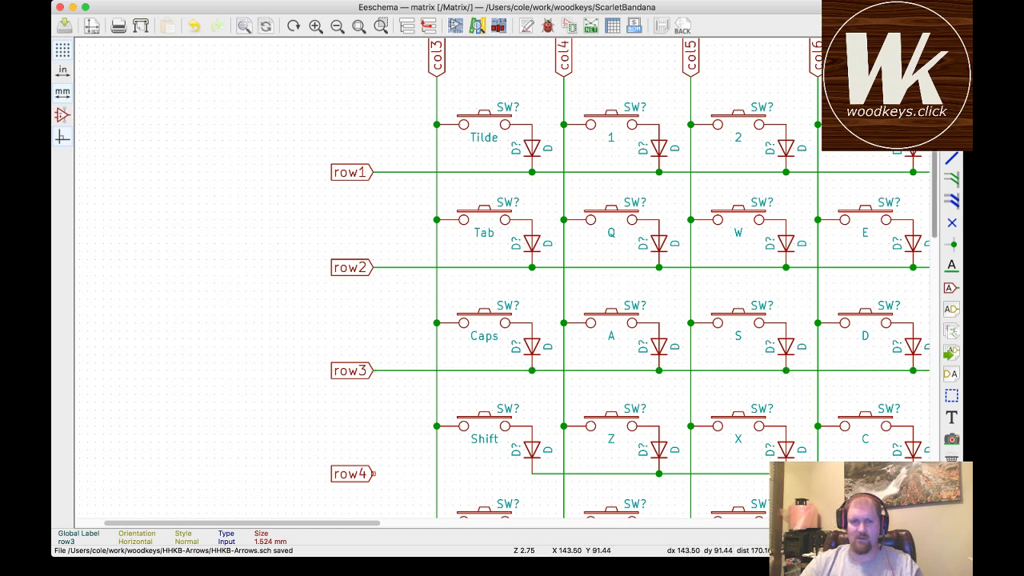
{"action": "scroll", "coordinate": [630, 277], "scroll_direction": "down", "scroll_amount": 3}
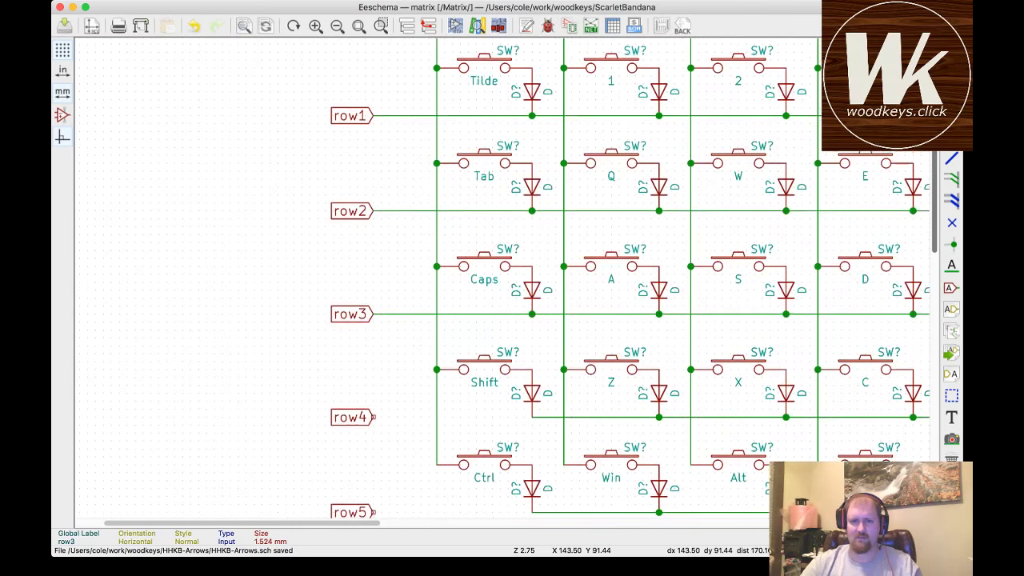
{"action": "scroll", "coordinate": [631, 278], "scroll_direction": "down", "scroll_amount": 2}
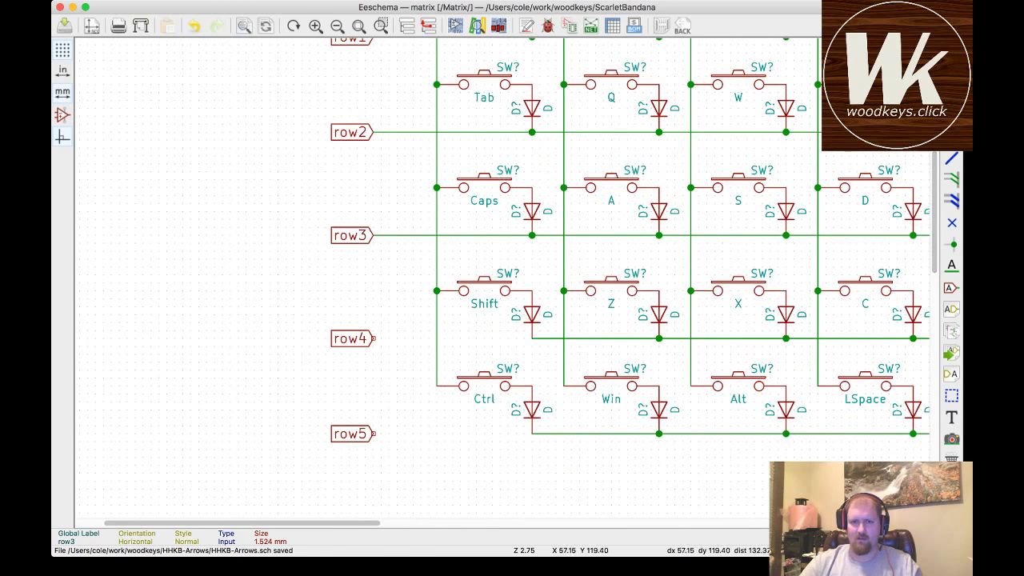
- Wire the row4 label to the Shift diode and the row5 label to the Ctrl diode
{"action": "left_click", "coordinate": [532, 338]}
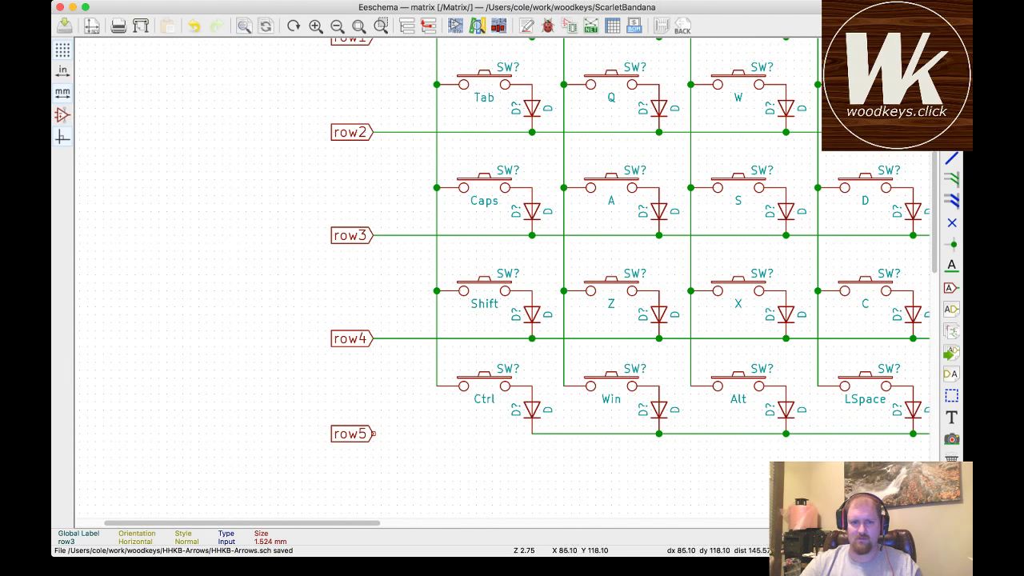
{"action": "left_click", "coordinate": [373, 339]}
{"action": "left_click", "coordinate": [372, 434]}
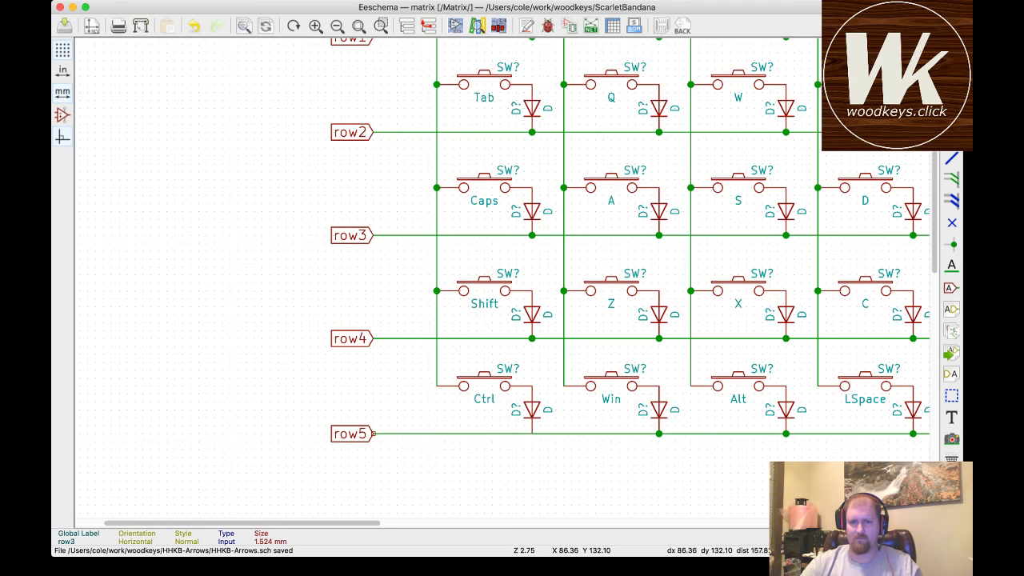
{"action": "left_click", "coordinate": [532, 434]}
- Scroll the Matrix schematic to the left end, showing the Tilde column and the row1–row5 labels
{"action": "scroll", "coordinate": [630, 277], "scroll_direction": "down", "scroll_amount": 5}
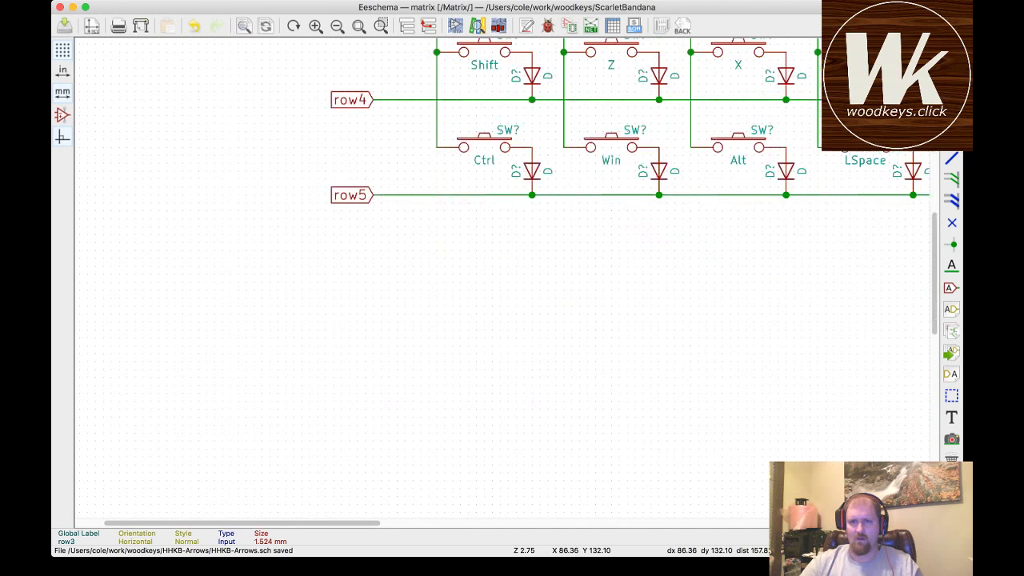
{"action": "scroll", "coordinate": [630, 277], "scroll_direction": "up", "scroll_amount": 6}
{"action": "scroll", "coordinate": [630, 277], "scroll_direction": "down", "scroll_amount": 2}
{"action": "scroll", "coordinate": [630, 277], "scroll_direction": "left", "scroll_amount": 2}
{"action": "scroll", "coordinate": [502, 280], "scroll_direction": "right", "scroll_amount": 6}
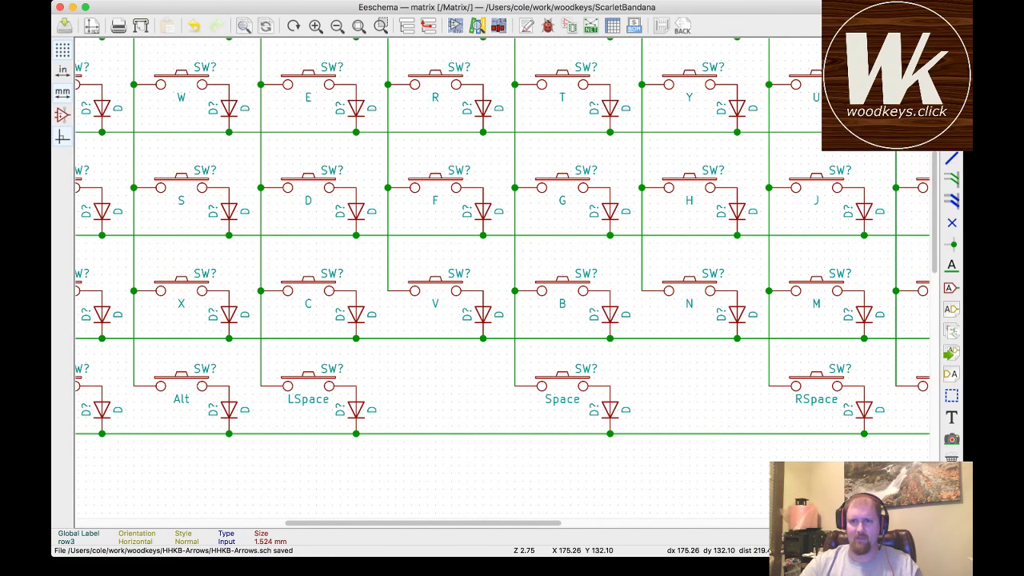
{"action": "scroll", "coordinate": [502, 280], "scroll_direction": "right", "scroll_amount": 8}
{"action": "scroll", "coordinate": [503, 280], "scroll_direction": "right", "scroll_amount": 6}
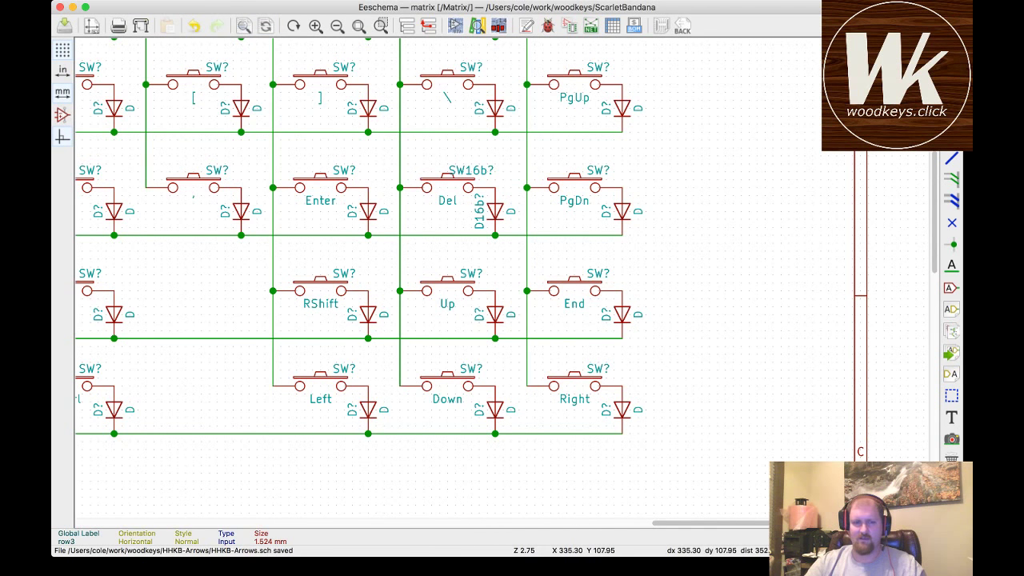
{"action": "scroll", "coordinate": [512, 264], "scroll_direction": "down", "scroll_amount": 4}
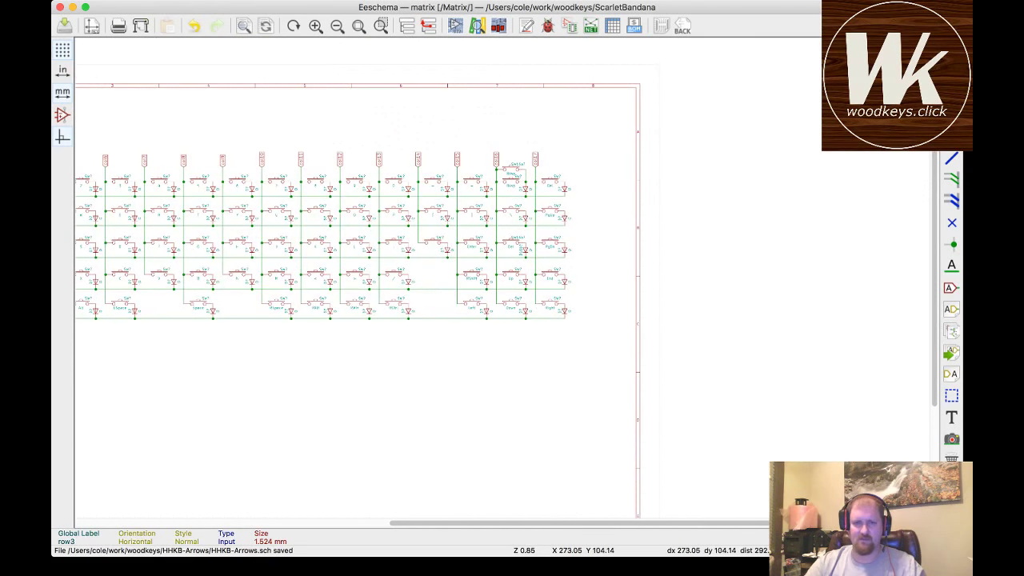
{"action": "scroll", "coordinate": [271, 254], "scroll_direction": "up", "scroll_amount": 3}
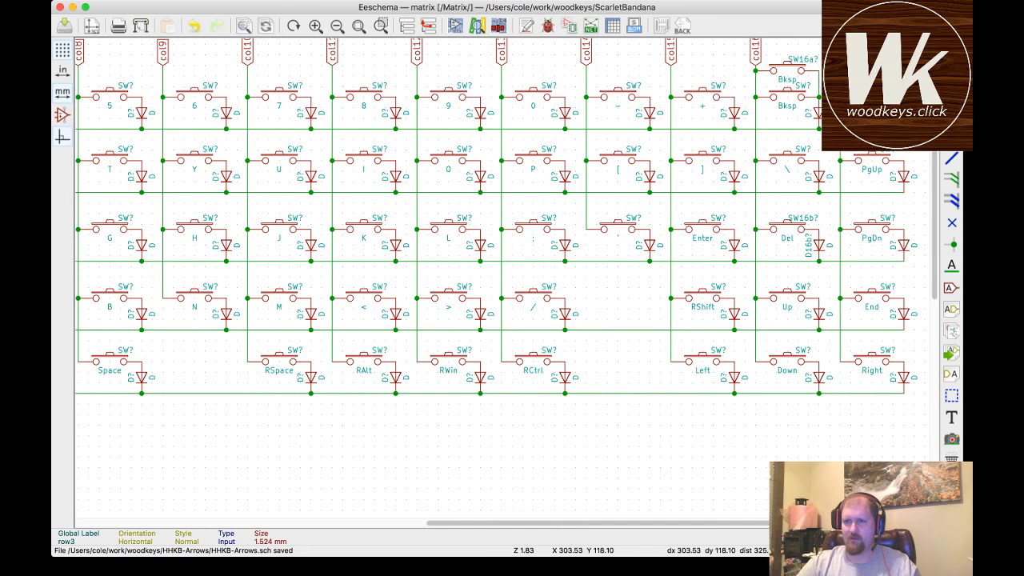
{"action": "scroll", "coordinate": [496, 240], "scroll_direction": "up", "scroll_amount": 3}
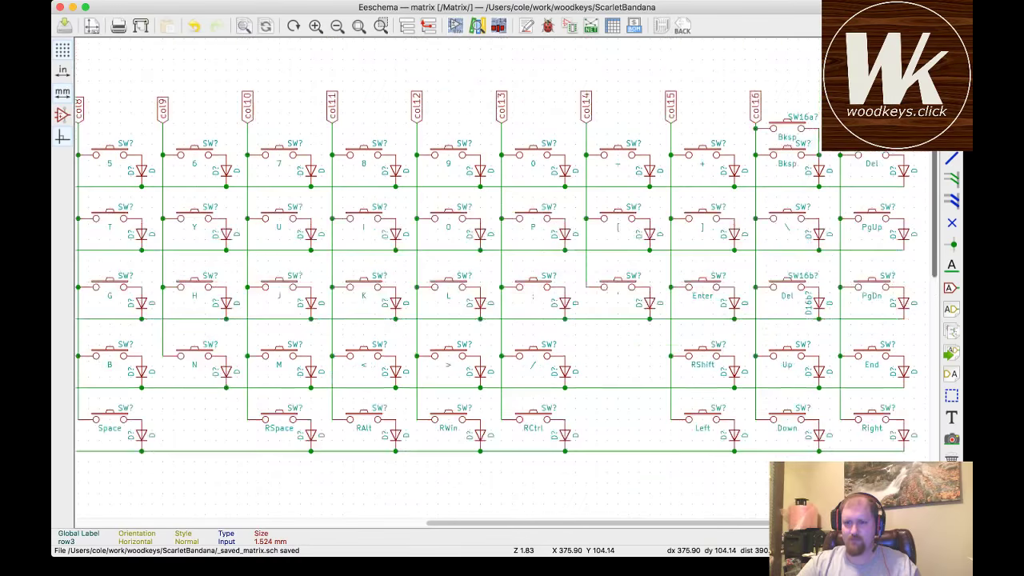
{"action": "scroll", "coordinate": [496, 240], "scroll_direction": "up", "scroll_amount": 2}
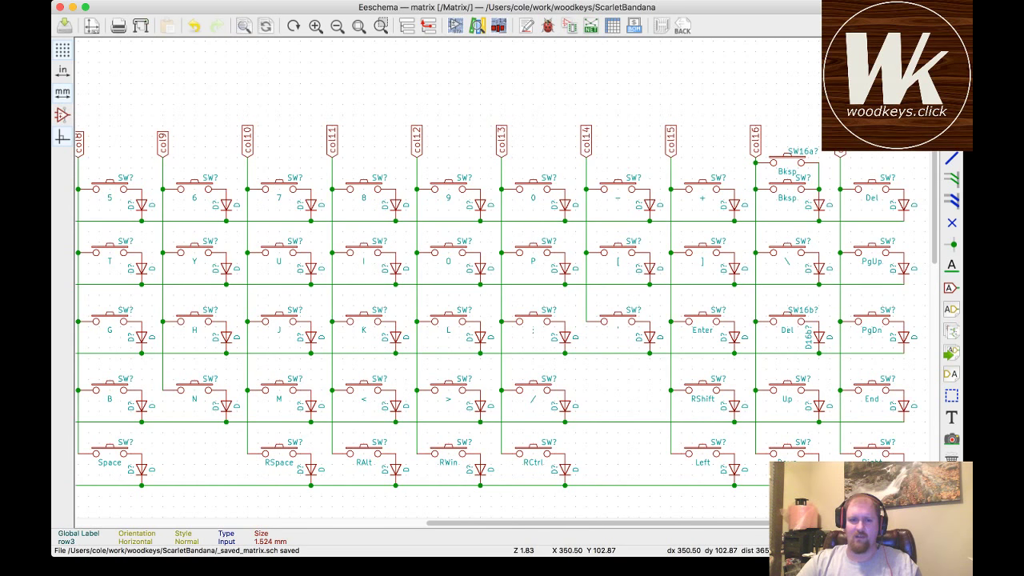
{"action": "scroll", "coordinate": [502, 320], "scroll_direction": "left", "scroll_amount": 10}
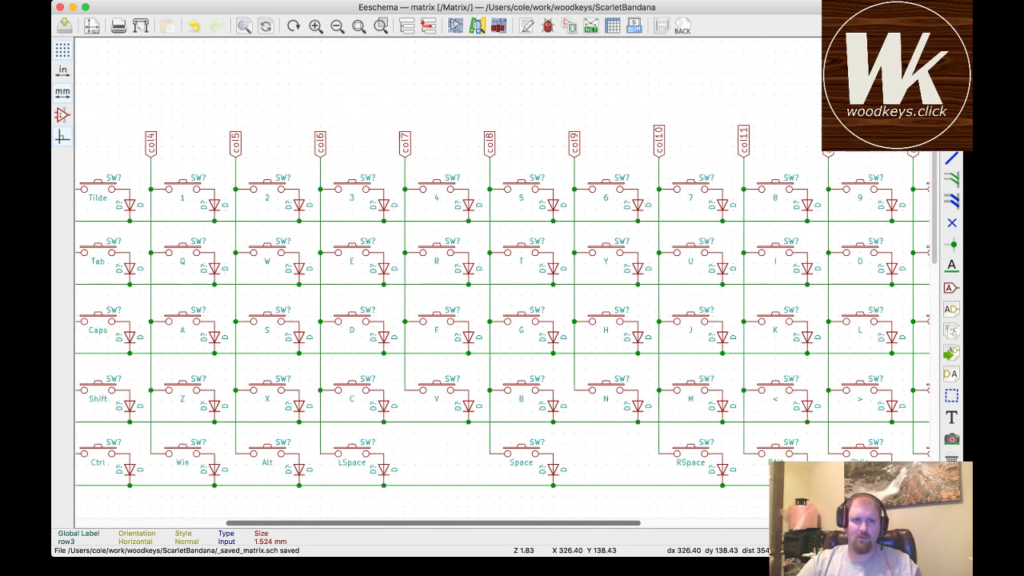
{"action": "scroll", "coordinate": [502, 320], "scroll_direction": "left", "scroll_amount": 5}
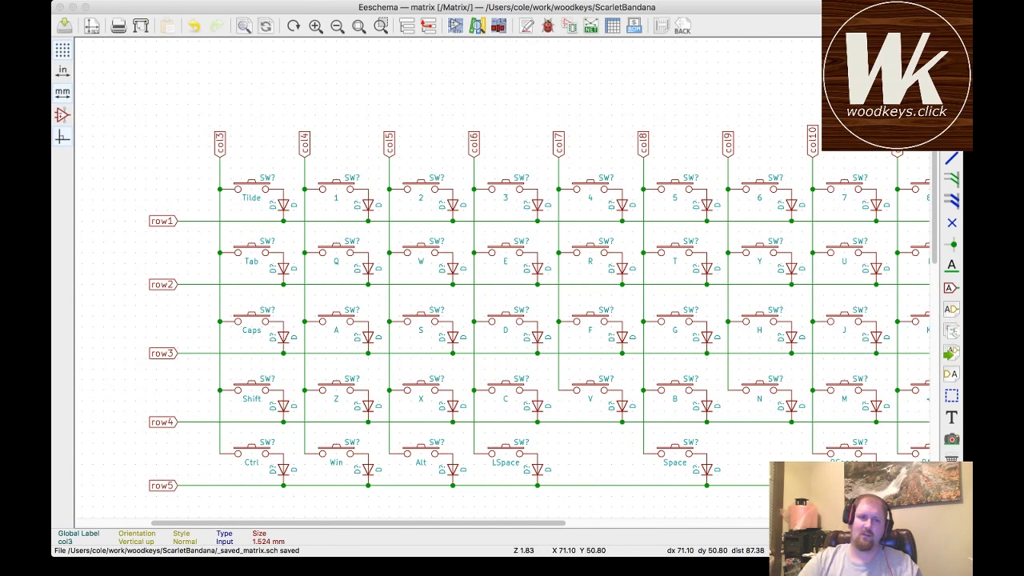
- Rename the first four column global labels to col1, col2, col3 and col4
{"action": "type", "text": "ecol1"}
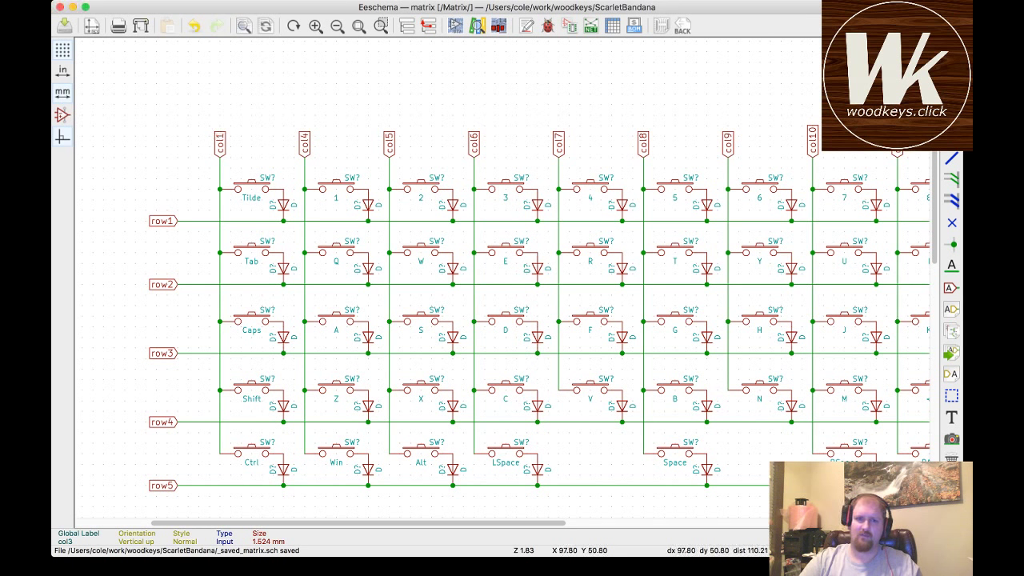
{"action": "key", "text": "Return"}
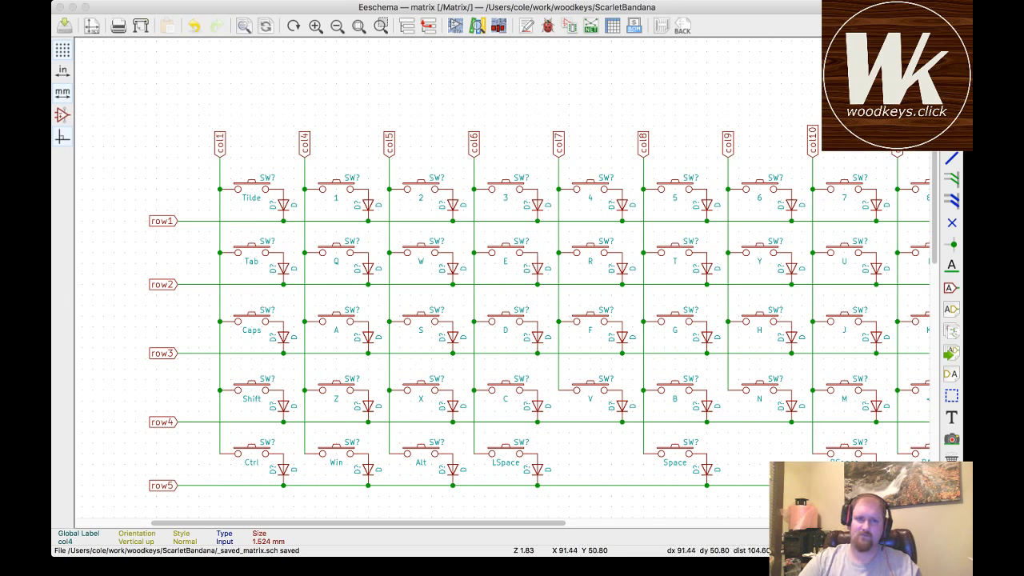
{"action": "type", "text": "ecol3"}
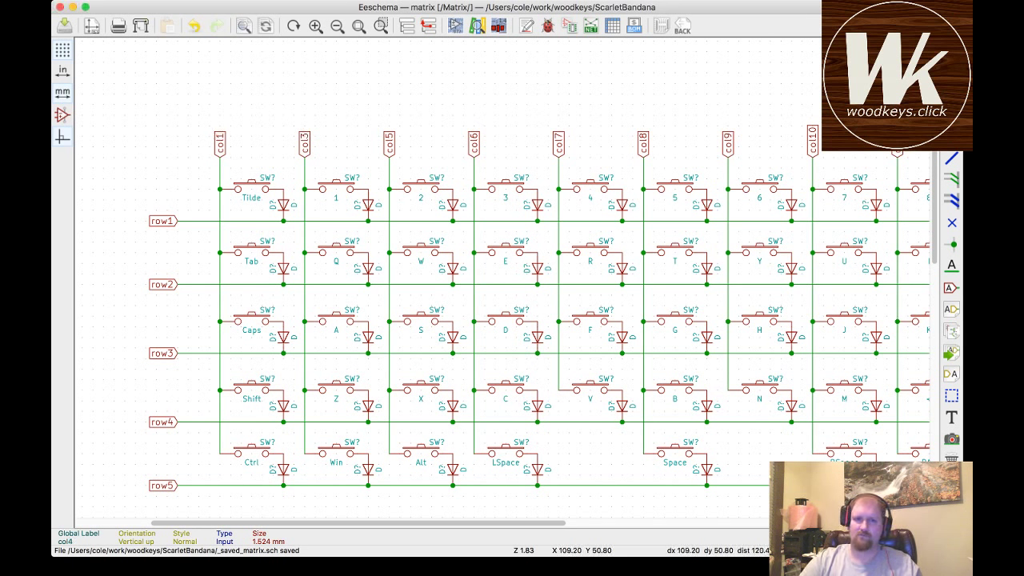
{"action": "key", "text": "Return"}
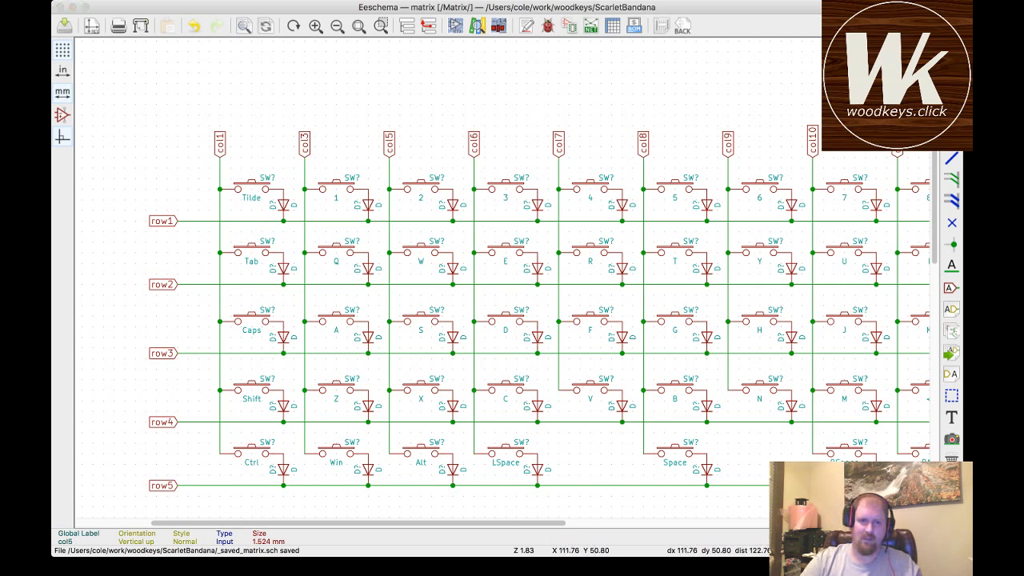
{"action": "key", "text": "Return"}
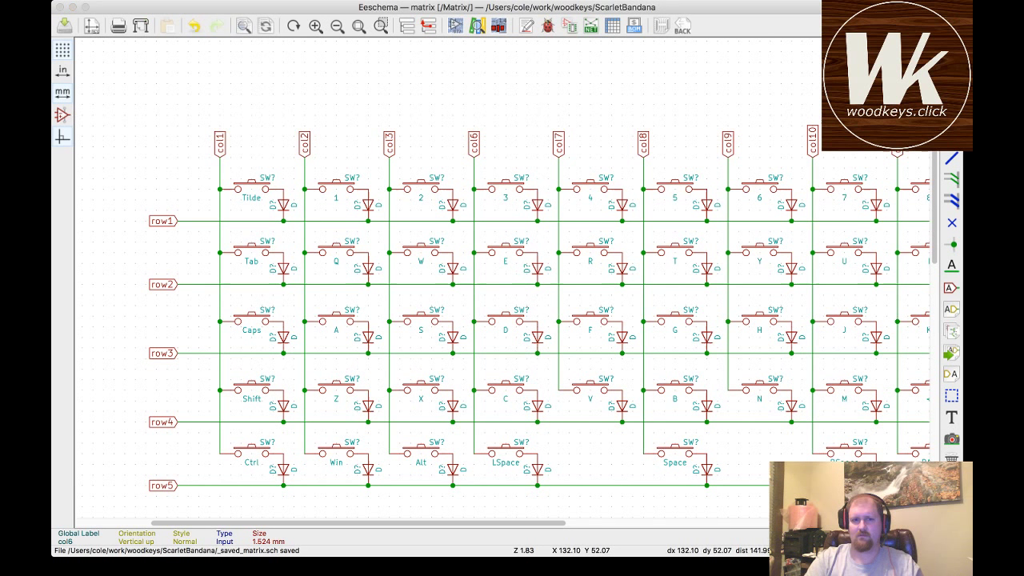
{"action": "type", "text": "ecol4"}
{"action": "key", "text": "Return"}
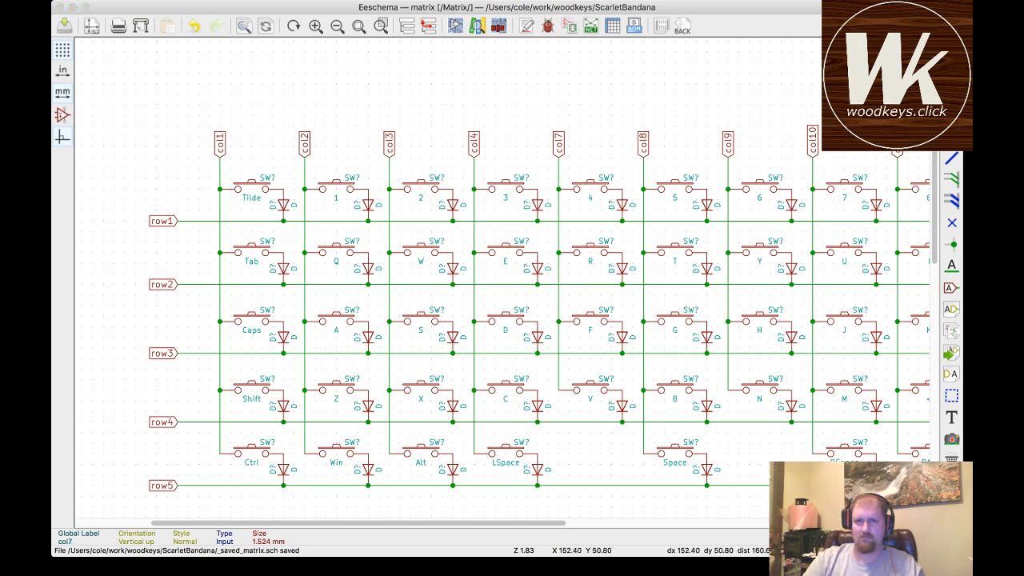
- Rename the next four column global labels to col5, col6, col7 and col8
{"action": "type", "text": "ecol5"}
{"action": "key", "text": "Return"}
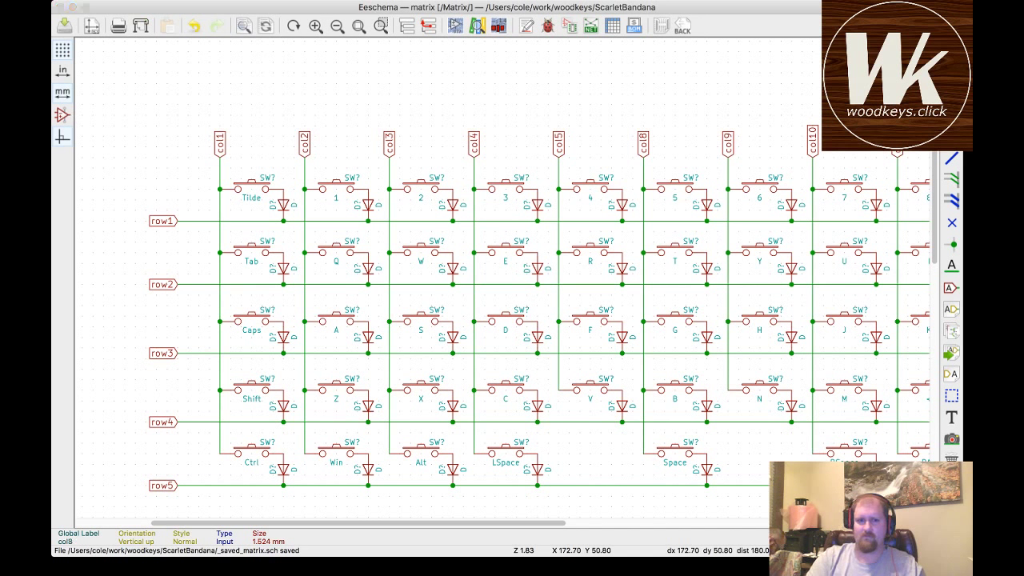
{"action": "type", "text": "e"}
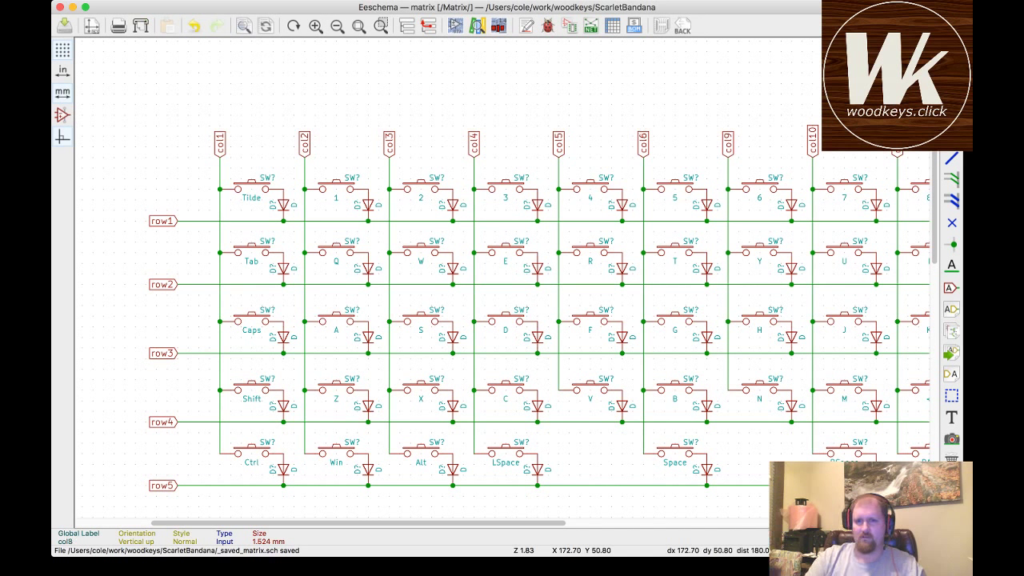
{"action": "type", "text": "col6"}
{"action": "key", "text": "Return"}
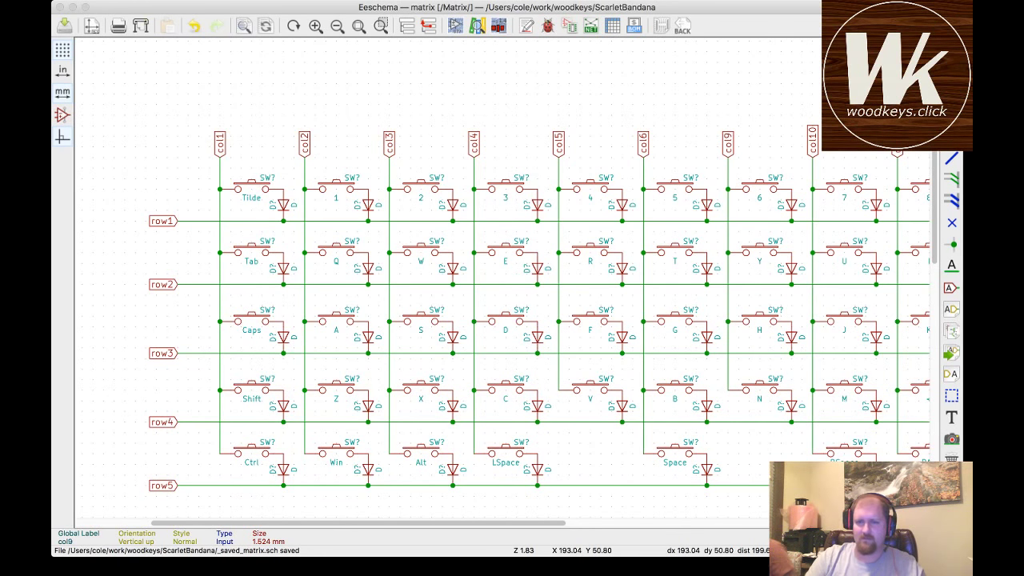
{"action": "type", "text": "ecol7"}
{"action": "key", "text": "Return"}
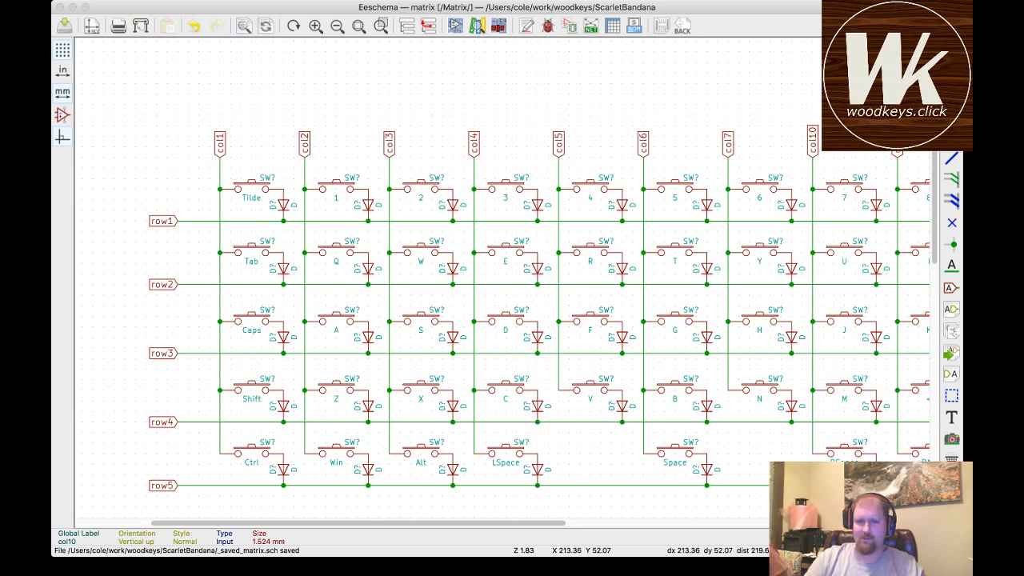
{"action": "type", "text": "col8"}
{"action": "key", "text": "Return"}
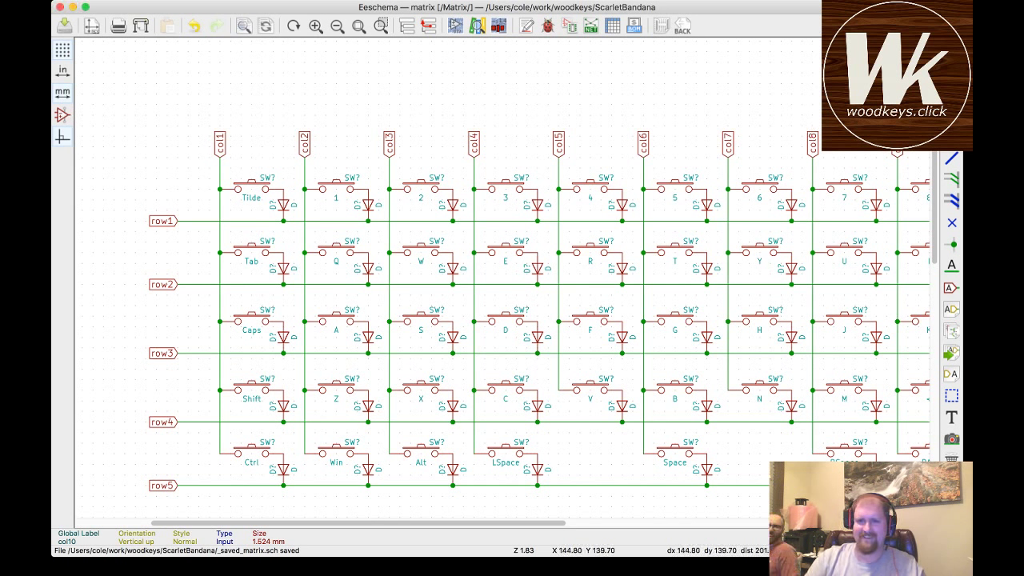
{"action": "scroll", "coordinate": [502, 320], "scroll_direction": "right", "scroll_amount": 3}
- Relabel the remaining columns col9, col10, col11 and onward through col15 at the last column
{"action": "scroll", "coordinate": [502, 320], "scroll_direction": "right", "scroll_amount": 8}
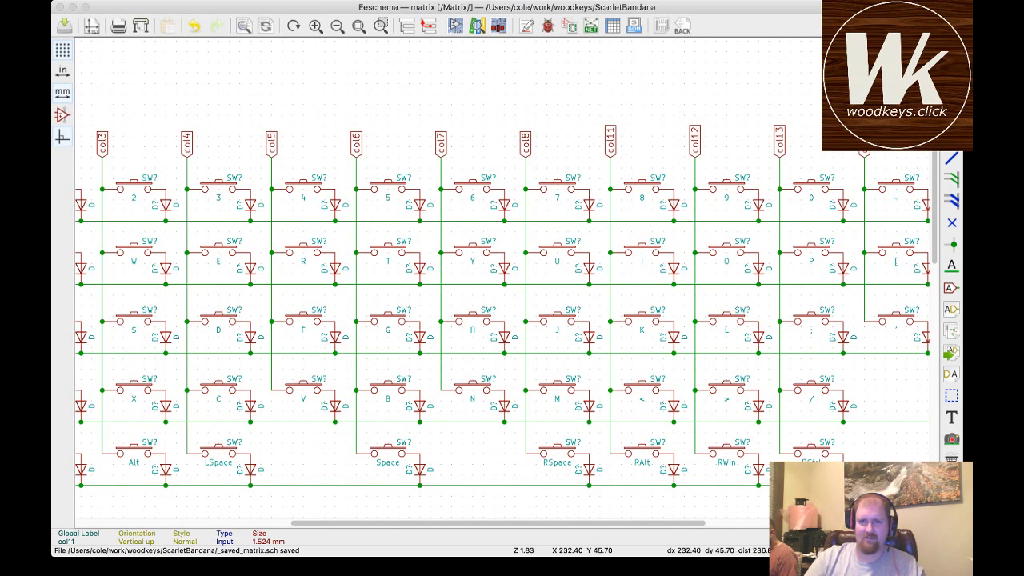
{"action": "key", "text": "Delete"}
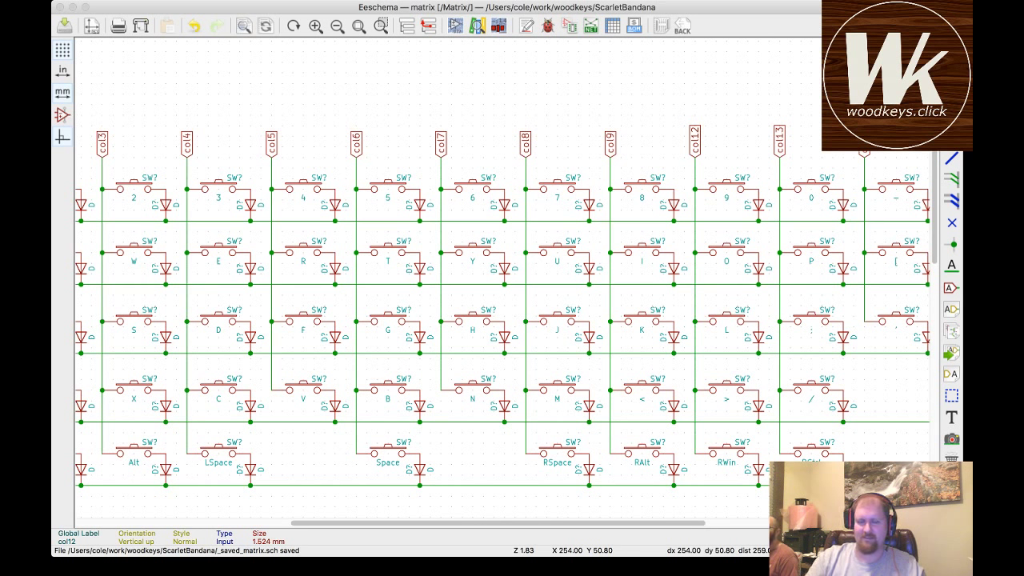
{"action": "key", "text": "Return"}
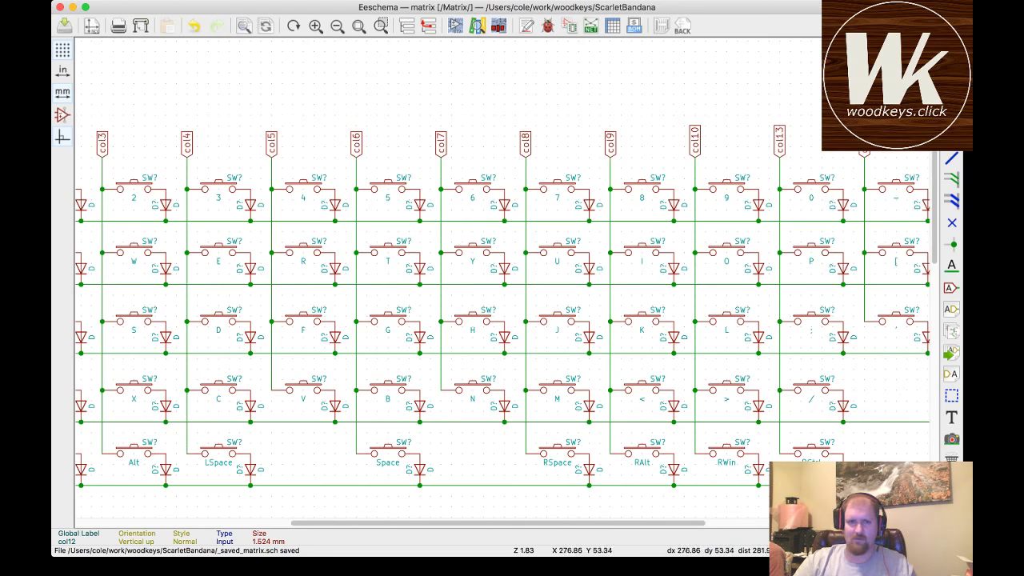
{"action": "key", "text": "Insert"}
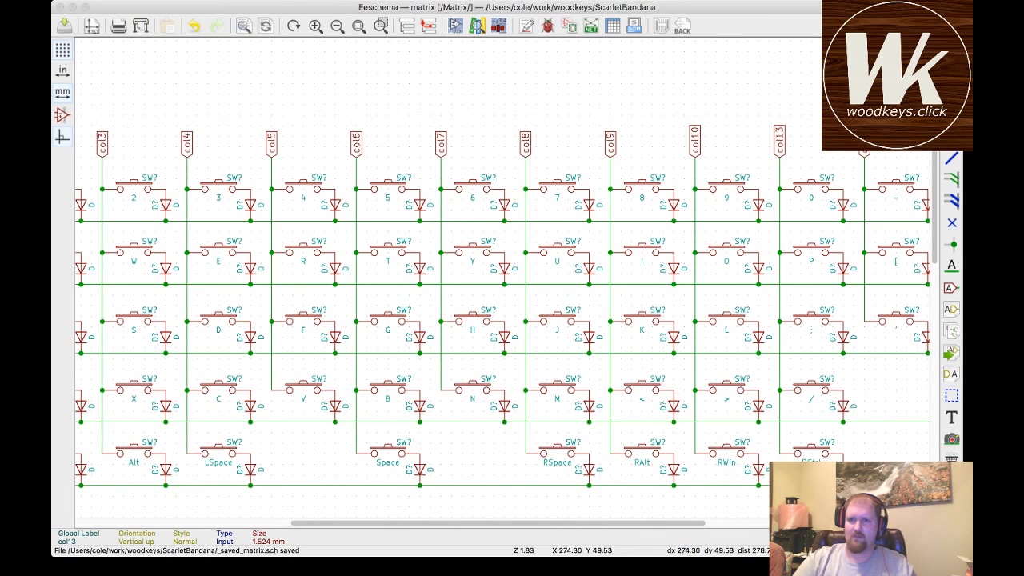
{"action": "key", "text": "Insert"}
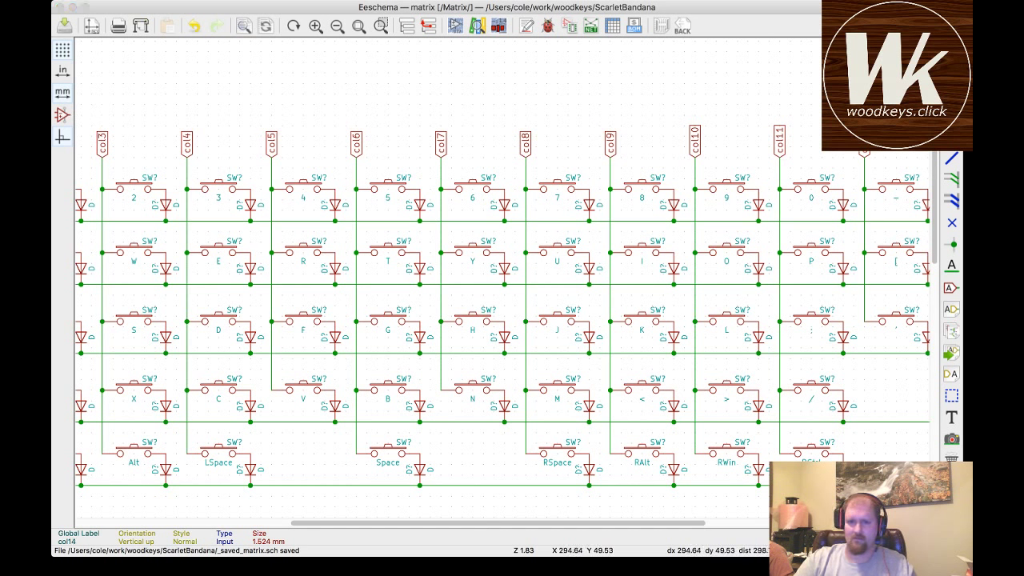
{"action": "scroll", "coordinate": [504, 311], "scroll_direction": "right", "scroll_amount": 1}
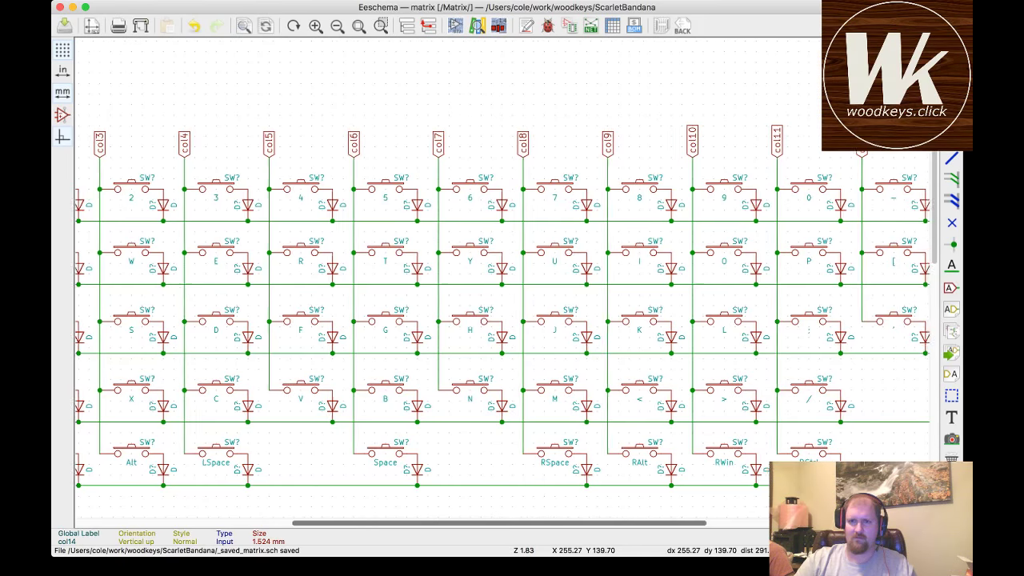
{"action": "scroll", "coordinate": [502, 312], "scroll_direction": "right", "scroll_amount": 10}
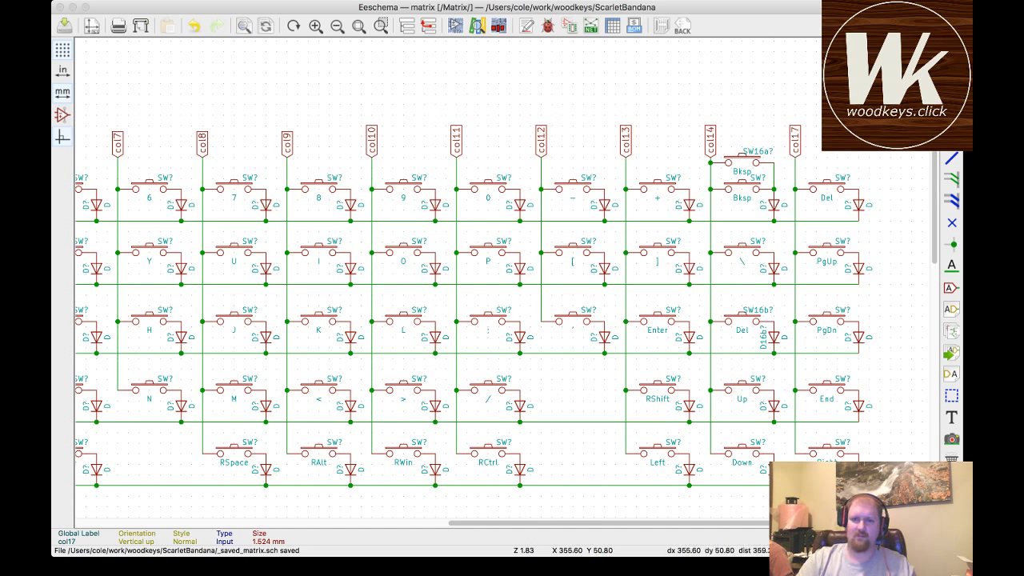
{"action": "key", "text": "Return"}
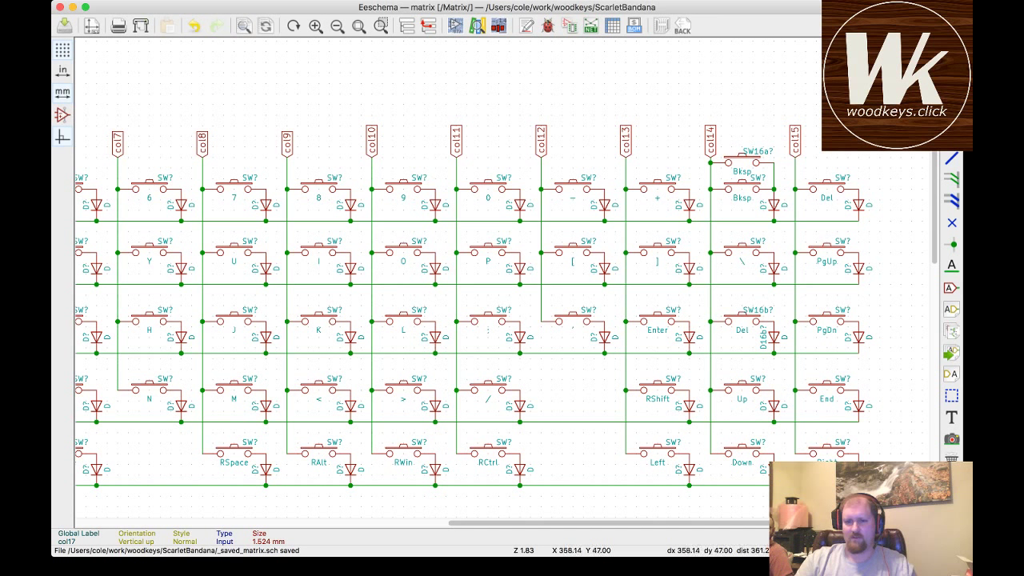
{"action": "scroll", "coordinate": [496, 320], "scroll_direction": "left", "scroll_amount": 1}
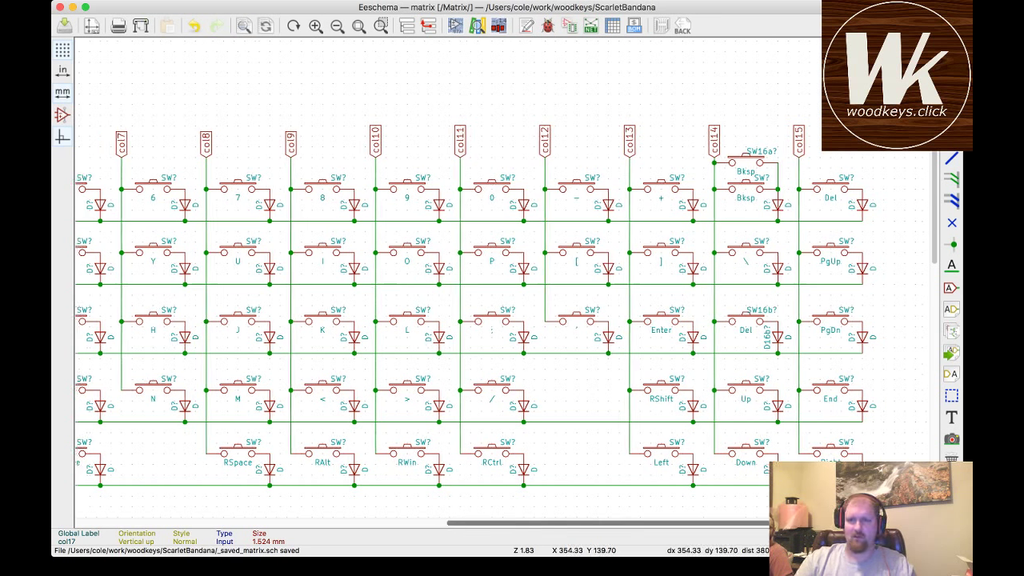
{"action": "scroll", "coordinate": [496, 320], "scroll_direction": "left", "scroll_amount": 3}
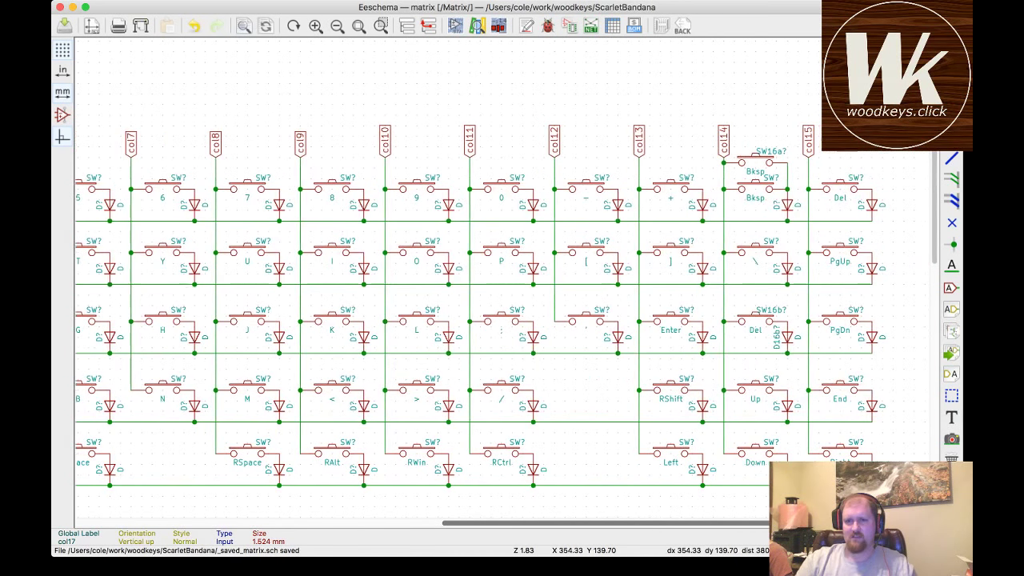
{"action": "scroll", "coordinate": [496, 320], "scroll_direction": "right", "scroll_amount": 1}
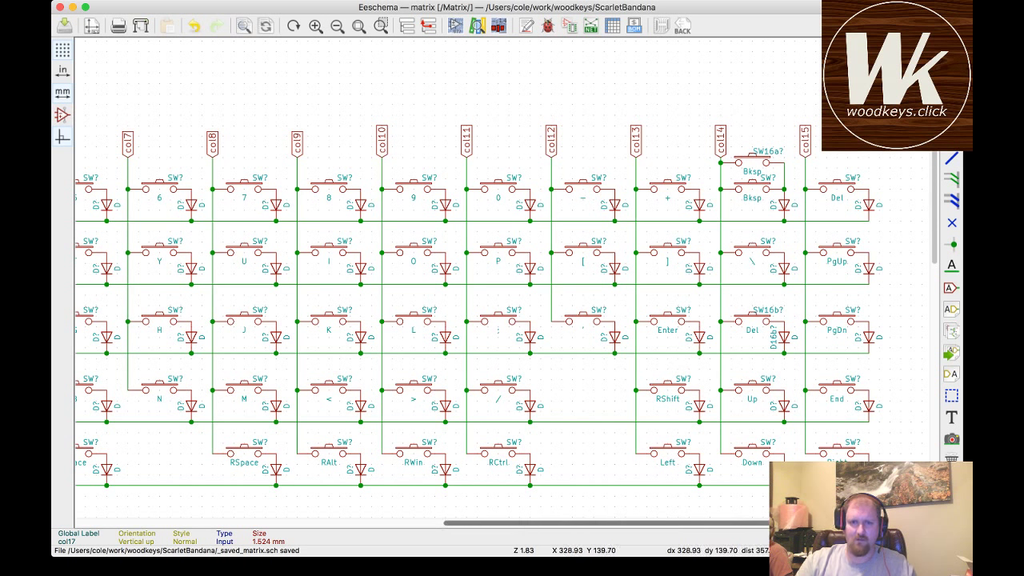
{"action": "scroll", "coordinate": [496, 319], "scroll_direction": "left", "scroll_amount": 1}
{"action": "scroll", "coordinate": [496, 320], "scroll_direction": "left", "scroll_amount": 10}
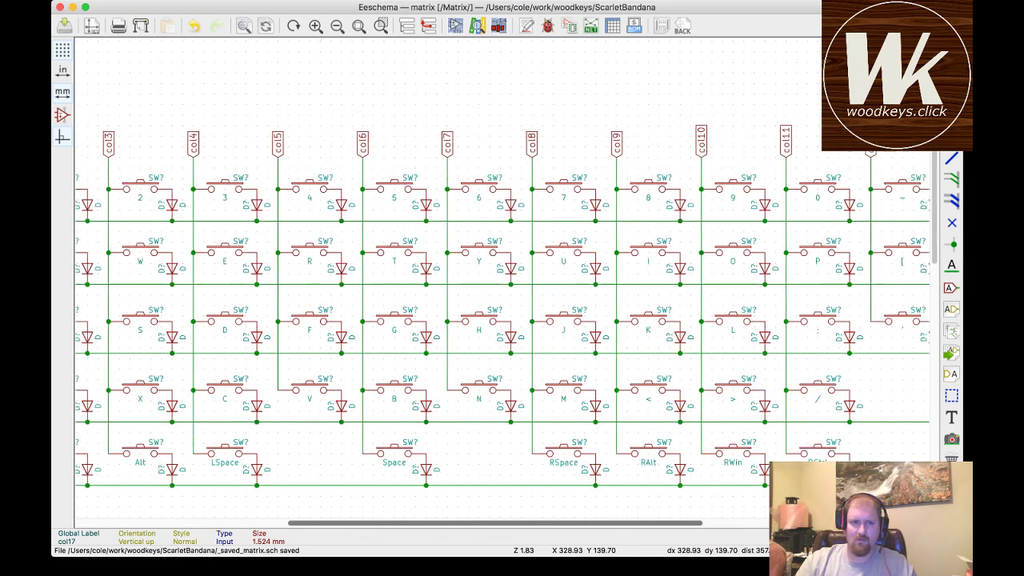
{"action": "scroll", "coordinate": [496, 320], "scroll_direction": "left", "scroll_amount": 2}
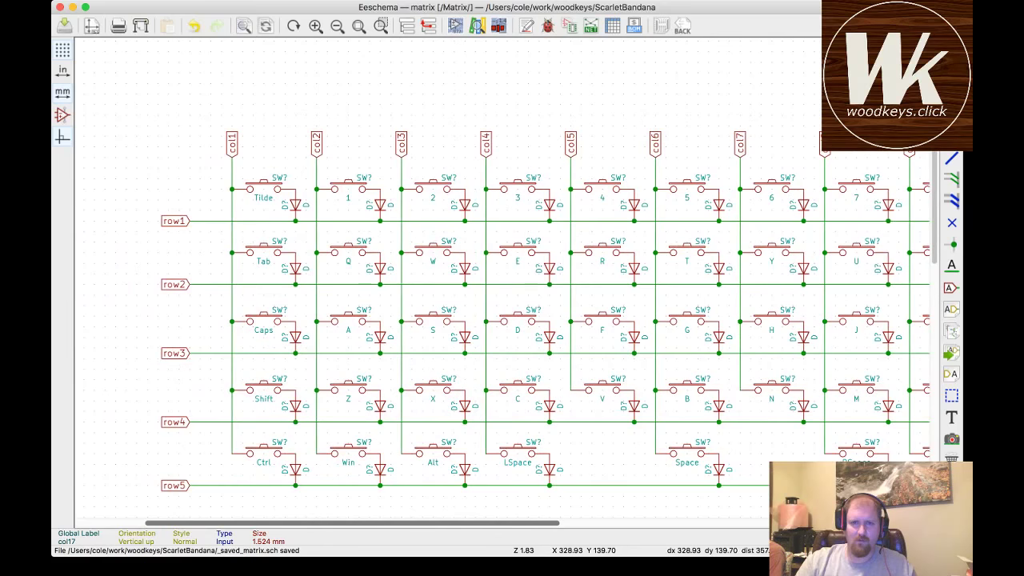
{"action": "scroll", "coordinate": [496, 320], "scroll_direction": "right", "scroll_amount": 5}
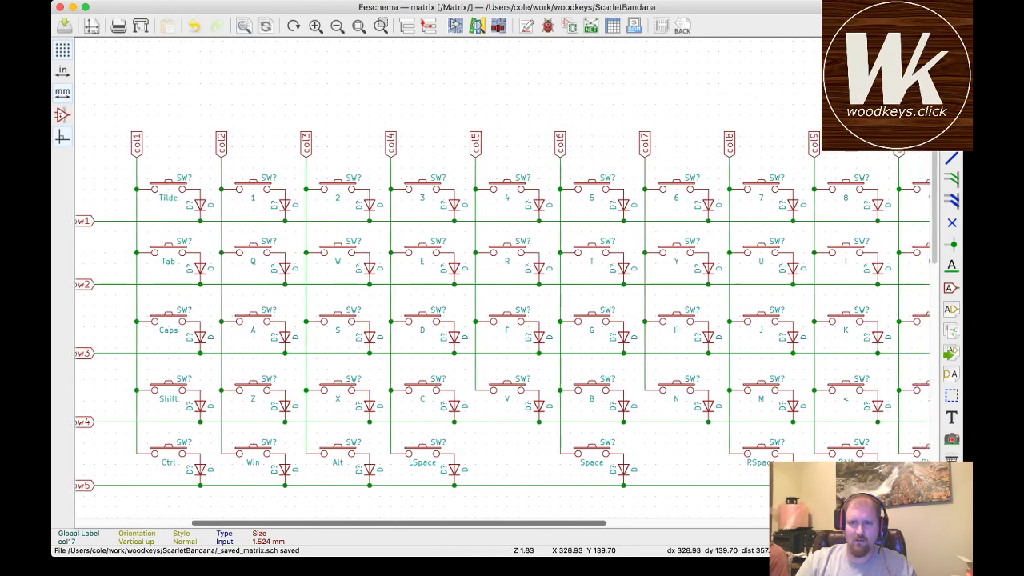
{"action": "scroll", "coordinate": [502, 309], "scroll_direction": "right", "scroll_amount": 8}
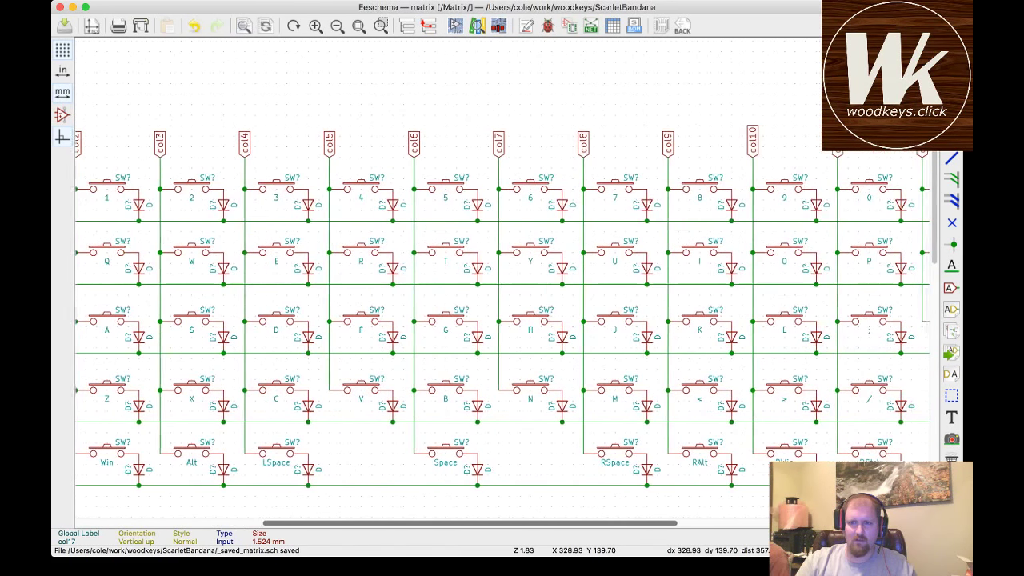
{"action": "scroll", "coordinate": [503, 308], "scroll_direction": "right", "scroll_amount": 10}
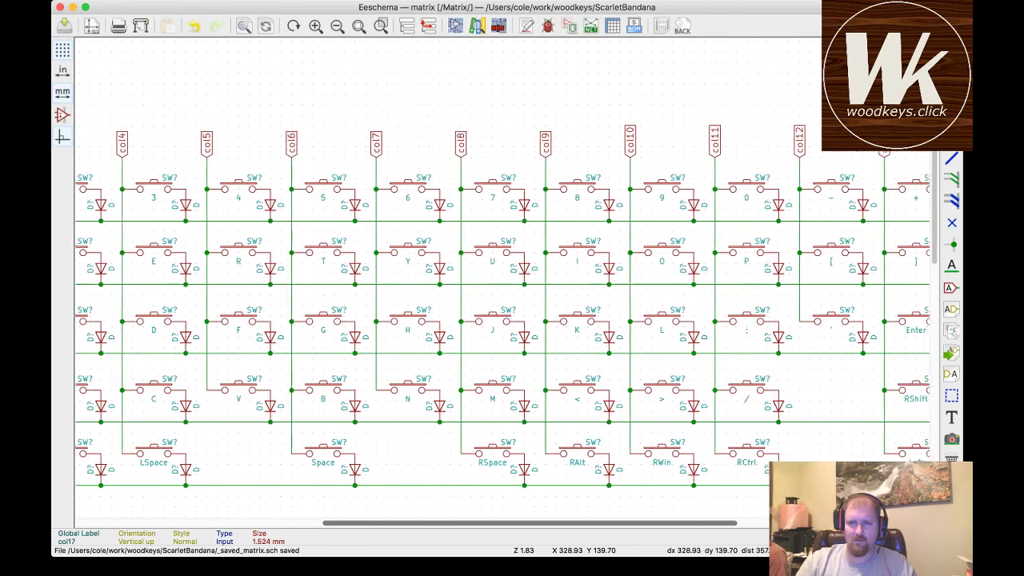
{"action": "scroll", "coordinate": [502, 307], "scroll_direction": "right", "scroll_amount": 11}
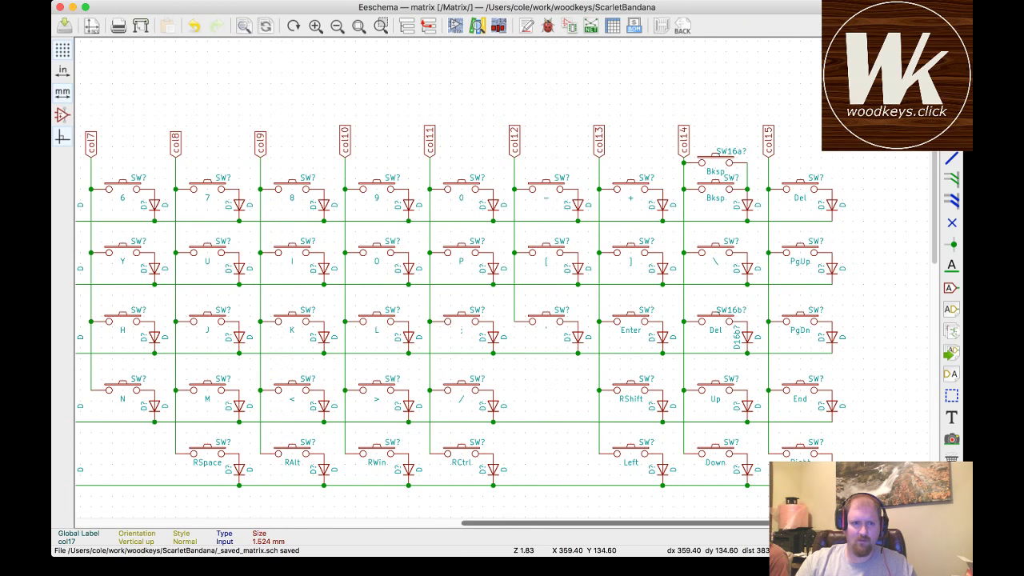
{"action": "scroll", "coordinate": [614, 523], "scroll_direction": "left", "scroll_amount": 10}
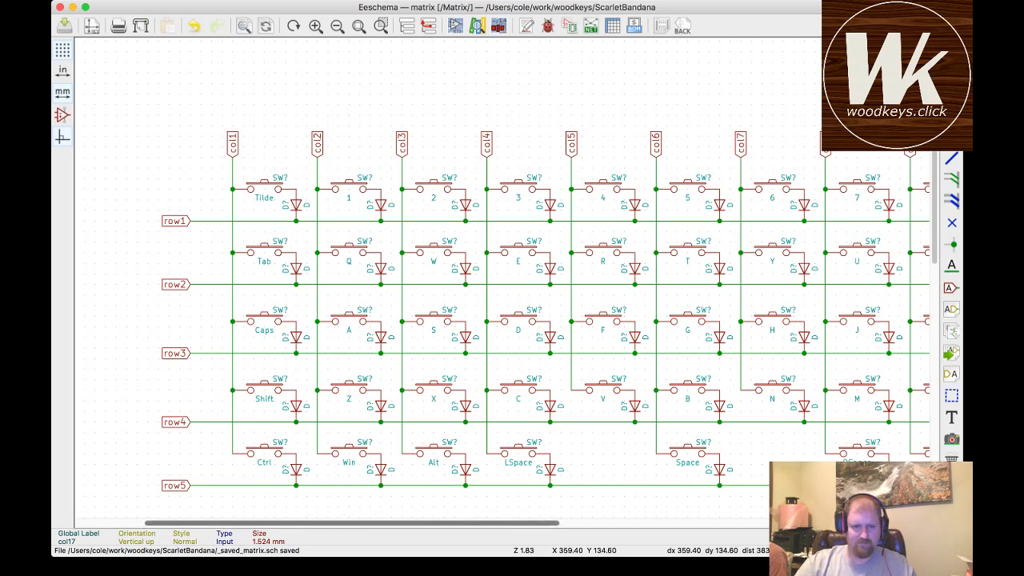
- Change the row3 first-column Caps switch's value to Ctrl
{"action": "scroll", "coordinate": [496, 312], "scroll_direction": "left", "scroll_amount": 1}
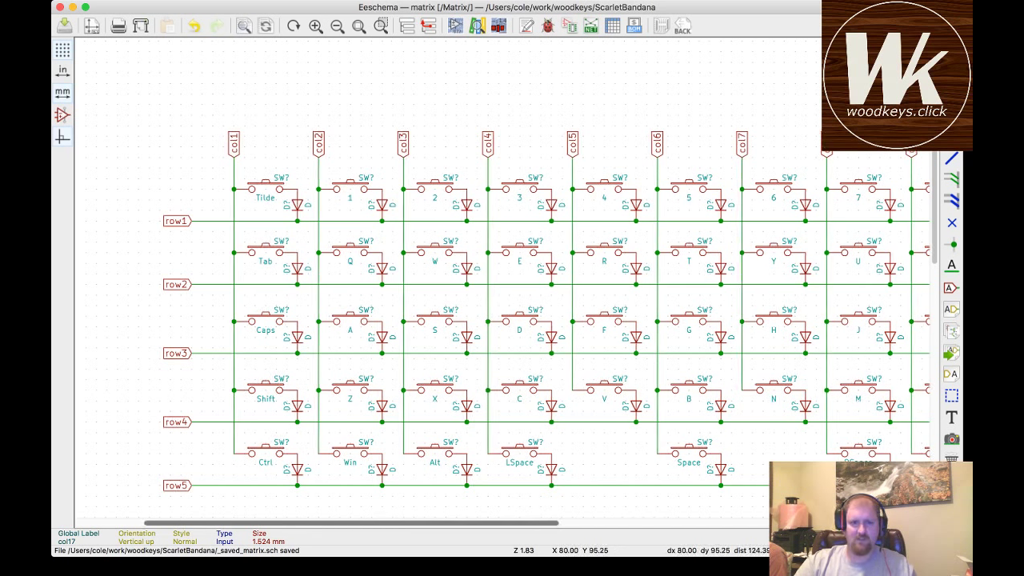
{"action": "key", "text": "Escape"}
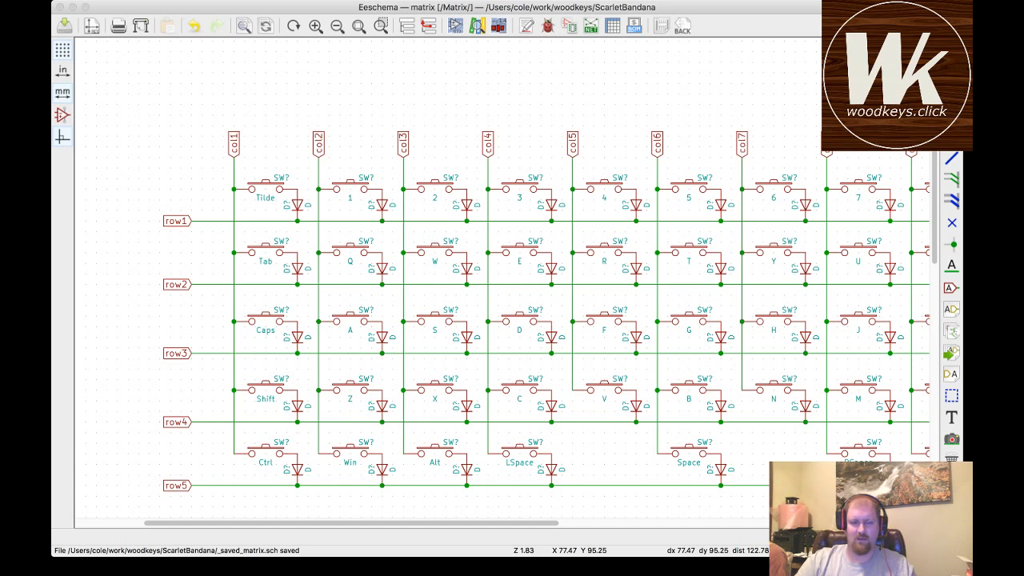
{"action": "left_click", "coordinate": [266, 330]}
- Delete the row5 col1 switch, its diode and the leftover col1 wire stub
{"action": "key", "text": "Delete"}
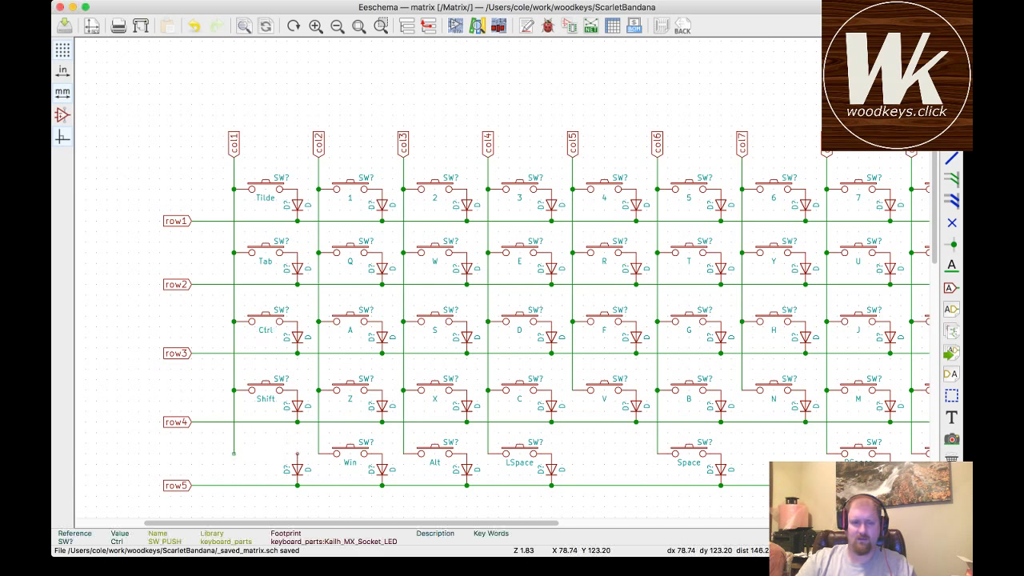
{"action": "key", "text": "Delete"}
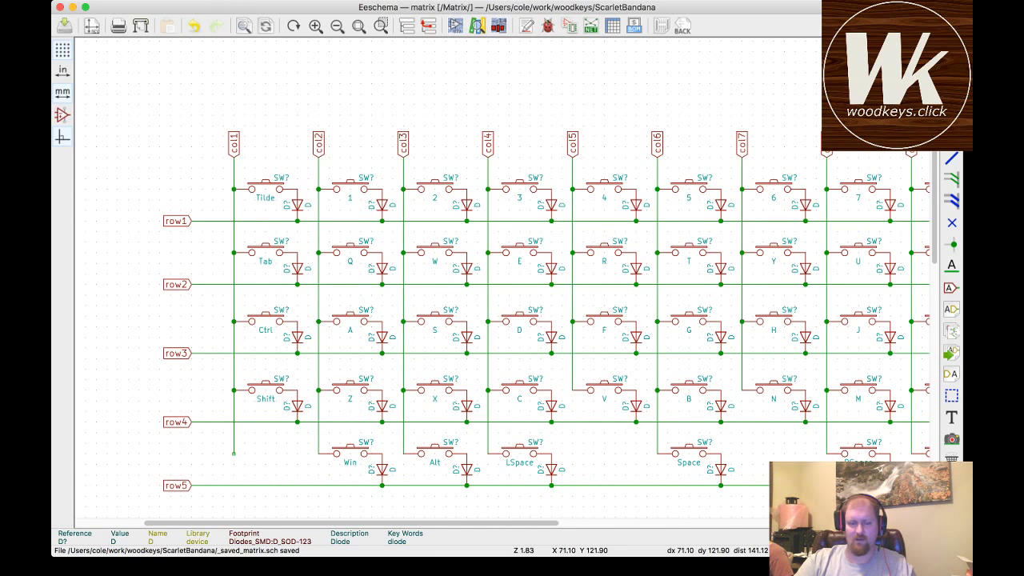
{"action": "key", "text": "Delete"}
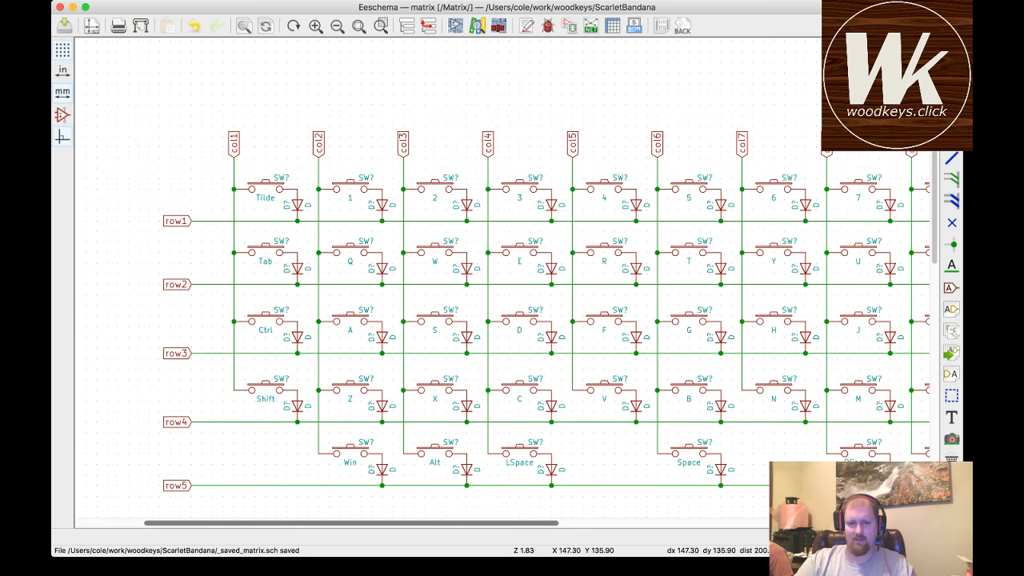
{"action": "scroll", "coordinate": [512, 319], "scroll_direction": "right", "scroll_amount": 3}
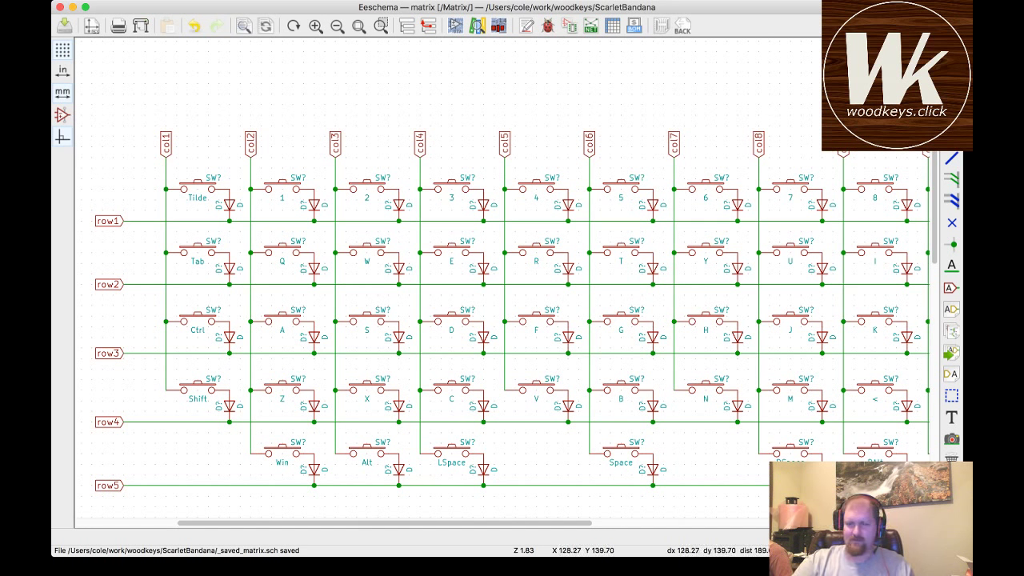
{"action": "scroll", "coordinate": [504, 328], "scroll_direction": "right", "scroll_amount": 3}
{"action": "scroll", "coordinate": [503, 320], "scroll_direction": "right", "scroll_amount": 5}
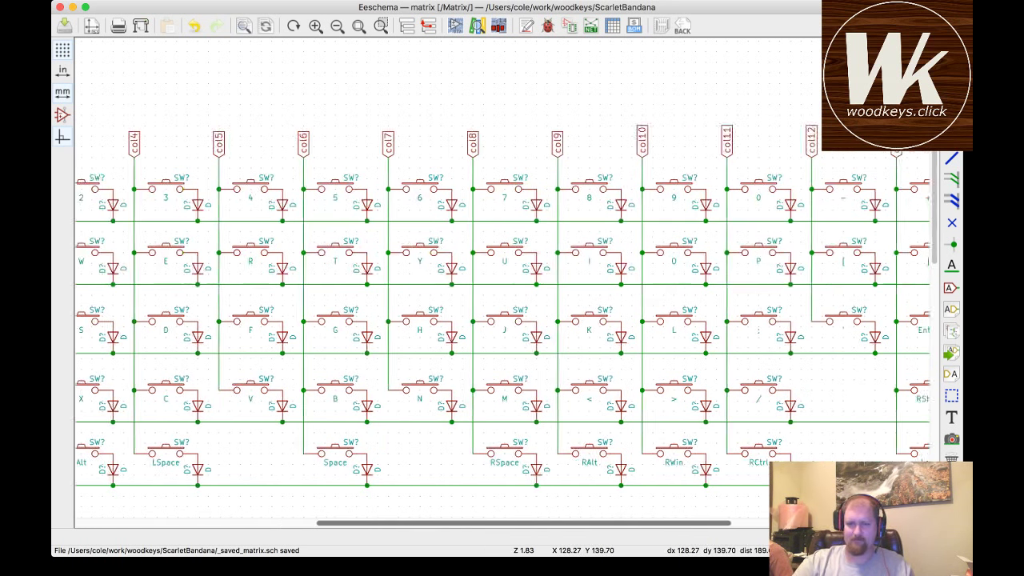
{"action": "scroll", "coordinate": [504, 320], "scroll_direction": "right", "scroll_amount": 5}
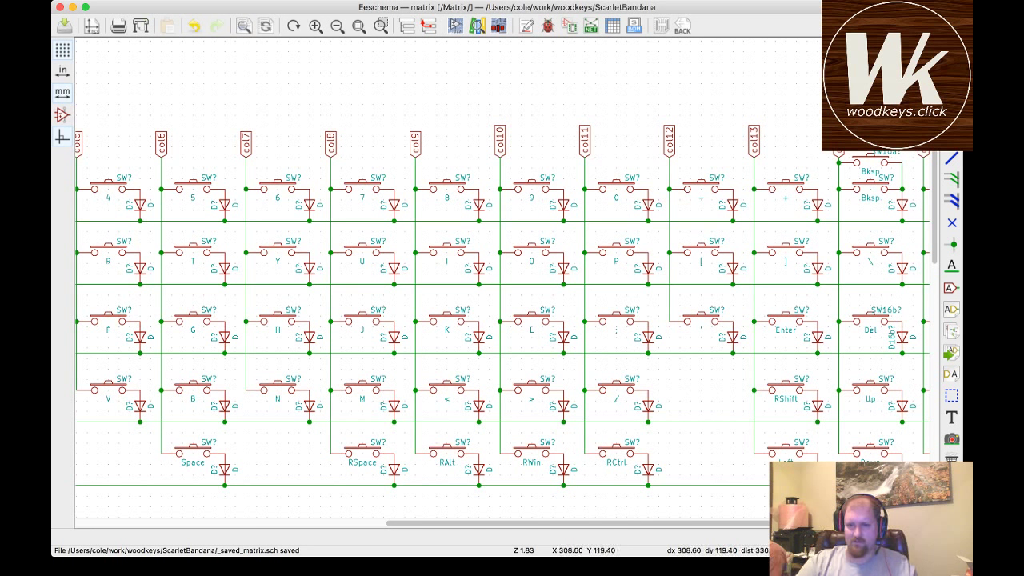
{"action": "scroll", "coordinate": [502, 303], "scroll_direction": "right", "scroll_amount": 5}
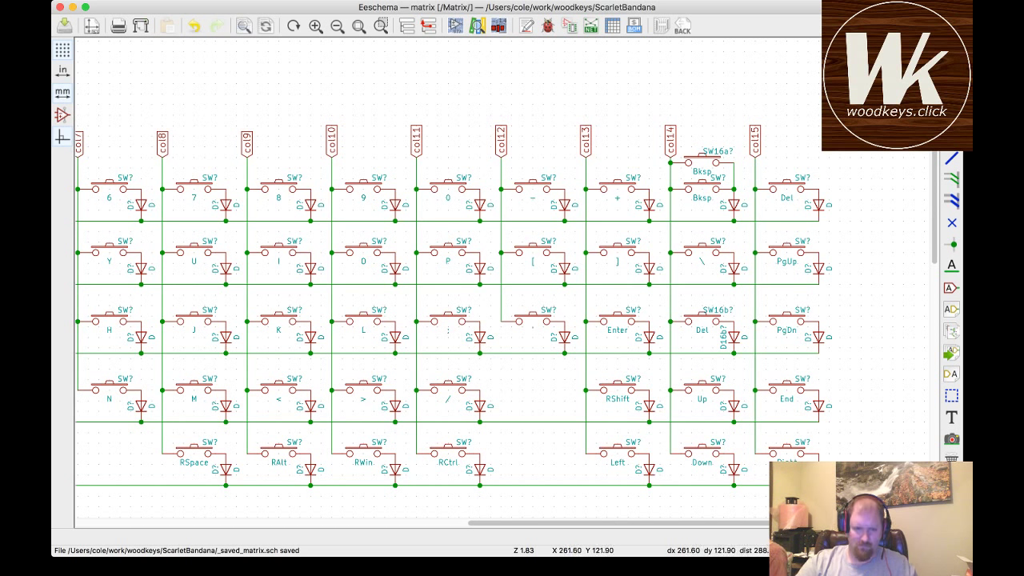
- Delete the RWin and RCtrl switches, then their leftover diodes and wires under col10–col12
{"action": "left_click", "coordinate": [362, 452]}
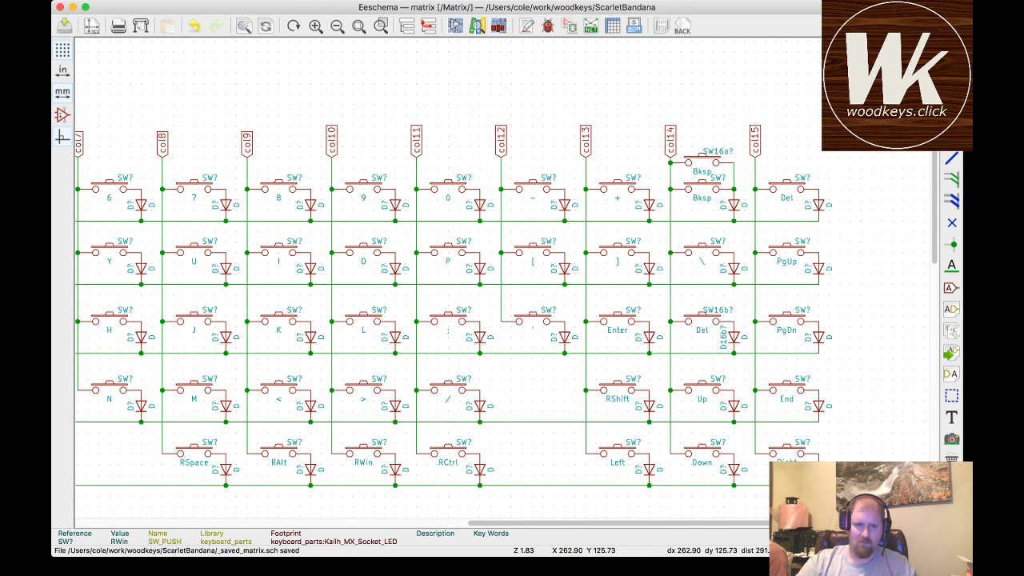
{"action": "key", "text": "Delete"}
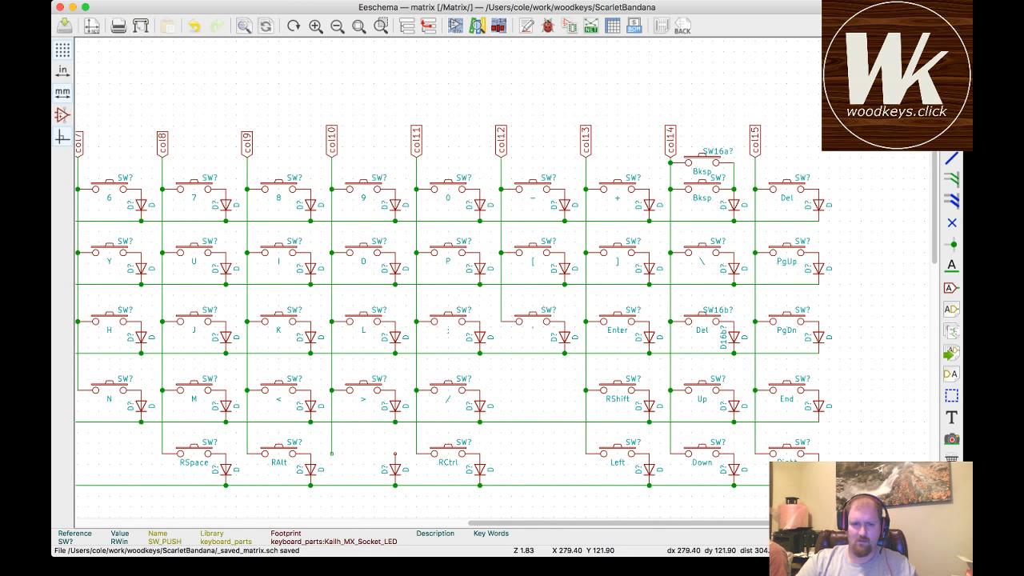
{"action": "key", "text": "Delete"}
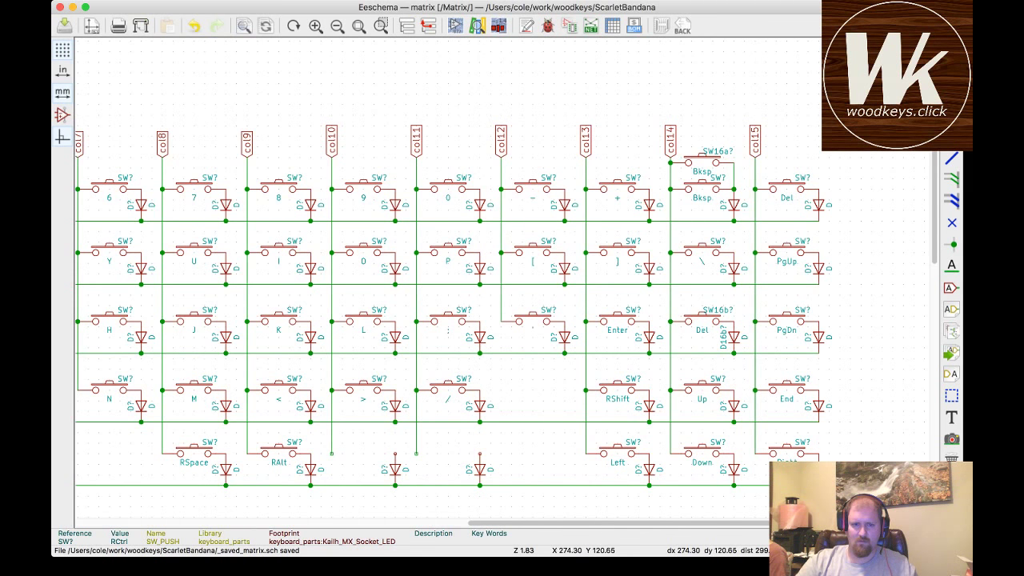
{"action": "left_click_drag", "start_coordinate": [327, 438], "coordinate": [480, 474]}
{"action": "key", "text": "Delete"}
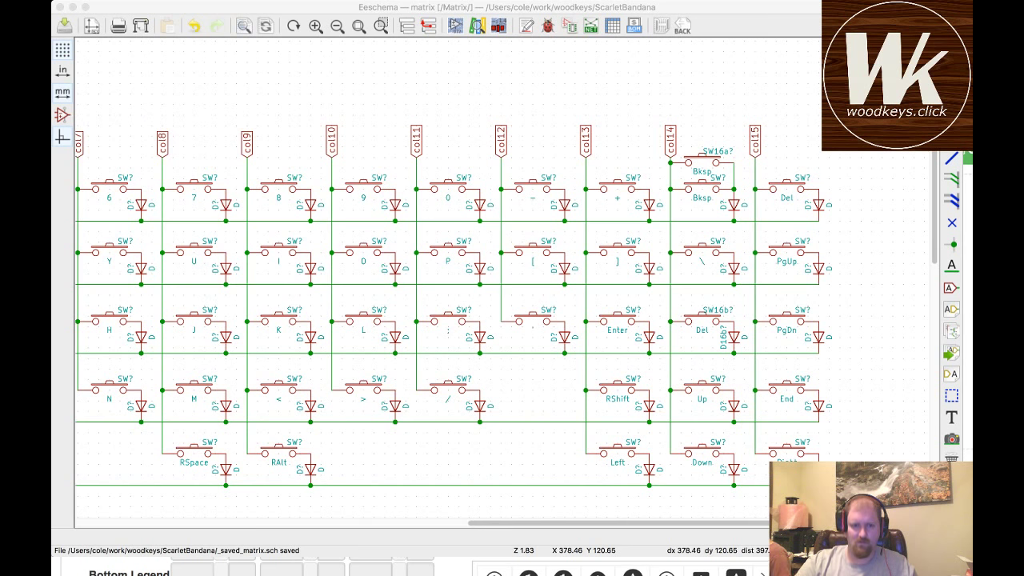
{"action": "key", "text": "super+Tab"}
{"action": "key", "text": "super+Tab"}
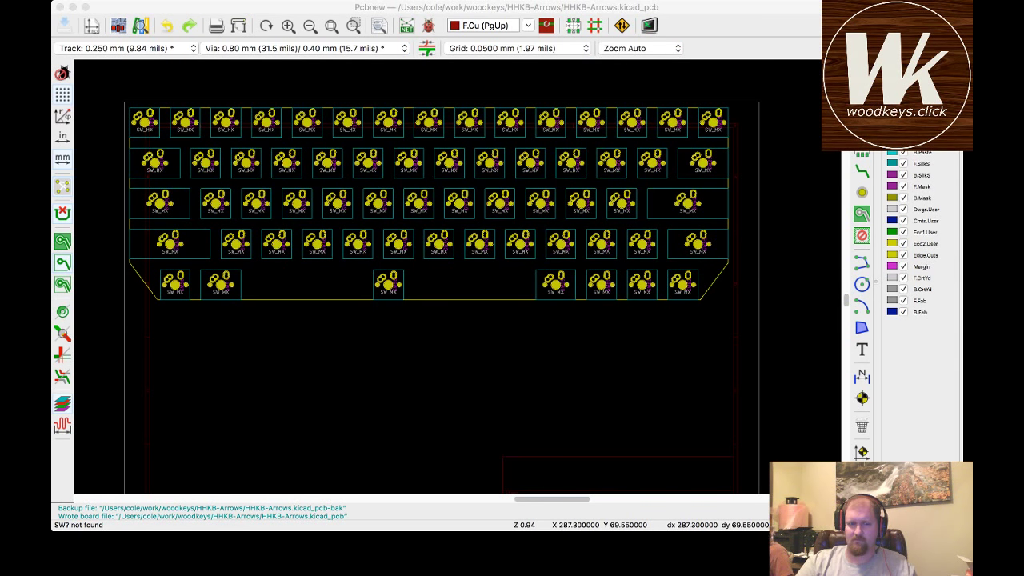
{"action": "key", "text": "super+Tab"}
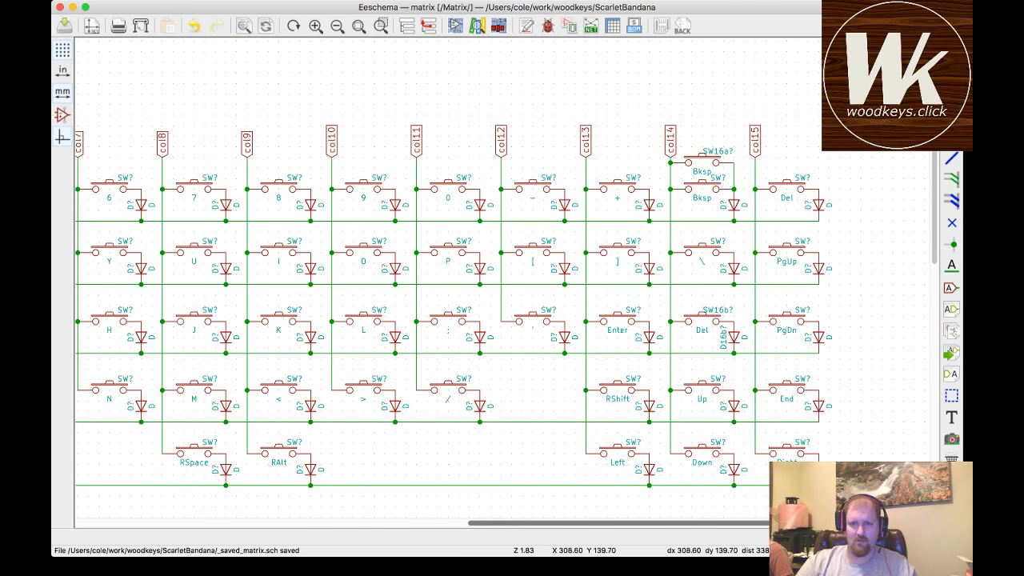
{"action": "scroll", "coordinate": [464, 320], "scroll_direction": "left", "scroll_amount": 3}
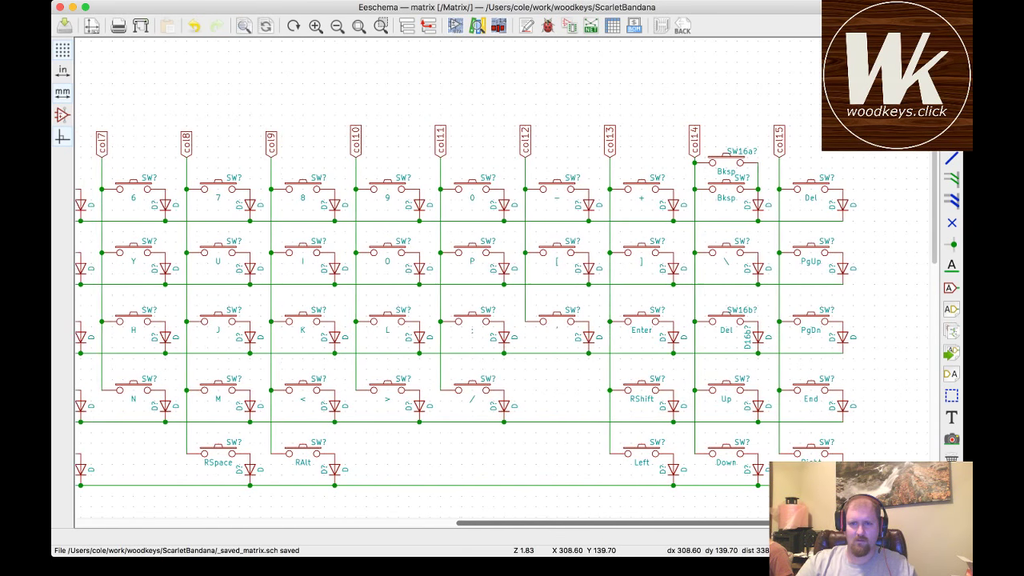
{"action": "scroll", "coordinate": [503, 320], "scroll_direction": "left", "scroll_amount": 10}
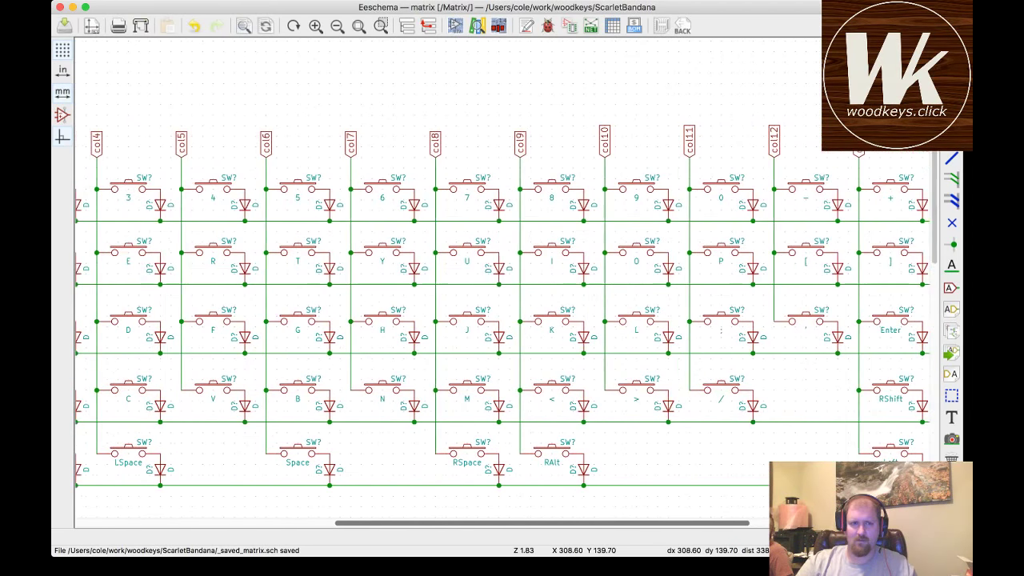
{"action": "scroll", "coordinate": [504, 320], "scroll_direction": "left", "scroll_amount": 4}
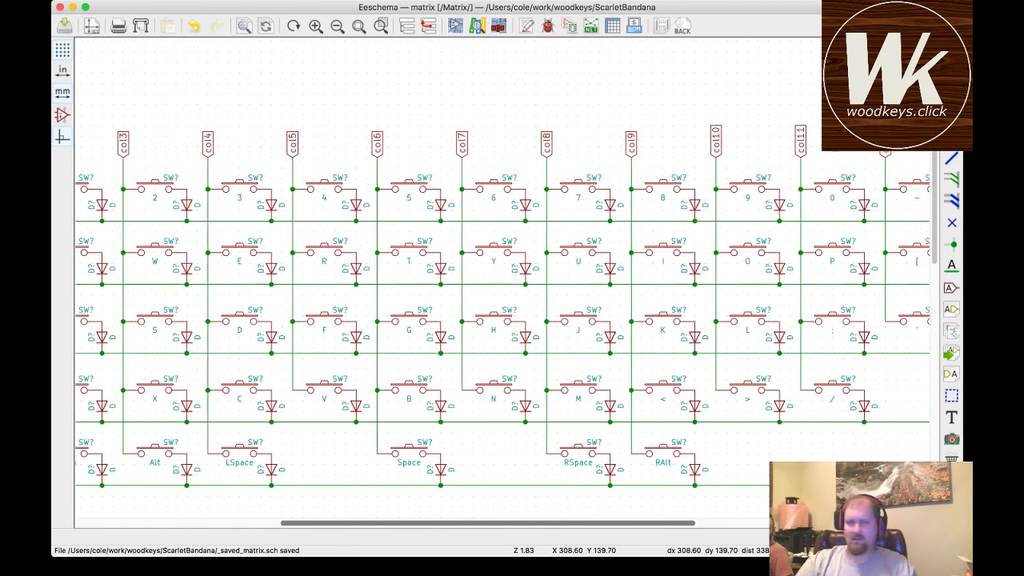
{"action": "scroll", "coordinate": [504, 320], "scroll_direction": "left", "scroll_amount": 7}
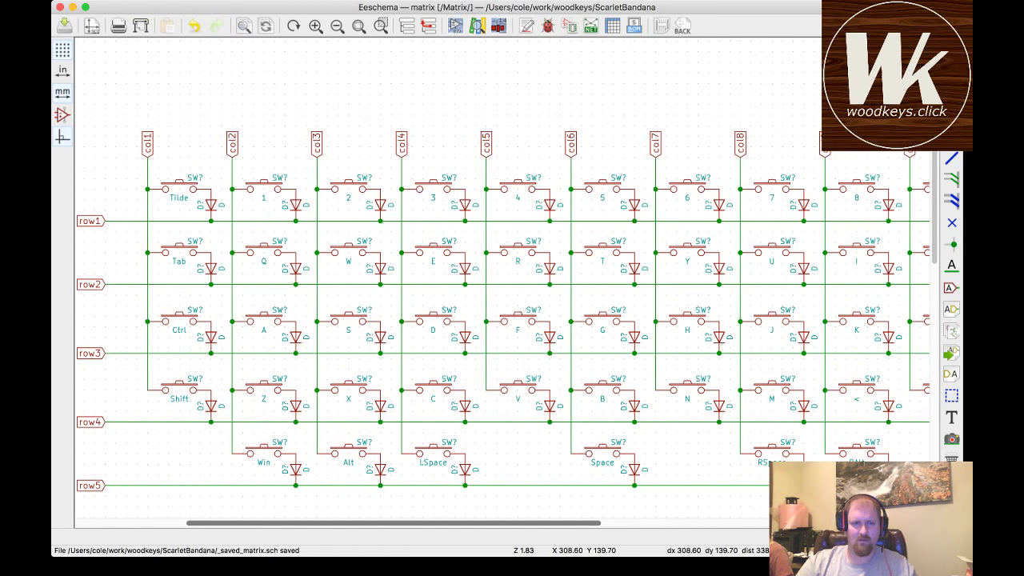
{"action": "scroll", "coordinate": [504, 320], "scroll_direction": "right", "scroll_amount": 3}
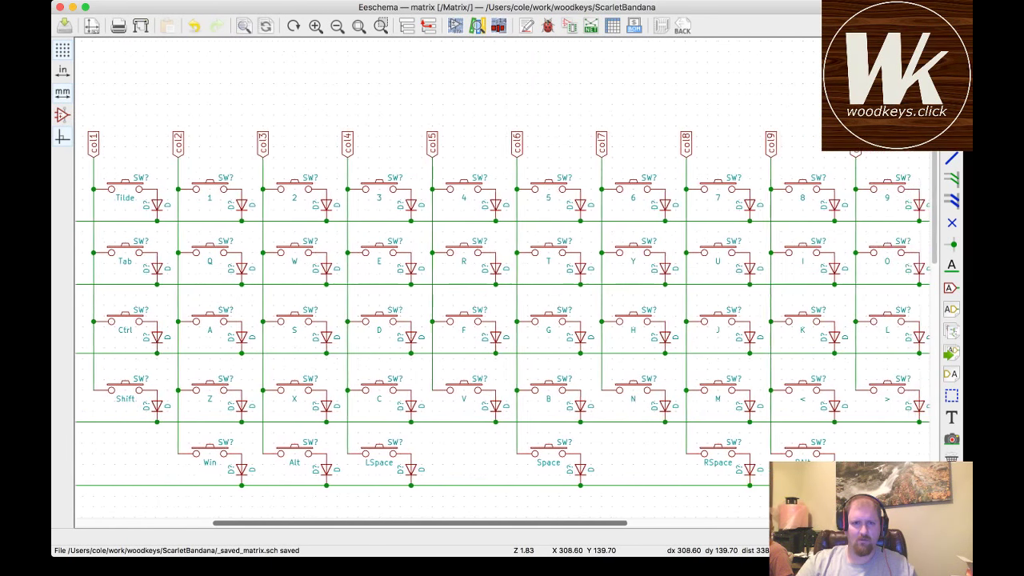
{"action": "scroll", "coordinate": [504, 320], "scroll_direction": "right", "scroll_amount": 5}
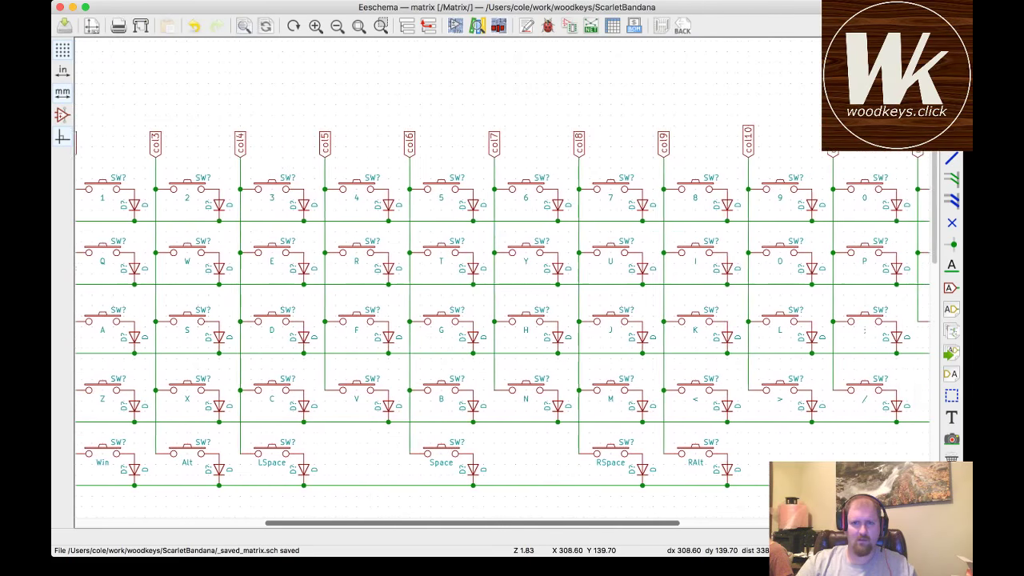
{"action": "scroll", "coordinate": [504, 320], "scroll_direction": "right", "scroll_amount": 4}
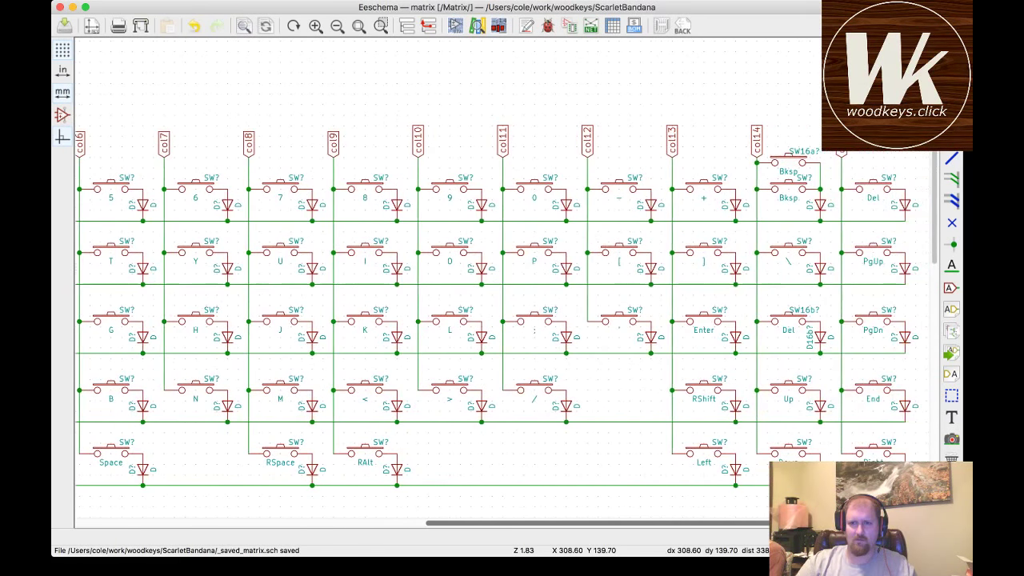
{"action": "scroll", "coordinate": [504, 320], "scroll_direction": "left", "scroll_amount": 20}
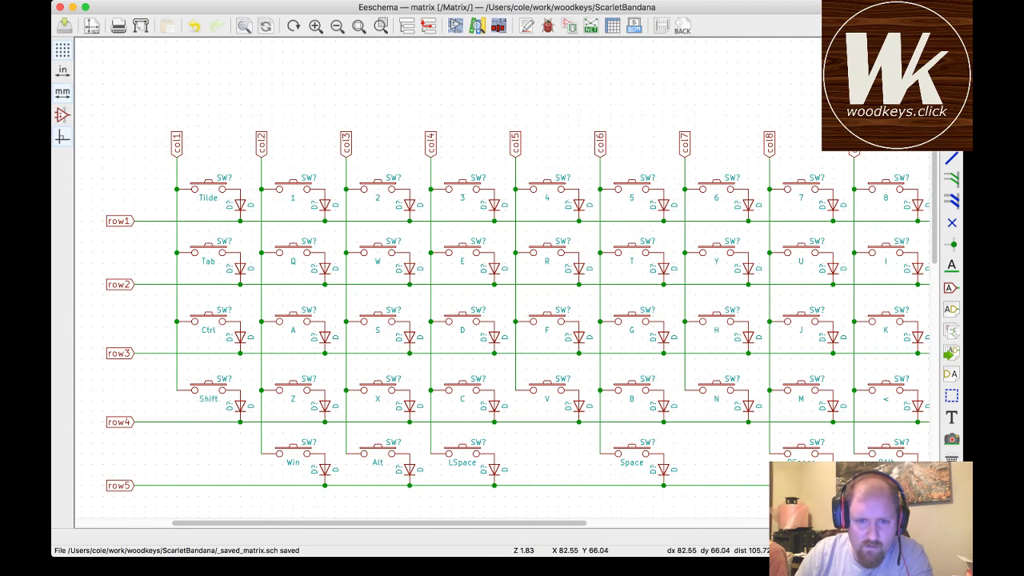
{"action": "left_click_drag", "start_coordinate": [378, 523], "coordinate": [577, 523]}
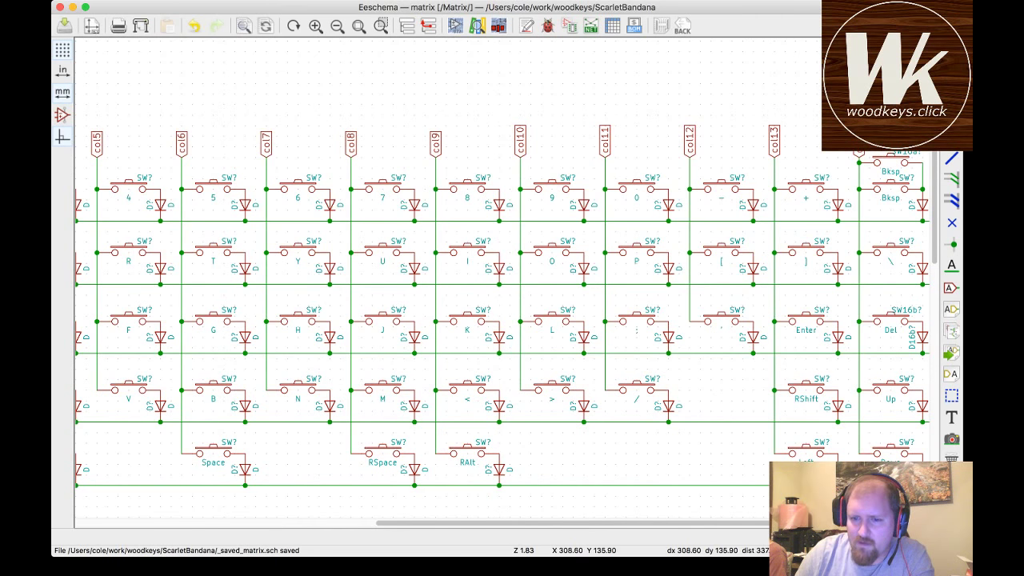
{"action": "left_click_drag", "start_coordinate": [578, 523], "coordinate": [705, 523]}
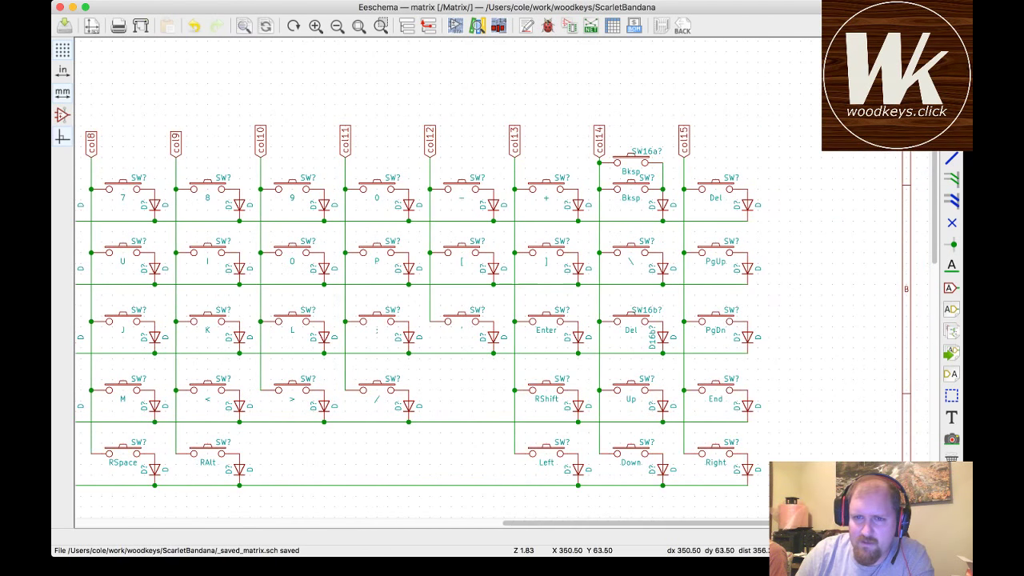
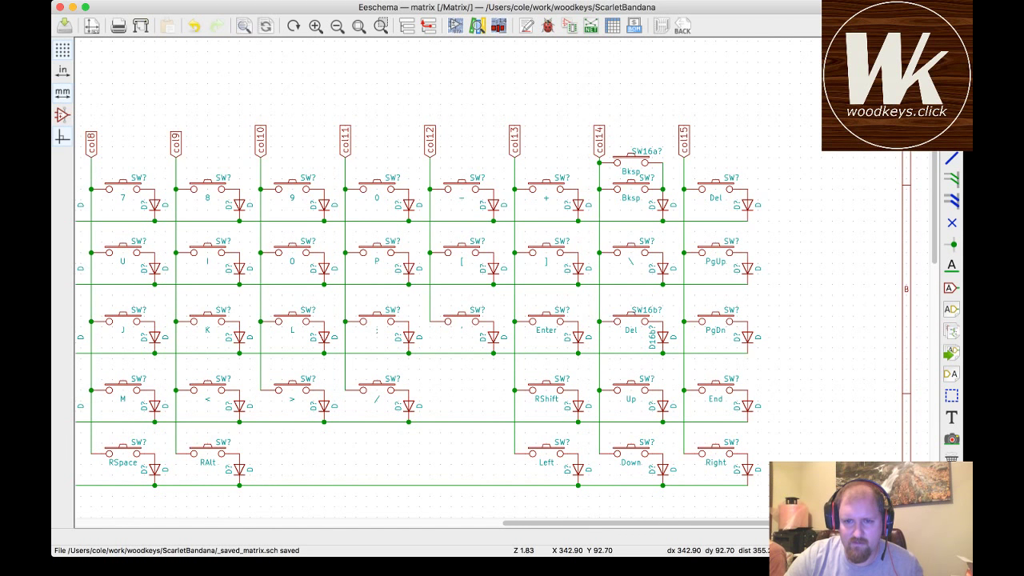
- Delete the duplicate row-3 Del switch and diode, plus the PgUp, PgDn and End switches
{"action": "key", "text": "Delete"}
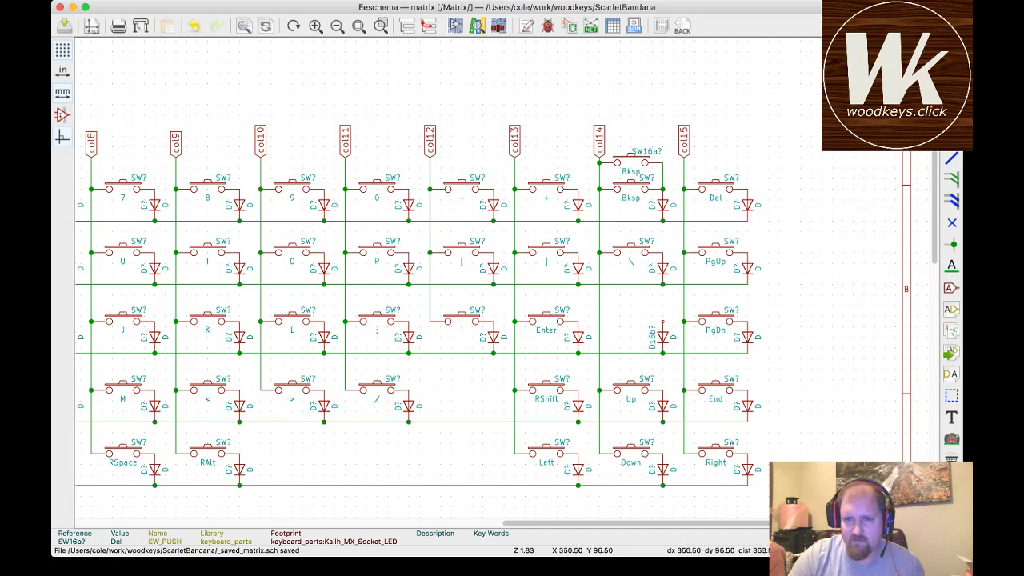
{"action": "key", "text": "Delete"}
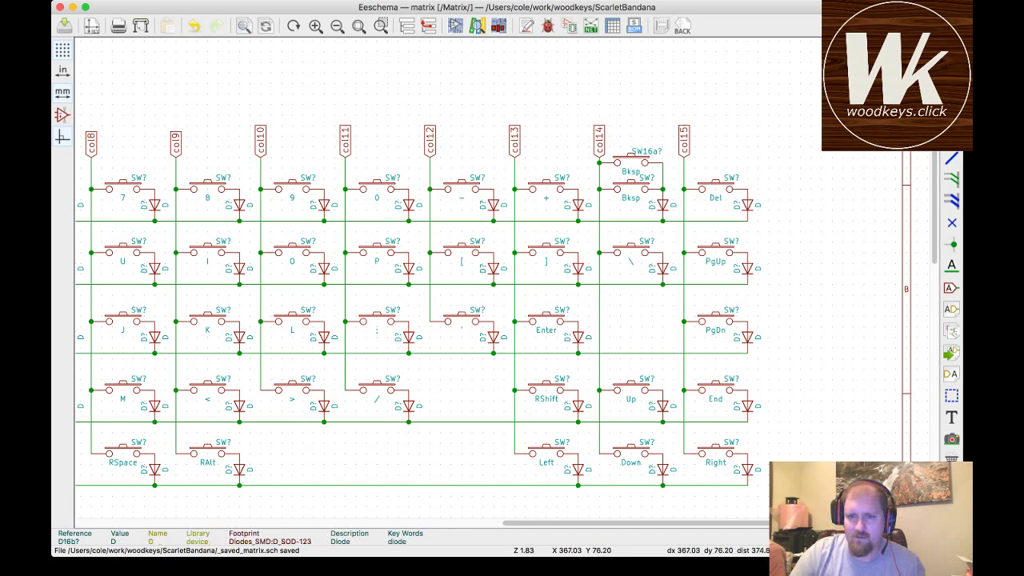
{"action": "key", "text": "Delete"}
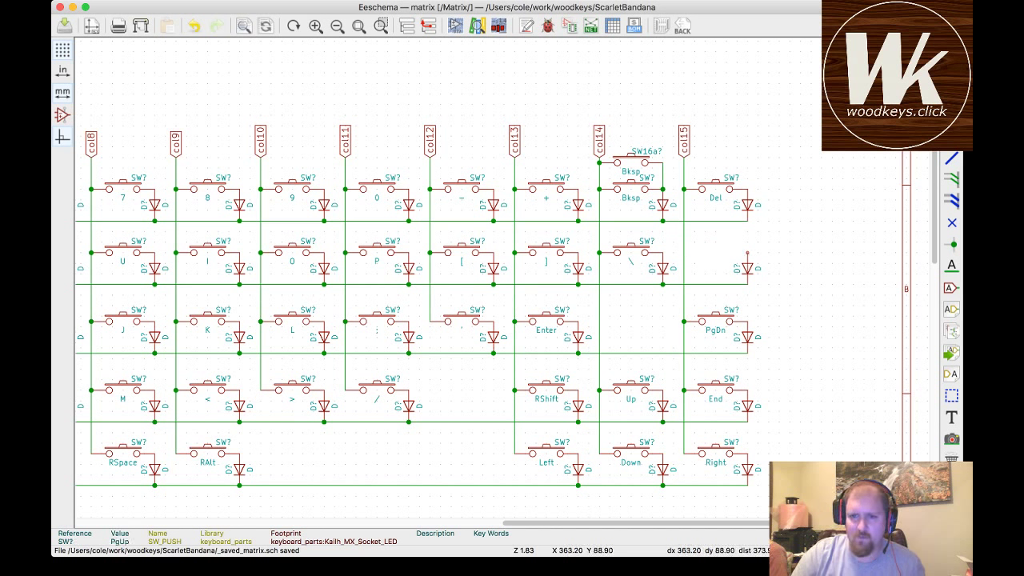
{"action": "key", "text": "Delete"}
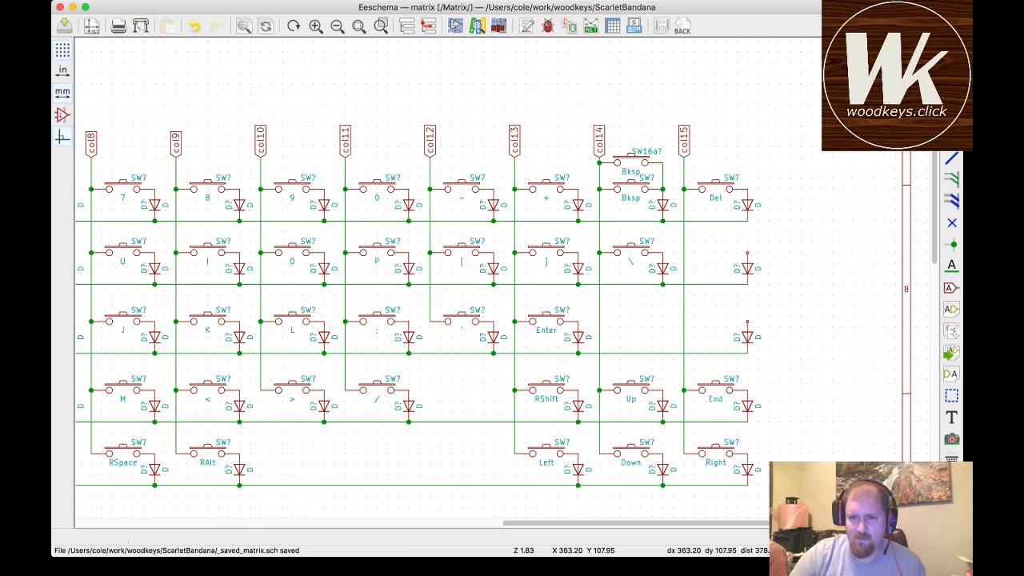
{"action": "key", "text": "Delete"}
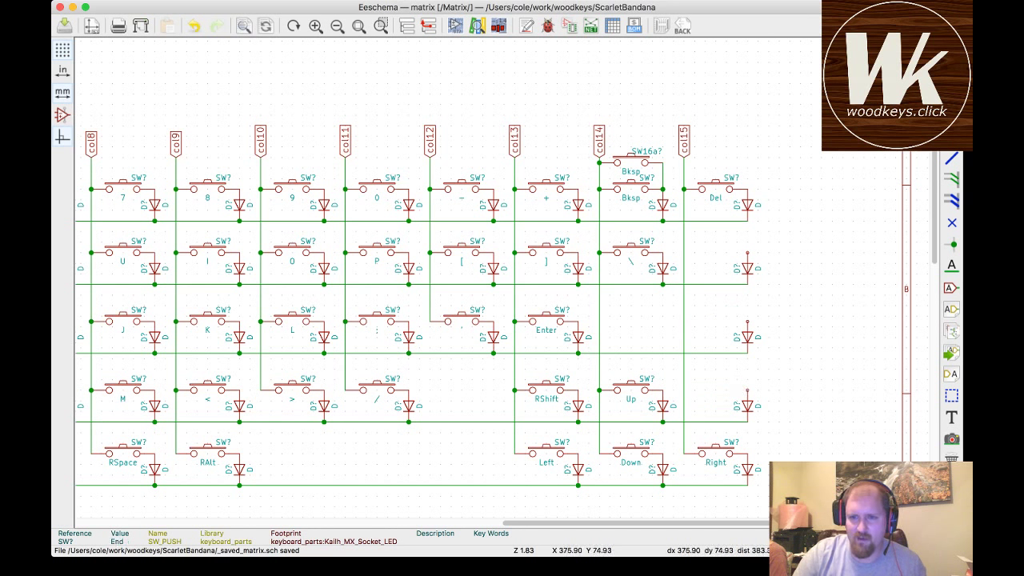
- Remove the three leftover col15 diodes, the dangling row-3 wire stub and the col15 vertical wire
{"action": "left_click_drag", "start_coordinate": [767, 248], "coordinate": [726, 427]}
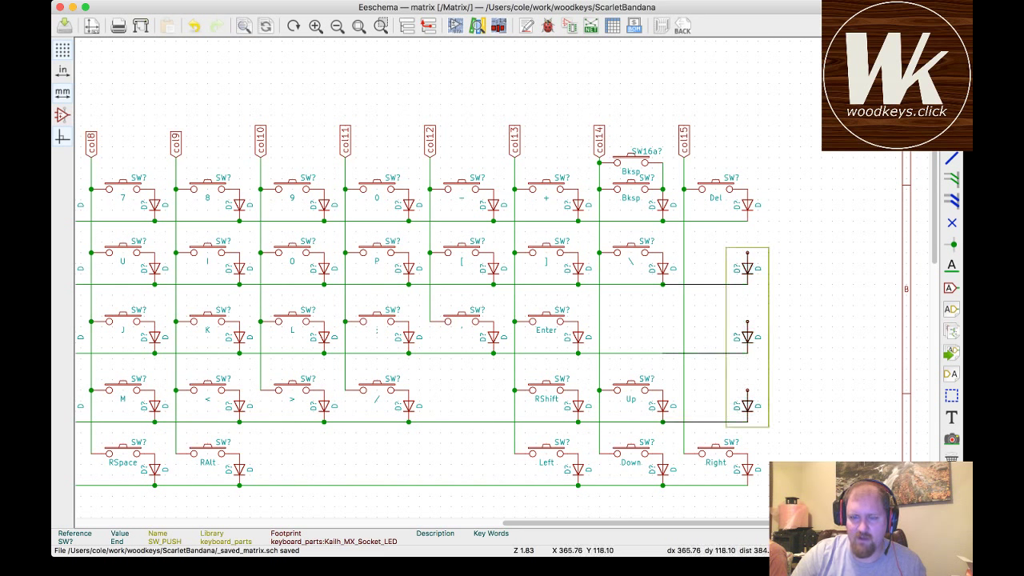
{"action": "key", "text": "Delete"}
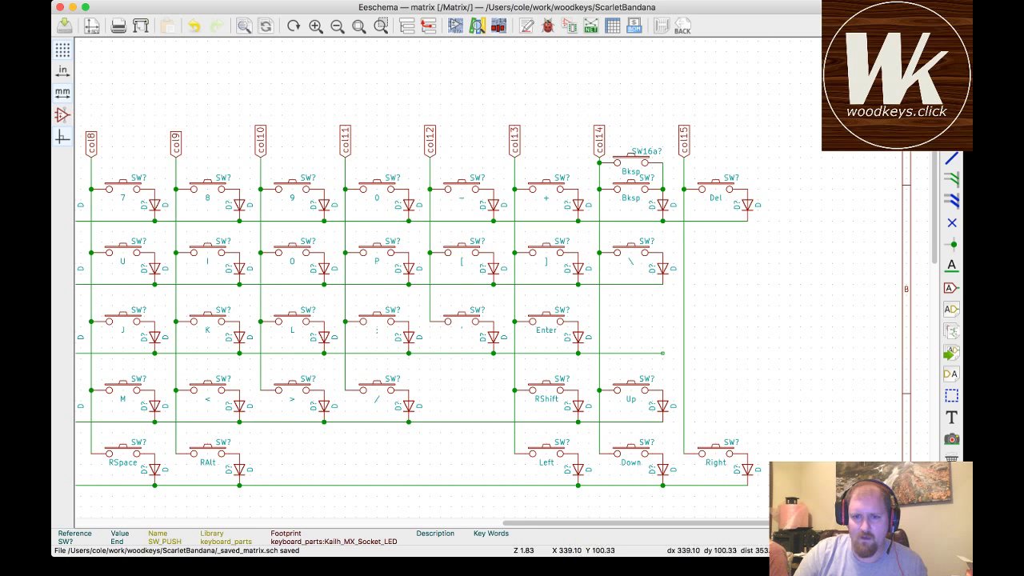
{"action": "key", "text": "Delete"}
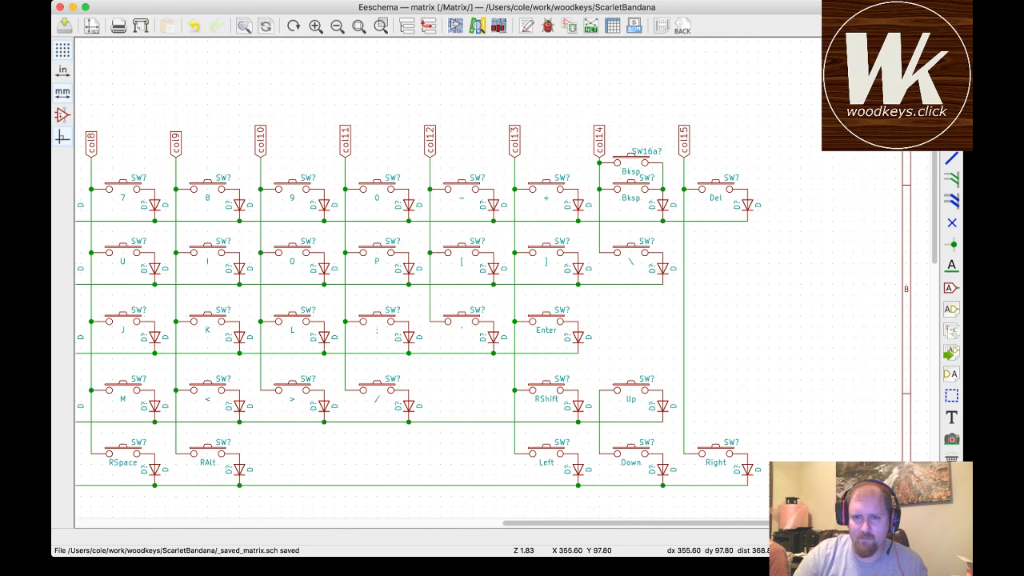
{"action": "key", "text": "Delete"}
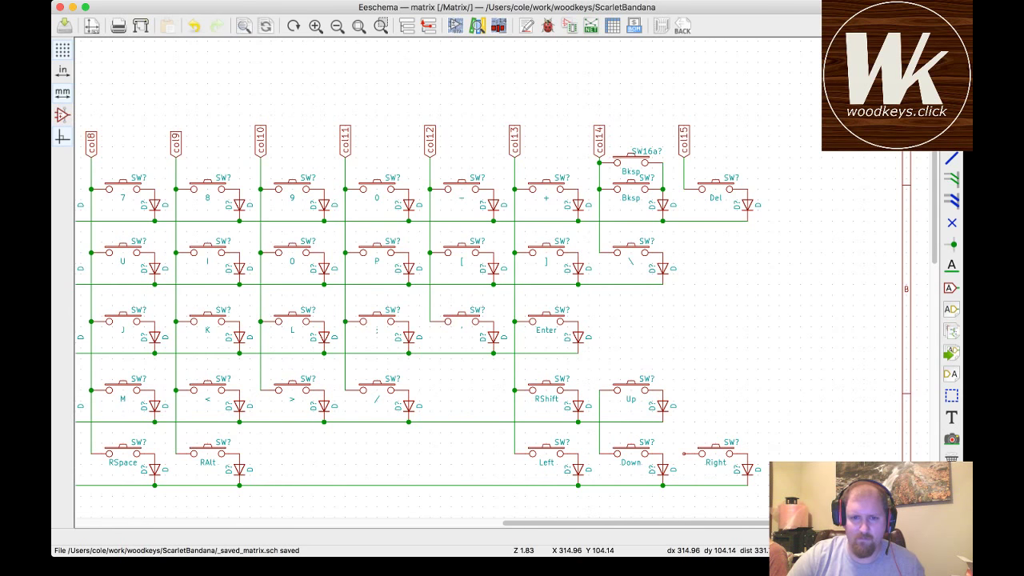
- Delete the col13 wires and the RShift, bottom-row and RShift-to-Up wire segments
{"action": "key", "text": "Delete"}
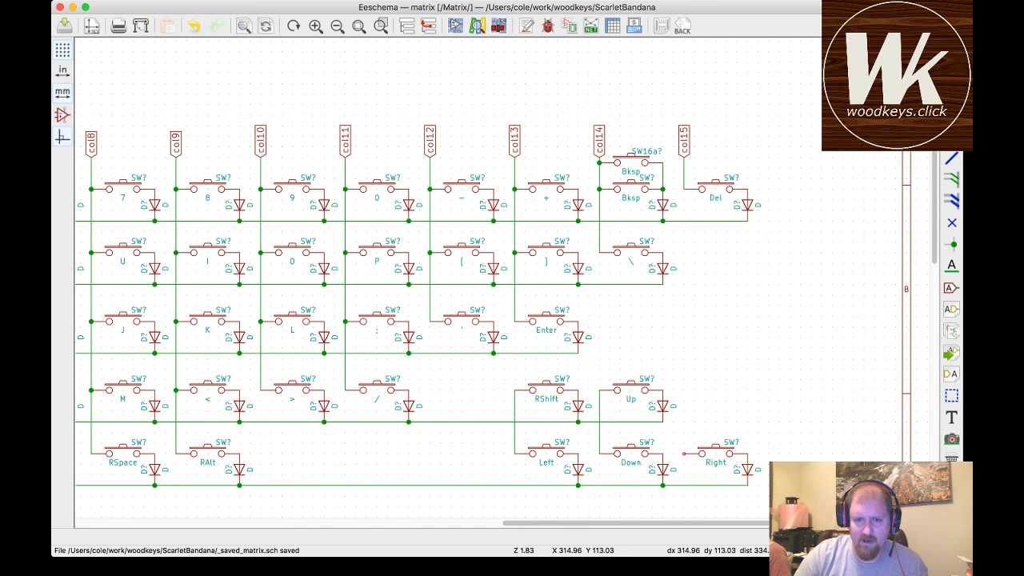
{"action": "key", "text": "Delete"}
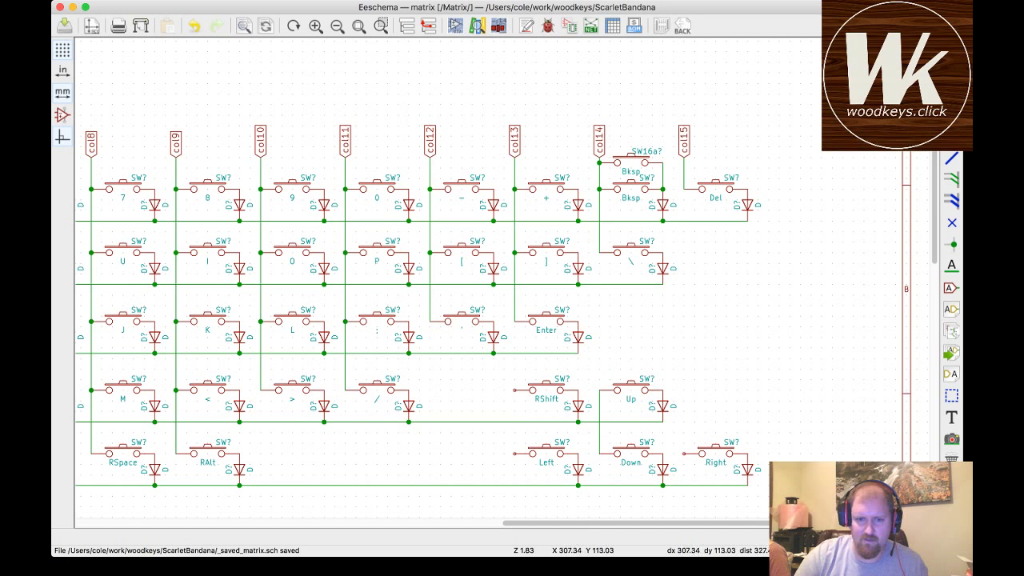
{"action": "key", "text": "Delete"}
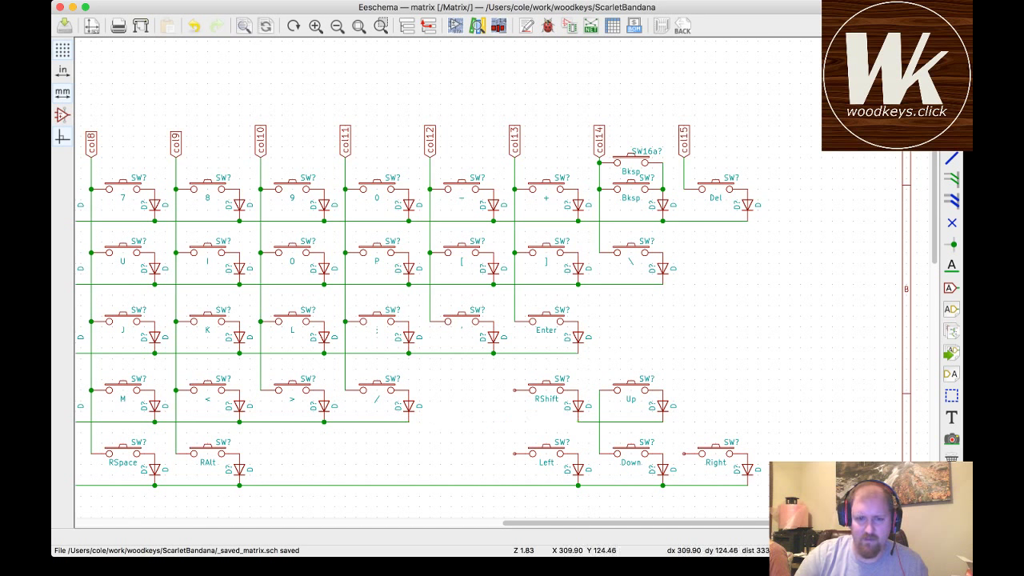
{"action": "key", "text": "Delete"}
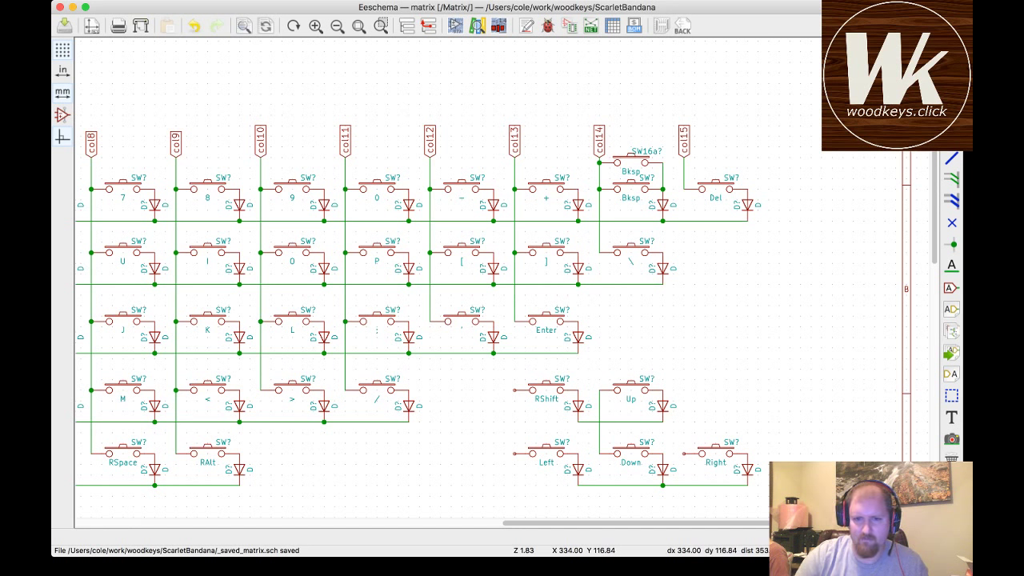
{"action": "key", "text": "Delete"}
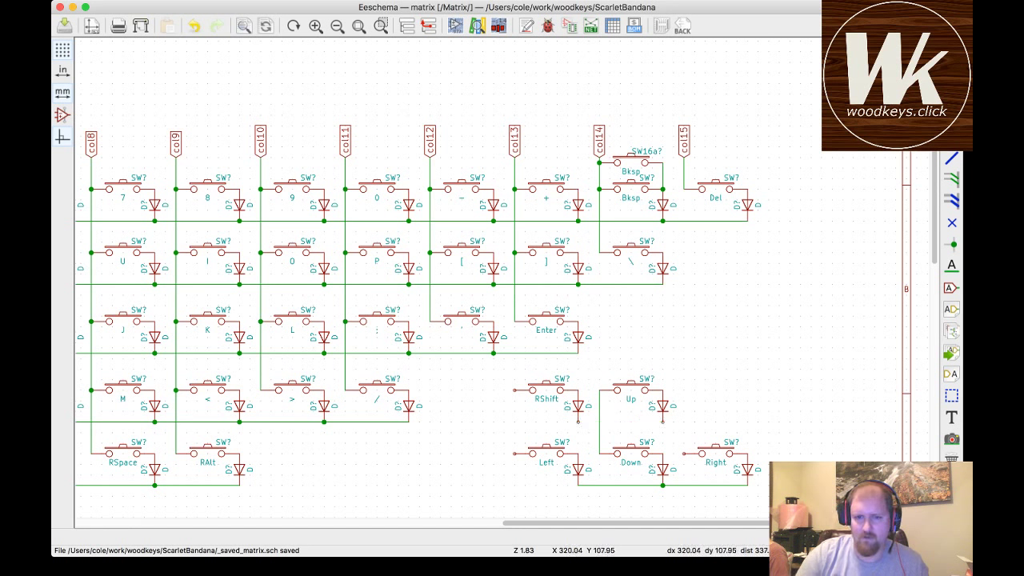
- Move the Up, Left, Down and Right switches left and place RShift beside Up
{"action": "left_click_drag", "start_coordinate": [498, 370], "coordinate": [589, 435]}
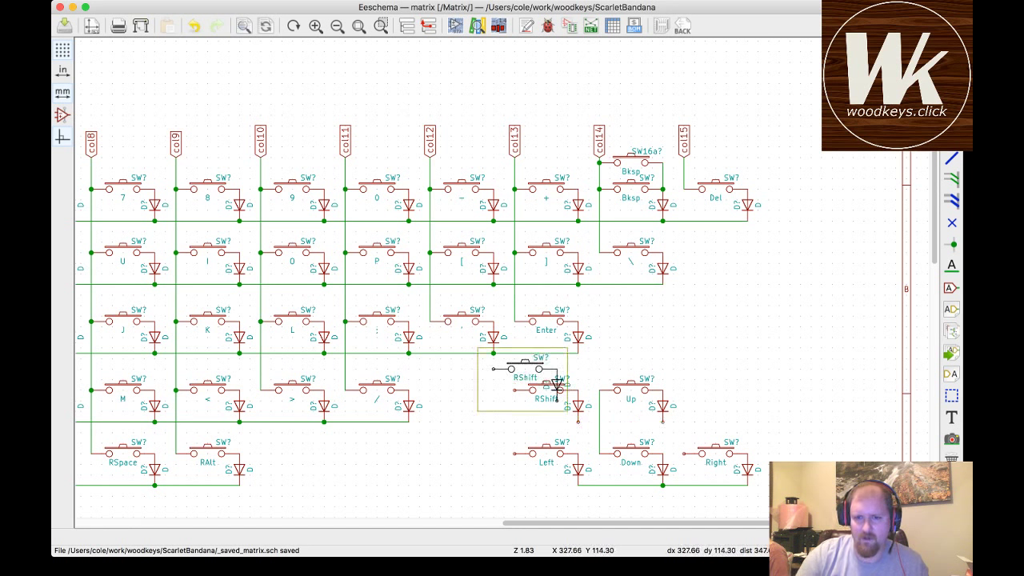
{"action": "left_click", "coordinate": [817, 418]}
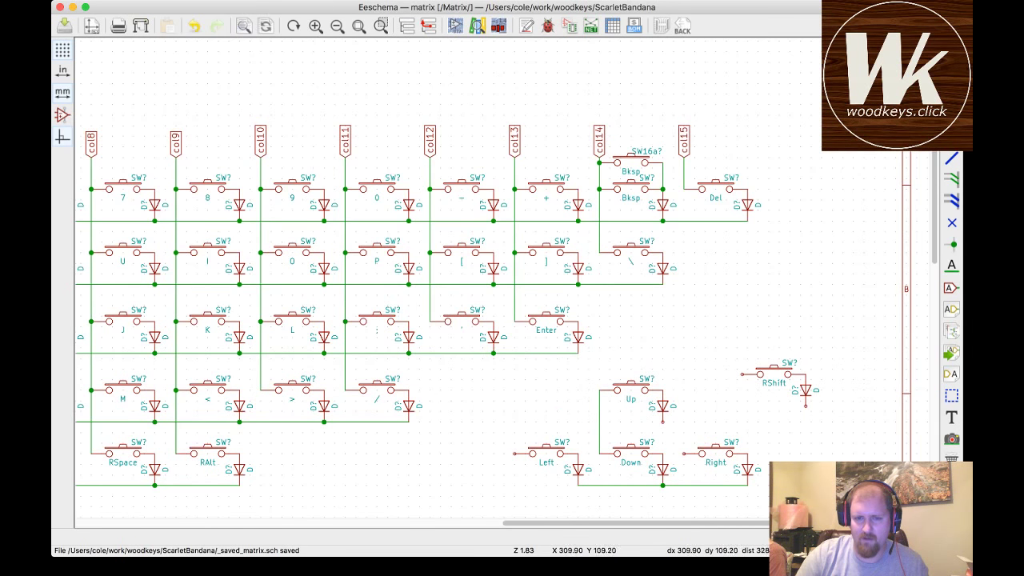
{"action": "left_click_drag", "start_coordinate": [493, 379], "coordinate": [753, 489]}
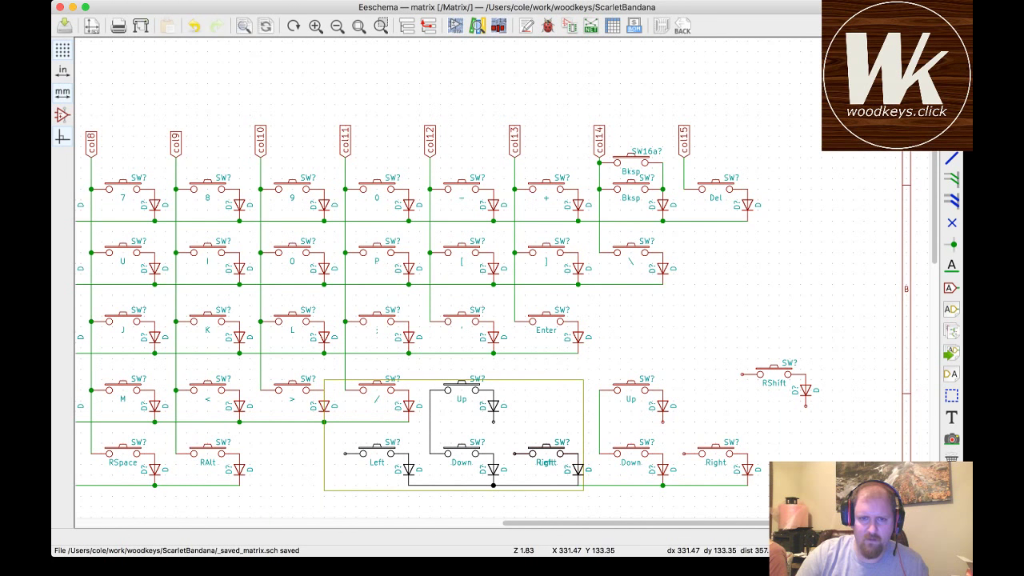
{"action": "left_click", "coordinate": [582, 490]}
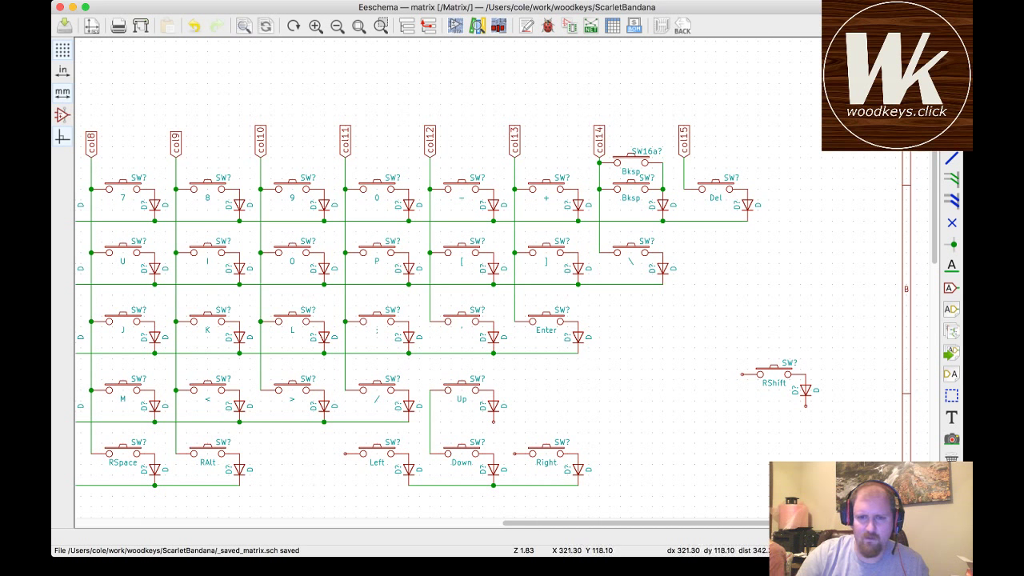
{"action": "left_click_drag", "start_coordinate": [726, 349], "coordinate": [848, 415]}
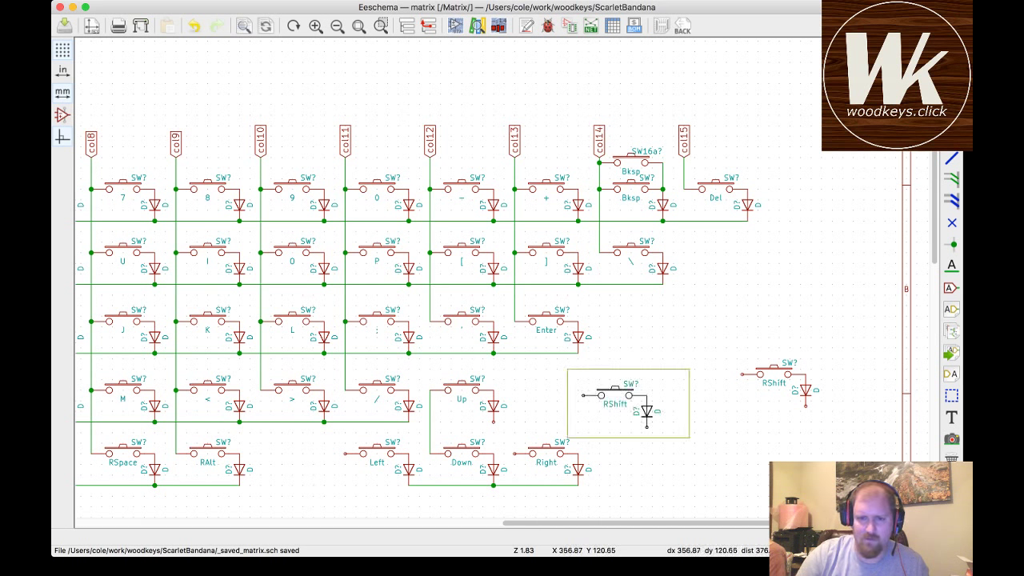
{"action": "left_click", "coordinate": [621, 432]}
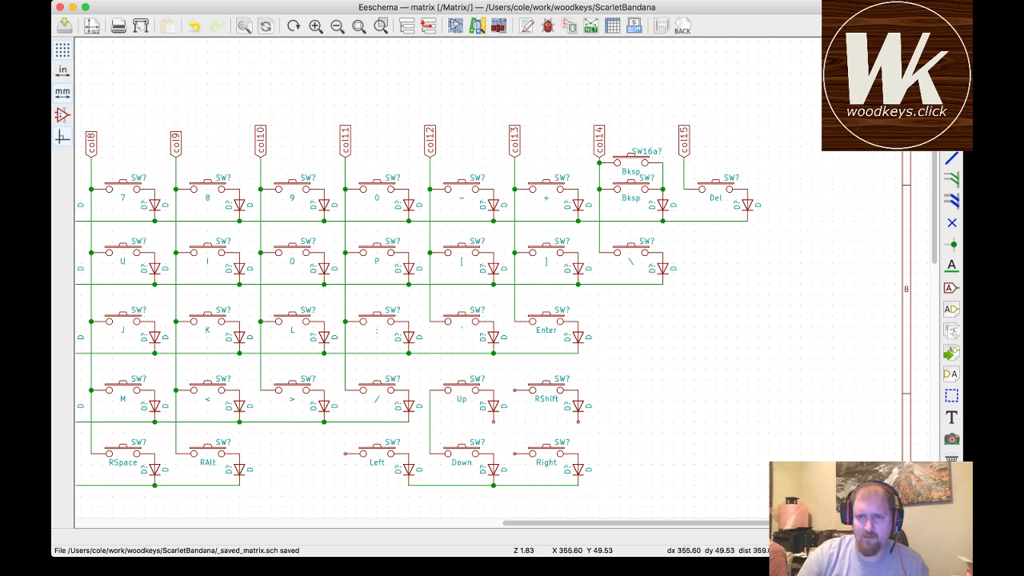
- Delete the col15 global label, its wire stub and the Bksp-to-Del wire
{"action": "key", "text": "m"}
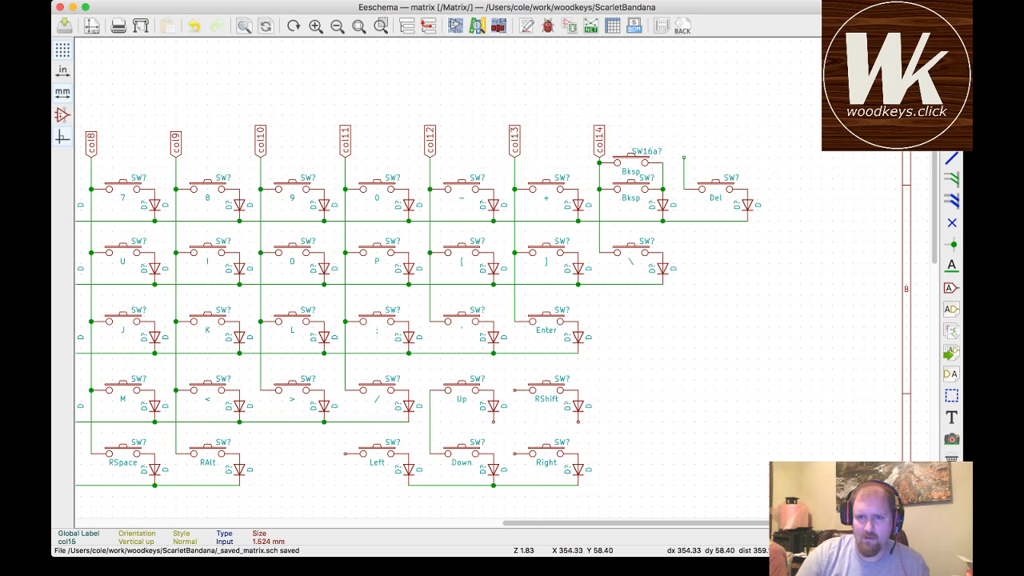
{"action": "key", "text": "Delete"}
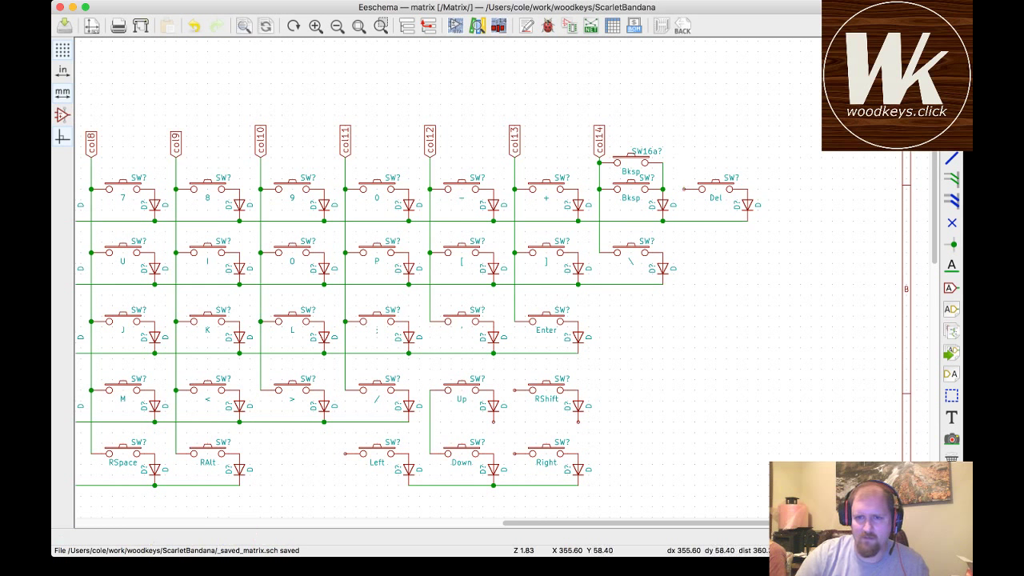
{"action": "key", "text": "Delete"}
- Move Del into row 3 beside Enter, wire its diode to row 3 and extend col13 down
{"action": "left_click_drag", "start_coordinate": [683, 166], "coordinate": [769, 253]}
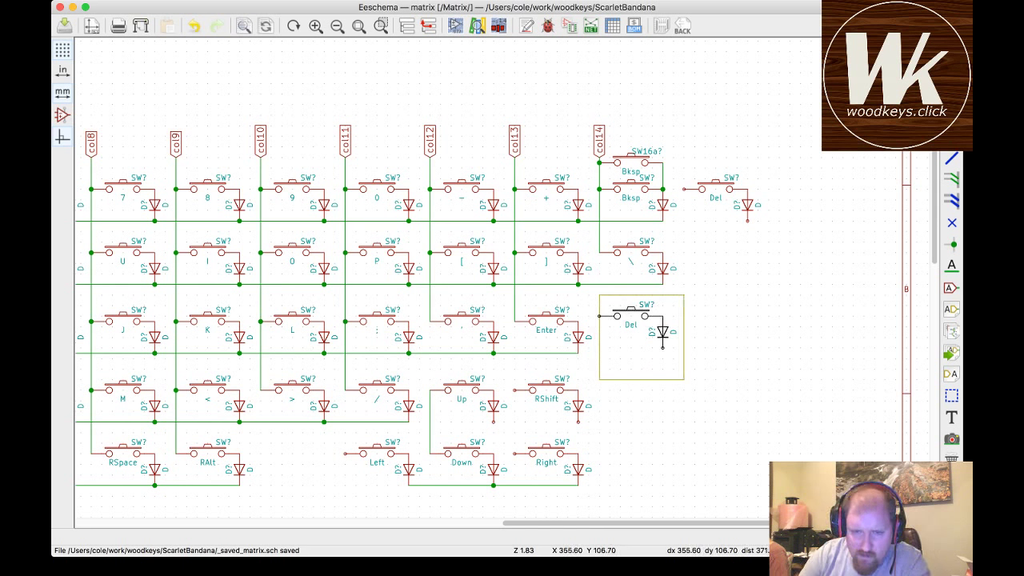
{"action": "left_click", "coordinate": [631, 321]}
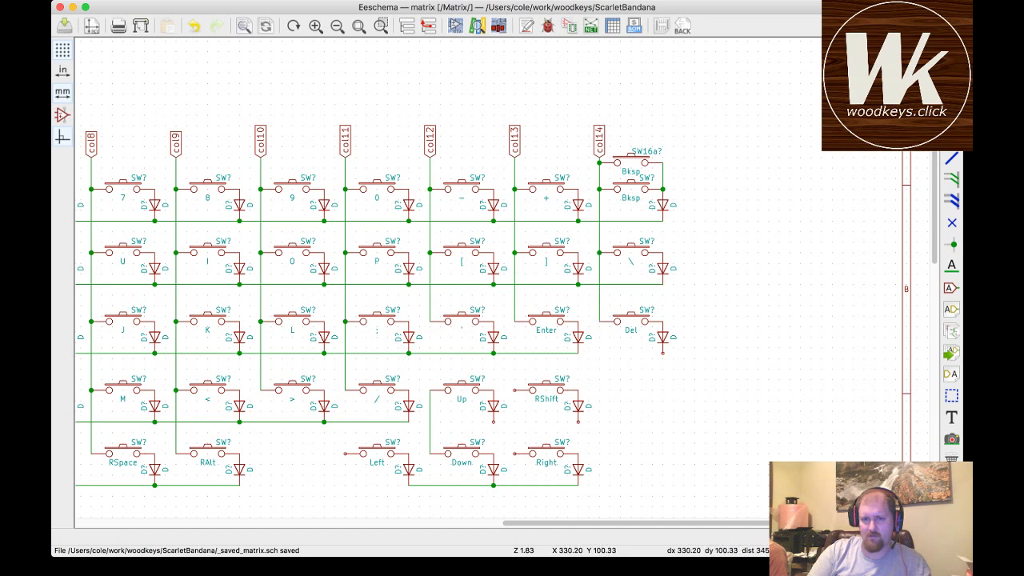
{"action": "key", "text": "w"}
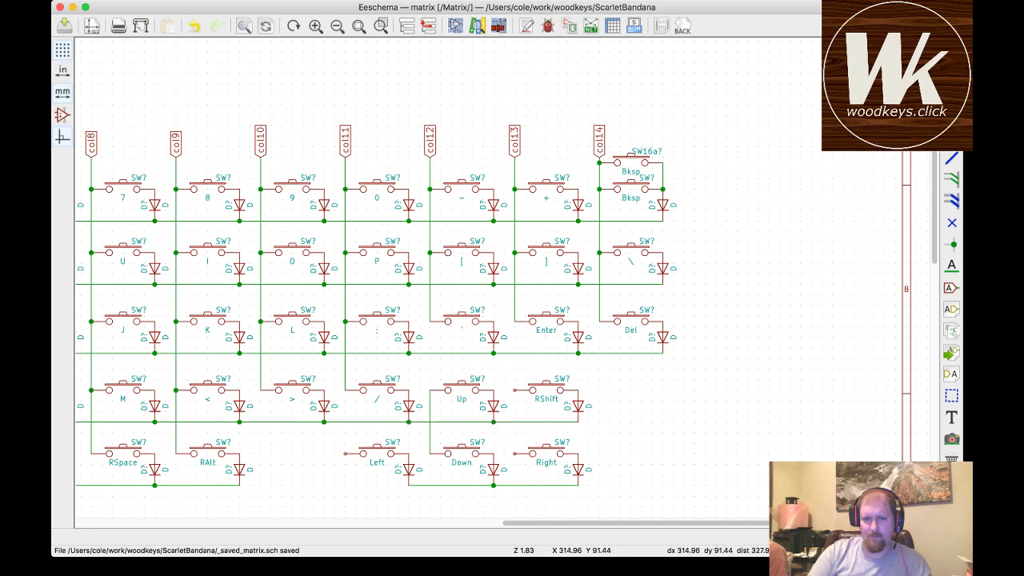
{"action": "key", "text": "w"}
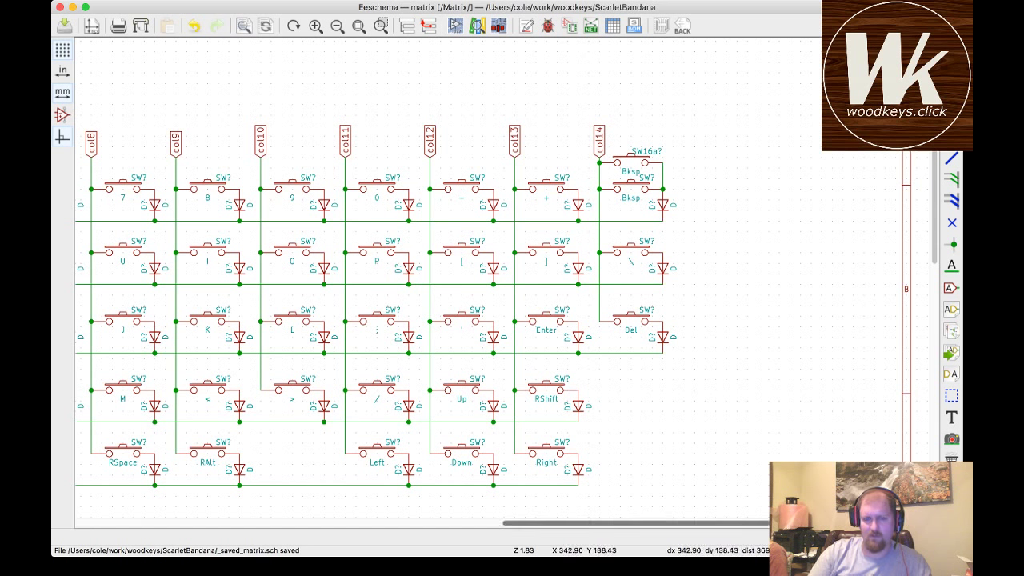
- Save the keyboard matrix schematic, writing the rgb.sch sheet to disk
{"action": "scroll", "coordinate": [496, 320], "scroll_direction": "left", "scroll_amount": 5}
{"action": "scroll", "coordinate": [495, 320], "scroll_direction": "left", "scroll_amount": 15}
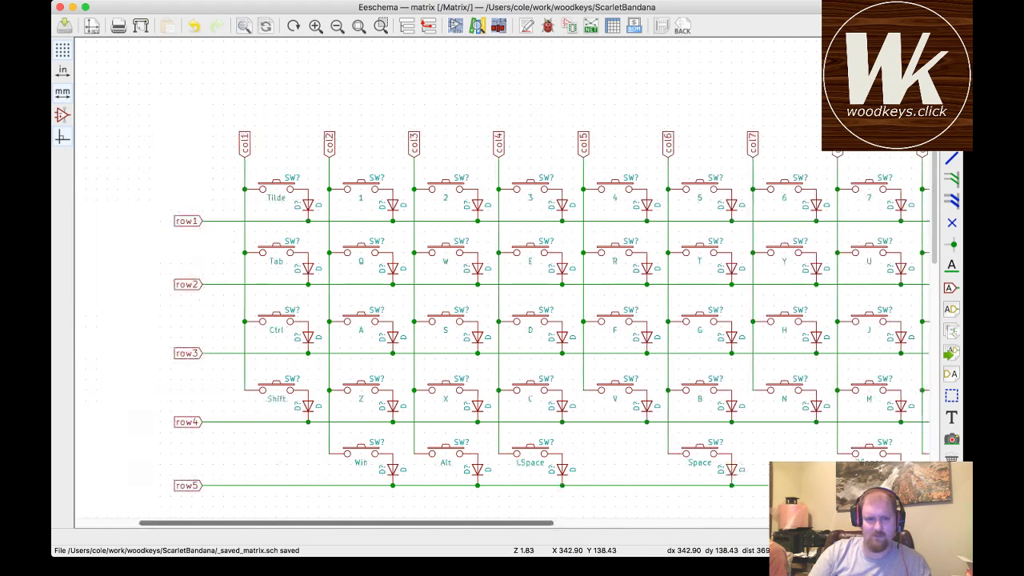
{"action": "scroll", "coordinate": [496, 320], "scroll_direction": "right", "scroll_amount": 10}
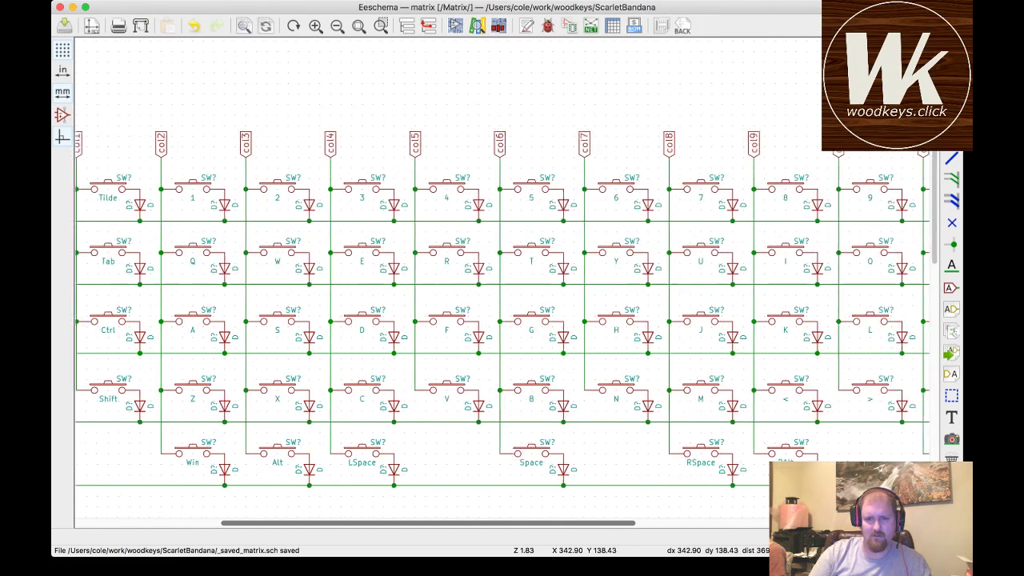
{"action": "scroll", "coordinate": [495, 320], "scroll_direction": "right", "scroll_amount": 5}
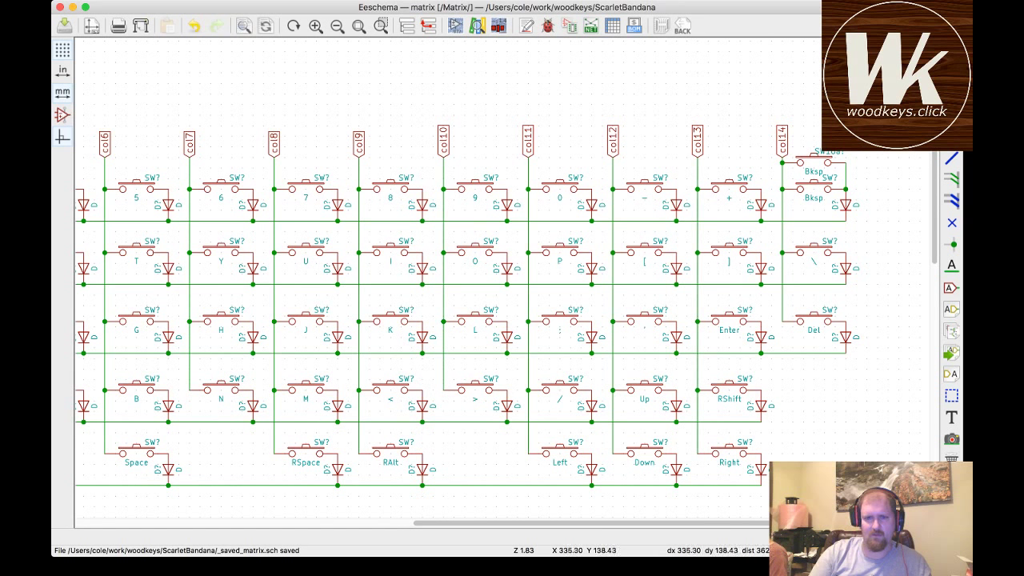
{"action": "key", "text": "ctrl+s"}
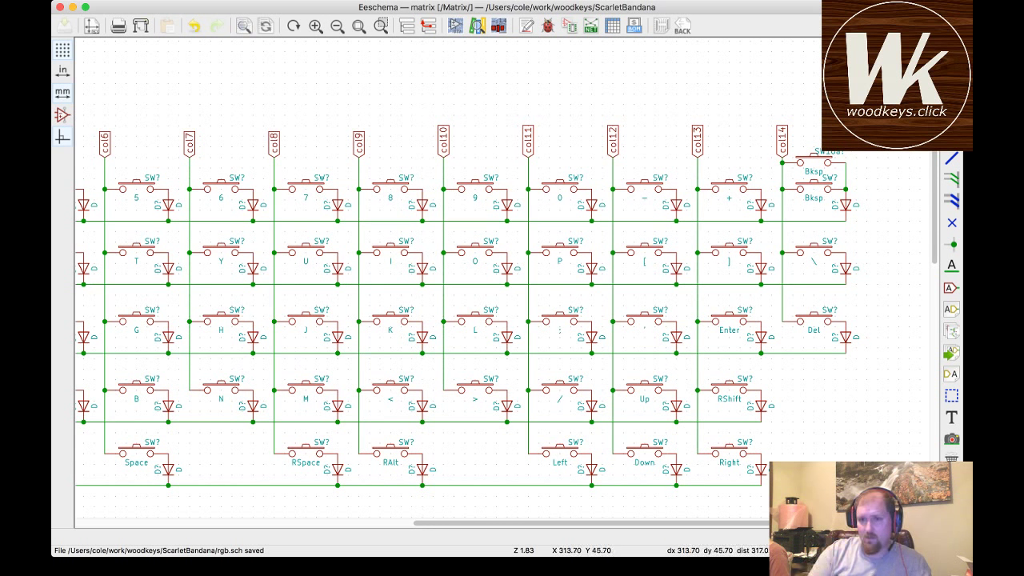
- Change col14 switch values: Del to Tilde, \ to Bksp, and the lower Bksp to \
{"action": "scroll", "coordinate": [799, 319], "scroll_direction": "up", "scroll_amount": 5}
{"action": "scroll", "coordinate": [800, 320], "scroll_direction": "down", "scroll_amount": 4}
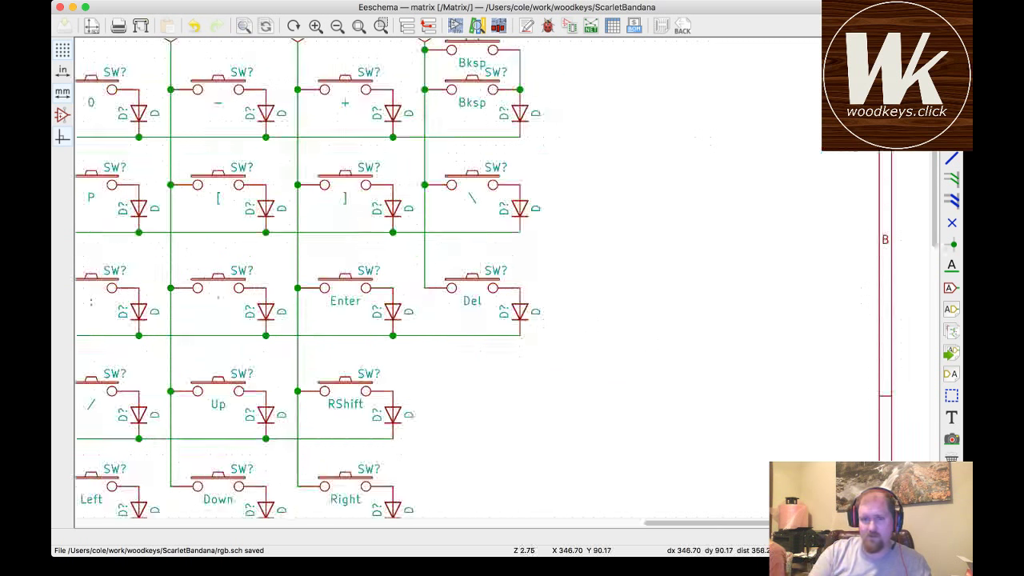
{"action": "scroll", "coordinate": [800, 319], "scroll_direction": "up", "scroll_amount": 1}
{"action": "scroll", "coordinate": [503, 280], "scroll_direction": "up", "scroll_amount": 3}
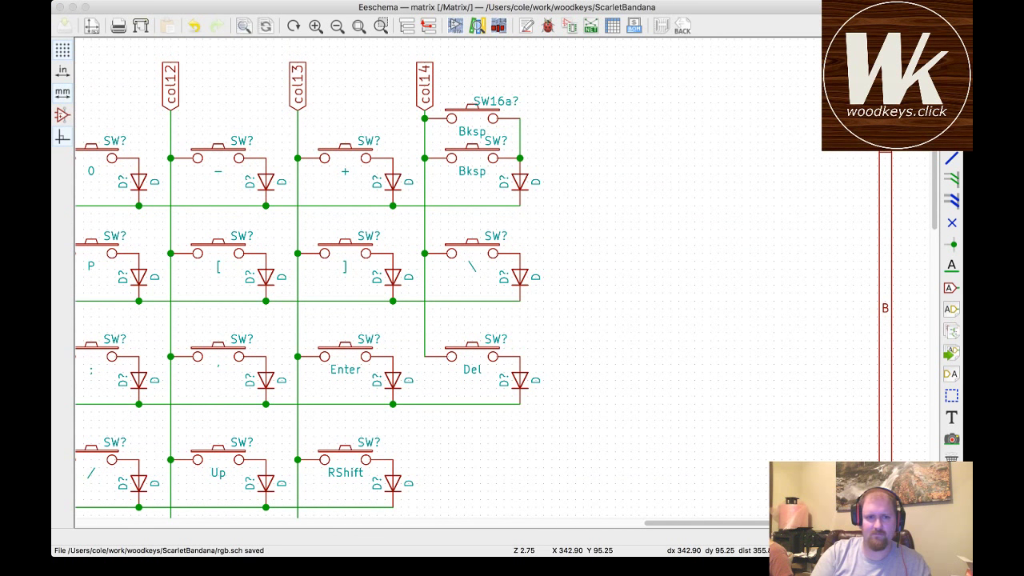
{"action": "key", "text": "Return"}
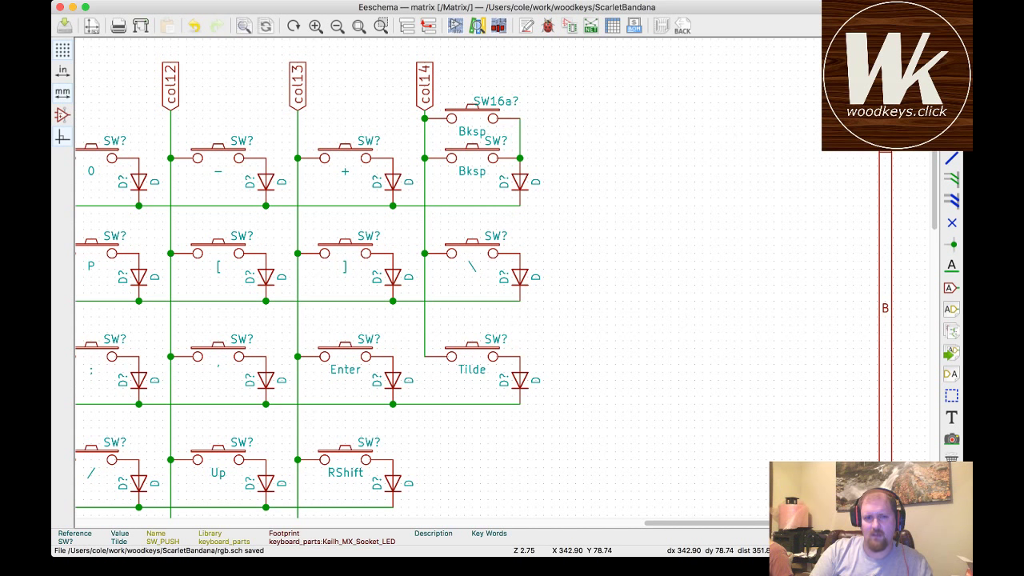
{"action": "key", "text": "Escape"}
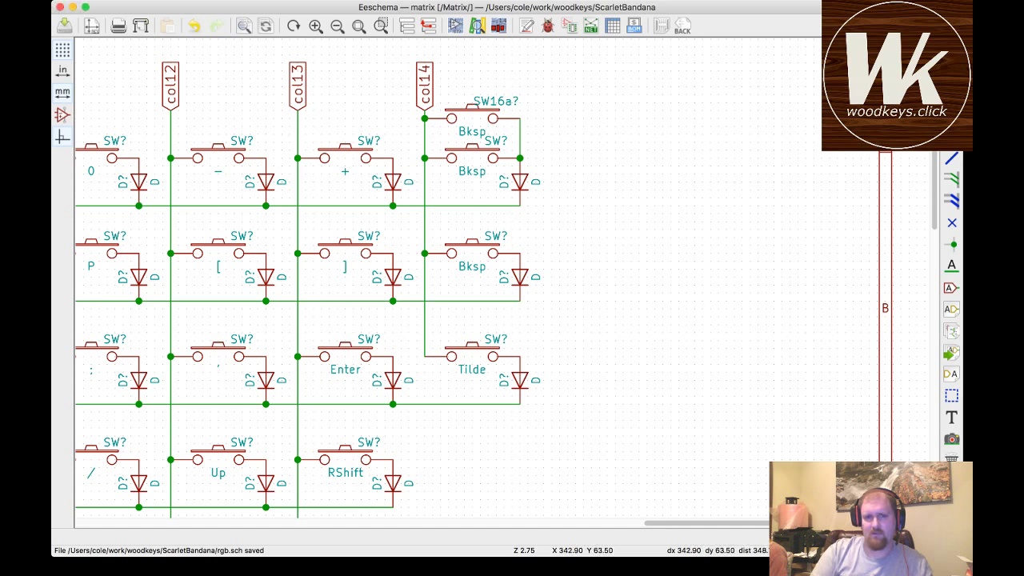
{"action": "key", "text": "Return"}
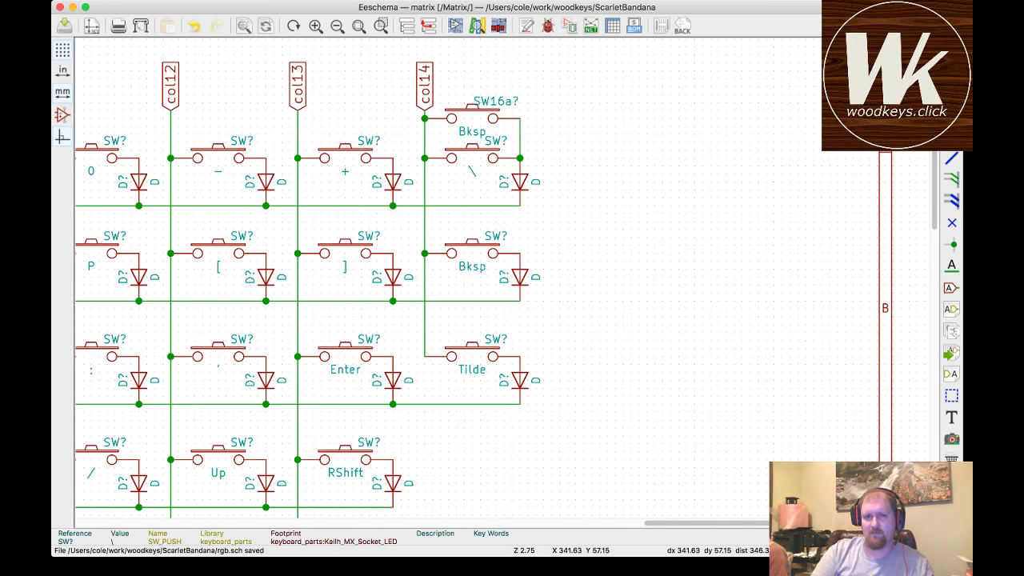
{"action": "key", "text": "Escape"}
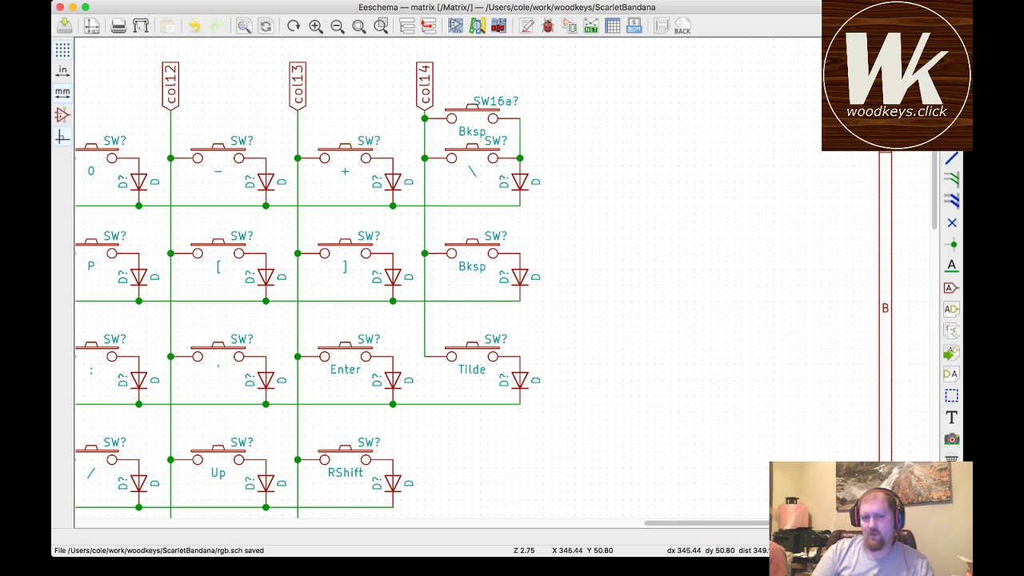
{"action": "scroll", "coordinate": [501, 287], "scroll_direction": "left", "scroll_amount": 10}
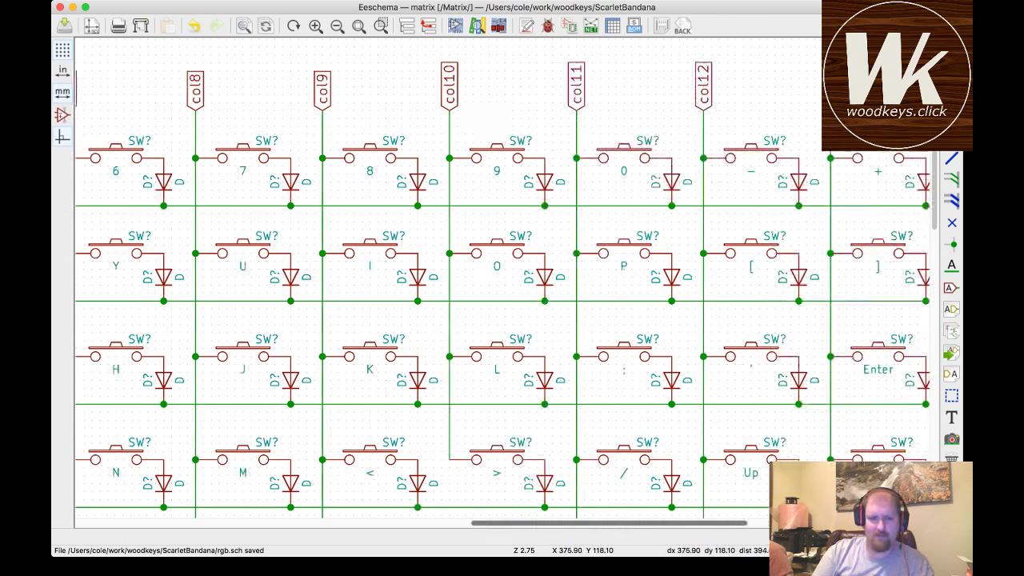
- Look over the whole reworked matrix, then open the HHKB-Arrows project schematic
{"action": "scroll", "coordinate": [501, 288], "scroll_direction": "left", "scroll_amount": 8}
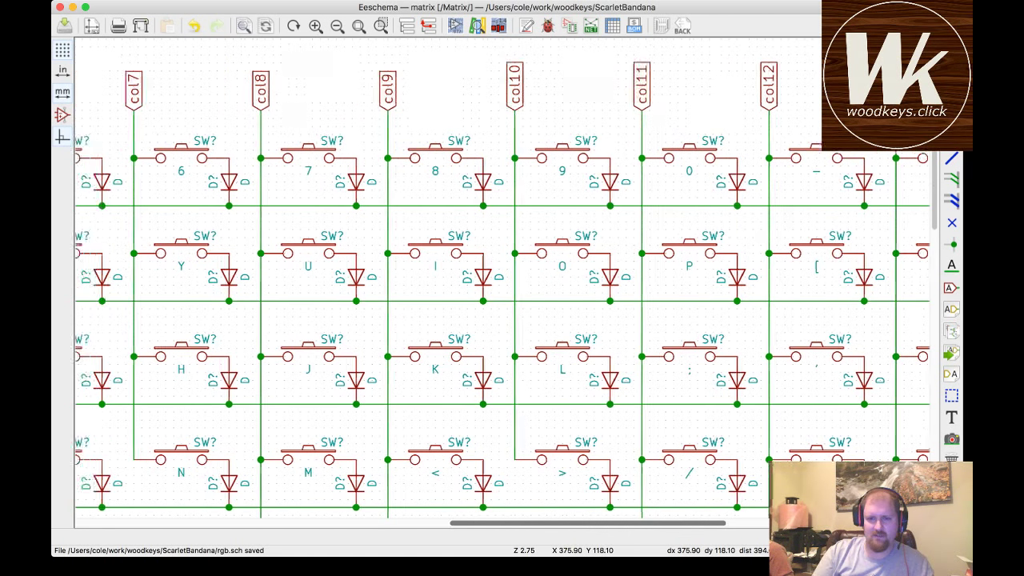
{"action": "scroll", "coordinate": [501, 288], "scroll_direction": "down", "scroll_amount": 5}
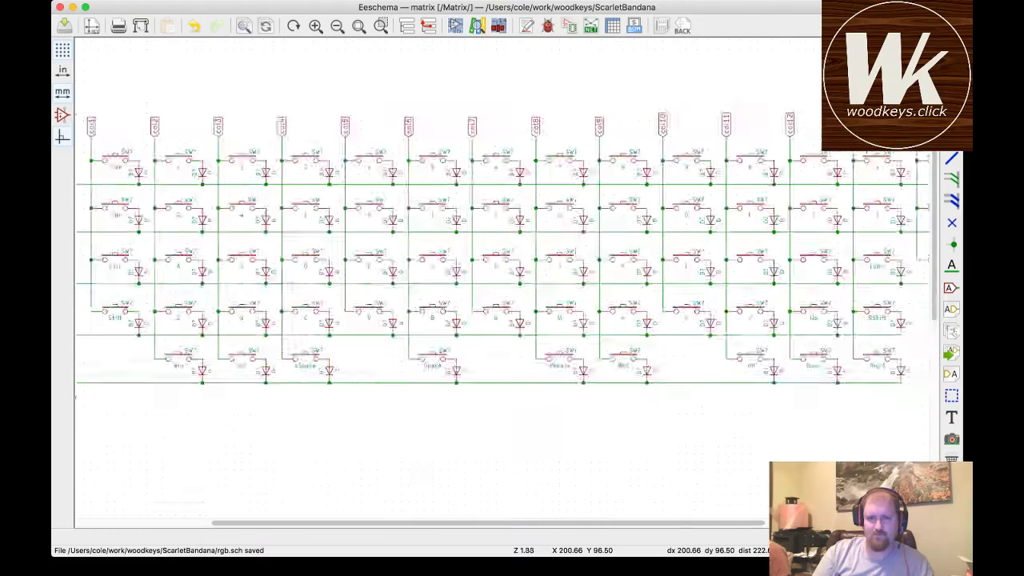
{"action": "scroll", "coordinate": [502, 288], "scroll_direction": "up", "scroll_amount": 6}
{"action": "scroll", "coordinate": [501, 288], "scroll_direction": "down", "scroll_amount": 4}
{"action": "scroll", "coordinate": [501, 288], "scroll_direction": "down", "scroll_amount": 4}
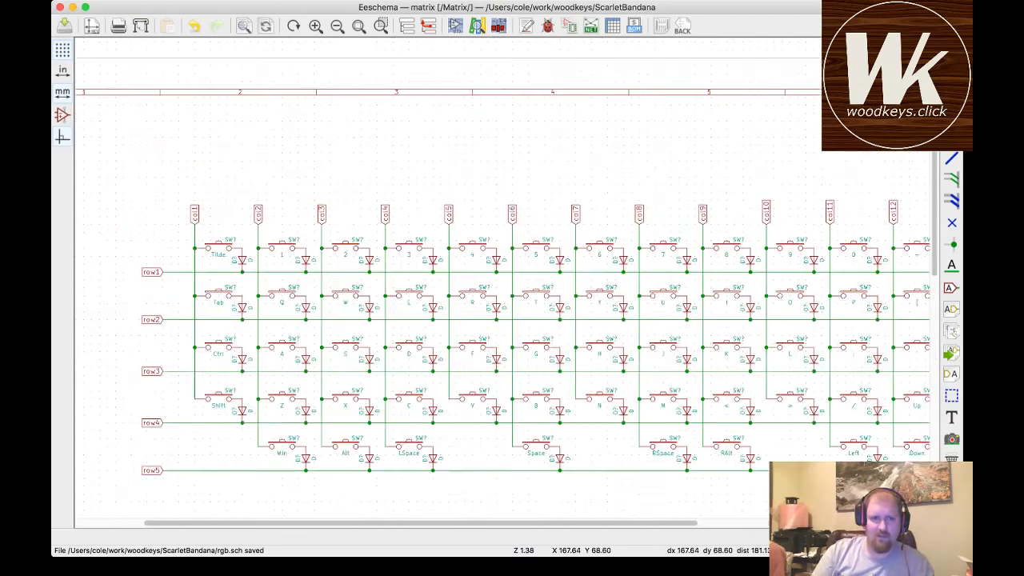
{"action": "scroll", "coordinate": [501, 288], "scroll_direction": "up", "scroll_amount": 4}
{"action": "scroll", "coordinate": [502, 288], "scroll_direction": "up", "scroll_amount": 4}
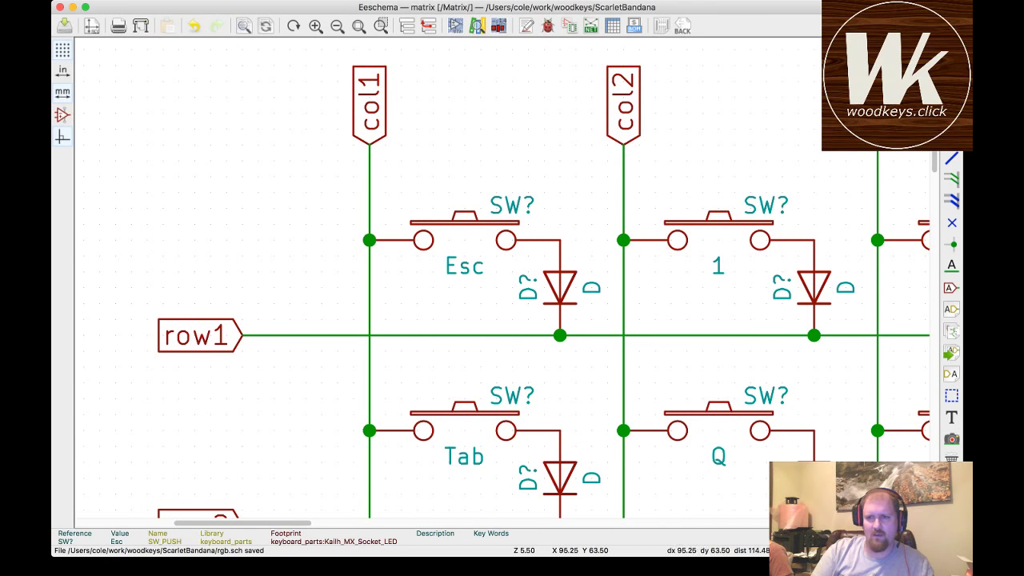
{"action": "scroll", "coordinate": [512, 280], "scroll_direction": "down", "scroll_amount": 10}
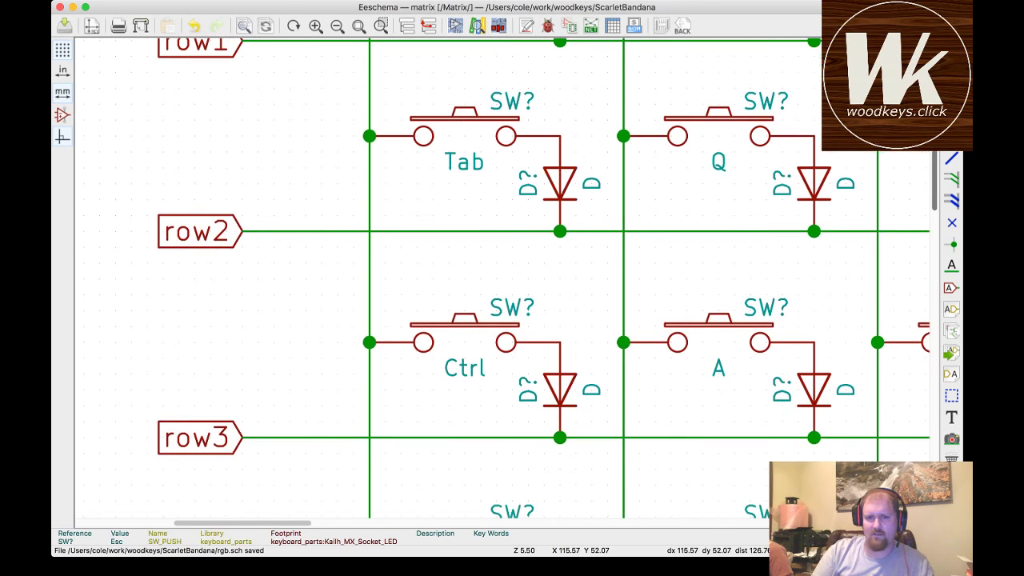
{"action": "scroll", "coordinate": [512, 280], "scroll_direction": "down", "scroll_amount": 2}
{"action": "scroll", "coordinate": [431, 304], "scroll_direction": "down", "scroll_amount": 6}
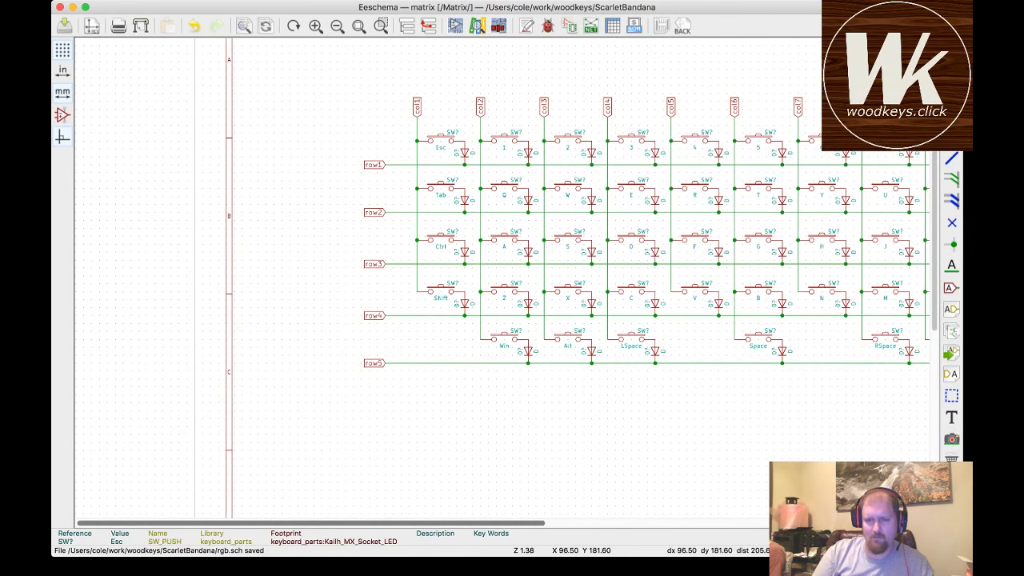
{"action": "scroll", "coordinate": [512, 280], "scroll_direction": "right", "scroll_amount": 5}
{"action": "scroll", "coordinate": [543, 230], "scroll_direction": "right", "scroll_amount": 1}
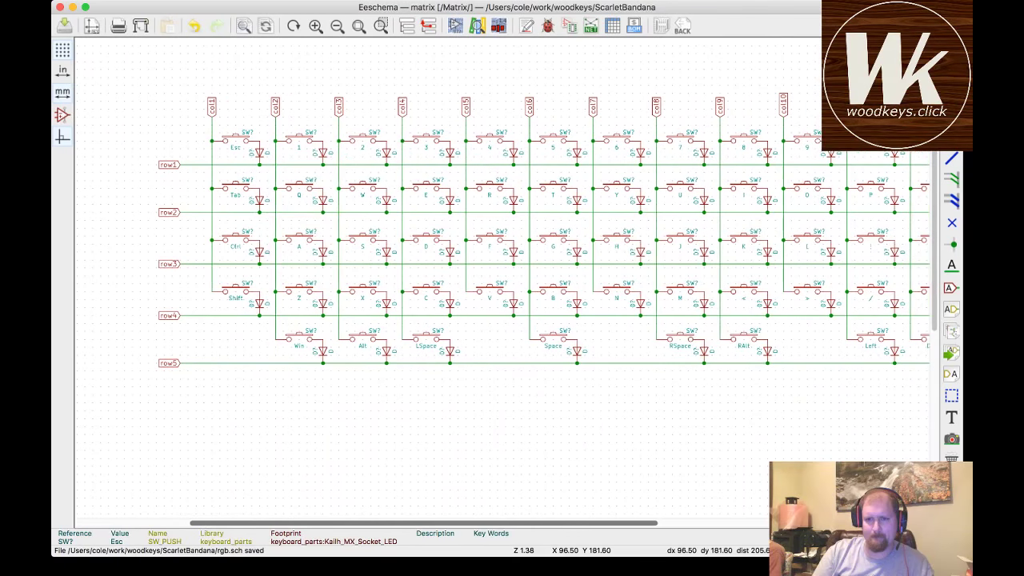
{"action": "scroll", "coordinate": [512, 280], "scroll_direction": "right", "scroll_amount": 4}
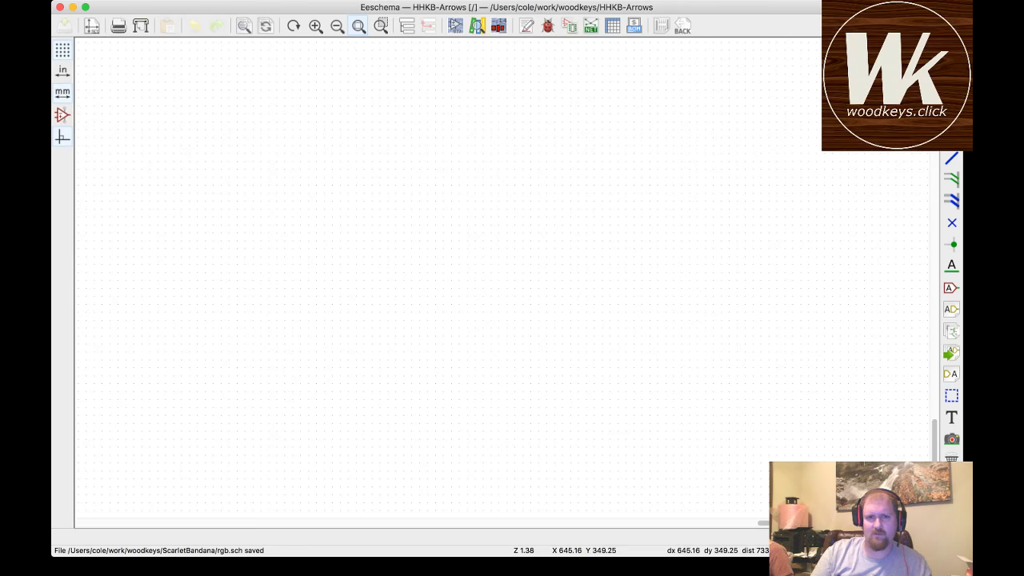
- Delete the col17, col16 and col15 global labels on ATMEGA32U4 pins 32, 30 and 22
{"action": "key", "text": "Home"}
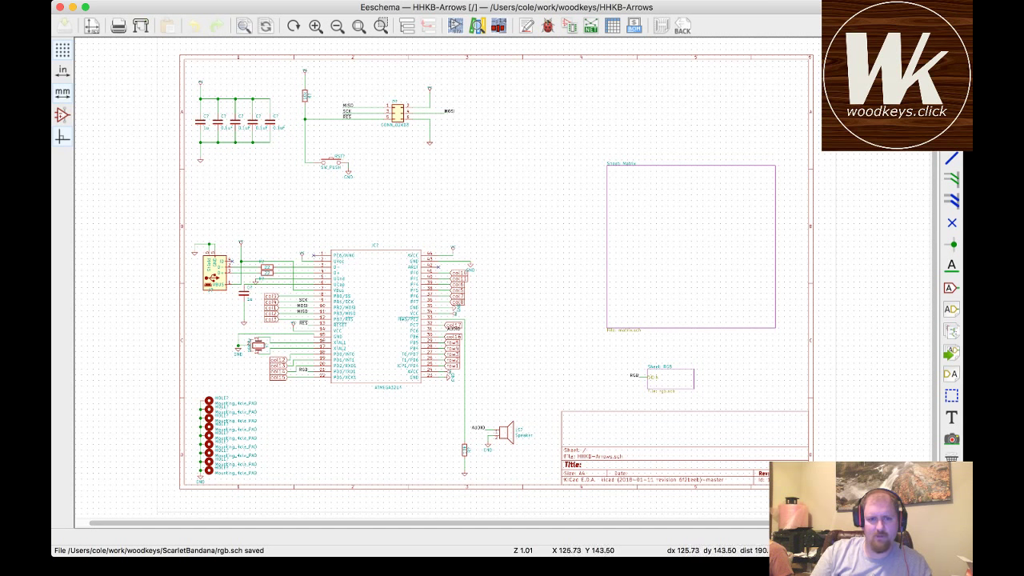
{"action": "scroll", "coordinate": [450, 320], "scroll_direction": "up", "scroll_amount": 6}
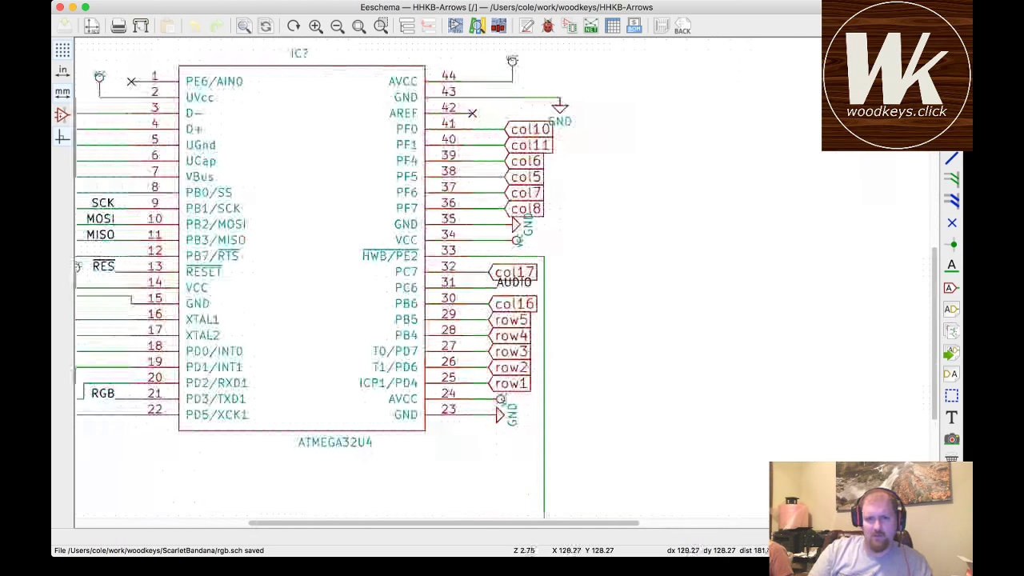
{"action": "key", "text": "Delete"}
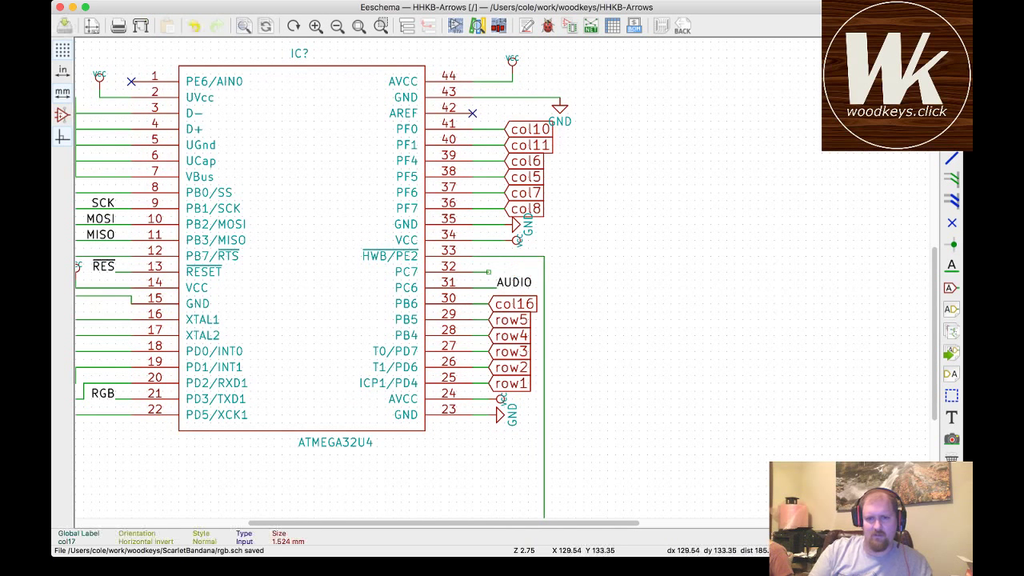
{"action": "key", "text": "Delete"}
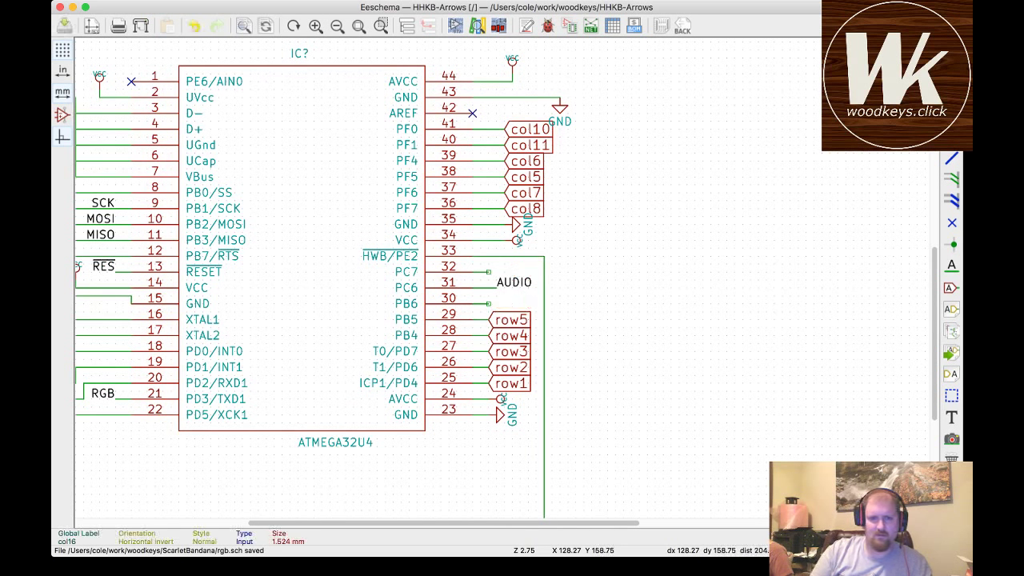
{"action": "scroll", "coordinate": [356, 288], "scroll_direction": "left", "scroll_amount": 5}
{"action": "scroll", "coordinate": [356, 288], "scroll_direction": "left", "scroll_amount": 4}
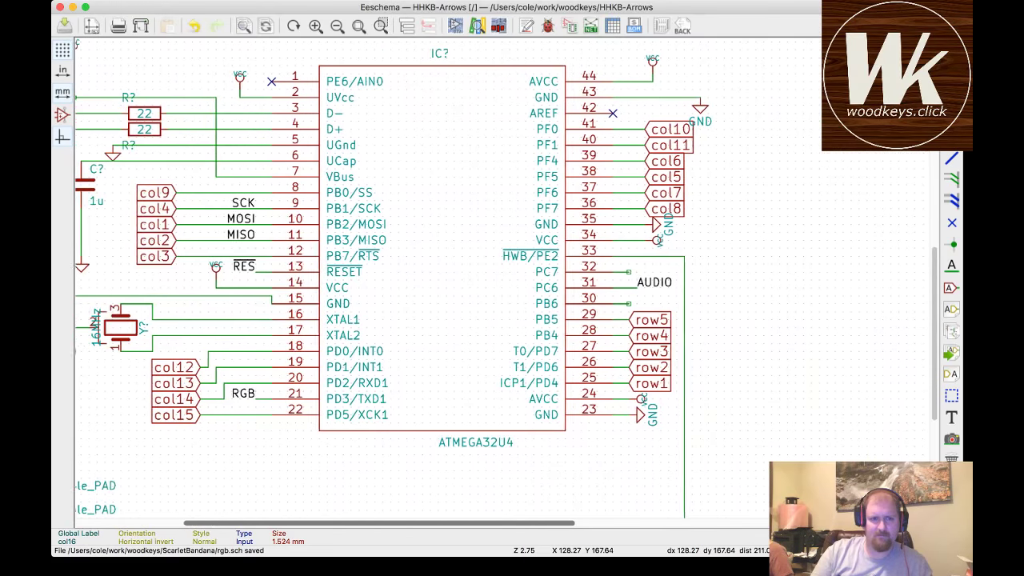
{"action": "key", "text": "Delete"}
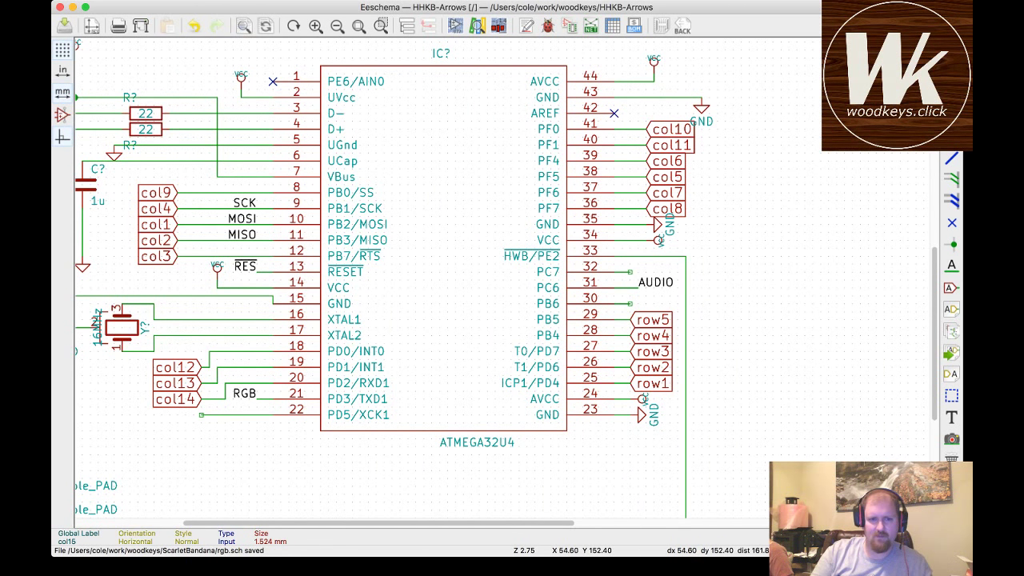
- Remove the leftover wires on pins 22, 32 and 30 and flag them no-connect
{"action": "key", "text": "Delete"}
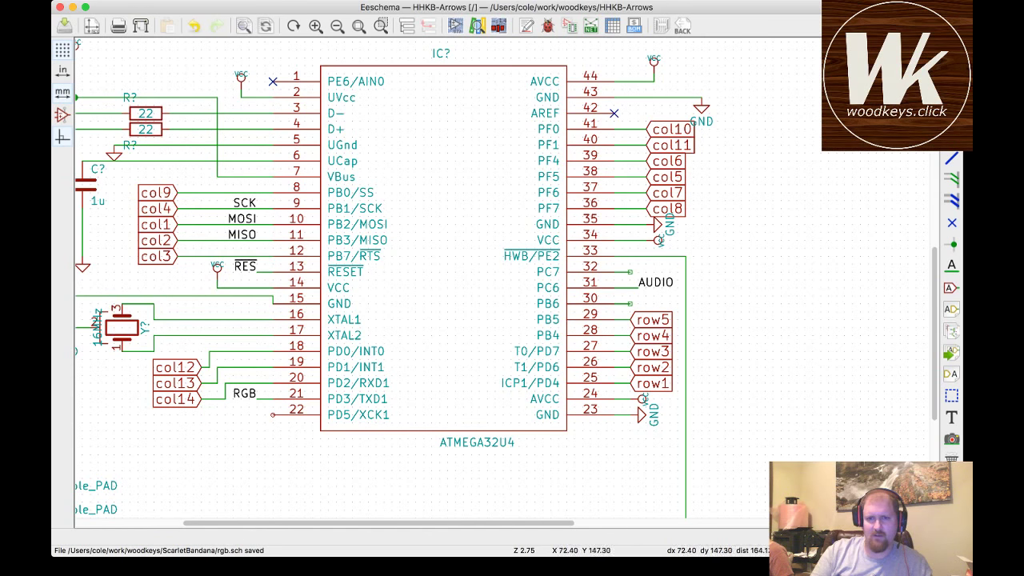
{"action": "key", "text": "Delete"}
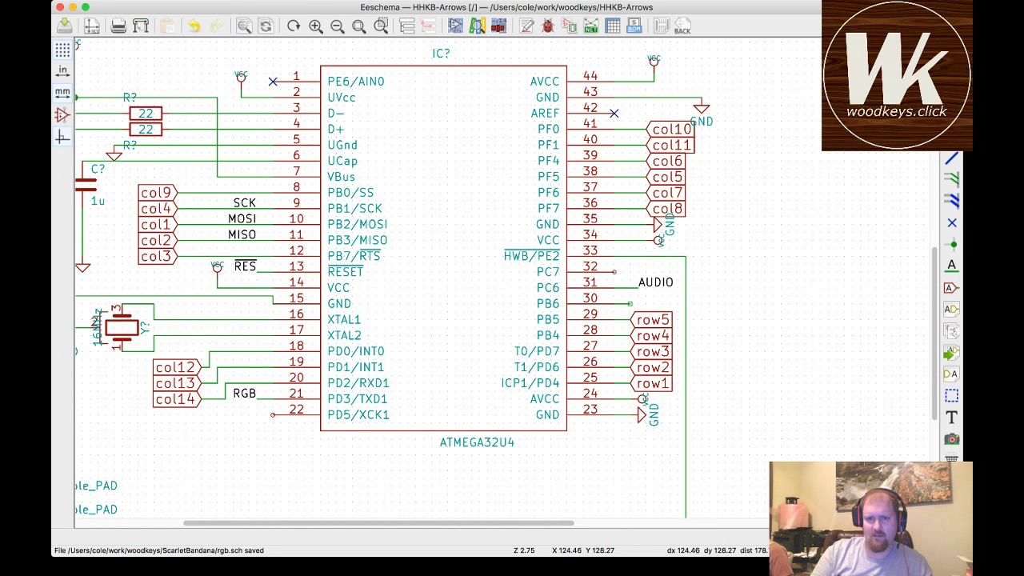
{"action": "key", "text": "Delete"}
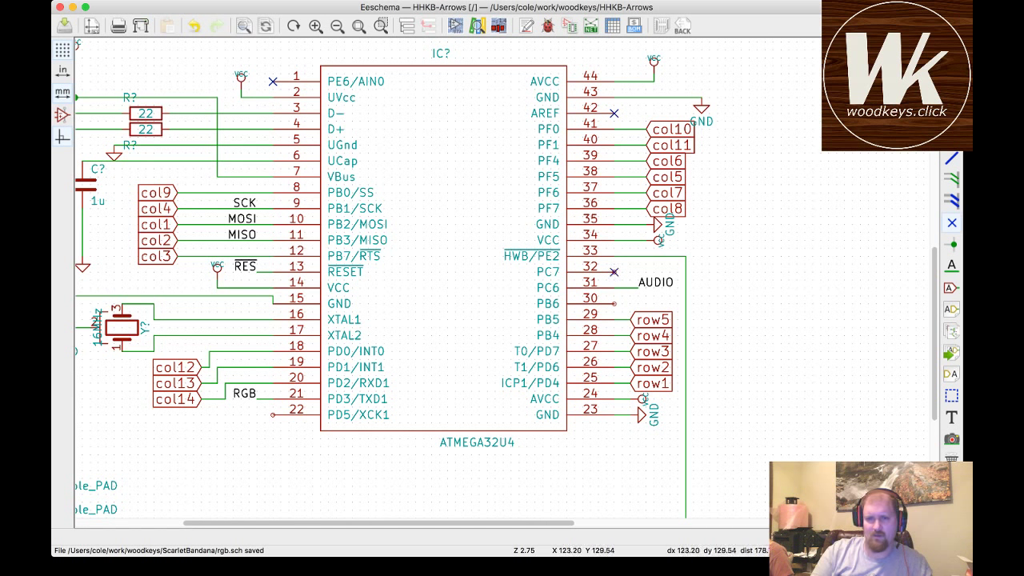
{"action": "key", "text": "q"}
{"action": "key", "text": "q"}
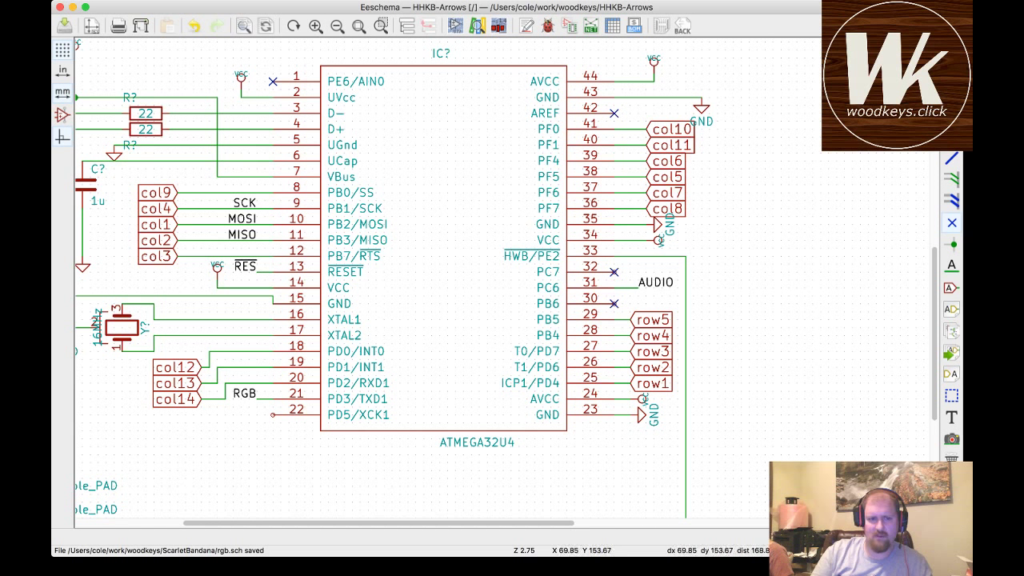
{"action": "key", "text": "q"}
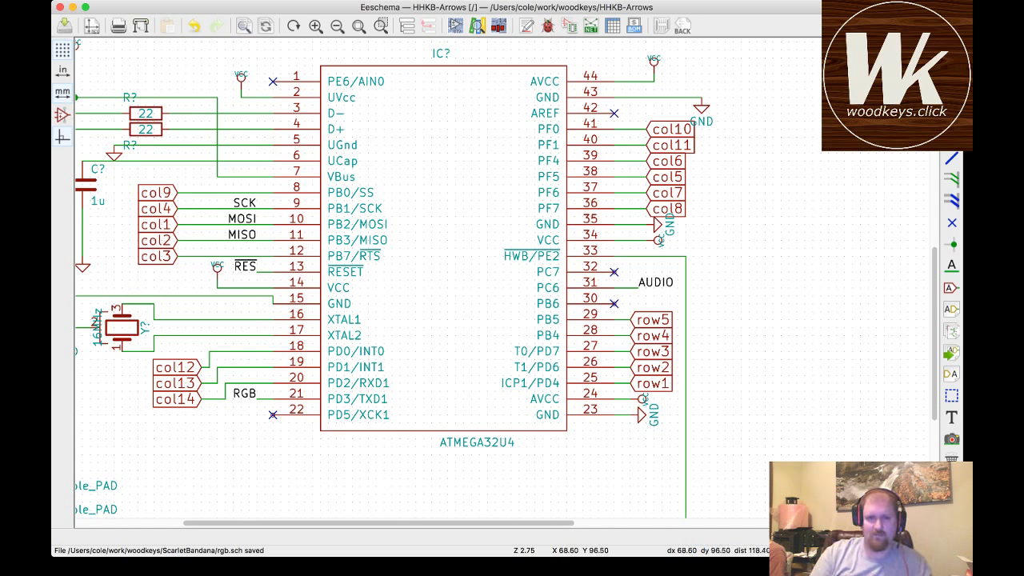
{"action": "scroll", "coordinate": [320, 287], "scroll_direction": "down", "scroll_amount": 5}
{"action": "scroll", "coordinate": [392, 128], "scroll_direction": "up", "scroll_amount": 5}
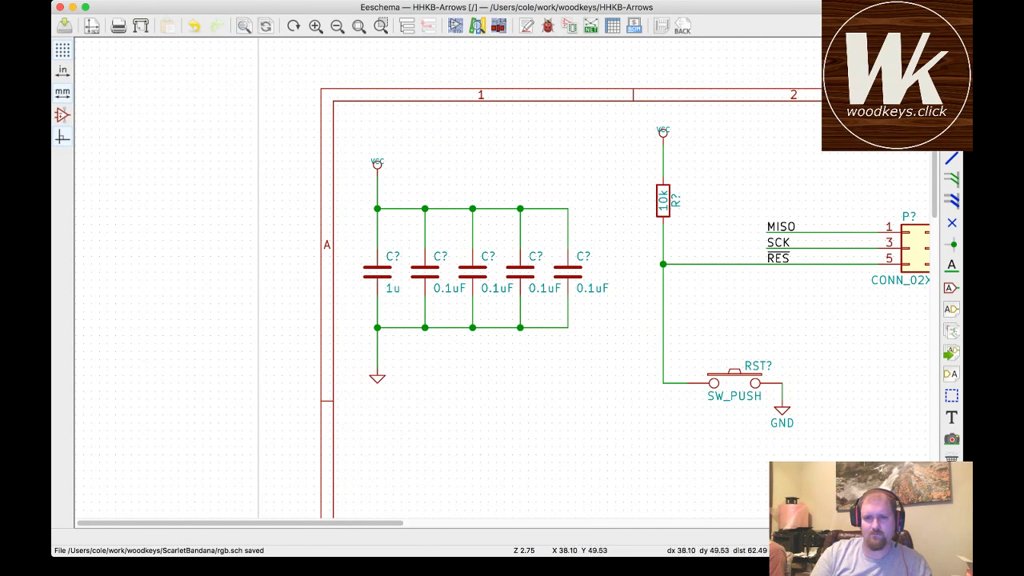
{"action": "scroll", "coordinate": [464, 227], "scroll_direction": "down", "scroll_amount": 5}
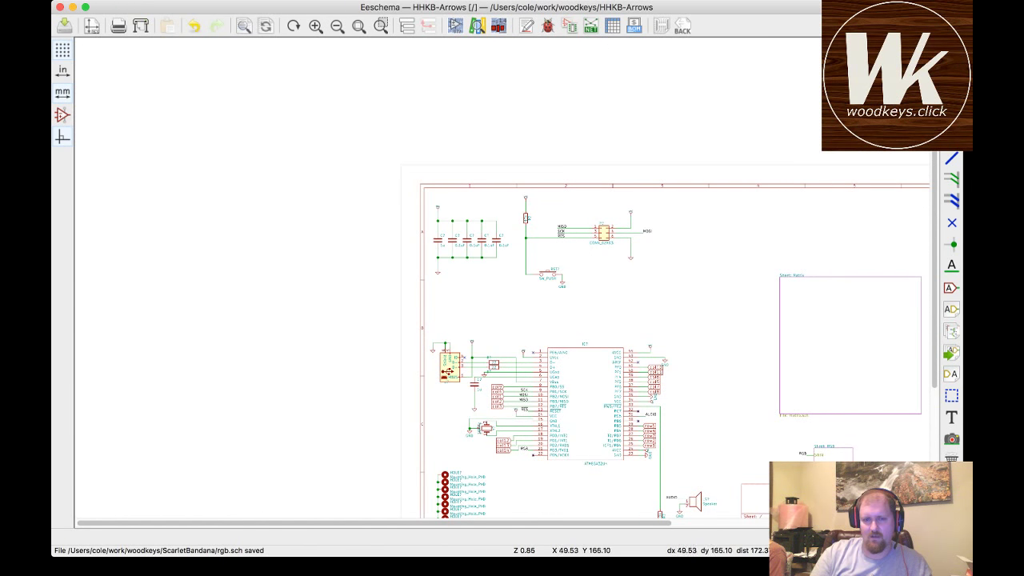
{"action": "scroll", "coordinate": [472, 380], "scroll_direction": "up", "scroll_amount": 3}
{"action": "scroll", "coordinate": [496, 271], "scroll_direction": "up", "scroll_amount": 2}
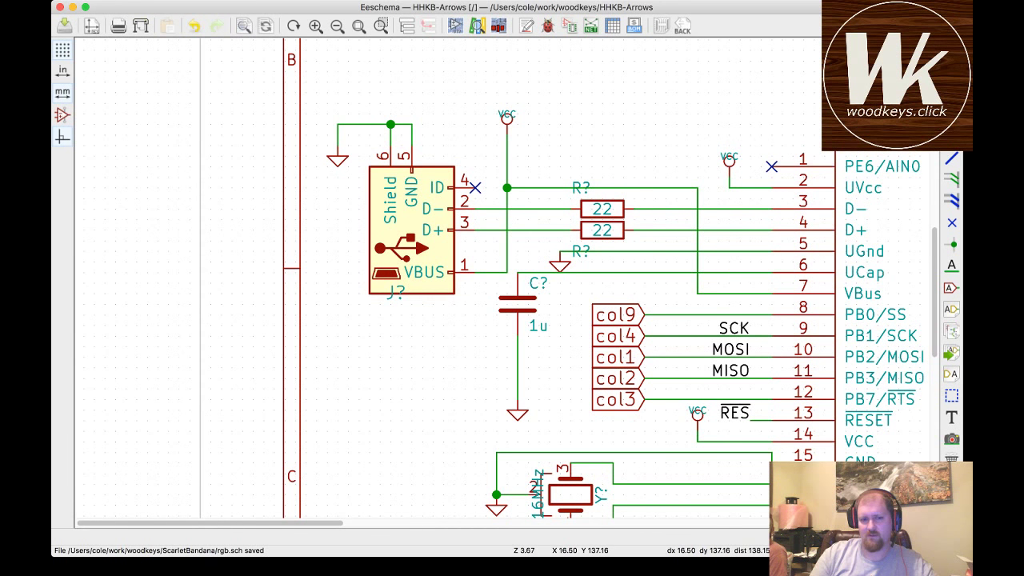
{"action": "scroll", "coordinate": [496, 280], "scroll_direction": "right", "scroll_amount": 3}
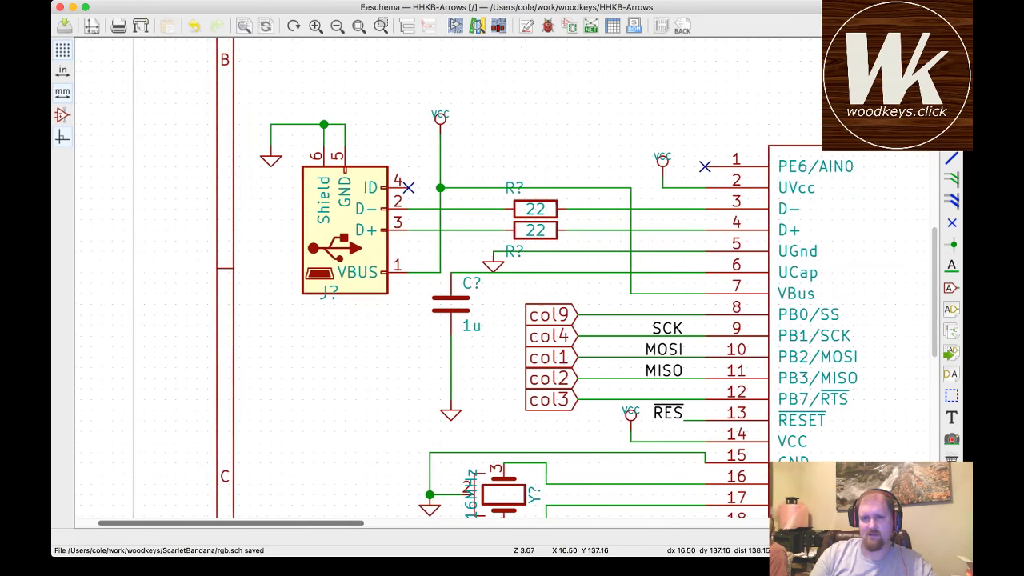
{"action": "scroll", "coordinate": [495, 280], "scroll_direction": "right", "scroll_amount": 1}
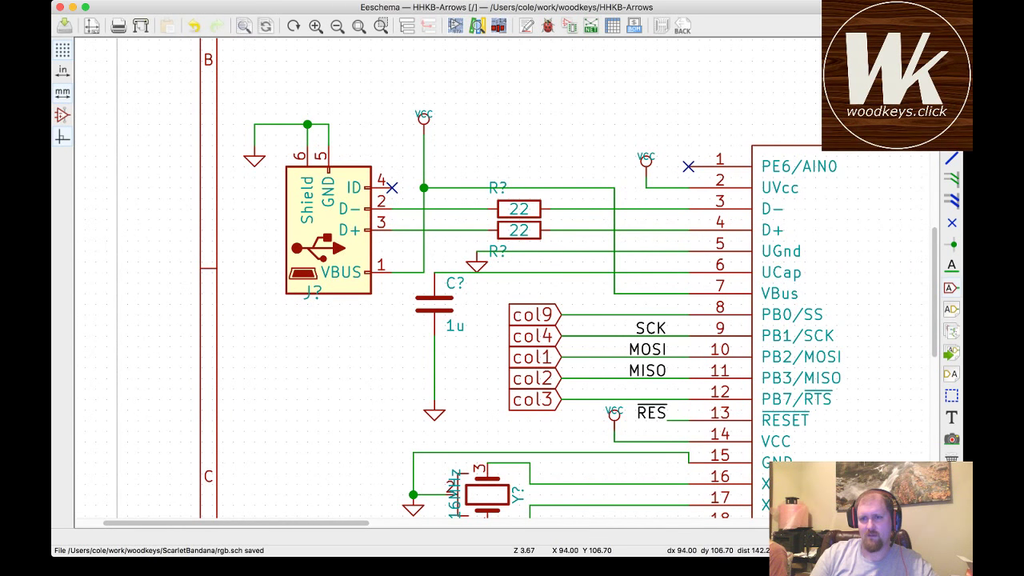
{"action": "scroll", "coordinate": [496, 280], "scroll_direction": "up", "scroll_amount": 1}
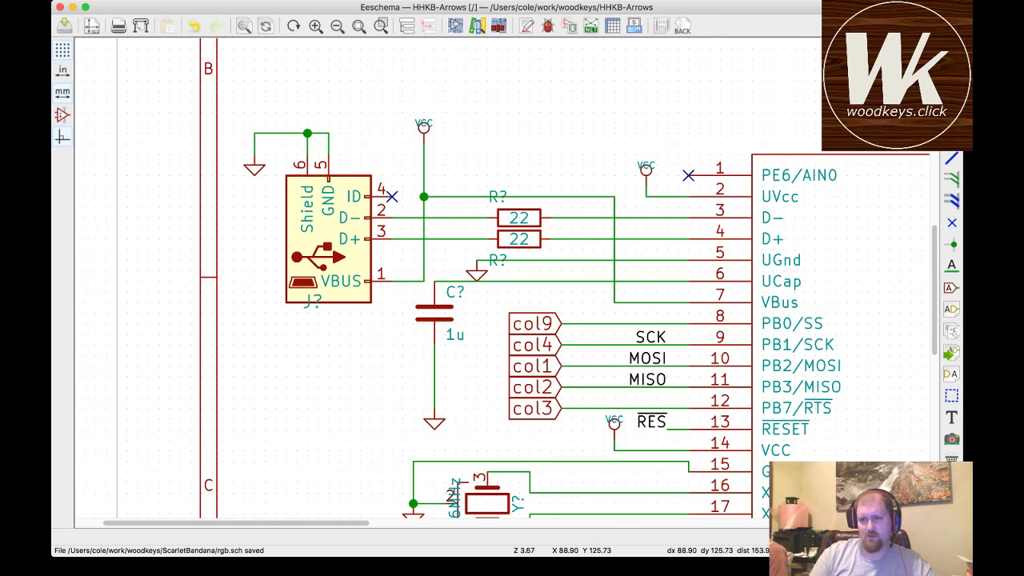
{"action": "scroll", "coordinate": [488, 280], "scroll_direction": "down", "scroll_amount": 2}
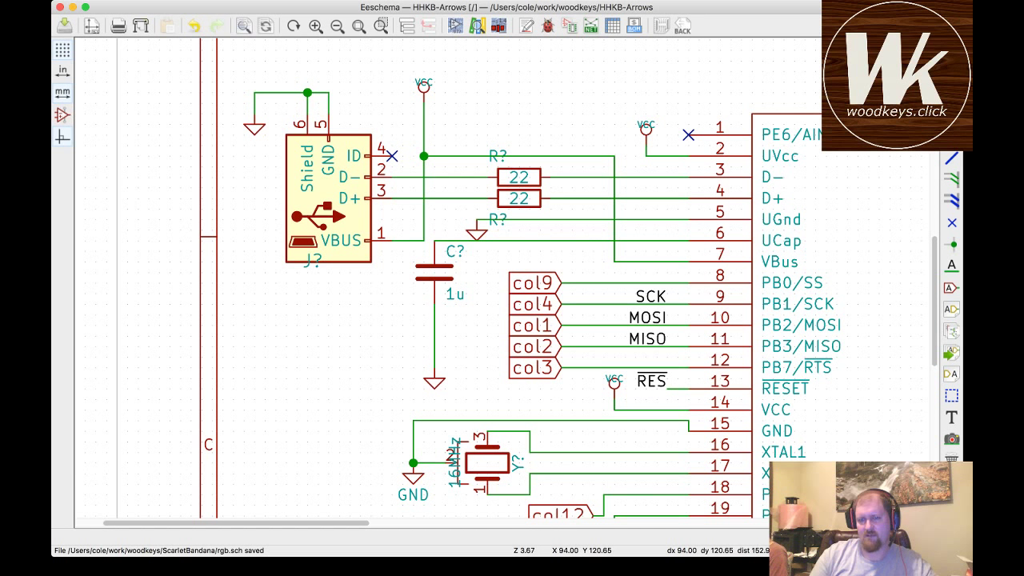
{"action": "scroll", "coordinate": [503, 280], "scroll_direction": "up", "scroll_amount": 10}
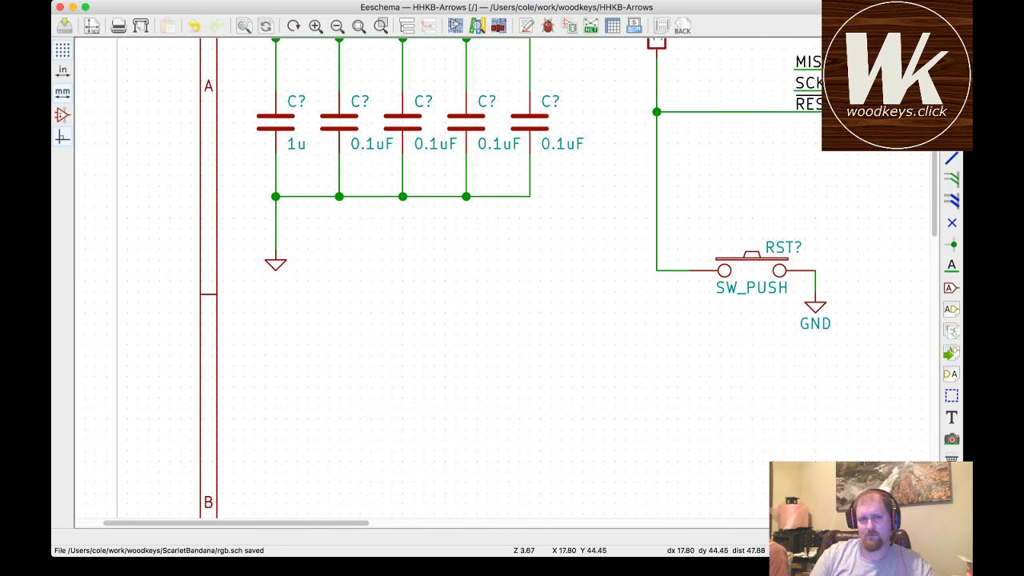
{"action": "scroll", "coordinate": [504, 280], "scroll_direction": "down", "scroll_amount": 10}
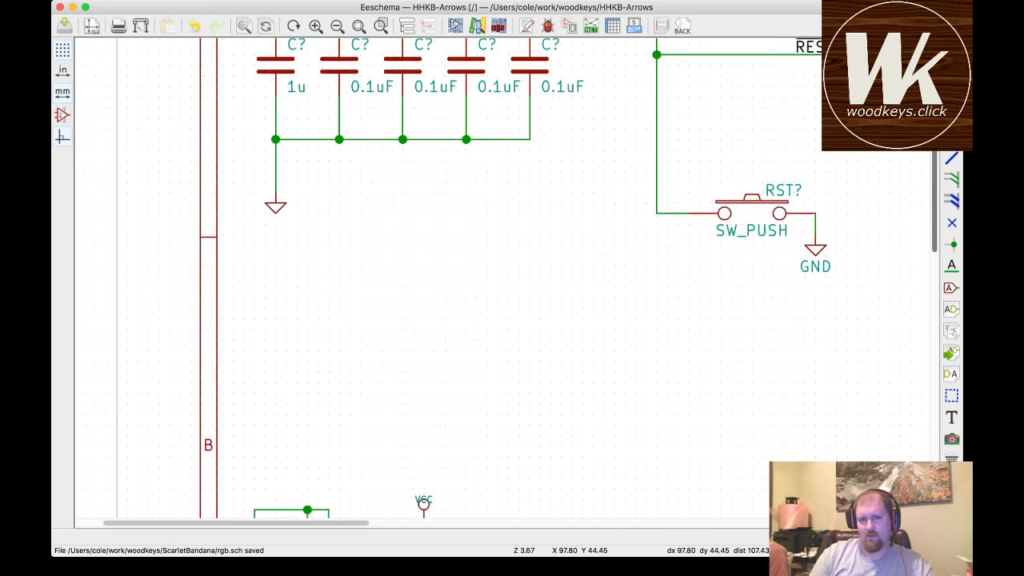
{"action": "scroll", "coordinate": [503, 280], "scroll_direction": "down", "scroll_amount": 1}
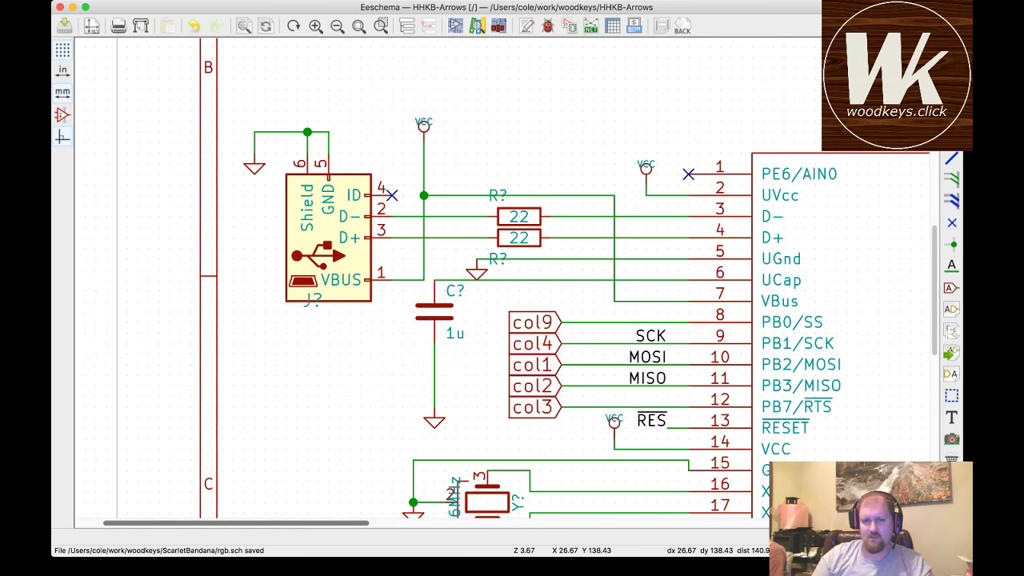
{"action": "scroll", "coordinate": [456, 280], "scroll_direction": "right", "scroll_amount": 5}
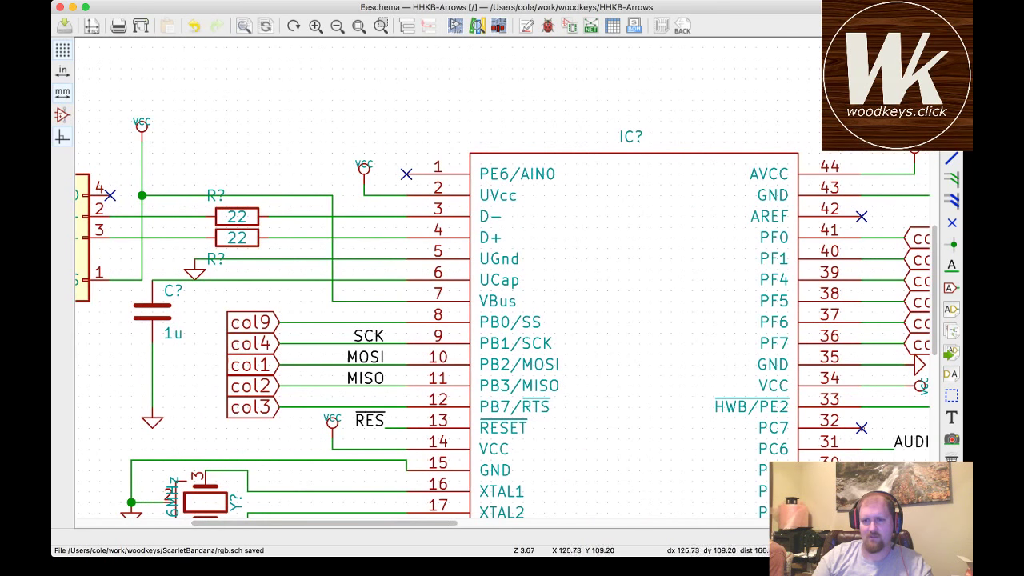
{"action": "scroll", "coordinate": [424, 280], "scroll_direction": "up", "scroll_amount": 1}
{"action": "scroll", "coordinate": [423, 280], "scroll_direction": "down", "scroll_amount": 3}
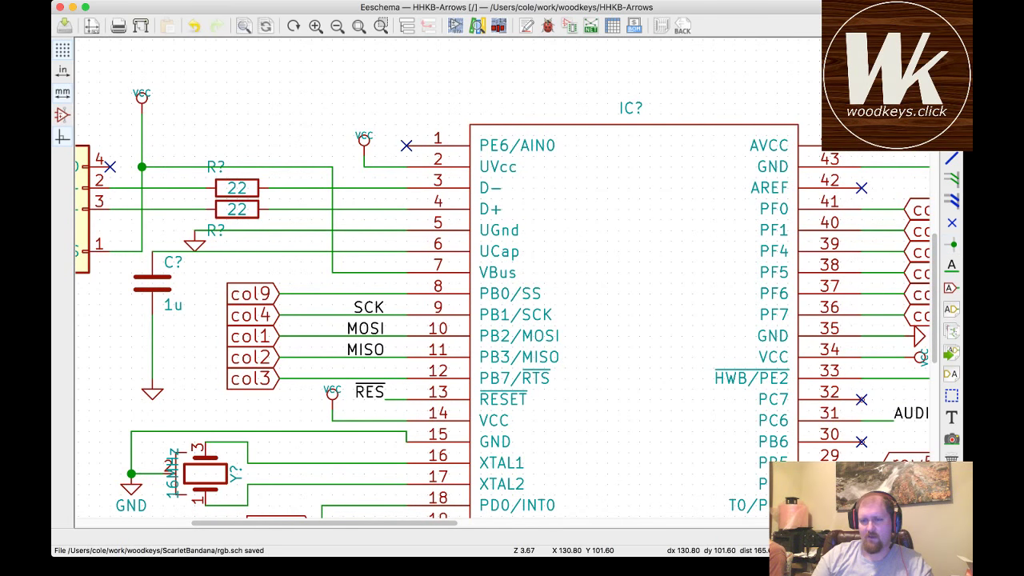
{"action": "scroll", "coordinate": [424, 280], "scroll_direction": "down", "scroll_amount": 5}
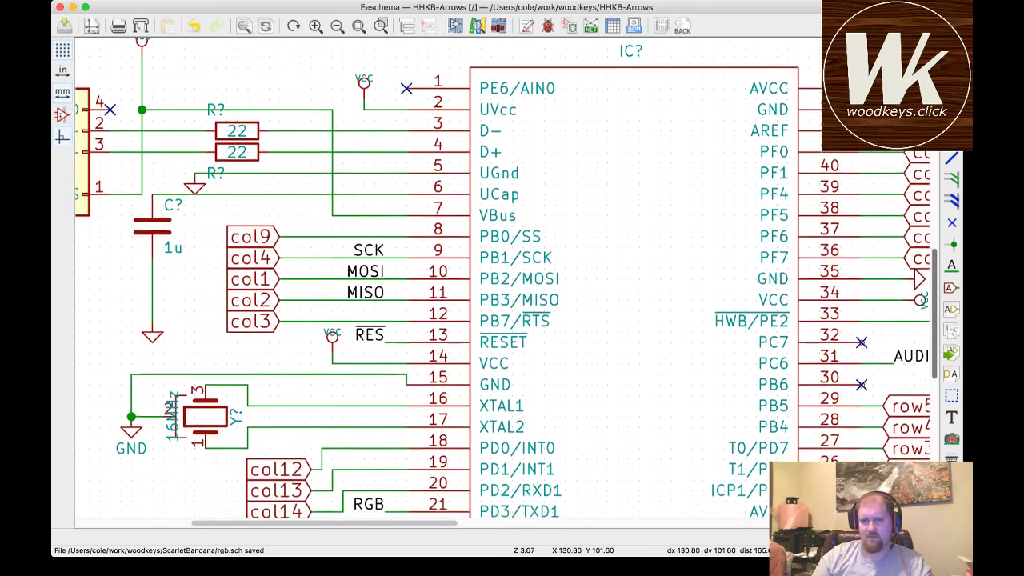
{"action": "scroll", "coordinate": [423, 280], "scroll_direction": "down", "scroll_amount": 4}
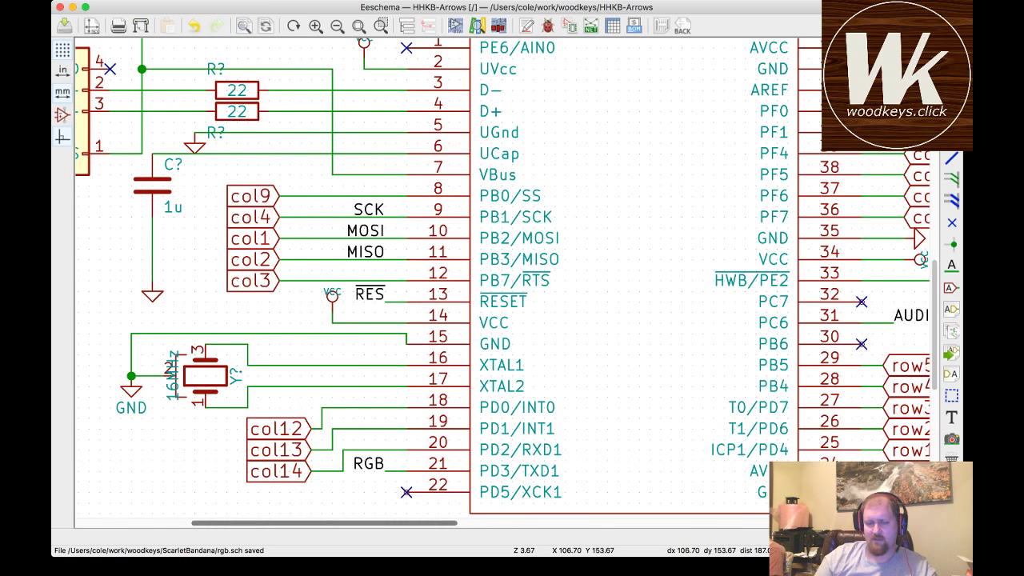
{"action": "scroll", "coordinate": [504, 280], "scroll_direction": "right", "scroll_amount": 5}
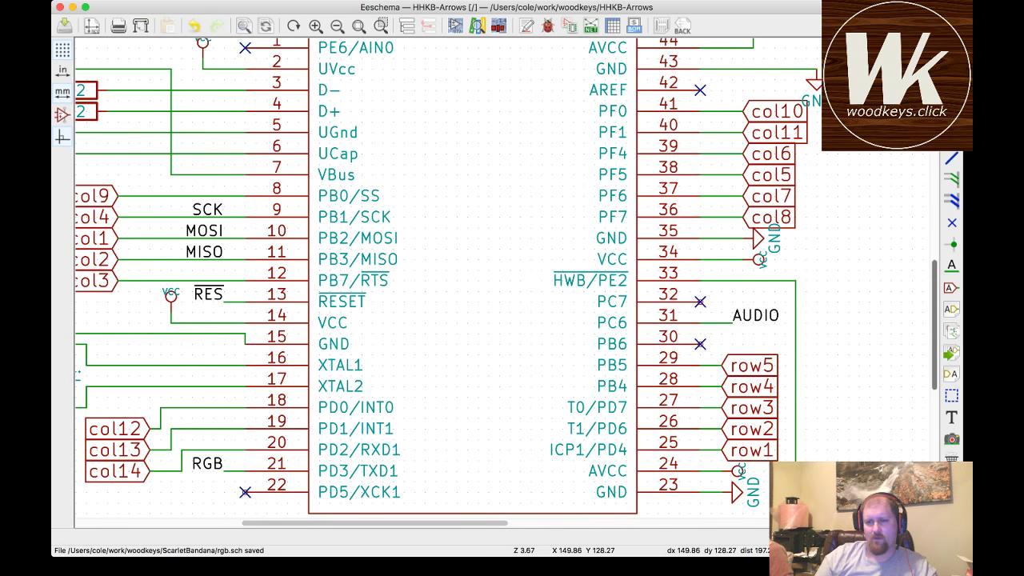
{"action": "scroll", "coordinate": [507, 283], "scroll_direction": "up", "scroll_amount": 5}
{"action": "scroll", "coordinate": [506, 283], "scroll_direction": "up", "scroll_amount": 10}
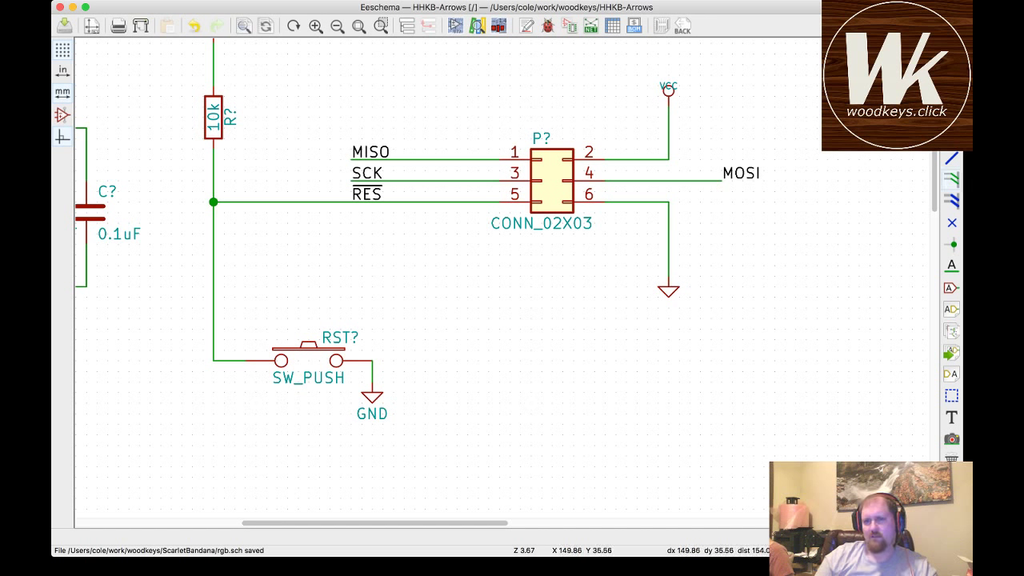
{"action": "scroll", "coordinate": [506, 280], "scroll_direction": "up", "scroll_amount": 2}
{"action": "scroll", "coordinate": [506, 280], "scroll_direction": "up", "scroll_amount": 1}
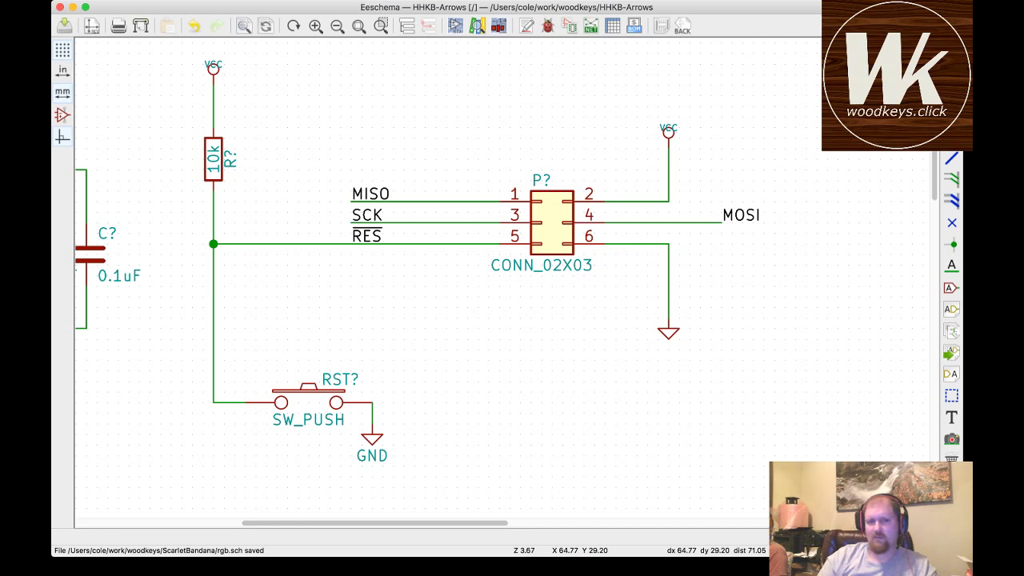
{"action": "scroll", "coordinate": [502, 207], "scroll_direction": "down", "scroll_amount": 3}
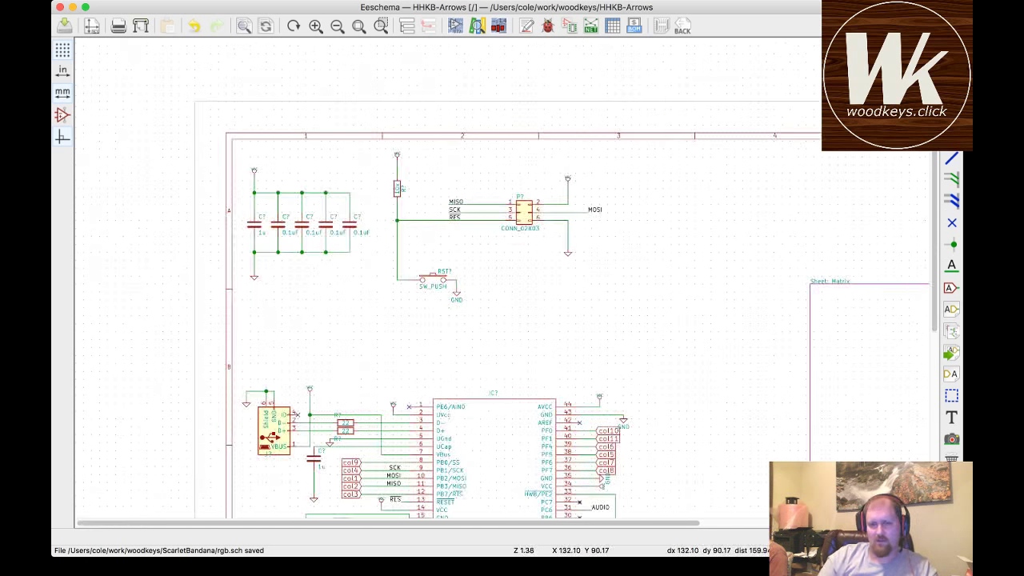
{"action": "scroll", "coordinate": [503, 304], "scroll_direction": "down", "scroll_amount": 3}
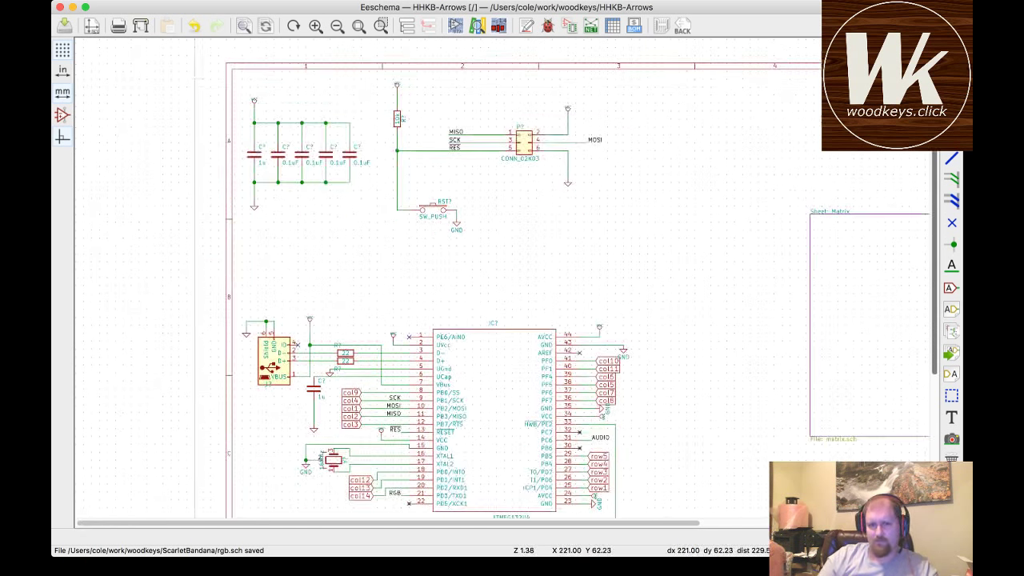
{"action": "scroll", "coordinate": [504, 304], "scroll_direction": "down", "scroll_amount": 2}
{"action": "scroll", "coordinate": [591, 471], "scroll_direction": "up", "scroll_amount": 8}
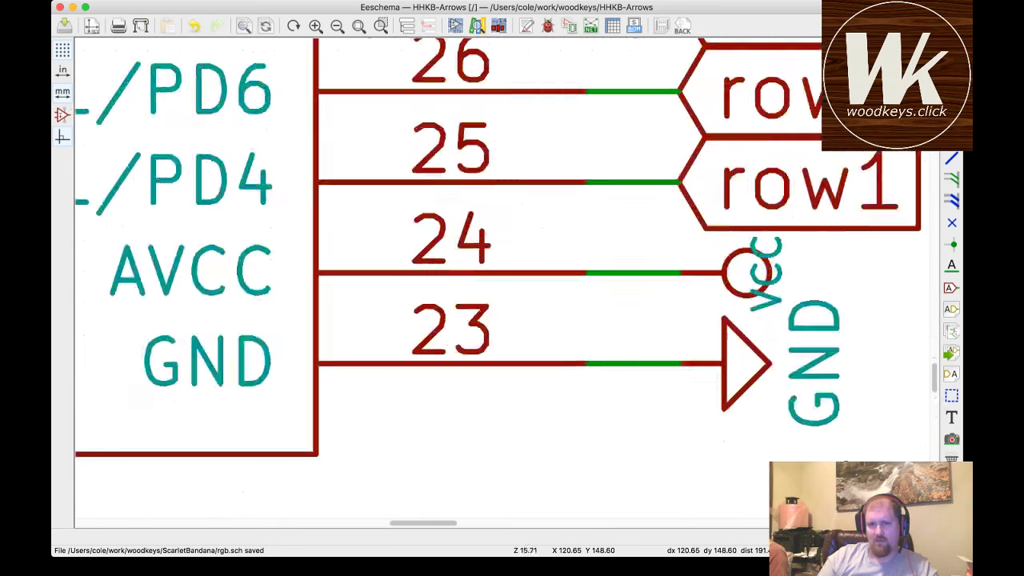
{"action": "scroll", "coordinate": [502, 280], "scroll_direction": "down", "scroll_amount": 8}
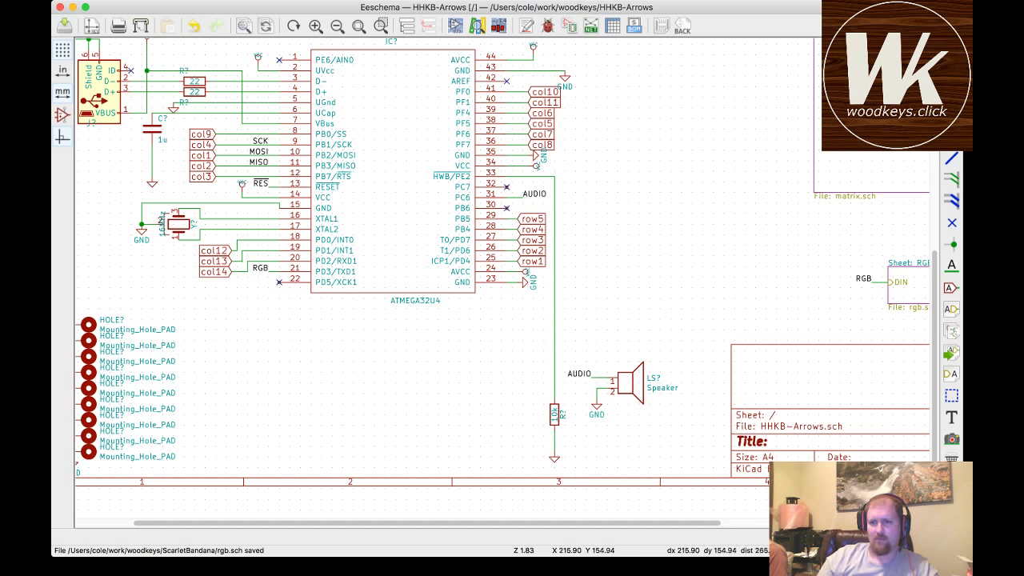
{"action": "scroll", "coordinate": [504, 272], "scroll_direction": "up", "scroll_amount": 3}
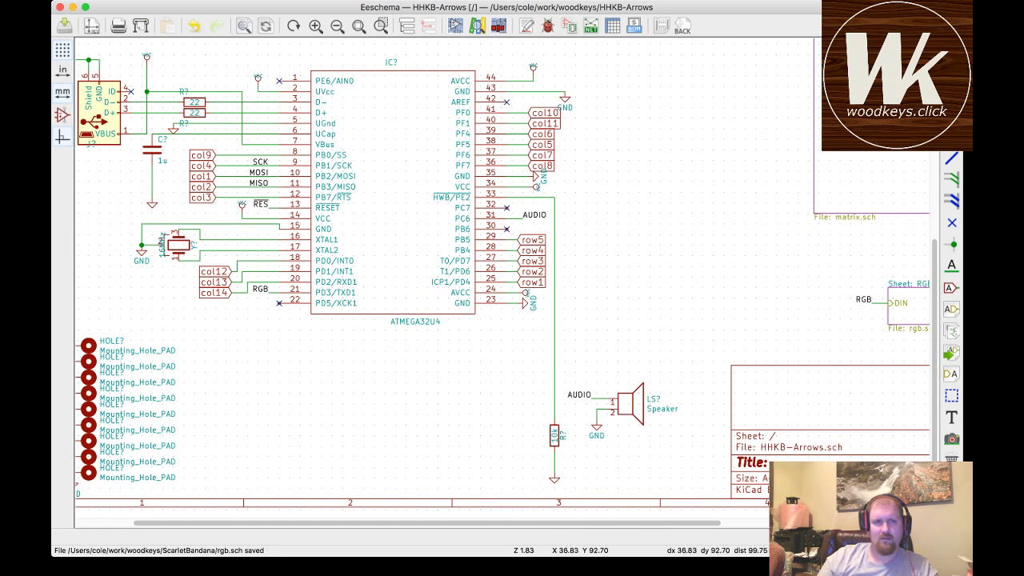
- Save the HHKB-Arrows schematic and zoom to fit the whole sheet with Matrix and RGB blocks
{"action": "key", "text": "super+s"}
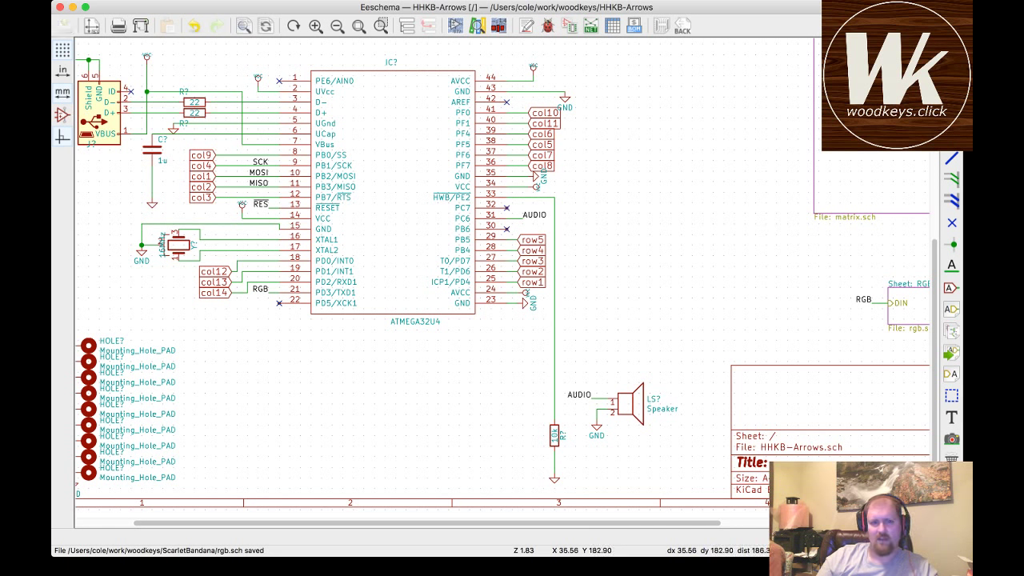
{"action": "scroll", "coordinate": [422, 272], "scroll_direction": "left", "scroll_amount": 1}
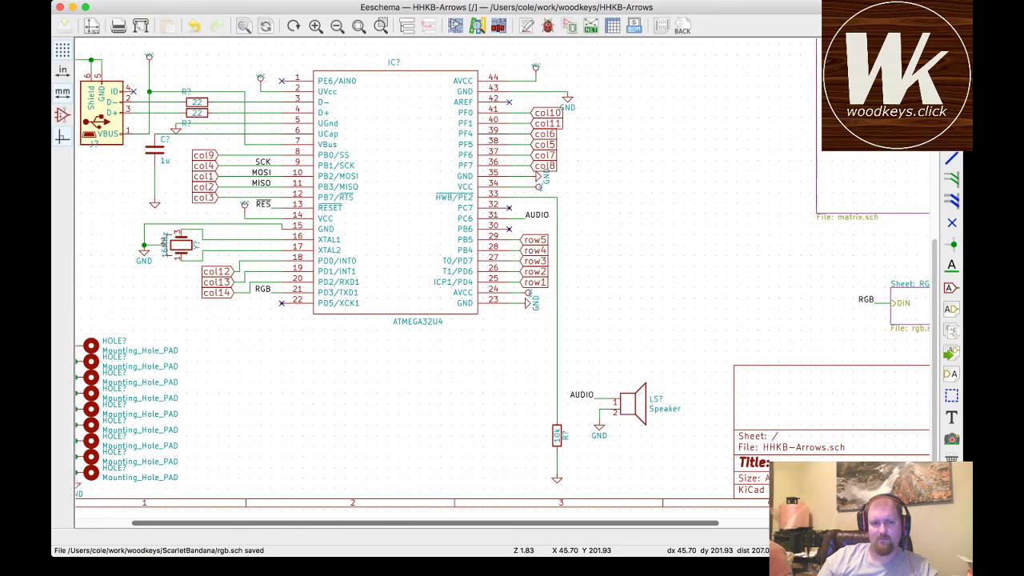
{"action": "scroll", "coordinate": [422, 272], "scroll_direction": "left", "scroll_amount": 5}
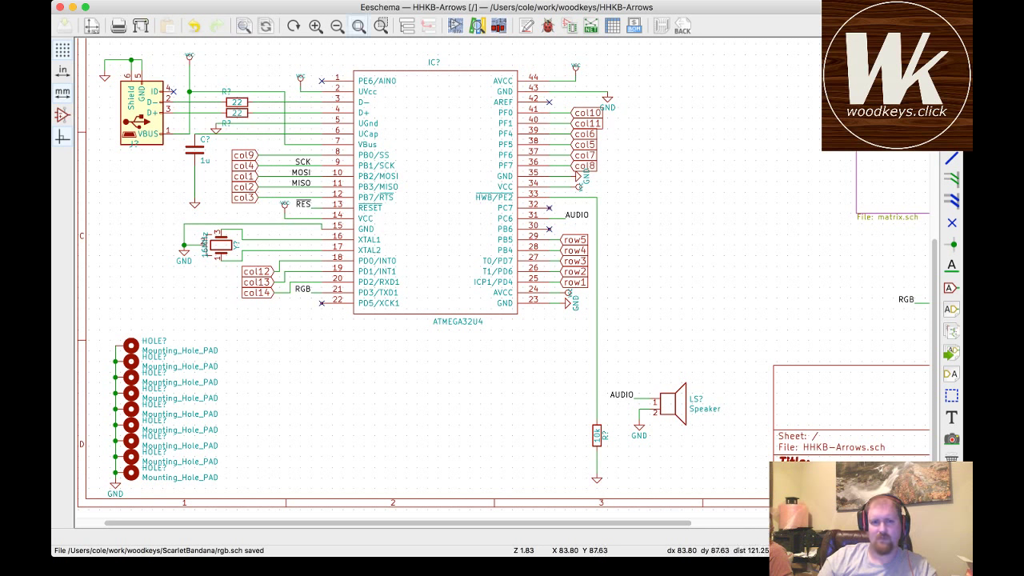
{"action": "key", "text": "Home"}
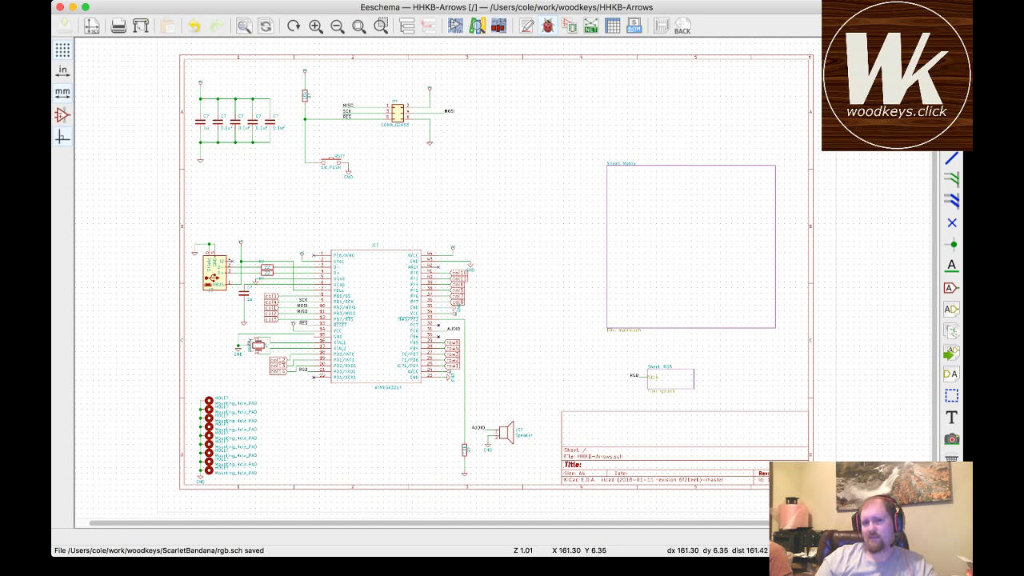
- Enter the Matrix sub-sheet showing the full grid of switches SW1–SW64 and their diodes
{"action": "scroll", "coordinate": [423, 284], "scroll_direction": "up", "scroll_amount": 4}
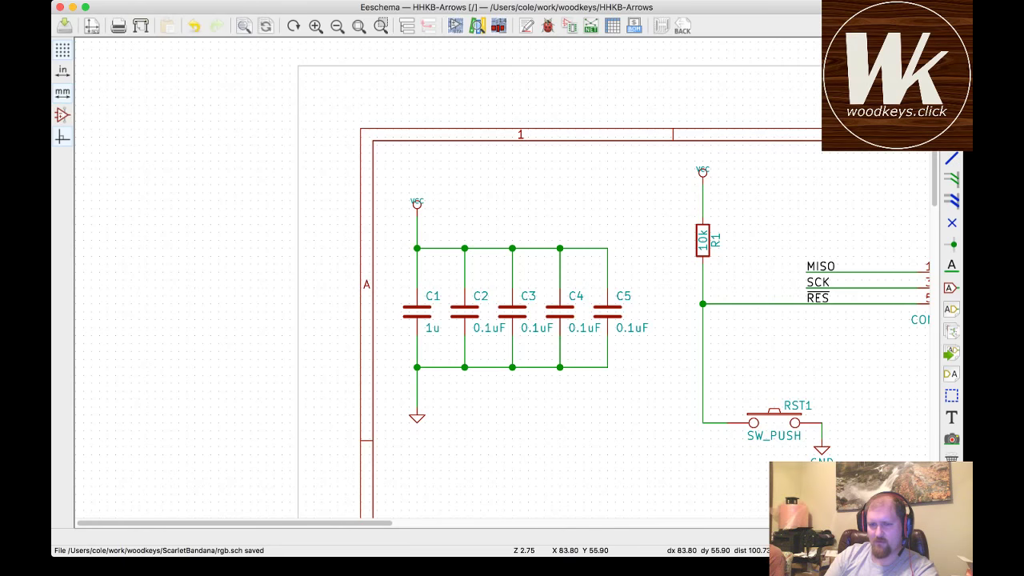
{"action": "scroll", "coordinate": [504, 280], "scroll_direction": "down", "scroll_amount": 2}
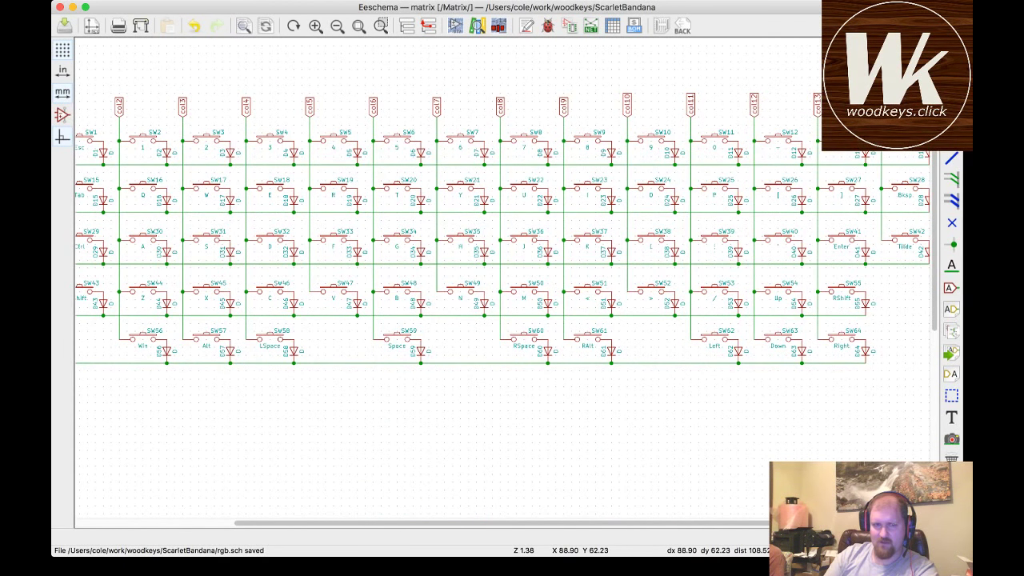
- Zoom in on the col1–col3 switches and diodes, then return to the root HHKB-Arrows sheet
{"action": "scroll", "coordinate": [114, 148], "scroll_direction": "up", "scroll_amount": 3}
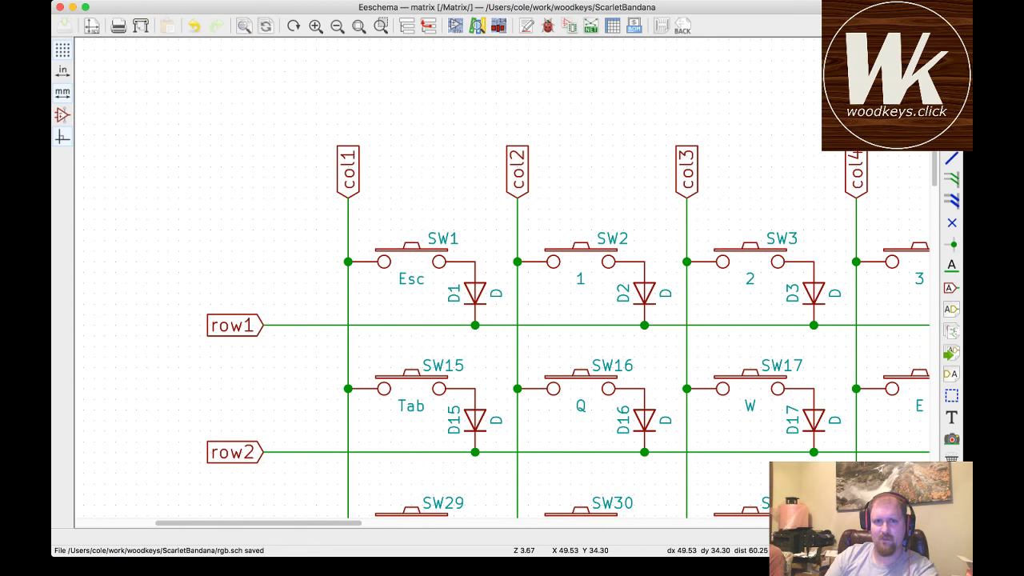
{"action": "key", "text": "alt+BackSpace"}
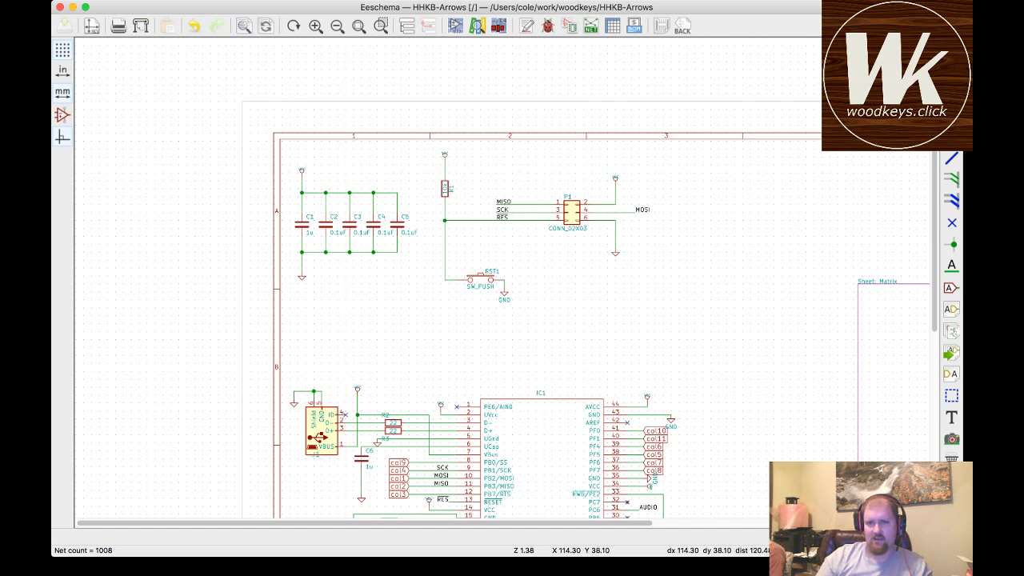
- Delete the old wire stub at P1 pin 6 and centre the view on that pin
{"action": "key", "text": "Delete"}
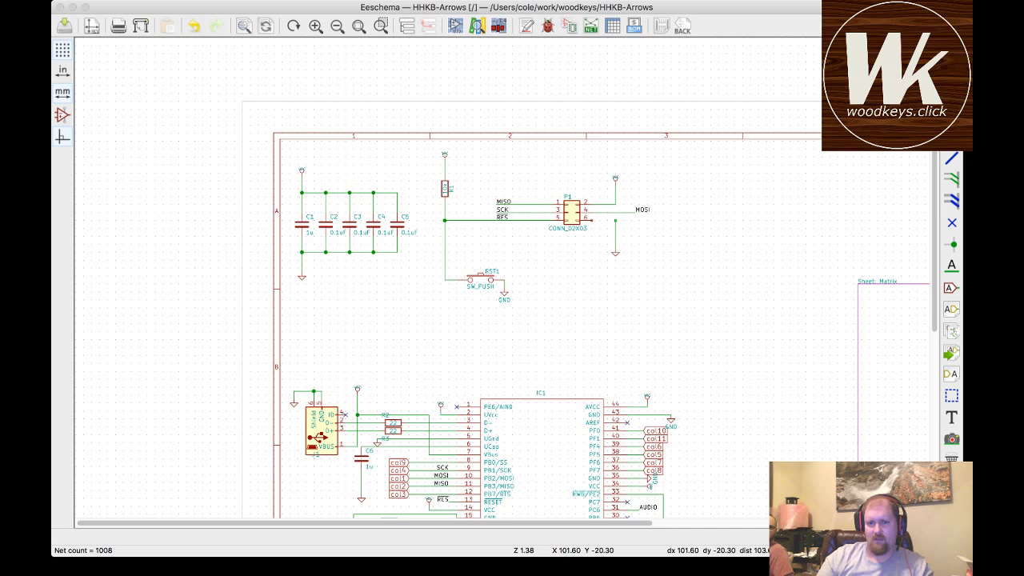
{"action": "key", "text": "Delete"}
{"action": "key", "text": "F4"}
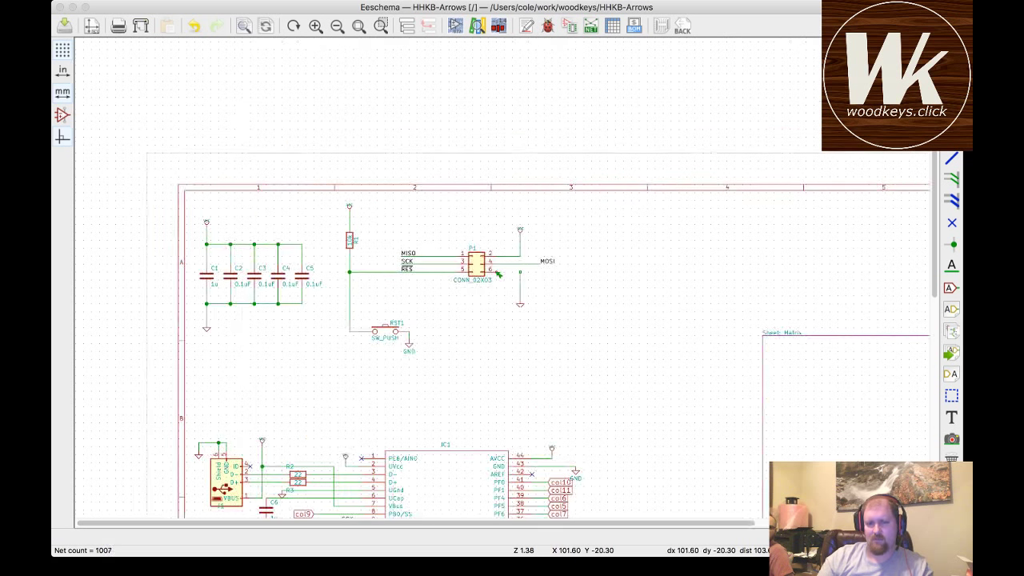
{"action": "scroll", "coordinate": [496, 272], "scroll_direction": "up", "scroll_amount": 8}
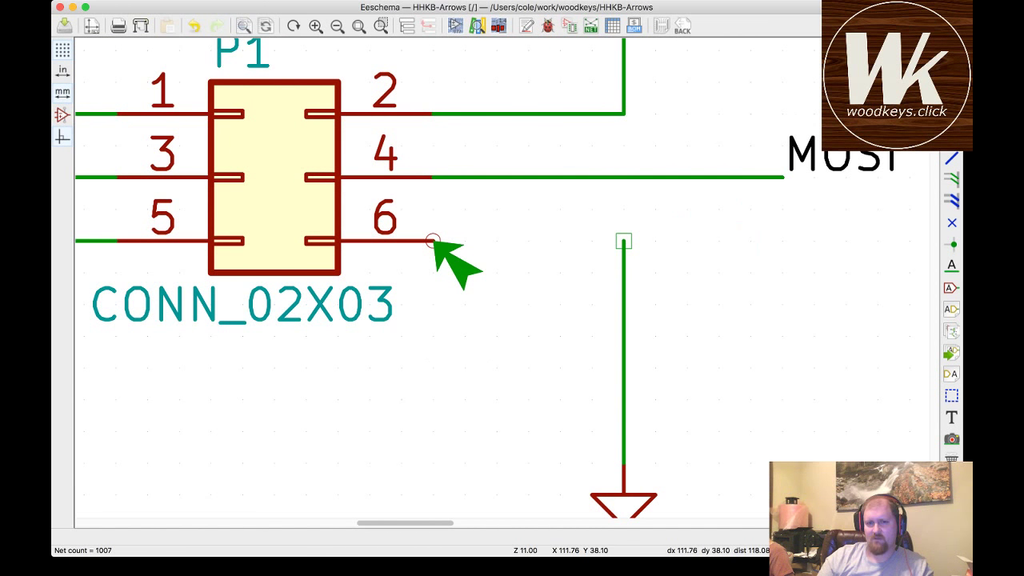
- Draw a wire from P1 pin 6 down to the GND line and delete the ERC marker
{"action": "key", "text": "w"}
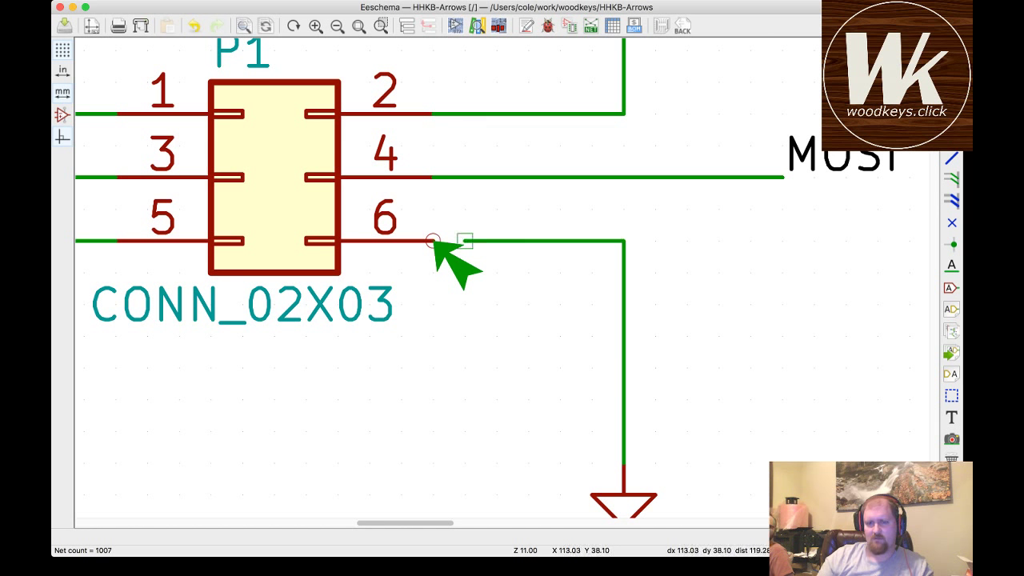
{"action": "key", "text": "Delete"}
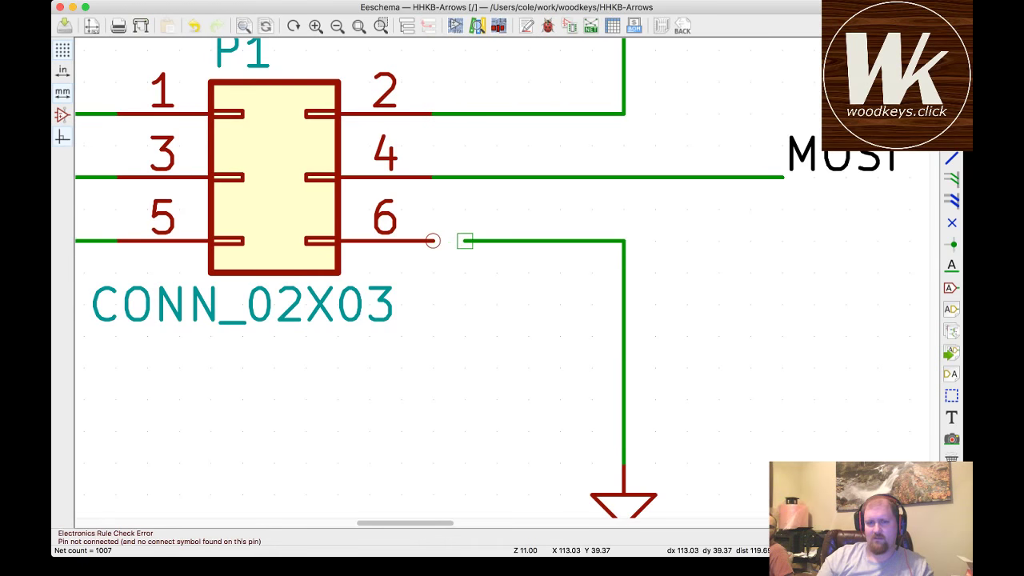
{"action": "scroll", "coordinate": [464, 240], "scroll_direction": "down", "scroll_amount": 10}
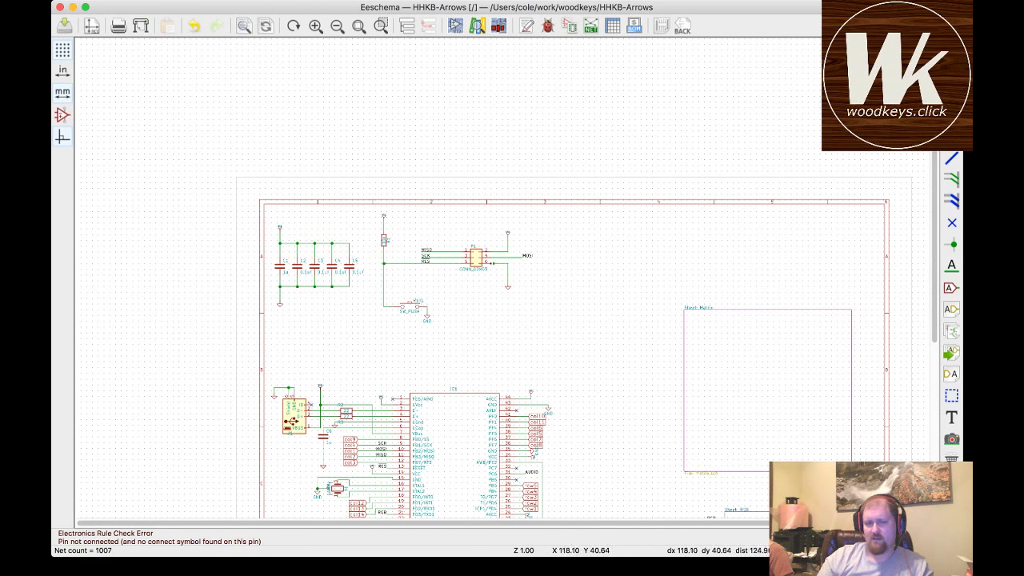
{"action": "scroll", "coordinate": [500, 268], "scroll_direction": "up", "scroll_amount": 10}
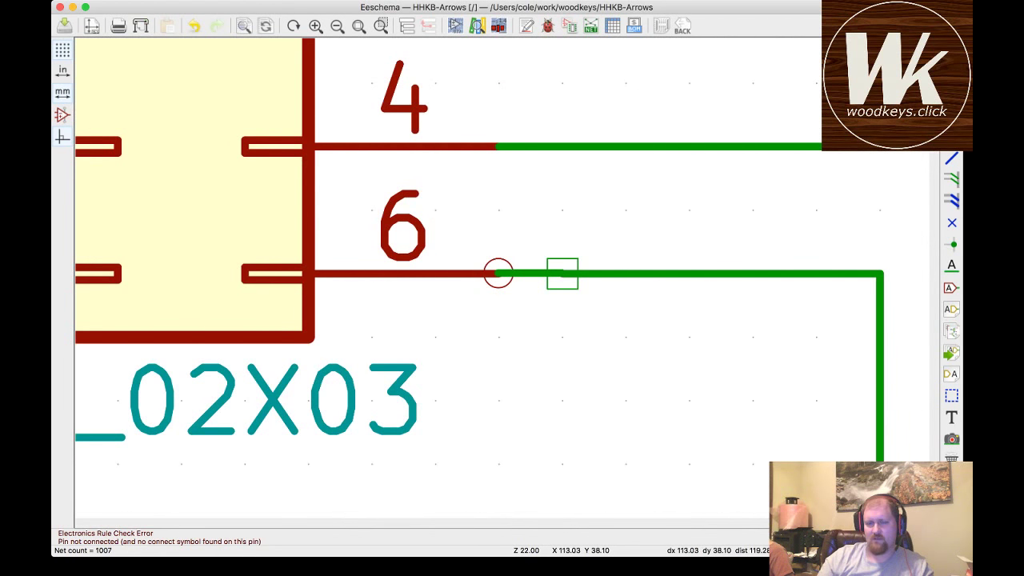
{"action": "scroll", "coordinate": [498, 272], "scroll_direction": "down", "scroll_amount": 4}
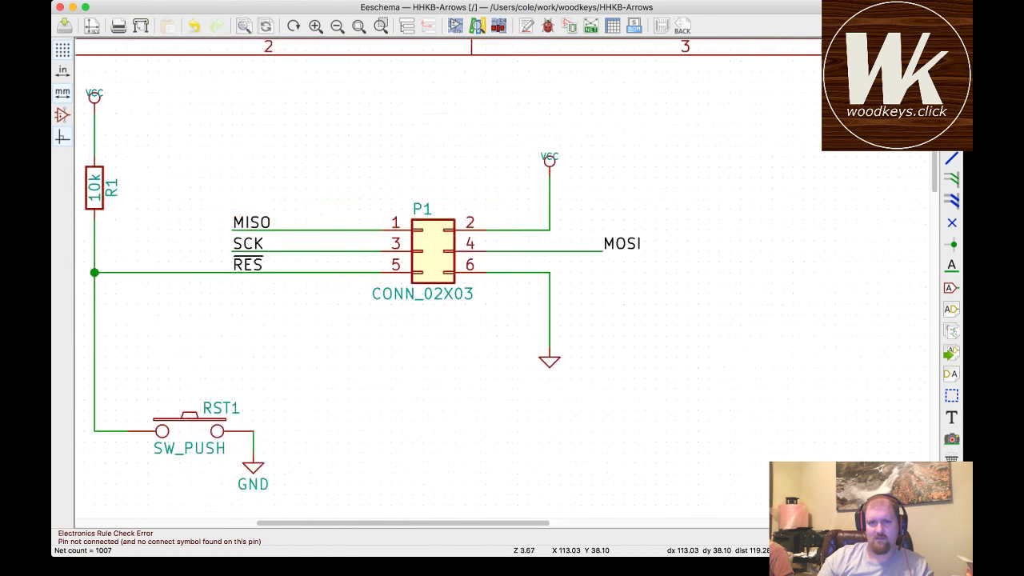
{"action": "scroll", "coordinate": [496, 270], "scroll_direction": "down", "scroll_amount": 3}
- Save the rewired schematic and bring the Keyboard Layout Editor window forward
{"action": "key", "text": "ctrl+s"}
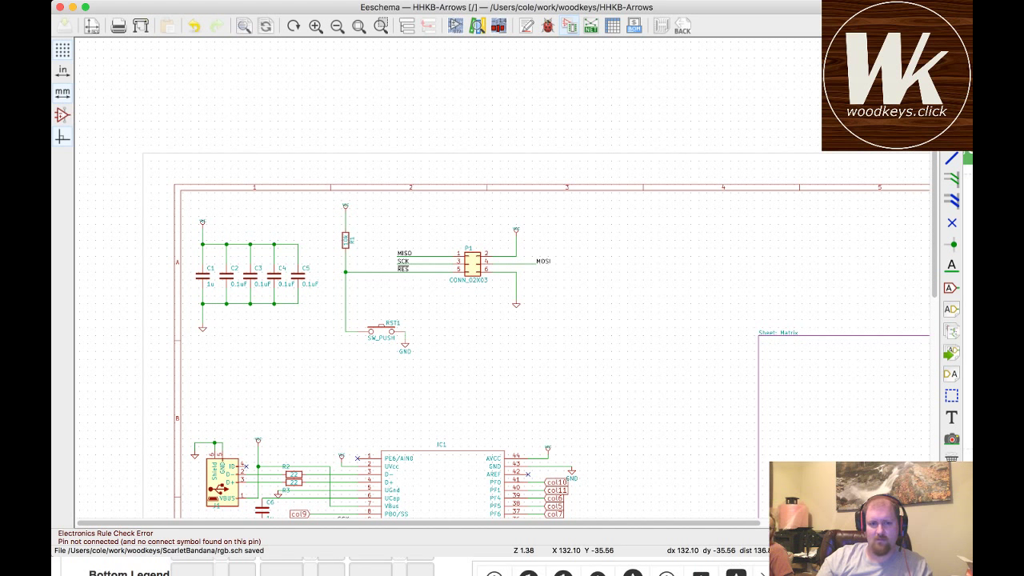
{"action": "key", "text": "super+Tab"}
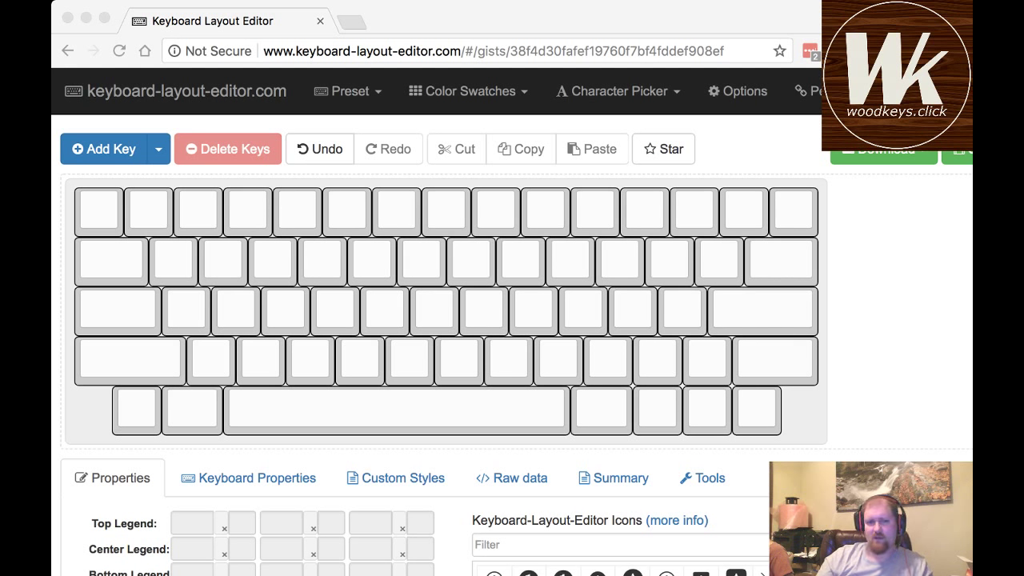
- Check HHKB key order on the Tab, Caps, second-row-end and top-right keys, then export keyboard-layout.json
{"action": "key", "text": "super+Tab"}
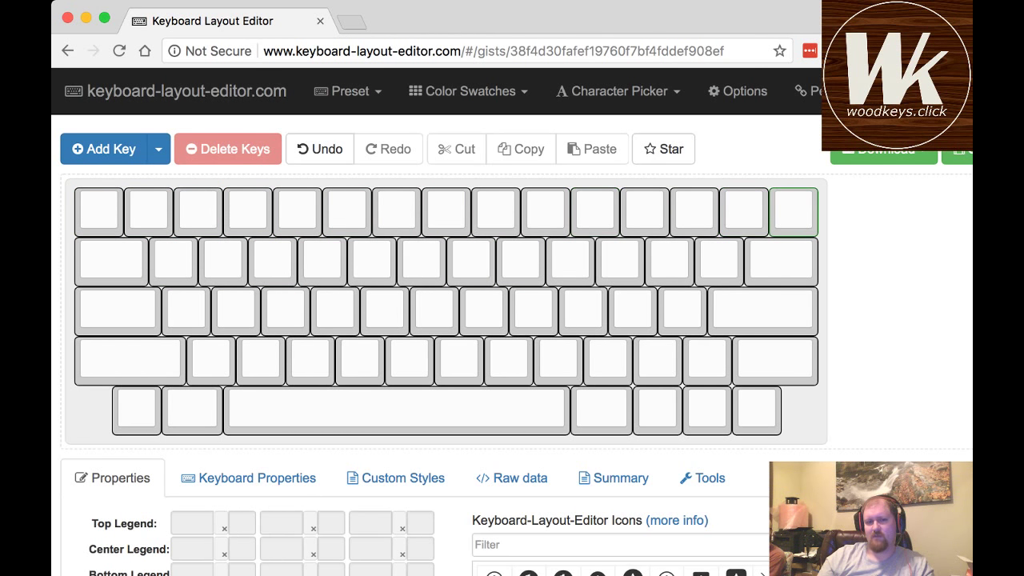
{"action": "left_click", "coordinate": [111, 261]}
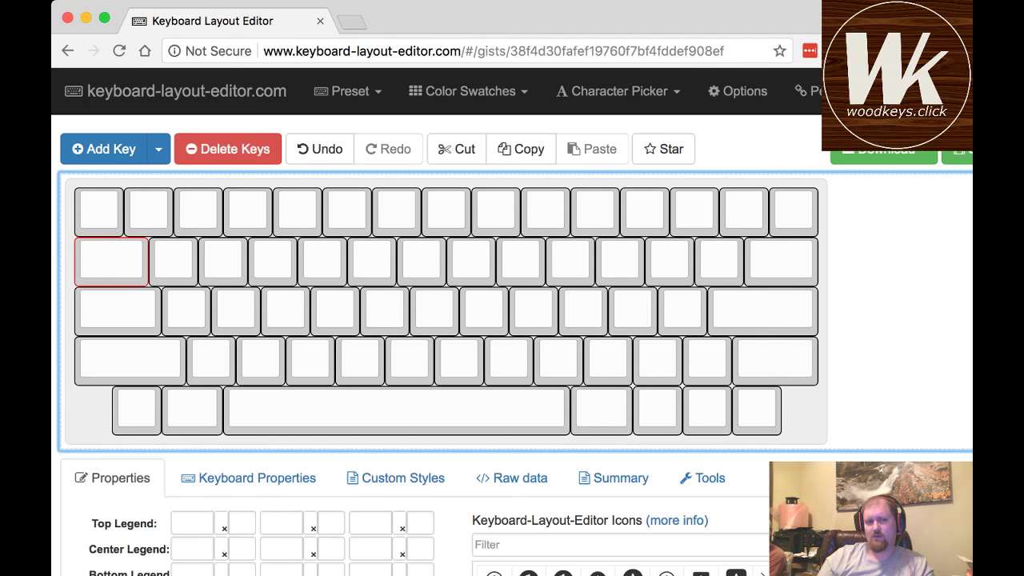
{"action": "left_click", "coordinate": [780, 262]}
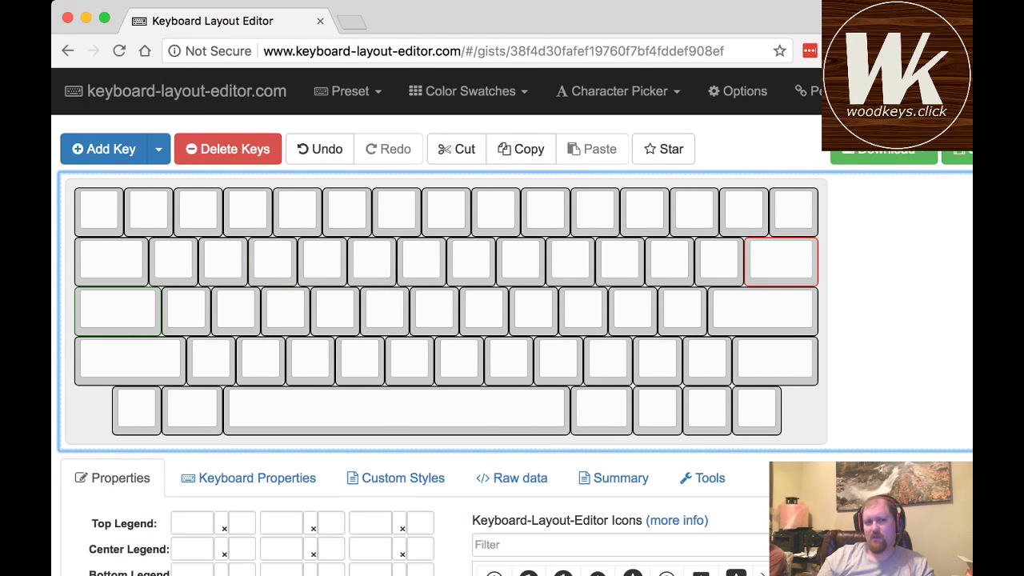
{"action": "left_click", "coordinate": [117, 311]}
{"action": "left_click", "coordinate": [112, 261]}
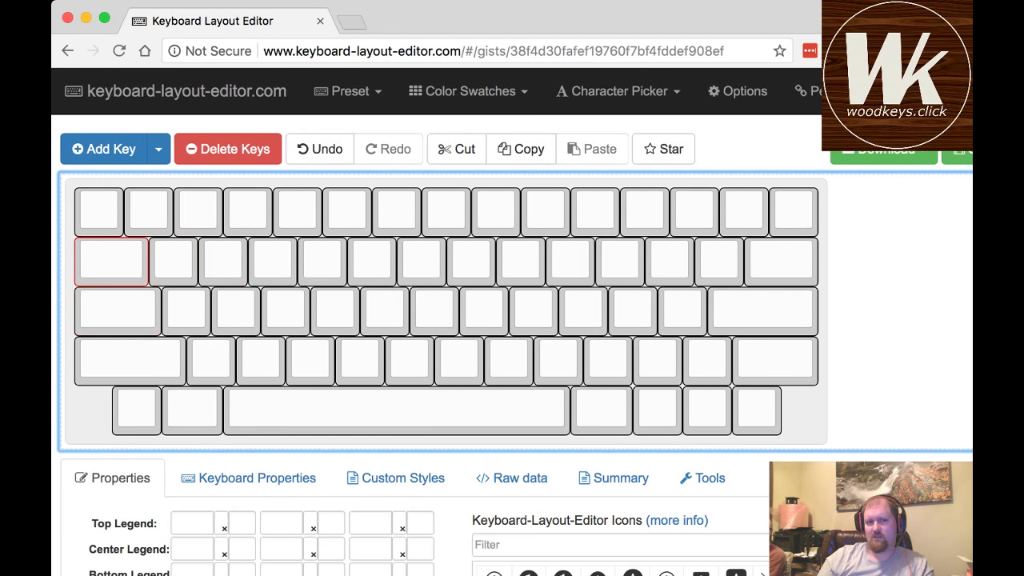
{"action": "left_click", "coordinate": [780, 262]}
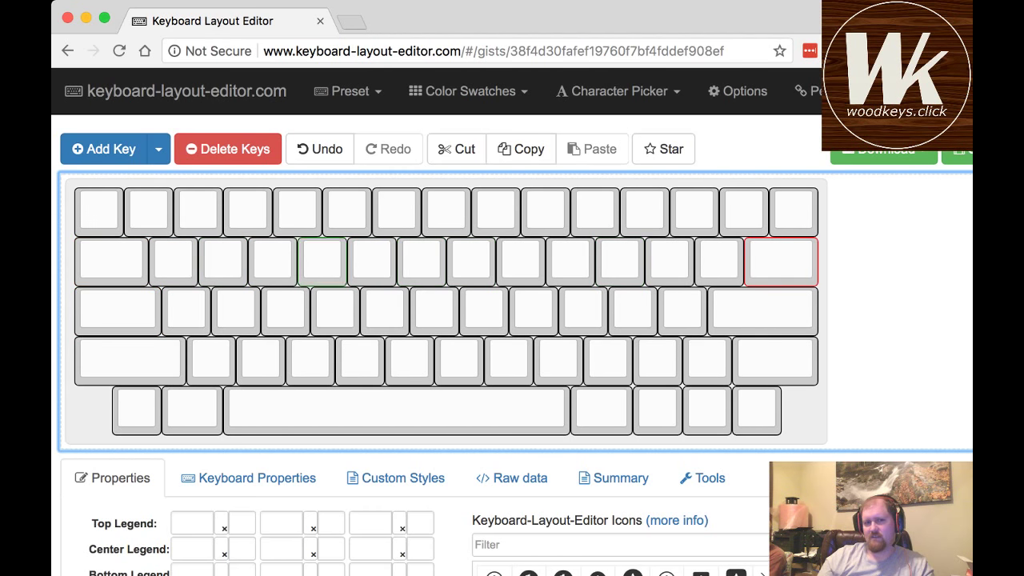
{"action": "left_click", "coordinate": [794, 212]}
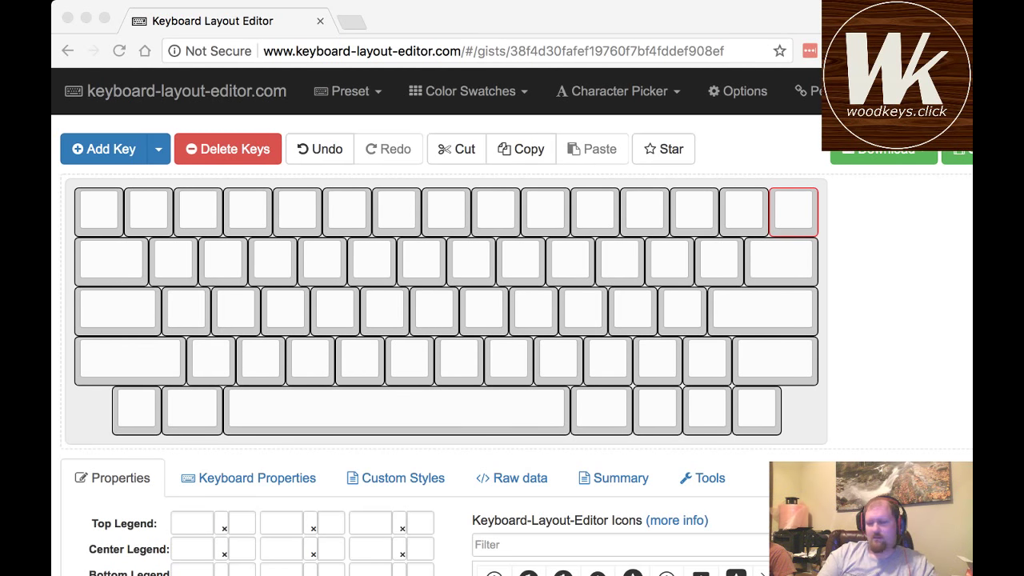
{"action": "key", "text": "super+Tab"}
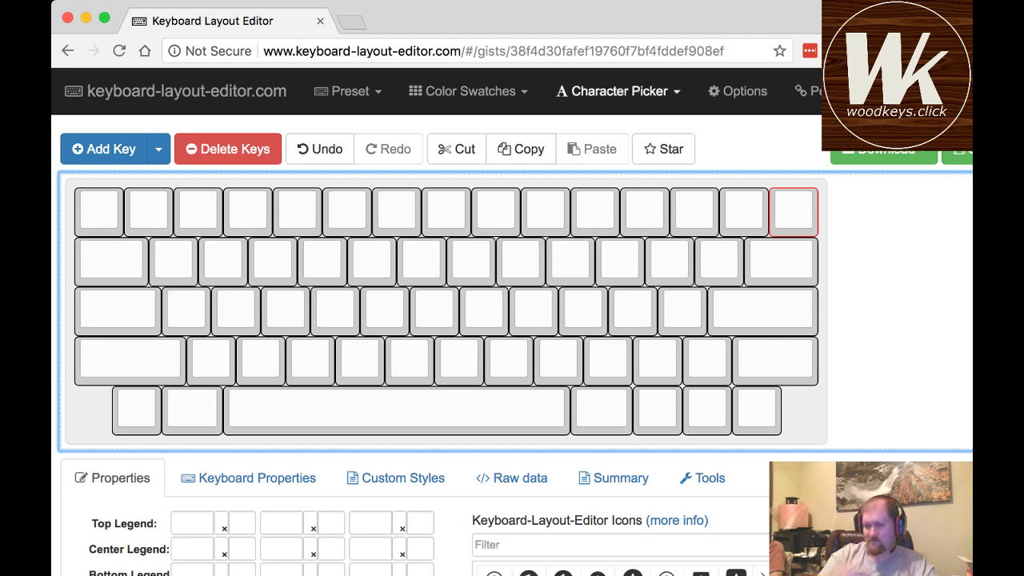
{"action": "key", "text": "super+Tab"}
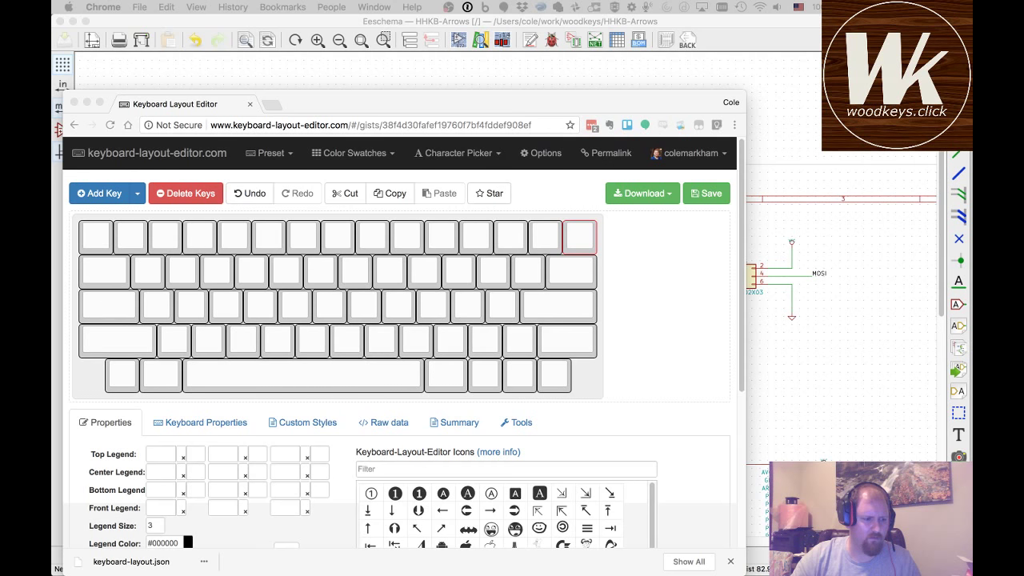
- Leave the browser and bring the HHKB-Arrows schematic in Eeschema back to the front
{"action": "key", "text": "super+Tab"}
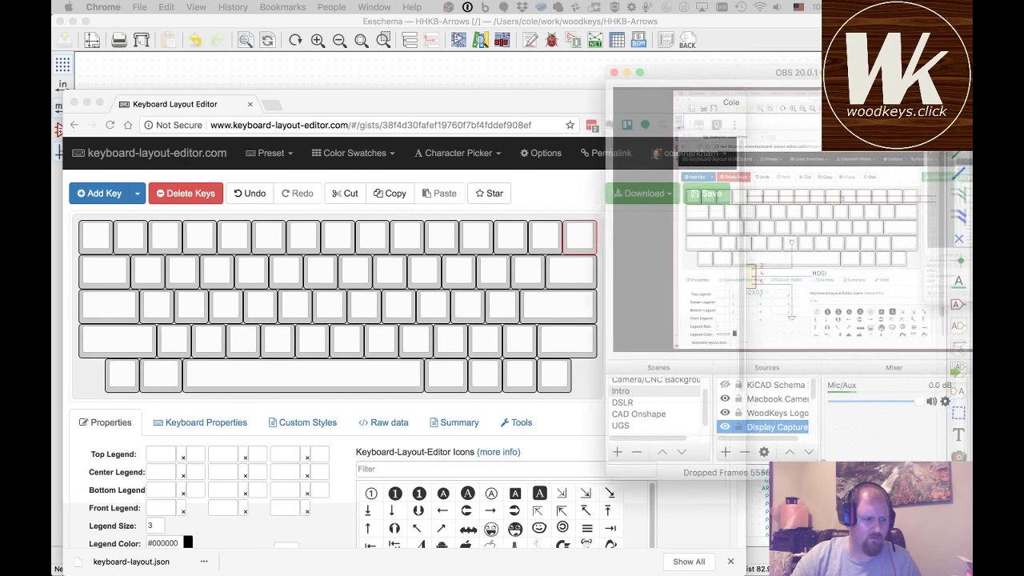
{"action": "key", "text": "super+Tab"}
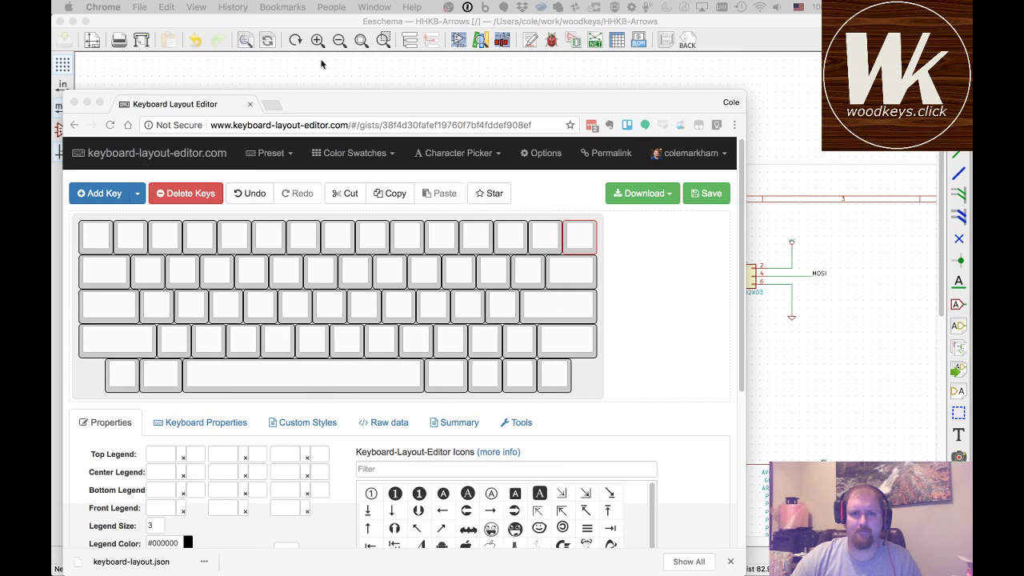
{"action": "left_click", "coordinate": [307, 21]}
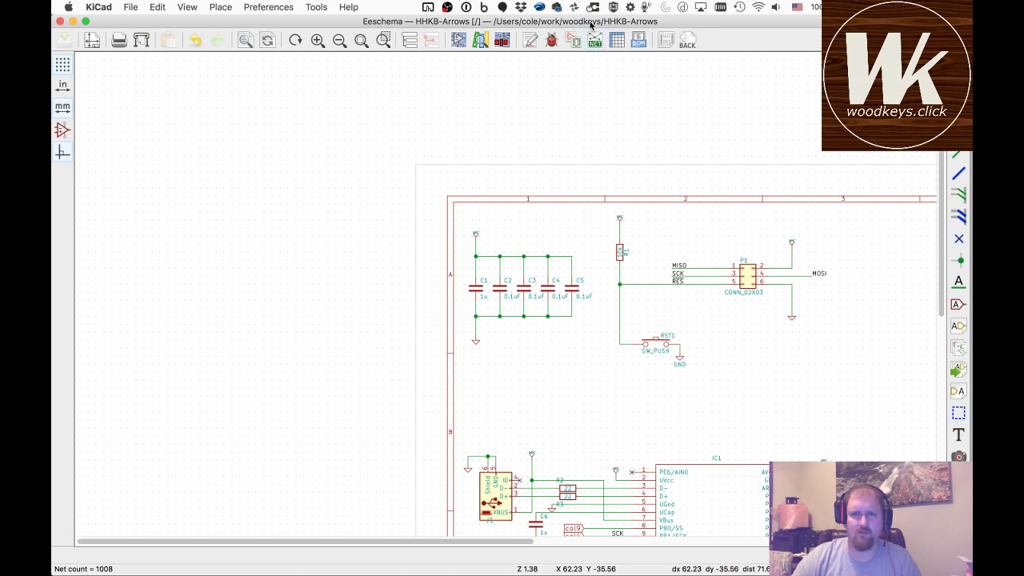
- Export HHKB-Arrows.net from Generate Netlist's Pcbnew tab, then switch to the Pcbnew board
{"action": "left_click", "coordinate": [316, 8]}
{"action": "left_click", "coordinate": [474, 83]}
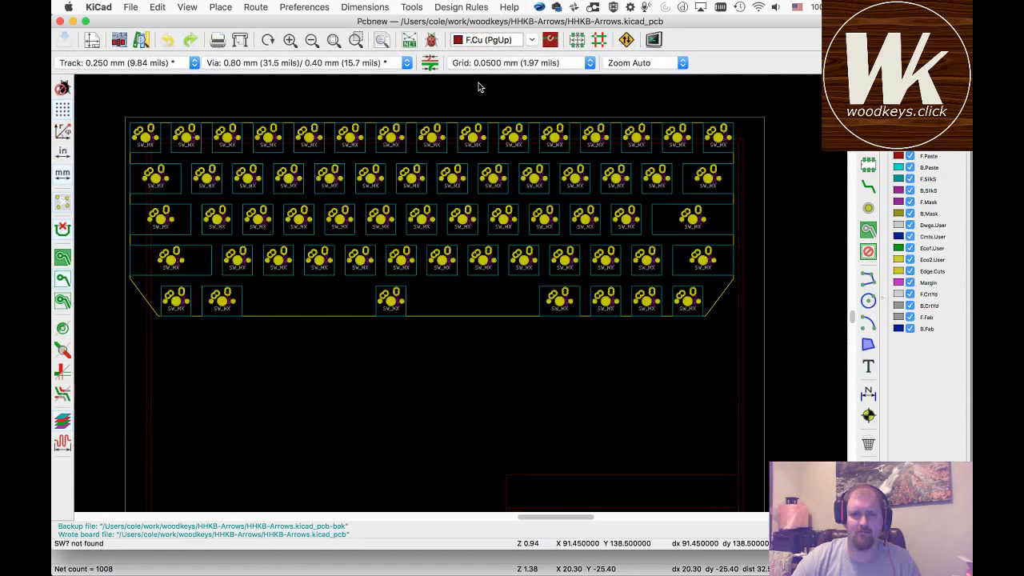
{"action": "key", "text": "super+q"}
{"action": "key", "text": "super+Tab"}
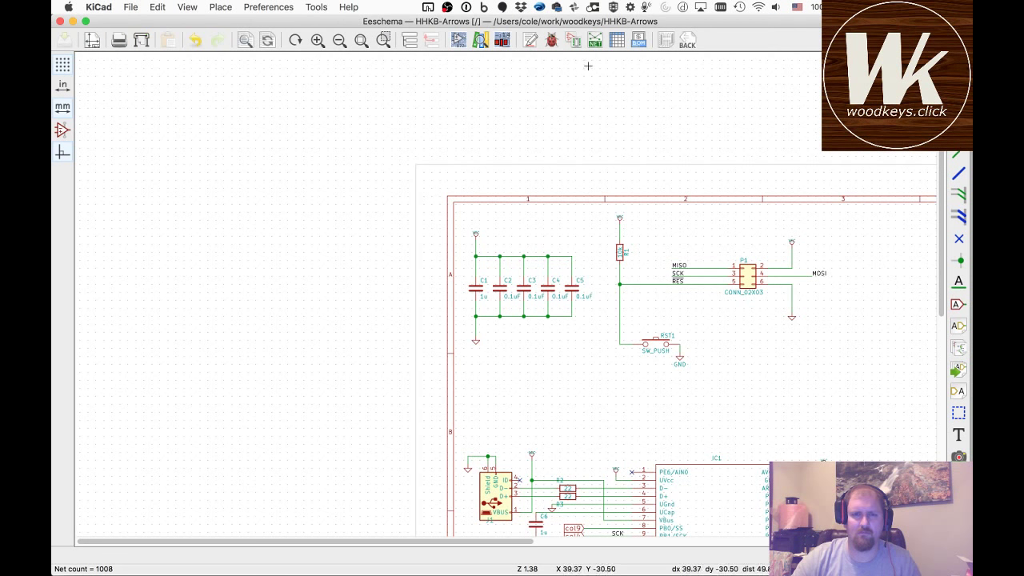
{"action": "left_click", "coordinate": [595, 42]}
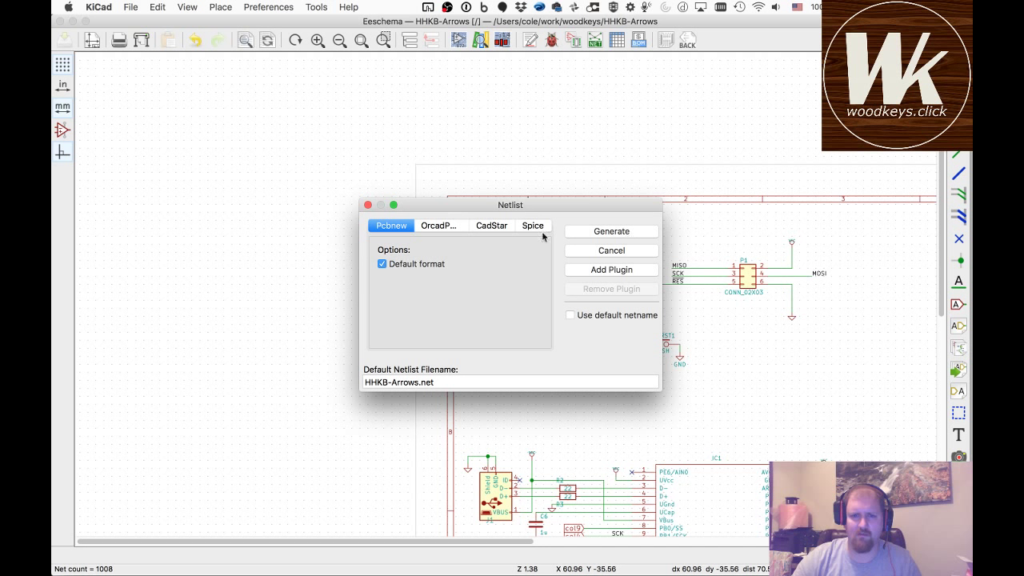
{"action": "left_click", "coordinate": [368, 204]}
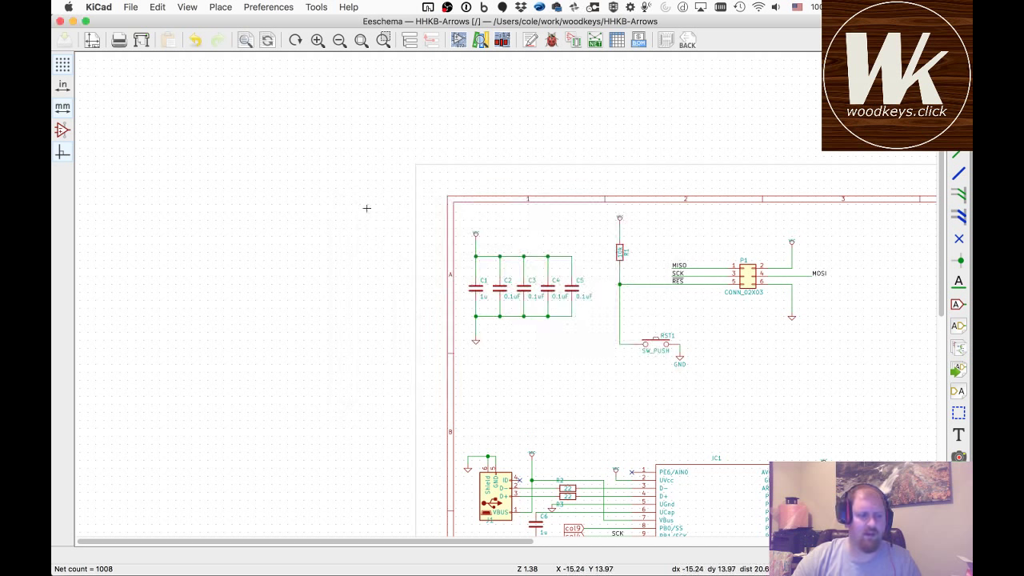
{"action": "key", "text": "super+grave"}
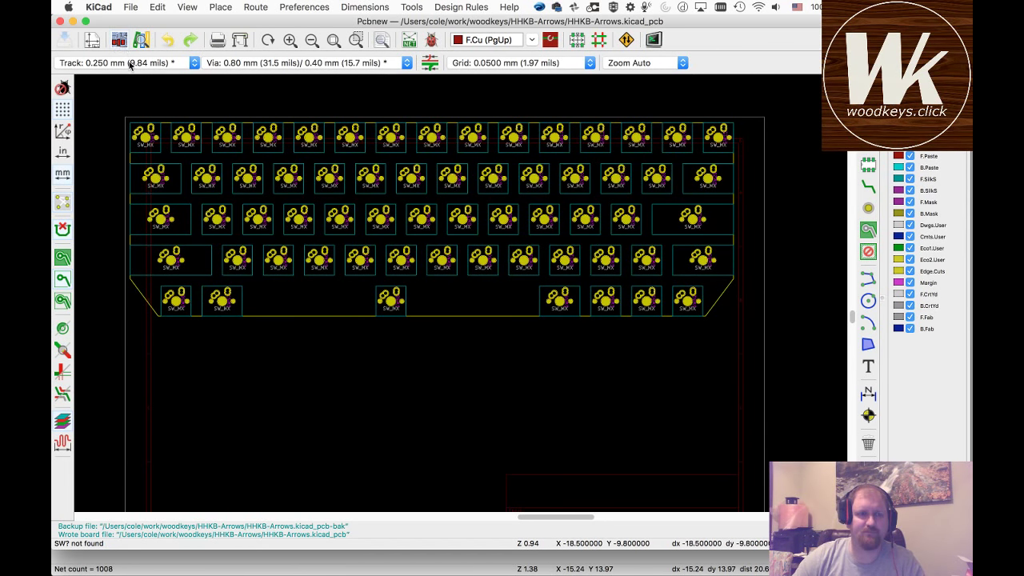
{"action": "left_click", "coordinate": [409, 42]}
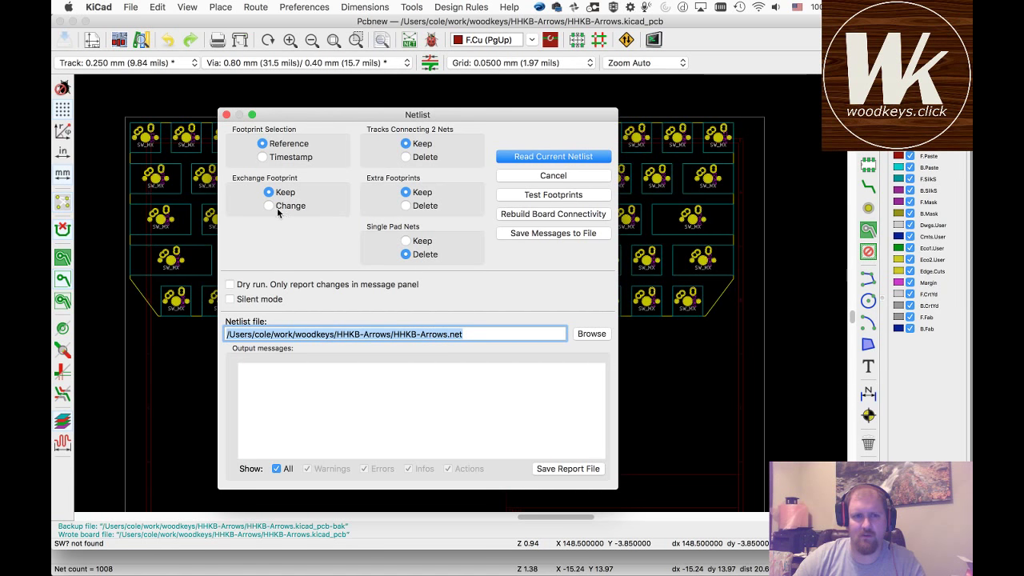
{"action": "left_click", "coordinate": [262, 156]}
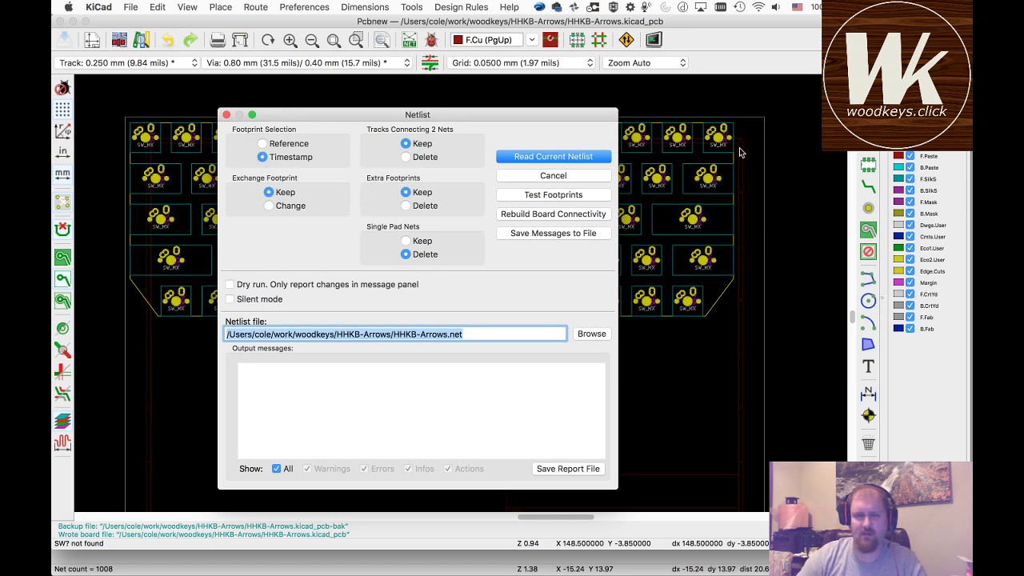
{"action": "left_click", "coordinate": [261, 144]}
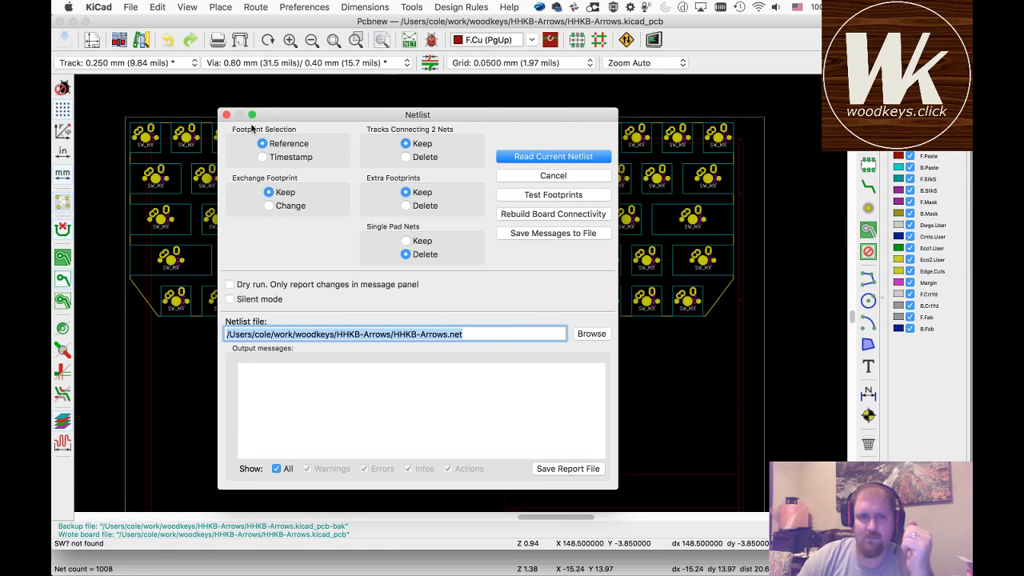
{"action": "left_click", "coordinate": [227, 115]}
- Inspect the SW14 and SW15 reference labels, both on B.SilkS rotated 90°, then zoom back out
{"action": "scroll", "coordinate": [460, 297], "scroll_direction": "up", "scroll_amount": 6}
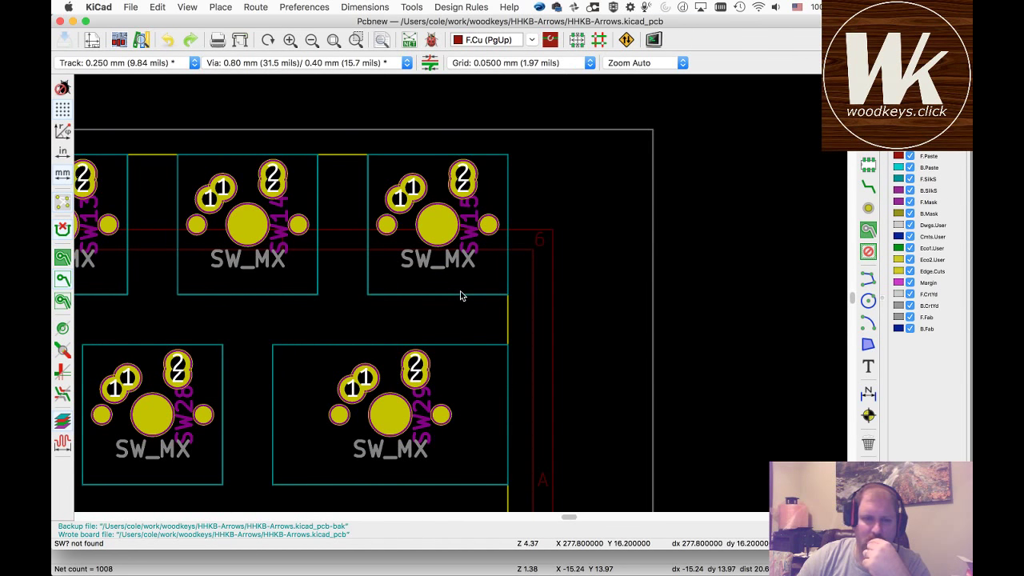
{"action": "scroll", "coordinate": [460, 296], "scroll_direction": "down", "scroll_amount": 5}
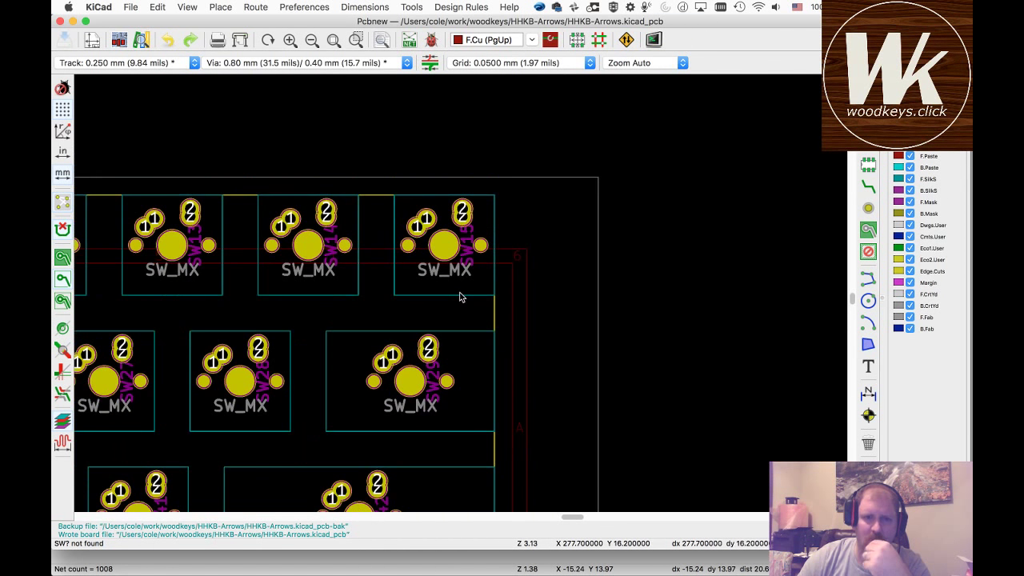
{"action": "scroll", "coordinate": [460, 298], "scroll_direction": "up", "scroll_amount": 3}
{"action": "scroll", "coordinate": [459, 293], "scroll_direction": "up", "scroll_amount": 2}
{"action": "left_click", "coordinate": [229, 222]}
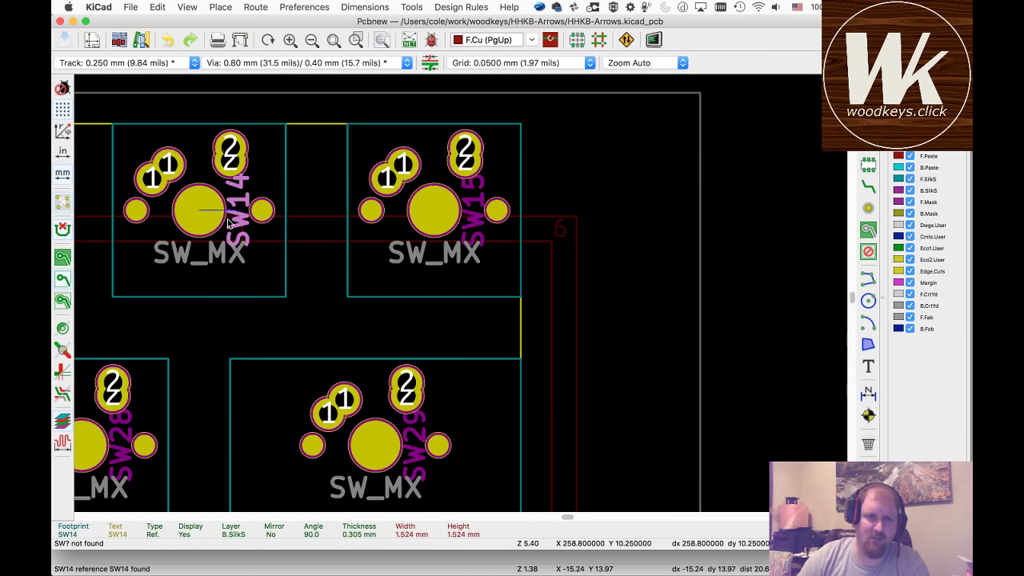
{"action": "left_click", "coordinate": [480, 232]}
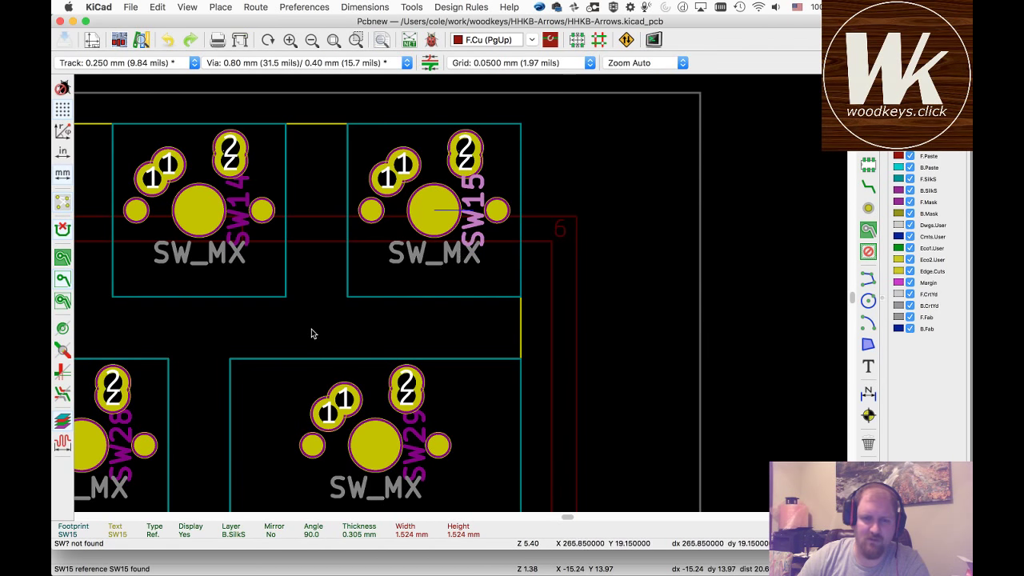
{"action": "scroll", "coordinate": [312, 333], "scroll_direction": "down", "scroll_amount": 1}
{"action": "scroll", "coordinate": [460, 297], "scroll_direction": "down", "scroll_amount": 1}
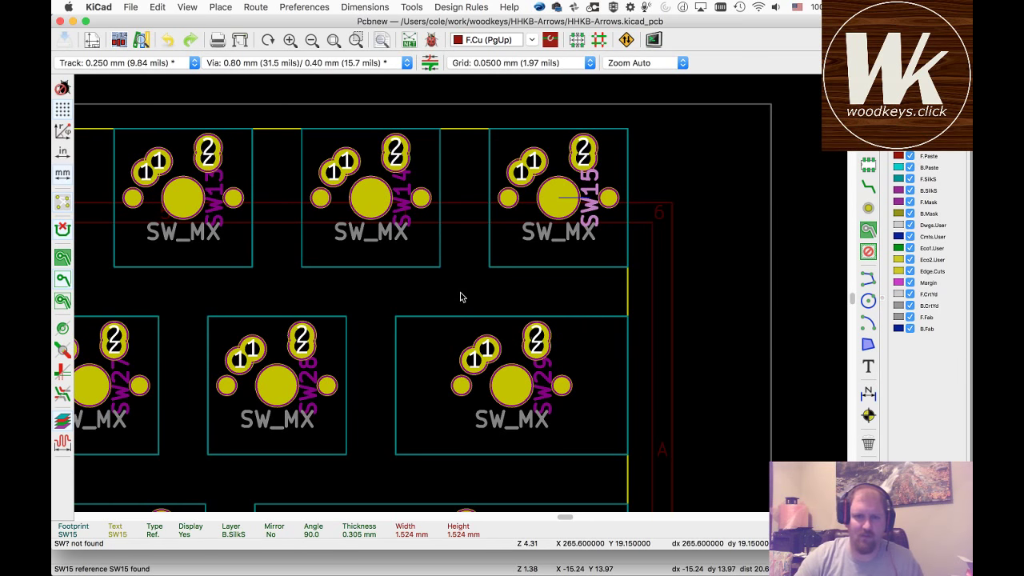
{"action": "scroll", "coordinate": [460, 297], "scroll_direction": "down", "scroll_amount": 2}
{"action": "scroll", "coordinate": [460, 297], "scroll_direction": "down", "scroll_amount": 3}
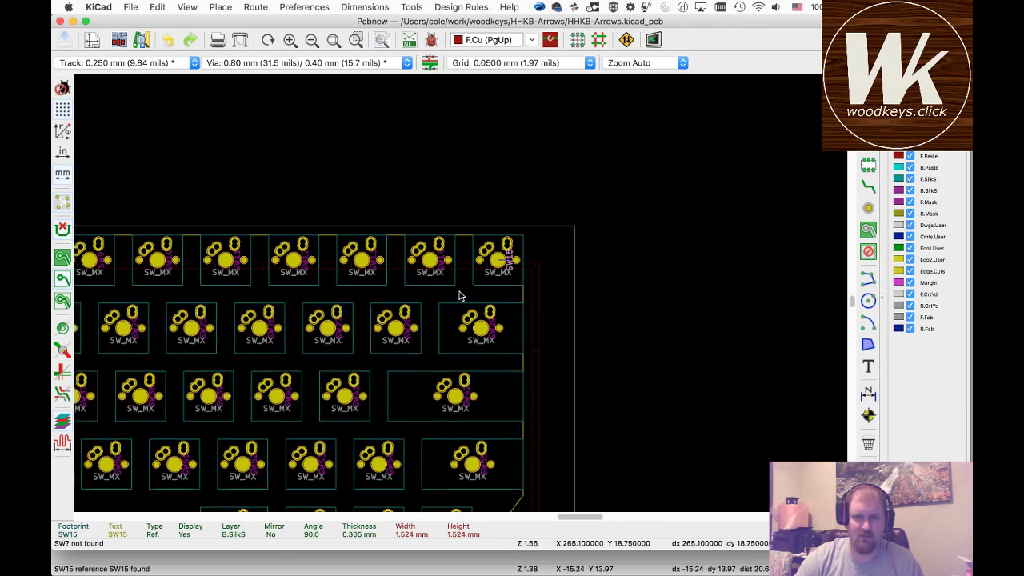
- Back in the schematic, rename switch SW16a1 to SW14-1
{"action": "key", "text": "super+w"}
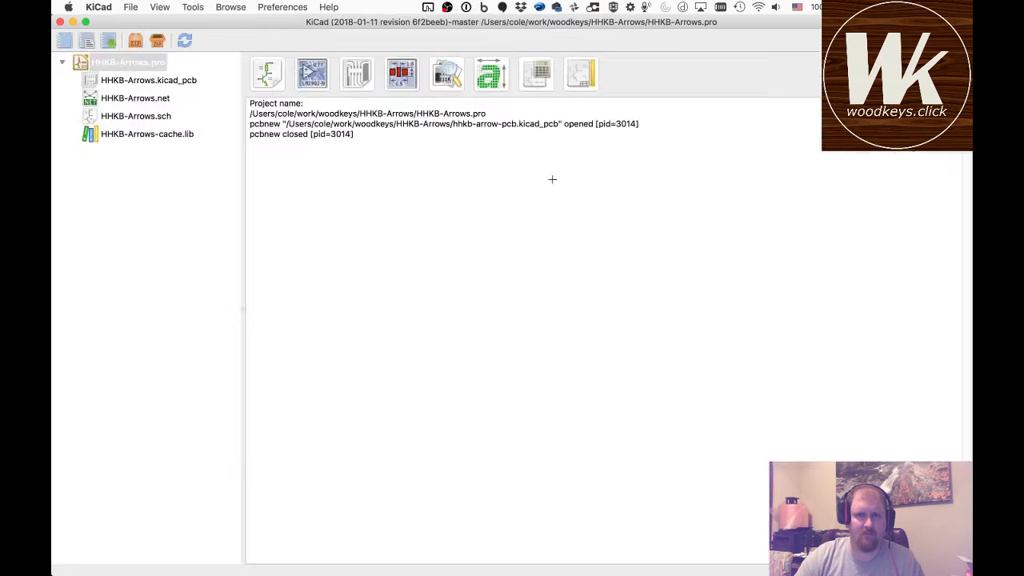
{"action": "key", "text": "super+q"}
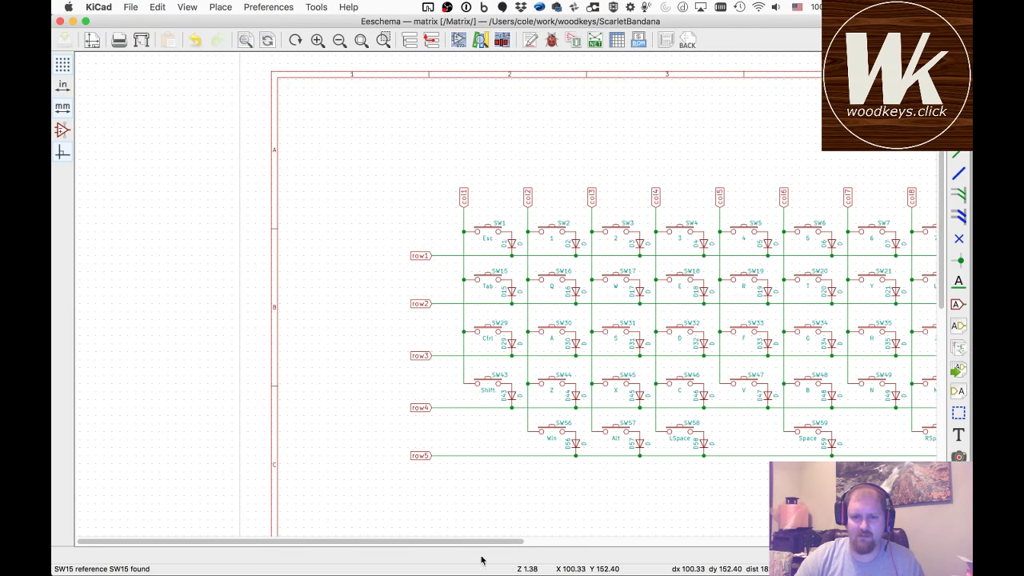
{"action": "left_click_drag", "start_coordinate": [519, 547], "coordinate": [762, 547]}
{"action": "scroll", "coordinate": [613, 240], "scroll_direction": "up", "scroll_amount": 5}
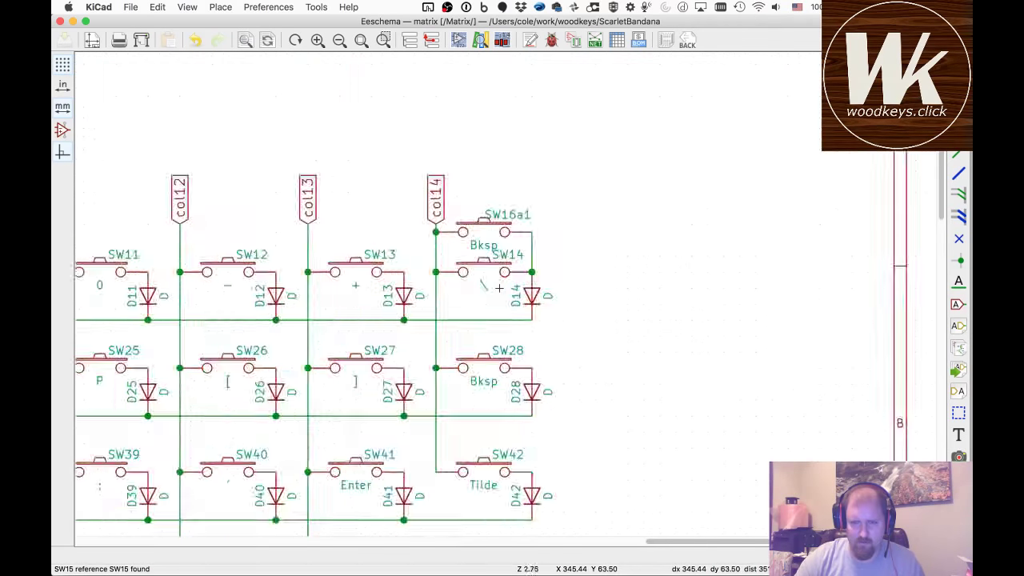
{"action": "scroll", "coordinate": [614, 240], "scroll_direction": "down", "scroll_amount": 3}
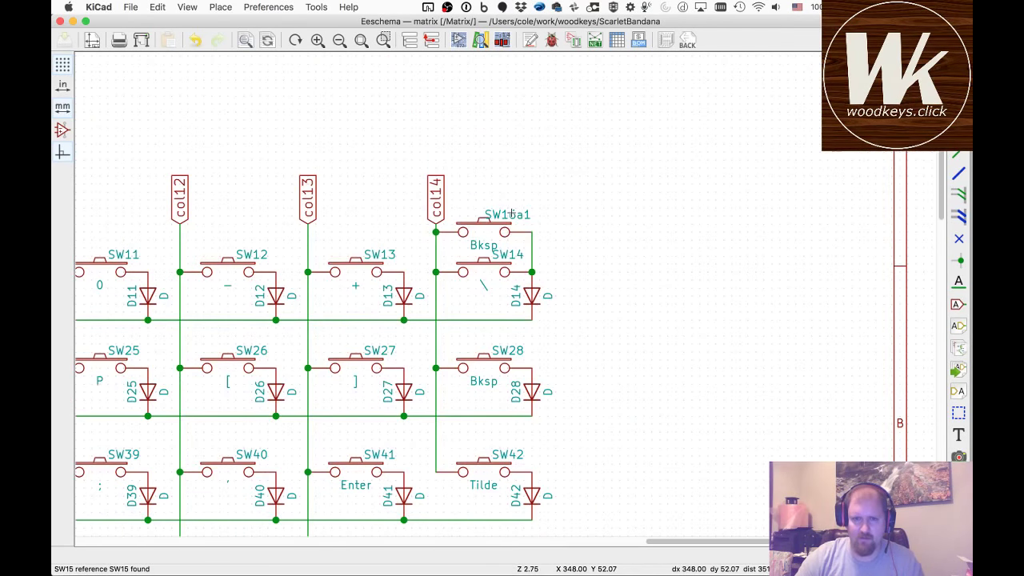
{"action": "double_click", "coordinate": [511, 214]}
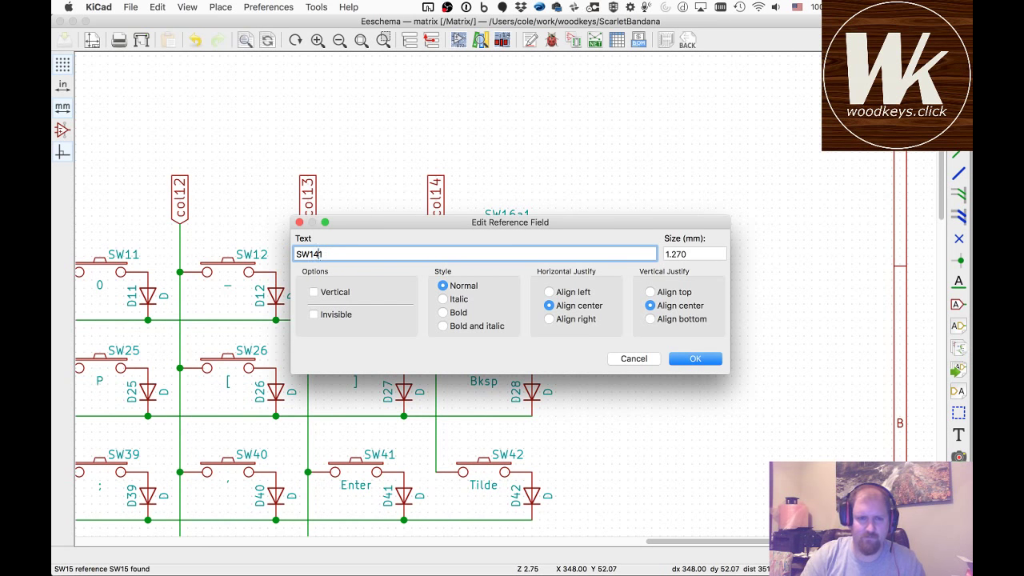
{"action": "key", "text": "Return"}
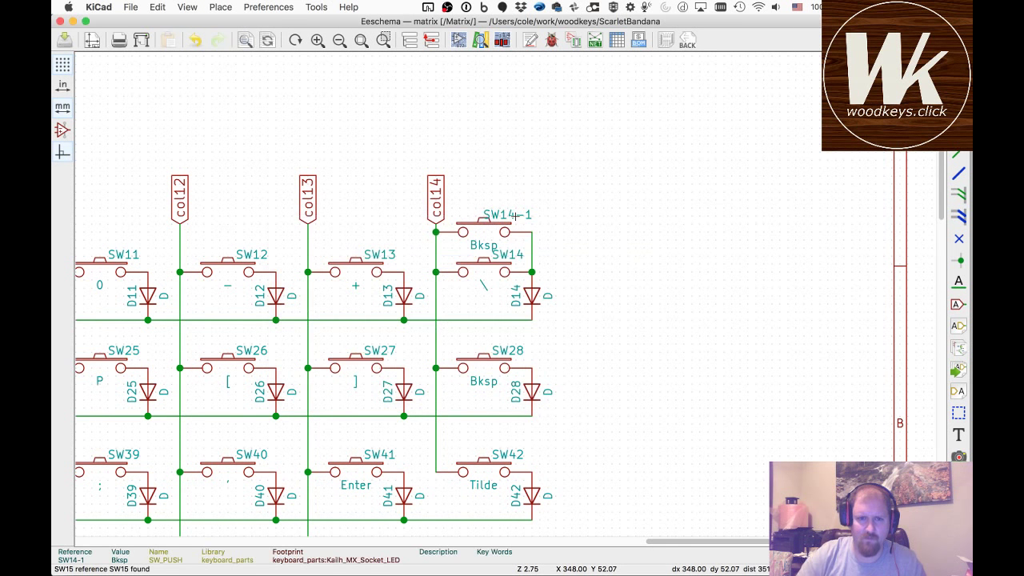
- Rename the col14 Bksp switch SW28 to SW15, leaving SW27 unchanged
{"action": "double_click", "coordinate": [516, 354]}
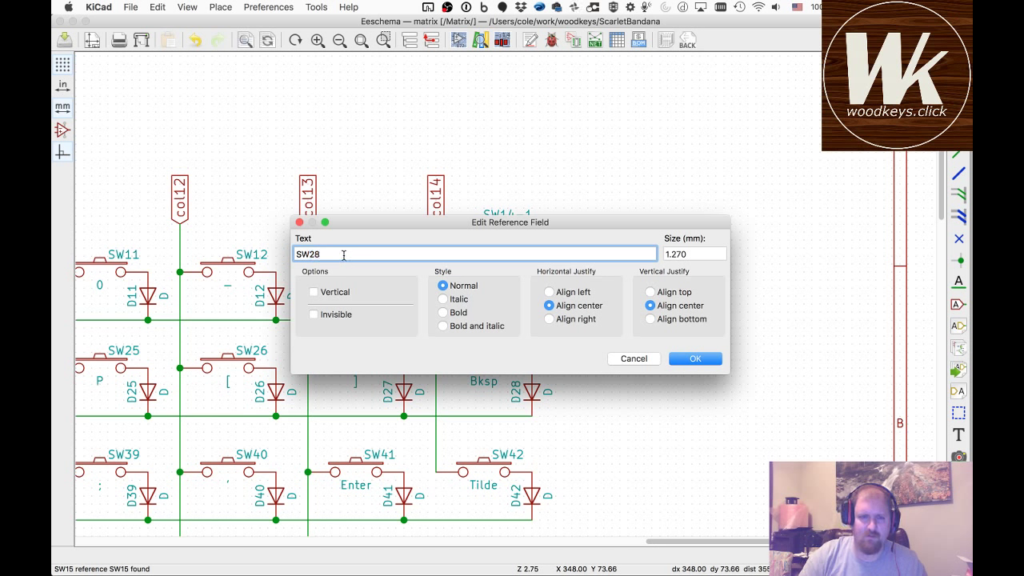
{"action": "key", "text": "BackSpace"}
{"action": "key", "text": "BackSpace"}
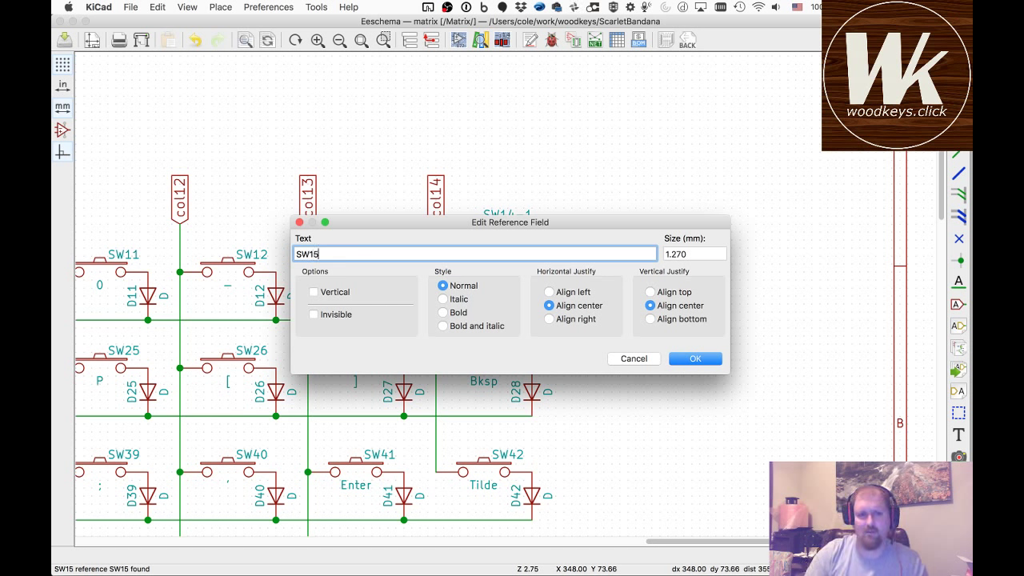
{"action": "key", "text": "Return"}
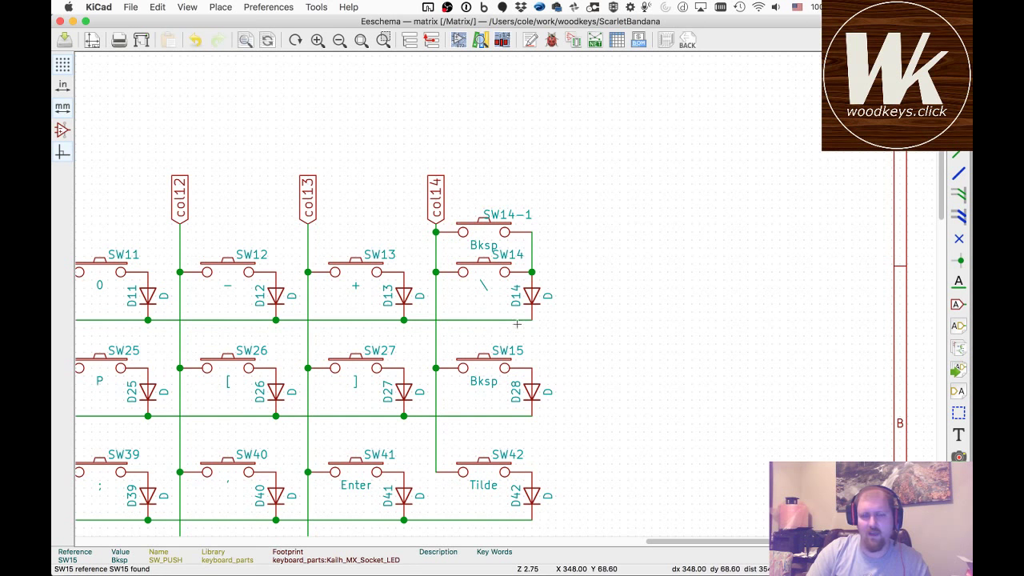
{"action": "double_click", "coordinate": [382, 352]}
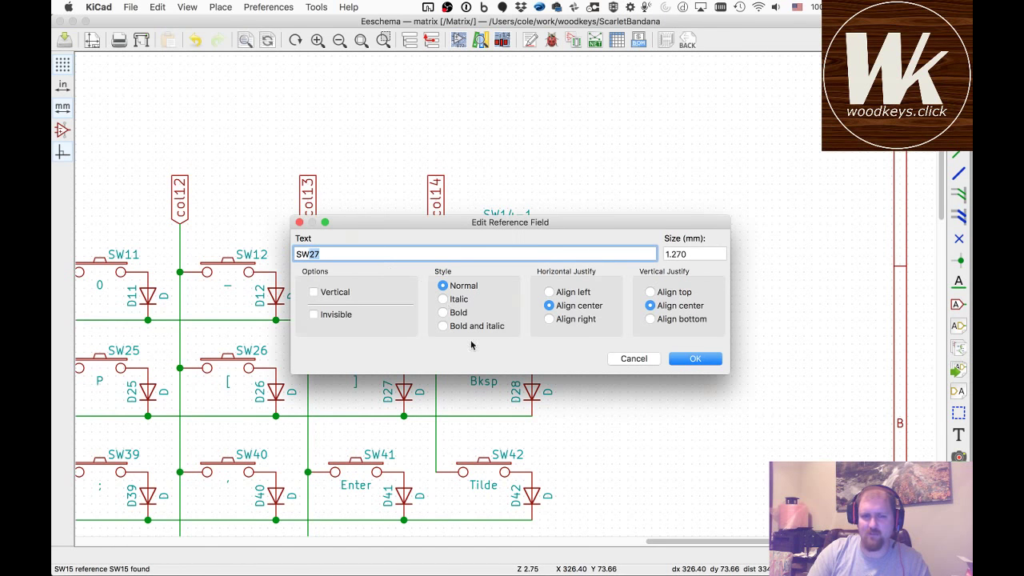
{"action": "key", "text": "Escape"}
- Change the Tab switch reference from SW15 to SW16
{"action": "left_click_drag", "start_coordinate": [693, 543], "coordinate": [207, 571]}
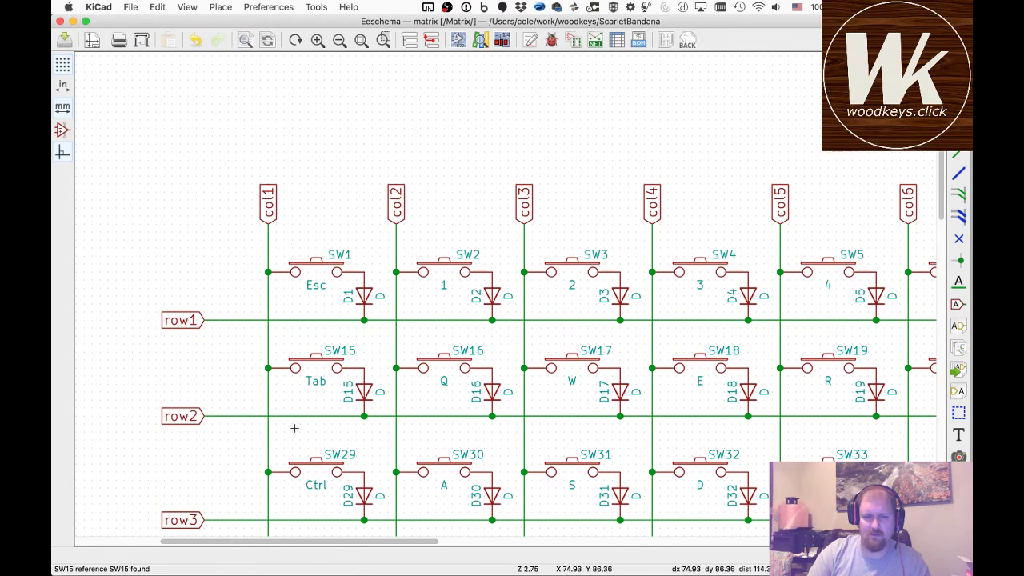
{"action": "double_click", "coordinate": [347, 352]}
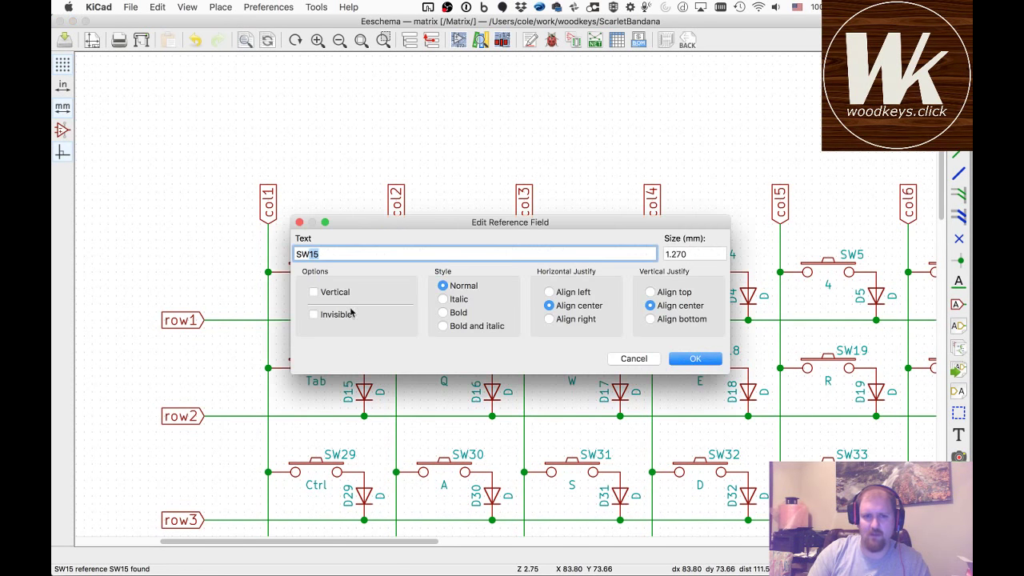
{"action": "left_click", "coordinate": [341, 254]}
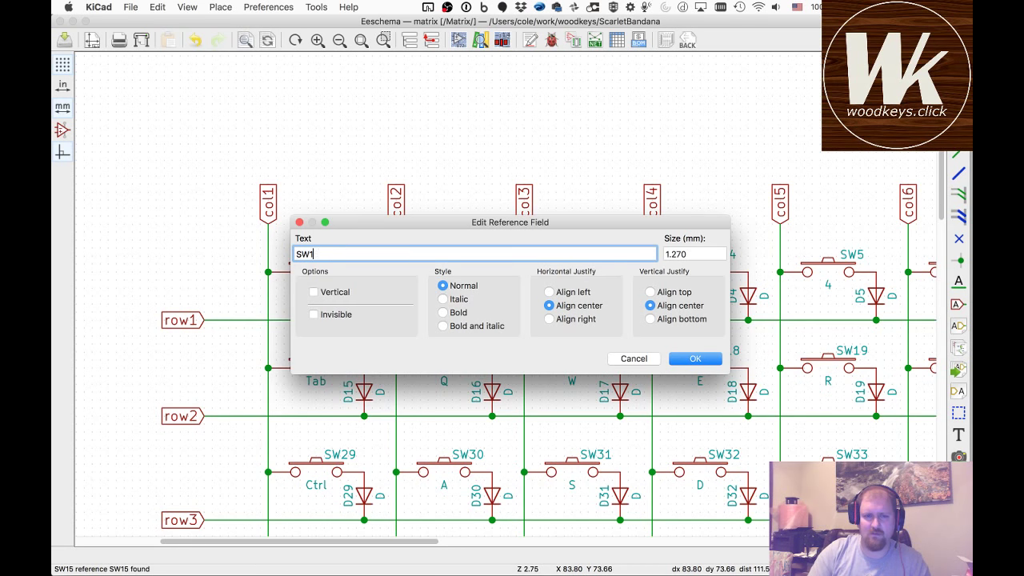
{"action": "key", "text": "Return"}
- Pan across the keyboard PCB, fit the whole board in view, then zoom into the lower-left switches
{"action": "key", "text": "super+Tab"}
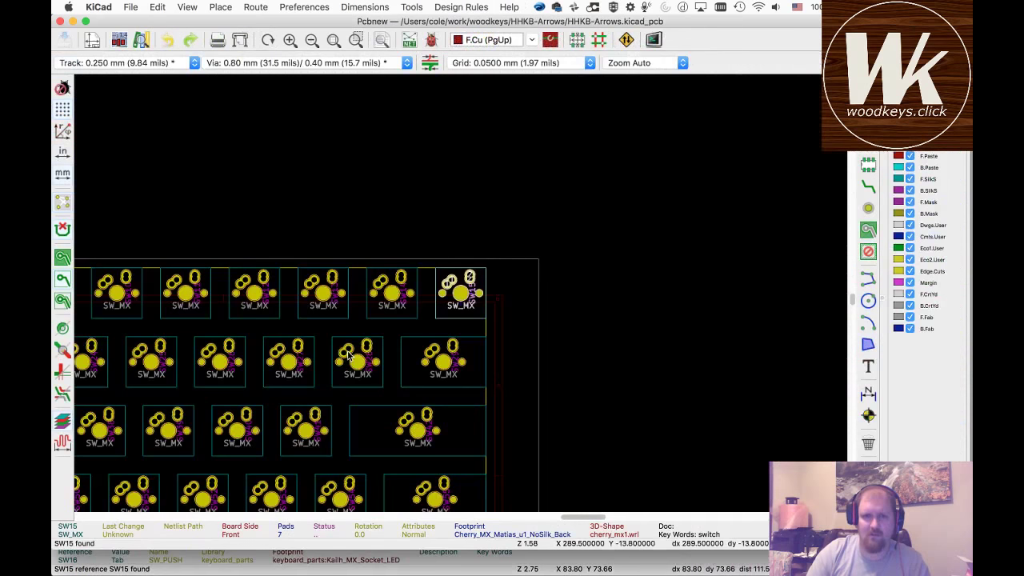
{"action": "left_click_drag", "start_coordinate": [583, 518], "coordinate": [357, 531]}
{"action": "scroll", "coordinate": [431, 368], "scroll_direction": "right", "scroll_amount": 10}
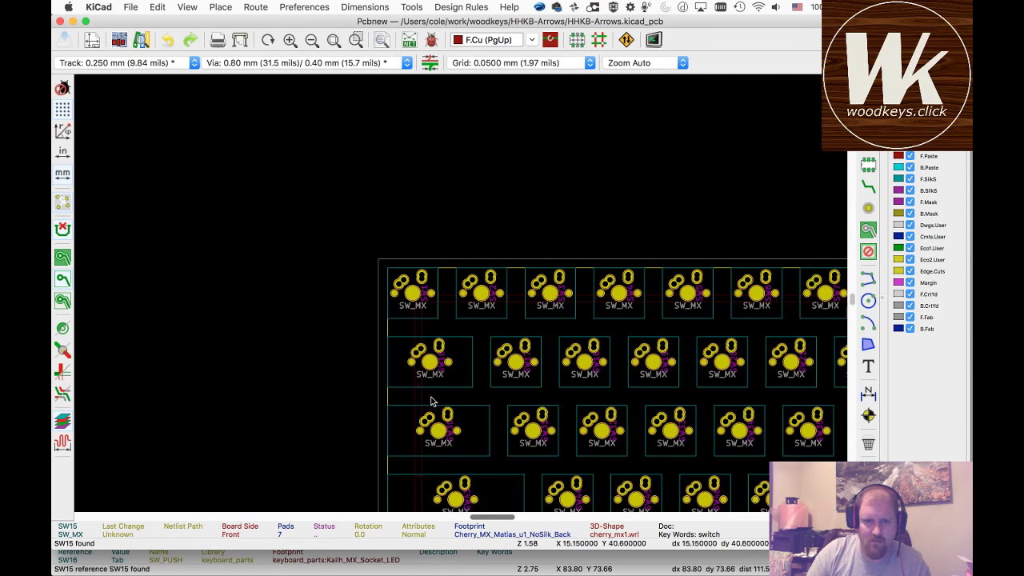
{"action": "scroll", "coordinate": [432, 368], "scroll_direction": "up", "scroll_amount": 2}
{"action": "scroll", "coordinate": [460, 296], "scroll_direction": "up", "scroll_amount": 1}
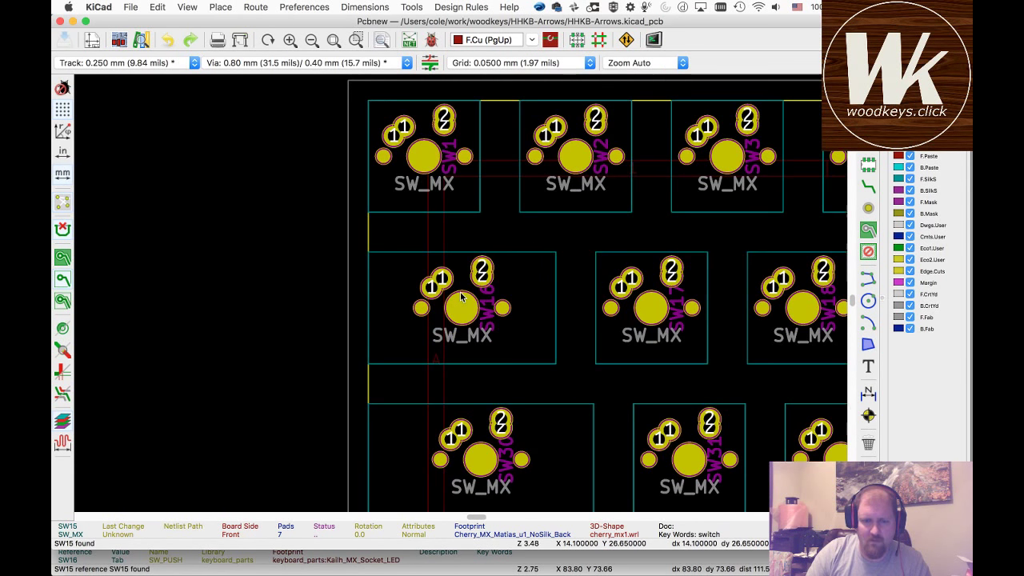
{"action": "scroll", "coordinate": [459, 300], "scroll_direction": "up", "scroll_amount": 1}
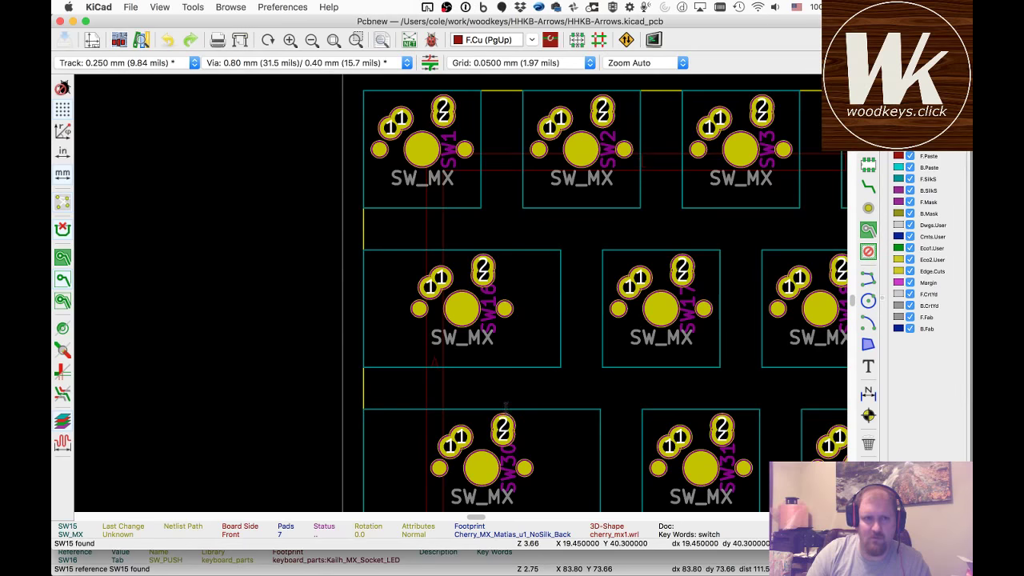
{"action": "key", "text": "super+grave"}
{"action": "key", "text": "super+grave"}
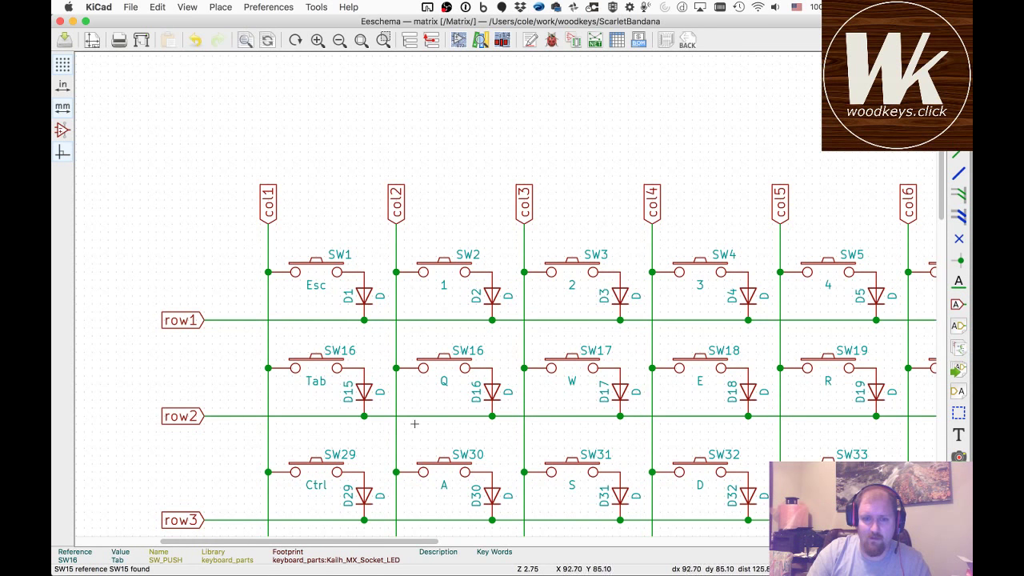
{"action": "key", "text": "super+grave"}
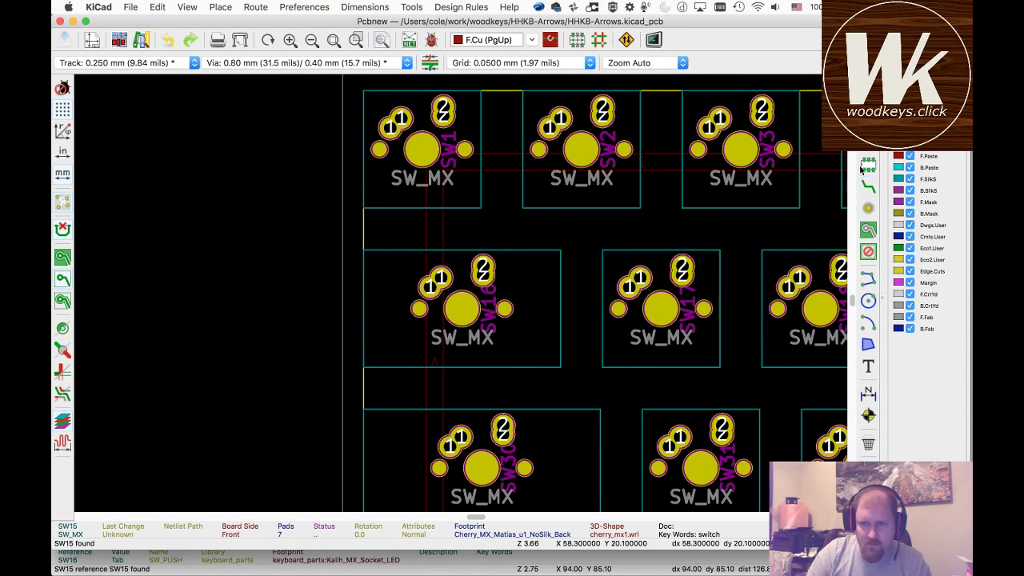
{"action": "scroll", "coordinate": [779, 250], "scroll_direction": "up", "scroll_amount": 1}
{"action": "scroll", "coordinate": [777, 251], "scroll_direction": "up", "scroll_amount": 5}
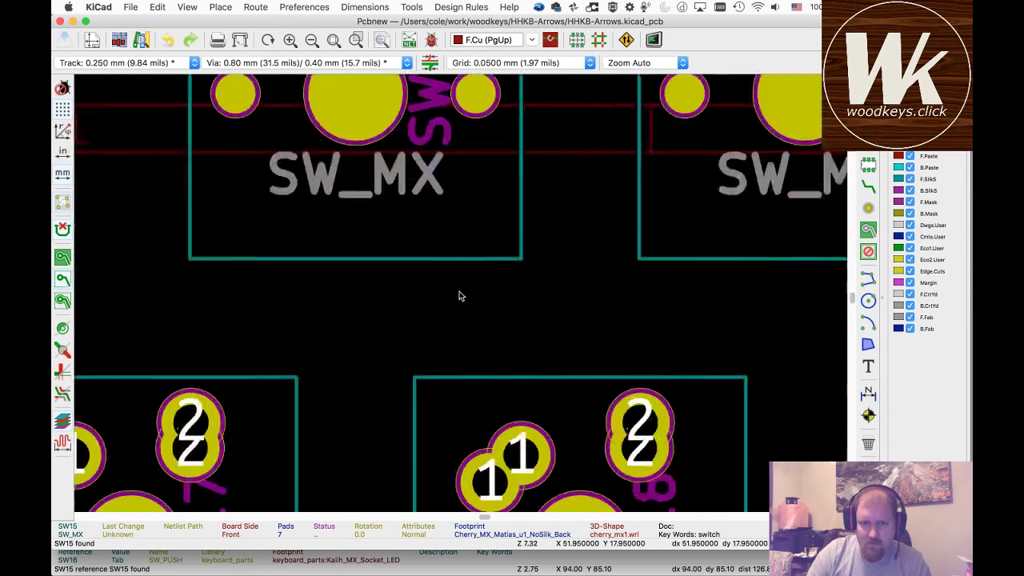
{"action": "left_click", "coordinate": [328, 45]}
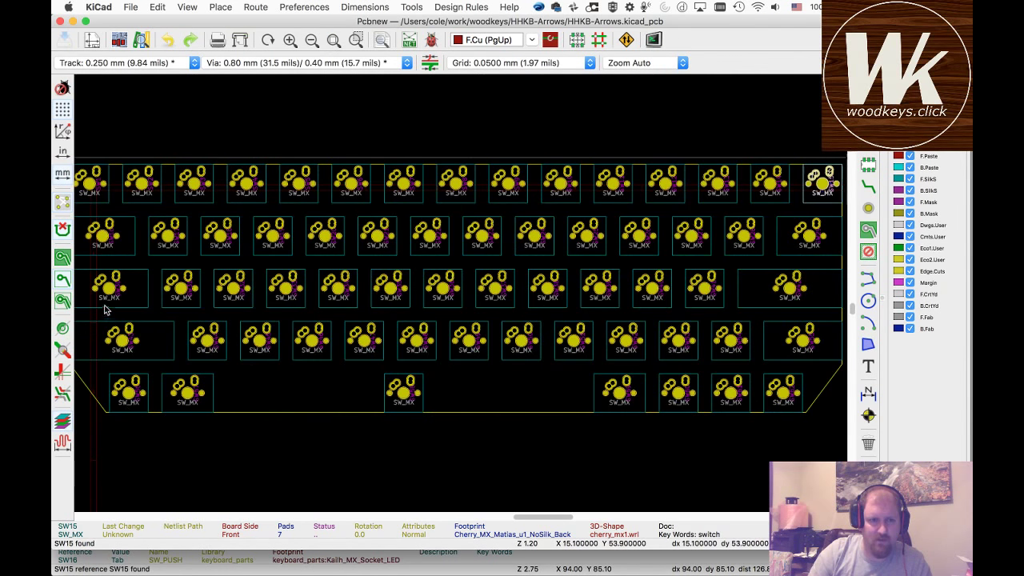
{"action": "scroll", "coordinate": [108, 308], "scroll_direction": "up", "scroll_amount": 2}
{"action": "scroll", "coordinate": [460, 296], "scroll_direction": "up", "scroll_amount": 1}
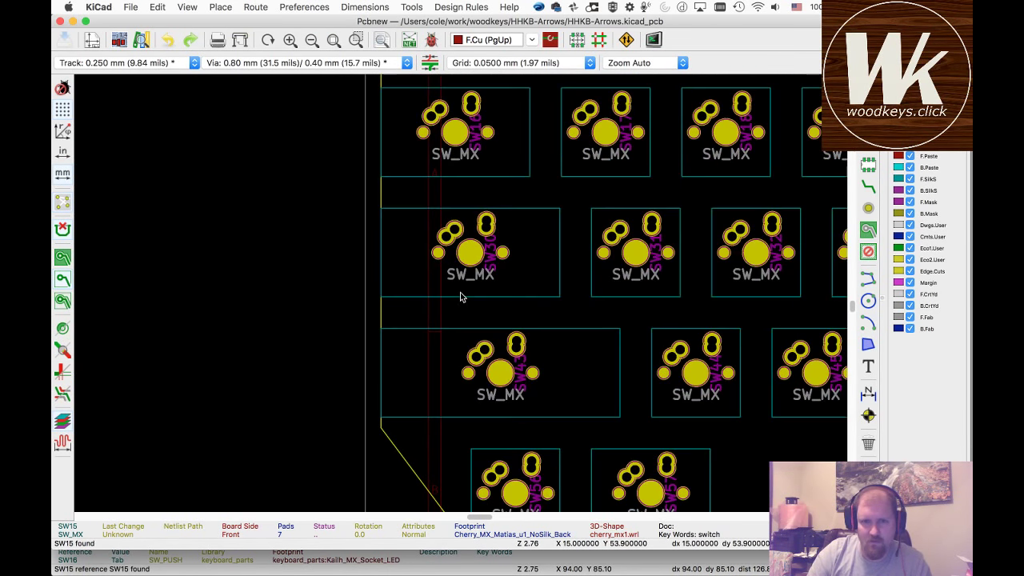
- Quit Pcbnew and scroll the Eeschema matrix to the col14 Bksp and Tilde switches
{"action": "key", "text": "super+q"}
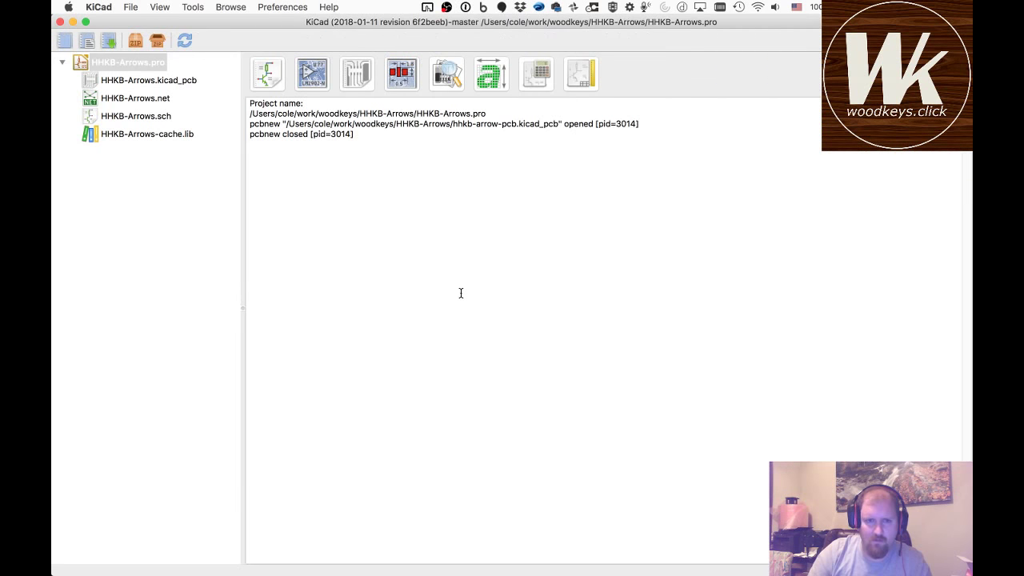
{"action": "key", "text": "super+Tab"}
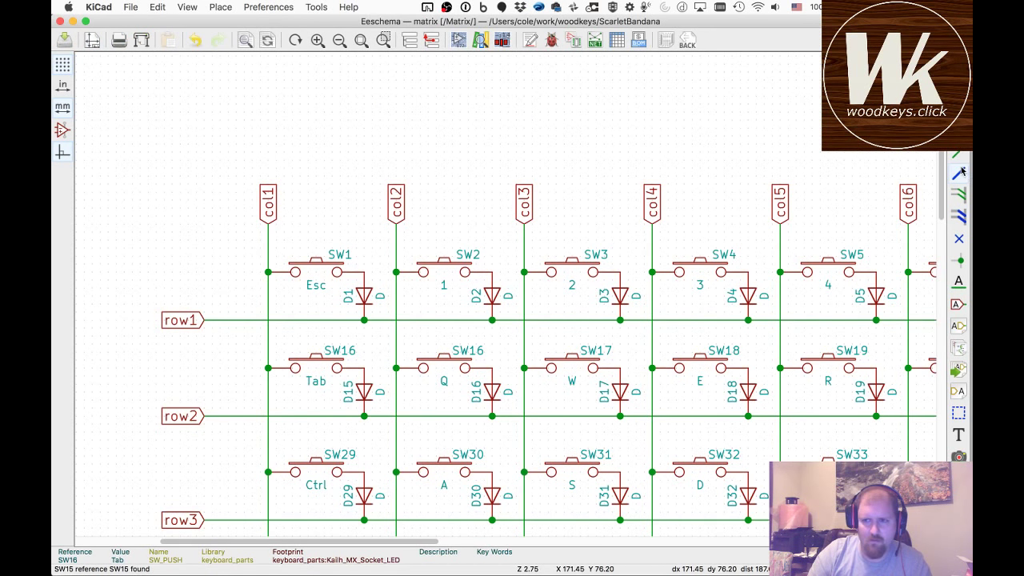
{"action": "scroll", "coordinate": [943, 168], "scroll_direction": "down", "scroll_amount": 5}
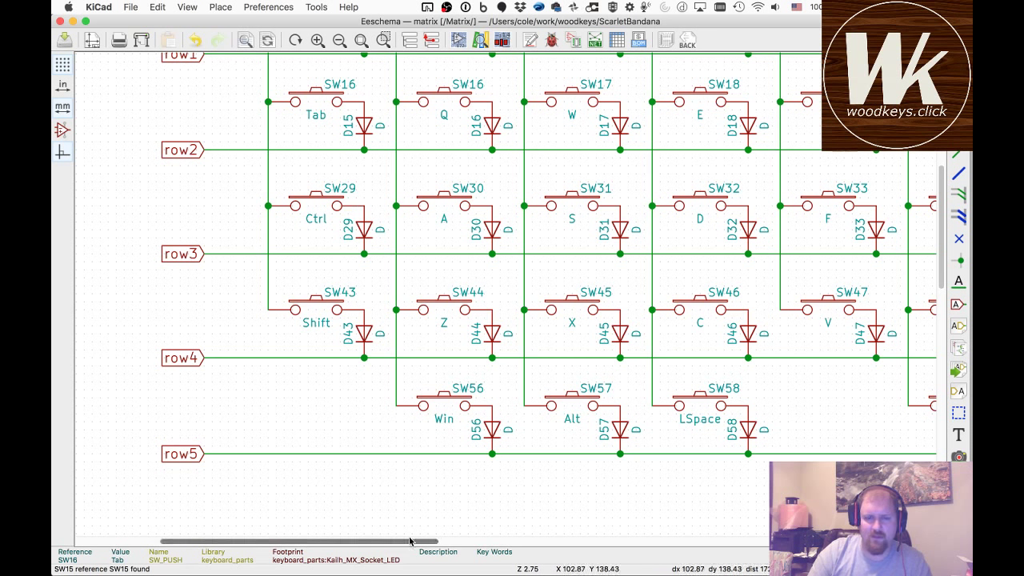
{"action": "left_click_drag", "start_coordinate": [442, 542], "coordinate": [854, 542]}
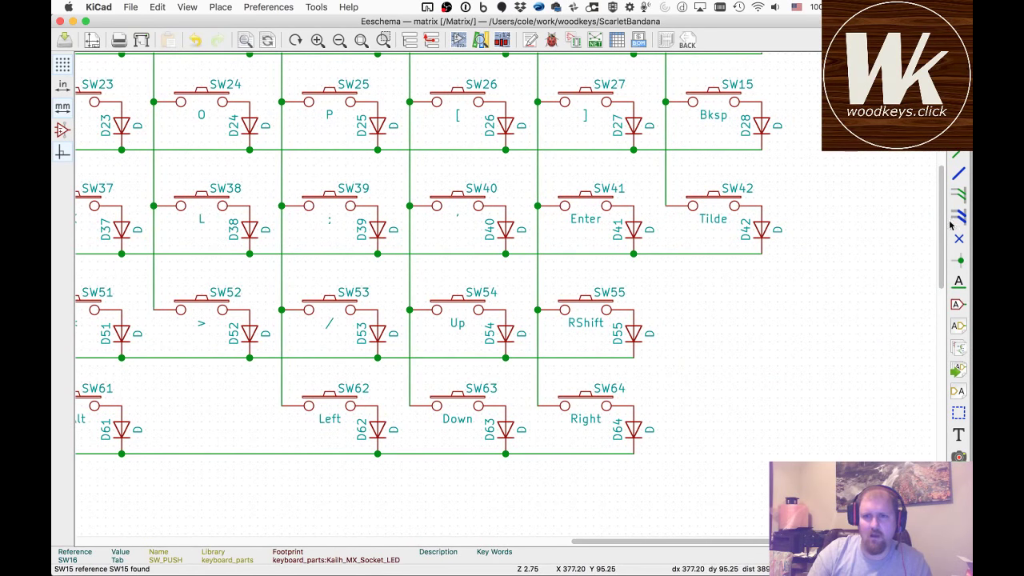
{"action": "left_click_drag", "start_coordinate": [942, 228], "coordinate": [947, 196]}
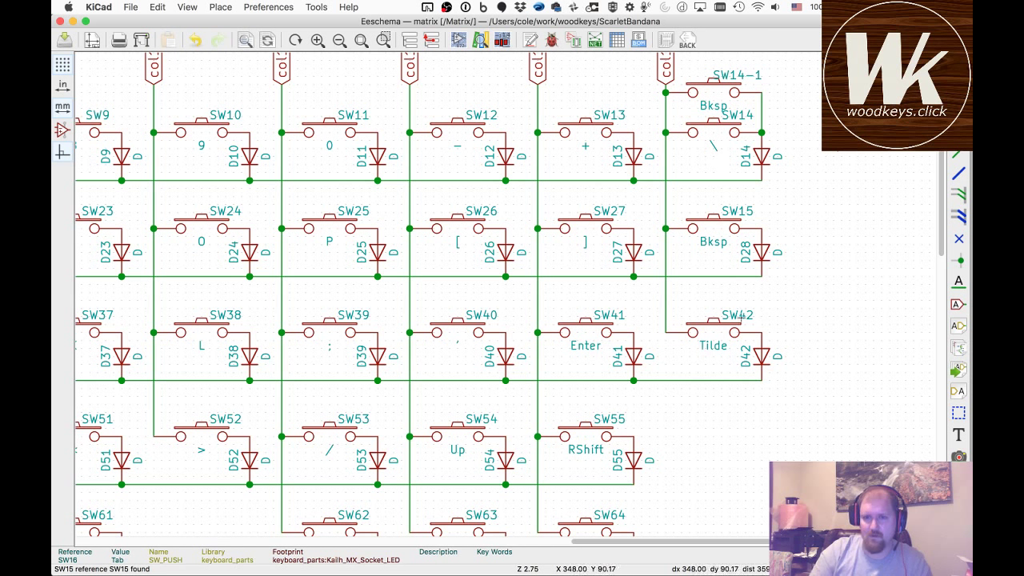
- Change the Tilde switch reference from SW42 to SW15
{"action": "double_click", "coordinate": [742, 314]}
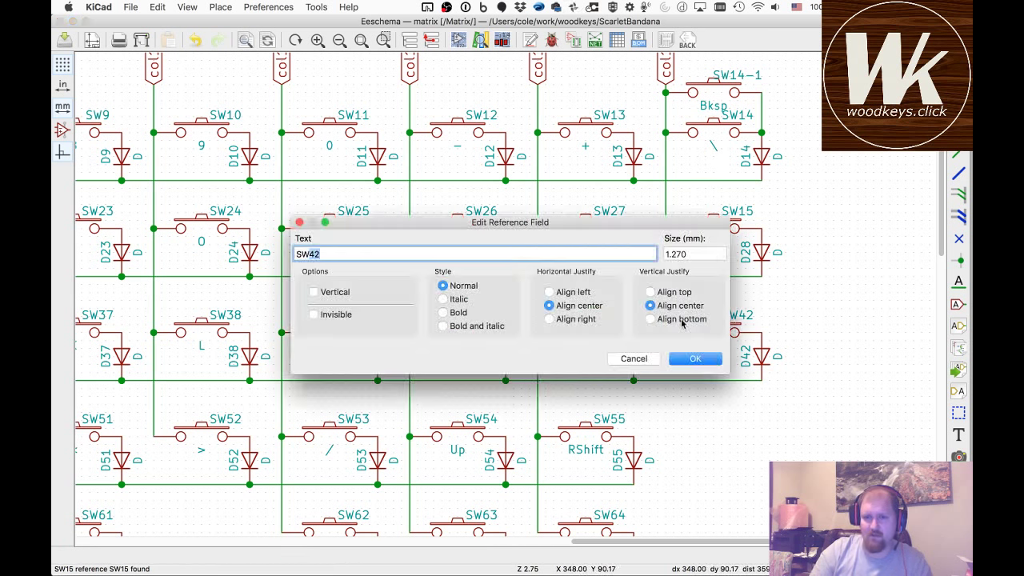
{"action": "key", "text": "Right"}
{"action": "key", "text": "BackSpace"}
{"action": "key", "text": "BackSpace"}
{"action": "type", "text": "15"}
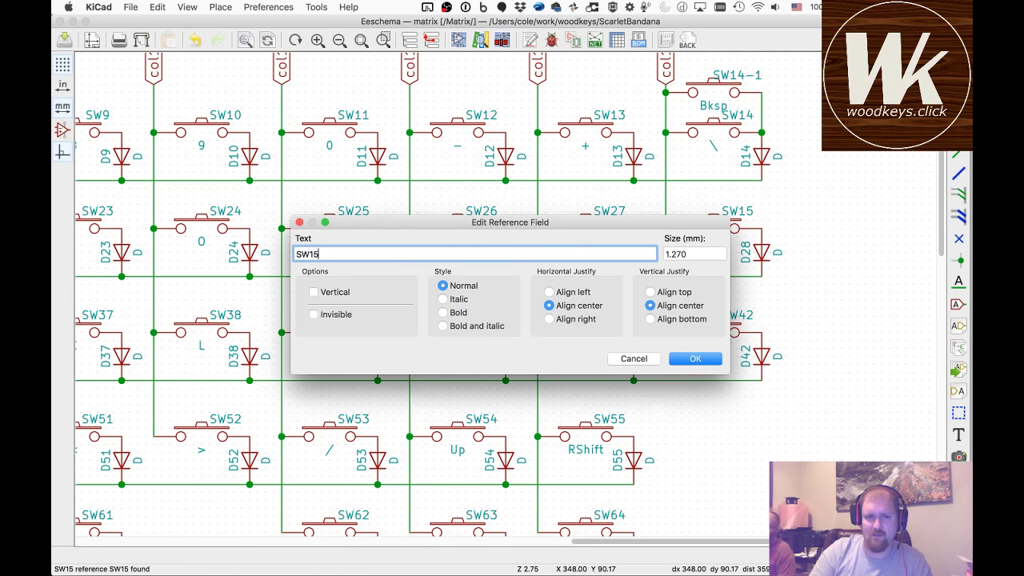
{"action": "key", "text": "Return"}
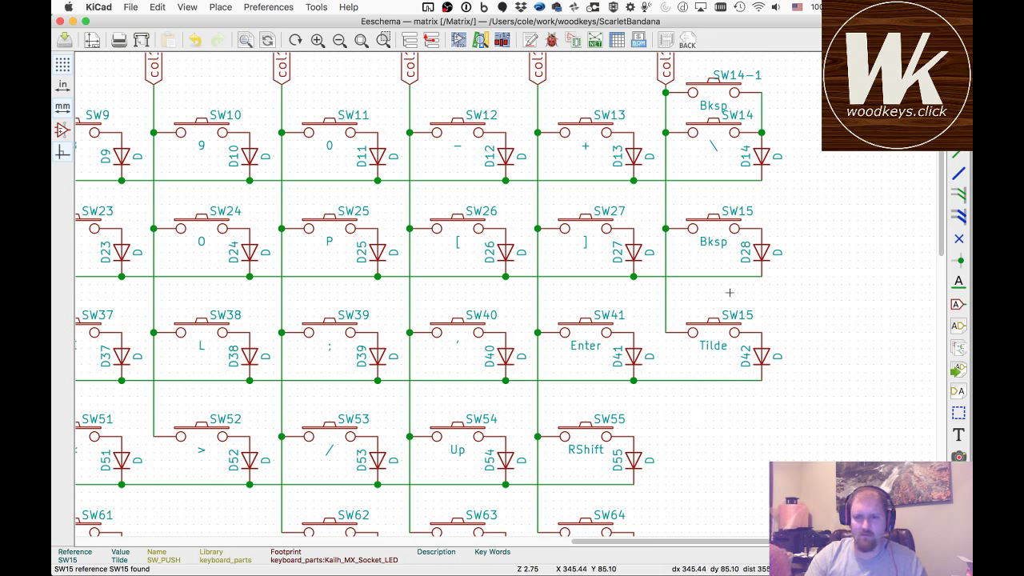
- Shift row-3 references up one: SW41→SW42, SW40→SW41, SW39→SW40, SW38→SW39, SW37→SW38
{"action": "left_click", "coordinate": [616, 319]}
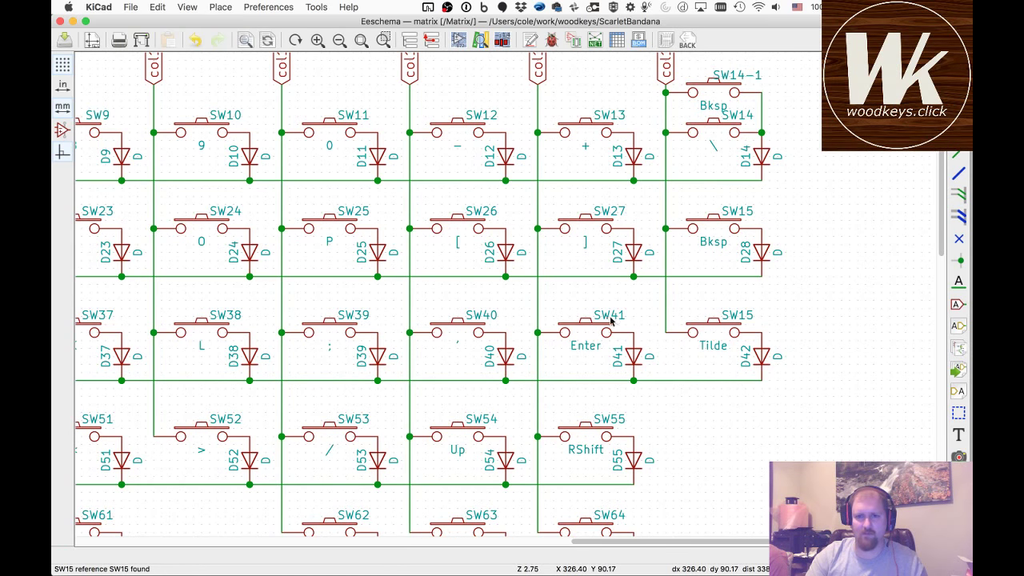
{"action": "double_click", "coordinate": [611, 320]}
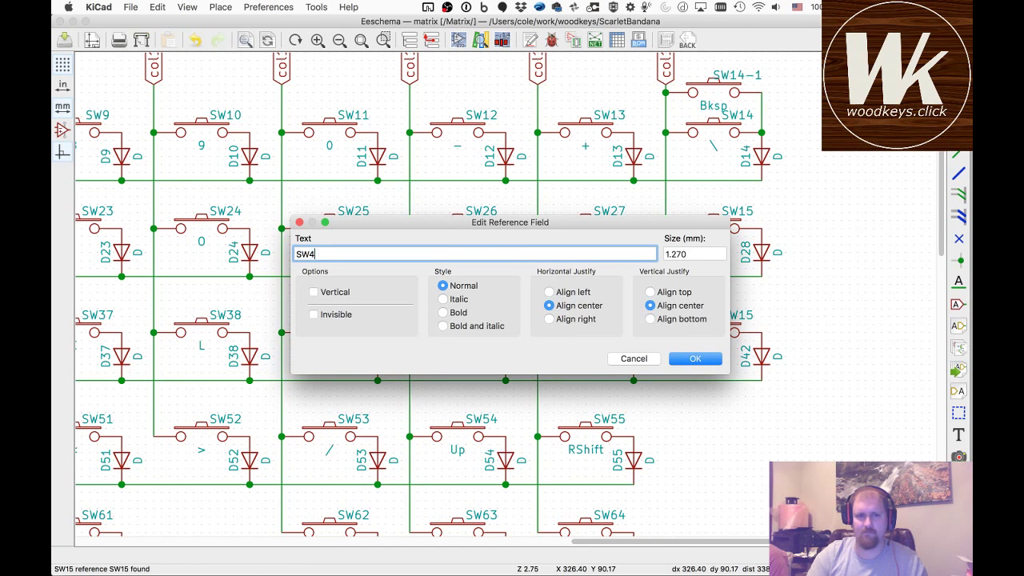
{"action": "type", "text": "2"}
{"action": "key", "text": "Return"}
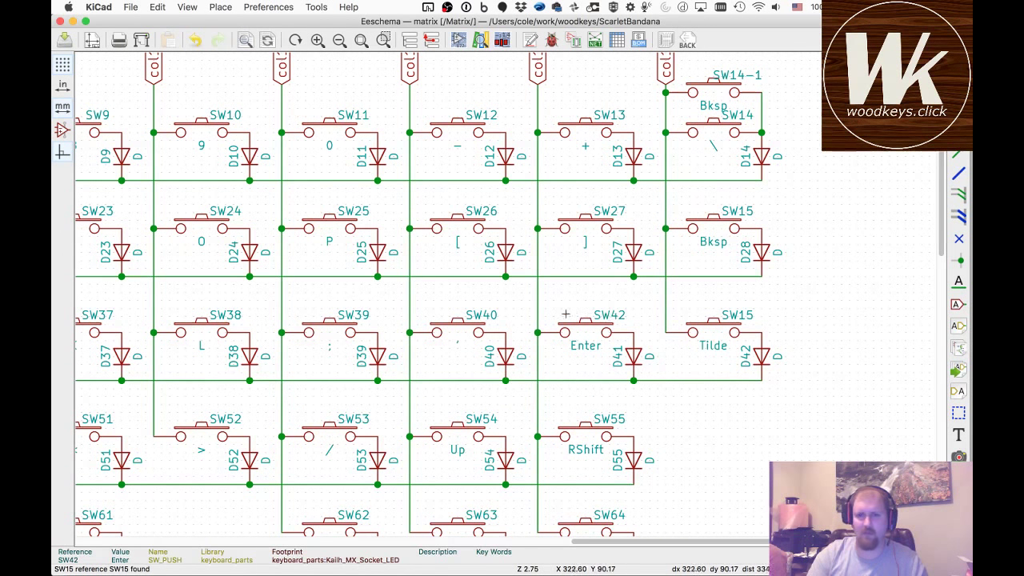
{"action": "key", "text": "u"}
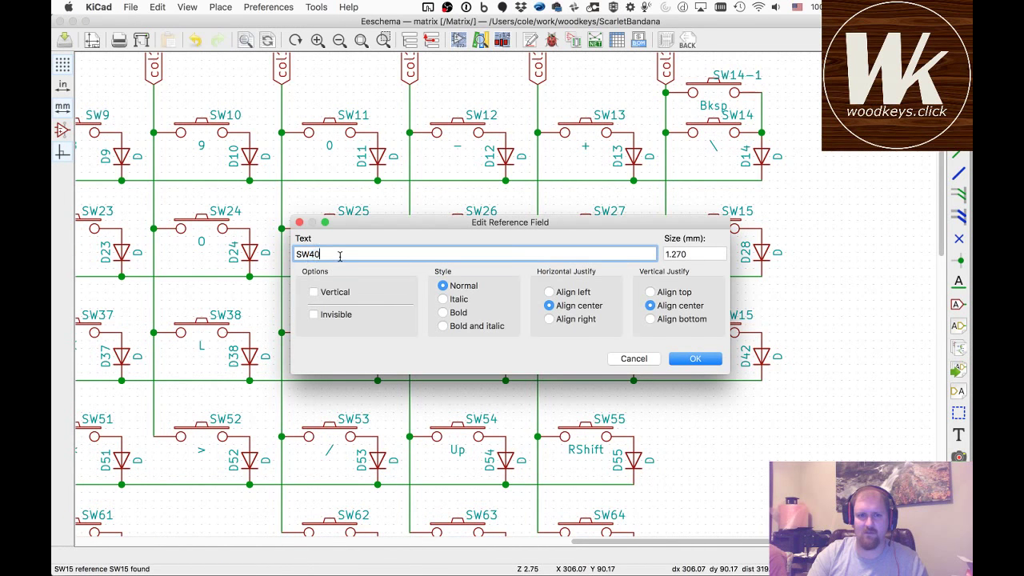
{"action": "key", "text": "Return"}
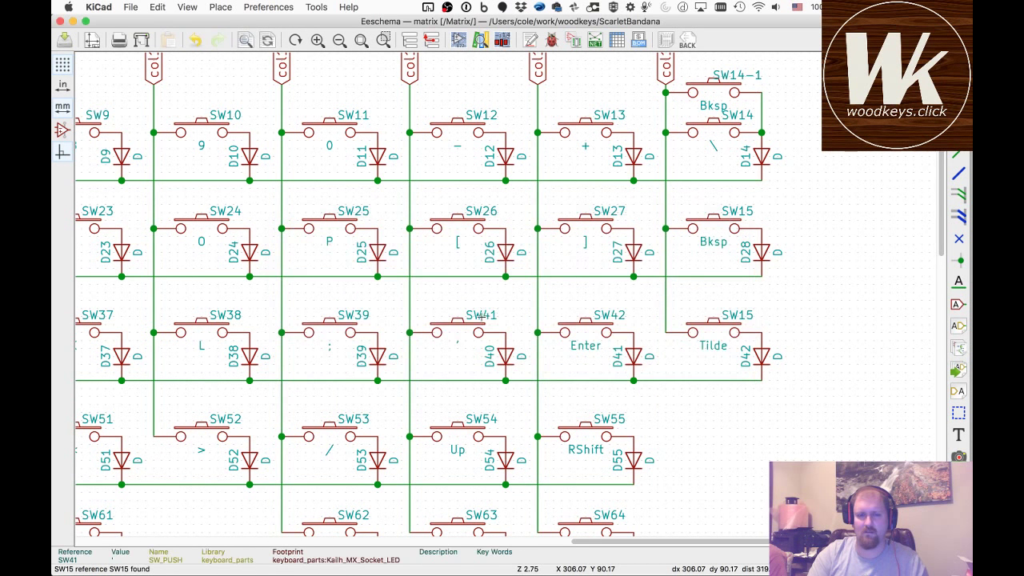
{"action": "type", "text": "u"}
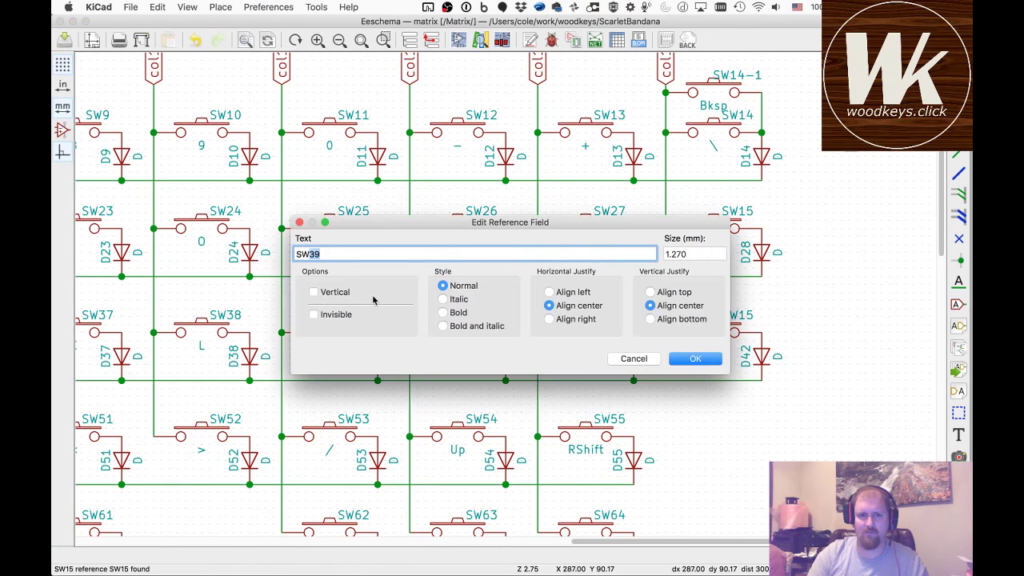
{"action": "type", "text": "SW40"}
{"action": "key", "text": "Return"}
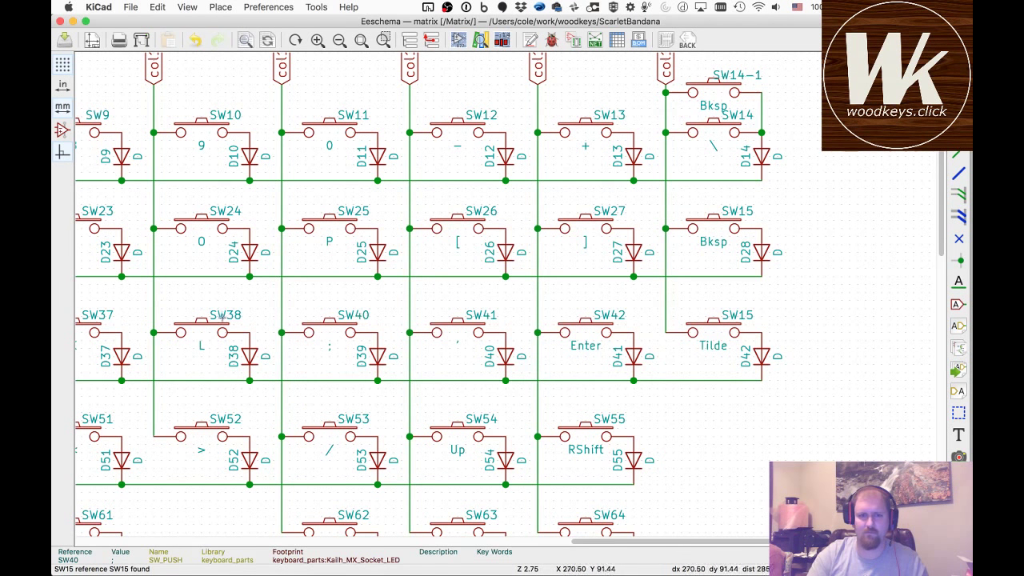
{"action": "type", "text": "uSW"}
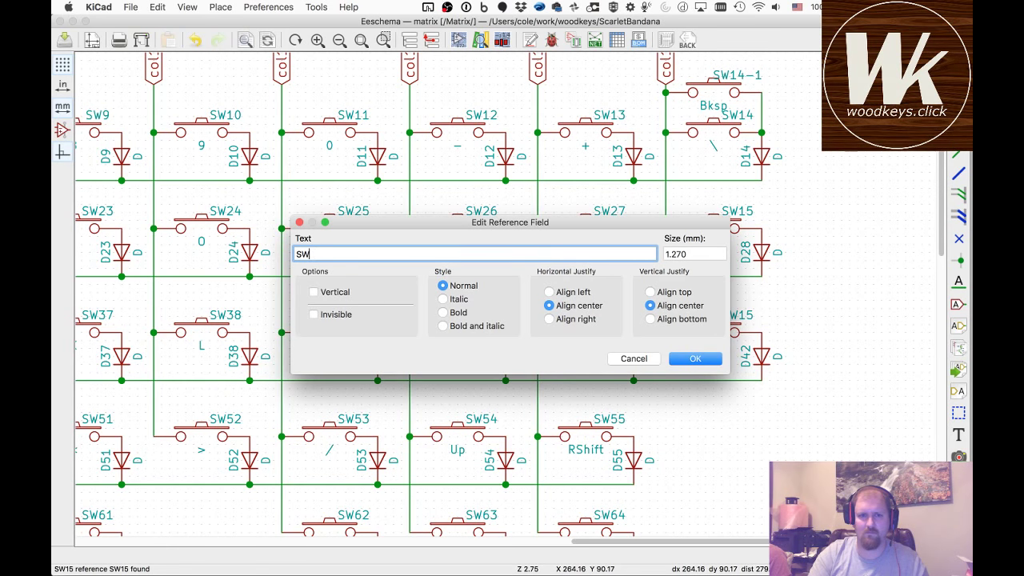
{"action": "type", "text": "39"}
{"action": "key", "text": "Return"}
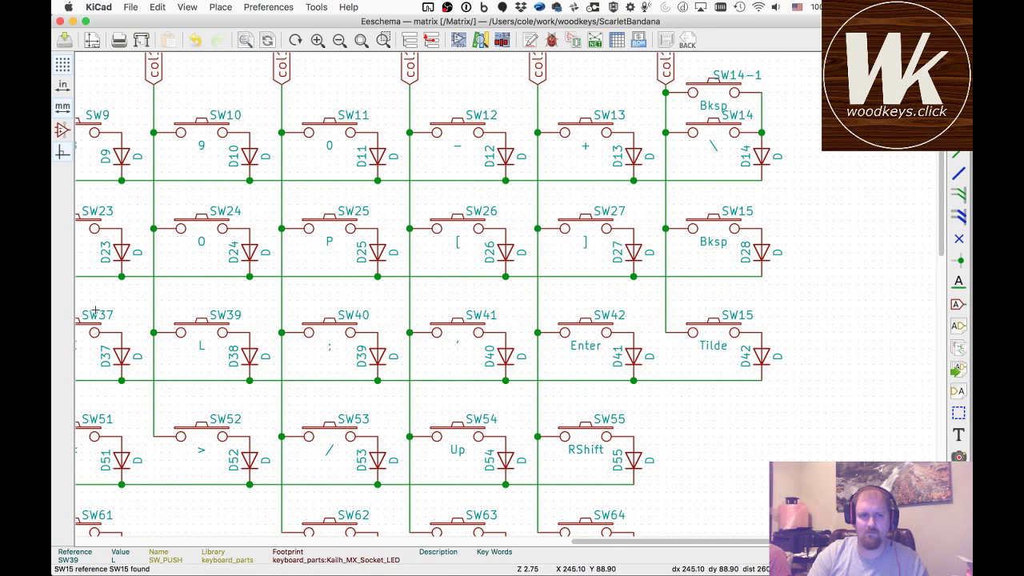
{"action": "type", "text": "u"}
{"action": "type", "text": "SW3"}
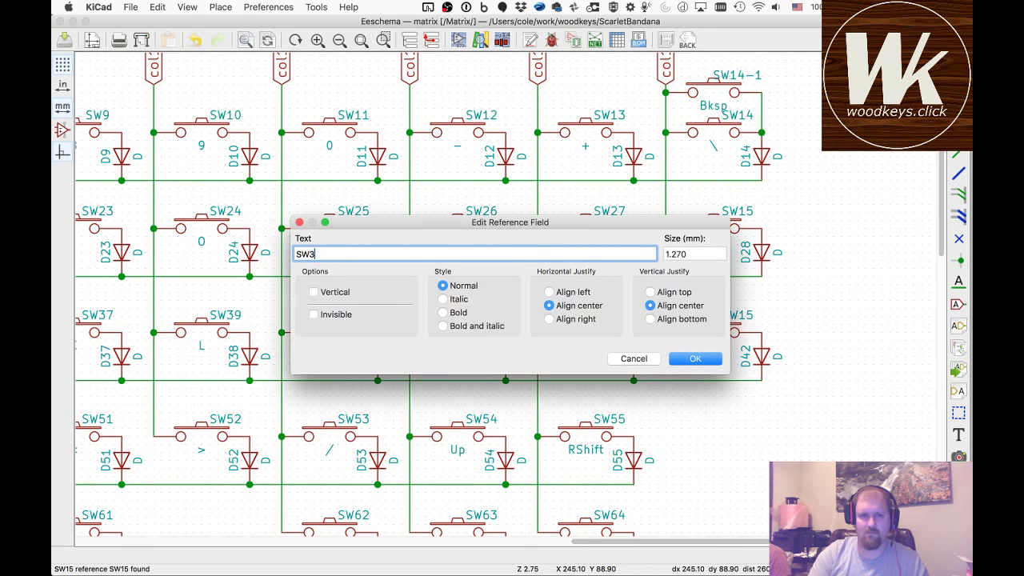
{"action": "type", "text": "8"}
{"action": "key", "text": "Return"}
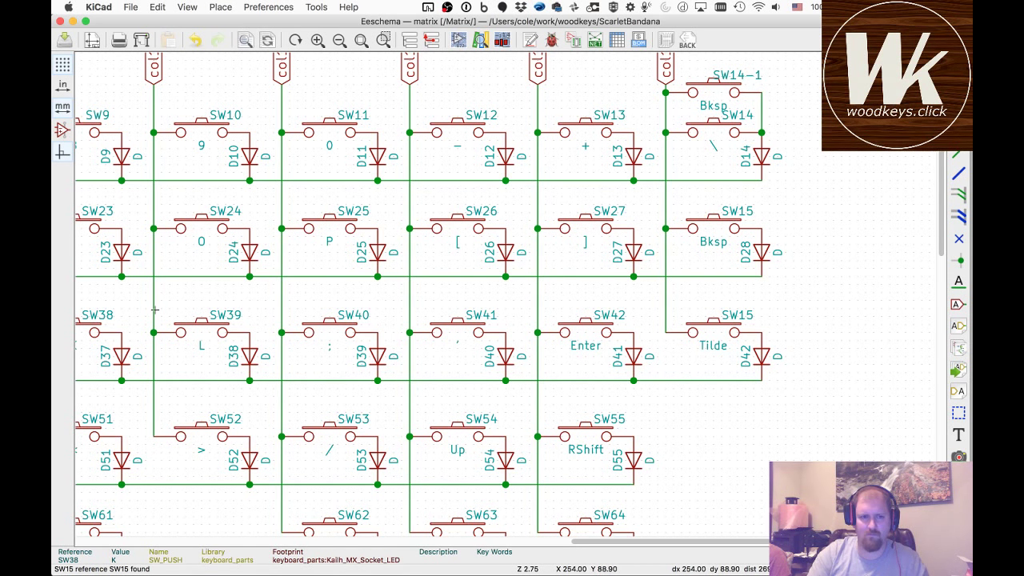
- Renumber the J and H switches to SW37 and SW36
{"action": "scroll", "coordinate": [154, 310], "scroll_direction": "left", "scroll_amount": 10}
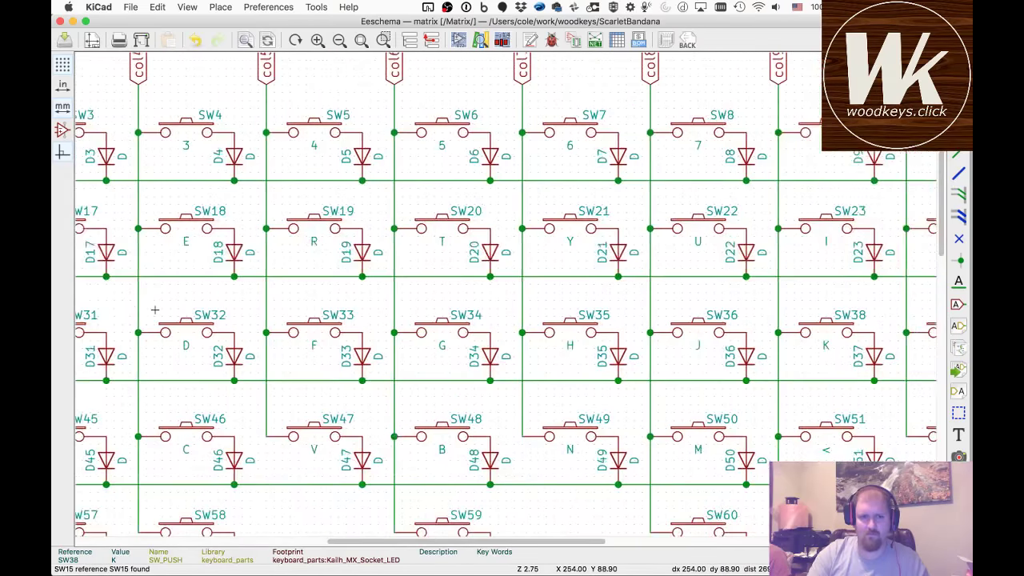
{"action": "scroll", "coordinate": [154, 309], "scroll_direction": "left", "scroll_amount": 10}
{"action": "scroll", "coordinate": [155, 309], "scroll_direction": "right", "scroll_amount": 5}
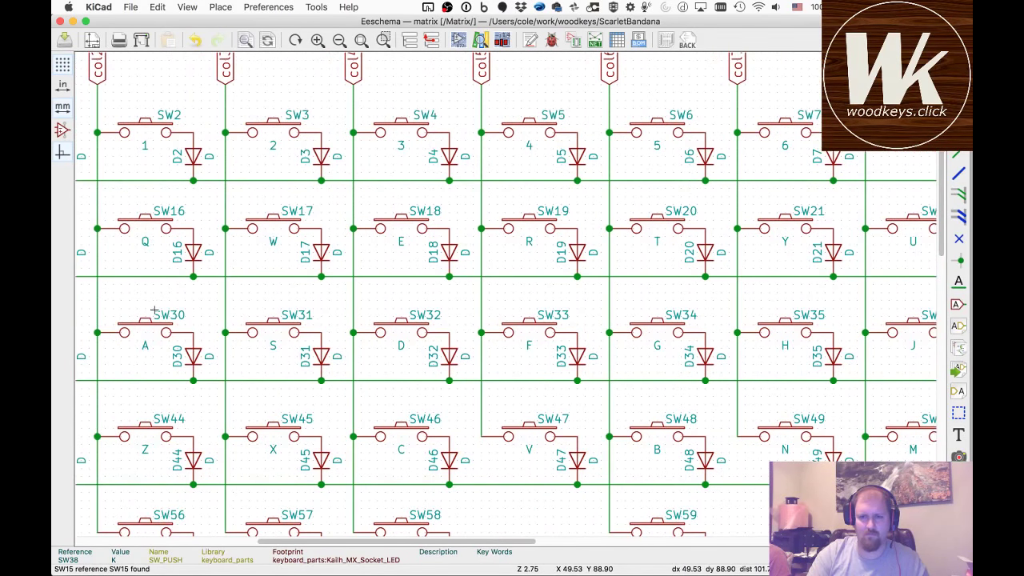
{"action": "scroll", "coordinate": [154, 309], "scroll_direction": "right", "scroll_amount": 10}
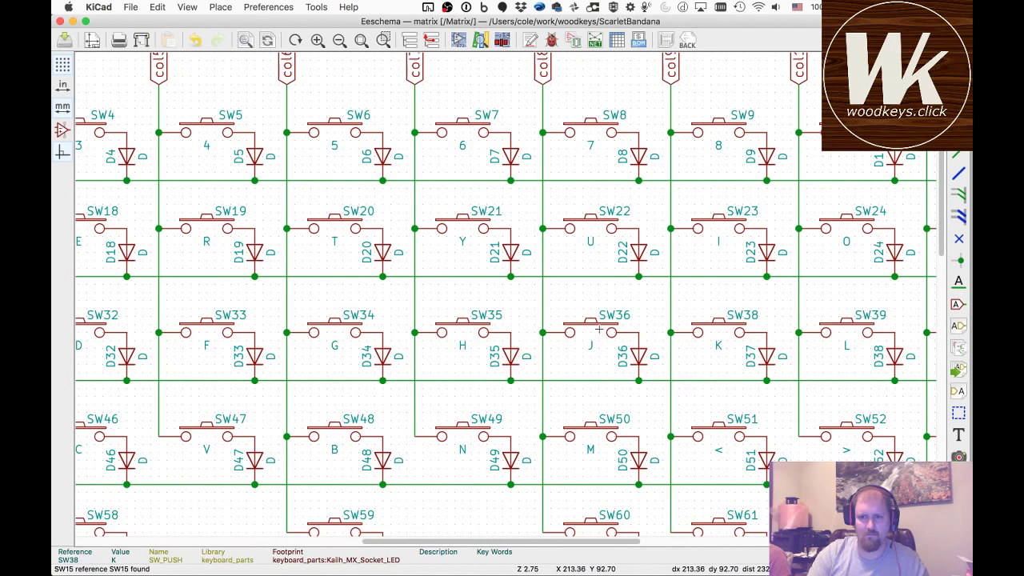
{"action": "double_click", "coordinate": [622, 318]}
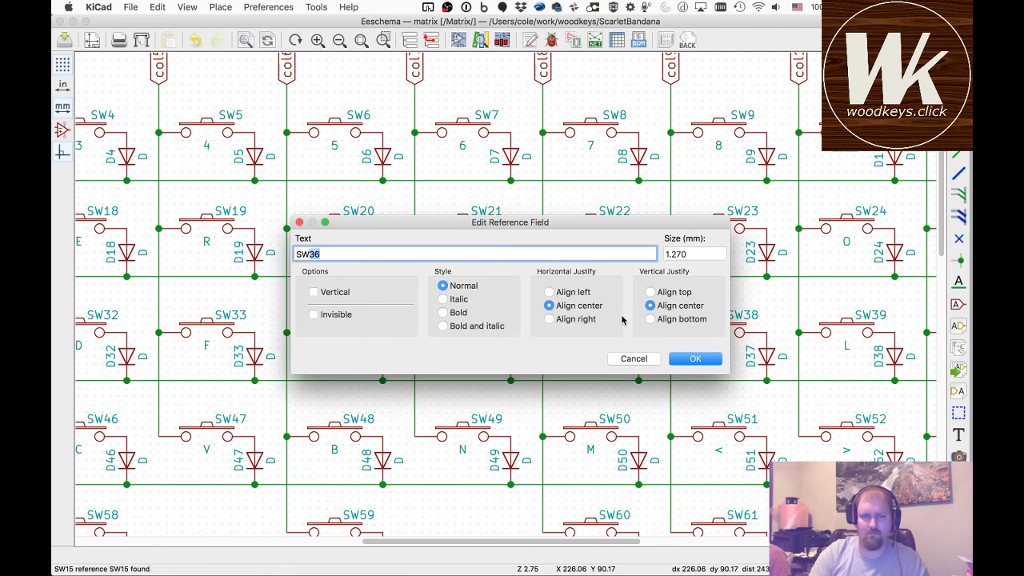
{"action": "key", "text": "Return"}
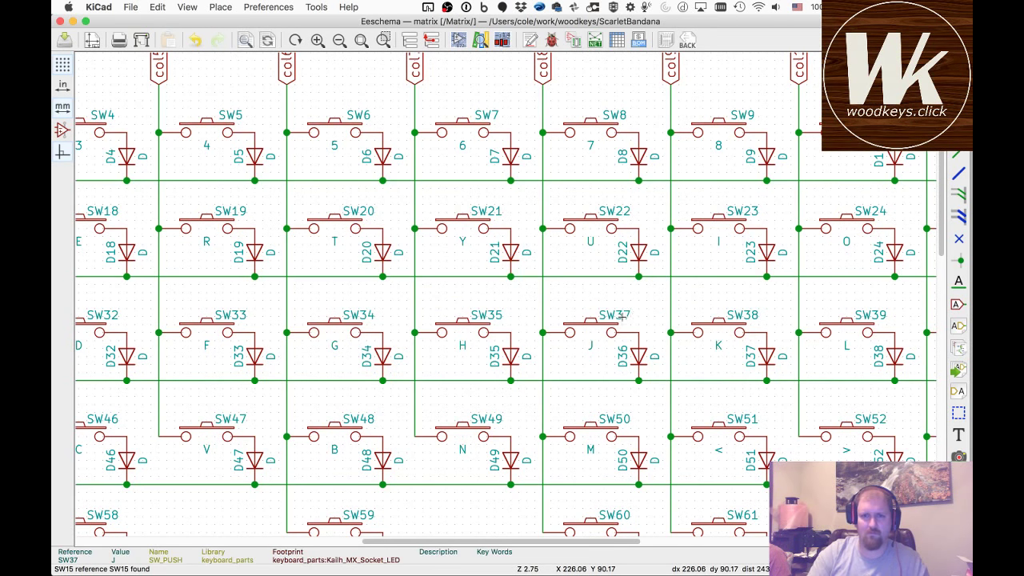
{"action": "double_click", "coordinate": [488, 317]}
{"action": "type", "text": "SW36"}
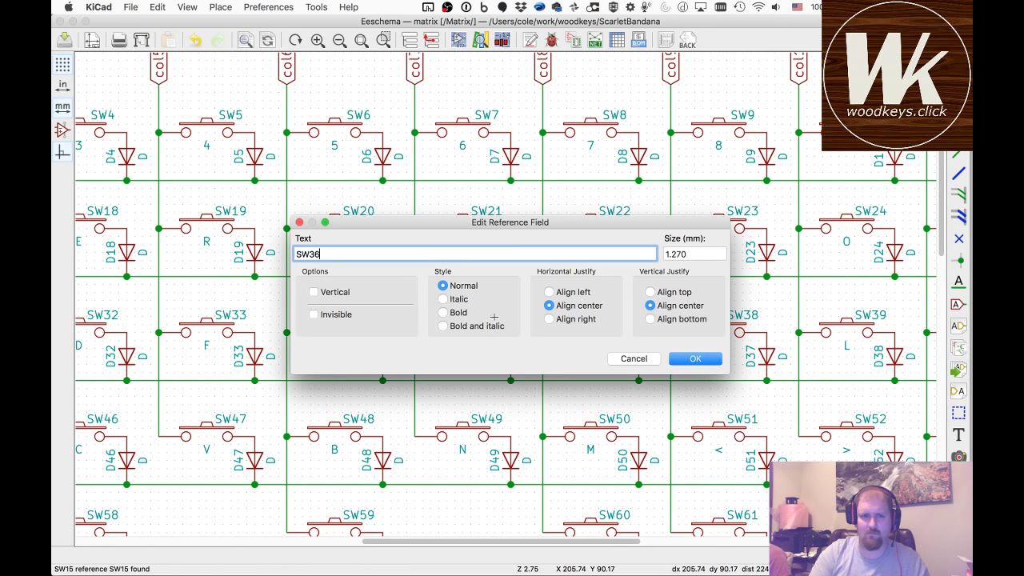
{"action": "key", "text": "Return"}
- Renumber the G switch to SW35
{"action": "double_click", "coordinate": [370, 318]}
{"action": "type", "text": "SW3"}
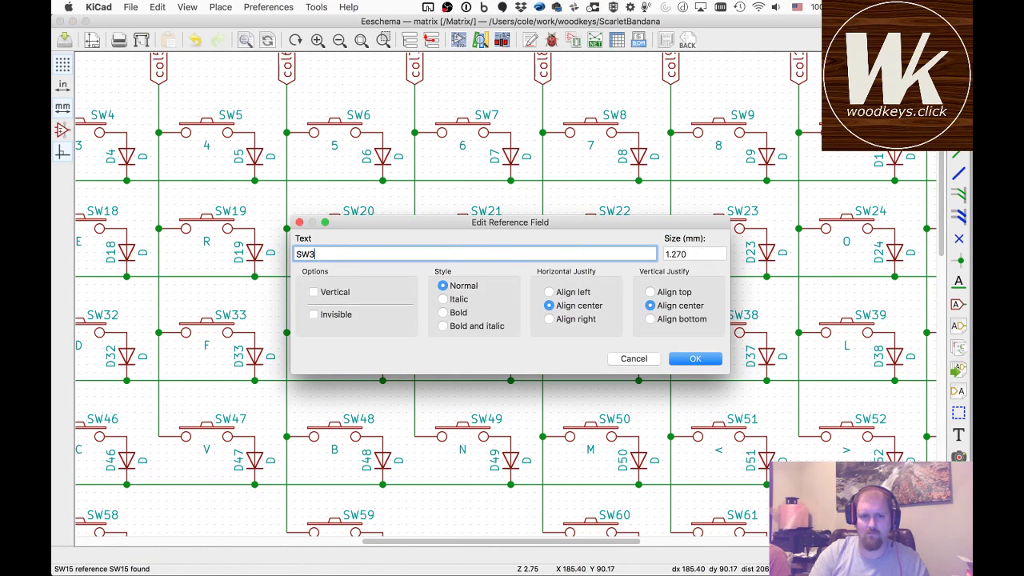
{"action": "type", "text": "6"}
{"action": "key", "text": "Return"}
{"action": "double_click", "coordinate": [365, 316]}
{"action": "type", "text": "SW35"}
{"action": "key", "text": "Return"}
- Renumber the F switch to SW34, correcting the mistyped SWe4
{"action": "double_click", "coordinate": [368, 317]}
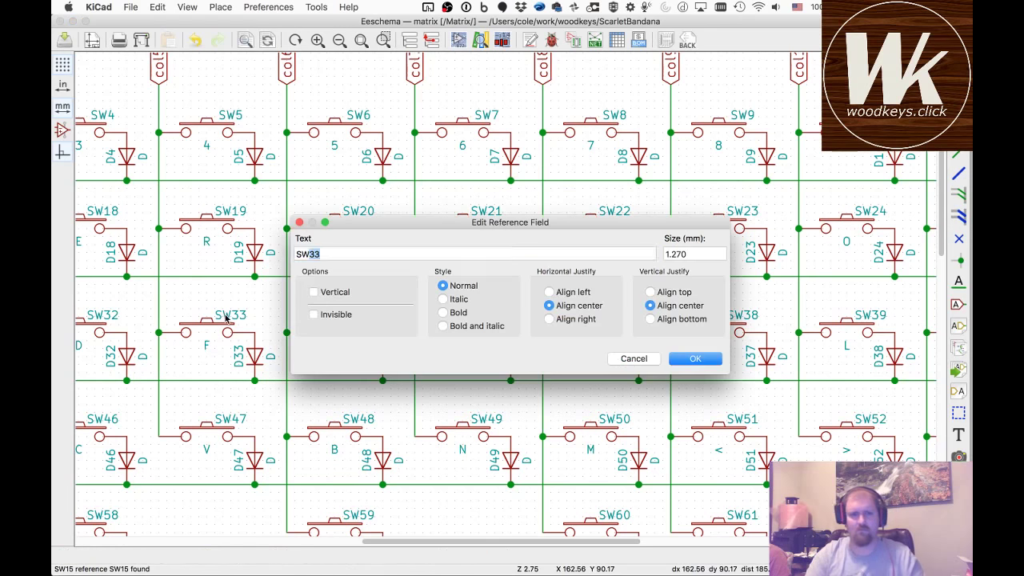
{"action": "type", "text": "SWe4"}
{"action": "key", "text": "Return"}
{"action": "double_click", "coordinate": [236, 321]}
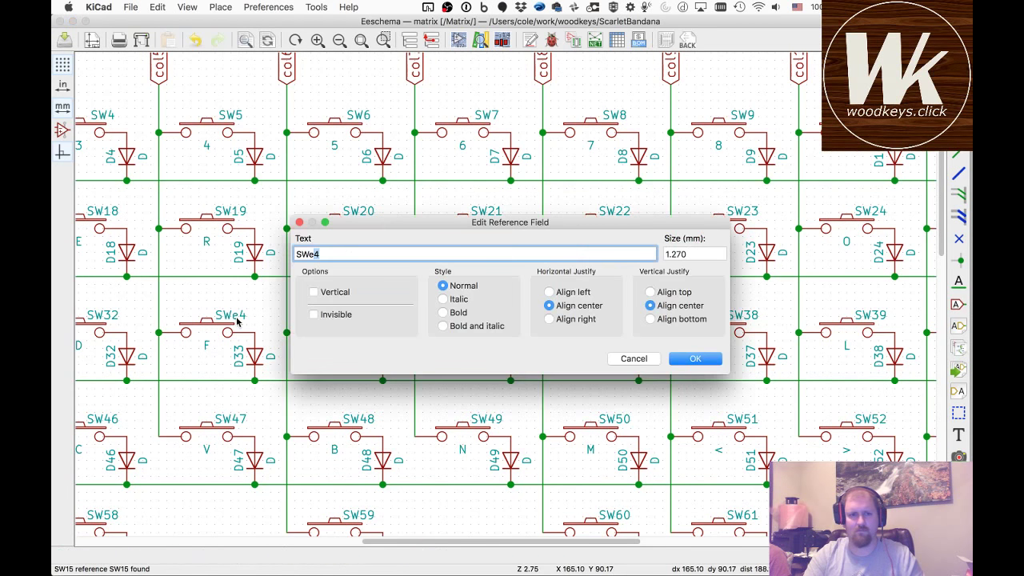
{"action": "key", "text": "Return"}
{"action": "double_click", "coordinate": [237, 320]}
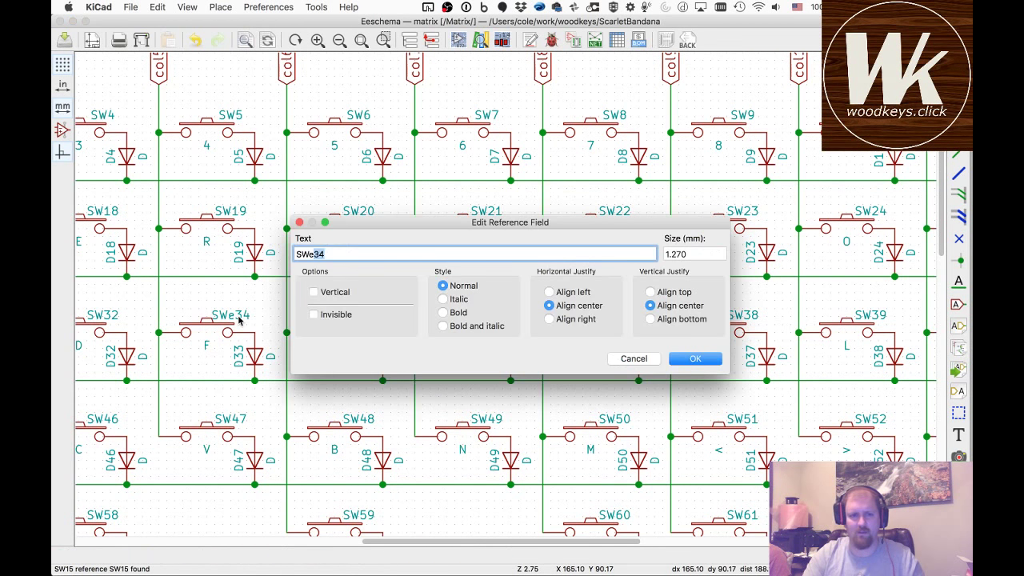
{"action": "type", "text": "SW"}
{"action": "key", "text": "Return"}
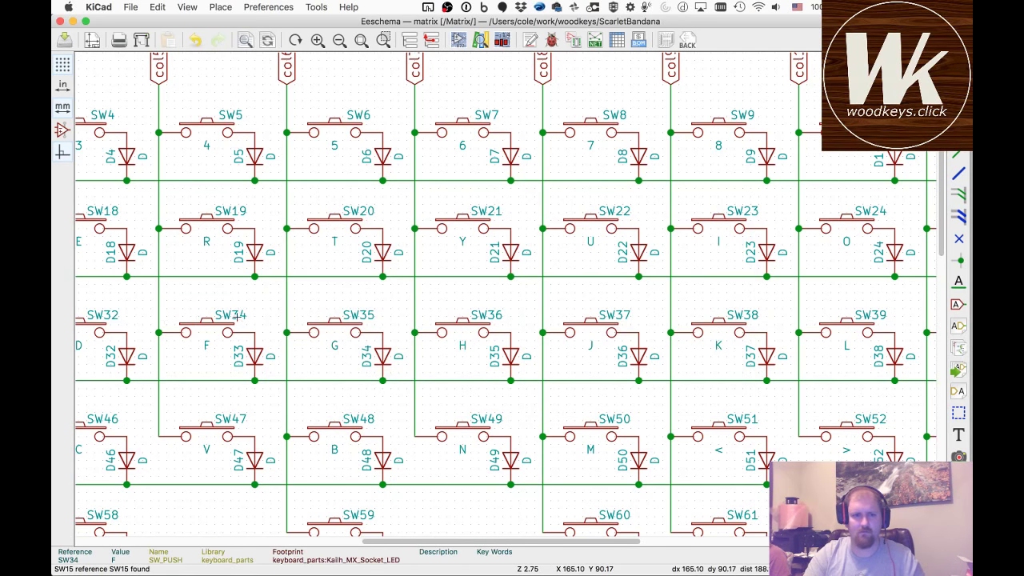
- Renumber D, S, A and Ctrl switches to SW33, SW32, SW31 and SW30
{"action": "double_click", "coordinate": [107, 317]}
{"action": "key", "text": "Return"}
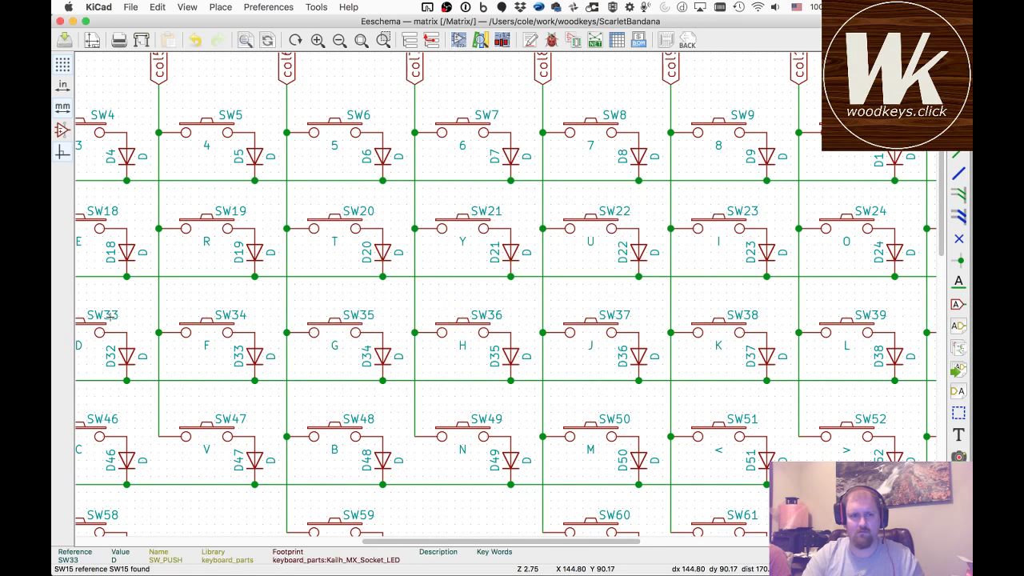
{"action": "scroll", "coordinate": [108, 317], "scroll_direction": "right", "scroll_amount": 10}
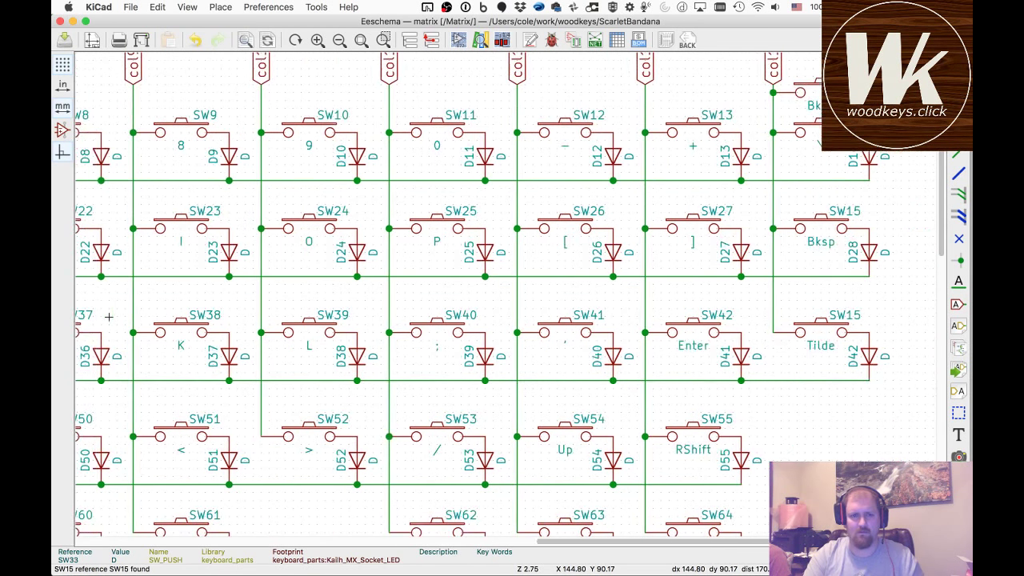
{"action": "scroll", "coordinate": [108, 317], "scroll_direction": "left", "scroll_amount": 8}
{"action": "scroll", "coordinate": [108, 317], "scroll_direction": "left", "scroll_amount": 10}
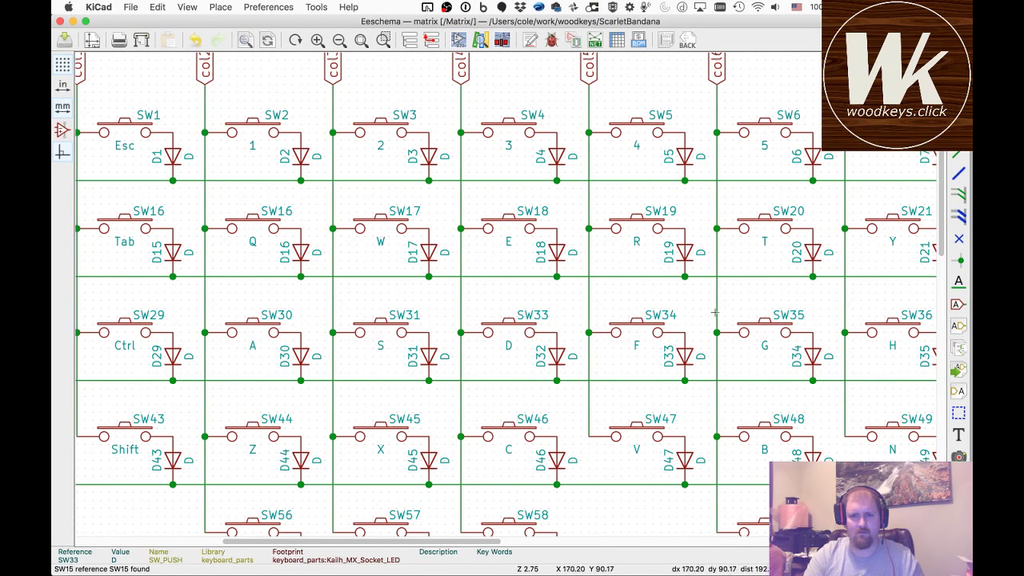
{"action": "double_click", "coordinate": [404, 317]}
{"action": "type", "text": "SW32"}
{"action": "key", "text": "Return"}
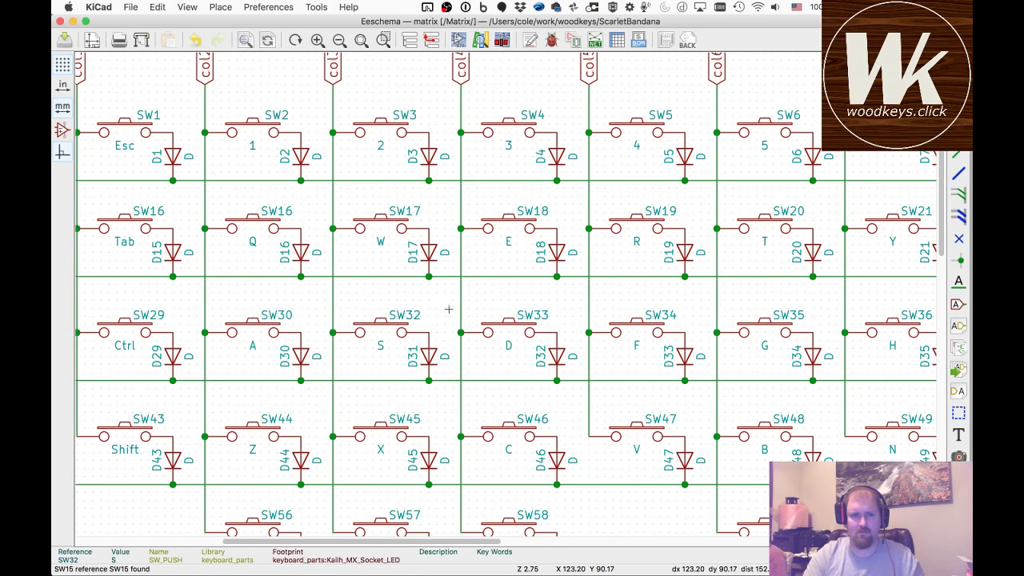
{"action": "double_click", "coordinate": [273, 317]}
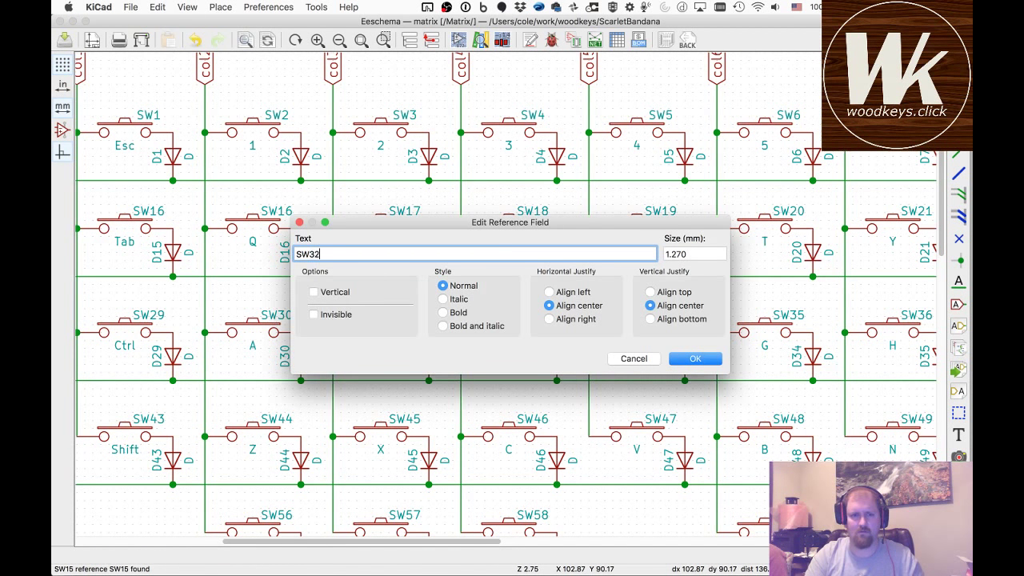
{"action": "key", "text": "Return"}
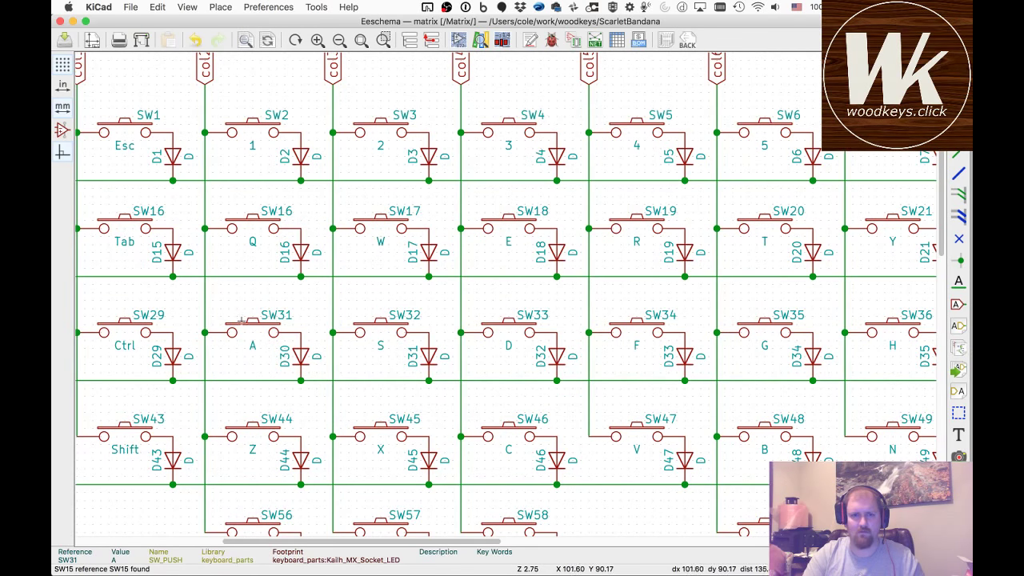
{"action": "double_click", "coordinate": [164, 318]}
{"action": "type", "text": "SW30"}
{"action": "key", "text": "Return"}
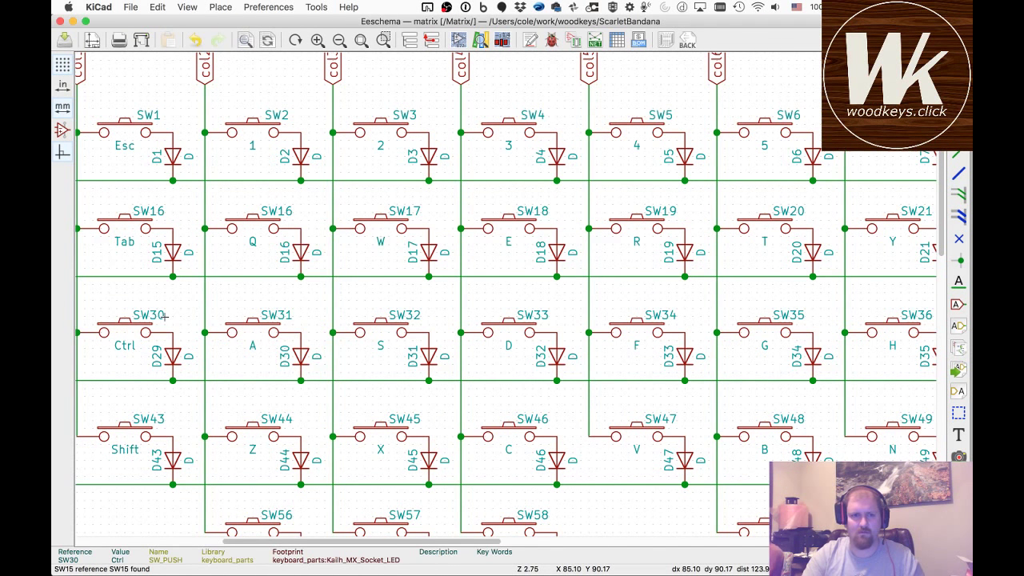
- Set the Bksp switch to SW29, fixing the SW39 typo, and ] to SW28
{"action": "scroll", "coordinate": [707, 550], "scroll_direction": "right", "scroll_amount": 10}
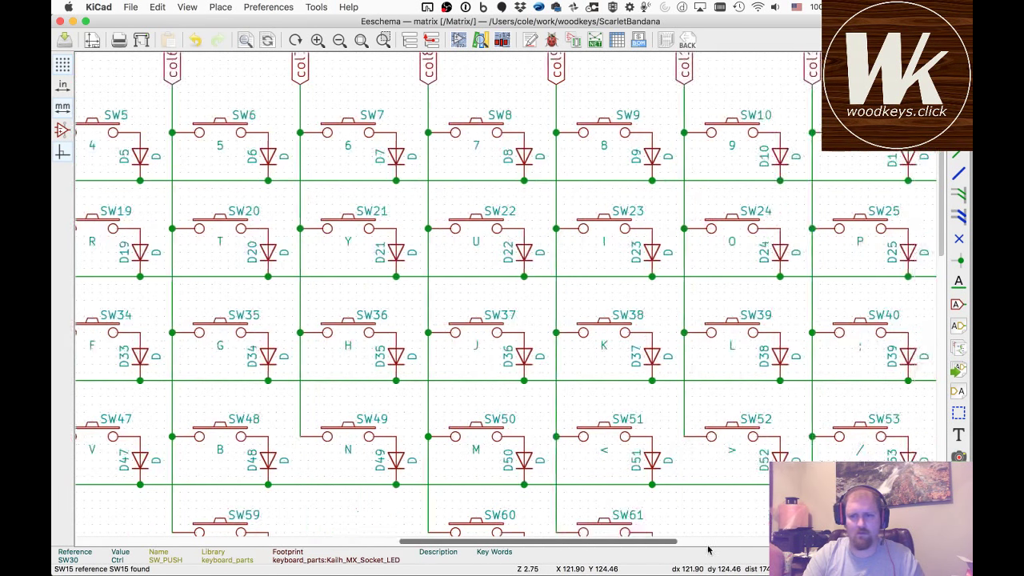
{"action": "scroll", "coordinate": [707, 550], "scroll_direction": "right", "scroll_amount": 11}
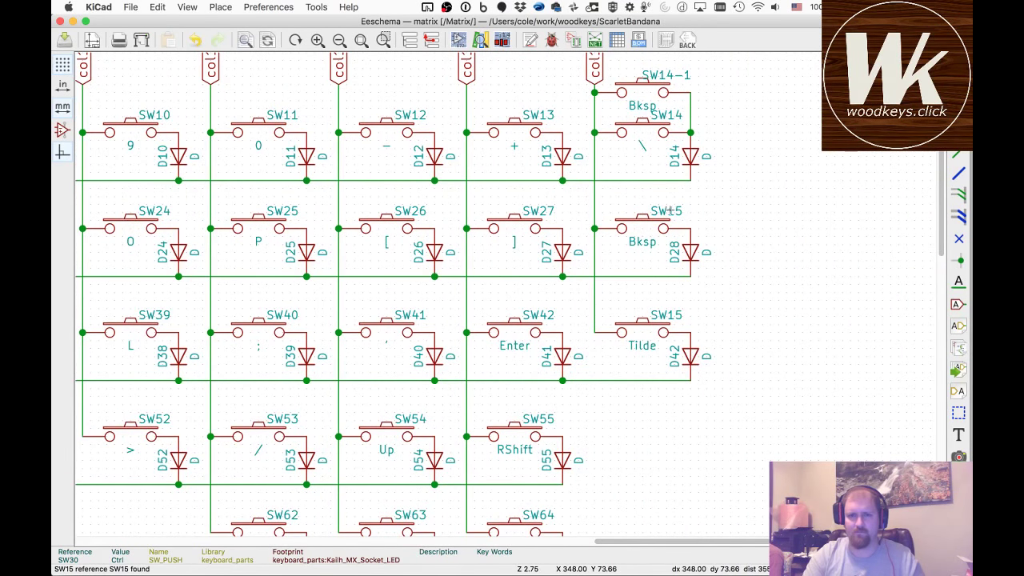
{"action": "type", "text": "uSW39"}
{"action": "key", "text": "Return"}
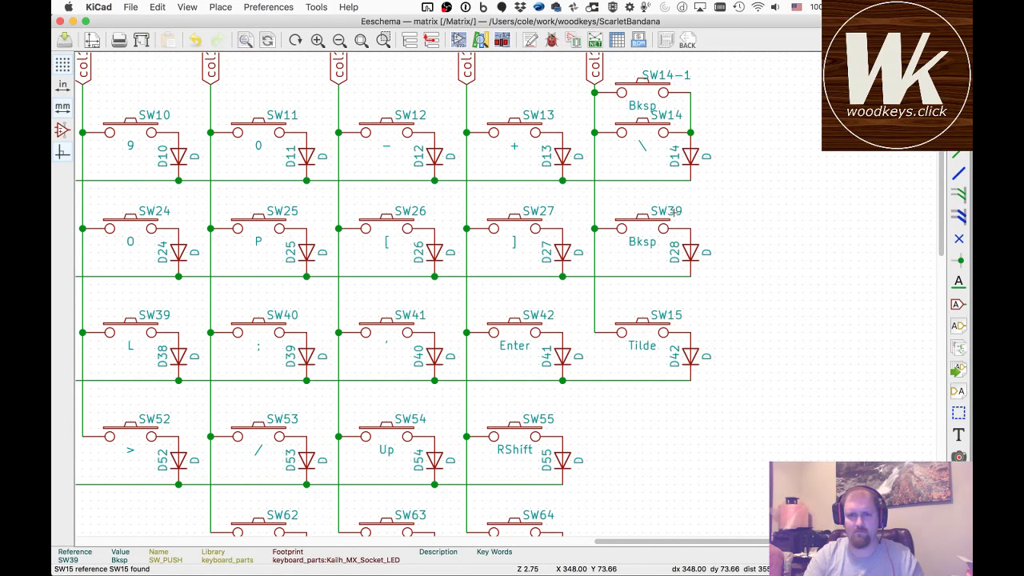
{"action": "type", "text": "uSW29"}
{"action": "key", "text": "Return"}
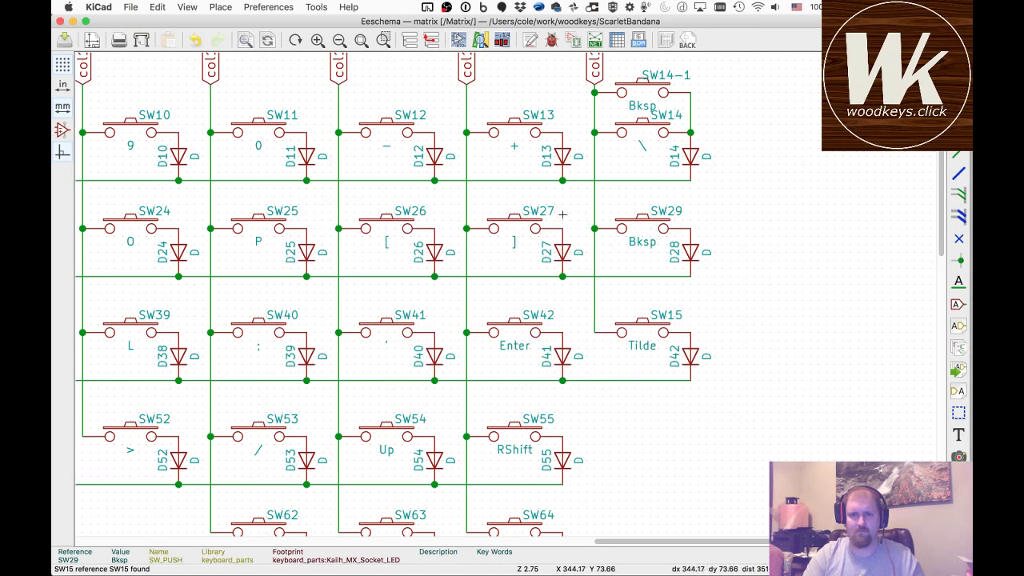
{"action": "key", "text": "u"}
{"action": "key", "text": "Return"}
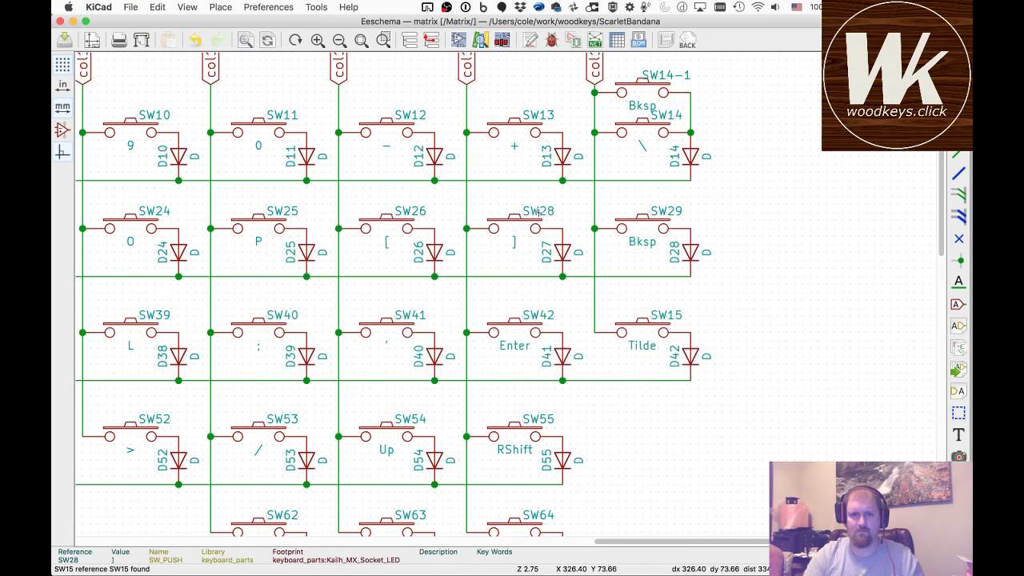
- Renumber the [, P and O switches to SW27, SW26 and SW25
{"action": "key", "text": "u"}
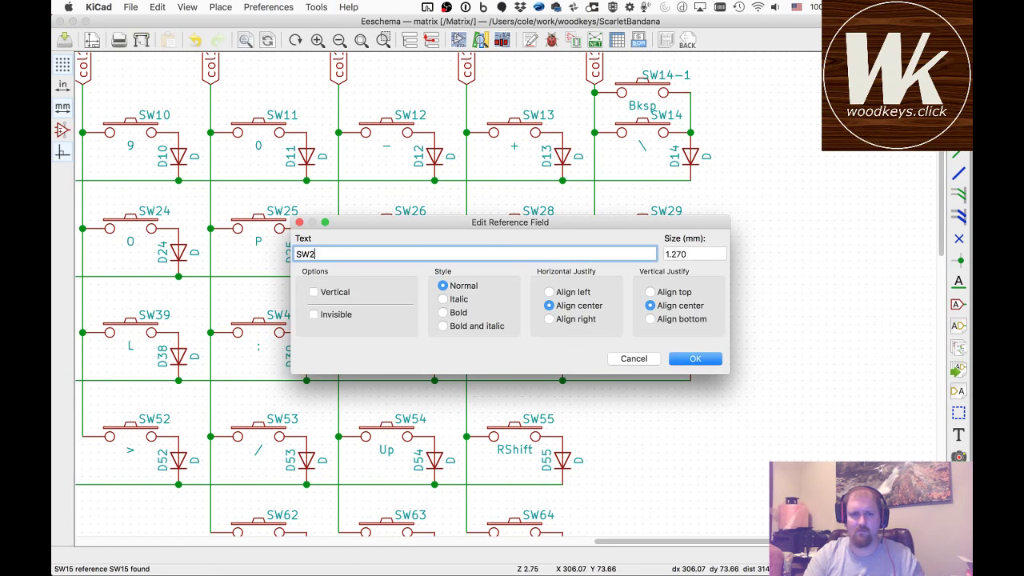
{"action": "type", "text": "SW27"}
{"action": "key", "text": "Return"}
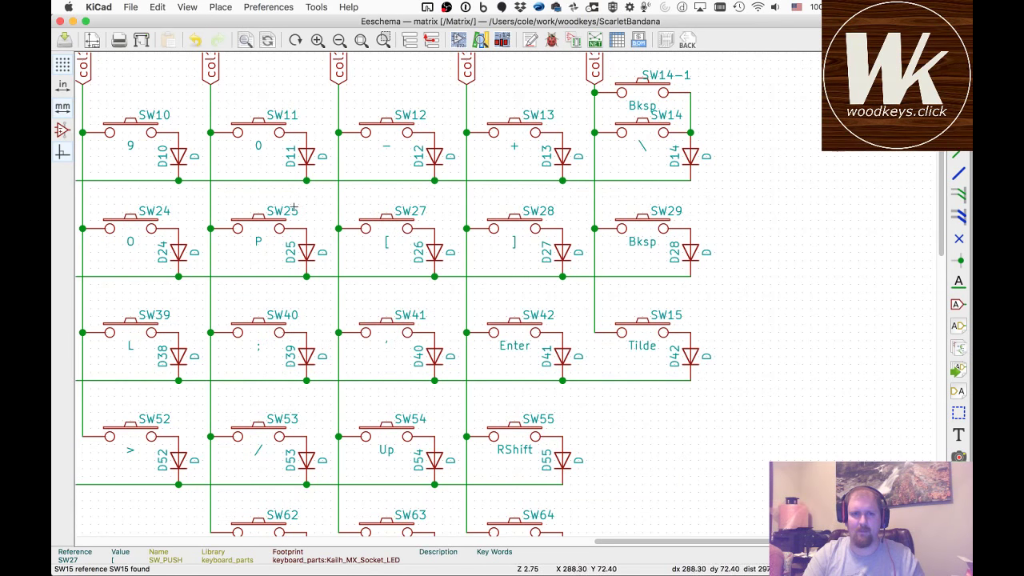
{"action": "type", "text": "uSW2"}
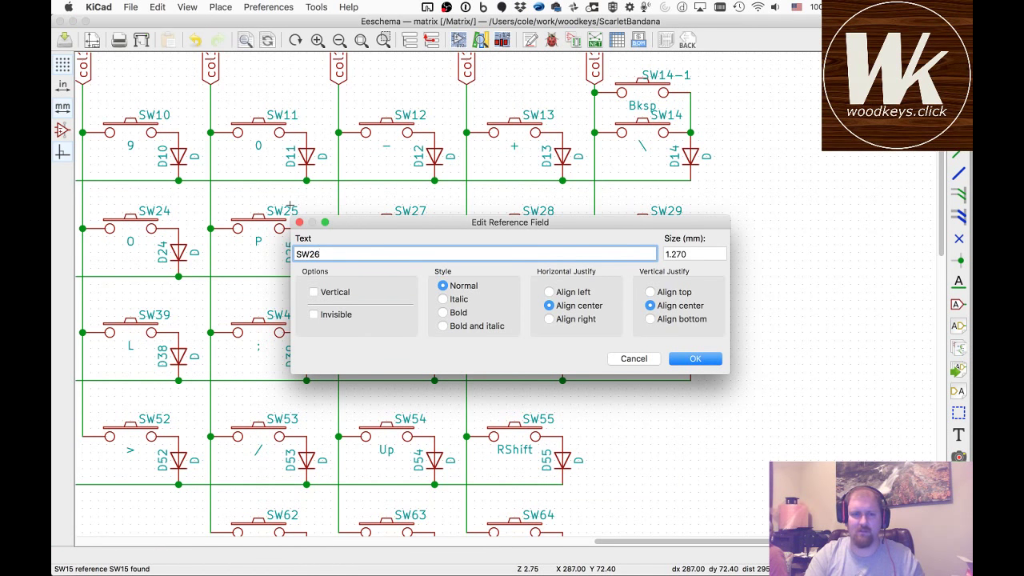
{"action": "key", "text": "Return"}
{"action": "key", "text": "u"}
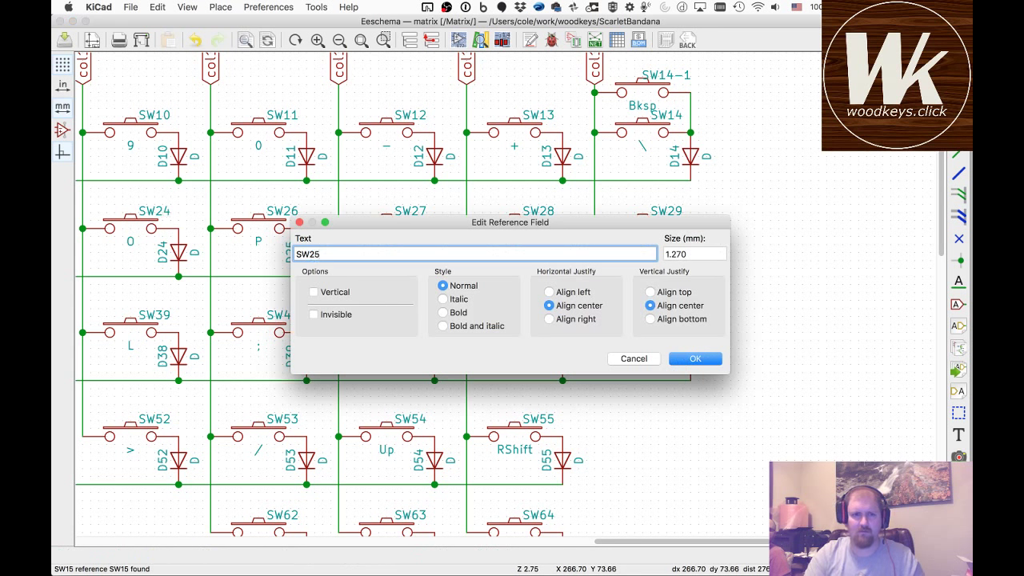
{"action": "key", "text": "Return"}
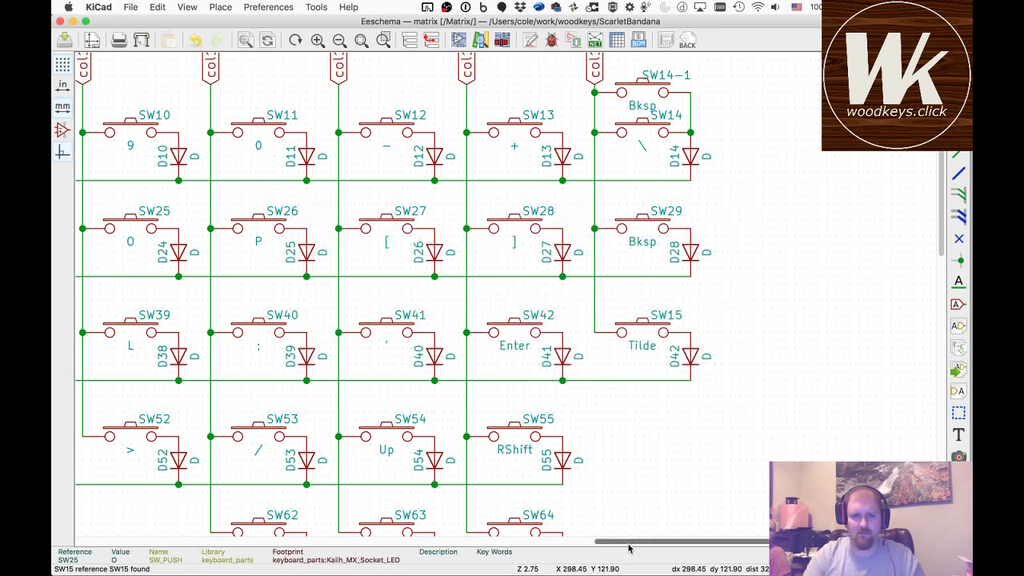
- Renumber the I, U and Y switches to SW24, SW23 and SW22
{"action": "left_click_drag", "start_coordinate": [629, 544], "coordinate": [572, 545]}
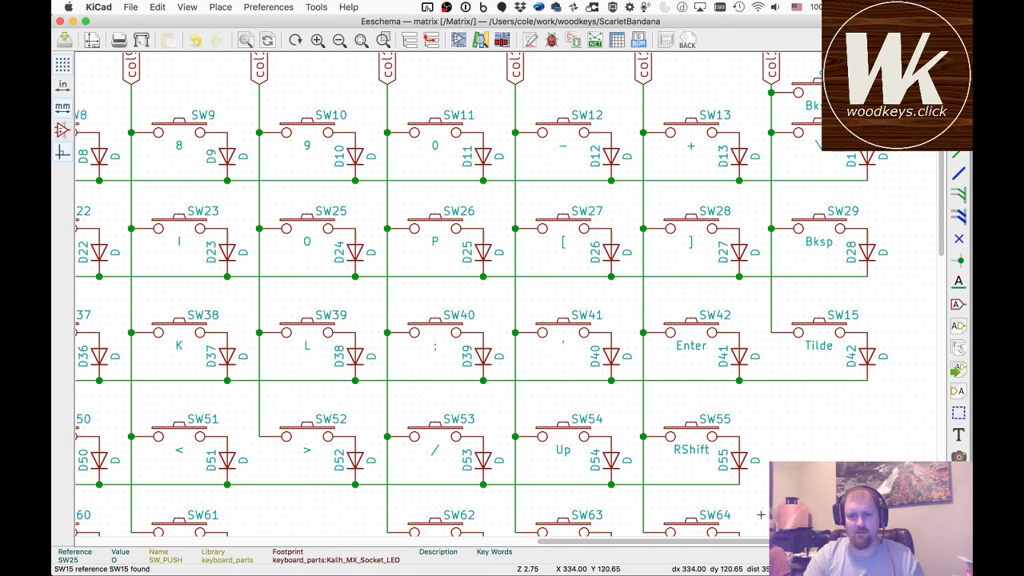
{"action": "left_click_drag", "start_coordinate": [718, 545], "coordinate": [618, 557]}
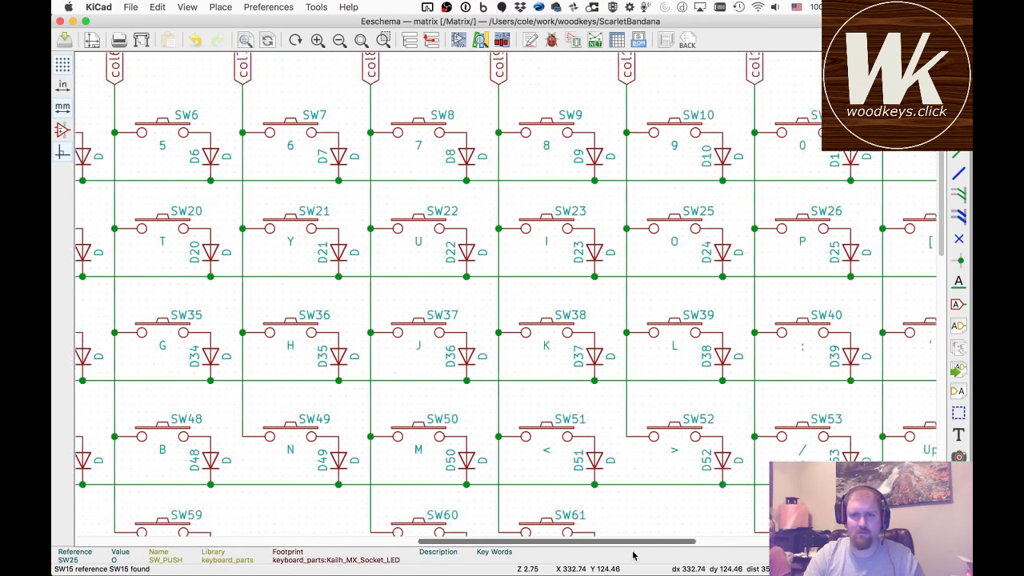
{"action": "double_click", "coordinate": [575, 213]}
{"action": "key", "text": "Return"}
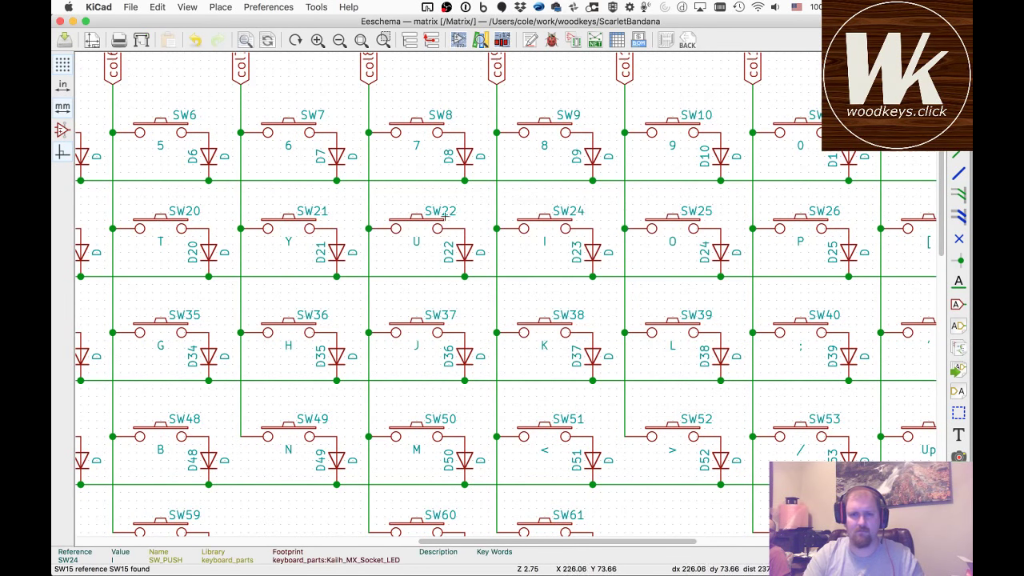
{"action": "double_click", "coordinate": [445, 215]}
{"action": "key", "text": "Return"}
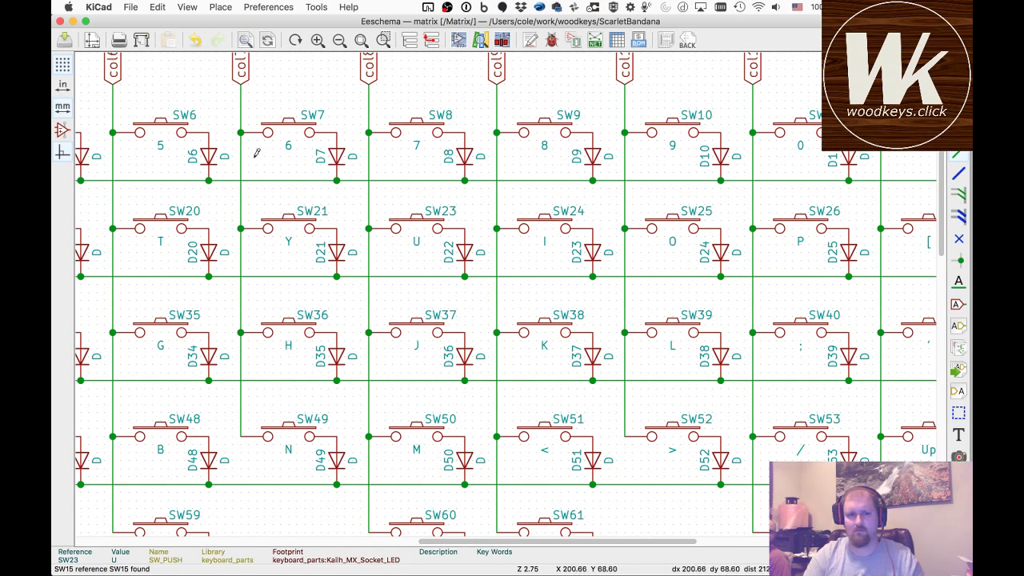
{"action": "double_click", "coordinate": [314, 215]}
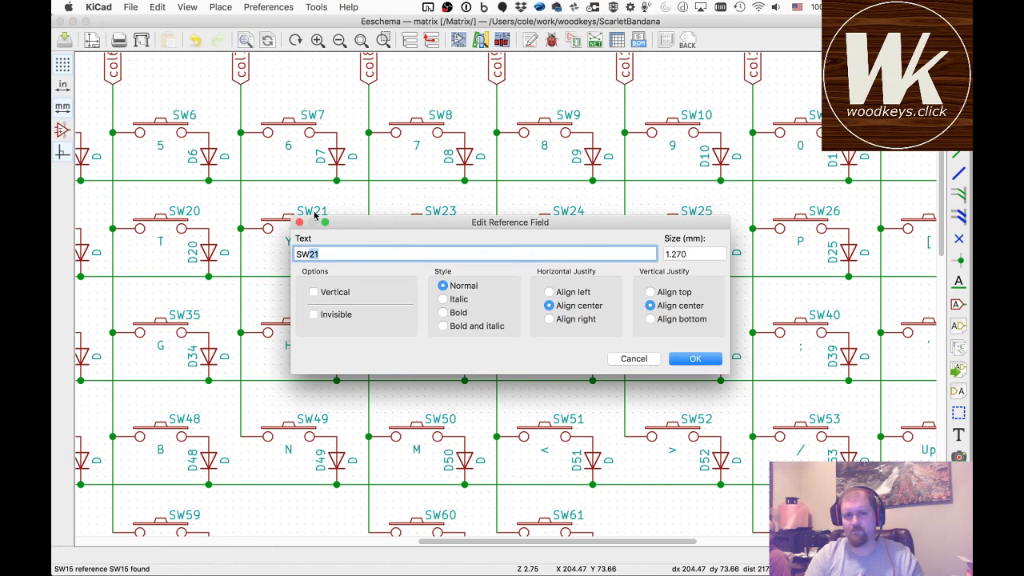
{"action": "type", "text": "SW22"}
{"action": "key", "text": "Return"}
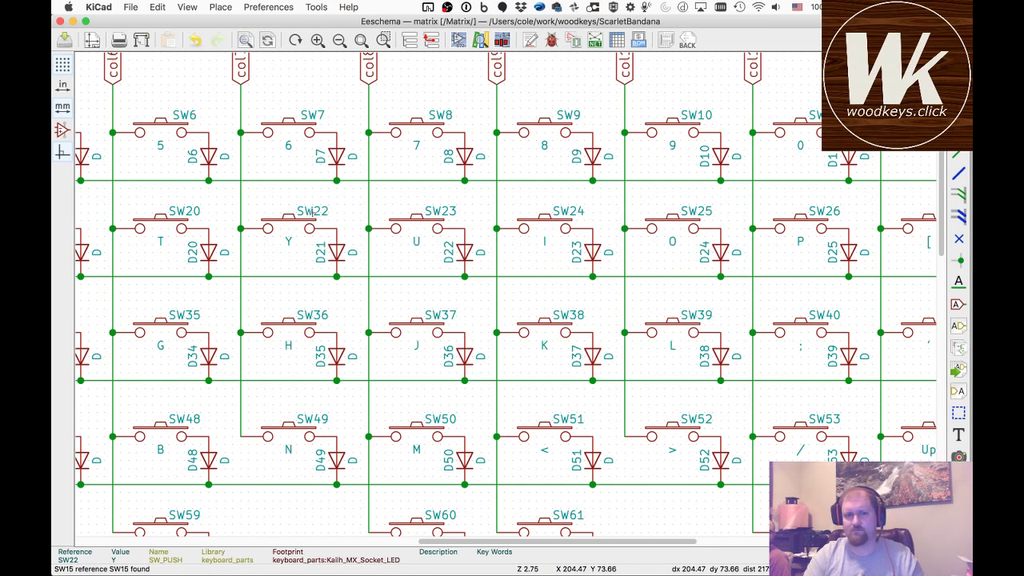
- Renumber the T, R and E switches to SW21, SW20 and SW19
{"action": "double_click", "coordinate": [184, 212]}
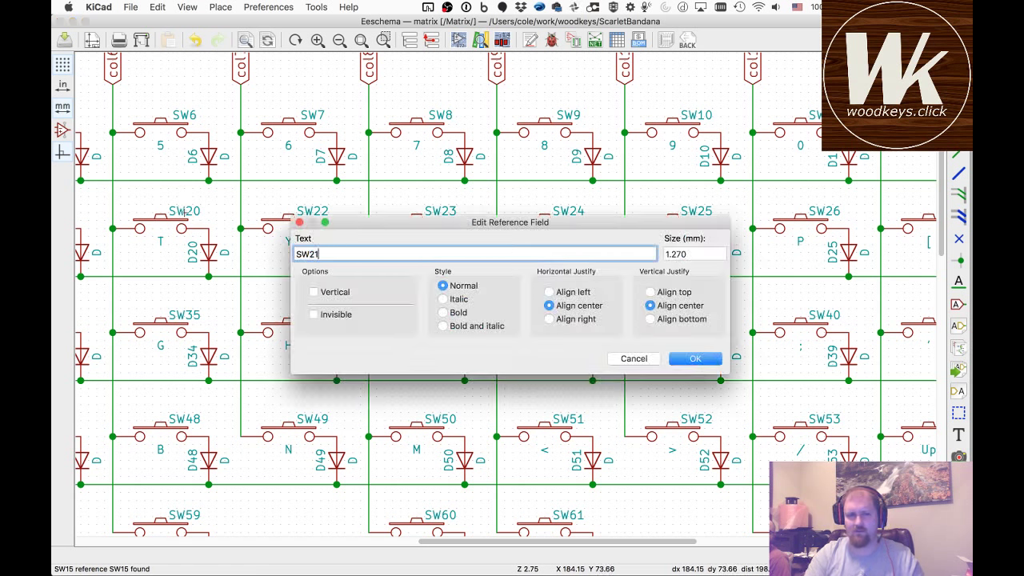
{"action": "type", "text": "SW21"}
{"action": "key", "text": "Return"}
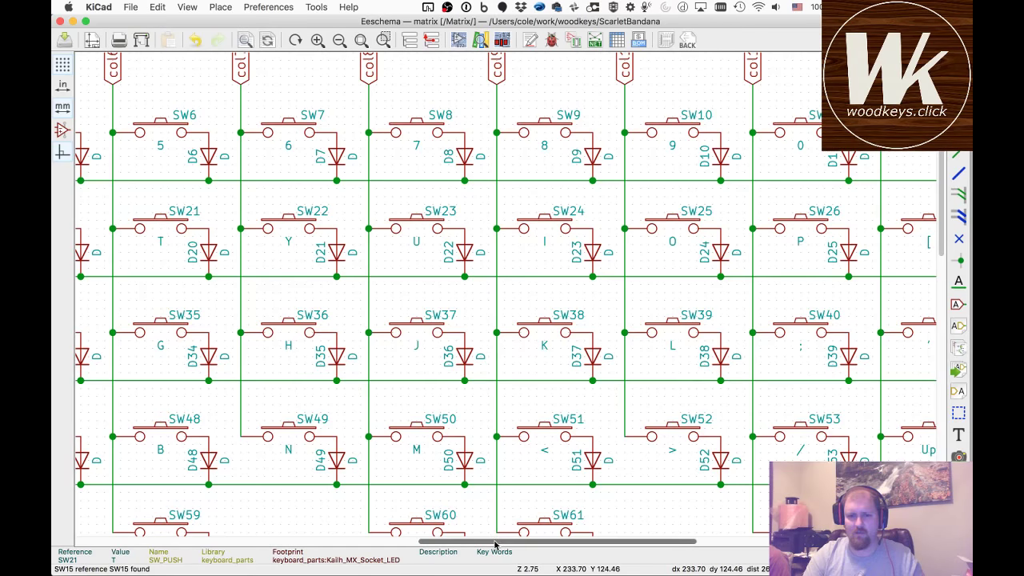
{"action": "scroll", "coordinate": [354, 223], "scroll_direction": "left", "scroll_amount": 6}
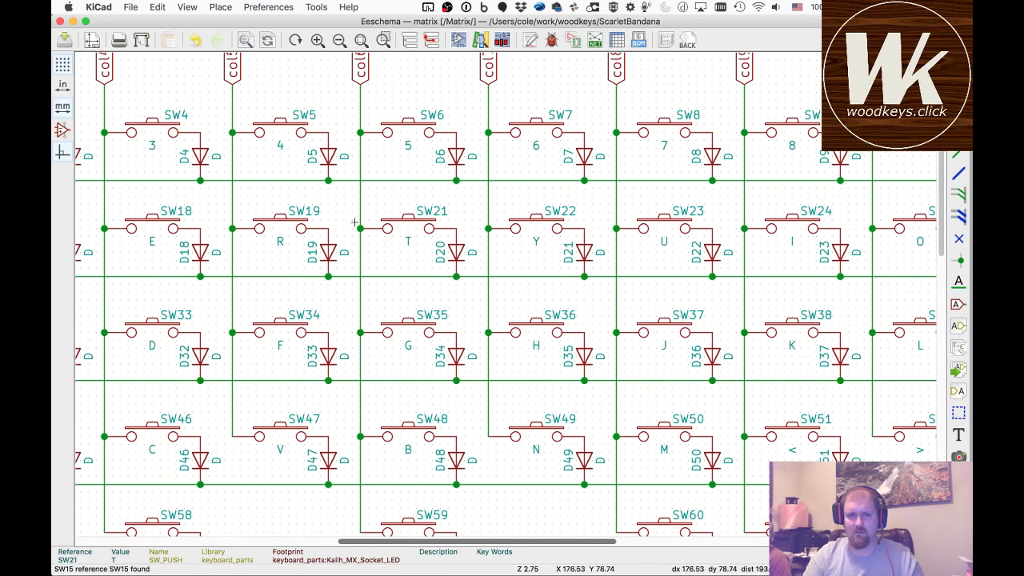
{"action": "double_click", "coordinate": [308, 213]}
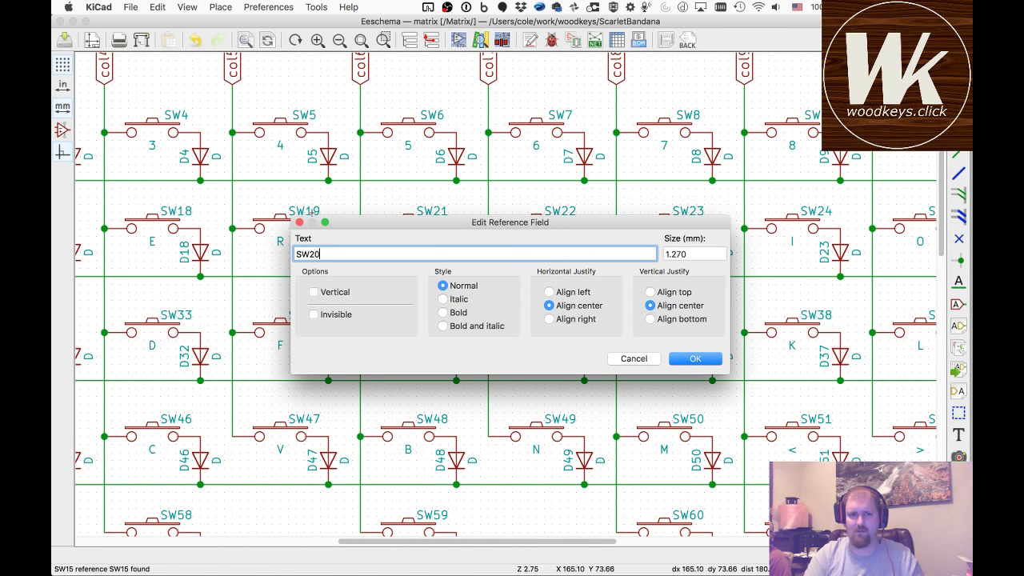
{"action": "key", "text": "Return"}
{"action": "double_click", "coordinate": [190, 212]}
{"action": "type", "text": "SW1"}
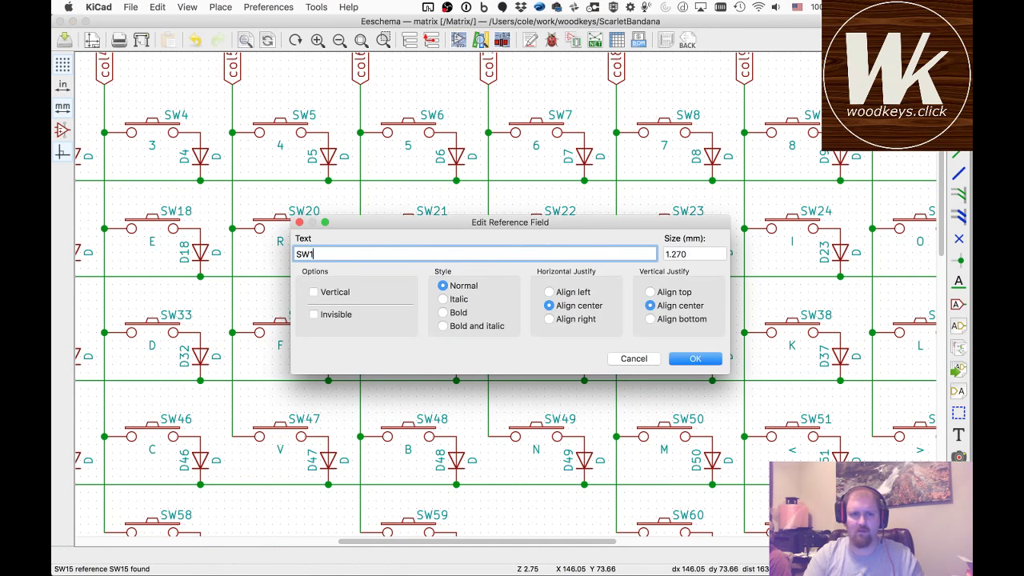
{"action": "key", "text": "Return"}
{"action": "double_click", "coordinate": [193, 213]}
{"action": "type", "text": "SW1"}
{"action": "key", "text": "Return"}
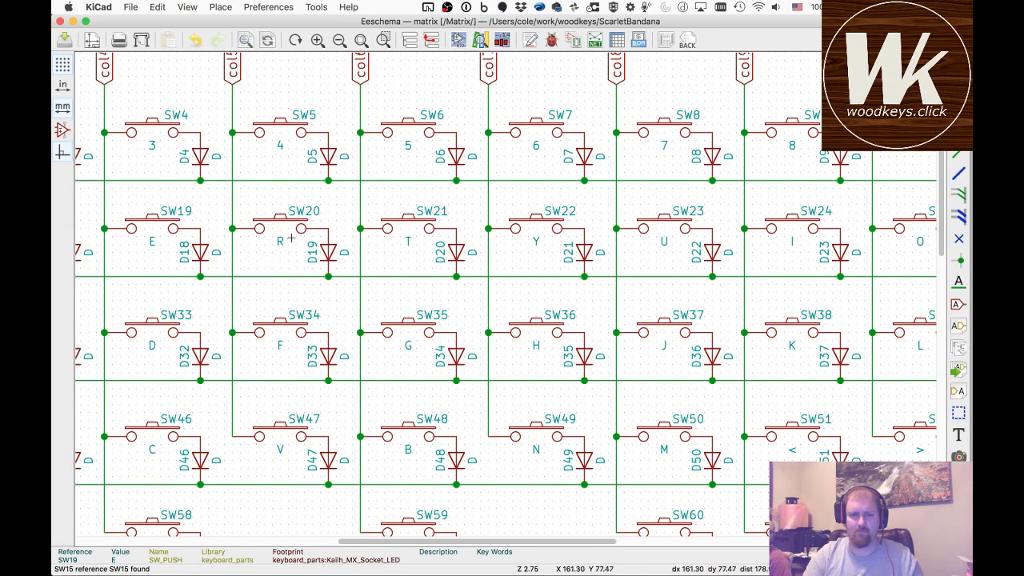
- Renumber the W switch to SW18, correcting an initial SW19 entry
{"action": "scroll", "coordinate": [292, 238], "scroll_direction": "right", "scroll_amount": 5}
{"action": "scroll", "coordinate": [292, 237], "scroll_direction": "right", "scroll_amount": 3}
{"action": "scroll", "coordinate": [292, 238], "scroll_direction": "left", "scroll_amount": 7}
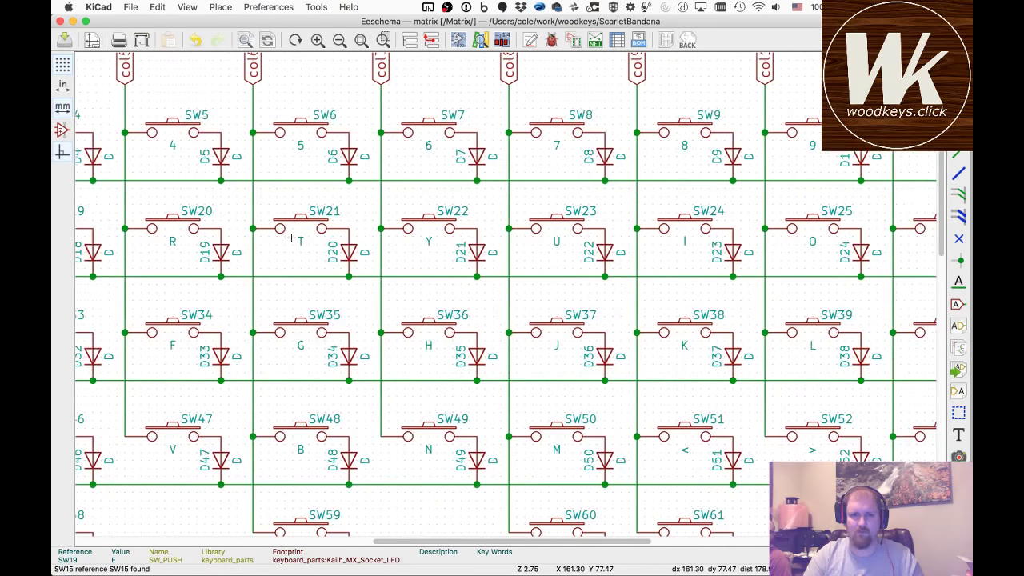
{"action": "scroll", "coordinate": [292, 238], "scroll_direction": "left", "scroll_amount": 5}
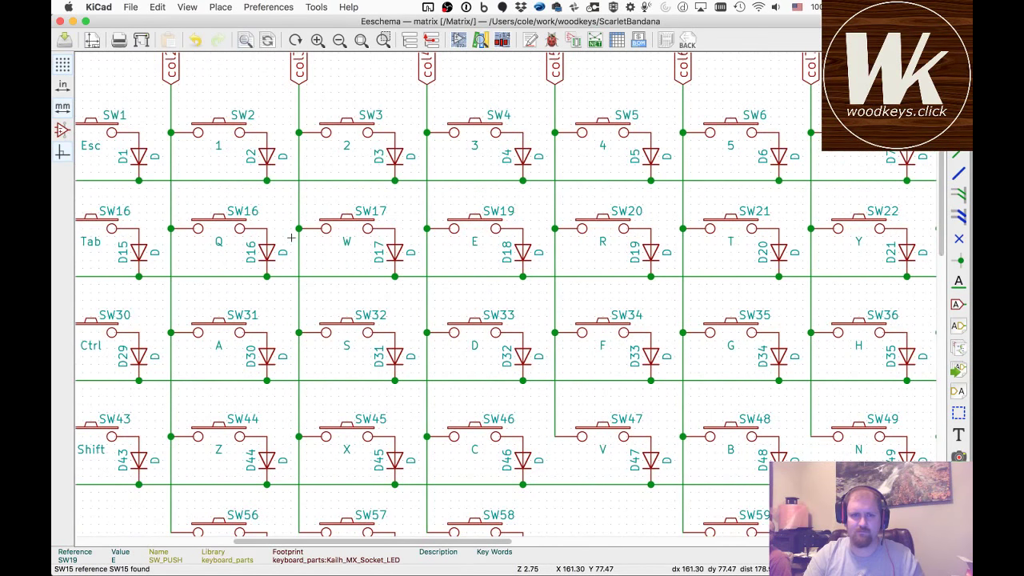
{"action": "scroll", "coordinate": [292, 238], "scroll_direction": "left", "scroll_amount": 3}
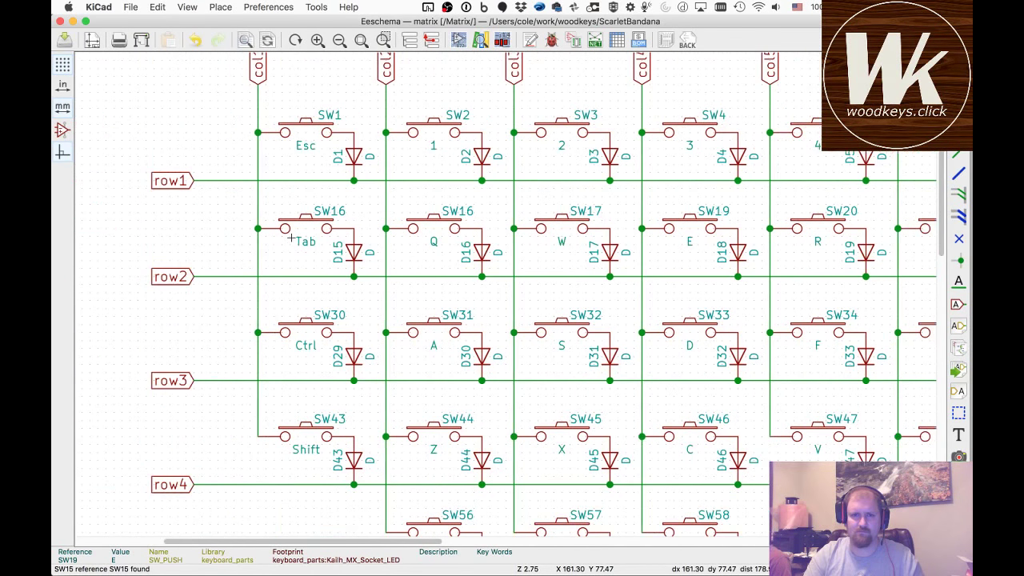
{"action": "double_click", "coordinate": [581, 213]}
{"action": "type", "text": "SW19"}
{"action": "key", "text": "Return"}
{"action": "double_click", "coordinate": [581, 211]}
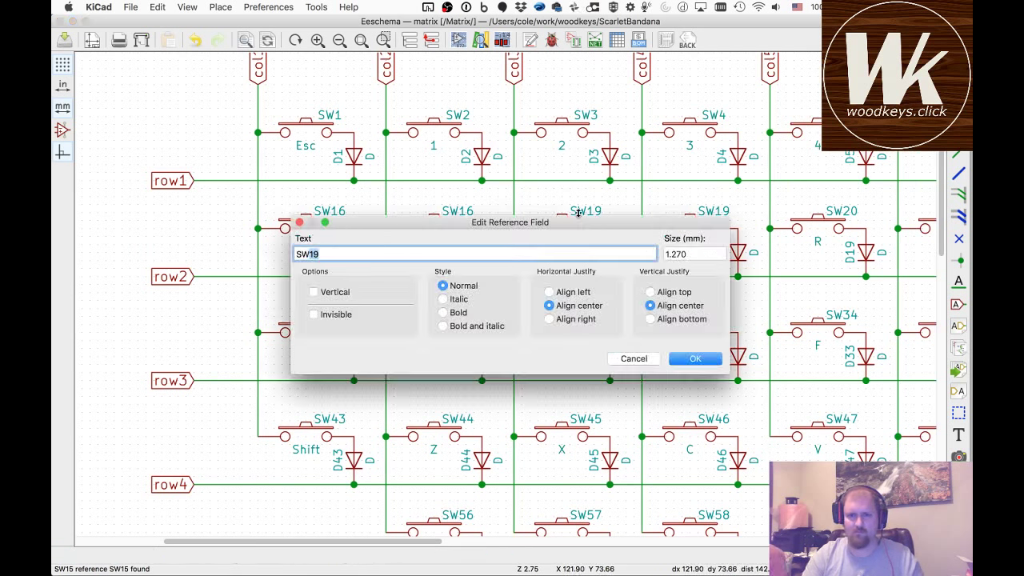
{"action": "type", "text": "SW18"}
{"action": "key", "text": "Return"}
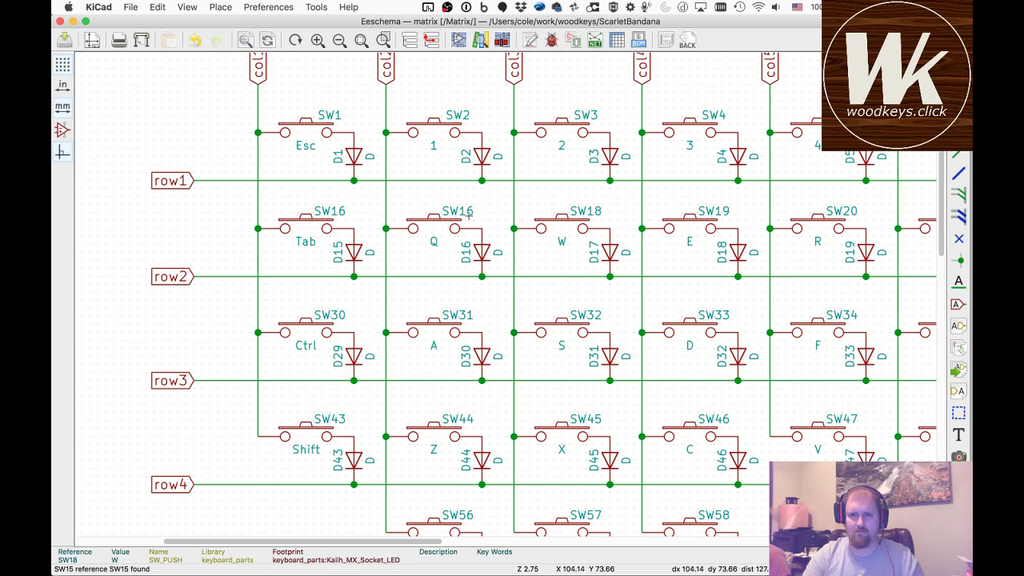
- Change the Q switch's duplicate SW16 reference to SW17
{"action": "double_click", "coordinate": [455, 213]}
{"action": "type", "text": "SW17"}
{"action": "key", "text": "Return"}
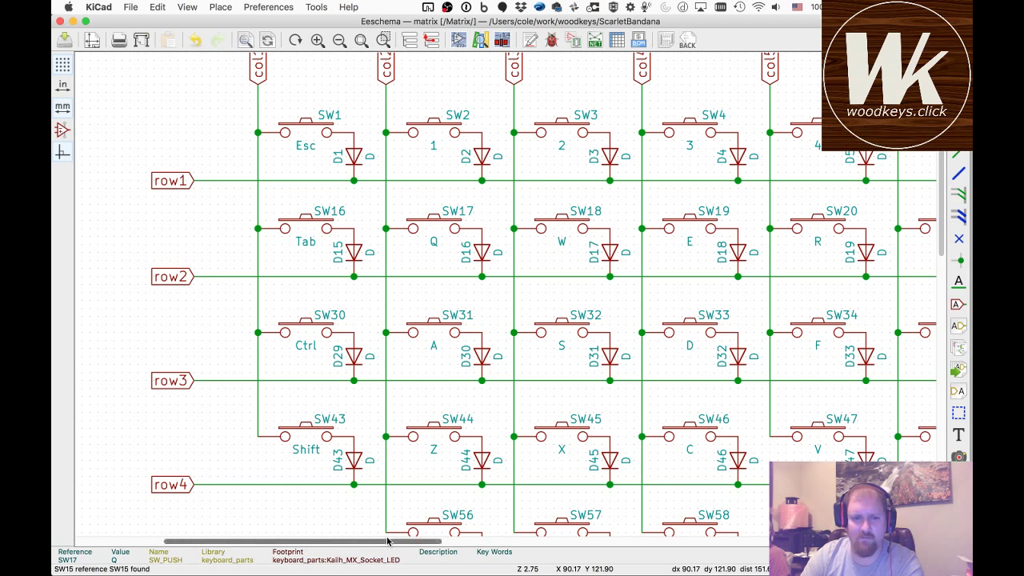
{"action": "left_click_drag", "start_coordinate": [387, 543], "coordinate": [703, 541]}
- Save the schematic, regenerate HHKB-Arrows.net for Pcbnew over the old file, then go to Pcbnew
{"action": "key", "text": "super+s"}
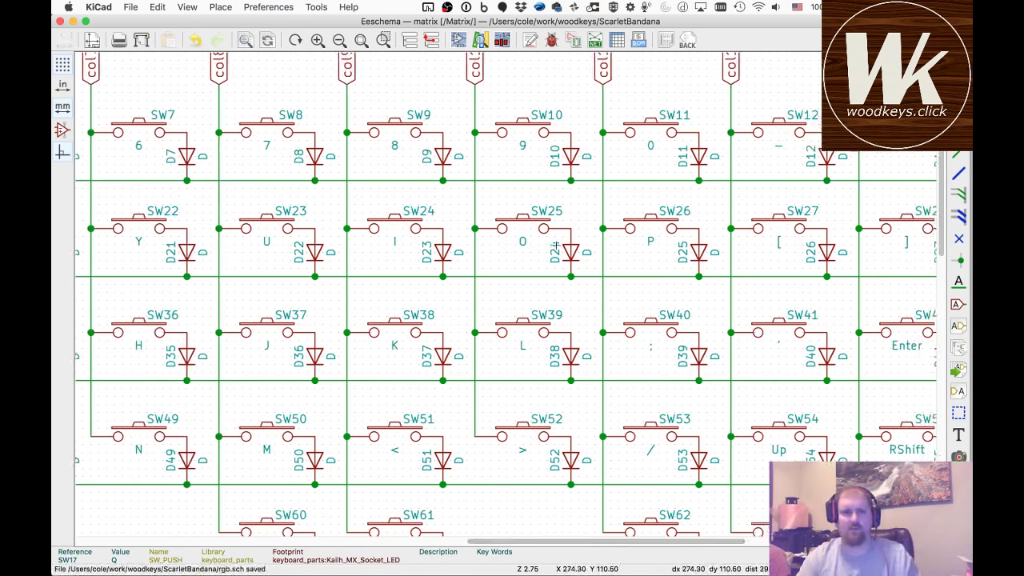
{"action": "left_click", "coordinate": [596, 41]}
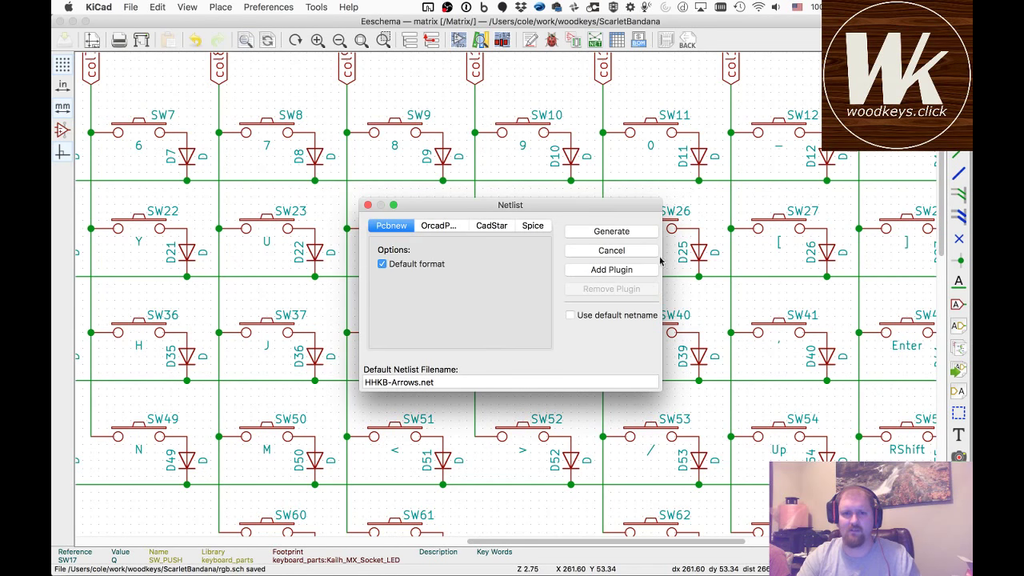
{"action": "left_click", "coordinate": [626, 233]}
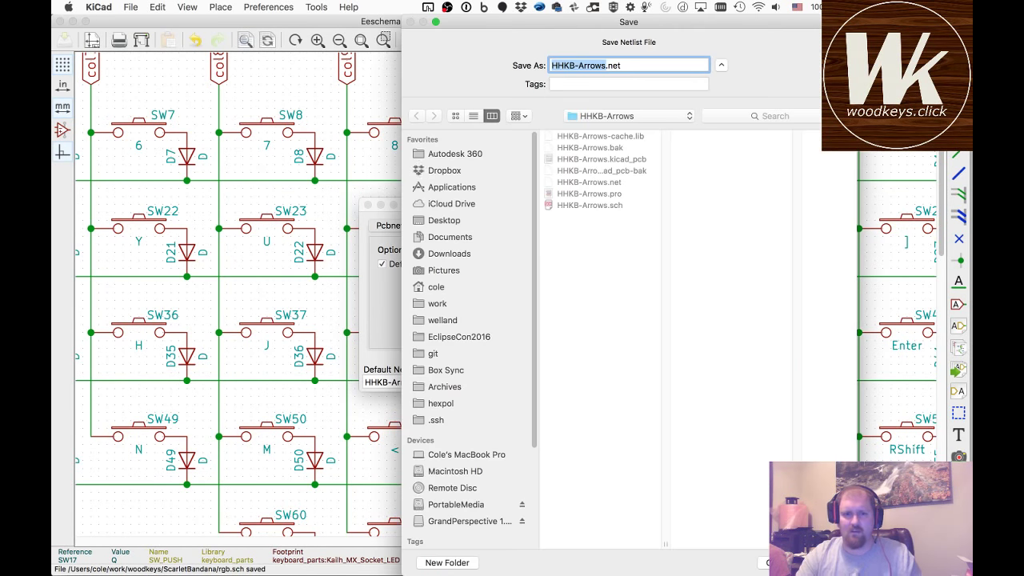
{"action": "key", "text": "Return"}
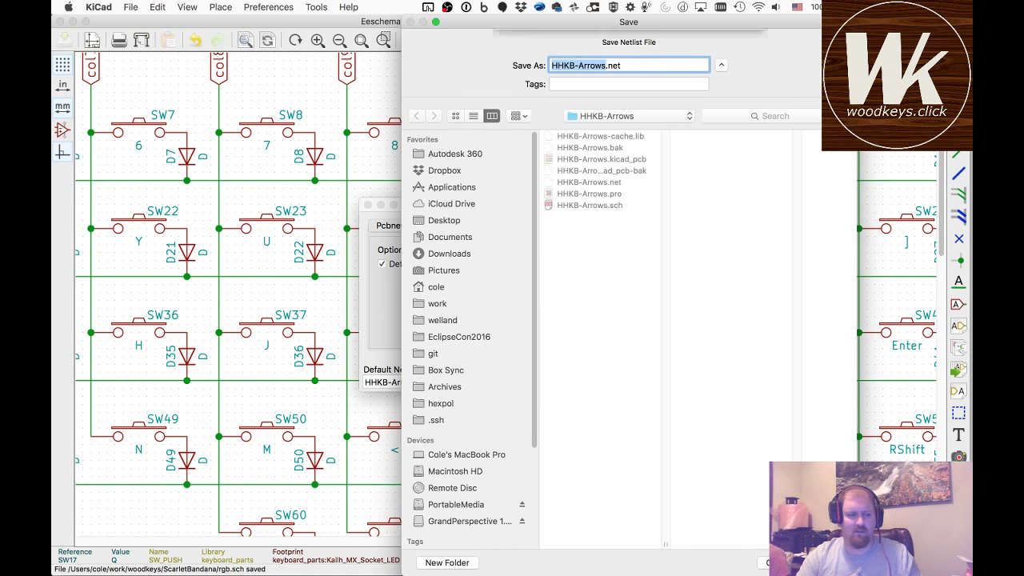
{"action": "left_click", "coordinate": [717, 110]}
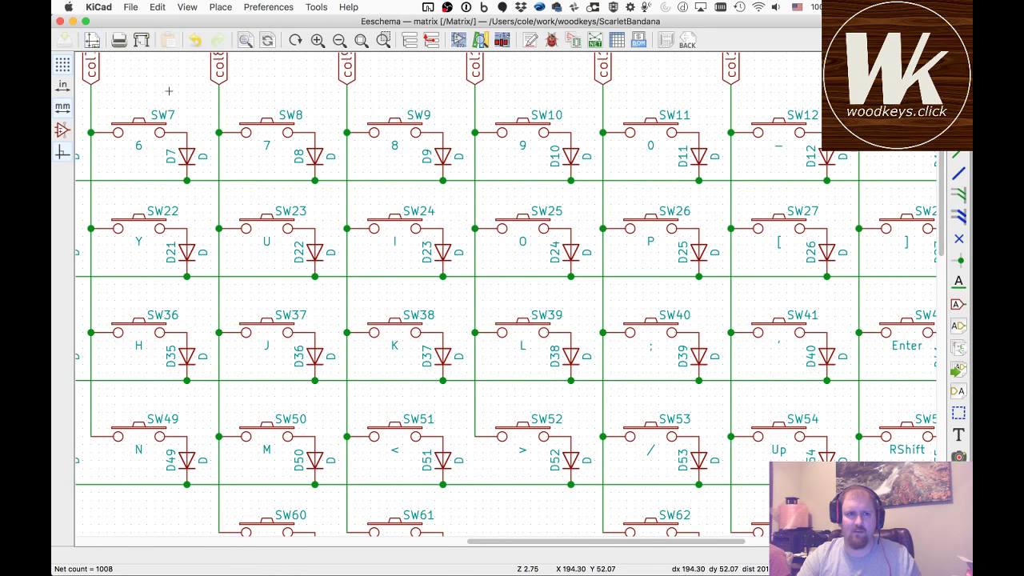
{"action": "key", "text": "super+grave"}
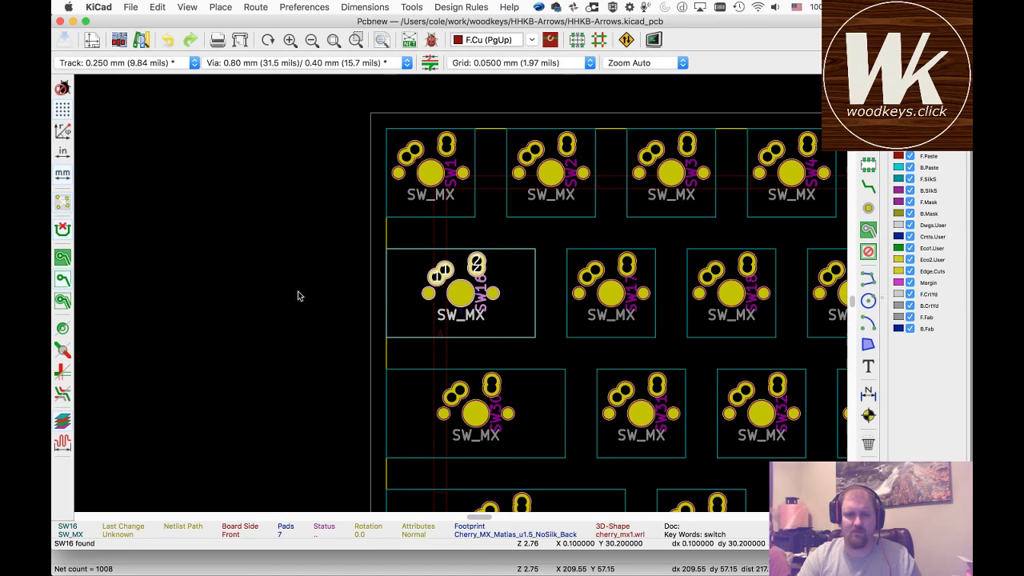
- Read the current HHKB-Arrows.net netlist into the Pcbnew board, confirming the update
{"action": "left_click", "coordinate": [269, 263]}
{"action": "left_click", "coordinate": [408, 40]}
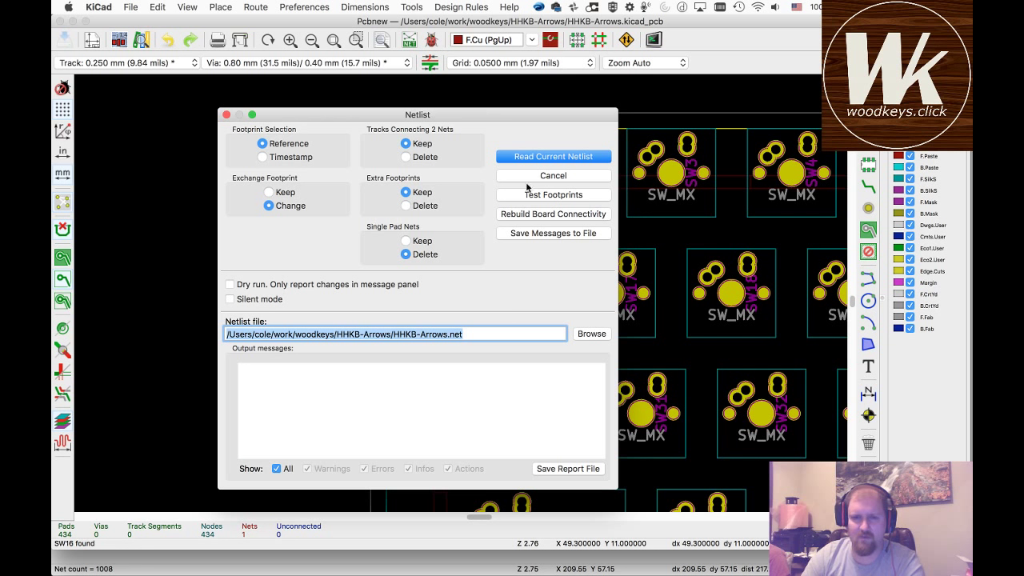
{"action": "left_click", "coordinate": [517, 156]}
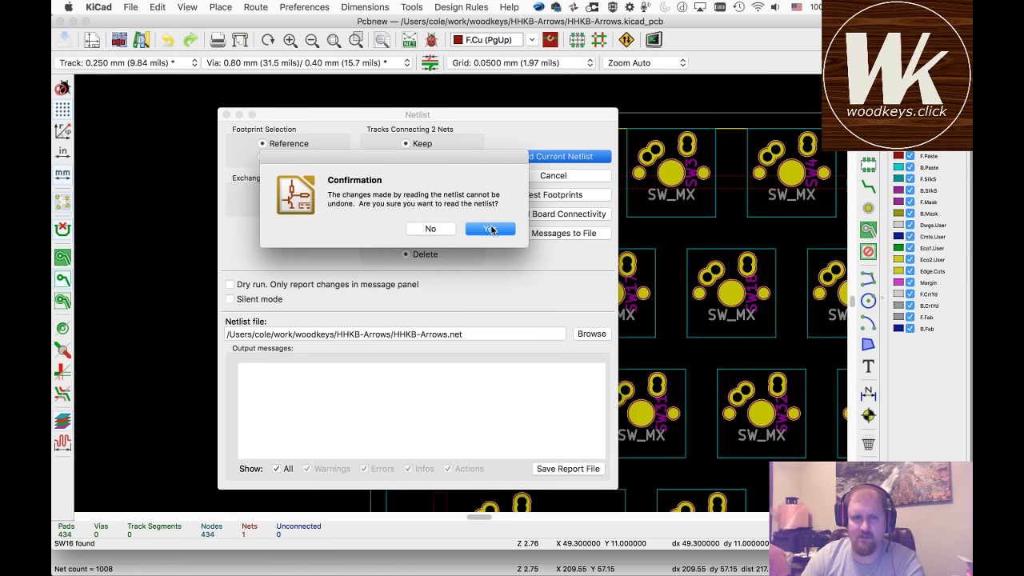
{"action": "left_click", "coordinate": [490, 230]}
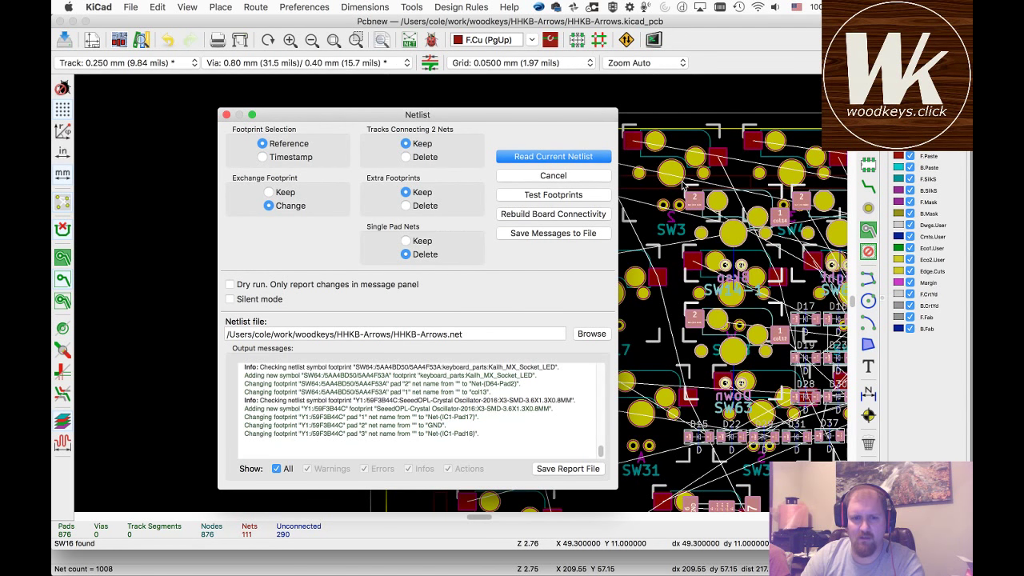
- Drop the newly loaded footprint block above the board outline
{"action": "left_click", "coordinate": [226, 116]}
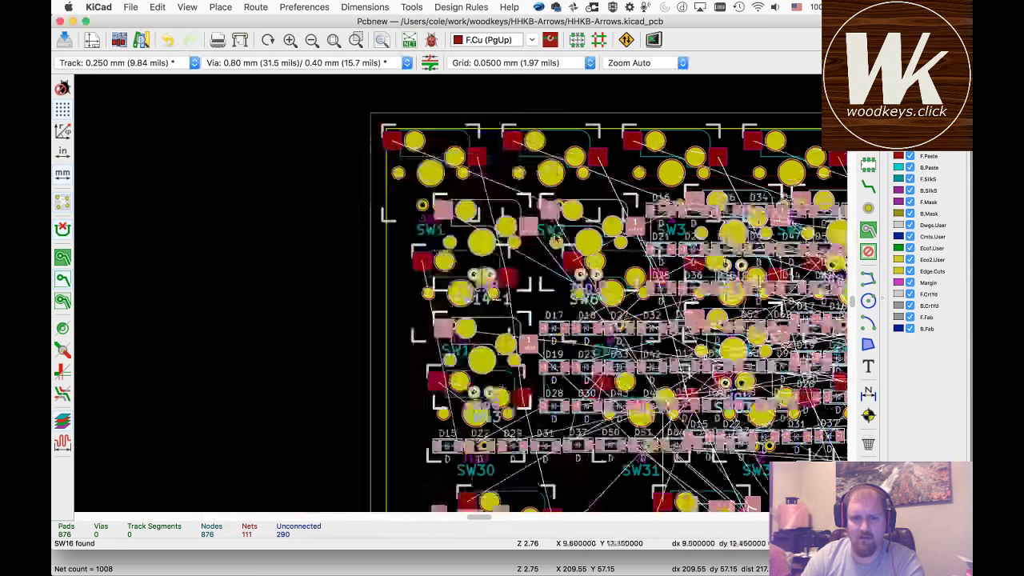
{"action": "scroll", "coordinate": [460, 298], "scroll_direction": "down", "scroll_amount": 5}
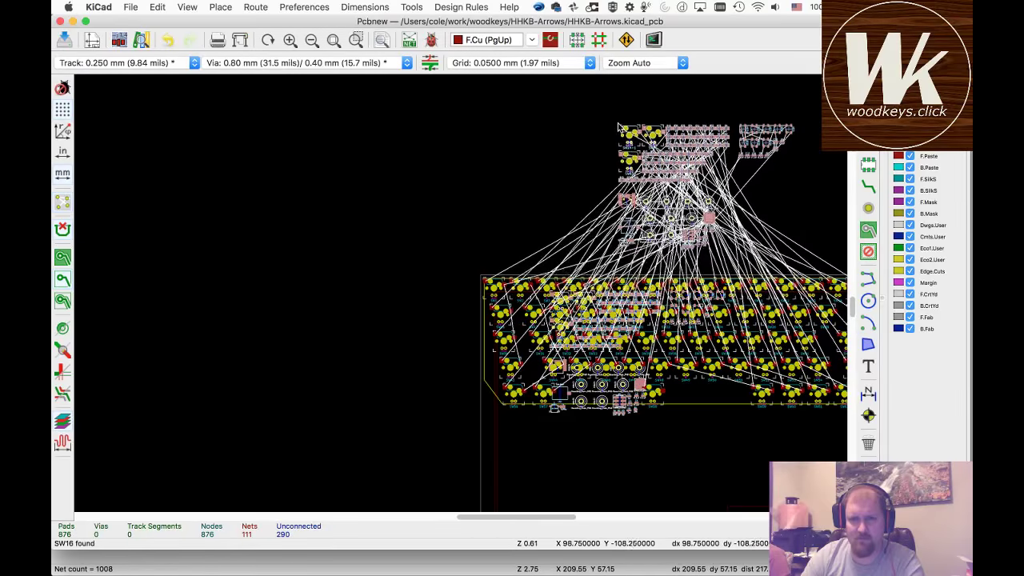
{"action": "left_click", "coordinate": [562, 180]}
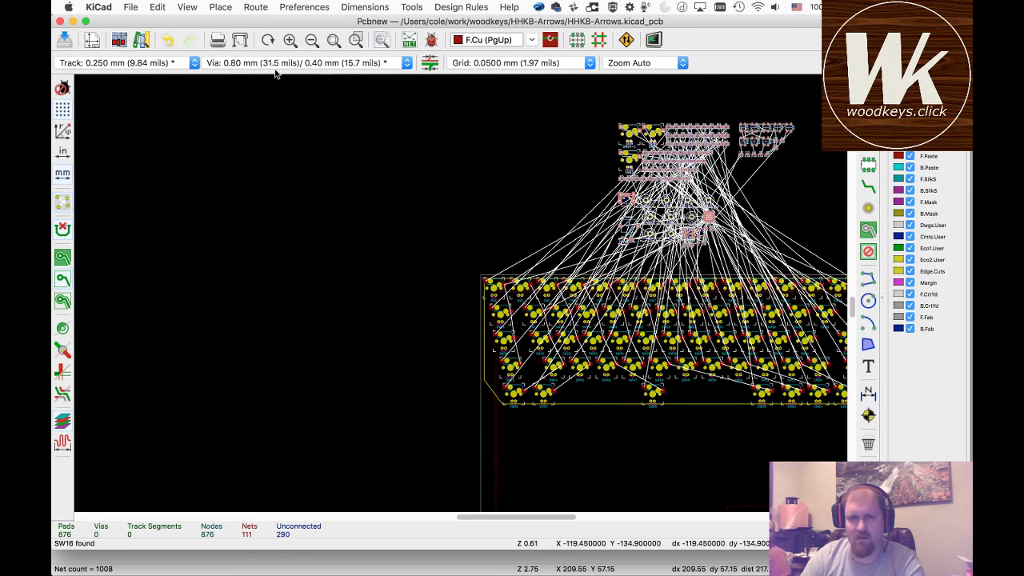
- Fit the board in view, hide the ratsnest, and zoom into SW1 to check its col1 net
{"action": "left_click", "coordinate": [333, 40]}
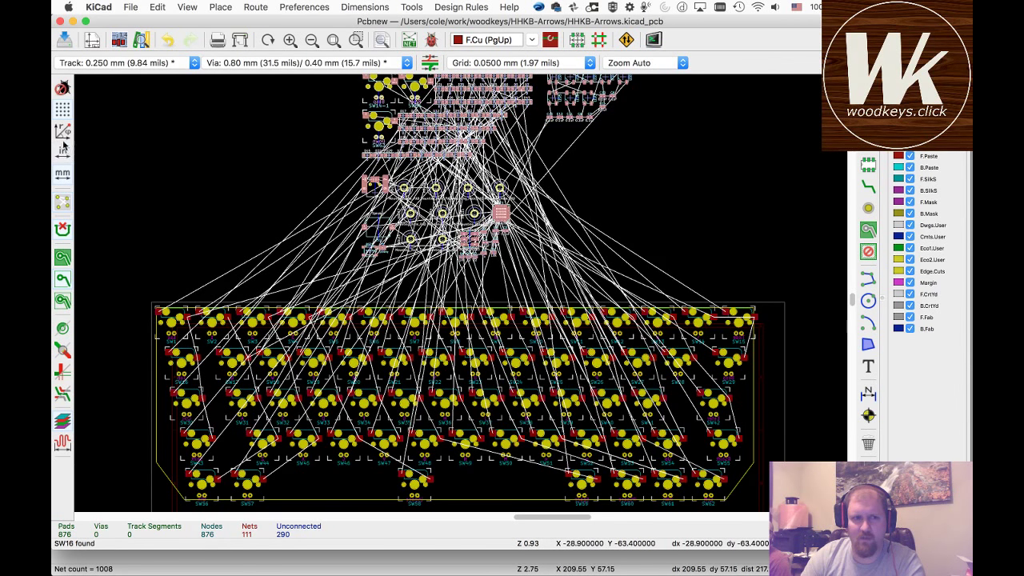
{"action": "left_click", "coordinate": [61, 206]}
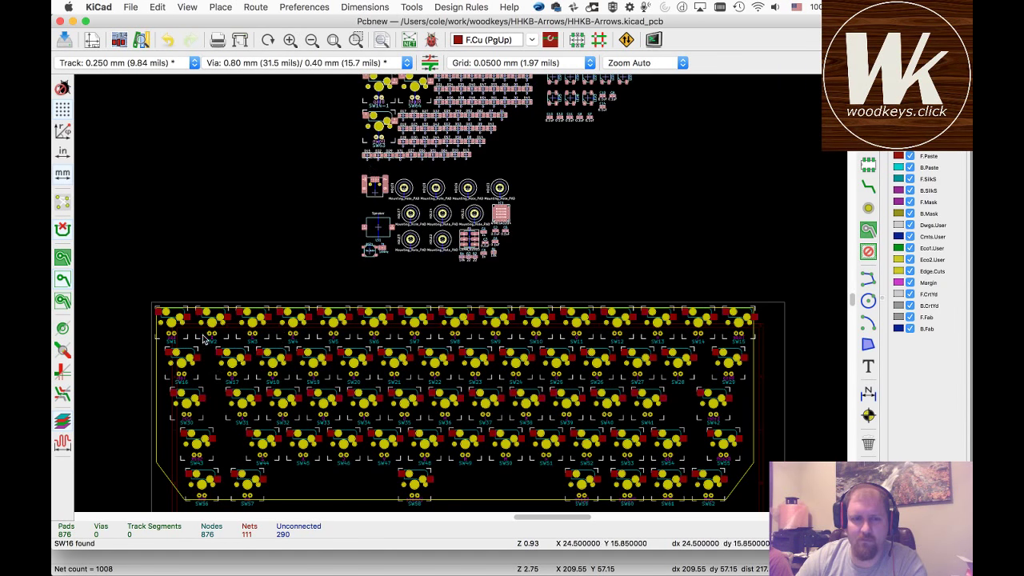
{"action": "key", "text": "F4"}
{"action": "scroll", "coordinate": [460, 296], "scroll_direction": "up", "scroll_amount": 4}
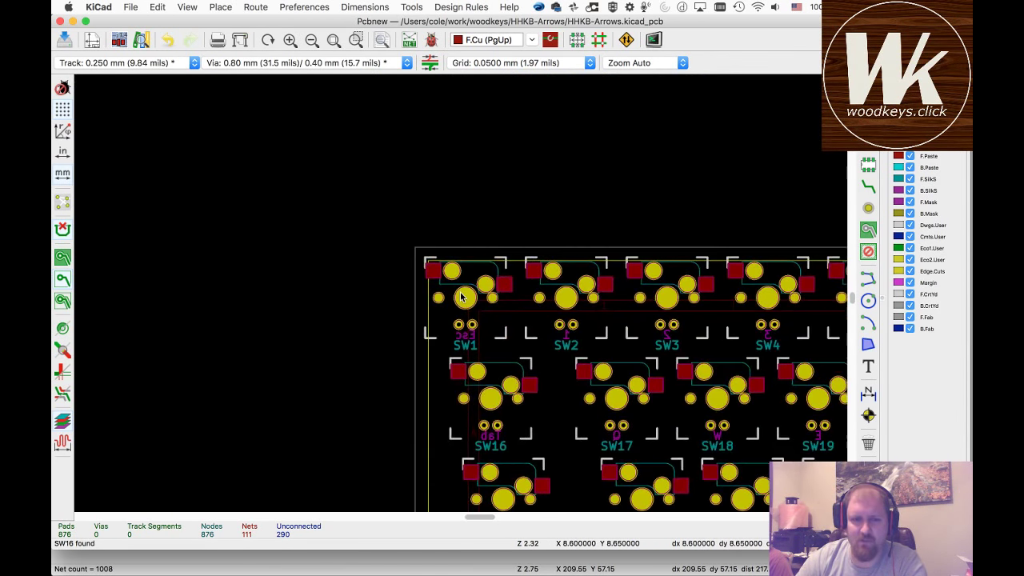
{"action": "scroll", "coordinate": [461, 297], "scroll_direction": "up", "scroll_amount": 2}
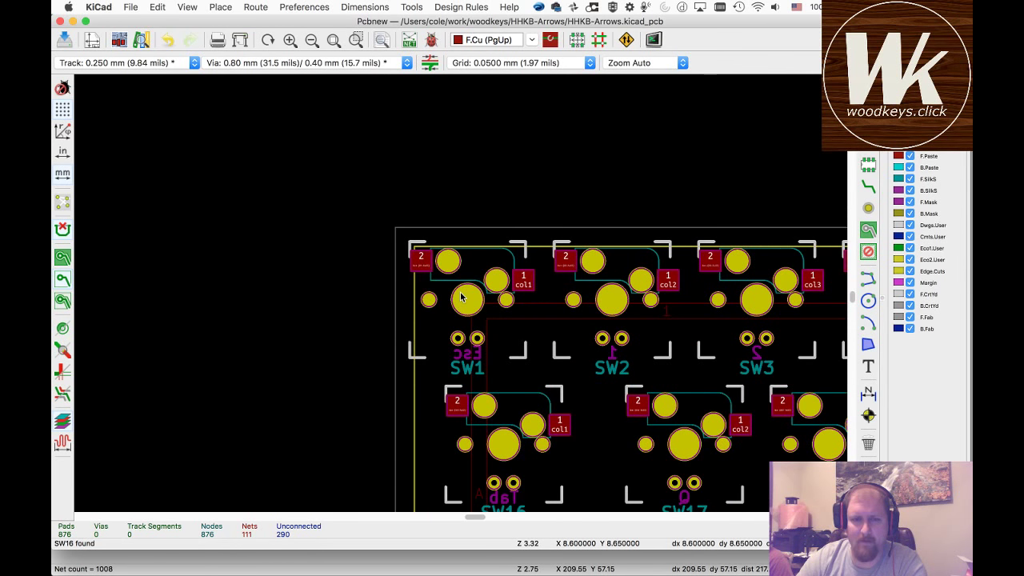
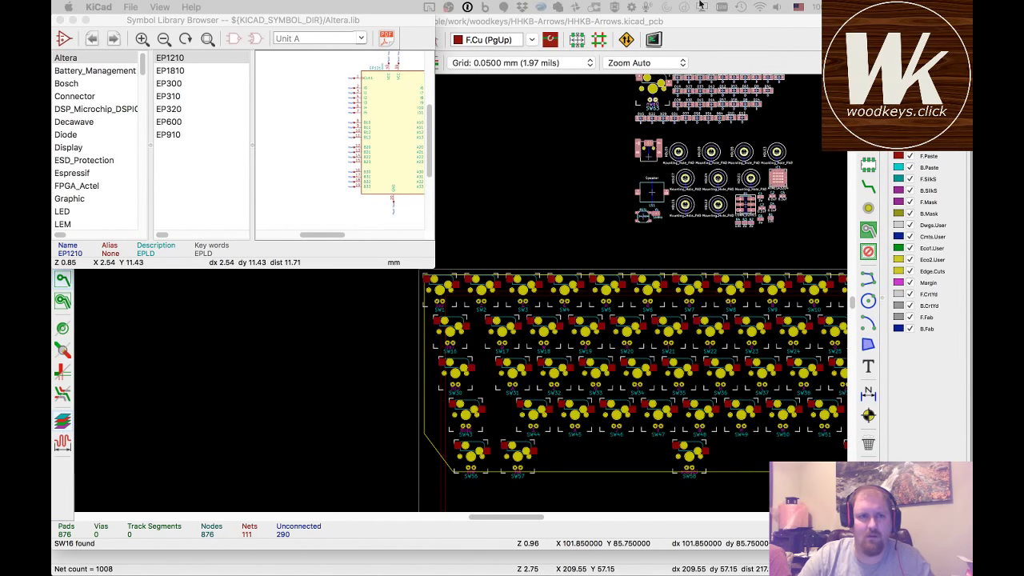
- Close the Symbol Library Browser, select SW1, and zoom in on the top-left Esc key
{"action": "left_click", "coordinate": [59, 20]}
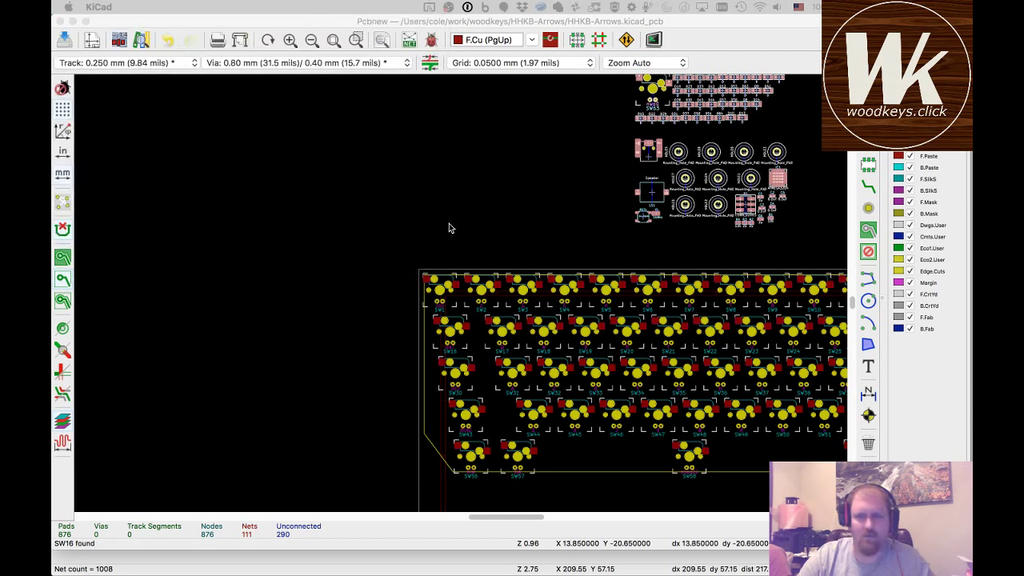
{"action": "left_click", "coordinate": [427, 299]}
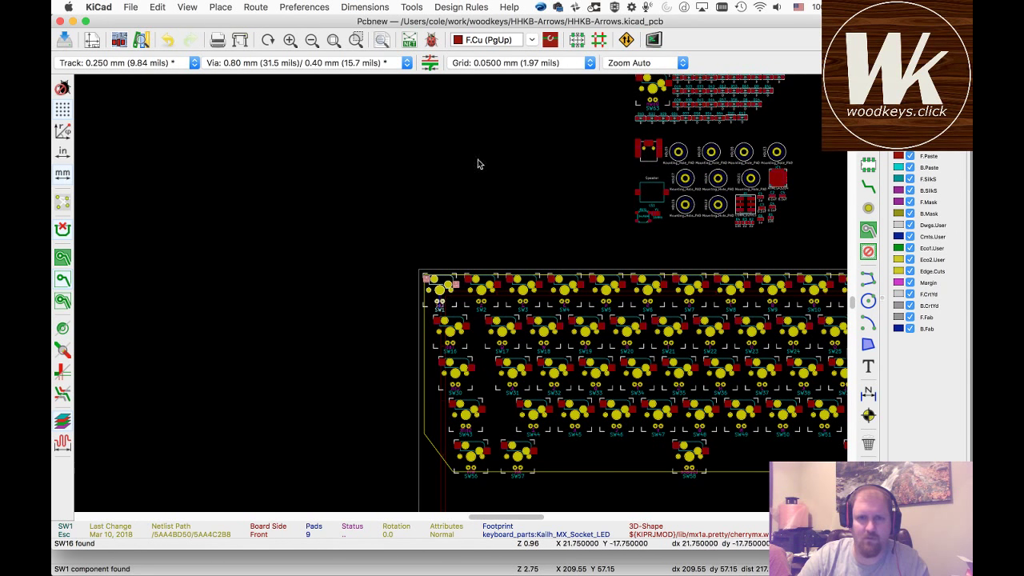
{"action": "left_click", "coordinate": [528, 41]}
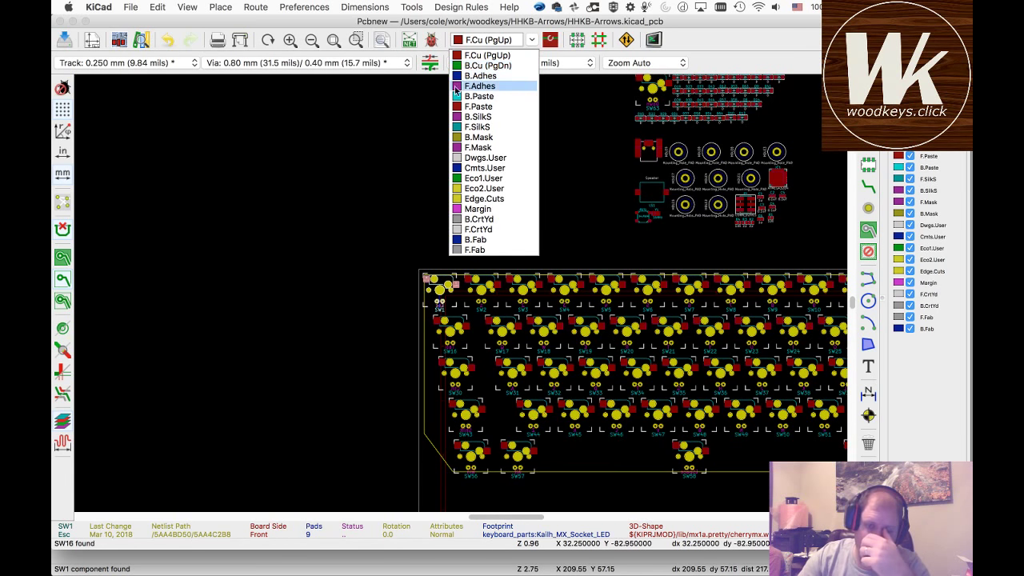
{"action": "left_click", "coordinate": [392, 191]}
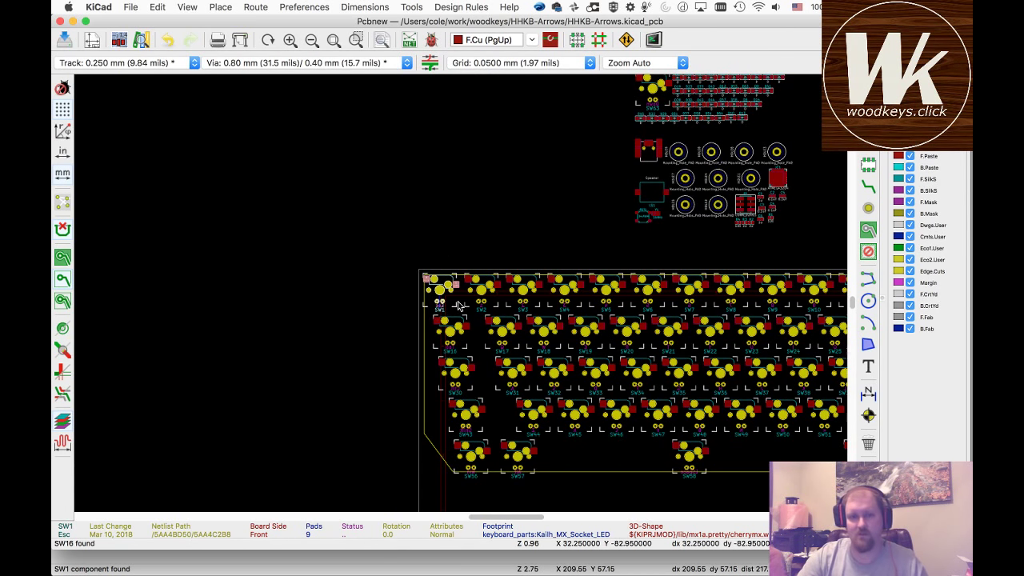
{"action": "scroll", "coordinate": [460, 292], "scroll_direction": "up", "scroll_amount": 5}
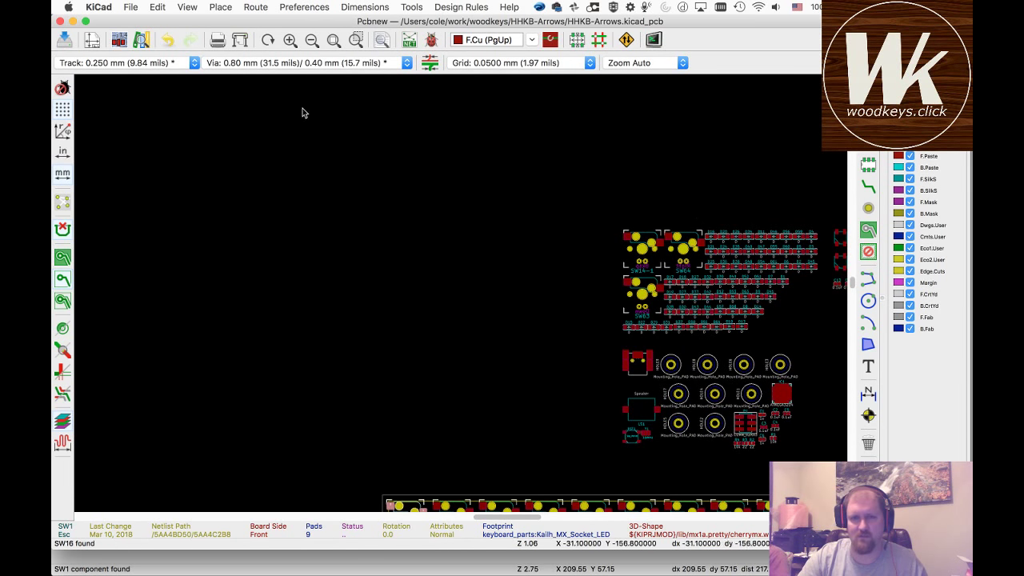
{"action": "left_click", "coordinate": [333, 40]}
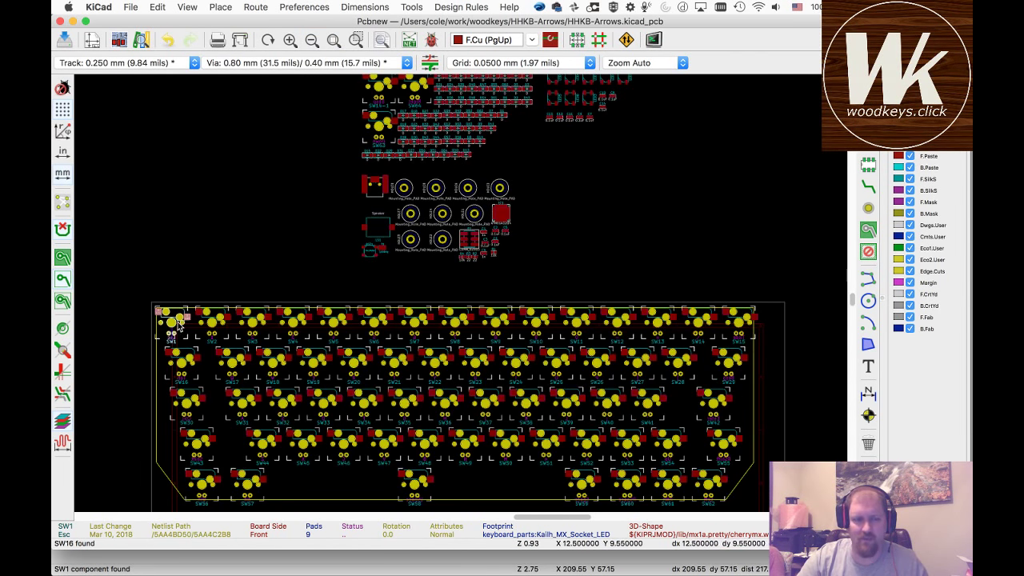
{"action": "scroll", "coordinate": [177, 322], "scroll_direction": "up", "scroll_amount": 2}
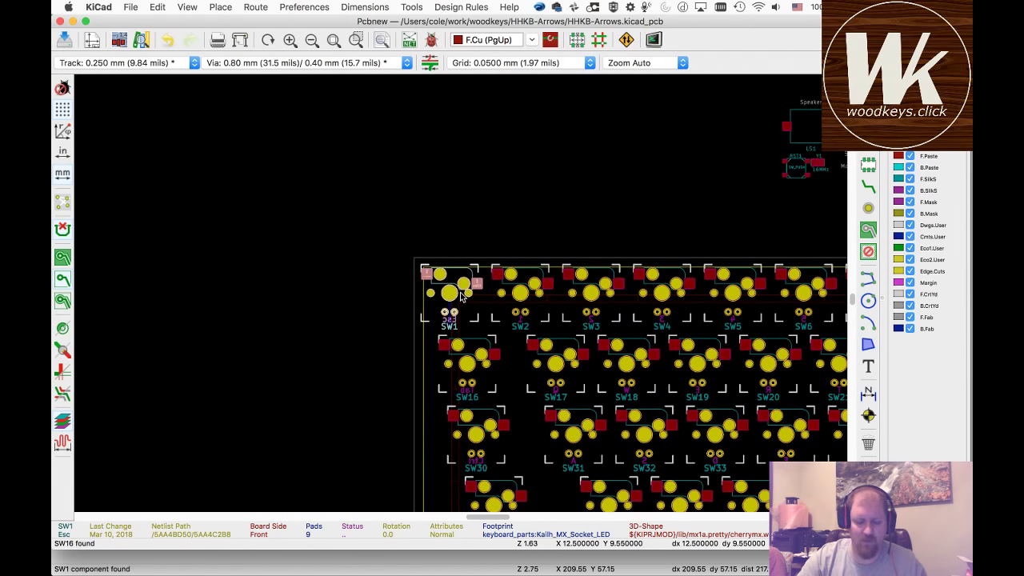
- Flip SW1 to the back side at 180° rotation and save HHKB-Arrows.kicad_pcb
{"action": "right_click", "coordinate": [470, 309]}
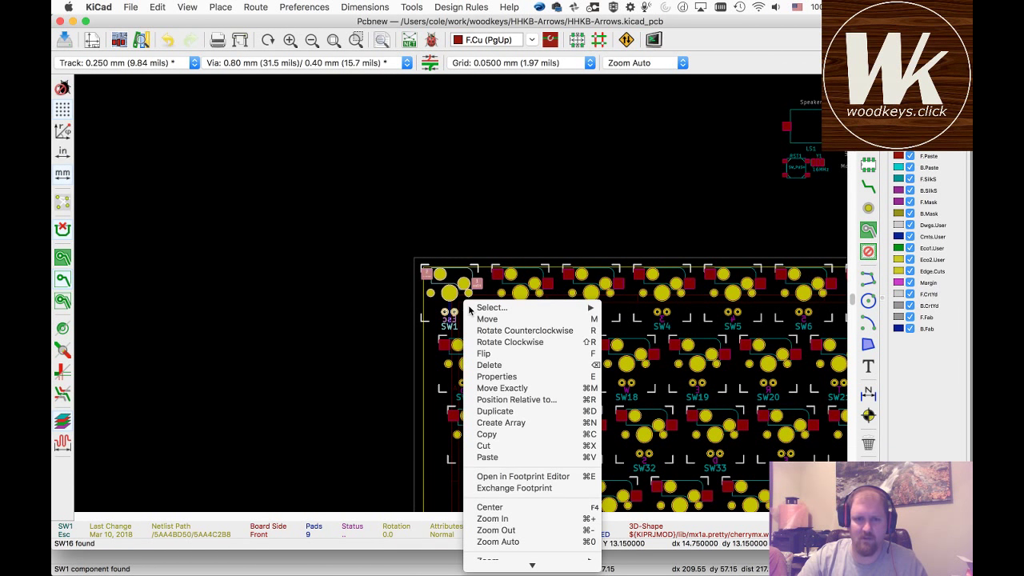
{"action": "left_click", "coordinate": [592, 353]}
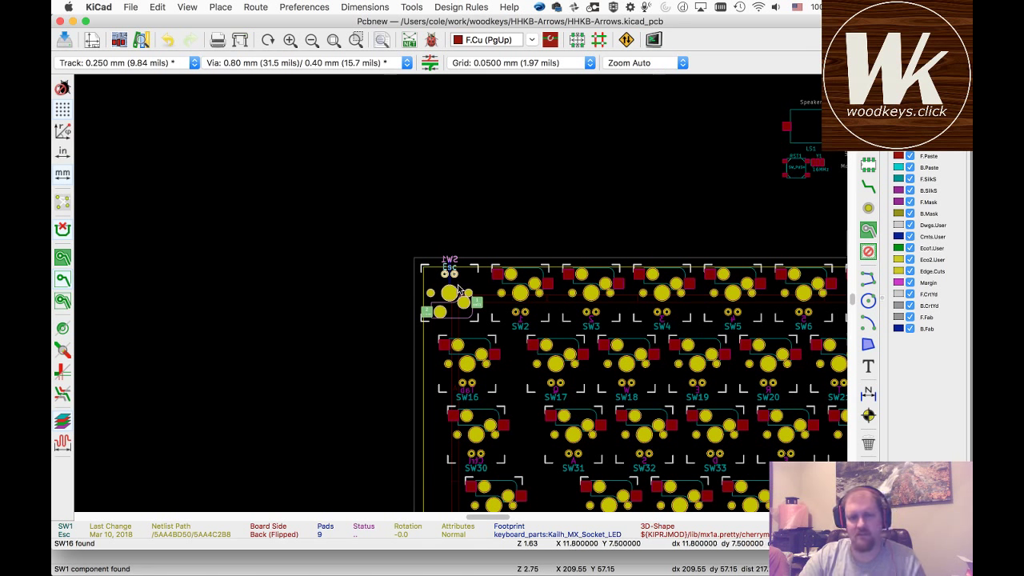
{"action": "key", "text": "r"}
{"action": "key", "text": "f"}
{"action": "key", "text": "r"}
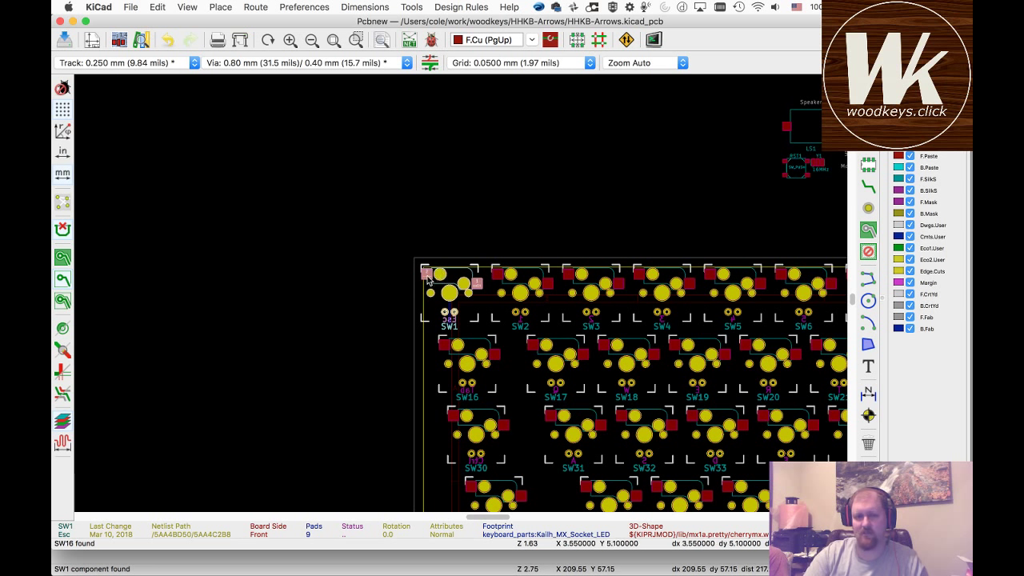
{"action": "key", "text": "f"}
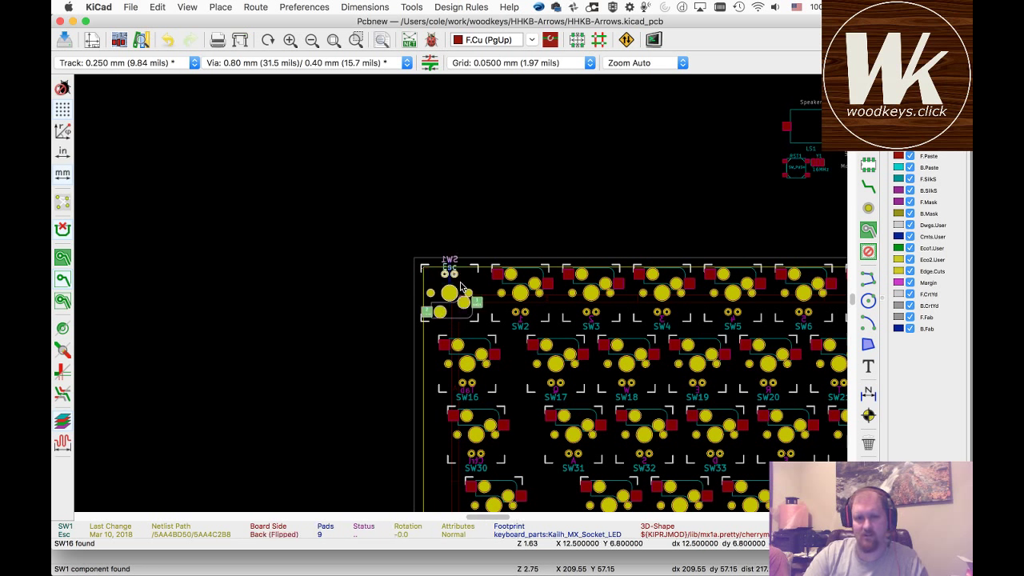
{"action": "key", "text": "r"}
{"action": "key", "text": "r"}
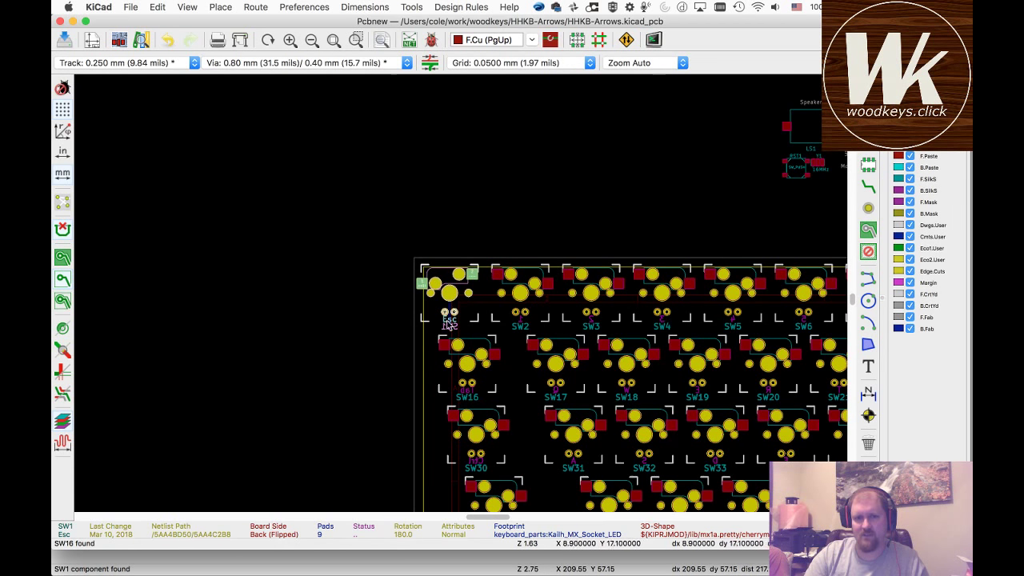
{"action": "scroll", "coordinate": [452, 316], "scroll_direction": "down", "scroll_amount": 2}
{"action": "scroll", "coordinate": [461, 296], "scroll_direction": "up", "scroll_amount": 2}
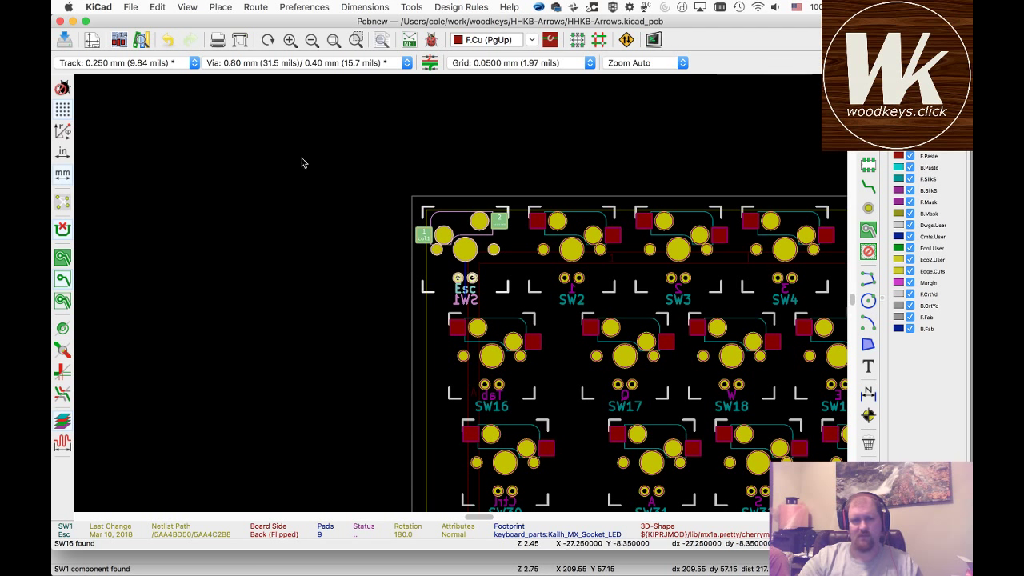
{"action": "key", "text": "super+s"}
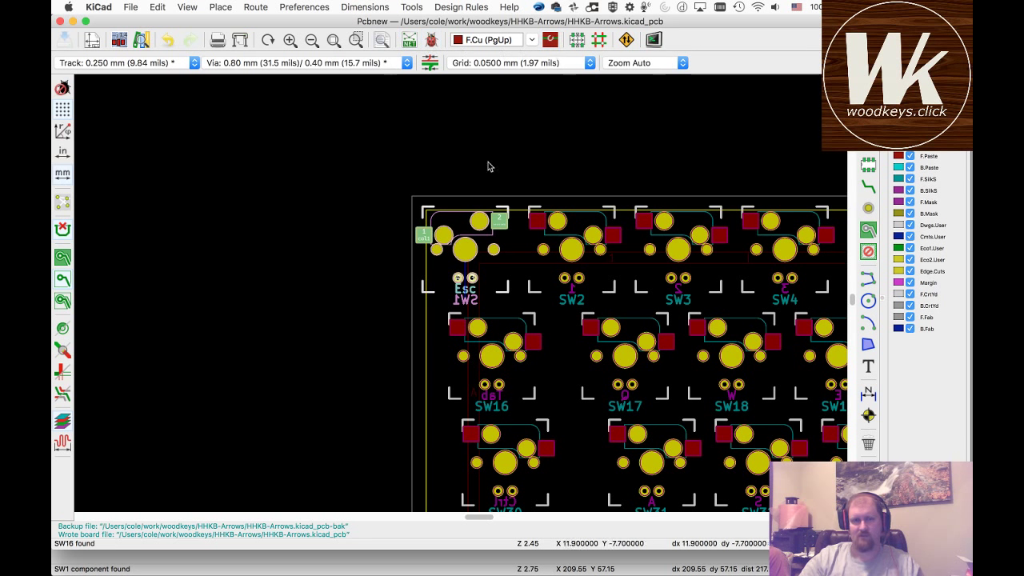
- Open SW1's Footprint Properties, dismiss the 3D model warning, and go to Change Footprint
{"action": "right_click", "coordinate": [484, 272]}
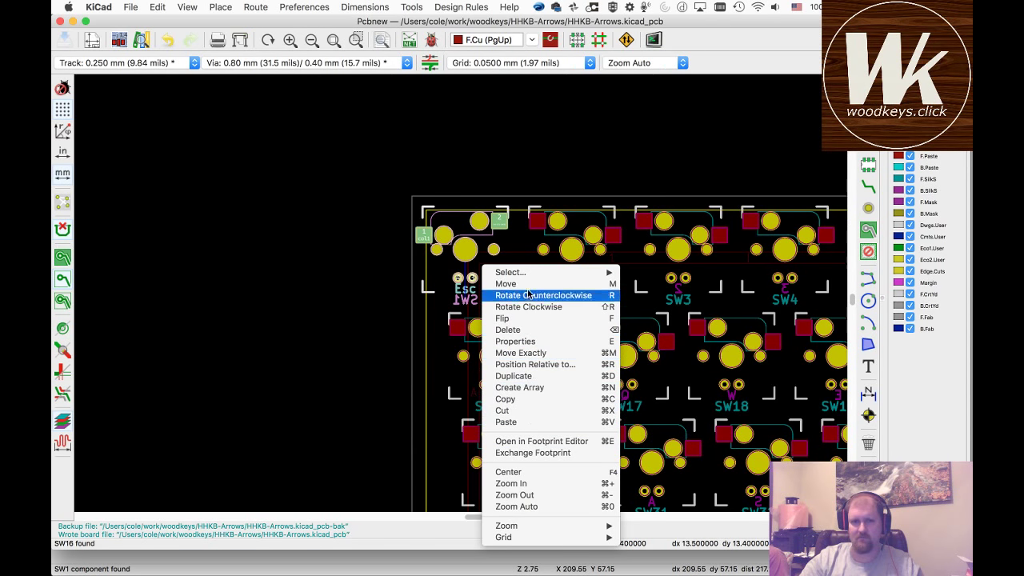
{"action": "left_click", "coordinate": [482, 260]}
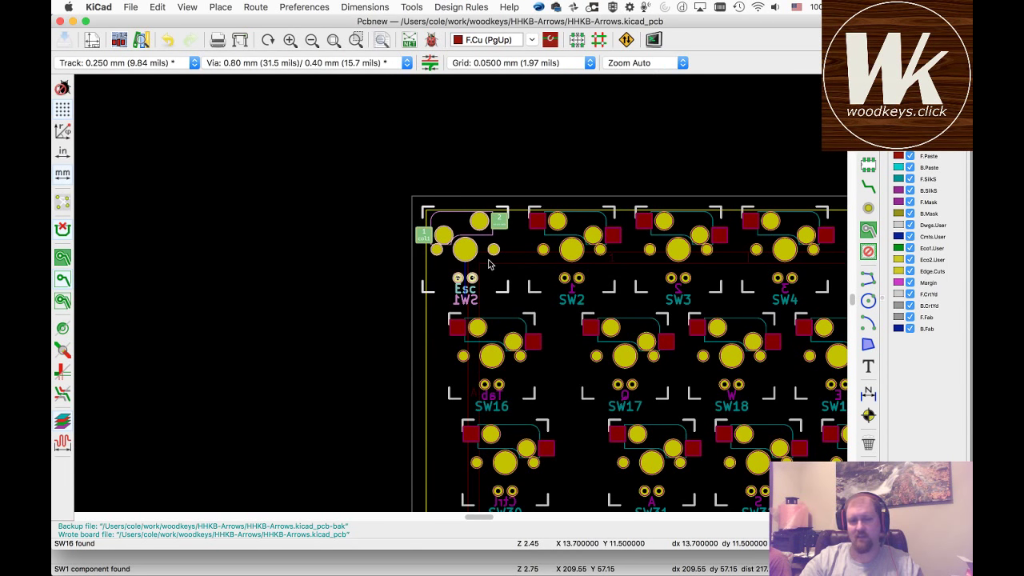
{"action": "double_click", "coordinate": [485, 262]}
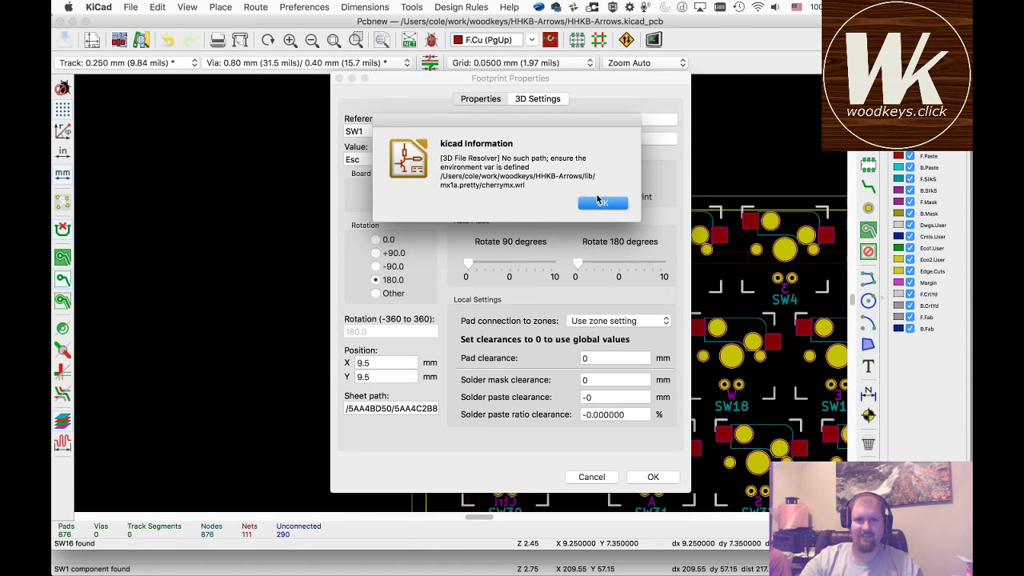
{"action": "left_click", "coordinate": [608, 203]}
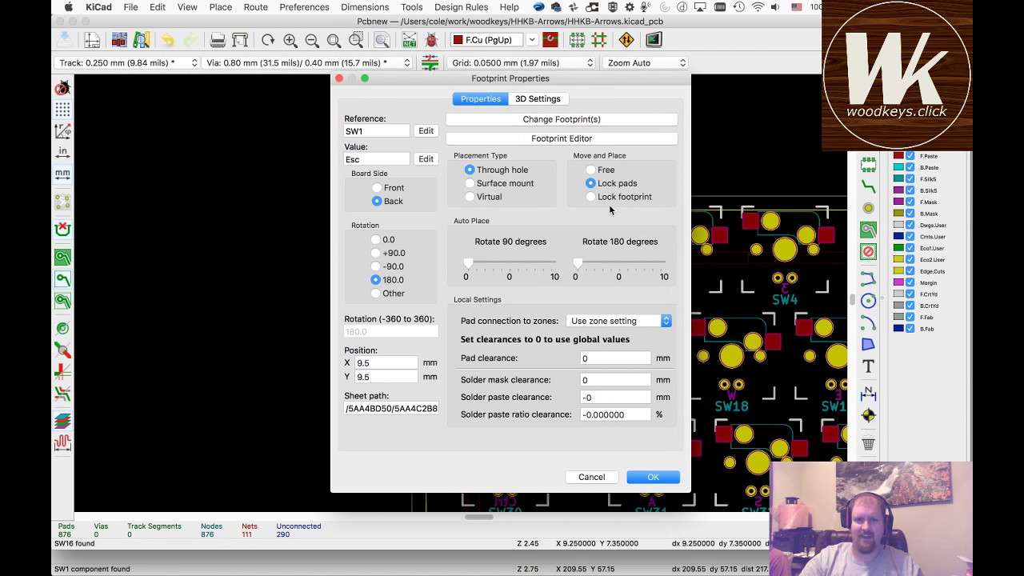
{"action": "left_click", "coordinate": [525, 121]}
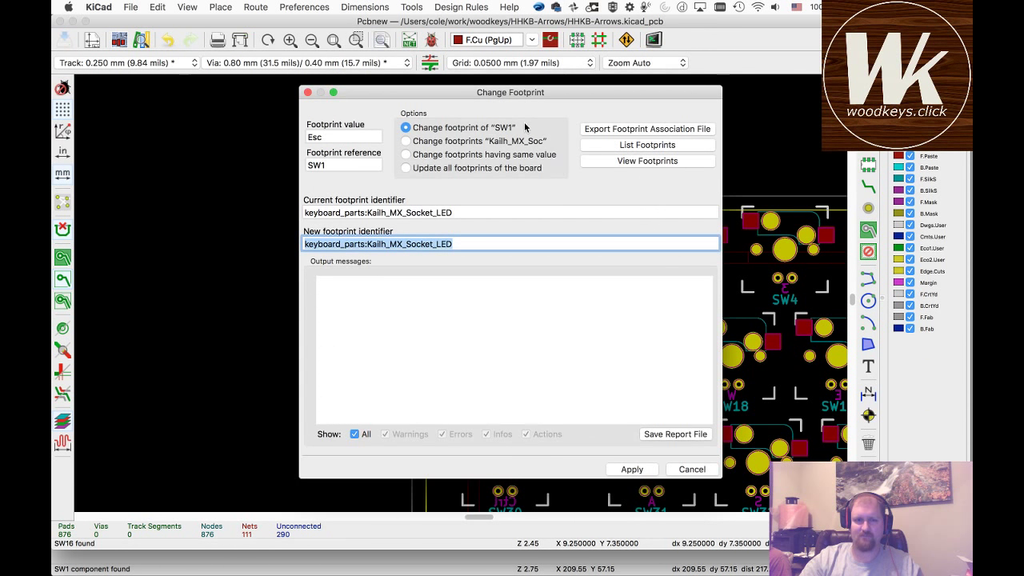
- Browse the keyboard_parts library and choose Kailh_MX_Socket as SW1's new footprint
{"action": "left_click", "coordinate": [612, 162]}
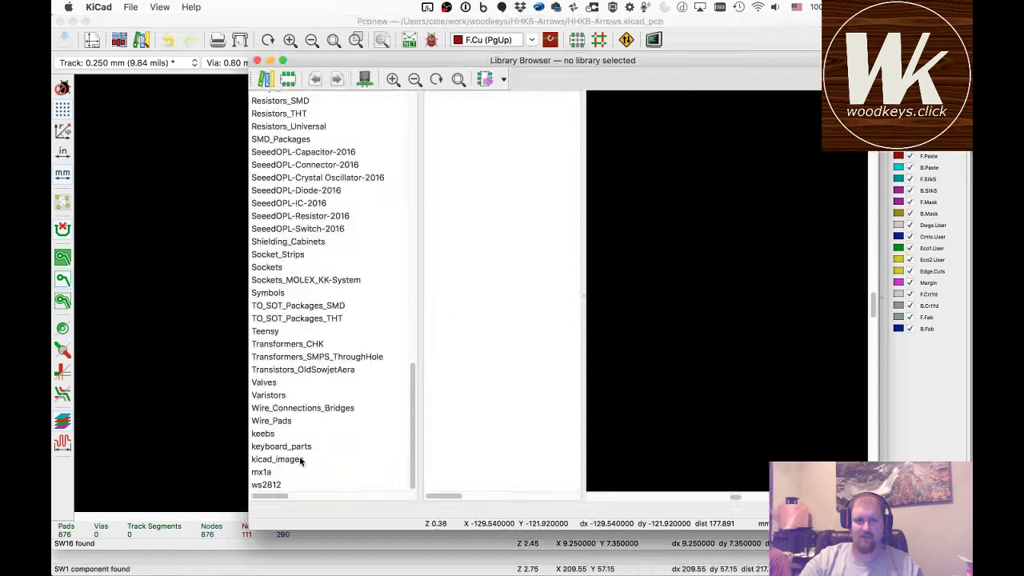
{"action": "left_click", "coordinate": [291, 449]}
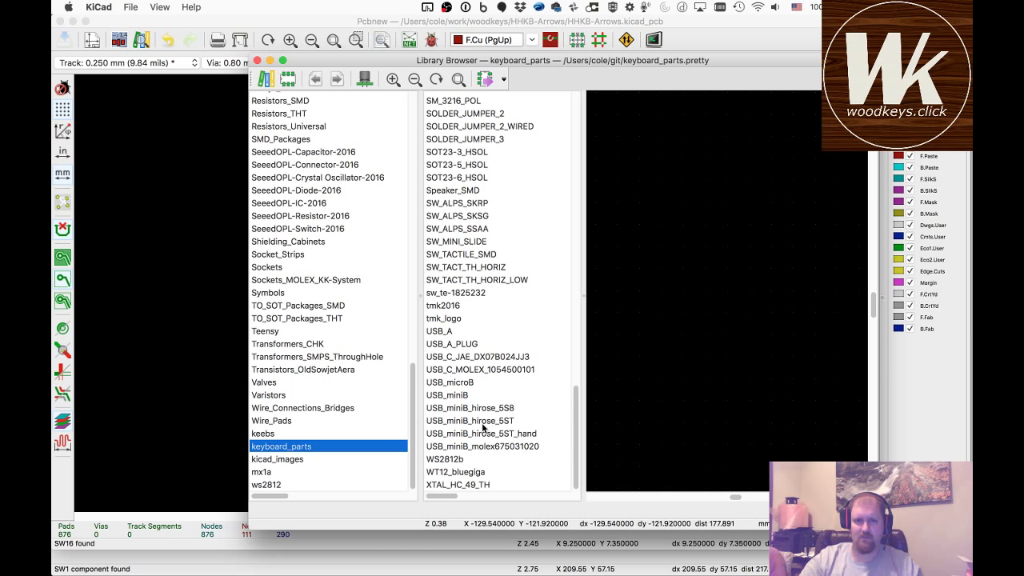
{"action": "scroll", "coordinate": [482, 428], "scroll_direction": "up", "scroll_amount": 10}
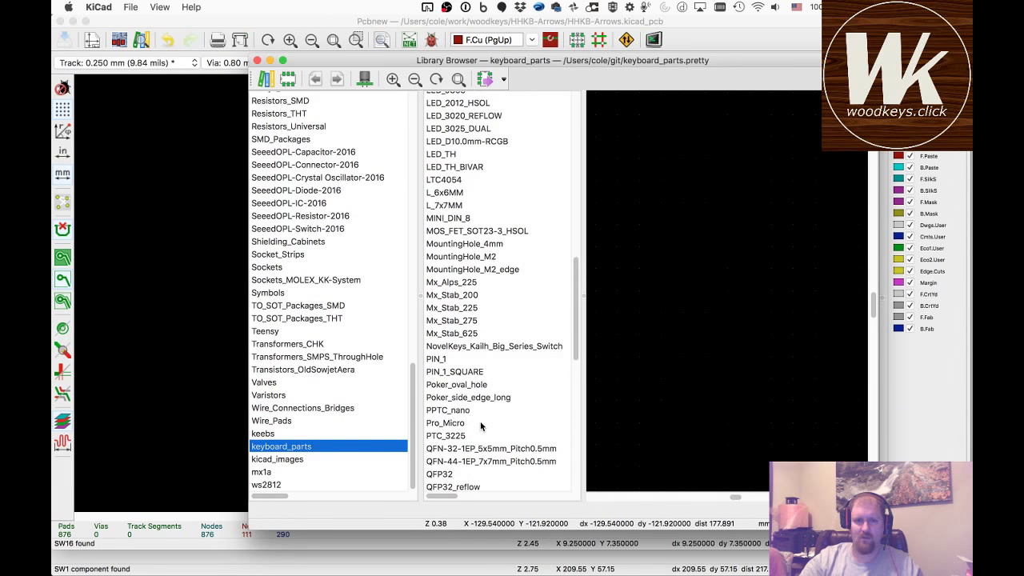
{"action": "scroll", "coordinate": [480, 425], "scroll_direction": "up", "scroll_amount": 5}
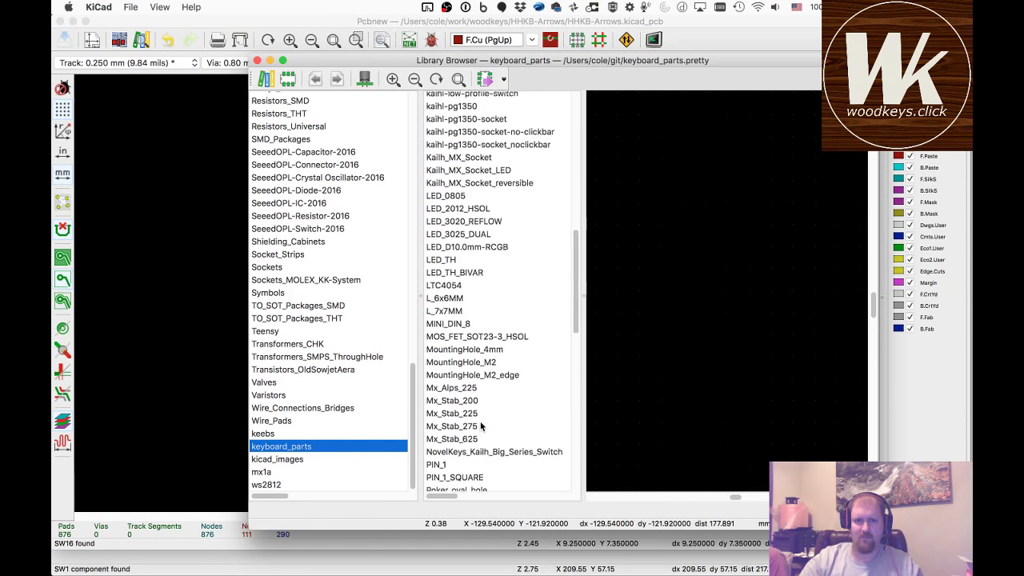
{"action": "scroll", "coordinate": [479, 423], "scroll_direction": "up", "scroll_amount": 1}
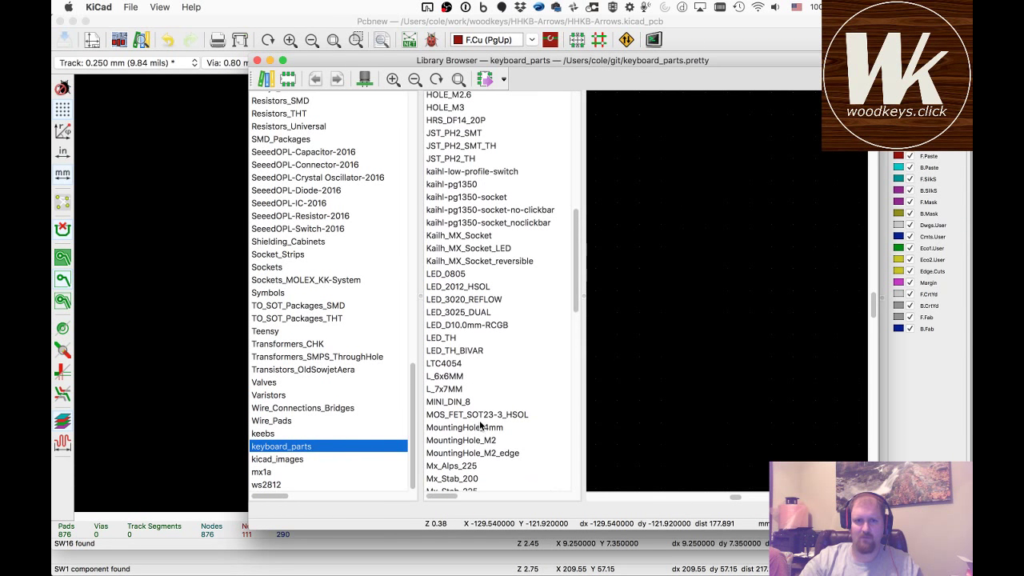
{"action": "left_click", "coordinate": [473, 250]}
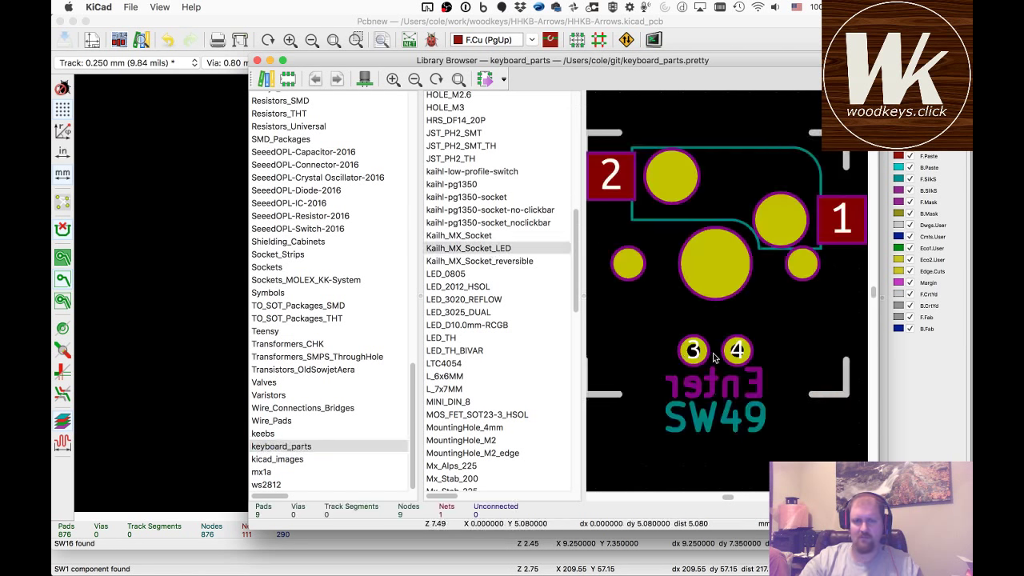
{"action": "left_click", "coordinate": [472, 236]}
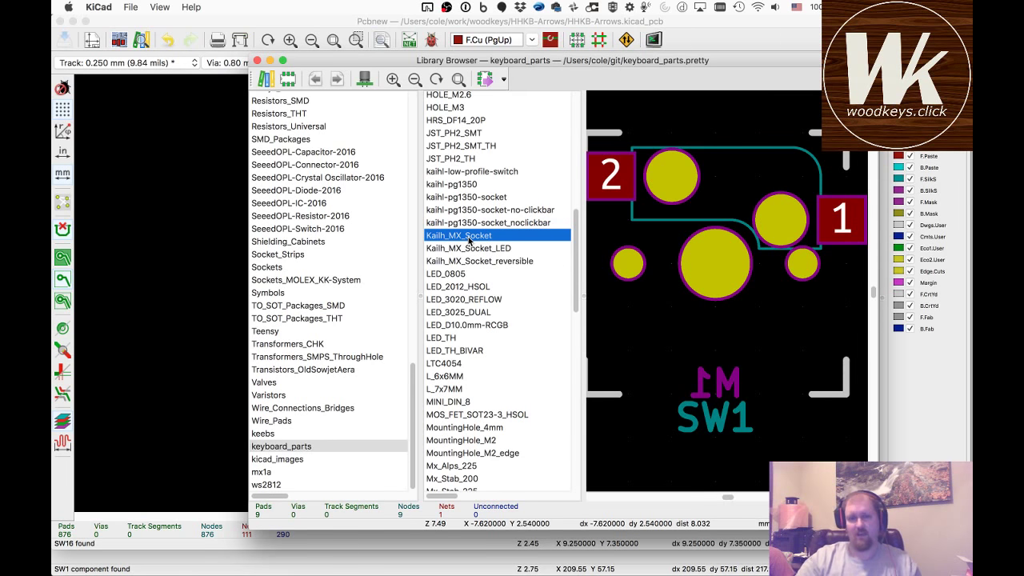
{"action": "double_click", "coordinate": [469, 237]}
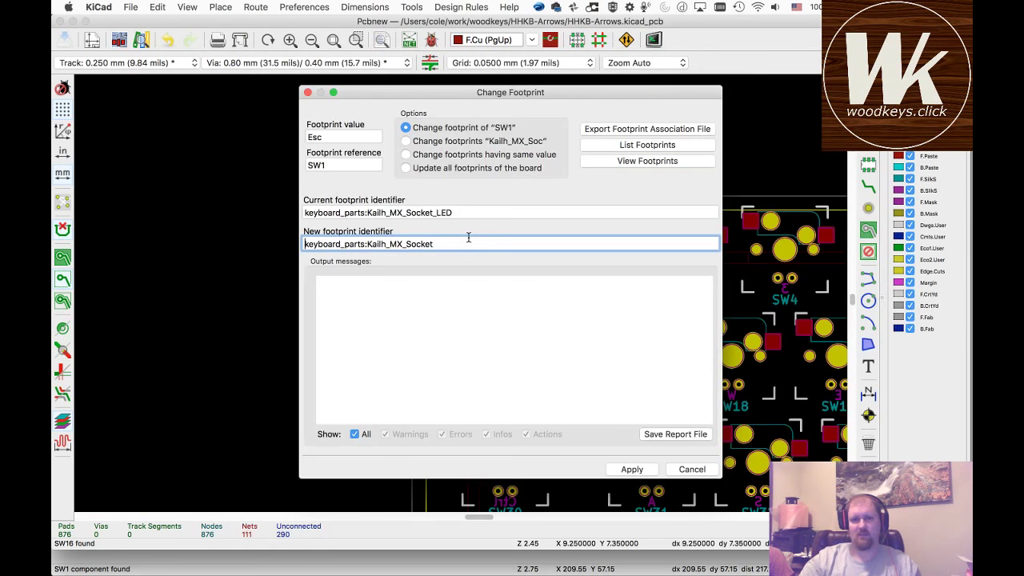
- Swap all Kailh_MX_Socket_LED footprints to keyboard_parts:Kailh_MX_Socket, then close the dialog
{"action": "left_click", "coordinate": [406, 142]}
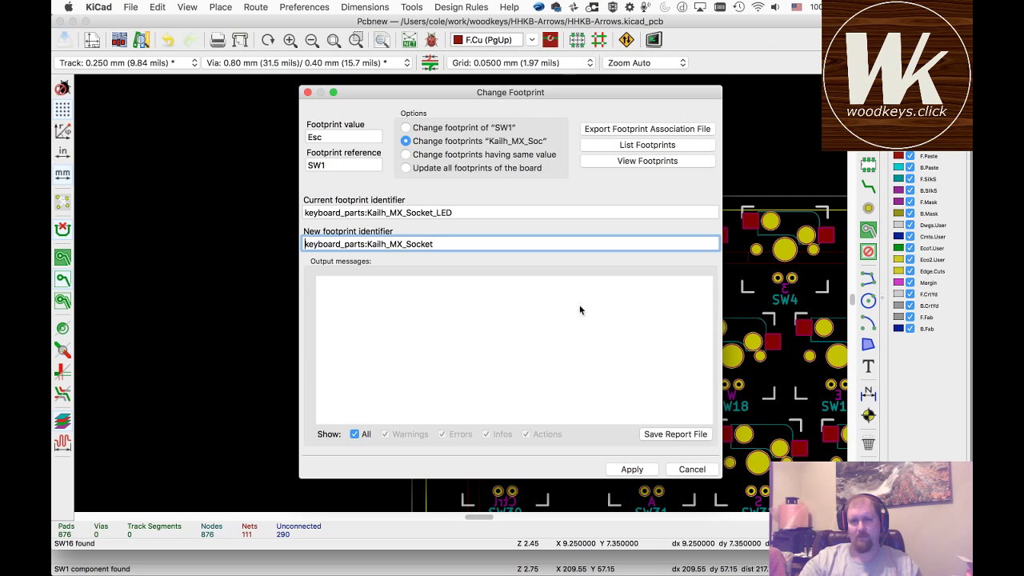
{"action": "left_click", "coordinate": [628, 470]}
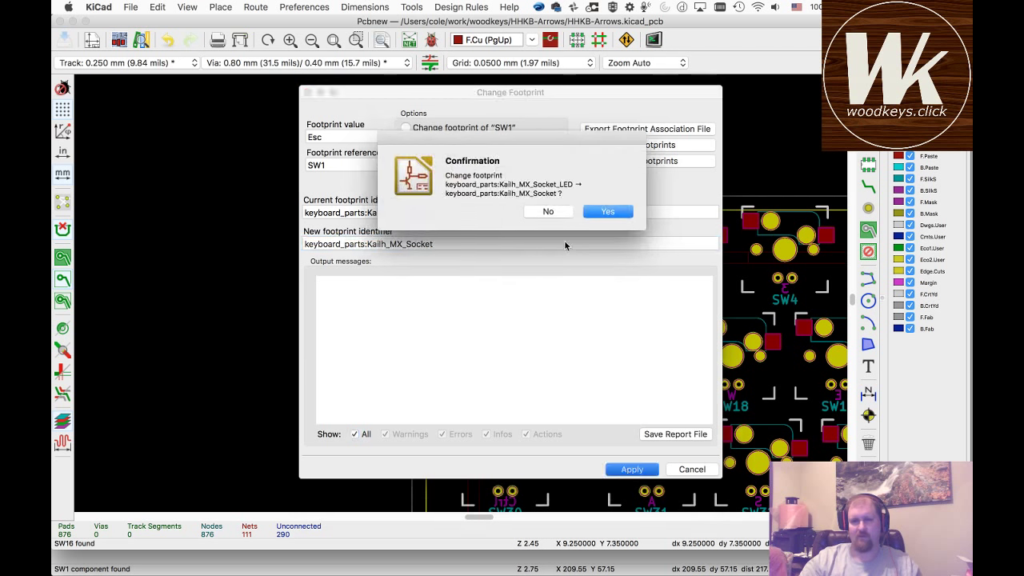
{"action": "left_click", "coordinate": [607, 211]}
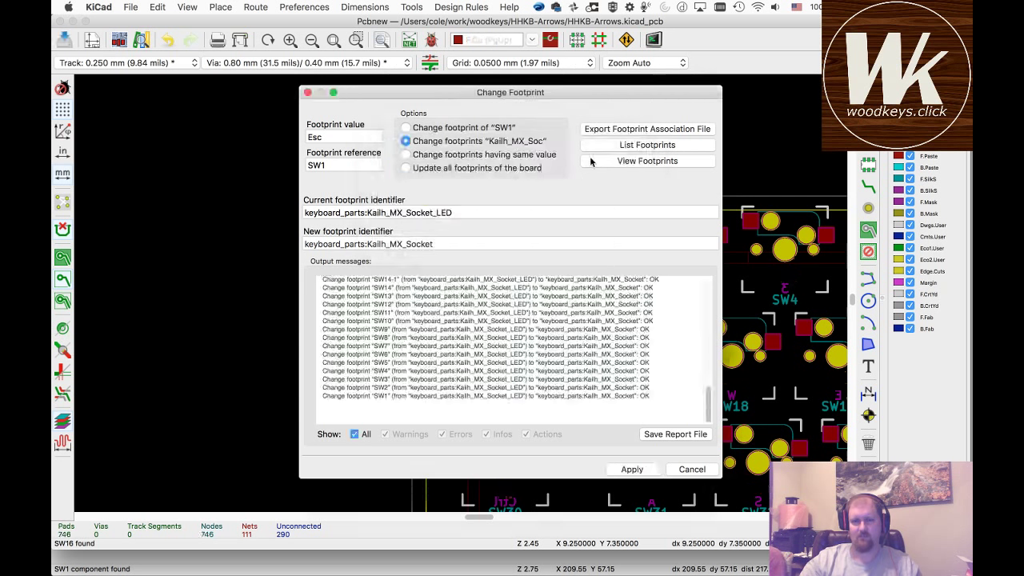
{"action": "left_click", "coordinate": [685, 470]}
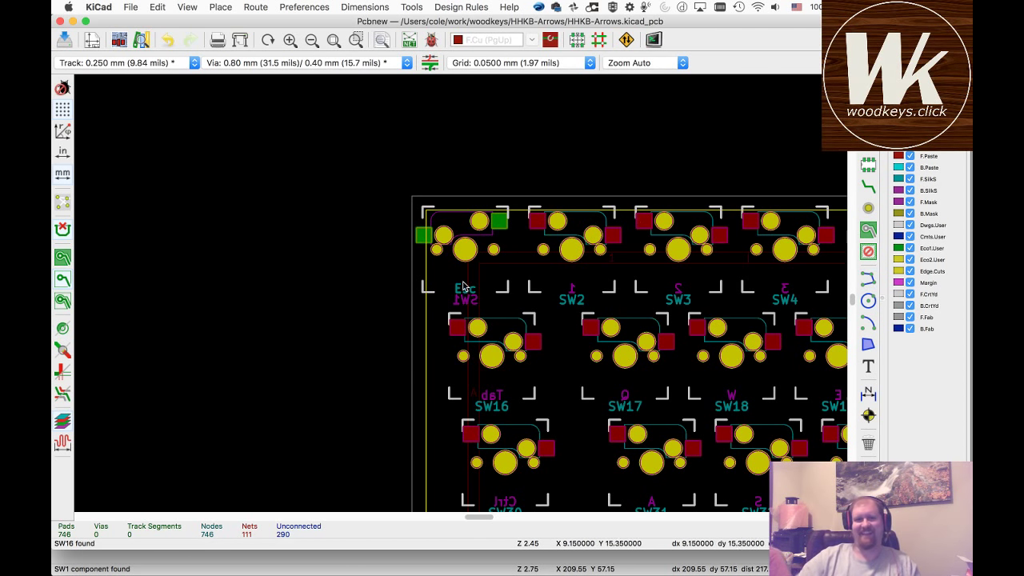
{"action": "left_click", "coordinate": [334, 43]}
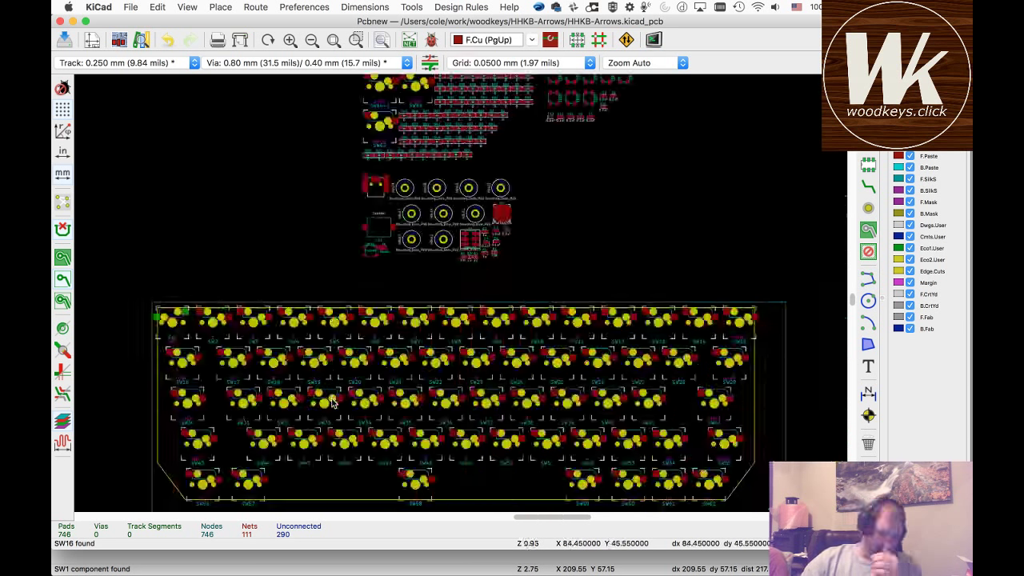
{"action": "left_click_drag", "start_coordinate": [184, 286], "coordinate": [590, 440]}
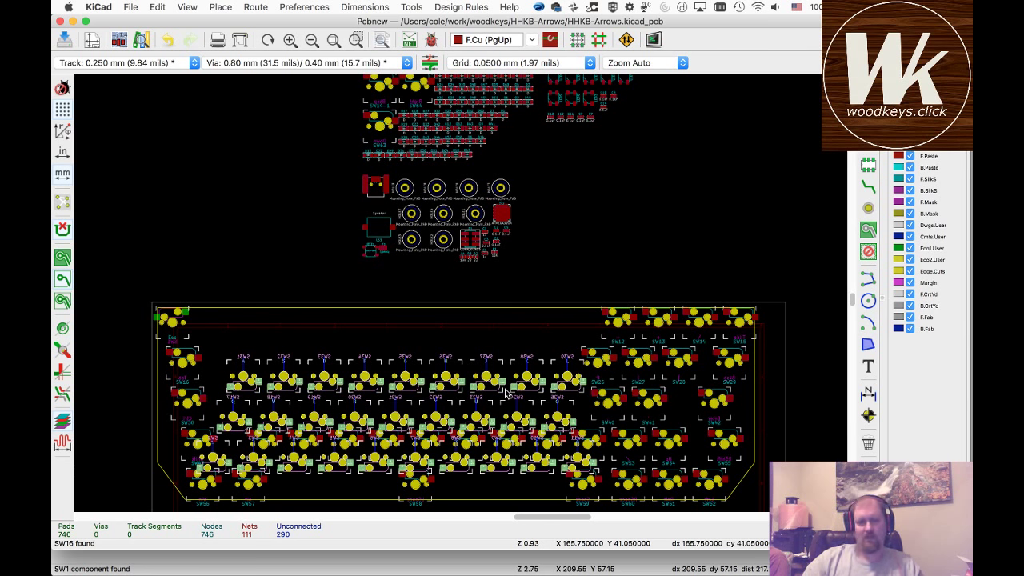
{"action": "key", "text": "space"}
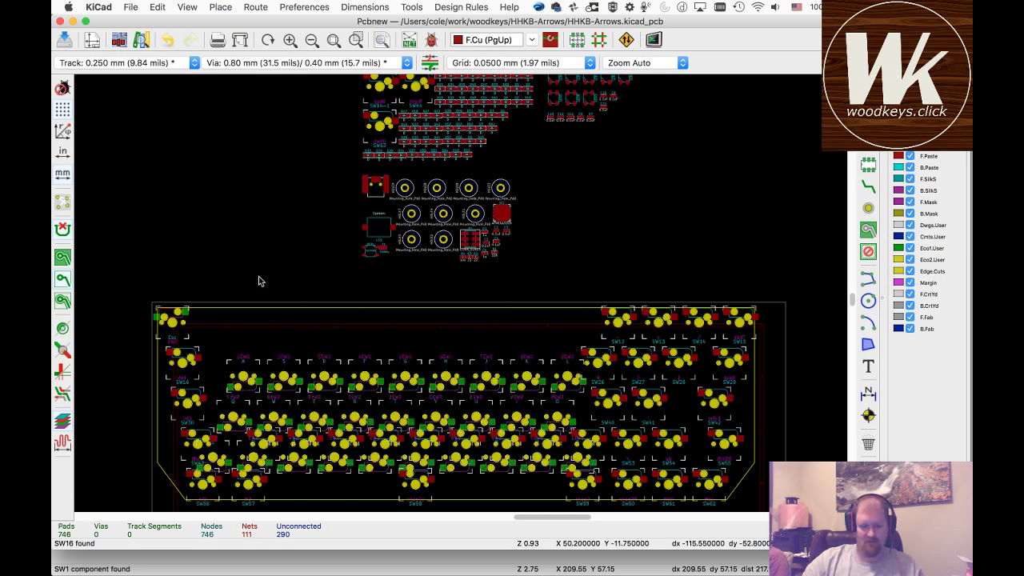
{"action": "key", "text": "ctrl+z"}
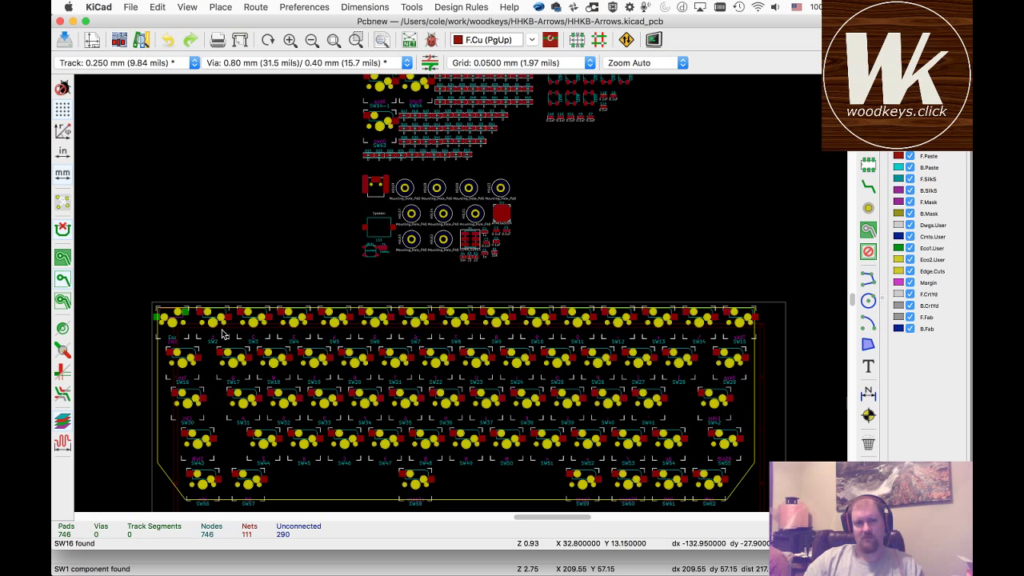
- Rotate top-row switch footprints SW2 through SW15 into the correct orientation
{"action": "key", "text": "r"}
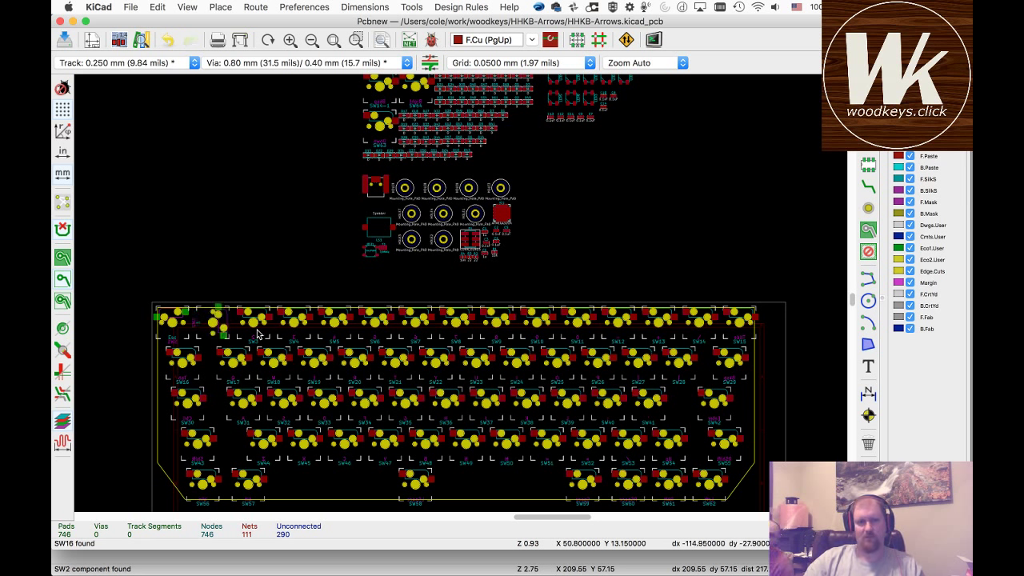
{"action": "key", "text": "r"}
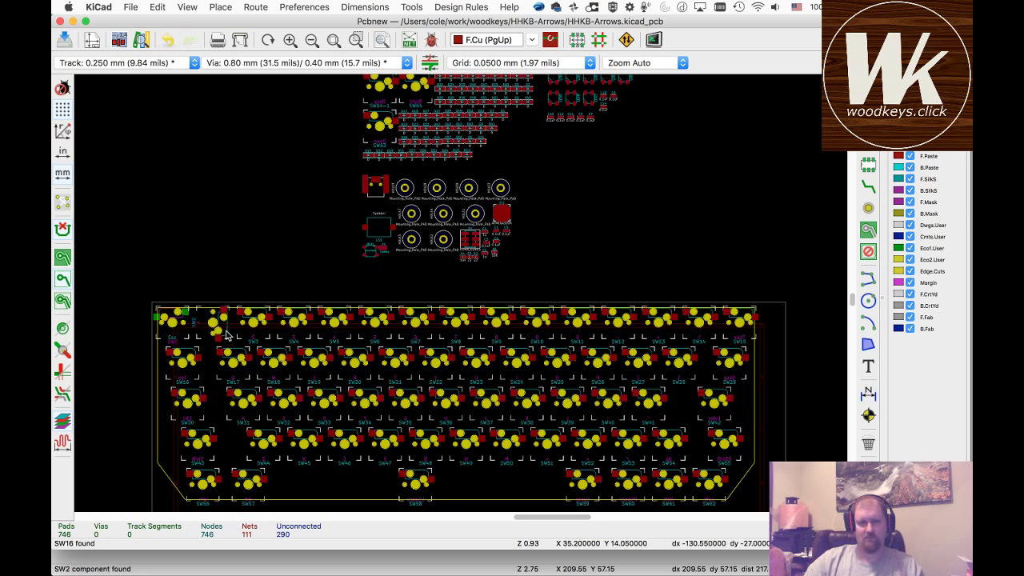
{"action": "key", "text": "r"}
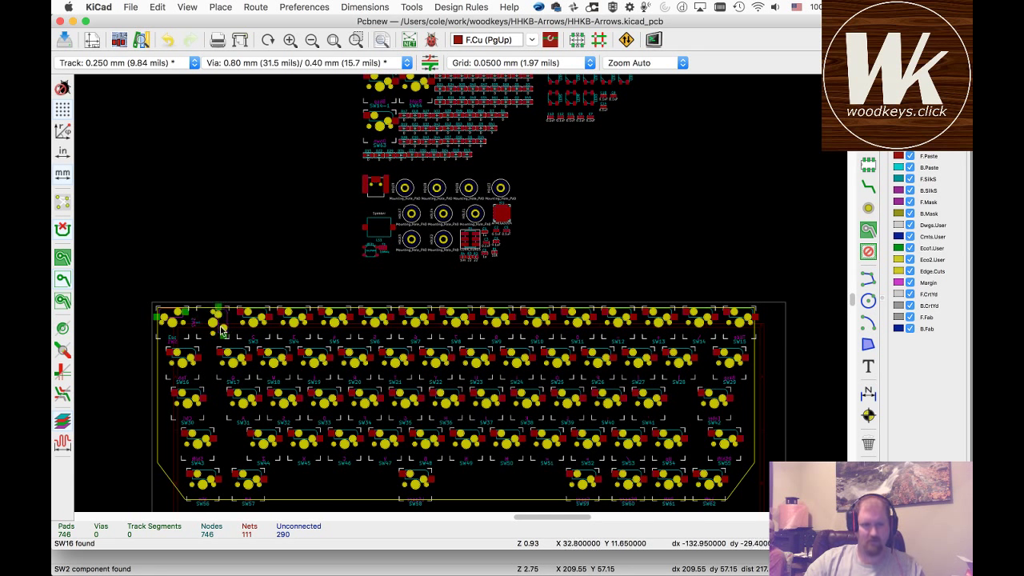
{"action": "key", "text": "r"}
{"action": "key", "text": "r"}
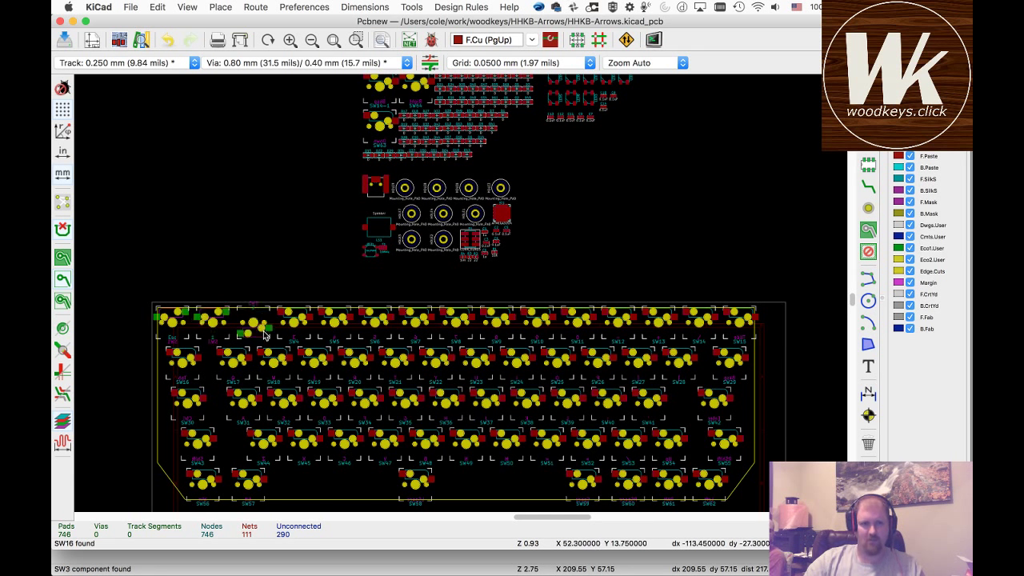
{"action": "key", "text": "r"}
{"action": "key", "text": "r"}
{"action": "key", "text": "r"}
{"action": "key", "text": "r"}
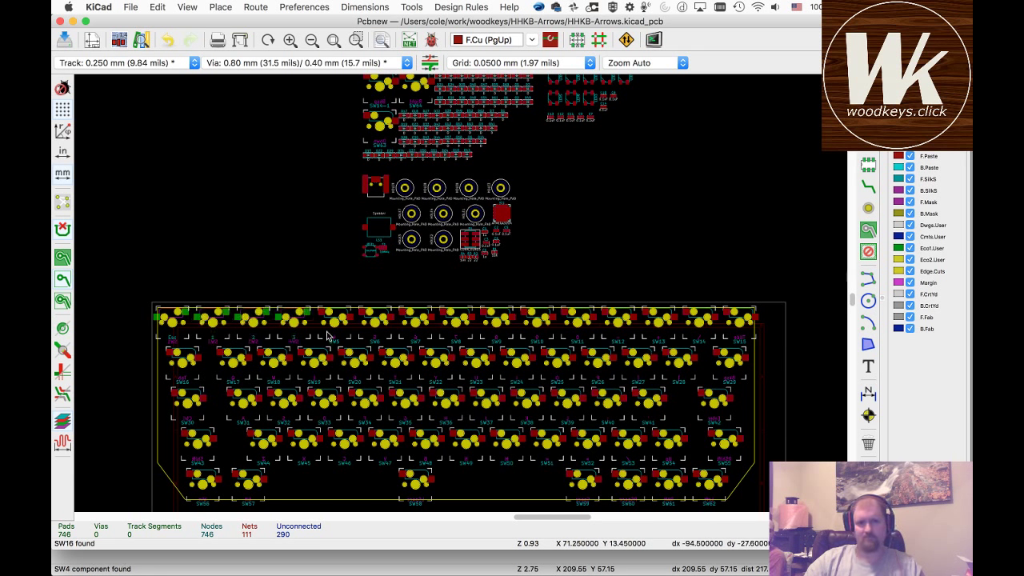
{"action": "key", "text": "r"}
{"action": "key", "text": "r"}
{"action": "key", "text": "r"}
{"action": "key", "text": "r"}
{"action": "key", "text": "r"}
{"action": "key", "text": "r"}
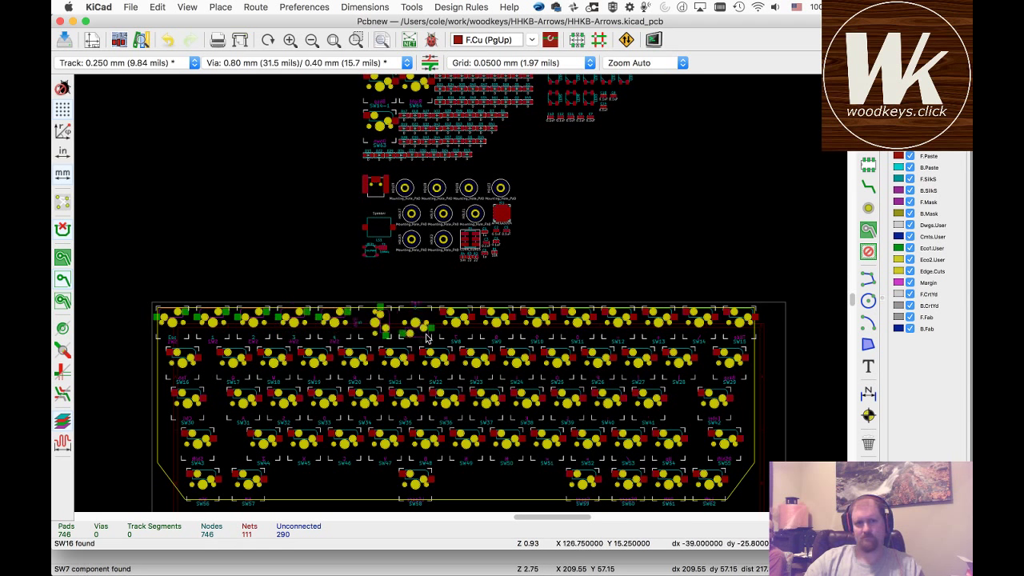
{"action": "key", "text": "r"}
{"action": "key", "text": "r"}
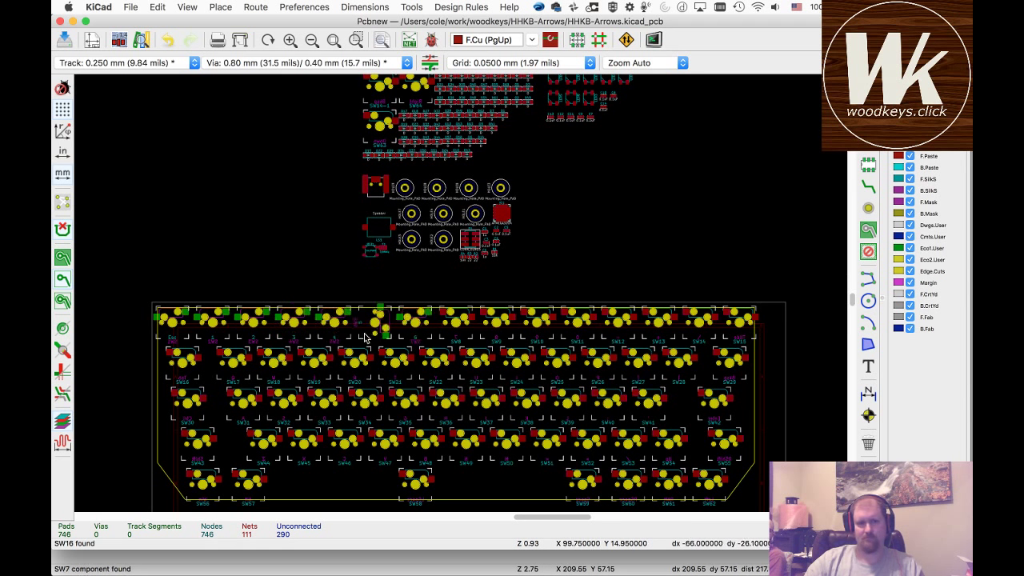
{"action": "key", "text": "r"}
{"action": "key", "text": "r"}
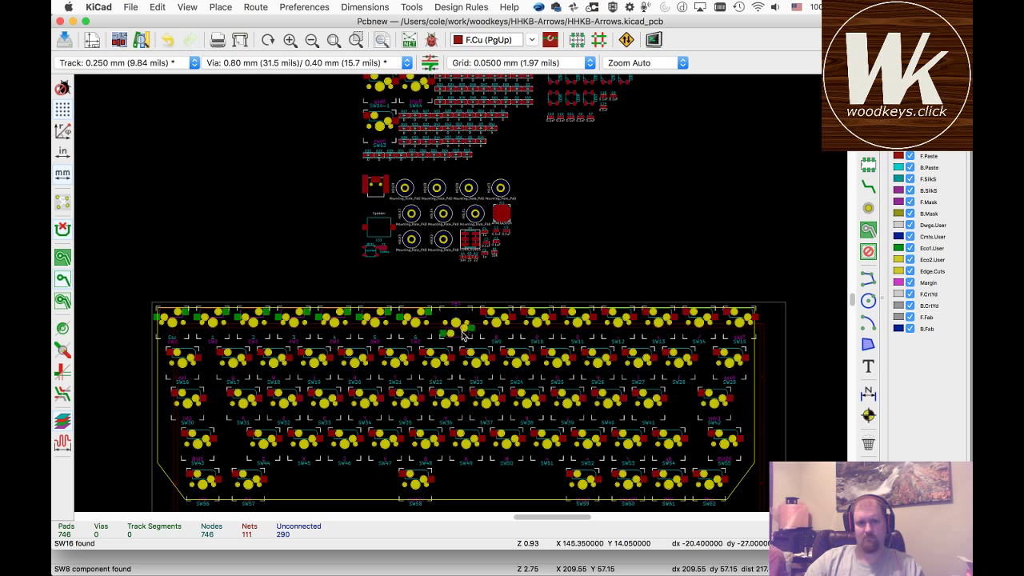
{"action": "key", "text": "r"}
{"action": "key", "text": "r"}
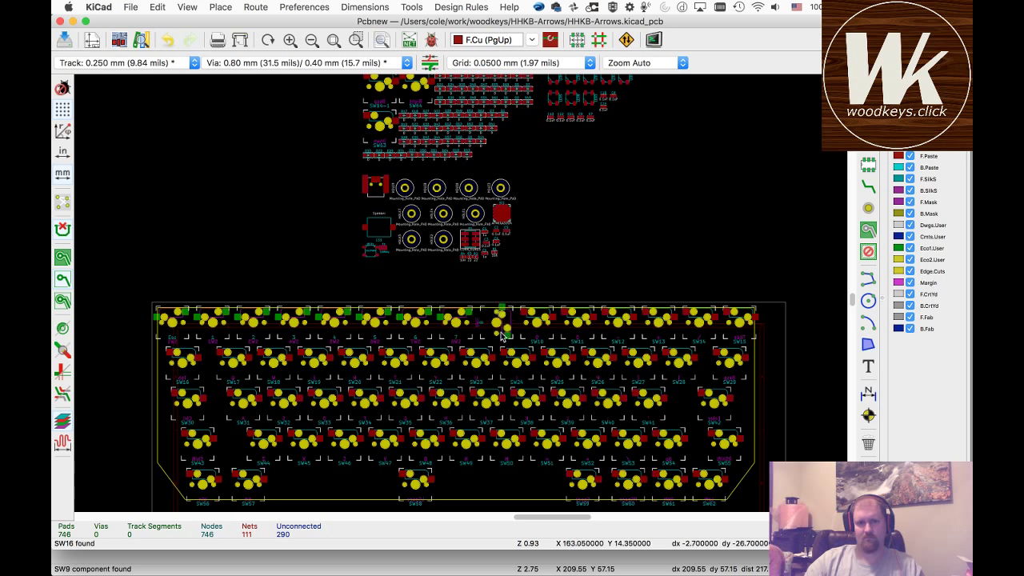
{"action": "key", "text": "r"}
{"action": "key", "text": "r"}
{"action": "key", "text": "r"}
{"action": "key", "text": "r"}
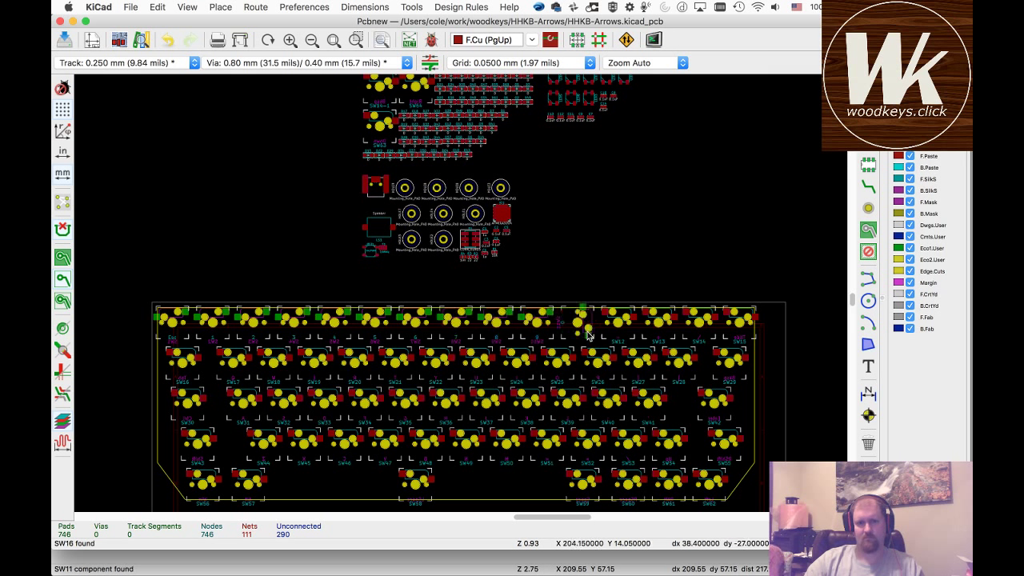
{"action": "key", "text": "r"}
{"action": "key", "text": "r"}
{"action": "key", "text": "r"}
{"action": "key", "text": "r"}
{"action": "key", "text": "r"}
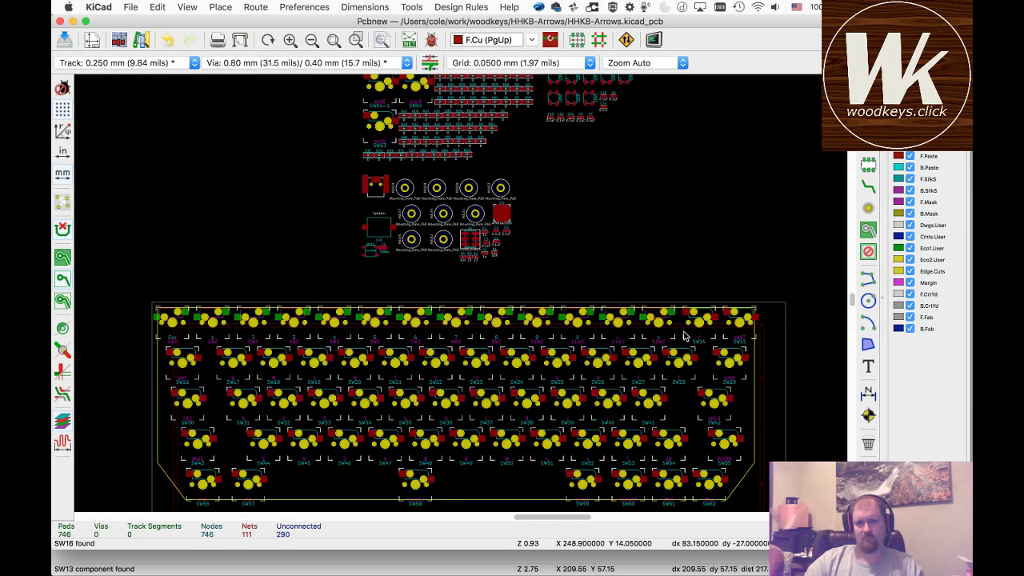
{"action": "key", "text": "r"}
{"action": "key", "text": "r"}
{"action": "key", "text": "r"}
{"action": "key", "text": "r"}
{"action": "key", "text": "r"}
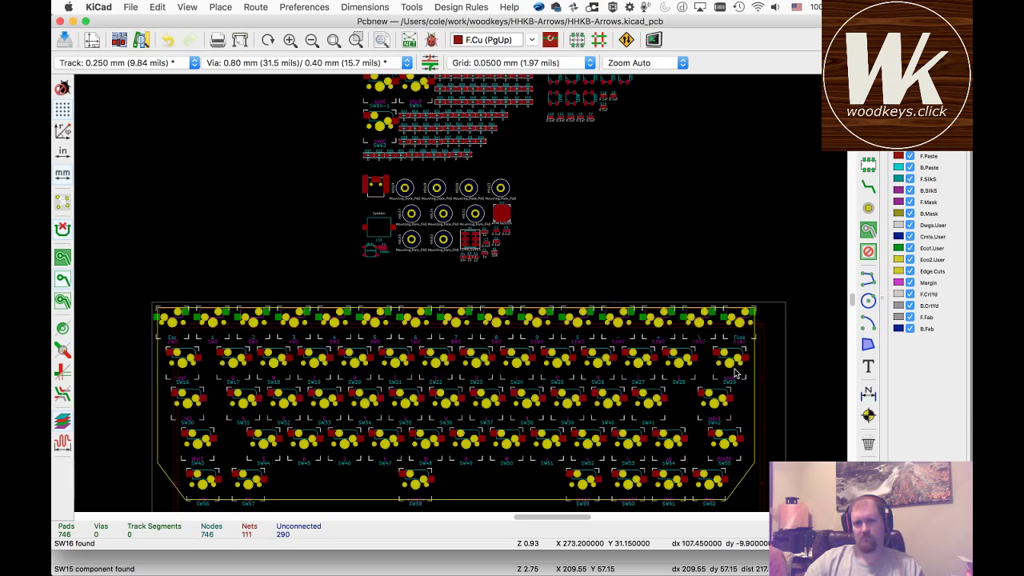
{"action": "key", "text": "r"}
- Reorient second-row footprints SW29 to SW25 and slide one left along the row
{"action": "key", "text": "r"}
{"action": "key", "text": "r"}
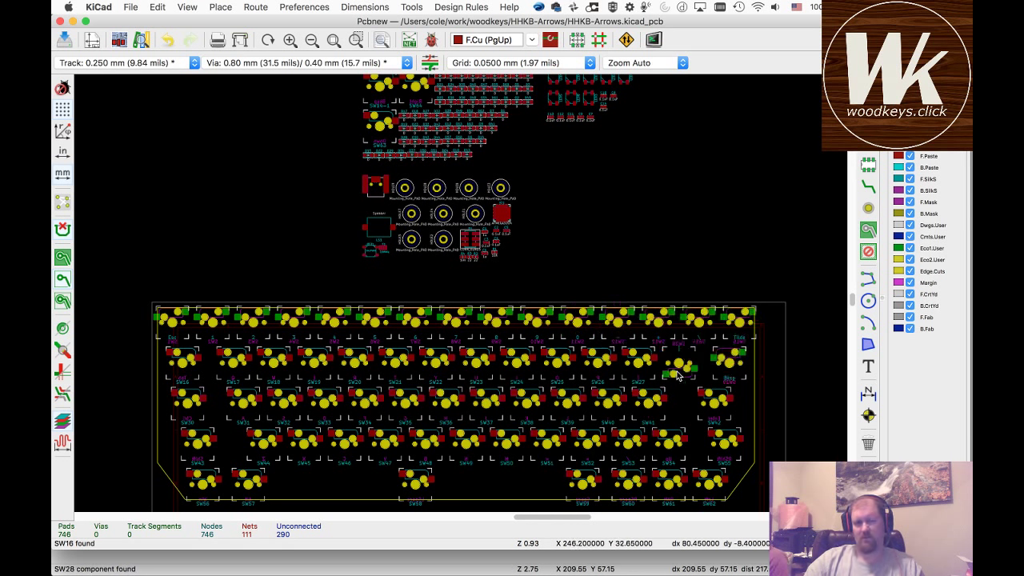
{"action": "key", "text": "r"}
{"action": "key", "text": "r"}
{"action": "key", "text": "r"}
{"action": "key", "text": "r"}
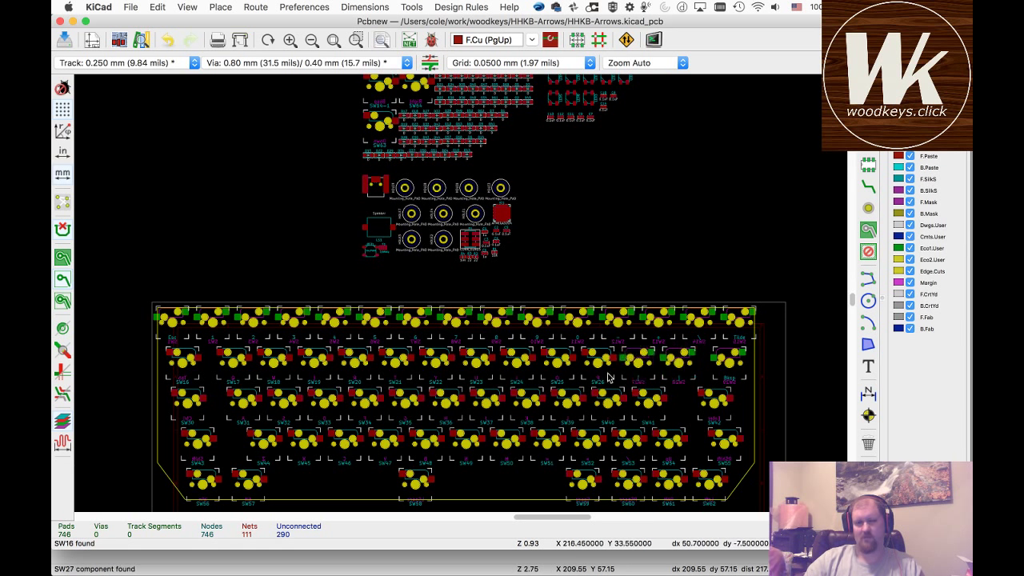
{"action": "key", "text": "r"}
{"action": "key", "text": "r"}
{"action": "key", "text": "r"}
{"action": "key", "text": "r"}
{"action": "key", "text": "r"}
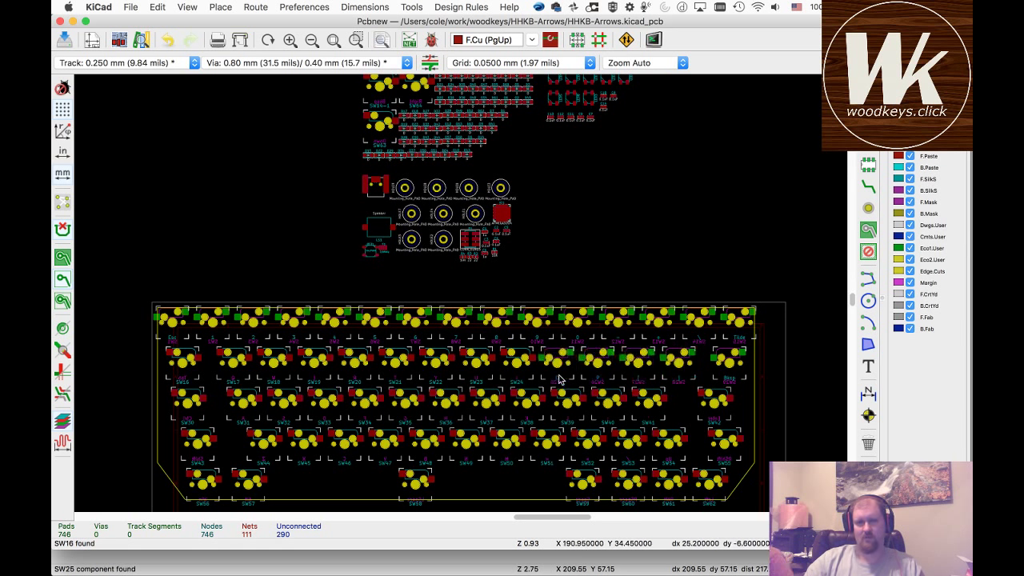
{"action": "key", "text": "r"}
{"action": "key", "text": "r"}
{"action": "left_click_drag", "start_coordinate": [475, 379], "coordinate": [182, 365]}
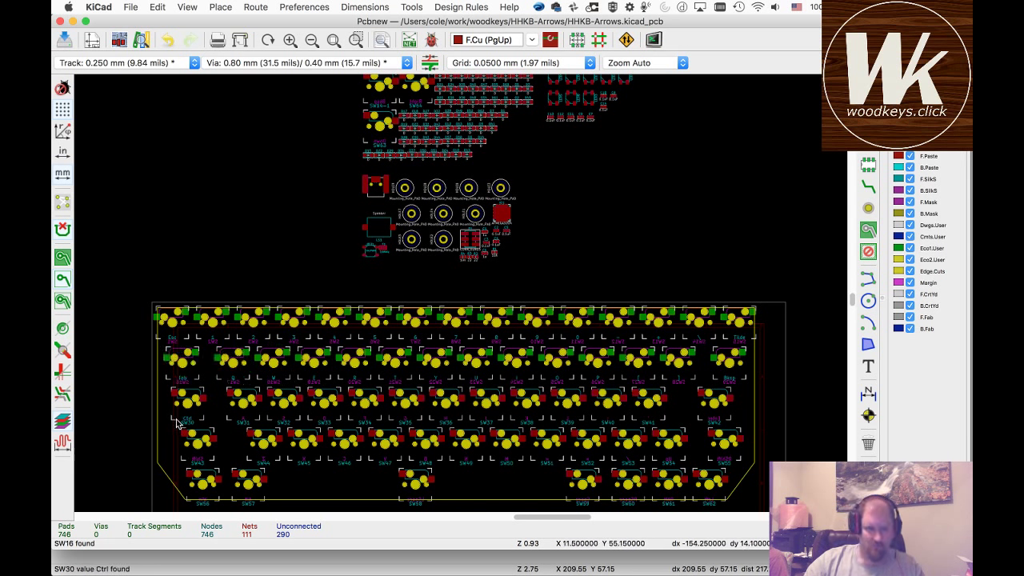
{"action": "scroll", "coordinate": [202, 430], "scroll_direction": "up", "scroll_amount": 3}
- Flip SW30, SW31 and SW32 to the back side, each turned 180°
{"action": "scroll", "coordinate": [461, 297], "scroll_direction": "up", "scroll_amount": 3}
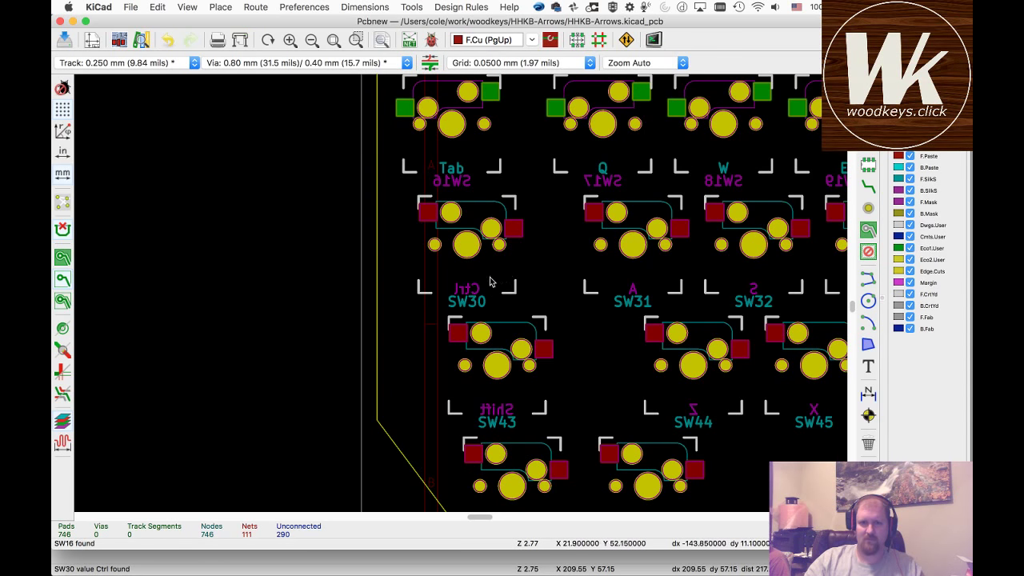
{"action": "key", "text": "f"}
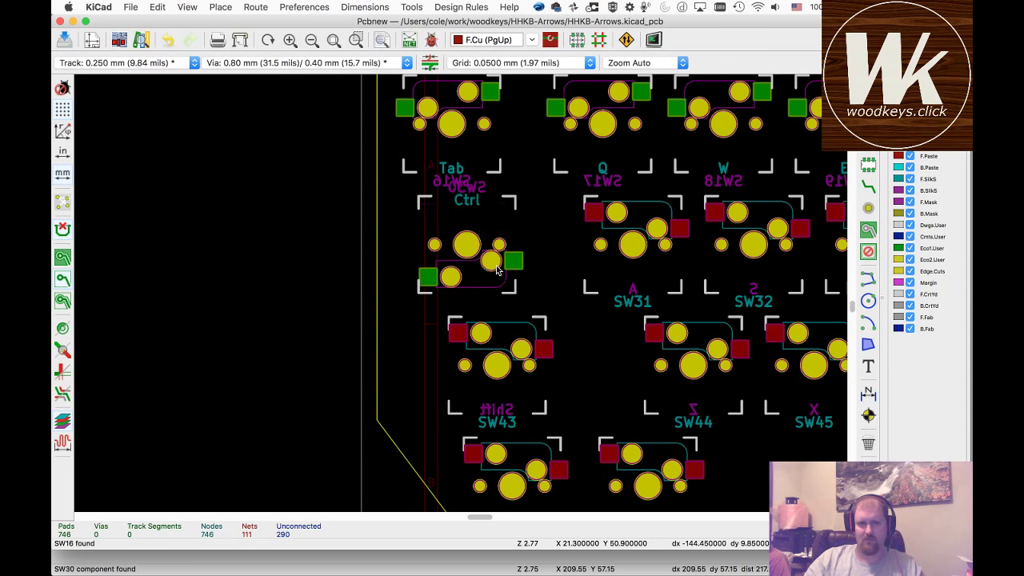
{"action": "key", "text": "r"}
{"action": "key", "text": "r"}
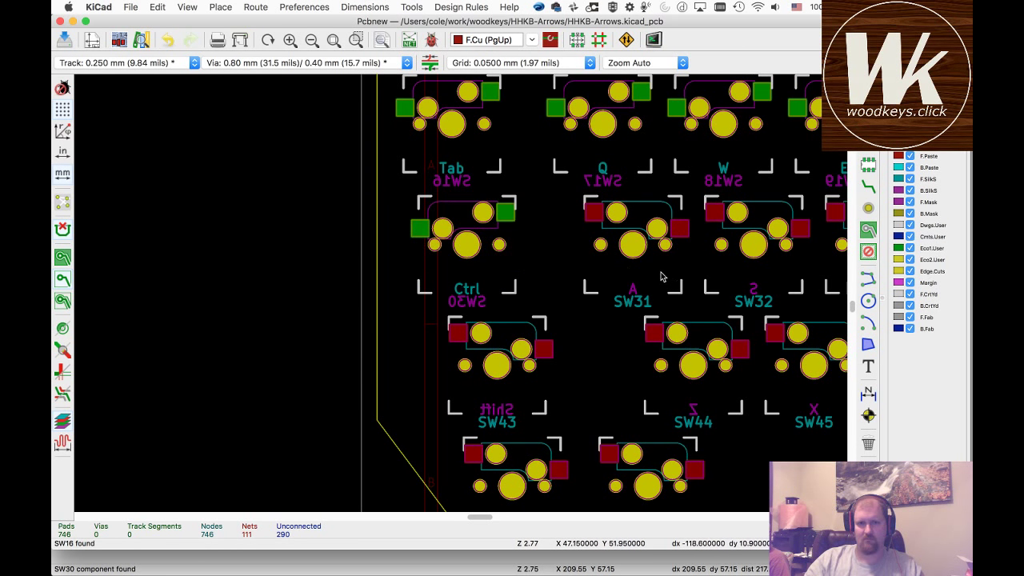
{"action": "key", "text": "f"}
{"action": "key", "text": "r"}
{"action": "key", "text": "r"}
{"action": "key", "text": "f"}
{"action": "key", "text": "r"}
{"action": "key", "text": "r"}
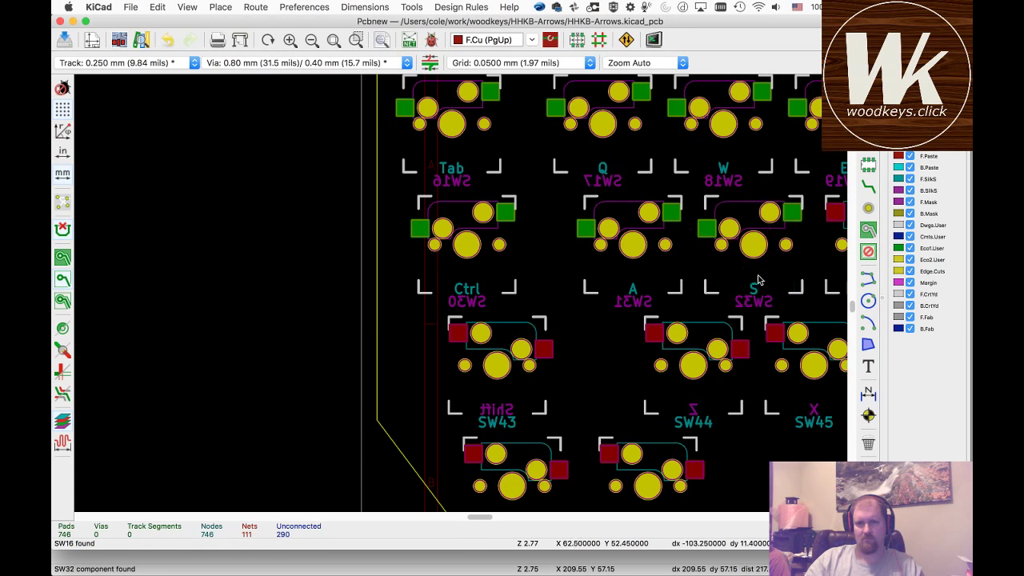
- Flip the SW43 Shift and SW44 Z footprints to the back, rotated to match their row
{"action": "key", "text": "r"}
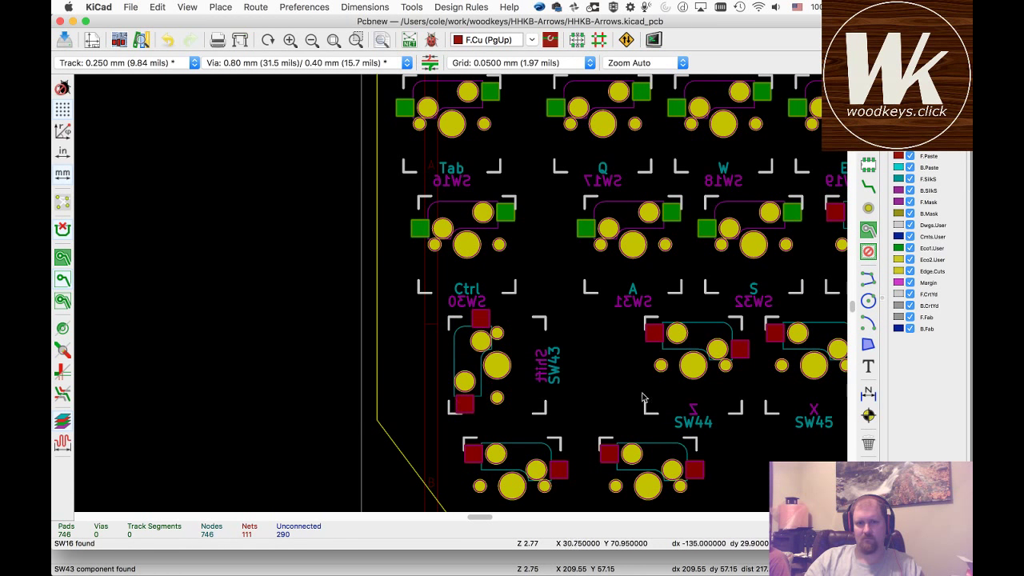
{"action": "key", "text": "f"}
{"action": "key", "text": "r"}
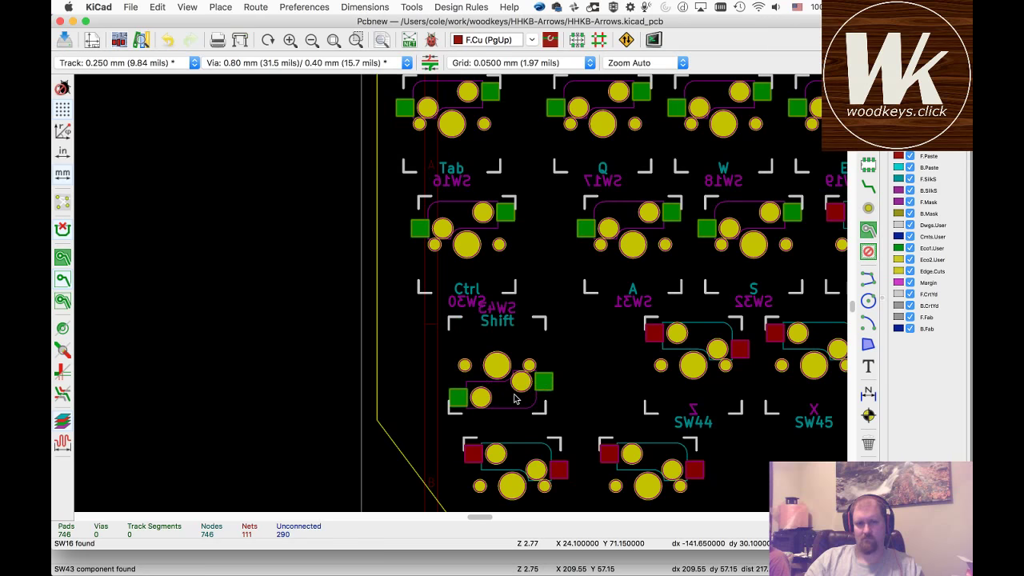
{"action": "key", "text": "f"}
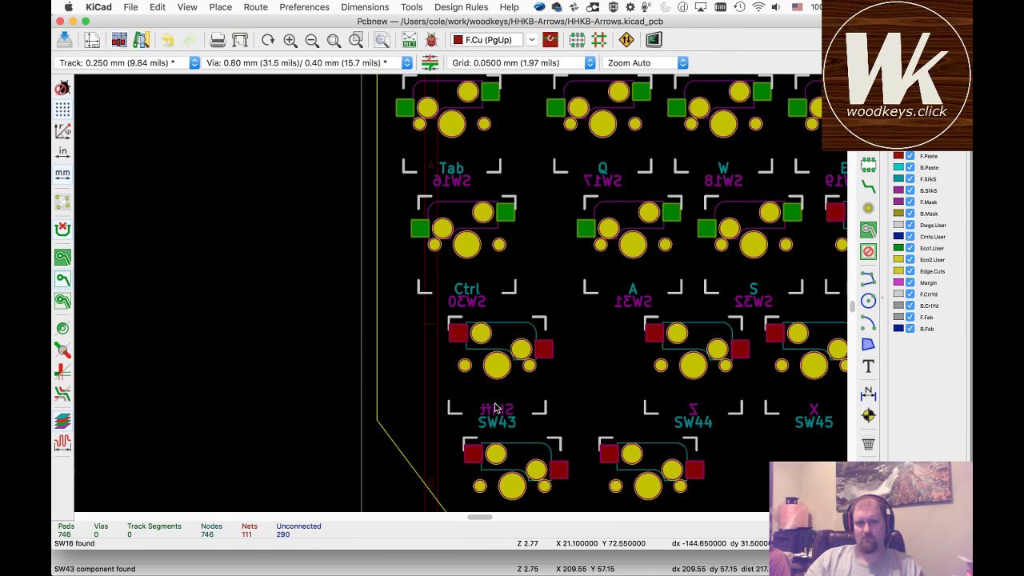
{"action": "key", "text": "r"}
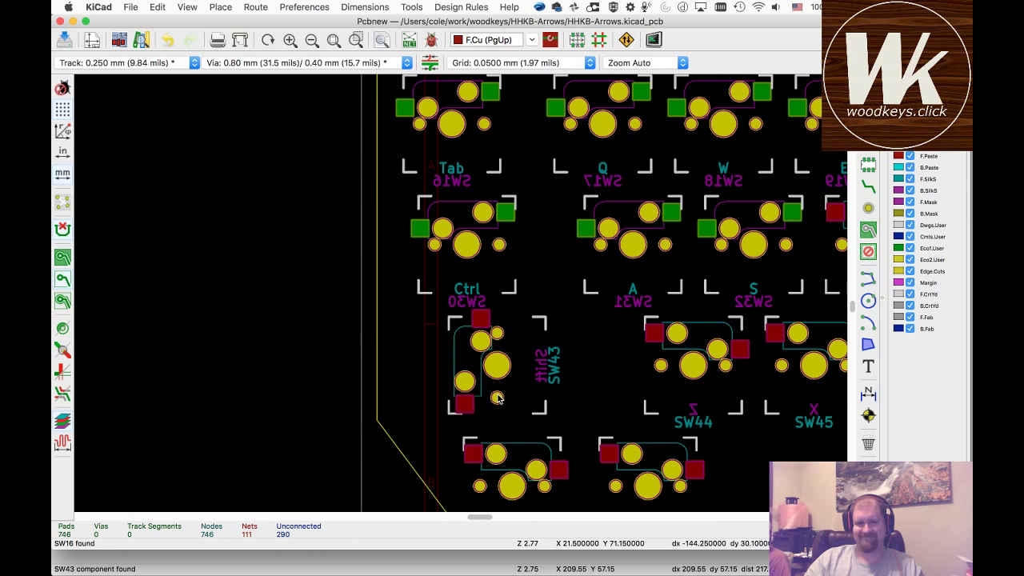
{"action": "key", "text": "r"}
{"action": "key", "text": "f"}
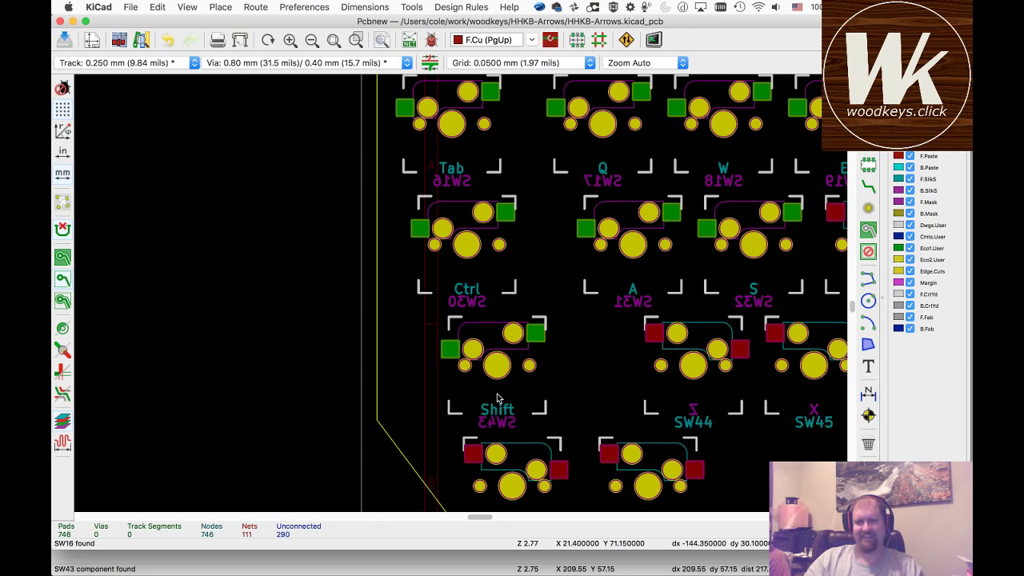
{"action": "key", "text": "f"}
{"action": "key", "text": "r"}
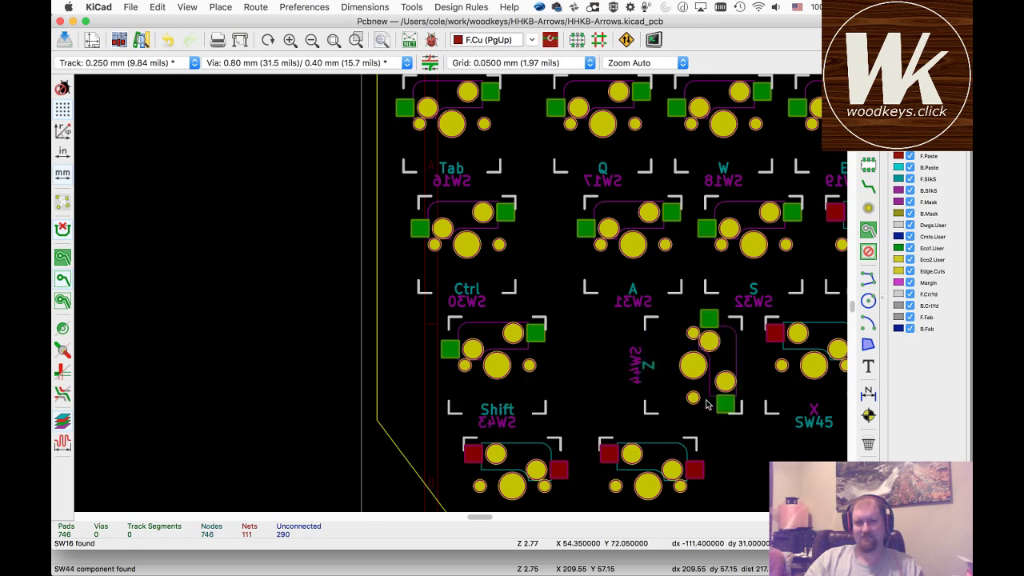
{"action": "key", "text": "r"}
- Flip the footprint below Z and the Win footprint to the back, aligned with their row
{"action": "key", "text": "f"}
{"action": "key", "text": "r"}
{"action": "key", "text": "r"}
{"action": "key", "text": "f"}
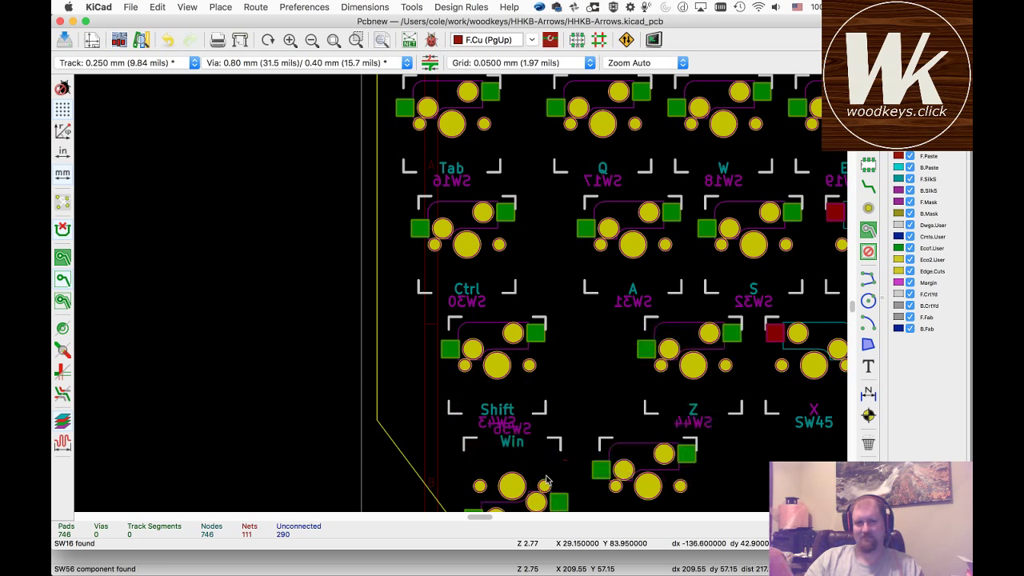
{"action": "key", "text": "r"}
{"action": "key", "text": "r"}
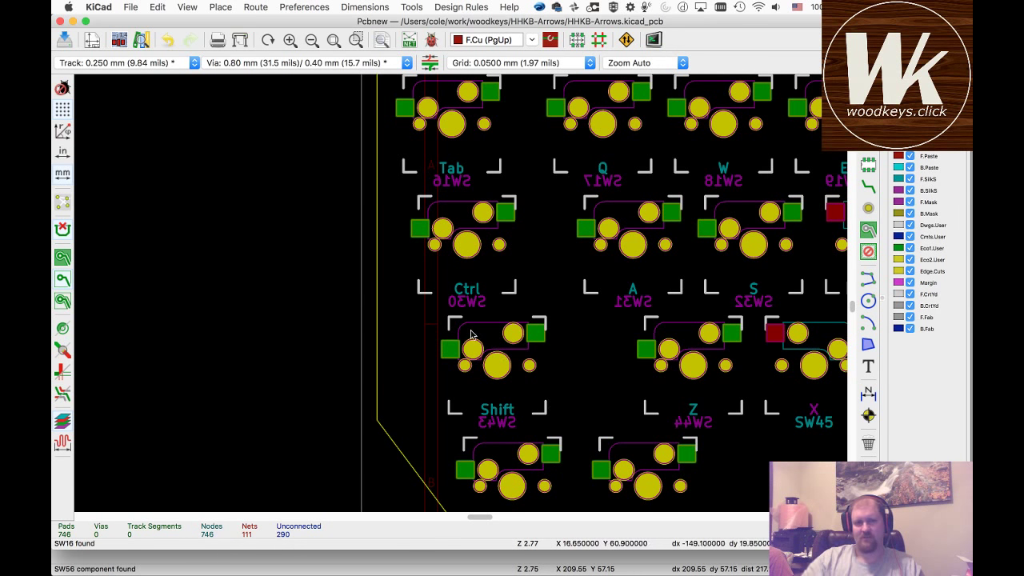
{"action": "scroll", "coordinate": [460, 297], "scroll_direction": "down", "scroll_amount": 2}
{"action": "scroll", "coordinate": [460, 297], "scroll_direction": "up", "scroll_amount": 1}
{"action": "scroll", "coordinate": [460, 298], "scroll_direction": "down", "scroll_amount": 2}
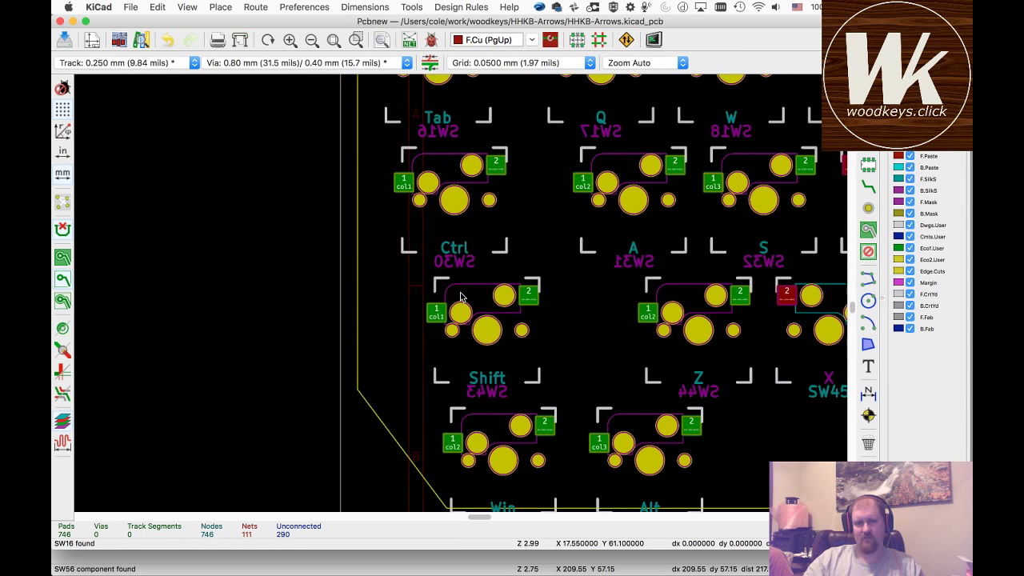
{"action": "scroll", "coordinate": [460, 297], "scroll_direction": "up", "scroll_amount": 2}
{"action": "scroll", "coordinate": [463, 301], "scroll_direction": "left", "scroll_amount": 1}
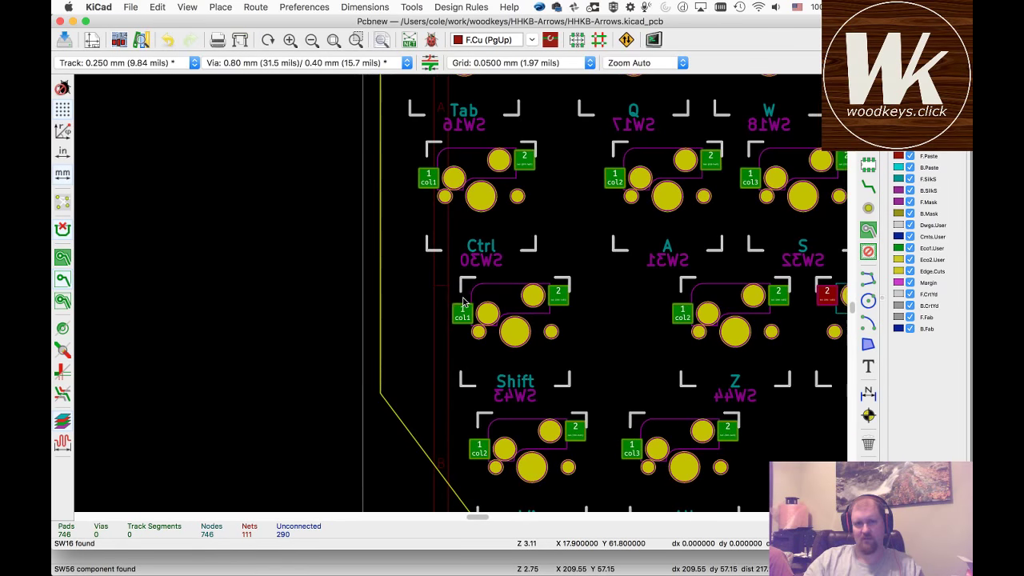
{"action": "scroll", "coordinate": [462, 301], "scroll_direction": "right", "scroll_amount": 6}
{"action": "scroll", "coordinate": [463, 301], "scroll_direction": "right", "scroll_amount": 3}
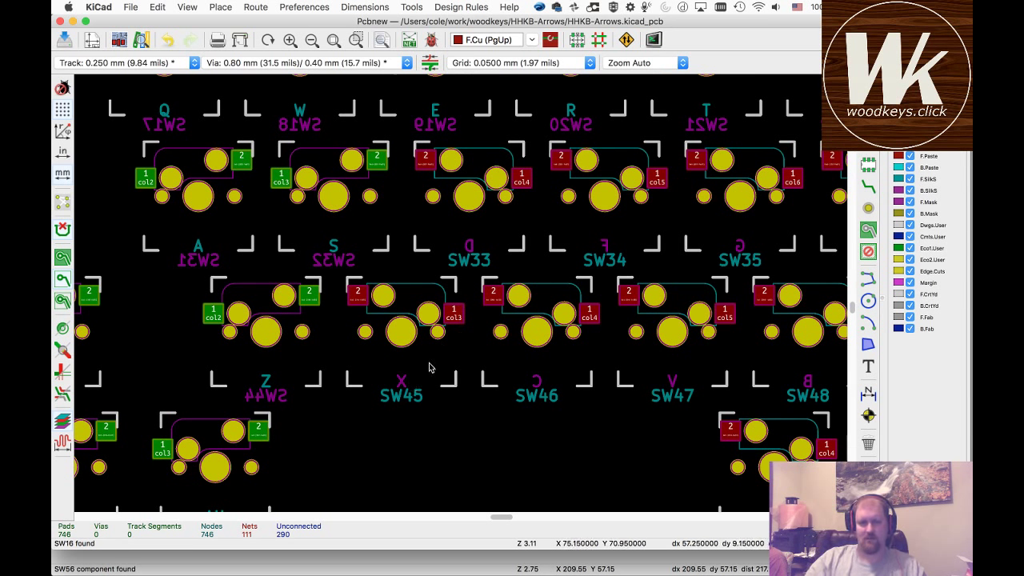
- Flip the X, C, V, B and below-B footprints to the back, rotated into alignment
{"action": "key", "text": "f"}
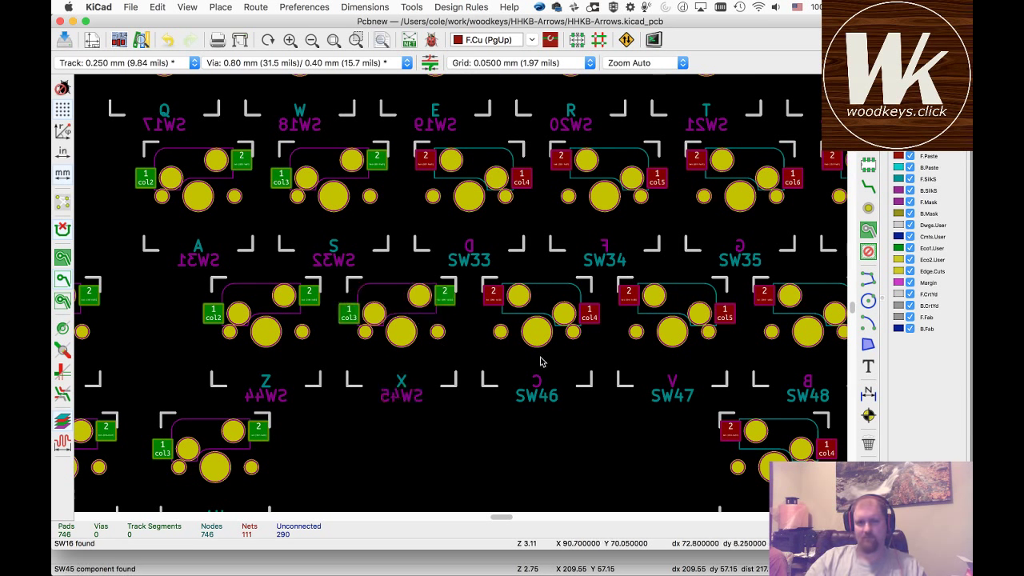
{"action": "key", "text": "f"}
{"action": "key", "text": "f"}
{"action": "key", "text": "r"}
{"action": "key", "text": "r"}
{"action": "key", "text": "f"}
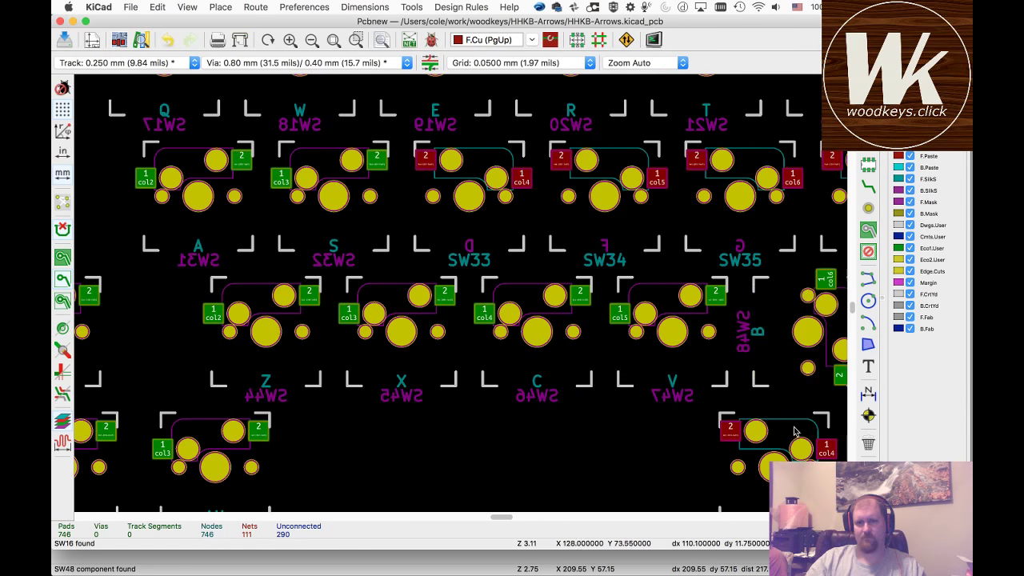
{"action": "key", "text": "r"}
{"action": "key", "text": "r"}
{"action": "key", "text": "f"}
{"action": "key", "text": "r"}
{"action": "key", "text": "r"}
- Flip the E, R, T and H footprints to the back, turned the right way round
{"action": "key", "text": "f"}
{"action": "key", "text": "r"}
{"action": "key", "text": "r"}
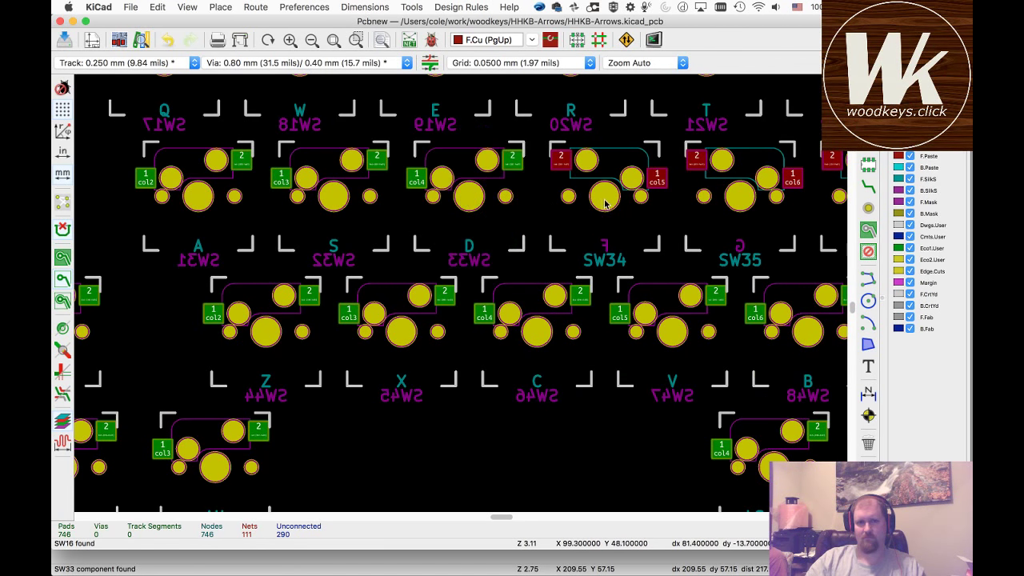
{"action": "key", "text": "f"}
{"action": "key", "text": "r"}
{"action": "key", "text": "r"}
{"action": "key", "text": "f"}
{"action": "key", "text": "r"}
{"action": "key", "text": "r"}
{"action": "key", "text": "f"}
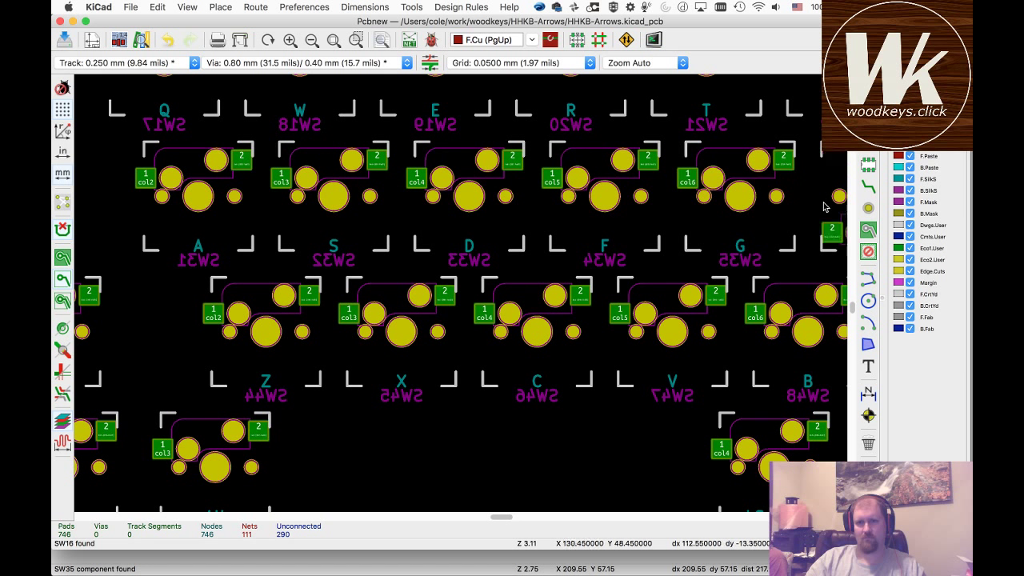
{"action": "key", "text": "r"}
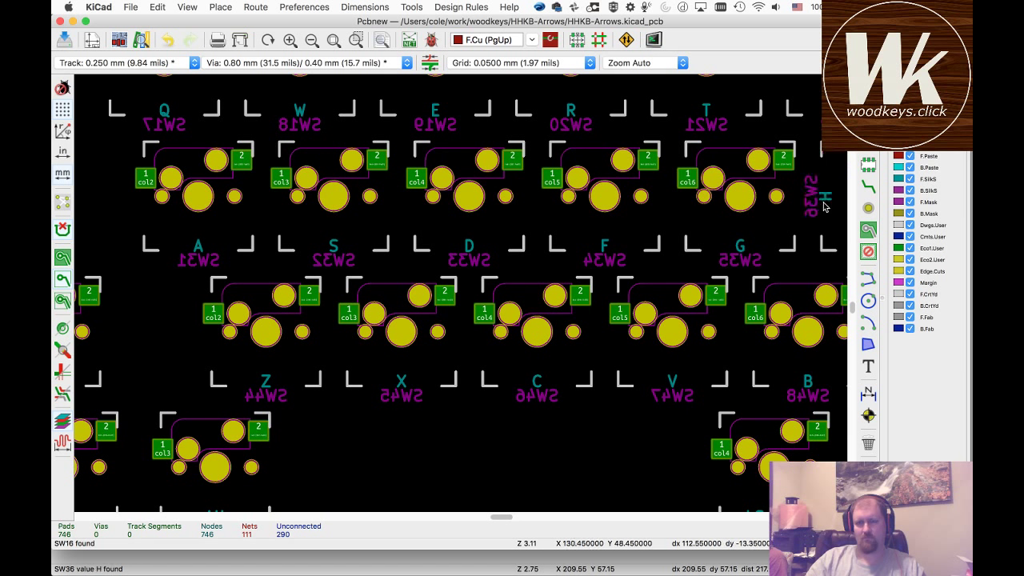
{"action": "key", "text": "r"}
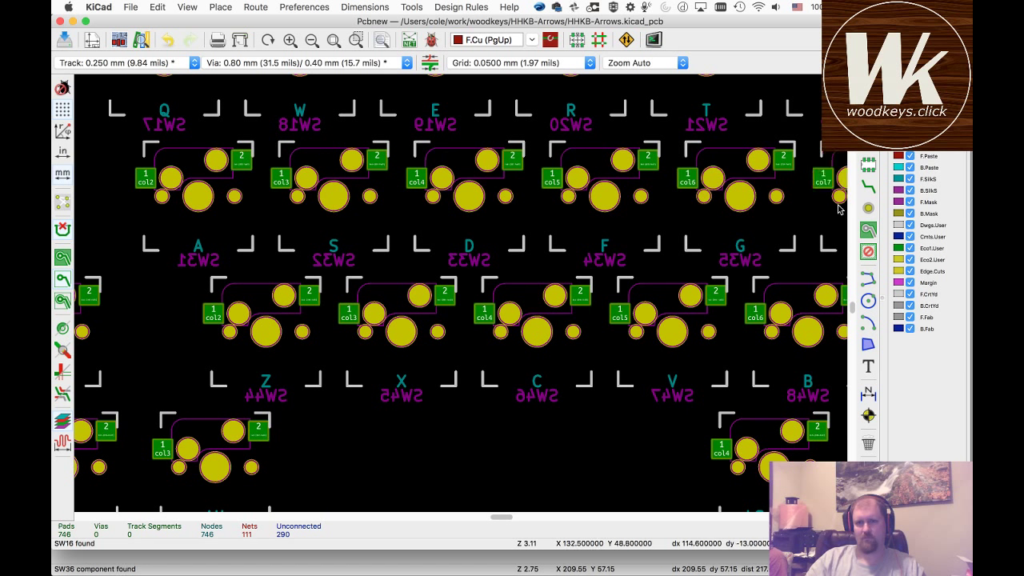
- Flip the J, K, L and semicolon footprints to the back, rotated upright
{"action": "scroll", "coordinate": [693, 229], "scroll_direction": "left", "scroll_amount": 2}
{"action": "scroll", "coordinate": [692, 228], "scroll_direction": "right", "scroll_amount": 10}
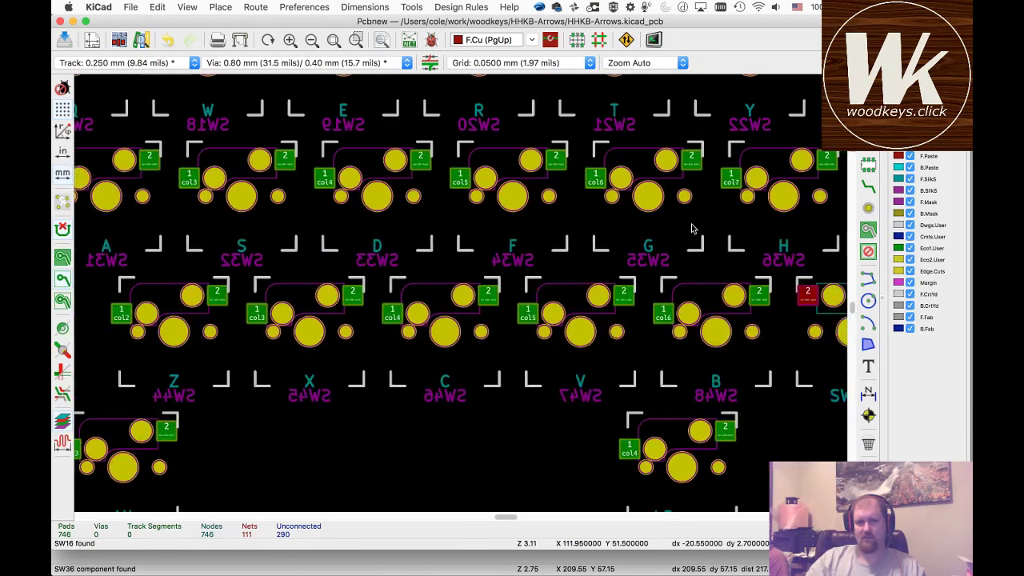
{"action": "scroll", "coordinate": [692, 229], "scroll_direction": "right", "scroll_amount": 6}
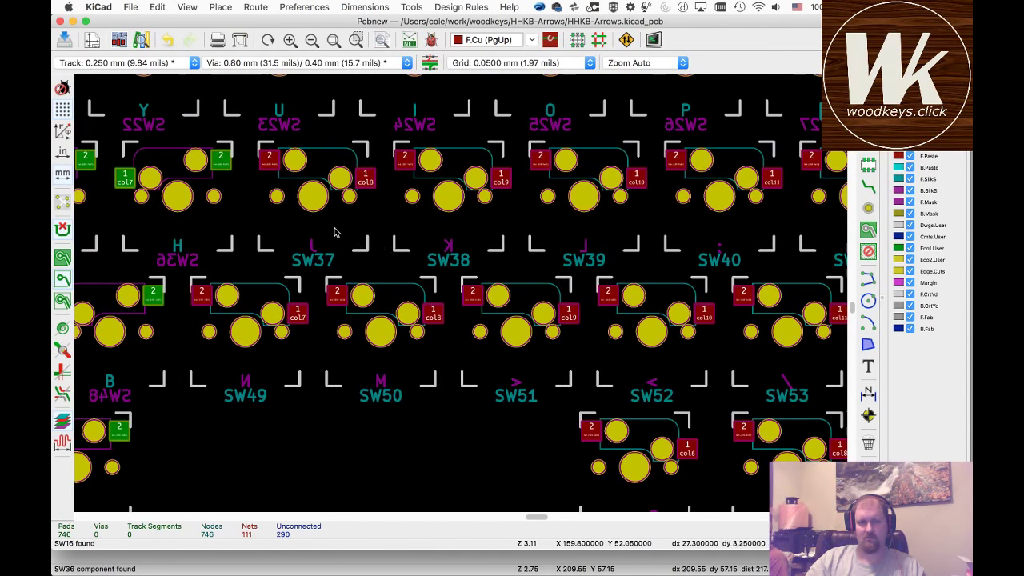
{"action": "key", "text": "f"}
{"action": "key", "text": "r"}
{"action": "key", "text": "f"}
{"action": "key", "text": "r"}
{"action": "key", "text": "f"}
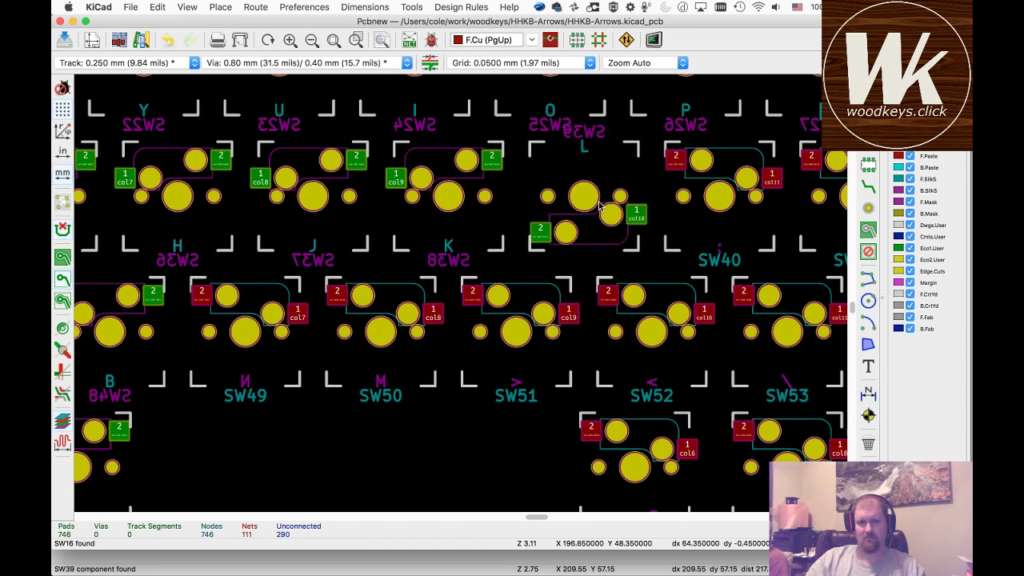
{"action": "key", "text": "r"}
{"action": "key", "text": "r"}
{"action": "key", "text": "f"}
{"action": "key", "text": "r"}
{"action": "key", "text": "r"}
- Flip the next home-row, slash, > and < footprints to the back and rotate them upright
{"action": "key", "text": "f"}
{"action": "key", "text": "r"}
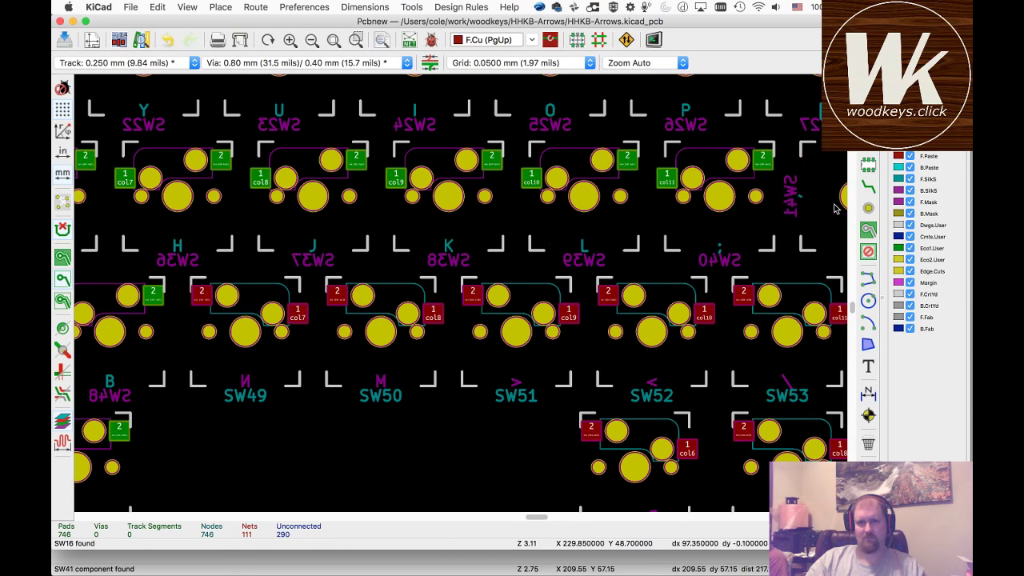
{"action": "key", "text": "r"}
{"action": "key", "text": "f"}
{"action": "key", "text": "r"}
{"action": "key", "text": "f"}
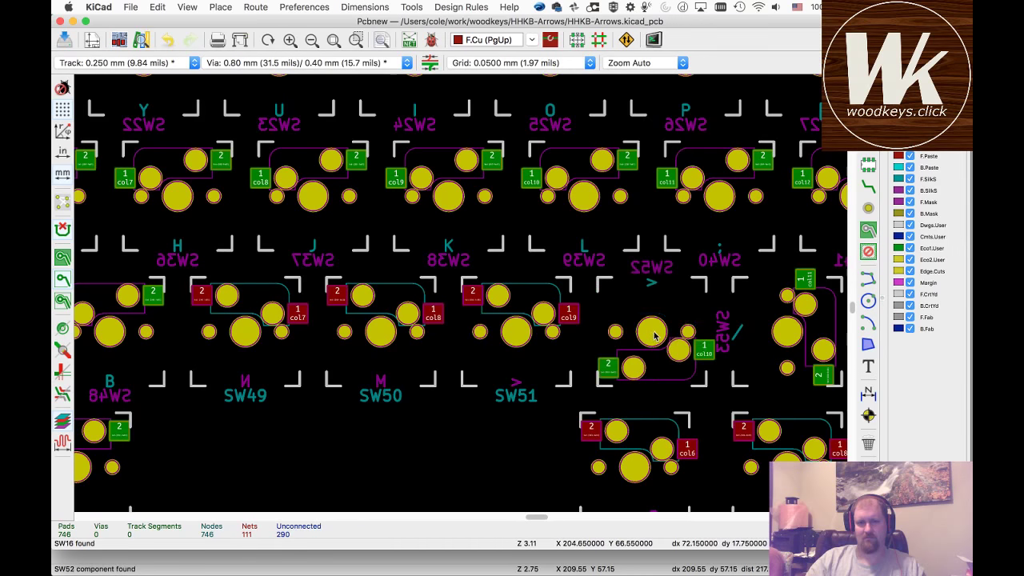
{"action": "key", "text": "r"}
{"action": "key", "text": "r"}
{"action": "key", "text": "f"}
{"action": "key", "text": "r"}
{"action": "key", "text": "r"}
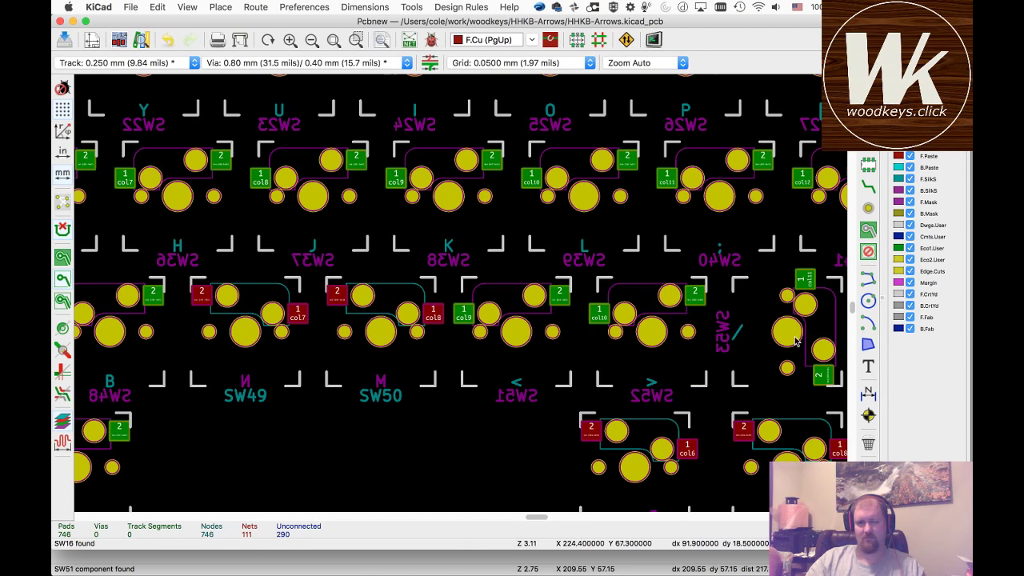
{"action": "key", "text": "r"}
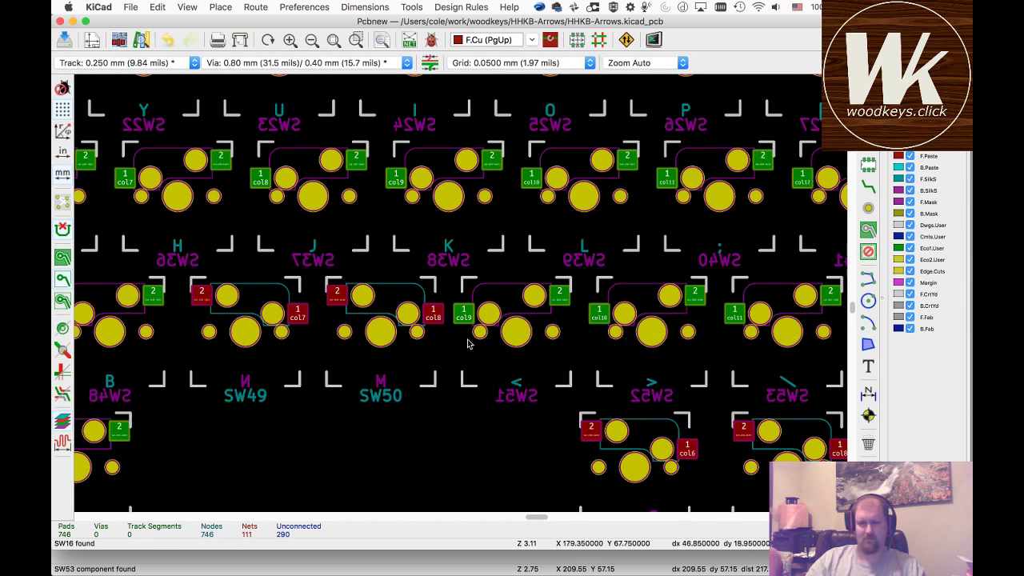
{"action": "key", "text": "f"}
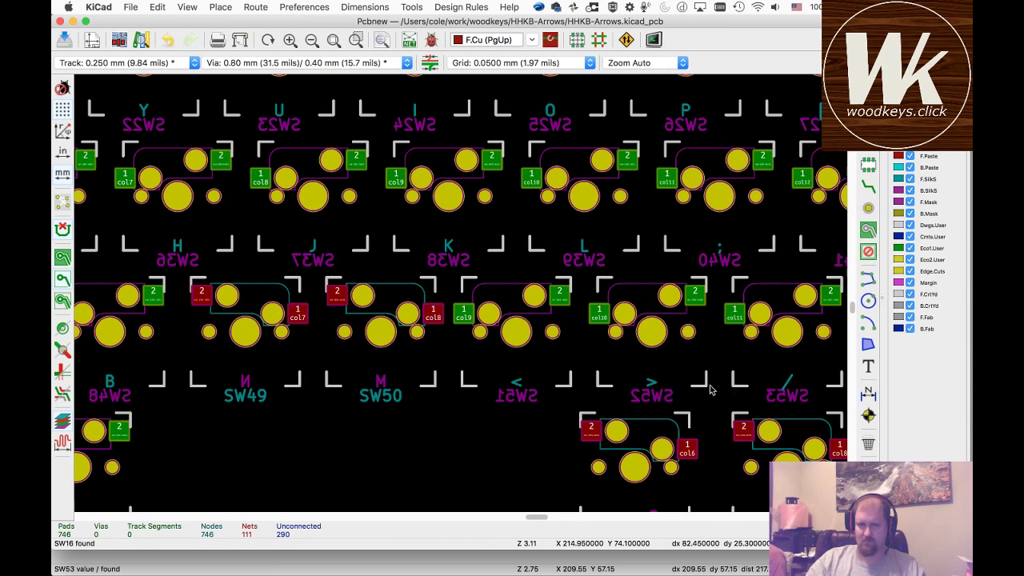
- Flip the M, N, bottom-row, Up, beside-Up and Enter footprints to the back
{"action": "key", "text": "f"}
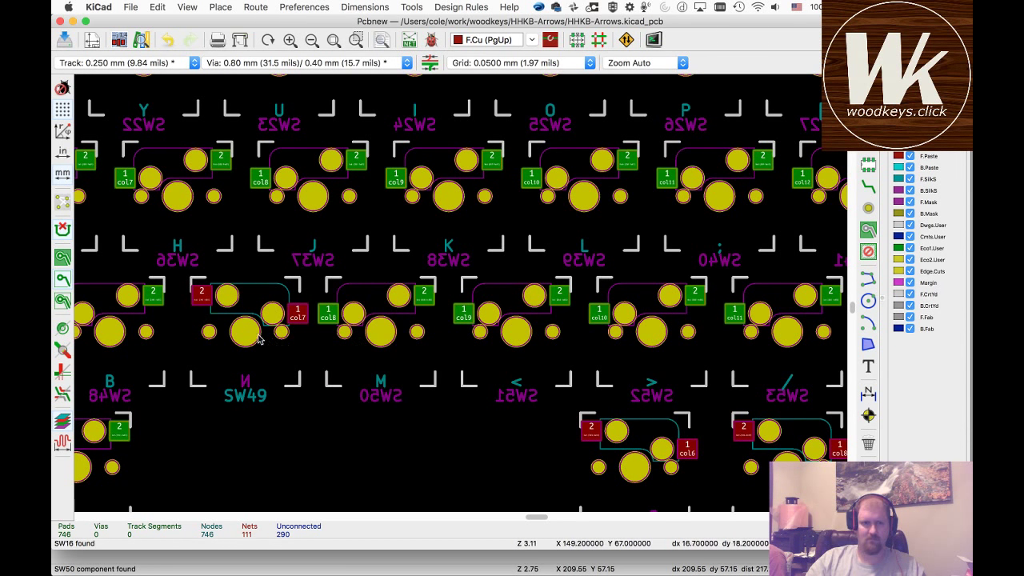
{"action": "key", "text": "f"}
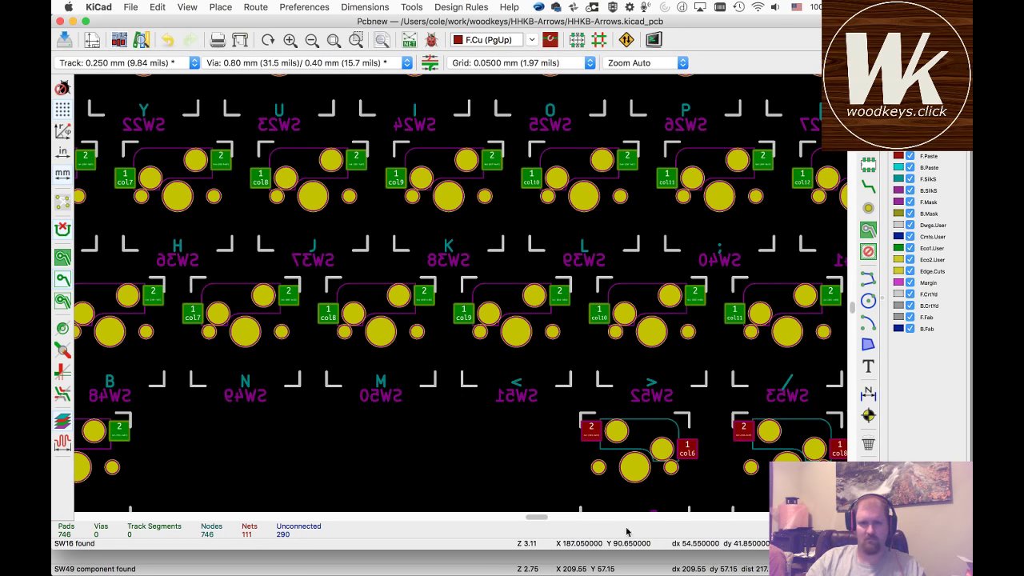
{"action": "key", "text": "f"}
{"action": "key", "text": "f"}
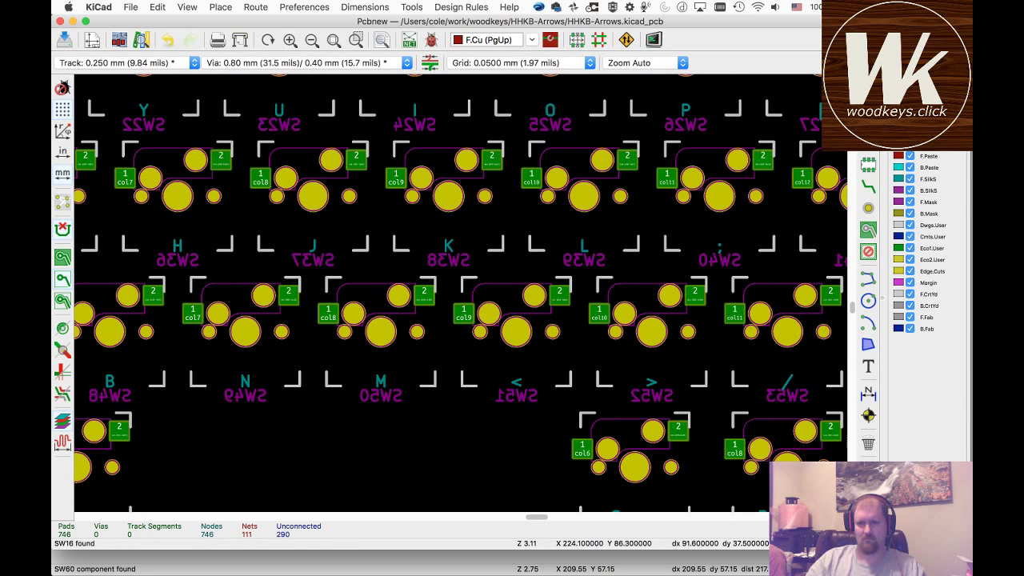
{"action": "mouse_move", "coordinate": [537, 517]}
{"action": "left_mouse_down"}
{"action": "mouse_move", "coordinate": [571, 517]}
{"action": "mouse_move", "coordinate": [548, 517]}
{"action": "left_mouse_up"}
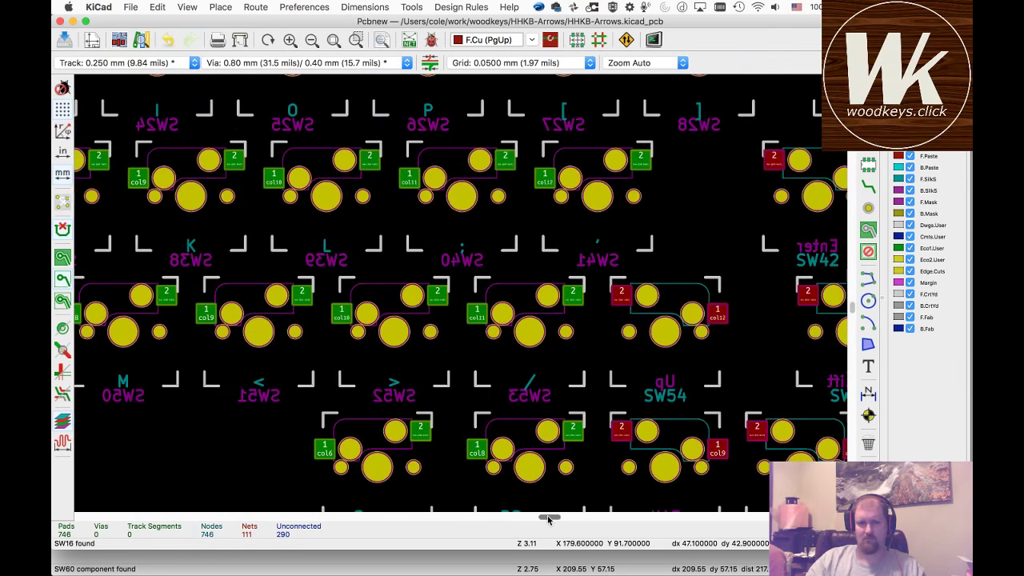
{"action": "key", "text": "f"}
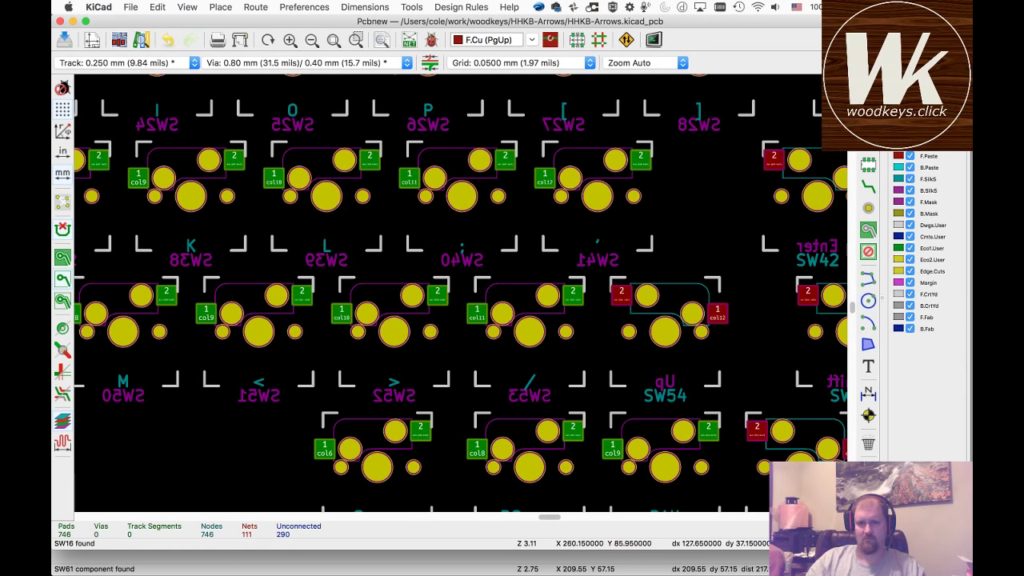
{"action": "key", "text": "f"}
{"action": "key", "text": "f"}
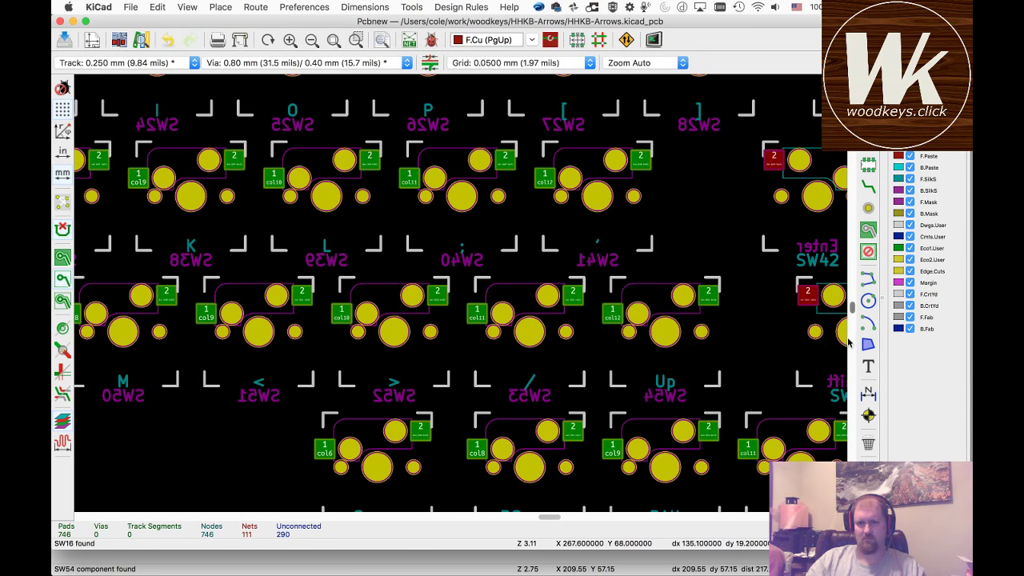
{"action": "key", "text": "f"}
{"action": "key", "text": "f"}
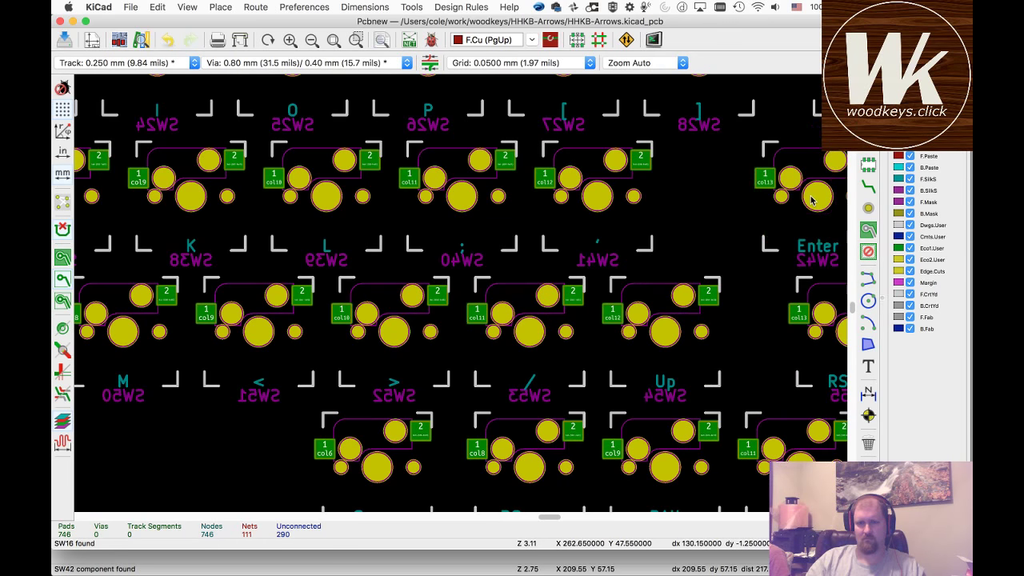
{"action": "left_click_drag", "start_coordinate": [556, 521], "coordinate": [557, 520]}
{"action": "mouse_move", "coordinate": [854, 316]}
{"action": "left_mouse_down"}
{"action": "mouse_move", "coordinate": [851, 285]}
{"action": "mouse_move", "coordinate": [857, 300]}
{"action": "left_mouse_up"}
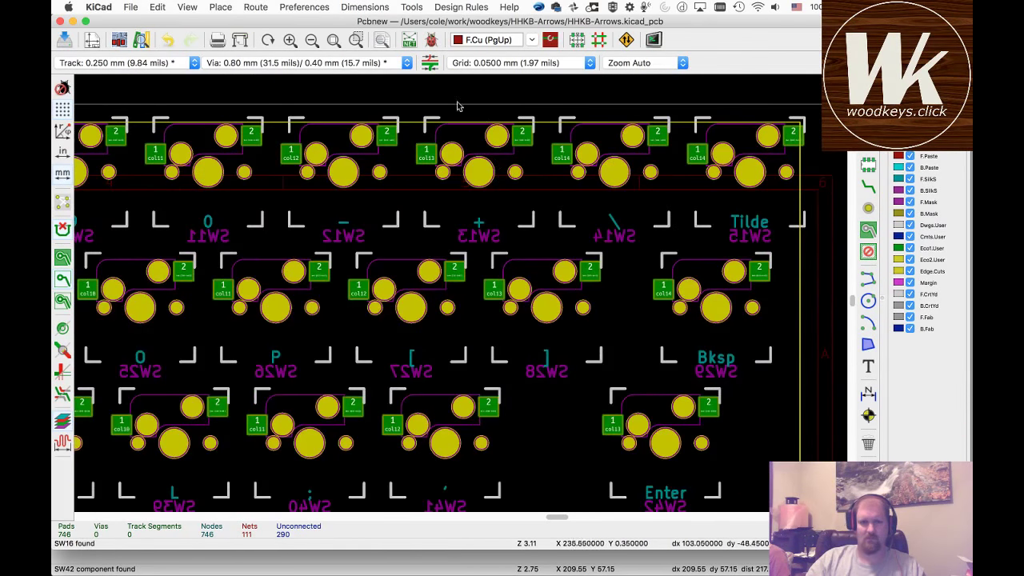
- Fit the board in view, nudge spare parts, and select the Bksp footprint SW14-1
{"action": "left_click", "coordinate": [333, 41]}
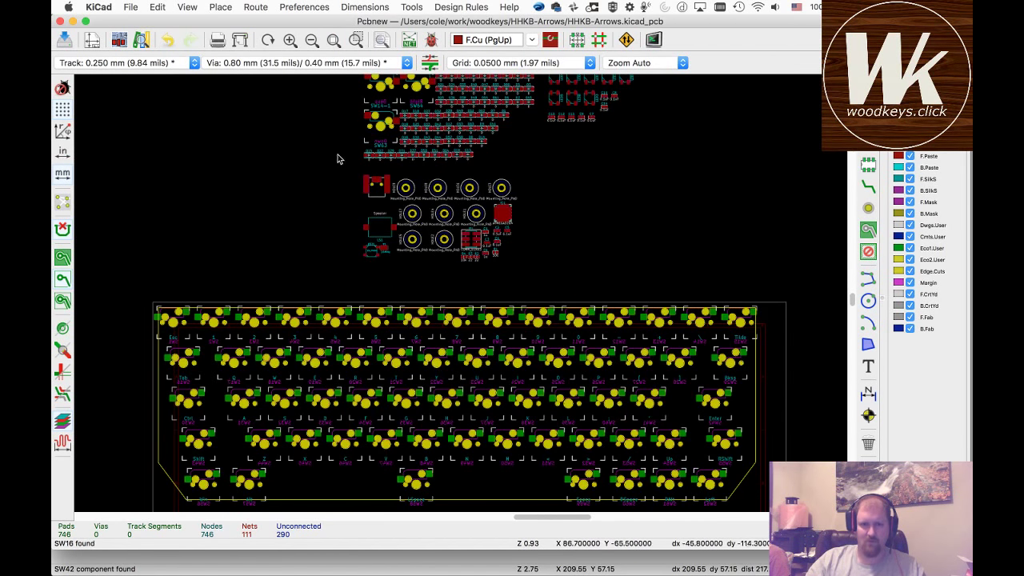
{"action": "left_click_drag", "start_coordinate": [374, 128], "coordinate": [418, 92]}
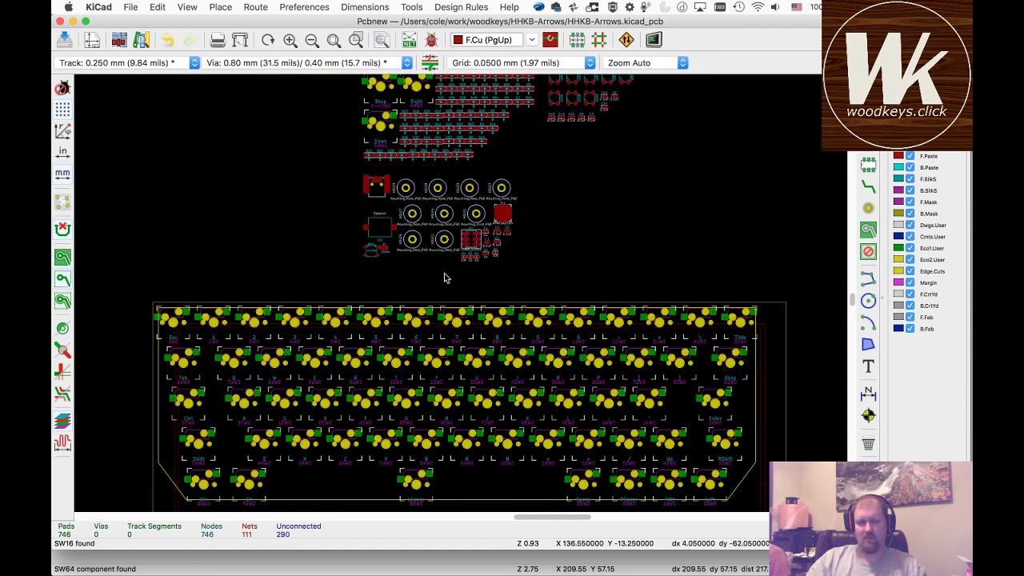
{"action": "left_click", "coordinate": [380, 91]}
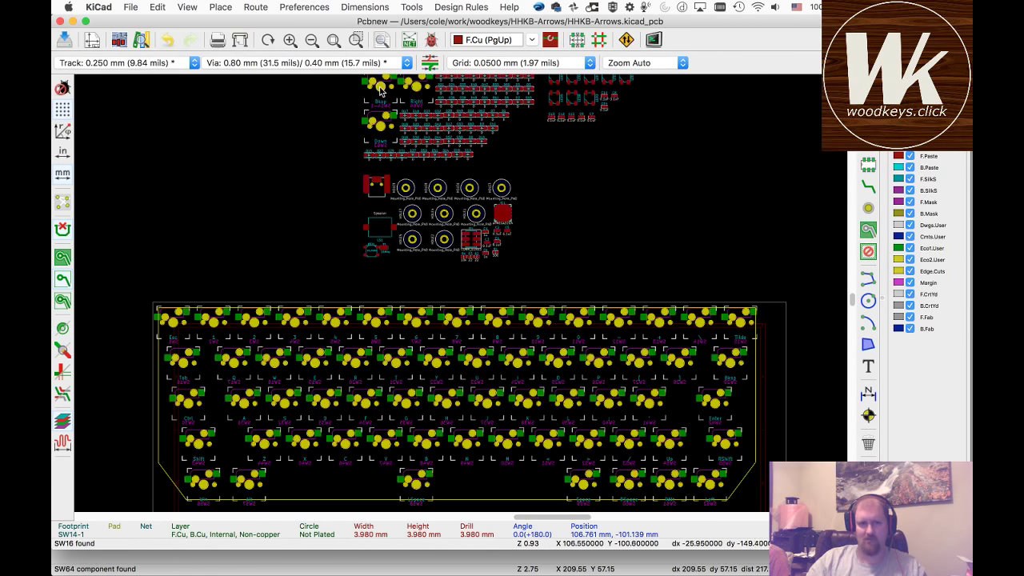
{"action": "mouse_move", "coordinate": [380, 90]}
{"action": "left_mouse_down"}
{"action": "mouse_move", "coordinate": [451, 159]}
{"action": "mouse_move", "coordinate": [641, 241]}
{"action": "mouse_move", "coordinate": [406, 143]}
{"action": "mouse_move", "coordinate": [393, 102]}
{"action": "left_mouse_up"}
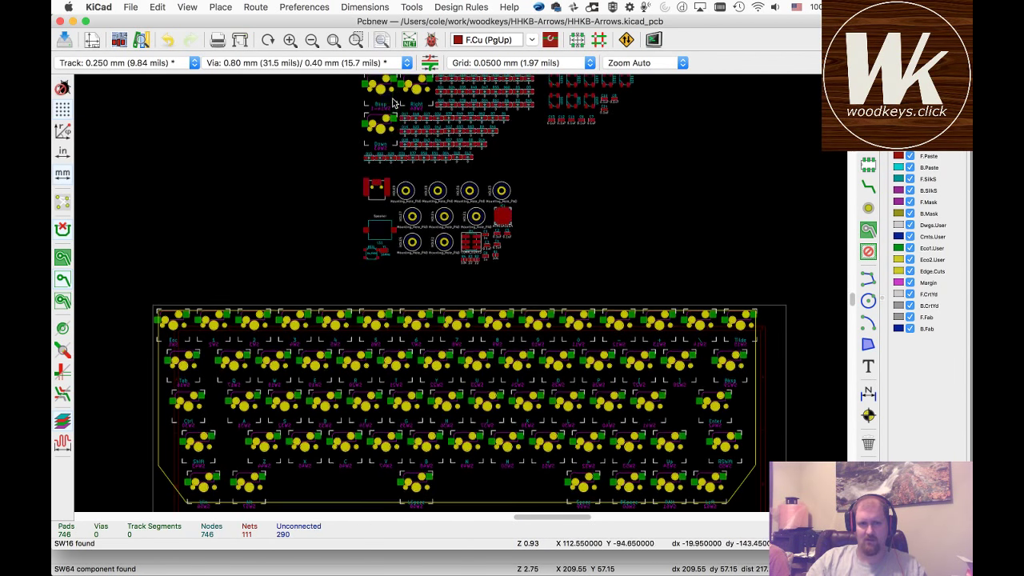
{"action": "left_click", "coordinate": [394, 102]}
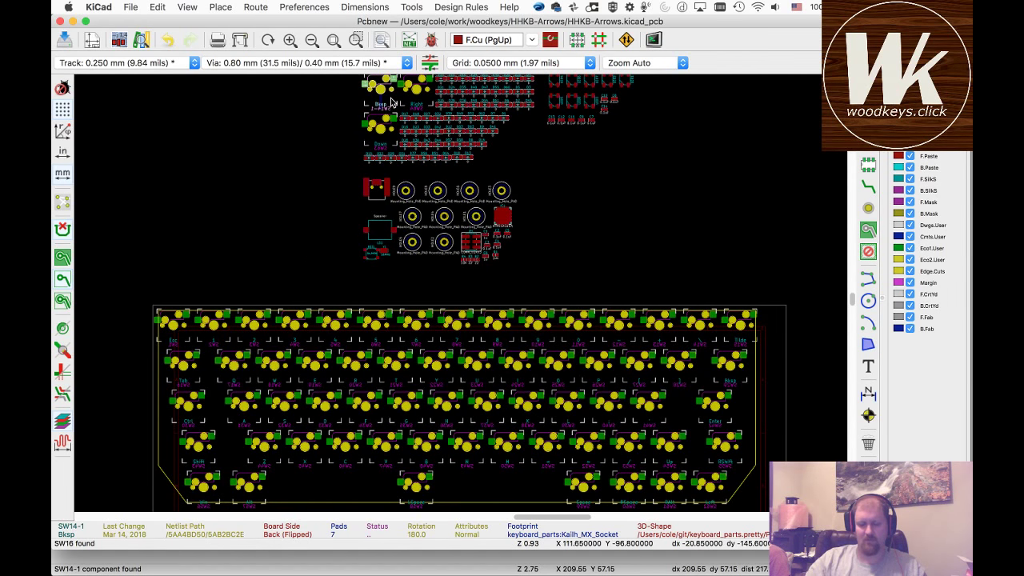
- Start moving SW14-1, zoom in on the top-right keys, then cancel the move
{"action": "key", "text": "m"}
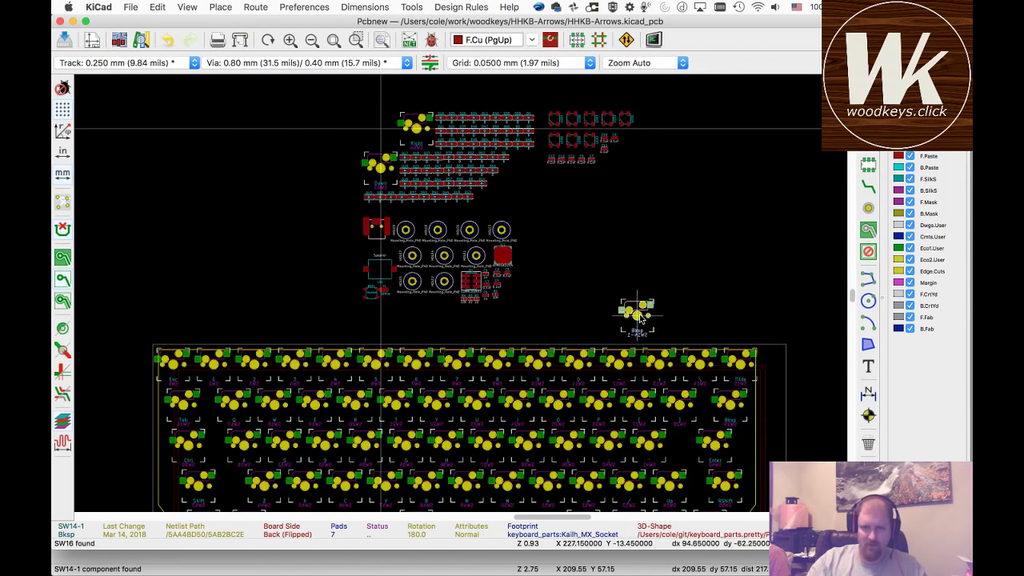
{"action": "scroll", "coordinate": [712, 360], "scroll_direction": "up", "scroll_amount": 5}
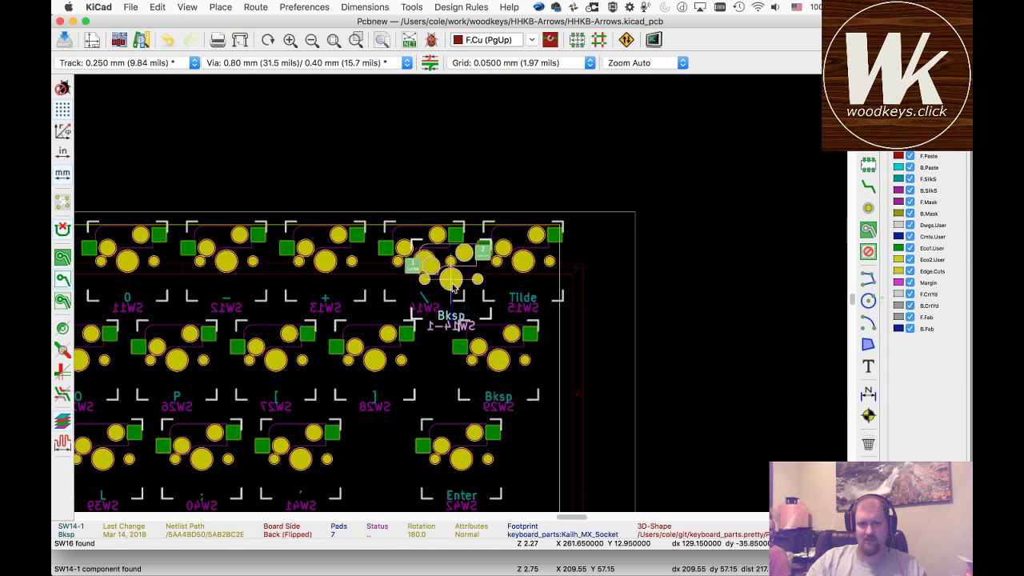
{"action": "scroll", "coordinate": [453, 276], "scroll_direction": "up", "scroll_amount": 3}
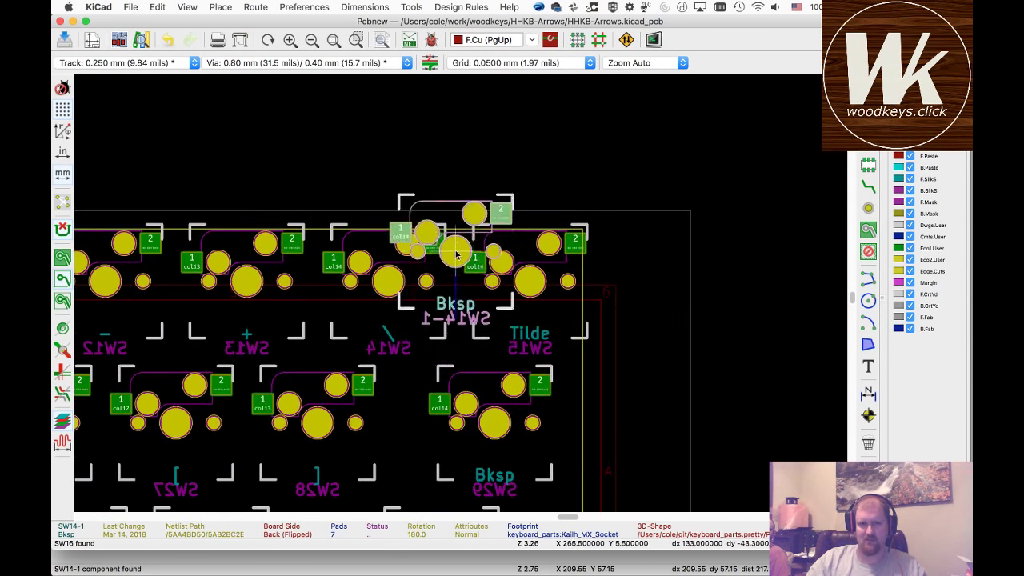
{"action": "scroll", "coordinate": [456, 279], "scroll_direction": "up", "scroll_amount": 1}
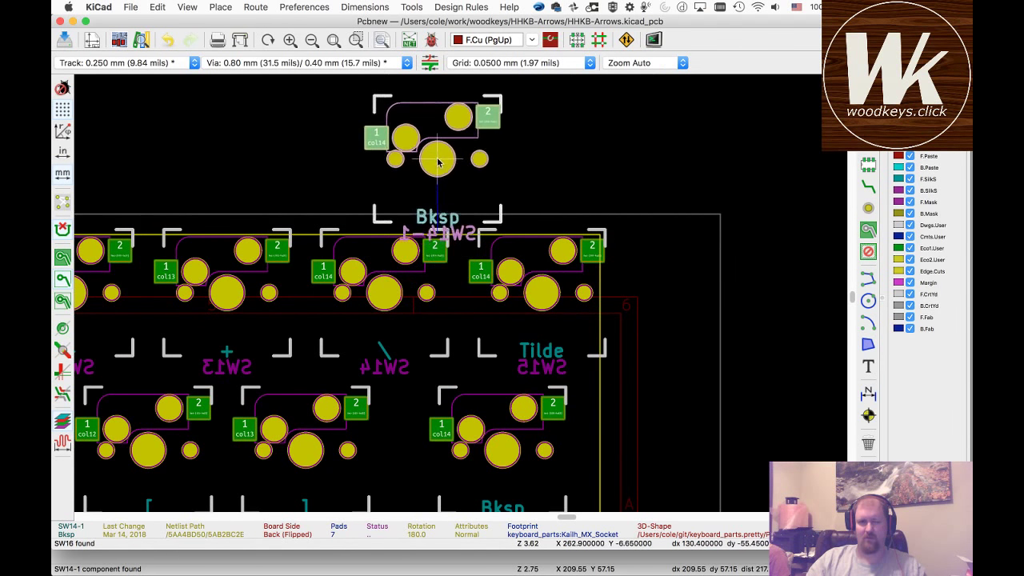
{"action": "key", "text": "Escape"}
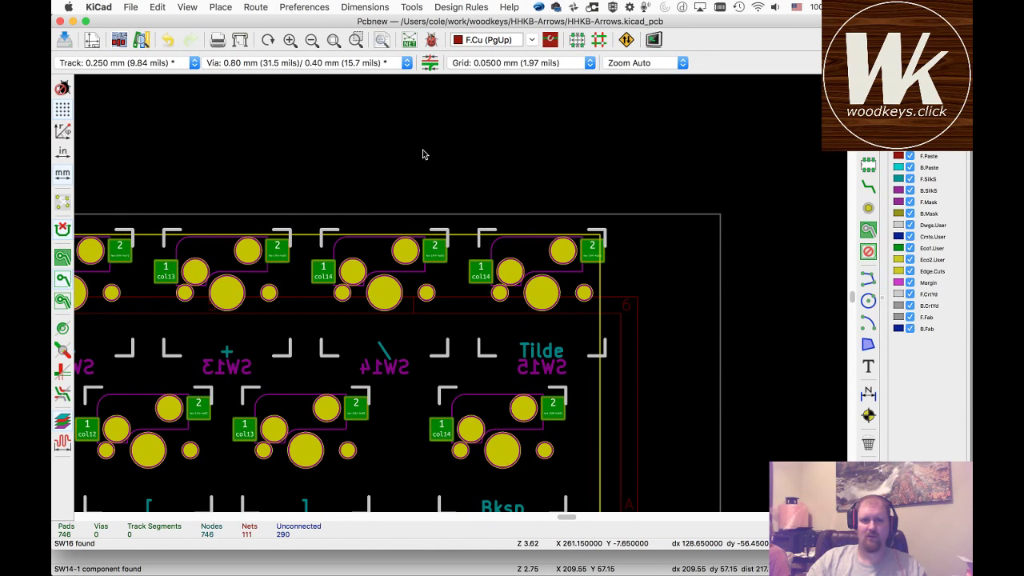
- Switch to Custom User Grid and open Grid Properties, which shows 2.375 mm for X and Y
{"action": "left_click", "coordinate": [510, 68]}
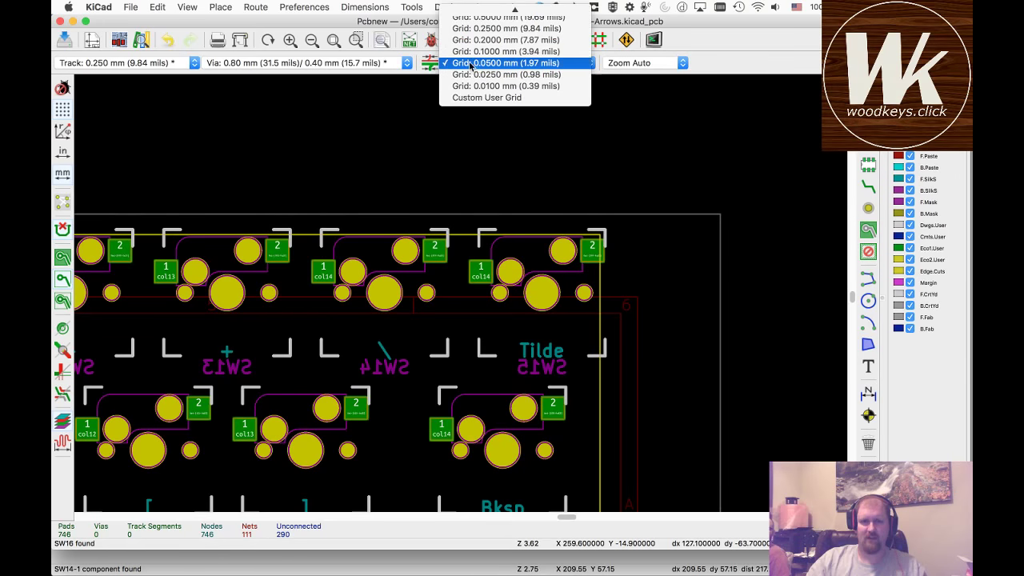
{"action": "left_click", "coordinate": [484, 96]}
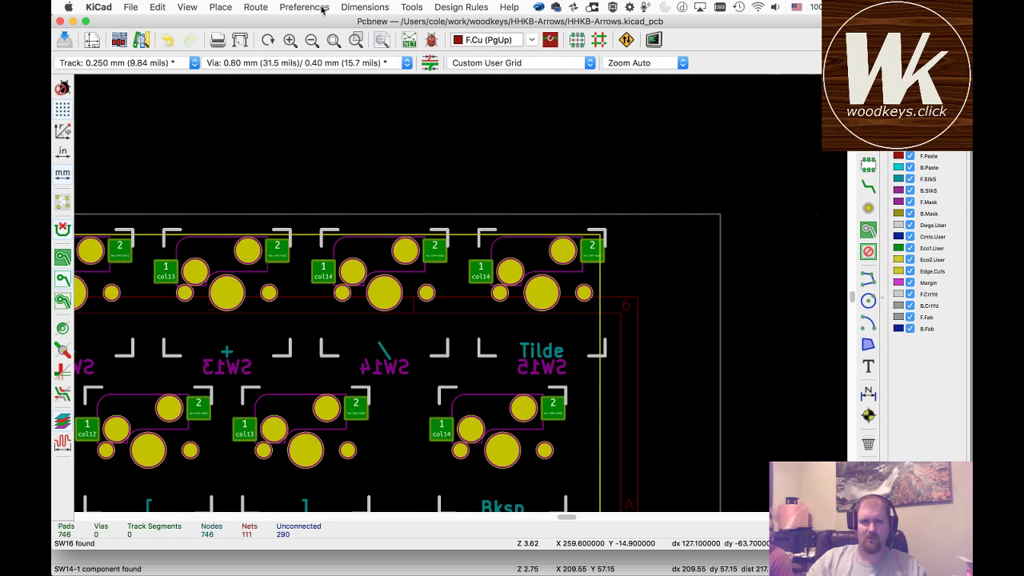
{"action": "left_click", "coordinate": [356, 9]}
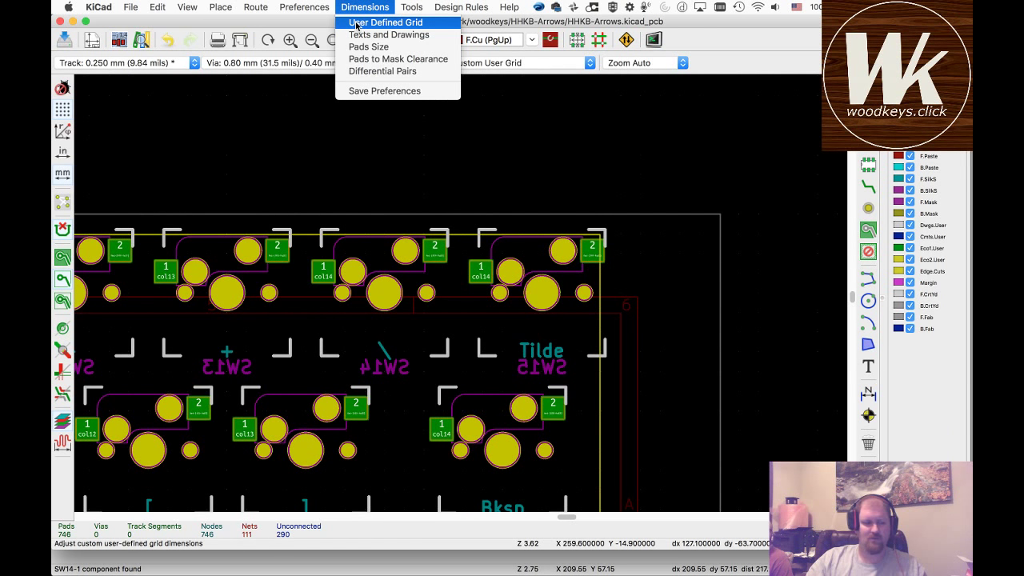
{"action": "left_click", "coordinate": [356, 24]}
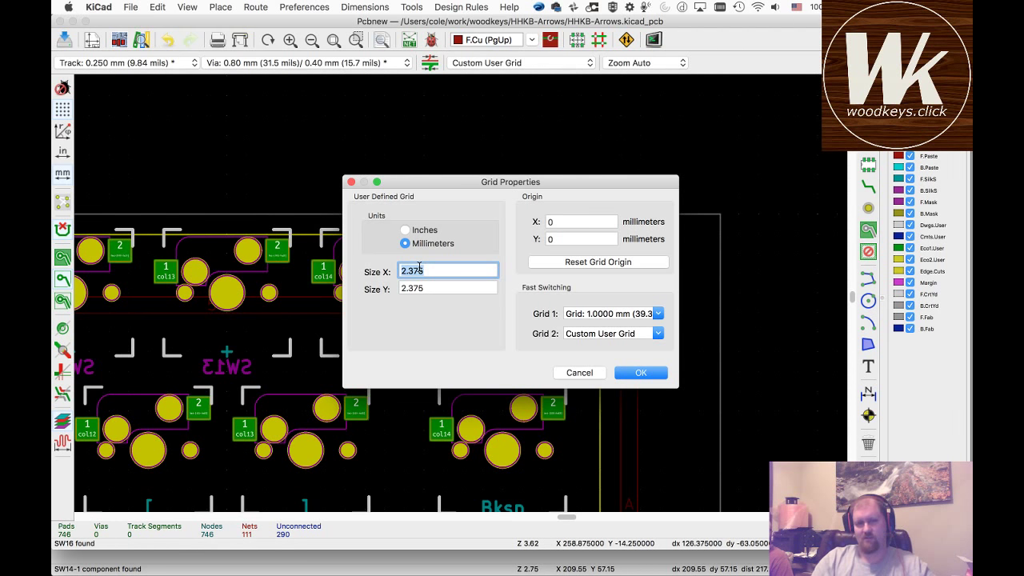
{"action": "key", "text": "super+space"}
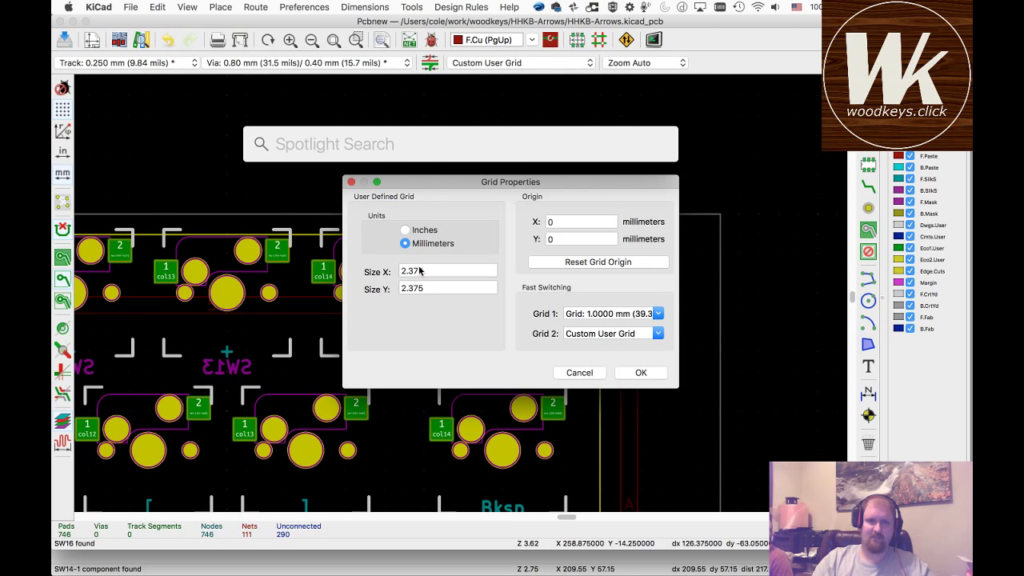
- Calculate 19/8 = 2.375 in Spotlight, compare variants like 19.05/8, then close Spotlight
{"action": "type", "text": "19/8"}
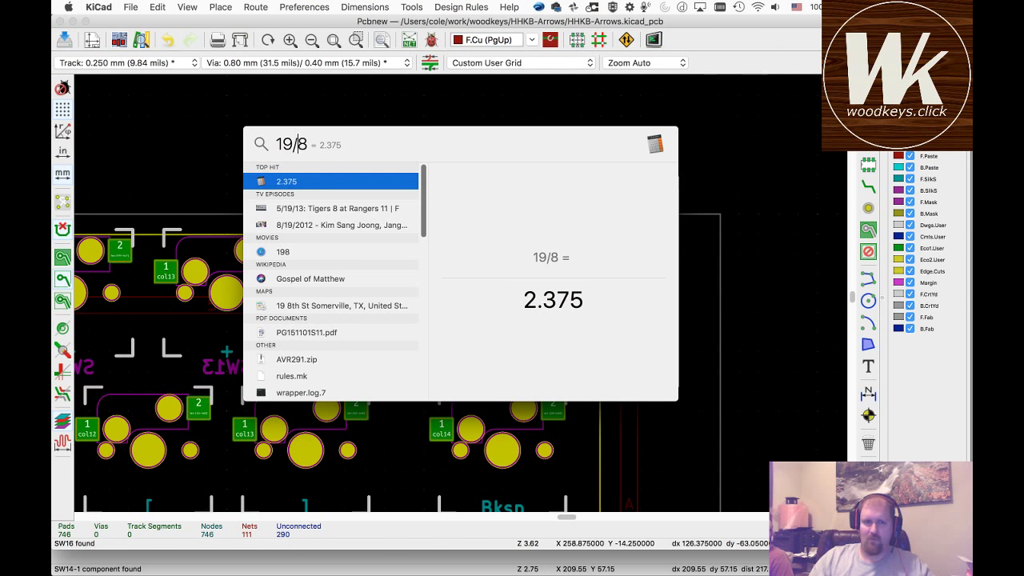
{"action": "key", "text": "Left"}
{"action": "key", "text": "Left"}
{"action": "type", "text": ".05"}
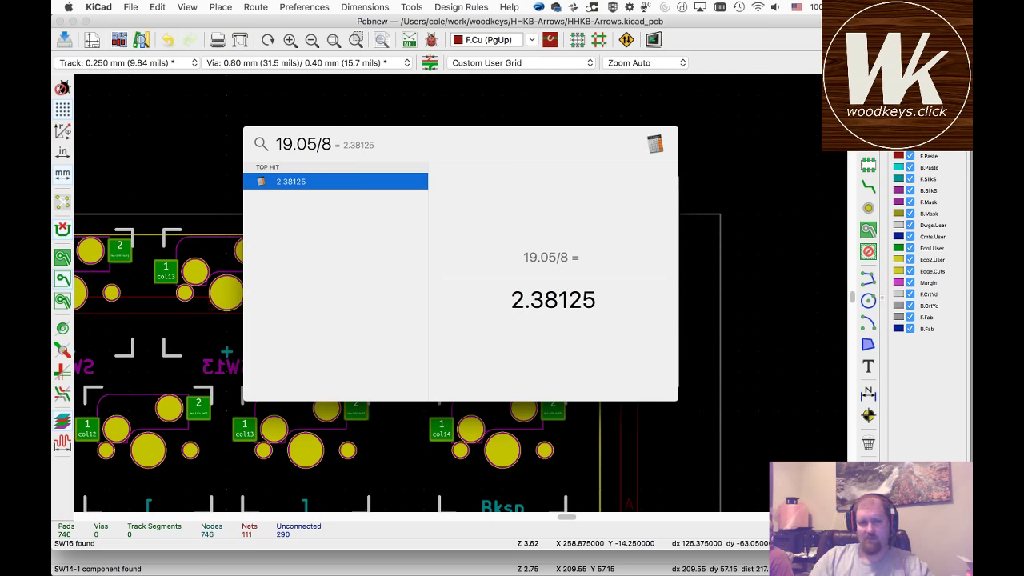
{"action": "key", "text": "BackSpace"}
{"action": "key", "text": "BackSpace"}
{"action": "key", "text": "BackSpace"}
{"action": "key", "text": "BackSpace"}
{"action": "key", "text": "BackSpace"}
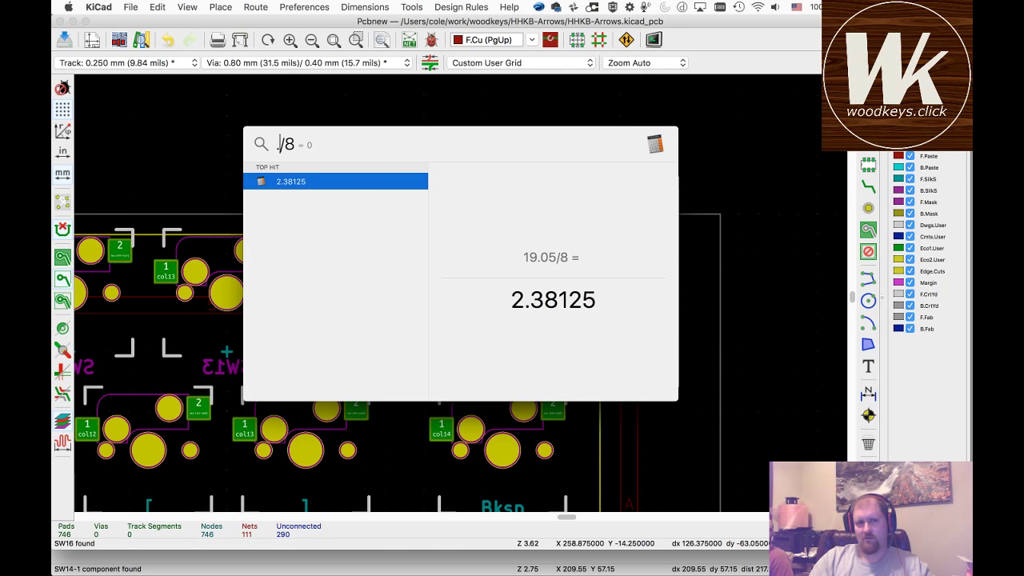
{"action": "type", "text": ".75"}
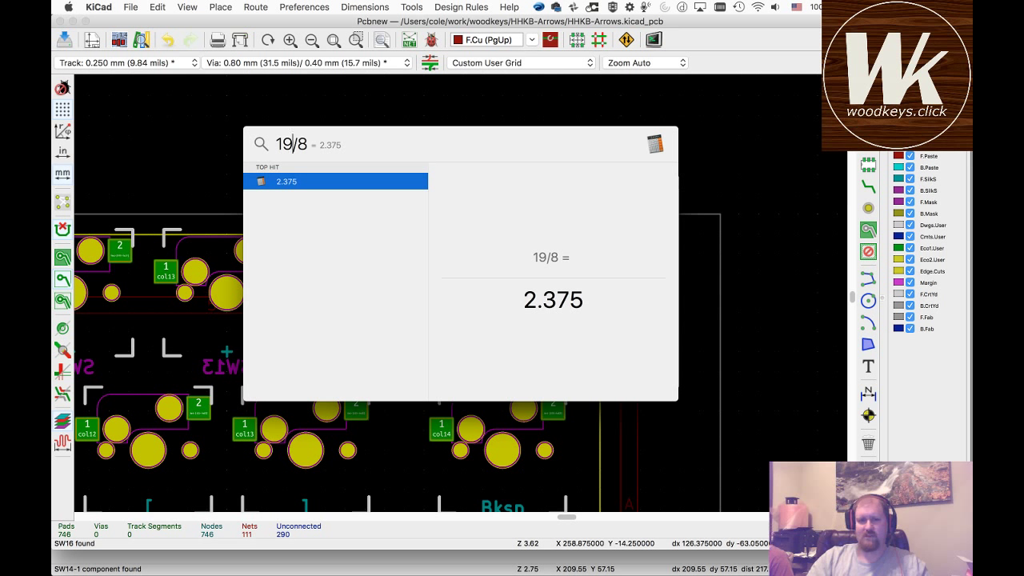
{"action": "key", "text": "Escape"}
{"action": "key", "text": "Escape"}
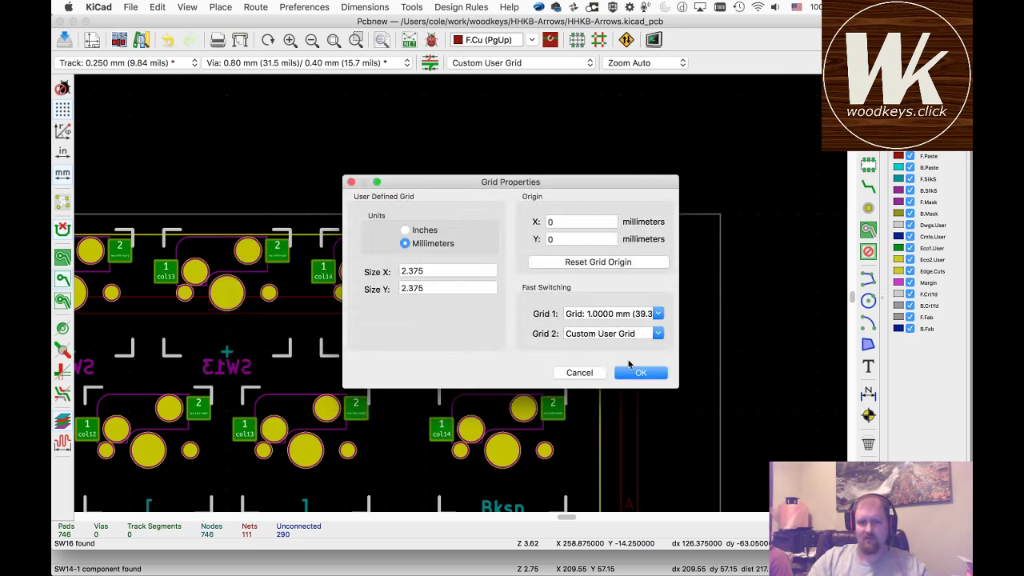
- Apply the 2.375 mm custom grid and fit the whole board in view
{"action": "left_click", "coordinate": [632, 372]}
{"action": "scroll", "coordinate": [460, 297], "scroll_direction": "down", "scroll_amount": 3}
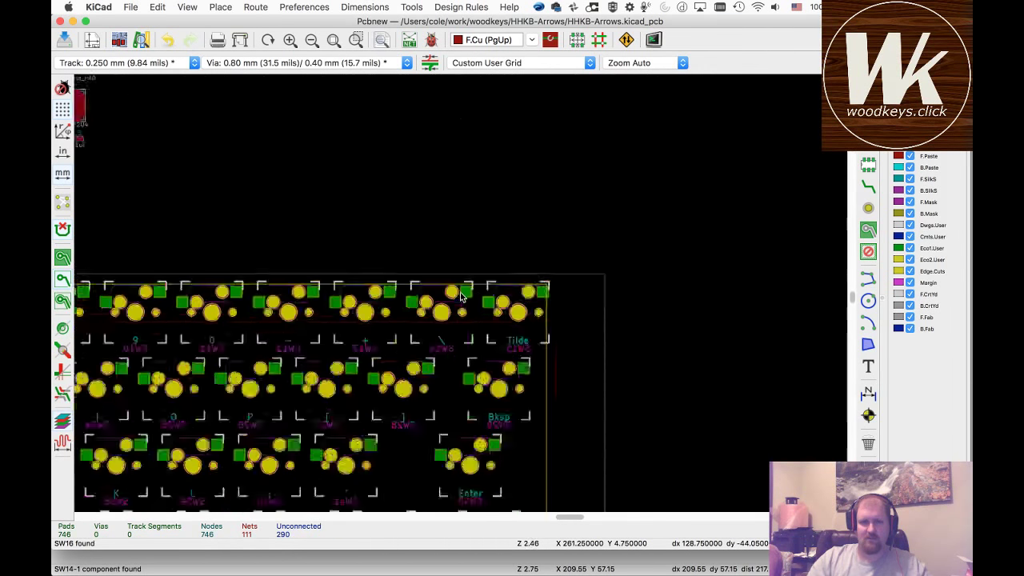
{"action": "scroll", "coordinate": [459, 297], "scroll_direction": "down", "scroll_amount": 3}
{"action": "scroll", "coordinate": [460, 297], "scroll_direction": "down", "scroll_amount": 3}
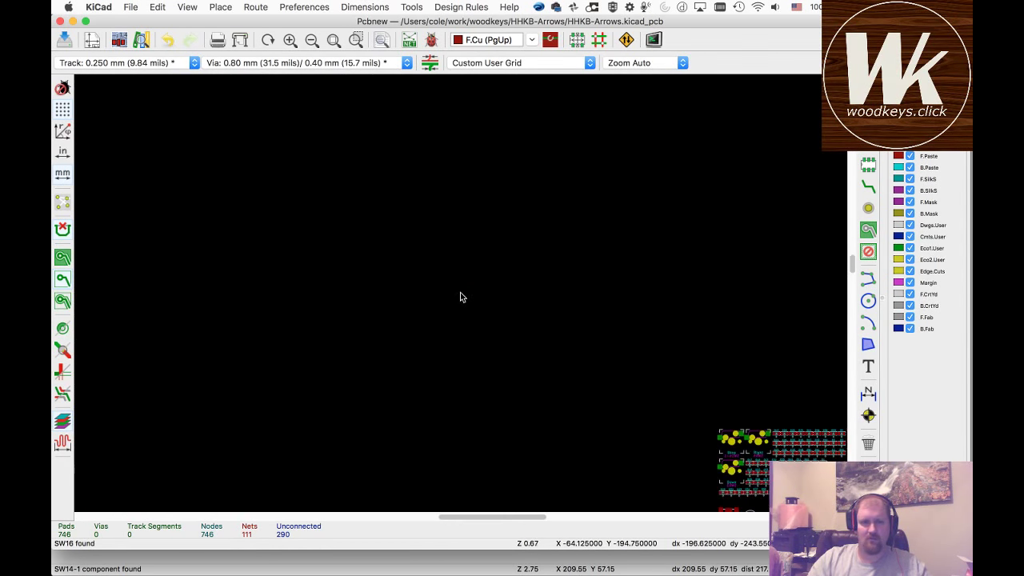
{"action": "scroll", "coordinate": [460, 296], "scroll_direction": "up", "scroll_amount": 4}
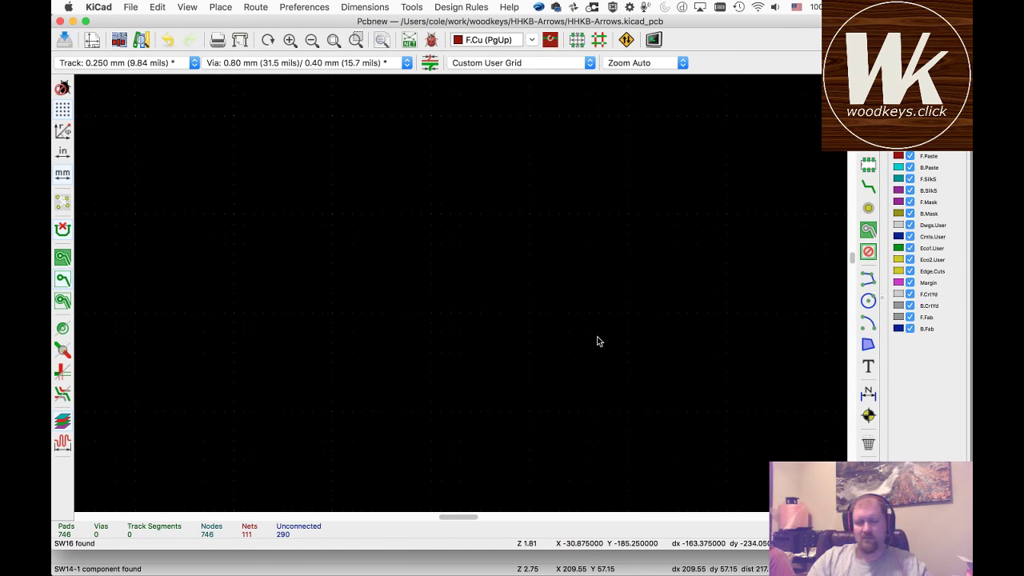
{"action": "left_click", "coordinate": [333, 39]}
- Drag the Bksp footprint SW14-1 onto the board, rotate it 180°, and set it over Tilde
{"action": "left_click", "coordinate": [392, 99]}
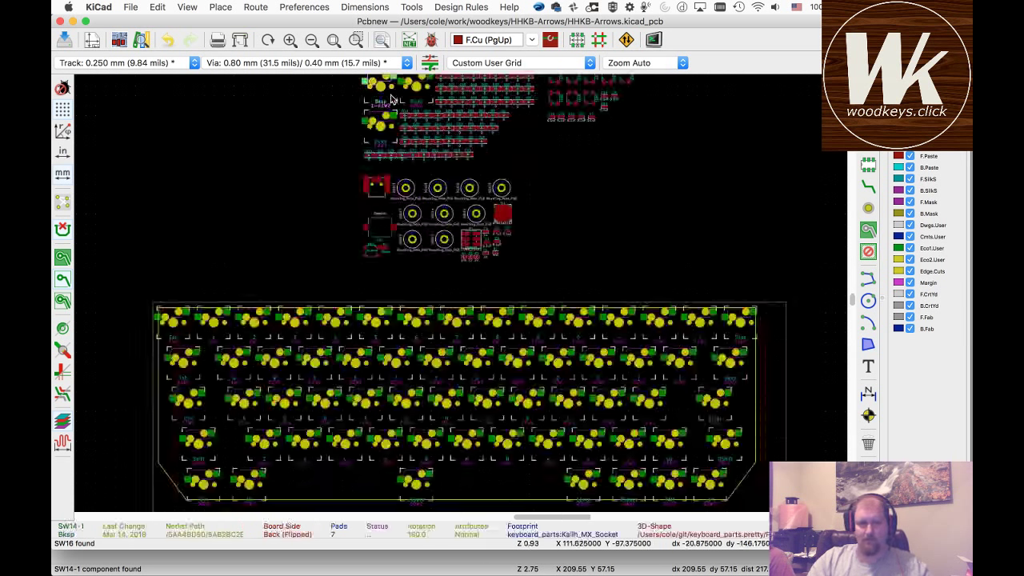
{"action": "left_click_drag", "start_coordinate": [392, 98], "coordinate": [724, 372]}
{"action": "scroll", "coordinate": [724, 372], "scroll_direction": "up", "scroll_amount": 5}
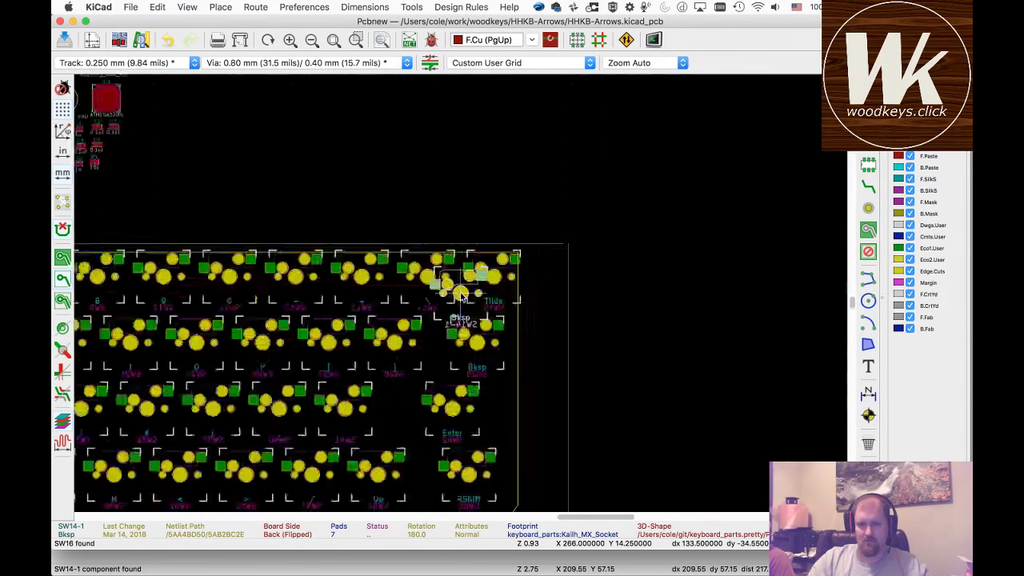
{"action": "scroll", "coordinate": [459, 293], "scroll_direction": "up", "scroll_amount": 1}
{"action": "mouse_move", "coordinate": [456, 290]}
{"action": "left_mouse_down"}
{"action": "mouse_move", "coordinate": [501, 282]}
{"action": "mouse_move", "coordinate": [462, 289]}
{"action": "mouse_move", "coordinate": [472, 294]}
{"action": "left_mouse_up"}
{"action": "key", "text": "r"}
{"action": "key", "text": "r"}
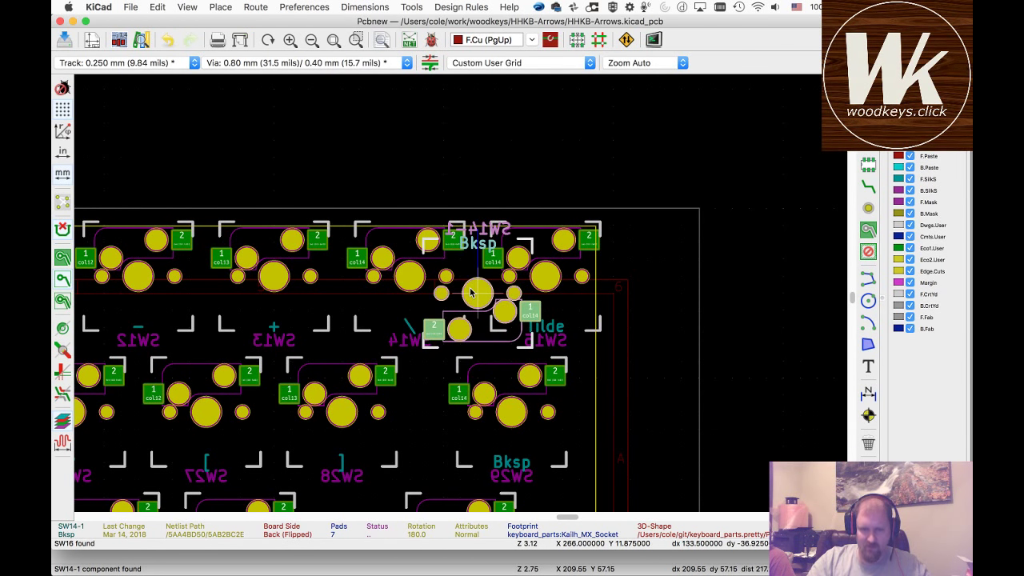
{"action": "left_click_drag", "start_coordinate": [471, 293], "coordinate": [470, 283]}
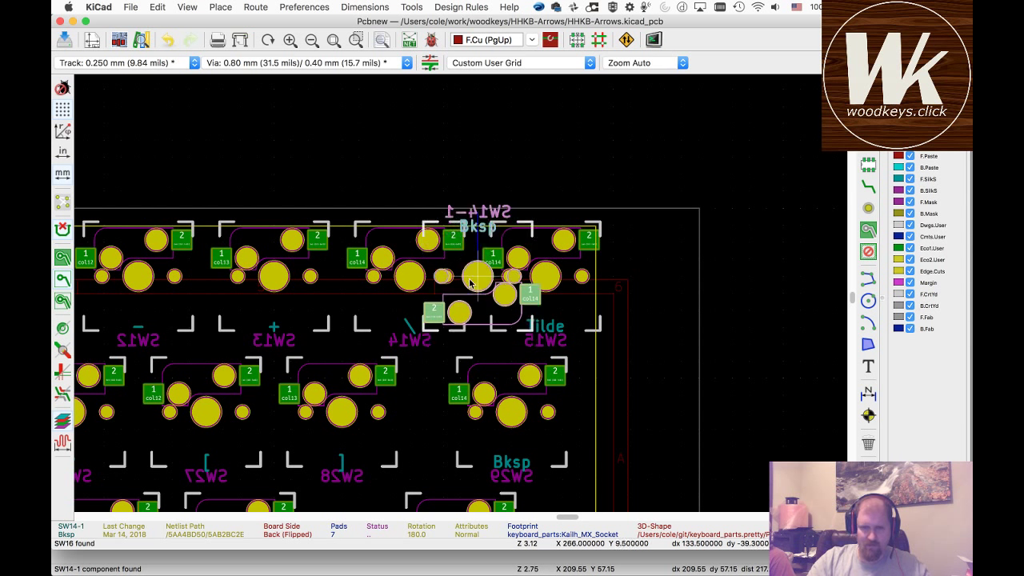
{"action": "scroll", "coordinate": [480, 281], "scroll_direction": "up", "scroll_amount": 5}
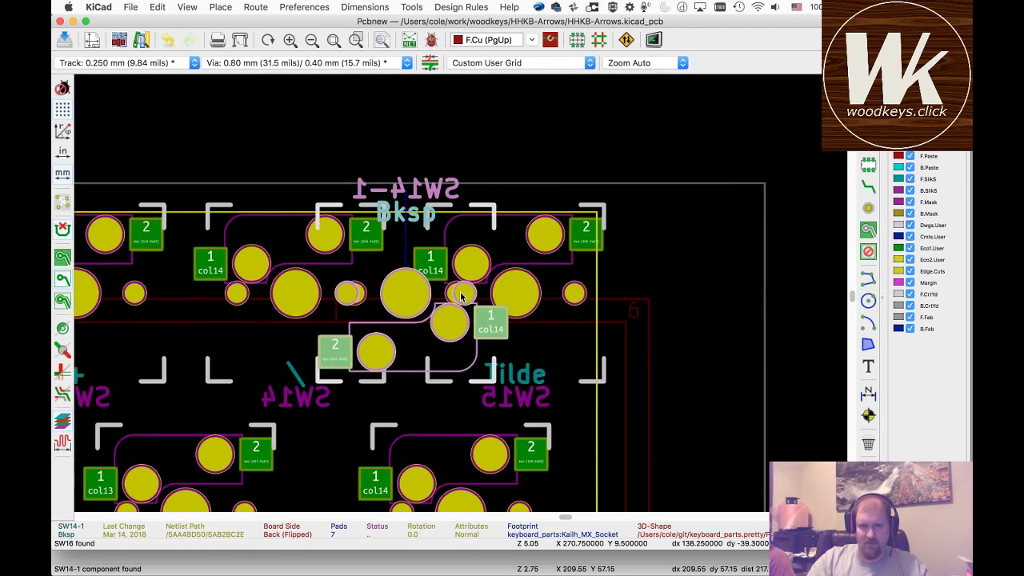
{"action": "scroll", "coordinate": [461, 296], "scroll_direction": "up", "scroll_amount": 2}
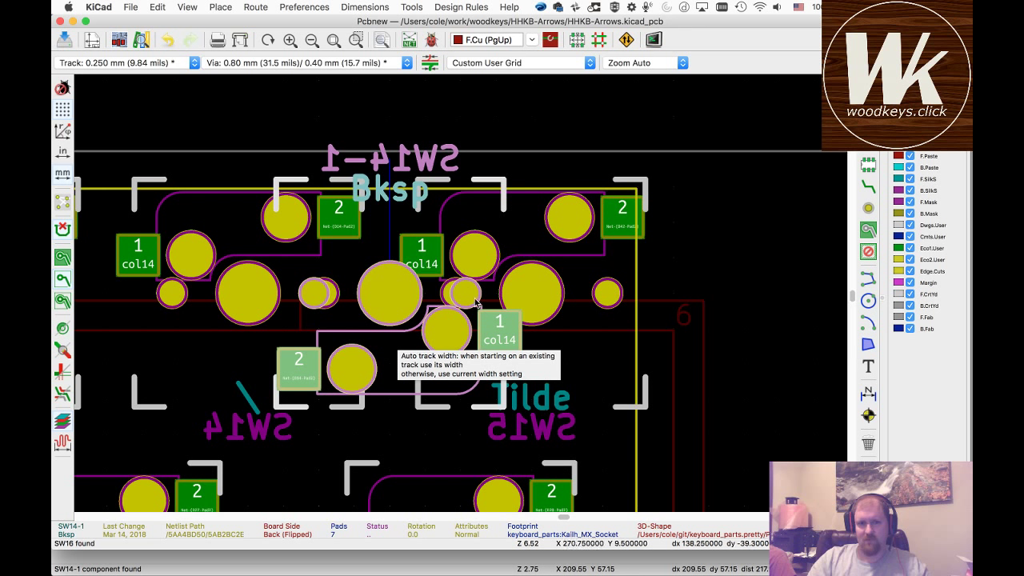
{"action": "left_click", "coordinate": [349, 128]}
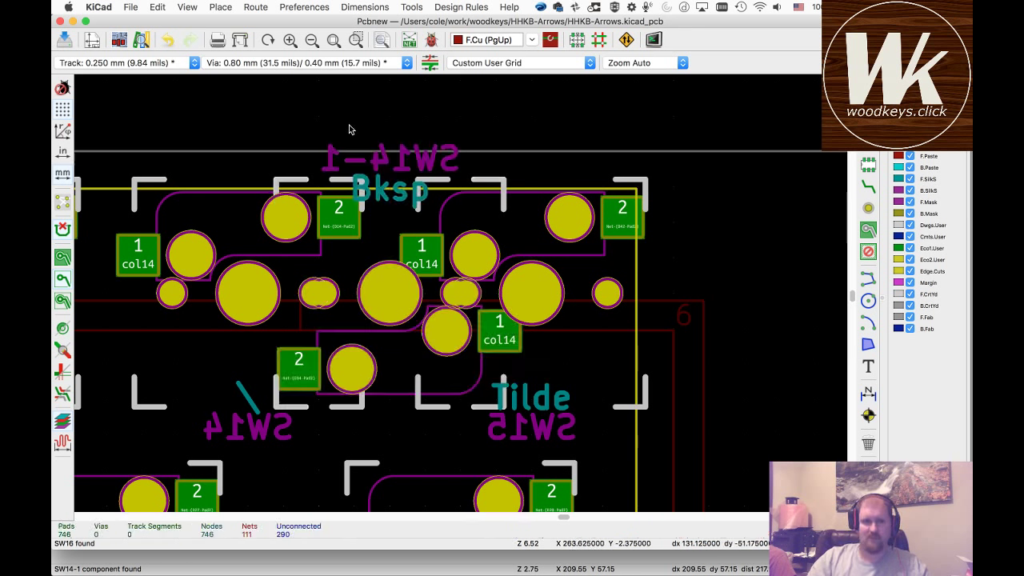
{"action": "left_click", "coordinate": [370, 161]}
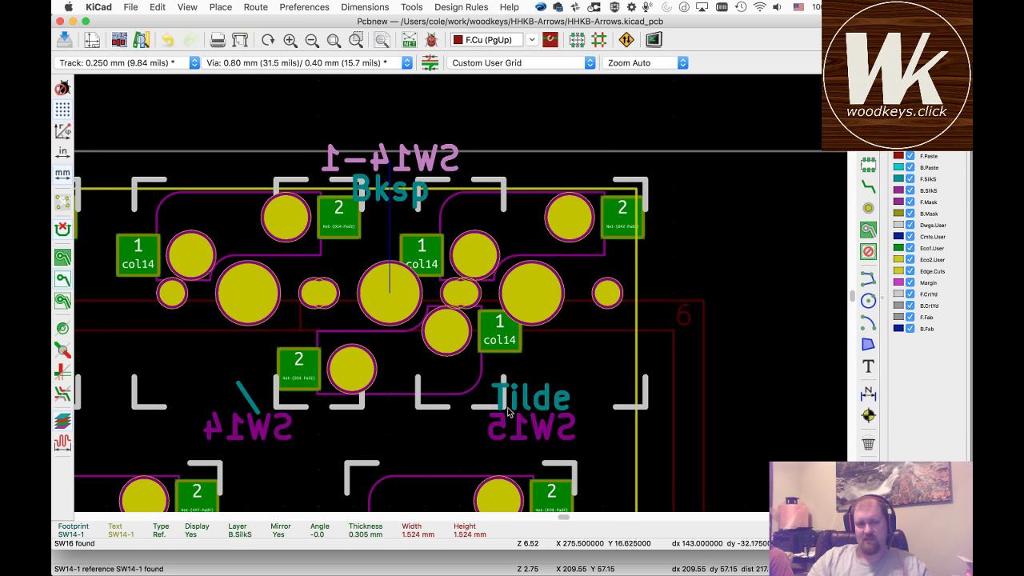
- Move the SW14 reference label left and the SW15 Tilde labels right, clear of the pads
{"action": "left_click", "coordinate": [251, 400]}
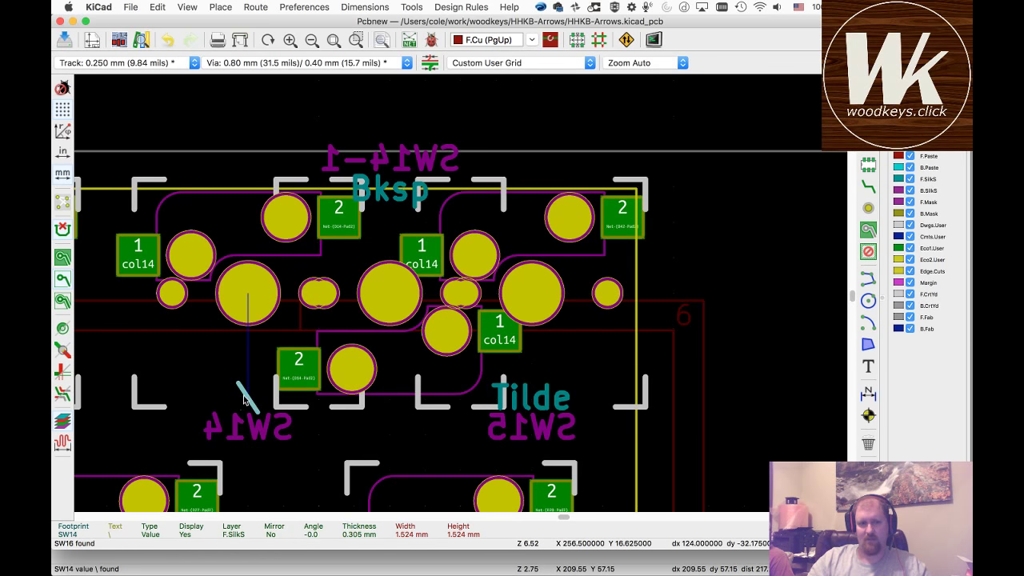
{"action": "left_click", "coordinate": [244, 424]}
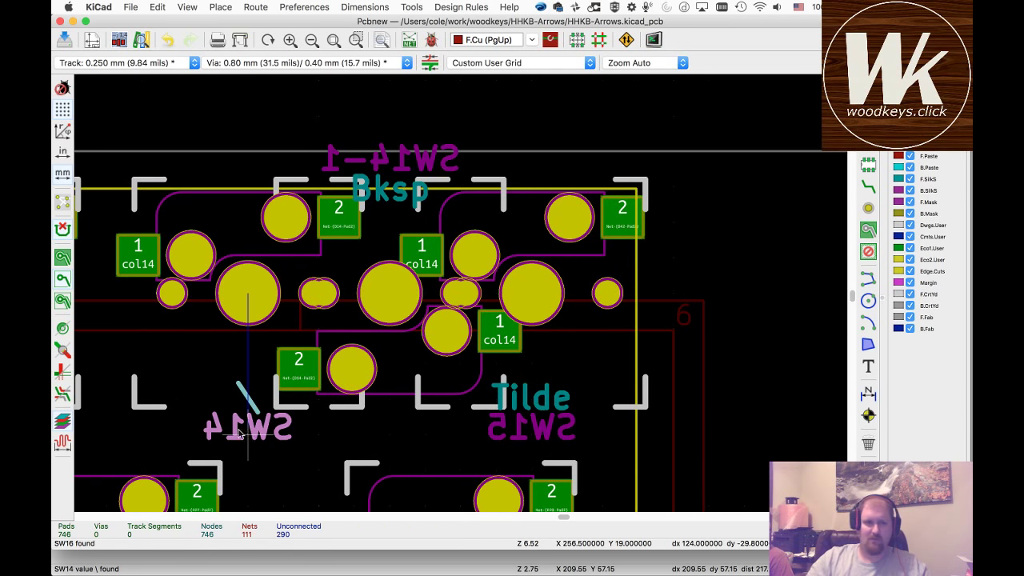
{"action": "left_click", "coordinate": [180, 383]}
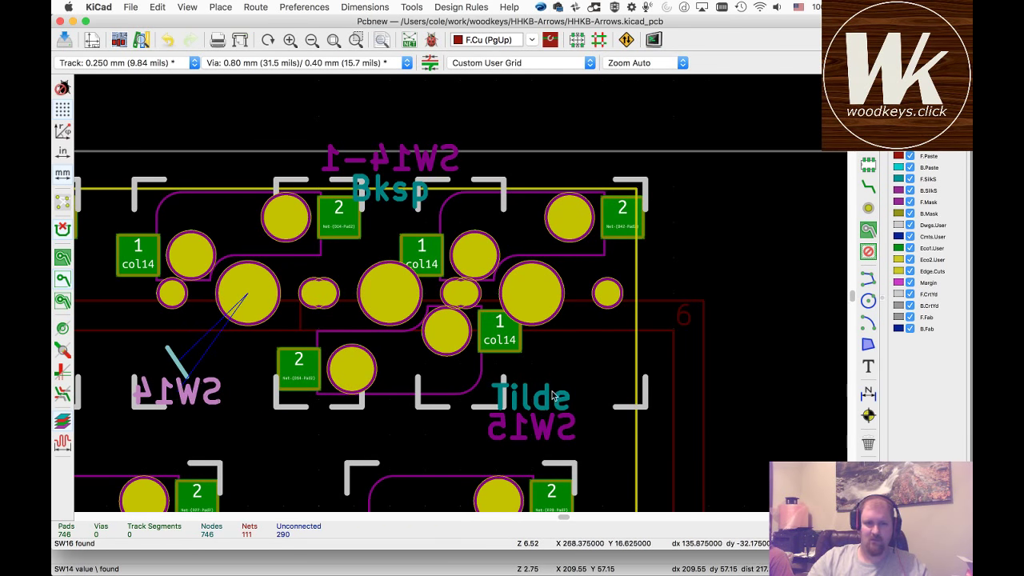
{"action": "left_click", "coordinate": [541, 408]}
{"action": "left_click", "coordinate": [538, 419]}
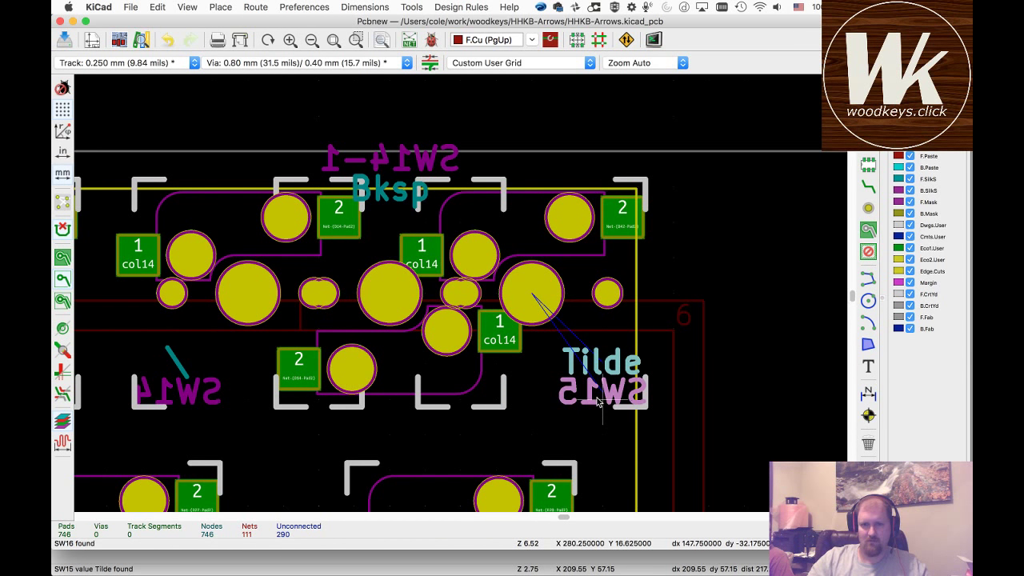
{"action": "left_click", "coordinate": [598, 403]}
- Reposition the SW14-1 reference and Bksp value labels between the SW14 and SW15 labels
{"action": "left_click", "coordinate": [388, 165]}
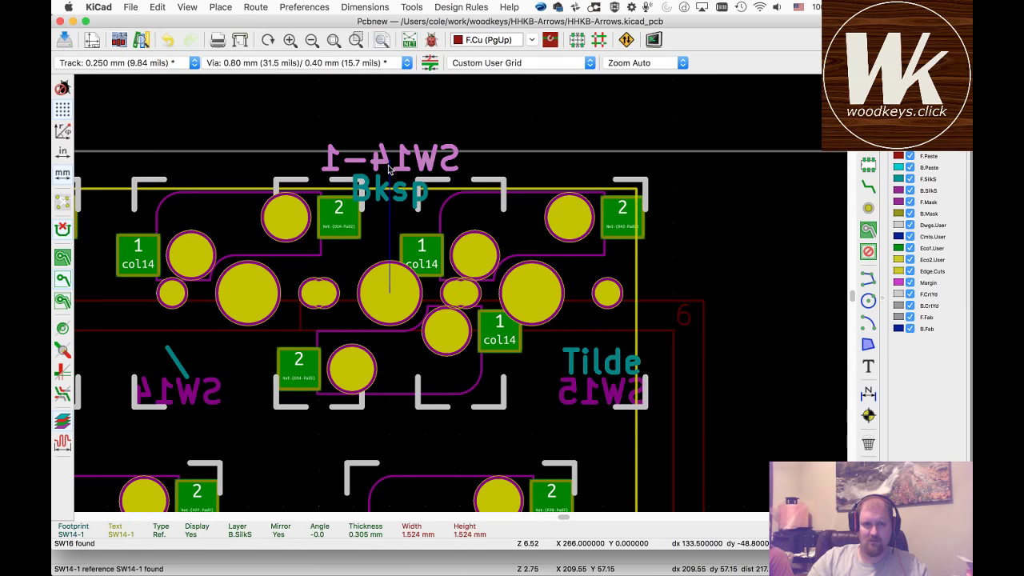
{"action": "left_click", "coordinate": [388, 165]}
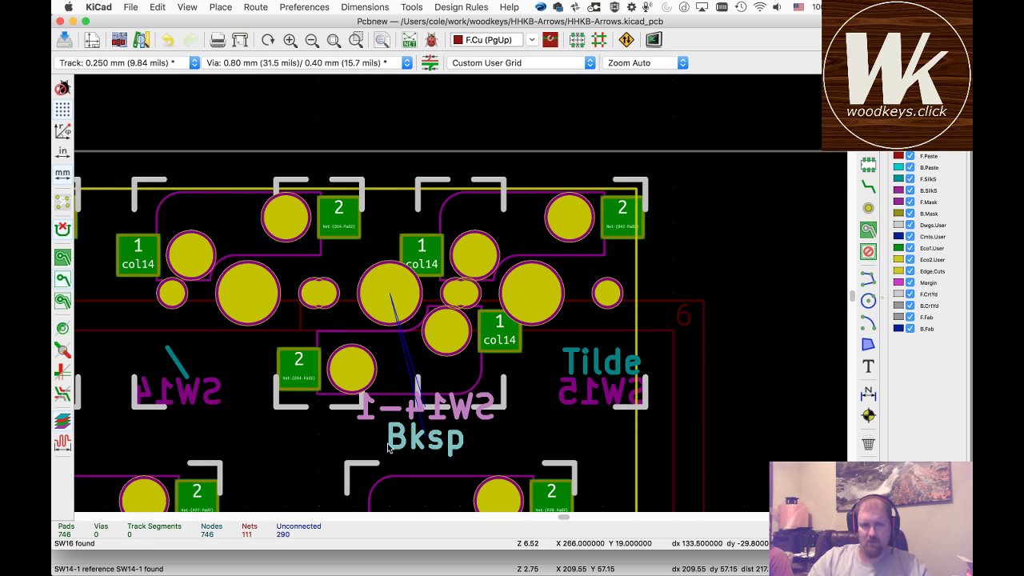
{"action": "left_click", "coordinate": [407, 426]}
{"action": "left_click", "coordinate": [408, 416]}
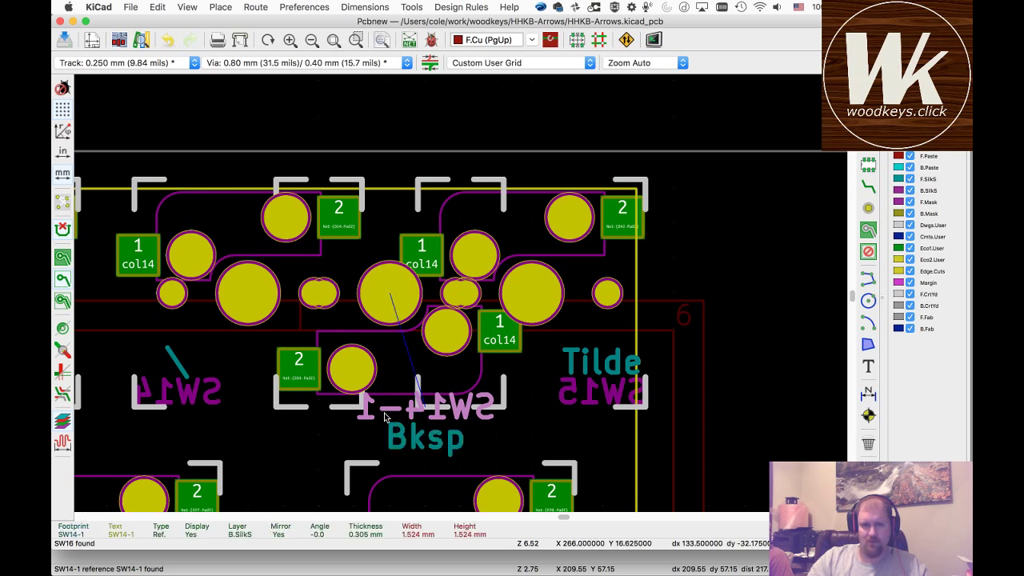
{"action": "key", "text": "m"}
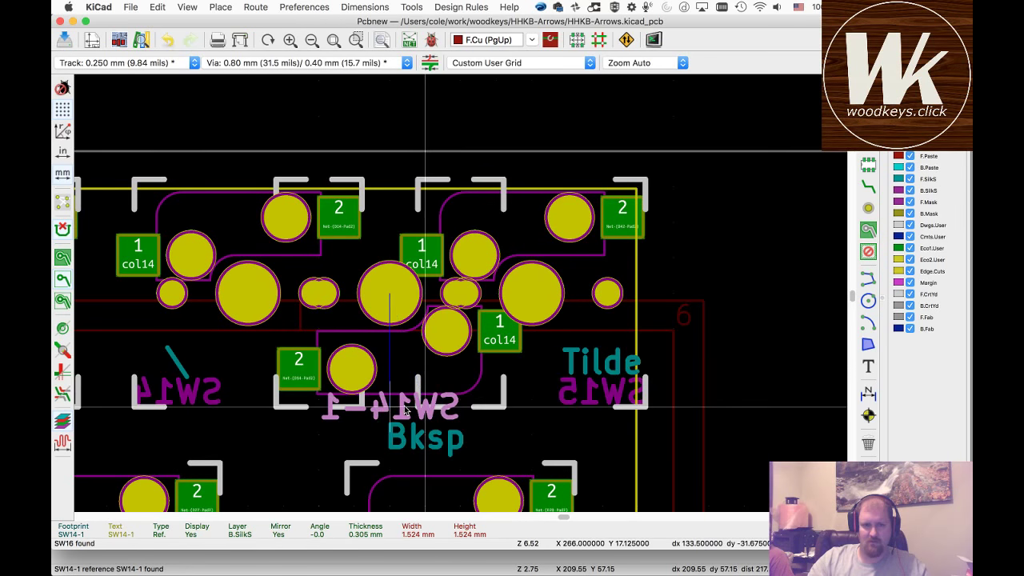
{"action": "left_click", "coordinate": [409, 415]}
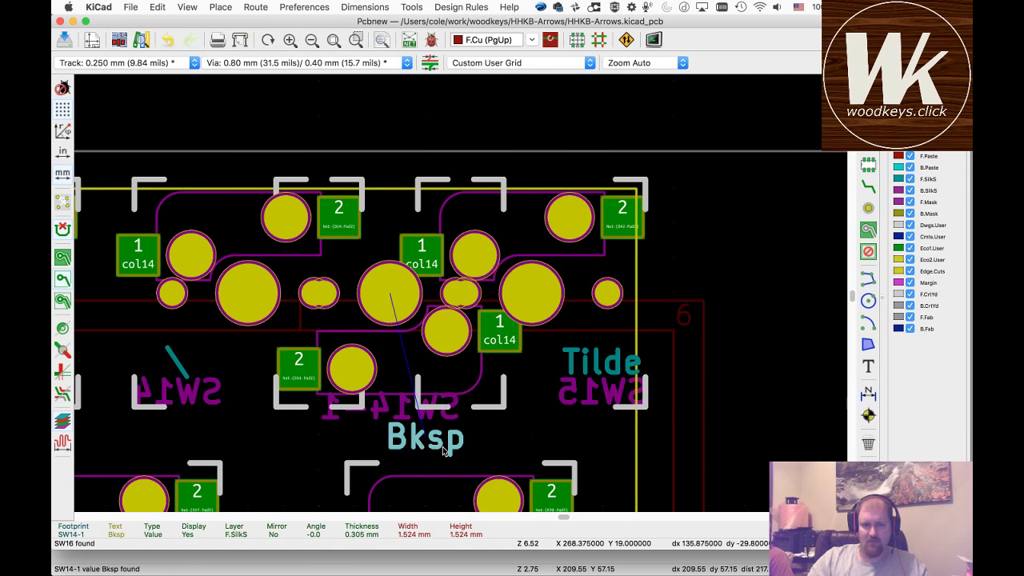
{"action": "key", "text": "m"}
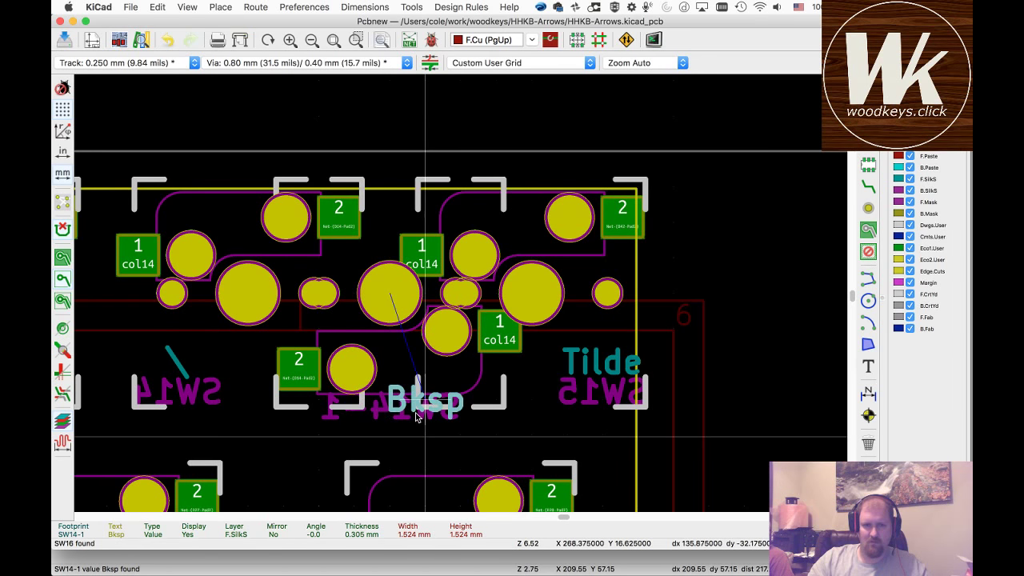
{"action": "left_click", "coordinate": [416, 415]}
{"action": "left_click", "coordinate": [697, 395]}
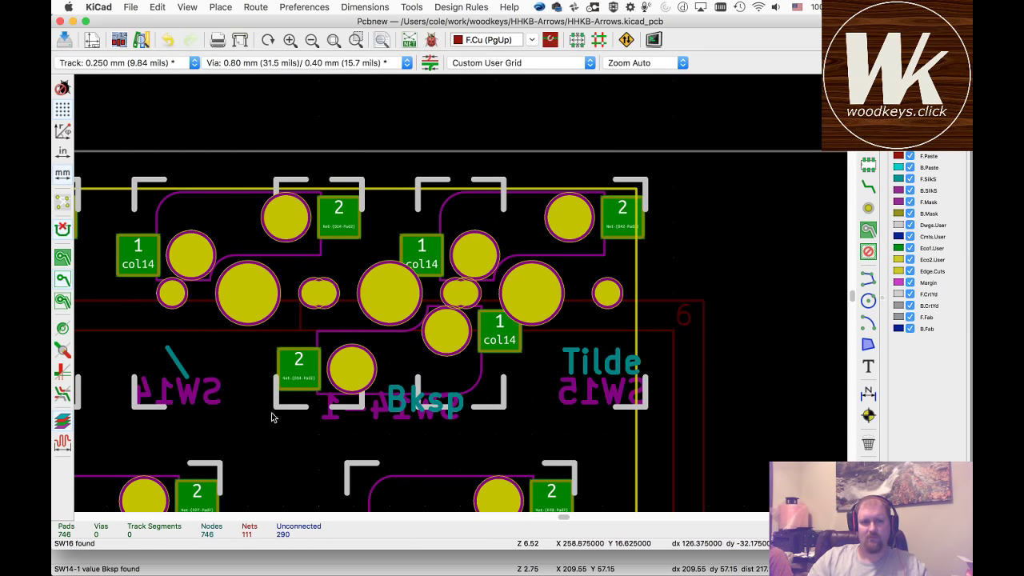
- Nudge the SW14 reference label slightly up and to the right
{"action": "left_click", "coordinate": [192, 381]}
{"action": "key", "text": "m"}
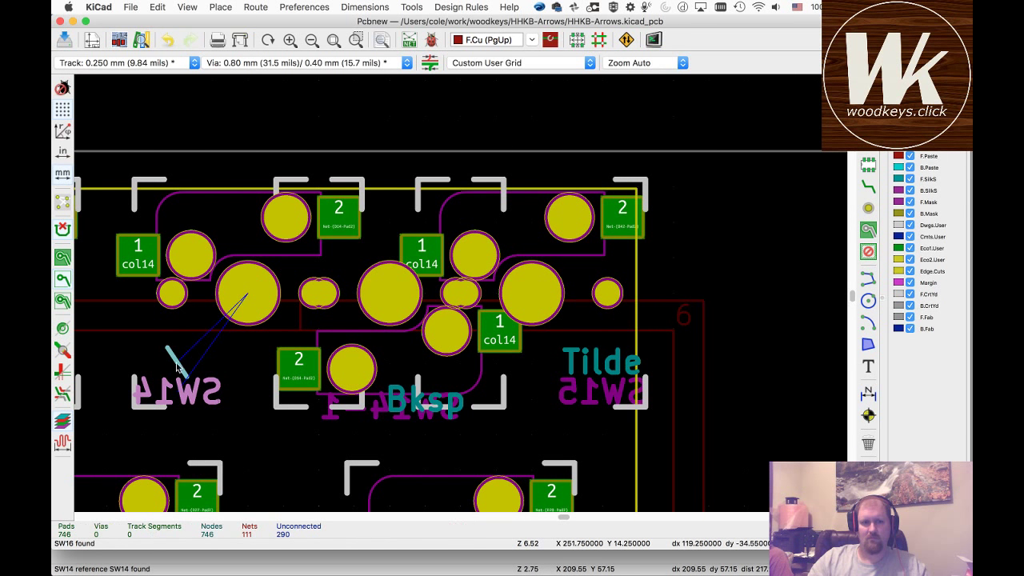
{"action": "left_click", "coordinate": [204, 371]}
- Move the Right switch footprint SW64 from the unplaced parts into the board outline
{"action": "scroll", "coordinate": [286, 434], "scroll_direction": "down", "scroll_amount": 2}
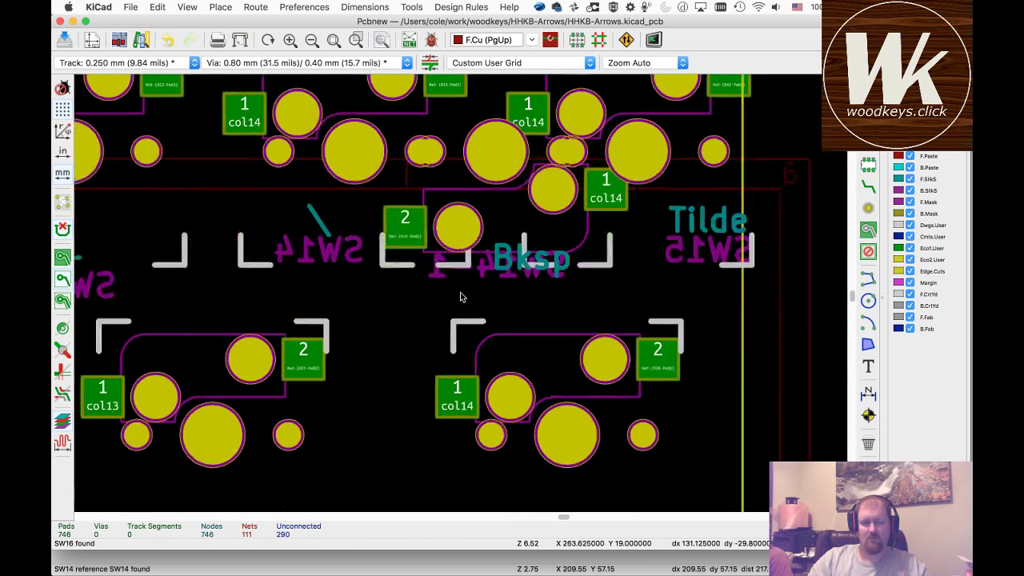
{"action": "scroll", "coordinate": [460, 292], "scroll_direction": "up", "scroll_amount": 1}
{"action": "scroll", "coordinate": [459, 296], "scroll_direction": "down", "scroll_amount": 2}
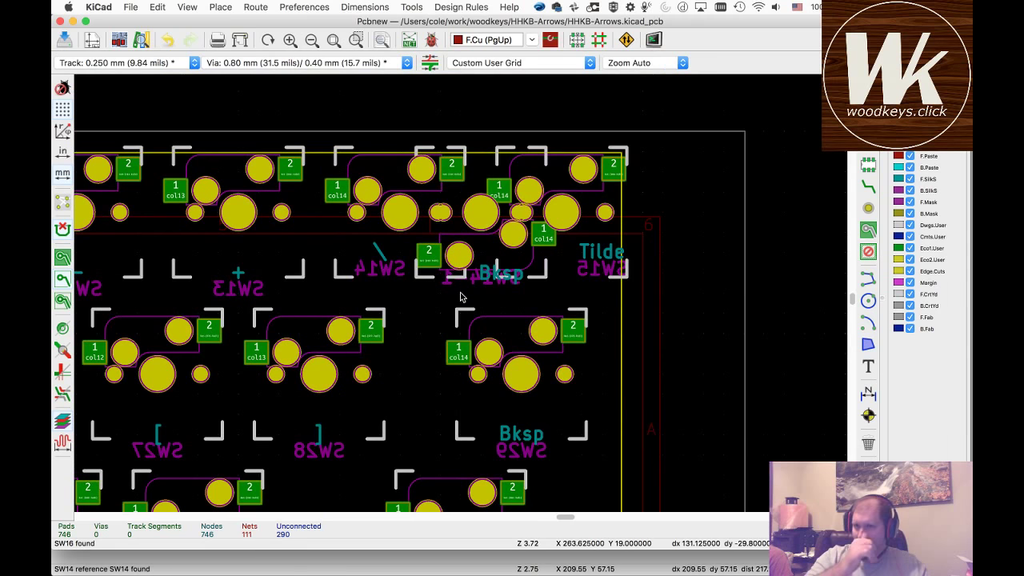
{"action": "scroll", "coordinate": [460, 297], "scroll_direction": "down", "scroll_amount": 2}
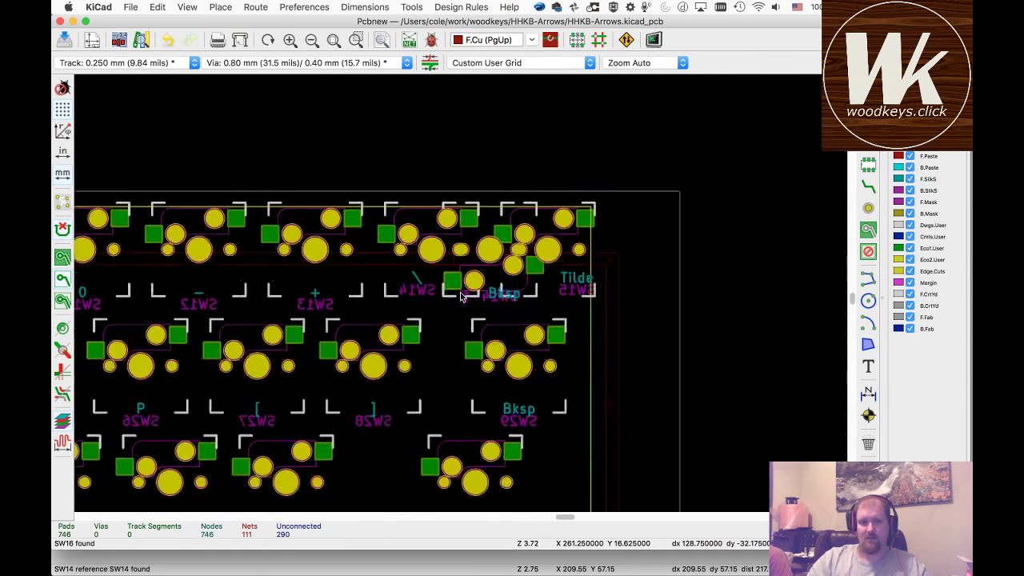
{"action": "scroll", "coordinate": [460, 296], "scroll_direction": "down", "scroll_amount": 5}
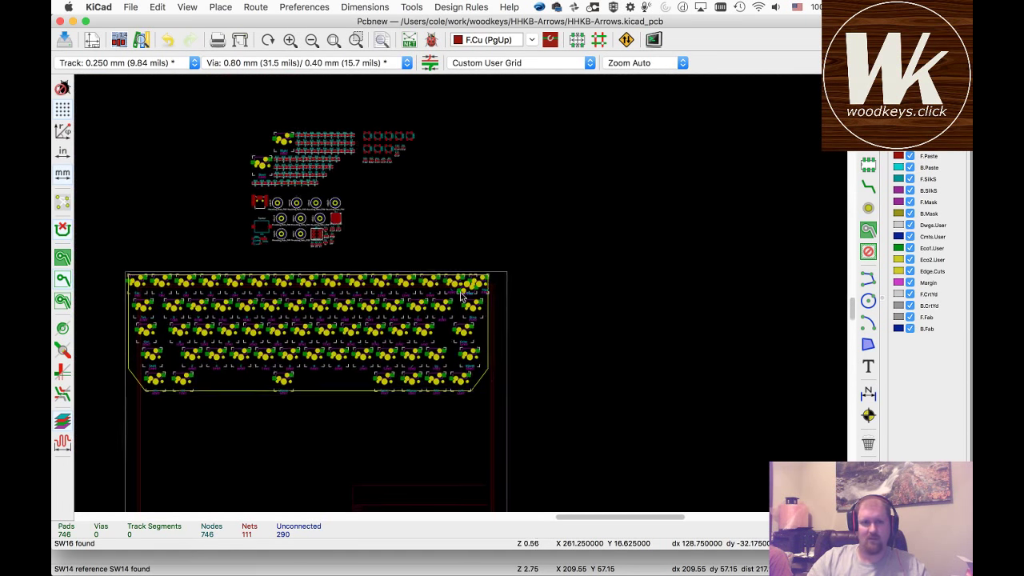
{"action": "scroll", "coordinate": [297, 142], "scroll_direction": "up", "scroll_amount": 5}
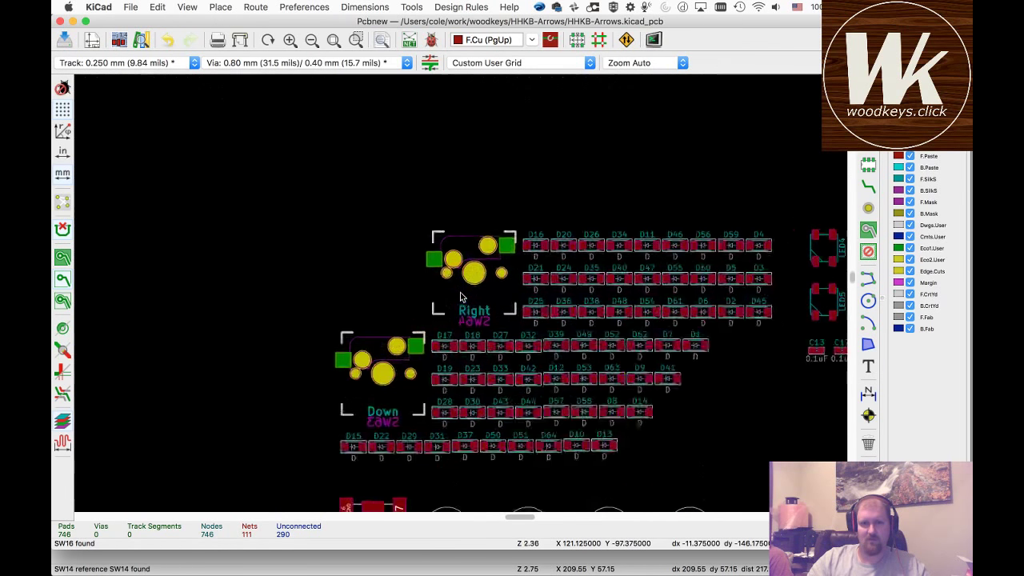
{"action": "left_click", "coordinate": [442, 301]}
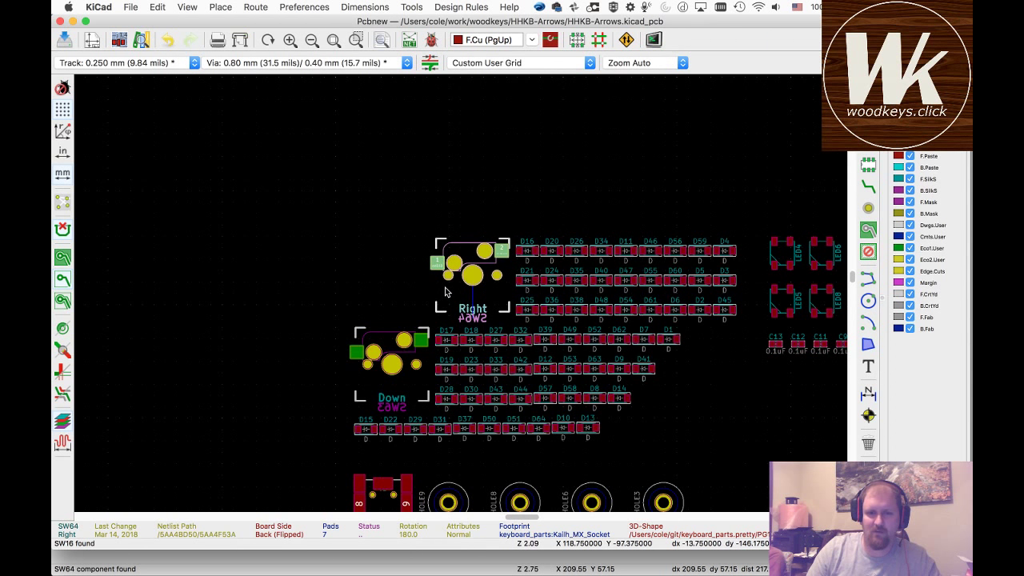
{"action": "key", "text": "m"}
{"action": "scroll", "coordinate": [765, 407], "scroll_direction": "down", "scroll_amount": 1}
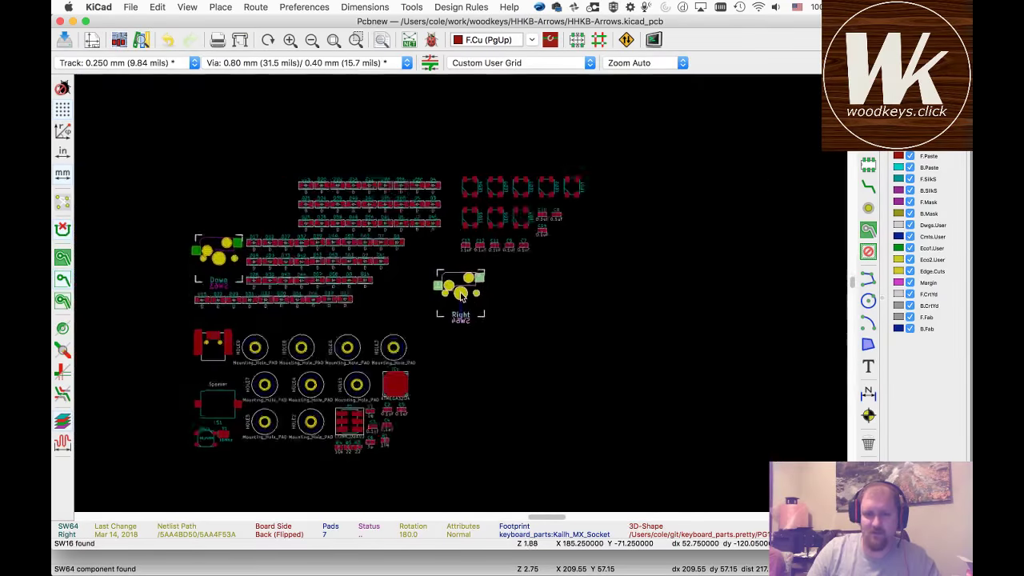
{"action": "scroll", "coordinate": [459, 296], "scroll_direction": "down", "scroll_amount": 6}
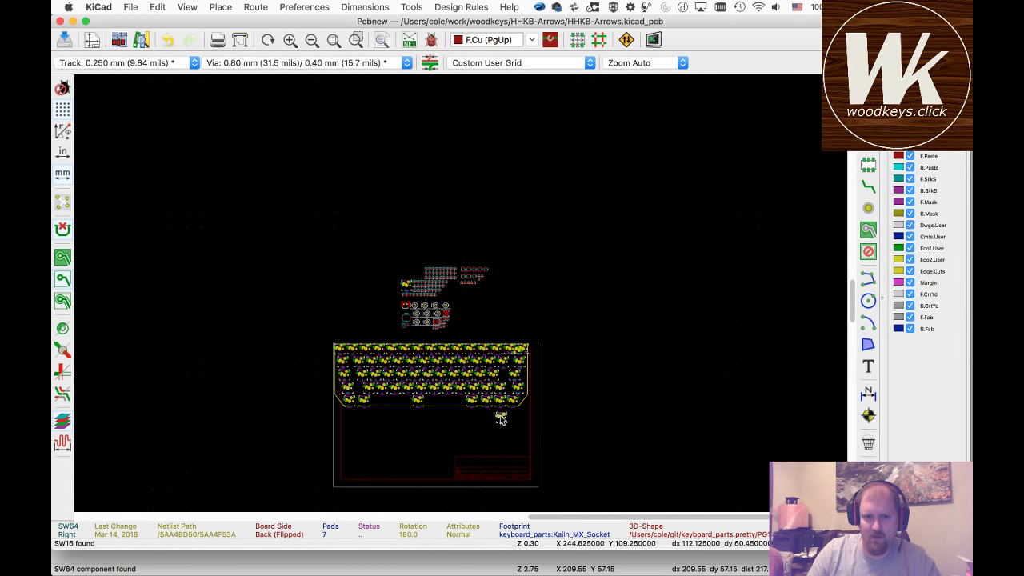
{"action": "left_click", "coordinate": [500, 417]}
- Locate the Down footprint SW63 and pan to the bottom row beside it
{"action": "key", "text": "F5"}
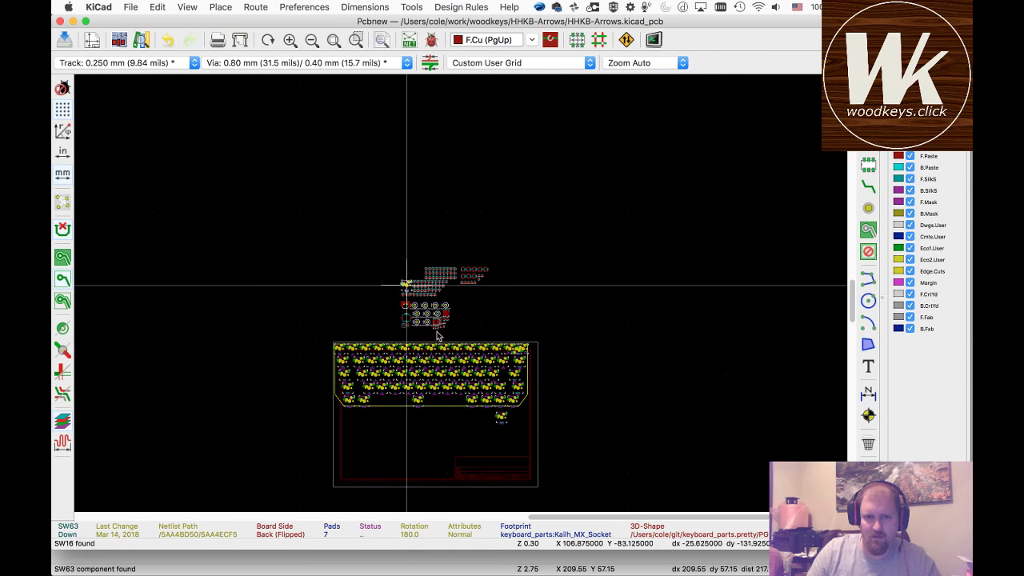
{"action": "scroll", "coordinate": [477, 415], "scroll_direction": "up", "scroll_amount": 3}
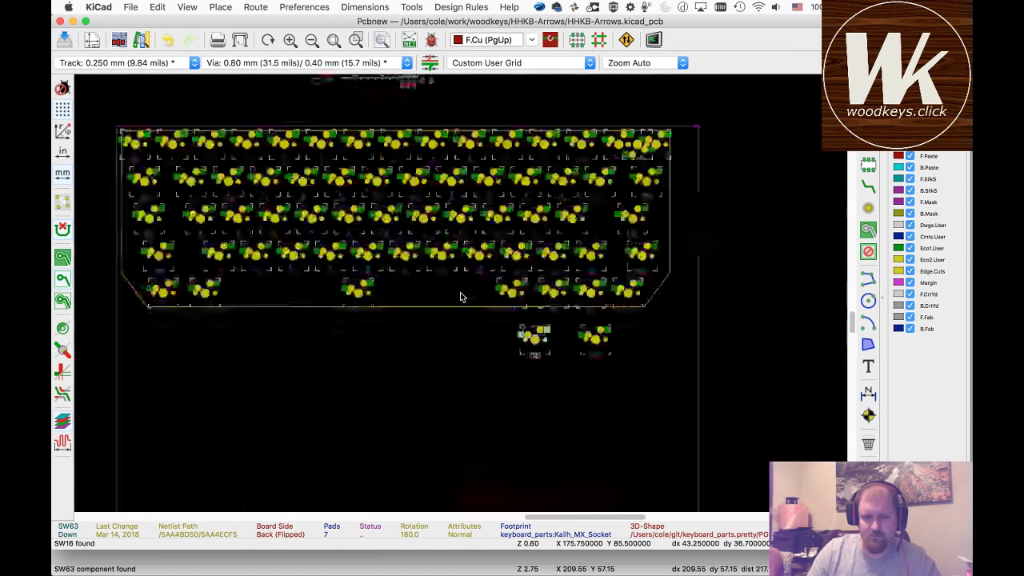
{"action": "scroll", "coordinate": [460, 296], "scroll_direction": "up", "scroll_amount": 4}
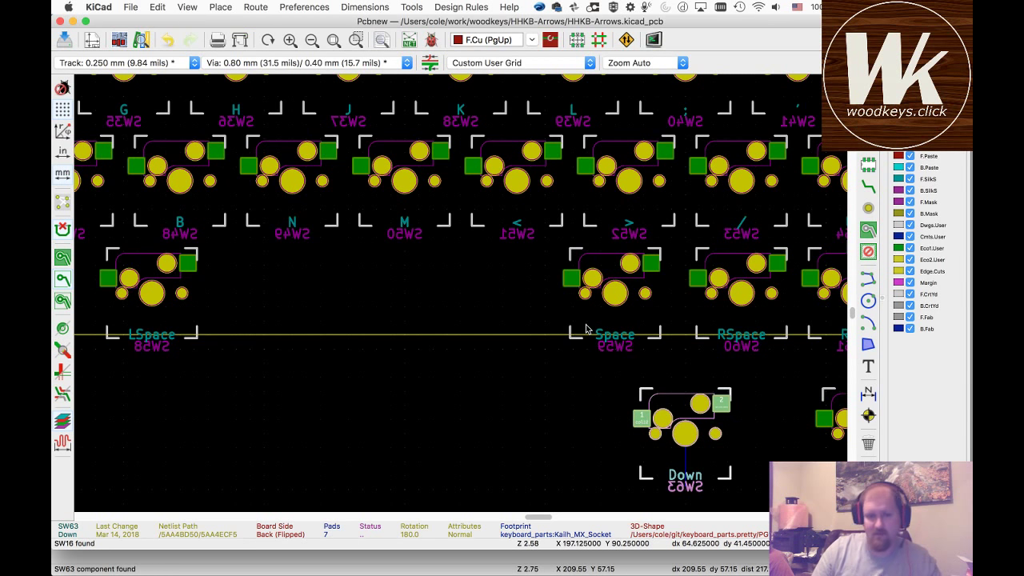
{"action": "left_click_drag", "start_coordinate": [535, 519], "coordinate": [511, 521]}
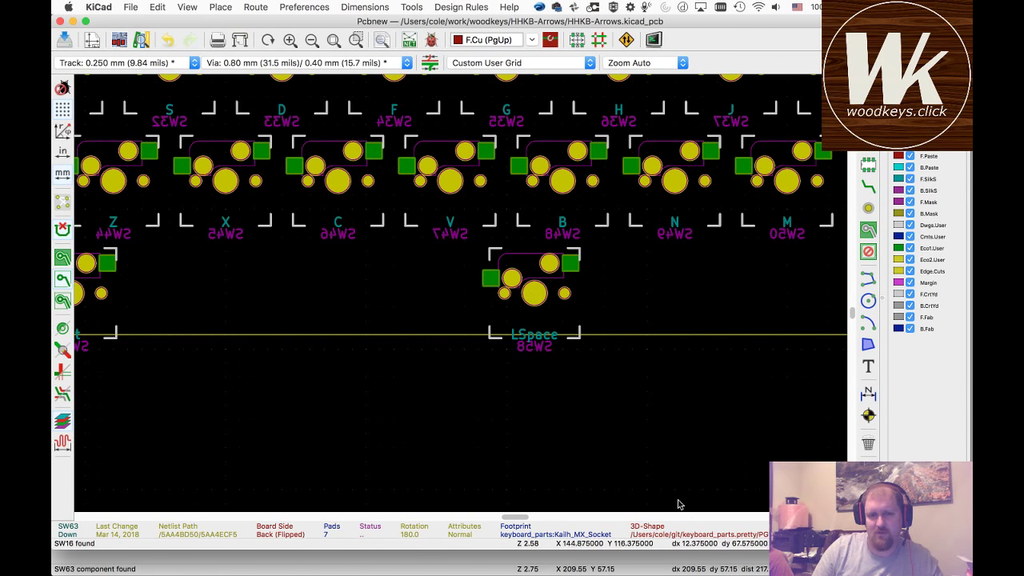
{"action": "left_click_drag", "start_coordinate": [515, 520], "coordinate": [549, 521]}
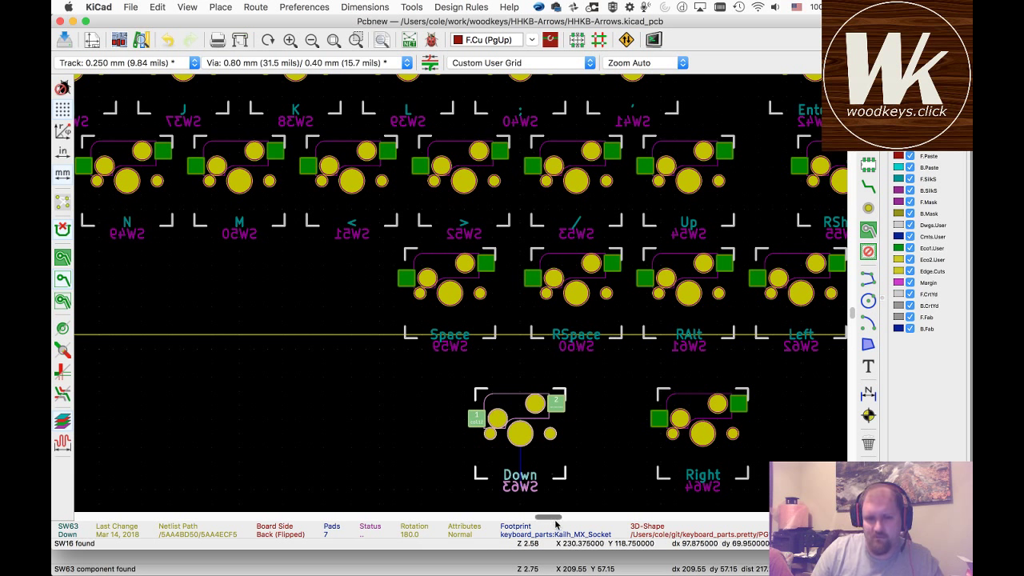
{"action": "left_click_drag", "start_coordinate": [555, 524], "coordinate": [560, 522]}
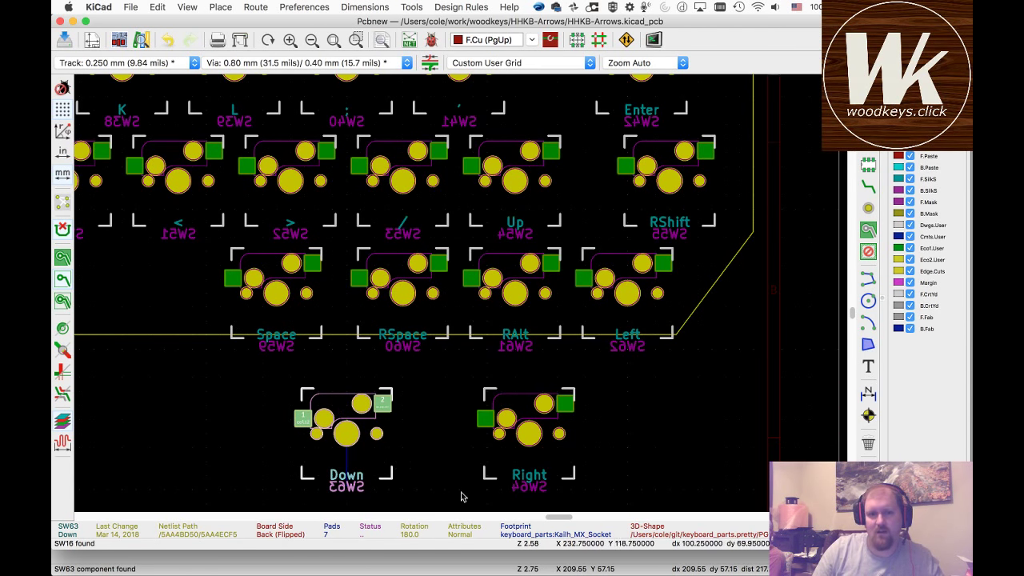
{"action": "left_click_drag", "start_coordinate": [552, 519], "coordinate": [558, 519]}
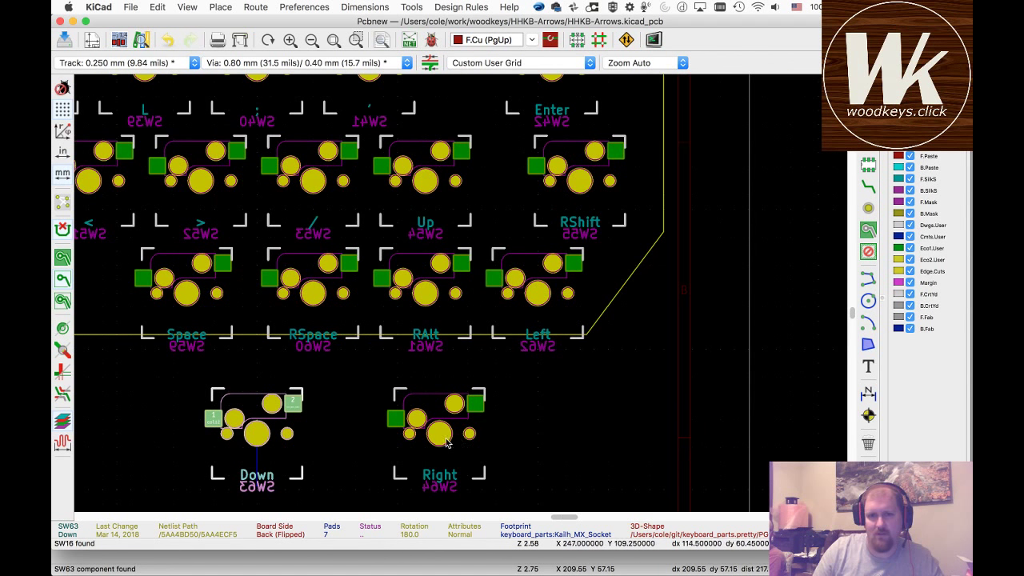
- Line up the Right footprint SW64 and the Left footprint SW62 in the bottom row
{"action": "key", "text": "m"}
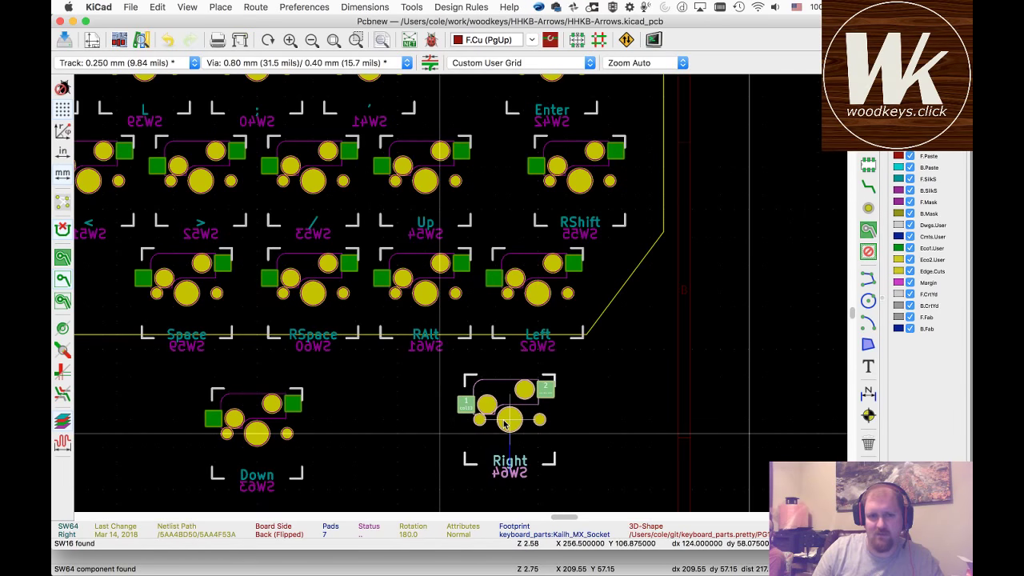
{"action": "left_click", "coordinate": [537, 296]}
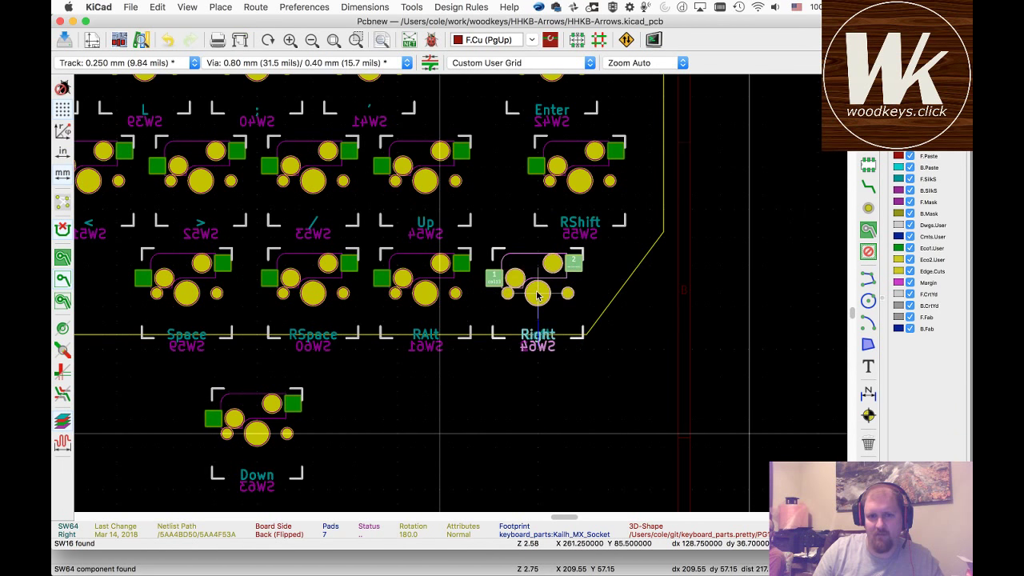
{"action": "left_click", "coordinate": [657, 323]}
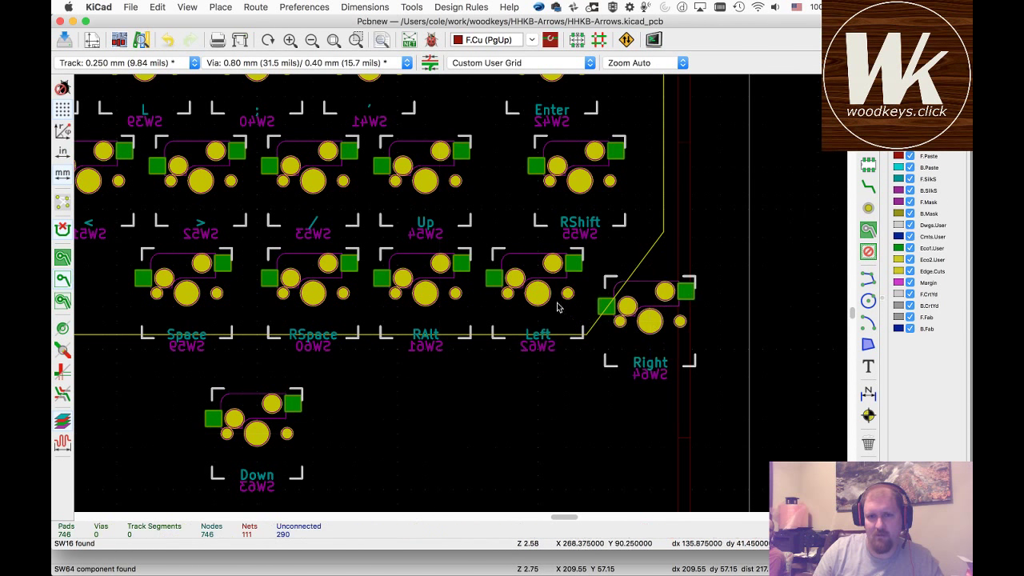
{"action": "left_click", "coordinate": [555, 304]}
{"action": "key", "text": "m"}
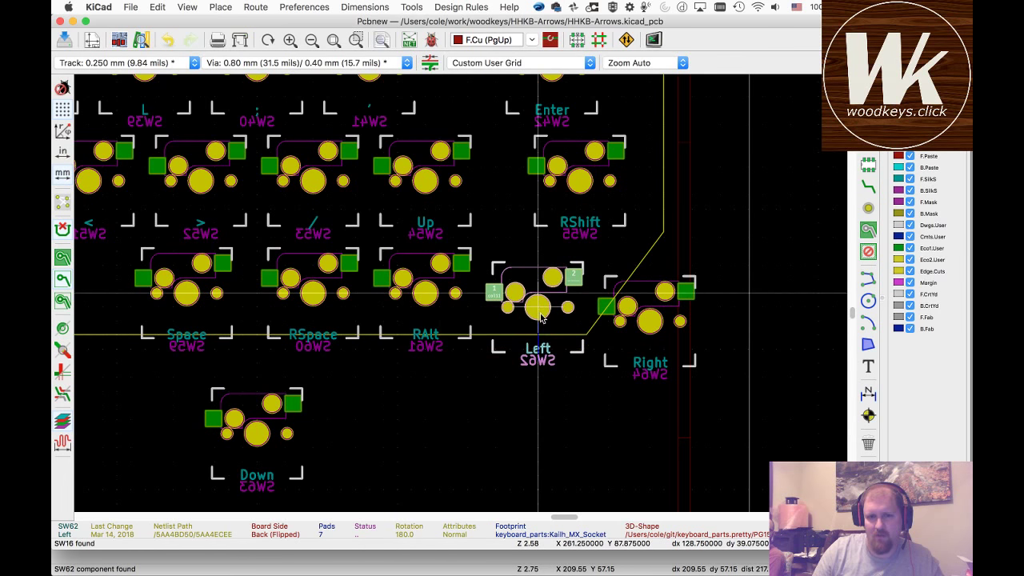
{"action": "left_click", "coordinate": [562, 346]}
- Bring the RAlt, RSpace and Space footprints into line with the same bottom row
{"action": "left_click", "coordinate": [446, 306]}
{"action": "key", "text": "m"}
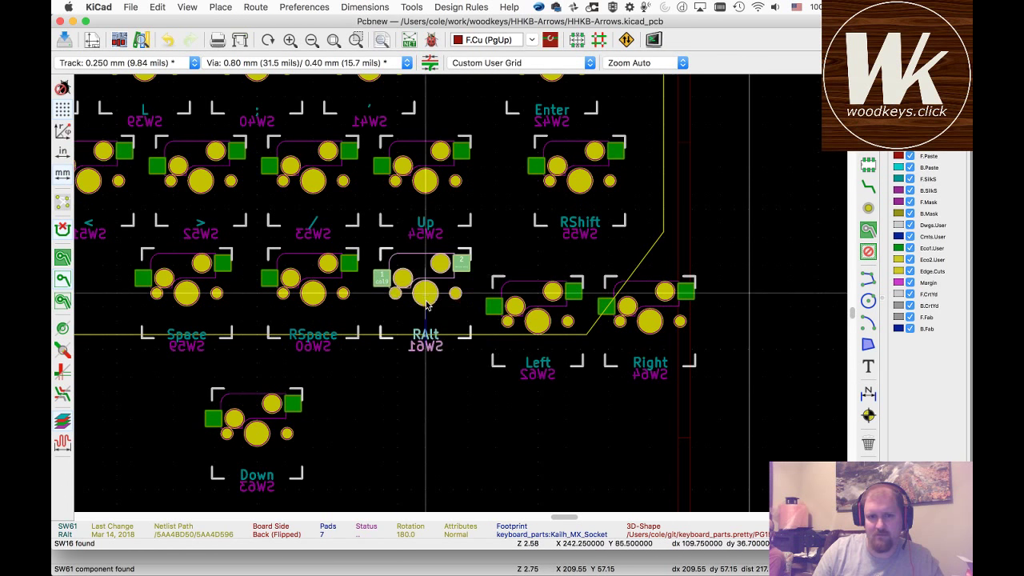
{"action": "left_click", "coordinate": [427, 322]}
{"action": "left_click", "coordinate": [359, 314]}
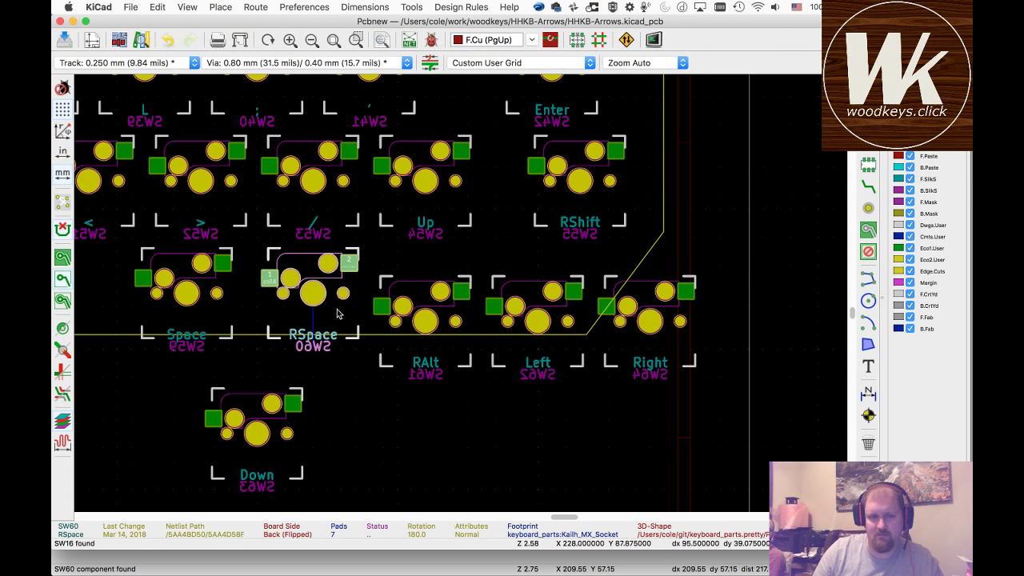
{"action": "key", "text": "m"}
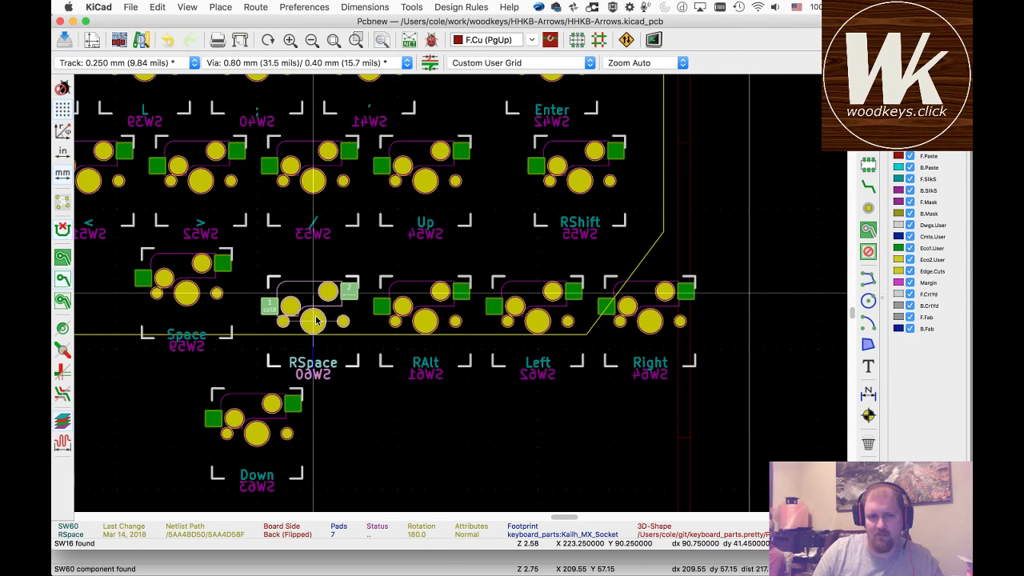
{"action": "left_click", "coordinate": [316, 320]}
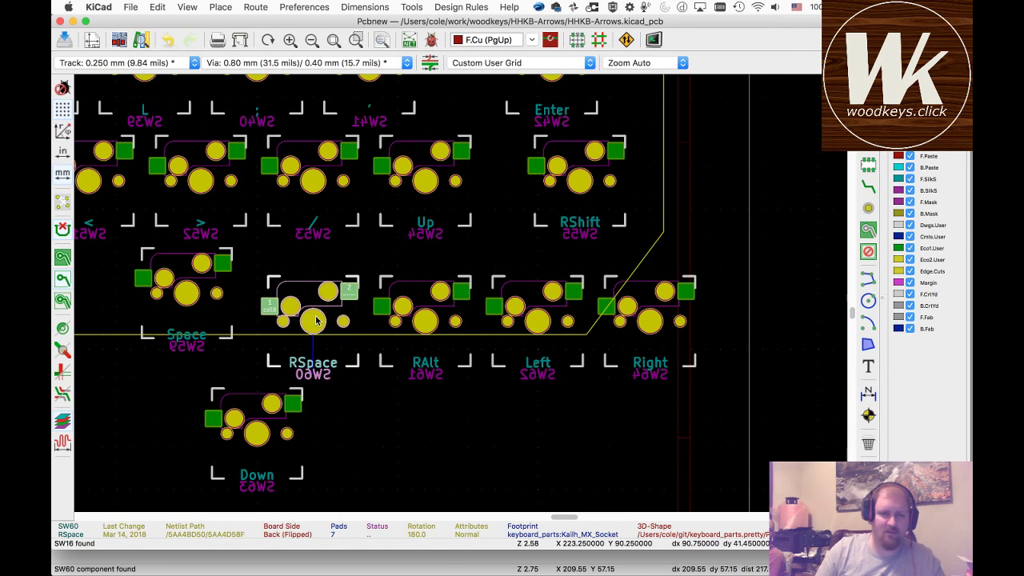
{"action": "left_click", "coordinate": [200, 315]}
{"action": "key", "text": "m"}
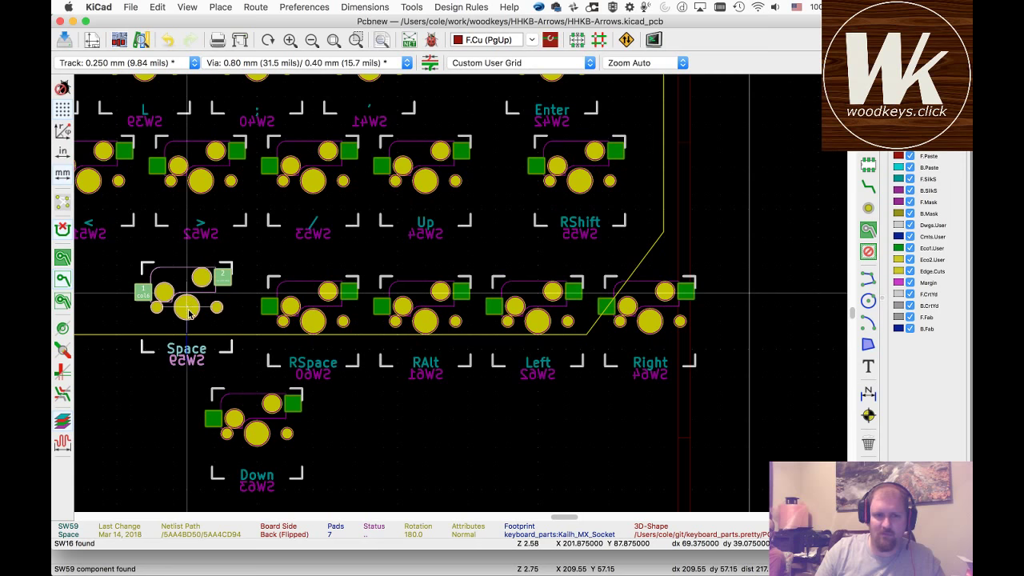
{"action": "left_click", "coordinate": [189, 326]}
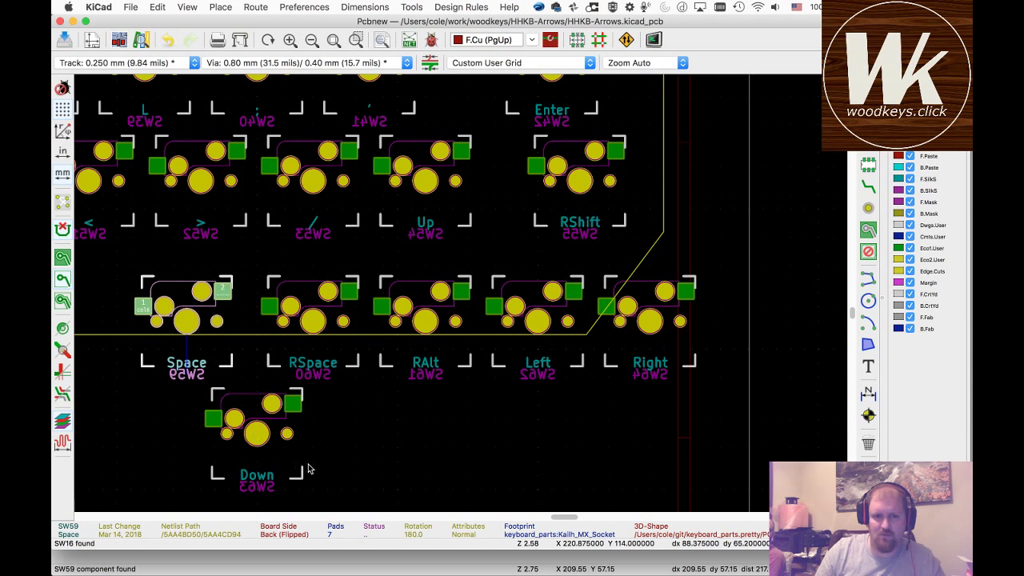
- Shift Right, Down, Left and RAlt one slot left, into the Left, RAlt, RSpace and Space positions
{"action": "left_click", "coordinate": [686, 353]}
{"action": "key", "text": "m"}
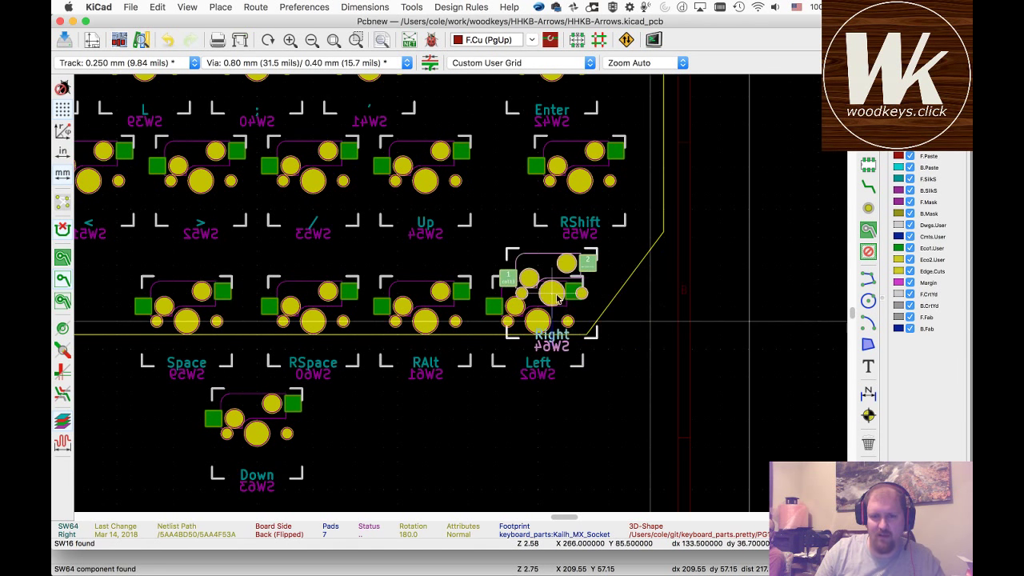
{"action": "left_click", "coordinate": [541, 294]}
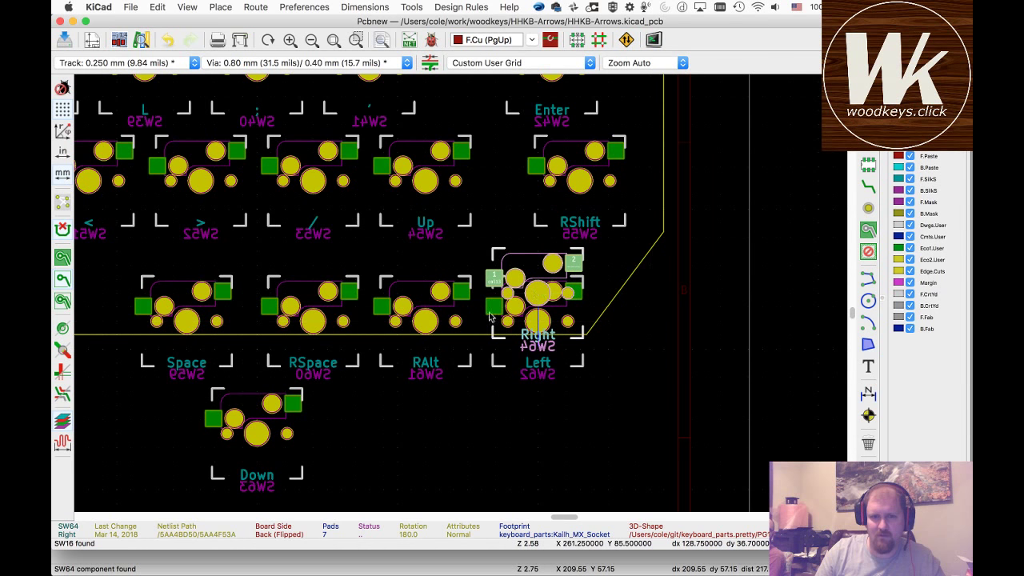
{"action": "left_click", "coordinate": [285, 457]}
{"action": "key", "text": "m"}
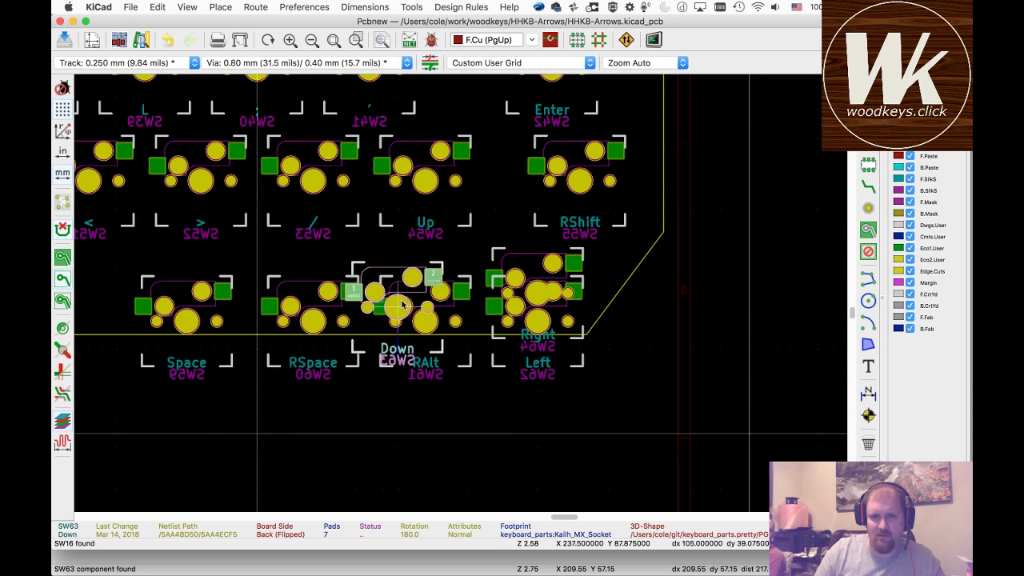
{"action": "left_click", "coordinate": [481, 237]}
{"action": "left_click", "coordinate": [529, 367]}
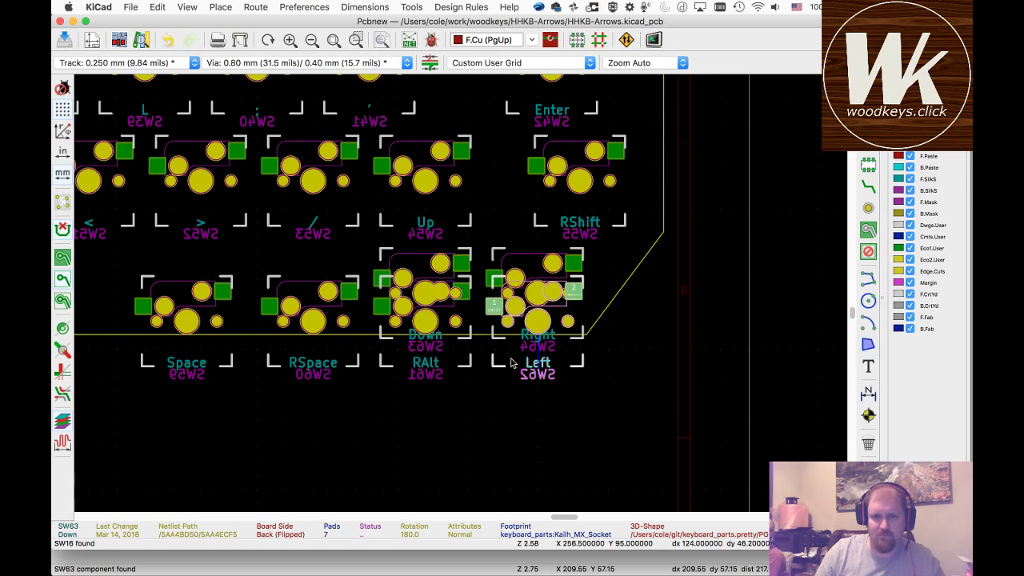
{"action": "key", "text": "m"}
{"action": "left_click", "coordinate": [312, 290]}
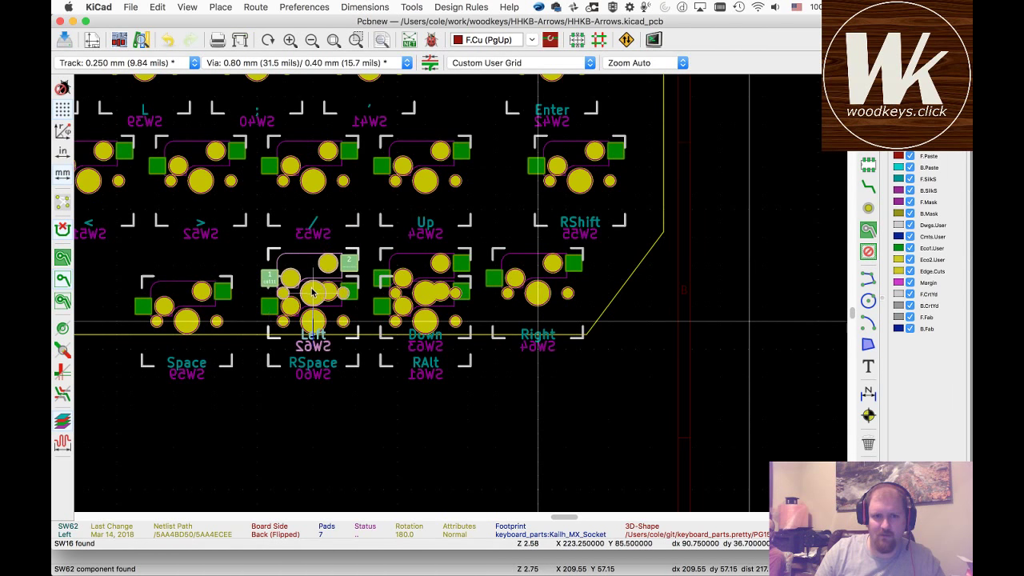
{"action": "left_click", "coordinate": [390, 364]}
{"action": "key", "text": "m"}
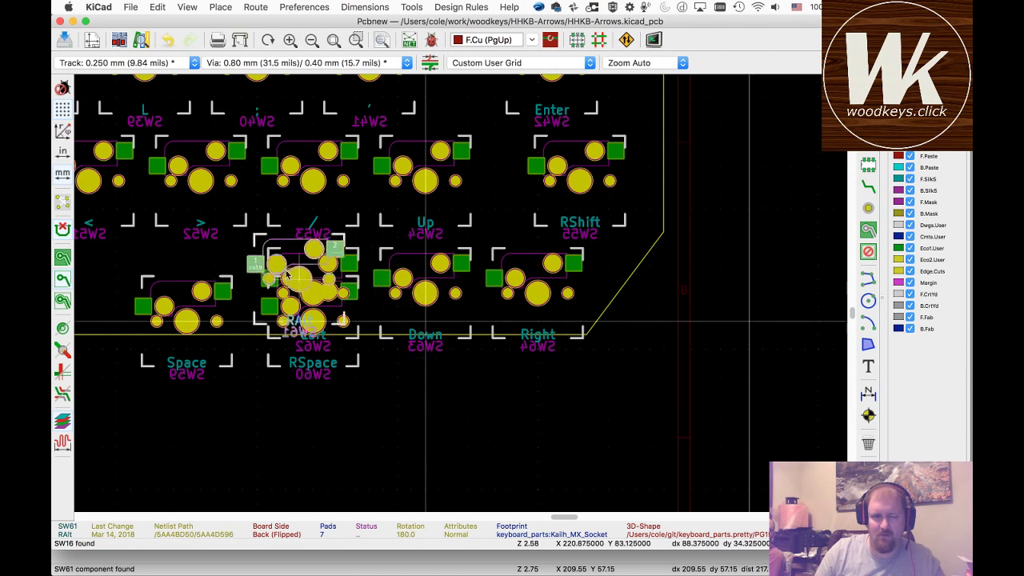
{"action": "left_click", "coordinate": [192, 293]}
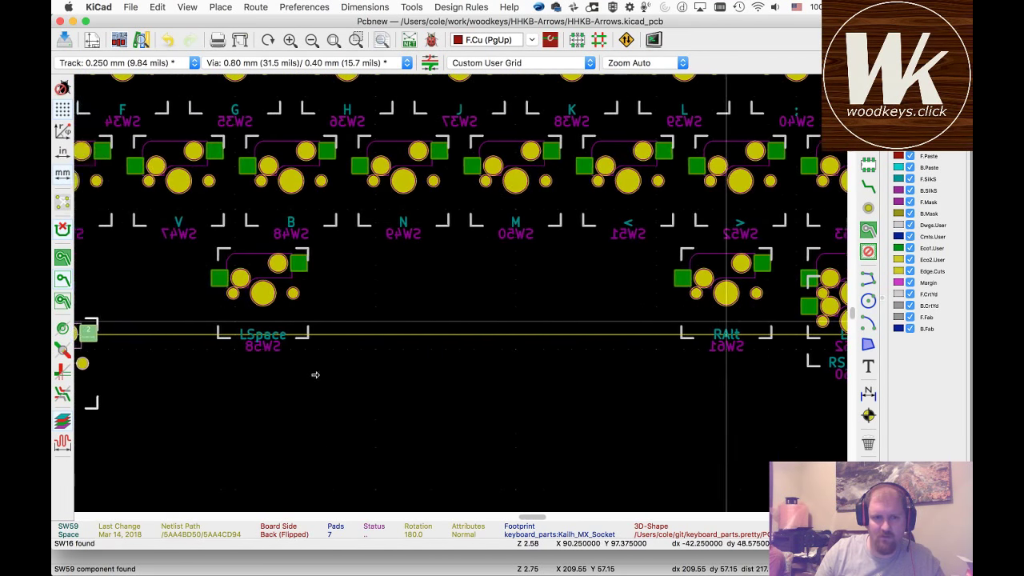
- Drop Space below LSpace, lower LSpace slightly, then move Space over the LSpace position
{"action": "left_click", "coordinate": [293, 393]}
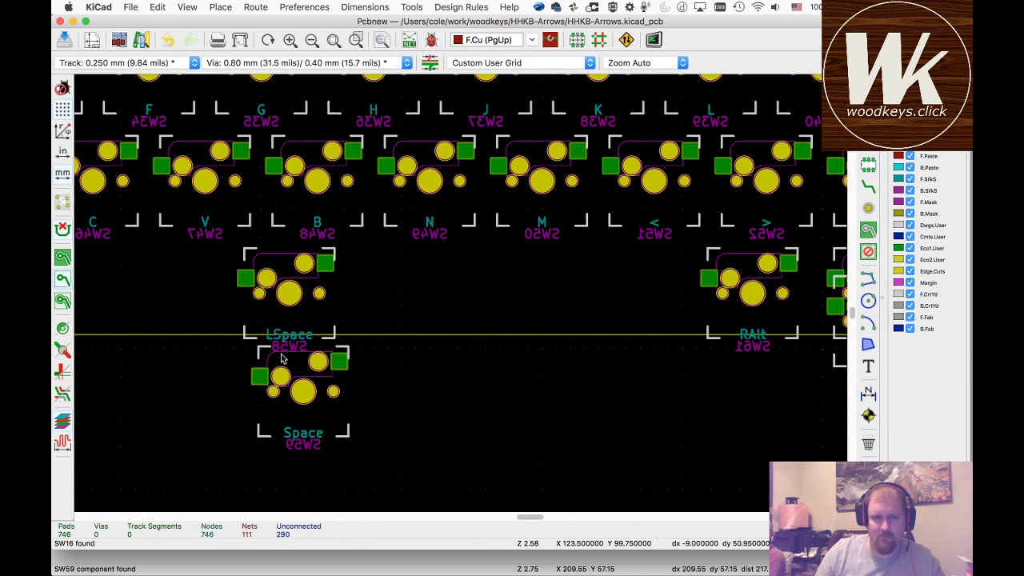
{"action": "left_click", "coordinate": [319, 322]}
{"action": "key", "text": "m"}
{"action": "left_click", "coordinate": [292, 322]}
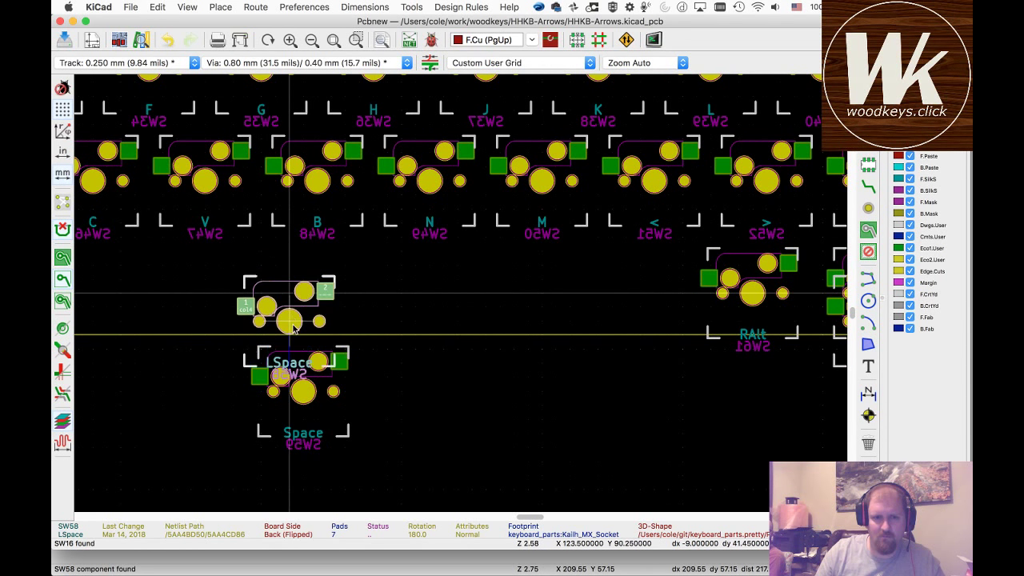
{"action": "left_click", "coordinate": [331, 416]}
{"action": "key", "text": "m"}
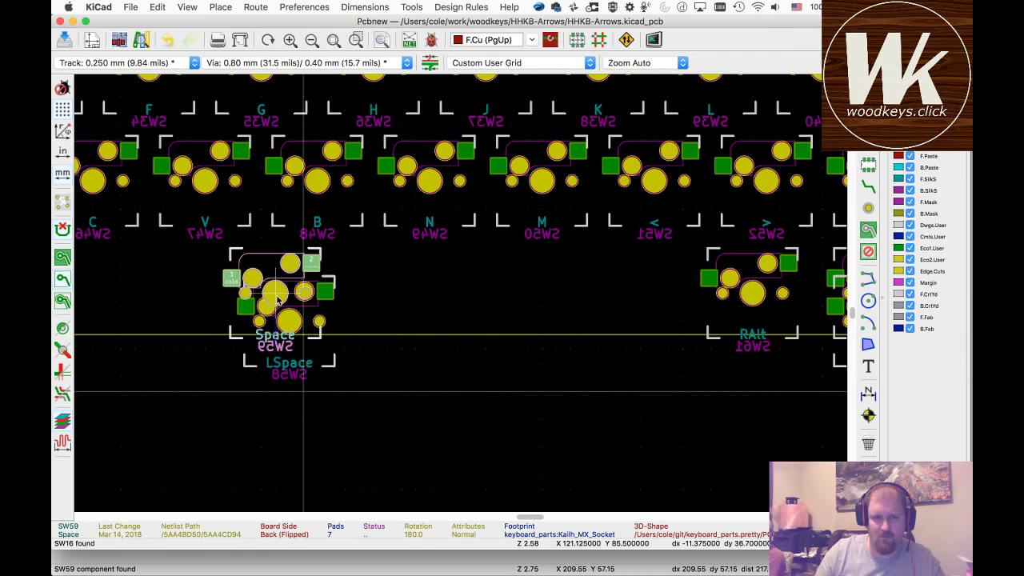
{"action": "left_click", "coordinate": [288, 296]}
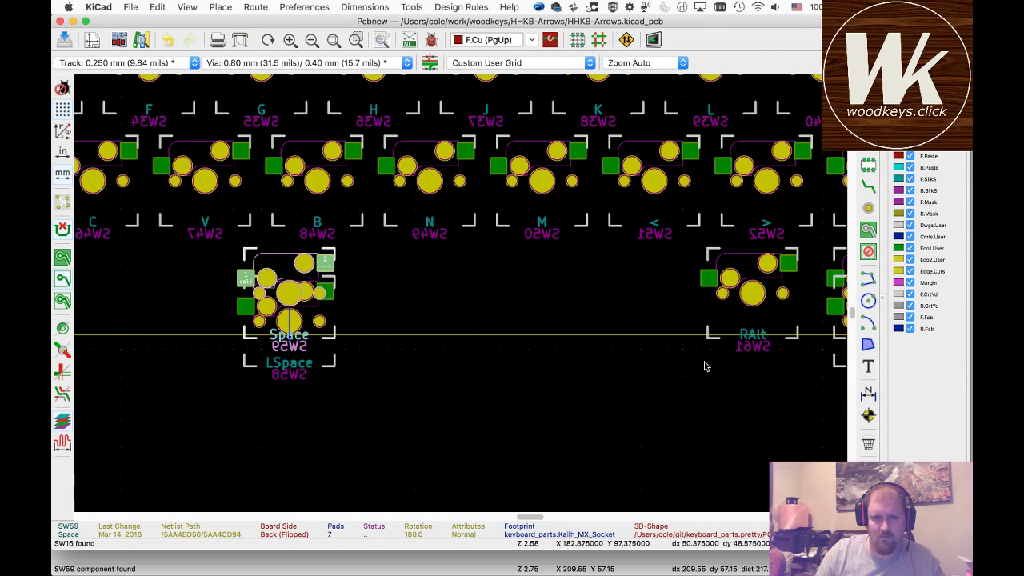
- Move RSpace to the middle of the row and LSpace to the board's left edge
{"action": "left_click", "coordinate": [836, 362]}
{"action": "key", "text": "m"}
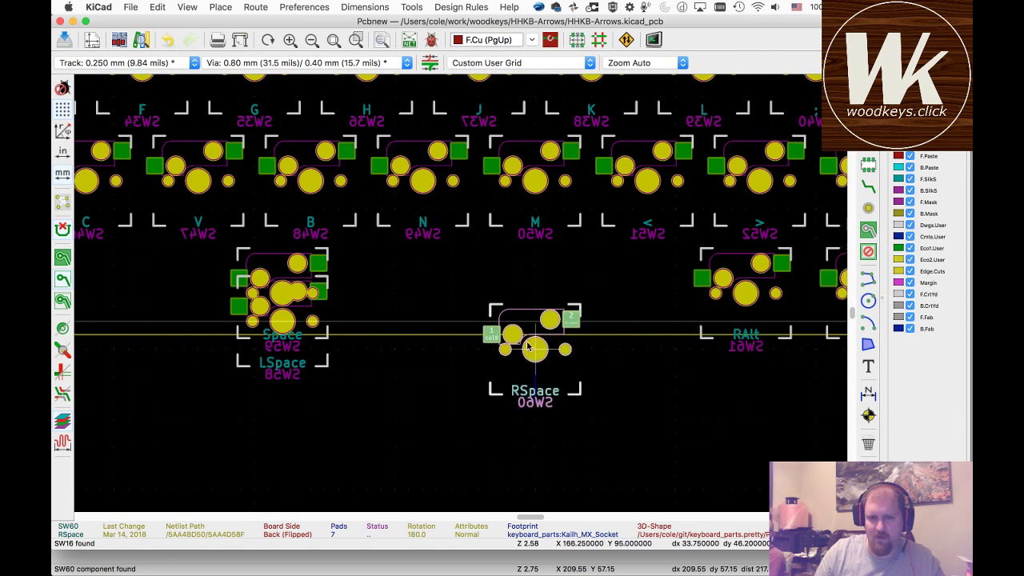
{"action": "left_click", "coordinate": [535, 344]}
{"action": "left_click", "coordinate": [318, 362]}
{"action": "key", "text": "m"}
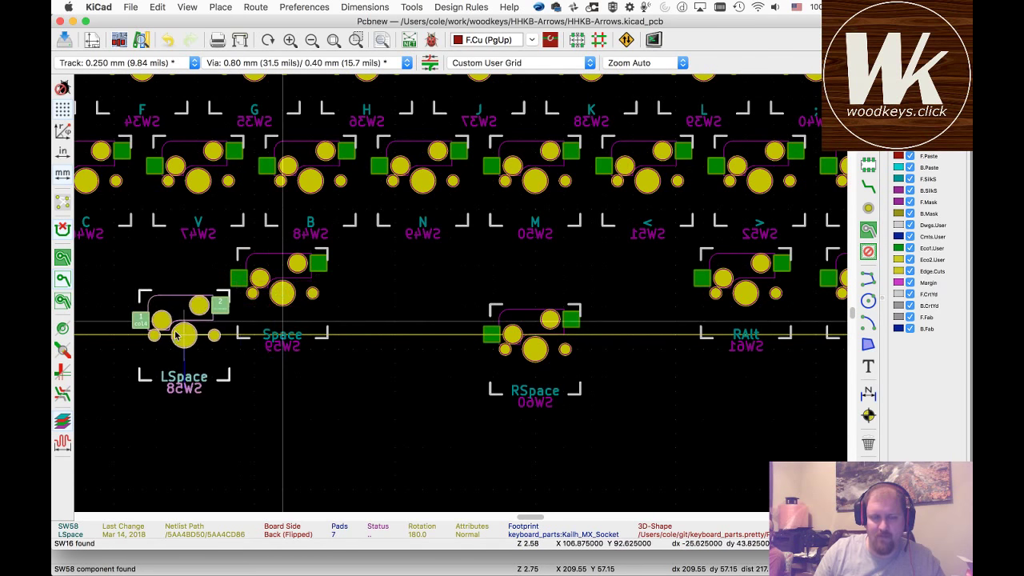
{"action": "left_click", "coordinate": [152, 376]}
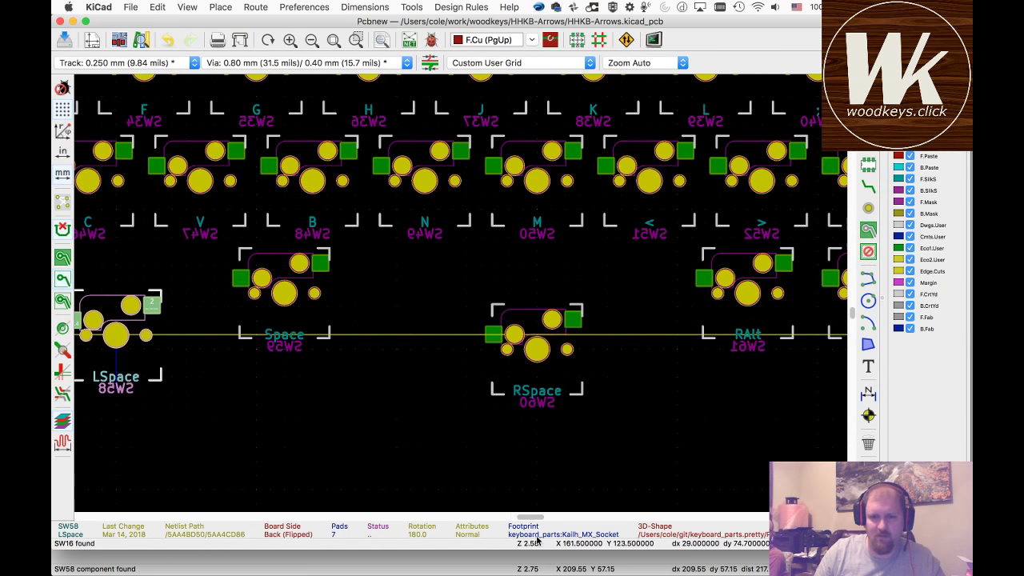
- Zoom out and realign LSpace and RSpace in line with the other space keys
{"action": "left_click_drag", "start_coordinate": [521, 518], "coordinate": [520, 518]}
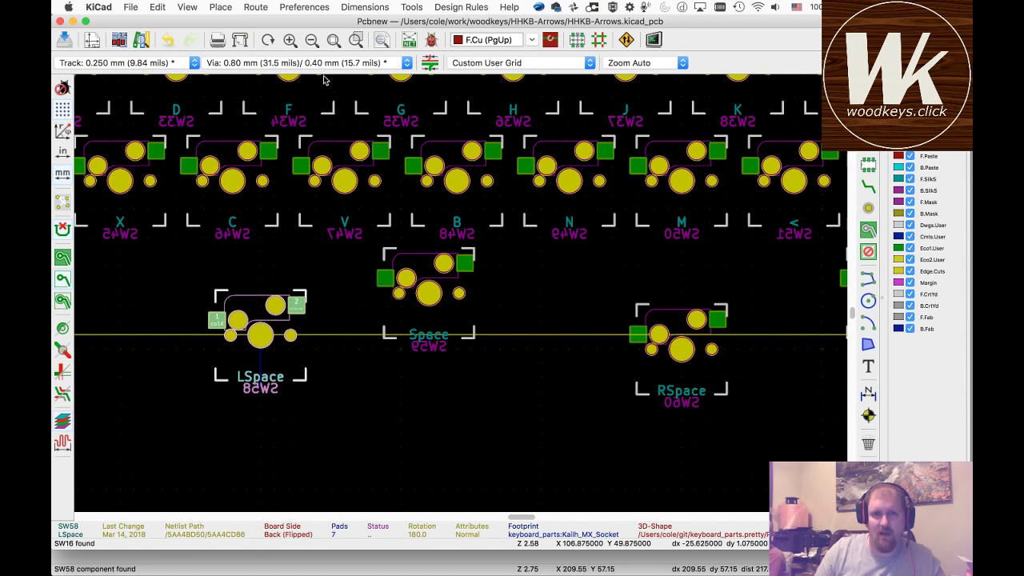
{"action": "left_click", "coordinate": [311, 39]}
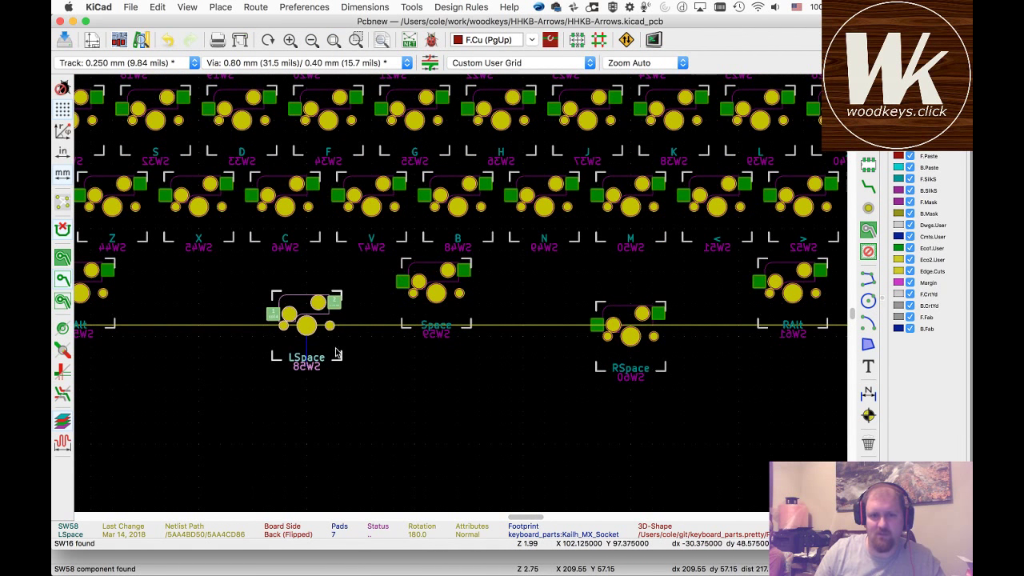
{"action": "key", "text": "m"}
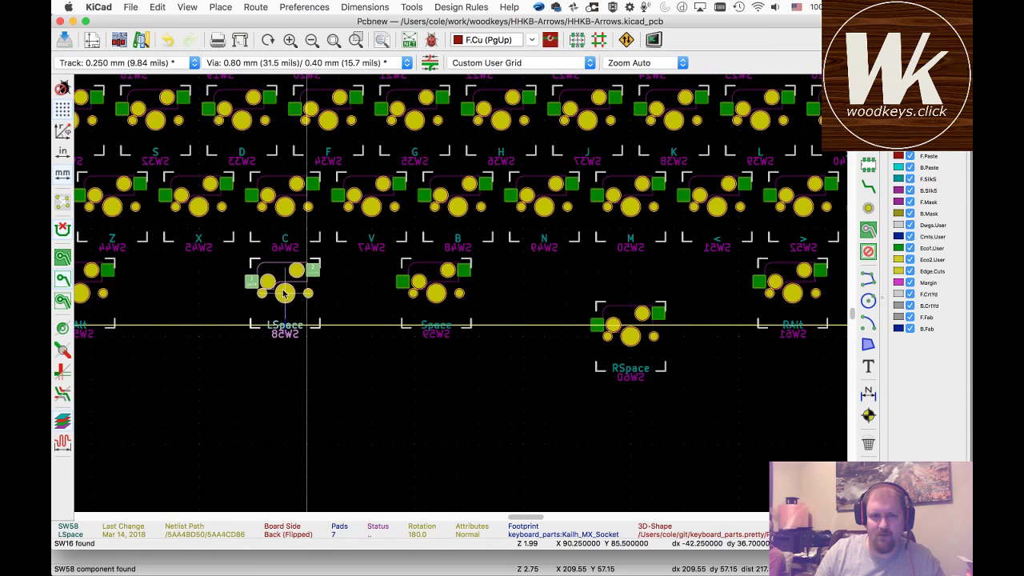
{"action": "left_click", "coordinate": [262, 293]}
{"action": "key", "text": "m"}
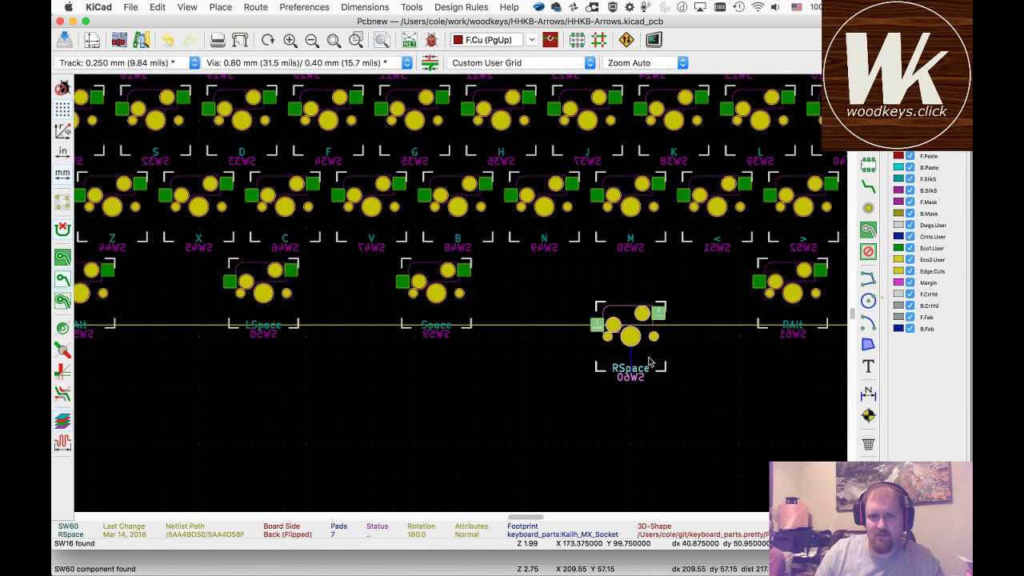
{"action": "left_click", "coordinate": [626, 294]}
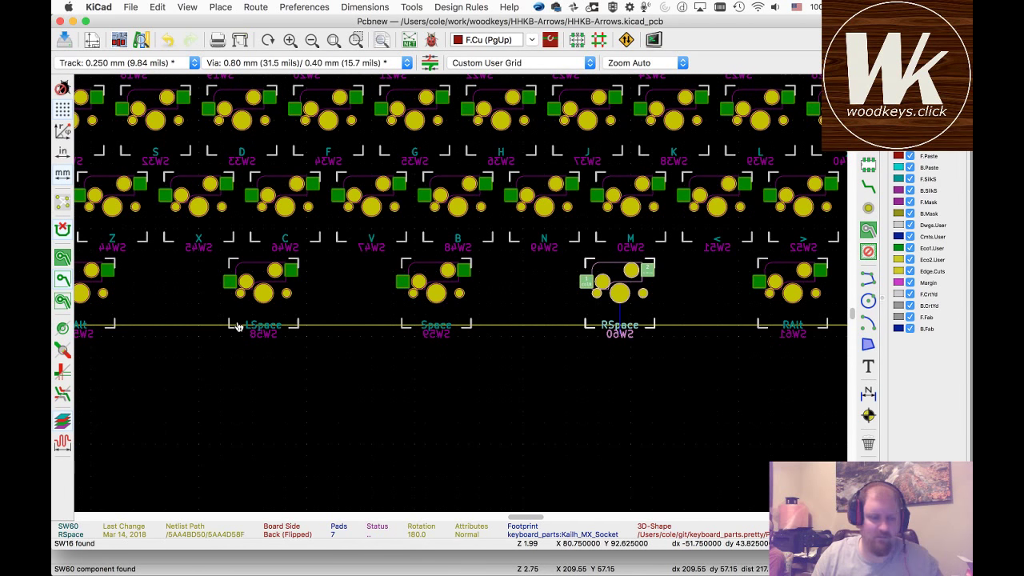
{"action": "key", "text": "super+Tab"}
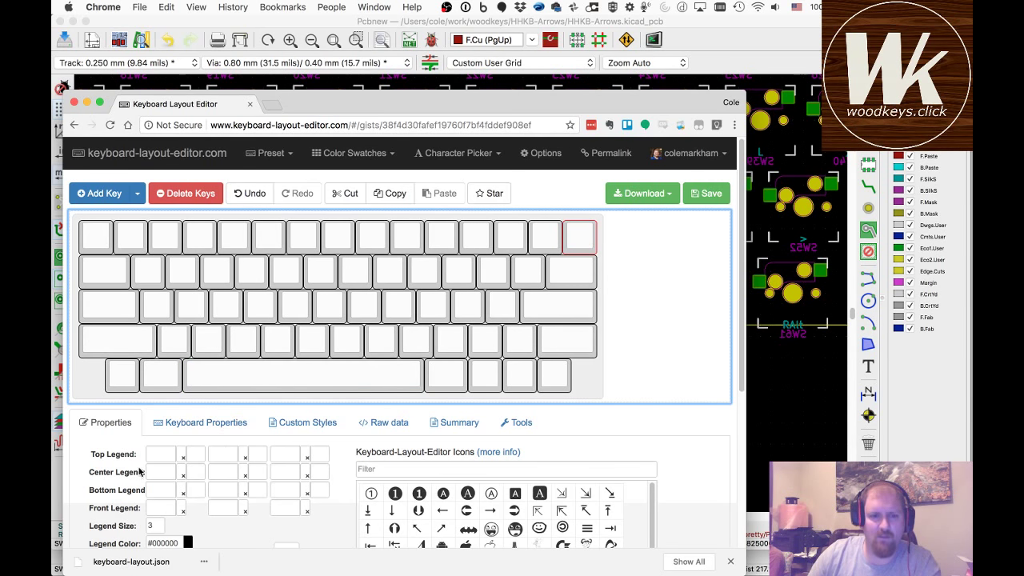
- Drop the 7-unit spacebar one row down and add three new keys to the layout
{"action": "left_click", "coordinate": [272, 390]}
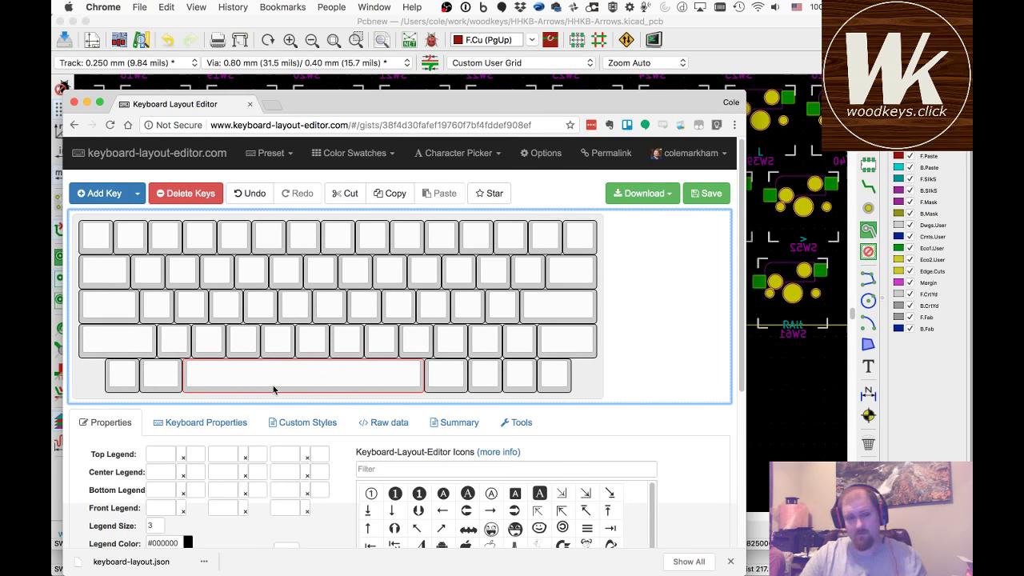
{"action": "key", "text": "Down"}
{"action": "key", "text": "Down"}
{"action": "key", "text": "Down"}
{"action": "key", "text": "Down"}
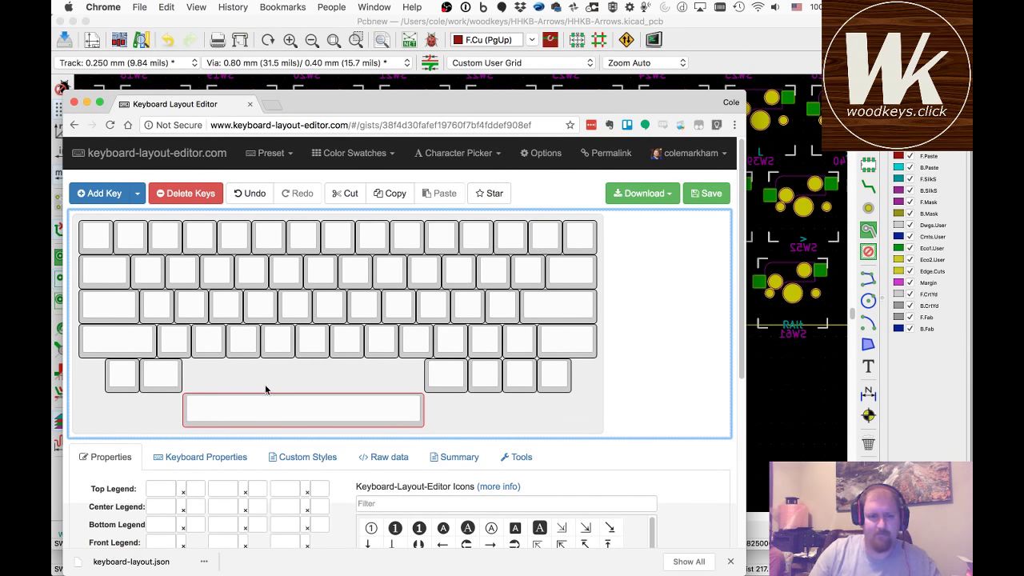
{"action": "left_click", "coordinate": [255, 389]}
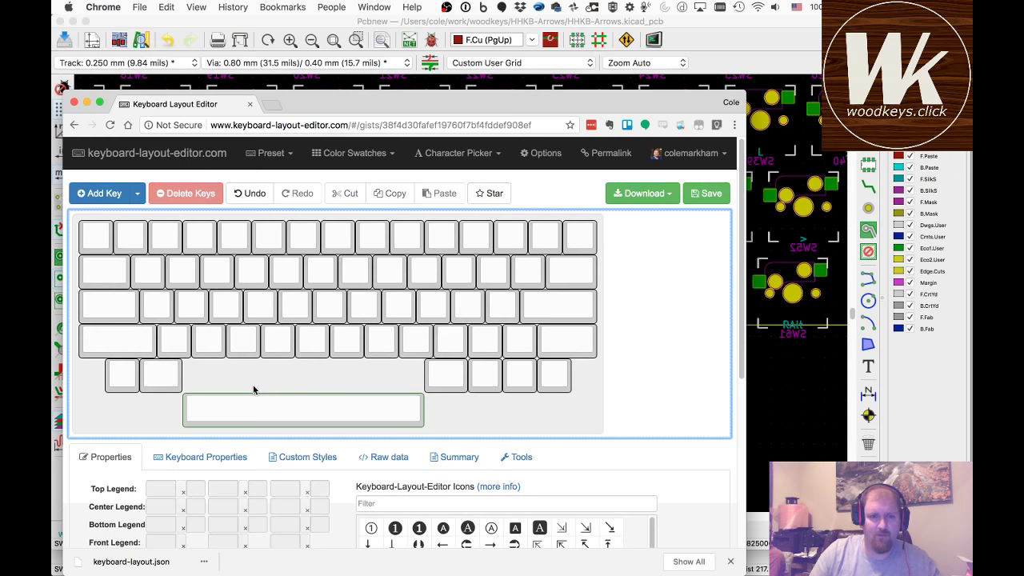
{"action": "left_click", "coordinate": [137, 201]}
{"action": "left_click", "coordinate": [107, 218]}
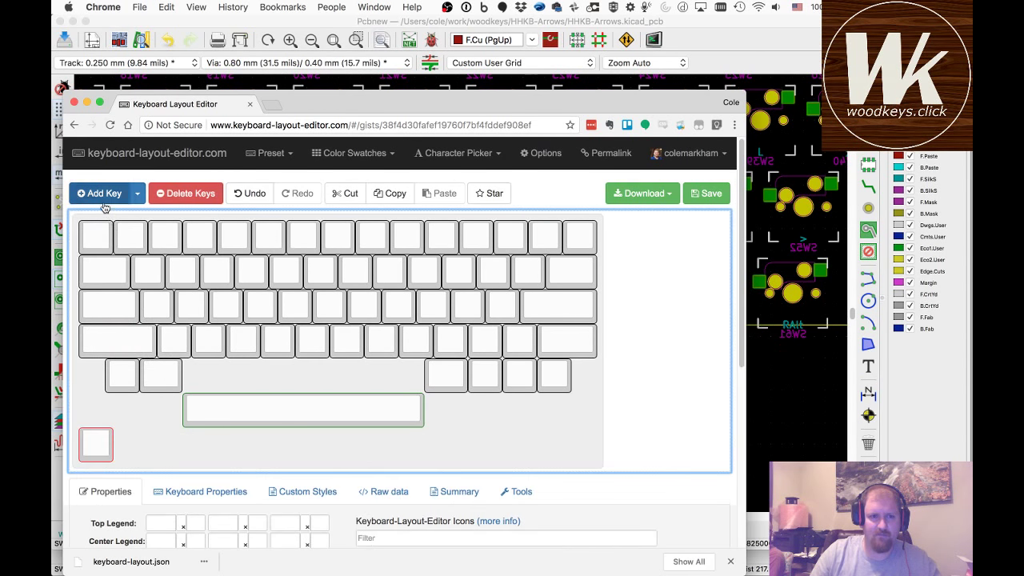
{"action": "left_click", "coordinate": [104, 197]}
{"action": "left_click", "coordinate": [104, 197]}
- Move the three new keys together up and right into the bottom-row gap
{"action": "left_click", "coordinate": [122, 453], "text": "shift"}
{"action": "left_click", "coordinate": [86, 455], "text": "shift"}
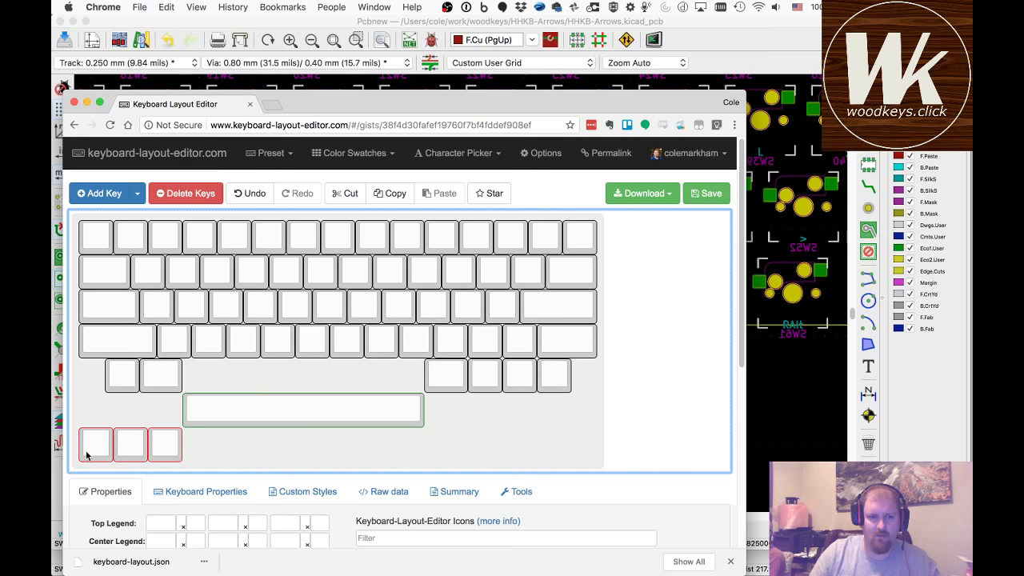
{"action": "key", "text": "Up"}
{"action": "key", "text": "Up"}
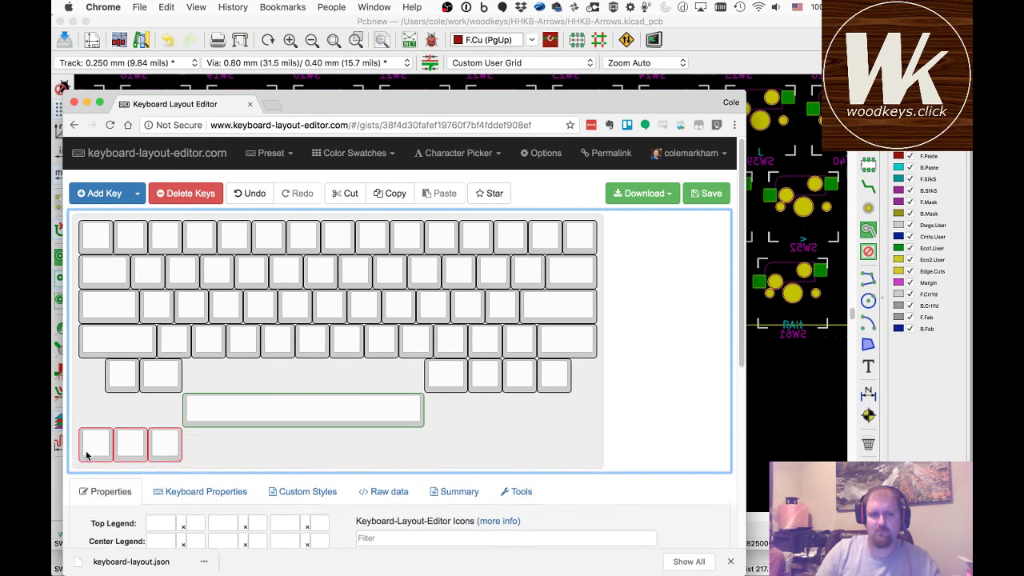
{"action": "key", "text": "Up"}
{"action": "key", "text": "Up"}
{"action": "key", "text": "Up"}
{"action": "key", "text": "Up"}
{"action": "key", "text": "Up"}
{"action": "key", "text": "Up"}
{"action": "key", "text": "Right"}
{"action": "key", "text": "Right"}
{"action": "key", "text": "Right"}
{"action": "key", "text": "Right"}
{"action": "key", "text": "Right"}
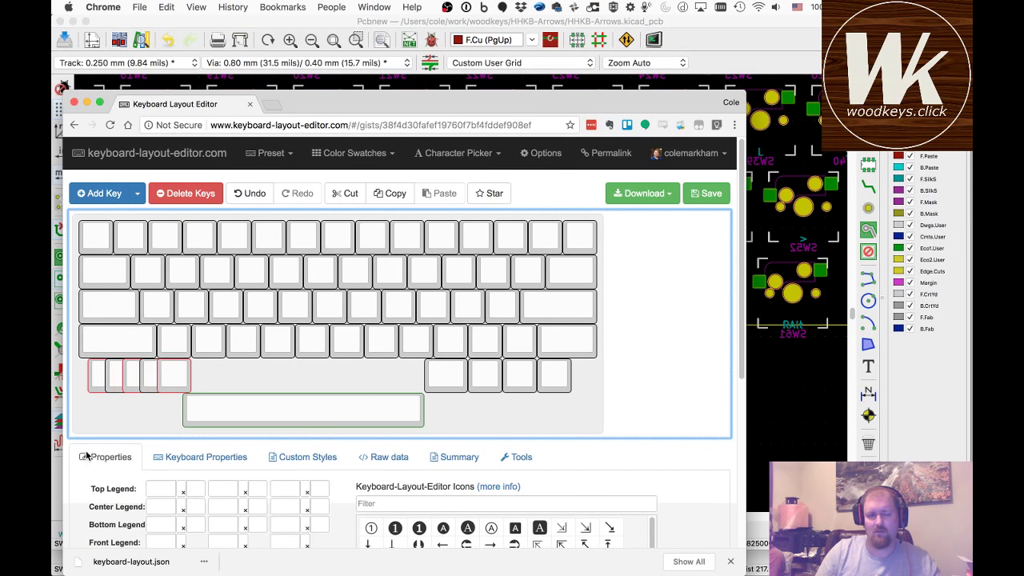
{"action": "key", "text": "Right"}
{"action": "key", "text": "Right"}
{"action": "key", "text": "Right"}
{"action": "key", "text": "Right"}
{"action": "key", "text": "Right"}
{"action": "key", "text": "Right"}
{"action": "key", "text": "Right"}
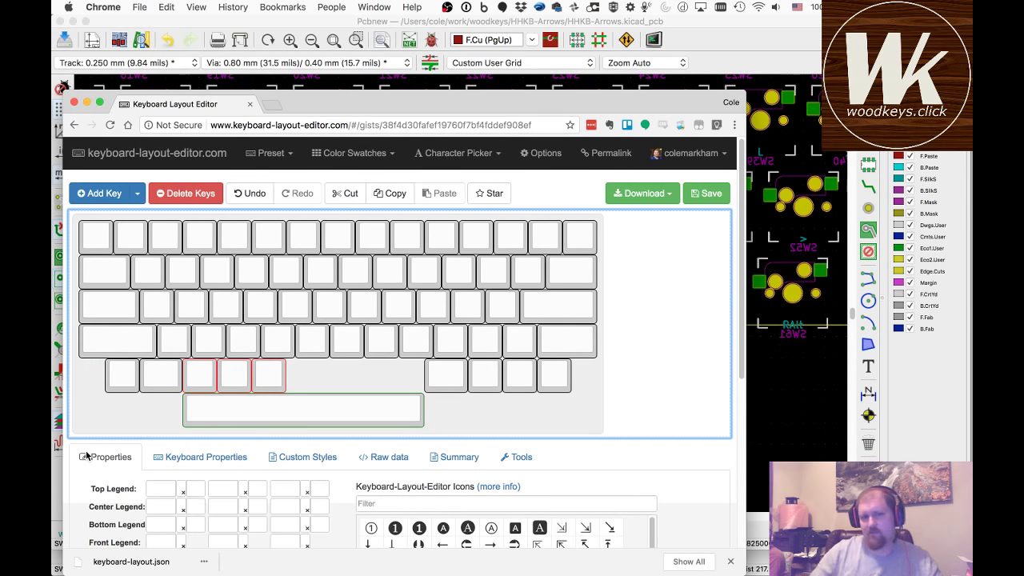
- Widen the rightmost new key to 1.5 units and the leftmost to 2.25 units
{"action": "left_click", "coordinate": [344, 421]}
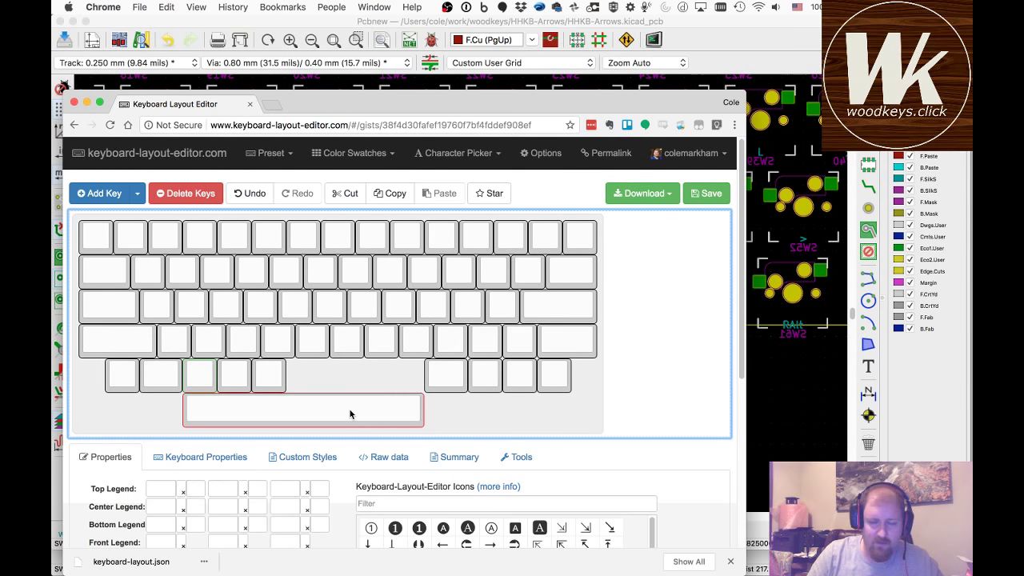
{"action": "left_click", "coordinate": [263, 372]}
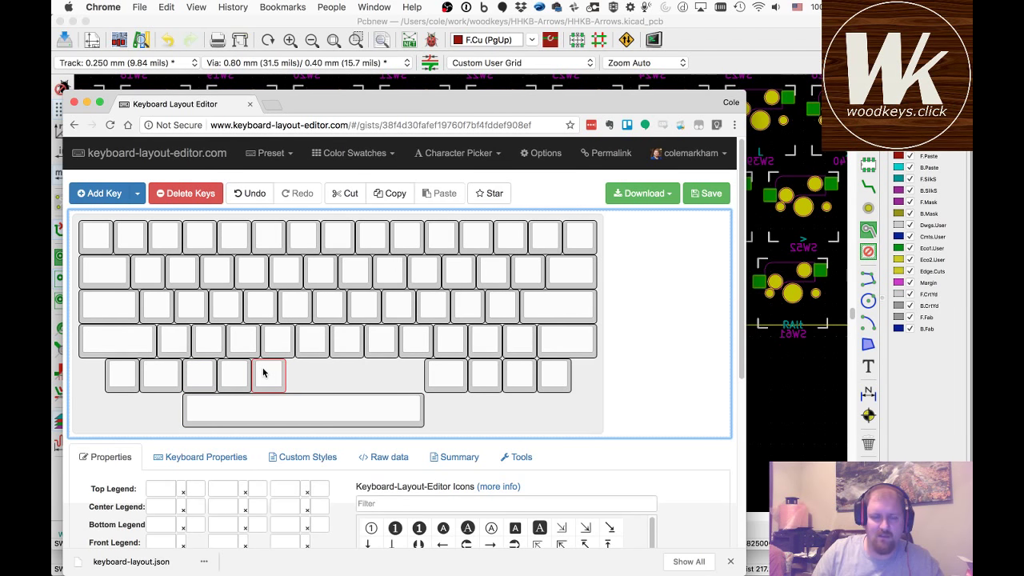
{"action": "key", "text": "shift+Right"}
{"action": "key", "text": "shift+Right"}
{"action": "key", "text": "shift+Right"}
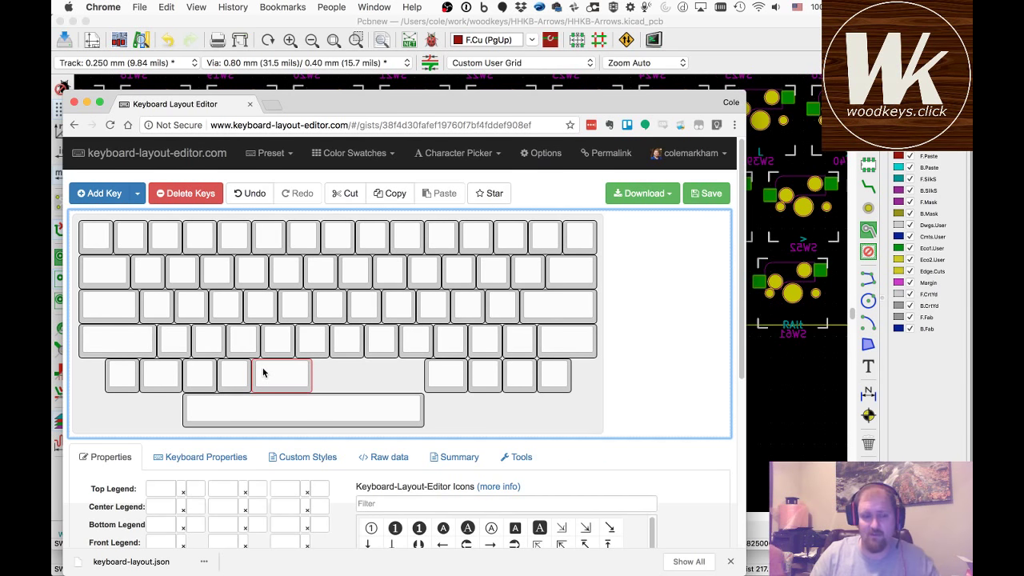
{"action": "key", "text": "Right"}
{"action": "key", "text": "Right"}
{"action": "key", "text": "Right"}
{"action": "key", "text": "Right"}
{"action": "key", "text": "Right"}
{"action": "key", "text": "Right"}
{"action": "key", "text": "Right"}
{"action": "key", "text": "Right"}
{"action": "key", "text": "Right"}
{"action": "key", "text": "Right"}
{"action": "key", "text": "Right"}
{"action": "key", "text": "Right"}
{"action": "key", "text": "Right"}
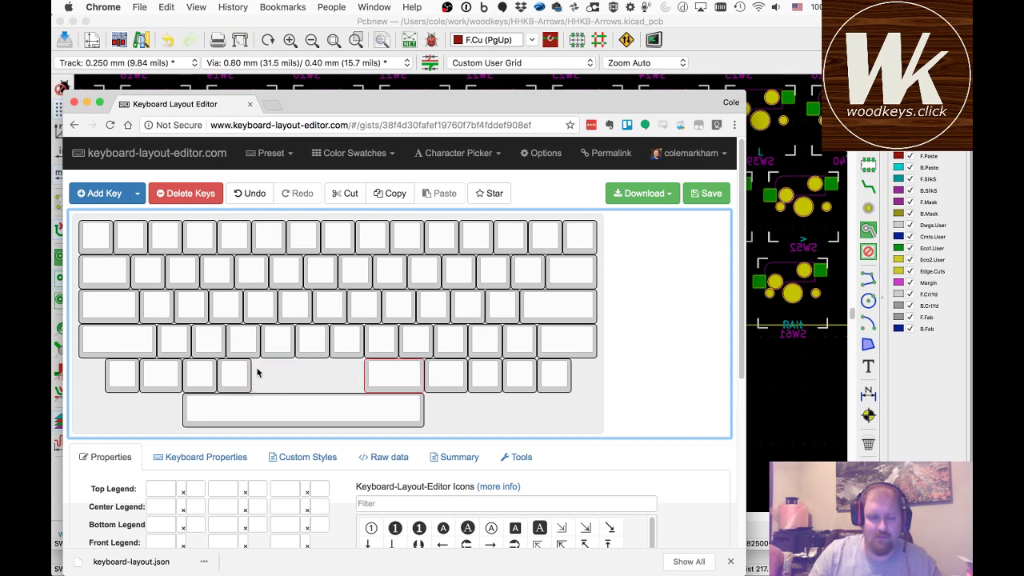
{"action": "key", "text": "Insert"}
{"action": "key", "text": "Right"}
{"action": "key", "text": "Right"}
{"action": "key", "text": "Right"}
{"action": "key", "text": "Right"}
{"action": "key", "text": "Right"}
{"action": "key", "text": "Right"}
{"action": "key", "text": "Right"}
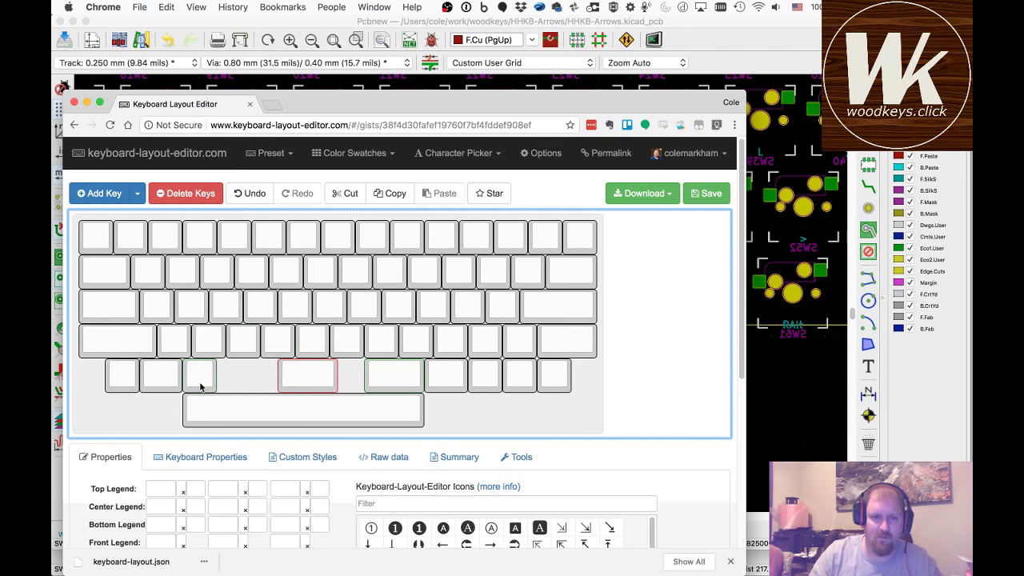
{"action": "key", "text": "shift+Right"}
{"action": "key", "text": "shift+Right"}
{"action": "key", "text": "shift+Right"}
{"action": "key", "text": "shift+Right"}
{"action": "key", "text": "shift+Right"}
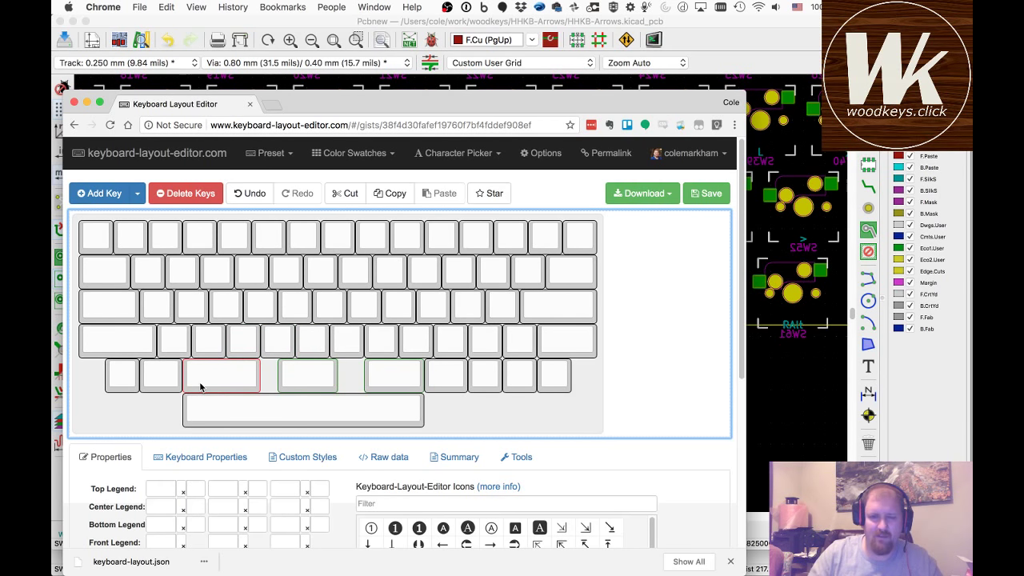
- Stretch the rightmost new key leftward to close the gap beside it
{"action": "left_click", "coordinate": [395, 380]}
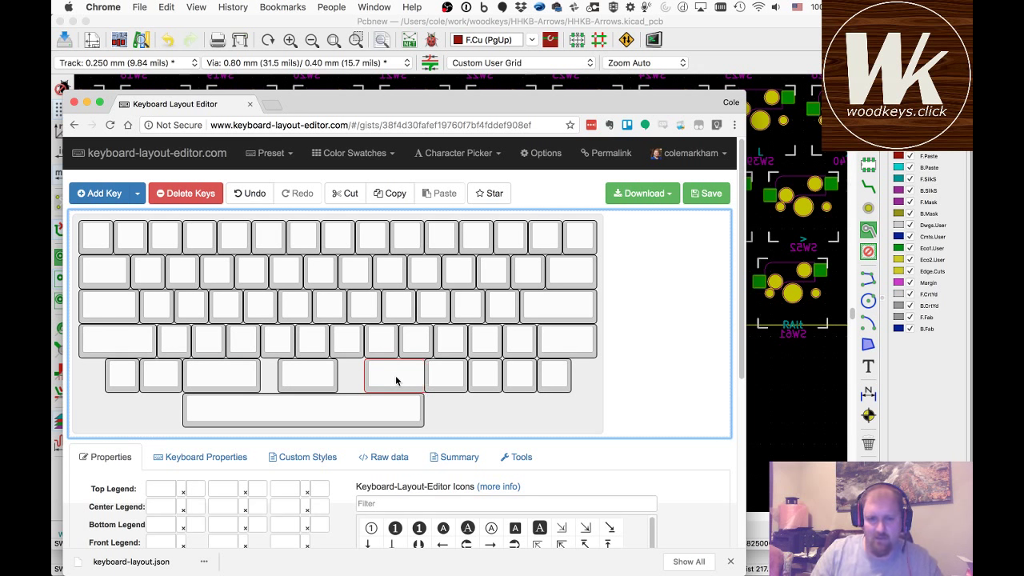
{"action": "key", "text": "Left"}
{"action": "key", "text": "Left"}
{"action": "key", "text": "shift+Right"}
{"action": "key", "text": "shift+Right"}
{"action": "key", "text": "Left"}
{"action": "key", "text": "shift+Right"}
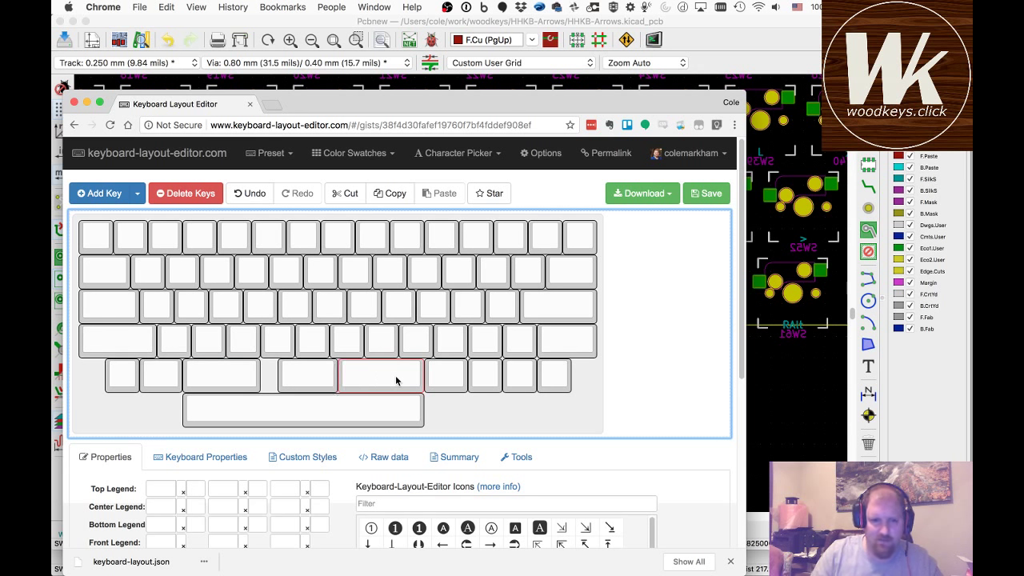
{"action": "scroll", "coordinate": [139, 497], "scroll_direction": "down", "scroll_amount": 2}
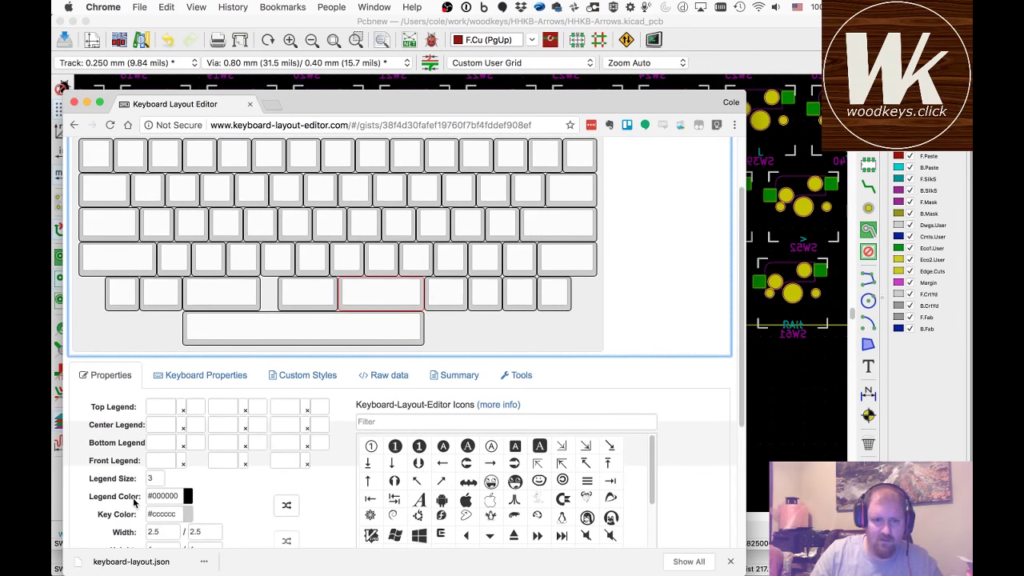
- Narrow the middle key to 1.5 units and stretch the right key to 2.75 units
{"action": "left_click", "coordinate": [312, 302]}
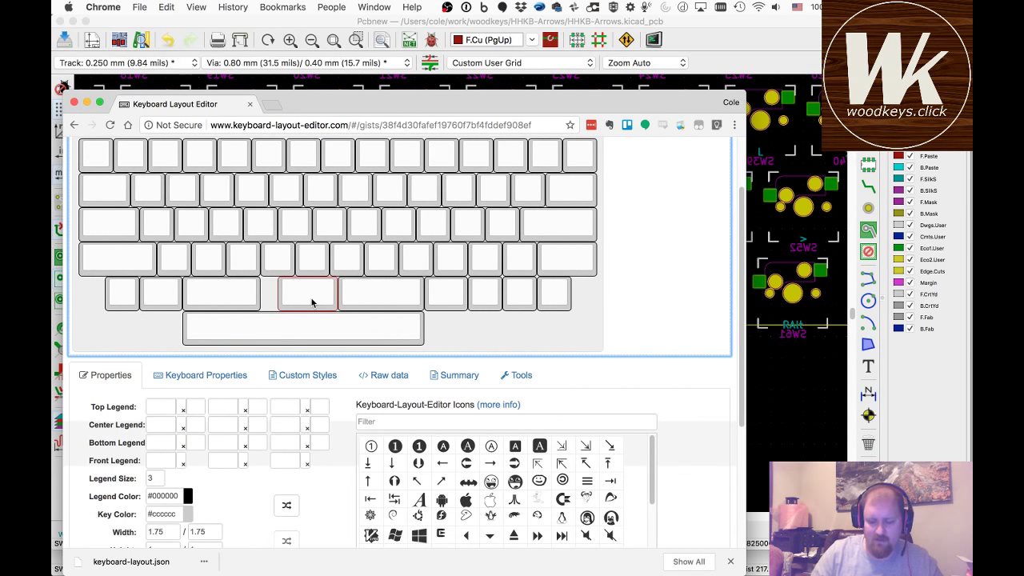
{"action": "key", "text": "shift+Left"}
{"action": "key", "text": "Left"}
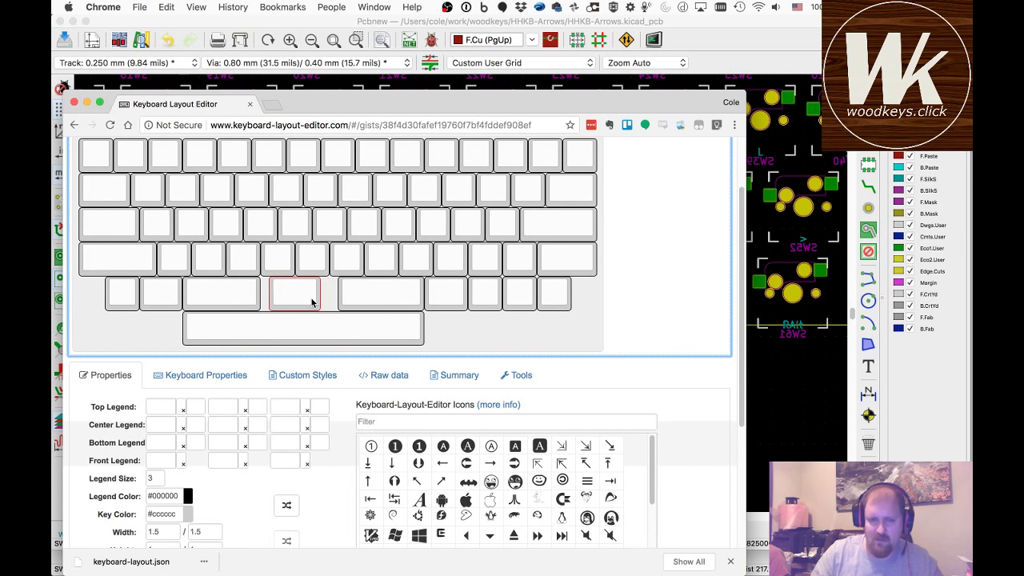
{"action": "left_click", "coordinate": [392, 295]}
{"action": "key", "text": "Left"}
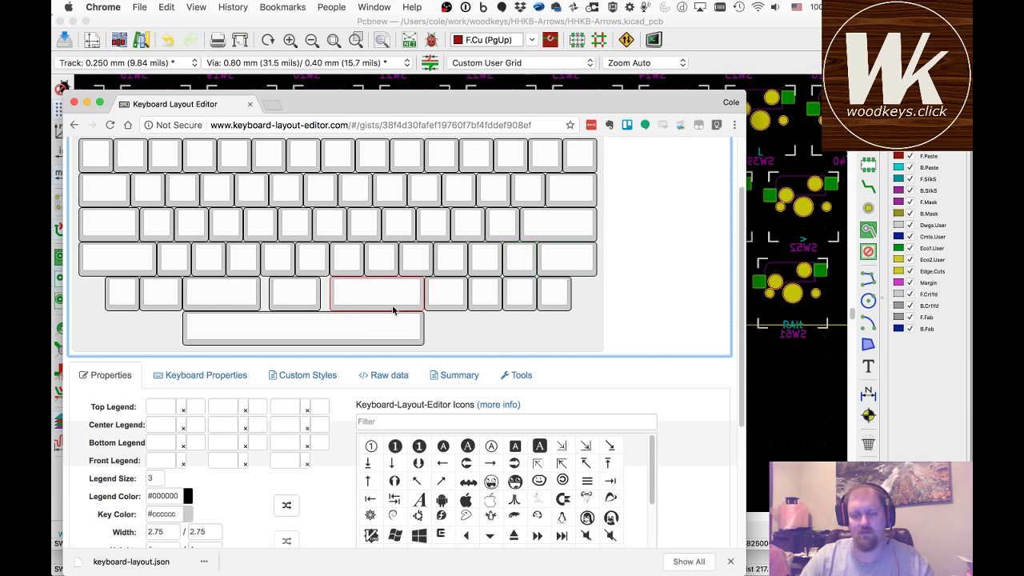
{"action": "left_click", "coordinate": [281, 292]}
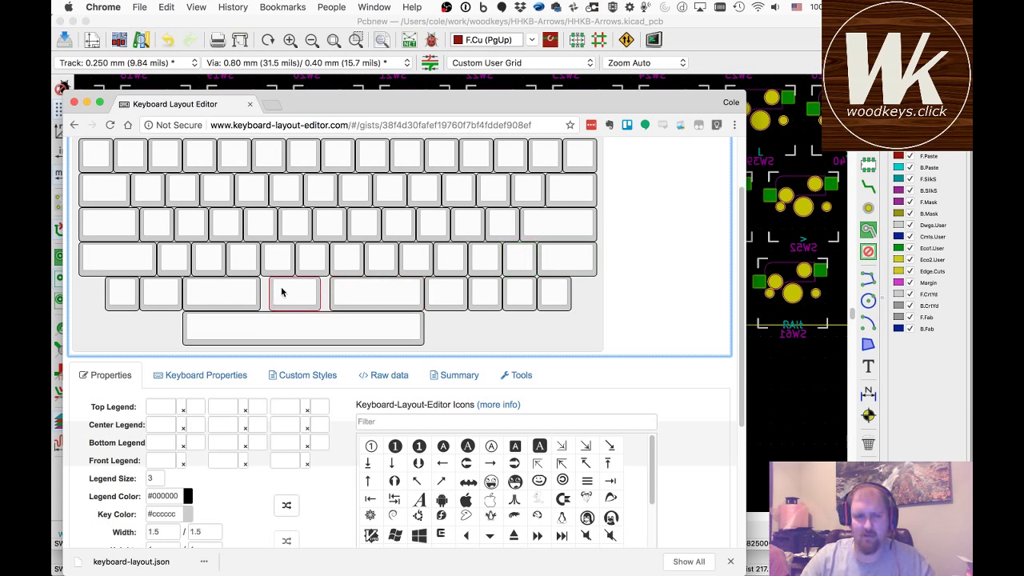
{"action": "key", "text": "Right"}
- Widen the middle key to 2 units and confirm the 2.25, 2, 2.75 and 7-unit widths
{"action": "left_click", "coordinate": [290, 330]}
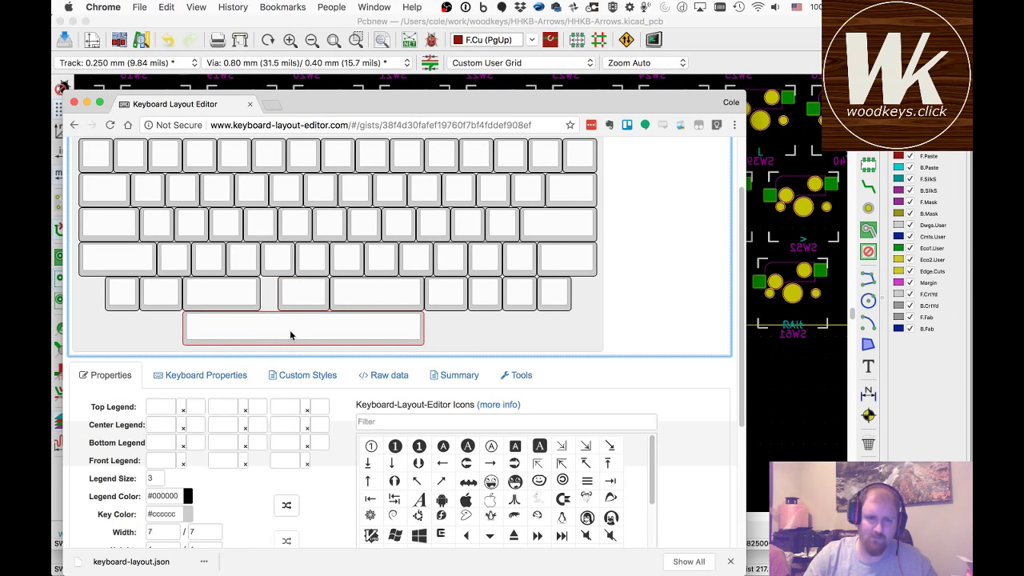
{"action": "left_click", "coordinate": [222, 297]}
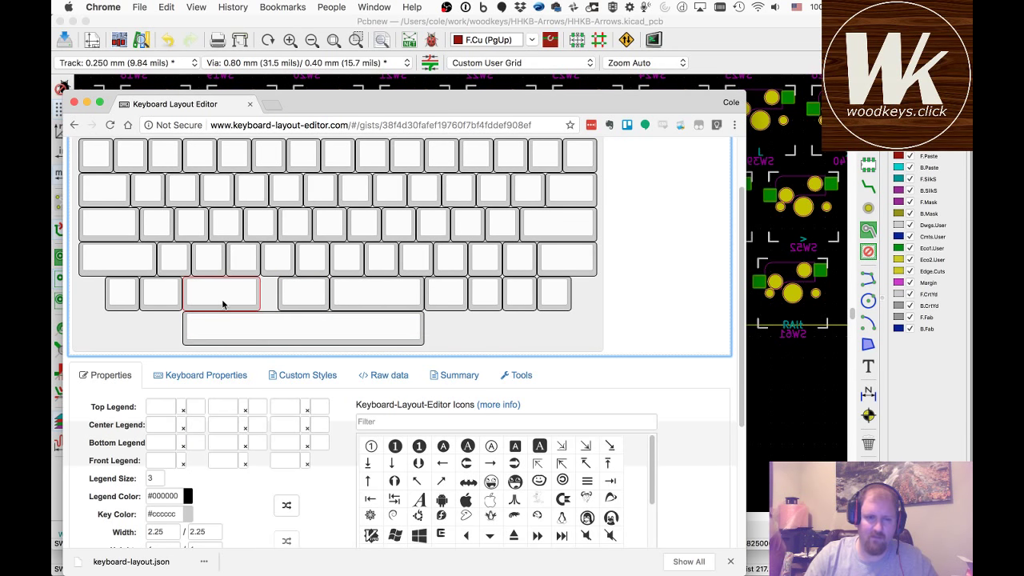
{"action": "left_click", "coordinate": [304, 307]}
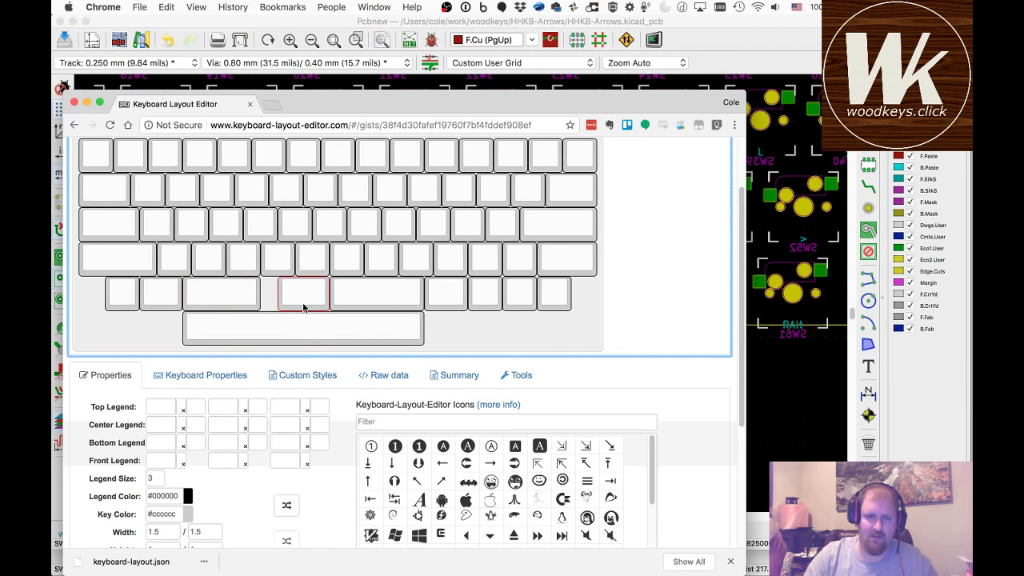
{"action": "key", "text": "shift+Right"}
{"action": "key", "text": "Left"}
{"action": "key", "text": "shift+Right"}
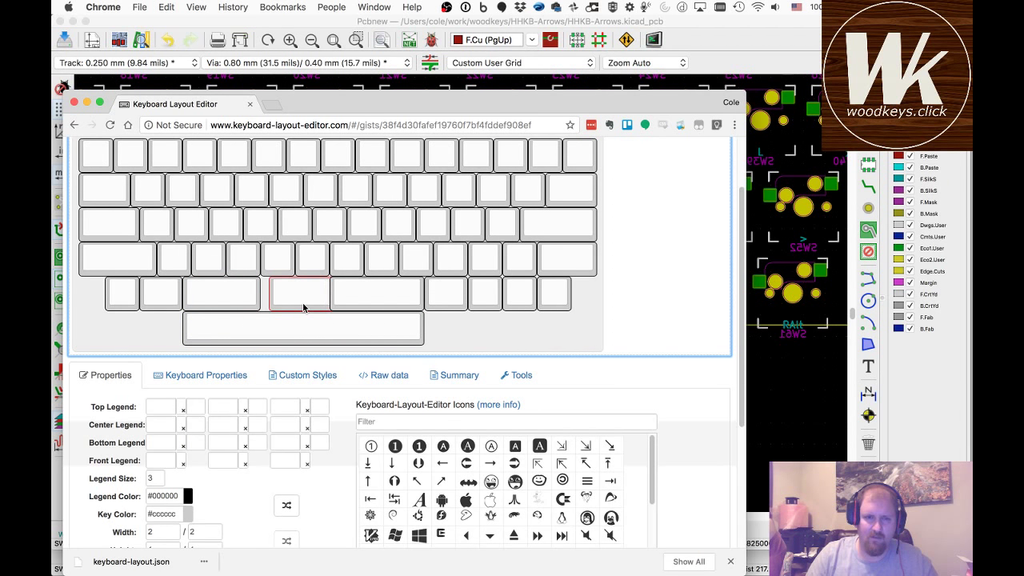
{"action": "key", "text": "Left"}
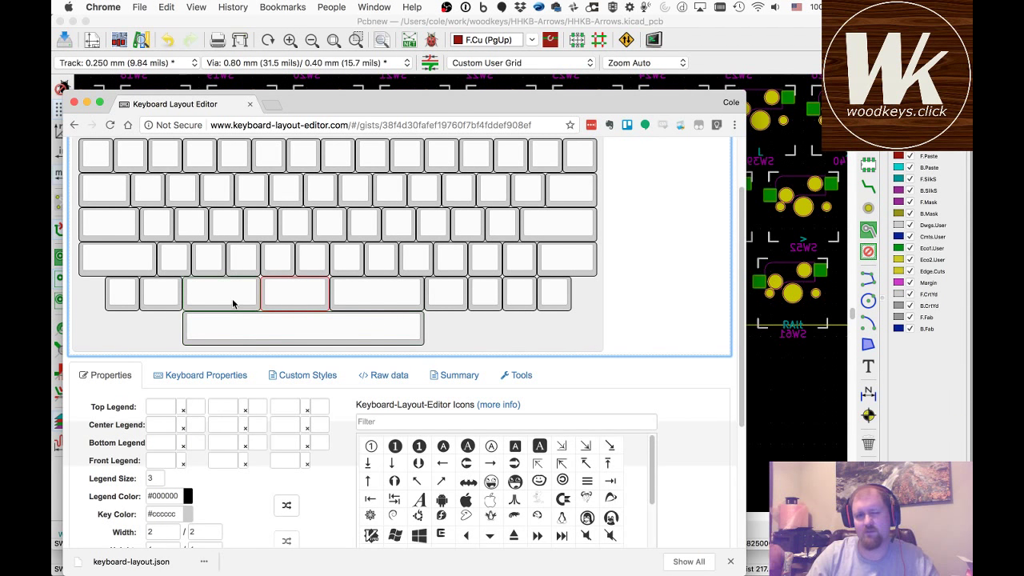
{"action": "left_click", "coordinate": [401, 294]}
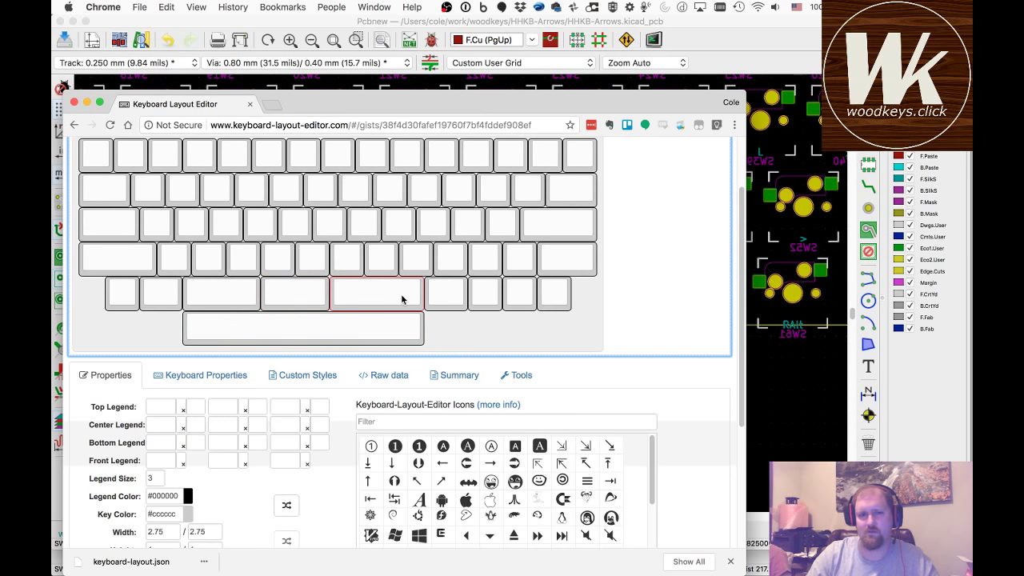
{"action": "left_click", "coordinate": [282, 317]}
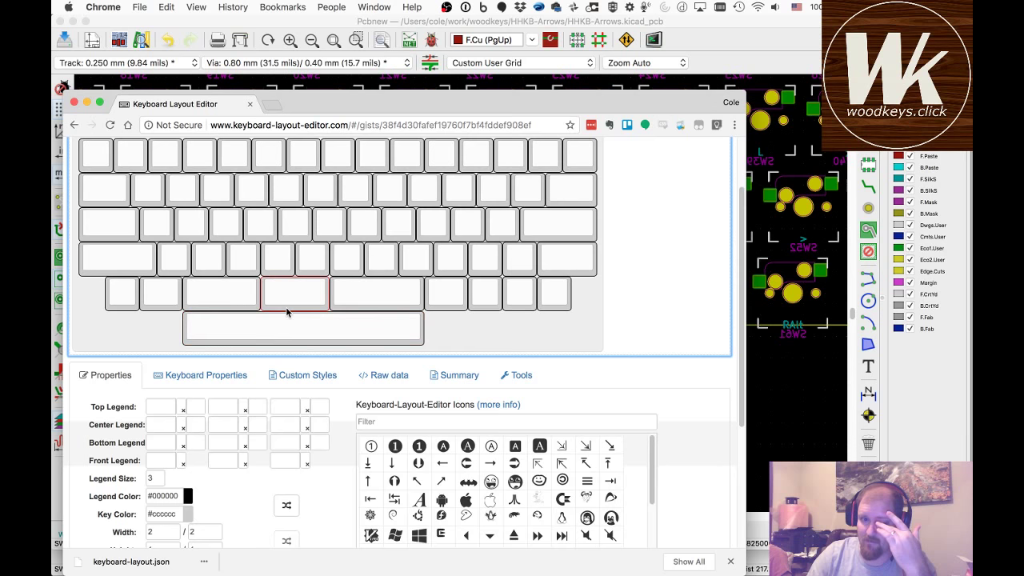
{"action": "left_click", "coordinate": [300, 296]}
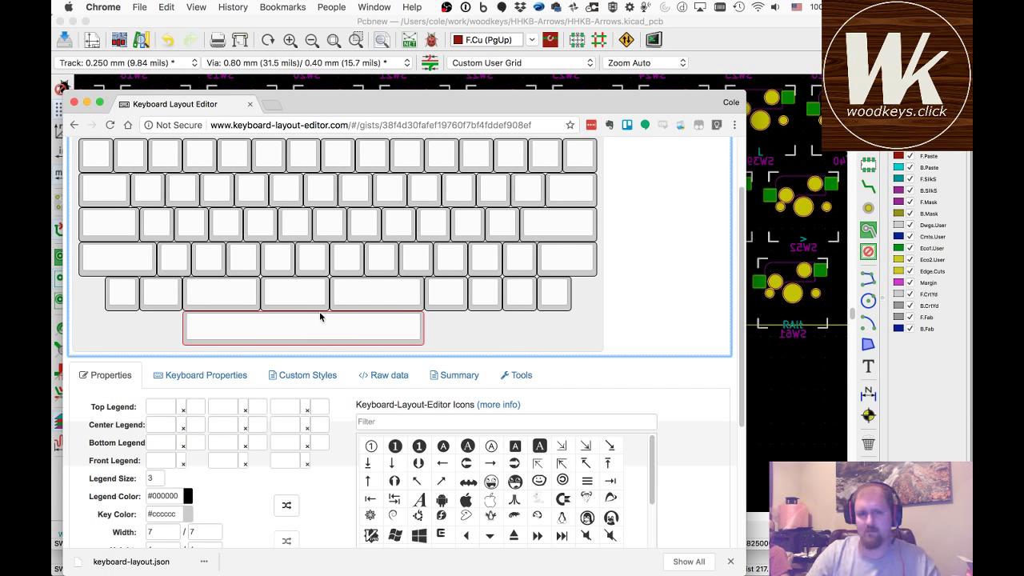
{"action": "left_click", "coordinate": [343, 291]}
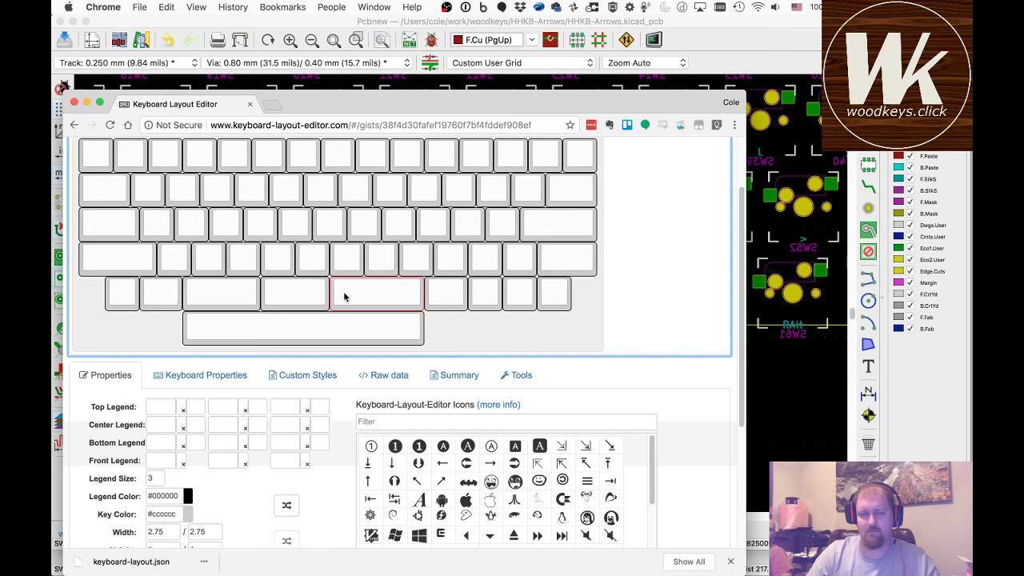
{"action": "left_click", "coordinate": [307, 336]}
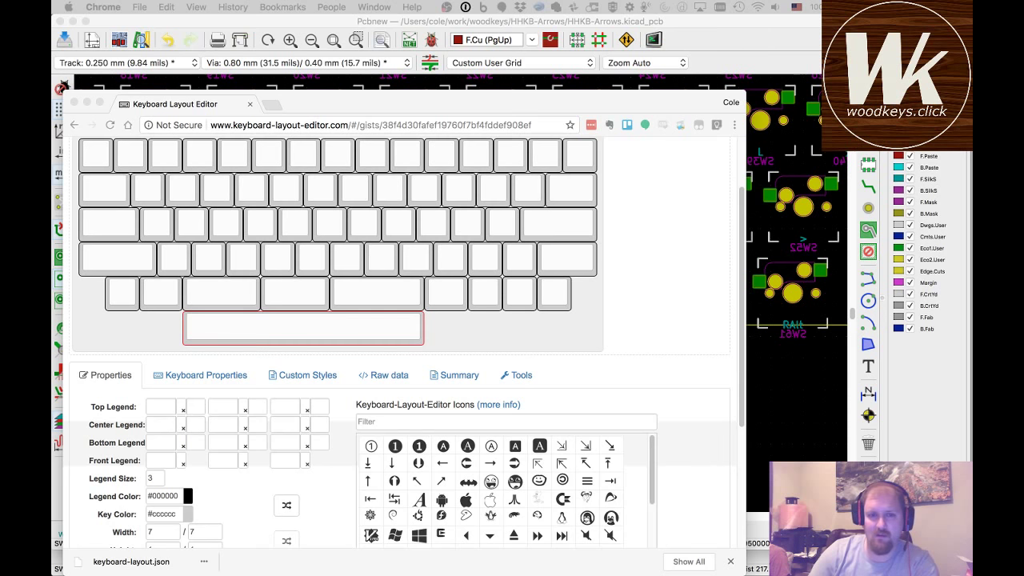
- Drop the middle key into the bottom row, resizing it and nudging it right
{"action": "left_click", "coordinate": [272, 304]}
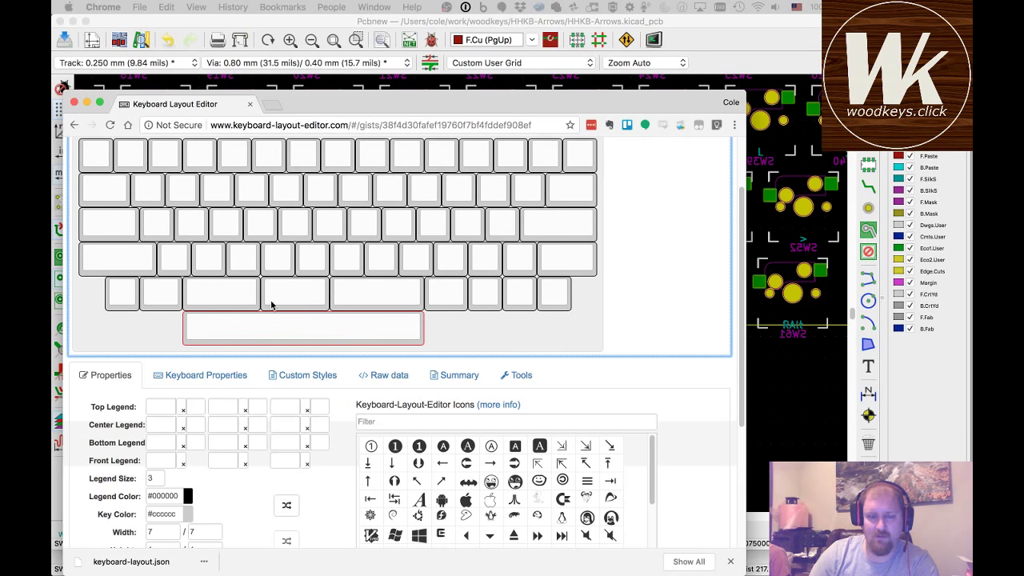
{"action": "left_click", "coordinate": [292, 302]}
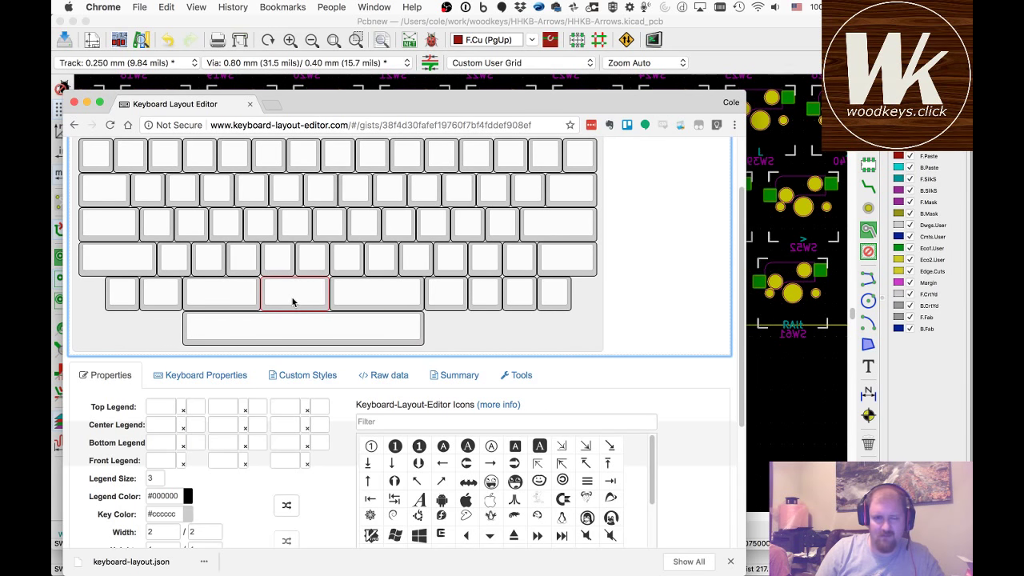
{"action": "key", "text": "shift+Right"}
{"action": "key", "text": "Down"}
{"action": "key", "text": "Down"}
{"action": "key", "text": "Down"}
{"action": "key", "text": "Down"}
{"action": "key", "text": "Down"}
{"action": "key", "text": "Down"}
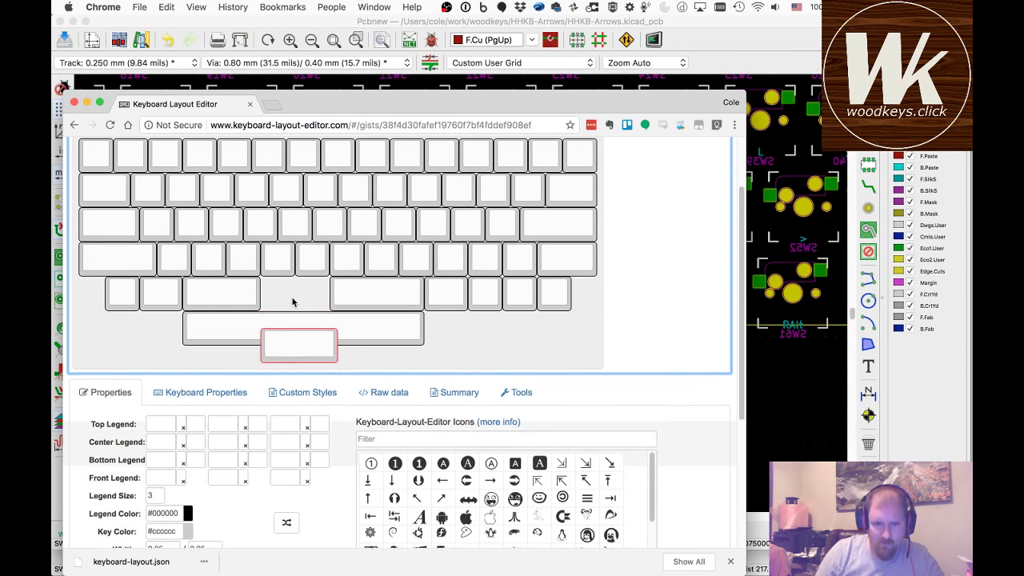
{"action": "key", "text": "Right"}
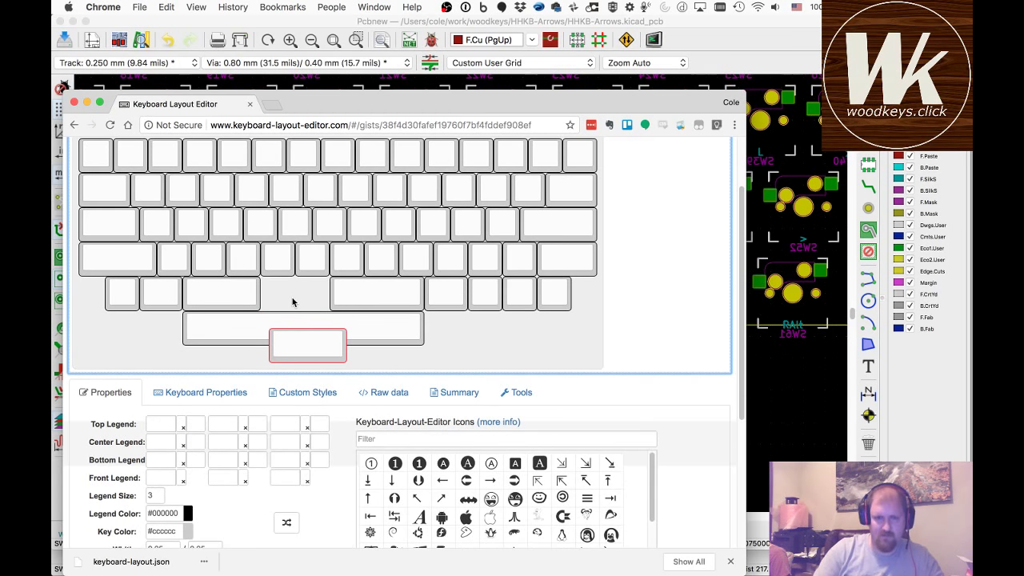
{"action": "scroll", "coordinate": [237, 542], "scroll_direction": "down", "scroll_amount": 2}
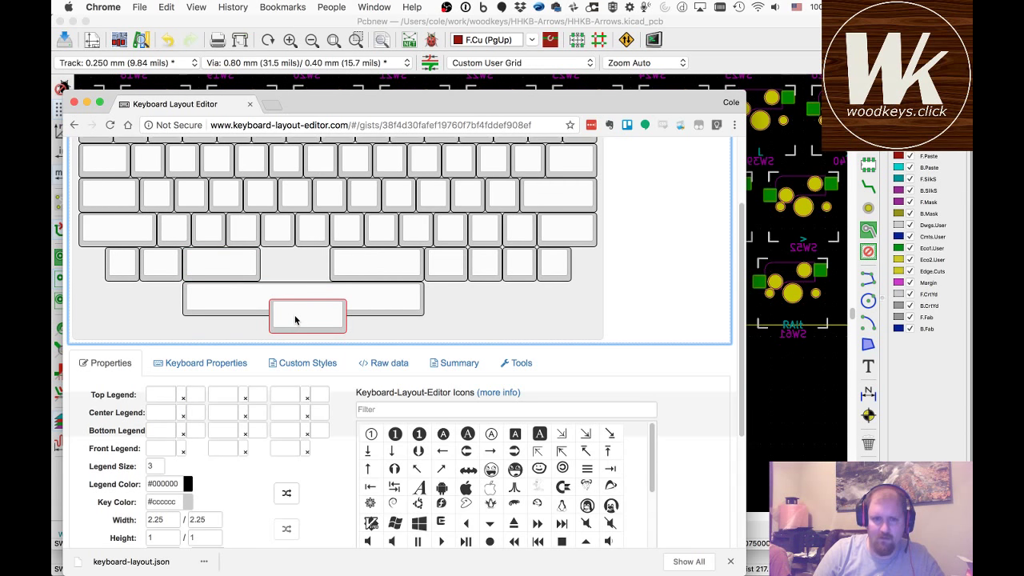
{"action": "key", "text": "shift+Left"}
{"action": "key", "text": "shift+Left"}
{"action": "key", "text": "Right"}
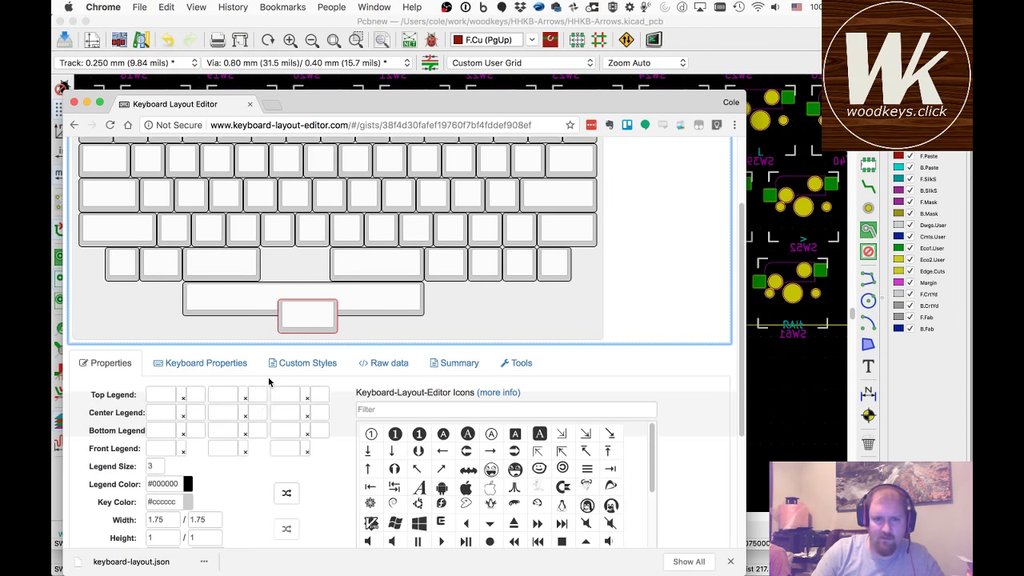
- Set the key to 2 units wide and place it in the gap at X 5.25
{"action": "left_click", "coordinate": [341, 273]}
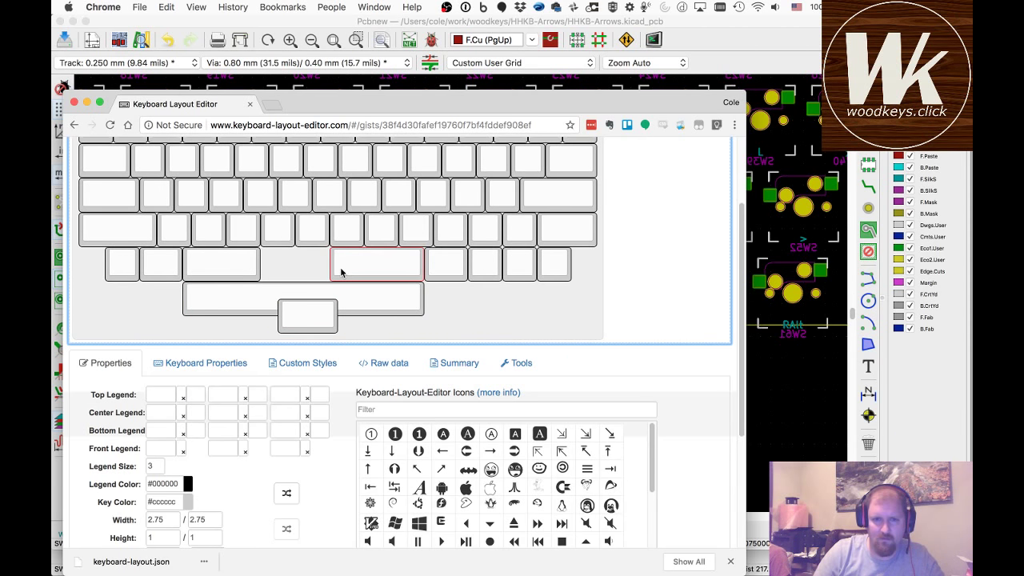
{"action": "left_click", "coordinate": [308, 319]}
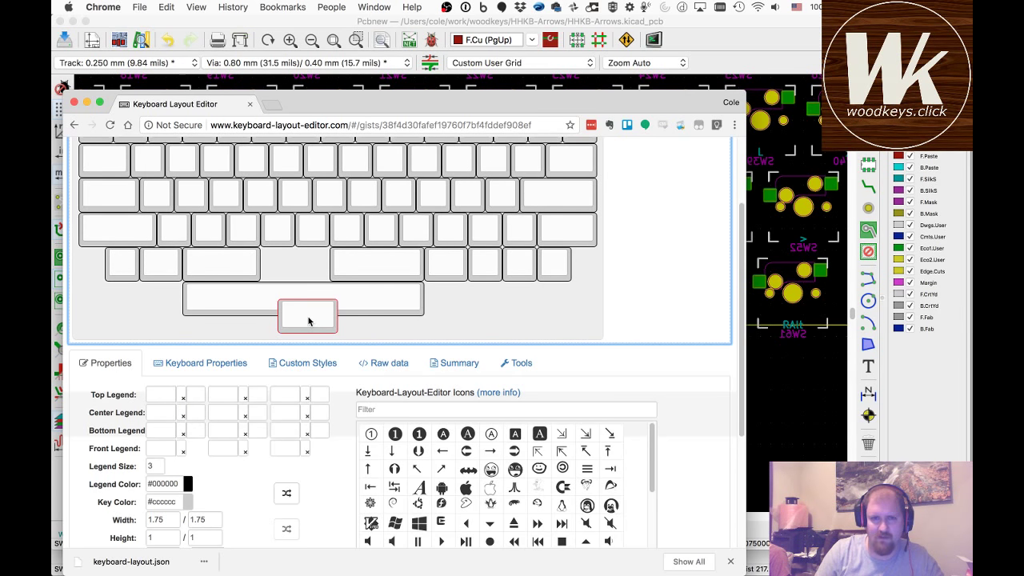
{"action": "key", "text": "shift+Right"}
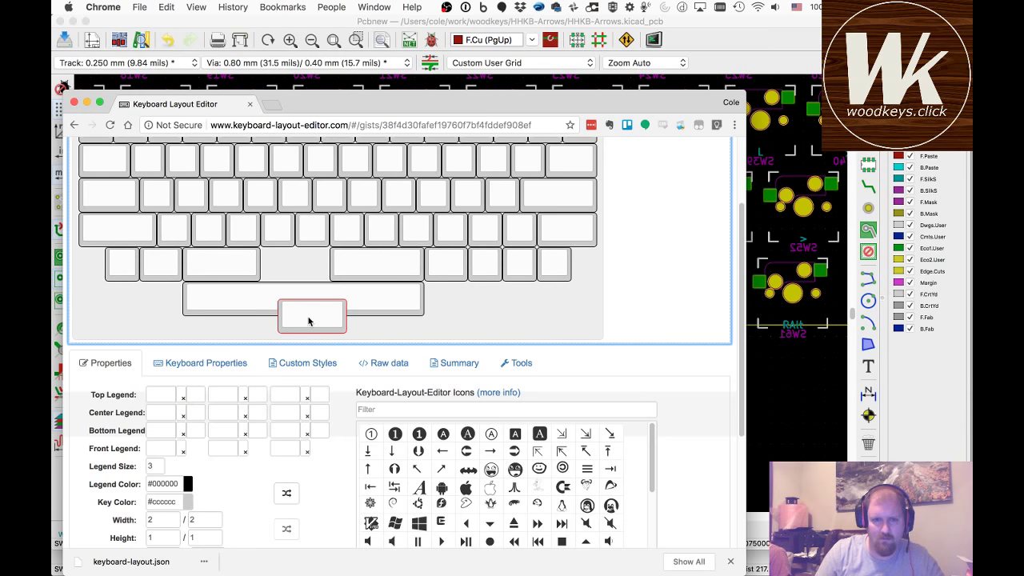
{"action": "key", "text": "Left"}
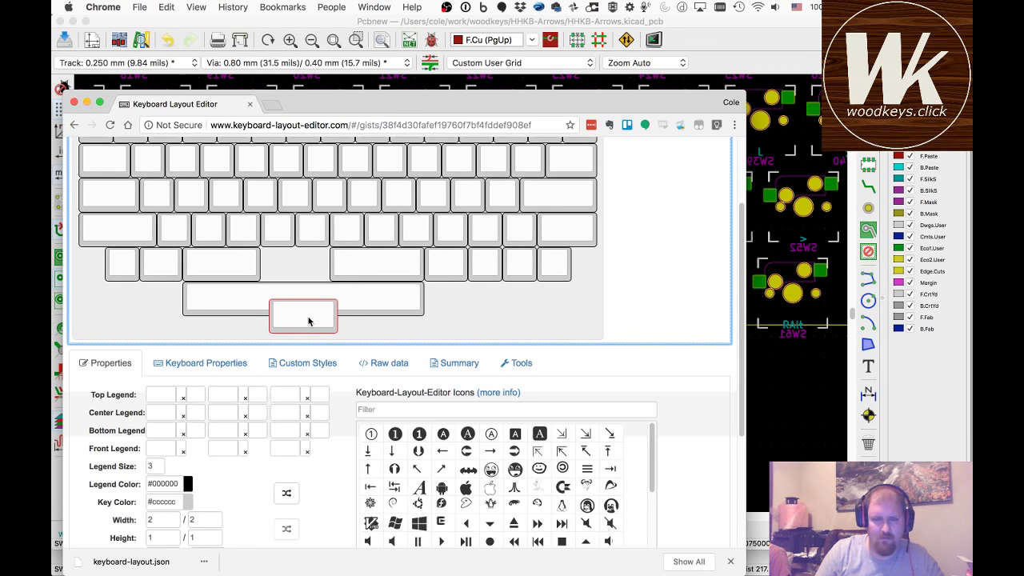
{"action": "key", "text": "Up"}
{"action": "key", "text": "Up"}
{"action": "key", "text": "Up"}
{"action": "key", "text": "Up"}
{"action": "key", "text": "Up"}
{"action": "key", "text": "Up"}
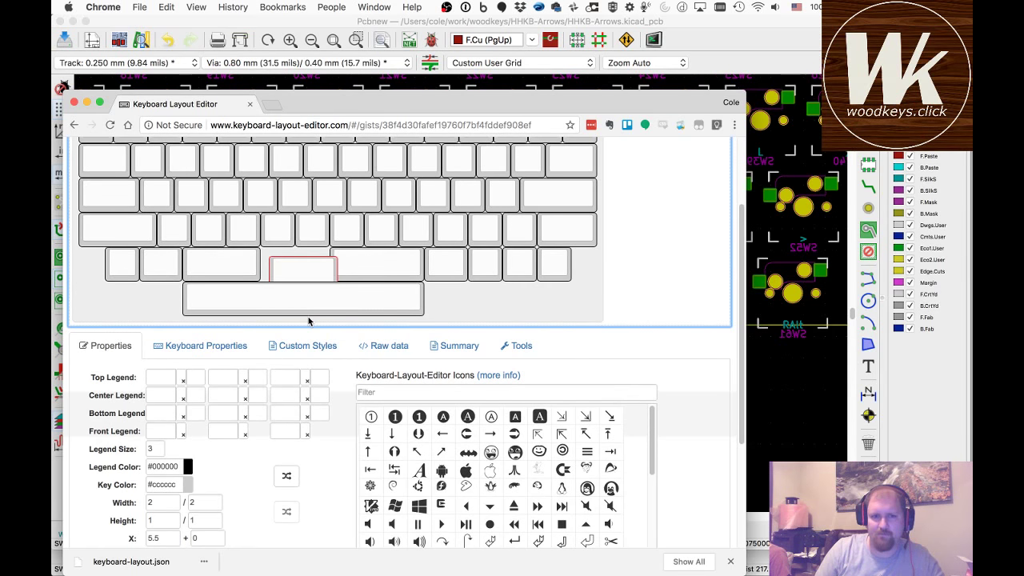
{"action": "key", "text": "Left"}
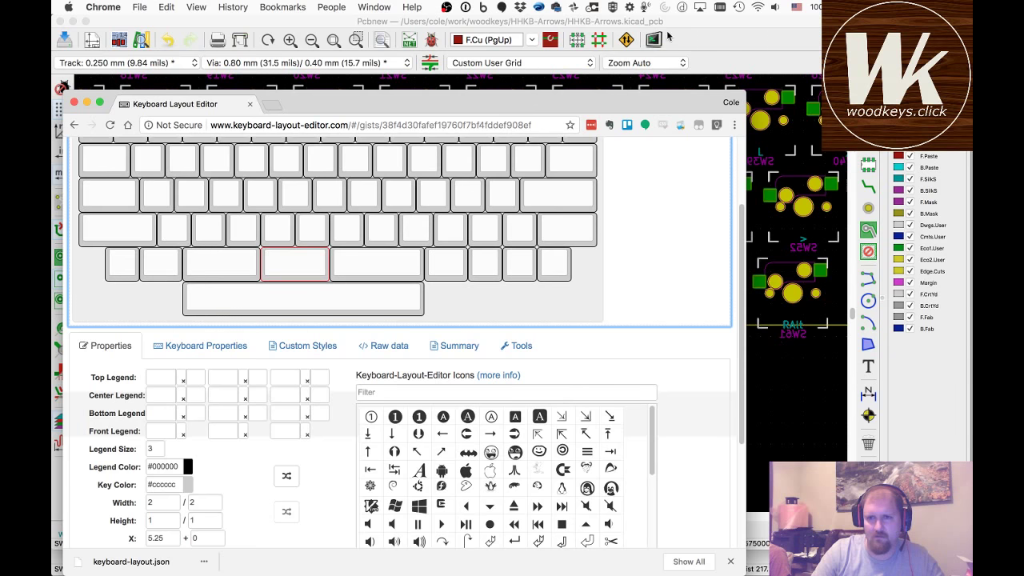
- Inspect the LSpace, Space (SW59), RSpace (SW60) and Shift (SW43) footprints on the board
{"action": "left_click", "coordinate": [787, 327]}
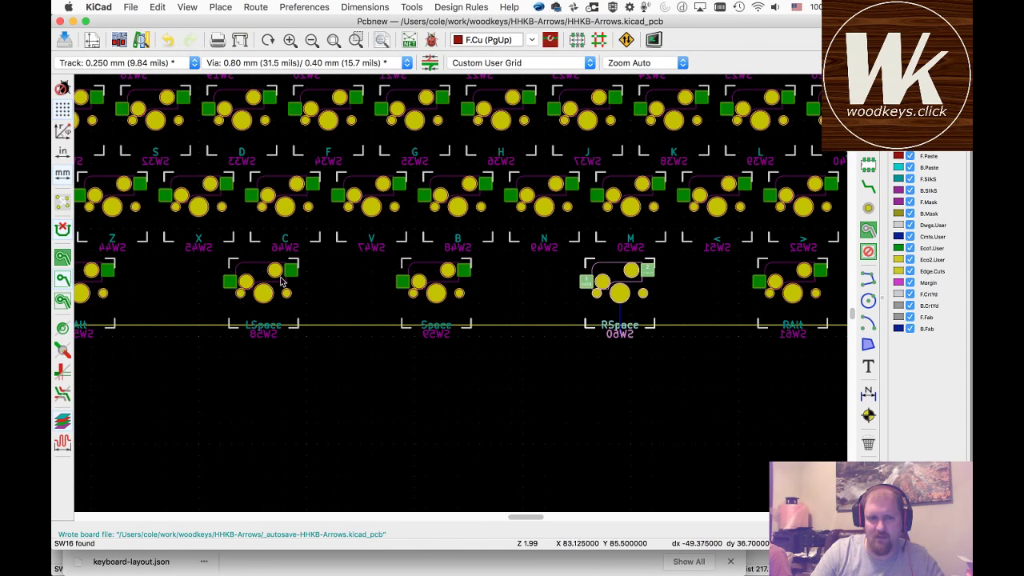
{"action": "left_click", "coordinate": [254, 320]}
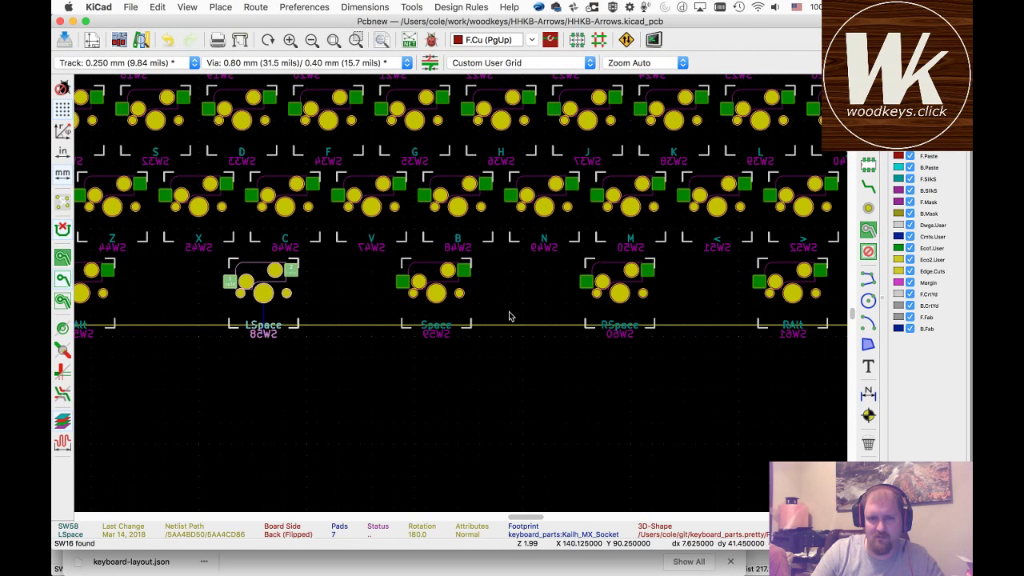
{"action": "left_click", "coordinate": [436, 314]}
{"action": "left_click", "coordinate": [286, 316]}
{"action": "left_click", "coordinate": [636, 318]}
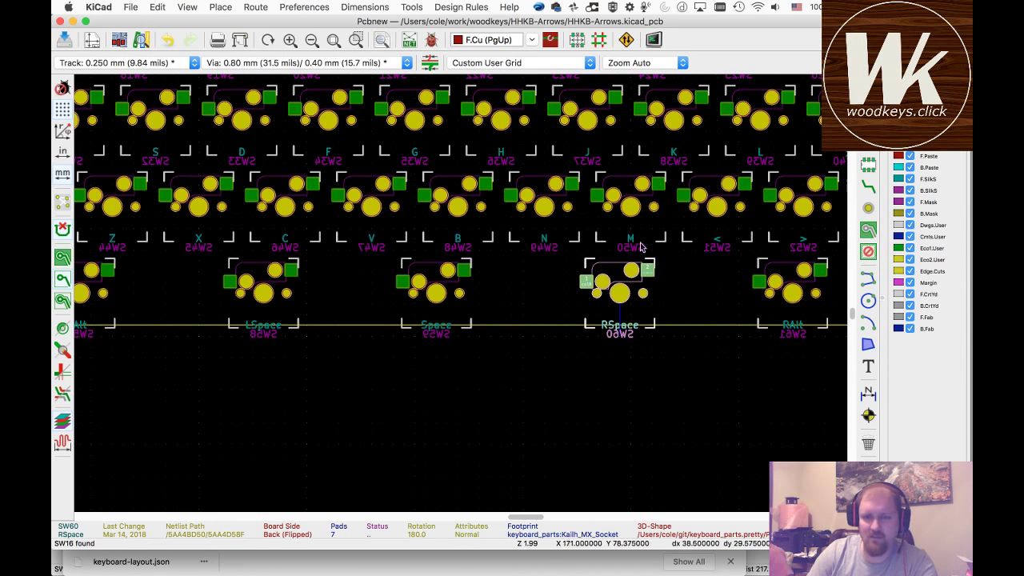
{"action": "scroll", "coordinate": [412, 322], "scroll_direction": "down", "scroll_amount": 1}
{"action": "scroll", "coordinate": [461, 296], "scroll_direction": "down", "scroll_amount": 5}
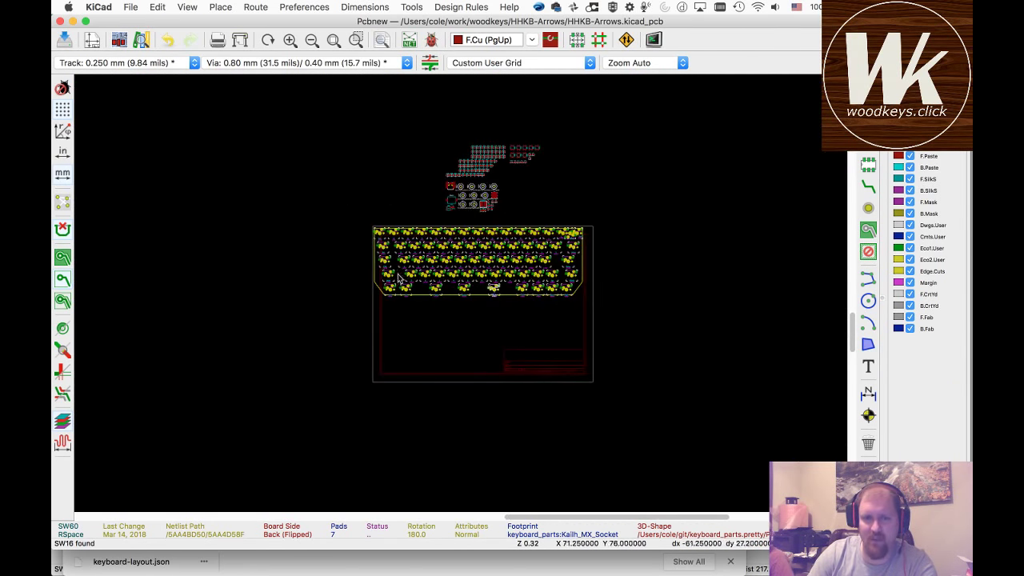
{"action": "scroll", "coordinate": [461, 297], "scroll_direction": "up", "scroll_amount": 1}
{"action": "scroll", "coordinate": [461, 297], "scroll_direction": "up", "scroll_amount": 4}
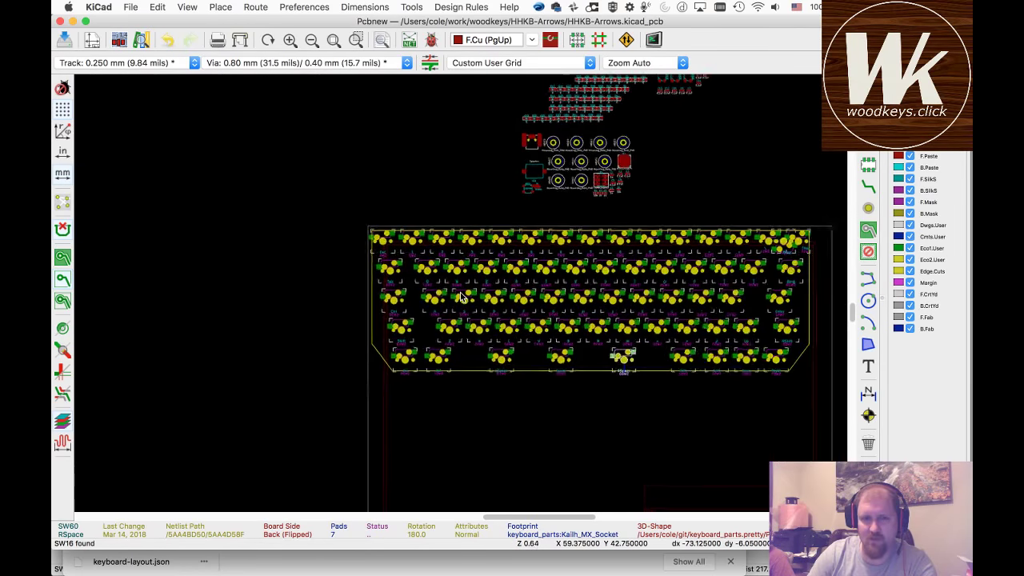
{"action": "left_click", "coordinate": [397, 345]}
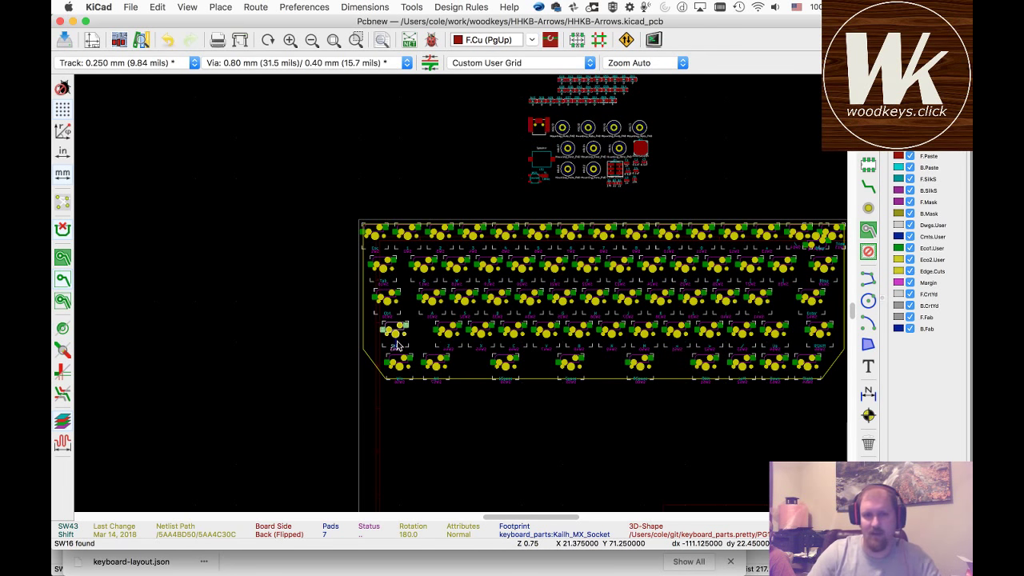
{"action": "key", "text": "super+Tab"}
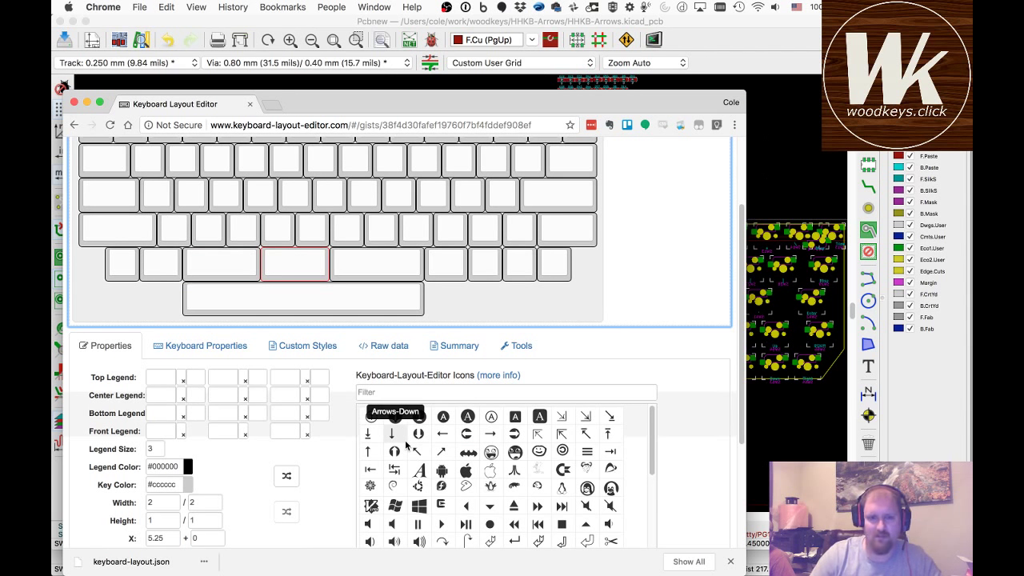
{"action": "scroll", "coordinate": [224, 347], "scroll_direction": "up", "scroll_amount": 1}
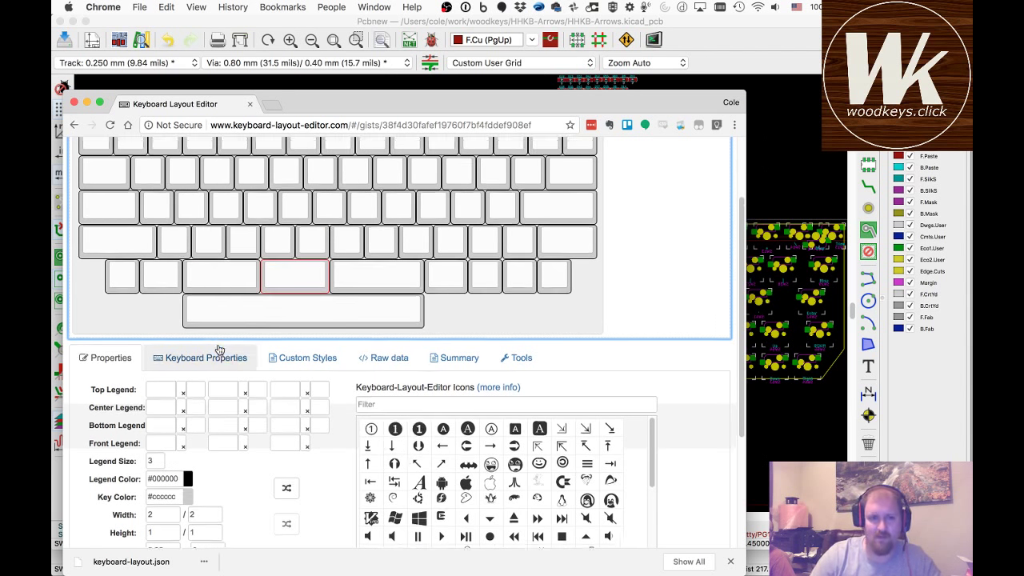
{"action": "left_click", "coordinate": [122, 221]}
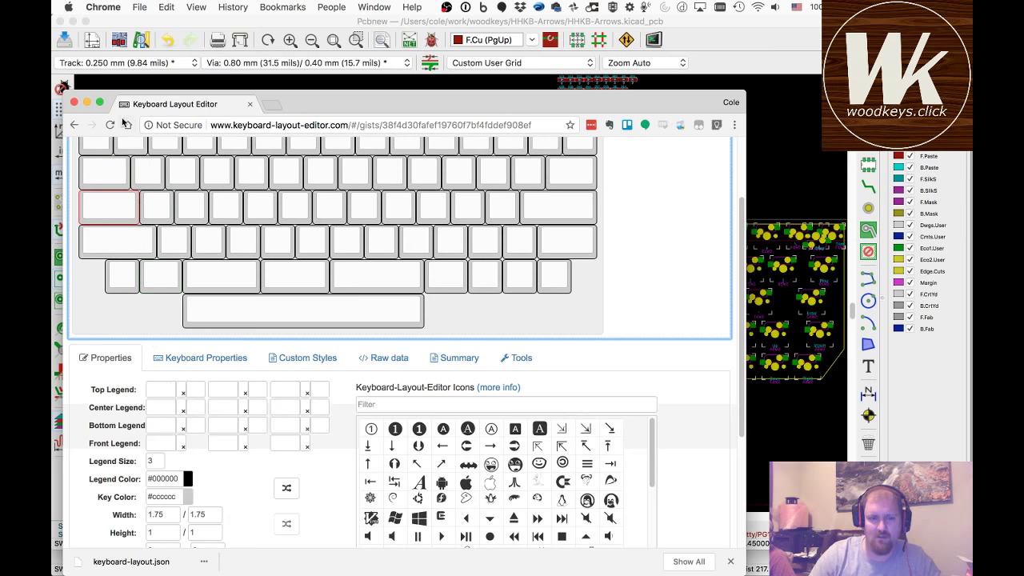
{"action": "scroll", "coordinate": [561, 232], "scroll_direction": "up", "scroll_amount": 3}
{"action": "left_click", "coordinate": [544, 254]}
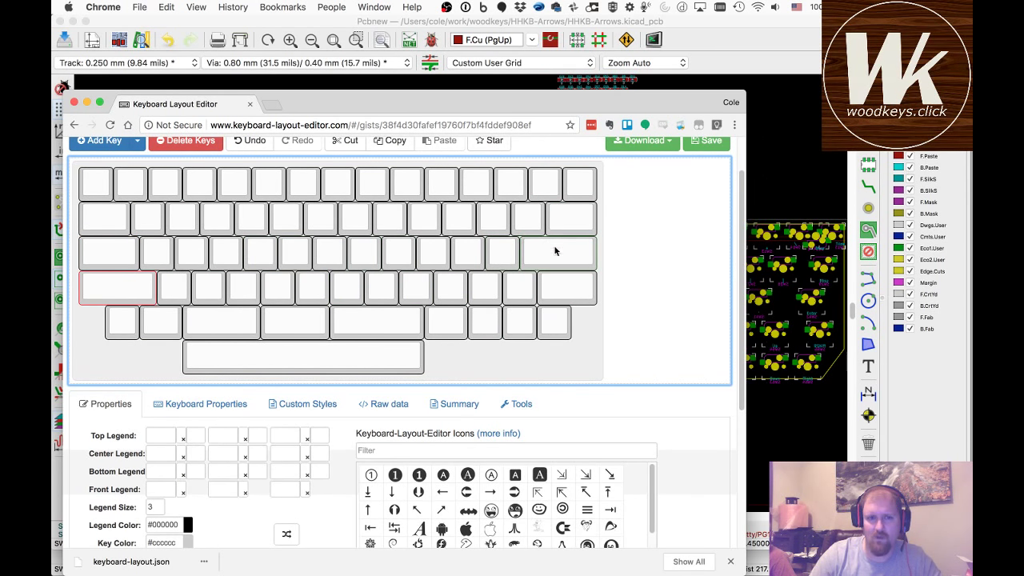
{"action": "left_click", "coordinate": [136, 294]}
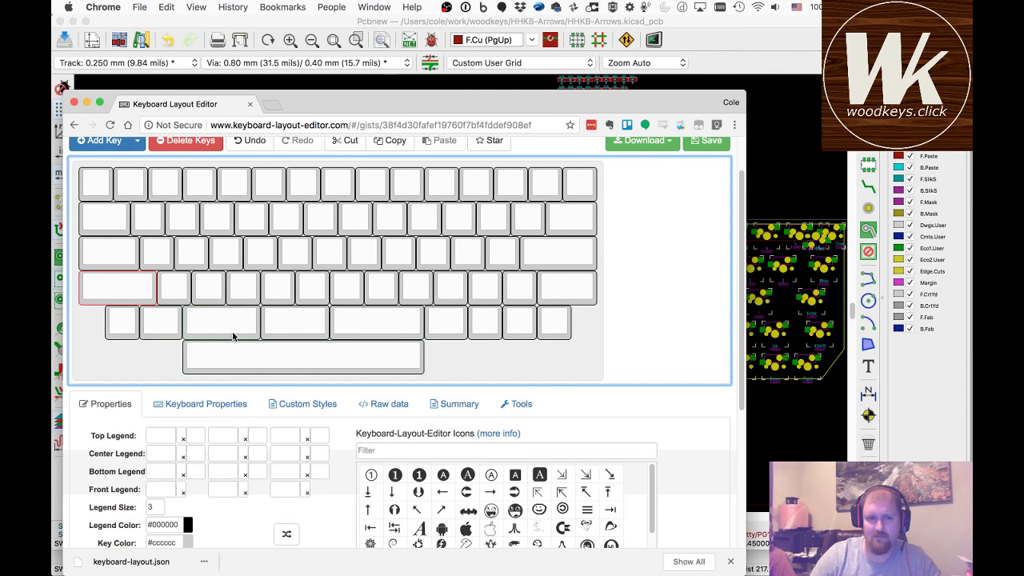
{"action": "left_click", "coordinate": [315, 360]}
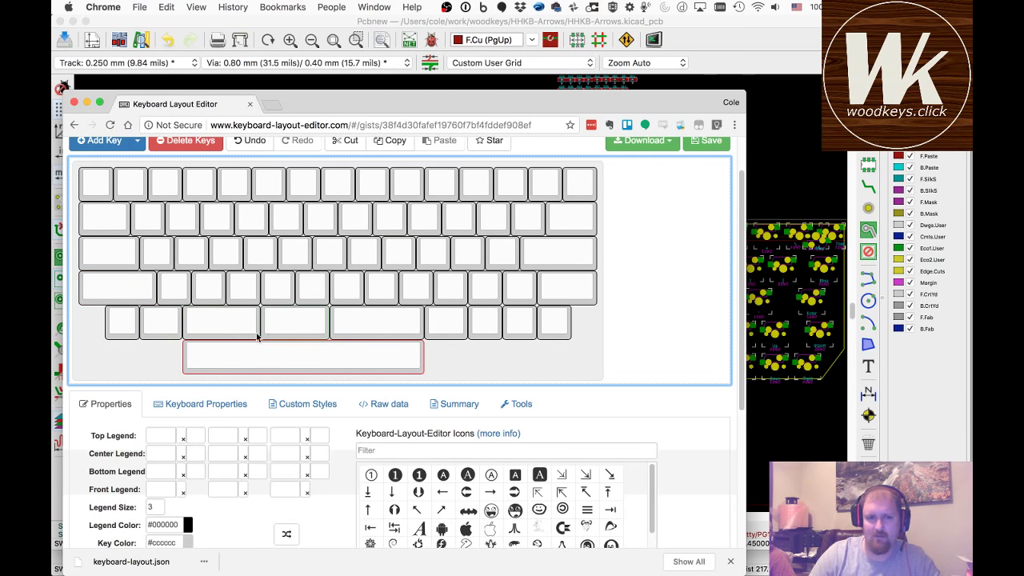
{"action": "left_click", "coordinate": [541, 182]}
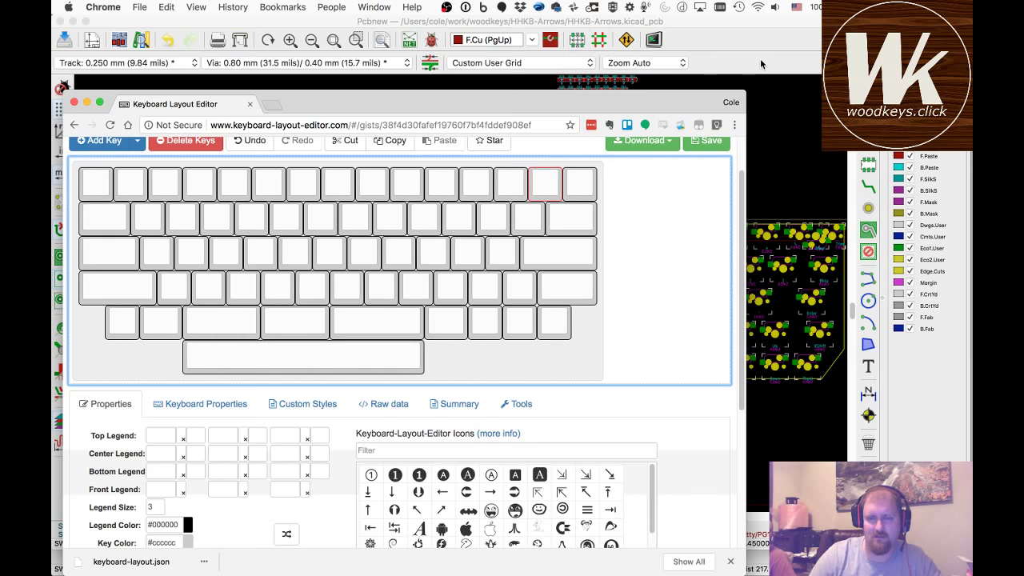
- Save HHKB-Arrows.kicad_pcb with the rearranged bottom-row footprints
{"action": "left_click", "coordinate": [800, 230]}
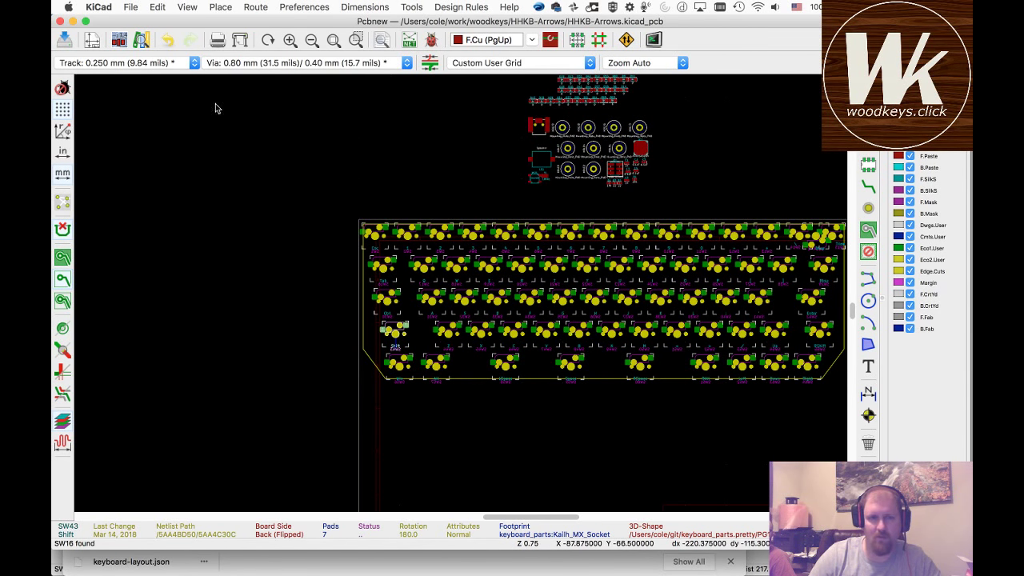
{"action": "key", "text": "super+s"}
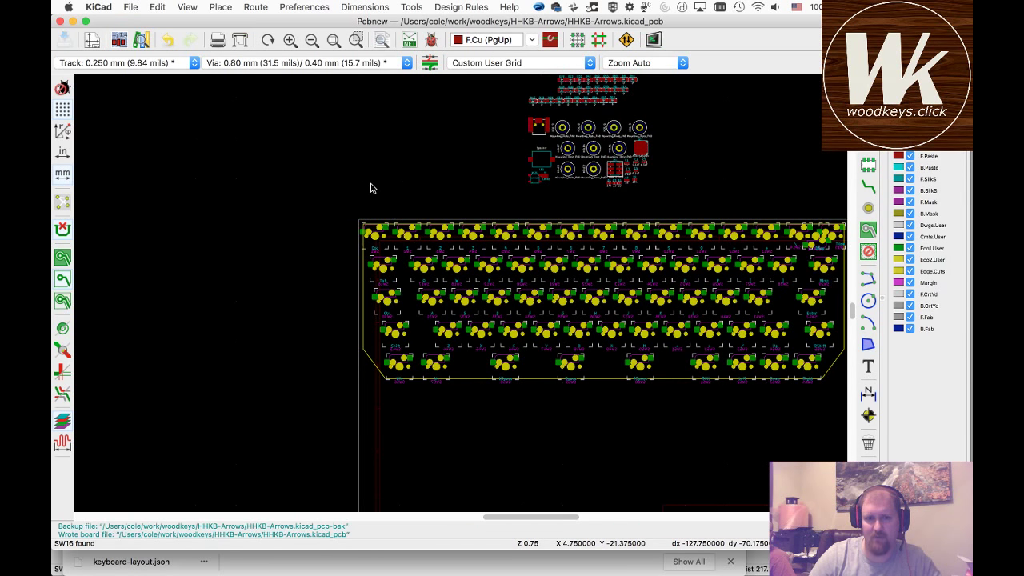
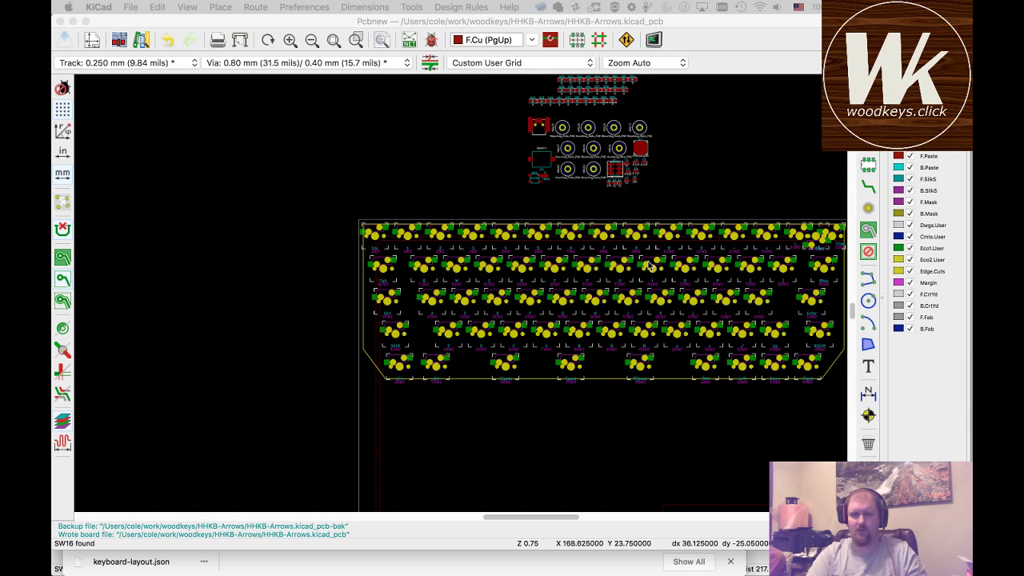
- Duplicate the SW59 Space switch footprint and drop the copy below the board
{"action": "scroll", "coordinate": [419, 222], "scroll_direction": "up", "scroll_amount": 1}
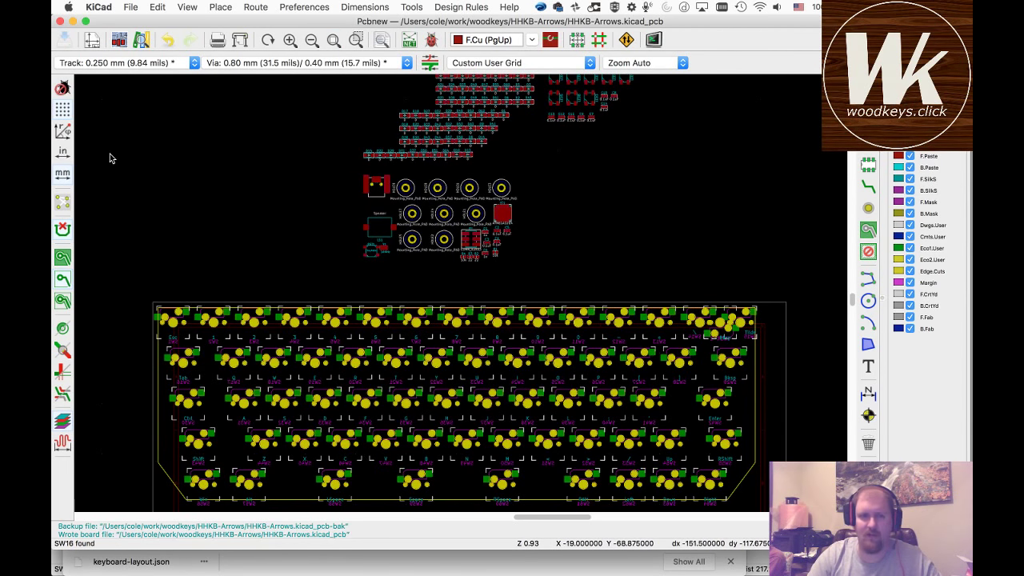
{"action": "left_click", "coordinate": [221, 8]}
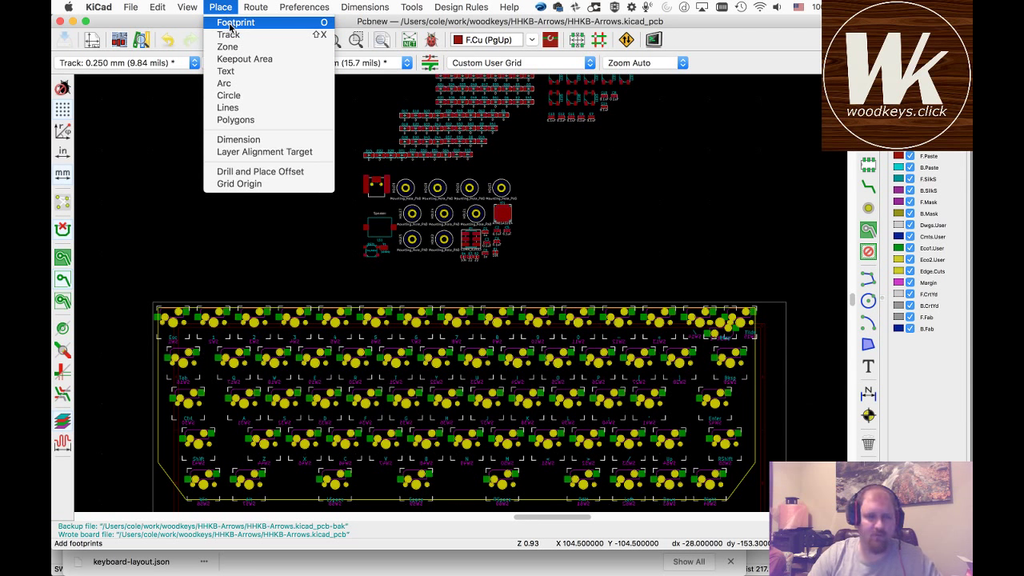
{"action": "left_click", "coordinate": [232, 23]}
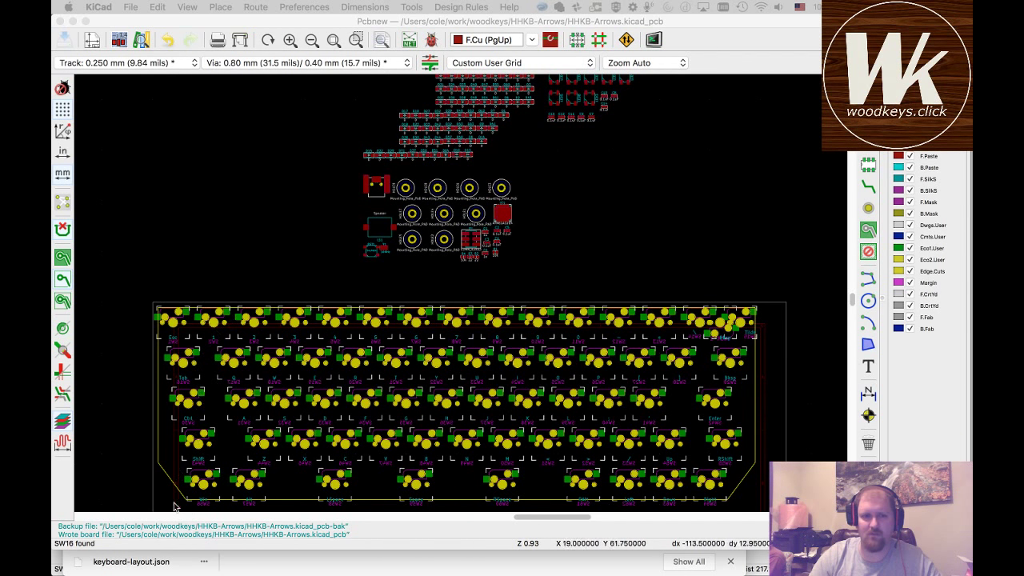
{"action": "right_click", "coordinate": [424, 496]}
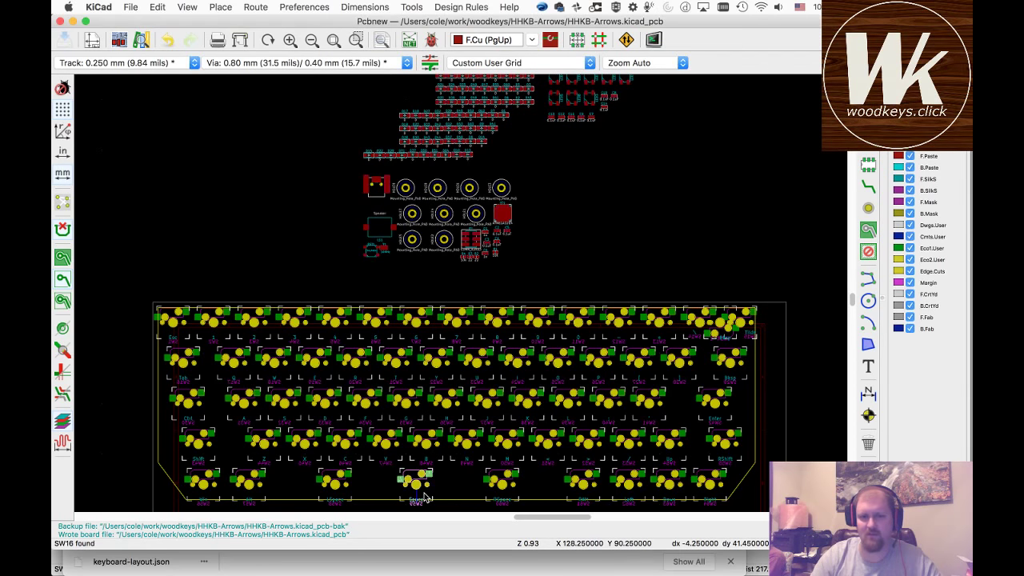
{"action": "scroll", "coordinate": [428, 496], "scroll_direction": "down", "scroll_amount": 5}
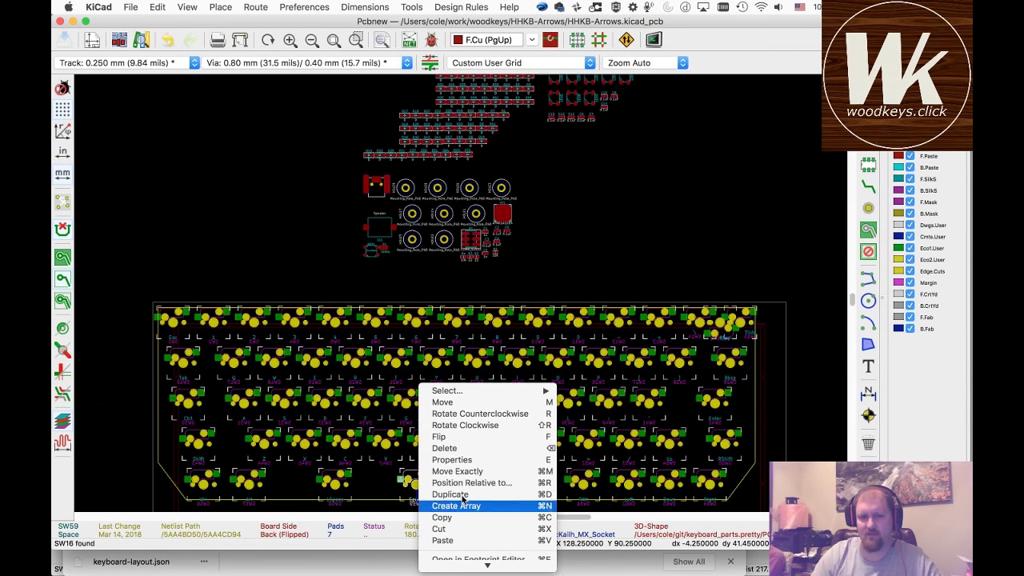
{"action": "scroll", "coordinate": [462, 456], "scroll_direction": "down", "scroll_amount": 3}
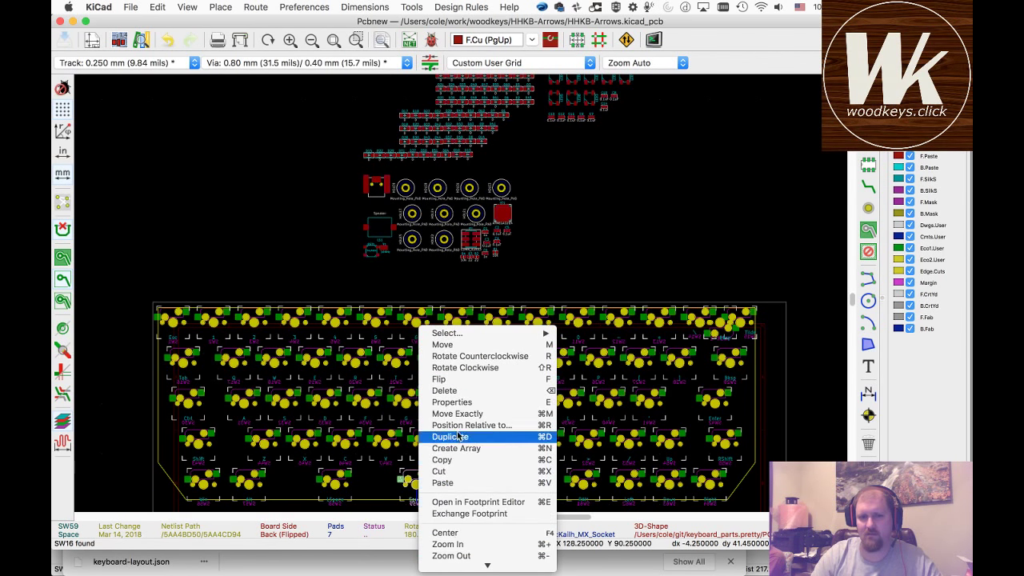
{"action": "left_click", "coordinate": [451, 436]}
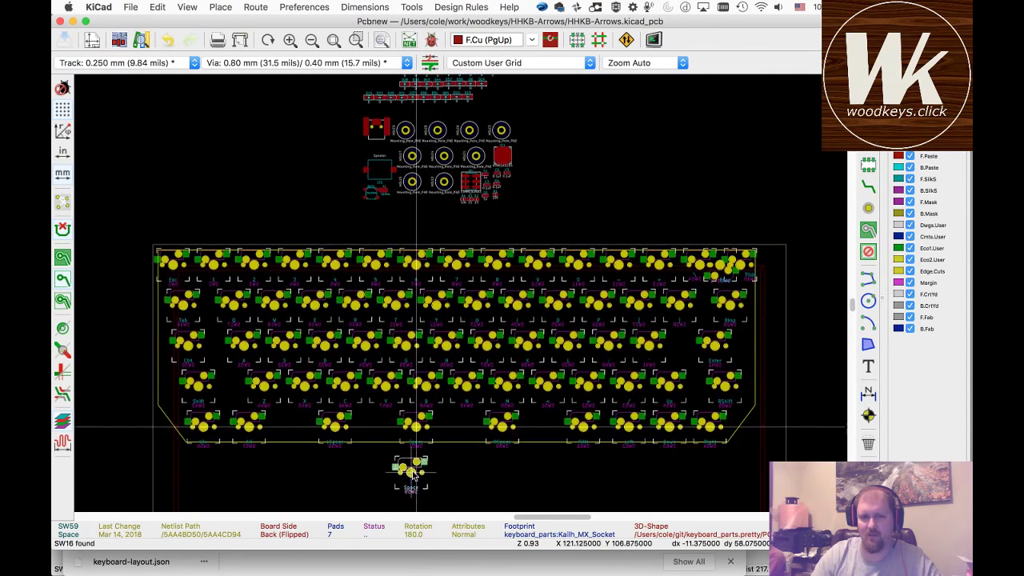
{"action": "double_click", "coordinate": [414, 474]}
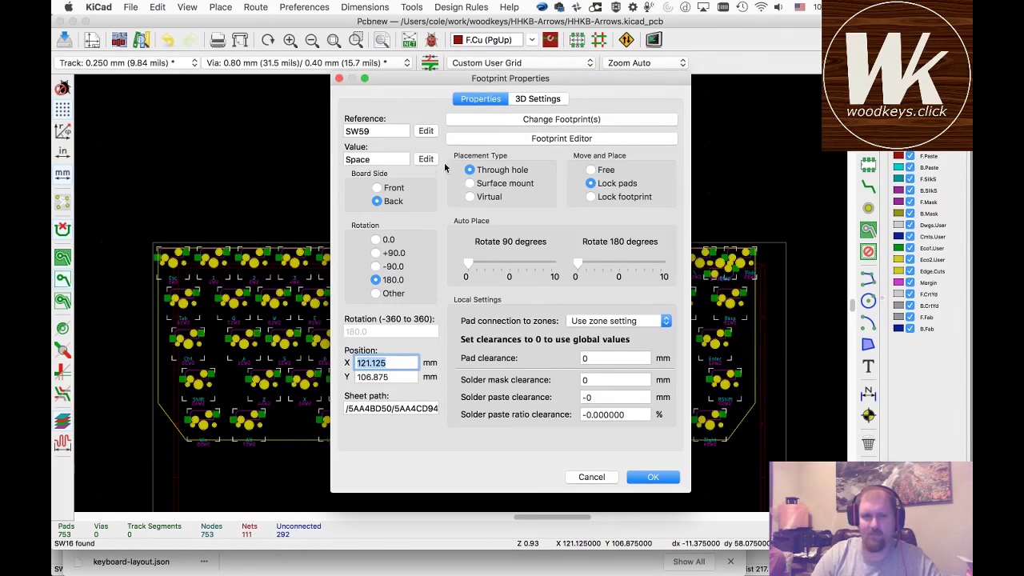
- Change the copied Space switch's reference from SW59 to ST59
{"action": "left_click", "coordinate": [533, 121]}
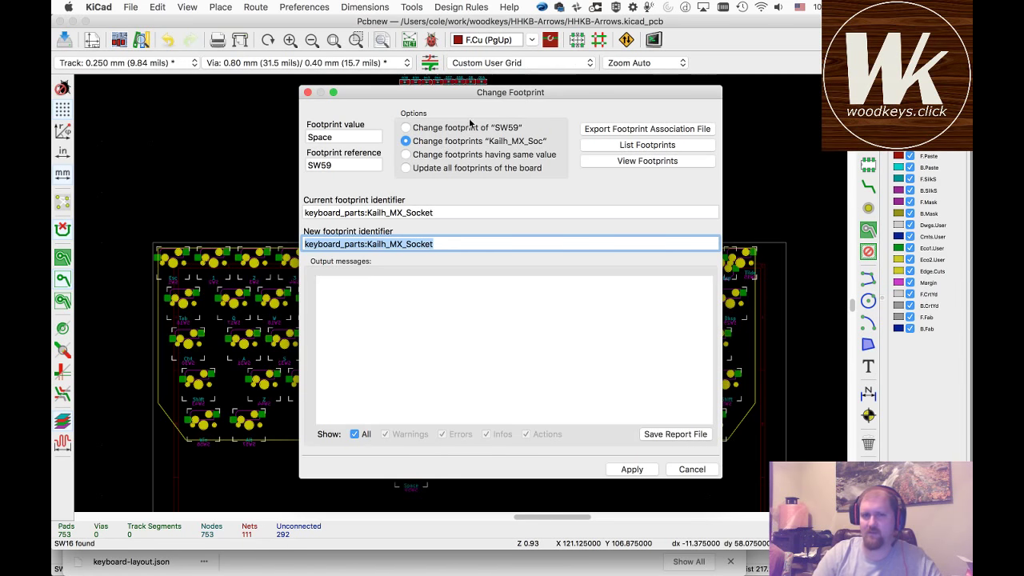
{"action": "left_click", "coordinate": [418, 131]}
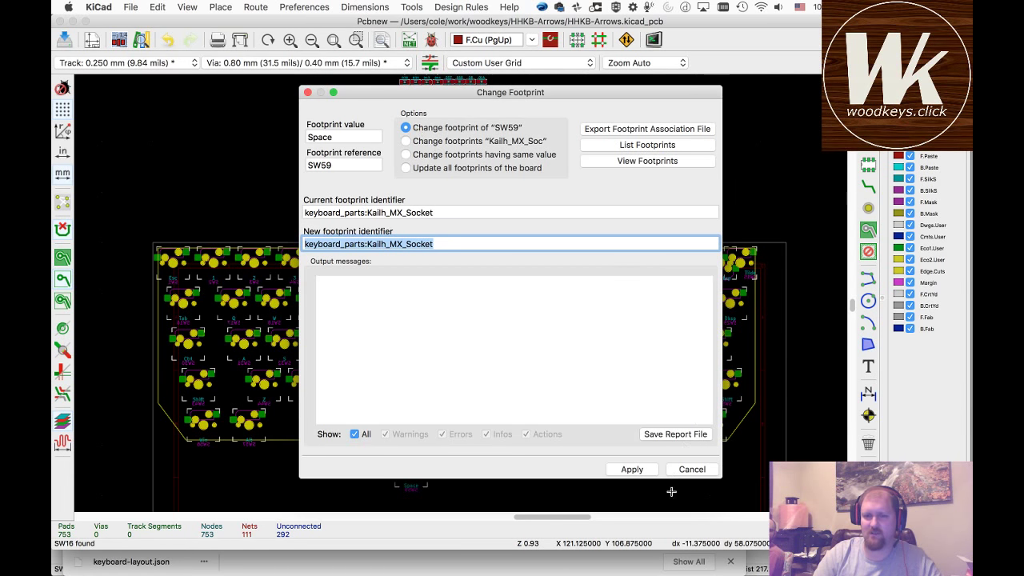
{"action": "left_click", "coordinate": [691, 469]}
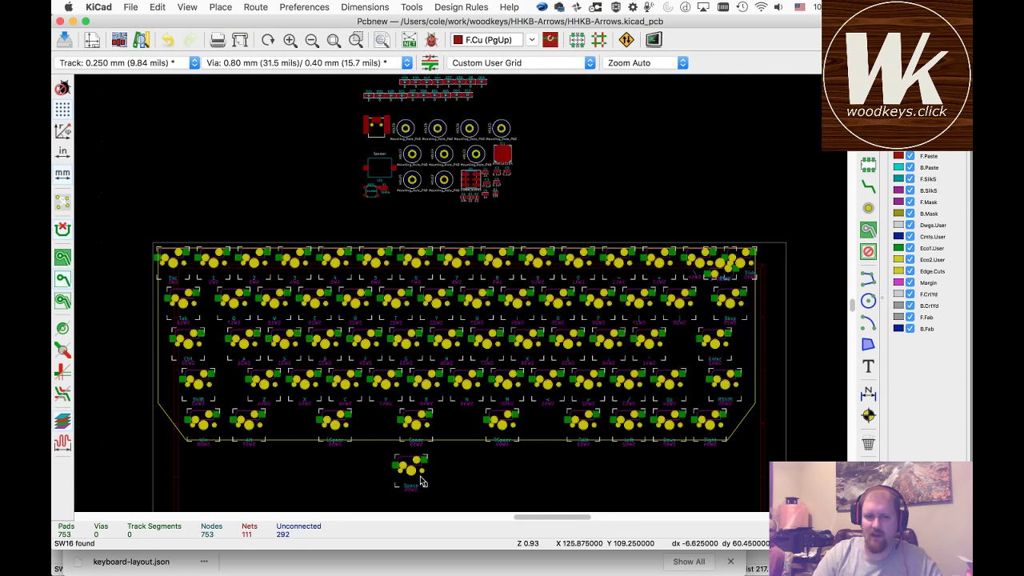
{"action": "double_click", "coordinate": [412, 468]}
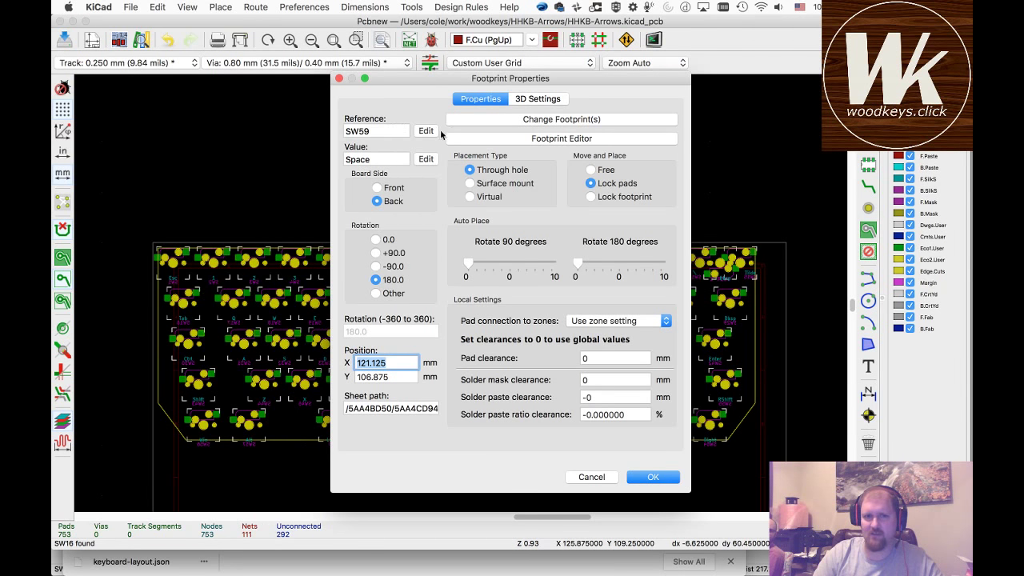
{"action": "left_click", "coordinate": [425, 131]}
{"action": "left_click", "coordinate": [414, 201]}
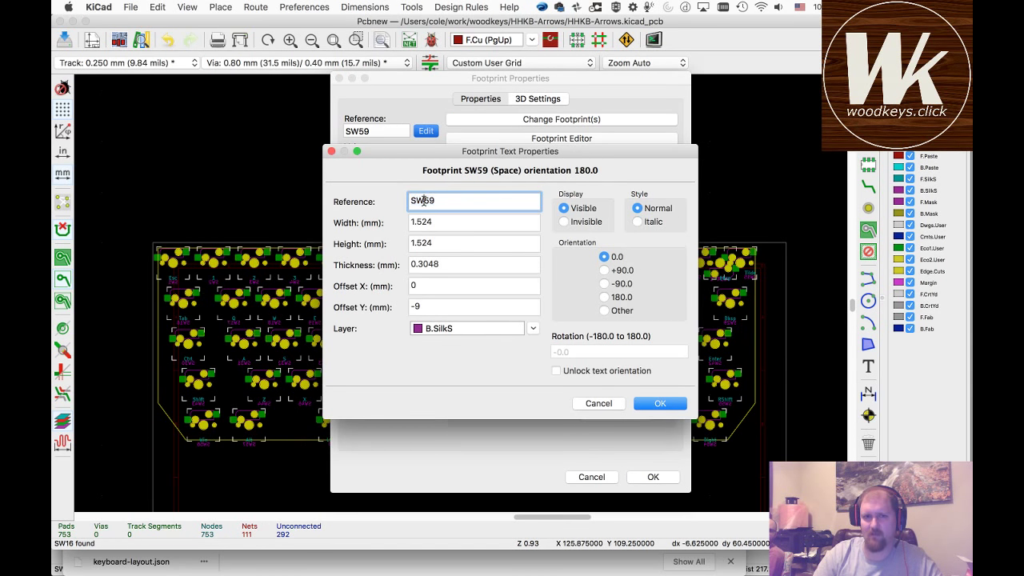
{"action": "type", "text": "T"}
{"action": "key", "text": "Delete"}
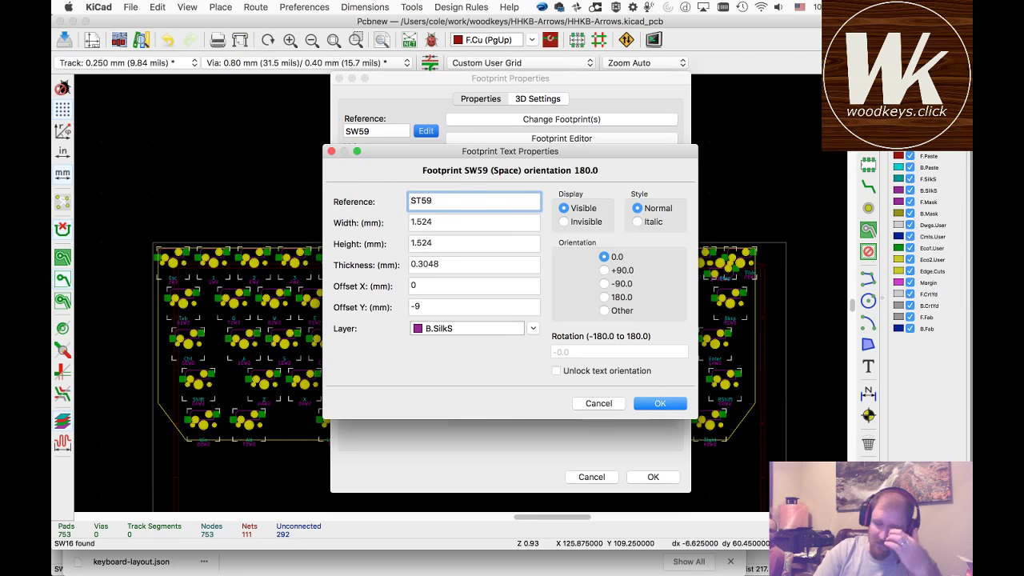
{"action": "left_click", "coordinate": [657, 404]}
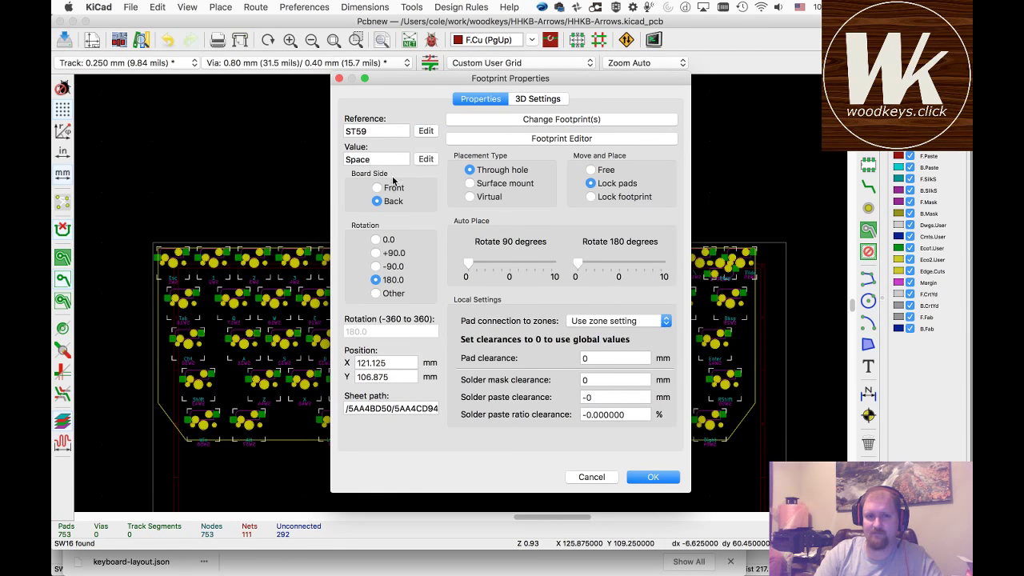
- Clear ST59's Space value, apply the properties, and bring up its Change Footprint settings
{"action": "left_click", "coordinate": [426, 159]}
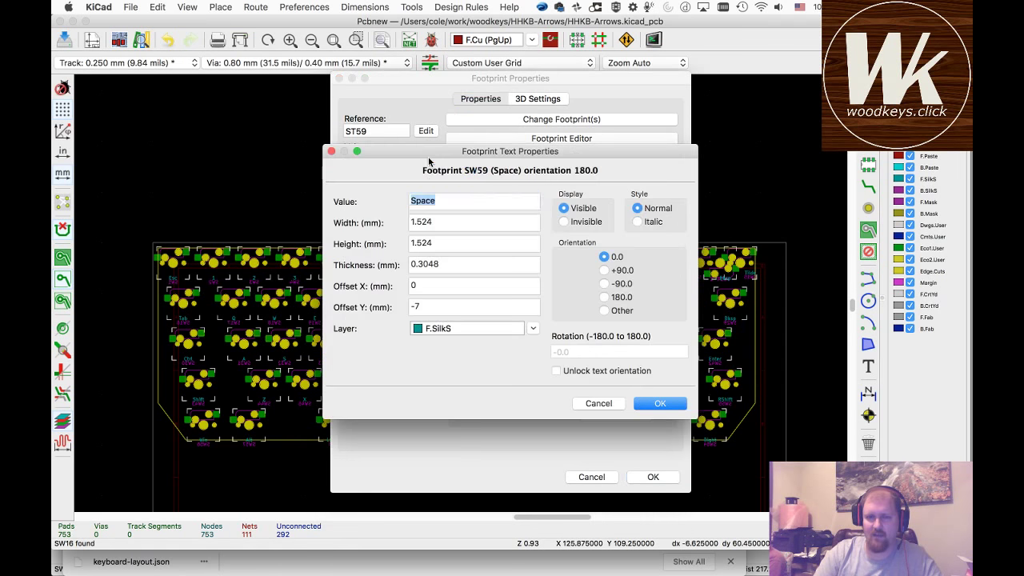
{"action": "key", "text": "BackSpace"}
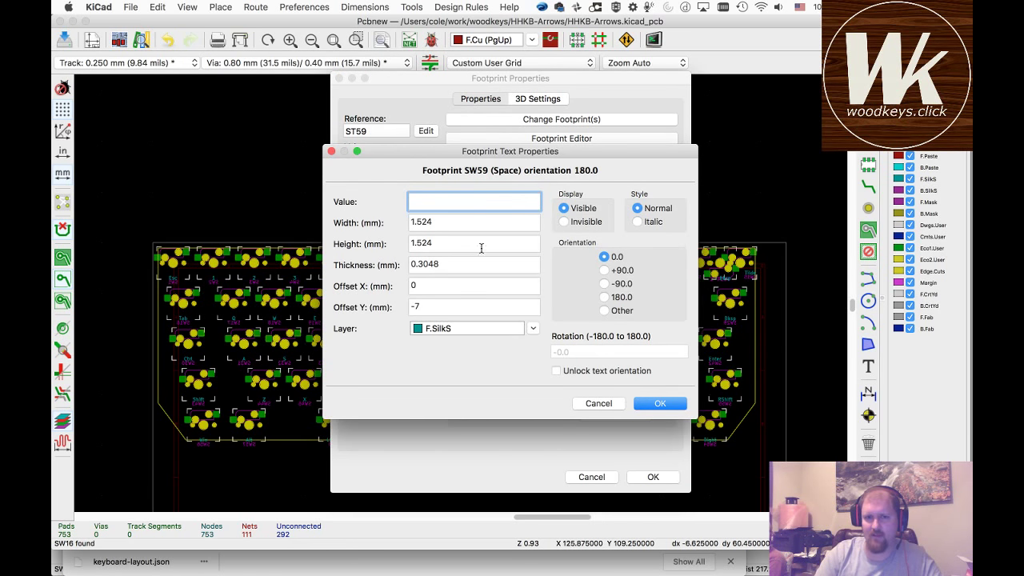
{"action": "left_click", "coordinate": [665, 406]}
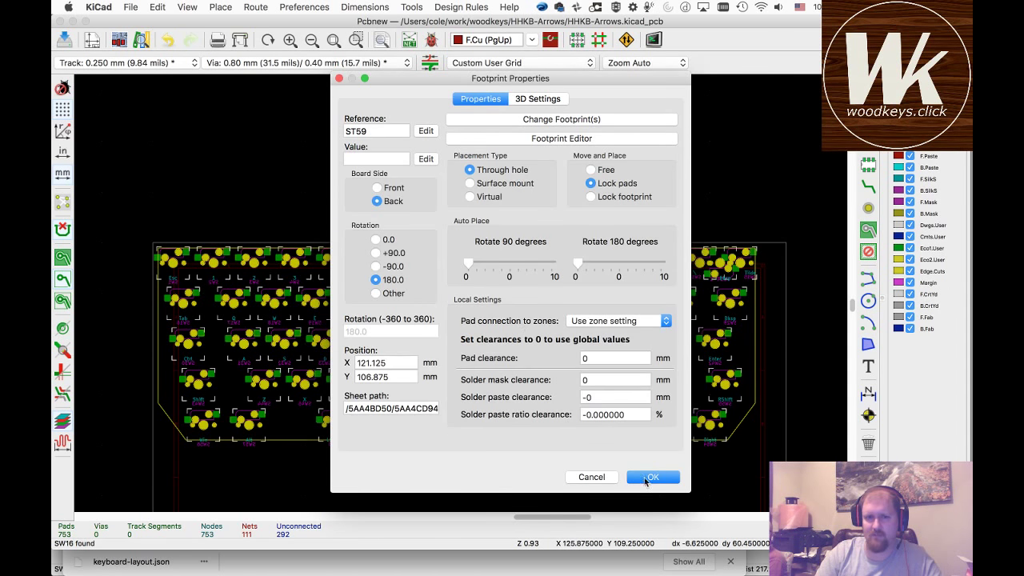
{"action": "left_click", "coordinate": [664, 480]}
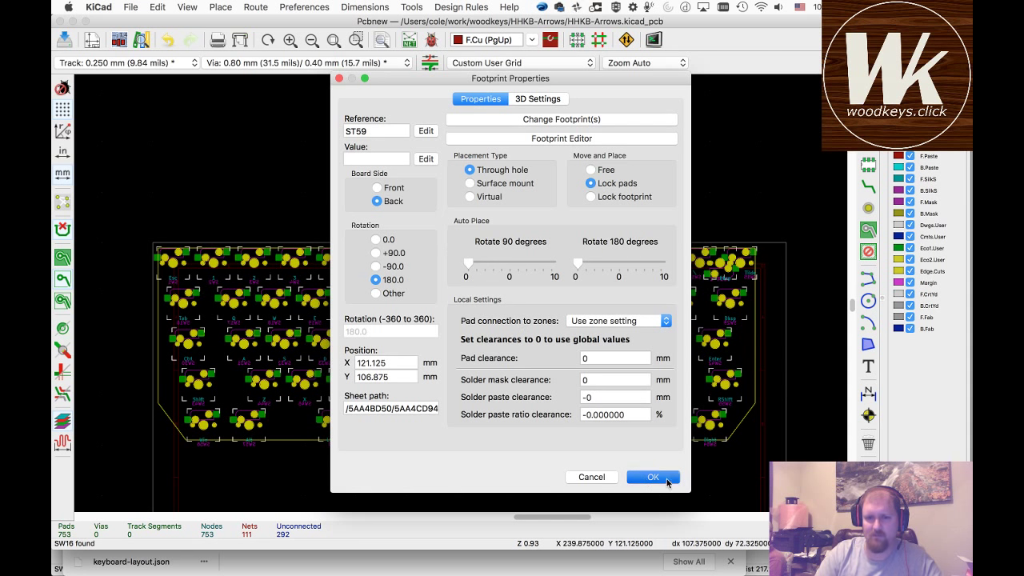
{"action": "double_click", "coordinate": [418, 479]}
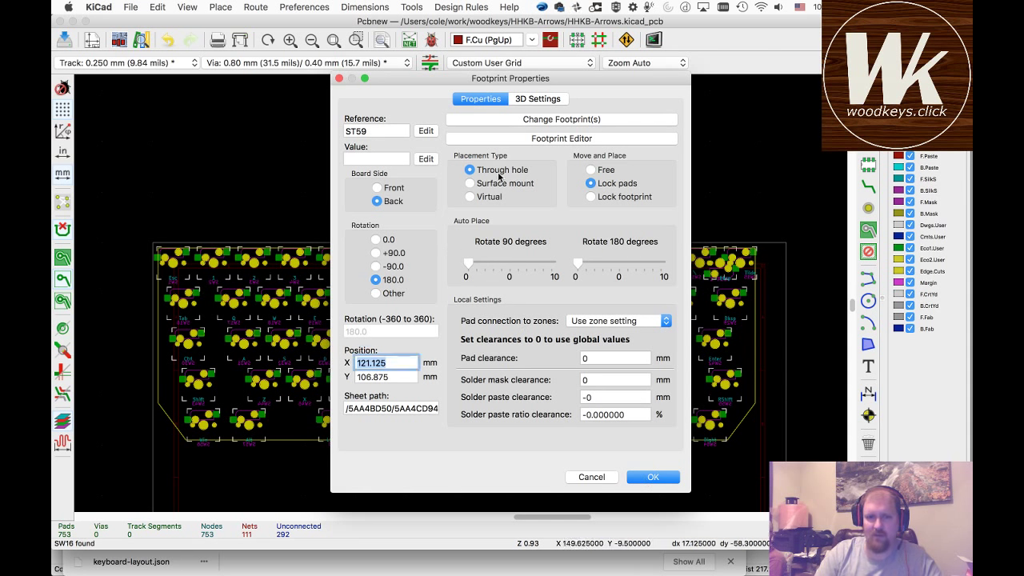
{"action": "left_click", "coordinate": [552, 120]}
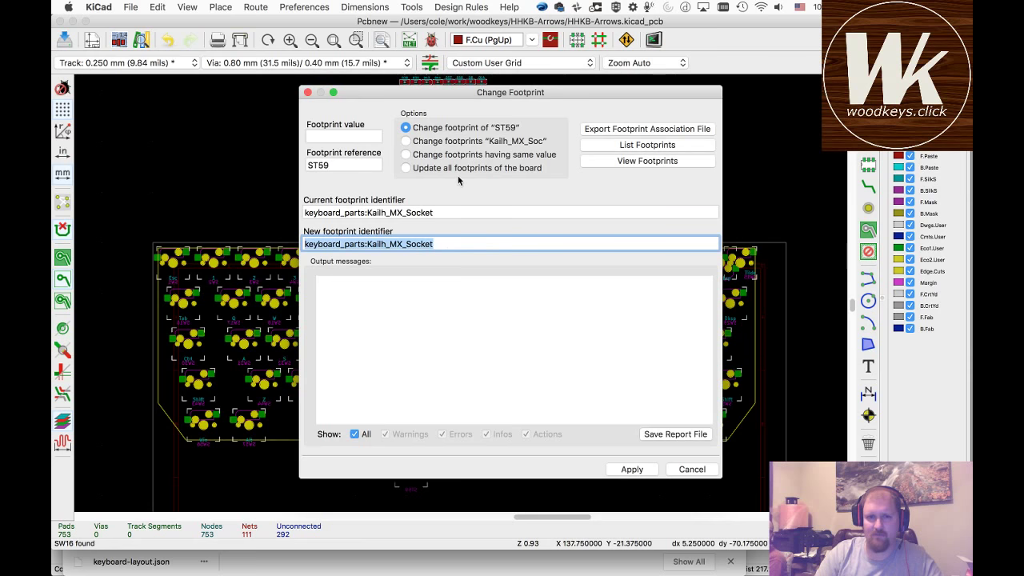
- Browse the footprint libraries, previewing the MXST and MX1A variants in mx1a
{"action": "left_click", "coordinate": [628, 162]}
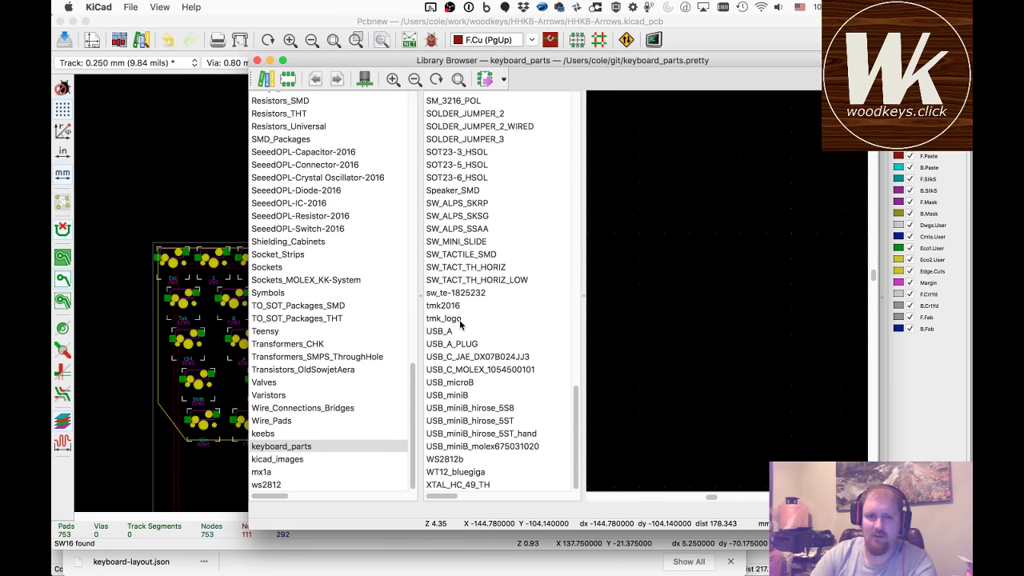
{"action": "scroll", "coordinate": [460, 323], "scroll_direction": "up", "scroll_amount": 5}
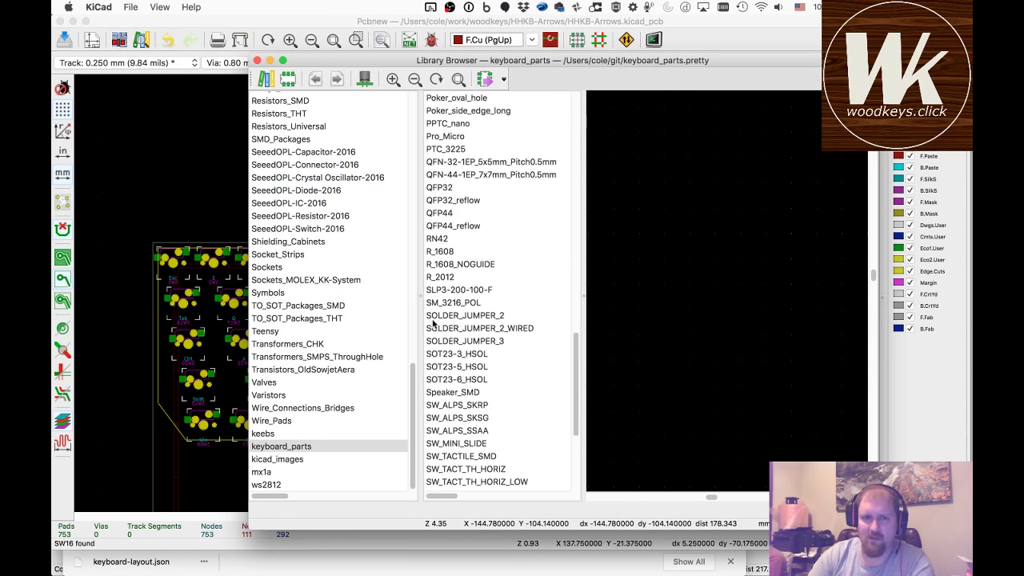
{"action": "scroll", "coordinate": [512, 353], "scroll_direction": "up", "scroll_amount": 2}
{"action": "scroll", "coordinate": [513, 353], "scroll_direction": "down", "scroll_amount": 7}
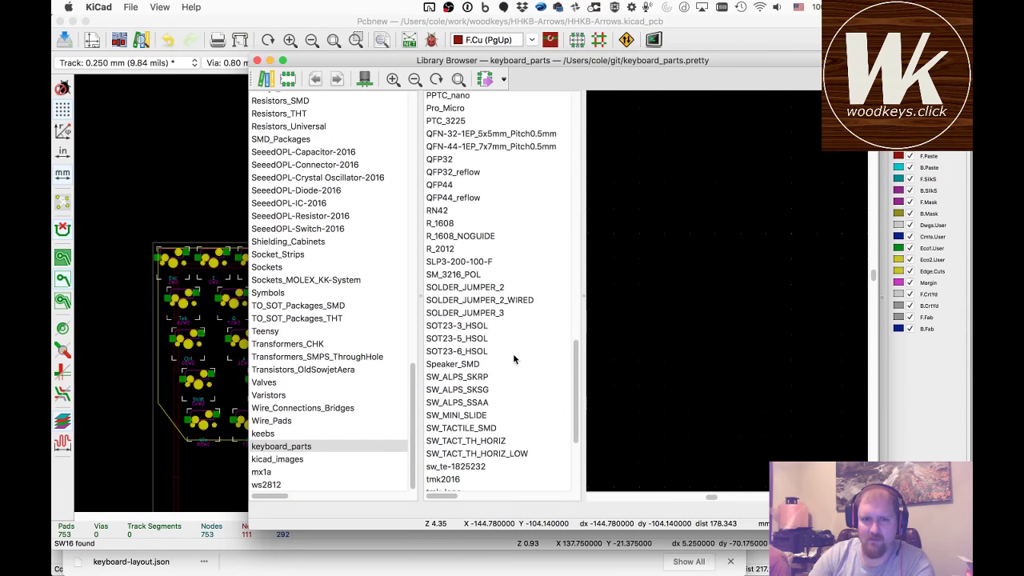
{"action": "scroll", "coordinate": [514, 357], "scroll_direction": "up", "scroll_amount": 10}
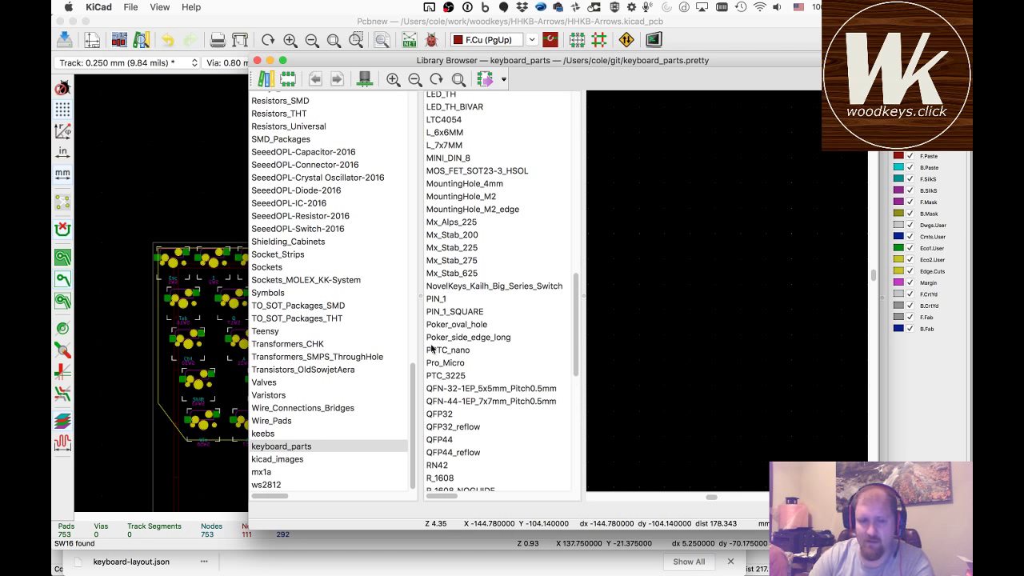
{"action": "left_click", "coordinate": [261, 472]}
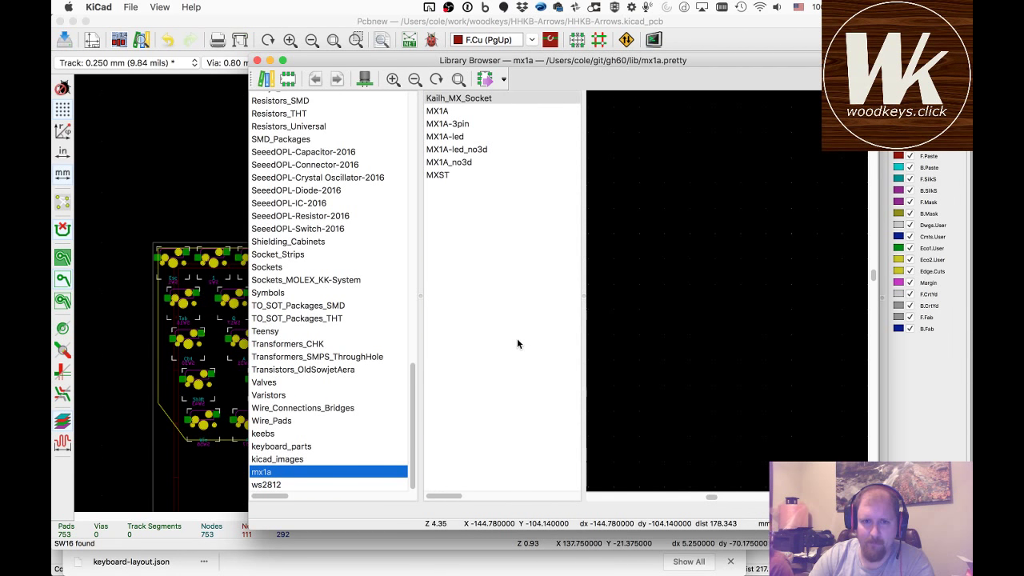
{"action": "left_click", "coordinate": [452, 176]}
{"action": "left_click", "coordinate": [446, 163]}
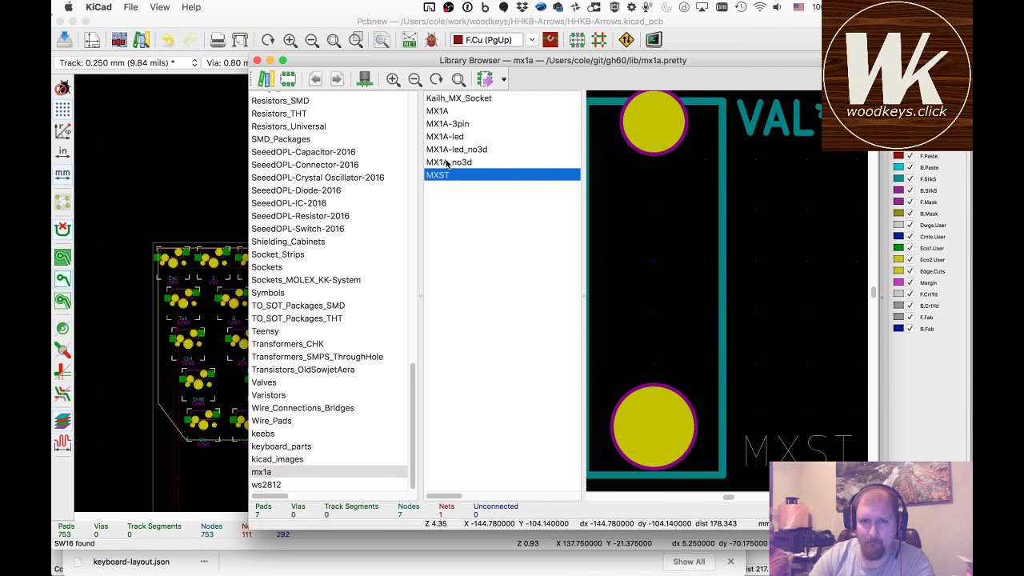
{"action": "left_click", "coordinate": [444, 150]}
{"action": "left_click", "coordinate": [444, 137]}
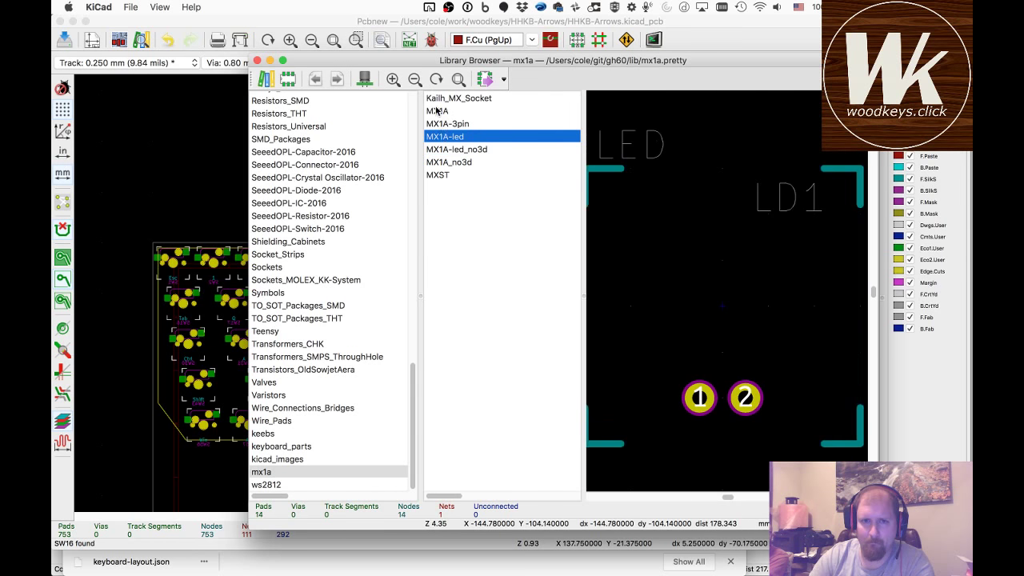
{"action": "left_click", "coordinate": [437, 111]}
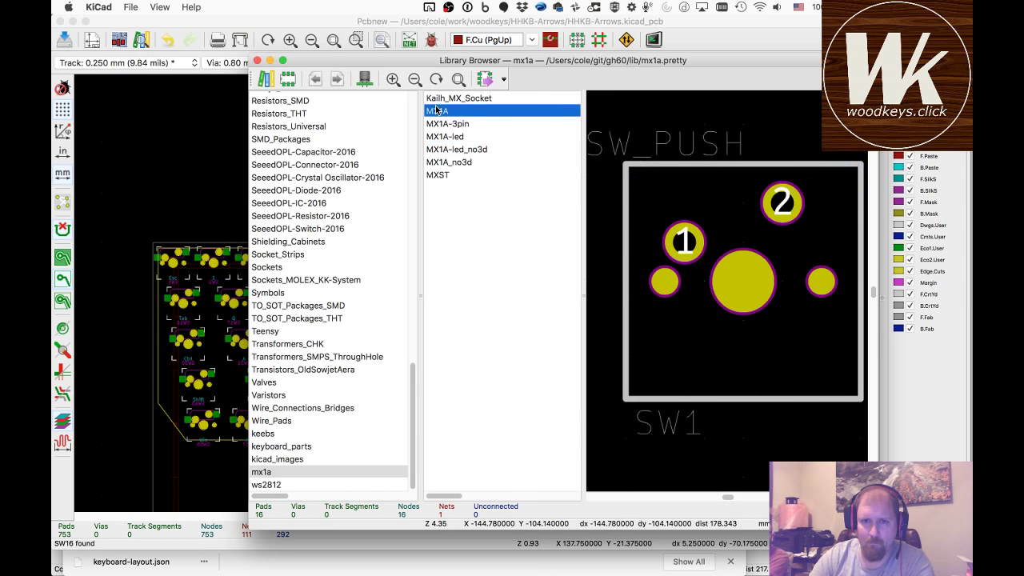
- Pick Mx_Stab_625 from the keyboard_parts library as ST59's new footprint
{"action": "left_click", "coordinate": [272, 433]}
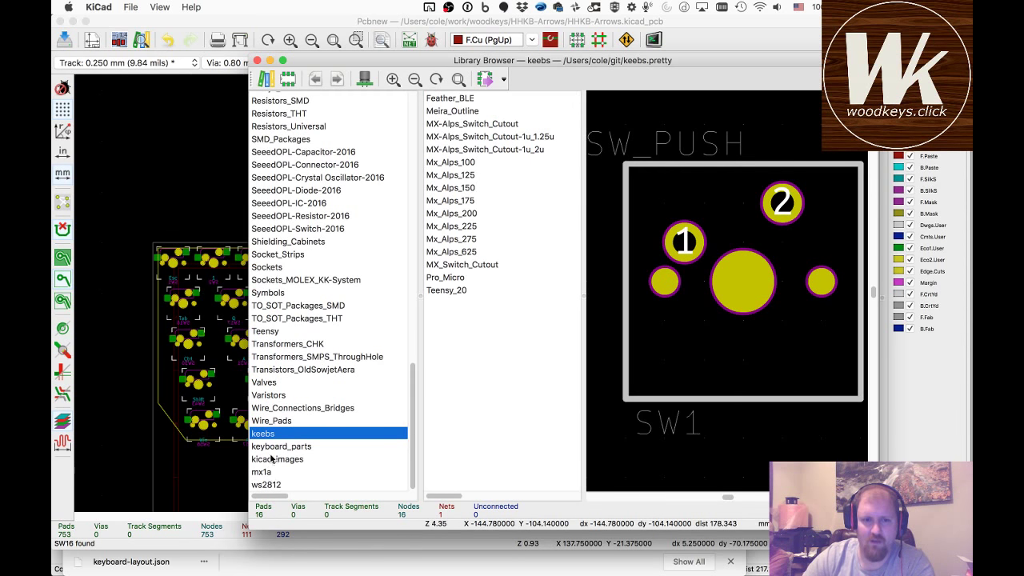
{"action": "left_click", "coordinate": [272, 450]}
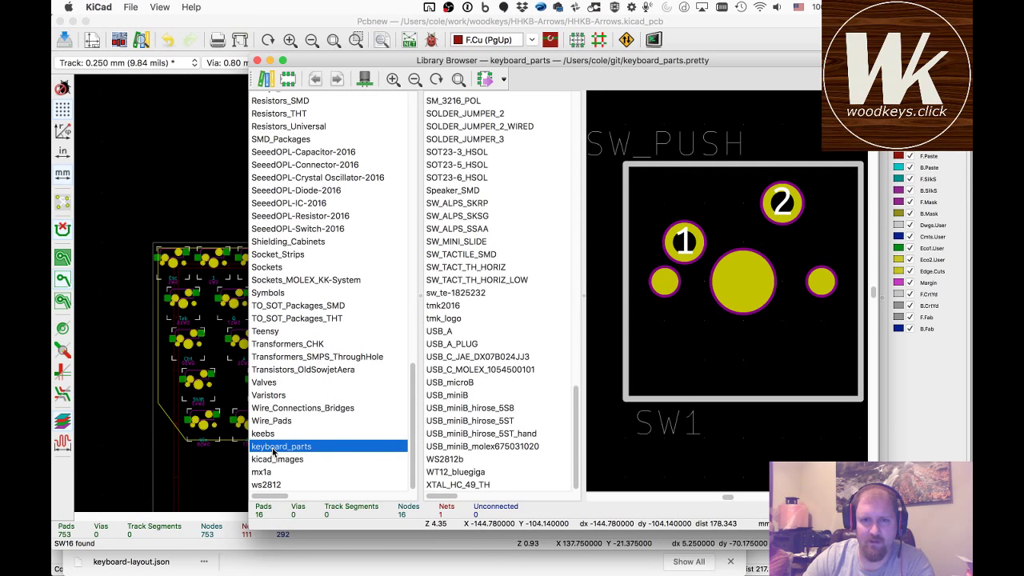
{"action": "scroll", "coordinate": [557, 435], "scroll_direction": "up", "scroll_amount": 8}
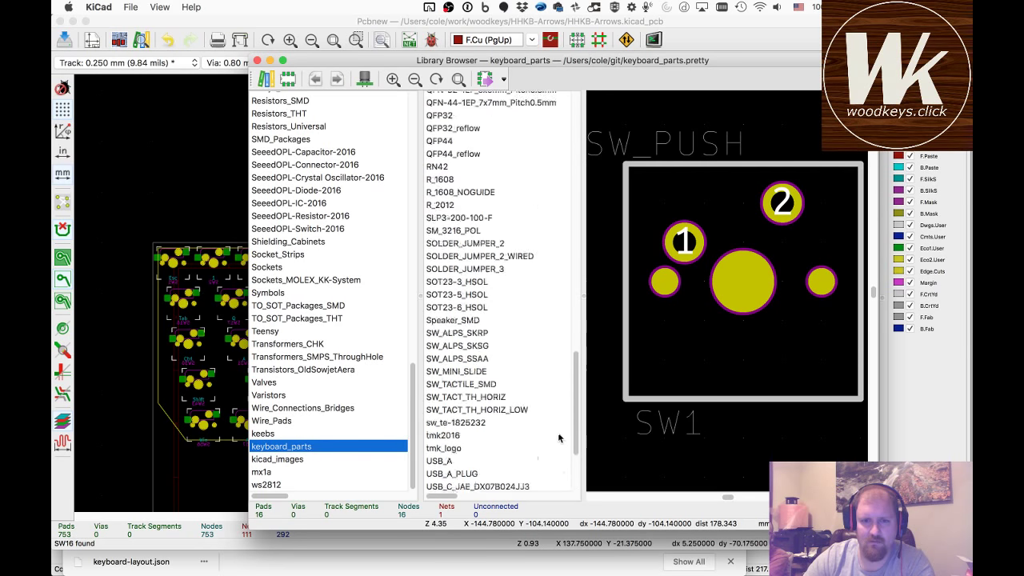
{"action": "scroll", "coordinate": [557, 435], "scroll_direction": "up", "scroll_amount": 5}
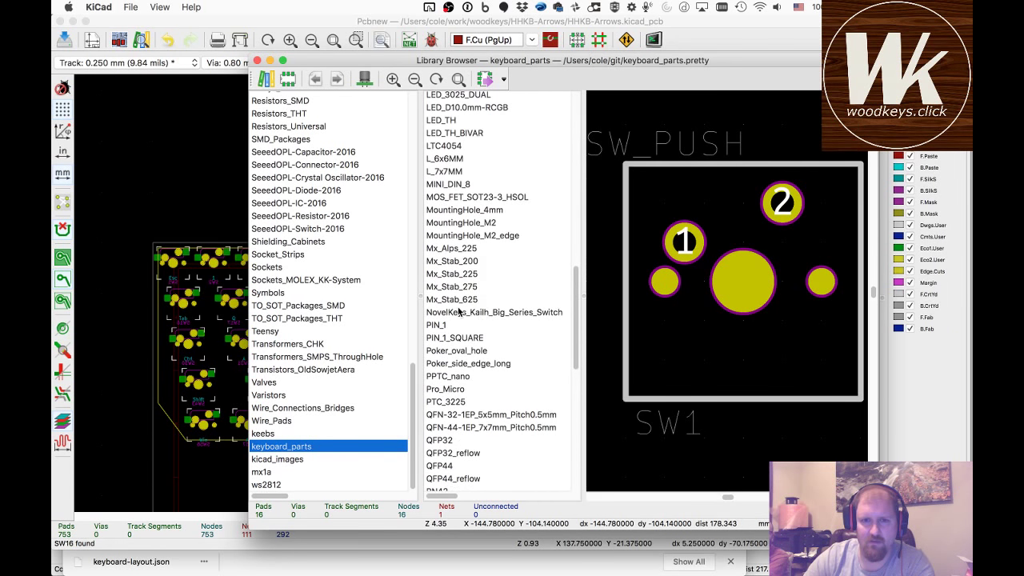
{"action": "left_click", "coordinate": [461, 302]}
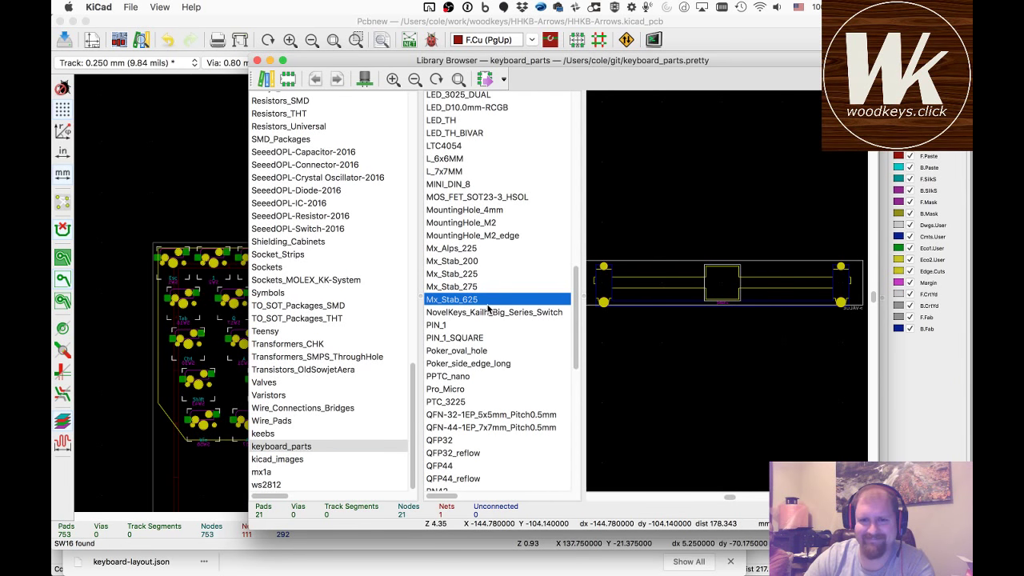
{"action": "double_click", "coordinate": [452, 299]}
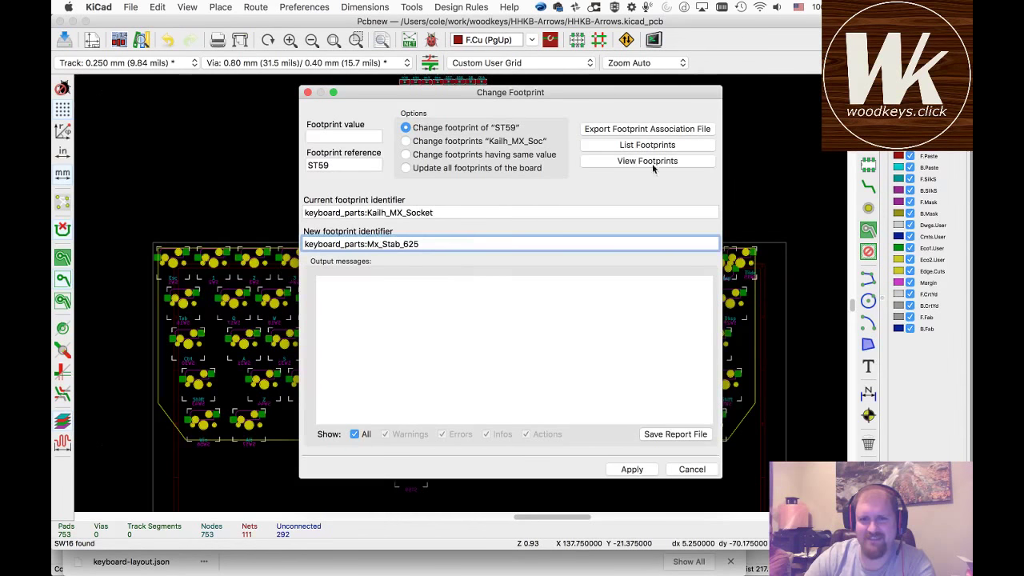
- Apply the Mx_Stab_625 swap to ST59 and move it centred over the Space switch
{"action": "left_click", "coordinate": [630, 470]}
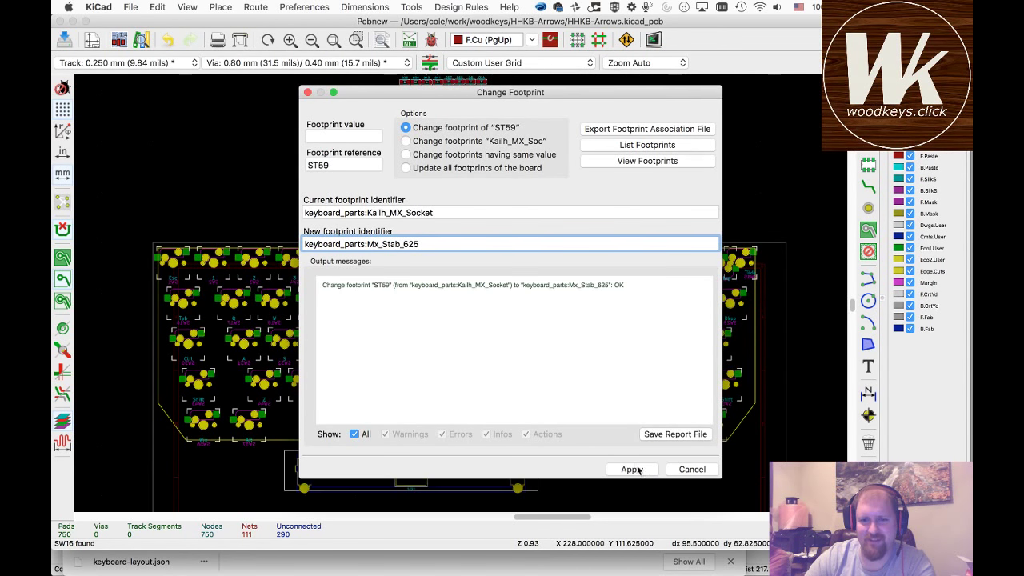
{"action": "left_click", "coordinate": [692, 470]}
{"action": "scroll", "coordinate": [458, 293], "scroll_direction": "up", "scroll_amount": 5}
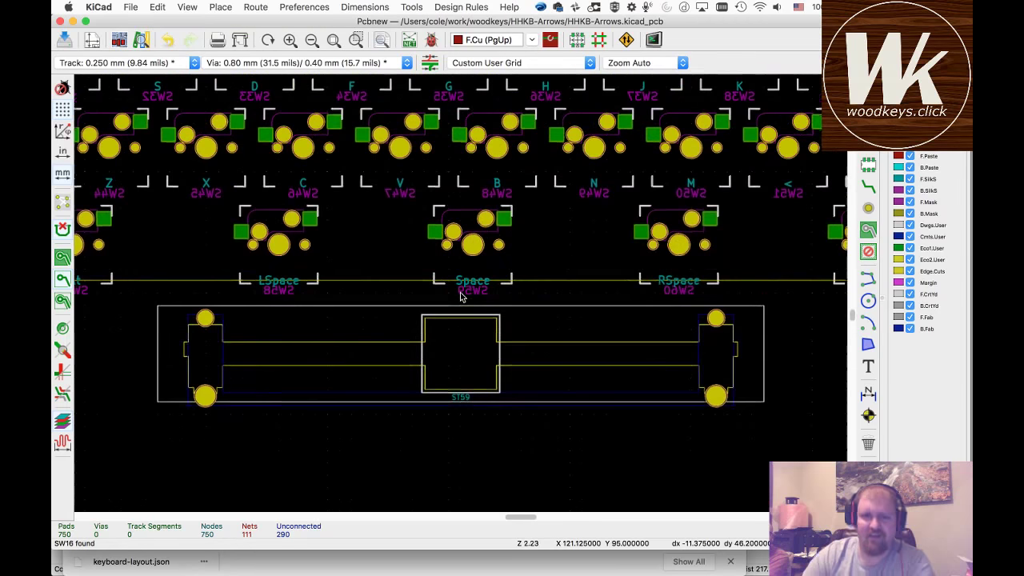
{"action": "left_click", "coordinate": [539, 336]}
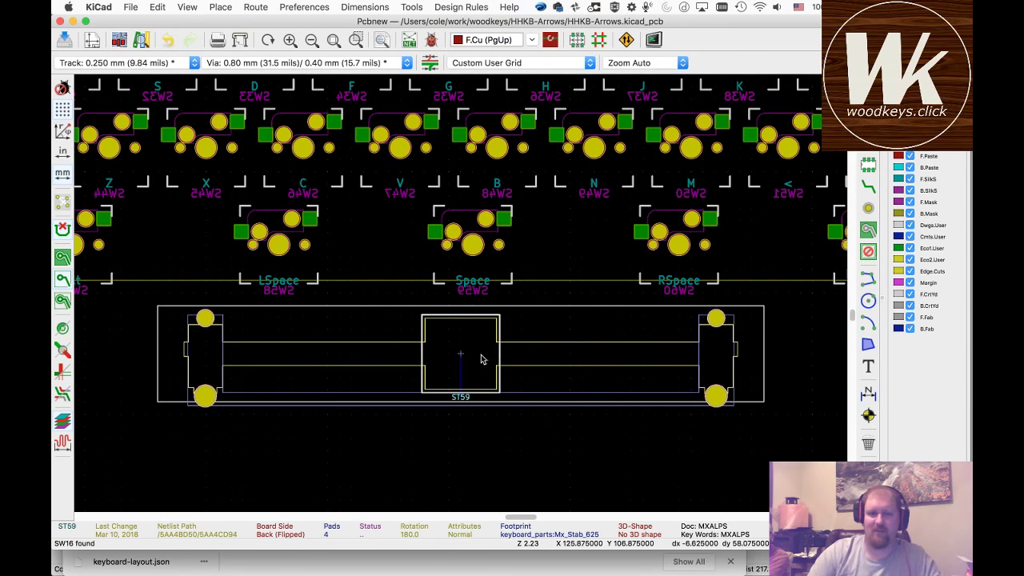
{"action": "key", "text": "m"}
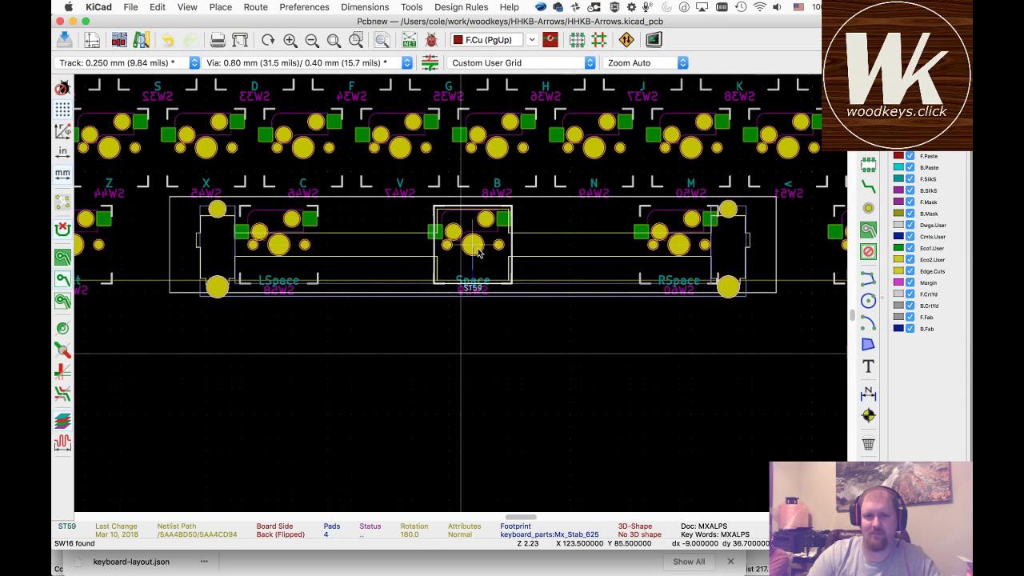
{"action": "left_click", "coordinate": [477, 253]}
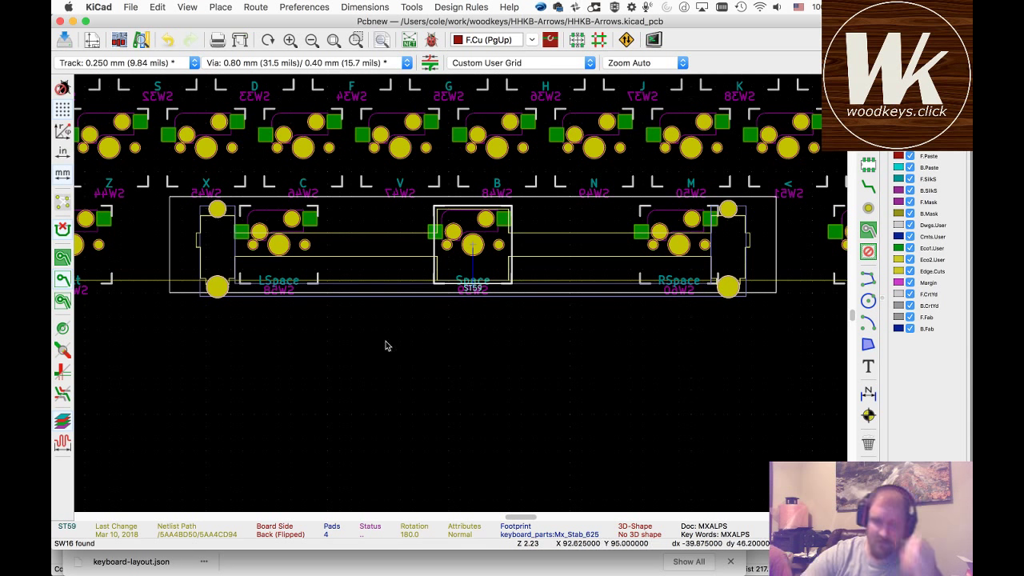
{"action": "scroll", "coordinate": [485, 443], "scroll_direction": "down", "scroll_amount": 4}
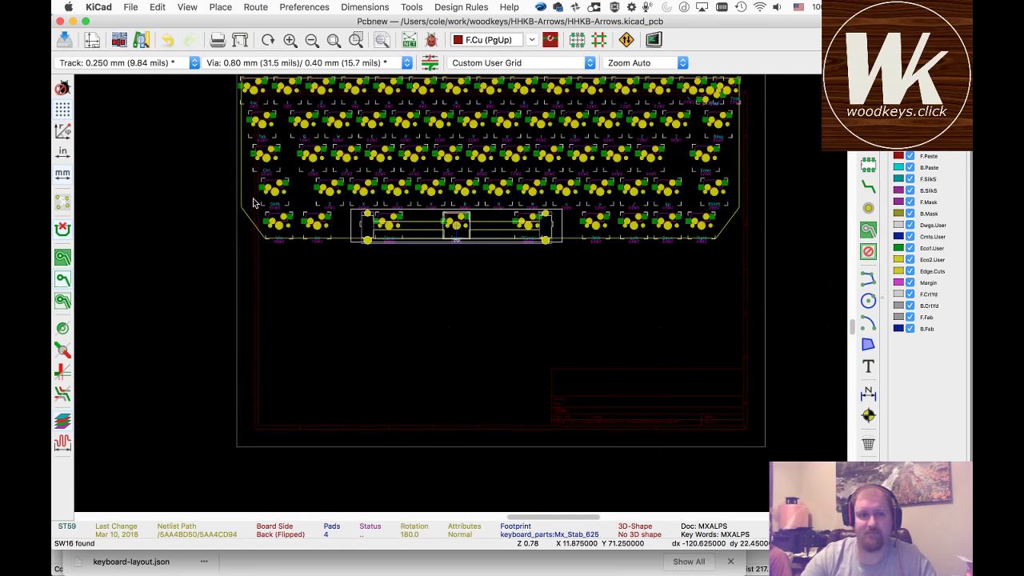
- Rename the left Shift copy's reference to ST43 and save its properties
{"action": "left_click", "coordinate": [281, 207]}
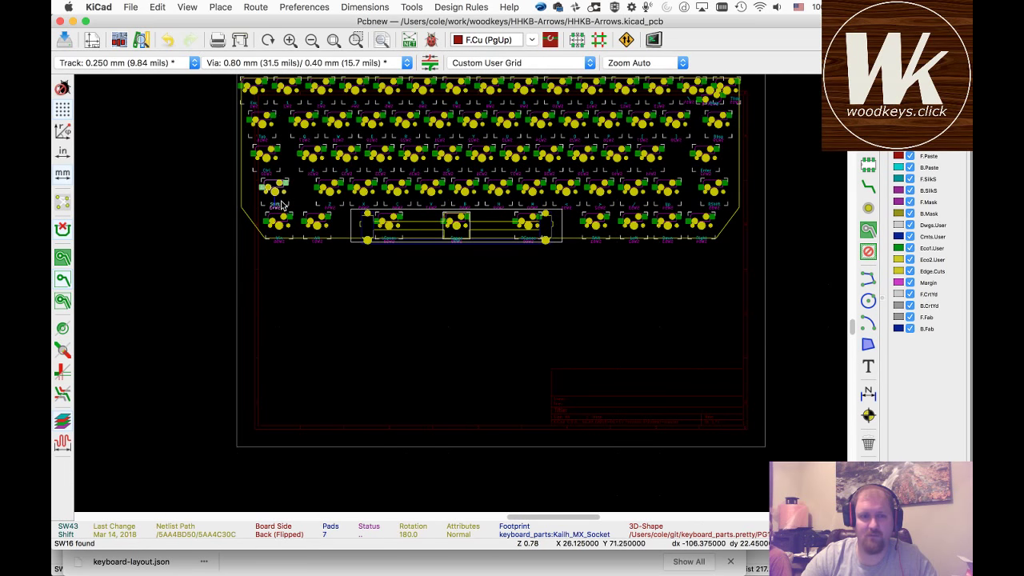
{"action": "double_click", "coordinate": [280, 207]}
{"action": "key", "text": "Return"}
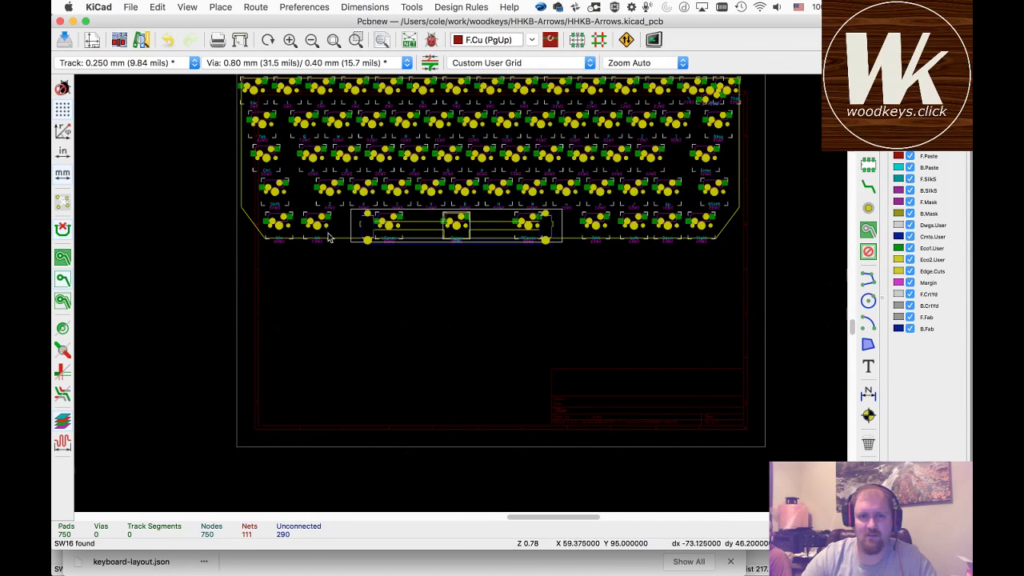
{"action": "double_click", "coordinate": [274, 192]}
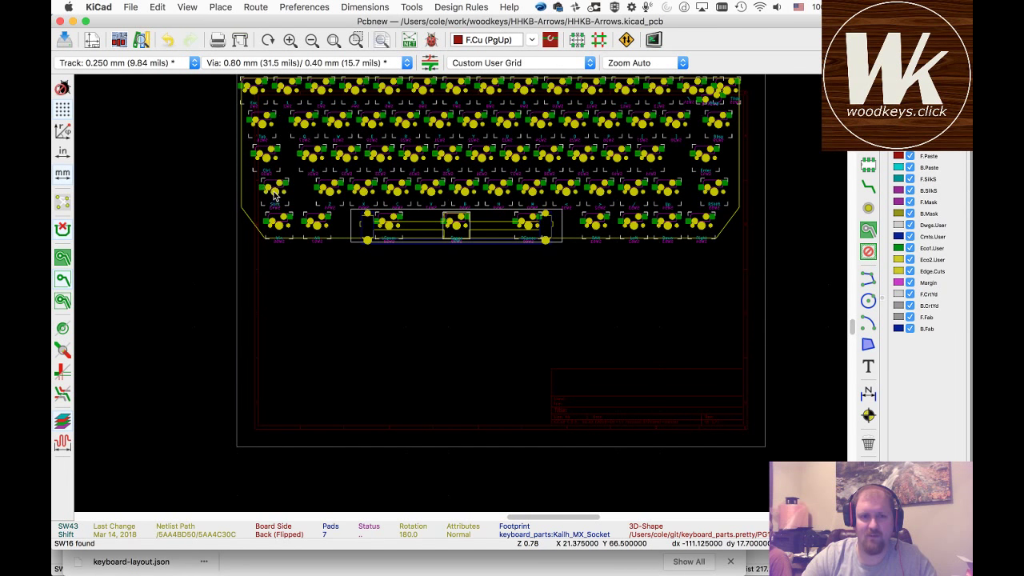
{"action": "left_click", "coordinate": [423, 132]}
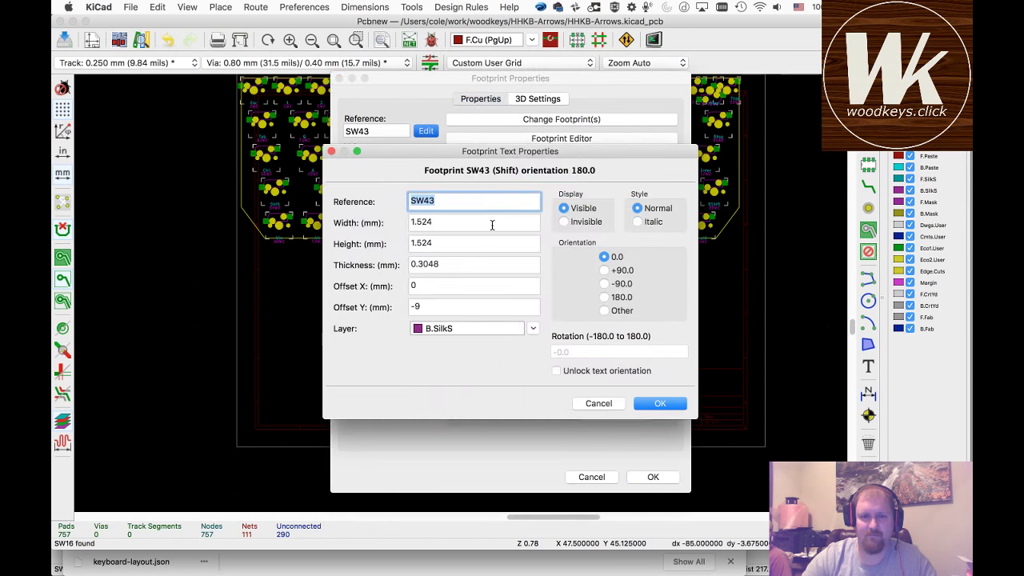
{"action": "key", "text": "Right"}
{"action": "key", "text": "Left"}
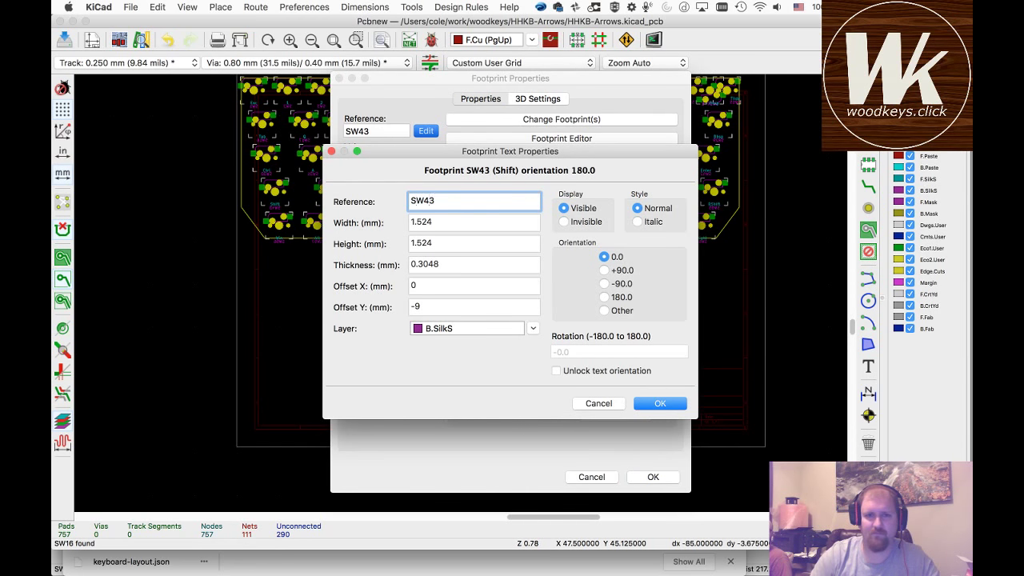
{"action": "key", "text": "Tab"}
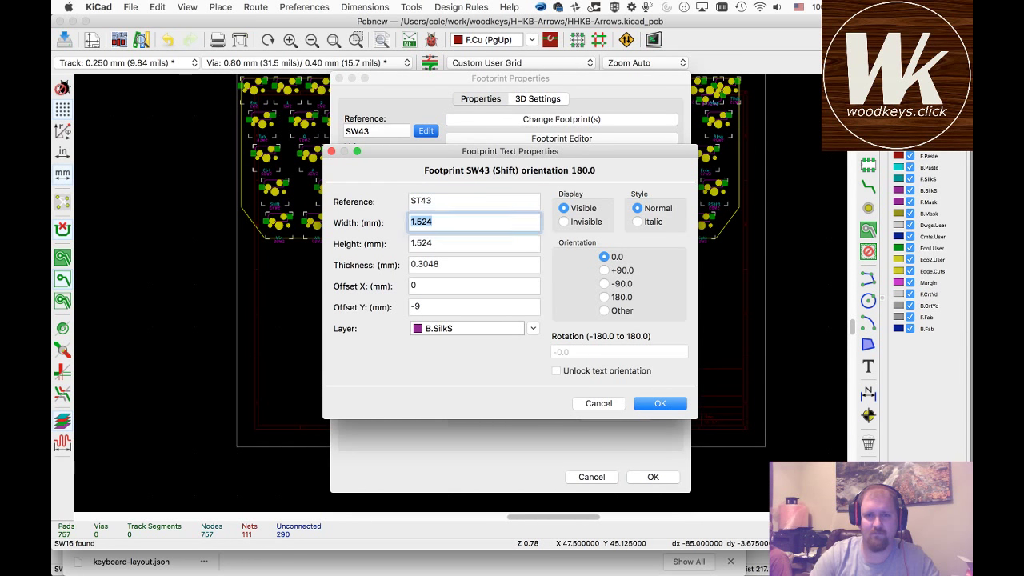
{"action": "left_click", "coordinate": [660, 404]}
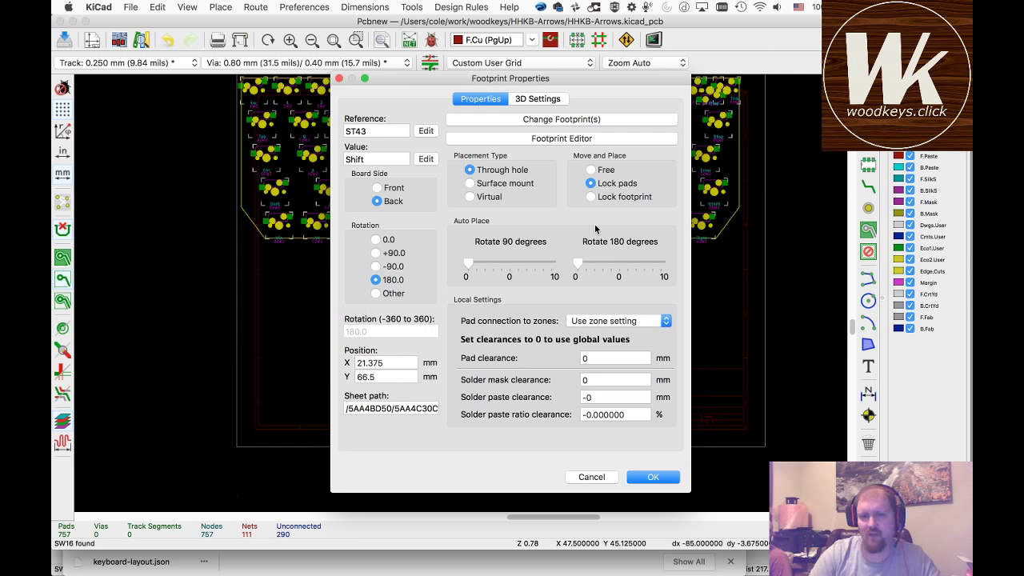
{"action": "left_click", "coordinate": [653, 476]}
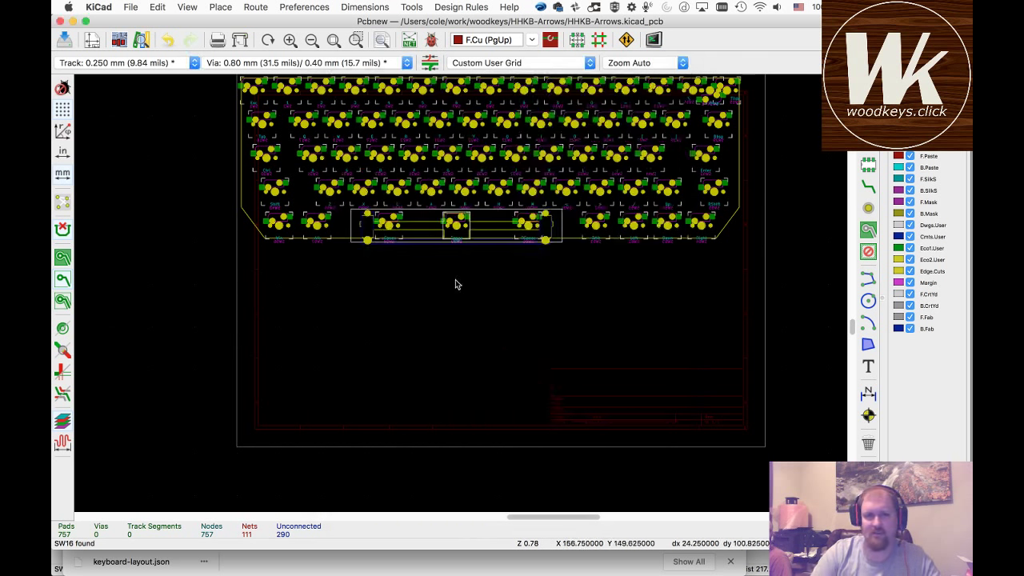
- Swap ST43's footprint to the Mx_Stab_225 stabilizer
{"action": "scroll", "coordinate": [275, 171], "scroll_direction": "up", "scroll_amount": 5}
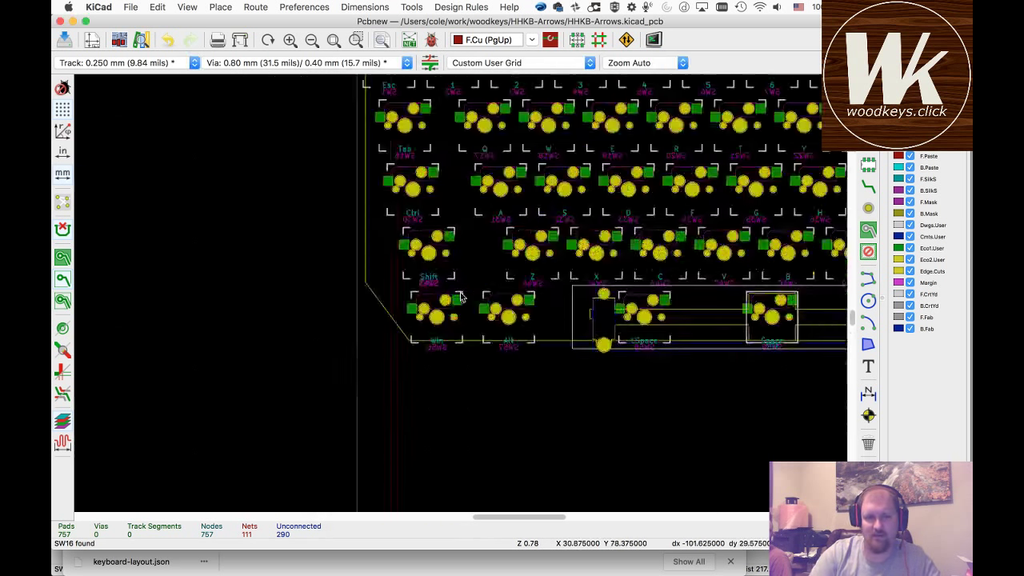
{"action": "left_click", "coordinate": [444, 265]}
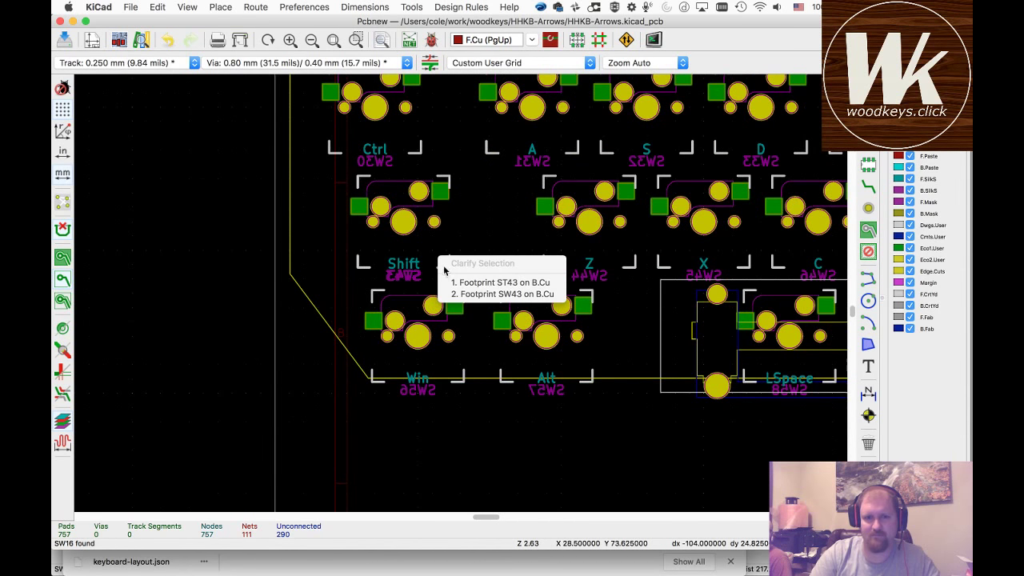
{"action": "left_click", "coordinate": [464, 283]}
{"action": "key", "text": "e"}
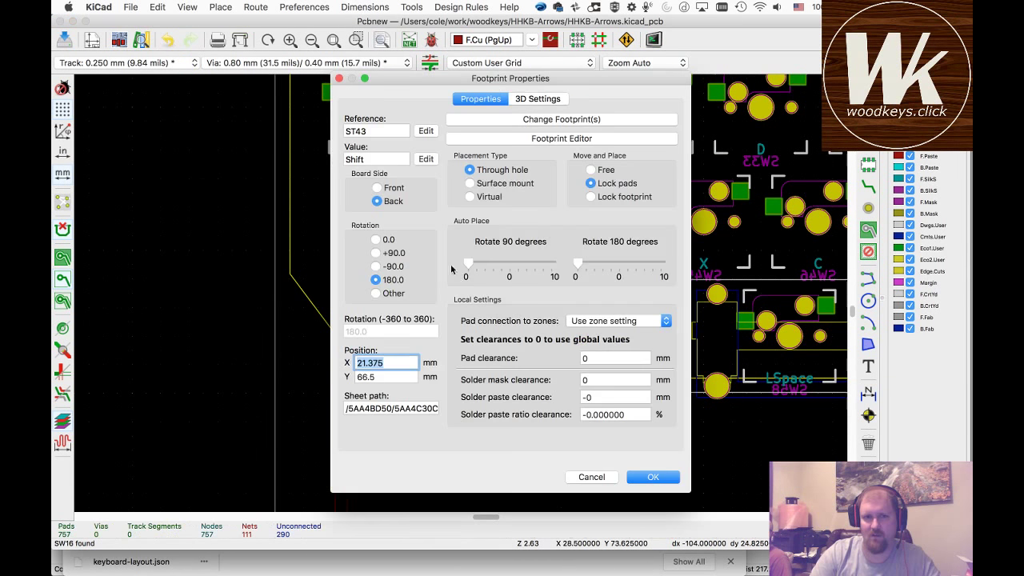
{"action": "left_click", "coordinate": [547, 119]}
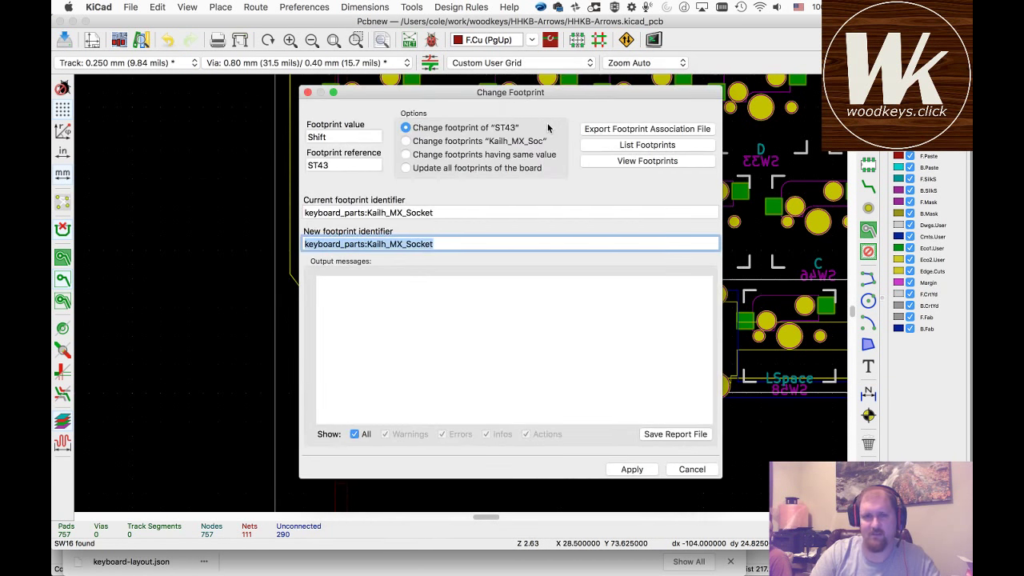
{"action": "double_click", "coordinate": [317, 164]}
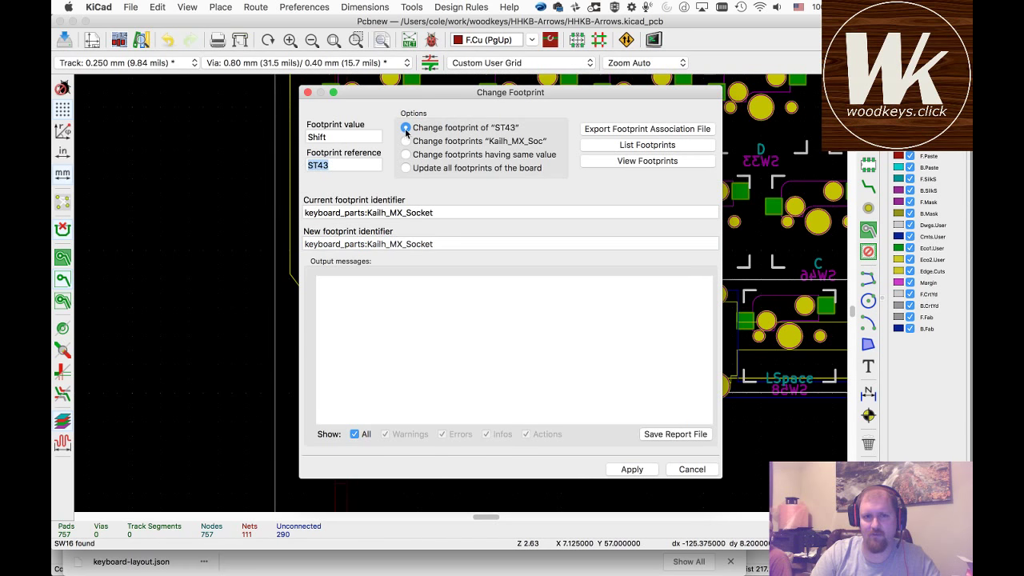
{"action": "left_click", "coordinate": [637, 160]}
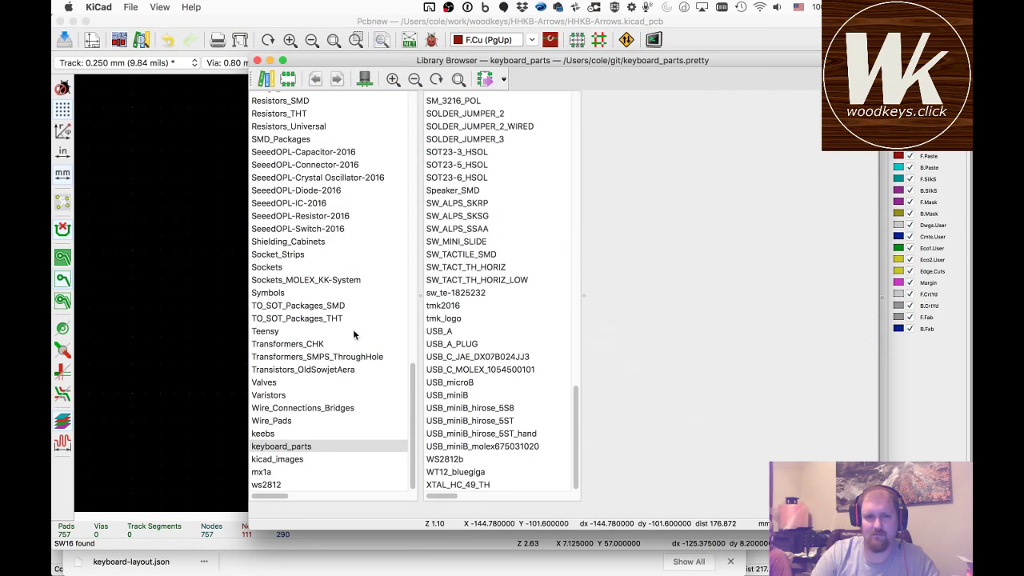
{"action": "scroll", "coordinate": [521, 430], "scroll_direction": "up", "scroll_amount": 10}
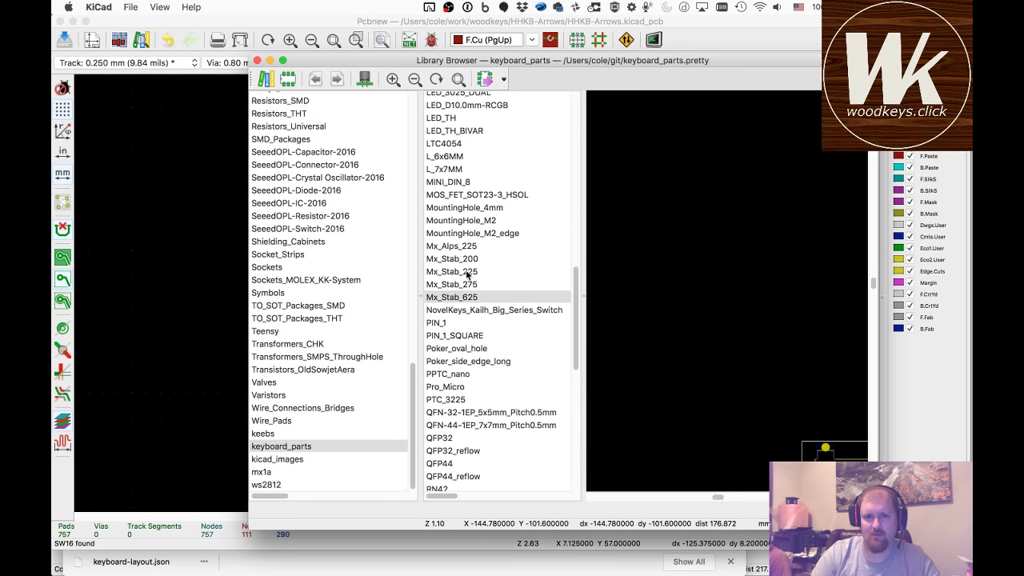
{"action": "double_click", "coordinate": [467, 271]}
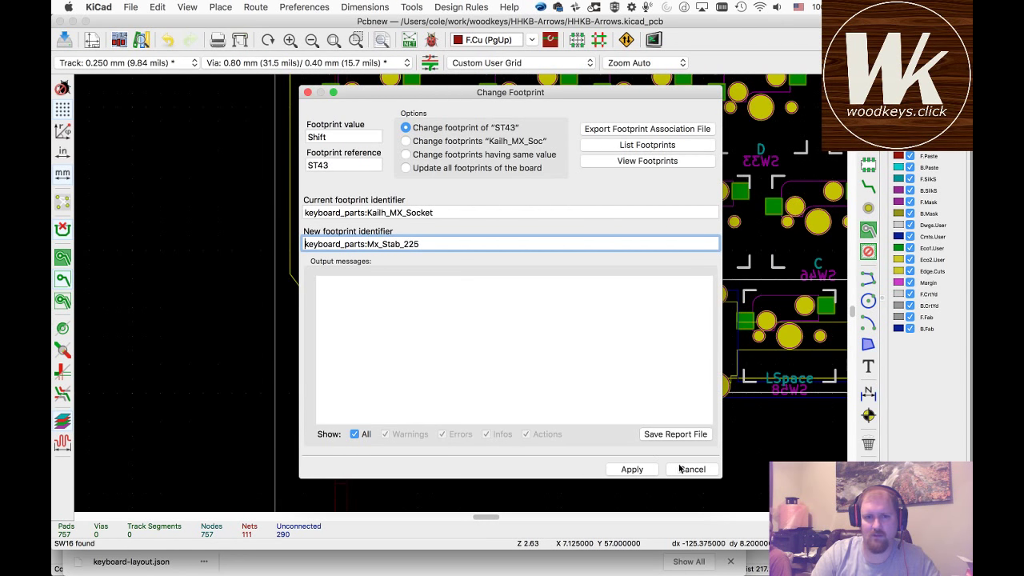
{"action": "left_click", "coordinate": [631, 470]}
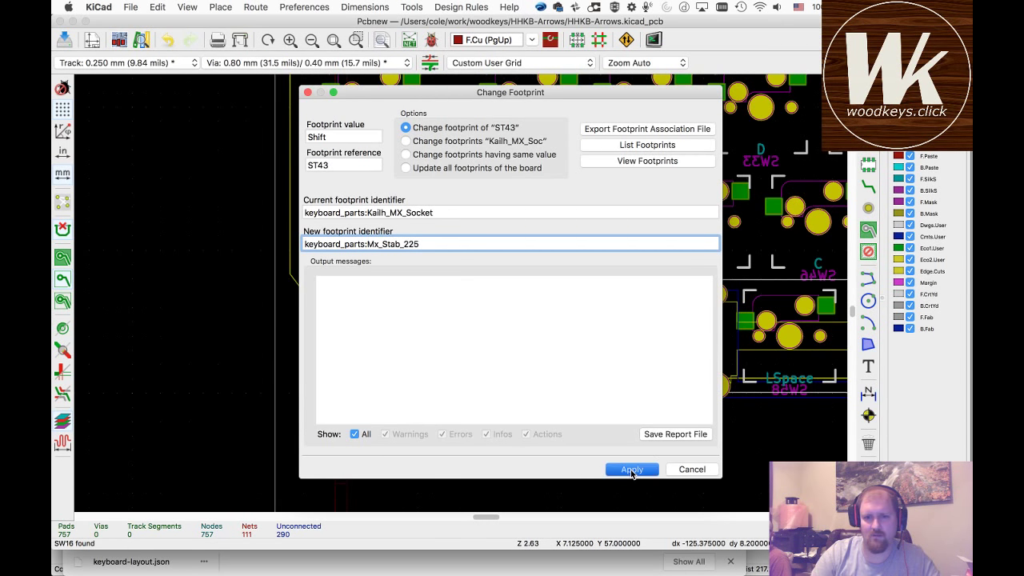
{"action": "left_click", "coordinate": [691, 470]}
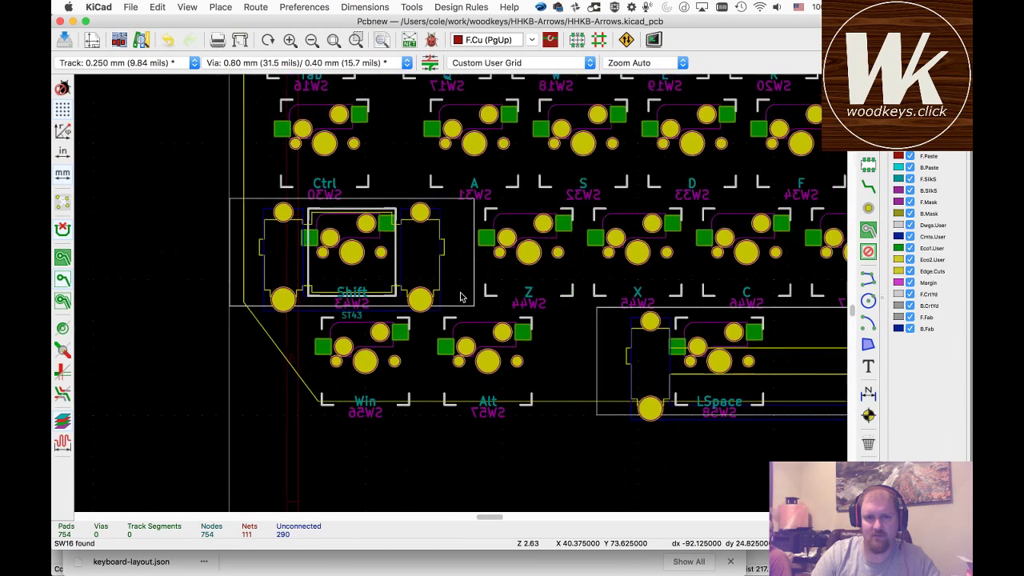
- Zoom and pan to centre the switch grid, then select the Enter switch SW42
{"action": "scroll", "coordinate": [459, 298], "scroll_direction": "up", "scroll_amount": 2}
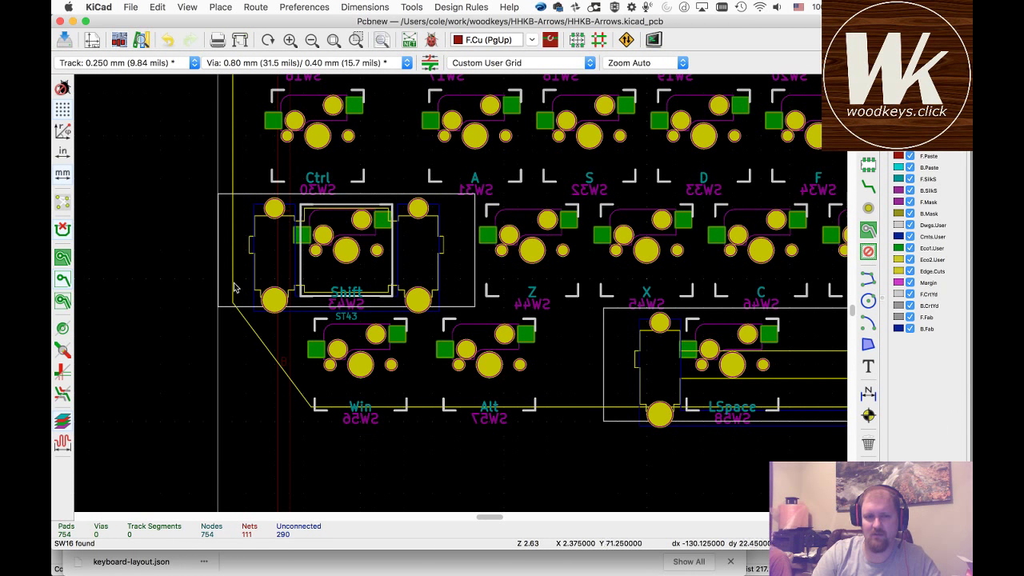
{"action": "scroll", "coordinate": [461, 297], "scroll_direction": "down", "scroll_amount": 2}
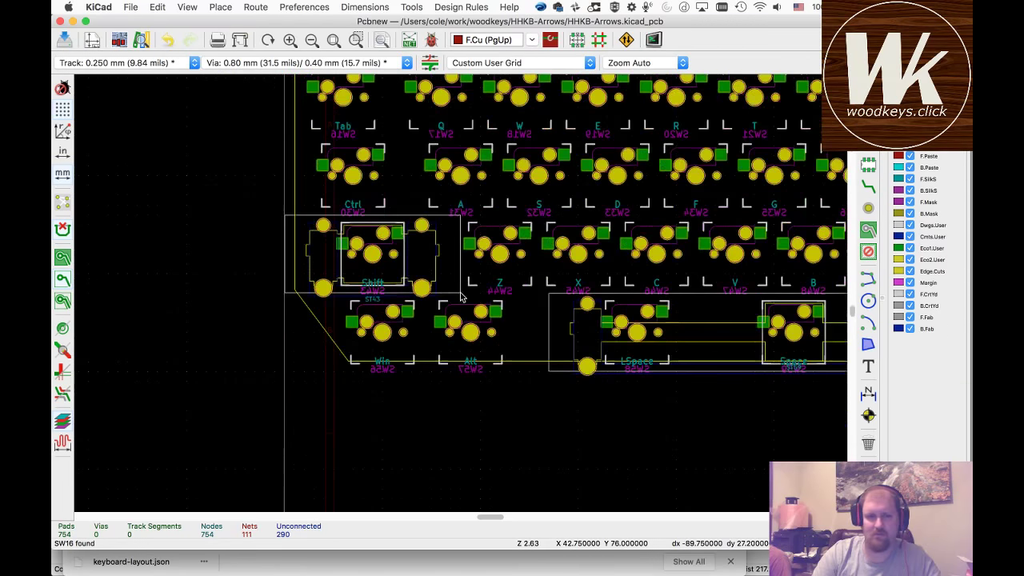
{"action": "scroll", "coordinate": [461, 297], "scroll_direction": "down", "scroll_amount": 5}
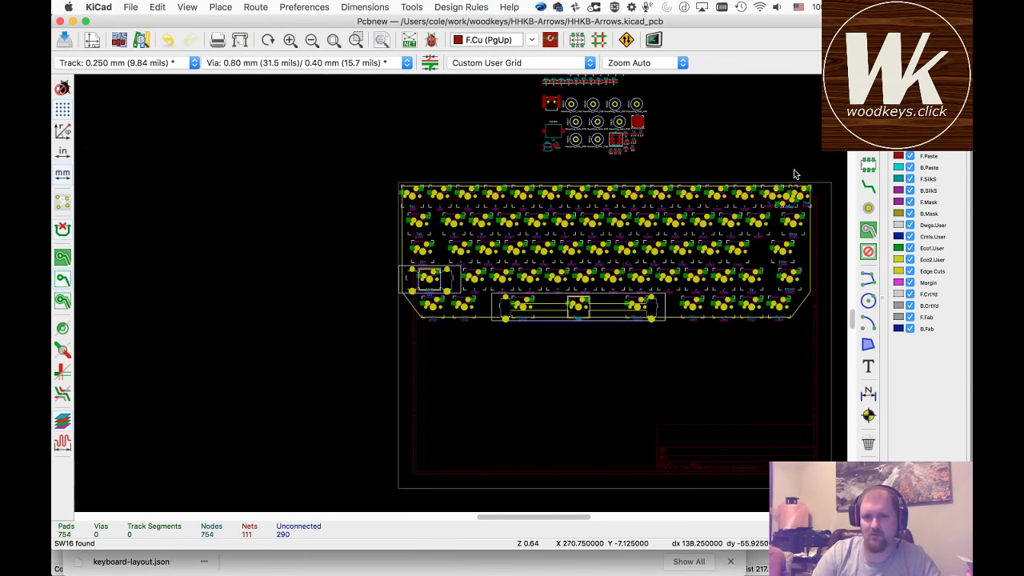
{"action": "scroll", "coordinate": [530, 312], "scroll_direction": "up", "scroll_amount": 1}
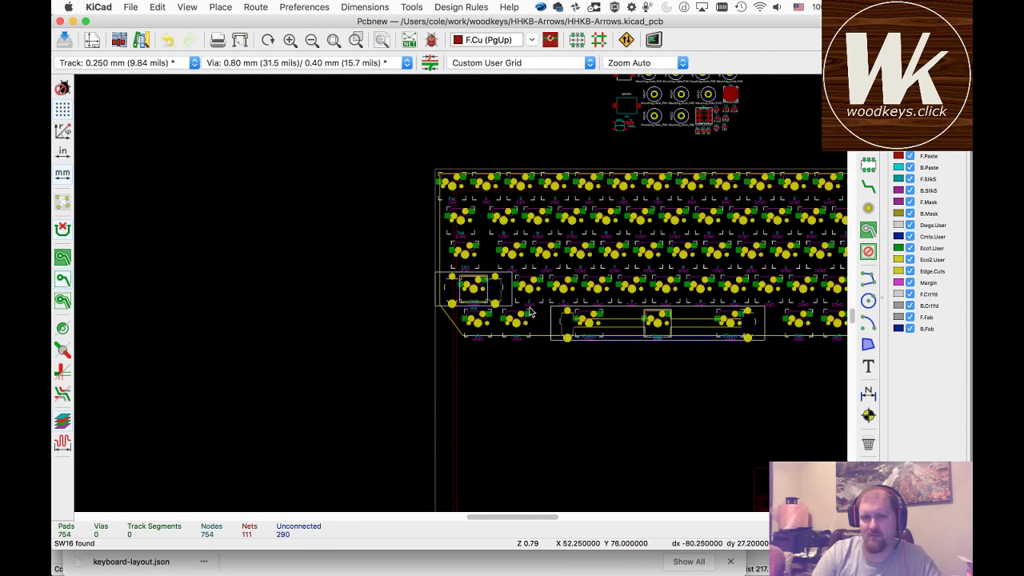
{"action": "left_click_drag", "start_coordinate": [531, 521], "coordinate": [572, 519]}
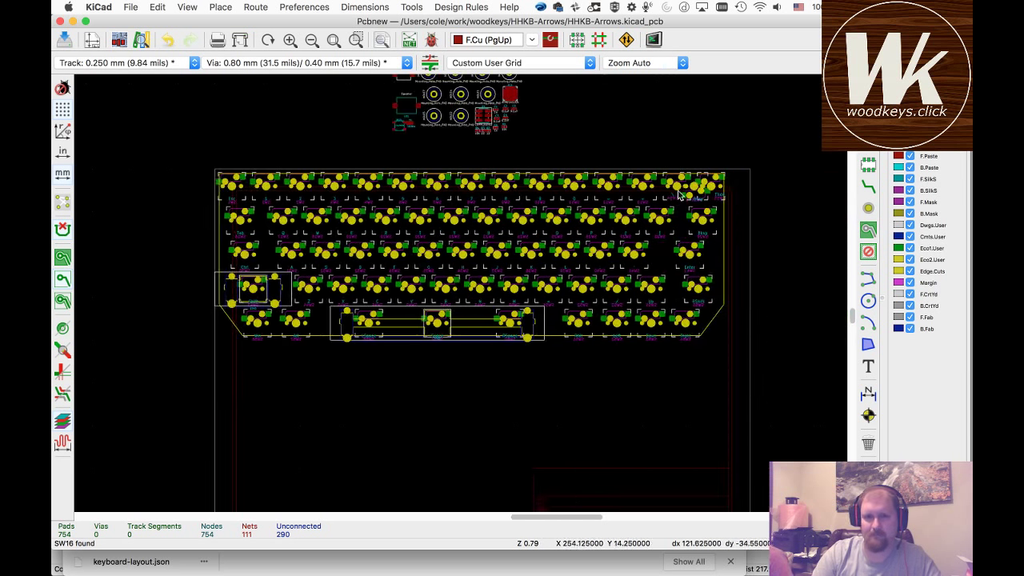
{"action": "left_click", "coordinate": [696, 266]}
- Duplicate the Enter switch SW42 and rename the copy's reference to ST42
{"action": "double_click", "coordinate": [696, 267]}
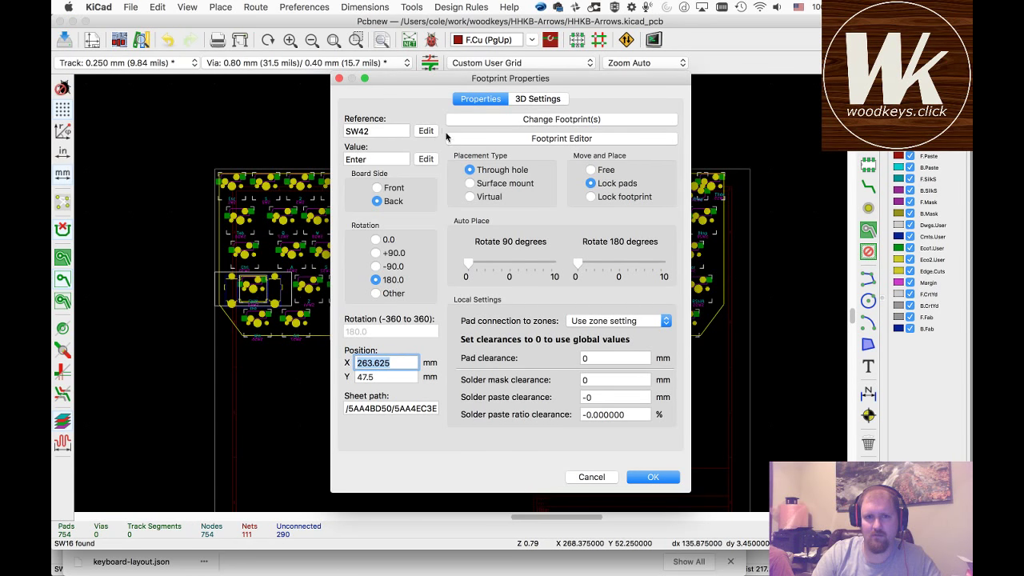
{"action": "left_click", "coordinate": [540, 120]}
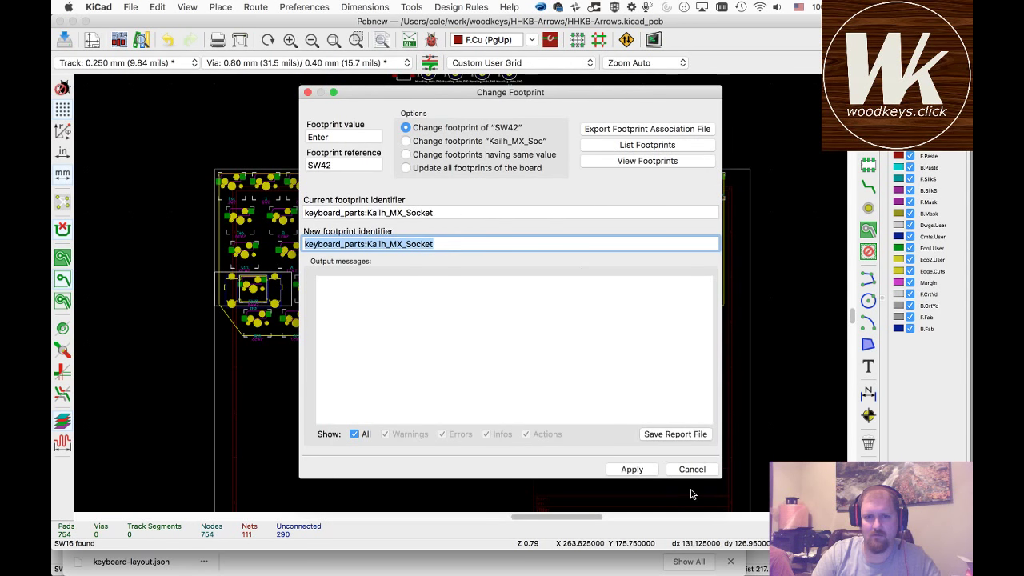
{"action": "left_click", "coordinate": [679, 470]}
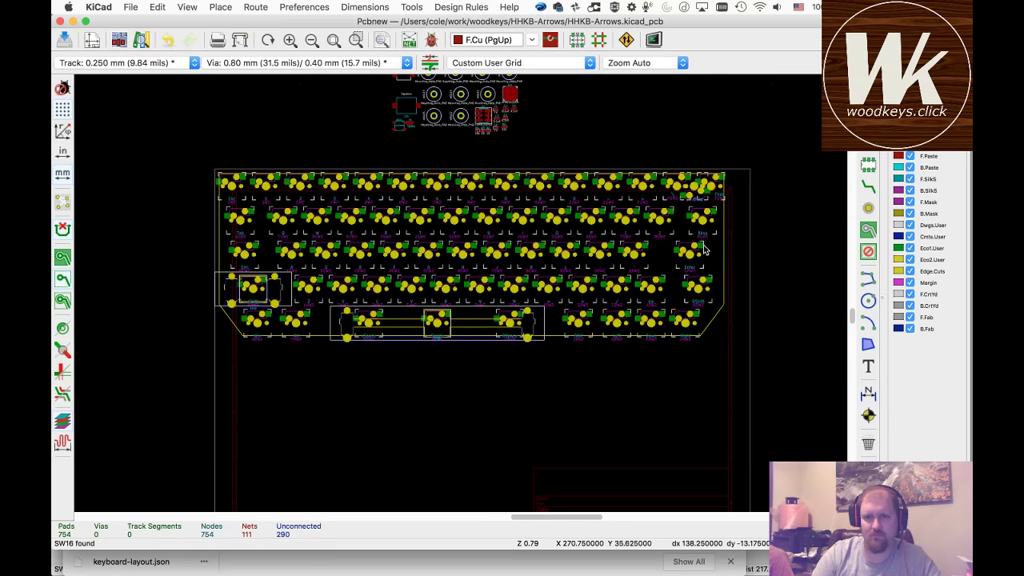
{"action": "left_click", "coordinate": [697, 267]}
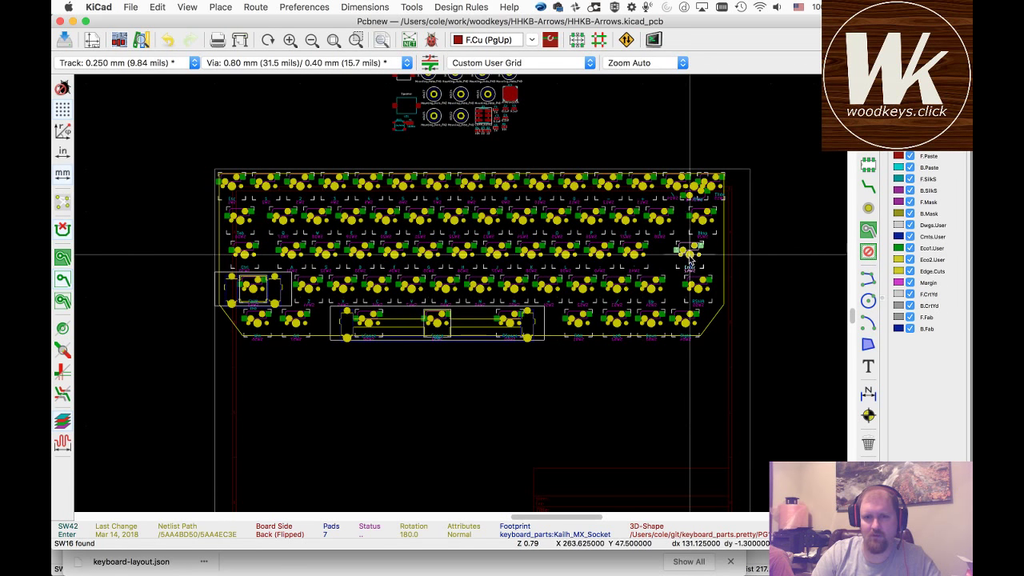
{"action": "key", "text": "m"}
{"action": "double_click", "coordinate": [689, 254]}
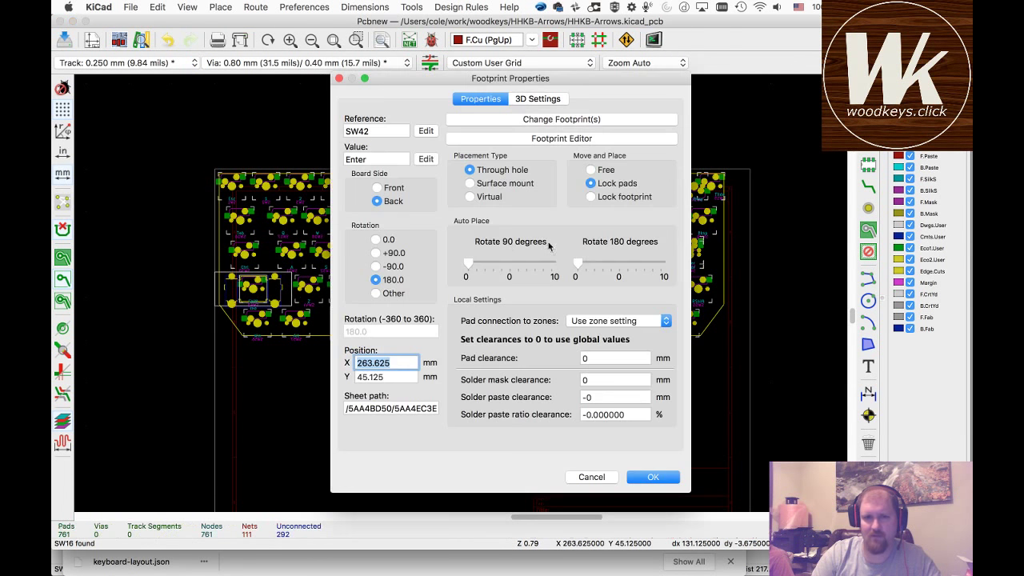
{"action": "left_click", "coordinate": [426, 132]}
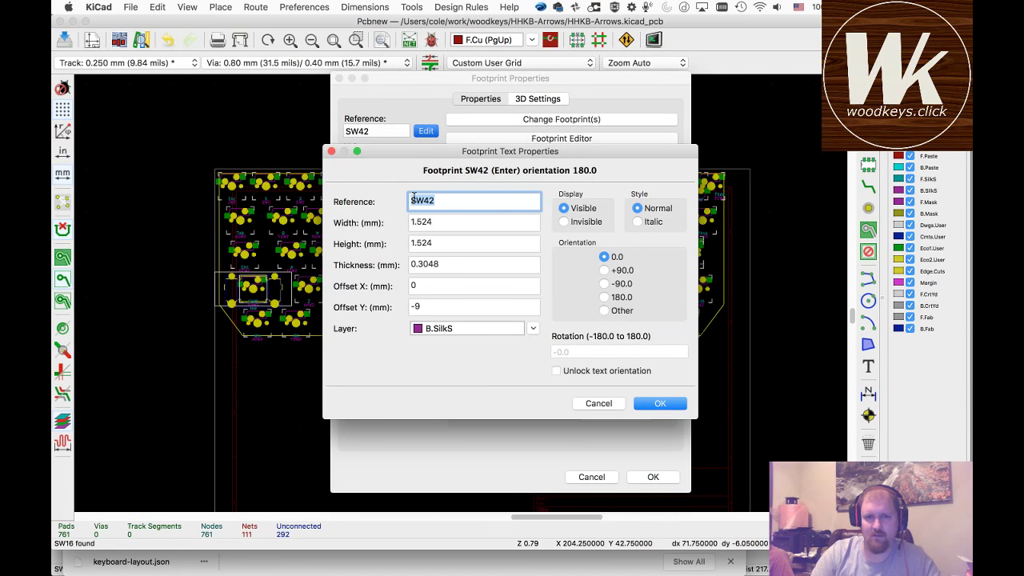
{"action": "type", "text": "ST4"}
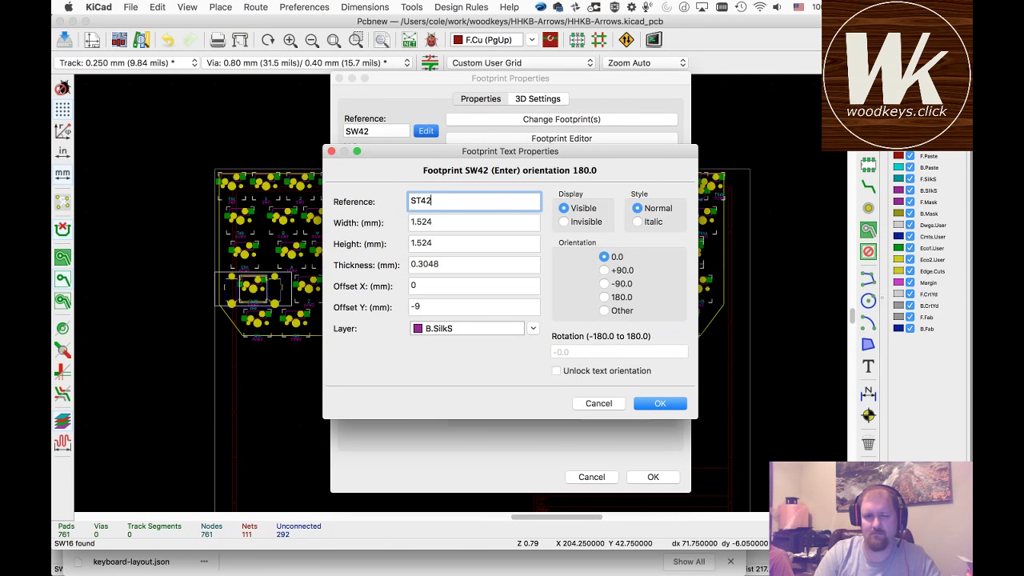
{"action": "type", "text": "2"}
{"action": "key", "text": "Return"}
{"action": "key", "text": "Return"}
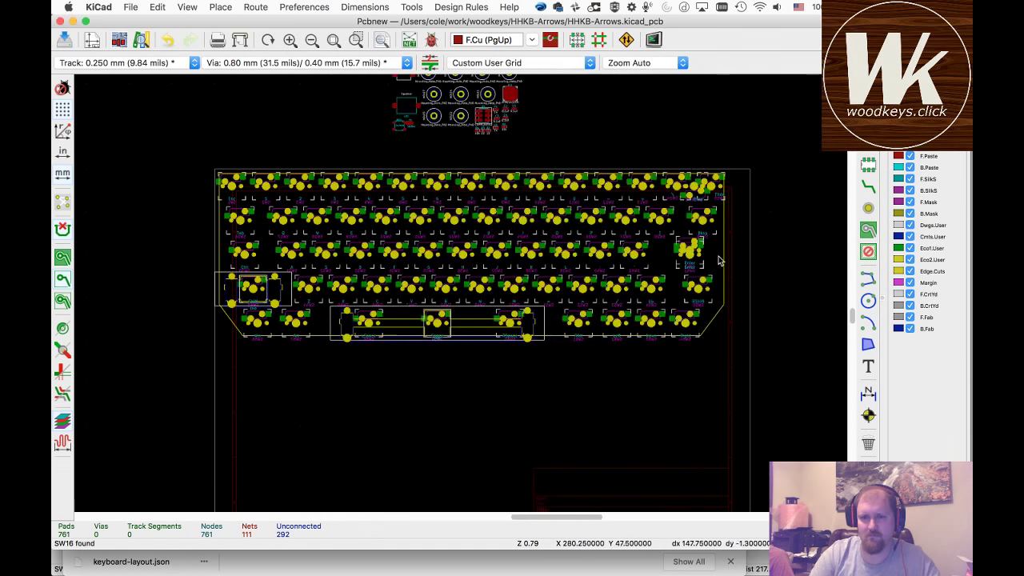
- Align ST42 over the Enter switch
{"action": "left_click", "coordinate": [694, 256]}
{"action": "left_click", "coordinate": [726, 277]}
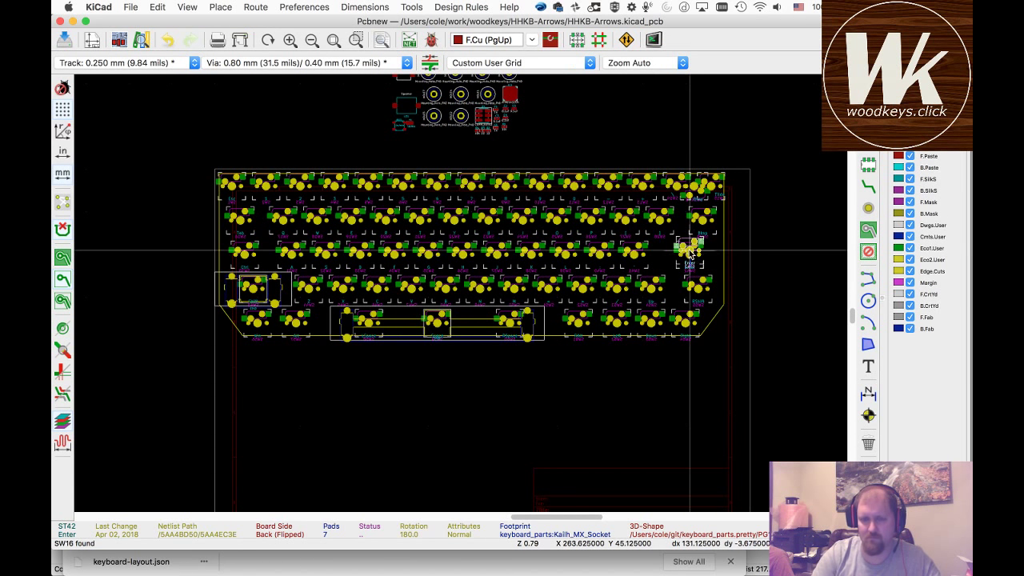
{"action": "key", "text": "m"}
{"action": "left_click", "coordinate": [689, 256]}
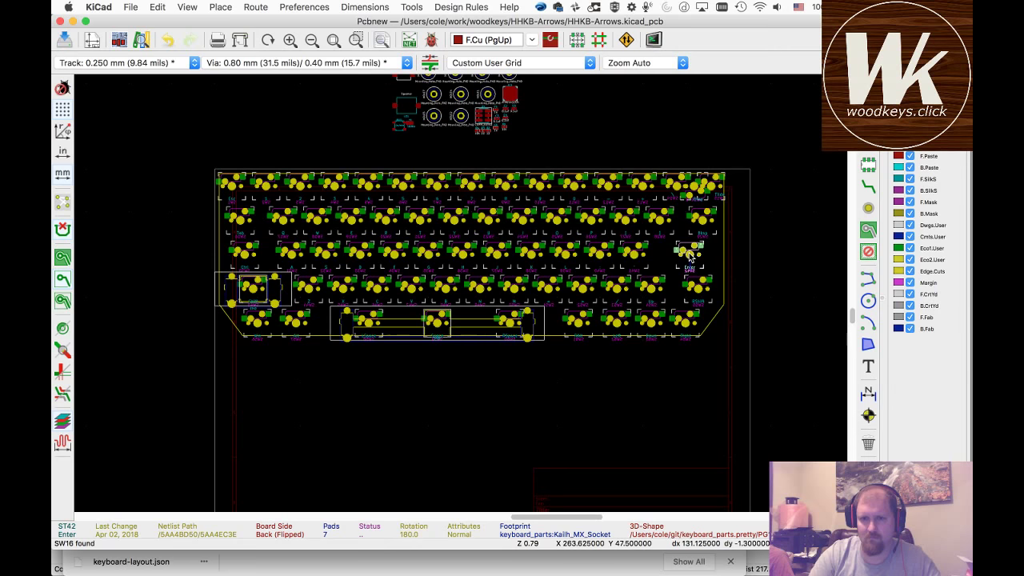
- Replace ST42's footprint with keyboard_parts:Mx_Stab_225 and apply
{"action": "double_click", "coordinate": [690, 256]}
{"action": "left_click", "coordinate": [548, 118]}
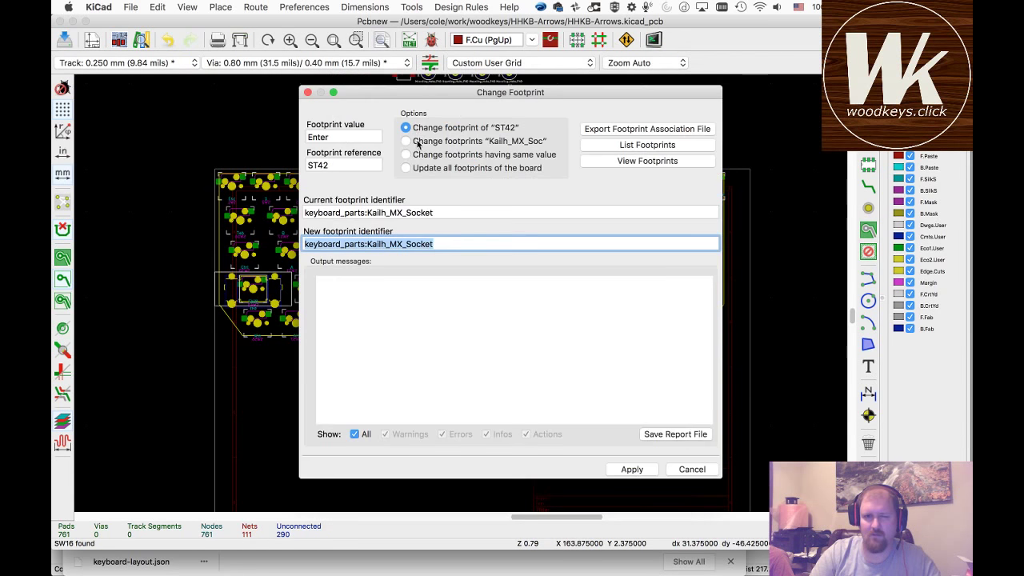
{"action": "left_click", "coordinate": [632, 163]}
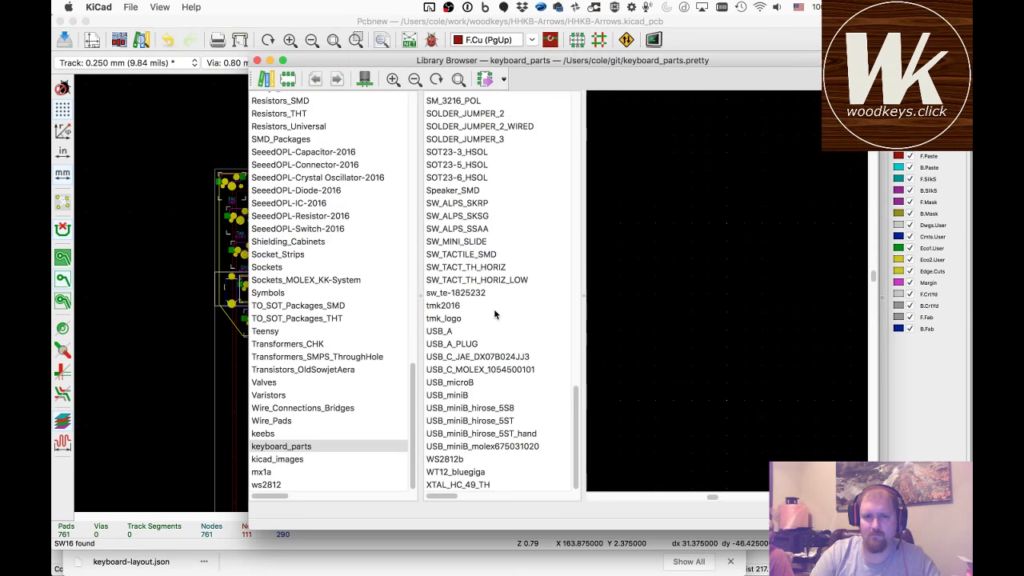
{"action": "scroll", "coordinate": [493, 346], "scroll_direction": "up", "scroll_amount": 20}
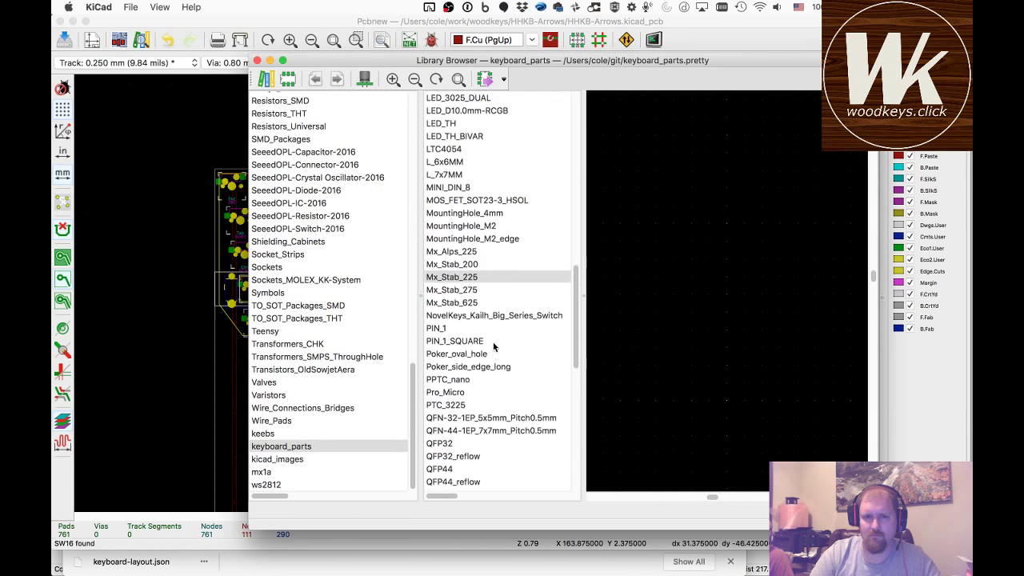
{"action": "left_click", "coordinate": [482, 272]}
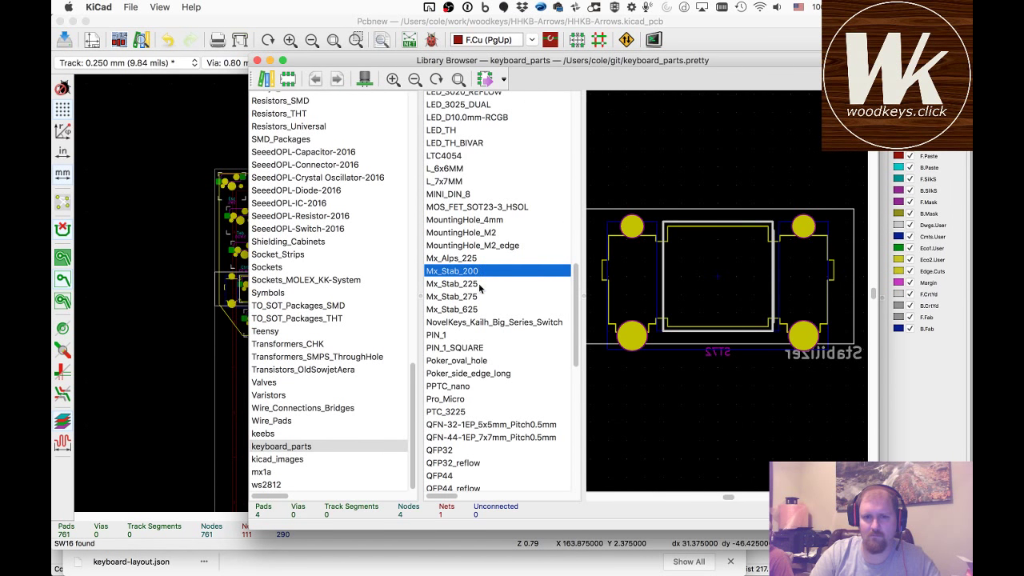
{"action": "left_click", "coordinate": [478, 284]}
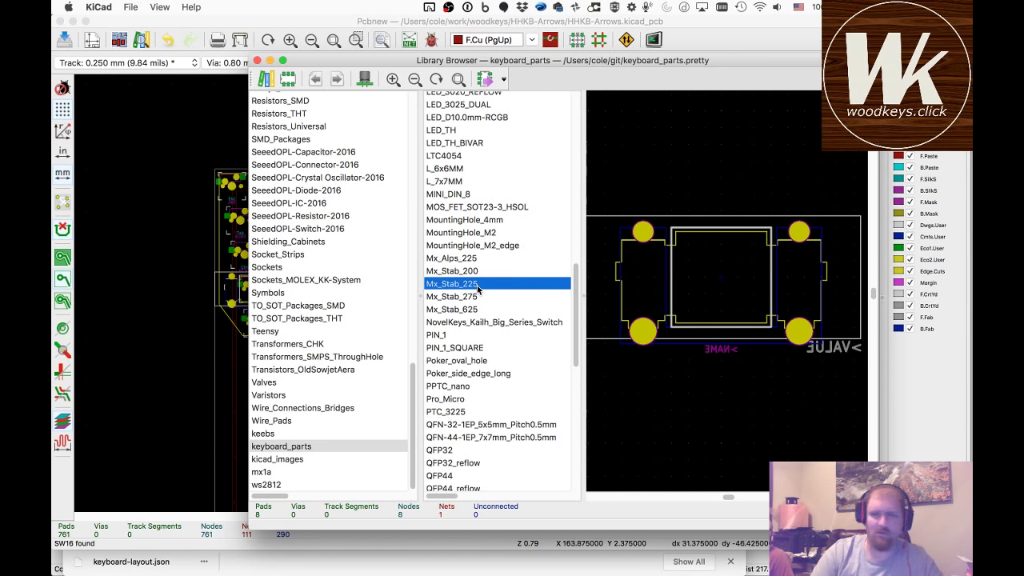
{"action": "double_click", "coordinate": [478, 285]}
{"action": "left_click", "coordinate": [630, 469]}
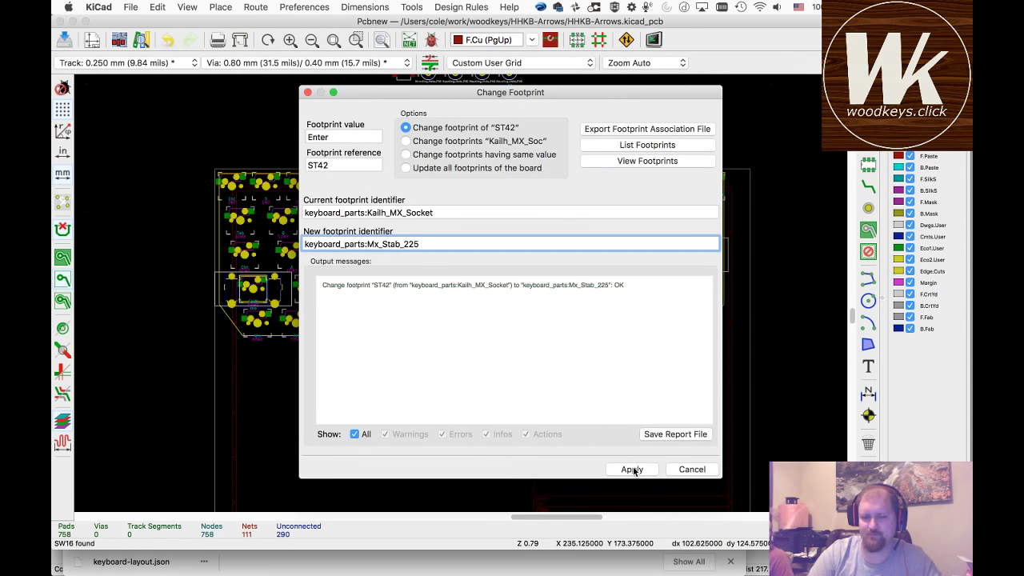
{"action": "left_click", "coordinate": [710, 469]}
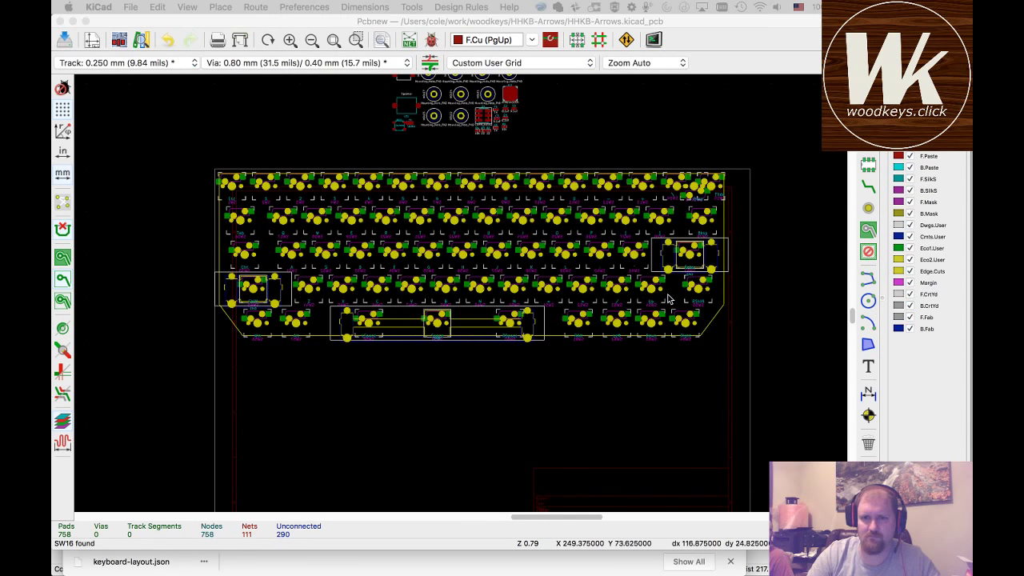
{"action": "left_click", "coordinate": [622, 317]}
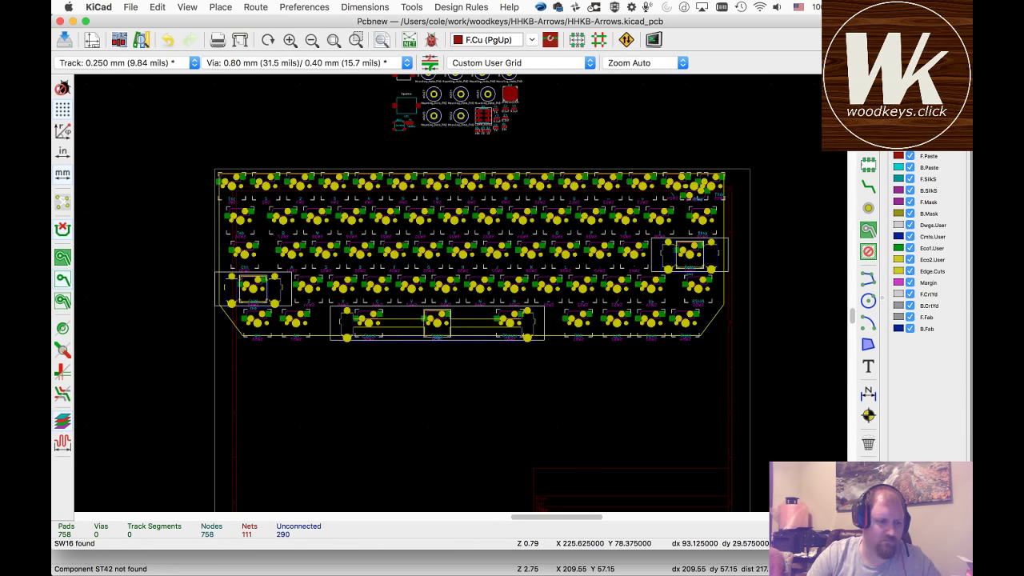
{"action": "key", "text": "super+Tab"}
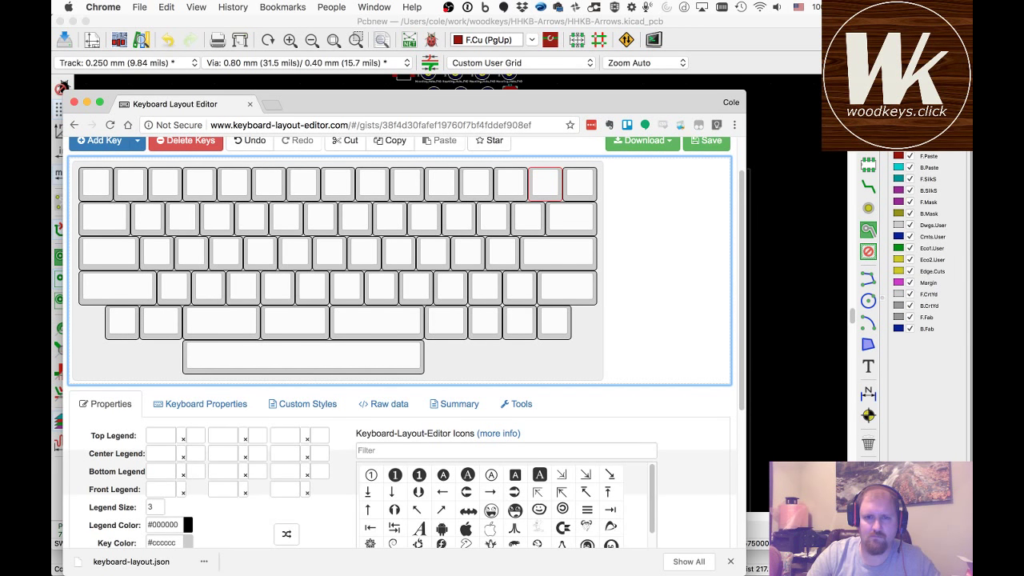
{"action": "left_click", "coordinate": [548, 239]}
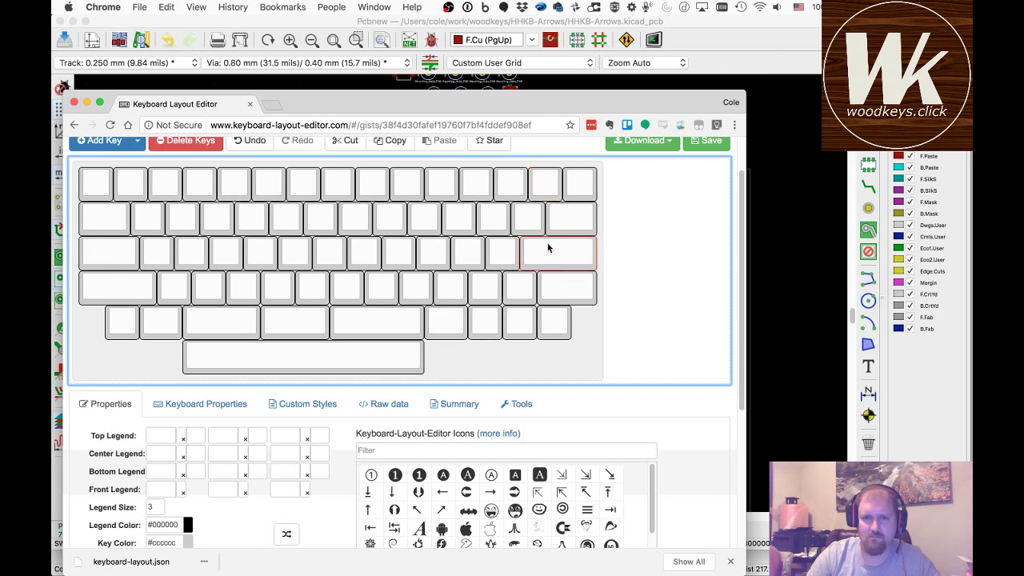
{"action": "scroll", "coordinate": [230, 525], "scroll_direction": "down", "scroll_amount": 2}
{"action": "scroll", "coordinate": [220, 504], "scroll_direction": "up", "scroll_amount": 2}
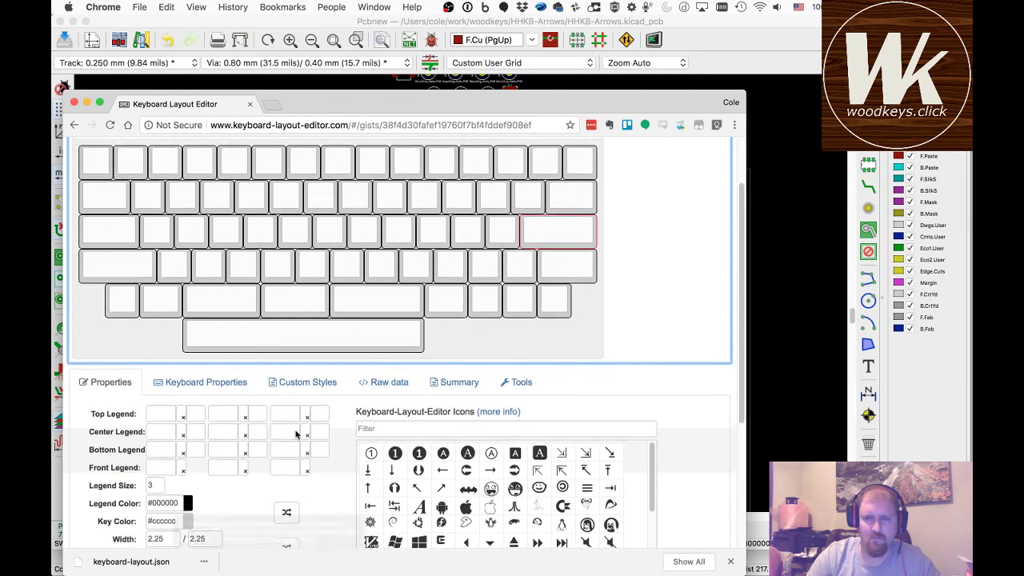
{"action": "left_click", "coordinate": [761, 40]}
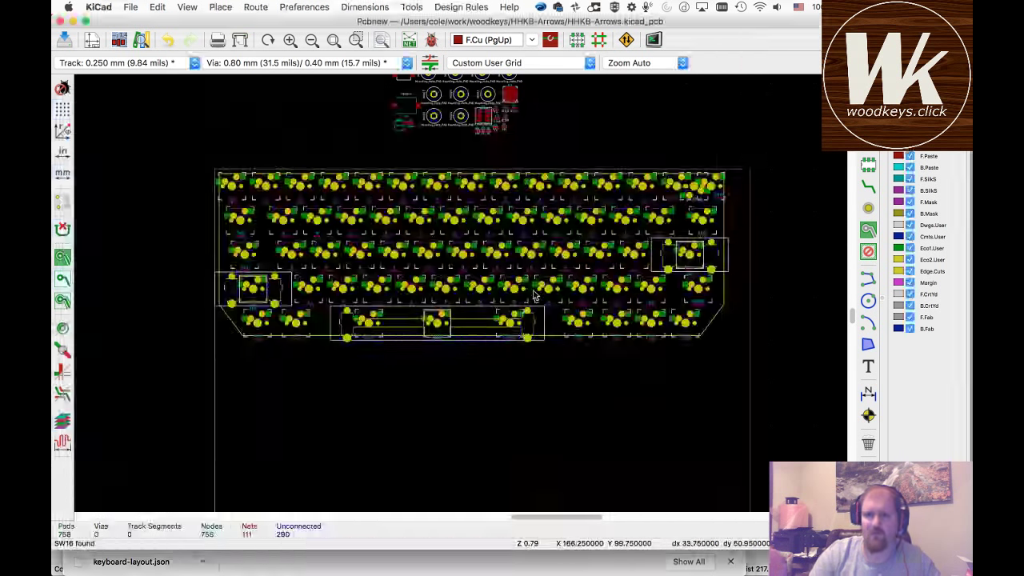
- Rename the Backspace footprint's reference from SW14-1 to ST14-1
{"action": "left_click", "coordinate": [706, 200]}
{"action": "left_click", "coordinate": [724, 217]}
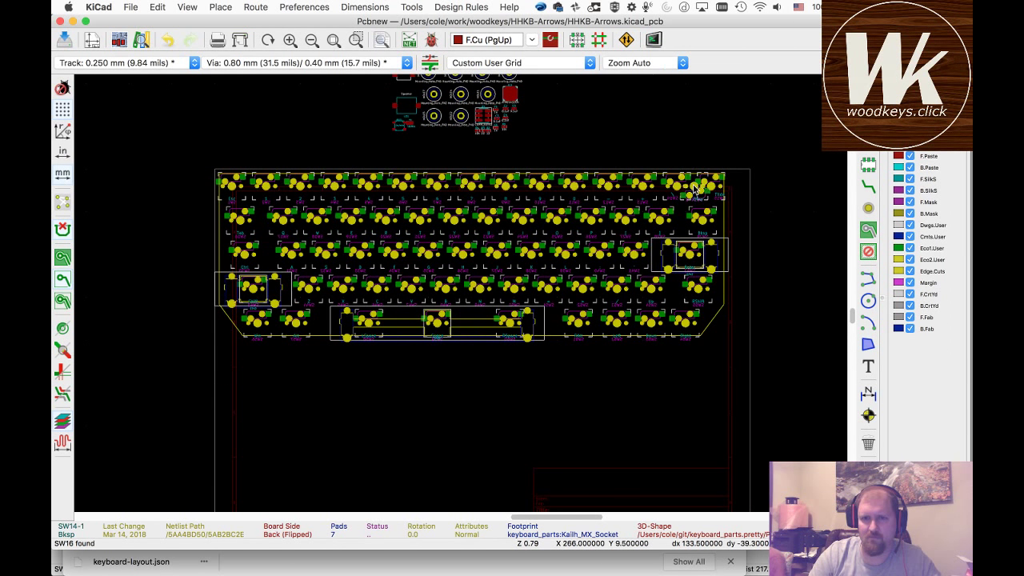
{"action": "key", "text": "e"}
{"action": "left_click", "coordinate": [418, 135]}
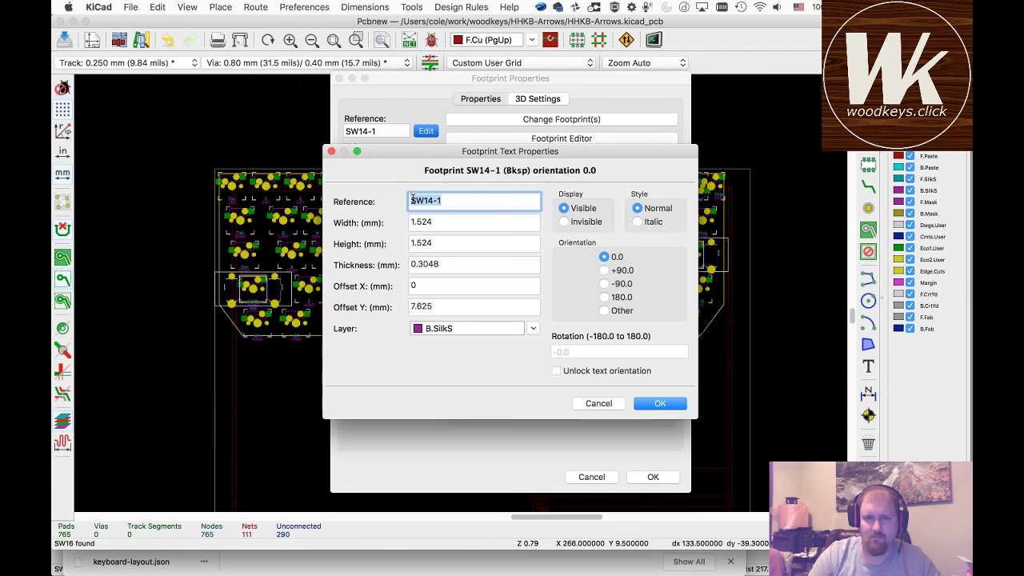
{"action": "left_click", "coordinate": [425, 201]}
{"action": "key", "text": "BackSpace"}
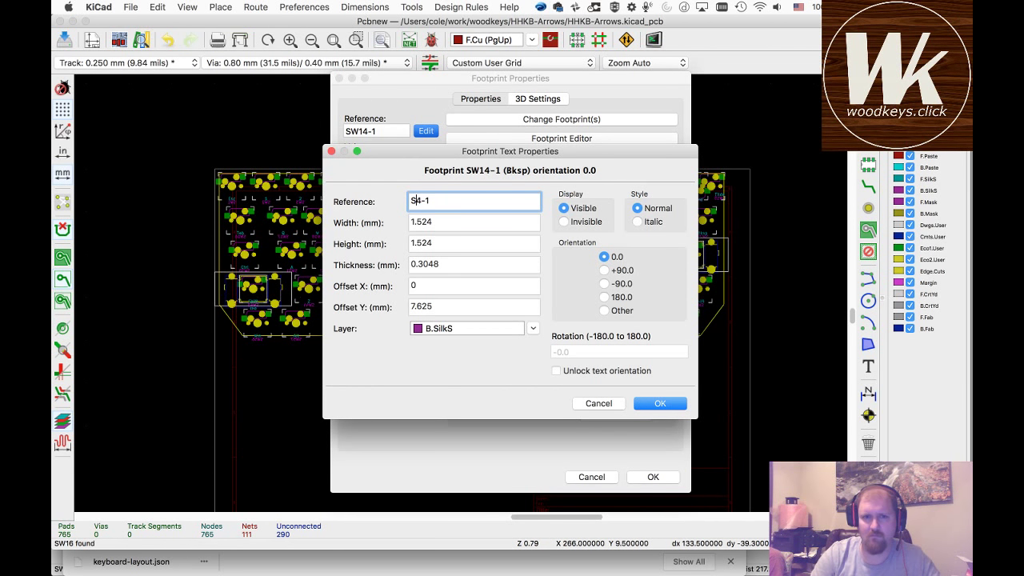
{"action": "type", "text": "T1"}
{"action": "key", "text": "Return"}
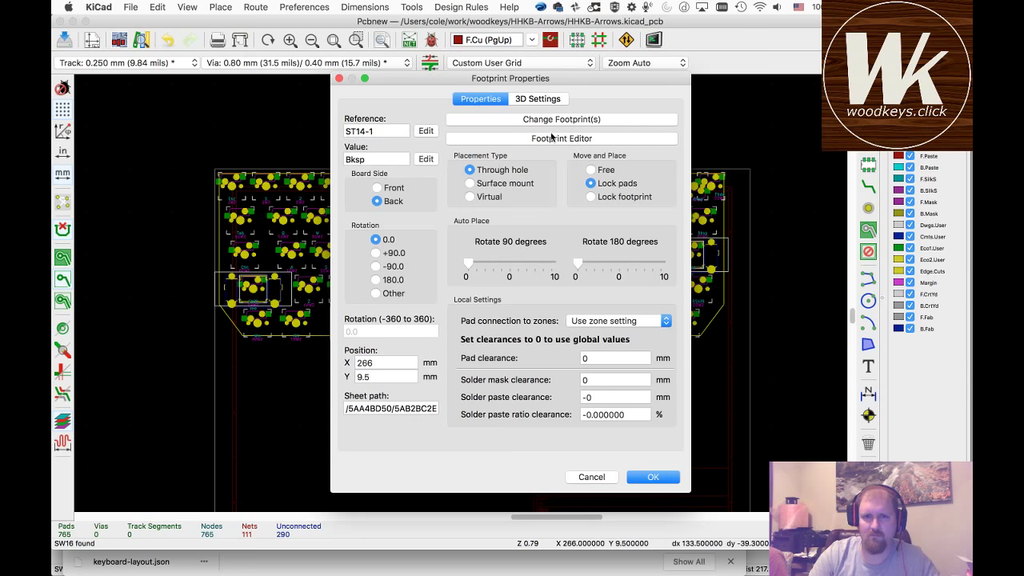
- Cancel the footprint change without picking a new footprint
{"action": "left_click", "coordinate": [541, 118]}
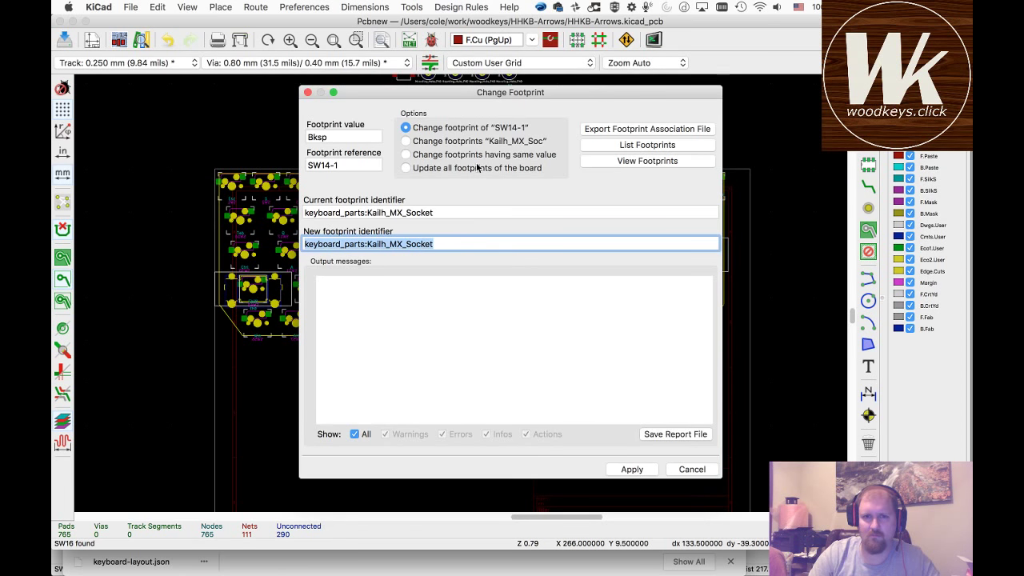
{"action": "left_click", "coordinate": [646, 164]}
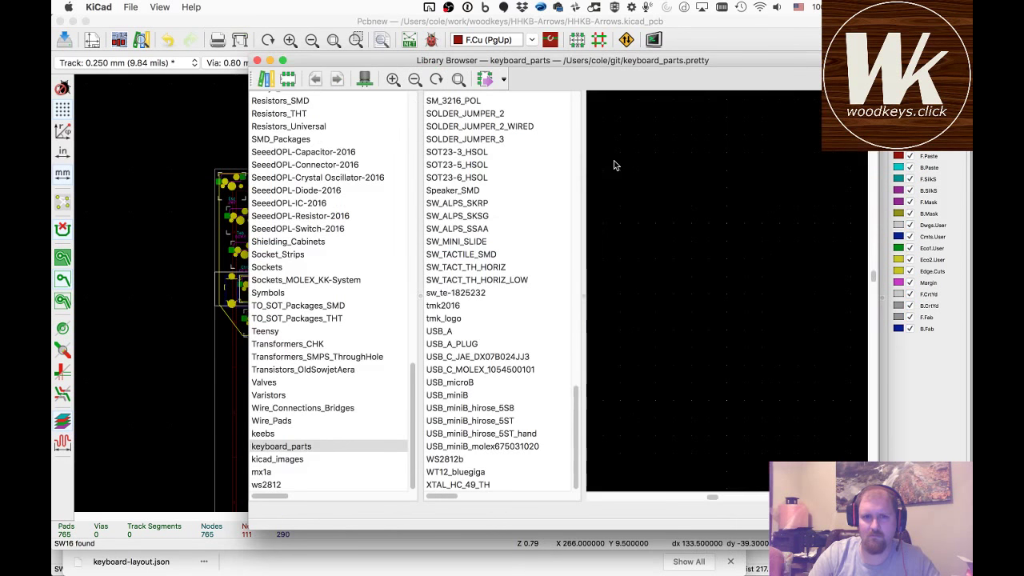
{"action": "left_click", "coordinate": [256, 60]}
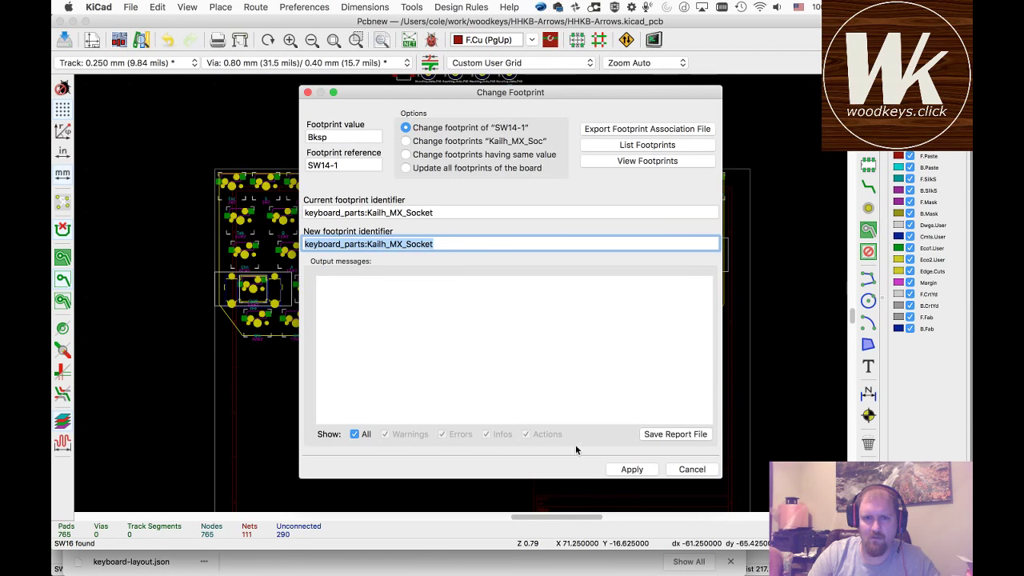
{"action": "left_click", "coordinate": [690, 470]}
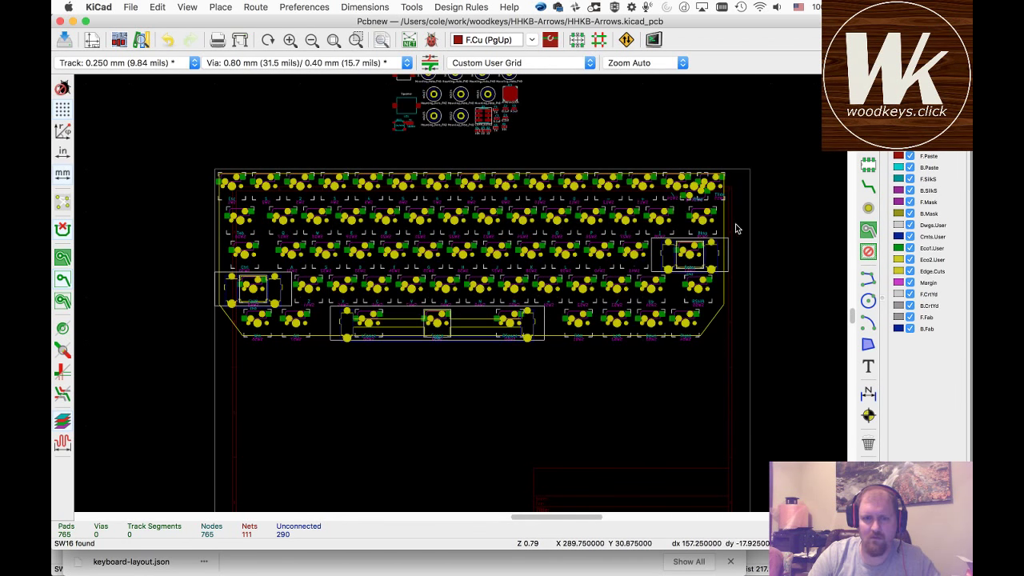
- Rename the duplicate SW14-1 footprint to ST14-1 and apply
{"action": "scroll", "coordinate": [458, 293], "scroll_direction": "up", "scroll_amount": 3}
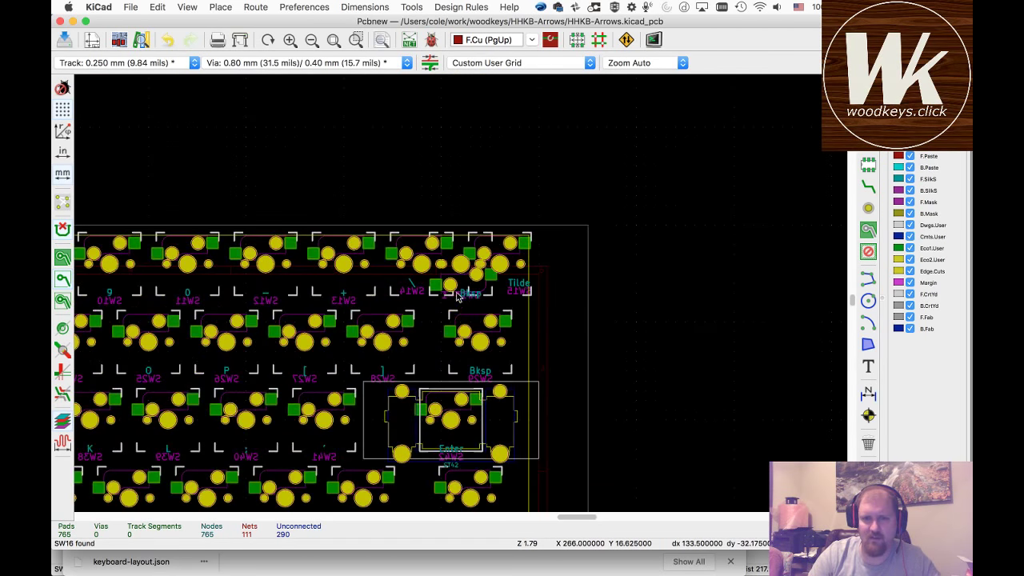
{"action": "left_click", "coordinate": [461, 294]}
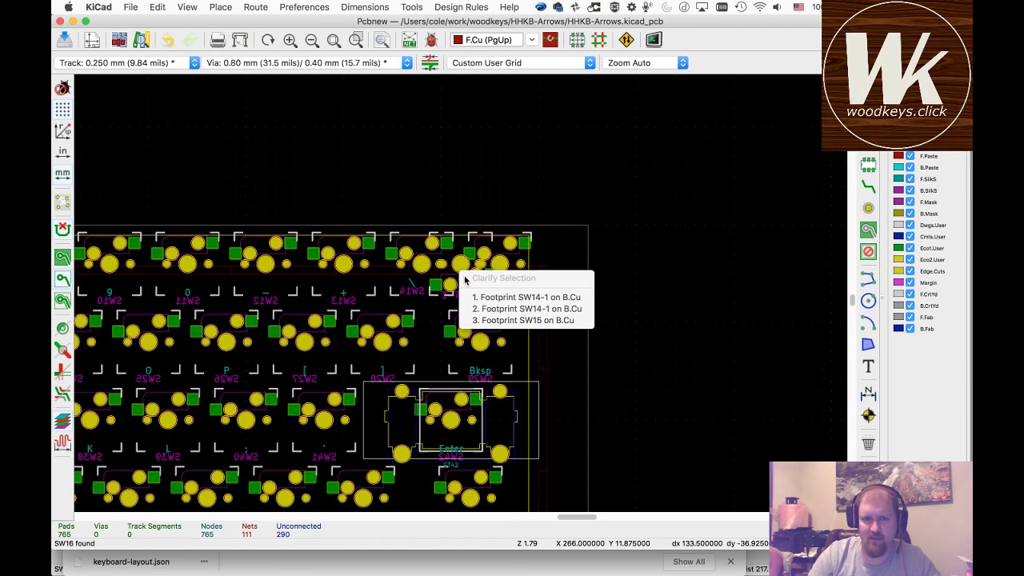
{"action": "left_click", "coordinate": [489, 308]}
{"action": "key", "text": "e"}
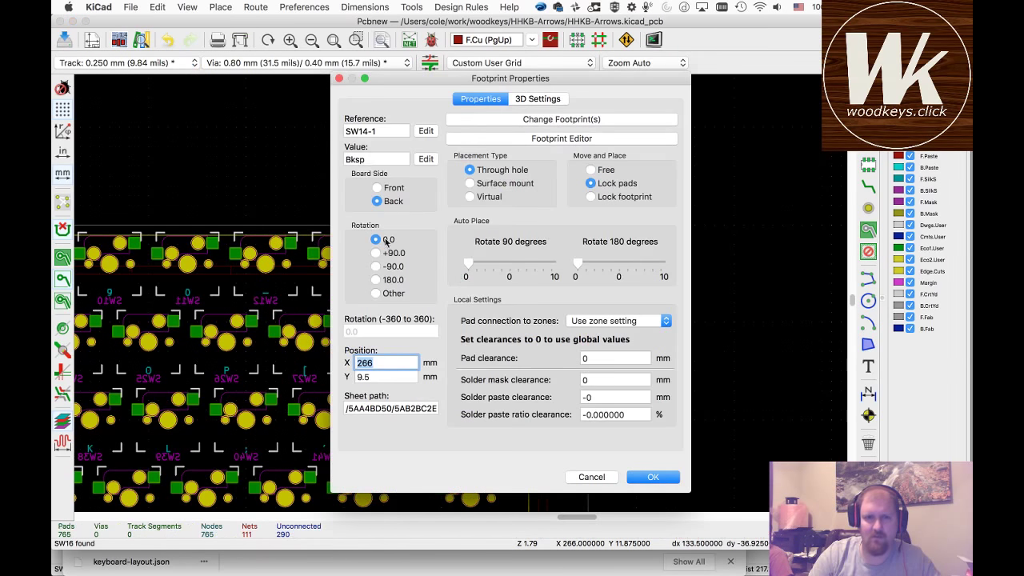
{"action": "left_click", "coordinate": [423, 131]}
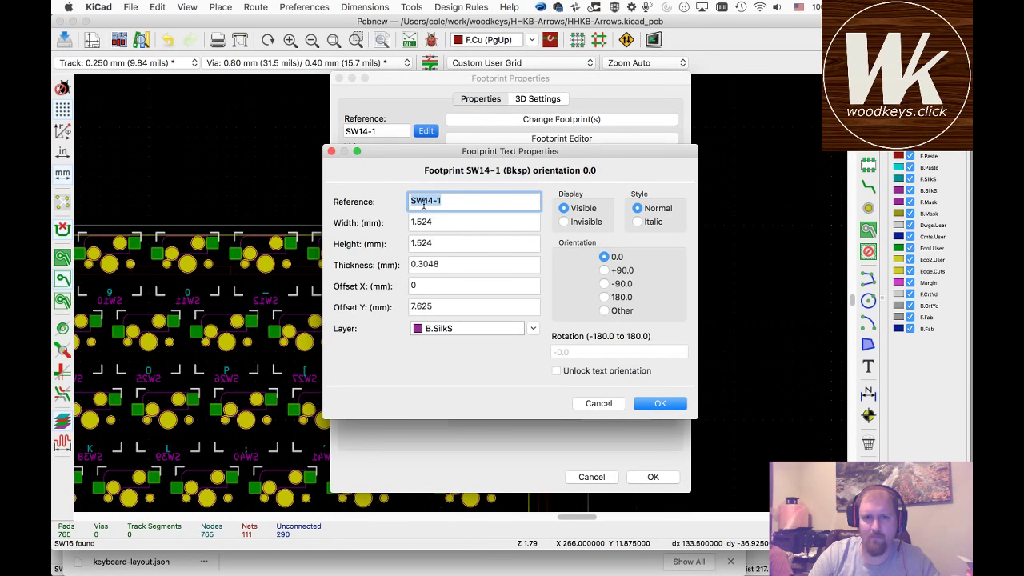
{"action": "left_click", "coordinate": [424, 205]}
{"action": "key", "text": "BackSpace"}
{"action": "type", "text": "T"}
{"action": "key", "text": "Return"}
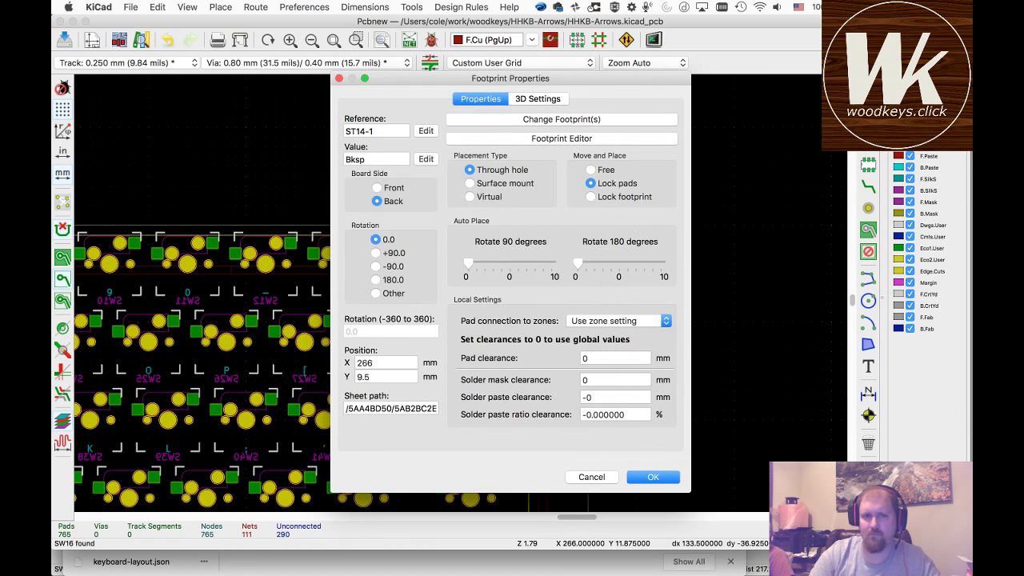
{"action": "left_click", "coordinate": [663, 481]}
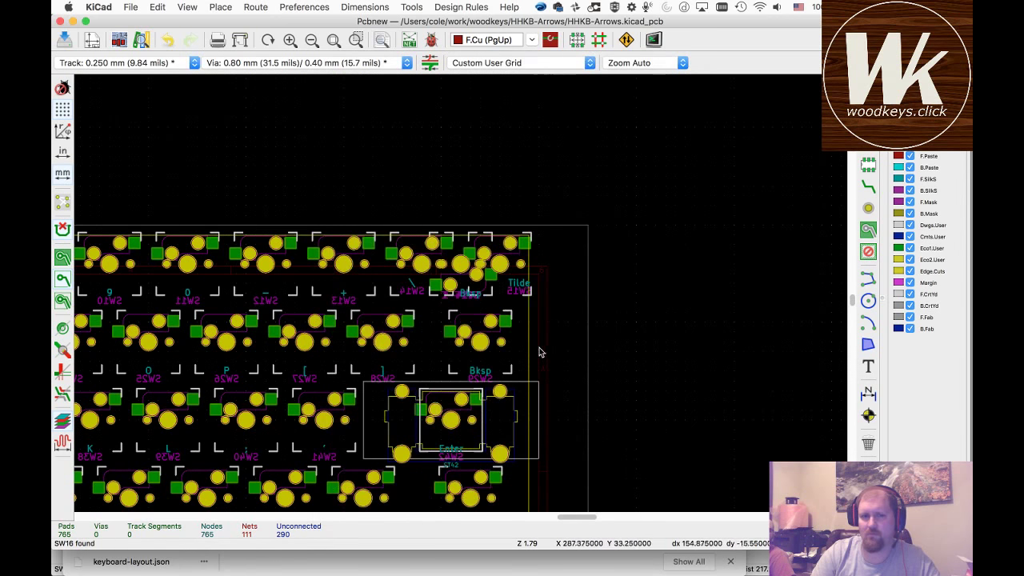
- Swap ST14-1 to the Mx_Stab_225 stabilizer and save HHKB-Arrows.kicad_pcb
{"action": "left_click", "coordinate": [463, 290]}
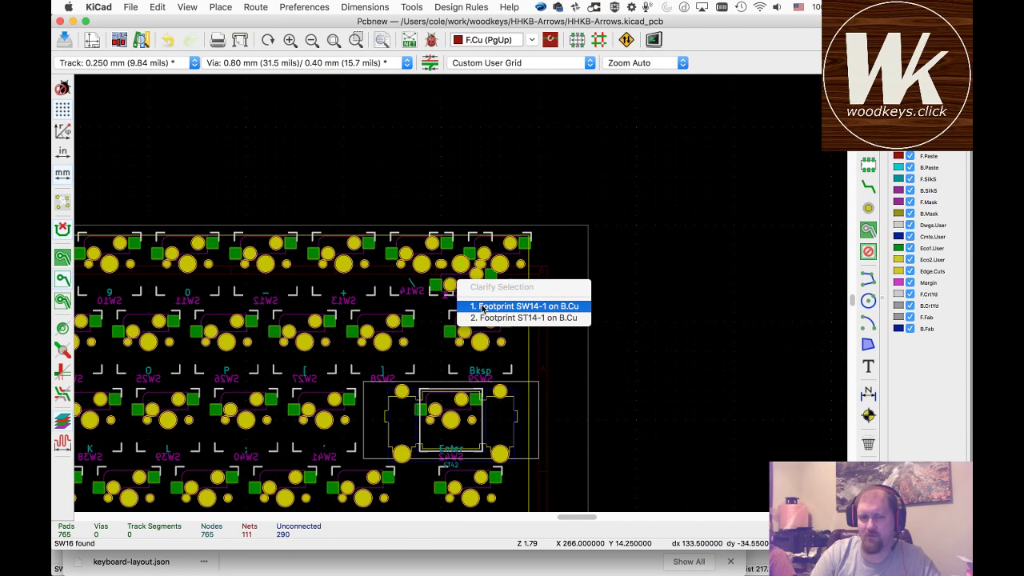
{"action": "left_click", "coordinate": [483, 317]}
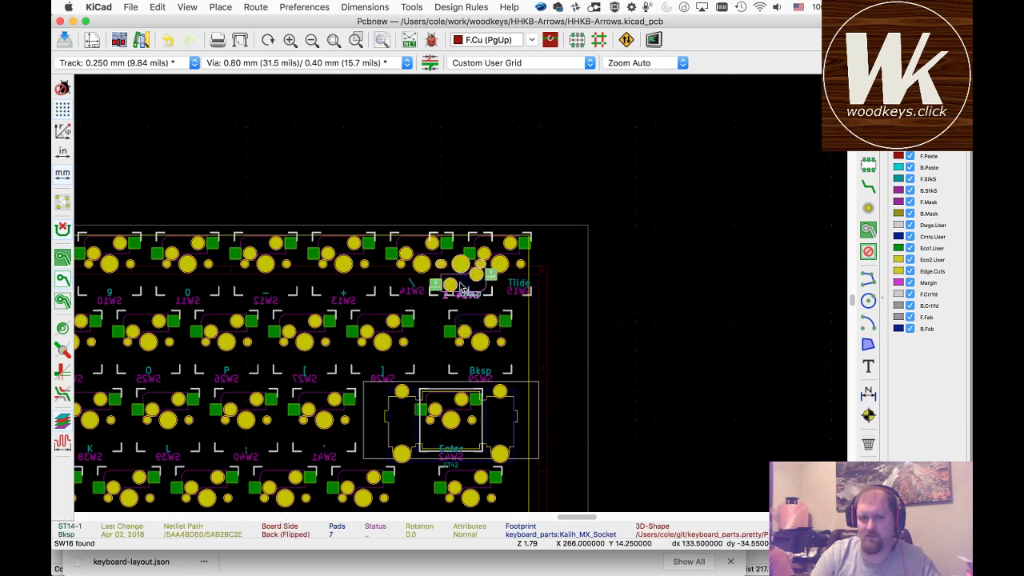
{"action": "key", "text": "e"}
{"action": "left_click", "coordinate": [452, 120]}
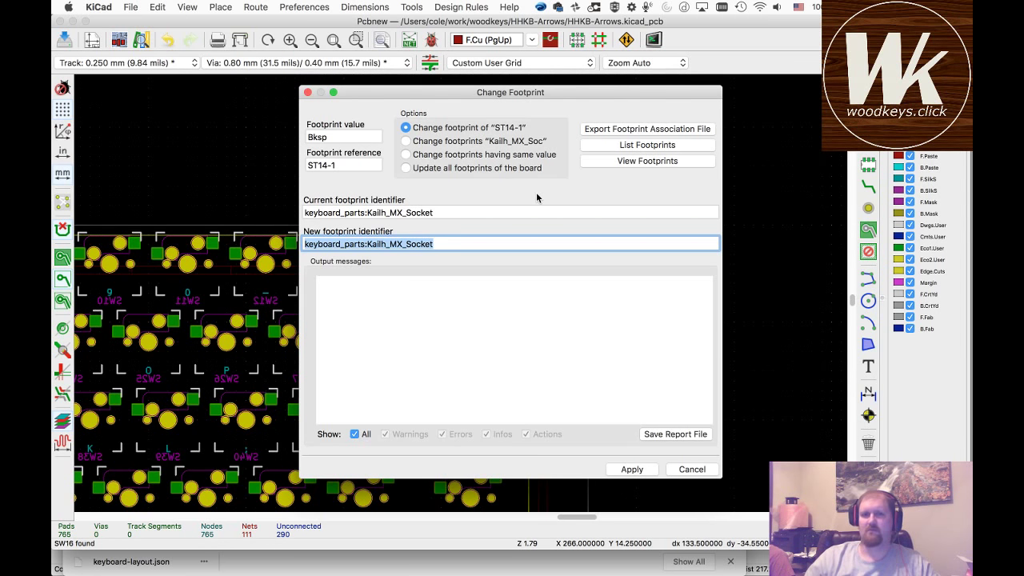
{"action": "left_click", "coordinate": [616, 161]}
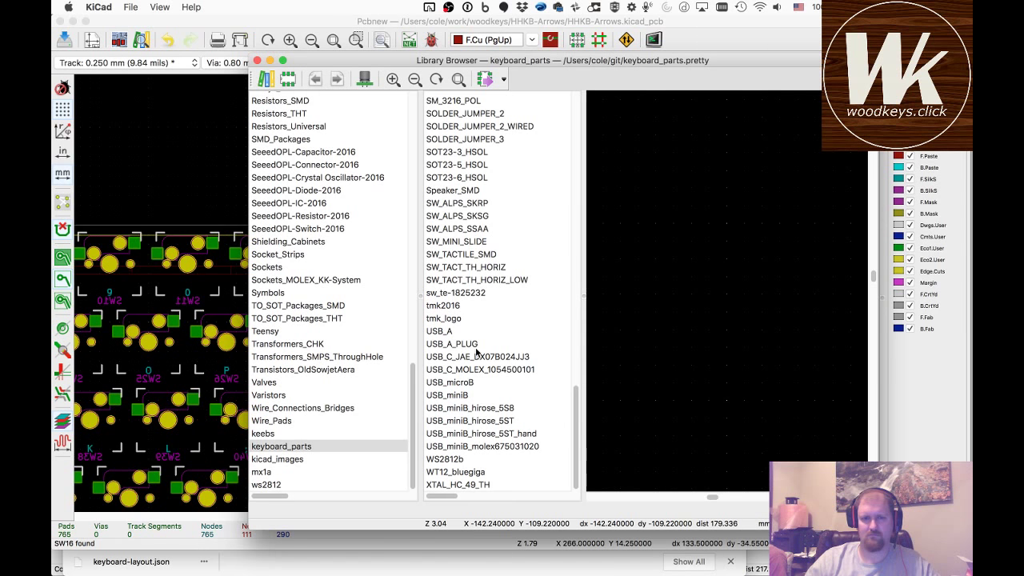
{"action": "scroll", "coordinate": [476, 352], "scroll_direction": "up", "scroll_amount": 10}
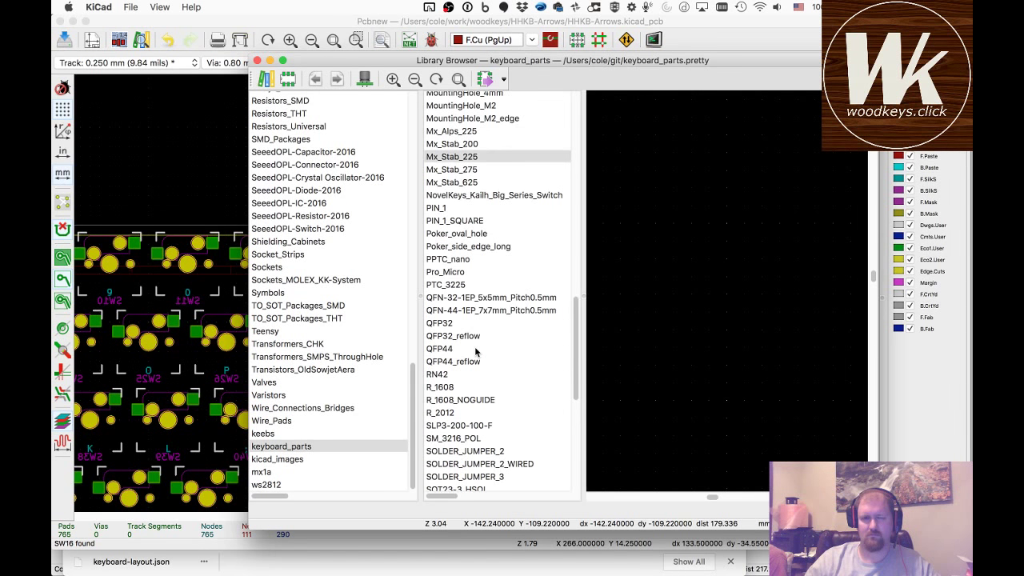
{"action": "double_click", "coordinate": [478, 156]}
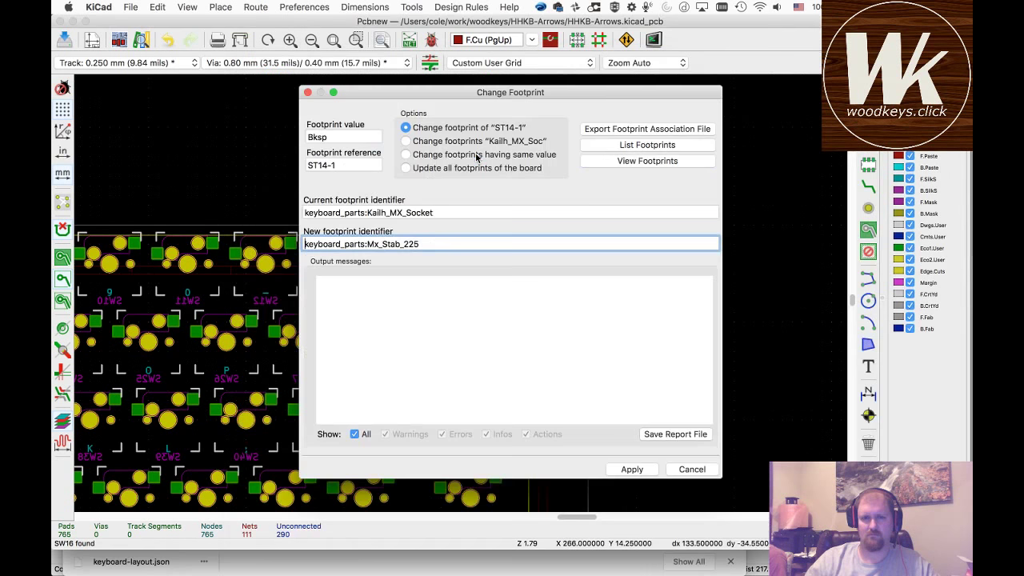
{"action": "left_click", "coordinate": [632, 469]}
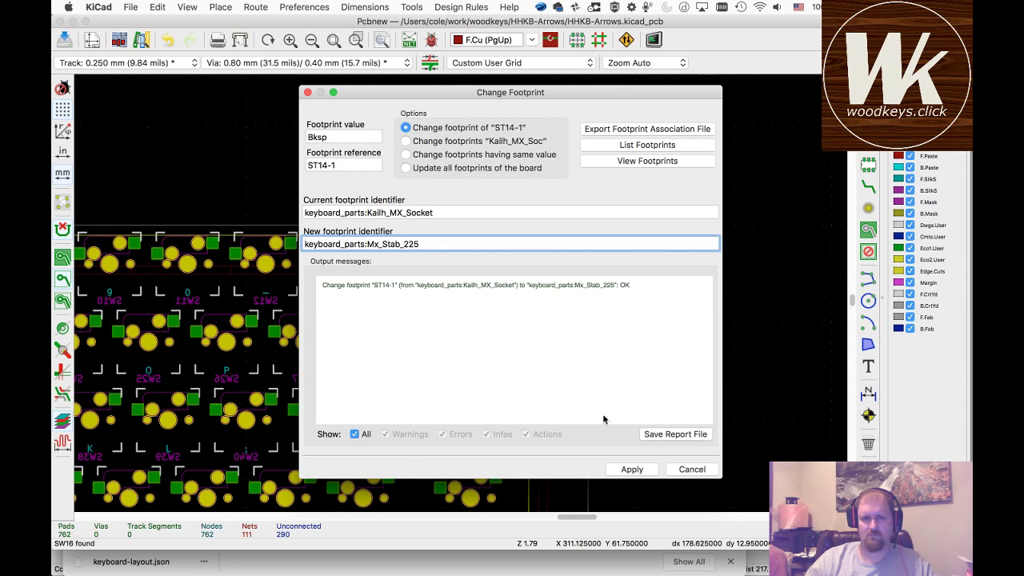
{"action": "left_click", "coordinate": [688, 470]}
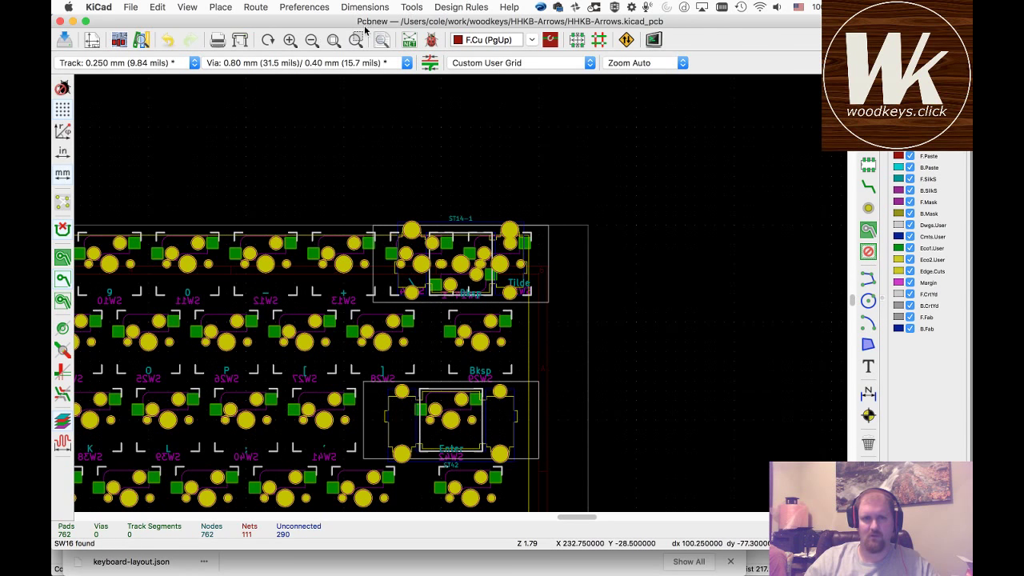
{"action": "key", "text": "super+s"}
- Fit the view and inspect the P1 connector and IC1 microcontroller footprints
{"action": "left_click", "coordinate": [330, 43]}
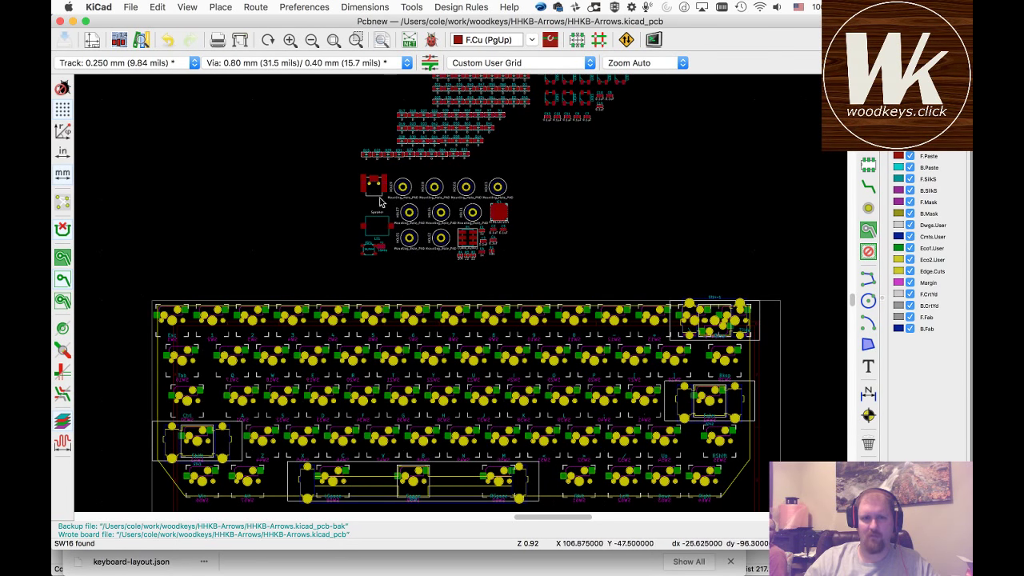
{"action": "scroll", "coordinate": [381, 202], "scroll_direction": "up", "scroll_amount": 5}
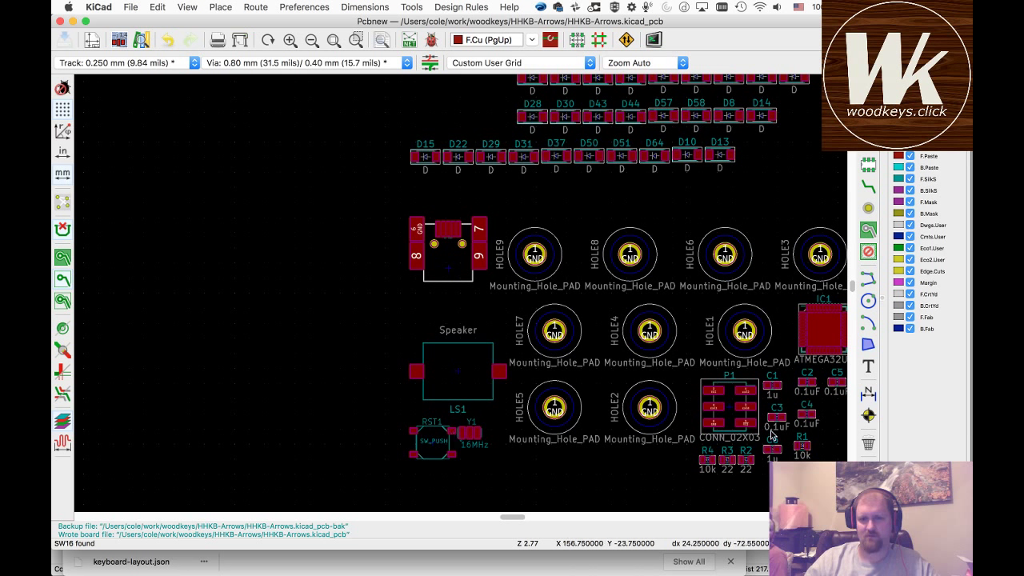
{"action": "left_click", "coordinate": [728, 407]}
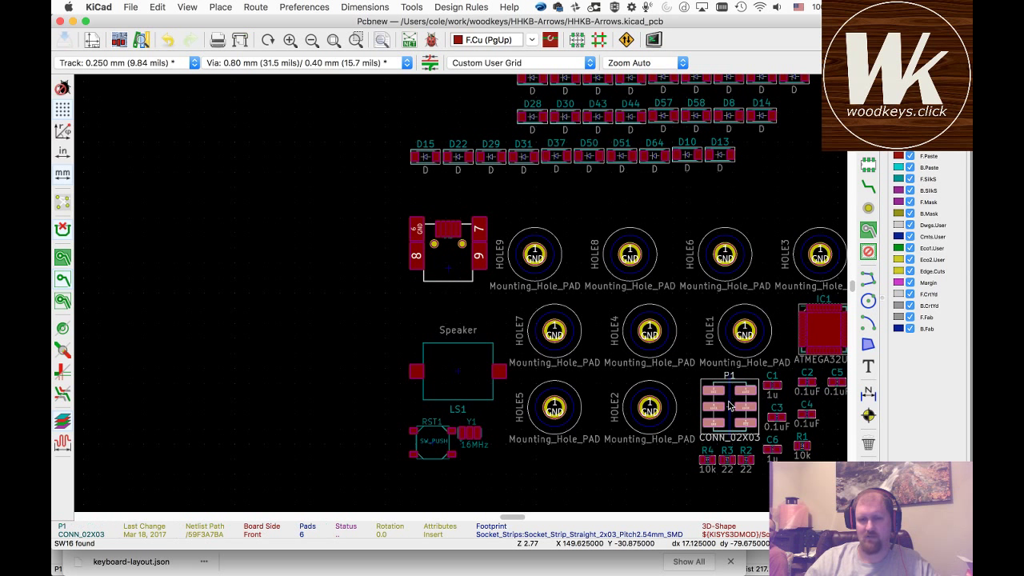
{"action": "scroll", "coordinate": [728, 406], "scroll_direction": "right", "scroll_amount": 5}
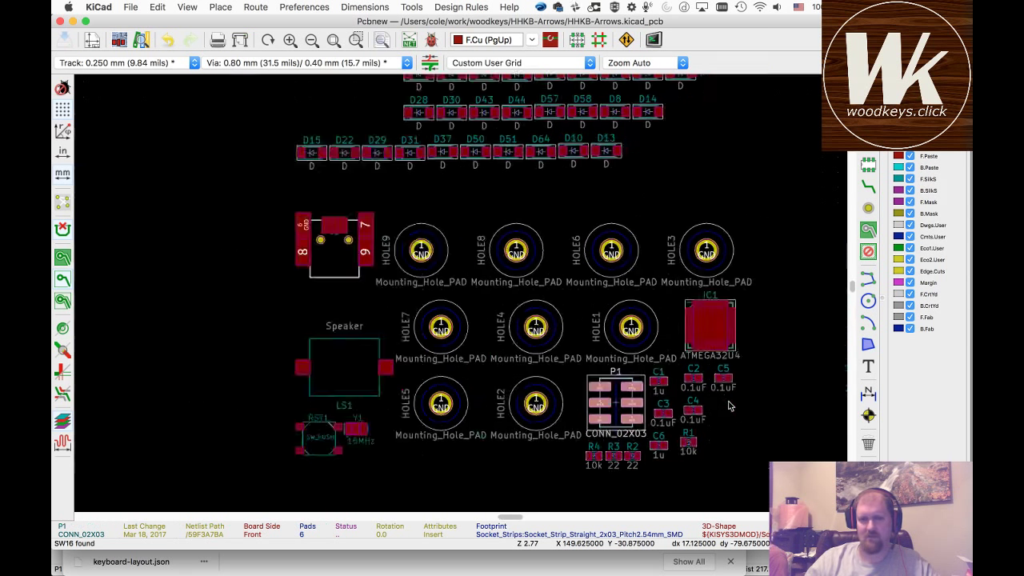
{"action": "scroll", "coordinate": [728, 406], "scroll_direction": "right", "scroll_amount": 4}
{"action": "left_click", "coordinate": [616, 332]}
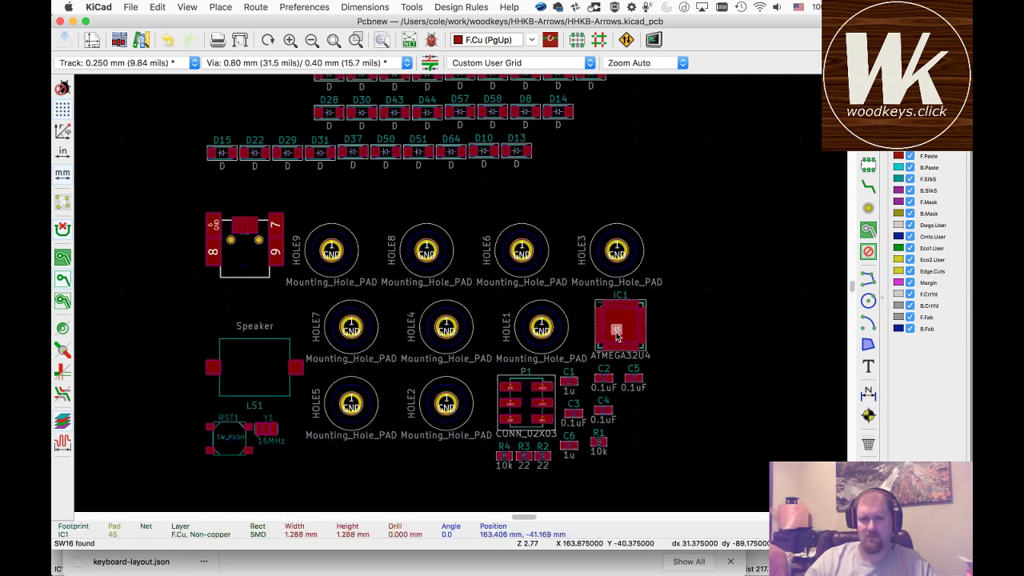
{"action": "left_click", "coordinate": [643, 307]}
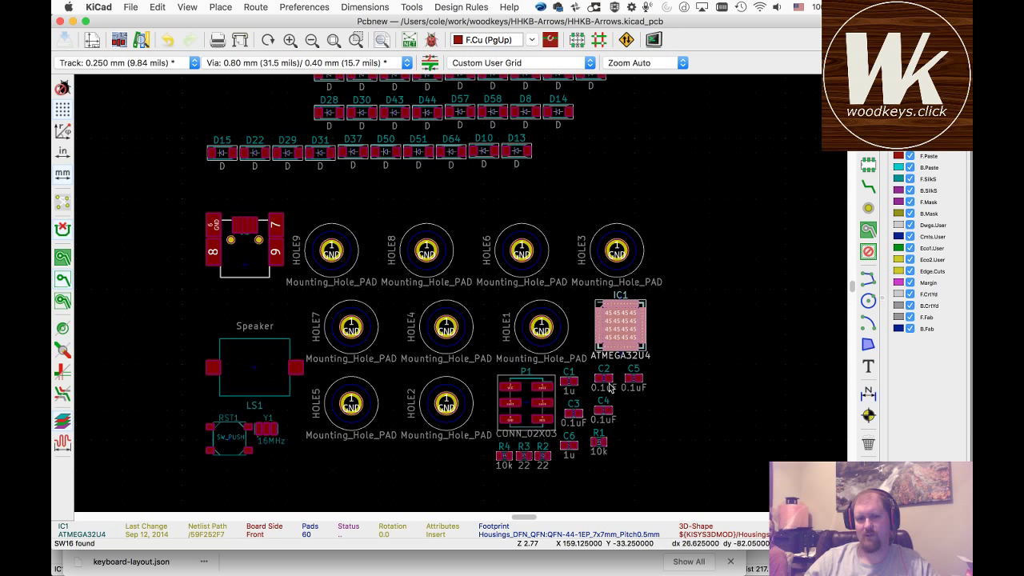
{"action": "scroll", "coordinate": [647, 204], "scroll_direction": "up", "scroll_amount": 3}
{"action": "scroll", "coordinate": [462, 295], "scroll_direction": "down", "scroll_amount": 3}
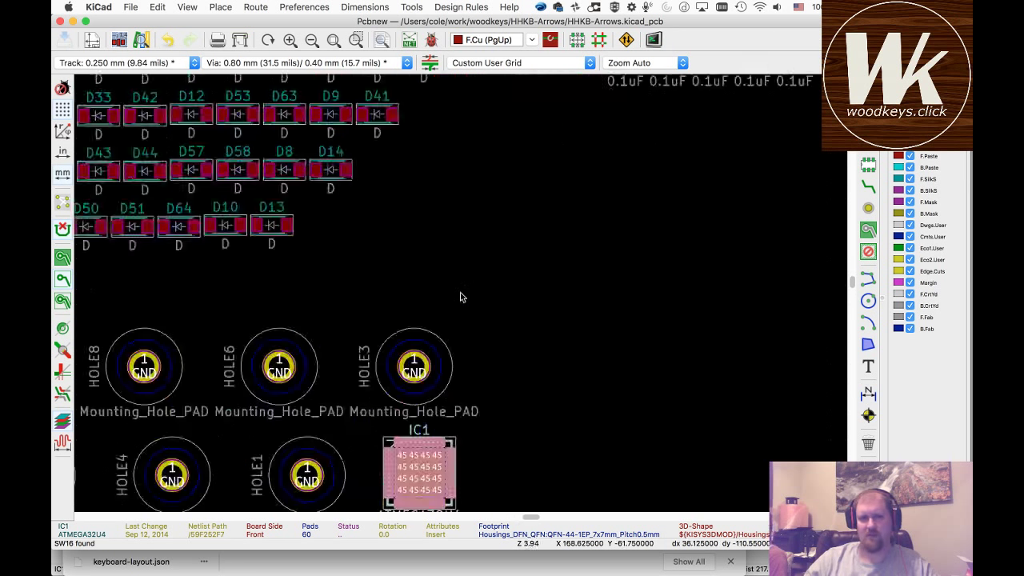
{"action": "scroll", "coordinate": [460, 297], "scroll_direction": "down", "scroll_amount": 2}
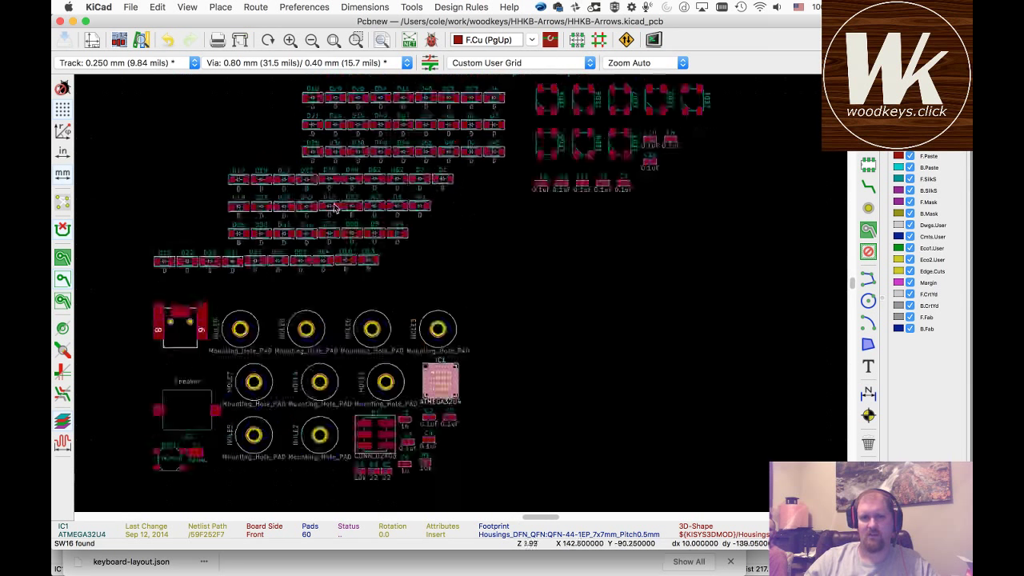
- Box-select all the loose diodes, mounting holes and parts above the board
{"action": "left_click", "coordinate": [598, 208]}
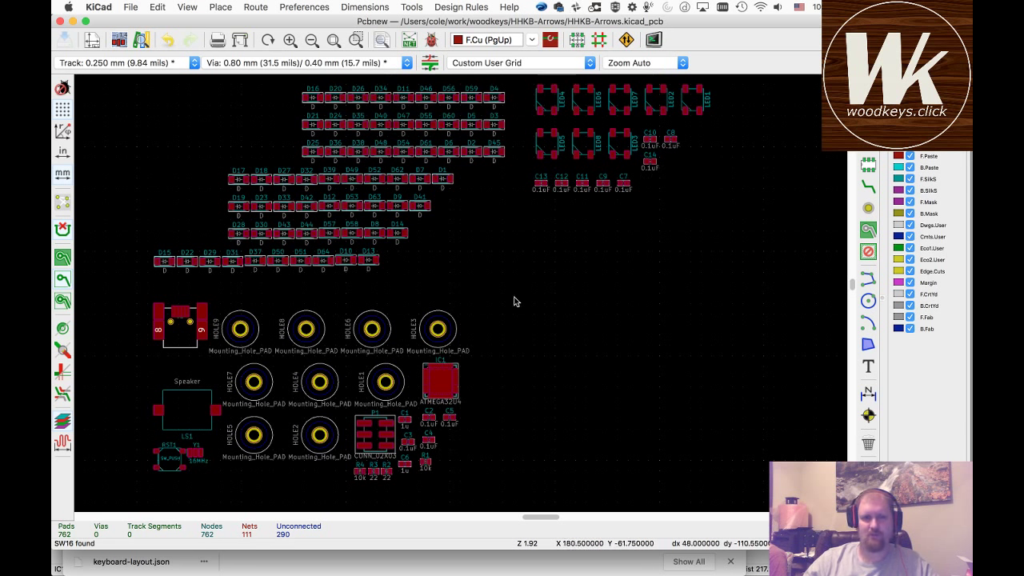
{"action": "scroll", "coordinate": [460, 296], "scroll_direction": "down", "scroll_amount": 2}
{"action": "scroll", "coordinate": [459, 296], "scroll_direction": "down", "scroll_amount": 1}
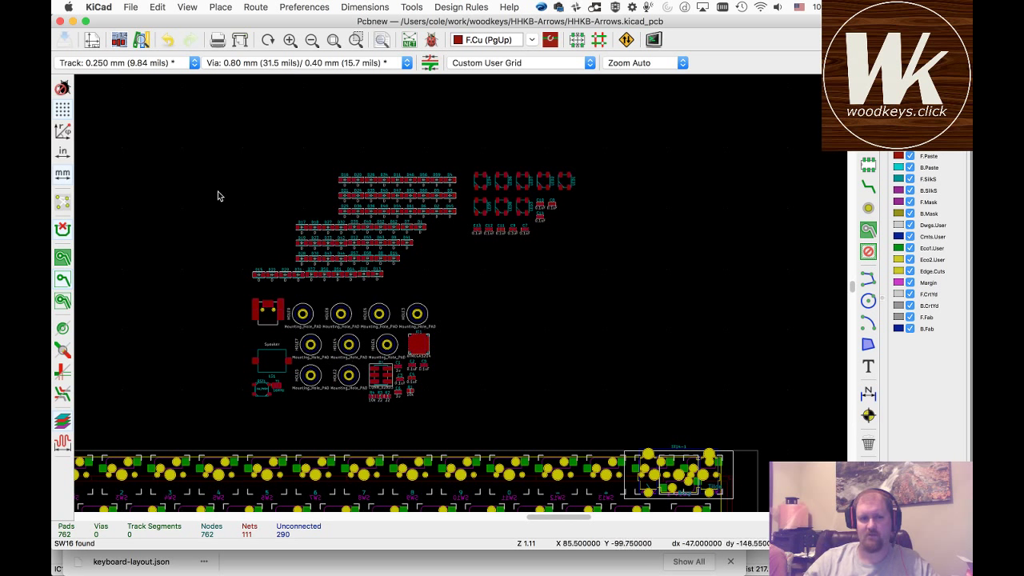
{"action": "left_click_drag", "start_coordinate": [230, 143], "coordinate": [598, 416]}
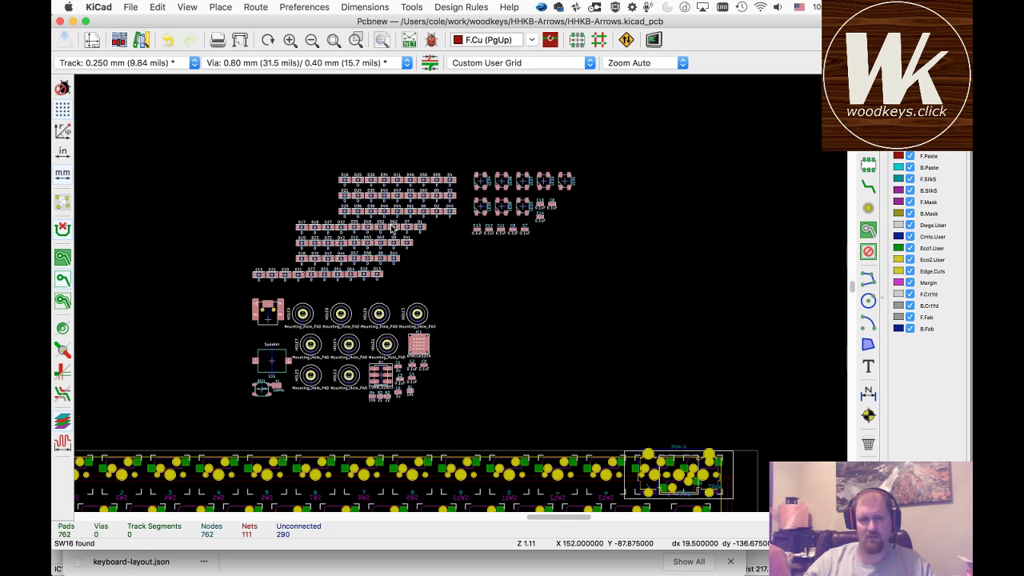
- Flip the selected parts to the back side and move them down-left, just above the keyboard
{"action": "key", "text": "f"}
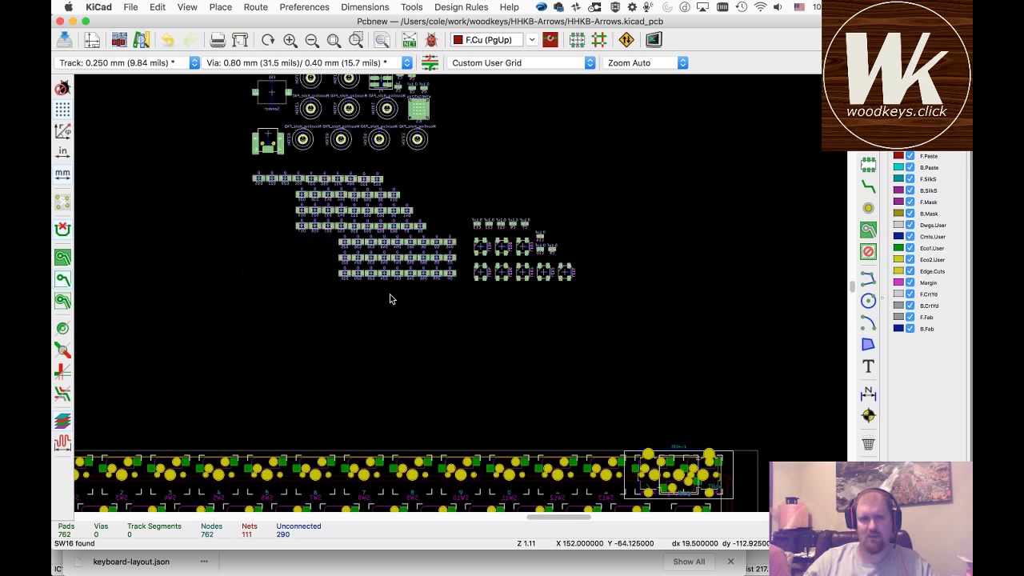
{"action": "left_click_drag", "start_coordinate": [404, 171], "coordinate": [314, 393]}
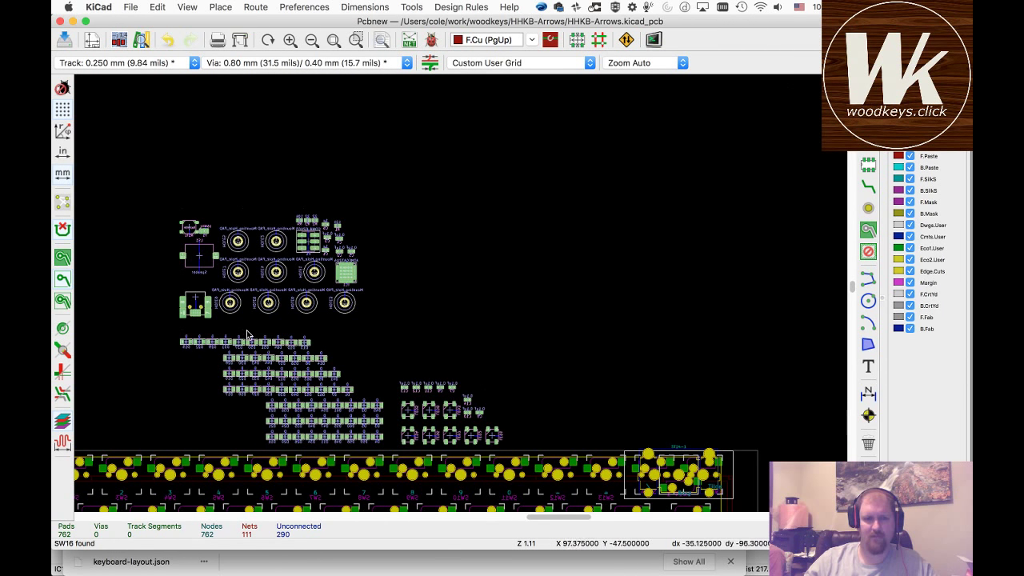
{"action": "left_click", "coordinate": [277, 160]}
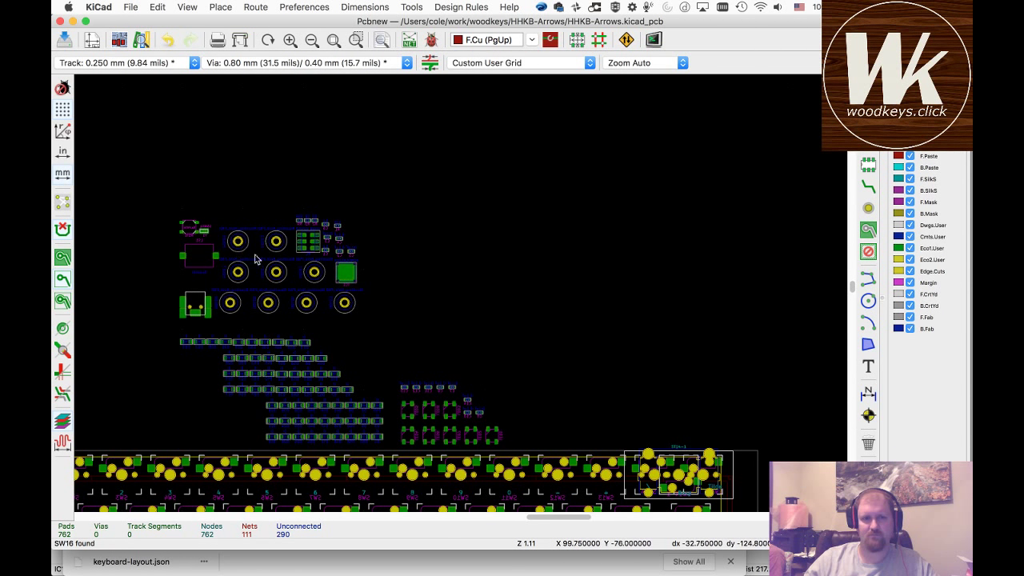
{"action": "left_click", "coordinate": [248, 252]}
{"action": "scroll", "coordinate": [453, 192], "scroll_direction": "left", "scroll_amount": 5}
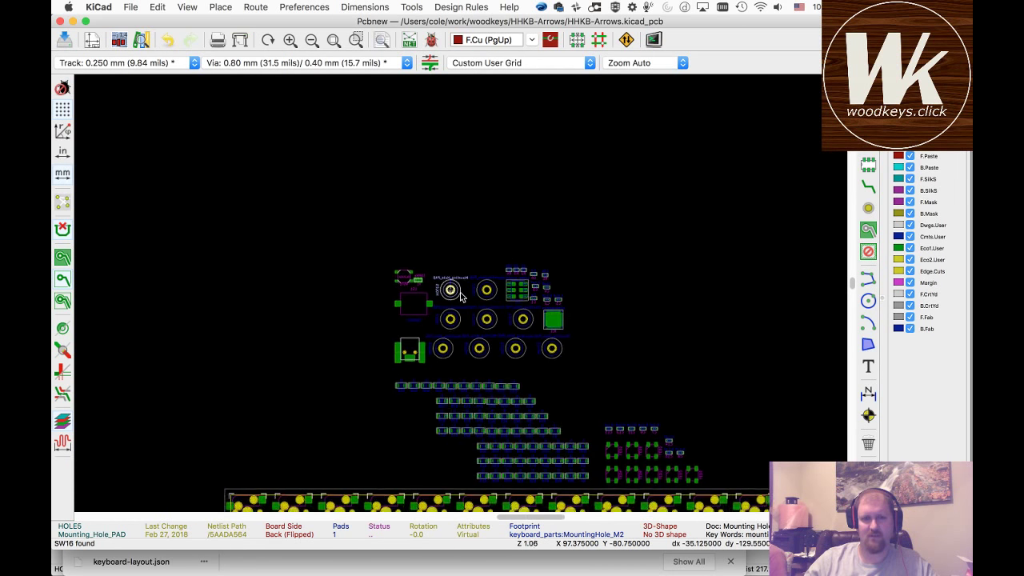
{"action": "left_click", "coordinate": [332, 39]}
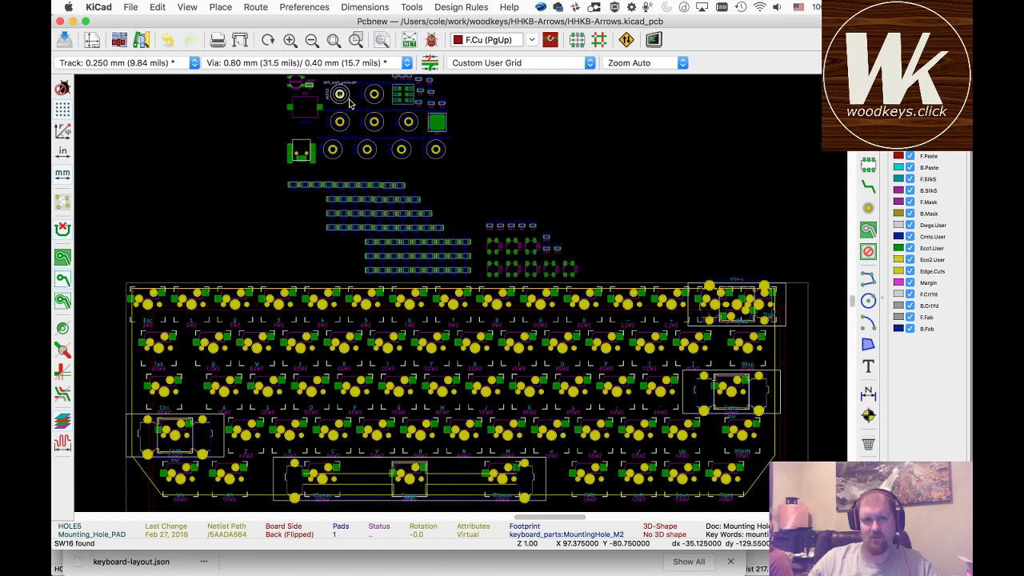
- Place HOLE5 below the Esc key and HOLE2 between the middle number-row keys
{"action": "left_click_drag", "start_coordinate": [349, 102], "coordinate": [186, 342]}
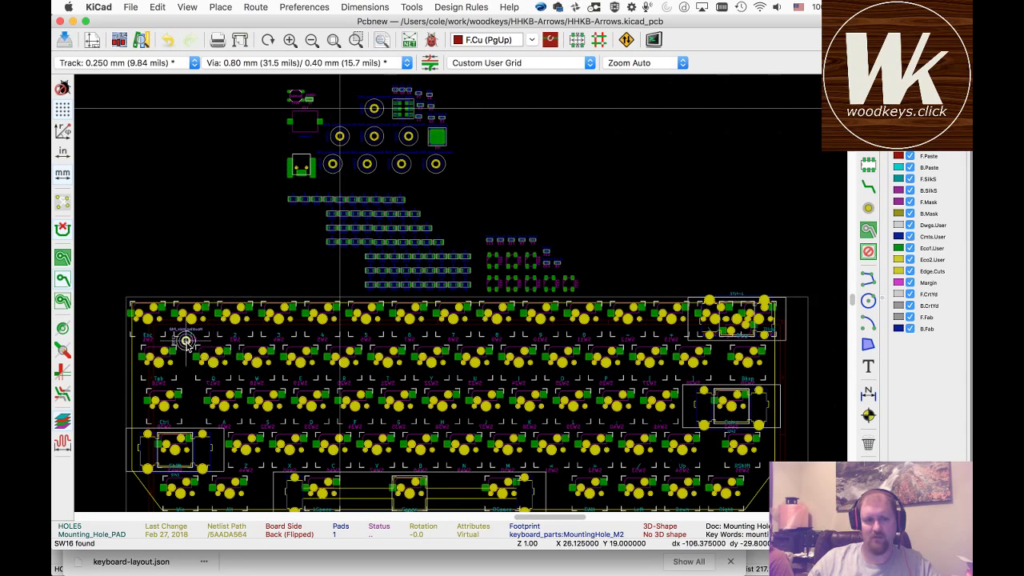
{"action": "left_click_drag", "start_coordinate": [186, 341], "coordinate": [185, 342]}
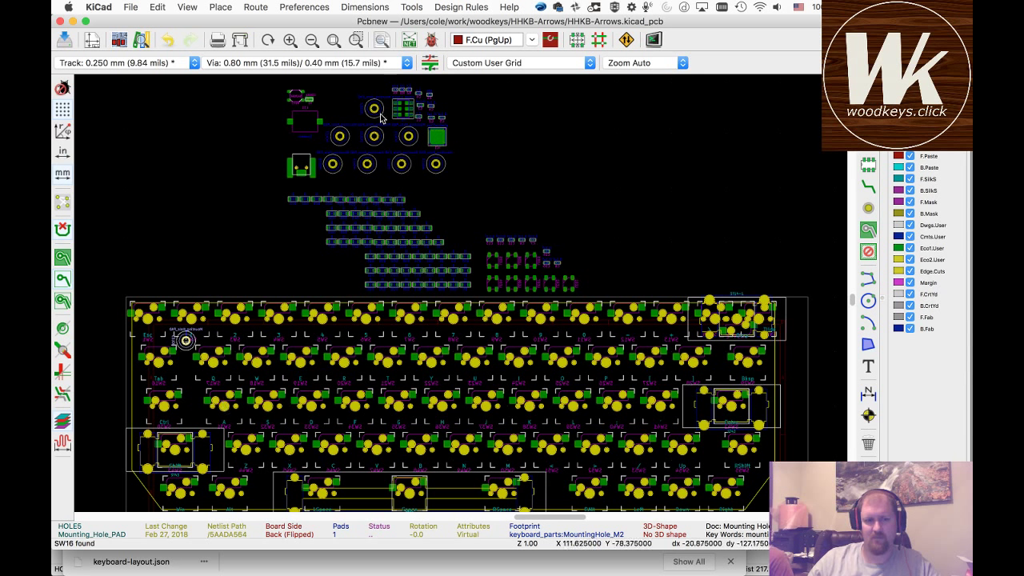
{"action": "left_click_drag", "start_coordinate": [380, 118], "coordinate": [484, 204]}
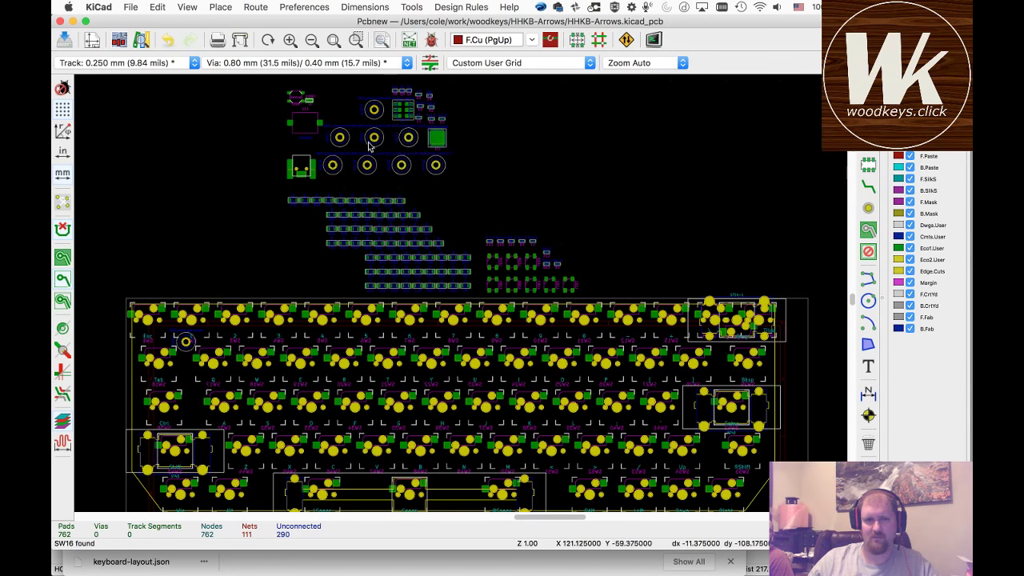
{"action": "left_click", "coordinate": [374, 112]}
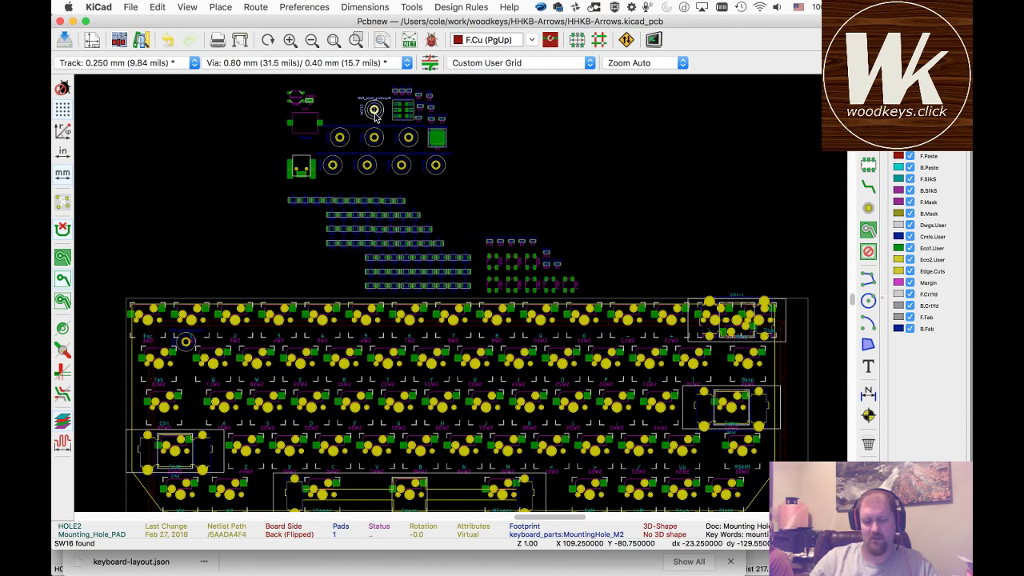
{"action": "key", "text": "m"}
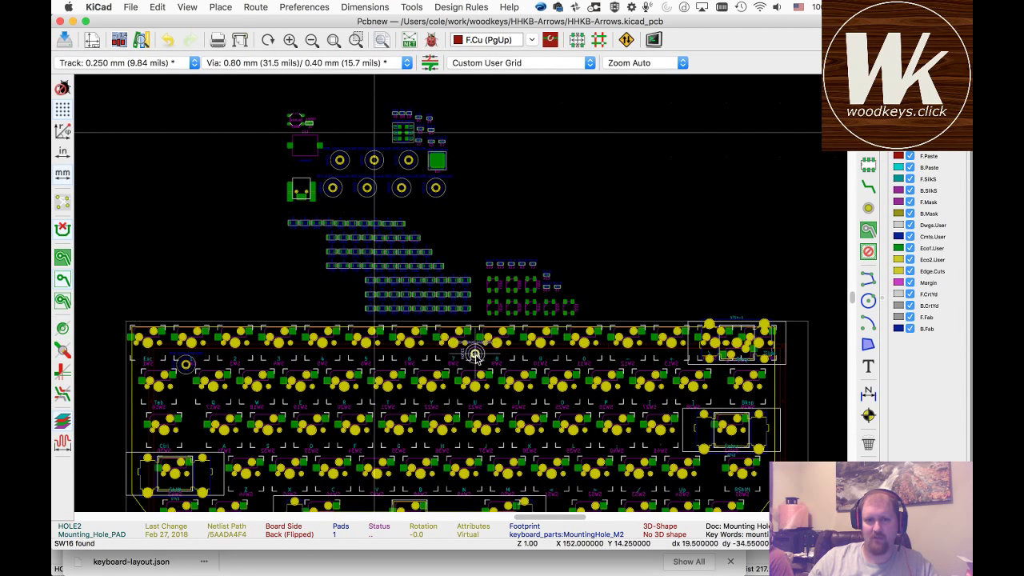
{"action": "scroll", "coordinate": [472, 356], "scroll_direction": "down", "scroll_amount": 1}
{"action": "scroll", "coordinate": [461, 295], "scroll_direction": "up", "scroll_amount": 1}
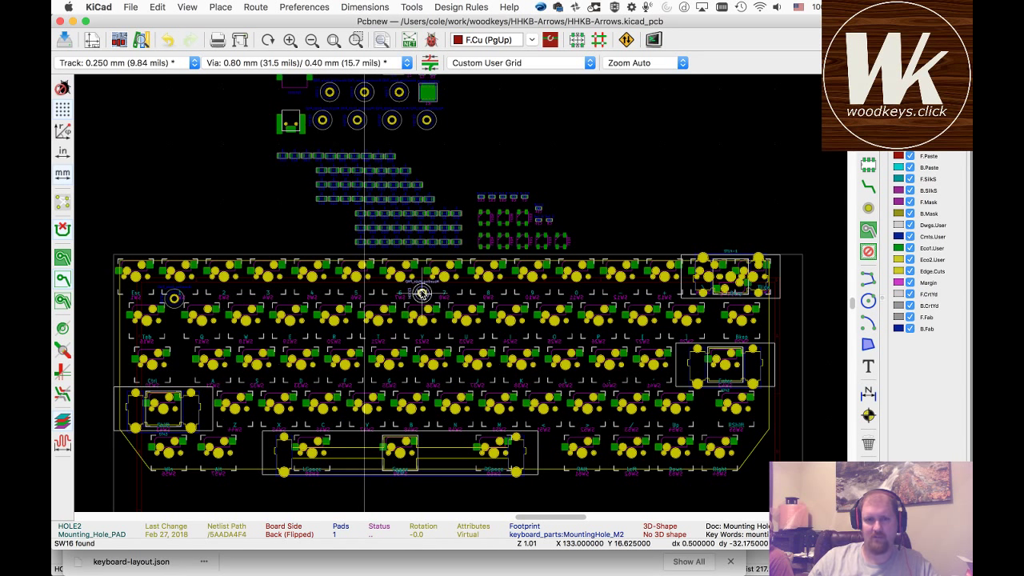
{"action": "left_click", "coordinate": [422, 294]}
- Place mounting hole HOLE7 beside the Backspace key
{"action": "left_click", "coordinate": [336, 98]}
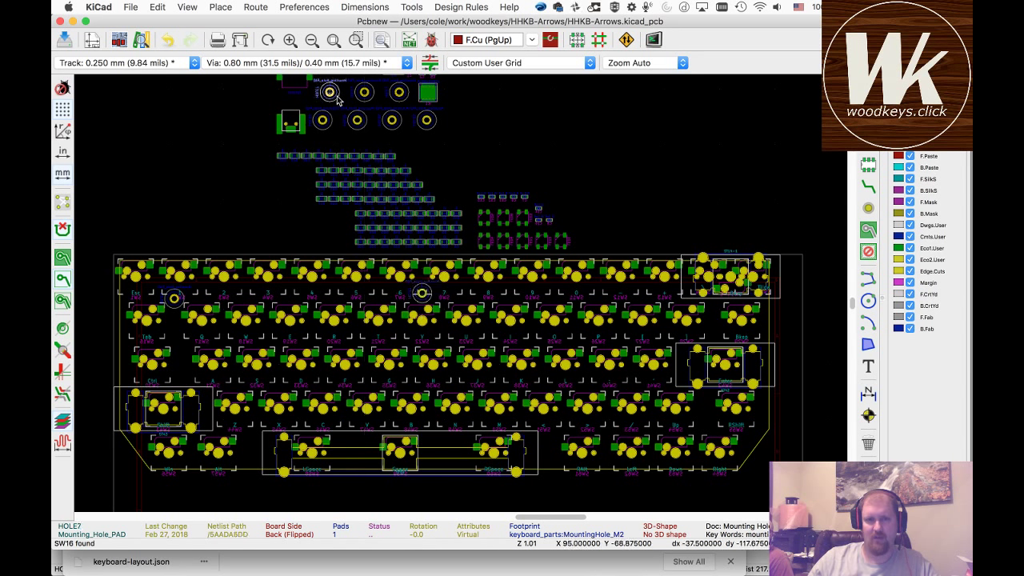
{"action": "key", "text": "m"}
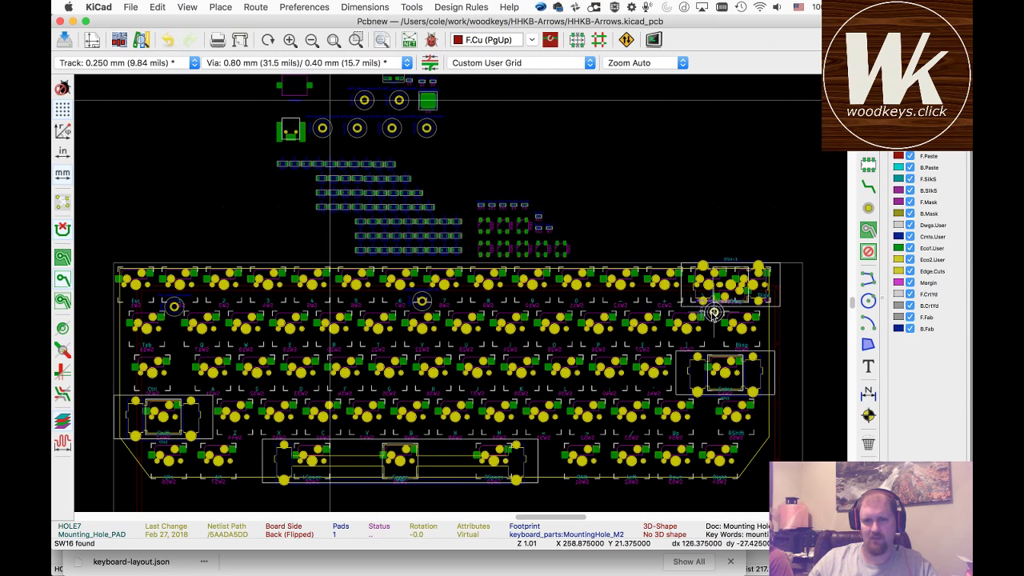
{"action": "scroll", "coordinate": [714, 312], "scroll_direction": "up", "scroll_amount": 10}
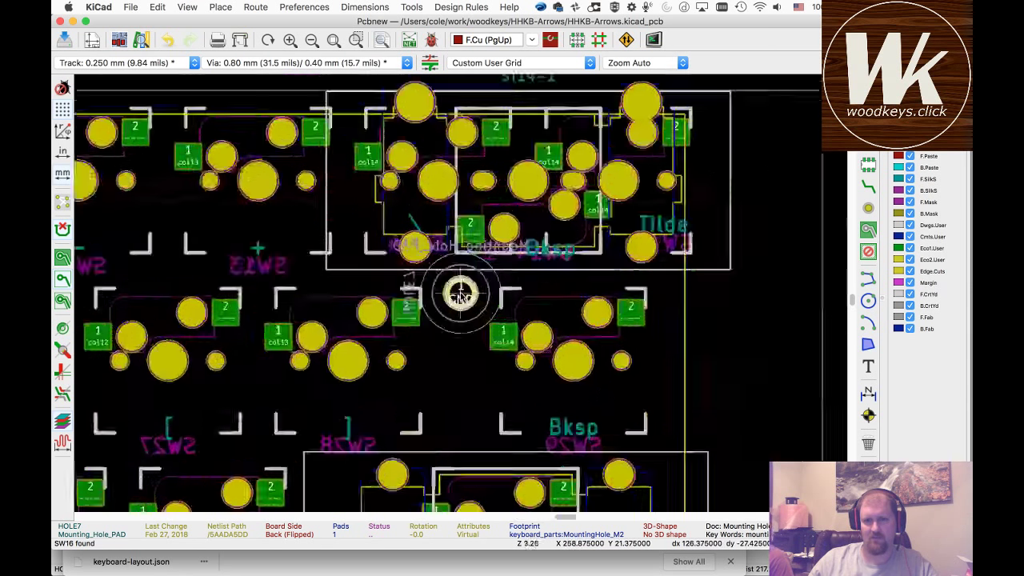
{"action": "scroll", "coordinate": [461, 296], "scroll_direction": "down", "scroll_amount": 1}
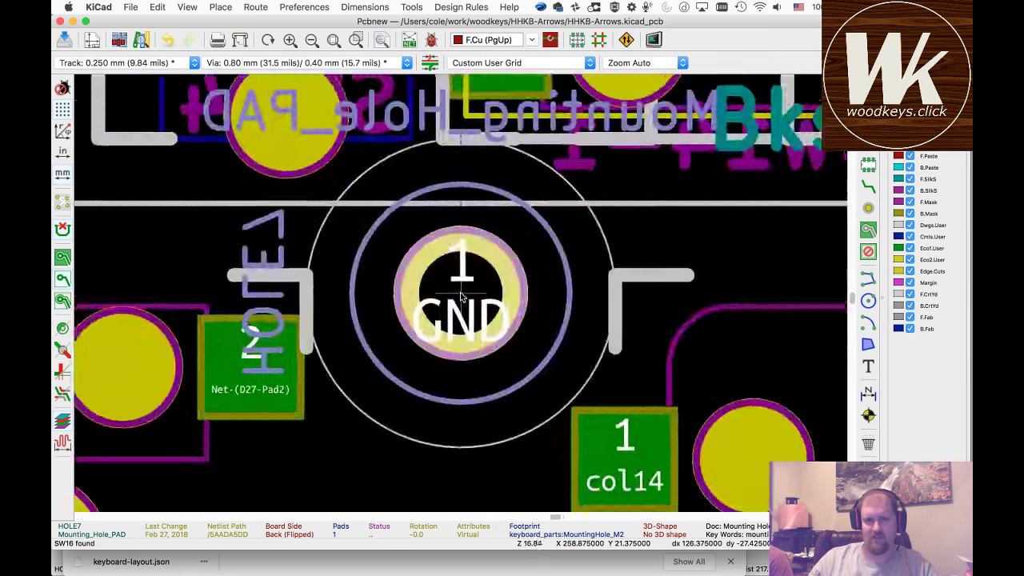
{"action": "left_click", "coordinate": [460, 295]}
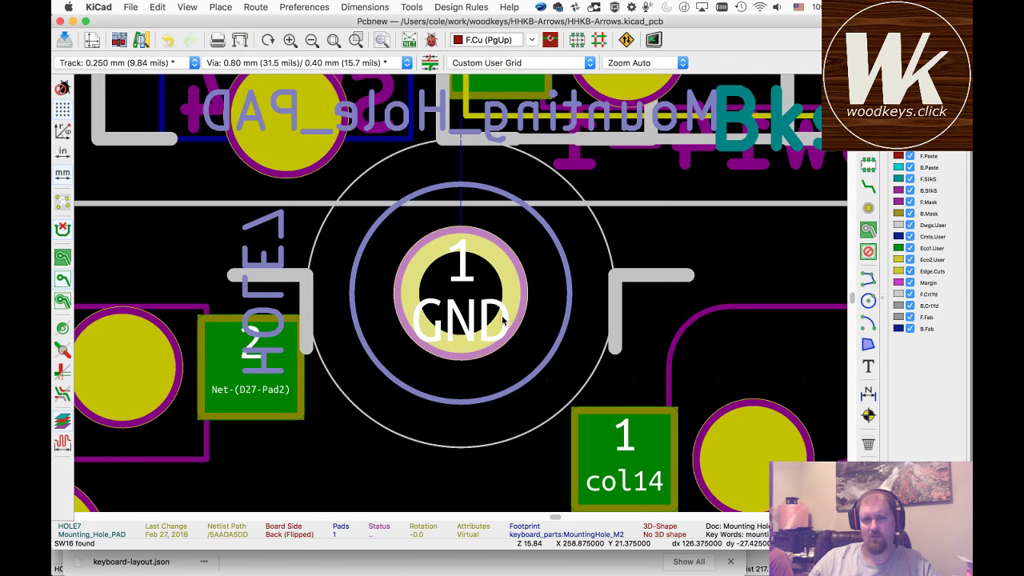
{"action": "scroll", "coordinate": [461, 296], "scroll_direction": "down", "scroll_amount": 5}
{"action": "scroll", "coordinate": [462, 296], "scroll_direction": "down", "scroll_amount": 2}
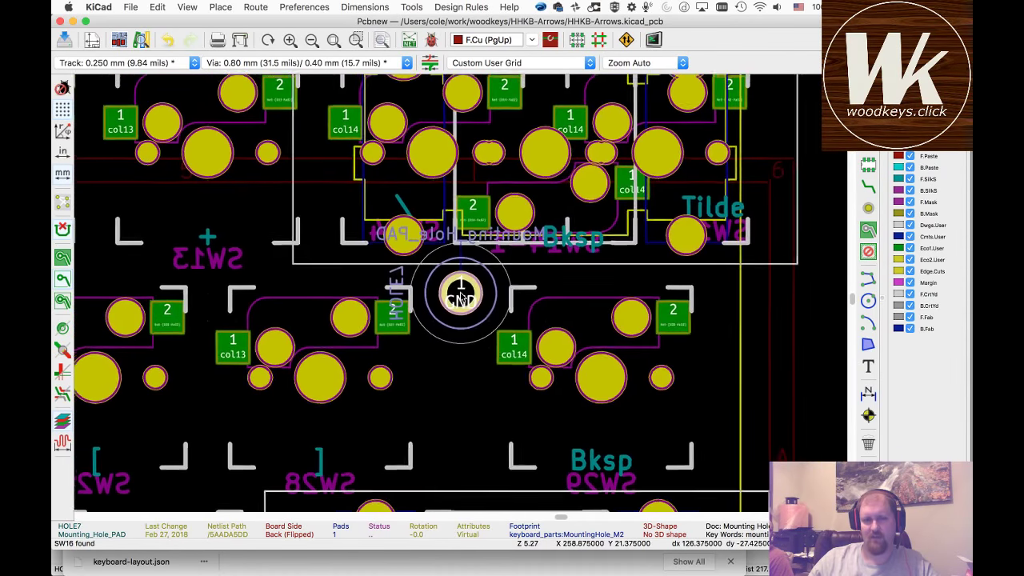
{"action": "scroll", "coordinate": [459, 298], "scroll_direction": "left", "scroll_amount": 2}
{"action": "scroll", "coordinate": [460, 296], "scroll_direction": "up", "scroll_amount": 3}
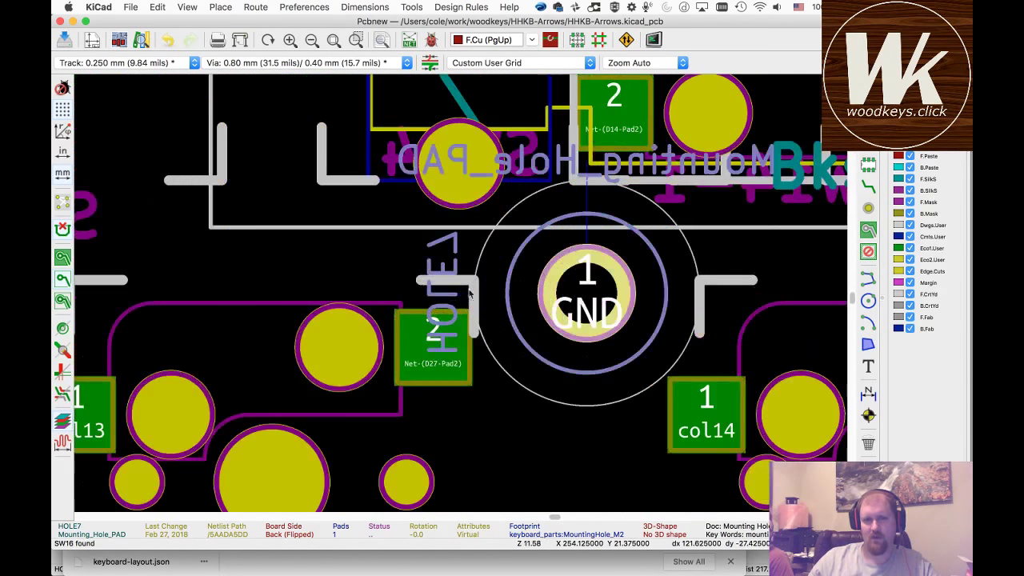
{"action": "scroll", "coordinate": [584, 289], "scroll_direction": "up", "scroll_amount": 1}
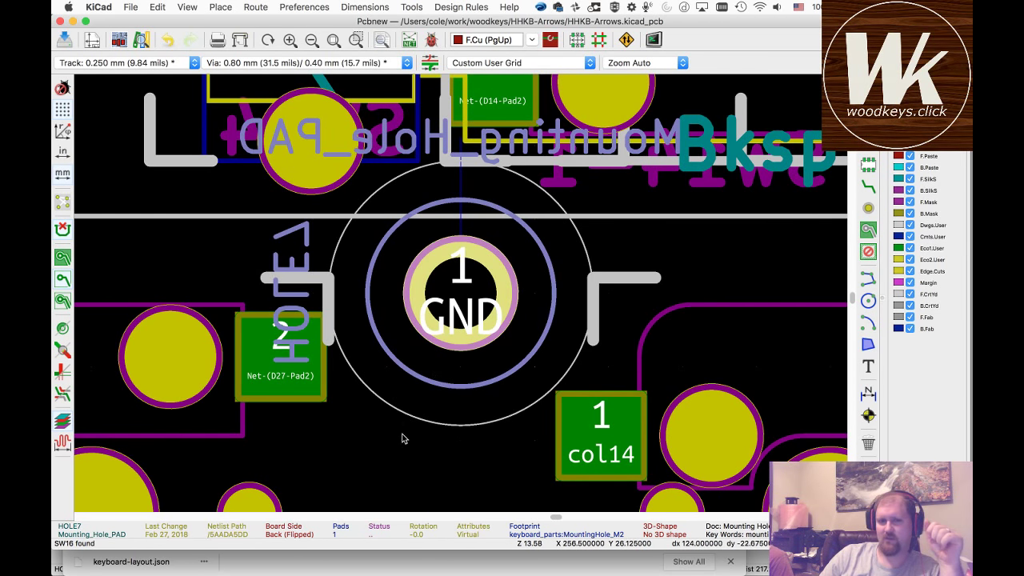
- Select pad 1 of HOLE7 to confirm it carries the GND net
{"action": "key", "text": "Escape"}
{"action": "left_click", "coordinate": [414, 277]}
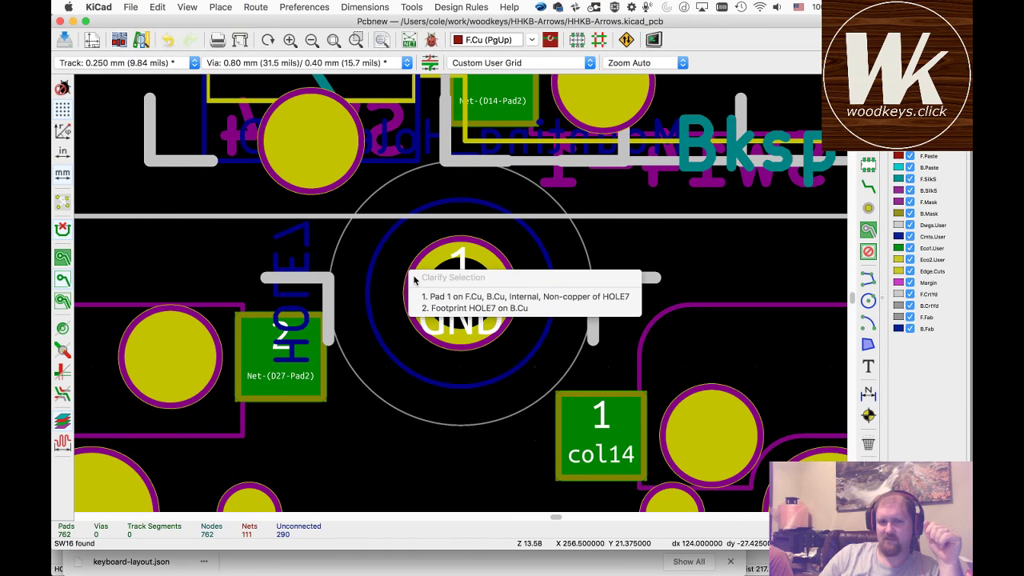
{"action": "left_click", "coordinate": [416, 299]}
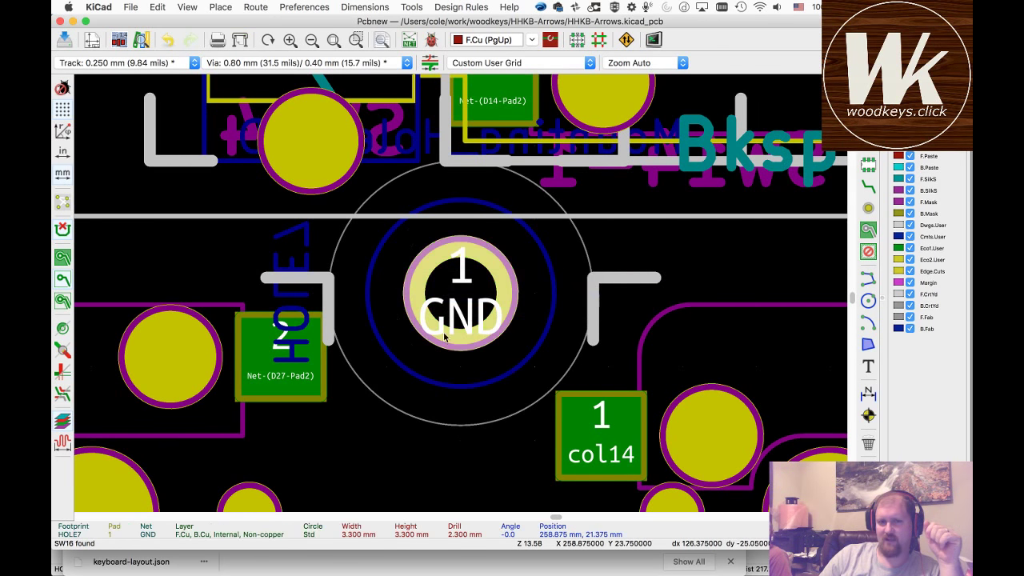
{"action": "scroll", "coordinate": [460, 297], "scroll_direction": "down", "scroll_amount": 3}
{"action": "scroll", "coordinate": [461, 297], "scroll_direction": "down", "scroll_amount": 3}
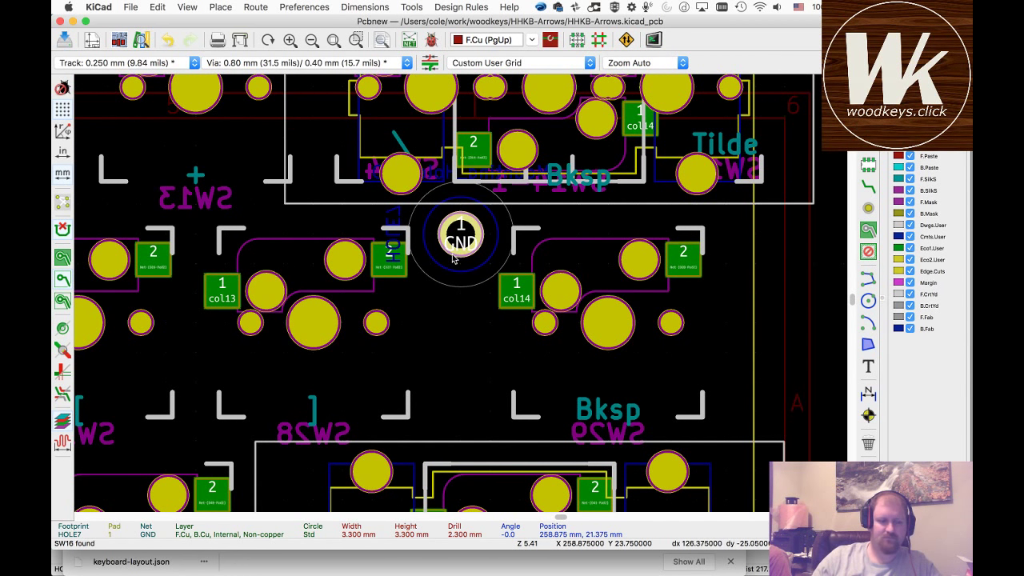
{"action": "scroll", "coordinate": [470, 242], "scroll_direction": "down", "scroll_amount": 1}
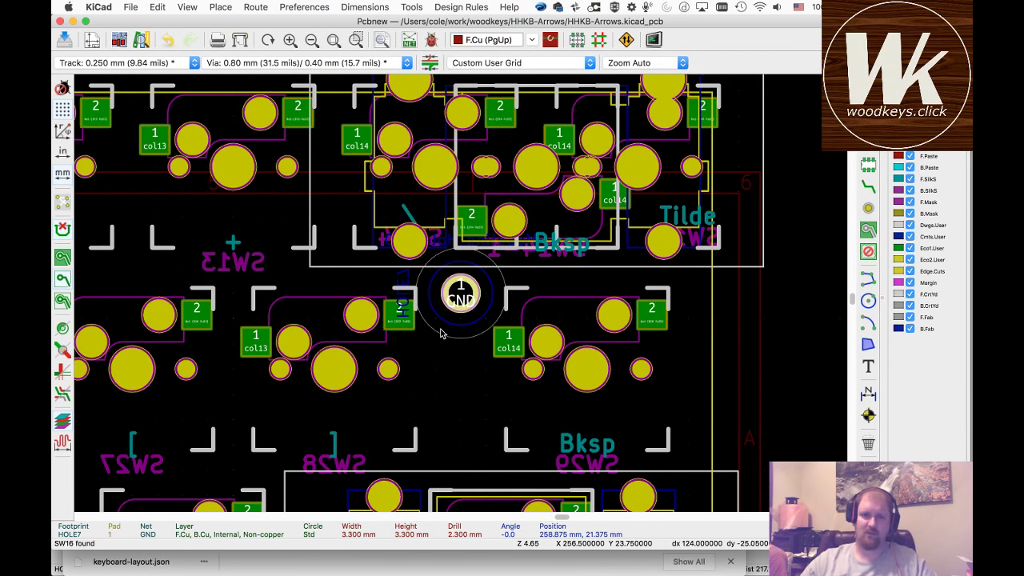
{"action": "scroll", "coordinate": [460, 297], "scroll_direction": "down", "scroll_amount": 5}
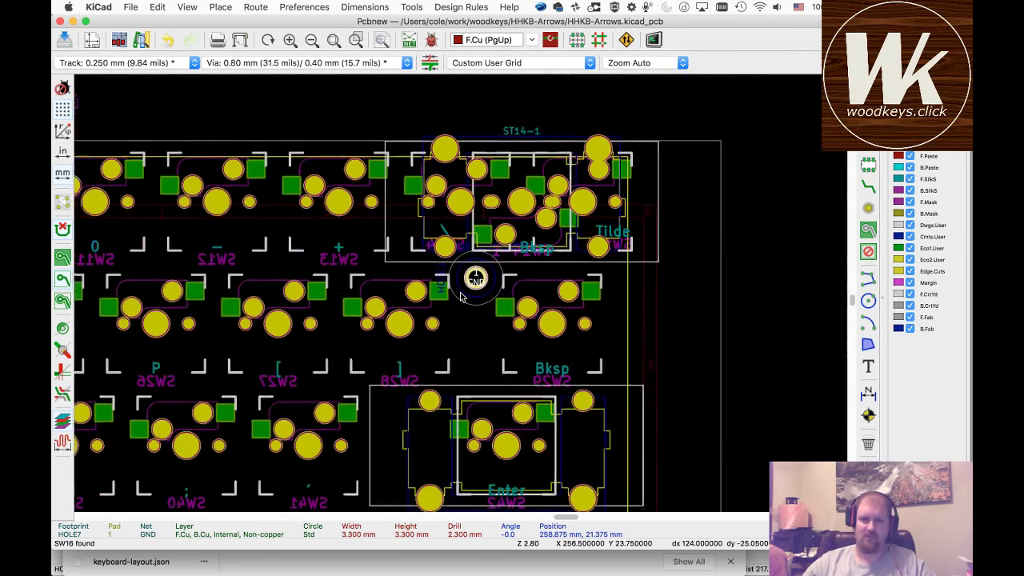
{"action": "scroll", "coordinate": [461, 296], "scroll_direction": "down", "scroll_amount": 1}
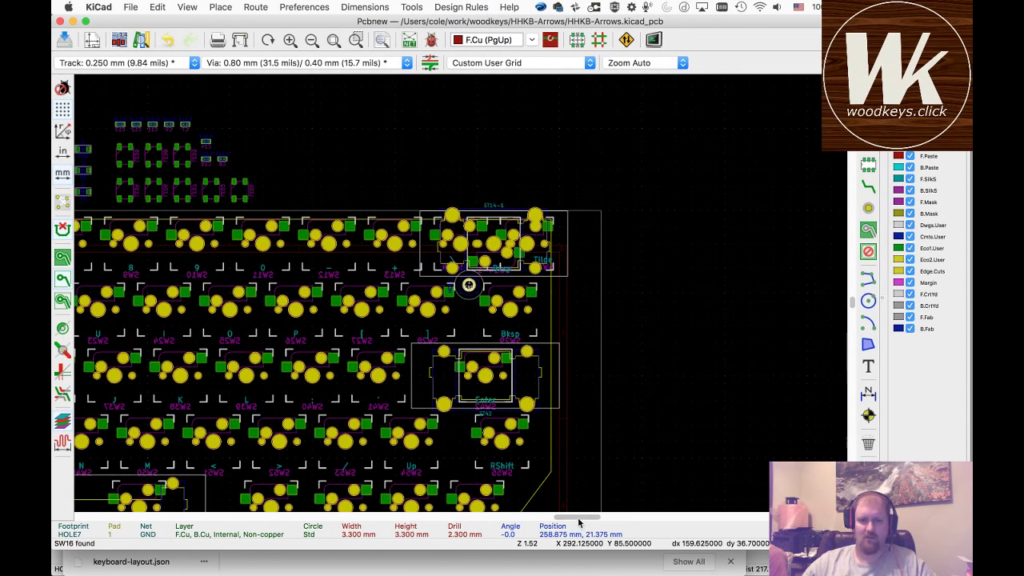
{"action": "left_click_drag", "start_coordinate": [574, 520], "coordinate": [546, 520]}
{"action": "scroll", "coordinate": [460, 296], "scroll_direction": "down", "scroll_amount": 4}
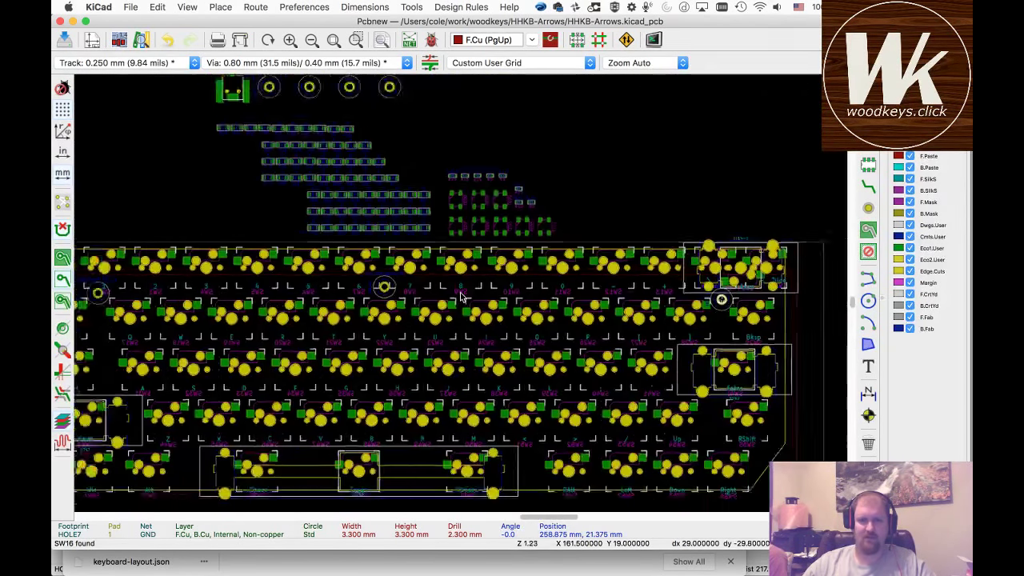
{"action": "scroll", "coordinate": [376, 147], "scroll_direction": "up", "scroll_amount": 2}
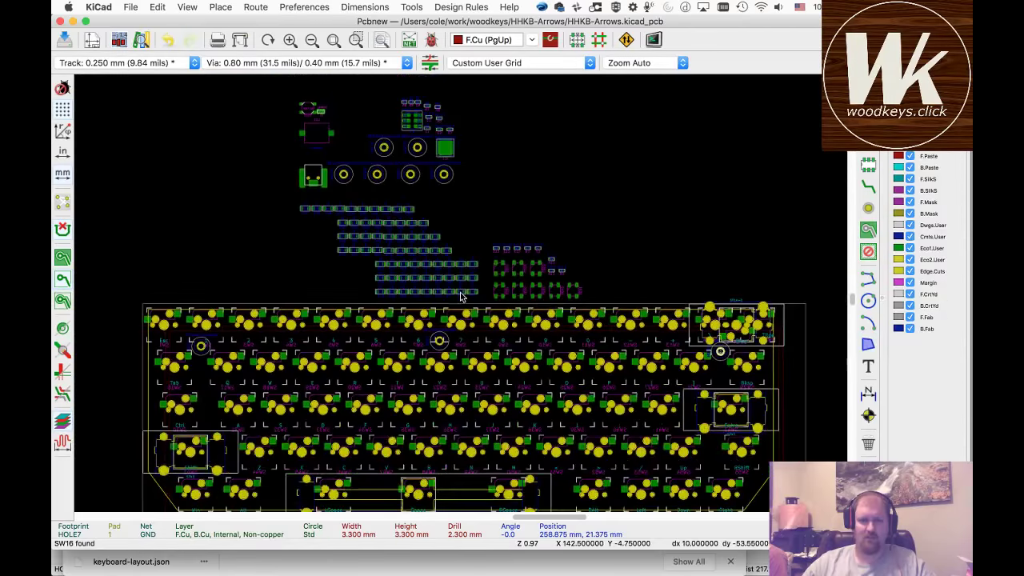
- Move HOLE4 onto the board and reposition it at the left edge beside Ctrl
{"action": "left_click", "coordinate": [376, 147]}
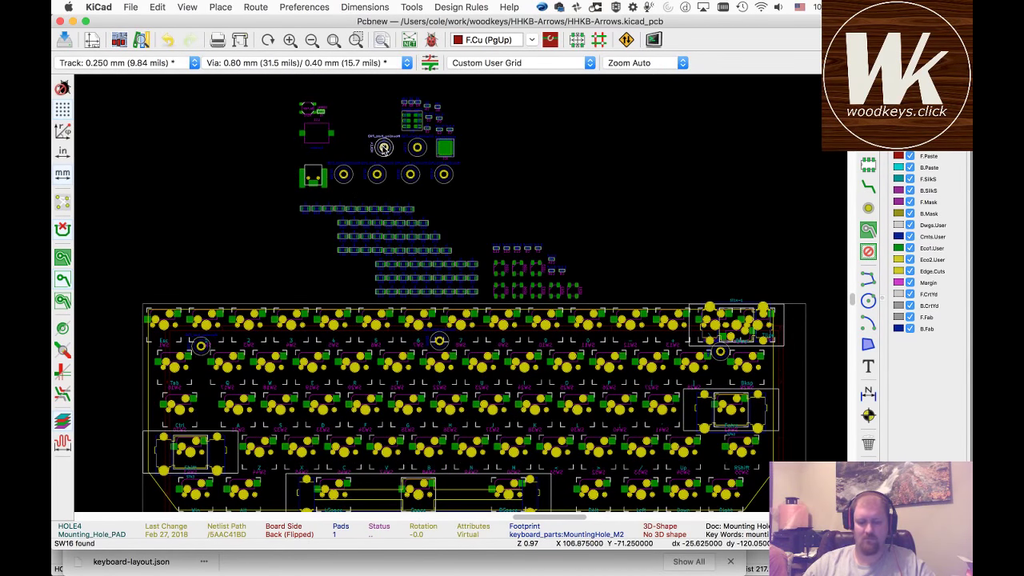
{"action": "key", "text": "m"}
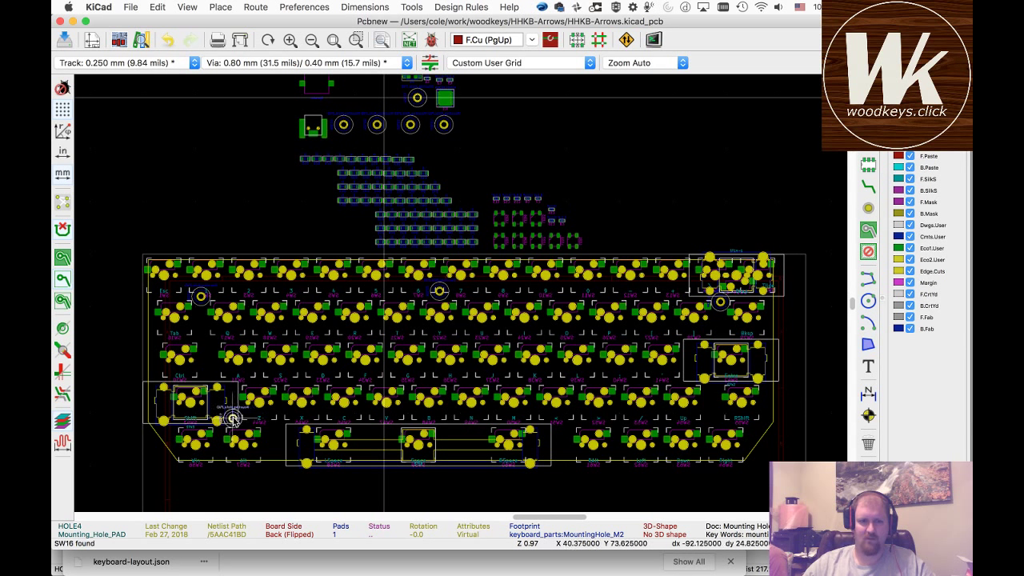
{"action": "scroll", "coordinate": [232, 418], "scroll_direction": "up", "scroll_amount": 4}
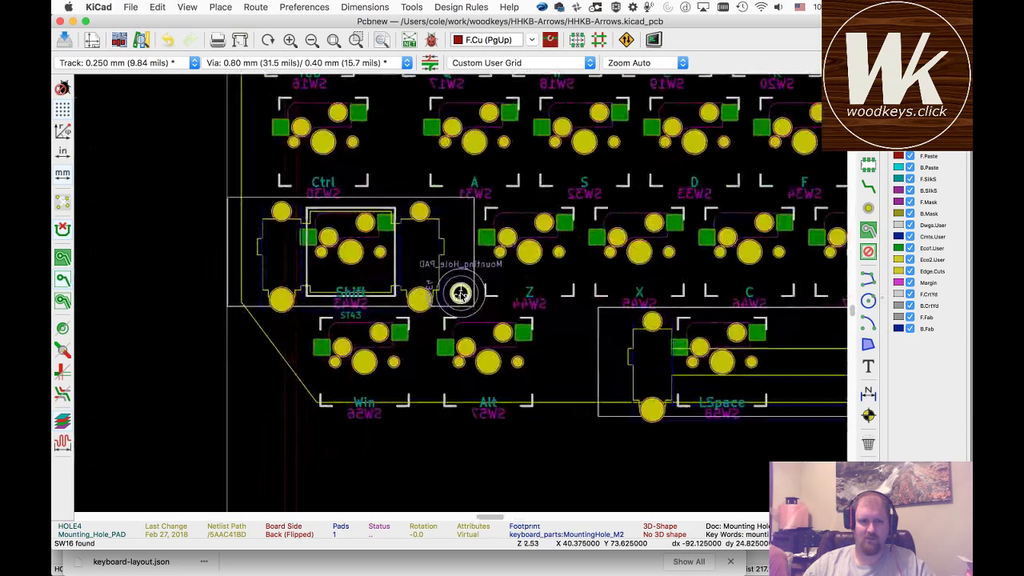
{"action": "scroll", "coordinate": [460, 294], "scroll_direction": "up", "scroll_amount": 2}
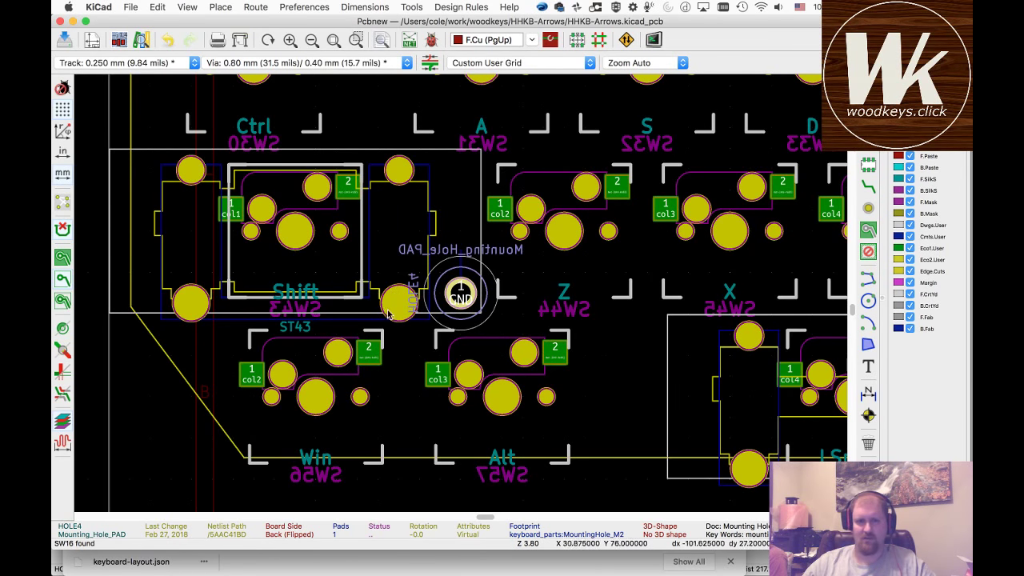
{"action": "key", "text": "m"}
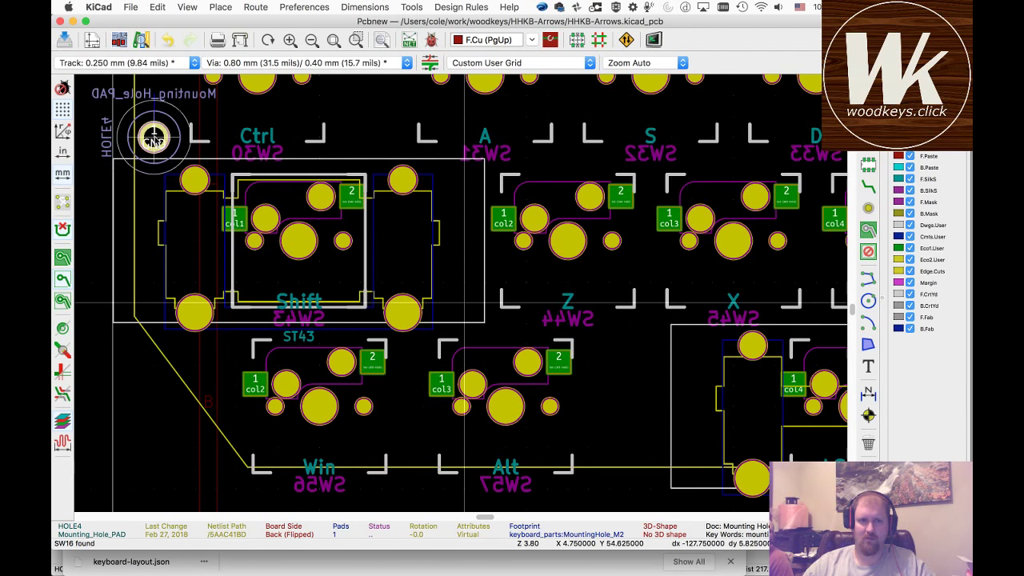
{"action": "scroll", "coordinate": [154, 139], "scroll_direction": "up", "scroll_amount": 3}
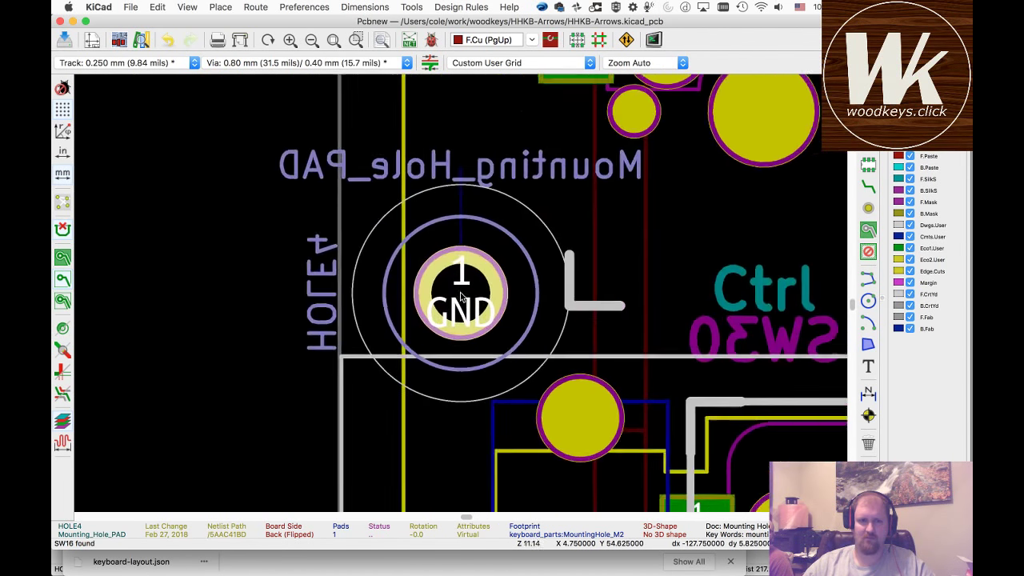
{"action": "scroll", "coordinate": [460, 293], "scroll_direction": "down", "scroll_amount": 6}
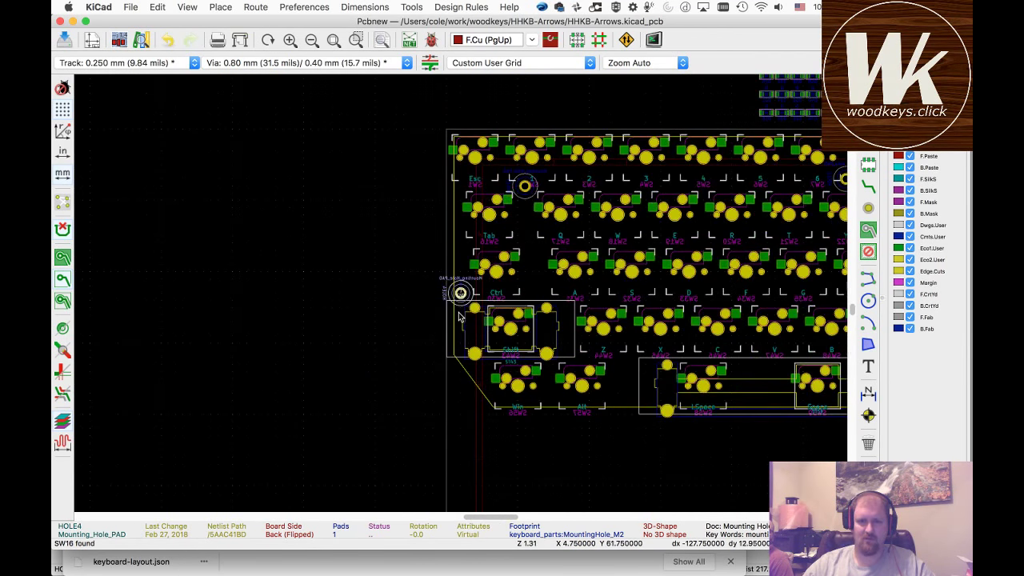
{"action": "scroll", "coordinate": [461, 293], "scroll_direction": "down", "scroll_amount": 3}
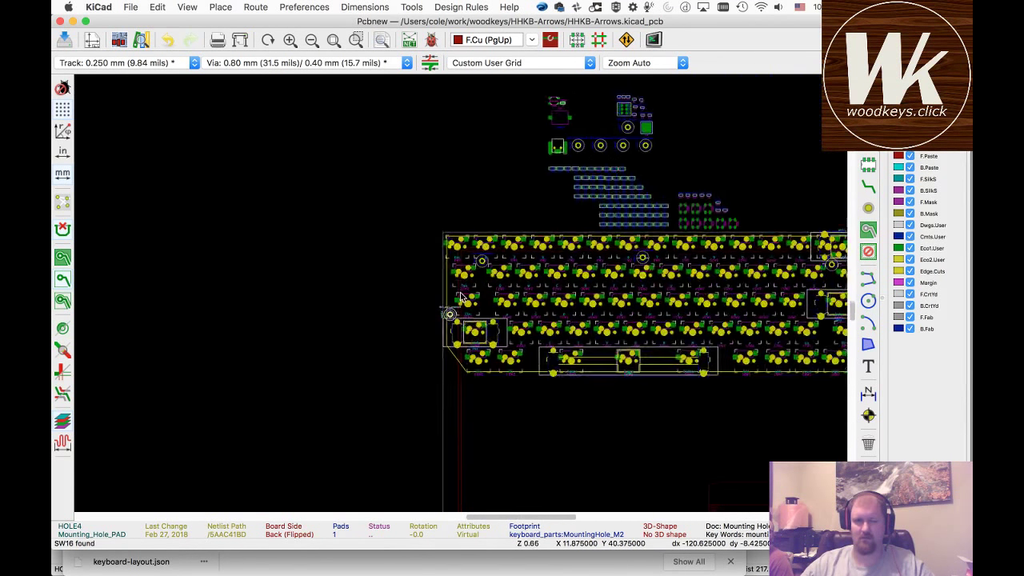
- Move mounting hole HOLE1 between the Up and RShift keys
{"action": "left_click", "coordinate": [605, 148]}
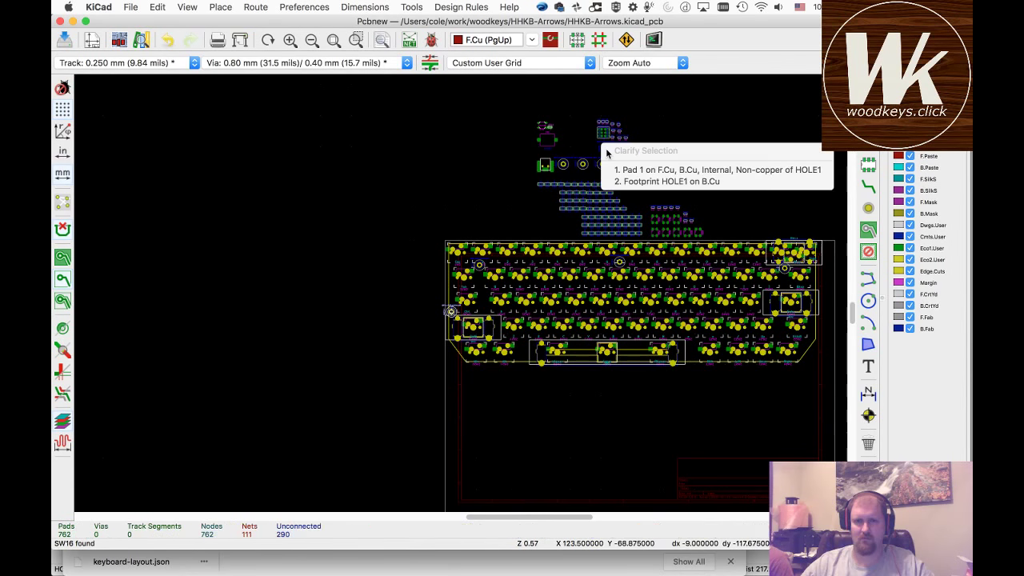
{"action": "left_click", "coordinate": [628, 169]}
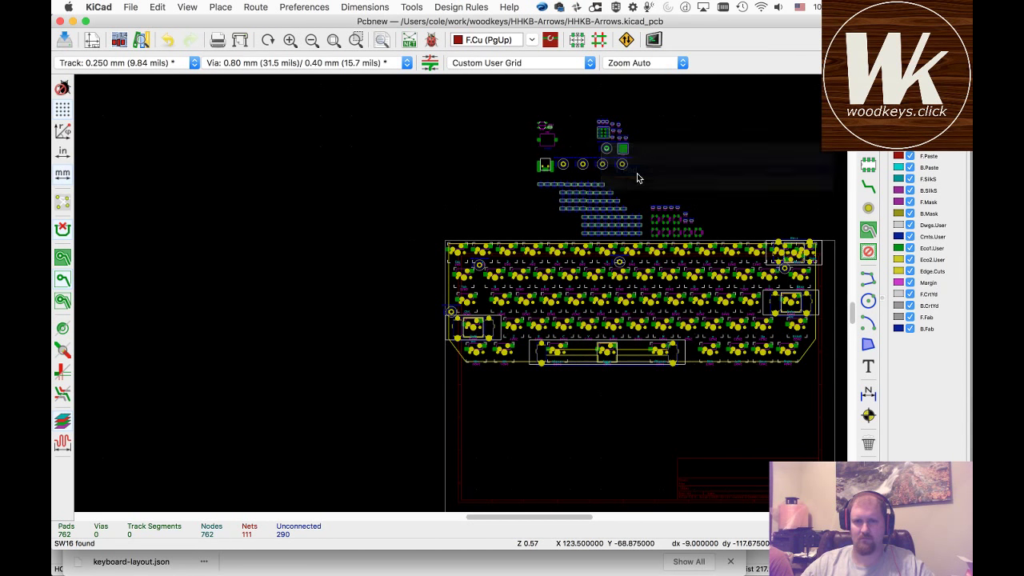
{"action": "left_click", "coordinate": [611, 153]}
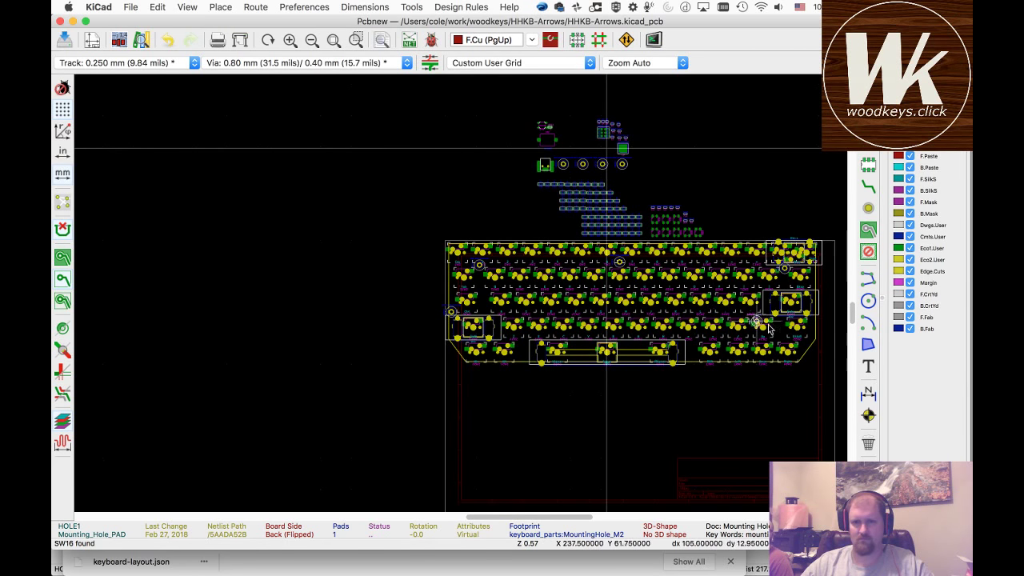
{"action": "scroll", "coordinate": [803, 339], "scroll_direction": "up", "scroll_amount": 3}
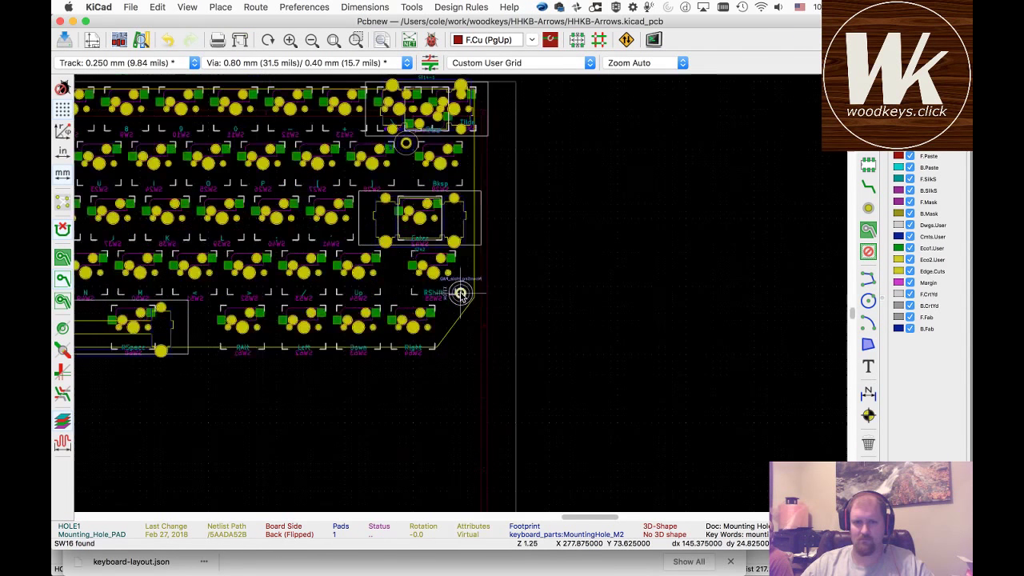
{"action": "scroll", "coordinate": [460, 293], "scroll_direction": "down", "scroll_amount": 2}
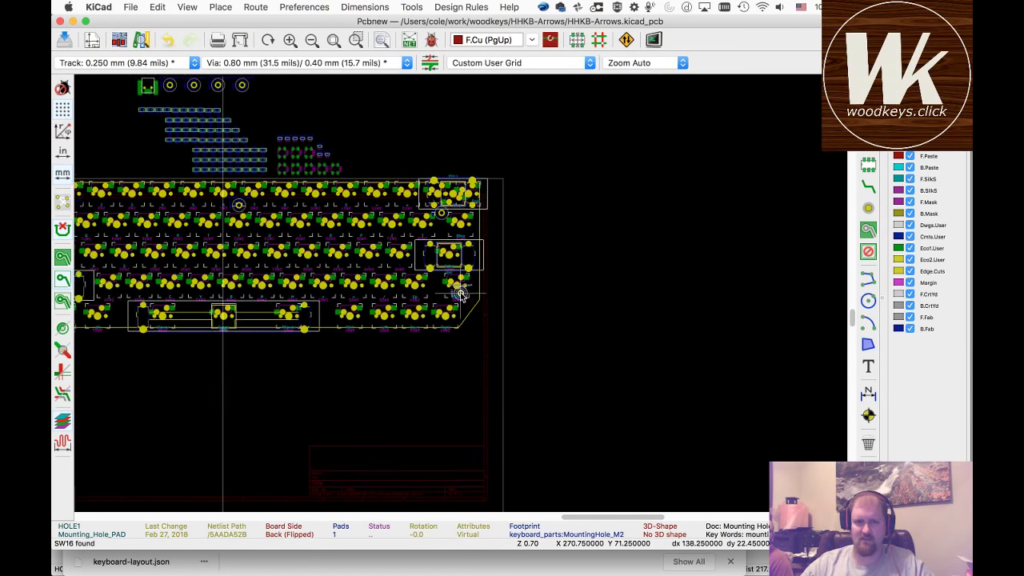
{"action": "scroll", "coordinate": [455, 294], "scroll_direction": "down", "scroll_amount": 2}
{"action": "scroll", "coordinate": [459, 295], "scroll_direction": "up", "scroll_amount": 3}
{"action": "scroll", "coordinate": [460, 295], "scroll_direction": "up", "scroll_amount": 3}
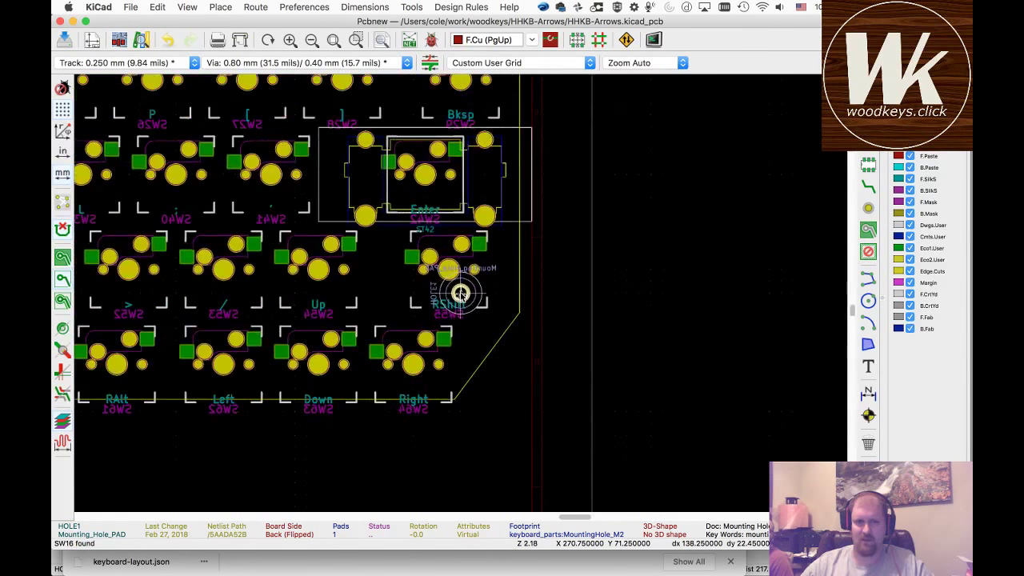
{"action": "left_click_drag", "start_coordinate": [460, 293], "coordinate": [378, 270]}
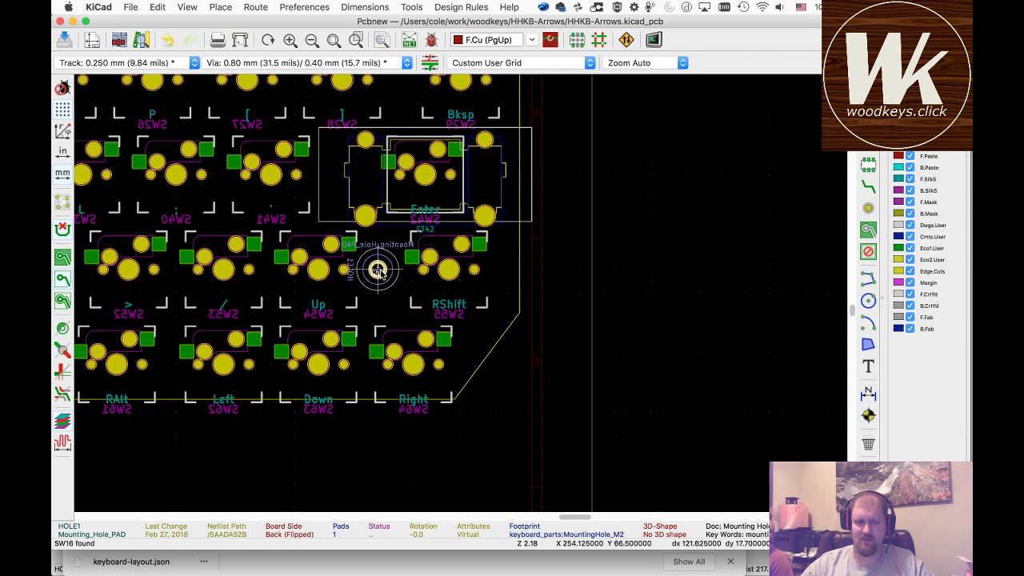
{"action": "mouse_move", "coordinate": [382, 278]}
{"action": "left_mouse_down"}
{"action": "mouse_move", "coordinate": [382, 286]}
{"action": "mouse_move", "coordinate": [379, 274]}
{"action": "mouse_move", "coordinate": [394, 276]}
{"action": "mouse_move", "coordinate": [382, 274]}
{"action": "left_mouse_up"}
- Carry HOLE9 from above the board into the switch rows near the S/D keys
{"action": "scroll", "coordinate": [377, 269], "scroll_direction": "down", "scroll_amount": 5}
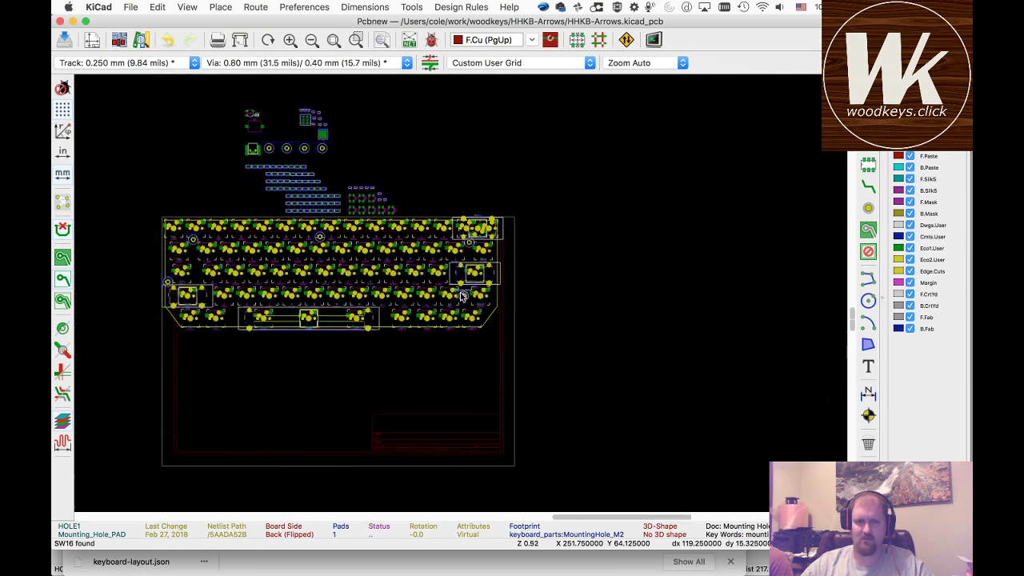
{"action": "left_click", "coordinate": [272, 154]}
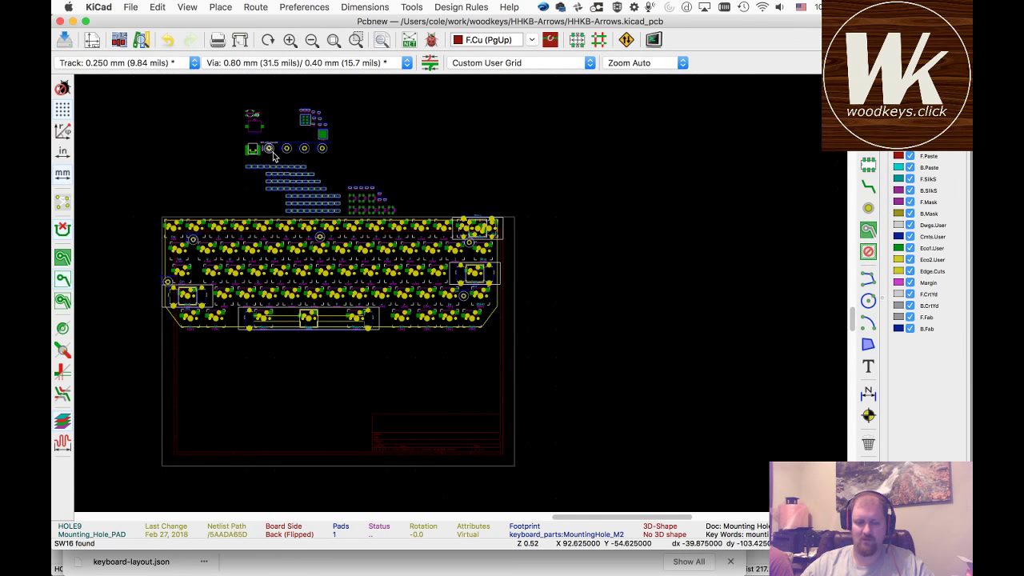
{"action": "left_click_drag", "start_coordinate": [269, 148], "coordinate": [300, 292]}
{"action": "scroll", "coordinate": [300, 292], "scroll_direction": "up", "scroll_amount": 3}
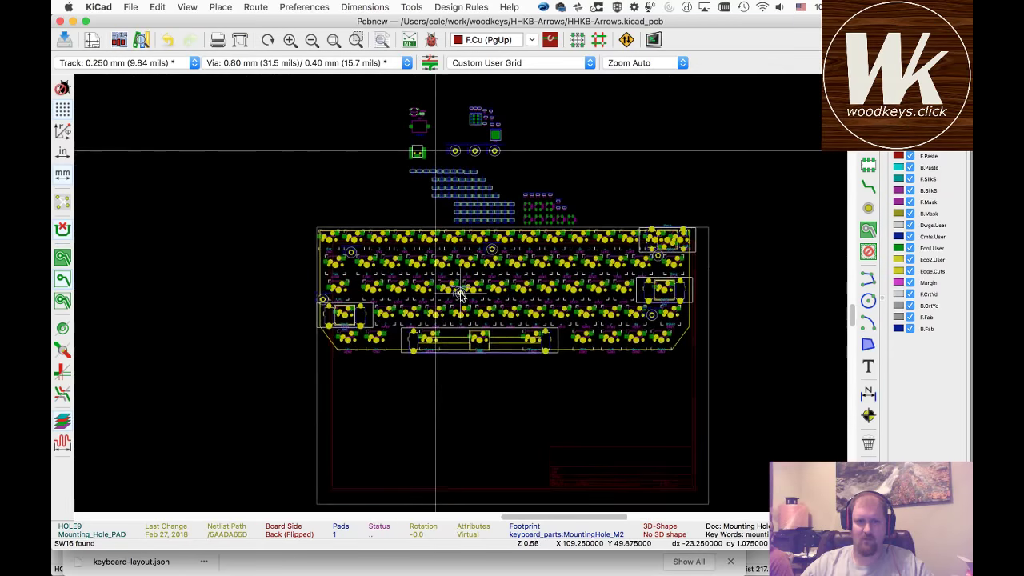
{"action": "scroll", "coordinate": [460, 294], "scroll_direction": "down", "scroll_amount": 2}
{"action": "left_click_drag", "start_coordinate": [459, 293], "coordinate": [406, 308]}
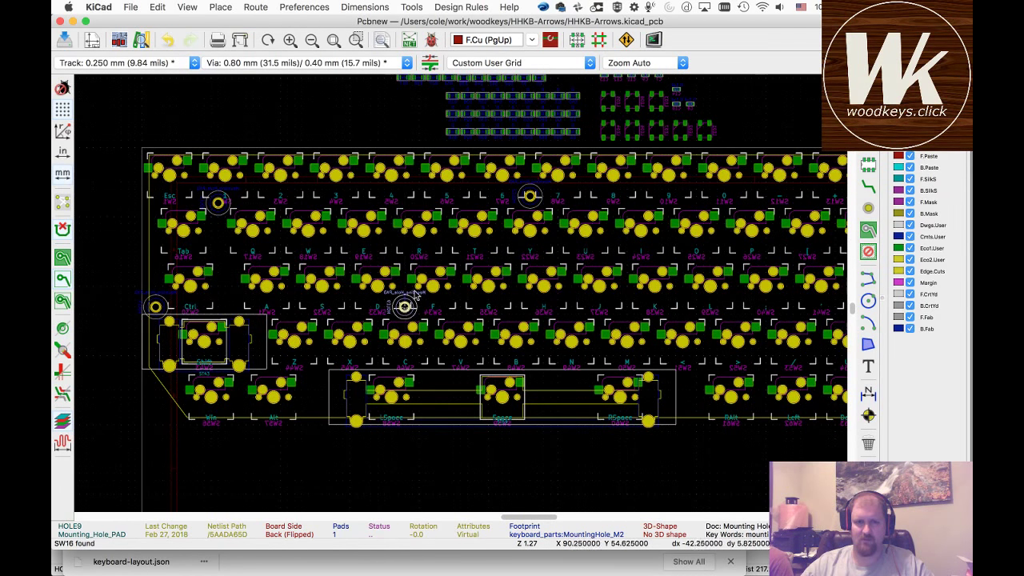
{"action": "scroll", "coordinate": [408, 310], "scroll_direction": "down", "scroll_amount": 4}
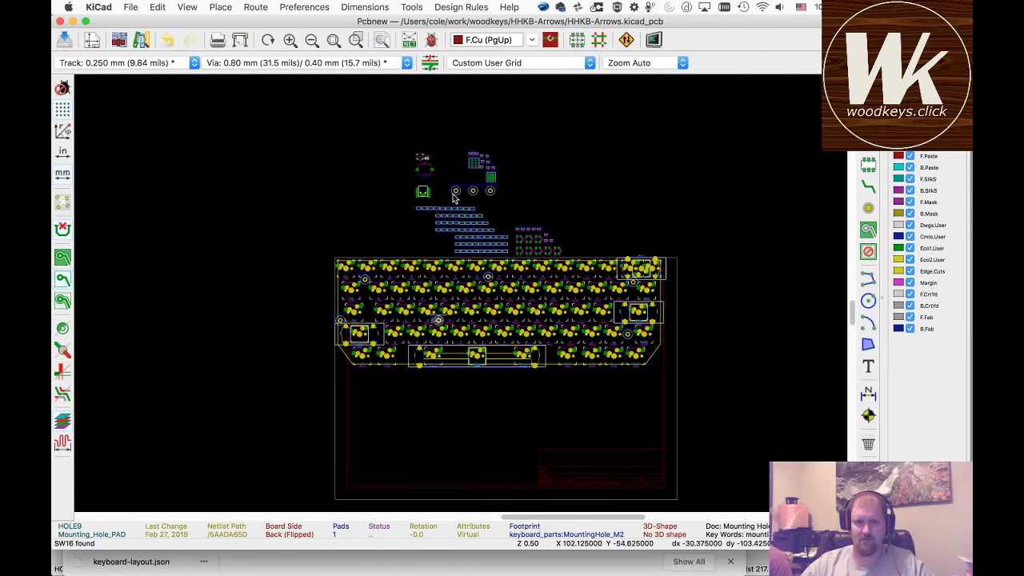
{"action": "left_click", "coordinate": [455, 190]}
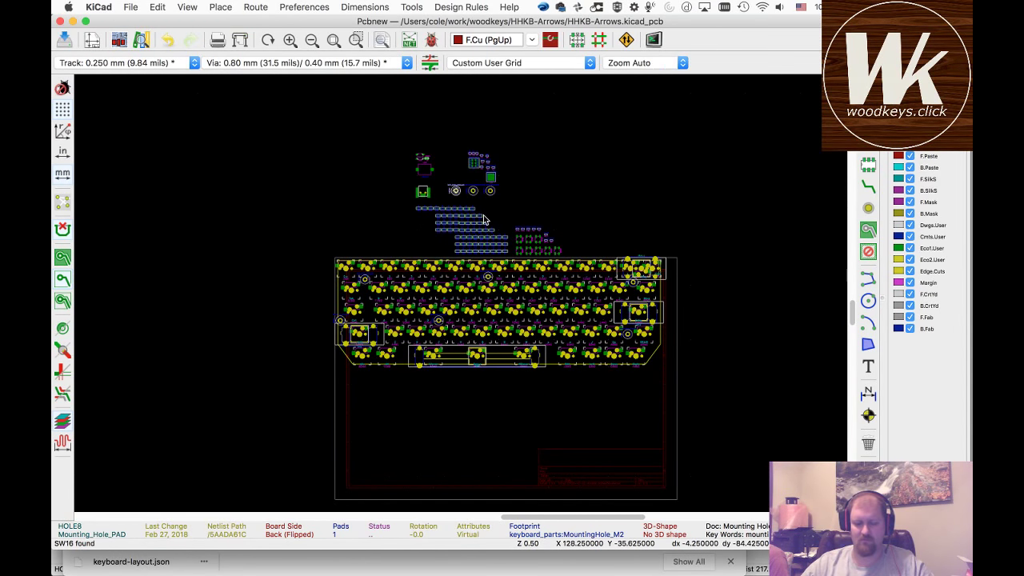
- Bring HOLE8 onto the board, trying positions over SW40 and SW39
{"action": "left_click_drag", "start_coordinate": [455, 191], "coordinate": [559, 329]}
{"action": "scroll", "coordinate": [559, 329], "scroll_direction": "up", "scroll_amount": 3}
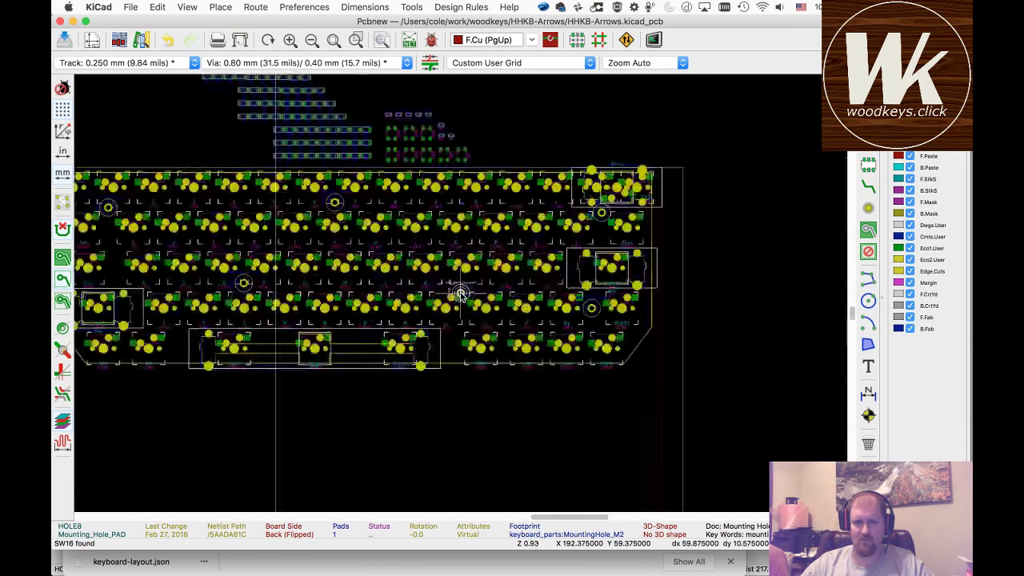
{"action": "scroll", "coordinate": [460, 294], "scroll_direction": "up", "scroll_amount": 1}
{"action": "left_click_drag", "start_coordinate": [460, 294], "coordinate": [442, 287]}
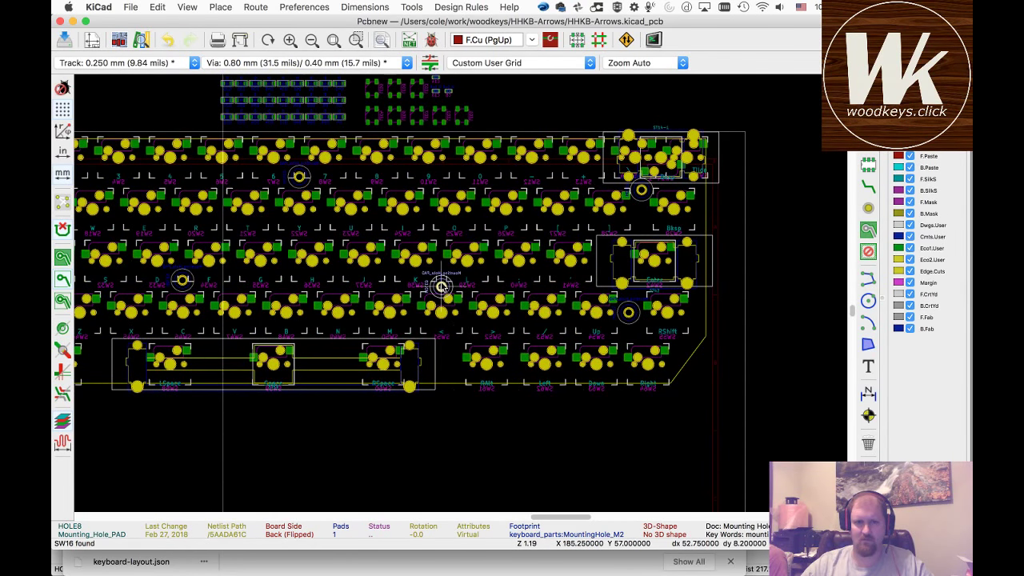
{"action": "scroll", "coordinate": [460, 294], "scroll_direction": "up", "scroll_amount": 3}
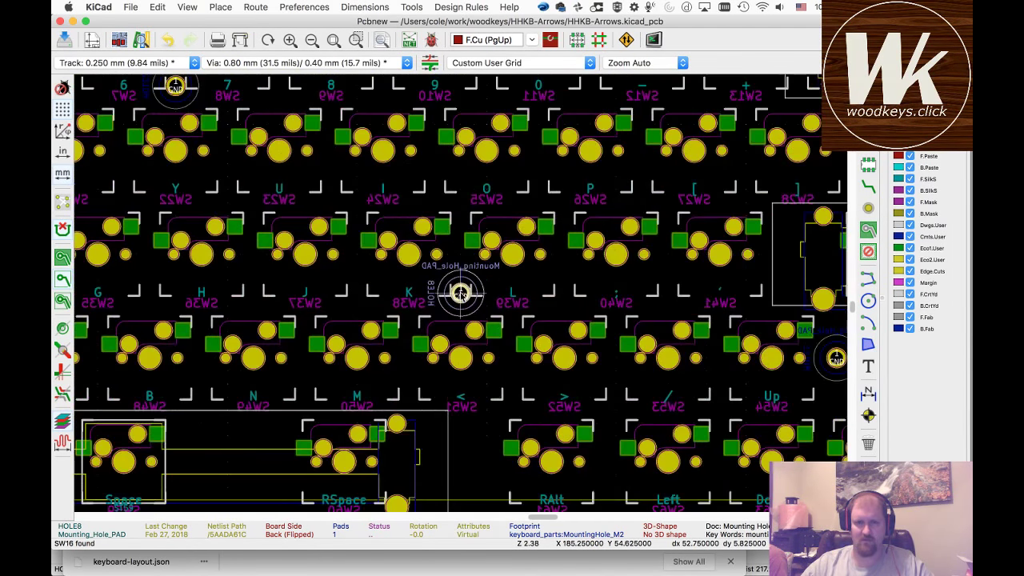
{"action": "left_click_drag", "start_coordinate": [460, 294], "coordinate": [564, 298]}
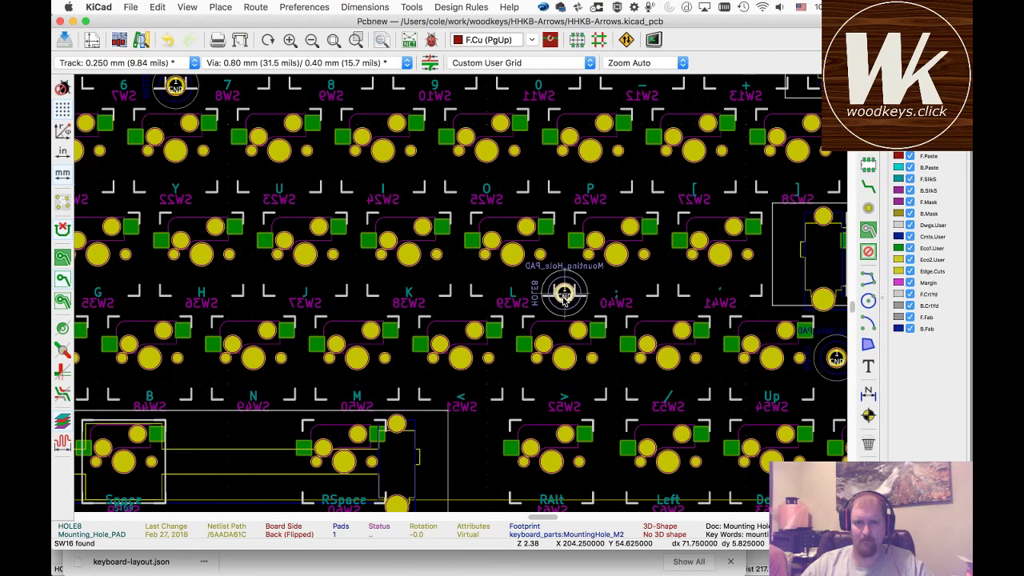
{"action": "scroll", "coordinate": [563, 298], "scroll_direction": "down", "scroll_amount": 2}
{"action": "left_click_drag", "start_coordinate": [457, 290], "coordinate": [366, 297]}
{"action": "scroll", "coordinate": [366, 297], "scroll_direction": "down", "scroll_amount": 4}
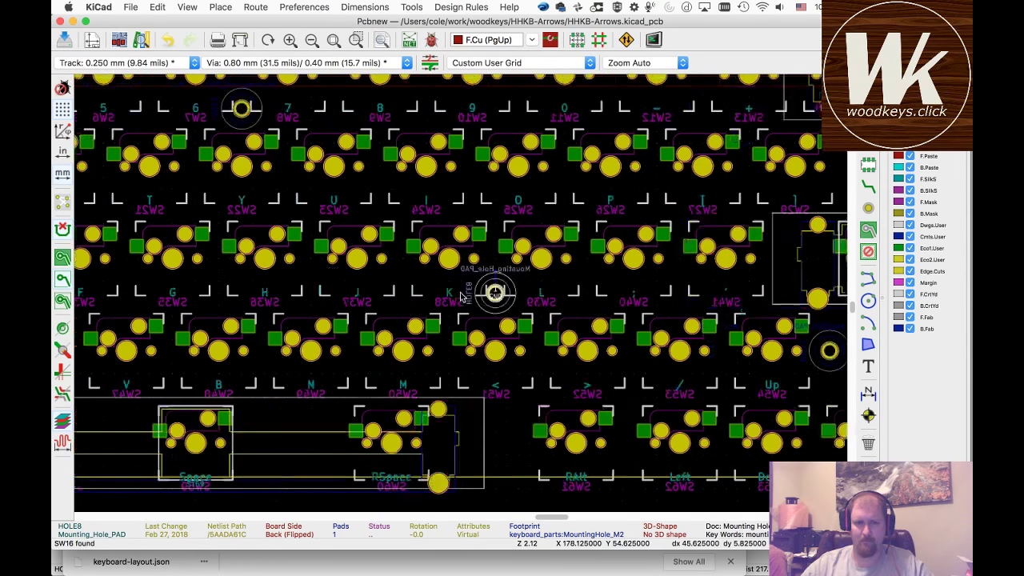
{"action": "scroll", "coordinate": [416, 240], "scroll_direction": "down", "scroll_amount": 3}
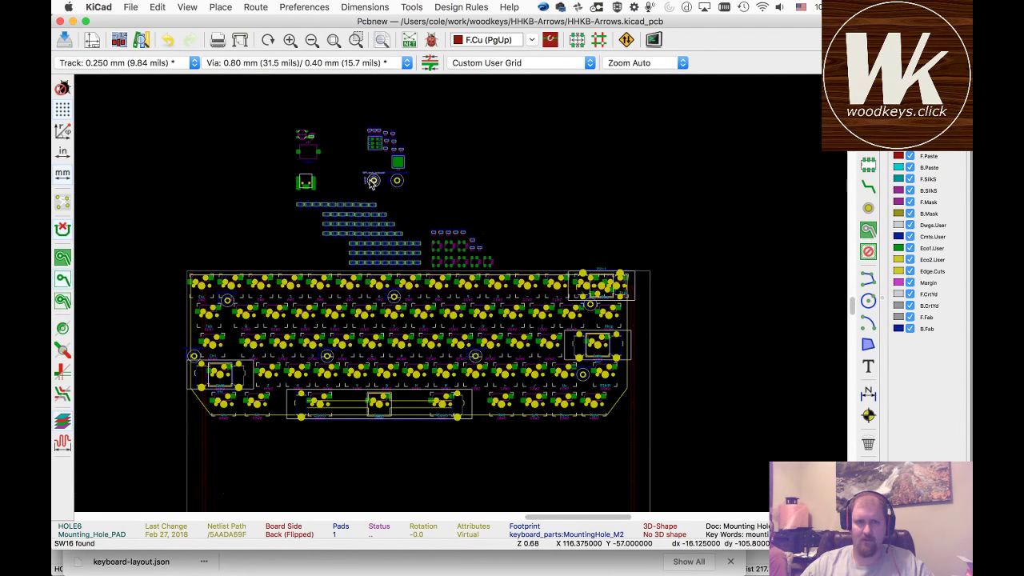
- Drop HOLE8 just above the spacebar switches
{"action": "left_click_drag", "start_coordinate": [372, 183], "coordinate": [287, 328]}
{"action": "scroll", "coordinate": [286, 328], "scroll_direction": "down", "scroll_amount": 1}
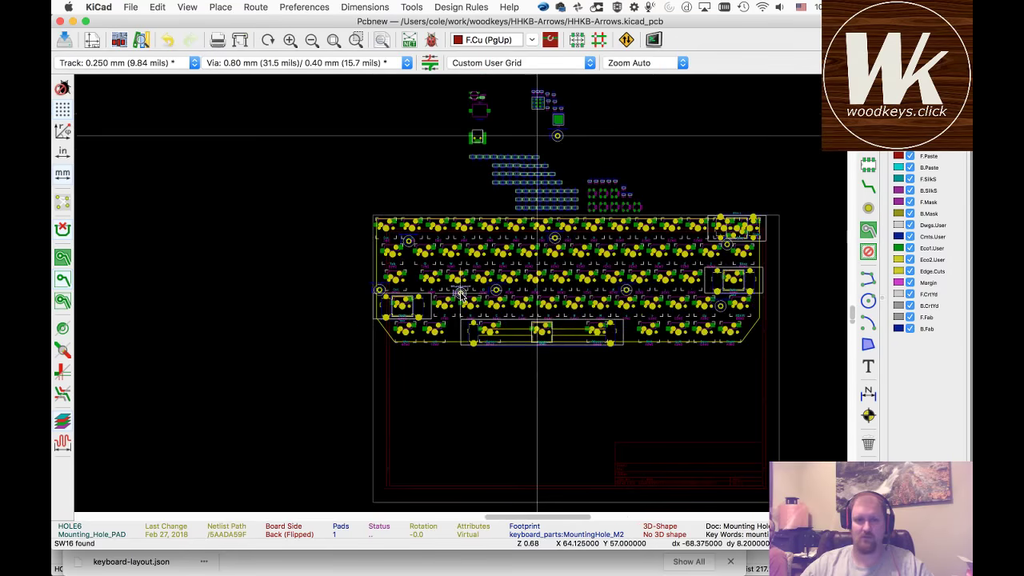
{"action": "scroll", "coordinate": [686, 343], "scroll_direction": "down", "scroll_amount": 1}
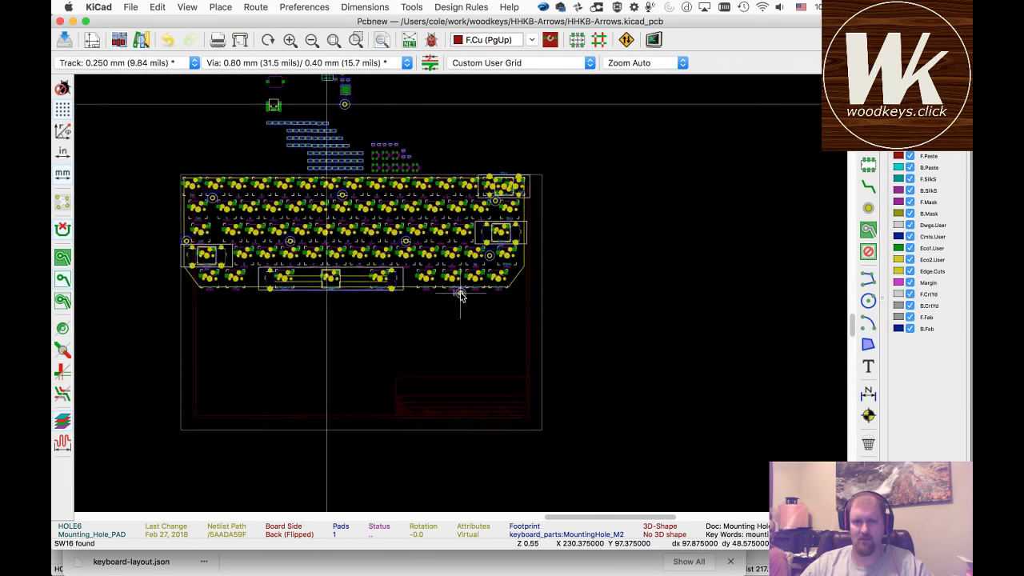
{"action": "scroll", "coordinate": [460, 294], "scroll_direction": "up", "scroll_amount": 4}
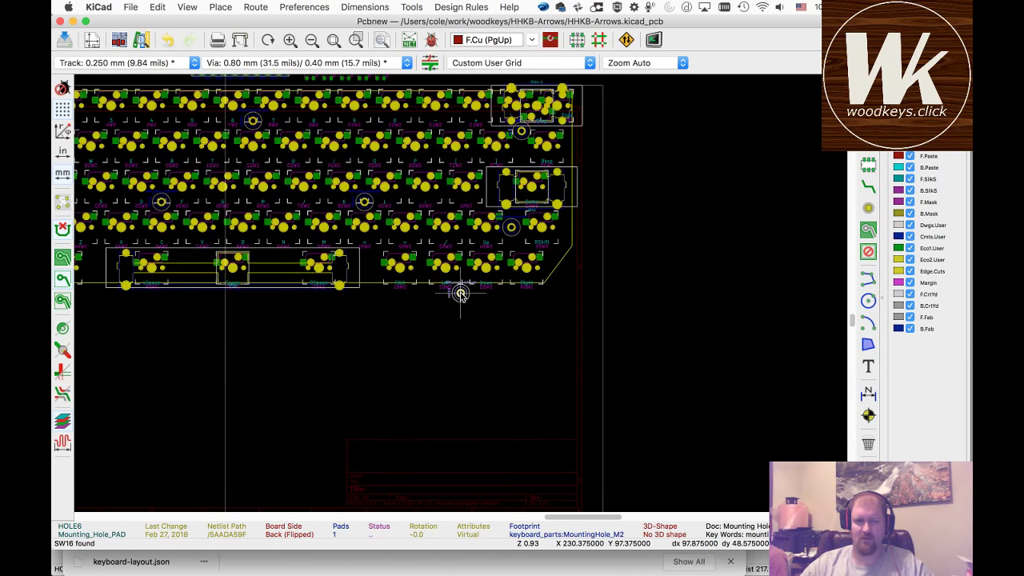
{"action": "scroll", "coordinate": [460, 295], "scroll_direction": "up", "scroll_amount": 3}
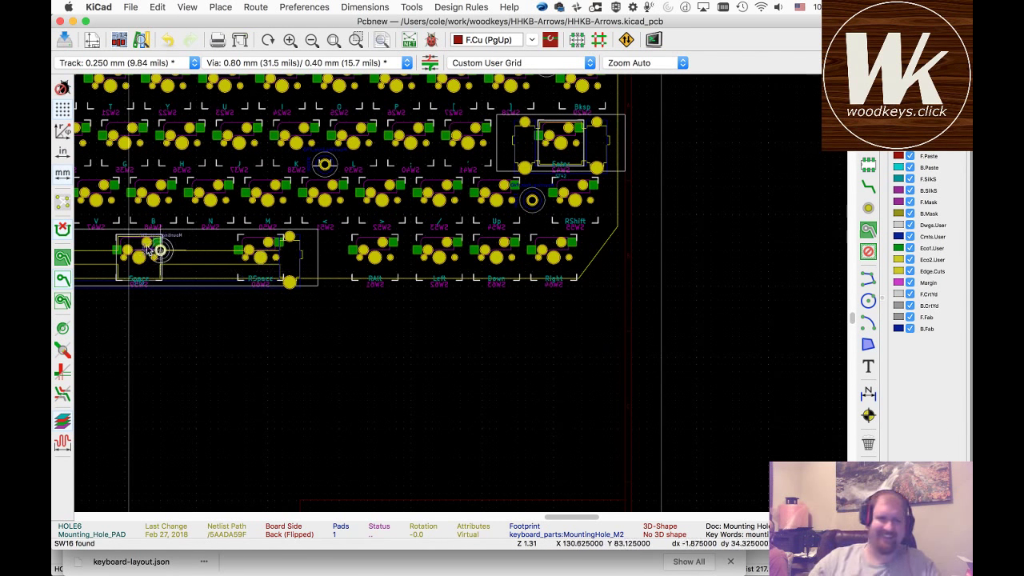
{"action": "scroll", "coordinate": [155, 247], "scroll_direction": "down", "scroll_amount": 2}
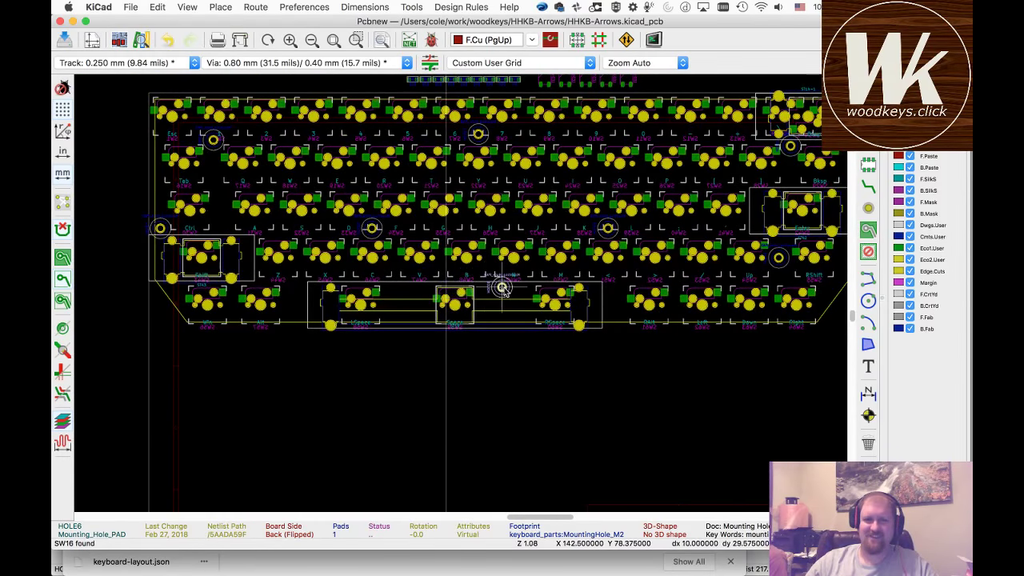
{"action": "scroll", "coordinate": [502, 289], "scroll_direction": "up", "scroll_amount": 4}
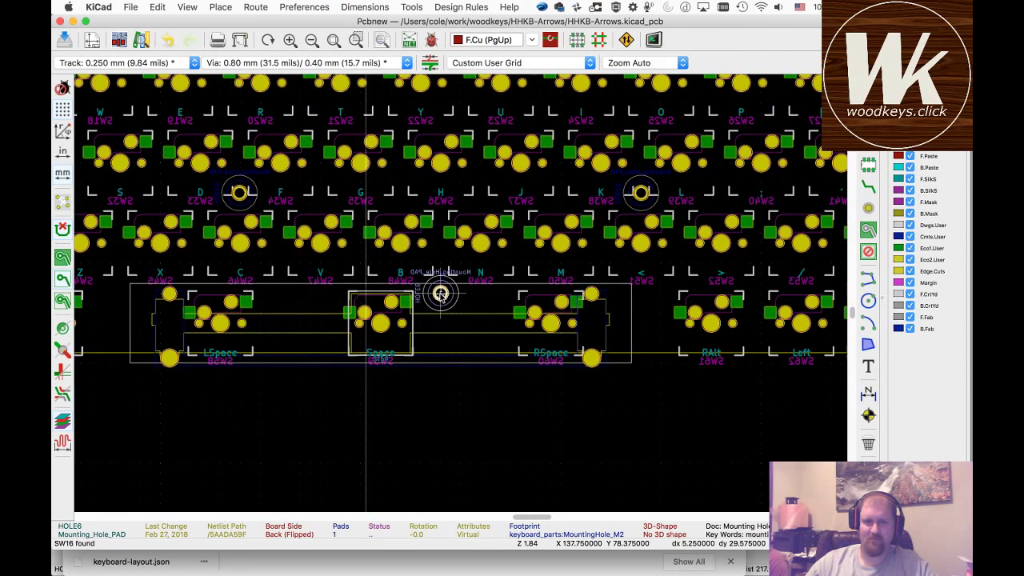
{"action": "left_click", "coordinate": [440, 295]}
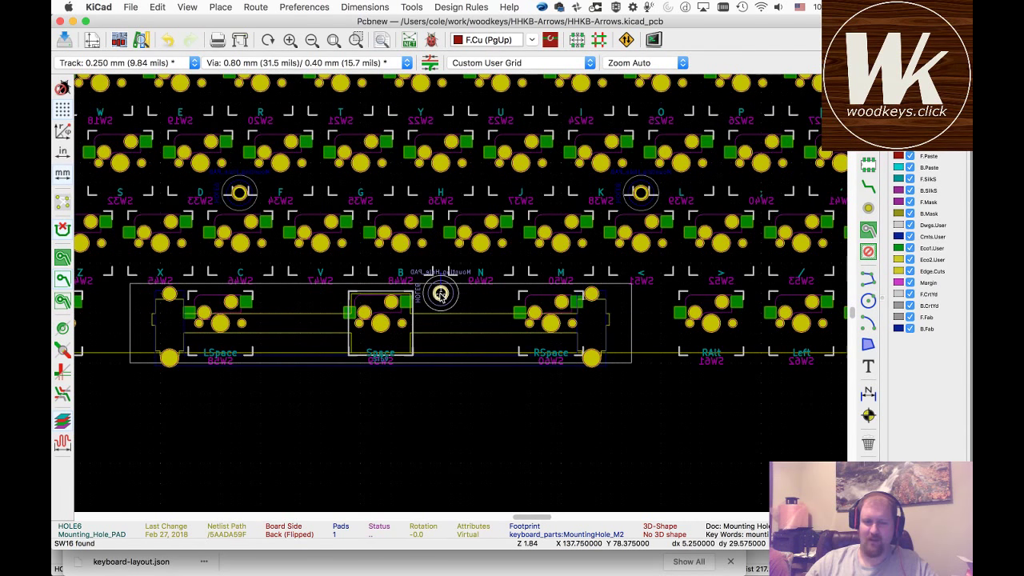
- Zoom to fit the board and save HHKB-Arrows.kicad_pcb
{"action": "scroll", "coordinate": [441, 295], "scroll_direction": "down", "scroll_amount": 10}
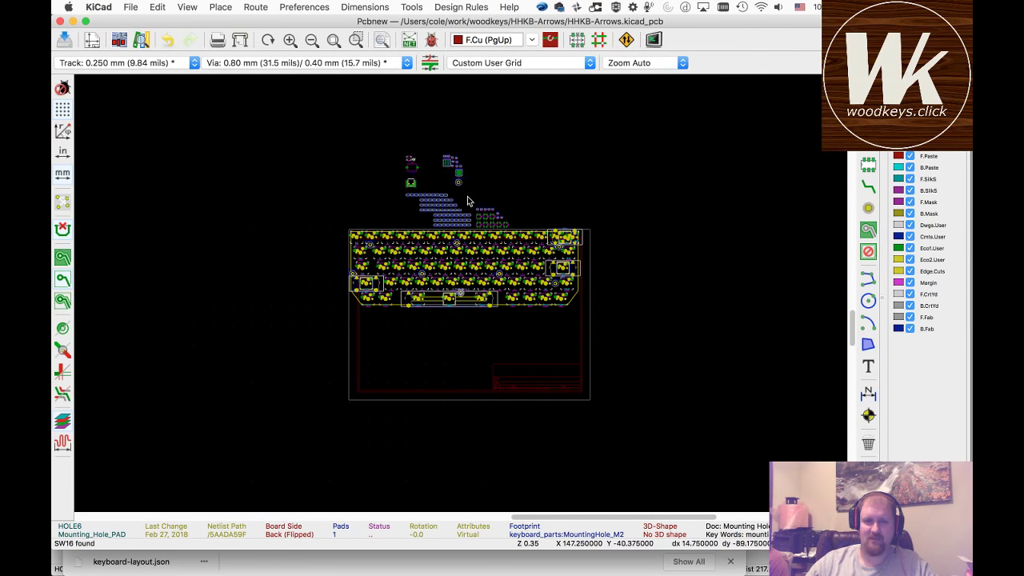
{"action": "scroll", "coordinate": [467, 196], "scroll_direction": "up", "scroll_amount": 1}
{"action": "scroll", "coordinate": [461, 296], "scroll_direction": "up", "scroll_amount": 3}
{"action": "scroll", "coordinate": [461, 297], "scroll_direction": "down", "scroll_amount": 2}
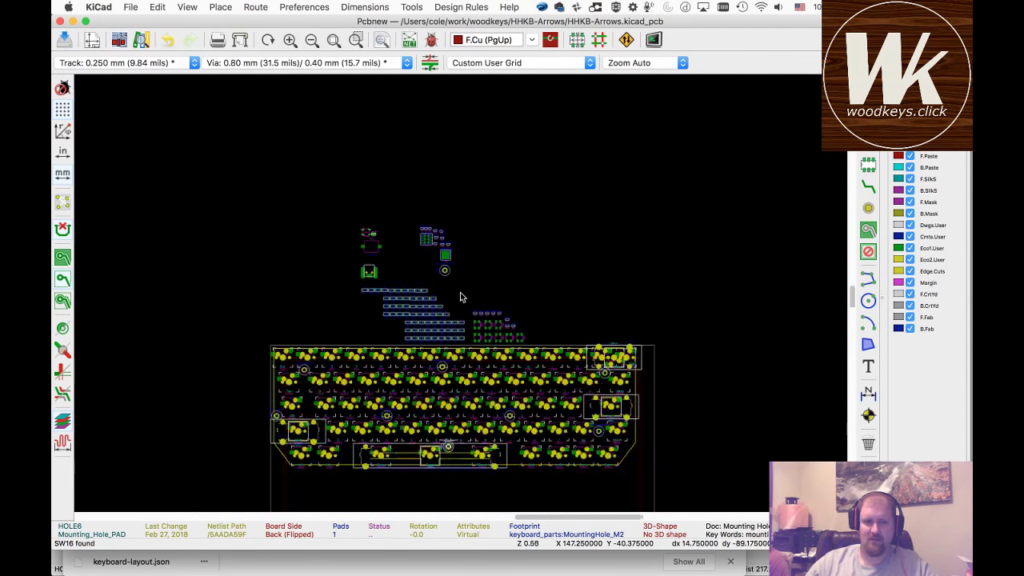
{"action": "left_click", "coordinate": [329, 40]}
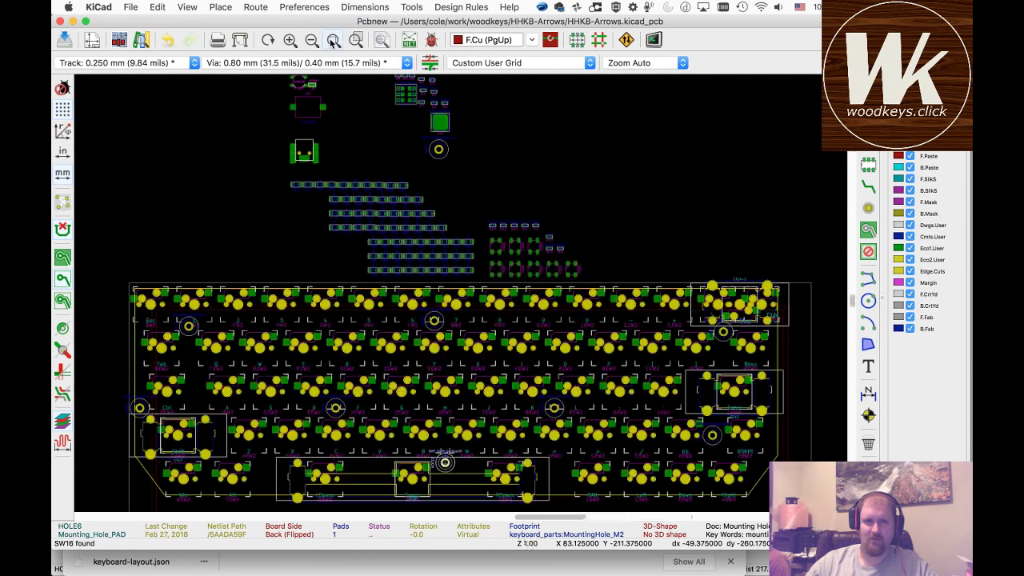
{"action": "key", "text": "super+s"}
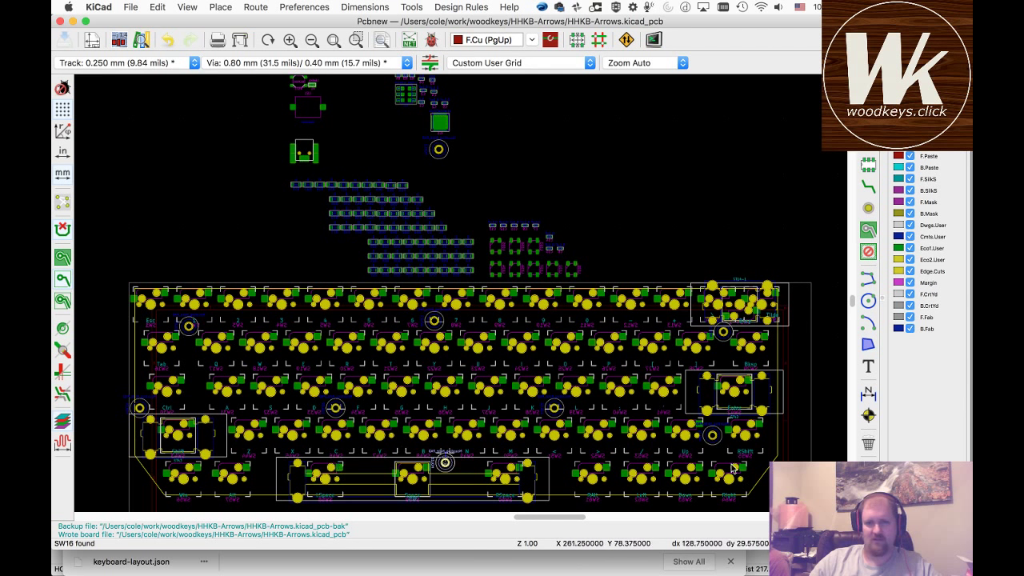
{"action": "left_click", "coordinate": [439, 152]}
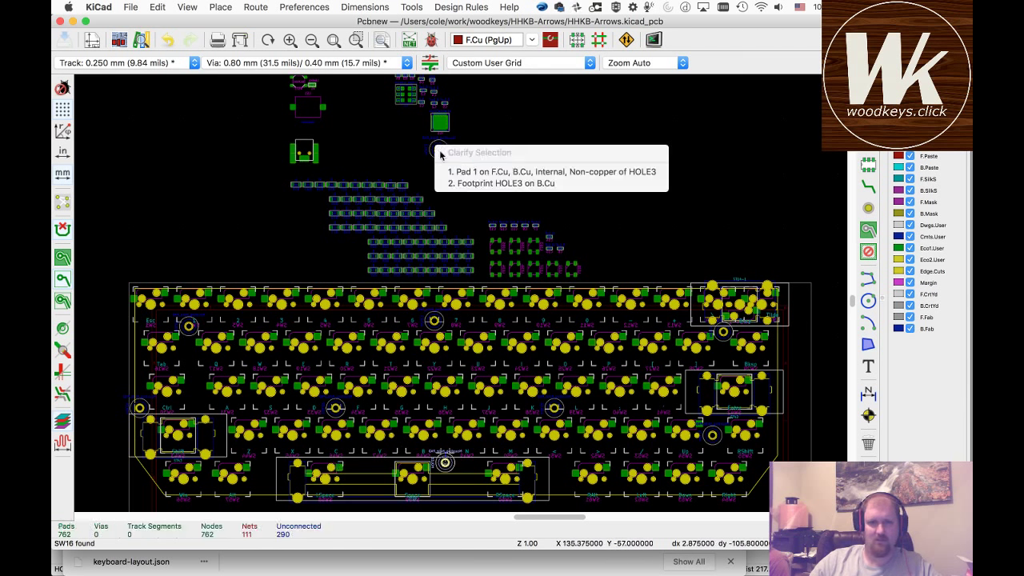
{"action": "key", "text": "Down"}
{"action": "key", "text": "Down"}
{"action": "key", "text": "Return"}
{"action": "key", "text": "Delete"}
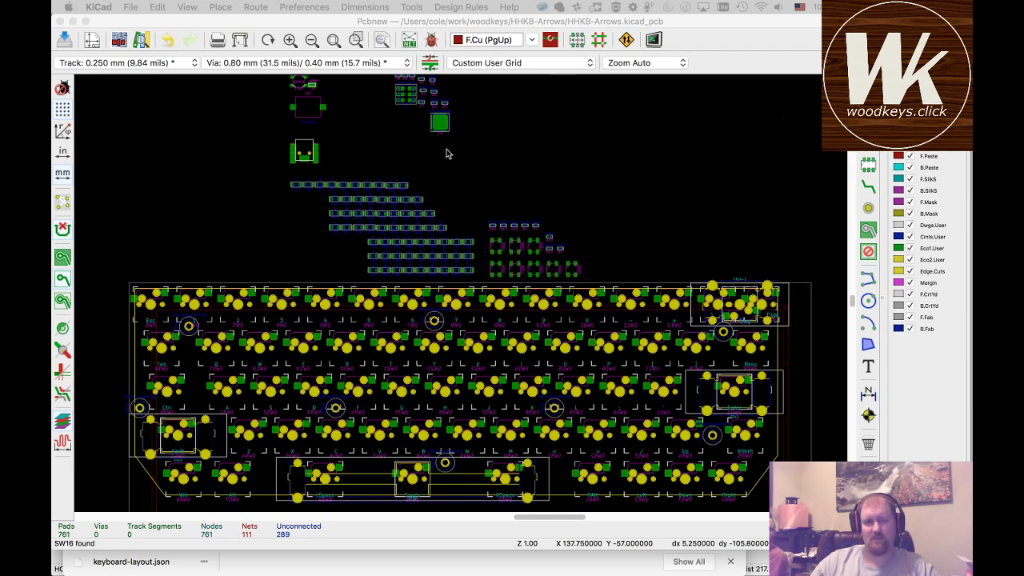
- Nudge the ATMEGA32U4 footprint IC1 lower among the unplaced parts and zoom to inspect it
{"action": "scroll", "coordinate": [446, 154], "scroll_direction": "up", "scroll_amount": 5}
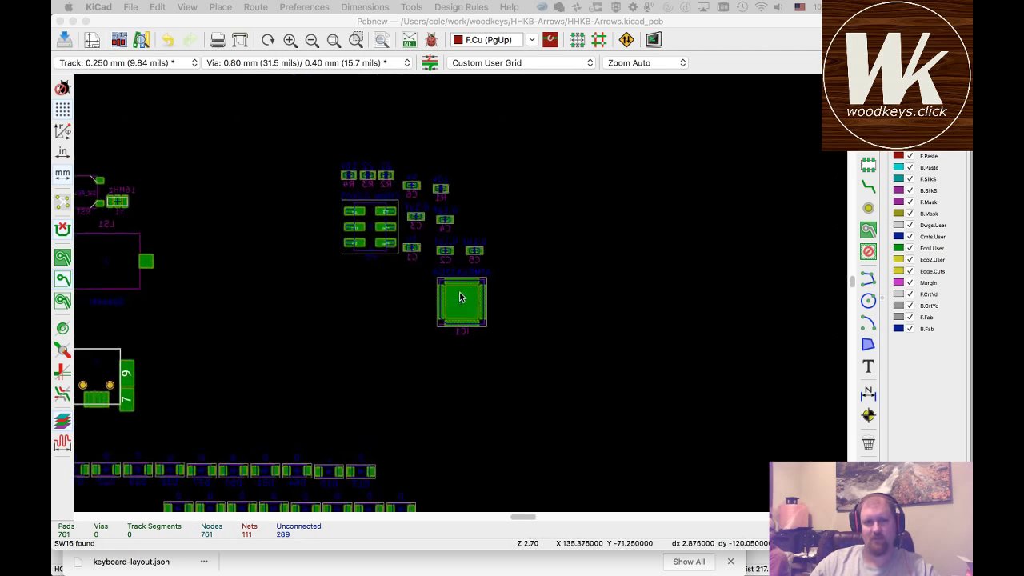
{"action": "left_click", "coordinate": [439, 285]}
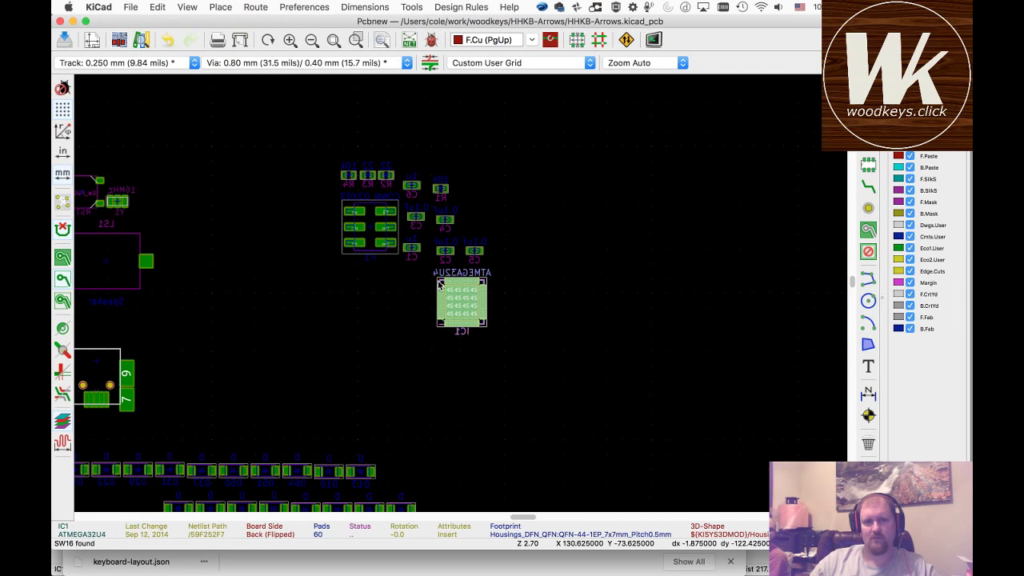
{"action": "left_click_drag", "start_coordinate": [439, 285], "coordinate": [445, 392]}
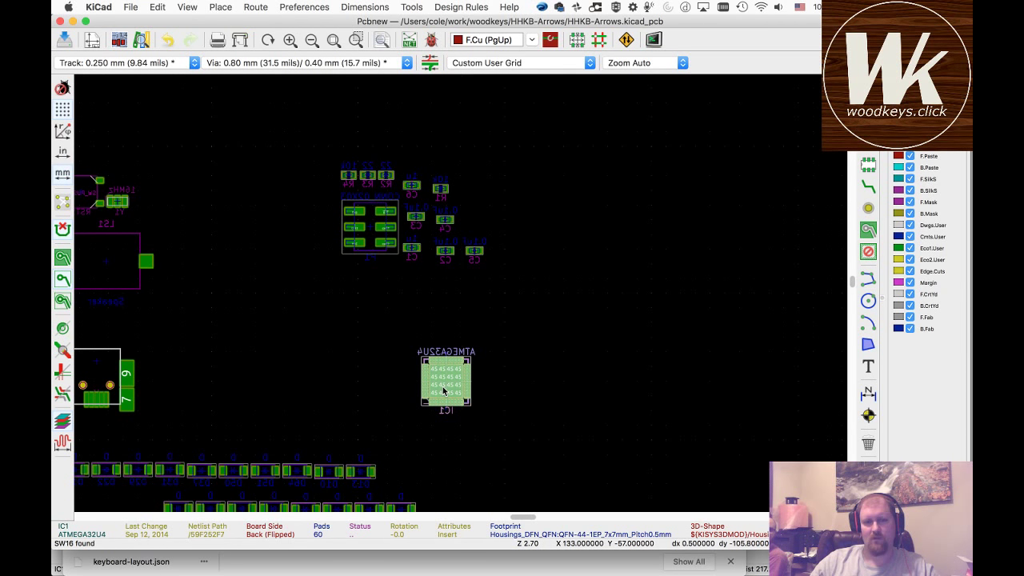
{"action": "scroll", "coordinate": [444, 391], "scroll_direction": "down", "scroll_amount": 8}
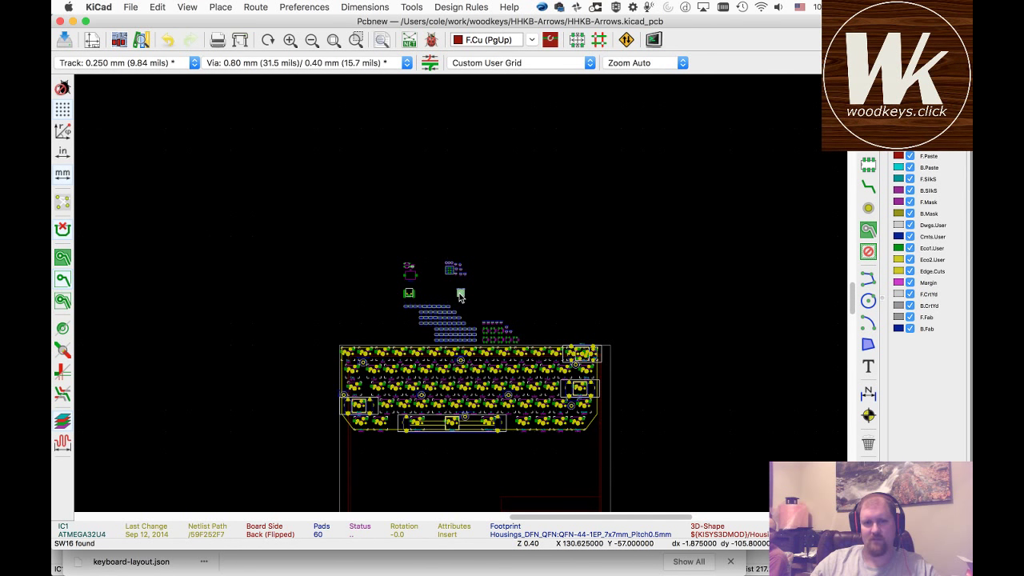
{"action": "scroll", "coordinate": [460, 297], "scroll_direction": "up", "scroll_amount": 4}
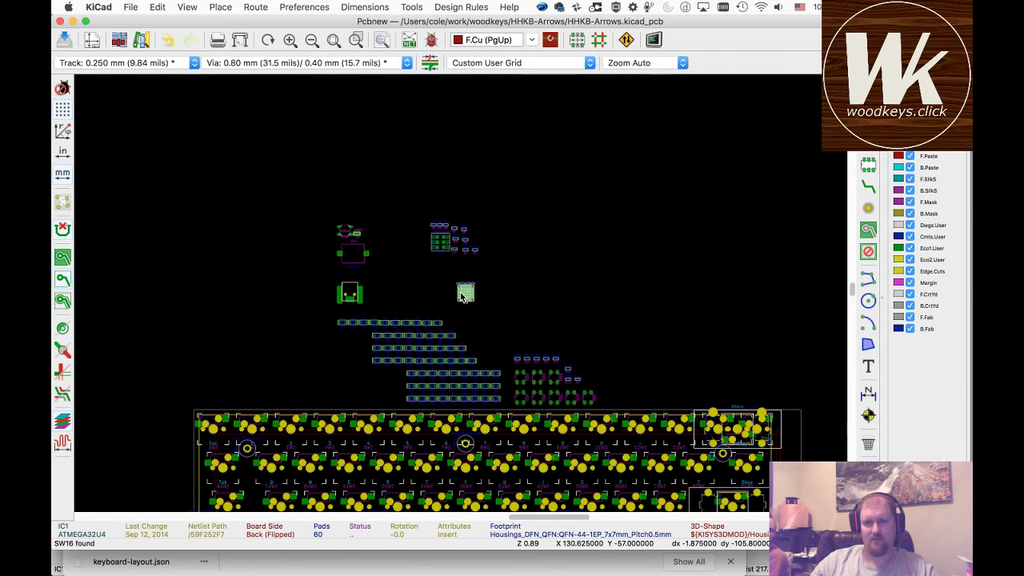
{"action": "scroll", "coordinate": [461, 295], "scroll_direction": "up", "scroll_amount": 6}
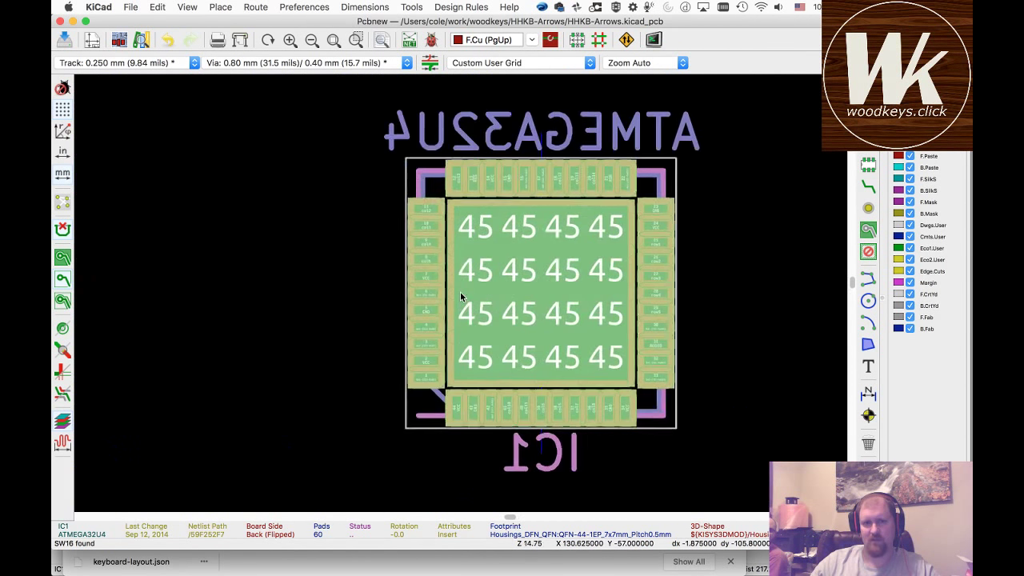
{"action": "scroll", "coordinate": [460, 296], "scroll_direction": "down", "scroll_amount": 4}
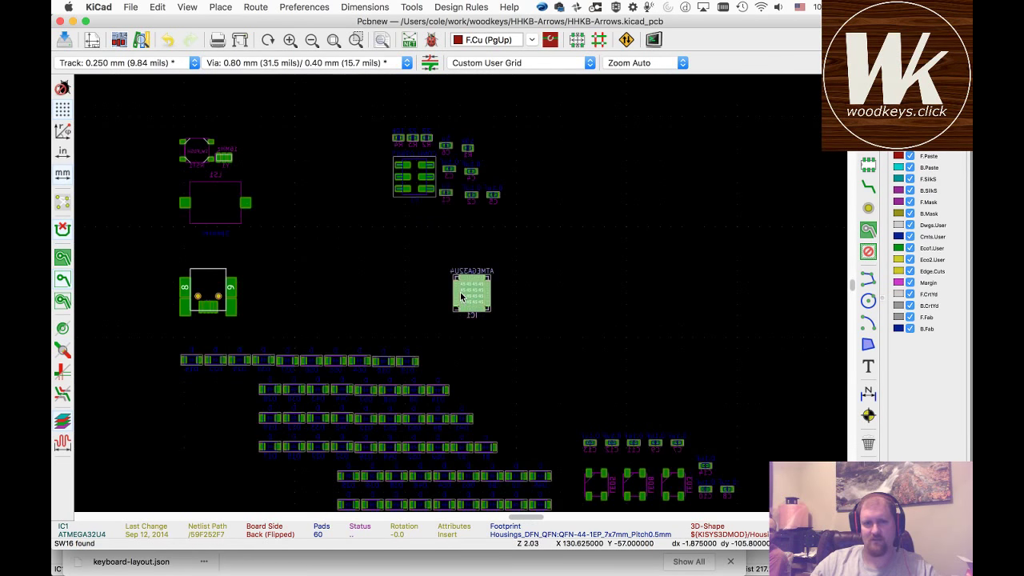
{"action": "scroll", "coordinate": [460, 295], "scroll_direction": "down", "scroll_amount": 4}
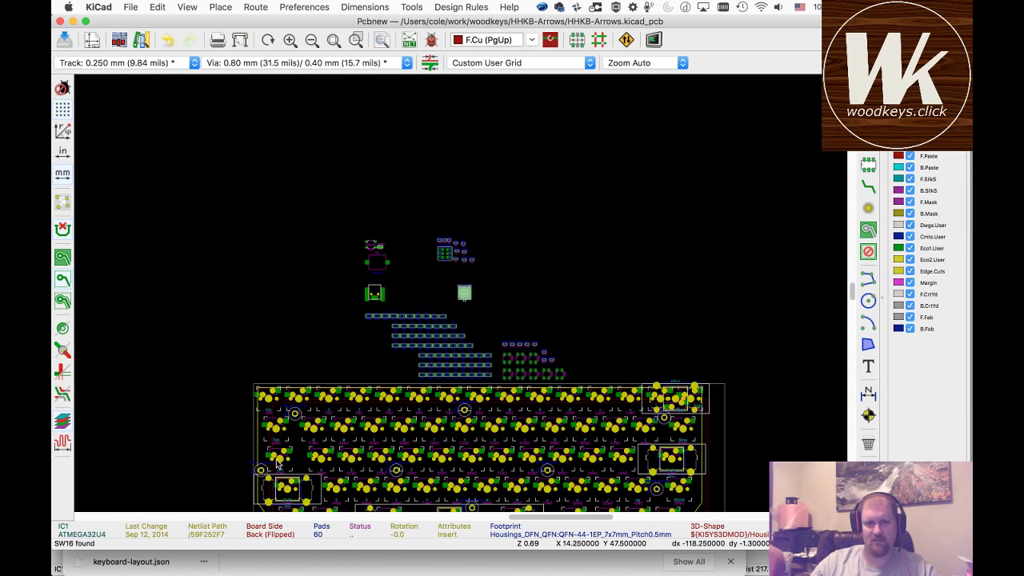
{"action": "scroll", "coordinate": [298, 448], "scroll_direction": "up", "scroll_amount": 1}
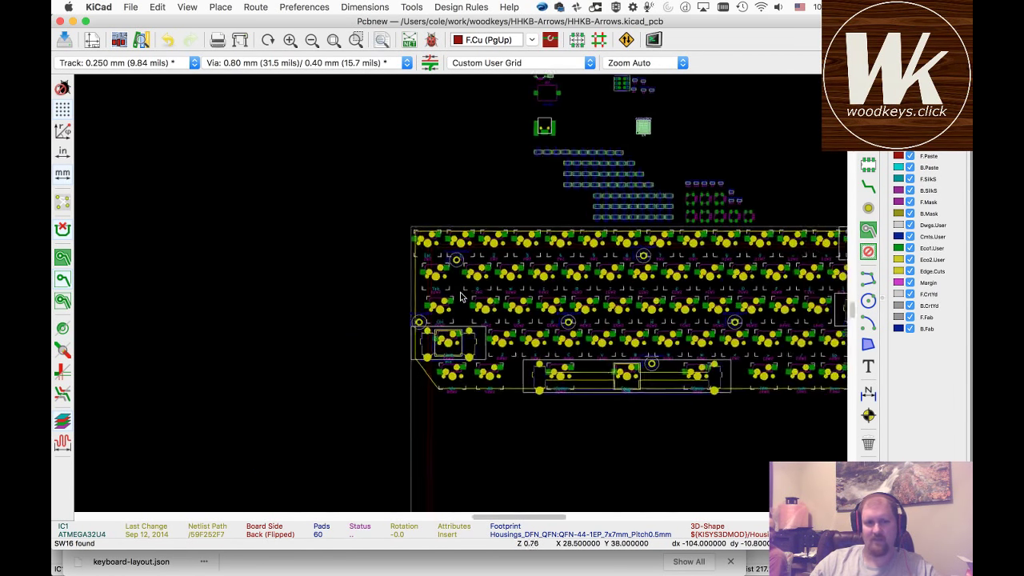
{"action": "scroll", "coordinate": [460, 297], "scroll_direction": "up", "scroll_amount": 4}
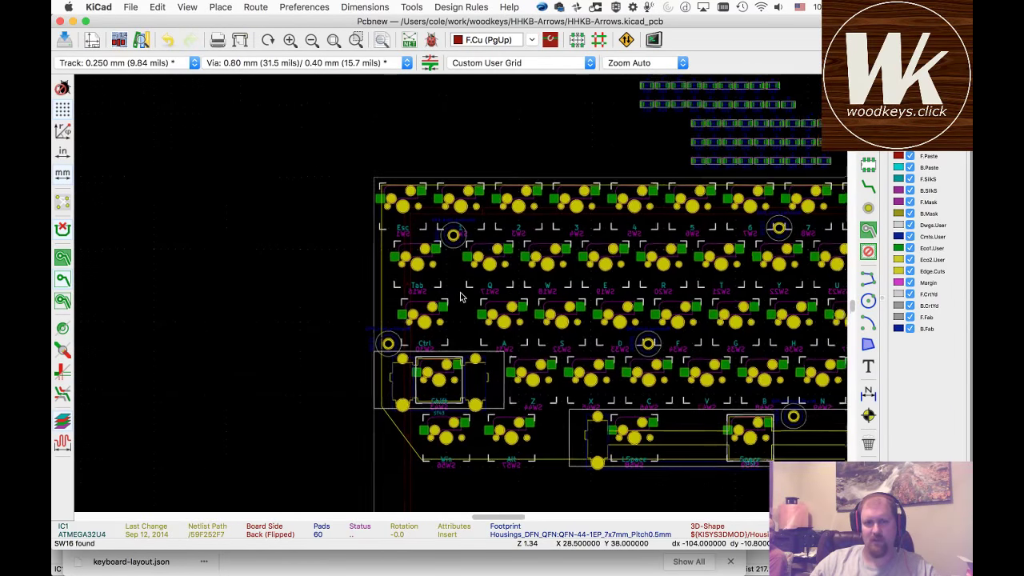
{"action": "scroll", "coordinate": [459, 297], "scroll_direction": "down", "scroll_amount": 1}
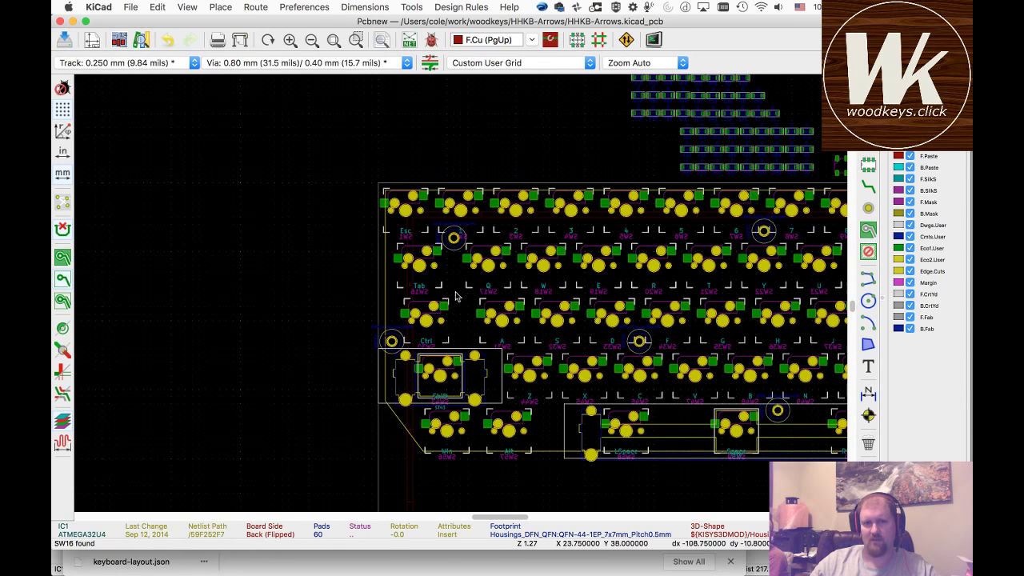
{"action": "scroll", "coordinate": [456, 296], "scroll_direction": "down", "scroll_amount": 5}
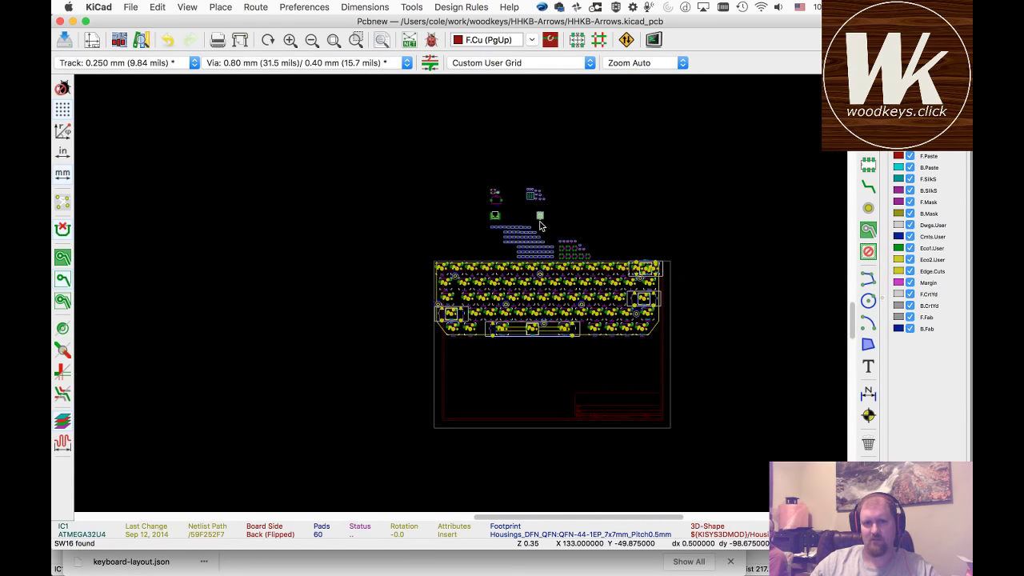
- Pick up IC1 and set its rotation to 45 degrees in Footprint Properties
{"action": "key", "text": "m"}
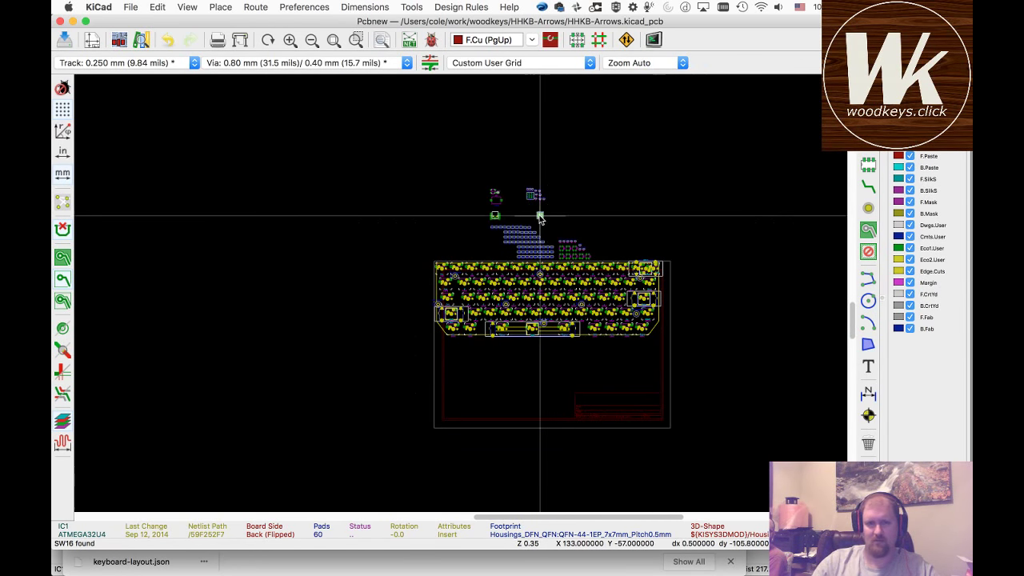
{"action": "scroll", "coordinate": [461, 291], "scroll_direction": "up", "scroll_amount": 10}
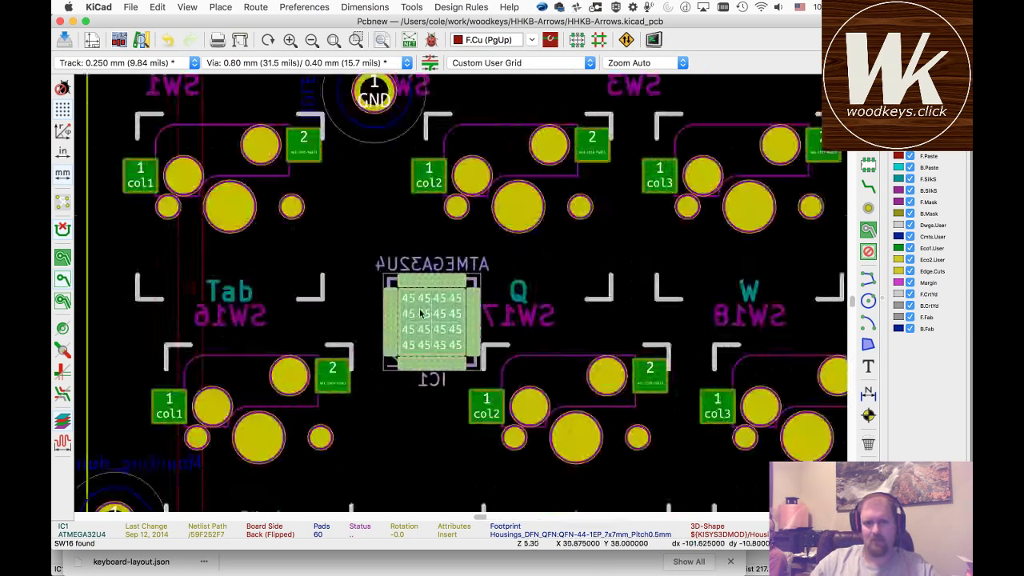
{"action": "key", "text": "r"}
{"action": "key", "text": "e"}
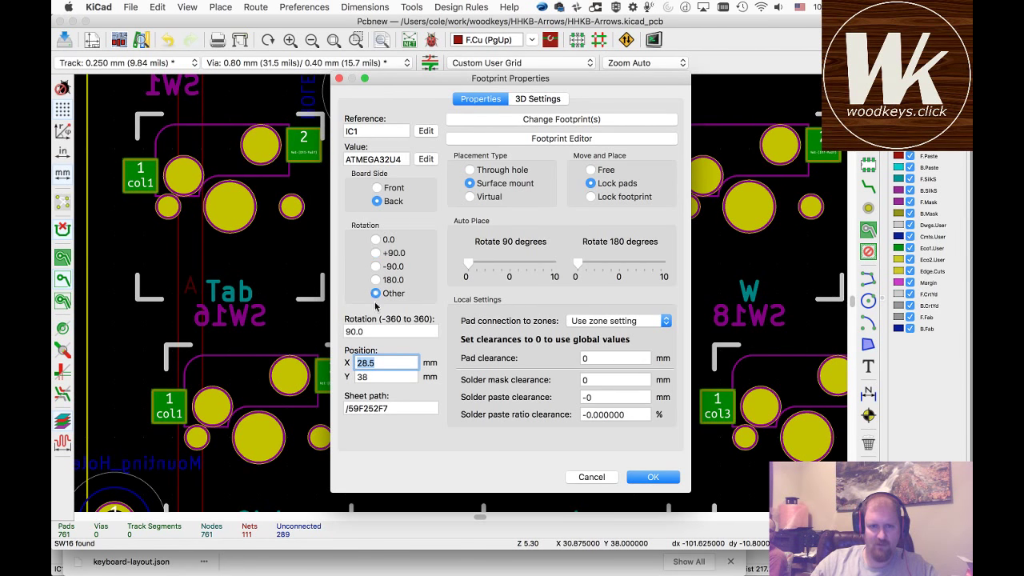
{"action": "double_click", "coordinate": [371, 334]}
{"action": "type", "text": "46"}
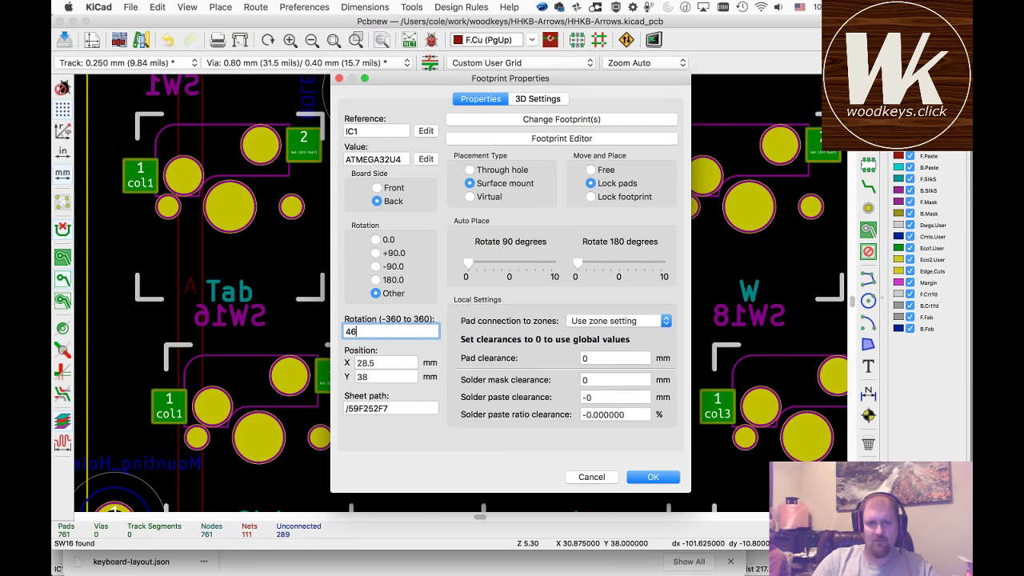
{"action": "key", "text": "Return"}
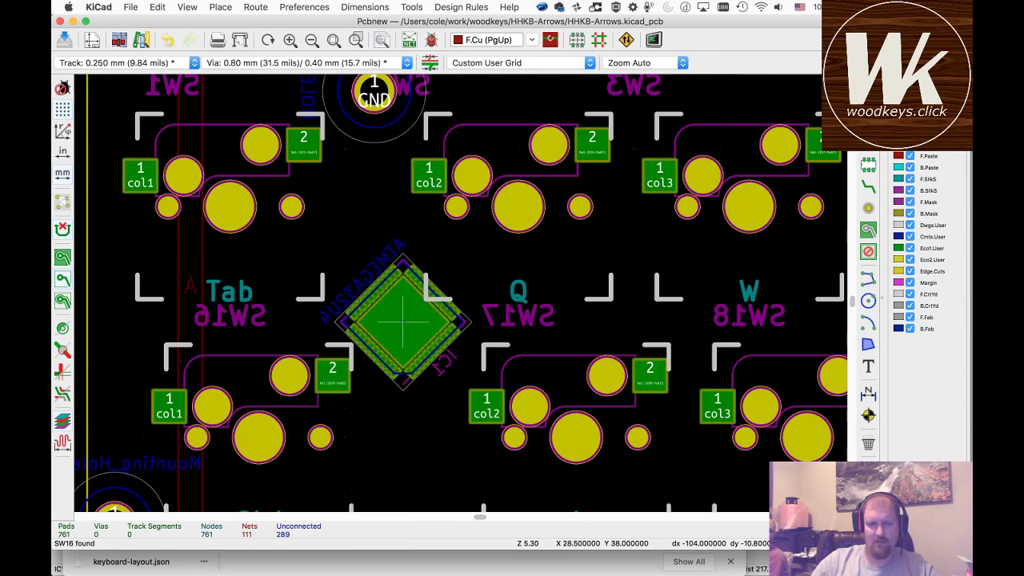
- Move the whole IC1 footprint onto the board between the Tab and Q switches
{"action": "left_click", "coordinate": [386, 330]}
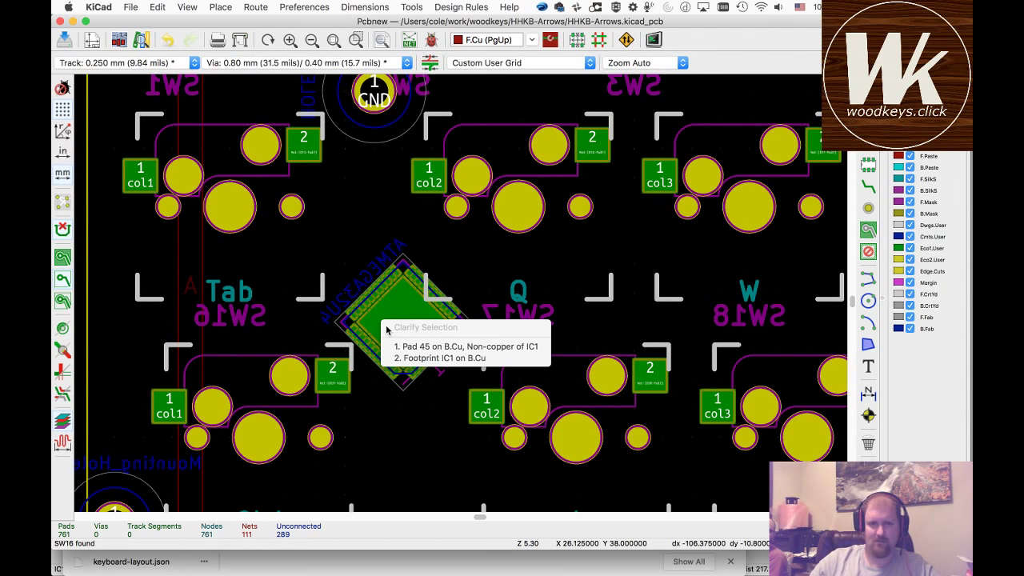
{"action": "left_click", "coordinate": [444, 357]}
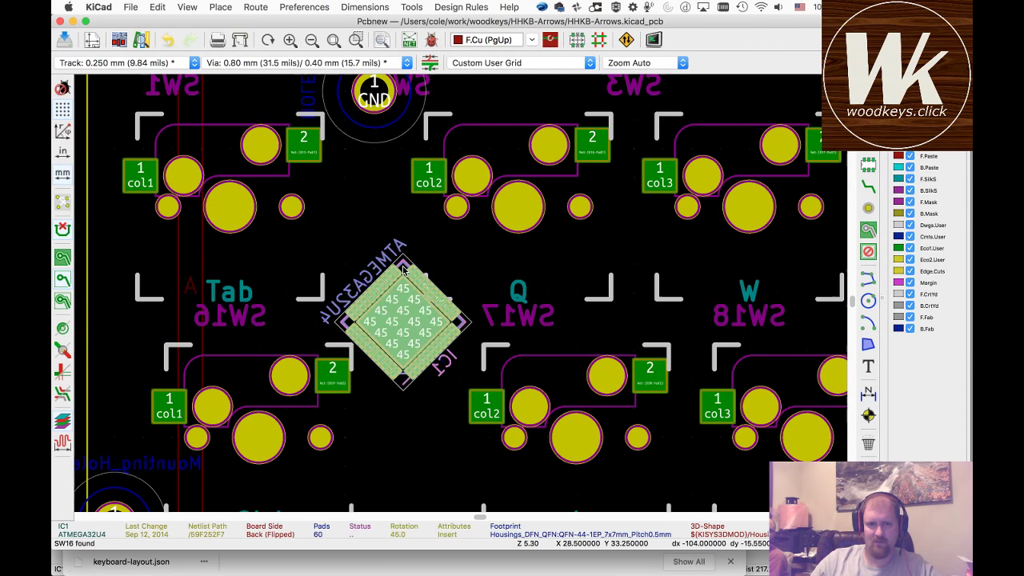
{"action": "key", "text": "m"}
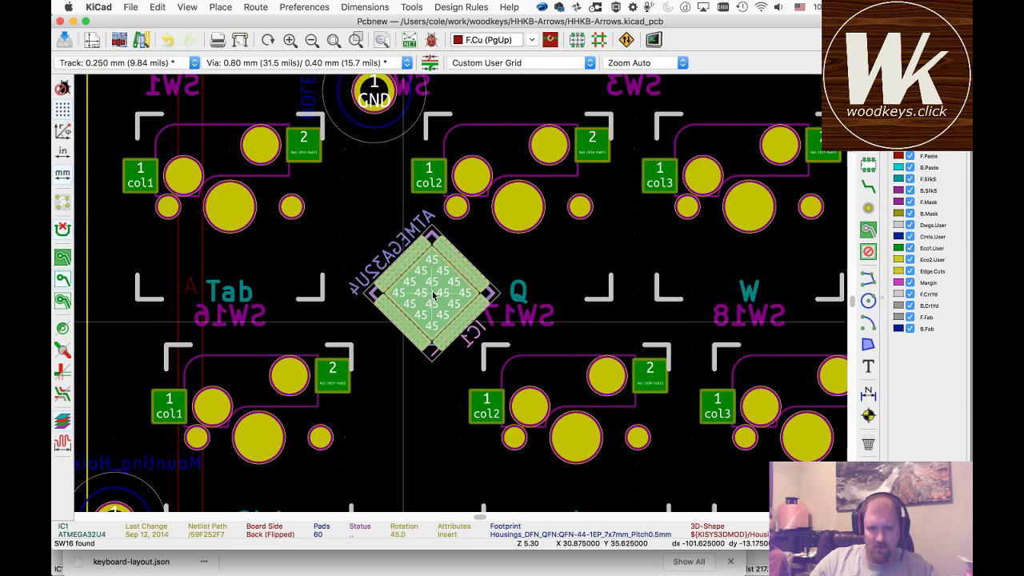
{"action": "left_click", "coordinate": [431, 296]}
{"action": "left_click", "coordinate": [512, 63]}
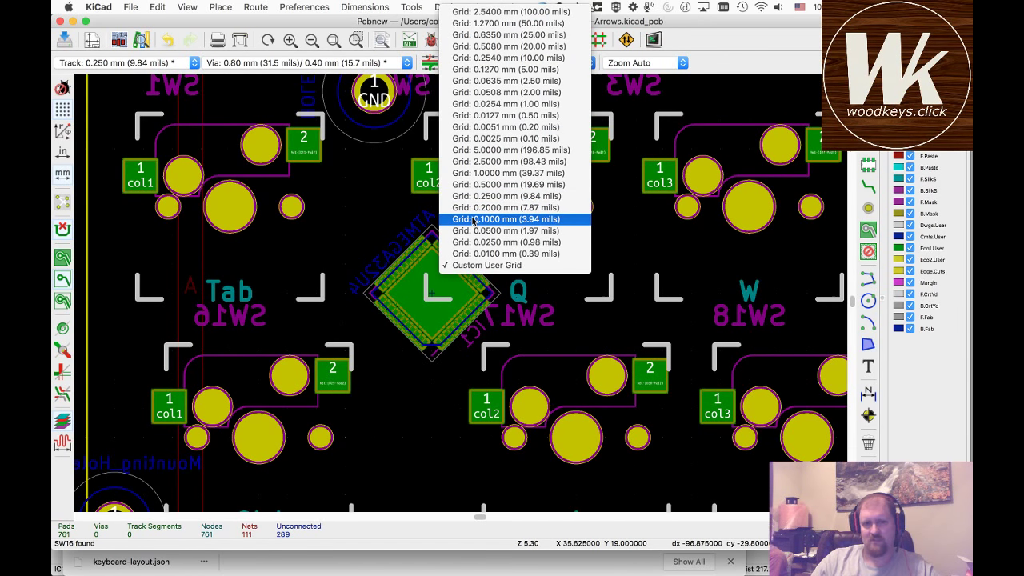
- Switch to a 0.1 mm grid and shift IC1 up-left, closer to the Tab switch
{"action": "left_click", "coordinate": [470, 222]}
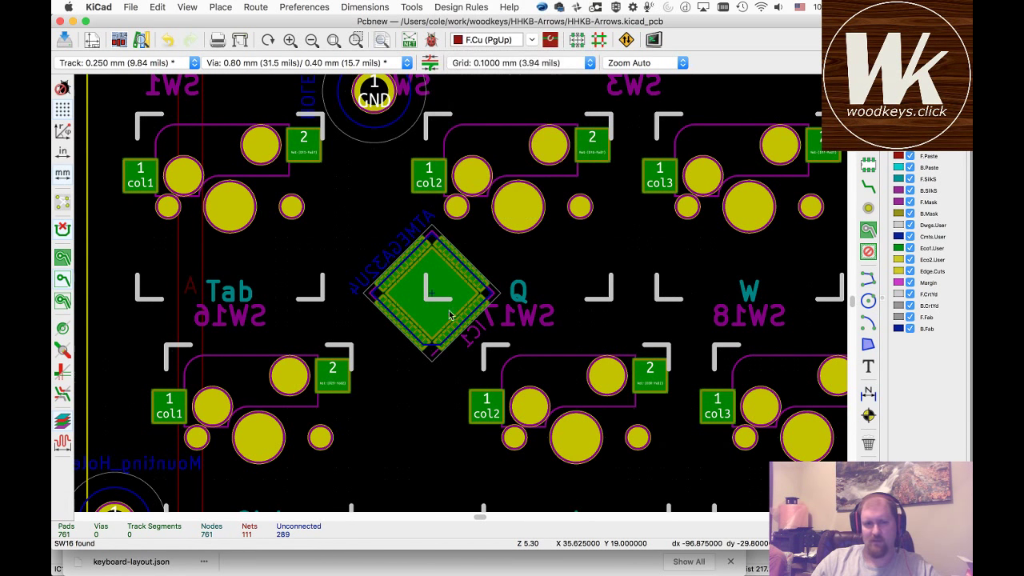
{"action": "left_click", "coordinate": [432, 354]}
{"action": "key", "text": "m"}
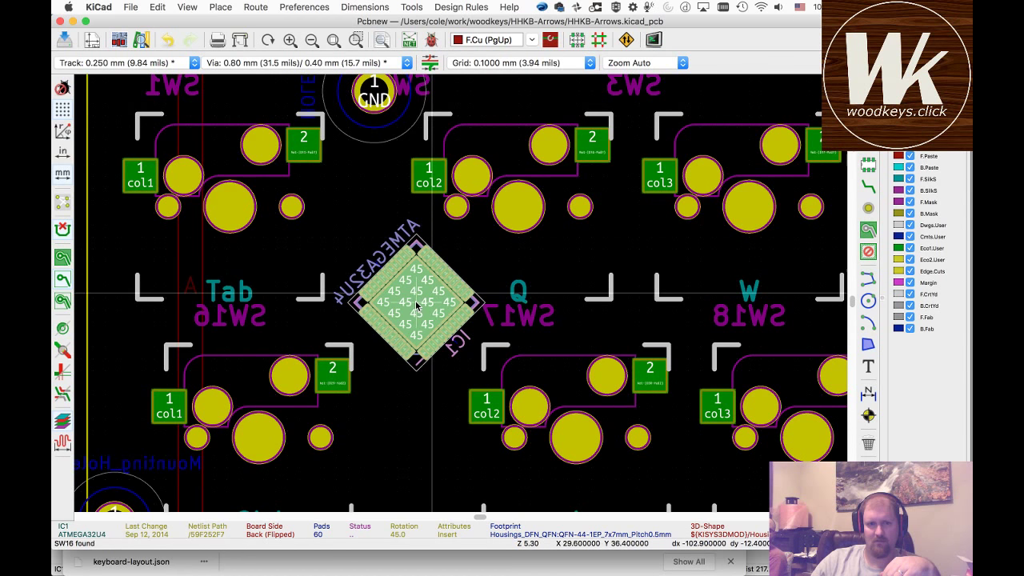
{"action": "left_click", "coordinate": [416, 304]}
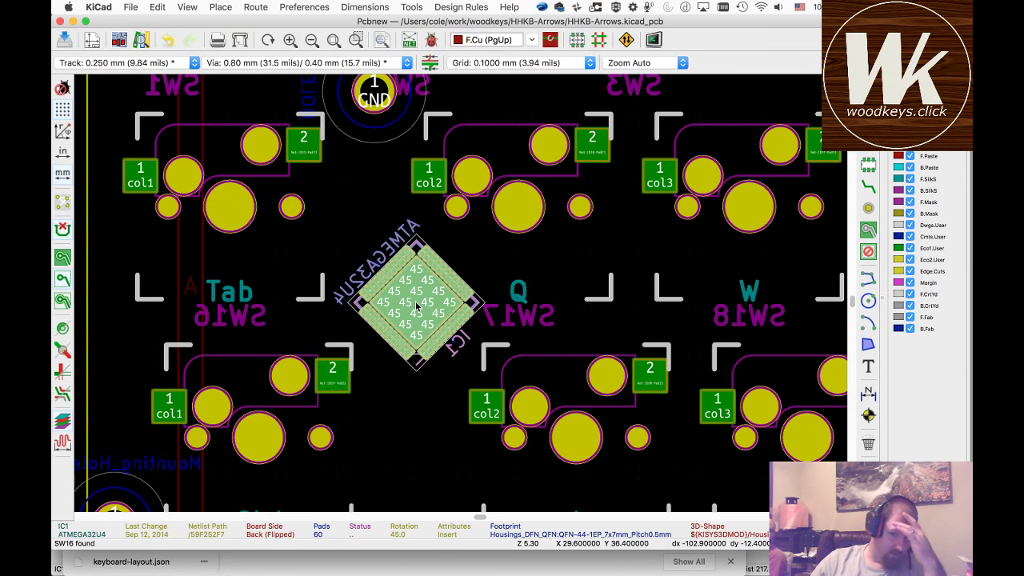
{"action": "key", "text": "m"}
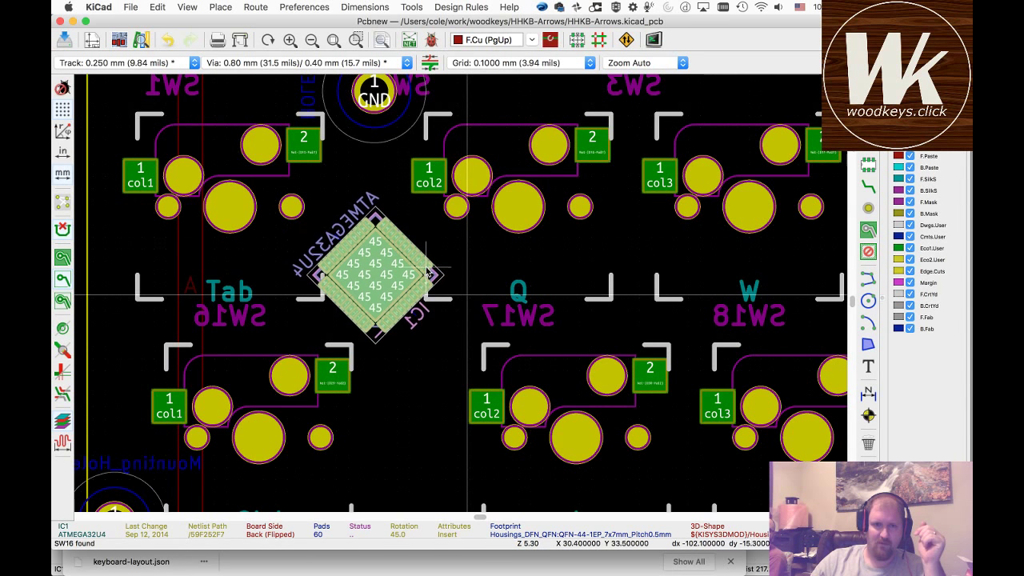
{"action": "left_click", "coordinate": [428, 273]}
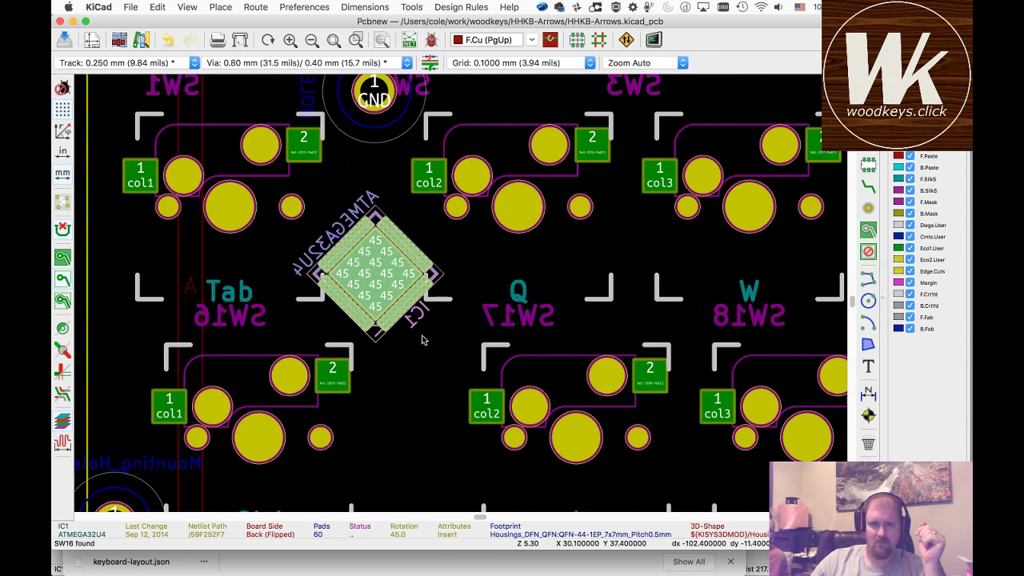
{"action": "left_click", "coordinate": [423, 368]}
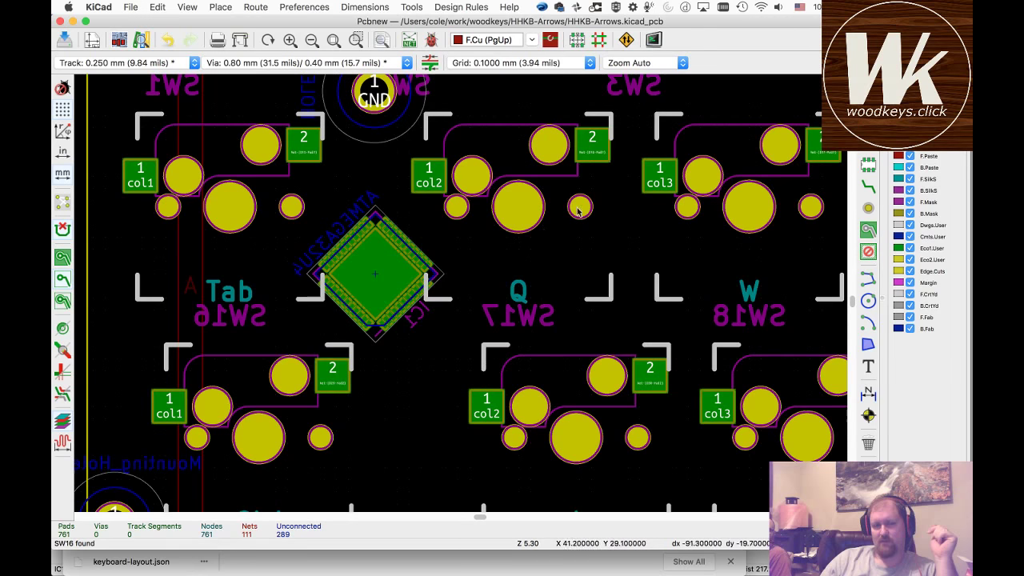
{"action": "left_click", "coordinate": [364, 90]}
{"action": "left_click", "coordinate": [396, 106]}
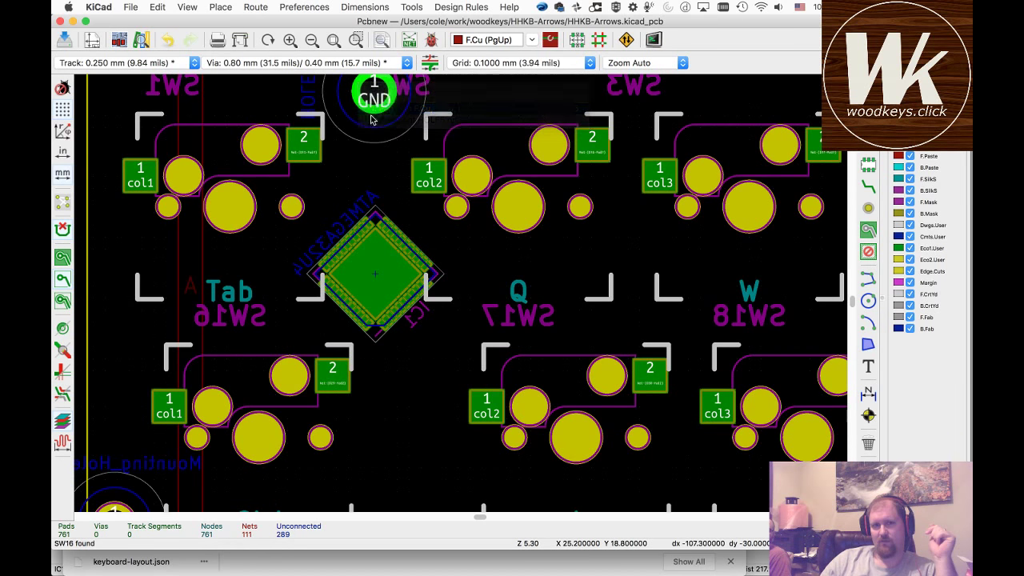
- Move HOLE5 left beside the Esc switch, then zoom out to show the board and unplaced parts
{"action": "scroll", "coordinate": [347, 165], "scroll_direction": "down", "scroll_amount": 5}
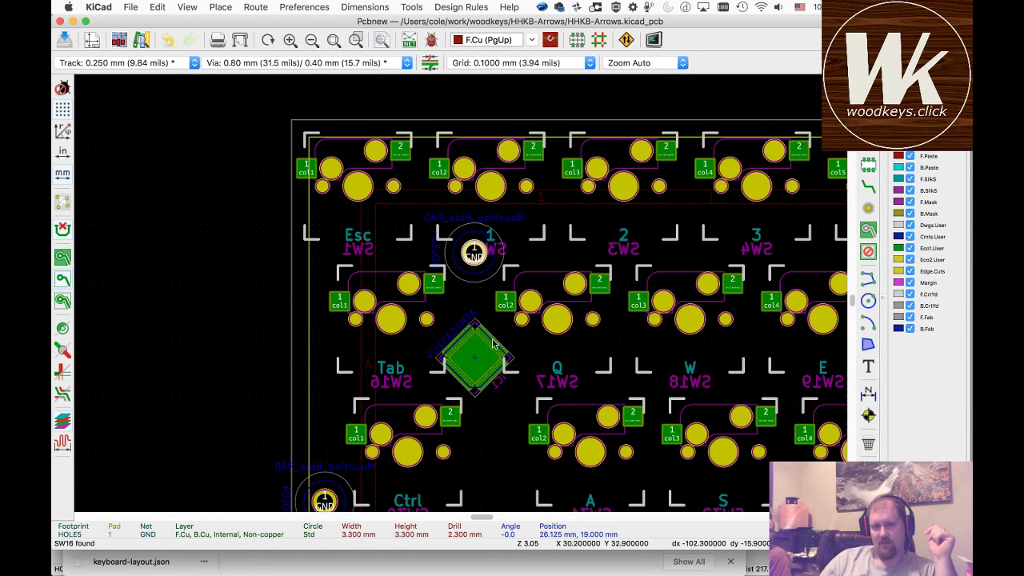
{"action": "left_click", "coordinate": [450, 264]}
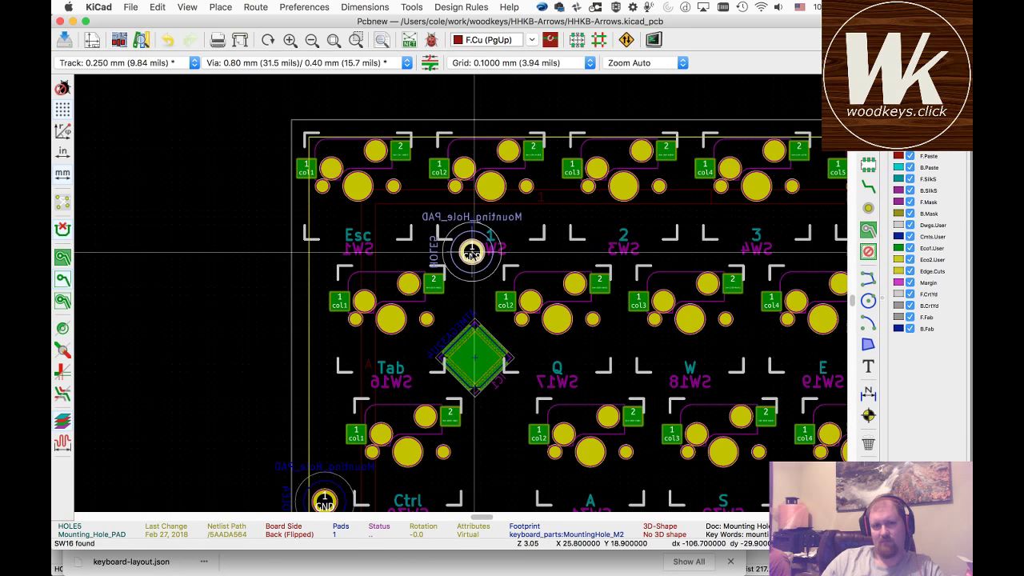
{"action": "left_click_drag", "start_coordinate": [472, 252], "coordinate": [325, 254]}
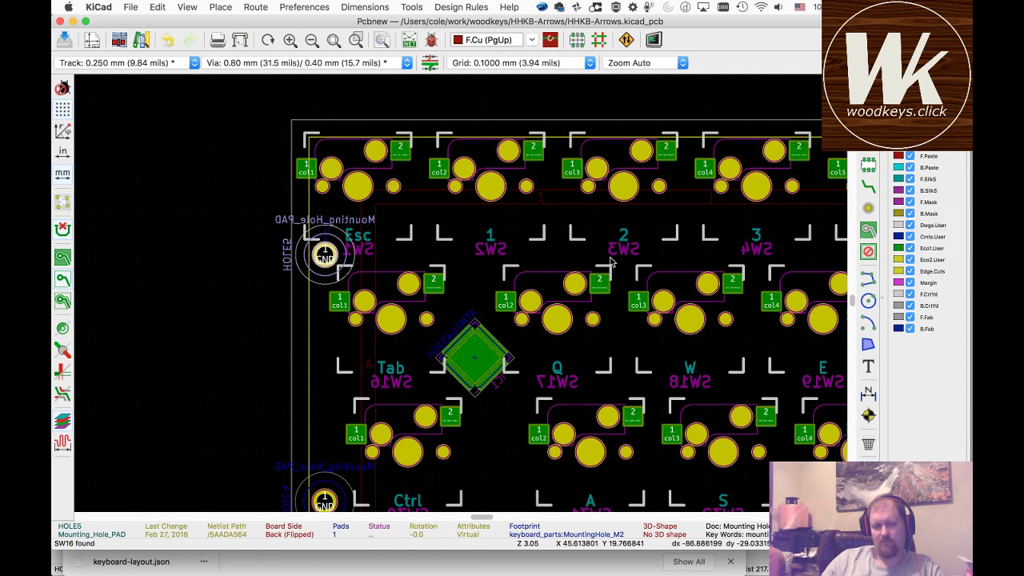
{"action": "scroll", "coordinate": [608, 256], "scroll_direction": "down", "scroll_amount": 2}
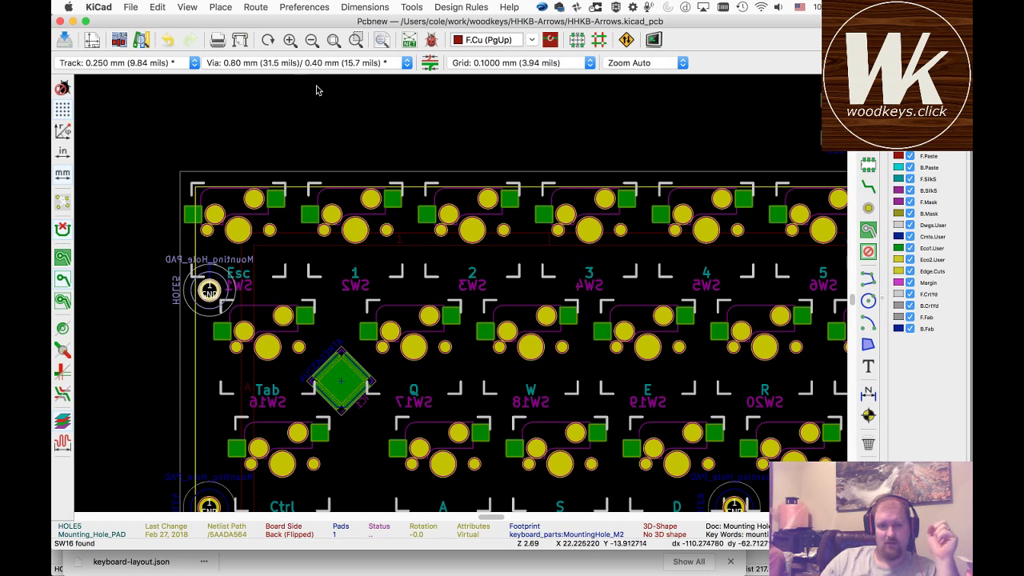
{"action": "key", "text": "F4"}
{"action": "scroll", "coordinate": [460, 296], "scroll_direction": "down", "scroll_amount": 4}
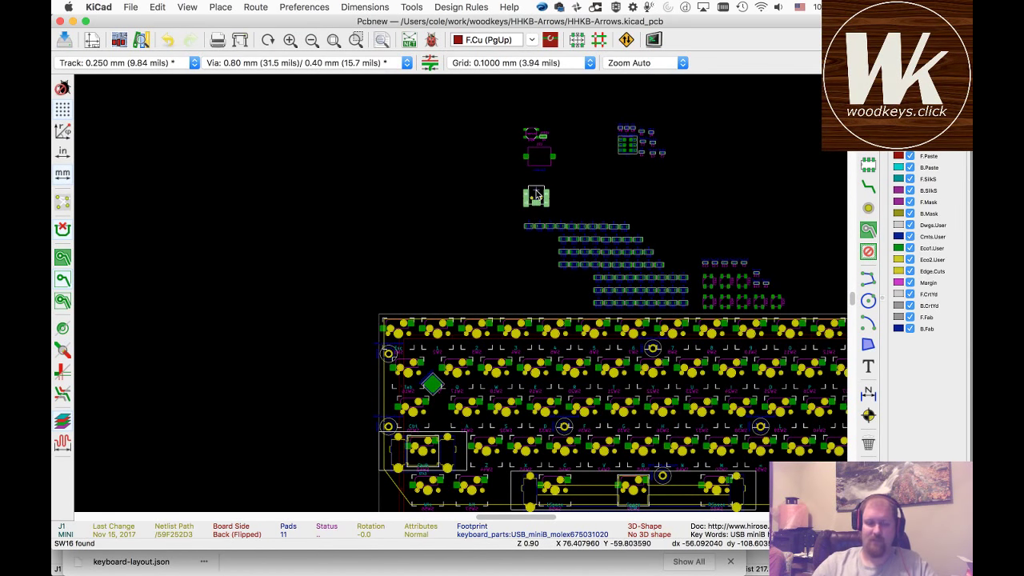
- Move USB connector J1 onto the board's top edge between the 1 and 2 key switches
{"action": "key", "text": "m"}
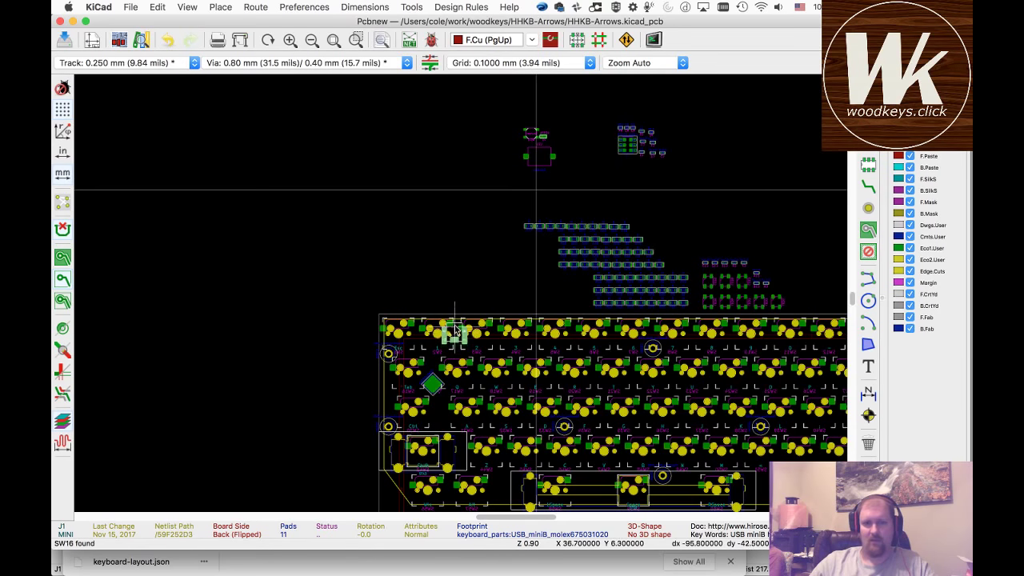
{"action": "scroll", "coordinate": [454, 332], "scroll_direction": "up", "scroll_amount": 5}
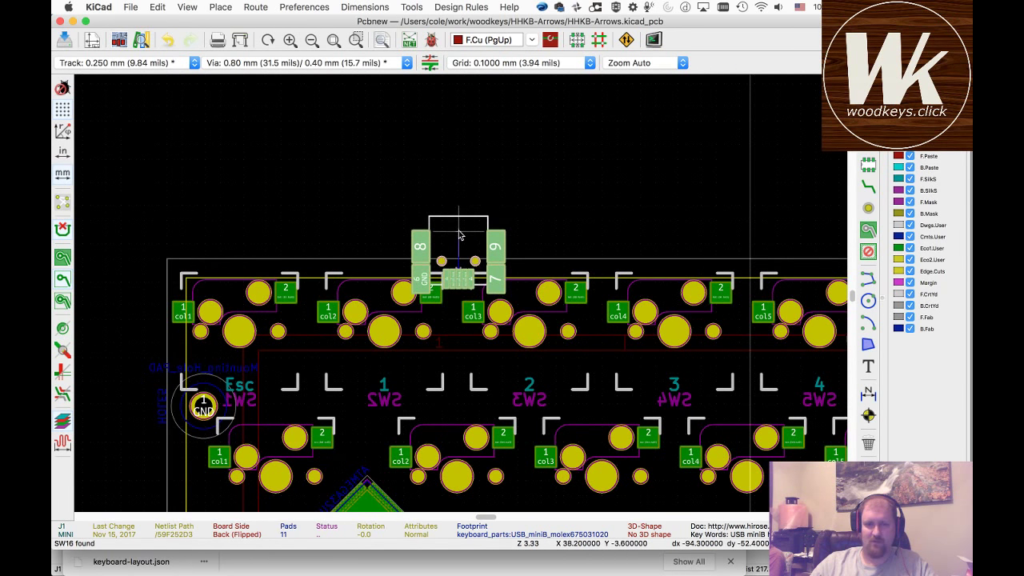
{"action": "scroll", "coordinate": [458, 240], "scroll_direction": "up", "scroll_amount": 3}
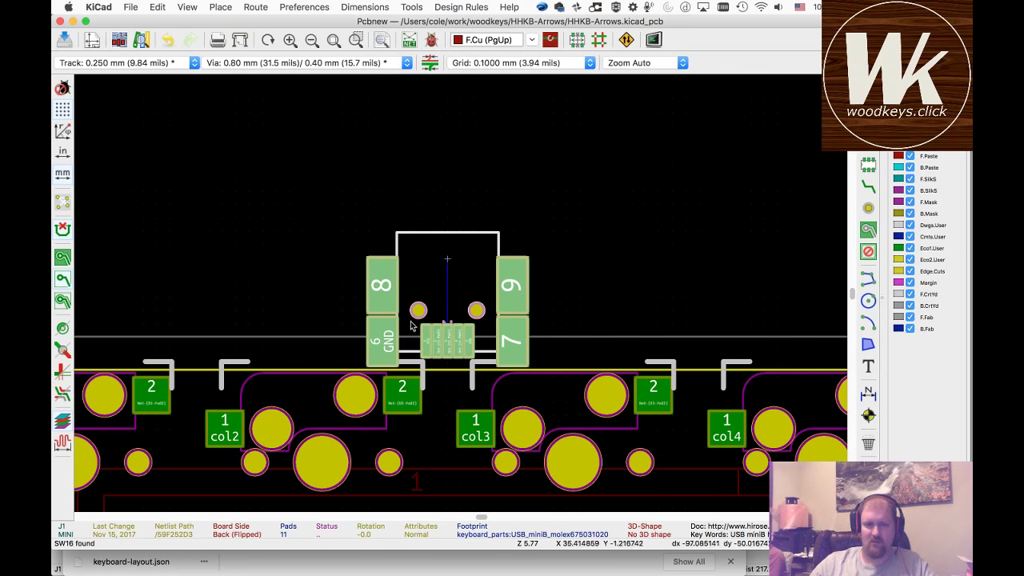
{"action": "left_click", "coordinate": [192, 373]}
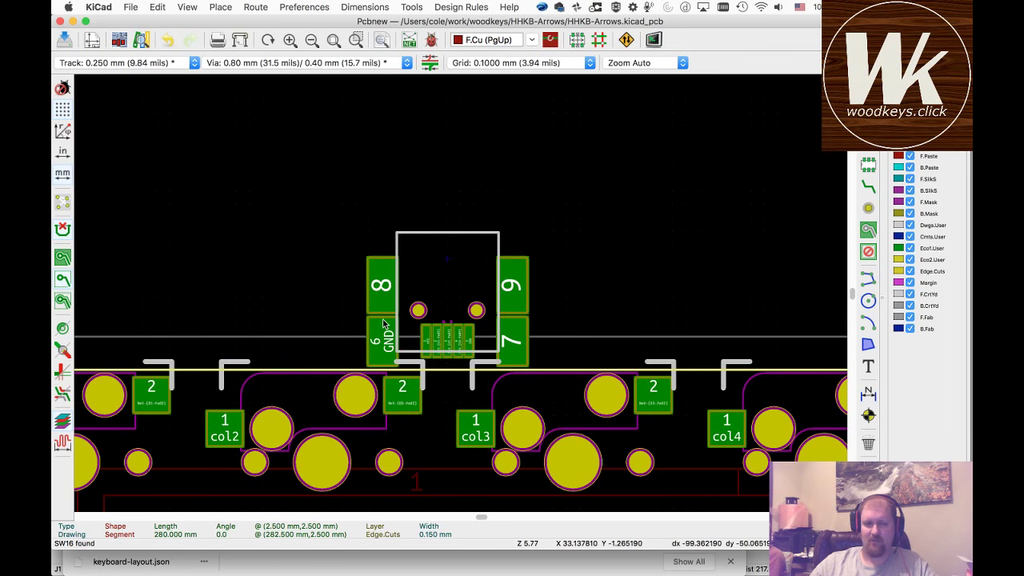
- Zoom in on the top switch row and select switch SW2
{"action": "scroll", "coordinate": [461, 298], "scroll_direction": "down", "scroll_amount": 5}
{"action": "scroll", "coordinate": [460, 297], "scroll_direction": "down", "scroll_amount": 2}
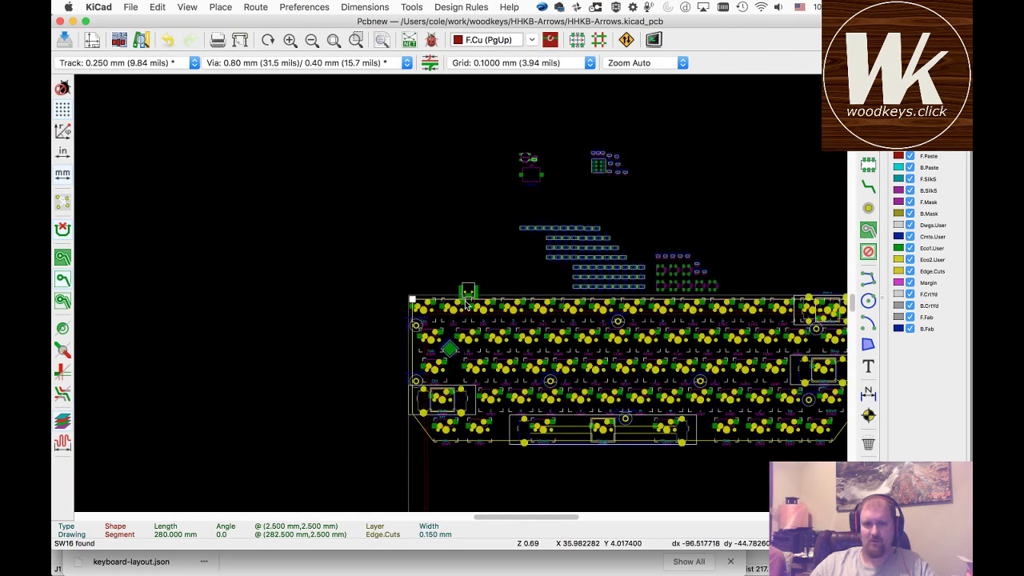
{"action": "scroll", "coordinate": [461, 296], "scroll_direction": "up", "scroll_amount": 3}
{"action": "scroll", "coordinate": [460, 294], "scroll_direction": "up", "scroll_amount": 3}
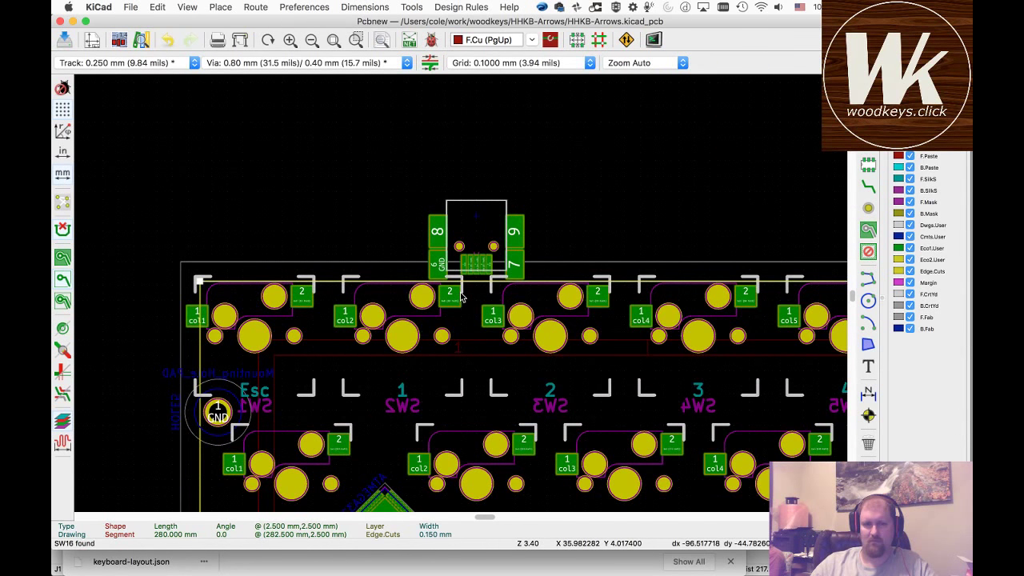
{"action": "left_click", "coordinate": [426, 387]}
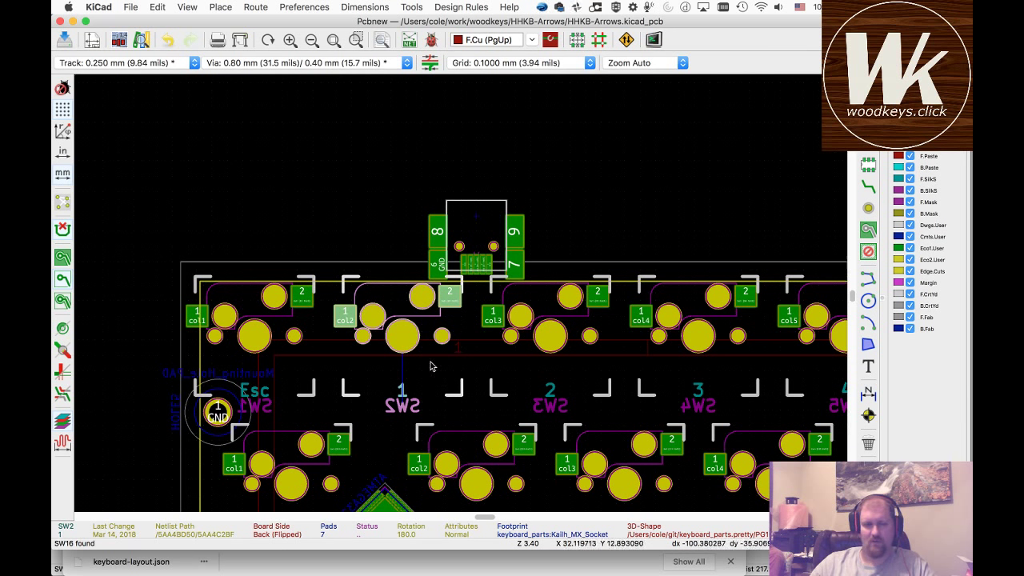
- Rotate switches SW2 and SW3 by 180° so they clear the USB connector
{"action": "key", "text": "r"}
{"action": "key", "text": "r"}
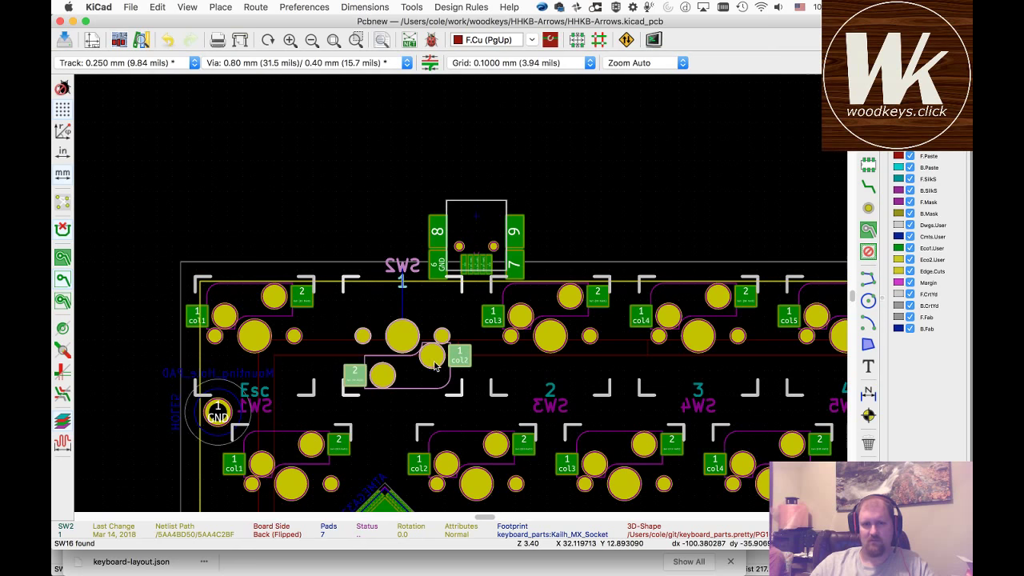
{"action": "left_click", "coordinate": [477, 326]}
{"action": "key", "text": "r"}
{"action": "key", "text": "r"}
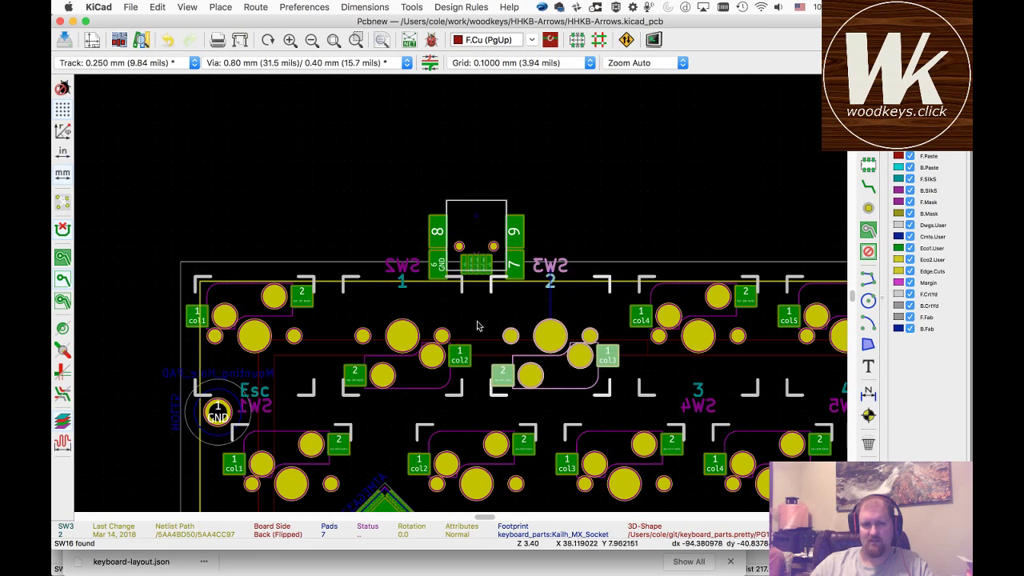
- Lower USB connector J1 slightly on the top edge, centred between the 1 and 2 switches
{"action": "left_click", "coordinate": [467, 221]}
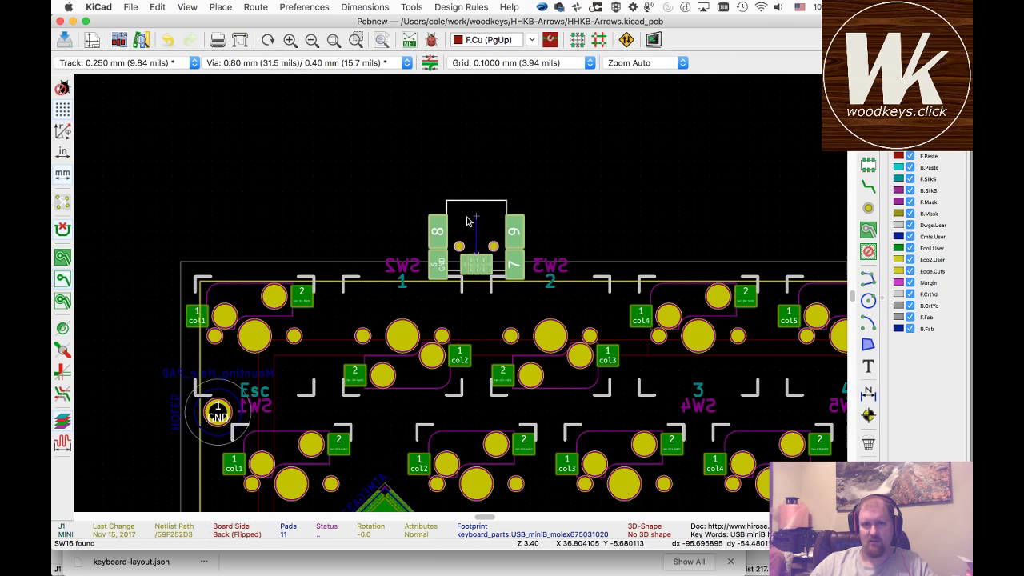
{"action": "key", "text": "m"}
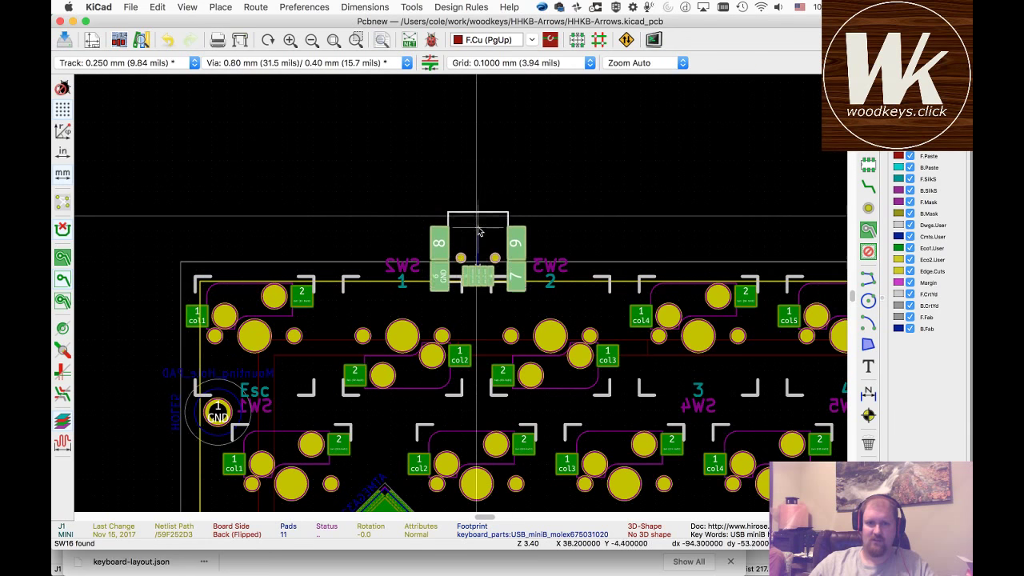
{"action": "left_click_drag", "start_coordinate": [478, 247], "coordinate": [478, 261]}
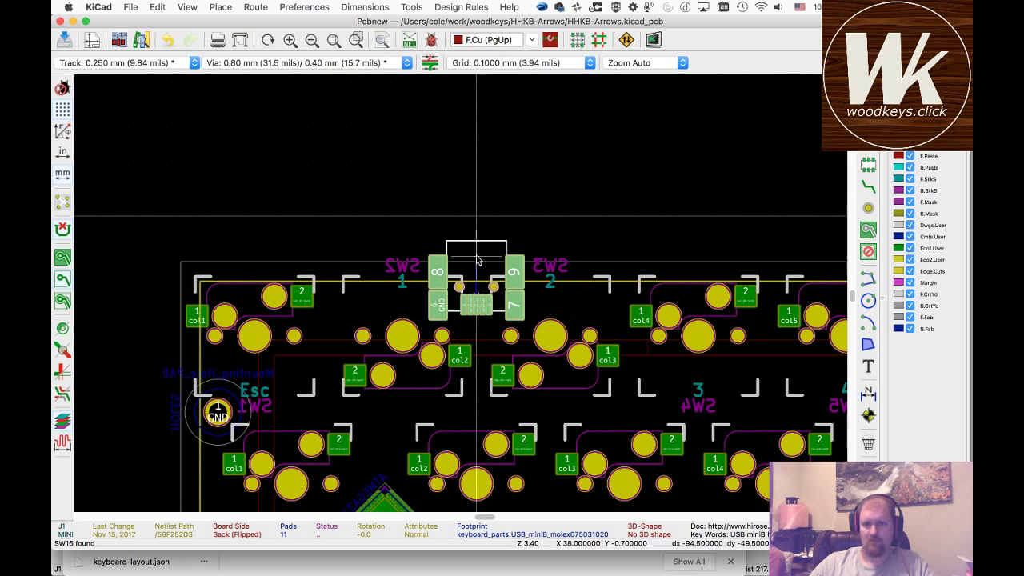
{"action": "left_click", "coordinate": [477, 258]}
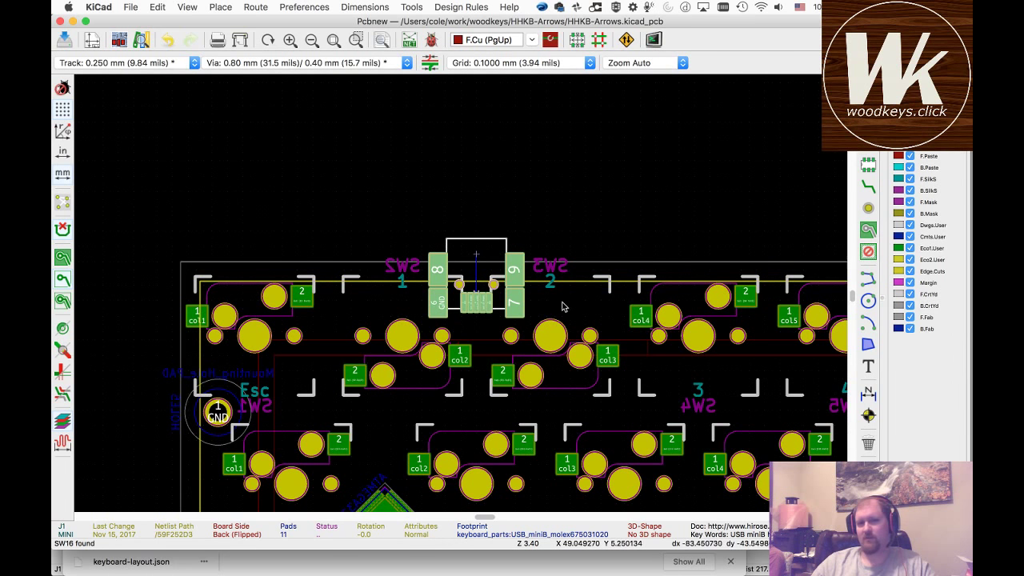
{"action": "scroll", "coordinate": [524, 370], "scroll_direction": "down", "scroll_amount": 5}
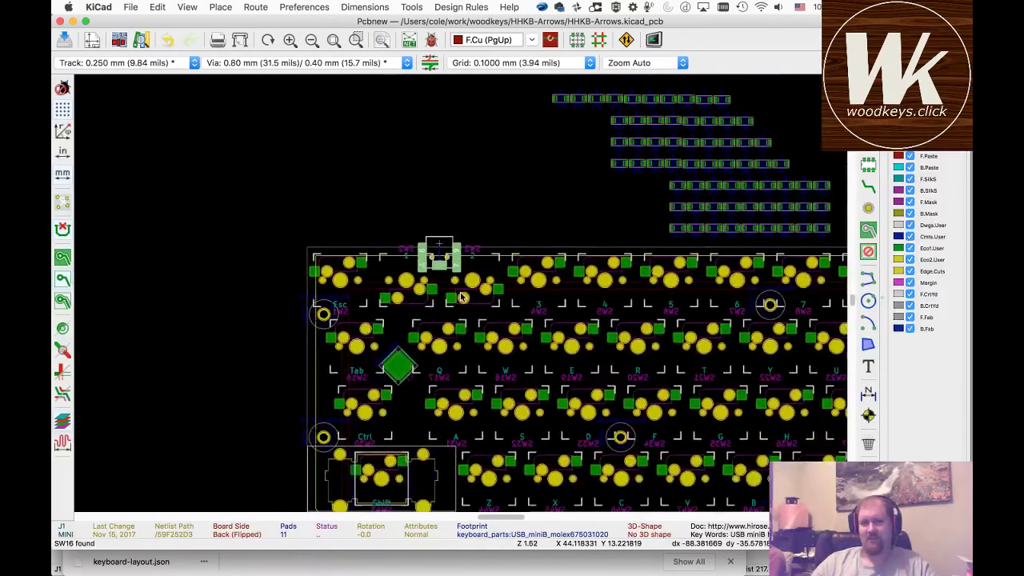
{"action": "scroll", "coordinate": [460, 296], "scroll_direction": "down", "scroll_amount": 1}
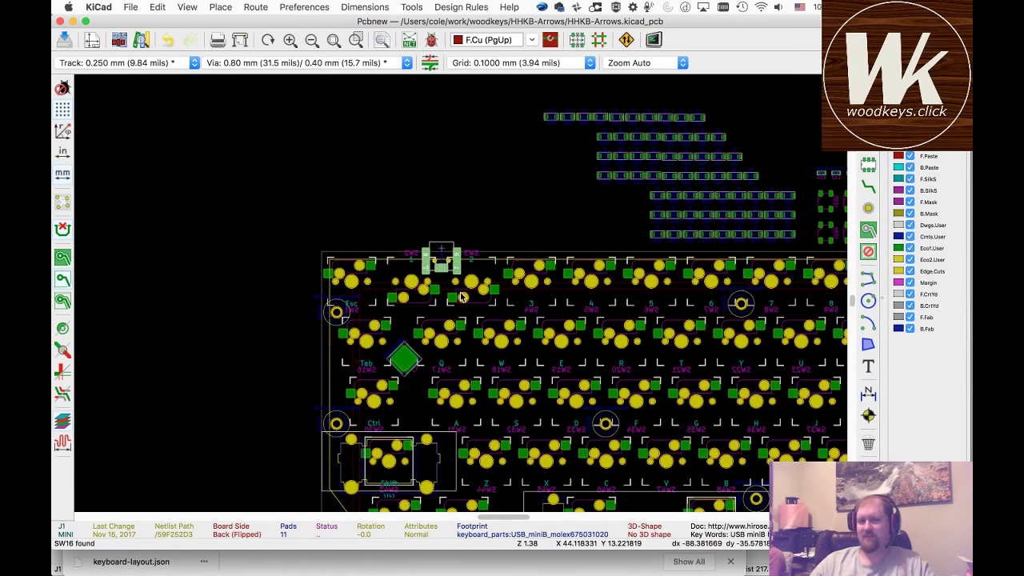
{"action": "scroll", "coordinate": [462, 265], "scroll_direction": "down", "scroll_amount": 1}
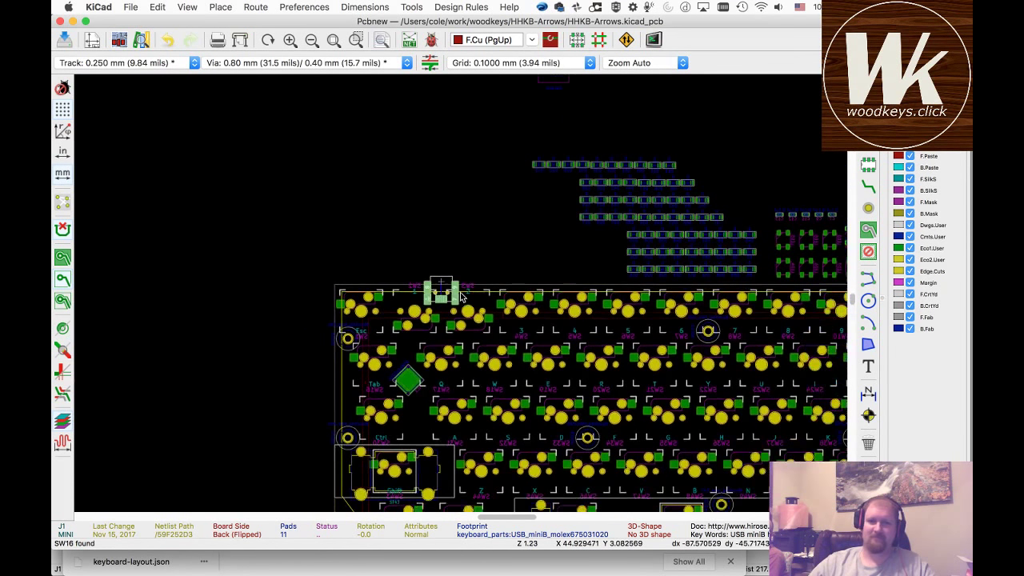
{"action": "key", "text": "Escape"}
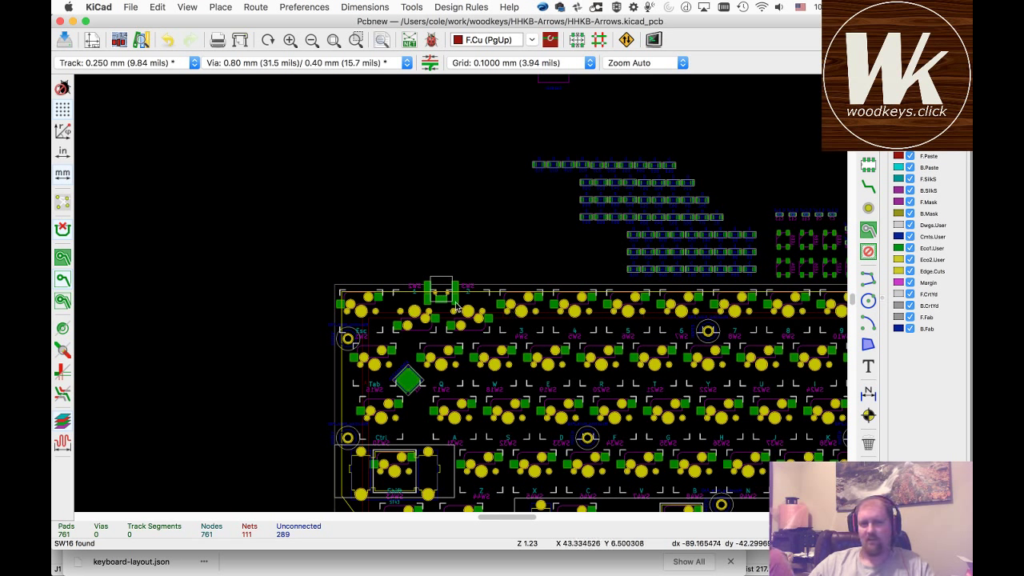
{"action": "scroll", "coordinate": [446, 306], "scroll_direction": "up", "scroll_amount": 4}
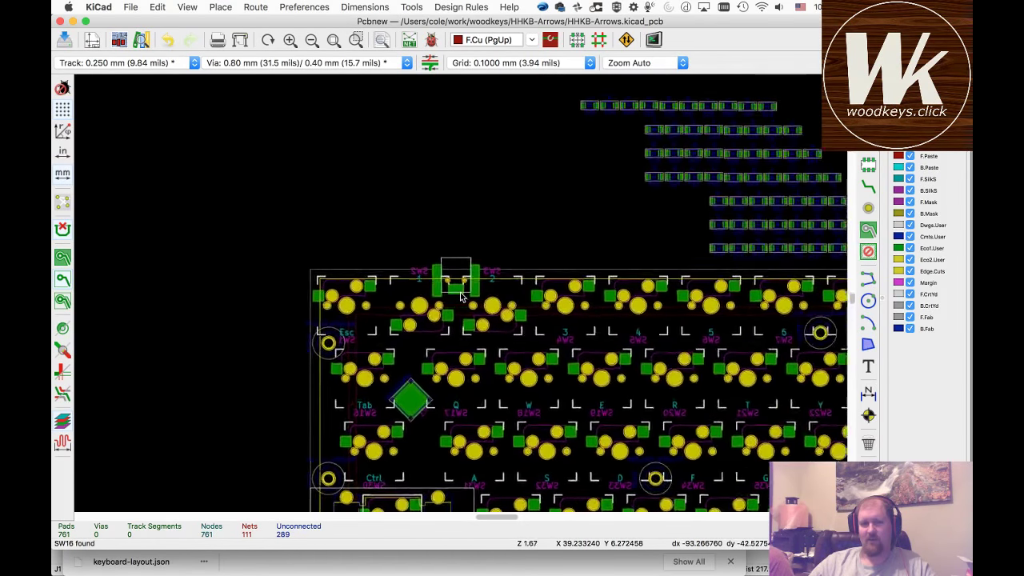
{"action": "scroll", "coordinate": [460, 292], "scroll_direction": "up", "scroll_amount": 2}
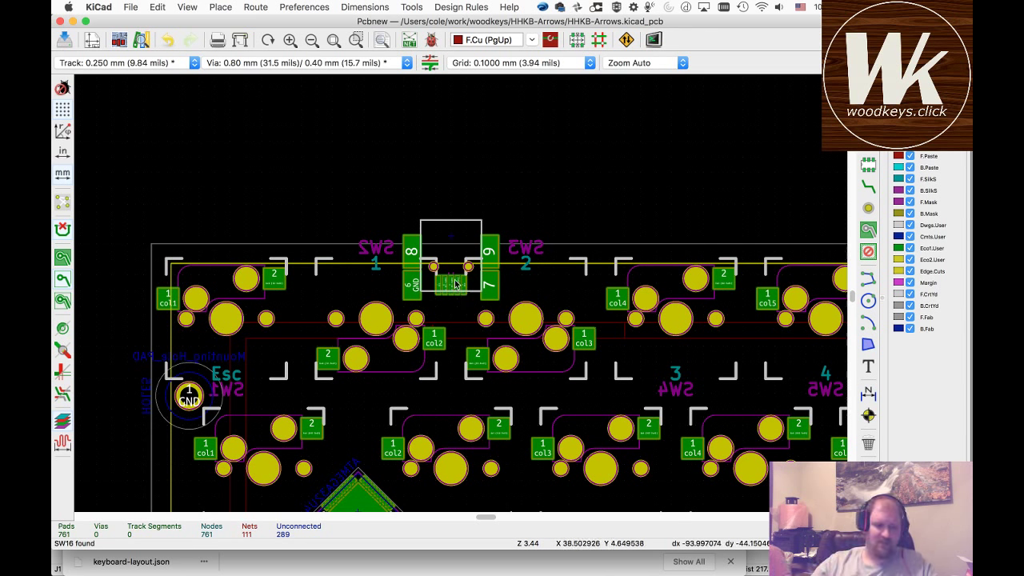
{"action": "scroll", "coordinate": [455, 284], "scroll_direction": "down", "scroll_amount": 5}
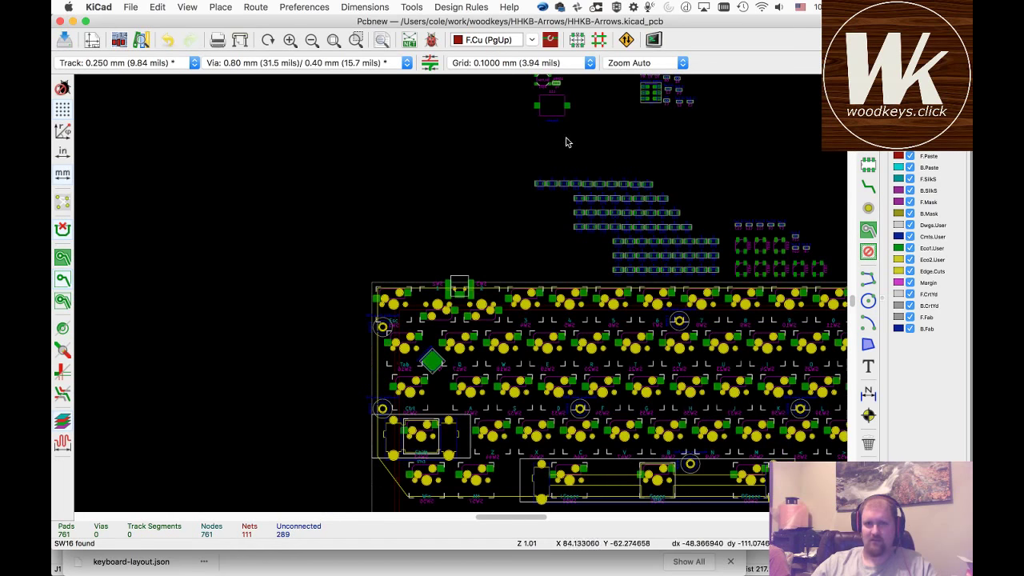
- Bring reset switch RST1 from the unplaced parts to the left edge beside Tab, rotated 90°
{"action": "middle_click_drag", "start_coordinate": [584, 107], "coordinate": [459, 295]}
{"action": "scroll", "coordinate": [456, 296], "scroll_direction": "up", "scroll_amount": 3}
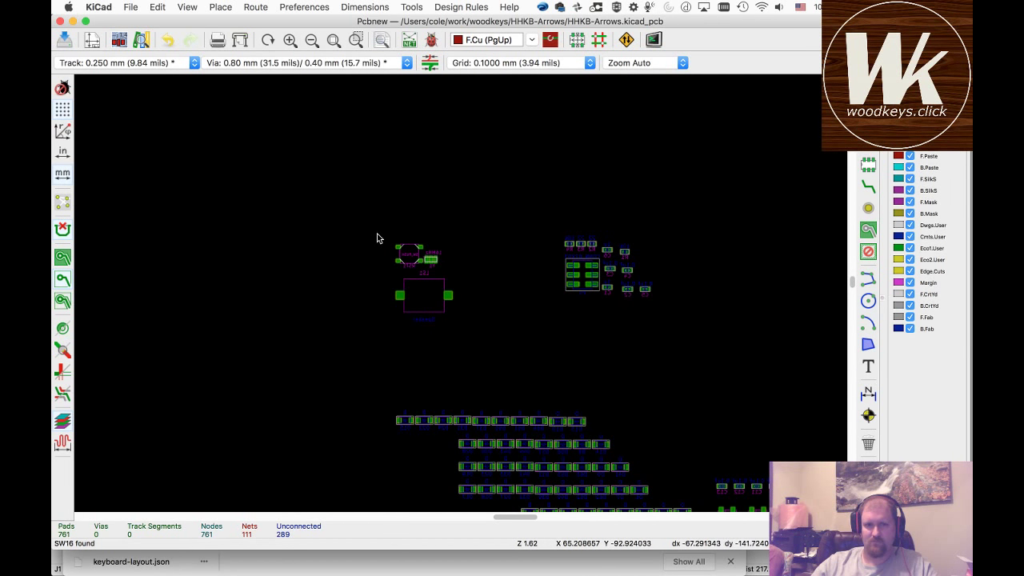
{"action": "left_click", "coordinate": [408, 255]}
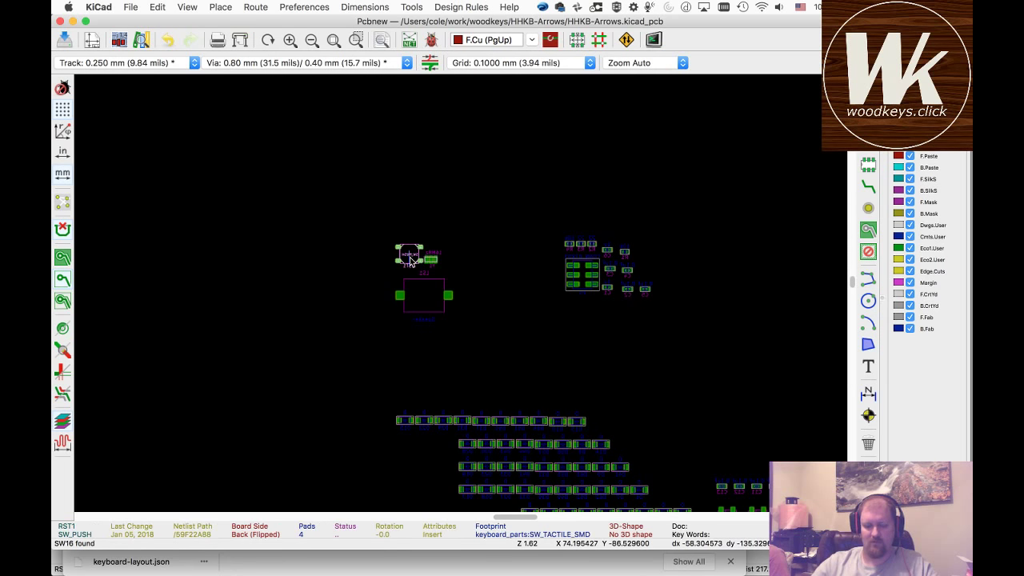
{"action": "left_click_drag", "start_coordinate": [409, 255], "coordinate": [241, 303]}
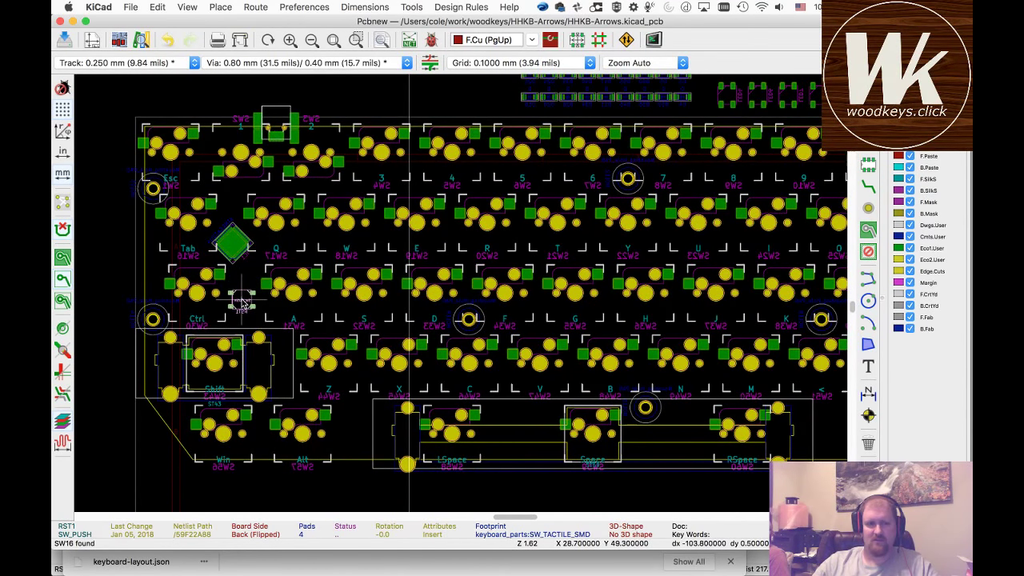
{"action": "scroll", "coordinate": [243, 298], "scroll_direction": "up", "scroll_amount": 3}
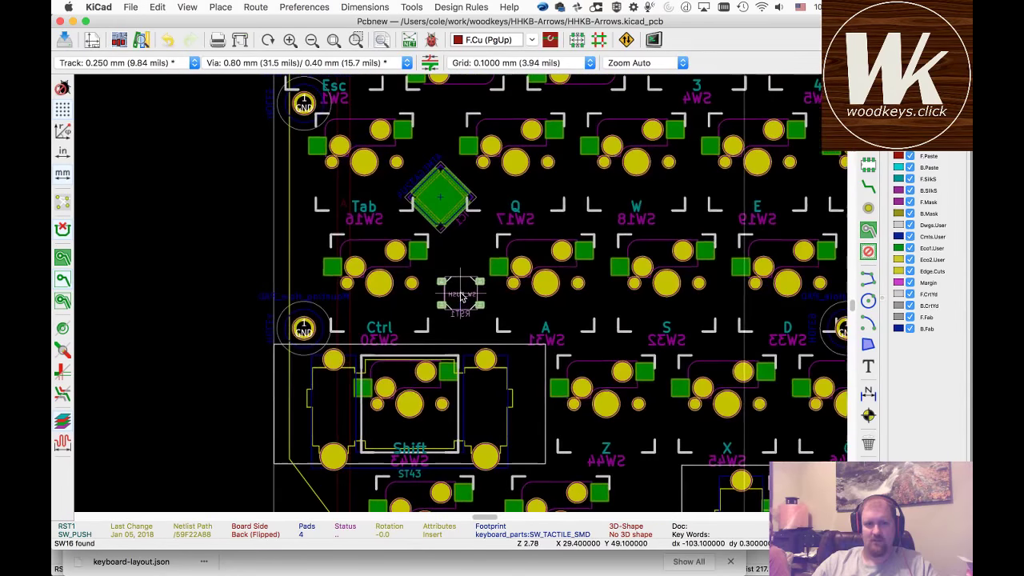
{"action": "left_click_drag", "start_coordinate": [461, 295], "coordinate": [465, 309]}
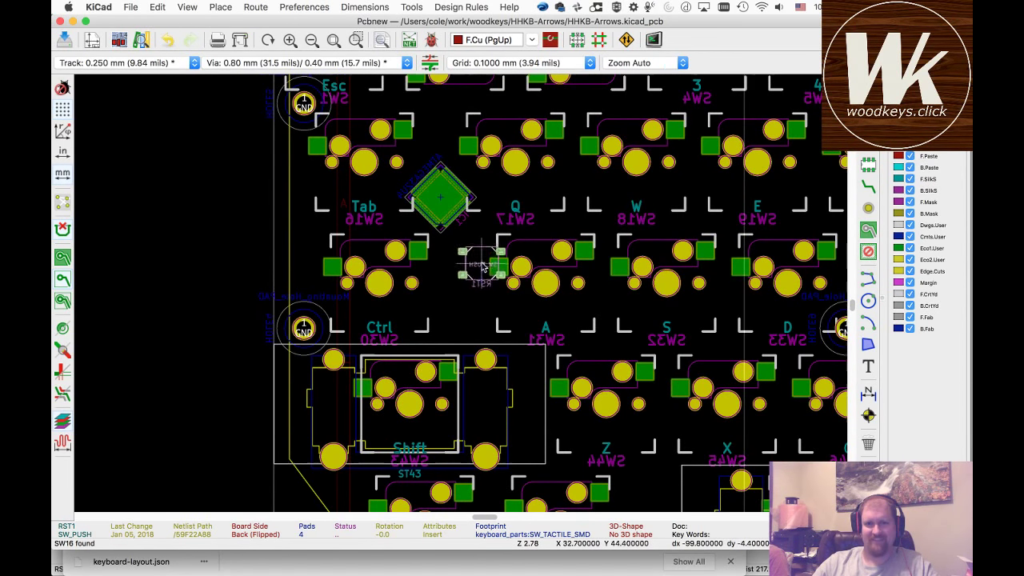
{"action": "scroll", "coordinate": [463, 301], "scroll_direction": "down", "scroll_amount": 2}
{"action": "left_click_drag", "start_coordinate": [460, 297], "coordinate": [339, 270]}
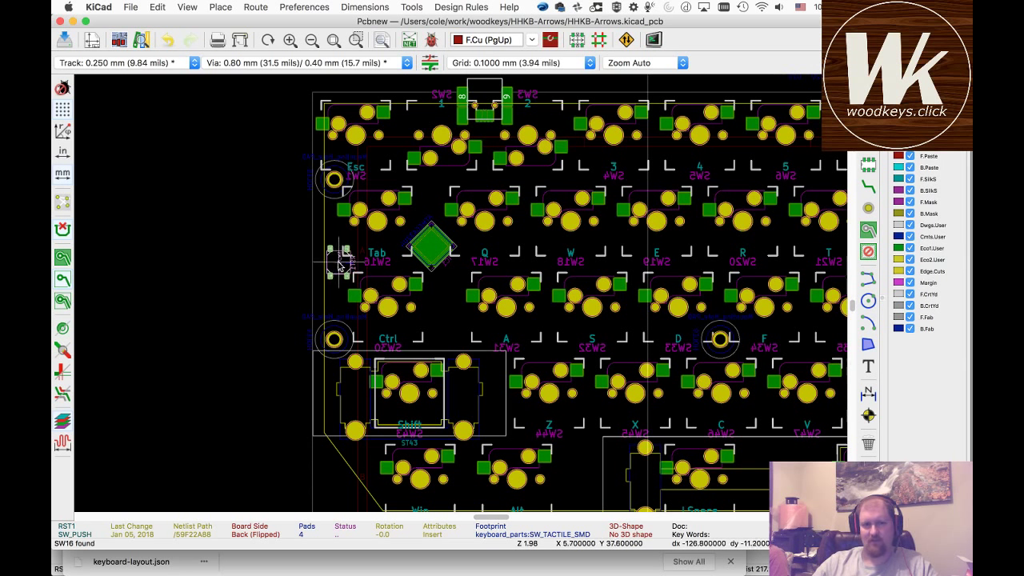
{"action": "key", "text": "r"}
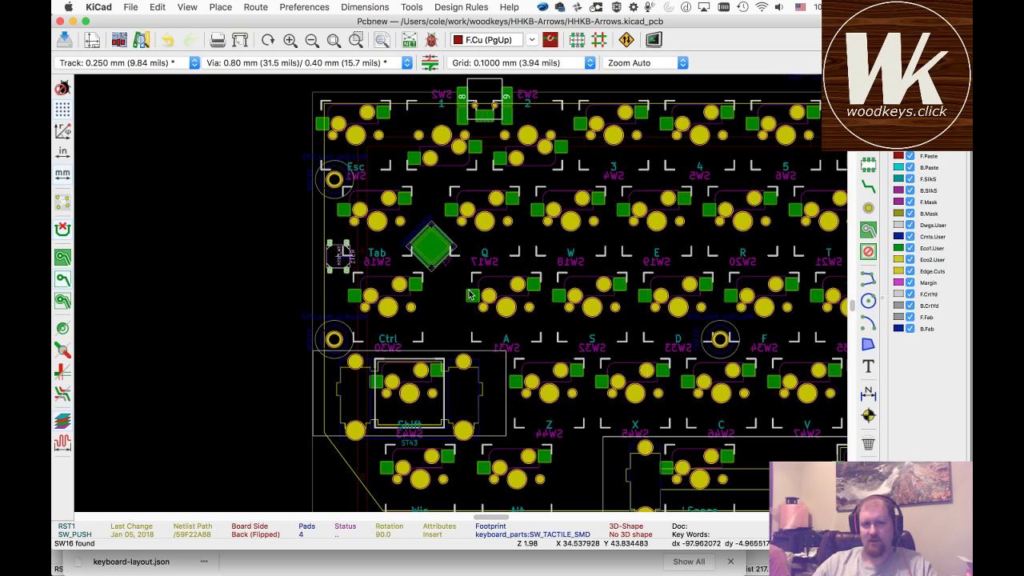
{"action": "scroll", "coordinate": [469, 295], "scroll_direction": "down", "scroll_amount": 5}
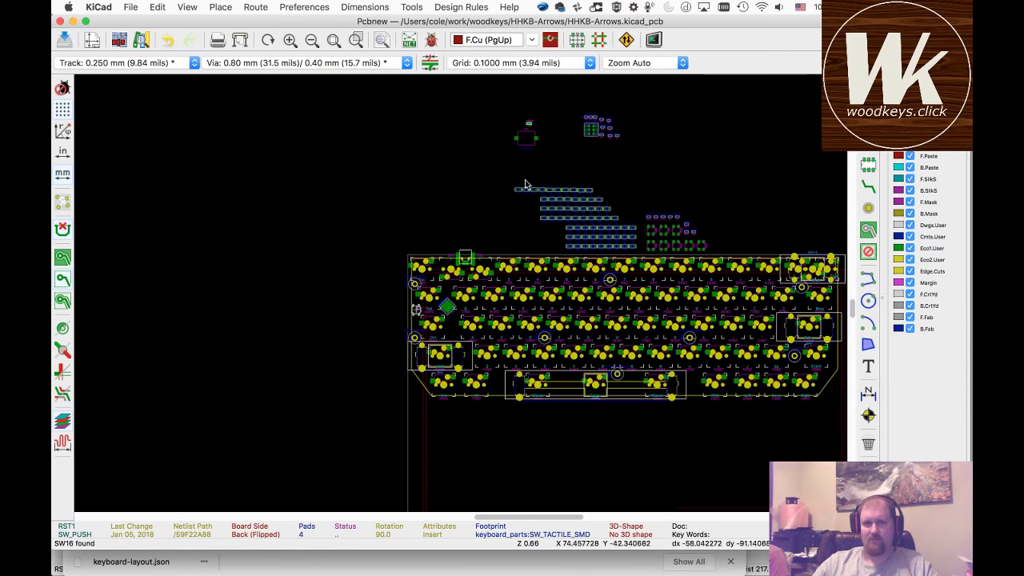
- Move speaker LS1 to the board's lower-left corner beside the Win key, rotated 90°
{"action": "left_click", "coordinate": [522, 141]}
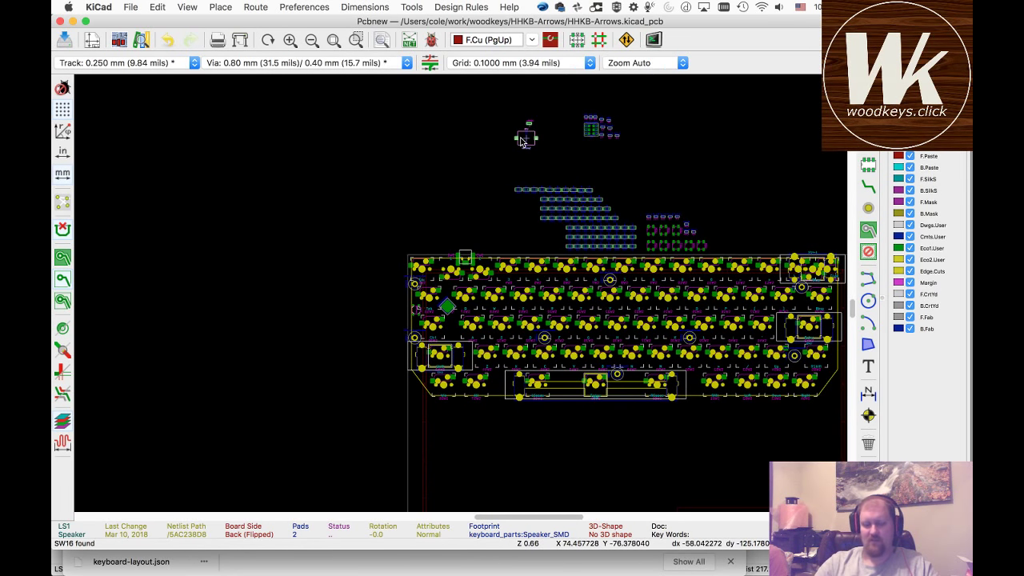
{"action": "left_click_drag", "start_coordinate": [522, 141], "coordinate": [524, 390]}
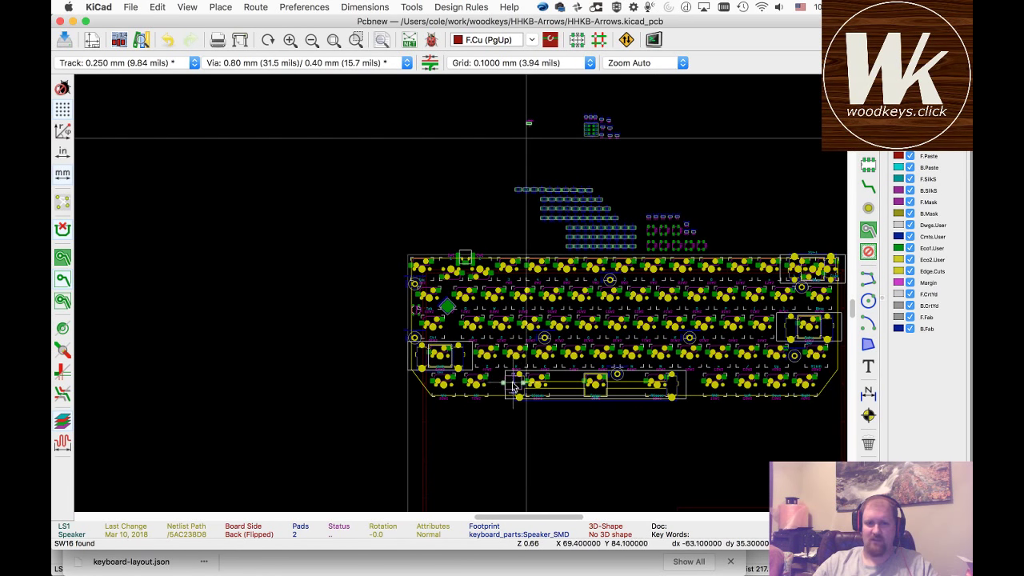
{"action": "scroll", "coordinate": [512, 387], "scroll_direction": "up", "scroll_amount": 5}
{"action": "left_click_drag", "start_coordinate": [460, 300], "coordinate": [187, 307]}
{"action": "key", "text": "r"}
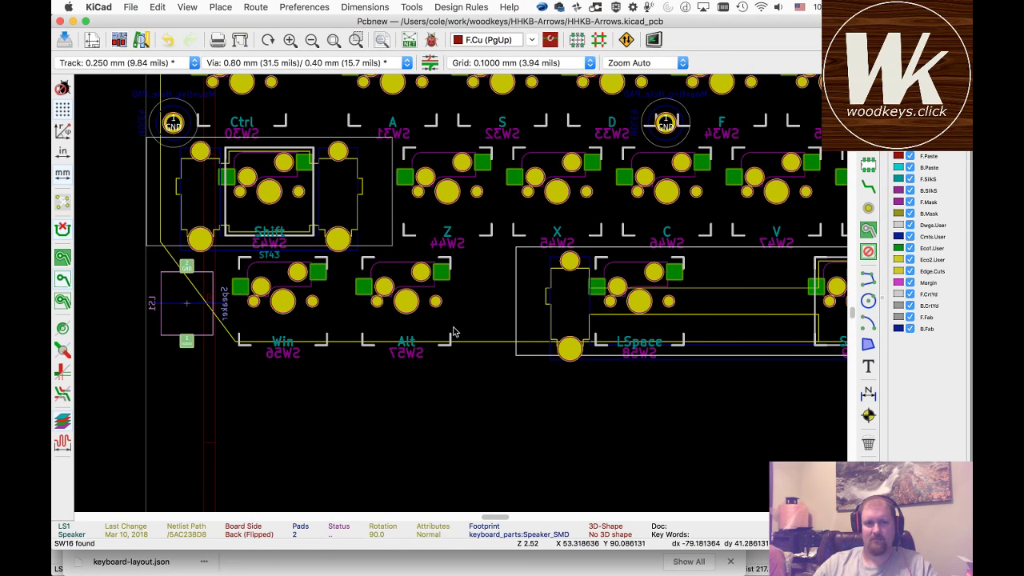
{"action": "scroll", "coordinate": [453, 331], "scroll_direction": "down", "scroll_amount": 5}
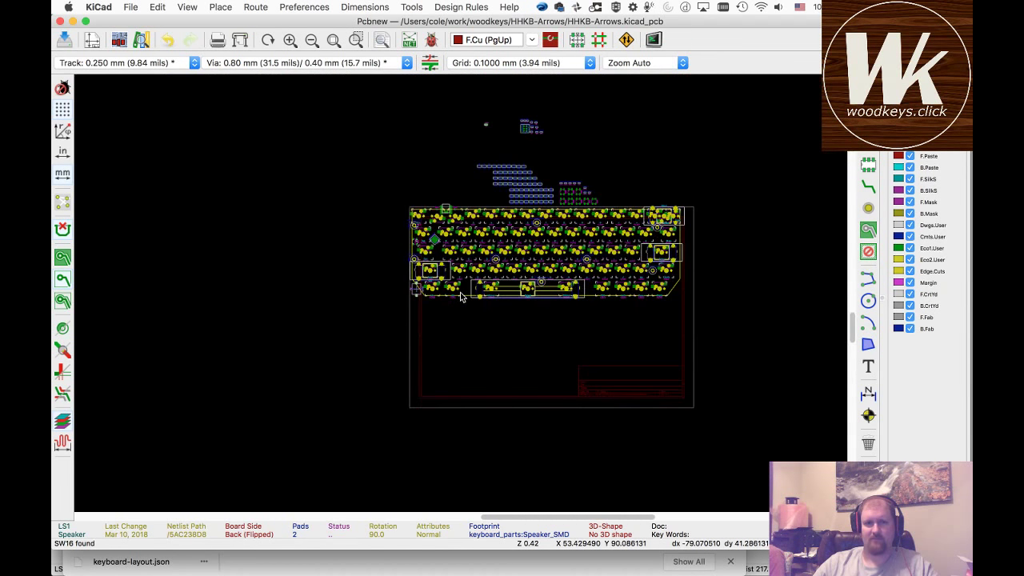
{"action": "scroll", "coordinate": [459, 296], "scroll_direction": "up", "scroll_amount": 5}
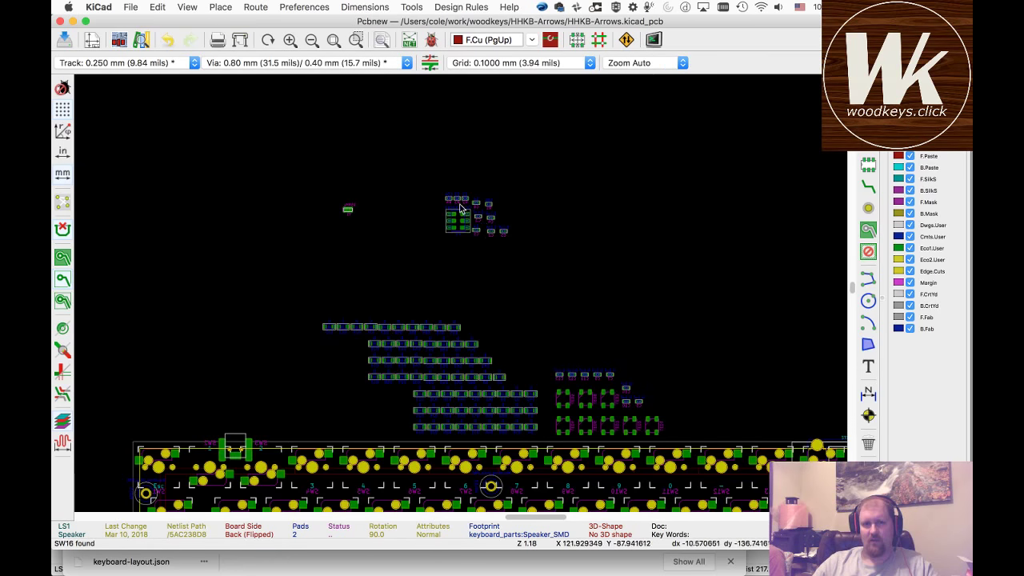
{"action": "scroll", "coordinate": [460, 208], "scroll_direction": "up", "scroll_amount": 5}
{"action": "scroll", "coordinate": [460, 293], "scroll_direction": "down", "scroll_amount": 6}
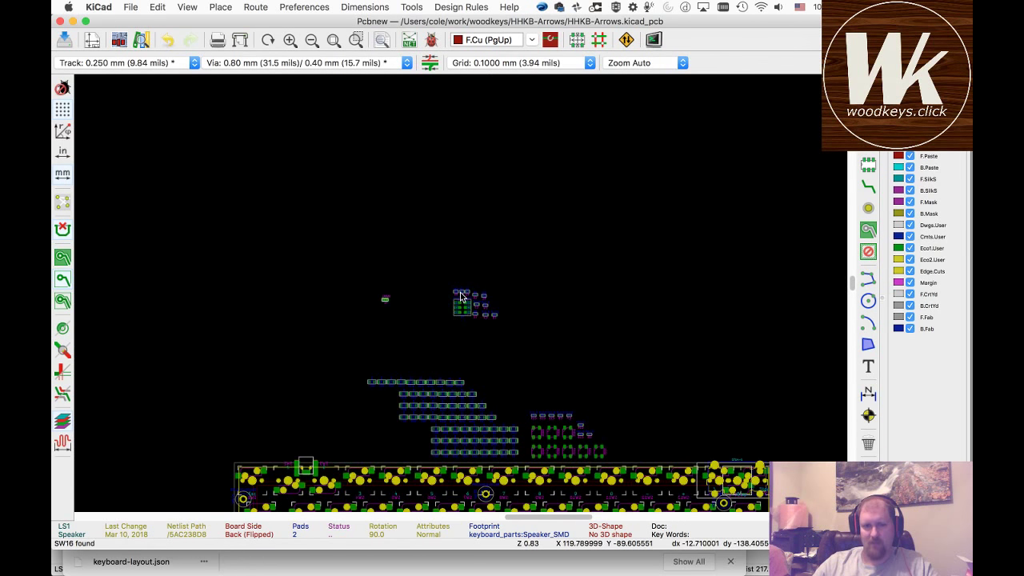
{"action": "scroll", "coordinate": [375, 388], "scroll_direction": "up", "scroll_amount": 10}
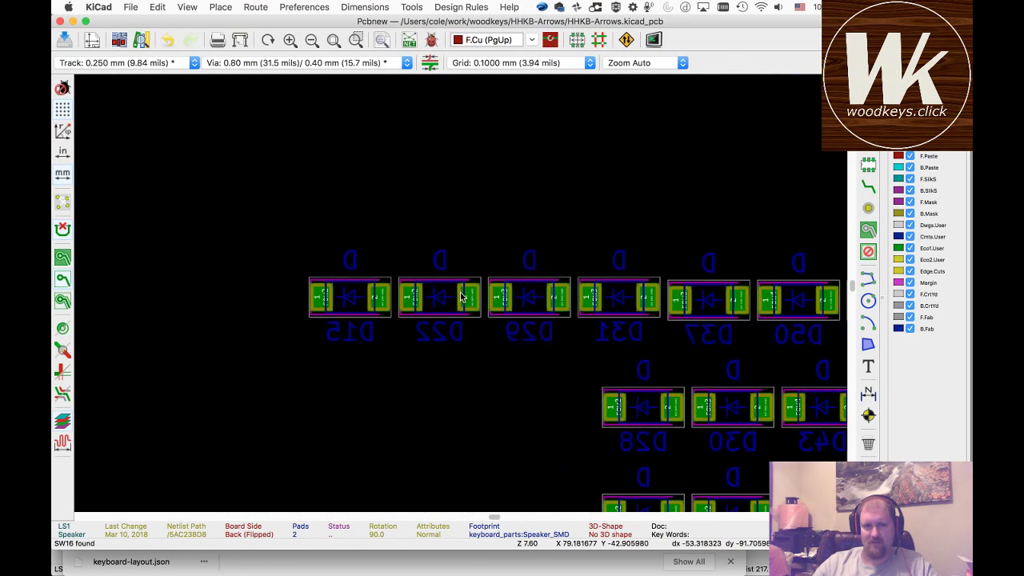
{"action": "left_click", "coordinate": [349, 312]}
{"action": "scroll", "coordinate": [462, 292], "scroll_direction": "down", "scroll_amount": 3}
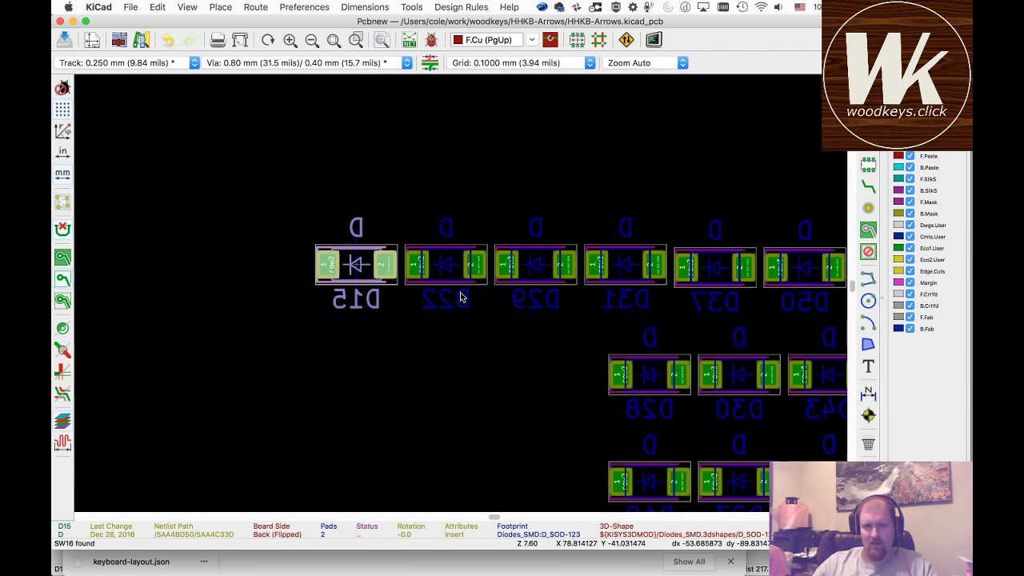
{"action": "scroll", "coordinate": [459, 297], "scroll_direction": "down", "scroll_amount": 3}
{"action": "scroll", "coordinate": [459, 296], "scroll_direction": "up", "scroll_amount": 8}
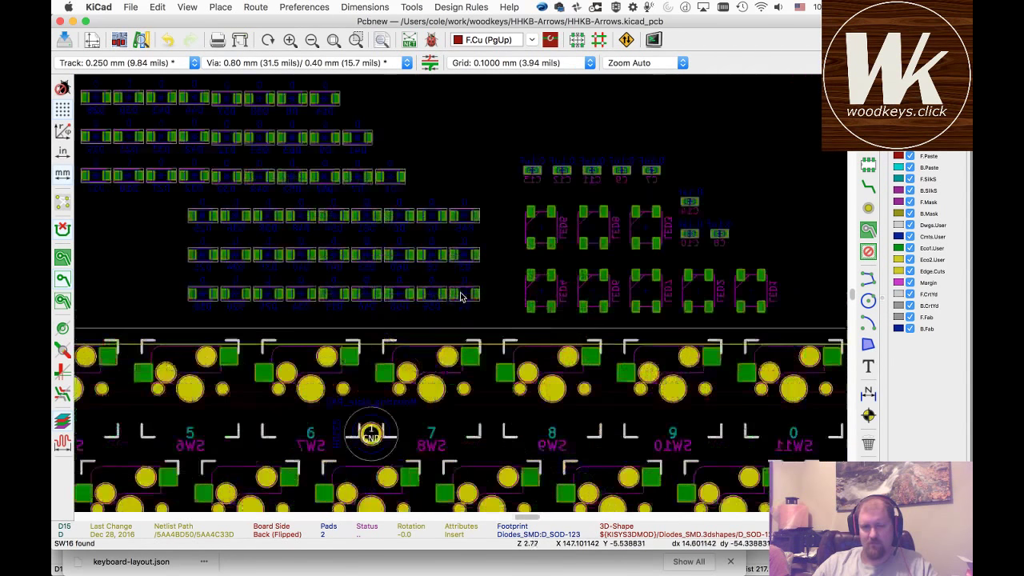
{"action": "scroll", "coordinate": [460, 296], "scroll_direction": "down", "scroll_amount": 2}
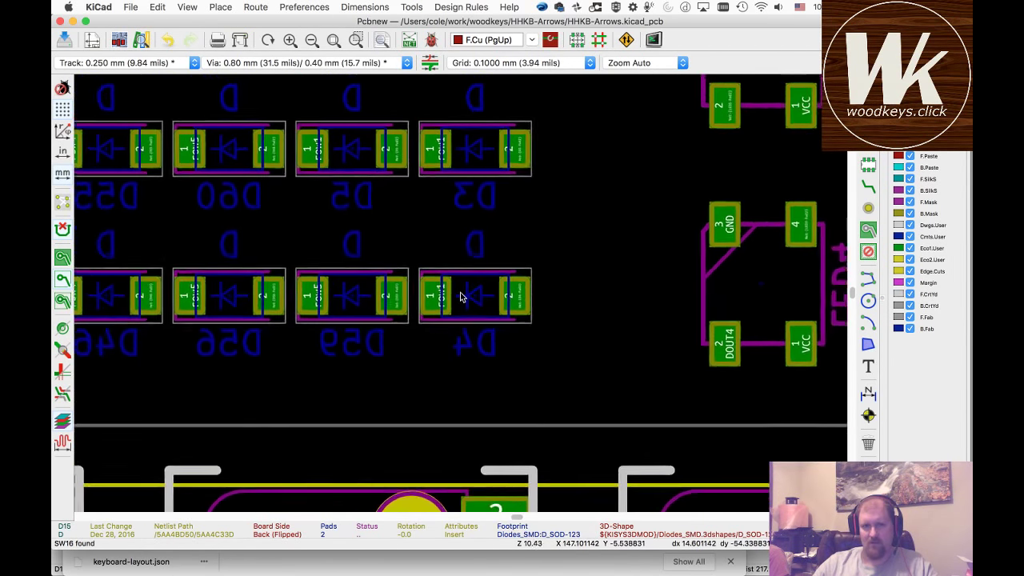
{"action": "scroll", "coordinate": [459, 297], "scroll_direction": "down", "scroll_amount": 3}
{"action": "scroll", "coordinate": [459, 296], "scroll_direction": "up", "scroll_amount": 3}
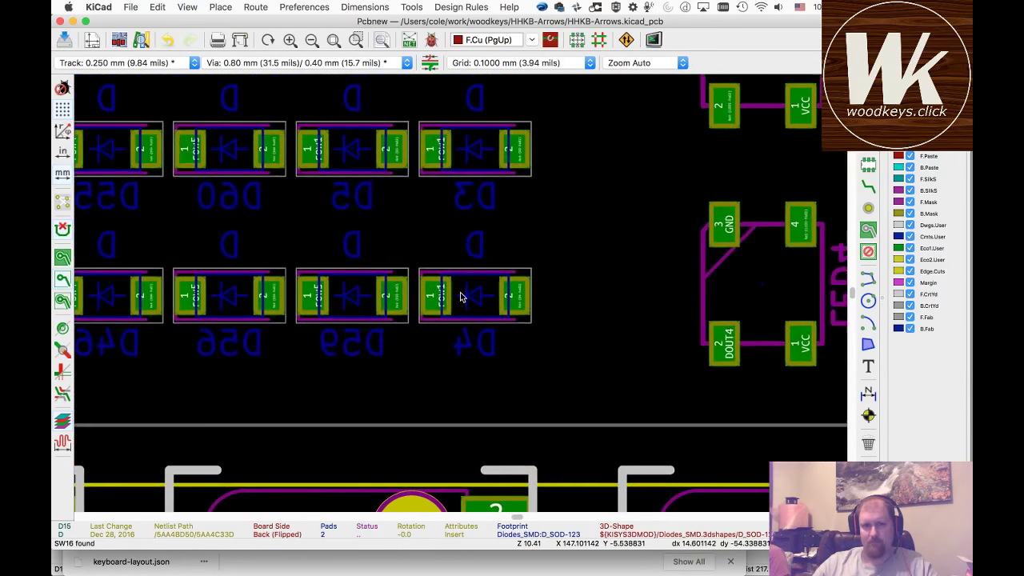
{"action": "scroll", "coordinate": [459, 297], "scroll_direction": "down", "scroll_amount": 2}
{"action": "scroll", "coordinate": [459, 297], "scroll_direction": "down", "scroll_amount": 1}
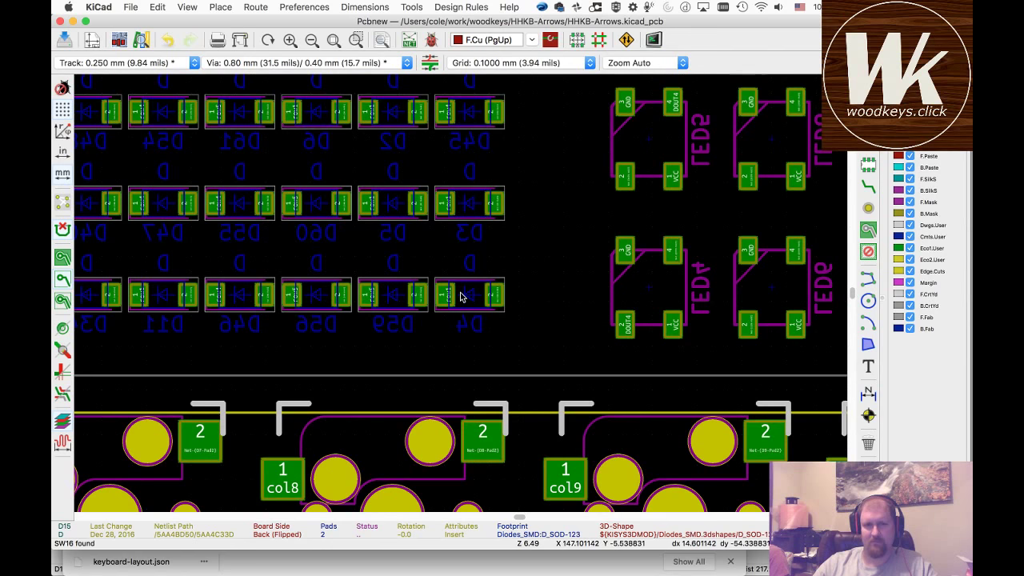
{"action": "left_click", "coordinate": [460, 304]}
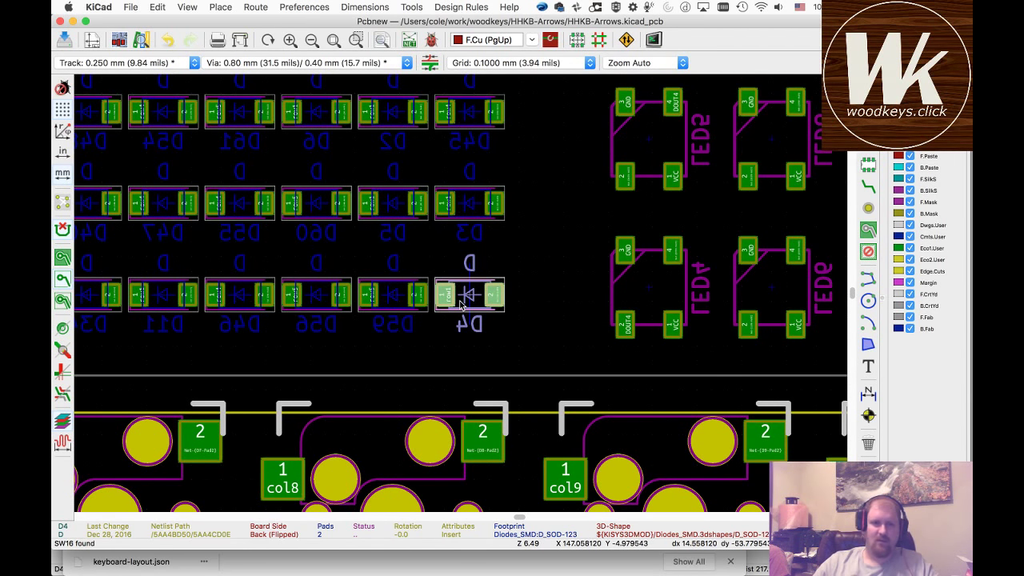
{"action": "scroll", "coordinate": [460, 297], "scroll_direction": "down", "scroll_amount": 15}
{"action": "scroll", "coordinate": [460, 297], "scroll_direction": "up", "scroll_amount": 15}
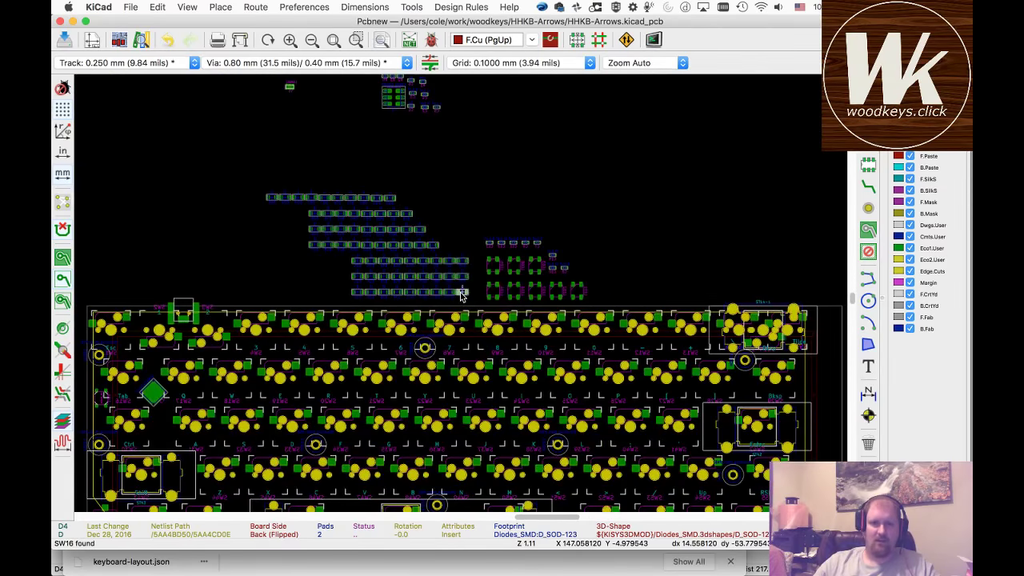
{"action": "scroll", "coordinate": [460, 297], "scroll_direction": "up", "scroll_amount": 4}
{"action": "scroll", "coordinate": [460, 298], "scroll_direction": "down", "scroll_amount": 8}
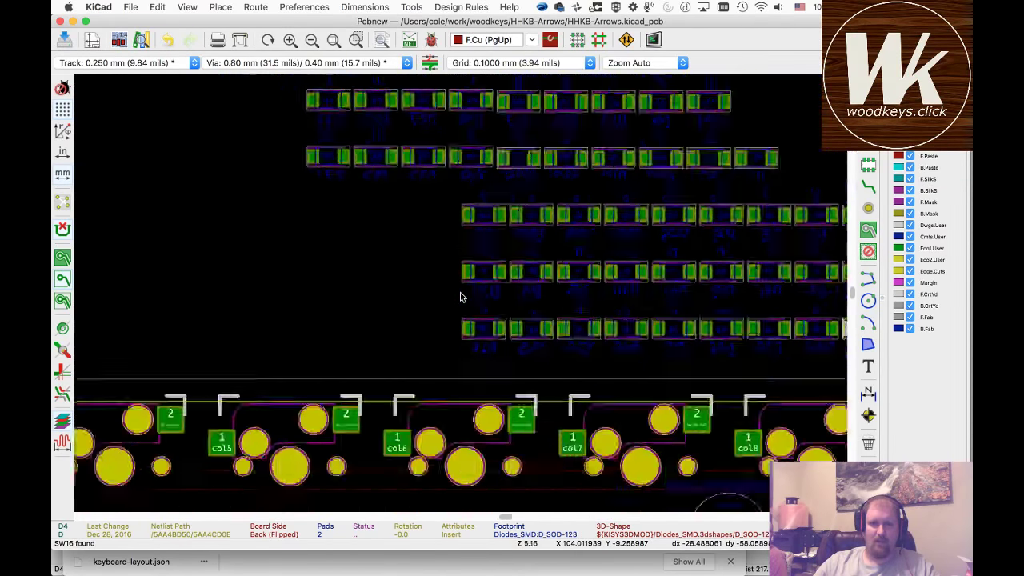
{"action": "scroll", "coordinate": [460, 297], "scroll_direction": "up", "scroll_amount": 4}
{"action": "scroll", "coordinate": [460, 297], "scroll_direction": "down", "scroll_amount": 4}
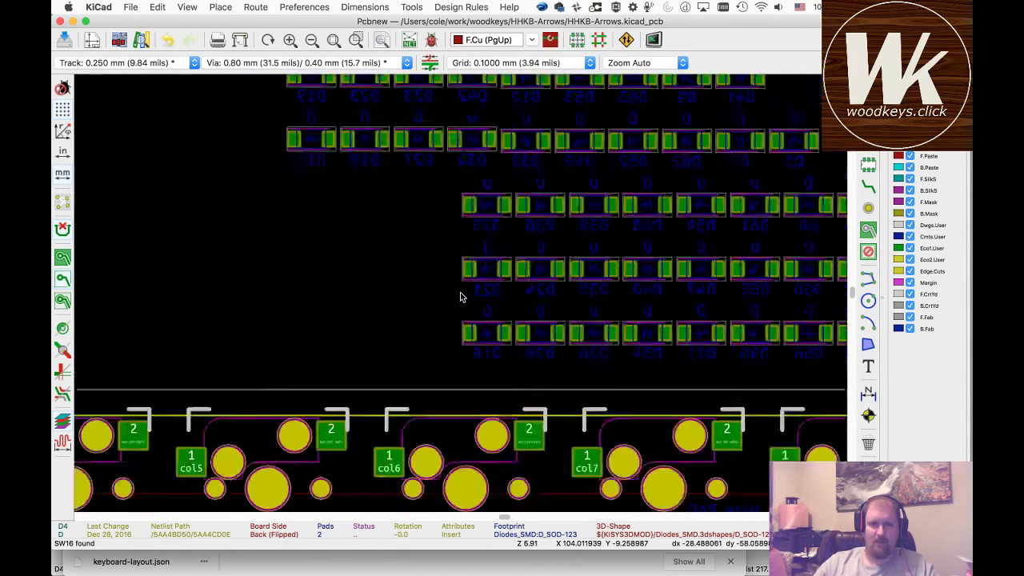
{"action": "scroll", "coordinate": [460, 297], "scroll_direction": "up", "scroll_amount": 1}
{"action": "scroll", "coordinate": [460, 298], "scroll_direction": "down", "scroll_amount": 2}
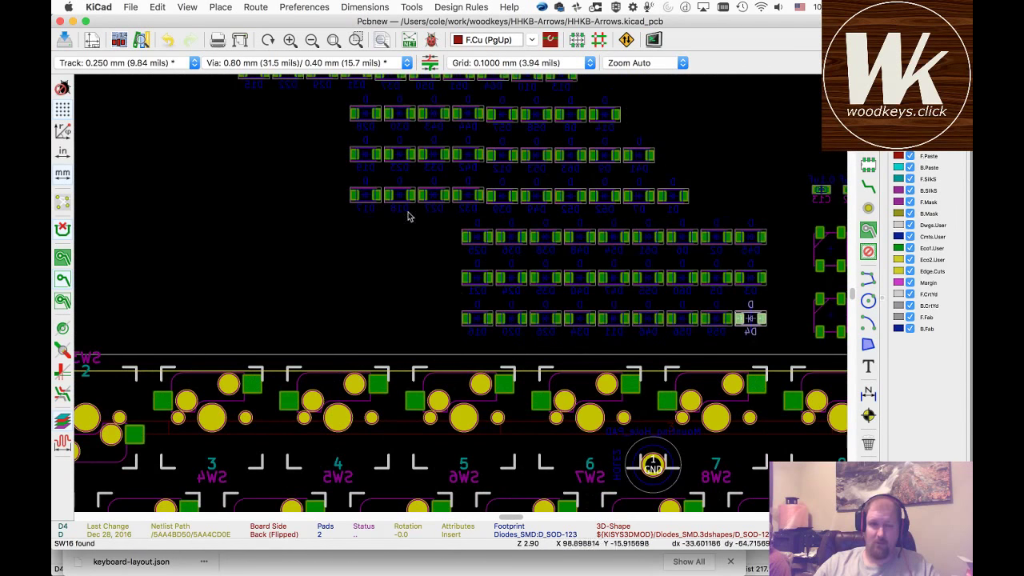
- Search for 'D1' with Find, dismissing the no-marker-found warning
{"action": "left_click", "coordinate": [382, 40]}
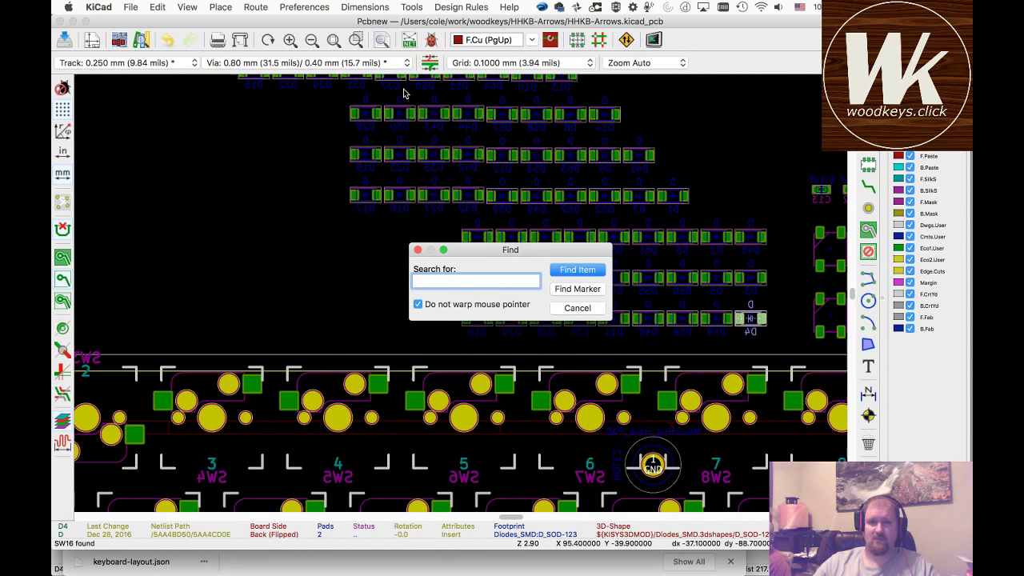
{"action": "type", "text": "D1"}
{"action": "left_click", "coordinate": [595, 267]}
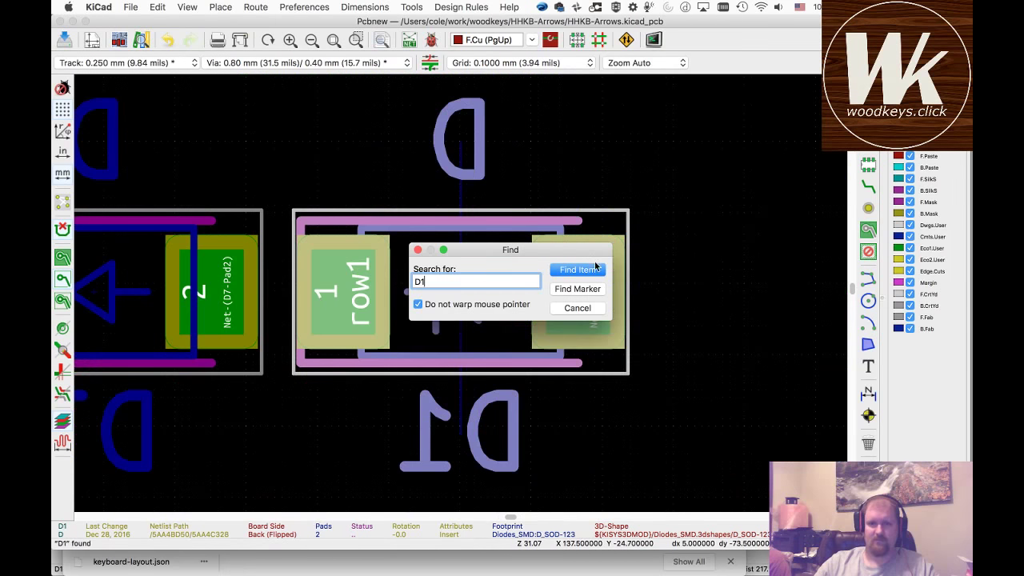
{"action": "left_click", "coordinate": [576, 289]}
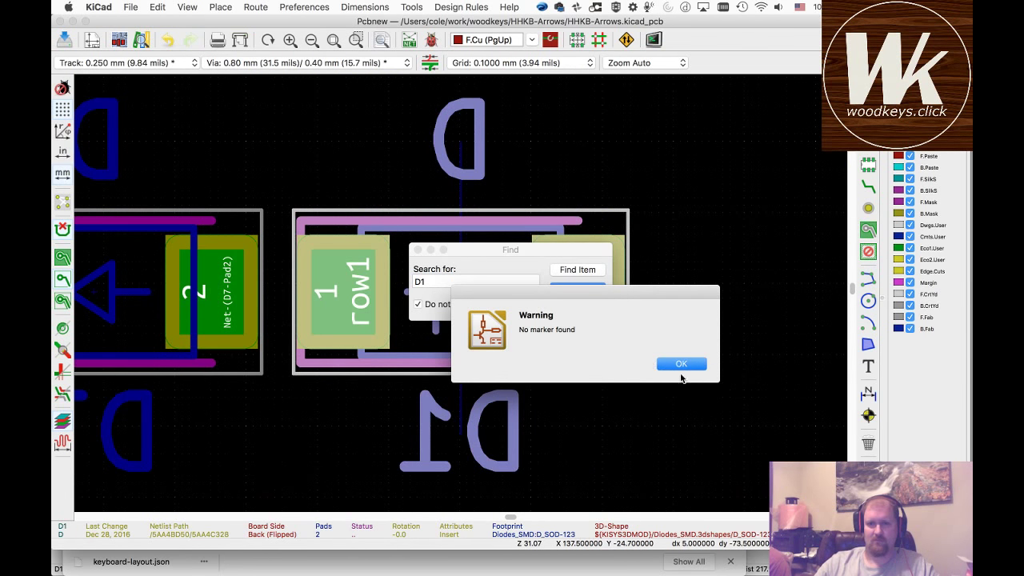
{"action": "left_click", "coordinate": [679, 366]}
{"action": "left_click", "coordinate": [576, 307]}
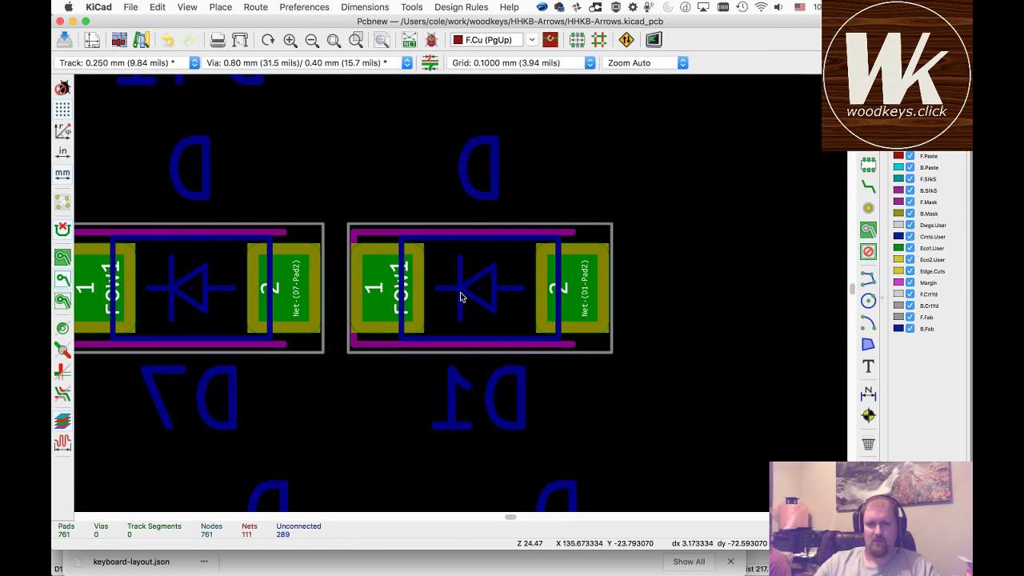
- Move diode D1 onto the board beside the Esc switch, rotated 90° to vertical
{"action": "left_click", "coordinate": [461, 296]}
{"action": "scroll", "coordinate": [462, 296], "scroll_direction": "down", "scroll_amount": 6}
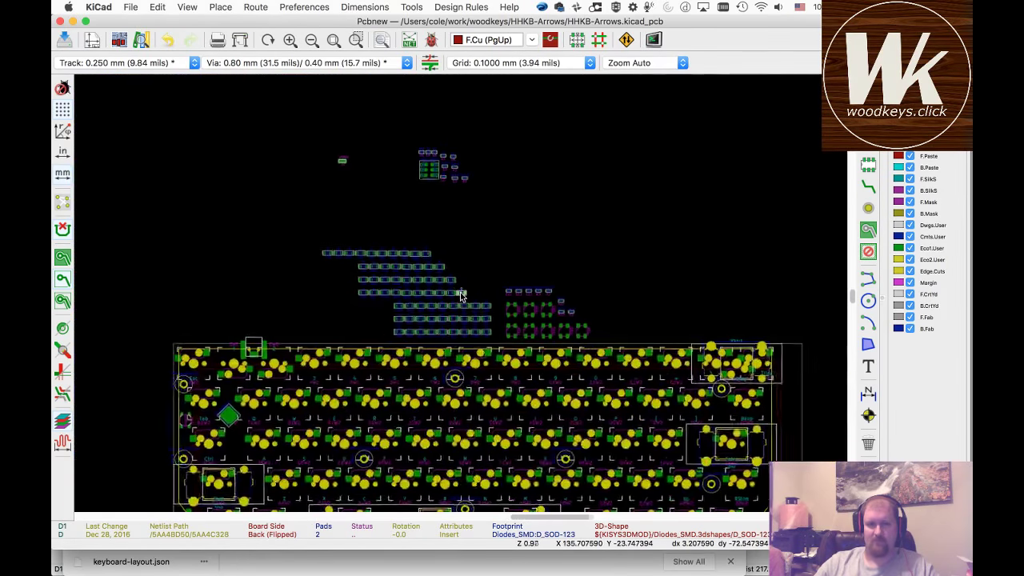
{"action": "scroll", "coordinate": [462, 296], "scroll_direction": "up", "scroll_amount": 1}
{"action": "key", "text": "m"}
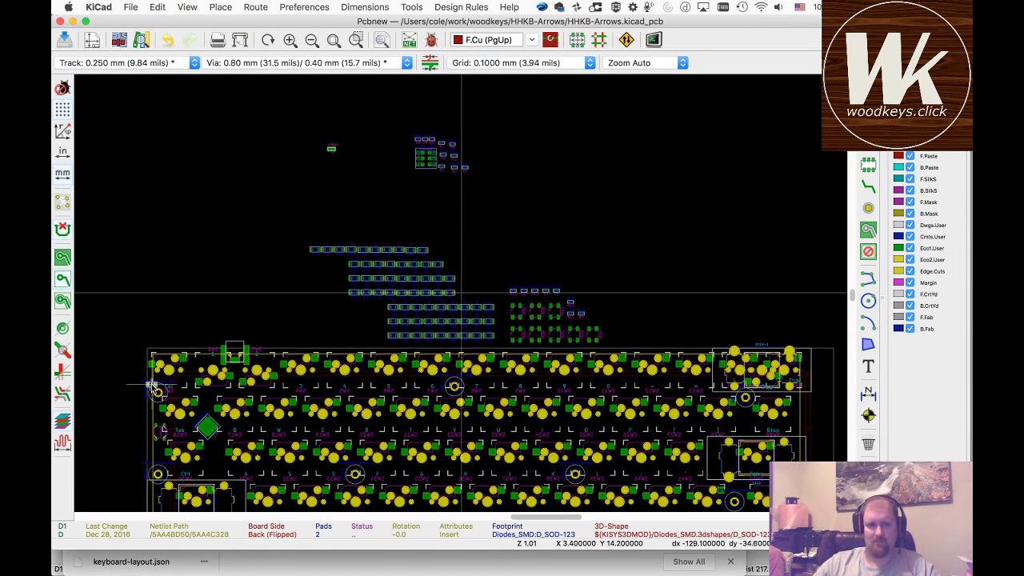
{"action": "scroll", "coordinate": [171, 389], "scroll_direction": "up", "scroll_amount": 1}
{"action": "scroll", "coordinate": [461, 296], "scroll_direction": "up", "scroll_amount": 5}
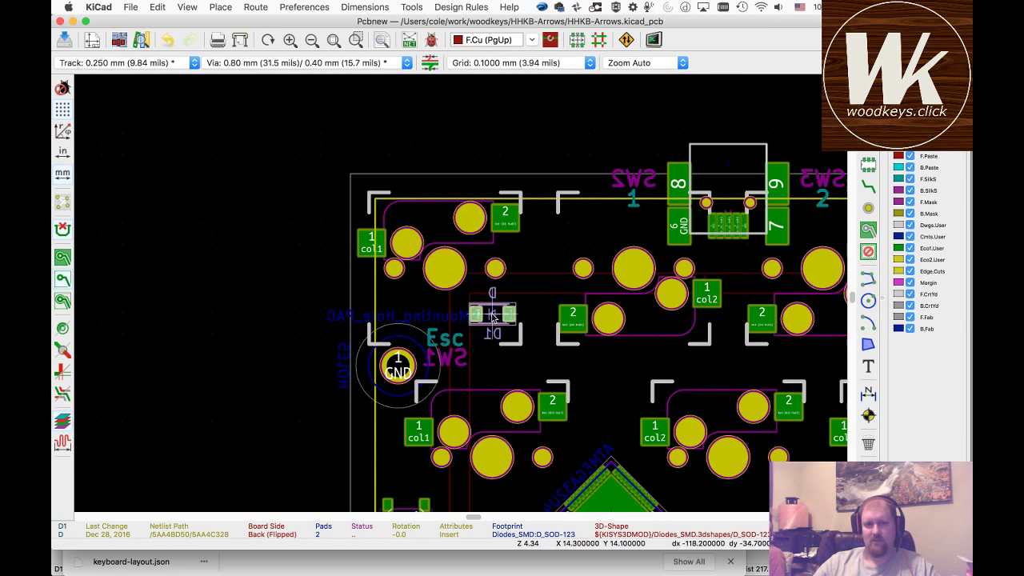
{"action": "key", "text": "r"}
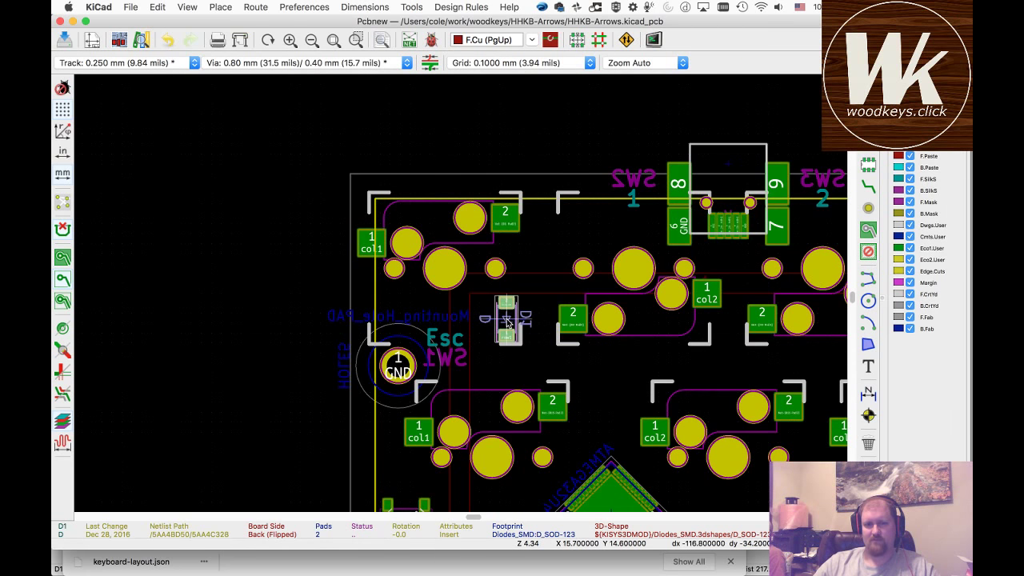
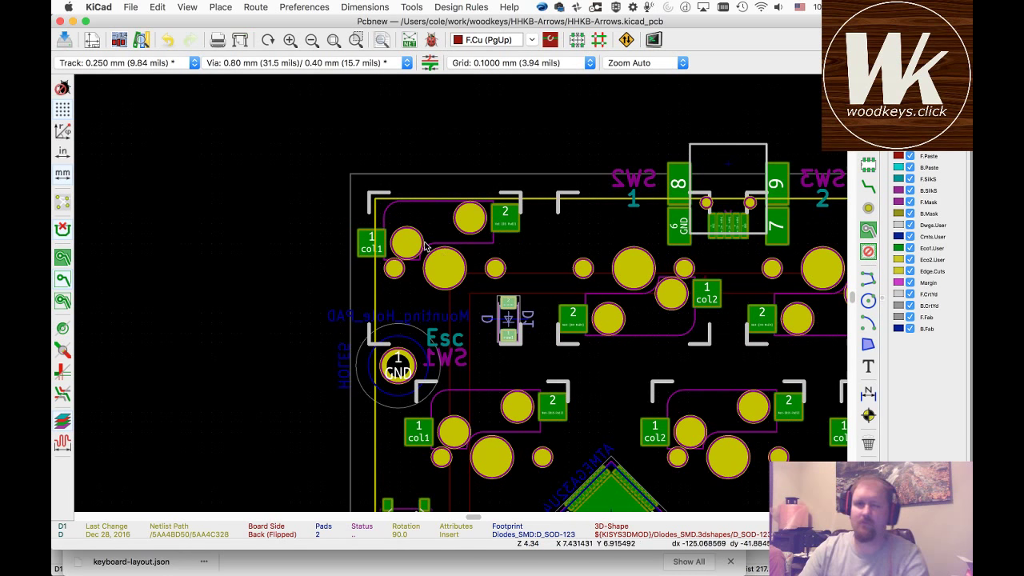
- Use Find to locate footprint D2 and jump to it
{"action": "left_click", "coordinate": [380, 40]}
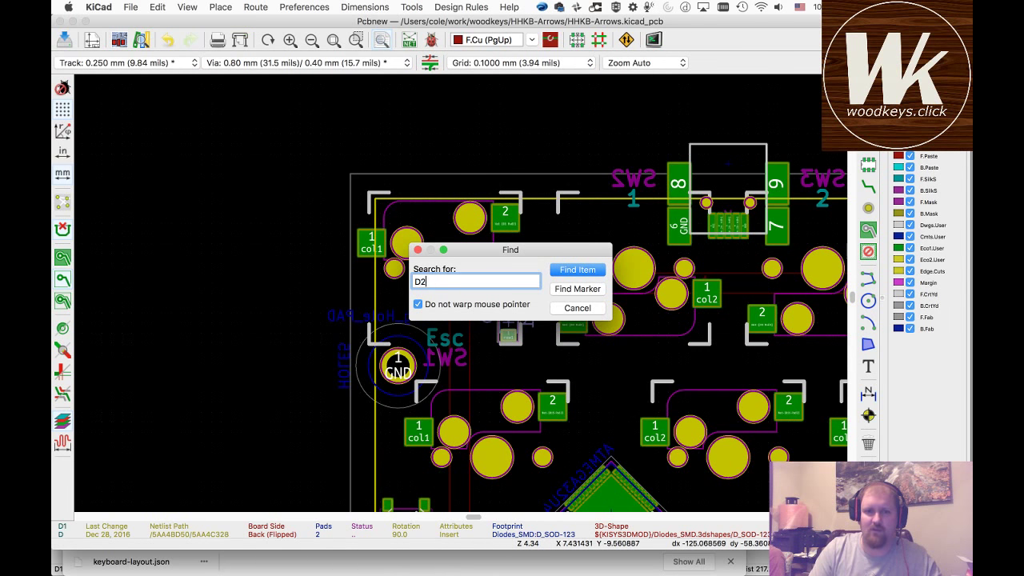
{"action": "key", "text": "Return"}
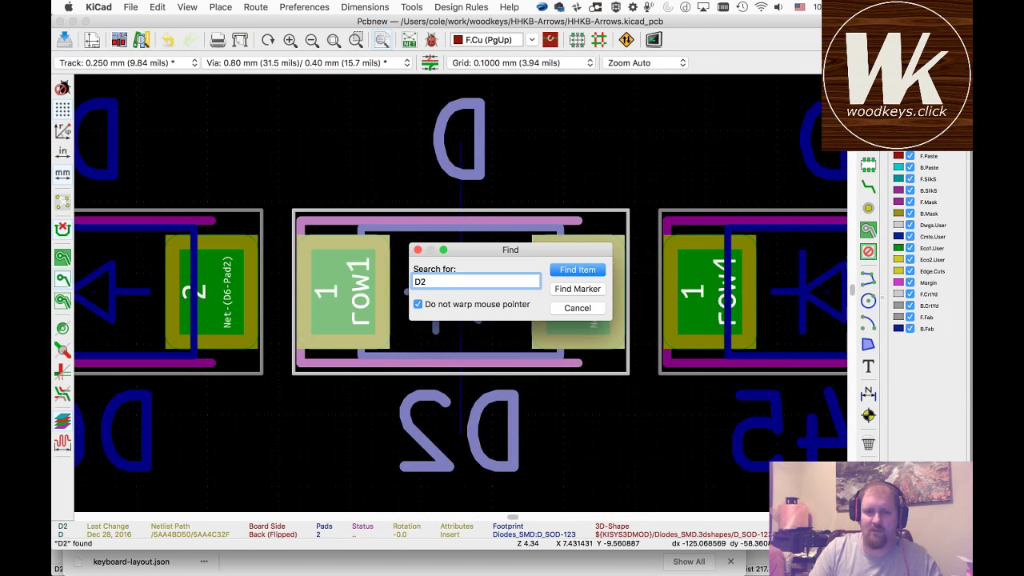
{"action": "left_click", "coordinate": [591, 308]}
- Drag diode D2 off the board to just above its top-left corner
{"action": "scroll", "coordinate": [460, 291], "scroll_direction": "down", "scroll_amount": 5}
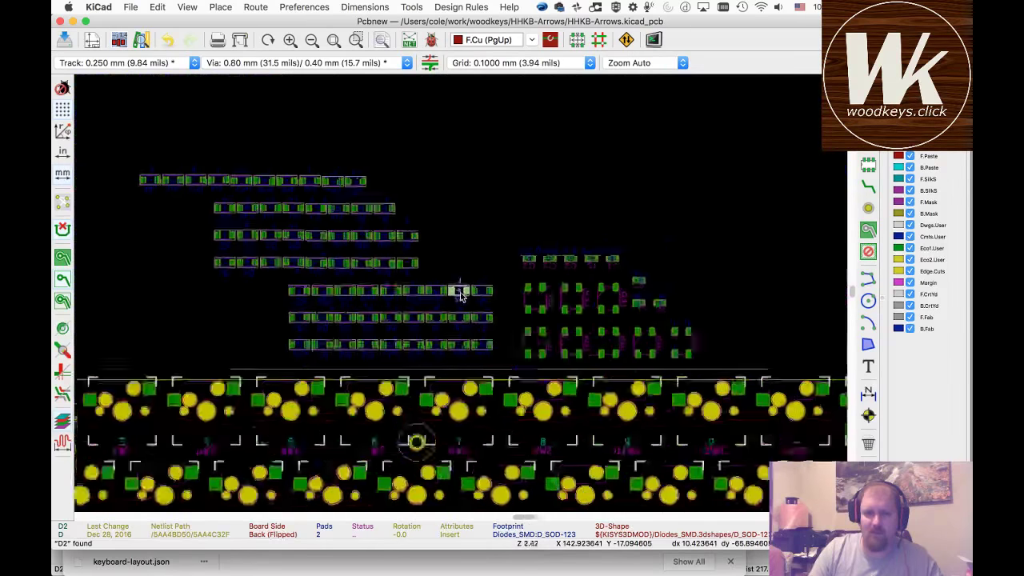
{"action": "scroll", "coordinate": [459, 292], "scroll_direction": "down", "scroll_amount": 2}
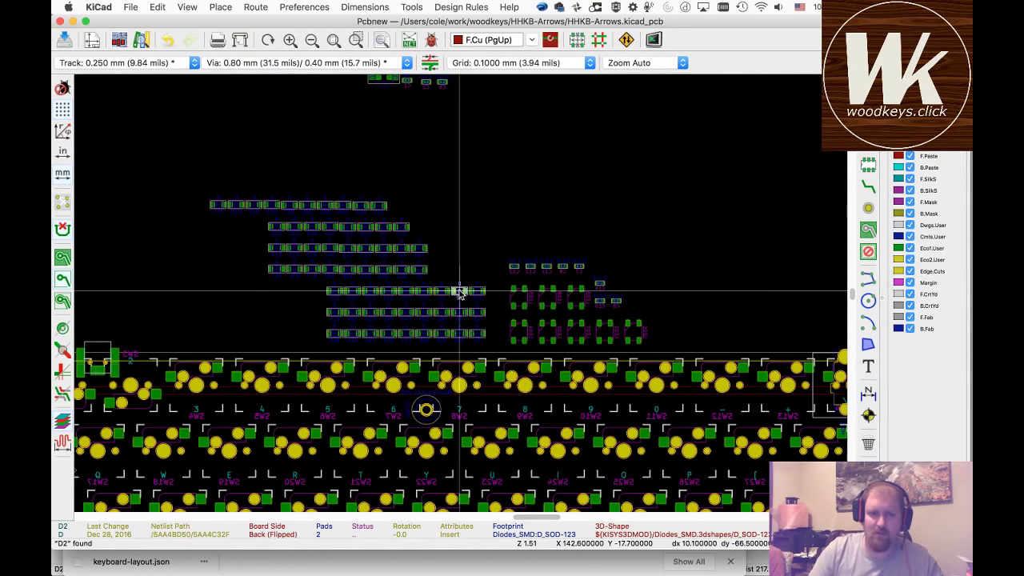
{"action": "middle_click_drag", "start_coordinate": [460, 291], "coordinate": [644, 290]}
{"action": "scroll", "coordinate": [233, 403], "scroll_direction": "up", "scroll_amount": 2}
{"action": "scroll", "coordinate": [461, 295], "scroll_direction": "up", "scroll_amount": 2}
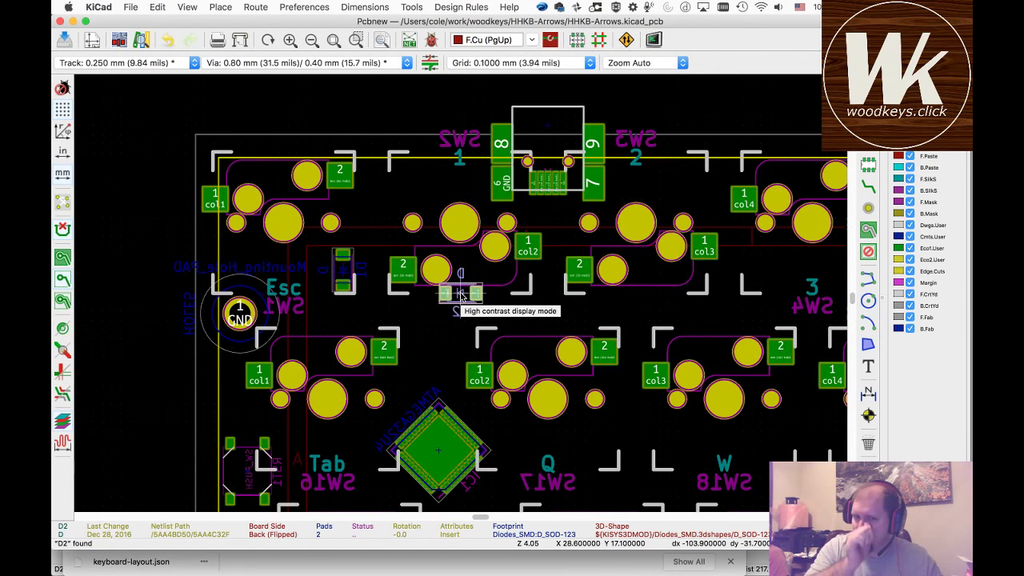
{"action": "left_click_drag", "start_coordinate": [460, 295], "coordinate": [335, 112]}
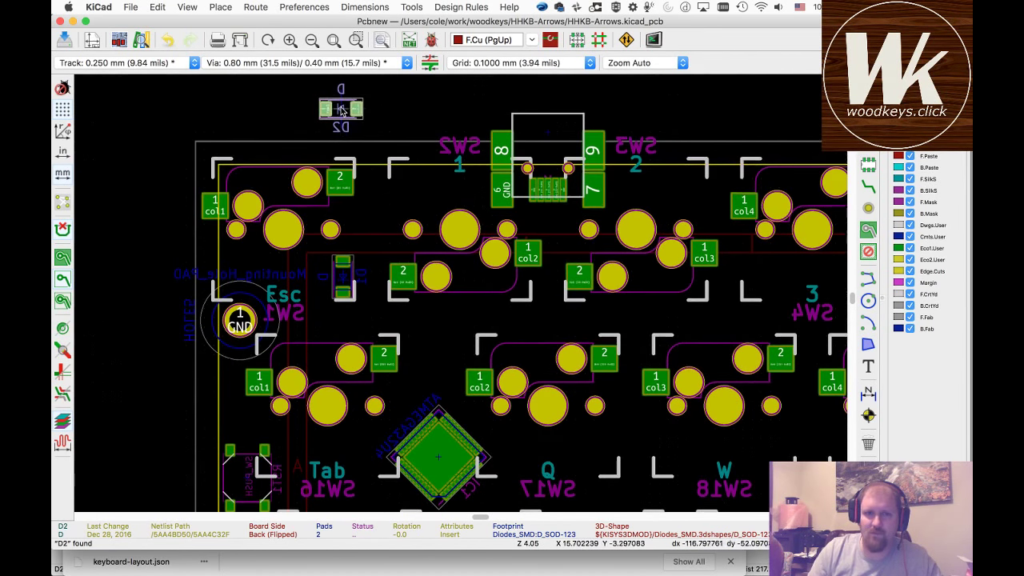
- Move USB connector J1 higher, and rotate SW2 and SW3 to match SW1
{"action": "left_click", "coordinate": [561, 146]}
{"action": "key", "text": "m"}
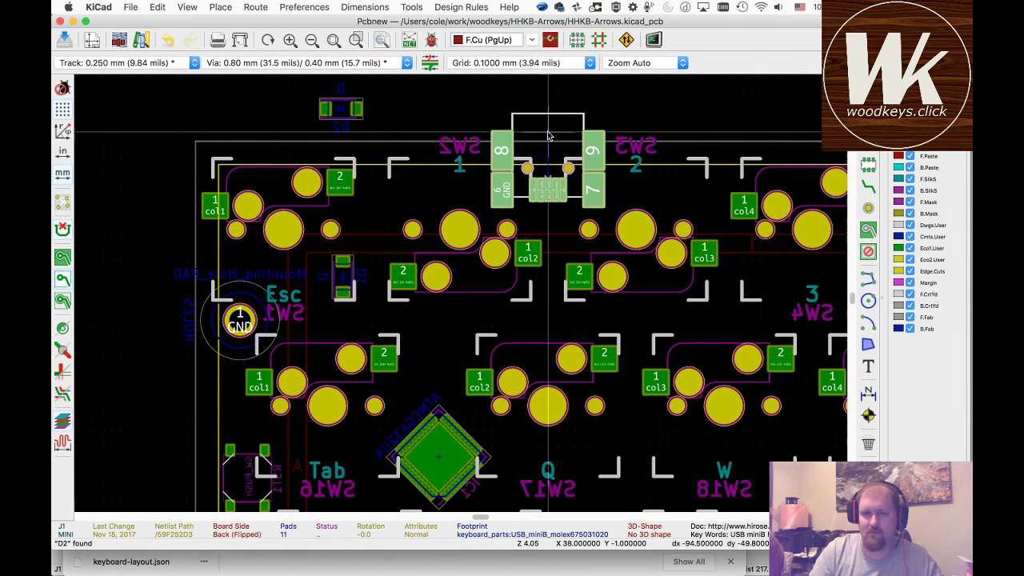
{"action": "scroll", "coordinate": [548, 136], "scroll_direction": "up", "scroll_amount": 3}
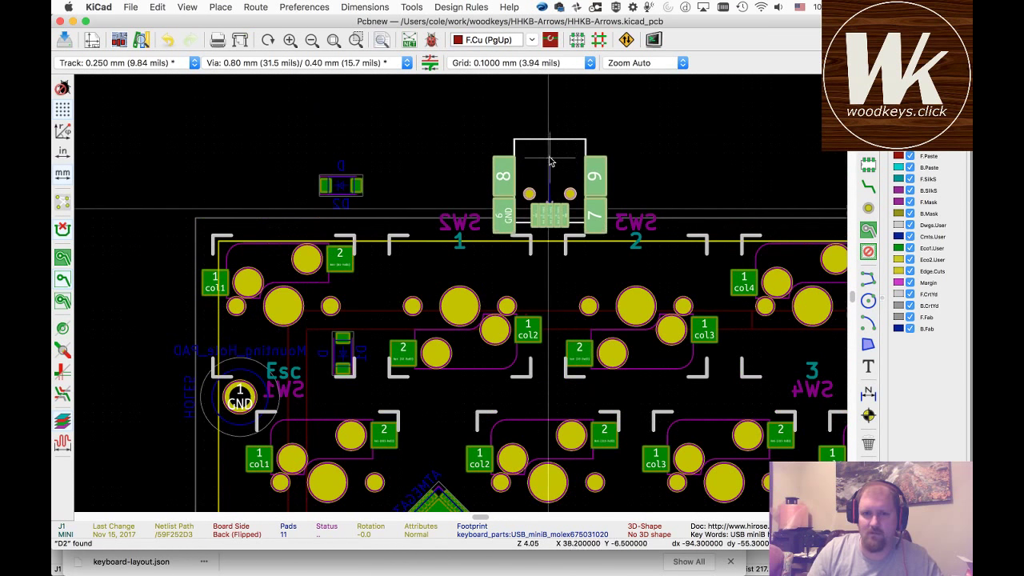
{"action": "left_click", "coordinate": [549, 161]}
{"action": "key", "text": "r"}
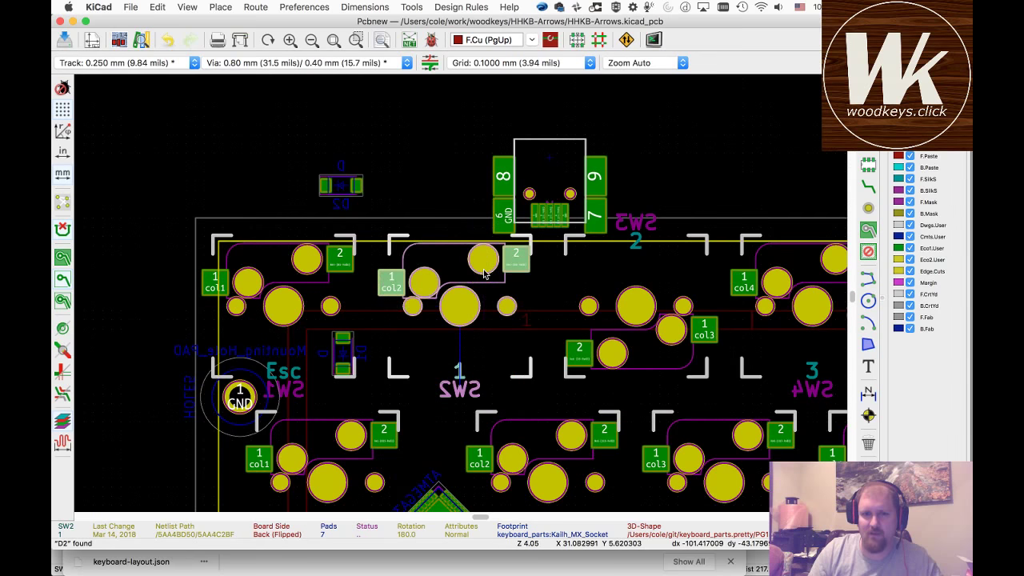
{"action": "key", "text": "r"}
{"action": "key", "text": "r"}
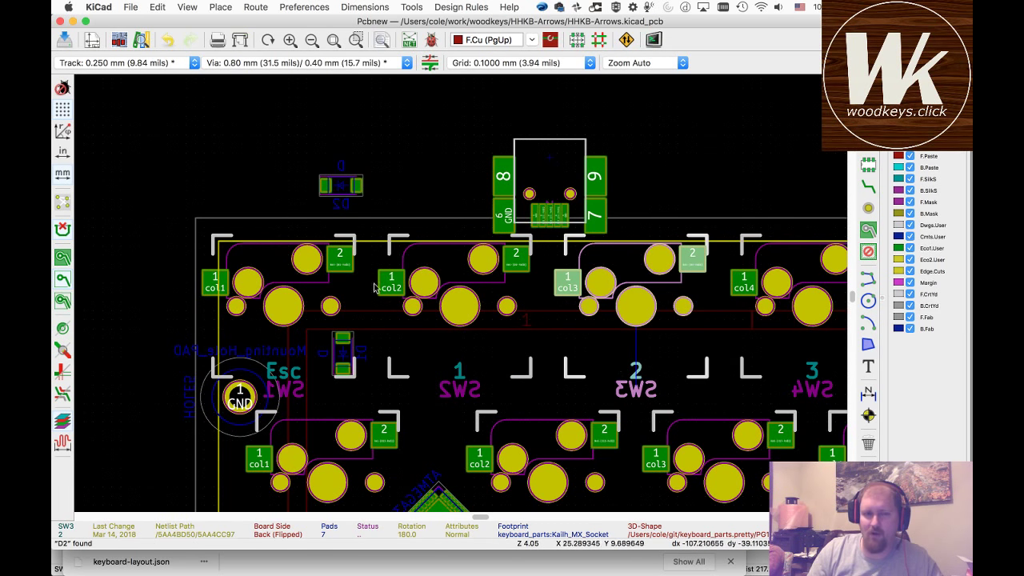
- Select the whole D2 footprint and start moving it
{"action": "left_click", "coordinate": [329, 190]}
{"action": "left_click", "coordinate": [334, 195]}
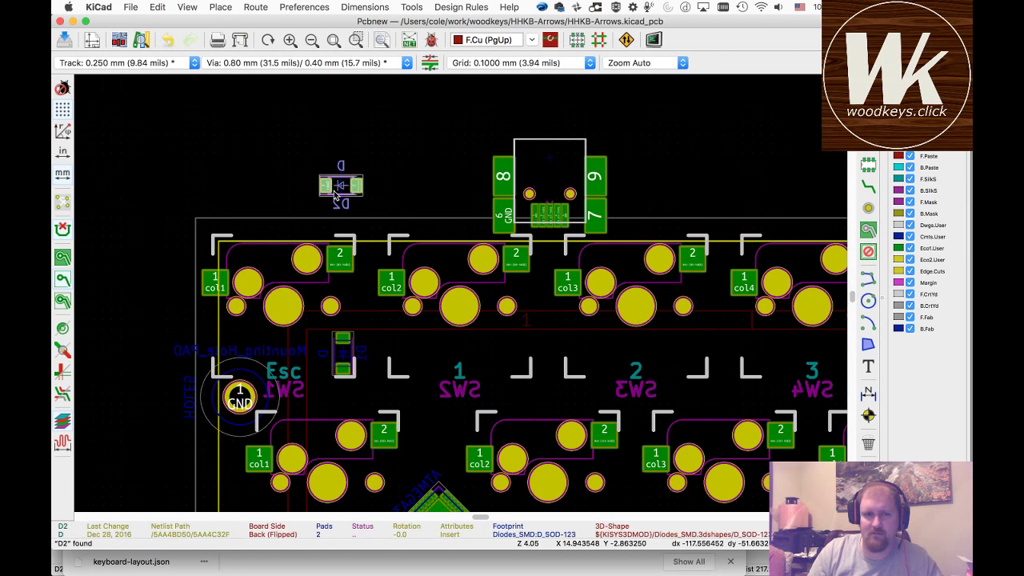
{"action": "key", "text": "m"}
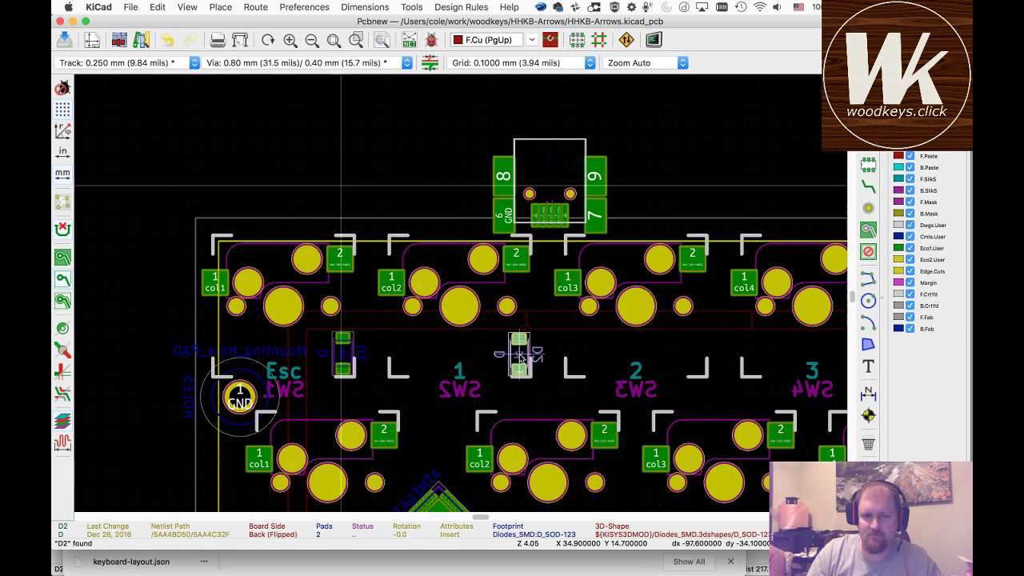
{"action": "key", "text": "r"}
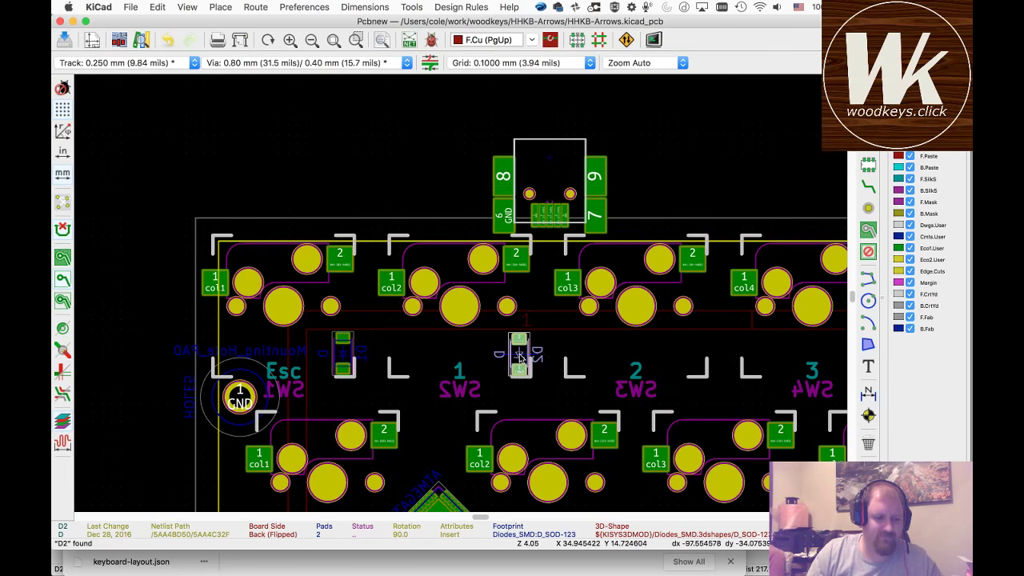
{"action": "scroll", "coordinate": [519, 353], "scroll_direction": "down", "scroll_amount": 6}
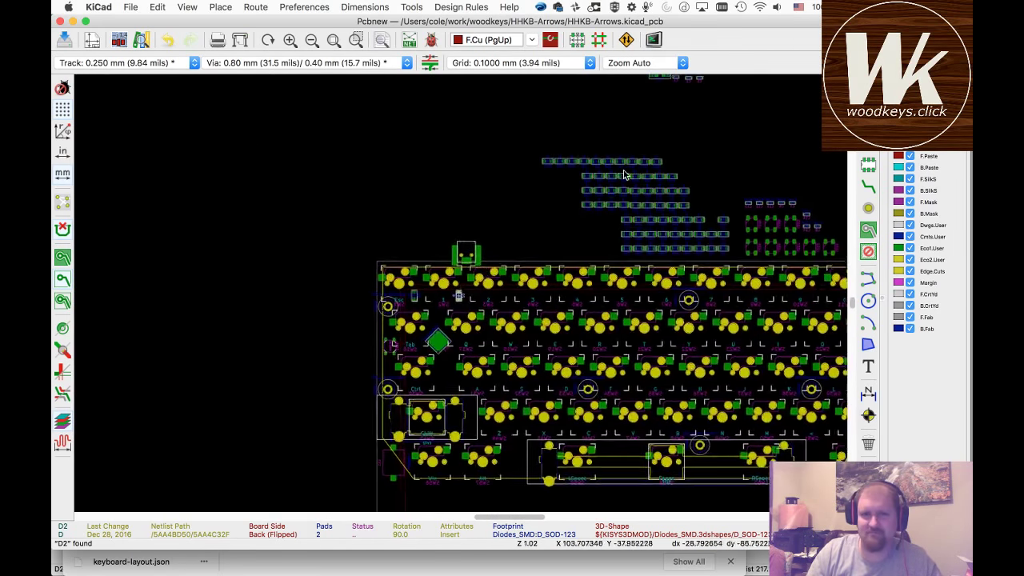
{"action": "scroll", "coordinate": [459, 295], "scroll_direction": "up", "scroll_amount": 3}
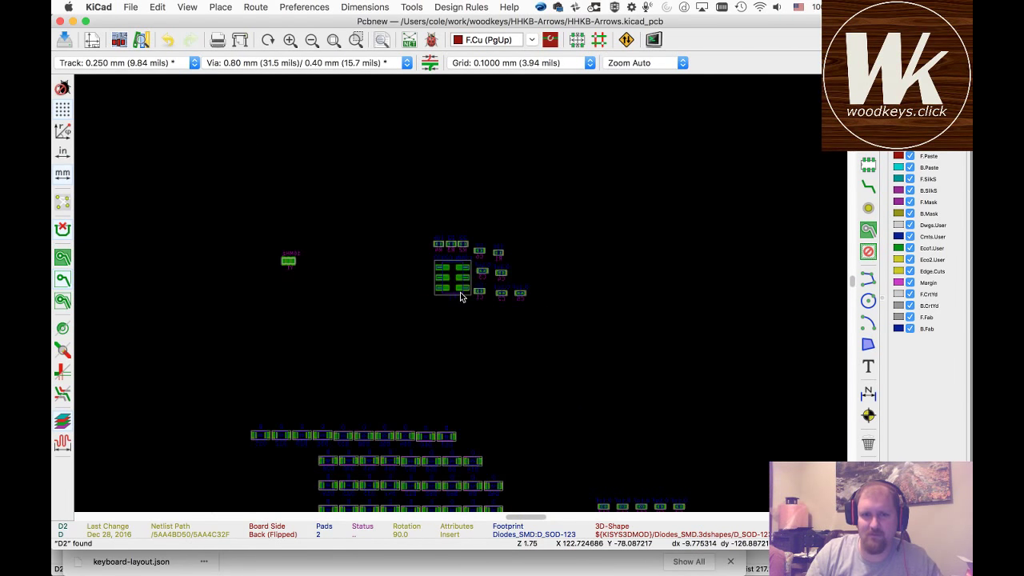
{"action": "scroll", "coordinate": [459, 296], "scroll_direction": "down", "scroll_amount": 3}
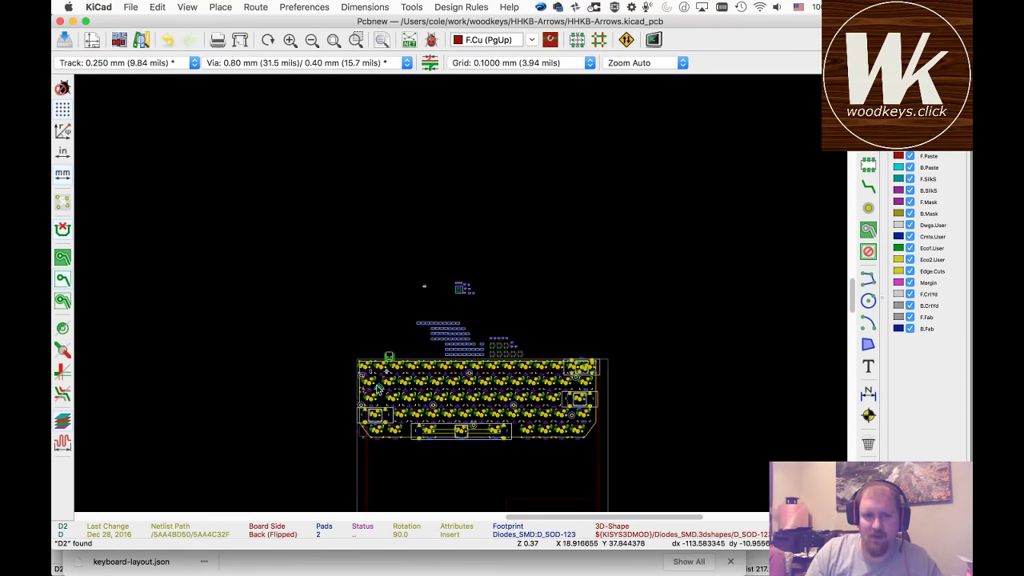
{"action": "scroll", "coordinate": [460, 296], "scroll_direction": "up", "scroll_amount": 2}
{"action": "scroll", "coordinate": [460, 296], "scroll_direction": "up", "scroll_amount": 3}
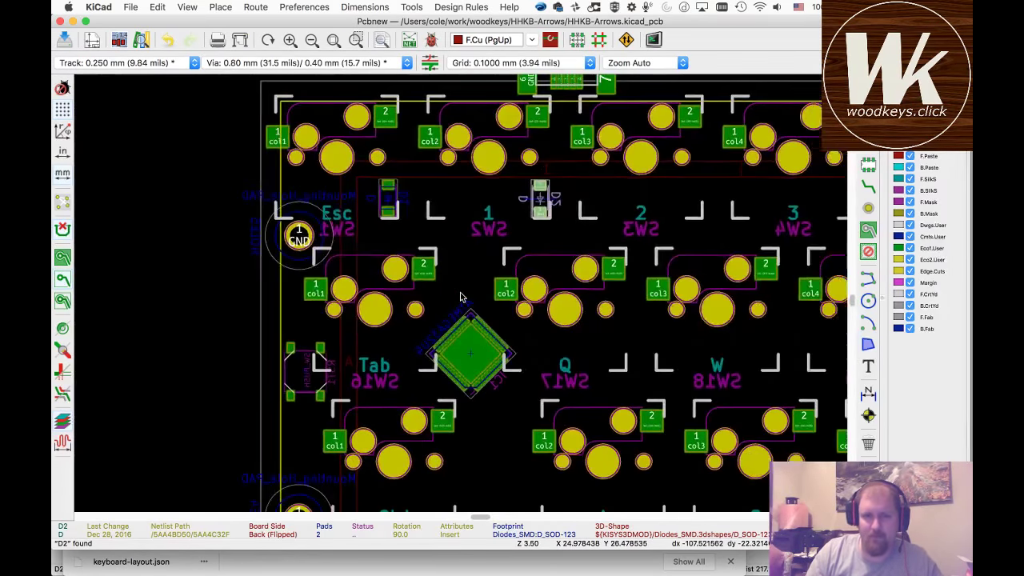
{"action": "scroll", "coordinate": [445, 297], "scroll_direction": "up", "scroll_amount": 3}
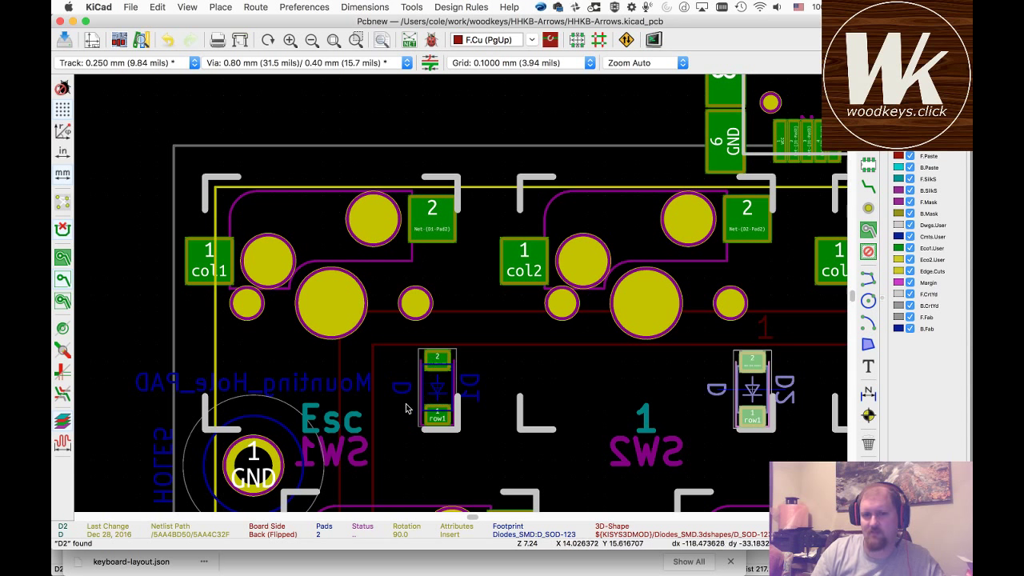
{"action": "scroll", "coordinate": [406, 409], "scroll_direction": "down", "scroll_amount": 5}
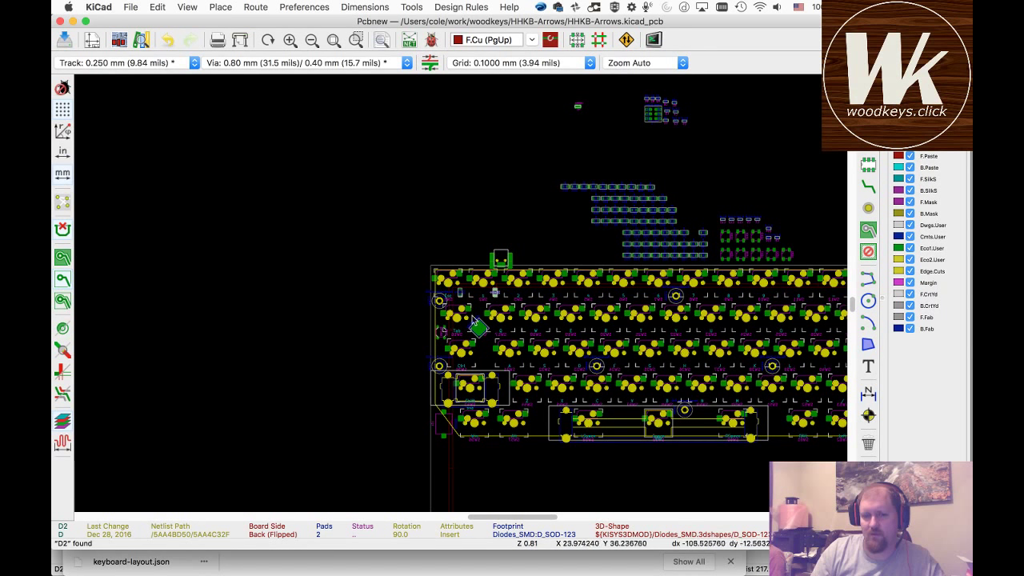
{"action": "scroll", "coordinate": [459, 298], "scroll_direction": "up", "scroll_amount": 2}
{"action": "scroll", "coordinate": [460, 297], "scroll_direction": "up", "scroll_amount": 2}
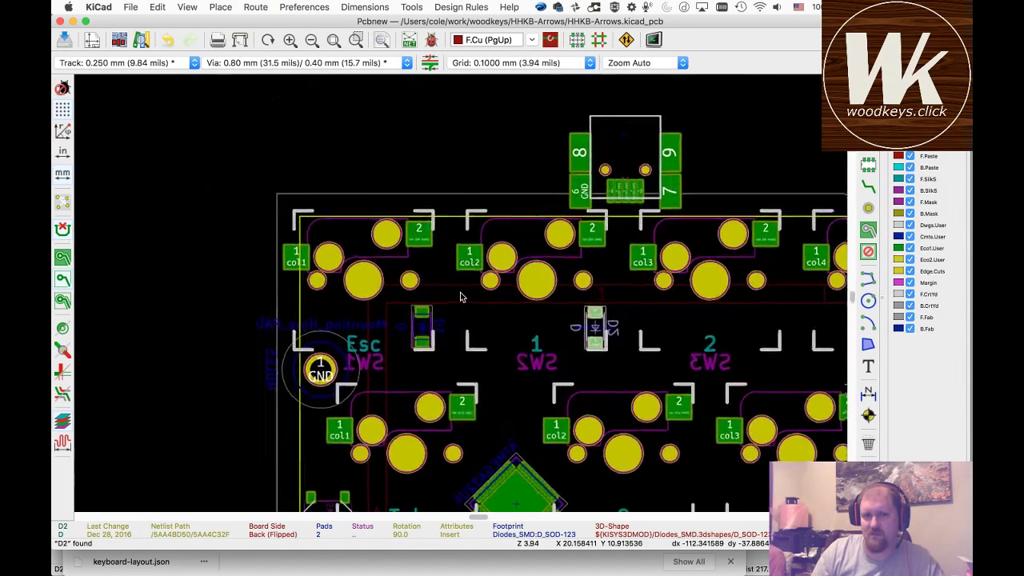
{"action": "scroll", "coordinate": [459, 298], "scroll_direction": "up", "scroll_amount": 1}
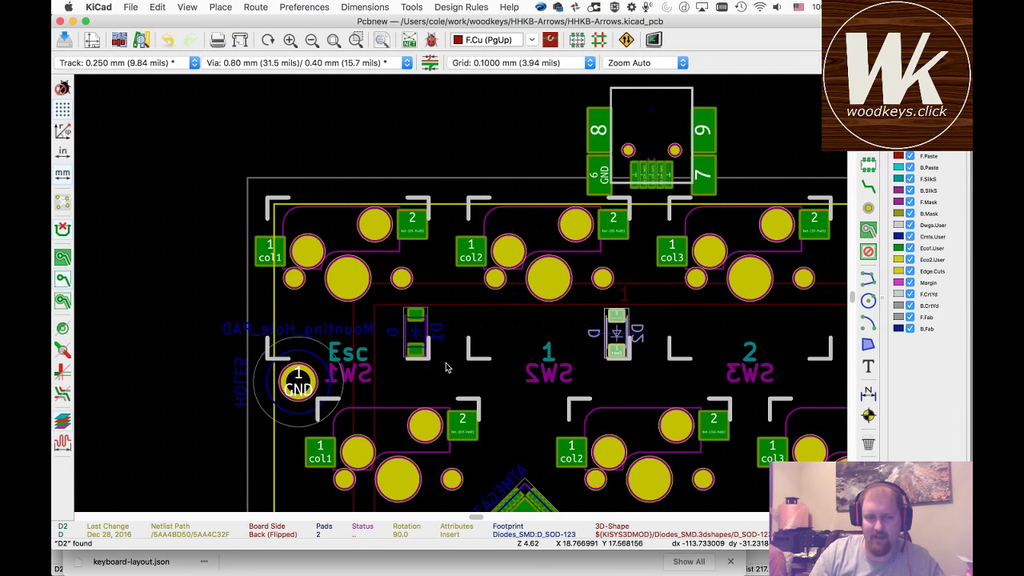
{"action": "scroll", "coordinate": [432, 359], "scroll_direction": "up", "scroll_amount": 1}
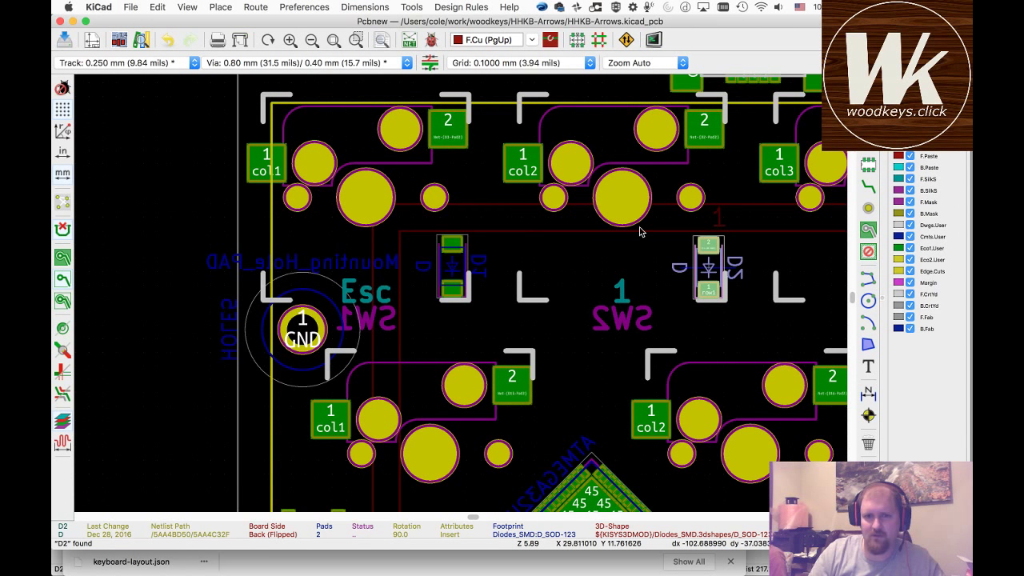
{"action": "scroll", "coordinate": [640, 231], "scroll_direction": "up", "scroll_amount": 3}
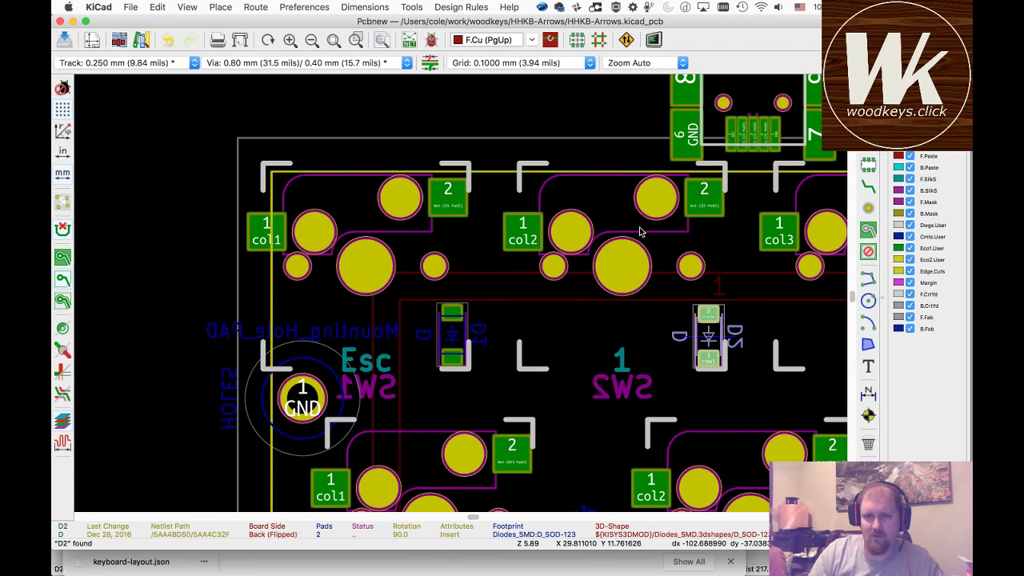
{"action": "scroll", "coordinate": [640, 231], "scroll_direction": "down", "scroll_amount": 5, "text": "ctrl"}
{"action": "scroll", "coordinate": [460, 291], "scroll_direction": "up", "scroll_amount": 1, "text": "ctrl"}
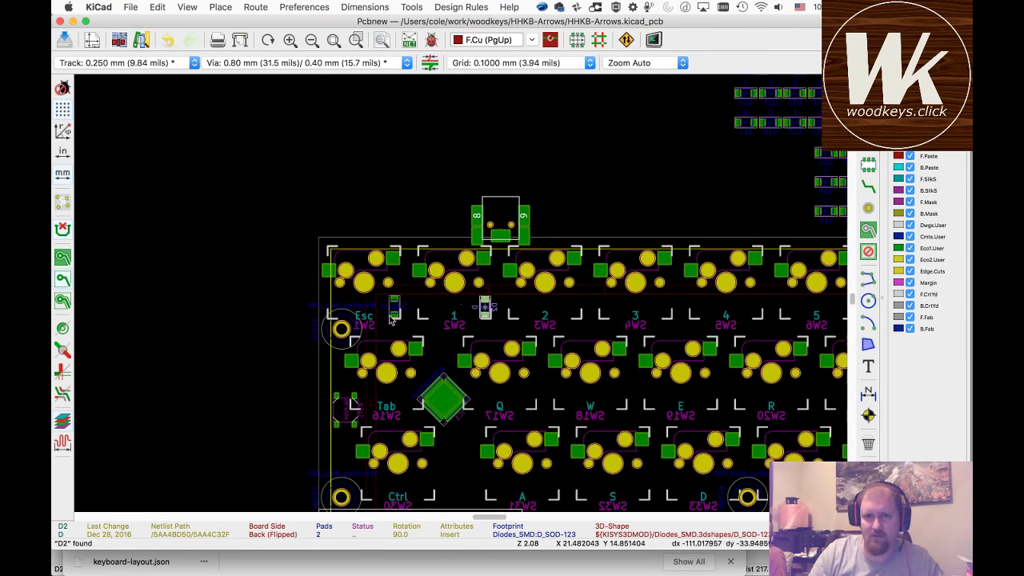
{"action": "scroll", "coordinate": [460, 292], "scroll_direction": "up", "scroll_amount": 3, "text": "ctrl"}
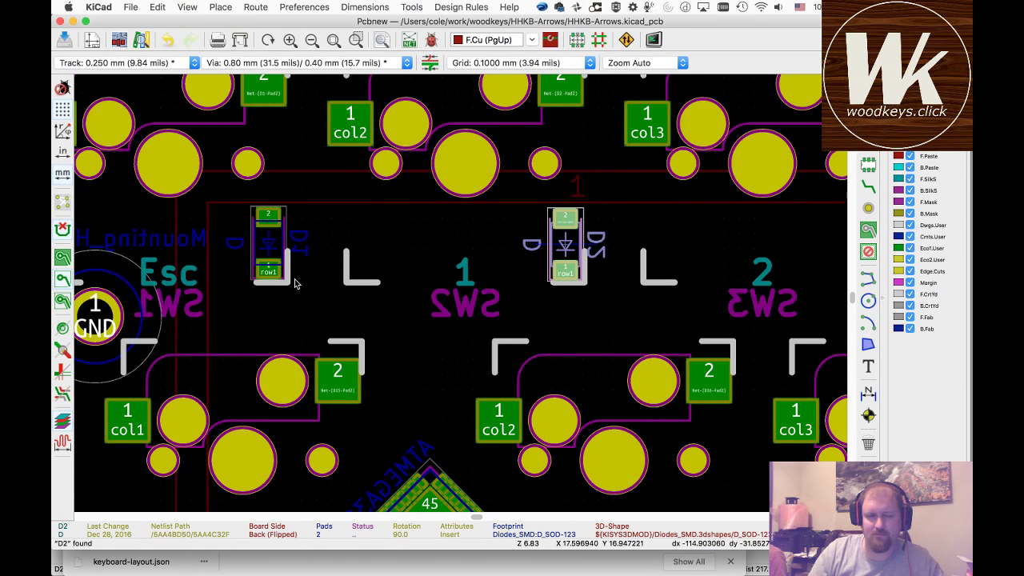
{"action": "scroll", "coordinate": [292, 165], "scroll_direction": "down", "scroll_amount": 1, "text": "ctrl"}
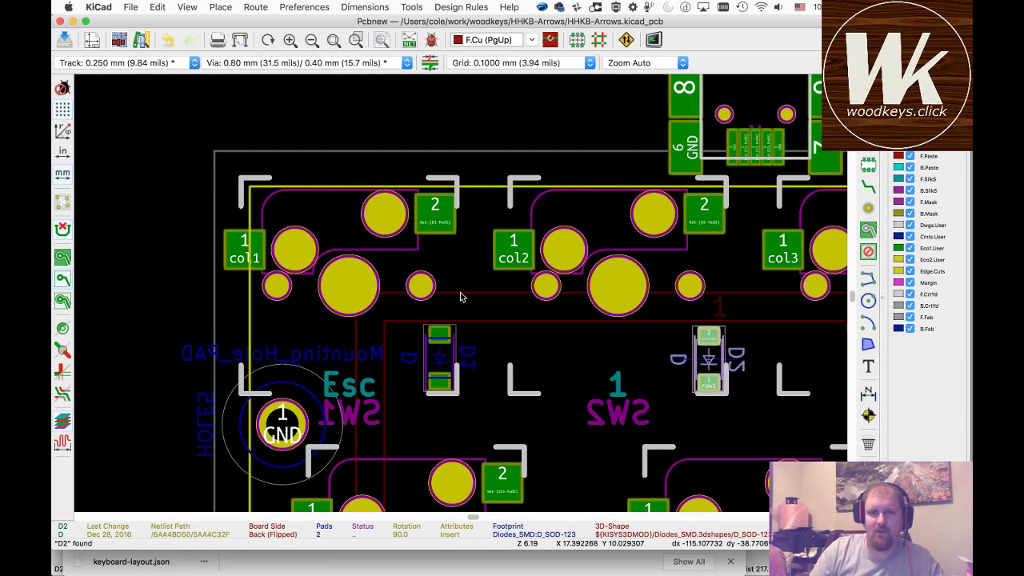
- Route a track from SW1's pad 2 to D1's upper pad
{"action": "key", "text": "x"}
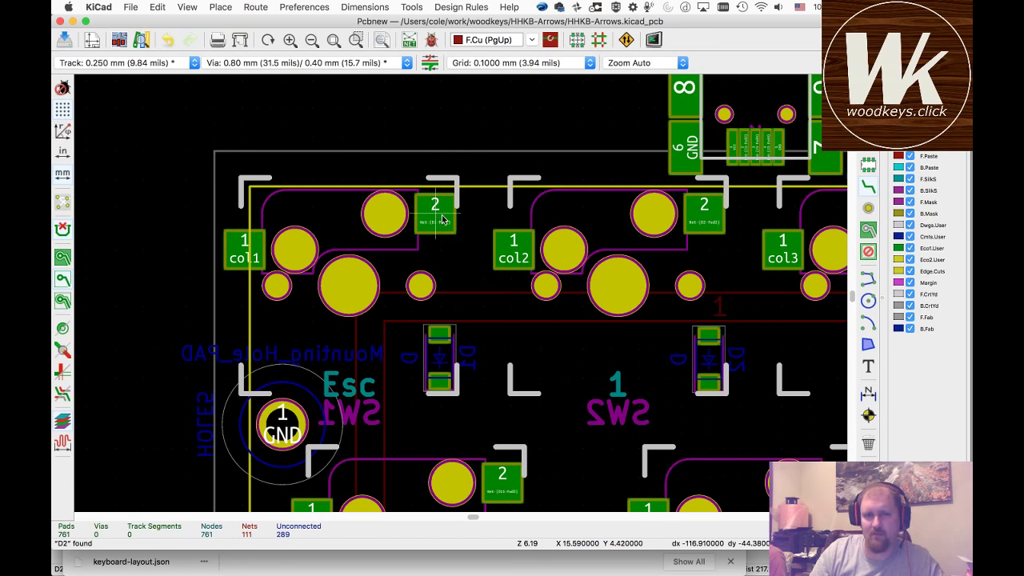
{"action": "left_click", "coordinate": [439, 221]}
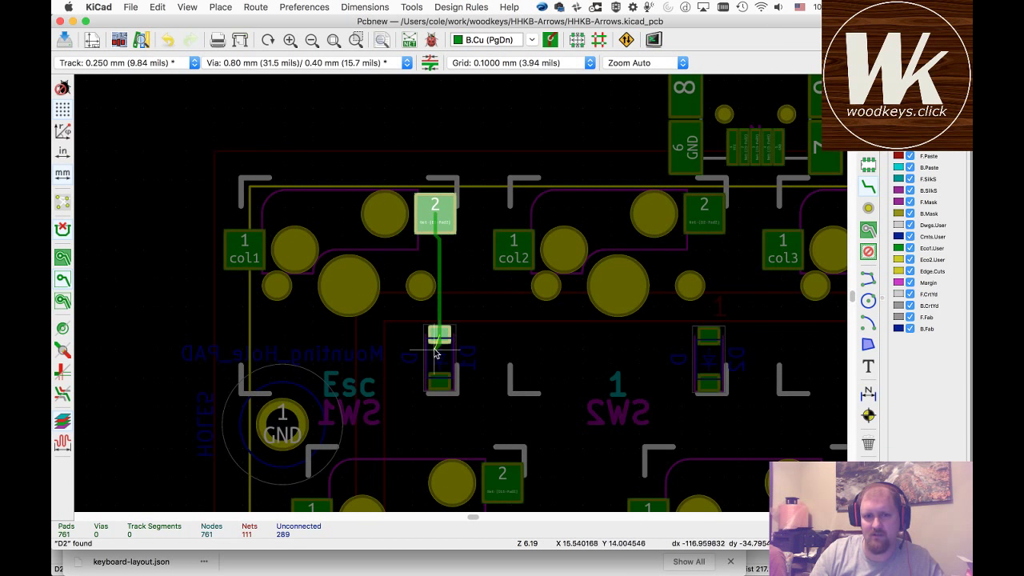
{"action": "left_click", "coordinate": [439, 336]}
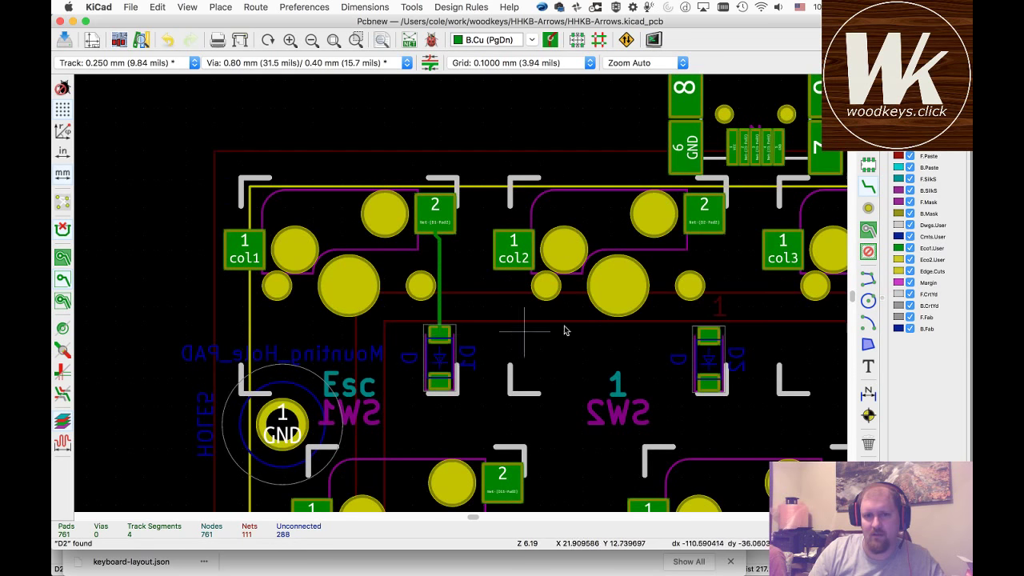
- Route the SW2 switch pad to diode D2's pad and check its net highlight
{"action": "left_click", "coordinate": [186, 6]}
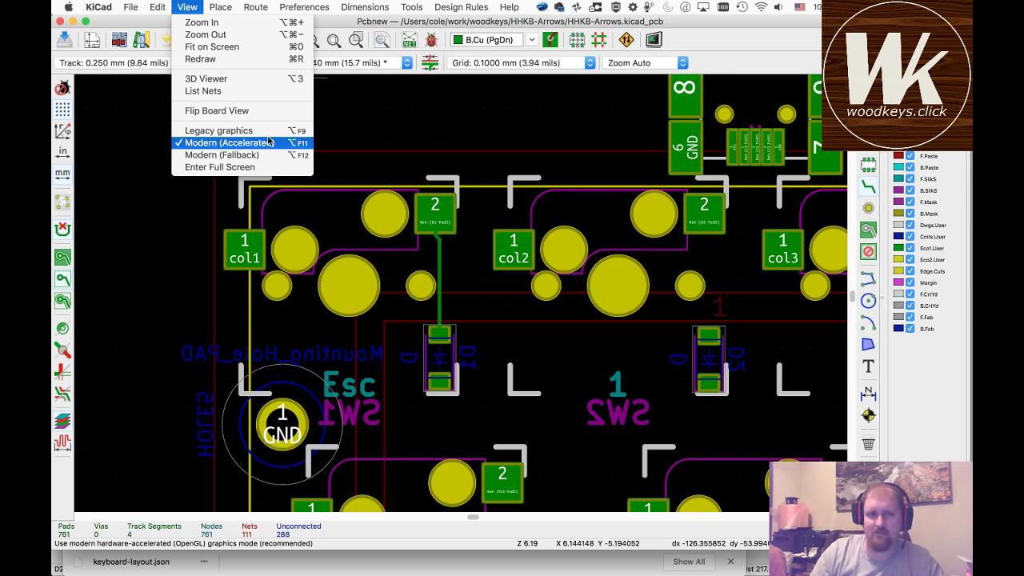
{"action": "left_click", "coordinate": [187, 6]}
{"action": "key", "text": "grave"}
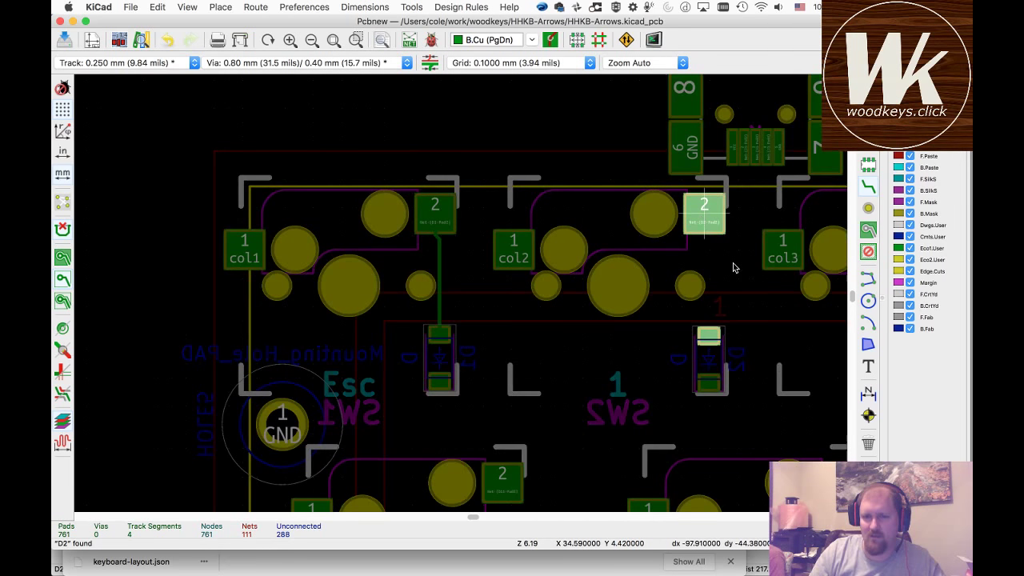
{"action": "left_click", "coordinate": [707, 339]}
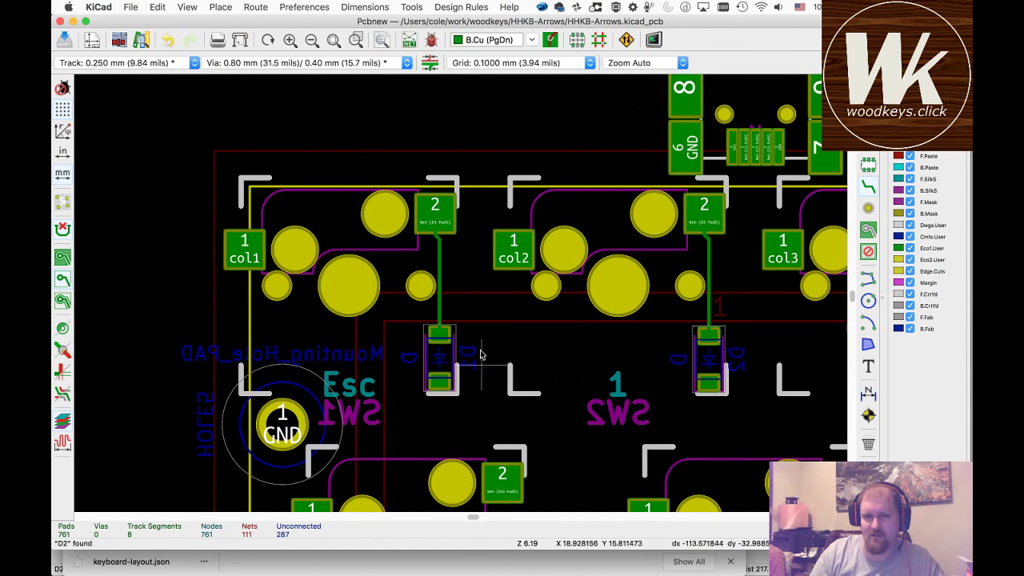
{"action": "scroll", "coordinate": [636, 309], "scroll_direction": "down", "scroll_amount": 1}
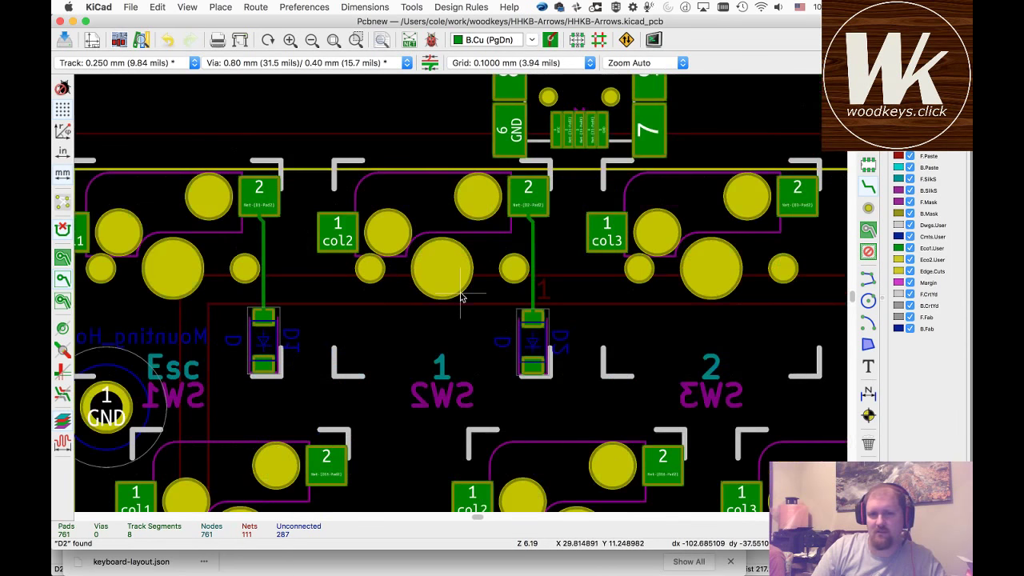
{"action": "scroll", "coordinate": [461, 296], "scroll_direction": "down", "scroll_amount": 1}
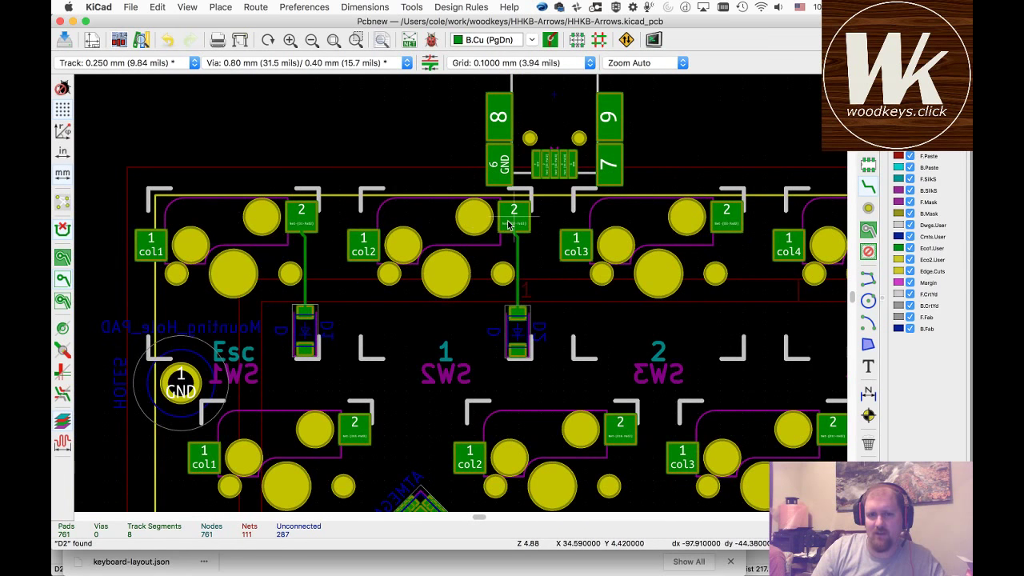
{"action": "key", "text": "grave"}
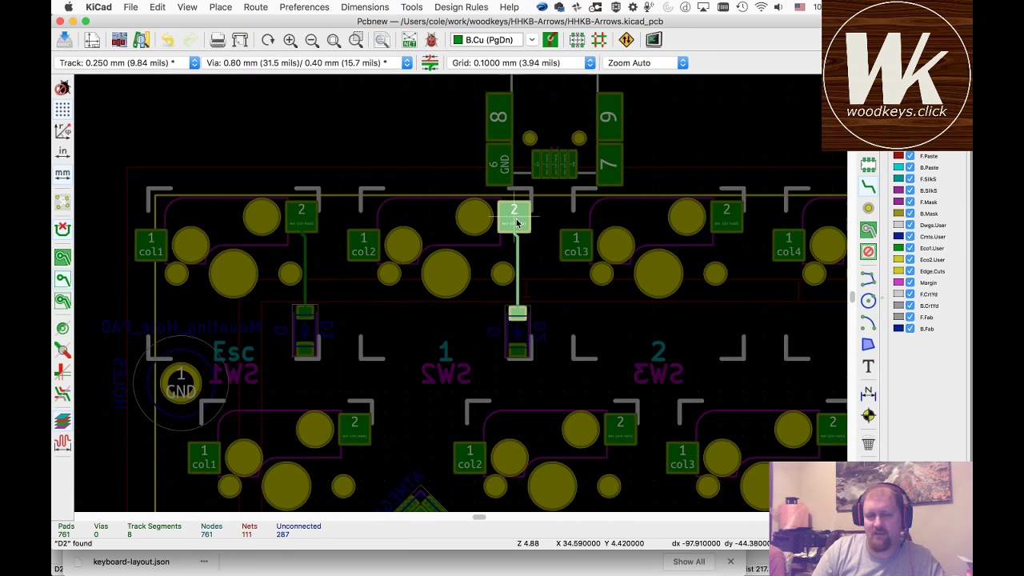
{"action": "key", "text": "grave"}
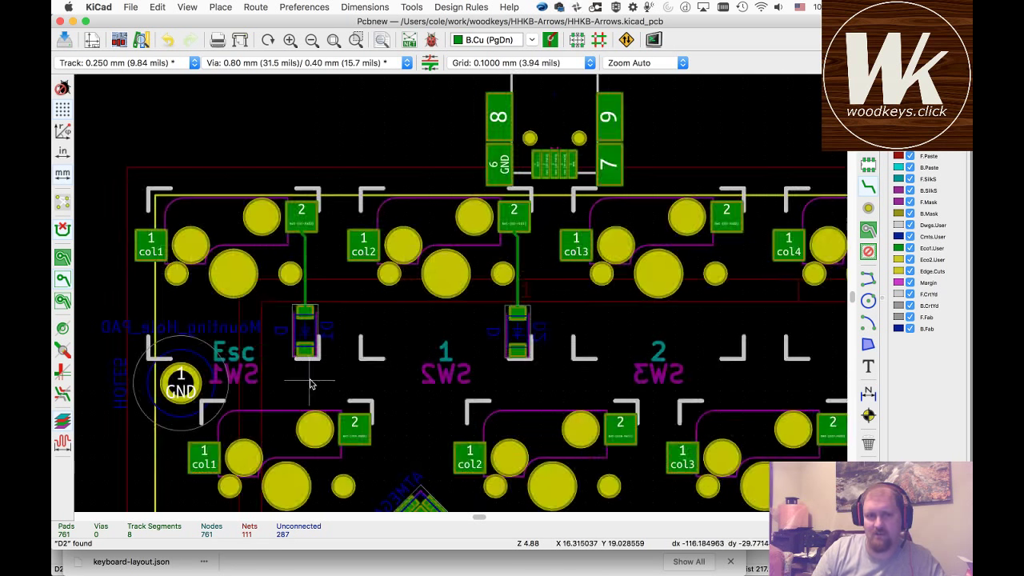
- Join D2's lower pad to D3's lower pad with a row track
{"action": "key", "text": "grave"}
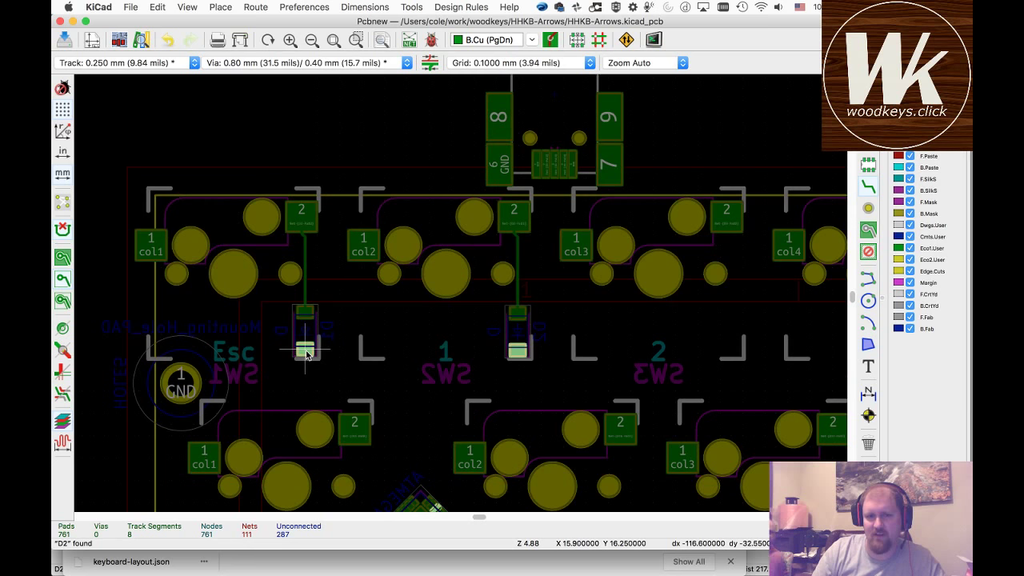
{"action": "left_click", "coordinate": [305, 352]}
{"action": "left_click", "coordinate": [518, 352]}
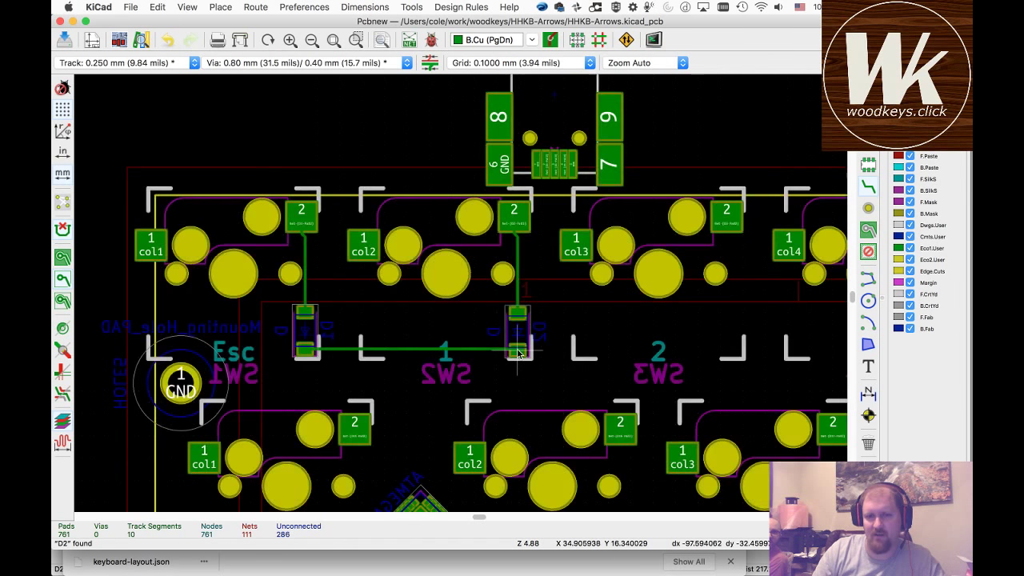
{"action": "scroll", "coordinate": [517, 352], "scroll_direction": "down", "scroll_amount": 2}
- Extend the row track down and end it on the IC1 pin
{"action": "key", "text": "grave"}
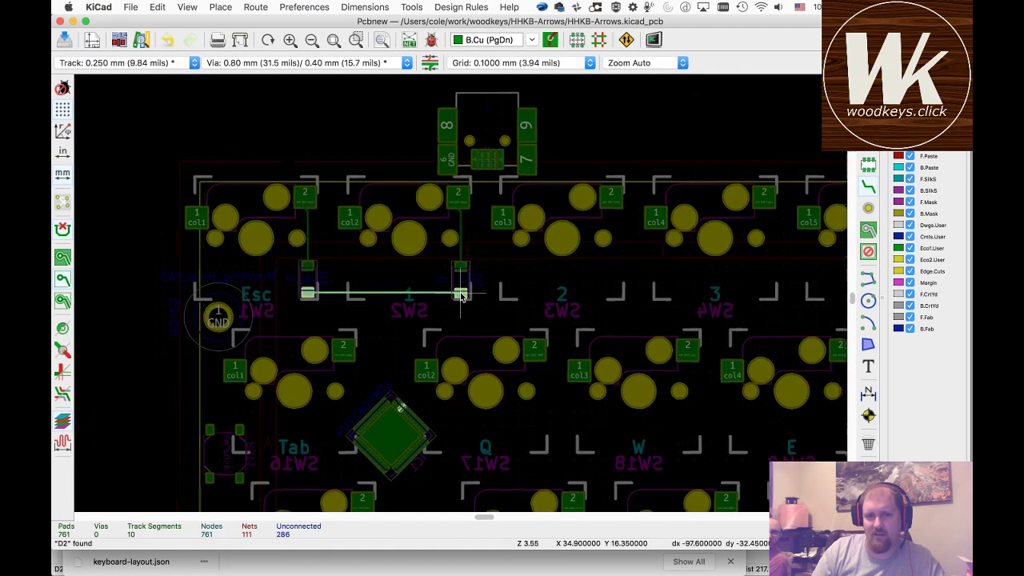
{"action": "scroll", "coordinate": [461, 296], "scroll_direction": "down", "scroll_amount": 4}
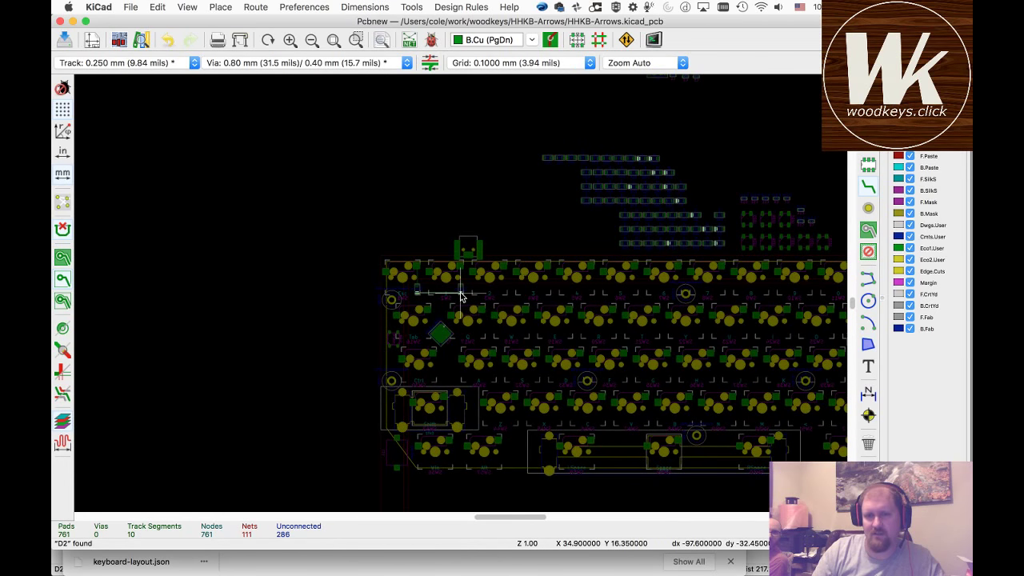
{"action": "scroll", "coordinate": [460, 296], "scroll_direction": "down", "scroll_amount": 1}
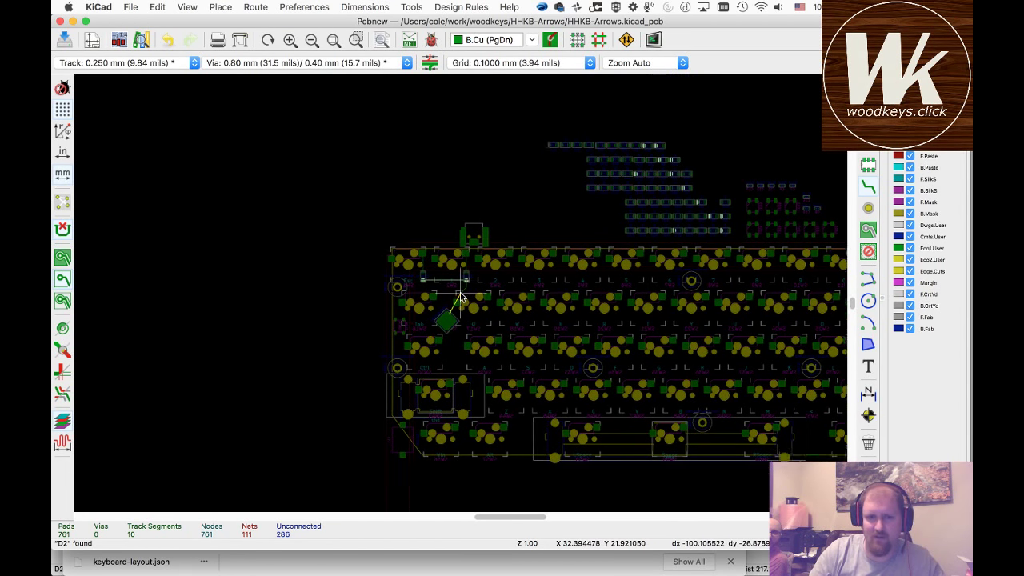
{"action": "scroll", "coordinate": [461, 295], "scroll_direction": "up", "scroll_amount": 4}
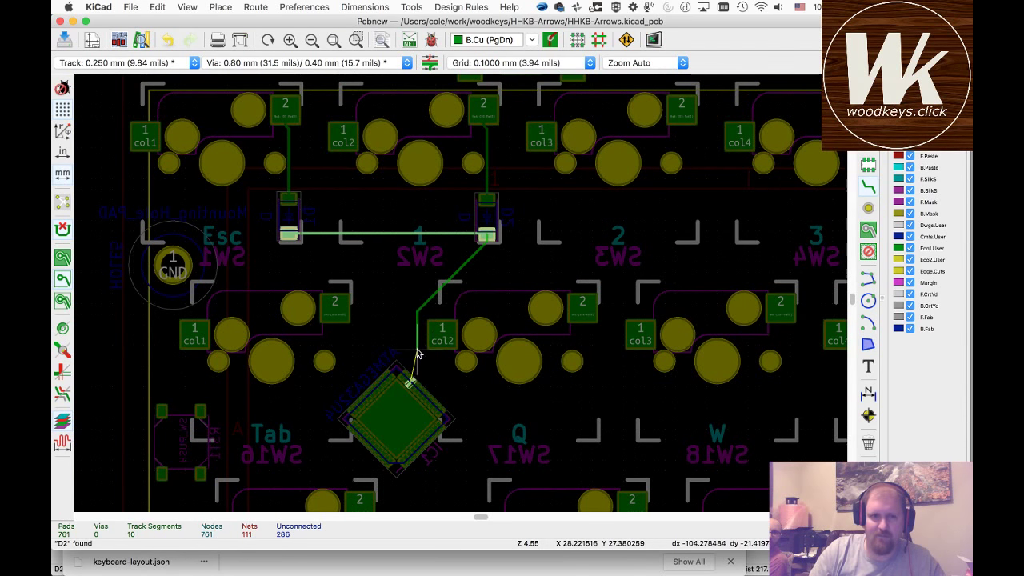
{"action": "scroll", "coordinate": [409, 374], "scroll_direction": "up", "scroll_amount": 3}
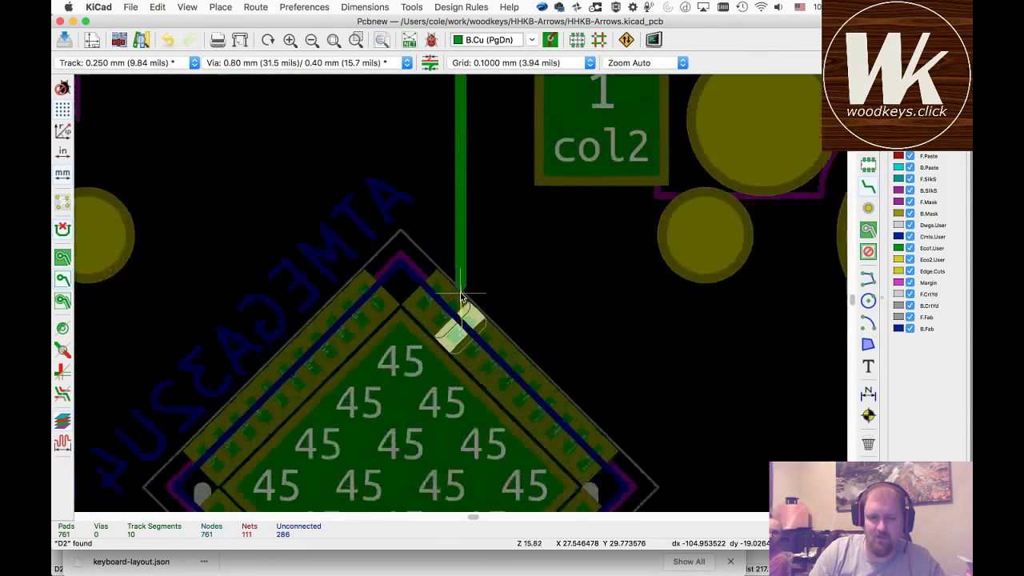
{"action": "scroll", "coordinate": [461, 296], "scroll_direction": "up", "scroll_amount": 2}
{"action": "left_click", "coordinate": [472, 355]}
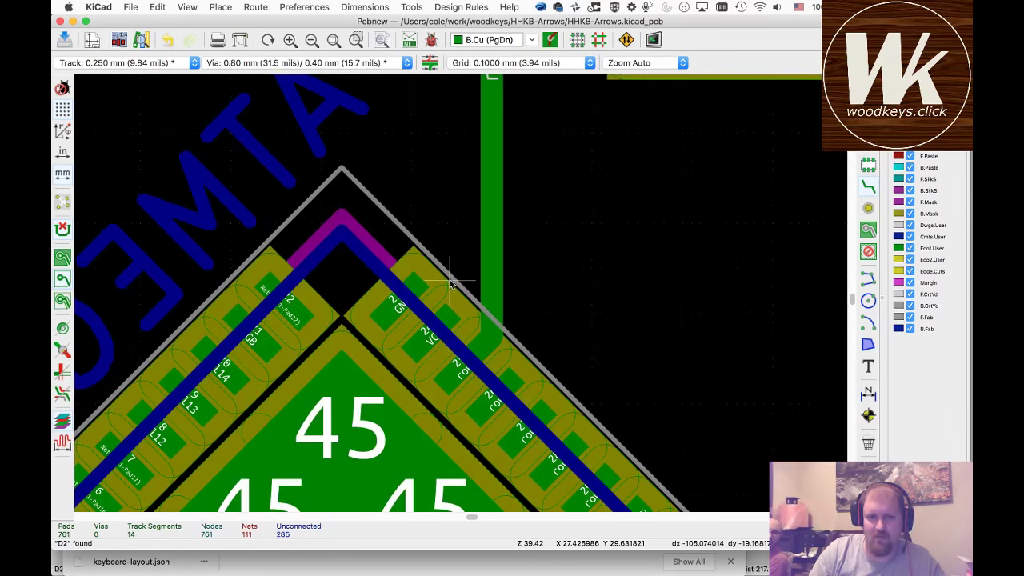
{"action": "scroll", "coordinate": [460, 298], "scroll_direction": "down", "scroll_amount": 6}
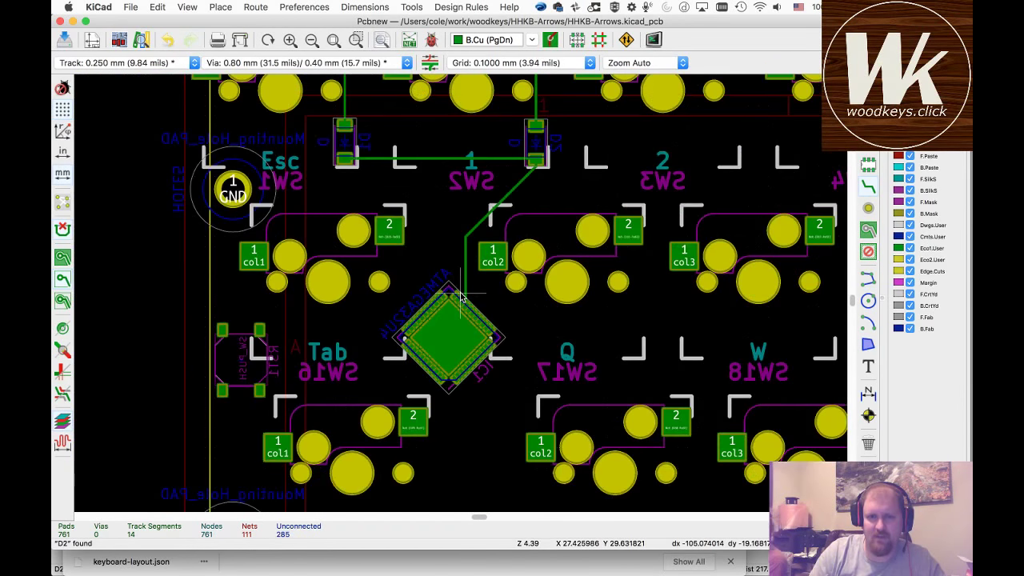
{"action": "scroll", "coordinate": [461, 297], "scroll_direction": "down", "scroll_amount": 4}
{"action": "scroll", "coordinate": [461, 297], "scroll_direction": "up", "scroll_amount": 5}
{"action": "scroll", "coordinate": [461, 297], "scroll_direction": "up", "scroll_amount": 5}
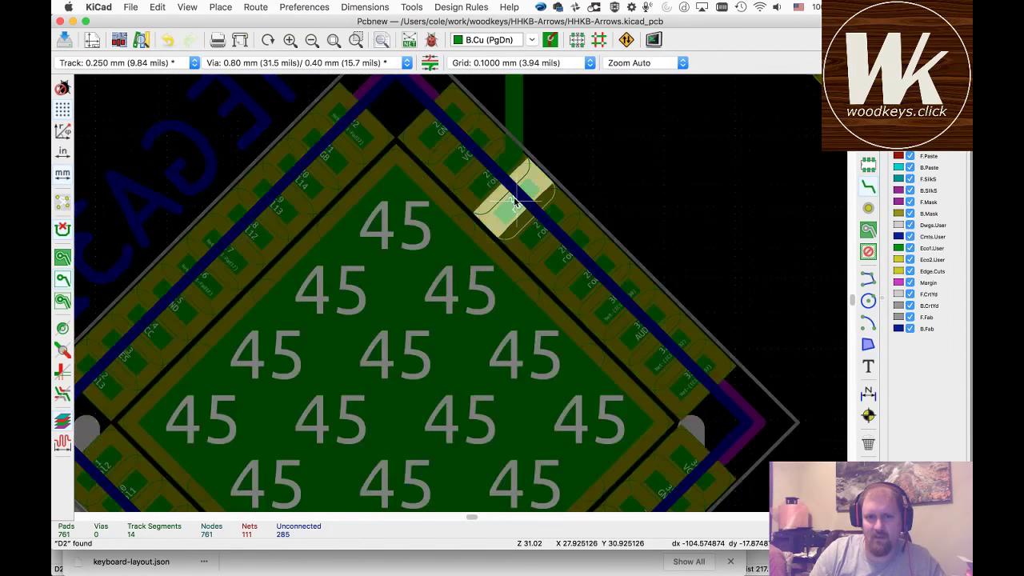
{"action": "scroll", "coordinate": [461, 298], "scroll_direction": "down", "scroll_amount": 6}
{"action": "scroll", "coordinate": [461, 297], "scroll_direction": "down", "scroll_amount": 3}
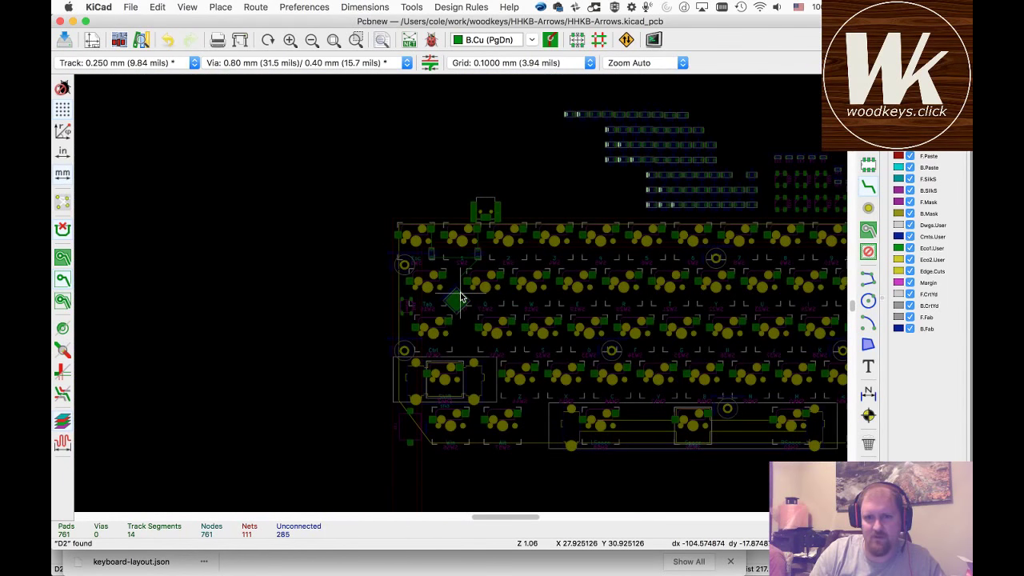
- Clear the net highlight, then highlight the col1 net
{"action": "left_click", "coordinate": [459, 294]}
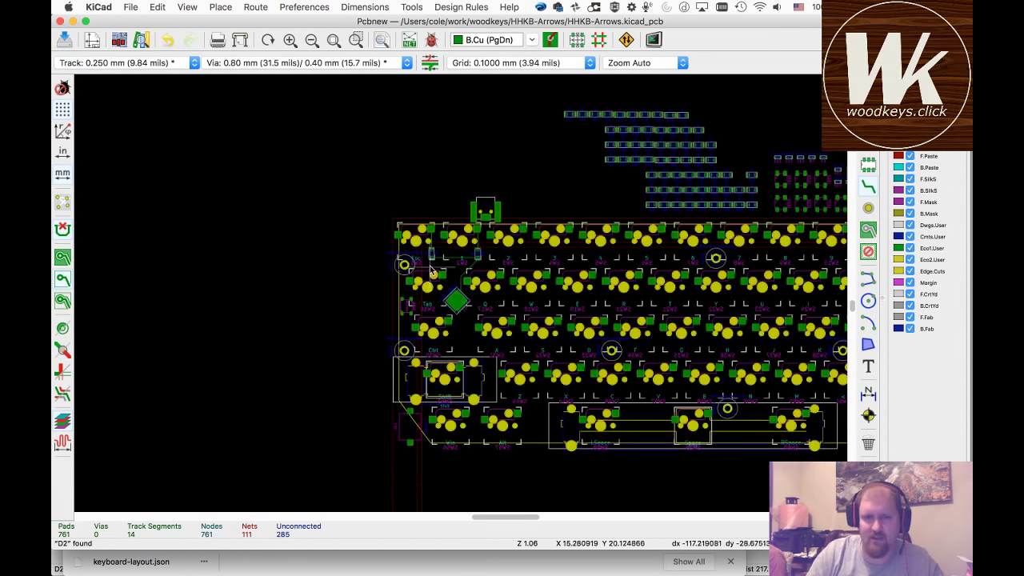
{"action": "scroll", "coordinate": [432, 272], "scroll_direction": "up", "scroll_amount": 4}
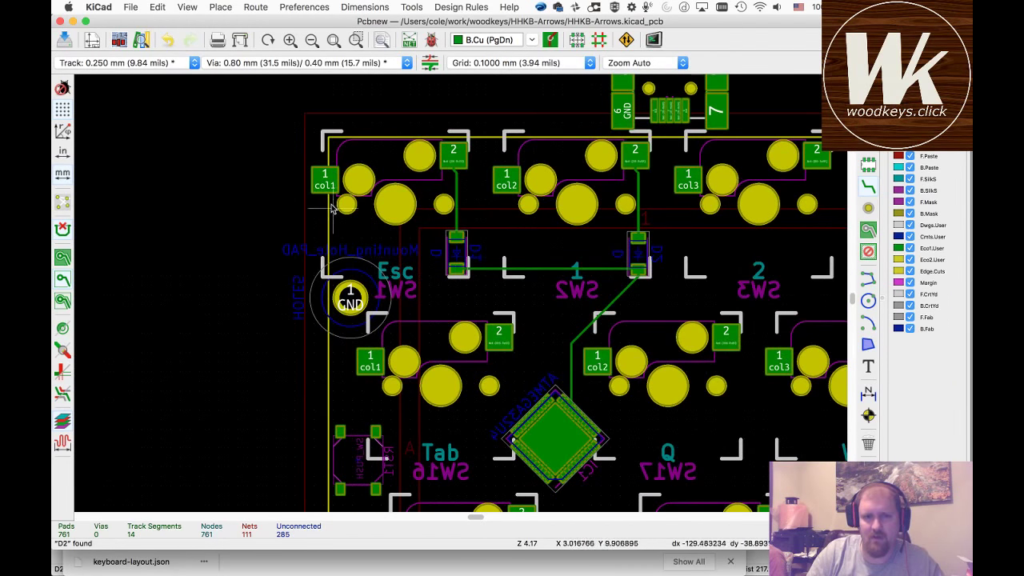
{"action": "left_click", "coordinate": [368, 370]}
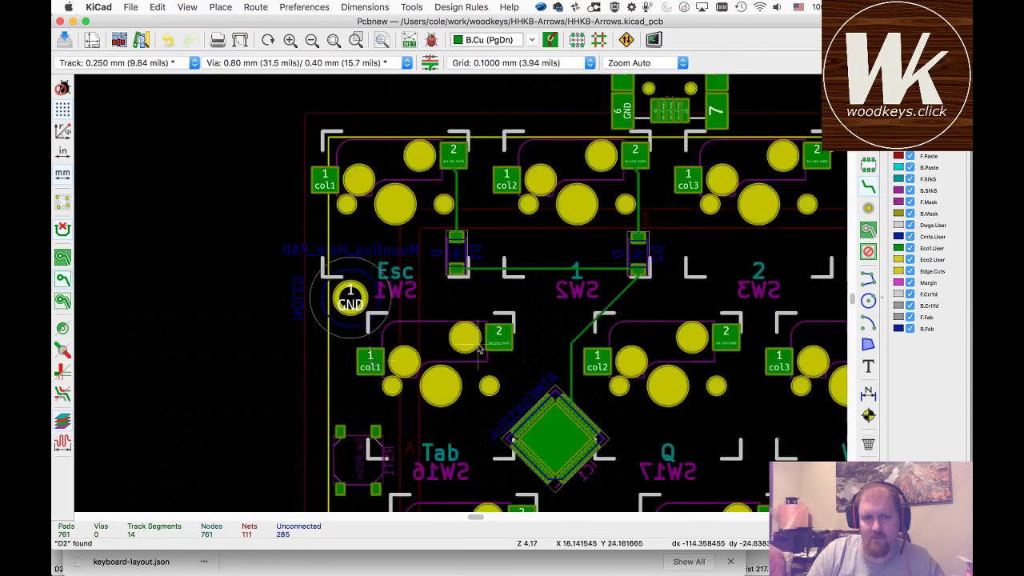
{"action": "scroll", "coordinate": [461, 298], "scroll_direction": "down", "scroll_amount": 10}
{"action": "scroll", "coordinate": [460, 298], "scroll_direction": "up", "scroll_amount": 3}
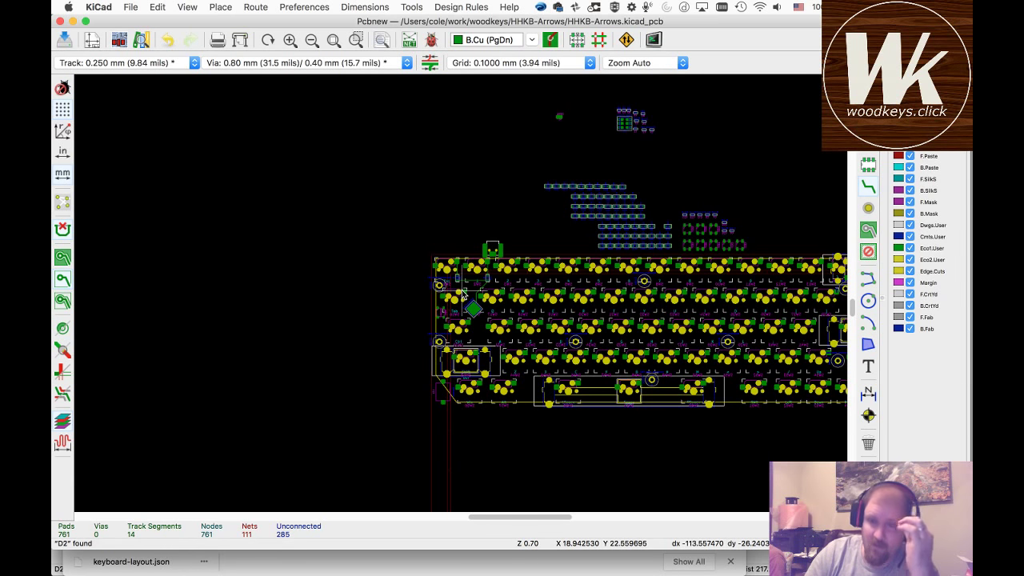
{"action": "scroll", "coordinate": [461, 297], "scroll_direction": "up", "scroll_amount": 10}
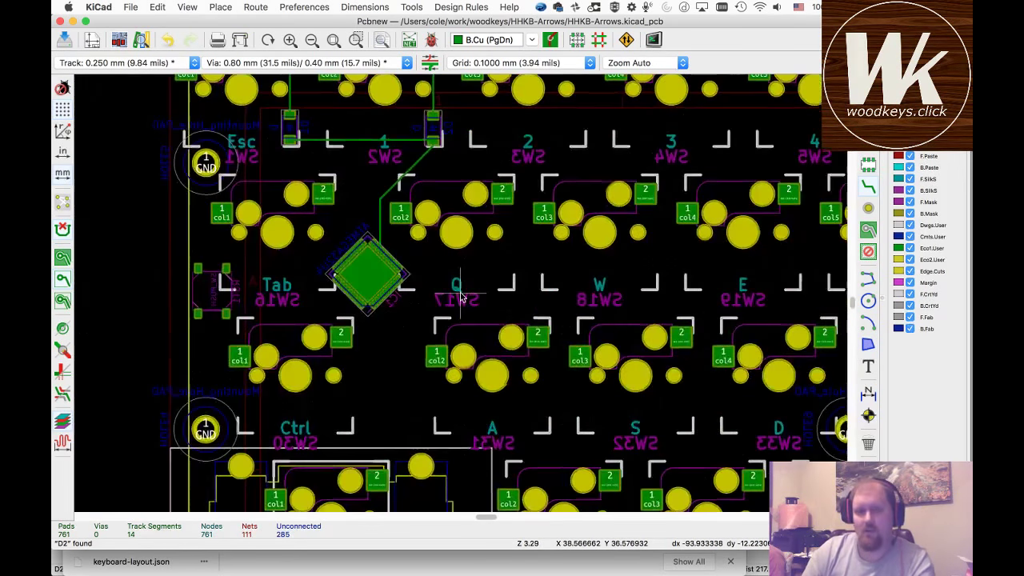
- Activate Route Tracks with X, ready to wire the next switch pad
{"action": "scroll", "coordinate": [461, 297], "scroll_direction": "down", "scroll_amount": 2}
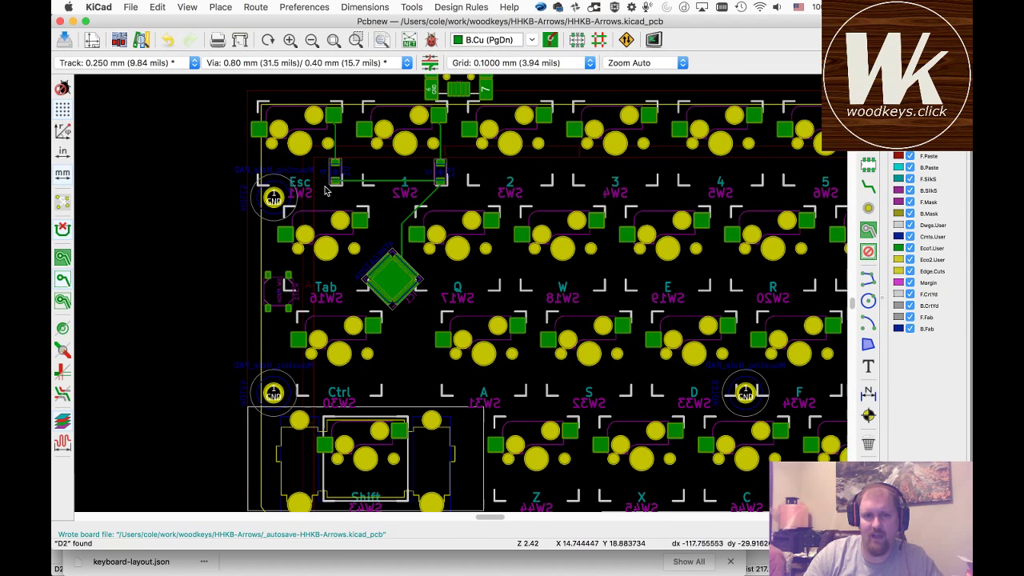
{"action": "key", "text": "x"}
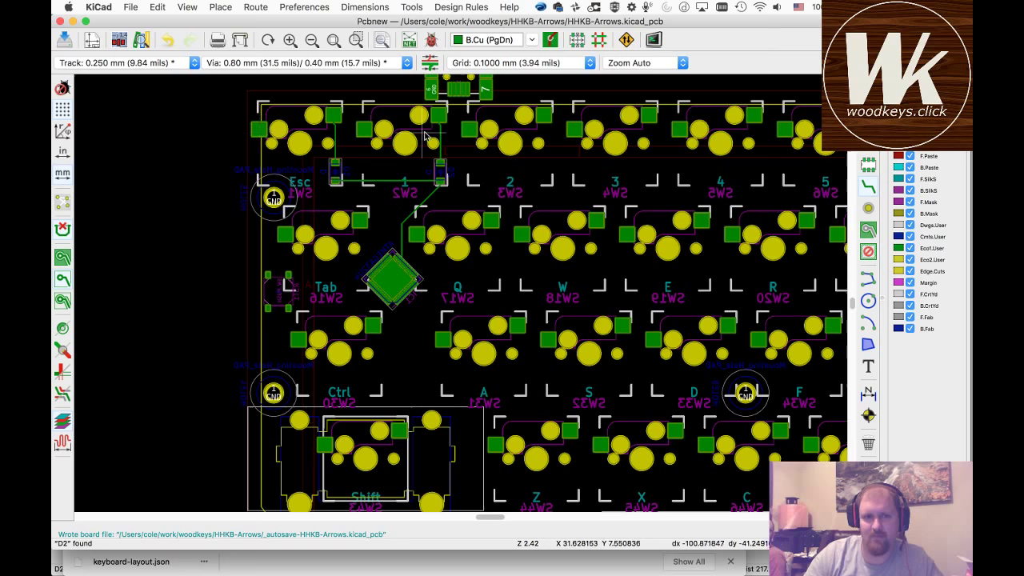
- Route a track from the SW2 pad with a via, then undo the via
{"action": "left_click", "coordinate": [363, 132]}
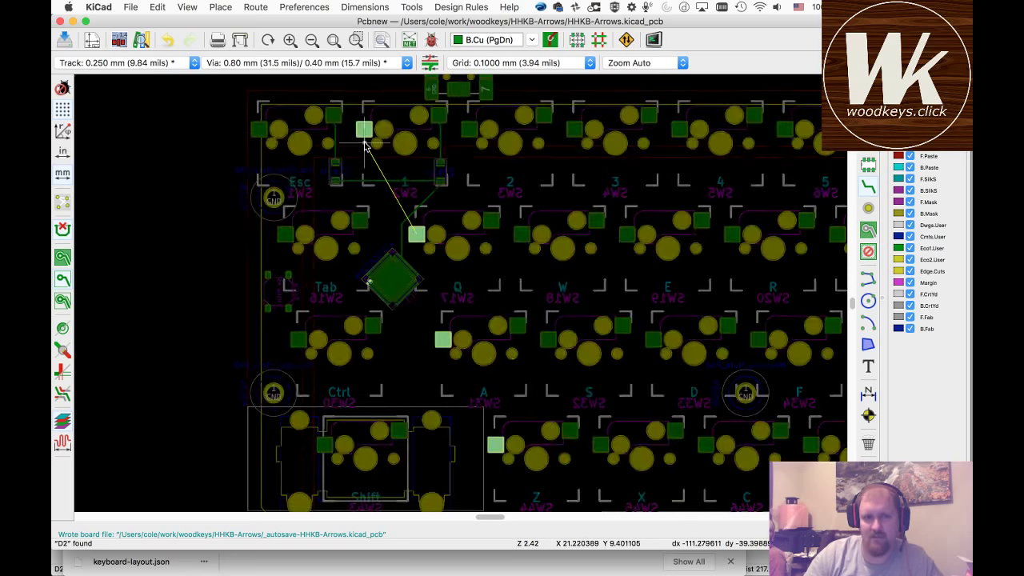
{"action": "key", "text": "v"}
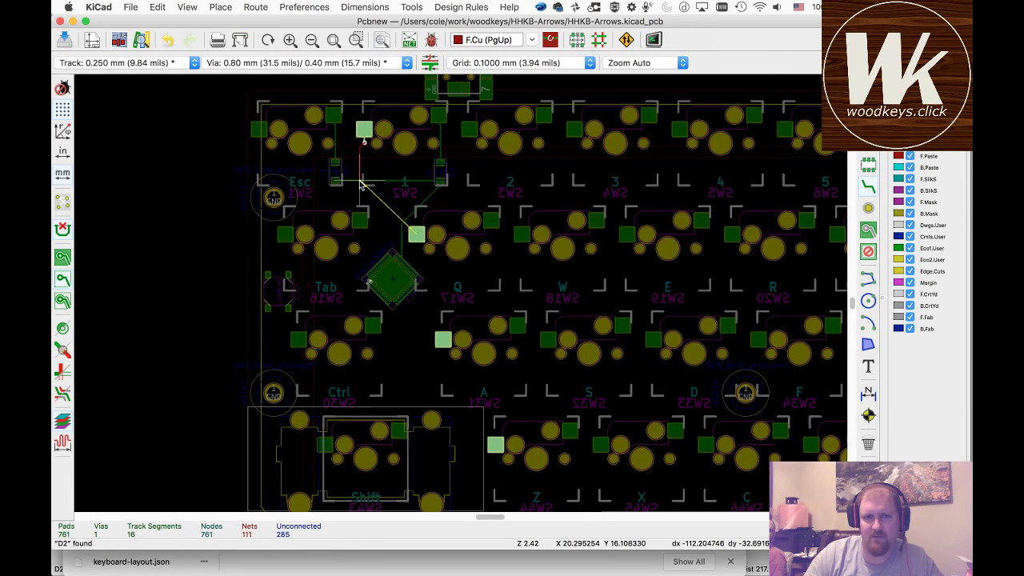
{"action": "scroll", "coordinate": [361, 186], "scroll_direction": "up", "scroll_amount": 5}
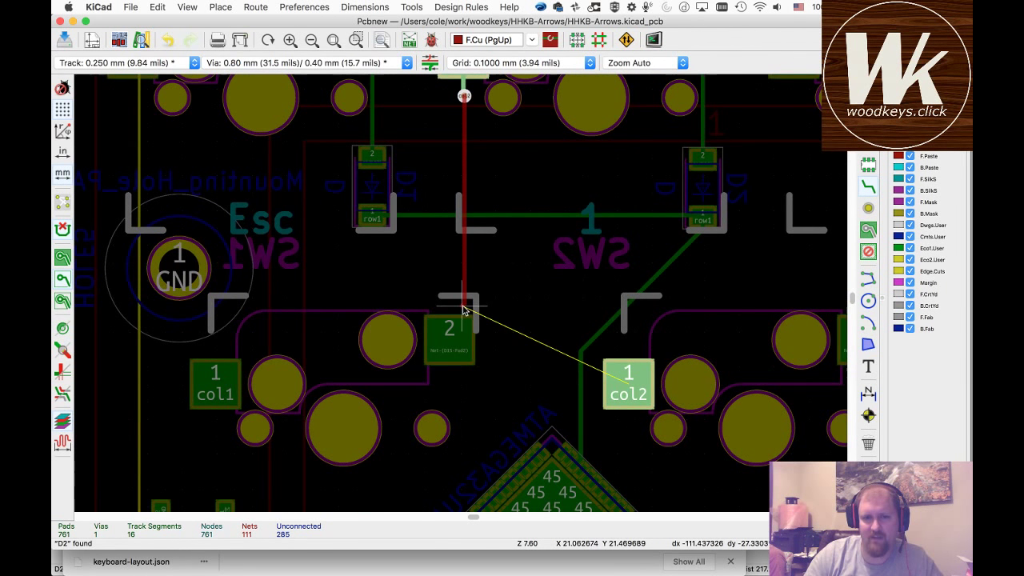
{"action": "key", "text": "v"}
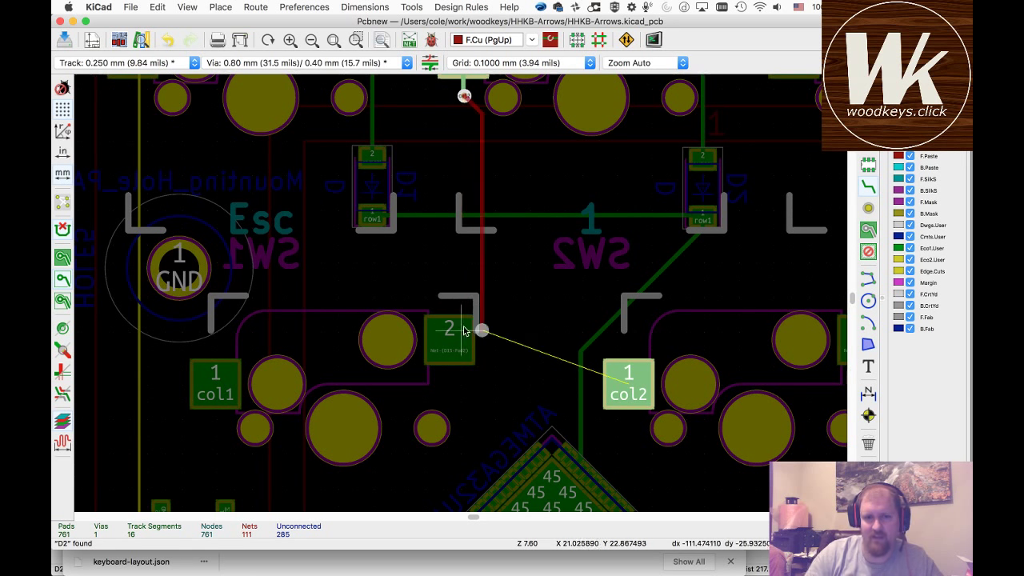
{"action": "left_click", "coordinate": [464, 308]}
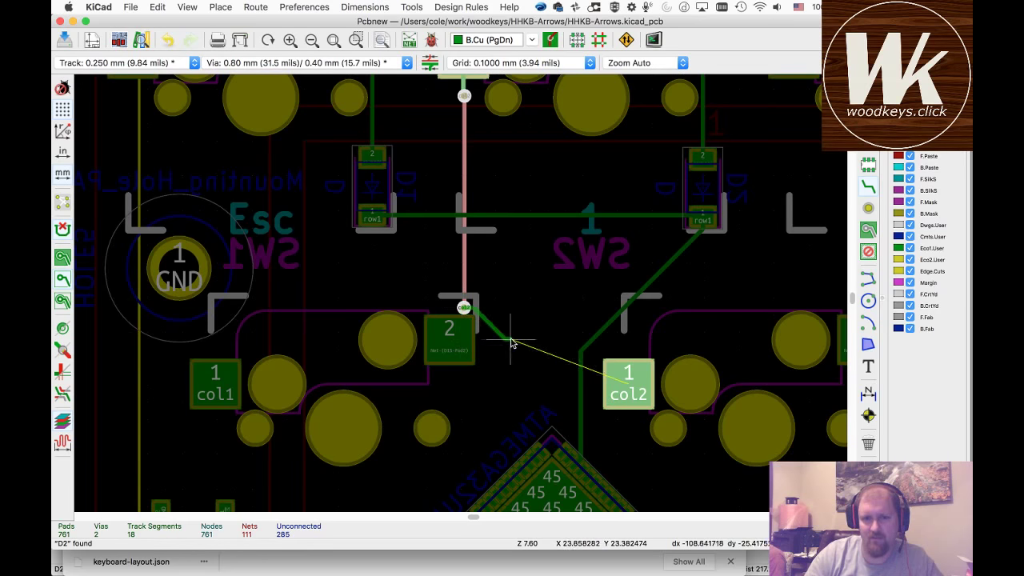
{"action": "key", "text": "Escape"}
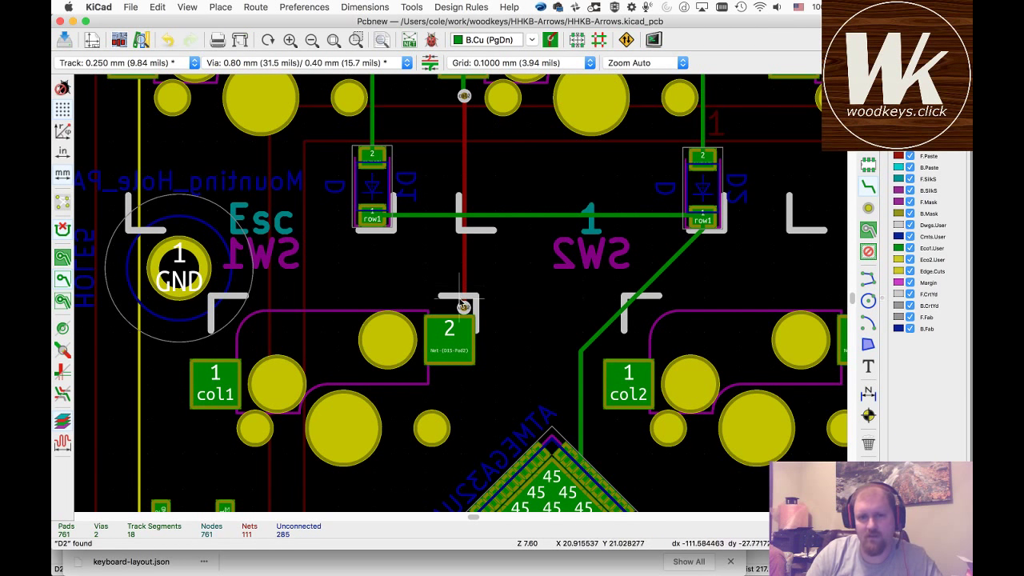
{"action": "key", "text": "super+z"}
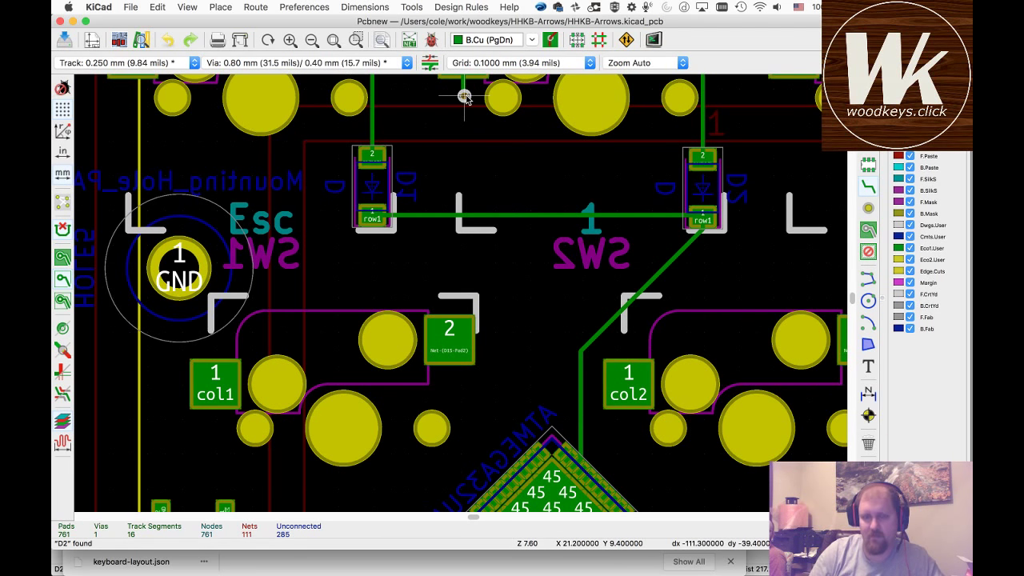
- End the col2 track in a via, then start an F.Cu track from it
{"action": "left_click", "coordinate": [464, 96]}
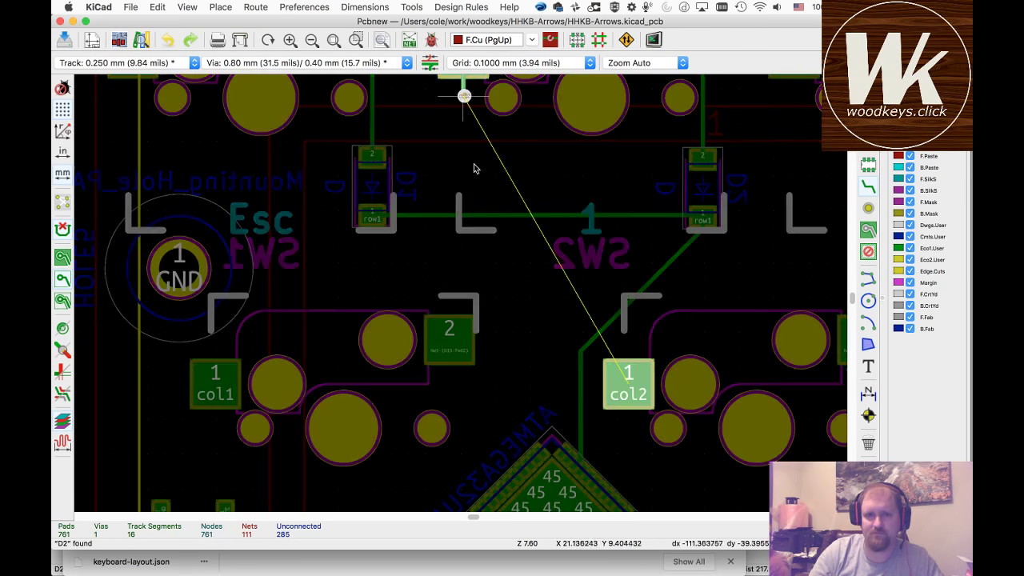
{"action": "key", "text": "v"}
{"action": "double_click", "coordinate": [625, 349]}
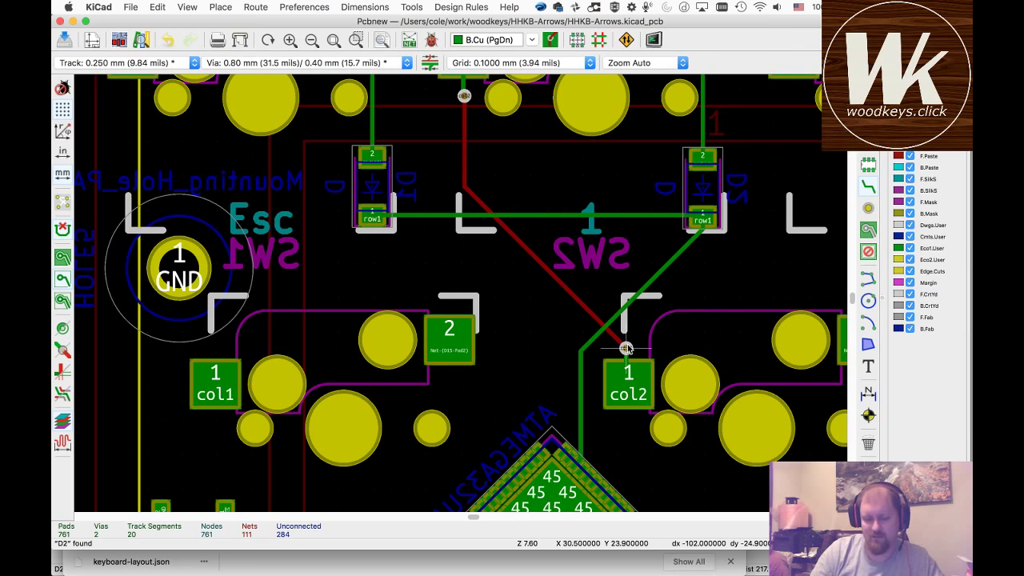
{"action": "key", "text": "Page_Up"}
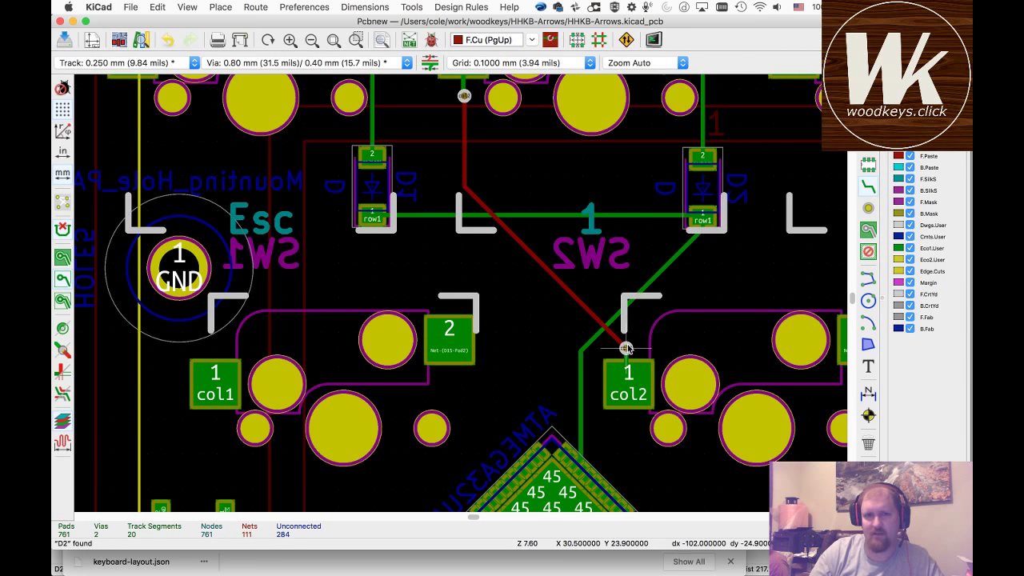
{"action": "left_click", "coordinate": [626, 347]}
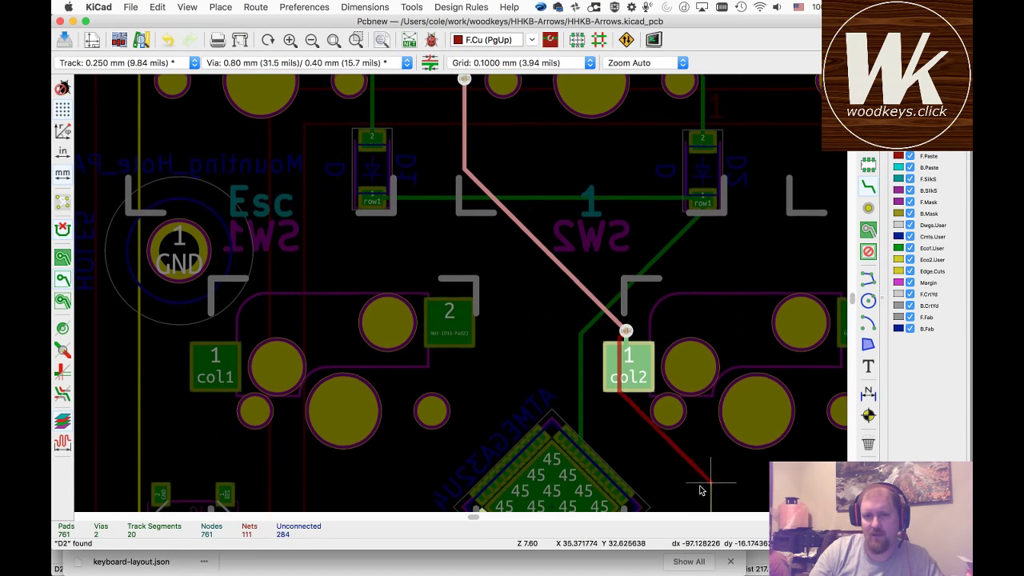
- Cancel the stray track, then route col2 from Q's pad via F.Cu to the upper col2 pad
{"action": "scroll", "coordinate": [696, 486], "scroll_direction": "down", "scroll_amount": 1}
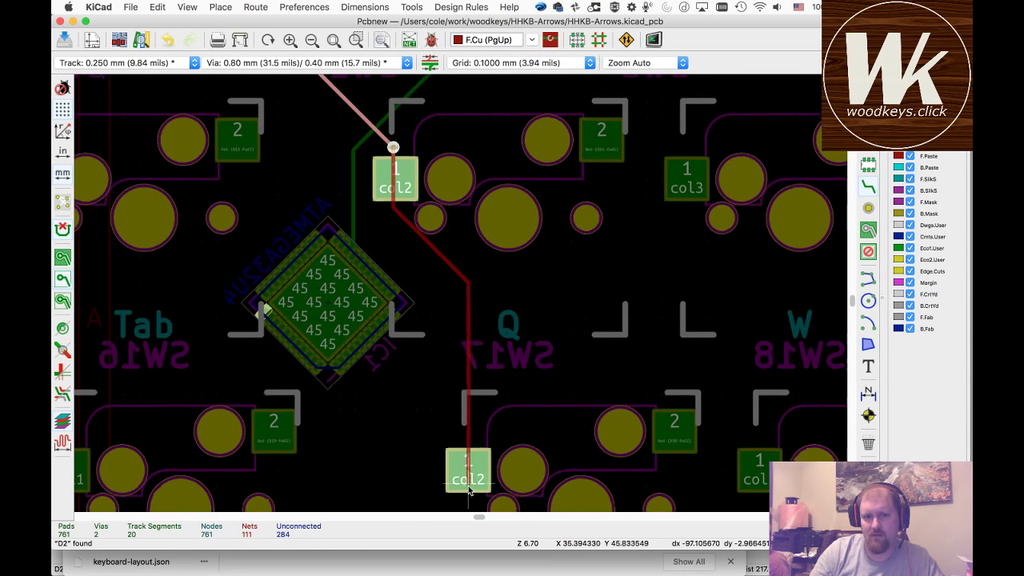
{"action": "key", "text": "v"}
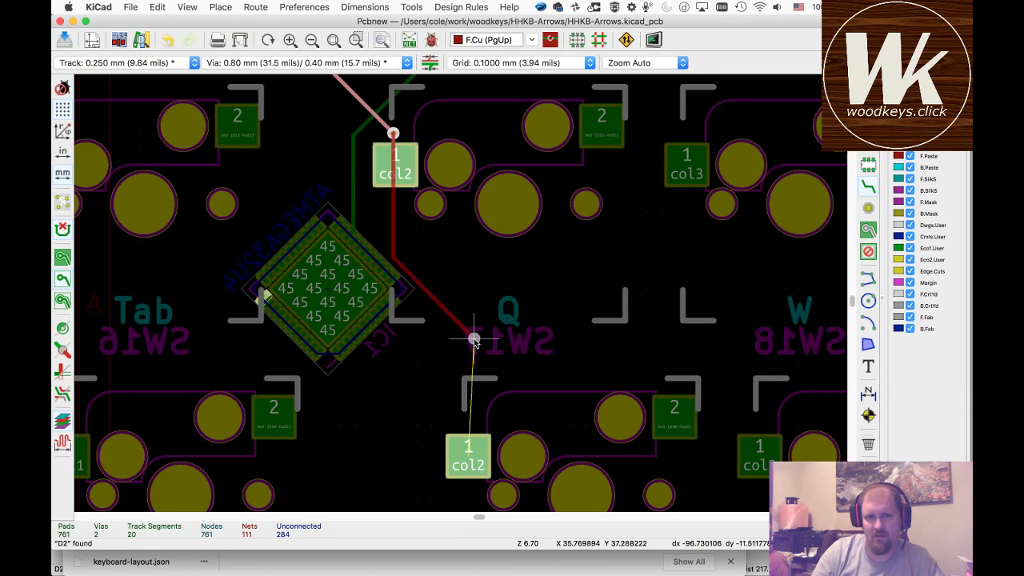
{"action": "key", "text": "Escape"}
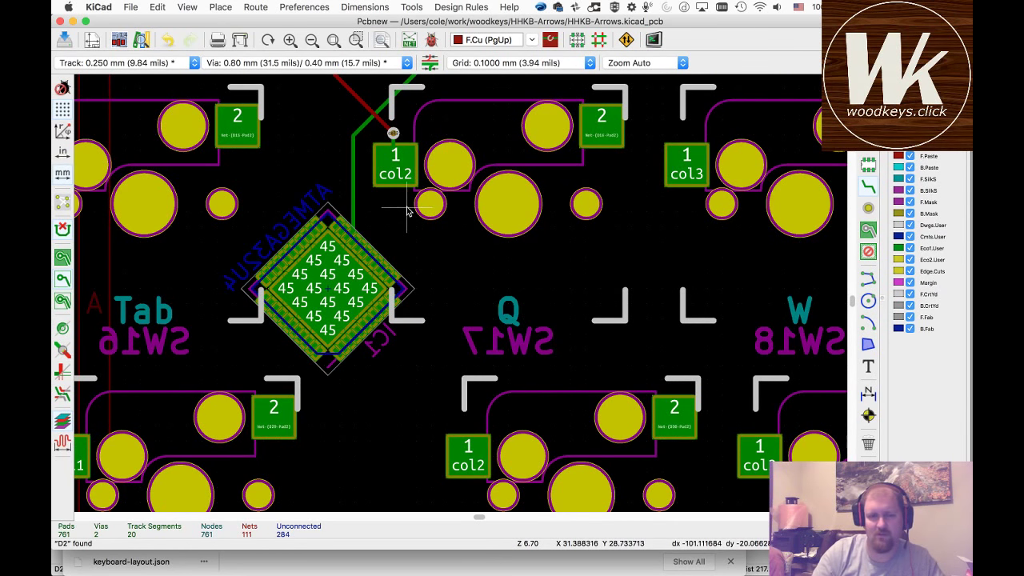
{"action": "left_click", "coordinate": [474, 453]}
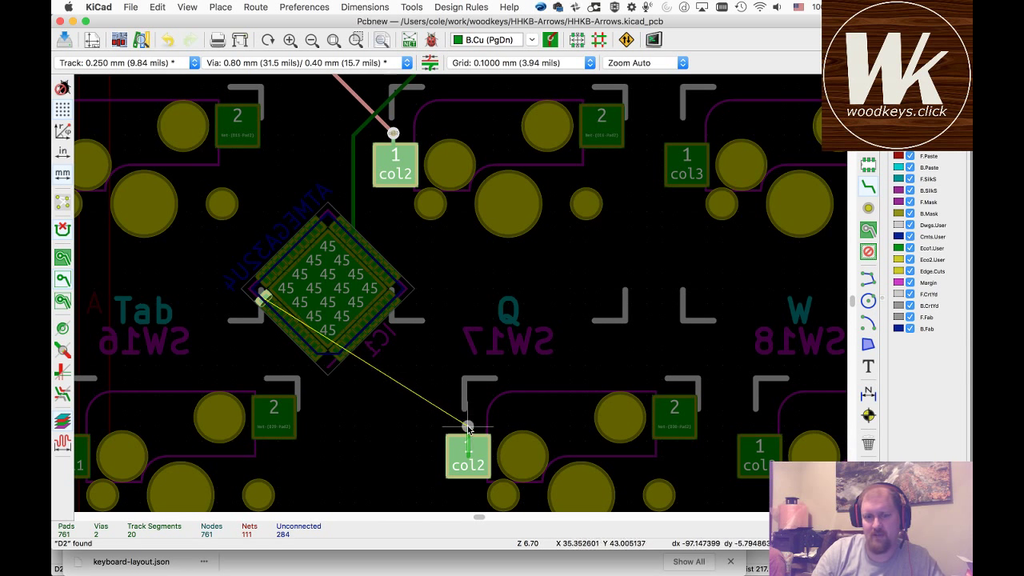
{"action": "key", "text": "v"}
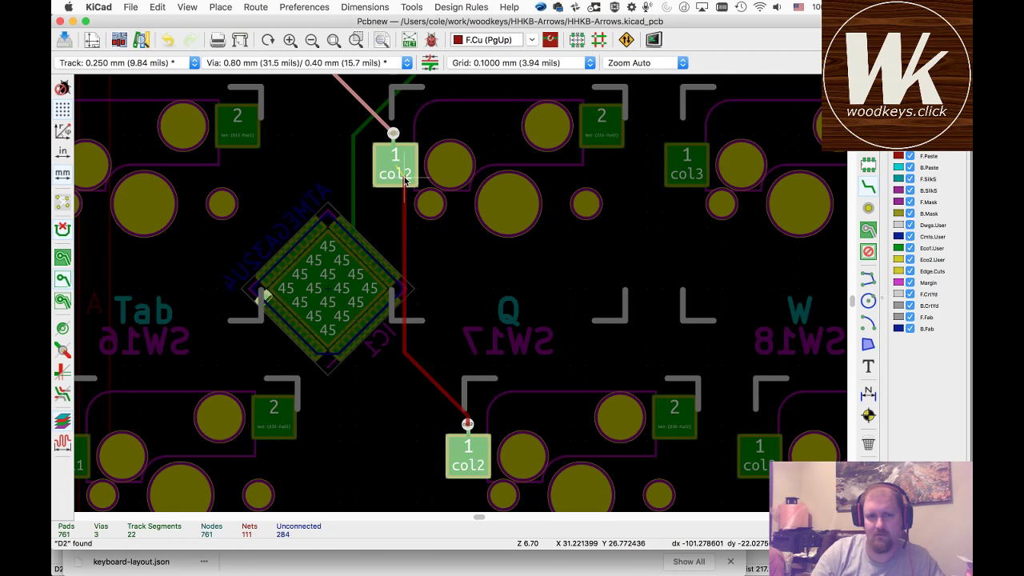
{"action": "left_click", "coordinate": [432, 232]}
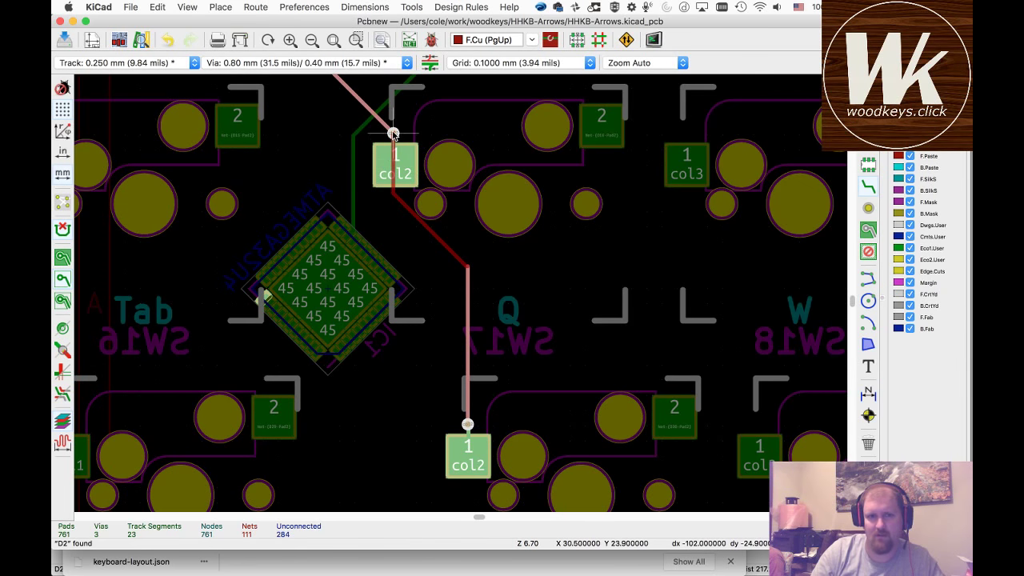
{"action": "left_click", "coordinate": [392, 133]}
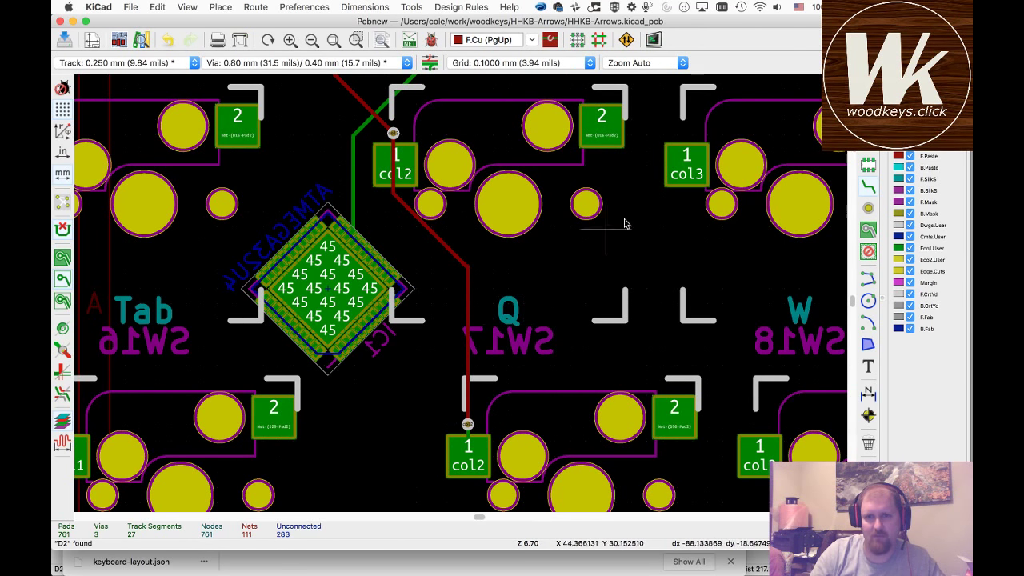
{"action": "scroll", "coordinate": [462, 298], "scroll_direction": "down", "scroll_amount": 5}
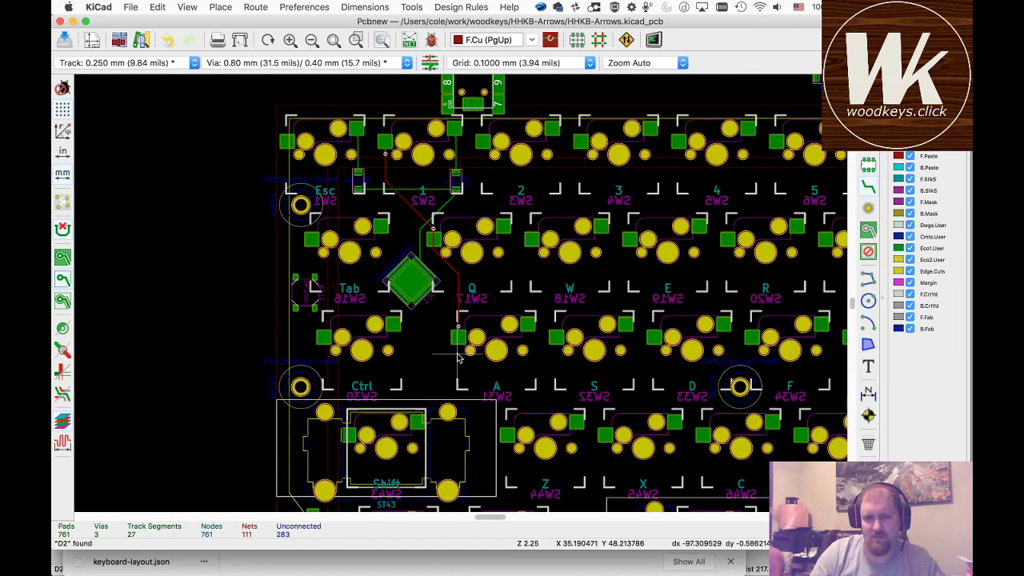
{"action": "scroll", "coordinate": [457, 358], "scroll_direction": "up", "scroll_amount": 4}
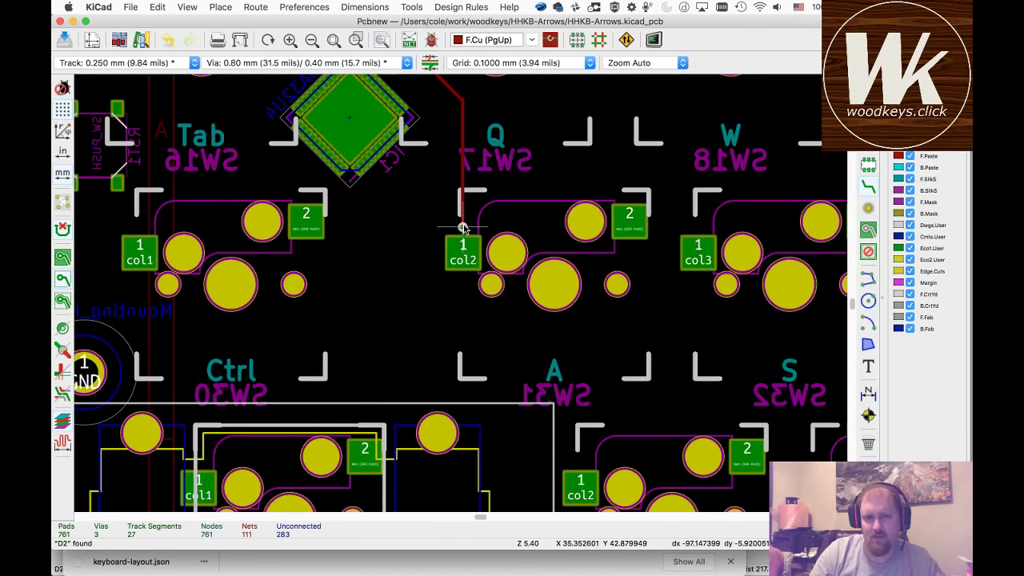
- Route col2 from the pad under A through a via to Q's col2 pad
{"action": "left_click", "coordinate": [581, 488]}
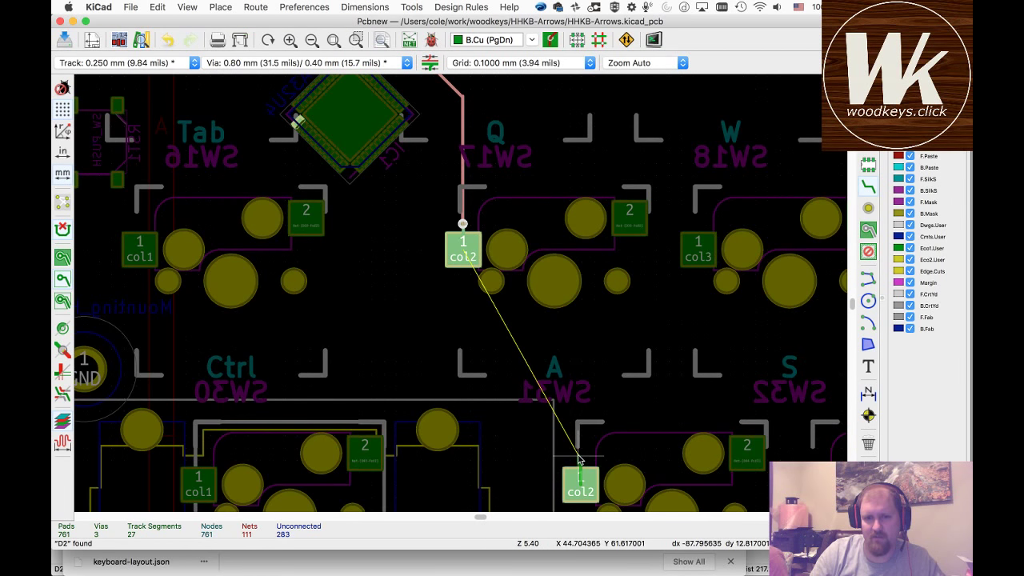
{"action": "key", "text": "v"}
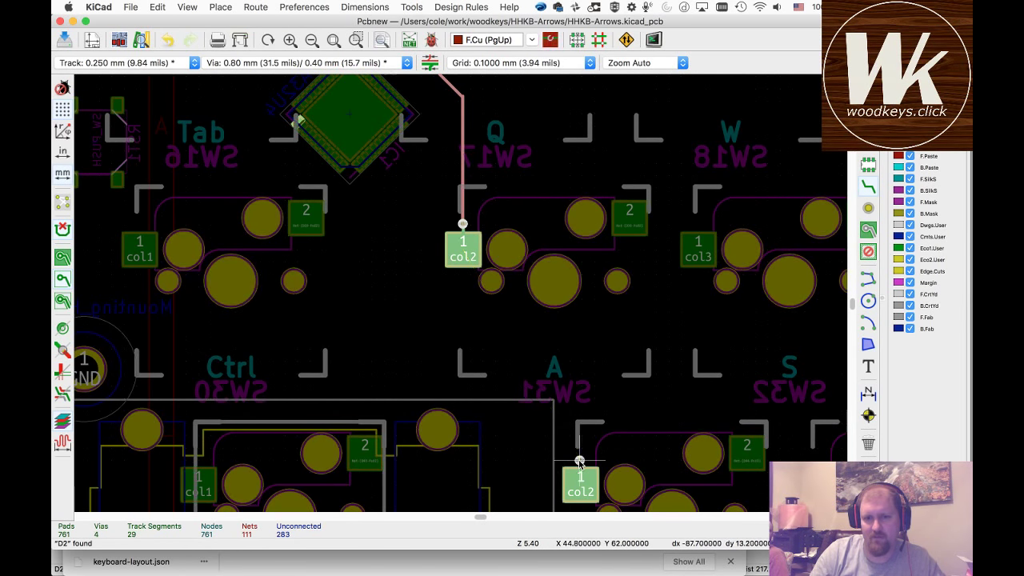
{"action": "left_click", "coordinate": [462, 225]}
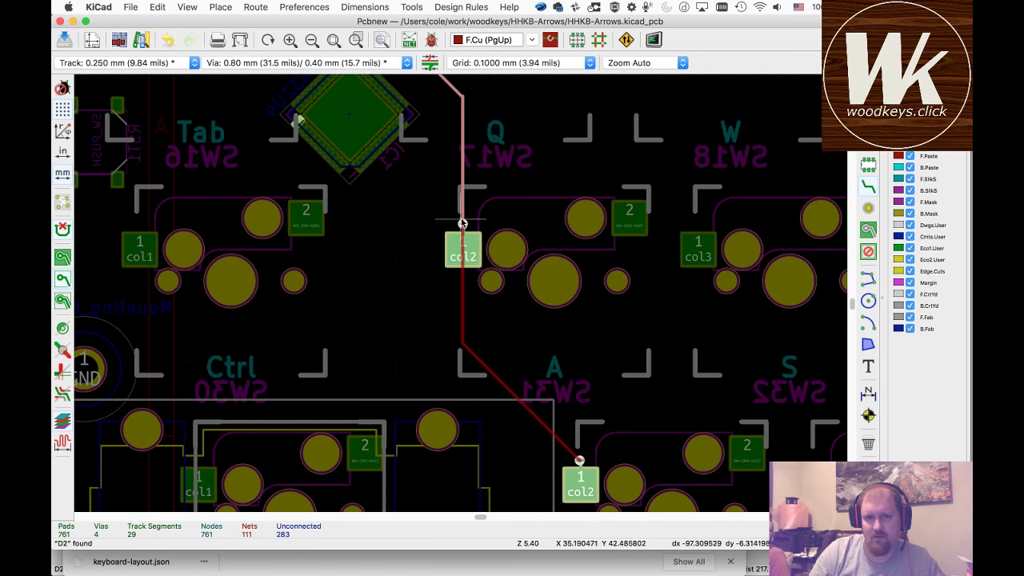
{"action": "left_click", "coordinate": [462, 225]}
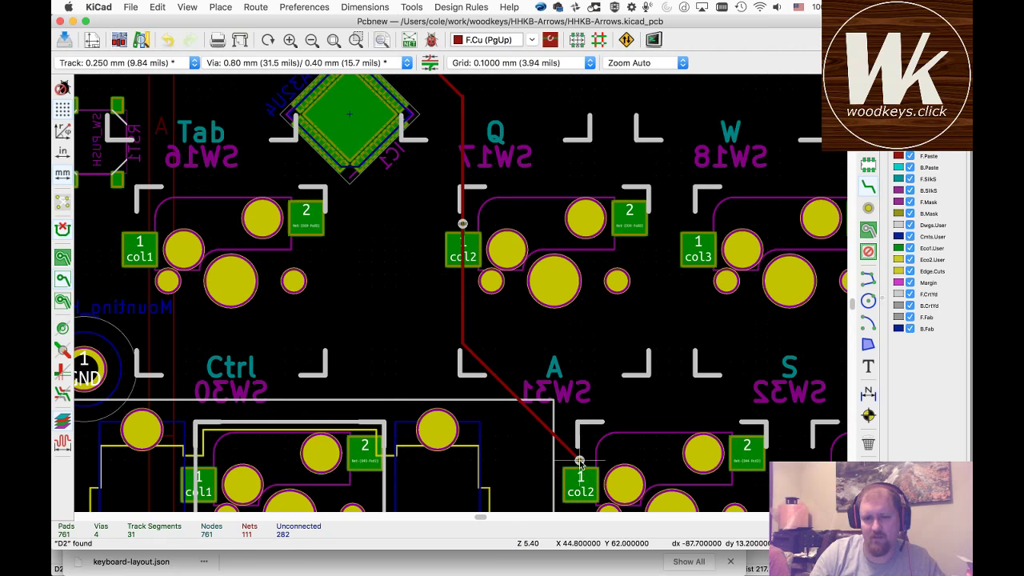
{"action": "scroll", "coordinate": [589, 477], "scroll_direction": "up", "scroll_amount": 1}
{"action": "scroll", "coordinate": [460, 296], "scroll_direction": "down", "scroll_amount": 8}
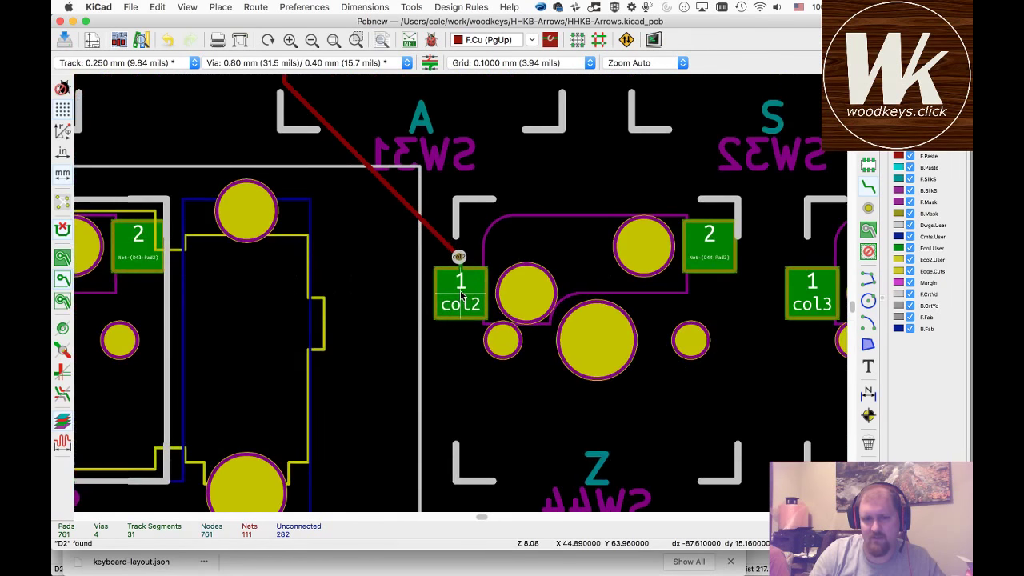
{"action": "scroll", "coordinate": [461, 296], "scroll_direction": "up", "scroll_amount": 4}
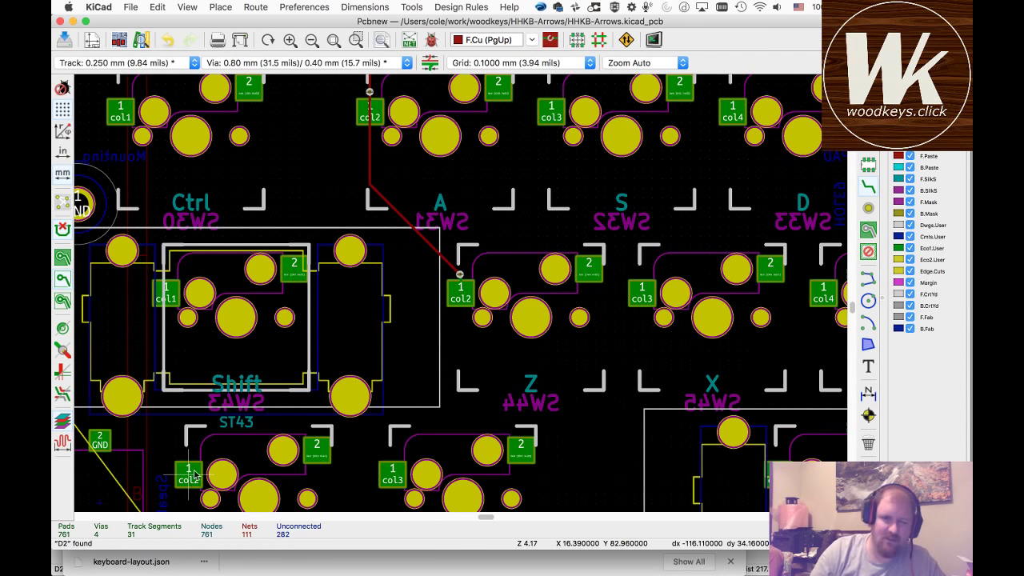
{"action": "scroll", "coordinate": [190, 480], "scroll_direction": "down", "scroll_amount": 1}
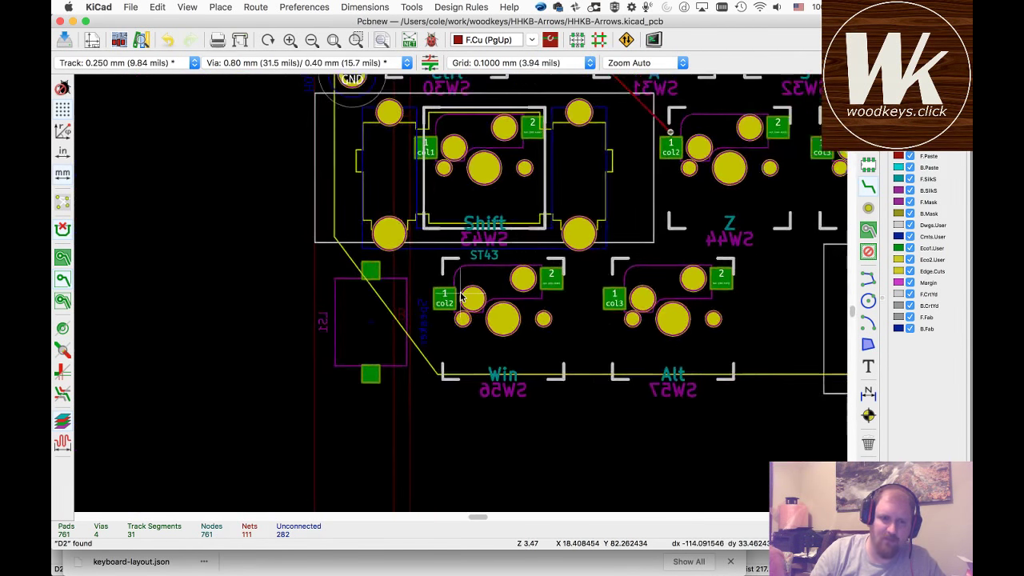
{"action": "scroll", "coordinate": [573, 307], "scroll_direction": "up", "scroll_amount": 3}
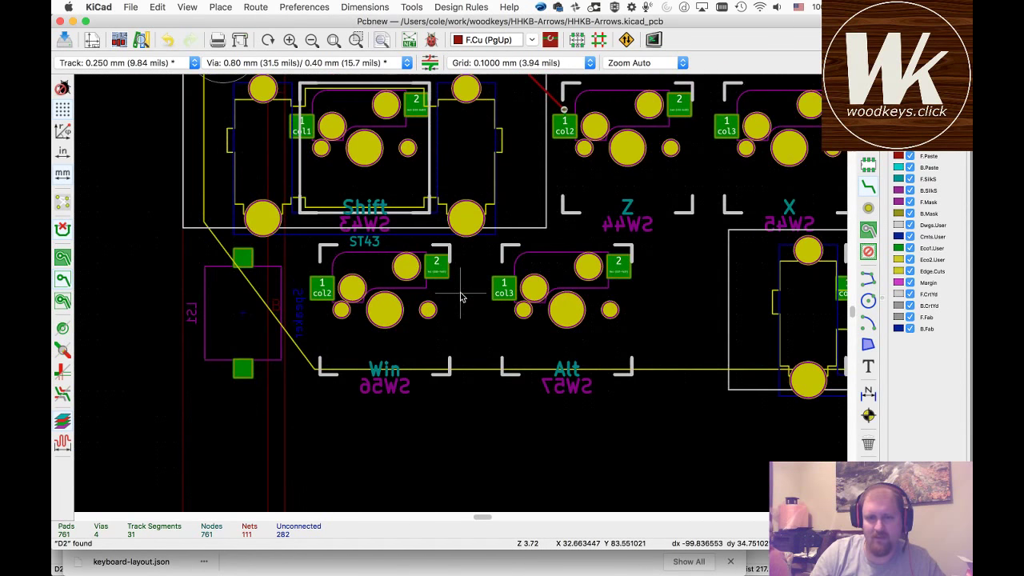
{"action": "scroll", "coordinate": [461, 297], "scroll_direction": "down", "scroll_amount": 3}
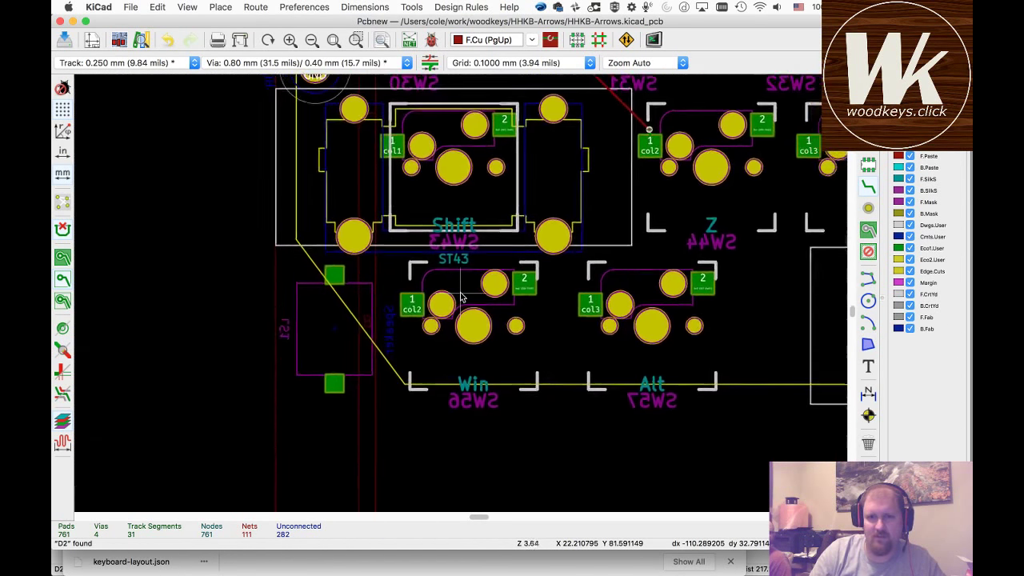
- Switch to B.Cu and check the col2 and col3 net highlights, then clear them
{"action": "key", "text": "Page_Down"}
{"action": "left_click", "coordinate": [416, 309]}
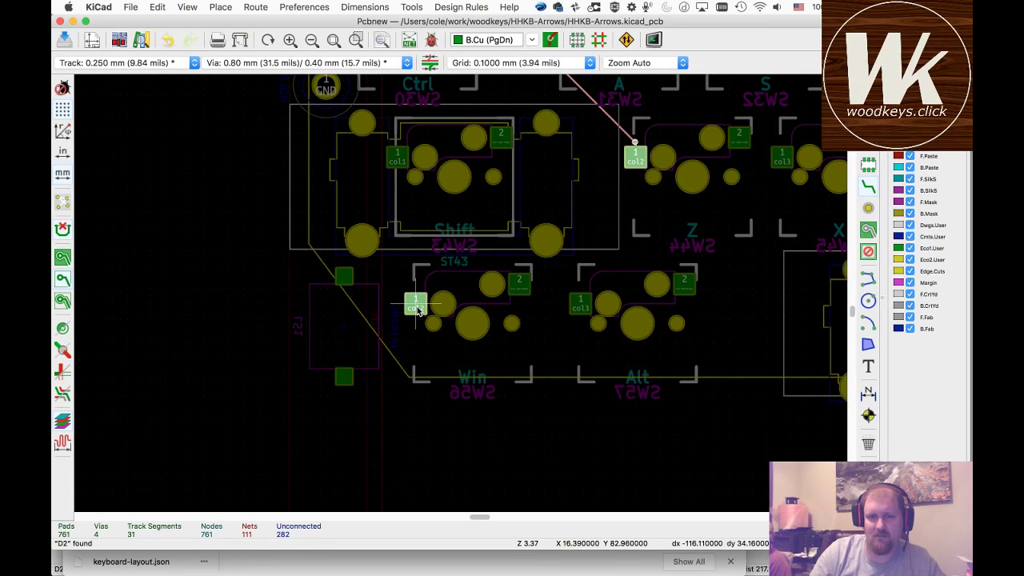
{"action": "left_click", "coordinate": [581, 307]}
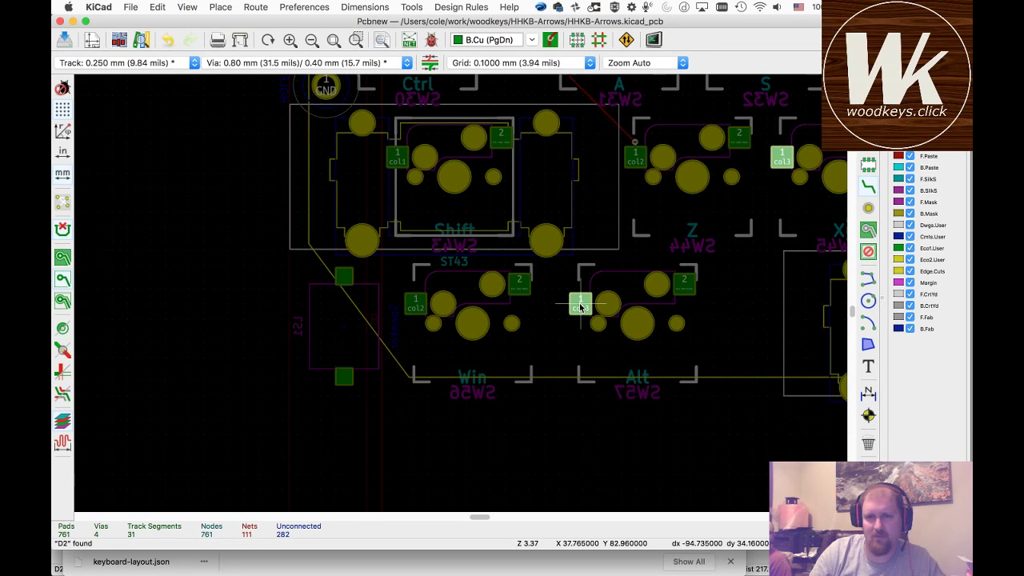
{"action": "left_click", "coordinate": [581, 307]}
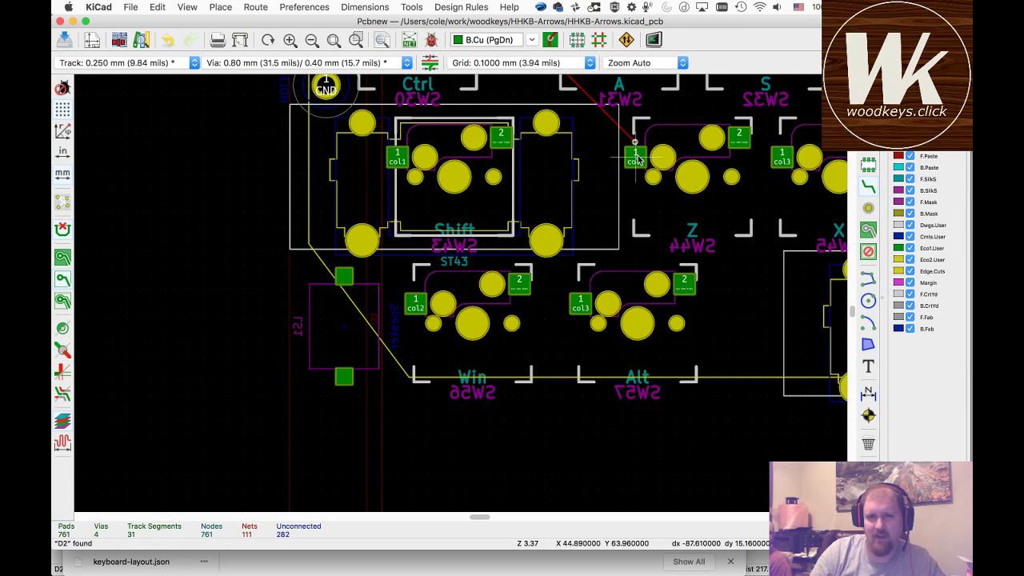
{"action": "scroll", "coordinate": [736, 303], "scroll_direction": "down", "scroll_amount": 3}
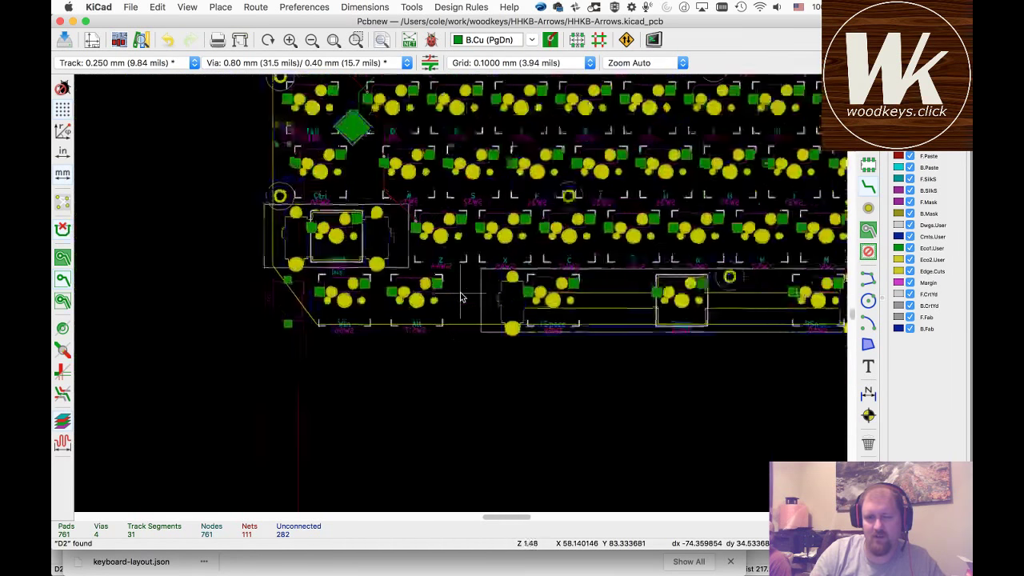
{"action": "scroll", "coordinate": [462, 298], "scroll_direction": "down", "scroll_amount": 1}
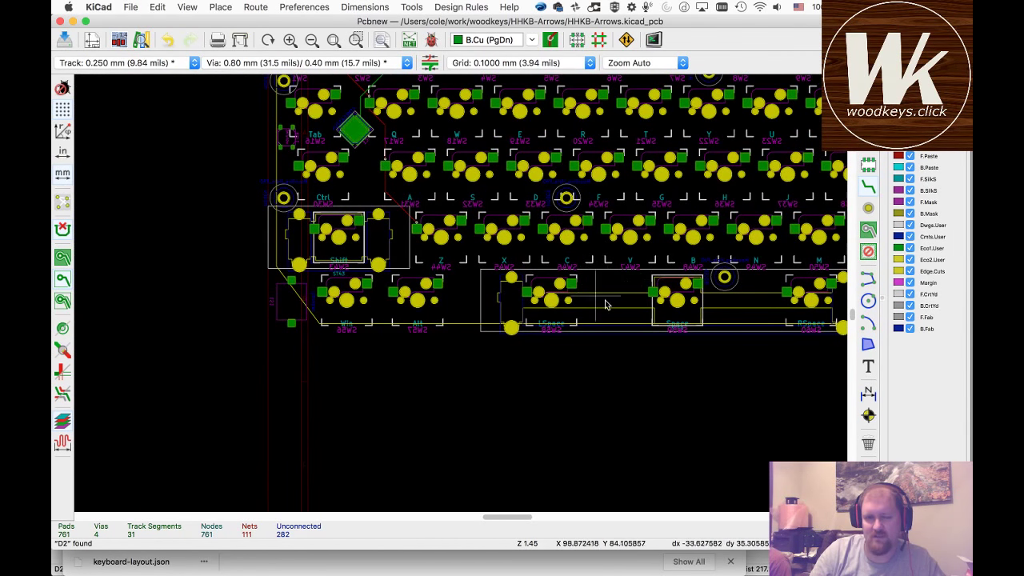
{"action": "scroll", "coordinate": [591, 306], "scroll_direction": "up", "scroll_amount": 5}
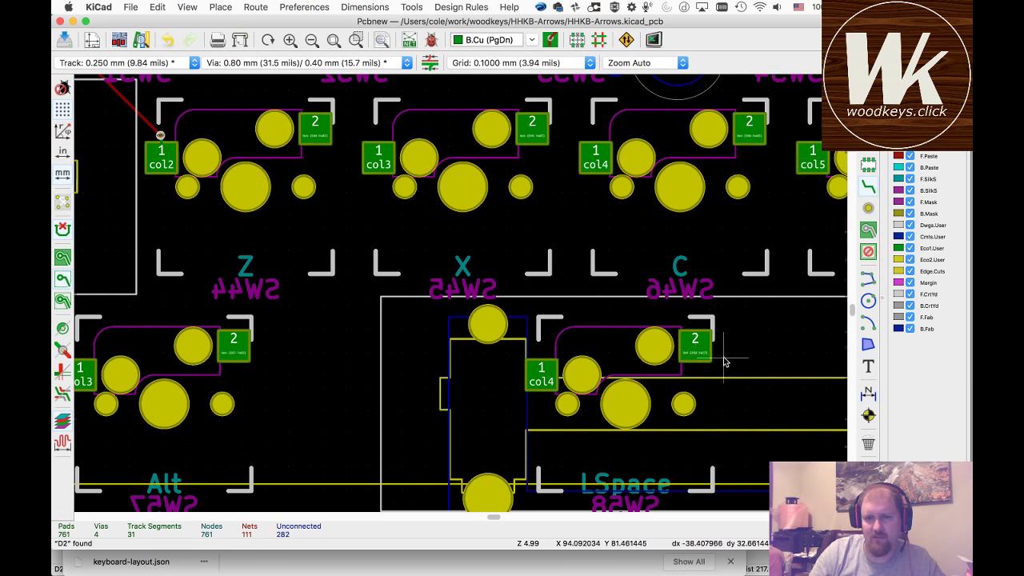
{"action": "scroll", "coordinate": [464, 296], "scroll_direction": "down", "scroll_amount": 3}
{"action": "scroll", "coordinate": [468, 293], "scroll_direction": "up", "scroll_amount": 5}
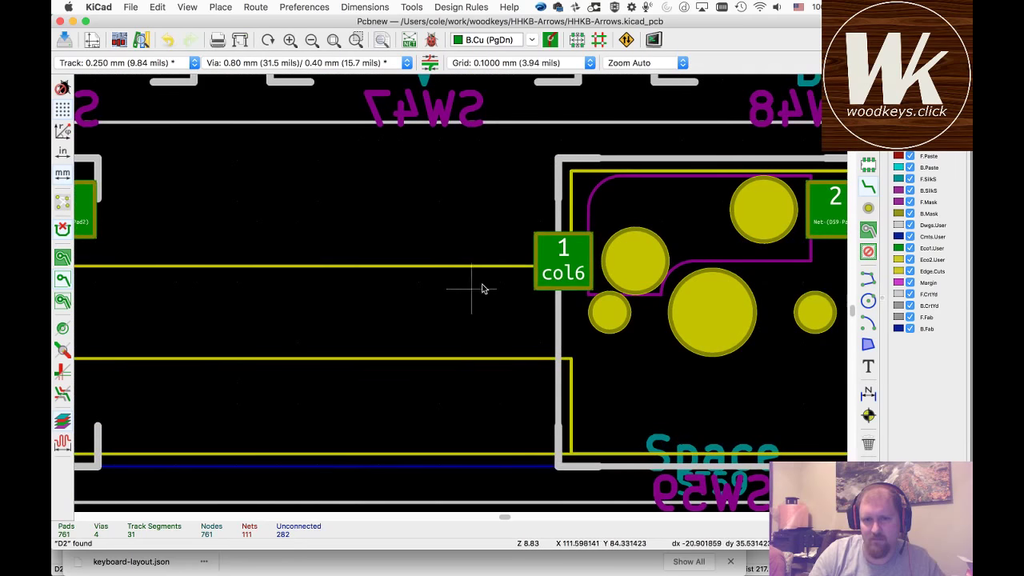
{"action": "scroll", "coordinate": [508, 263], "scroll_direction": "left", "scroll_amount": 5}
{"action": "scroll", "coordinate": [461, 293], "scroll_direction": "down", "scroll_amount": 1}
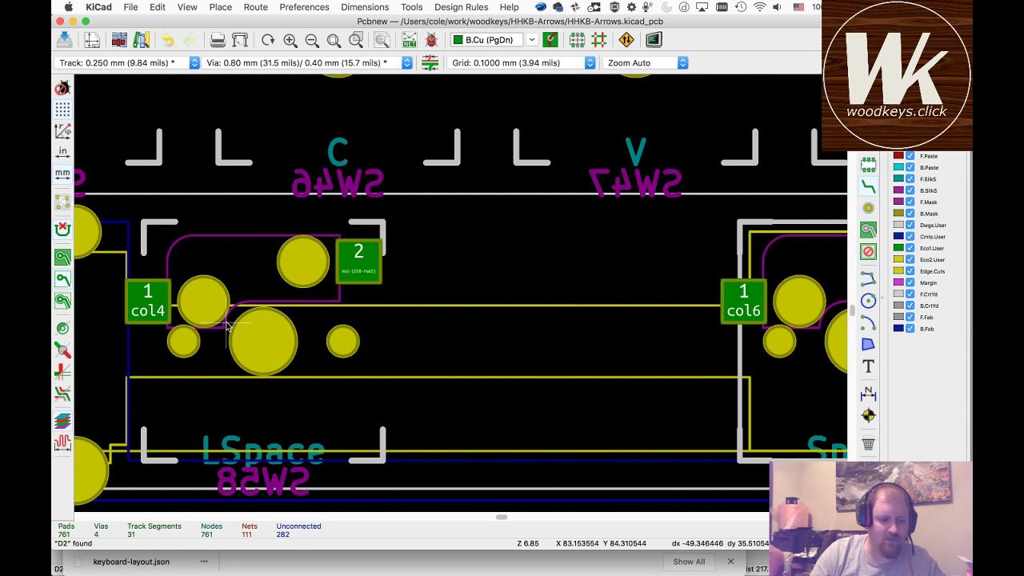
{"action": "scroll", "coordinate": [450, 295], "scroll_direction": "down", "scroll_amount": 6}
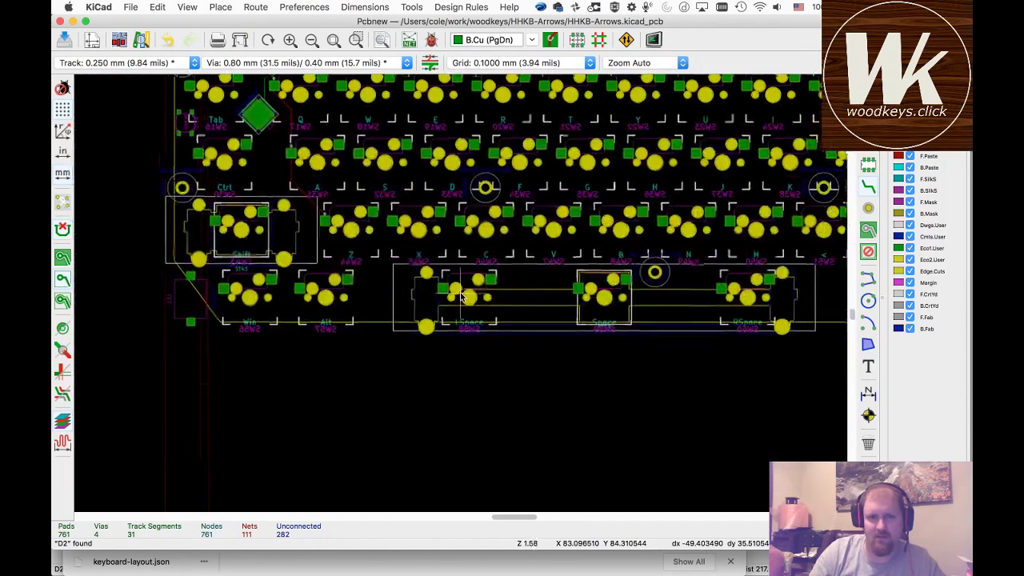
{"action": "scroll", "coordinate": [339, 253], "scroll_direction": "up", "scroll_amount": 3}
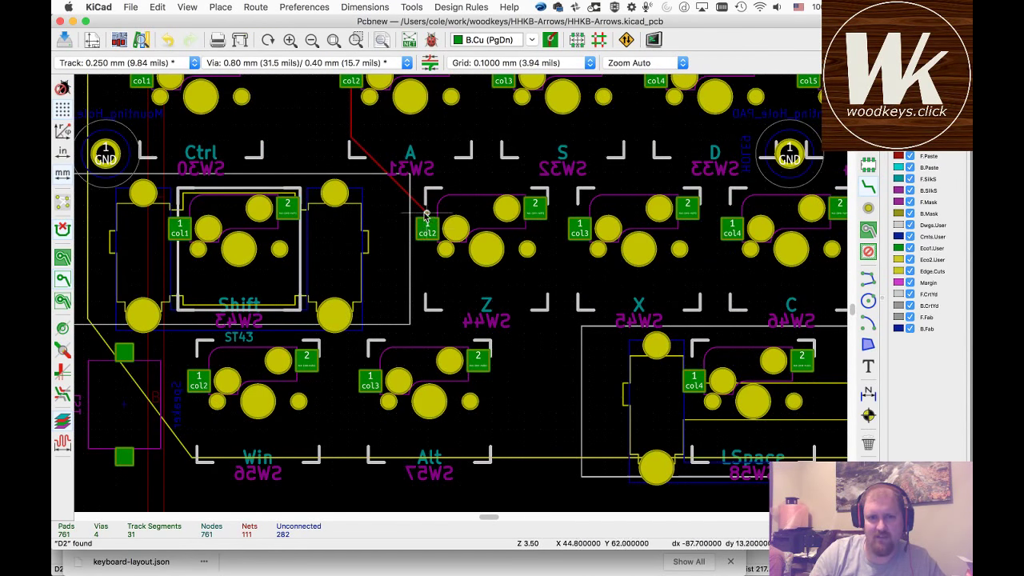
- Route col2 from the lower col2 pad through a via to the upper col2 pad
{"action": "left_click", "coordinate": [196, 378]}
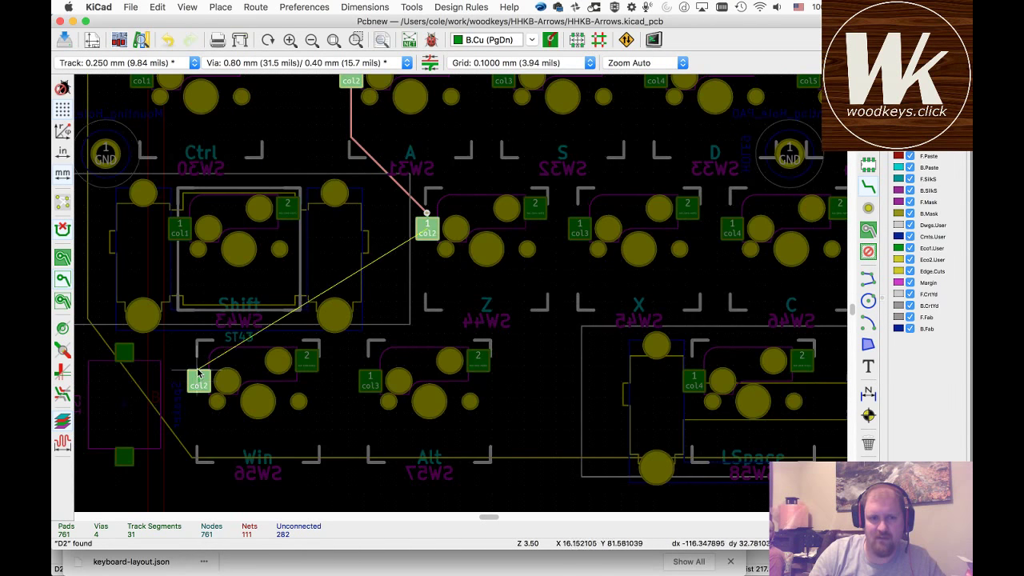
{"action": "key", "text": "v"}
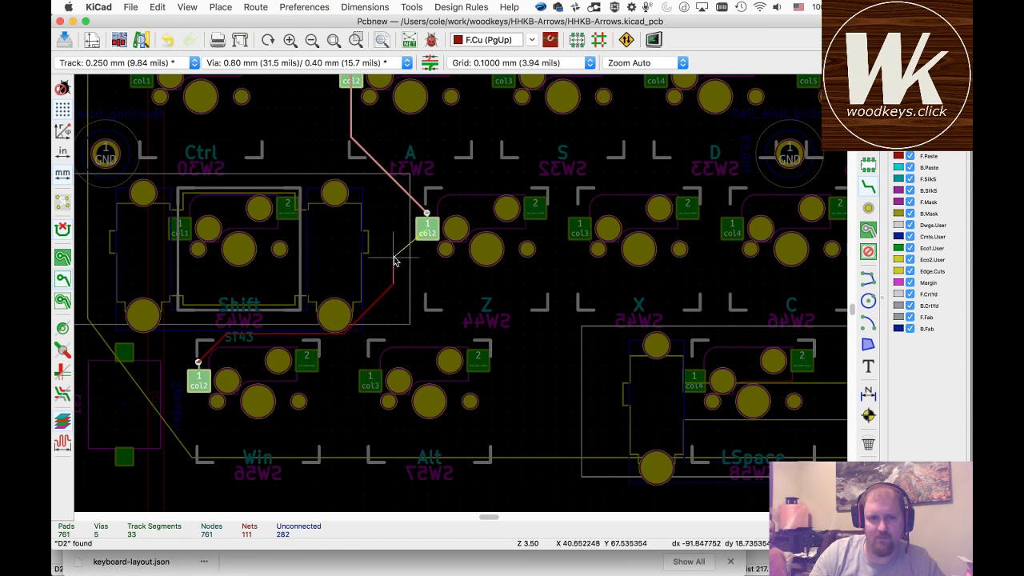
{"action": "left_click", "coordinate": [426, 216]}
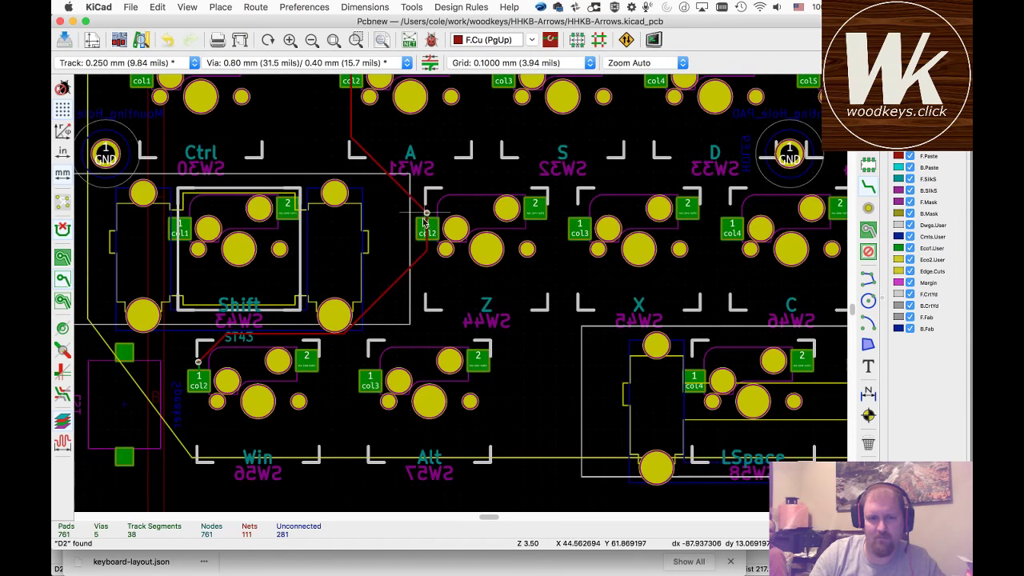
- Route col3 from the S switch's col3 pad through vias to Alt's col3 pad
{"action": "left_click", "coordinate": [371, 384]}
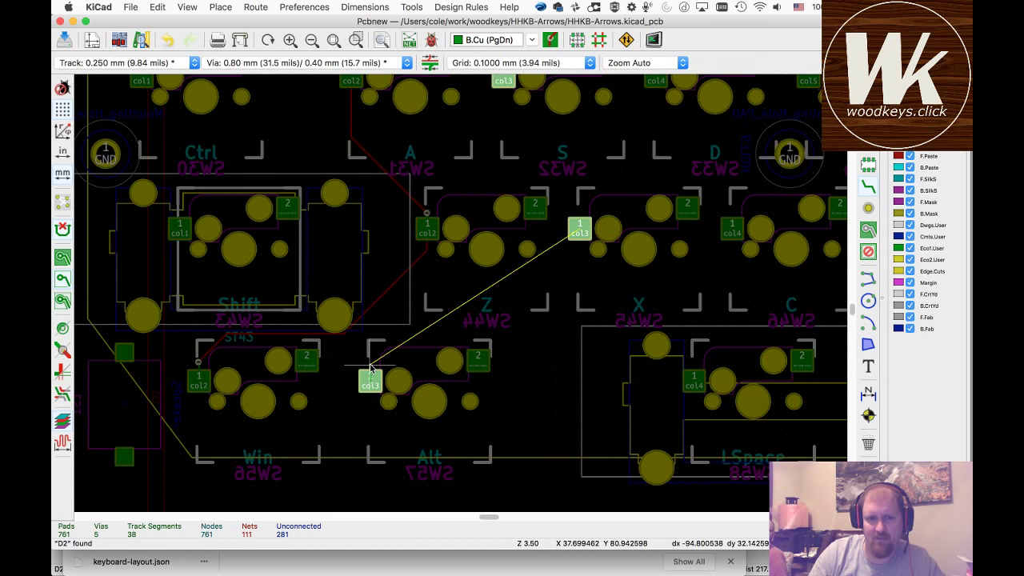
{"action": "key", "text": "v"}
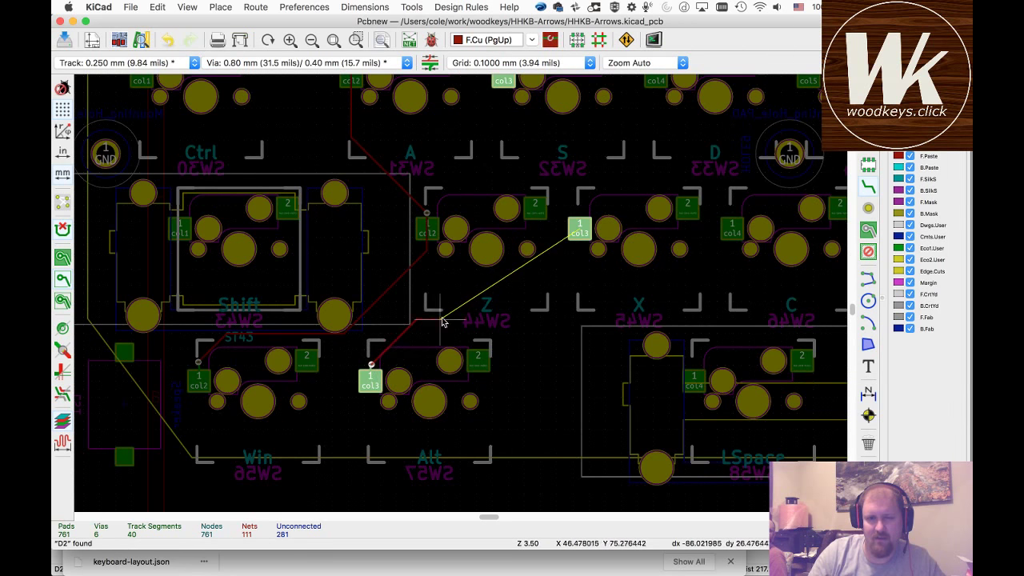
{"action": "left_click", "coordinate": [582, 233]}
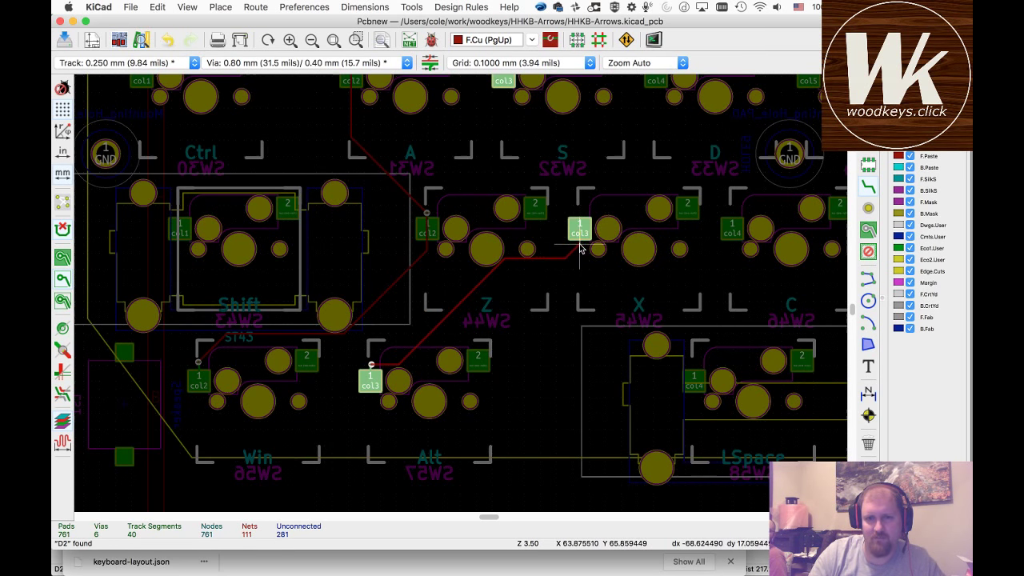
{"action": "key", "text": "v"}
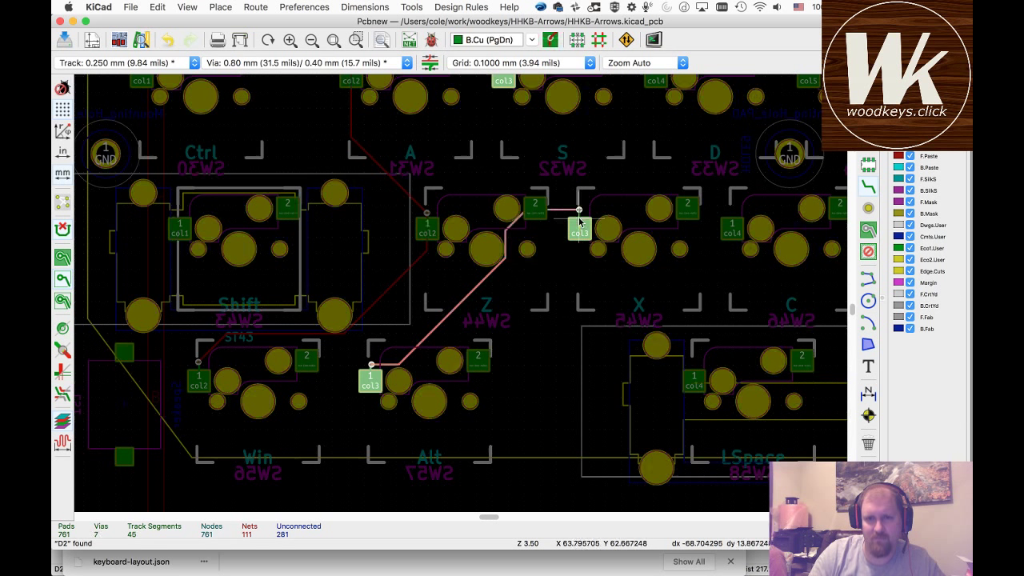
{"action": "left_click", "coordinate": [579, 229]}
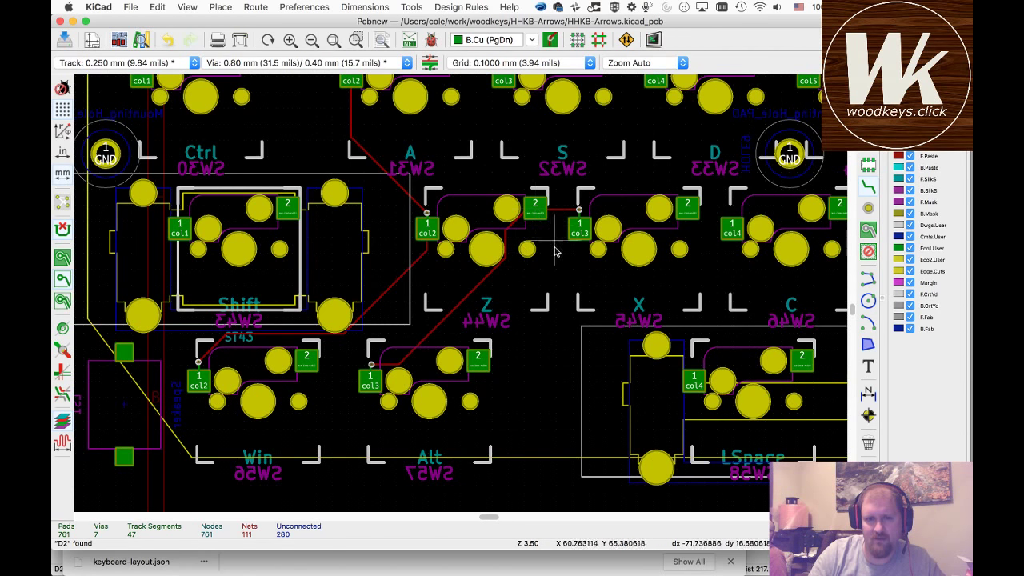
{"action": "scroll", "coordinate": [556, 253], "scroll_direction": "up", "scroll_amount": 5}
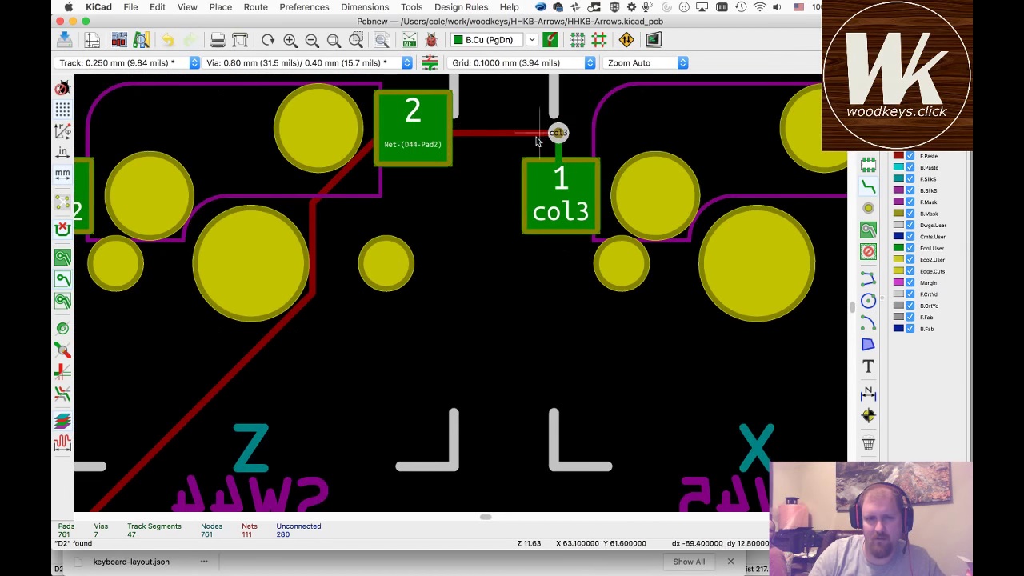
{"action": "left_click", "coordinate": [217, 387]}
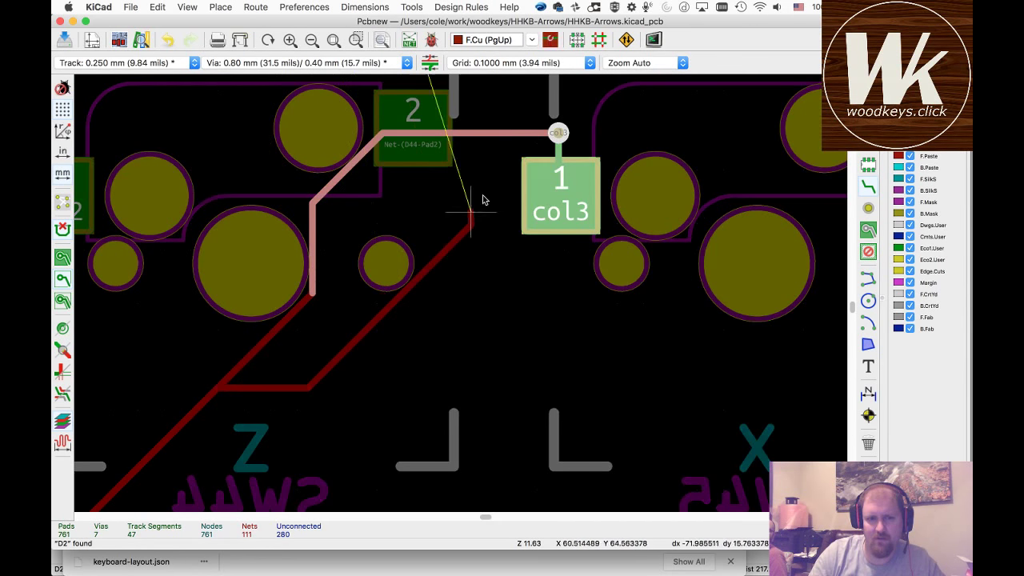
{"action": "left_click", "coordinate": [558, 132]}
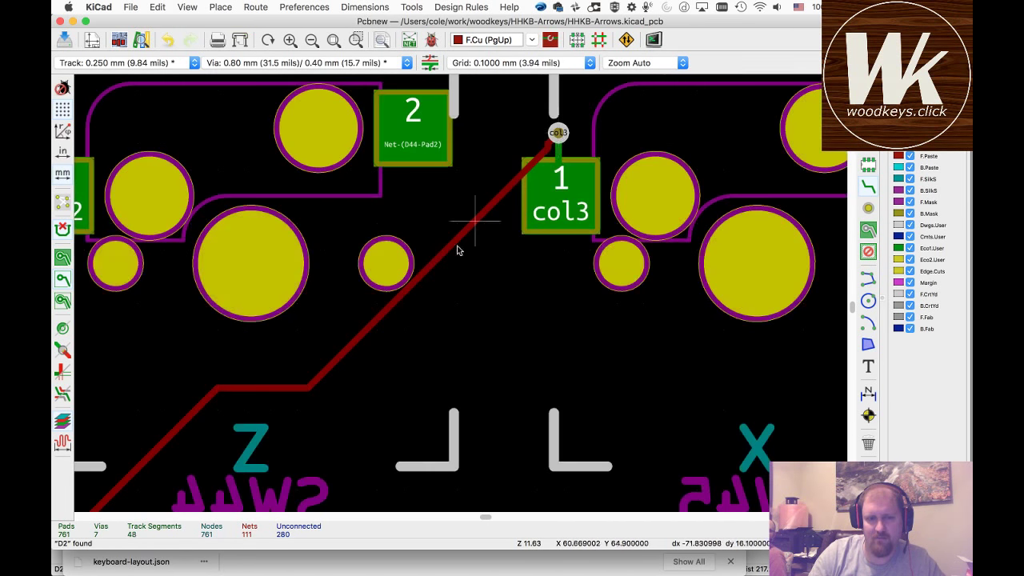
{"action": "scroll", "coordinate": [456, 240], "scroll_direction": "down", "scroll_amount": 6}
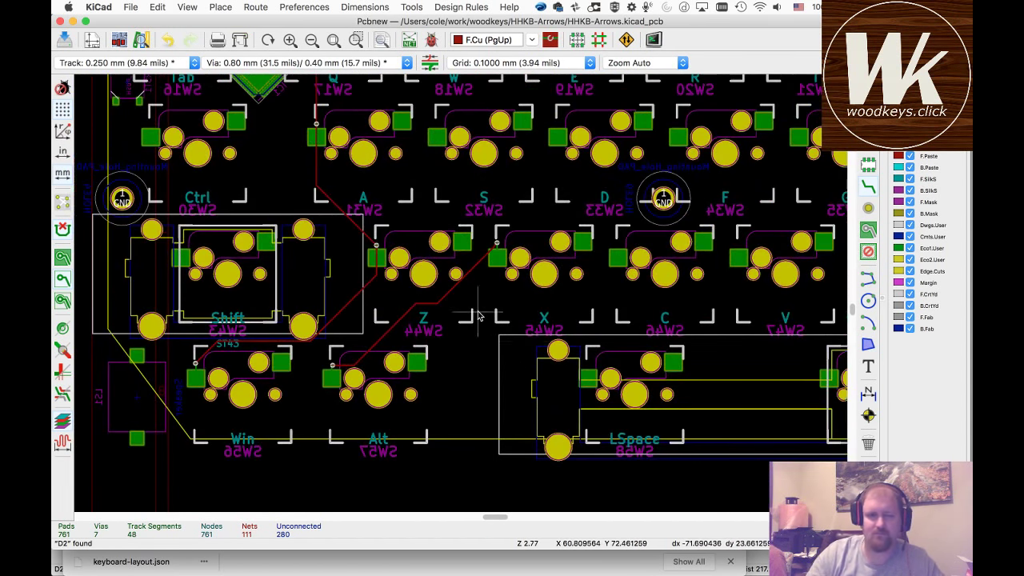
- Zoom onto IC1 and untick Cmts.User and B.Fab in the Layers Manager
{"action": "scroll", "coordinate": [464, 293], "scroll_direction": "up", "scroll_amount": 5}
{"action": "scroll", "coordinate": [457, 293], "scroll_direction": "down", "scroll_amount": 7}
{"action": "scroll", "coordinate": [296, 237], "scroll_direction": "up", "scroll_amount": 2}
{"action": "scroll", "coordinate": [296, 237], "scroll_direction": "down", "scroll_amount": 5}
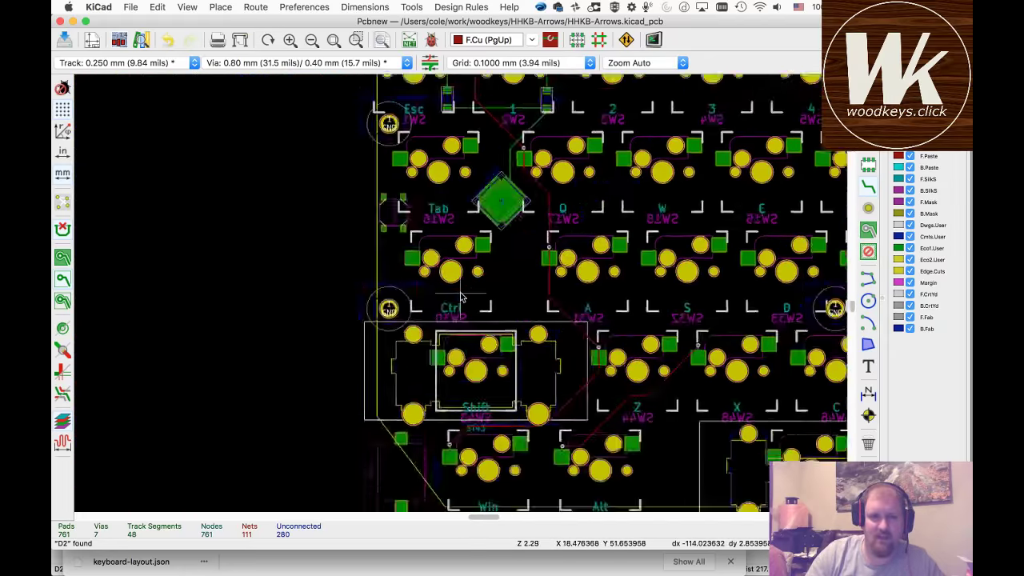
{"action": "scroll", "coordinate": [461, 297], "scroll_direction": "up", "scroll_amount": 7}
{"action": "scroll", "coordinate": [461, 297], "scroll_direction": "up", "scroll_amount": 1}
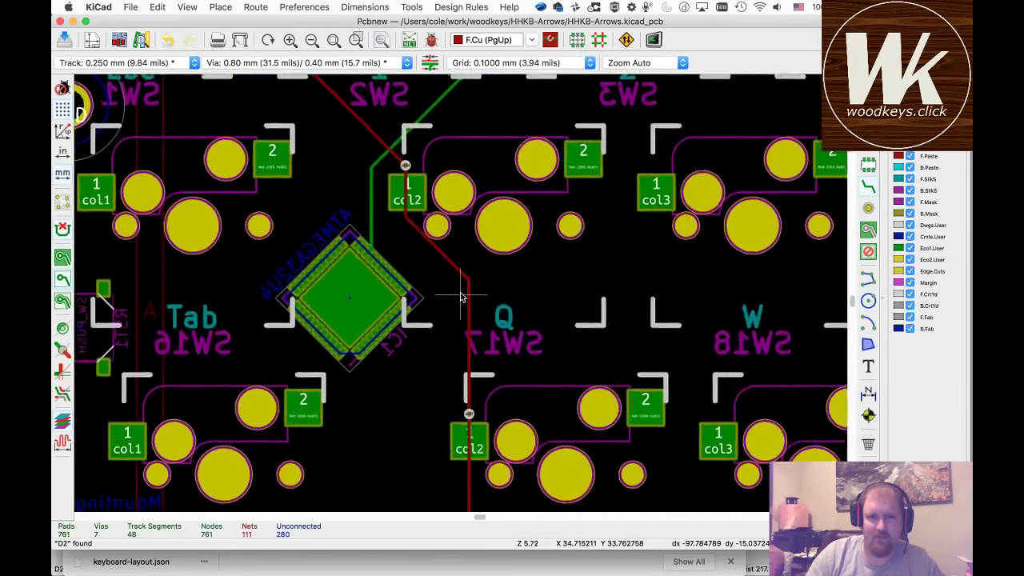
{"action": "scroll", "coordinate": [460, 297], "scroll_direction": "down", "scroll_amount": 1}
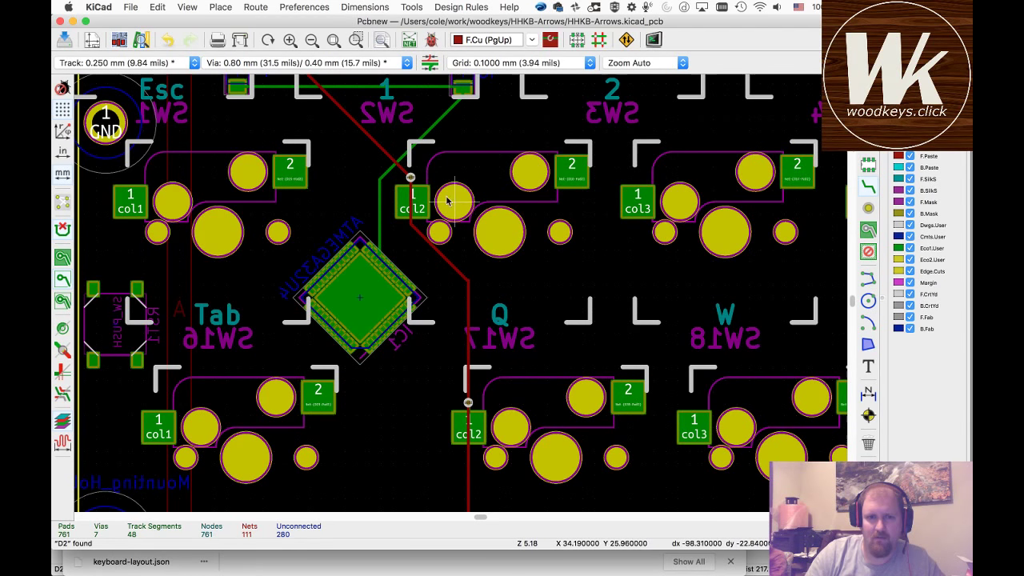
{"action": "scroll", "coordinate": [448, 201], "scroll_direction": "down", "scroll_amount": 5}
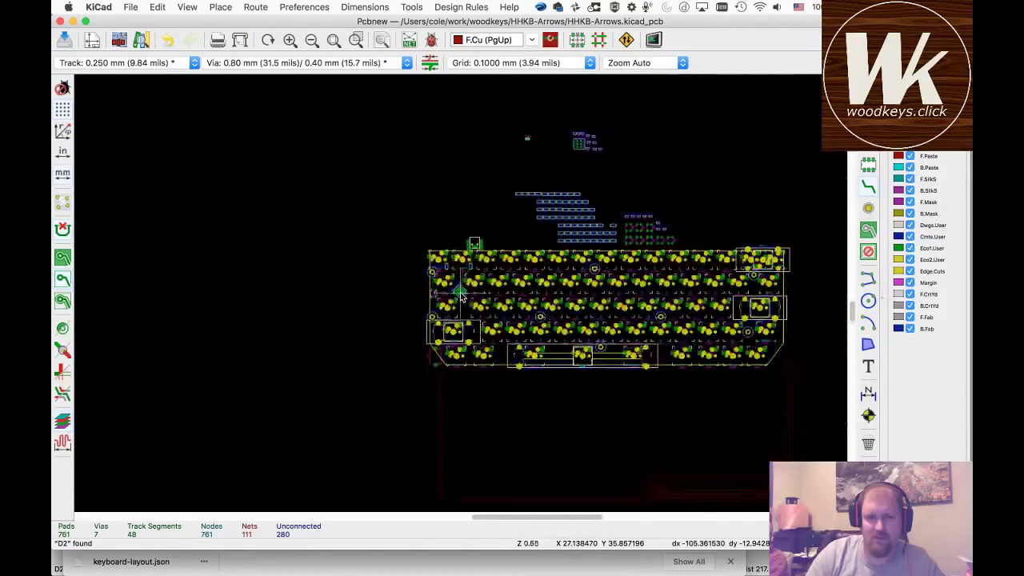
{"action": "scroll", "coordinate": [460, 292], "scroll_direction": "up", "scroll_amount": 8}
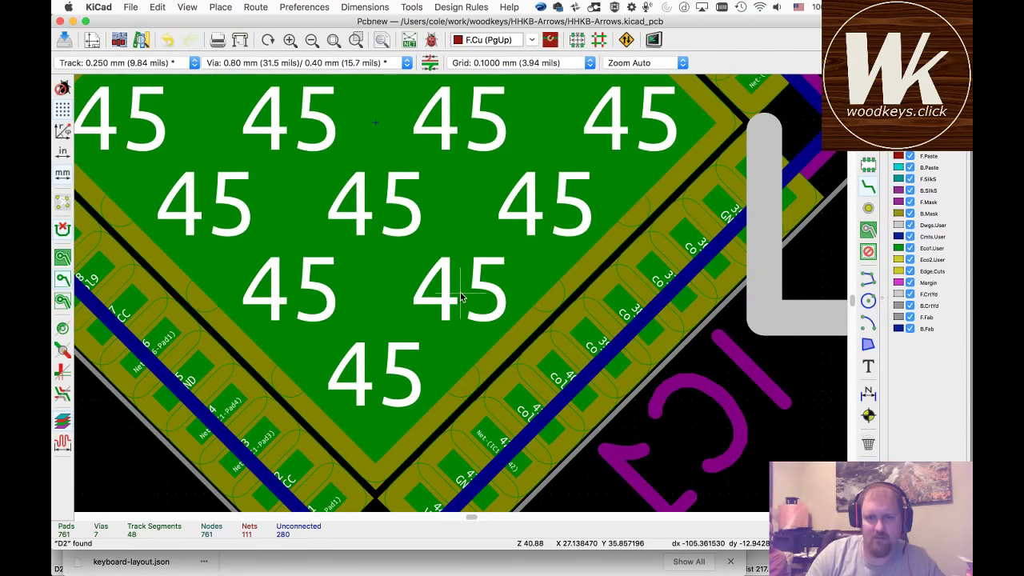
{"action": "left_click", "coordinate": [910, 237]}
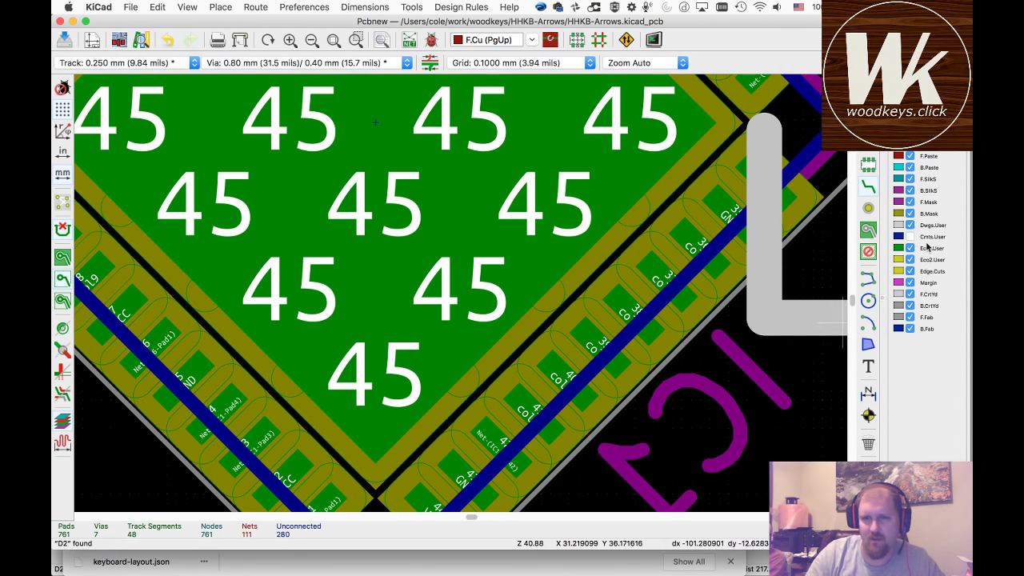
{"action": "left_click", "coordinate": [910, 329]}
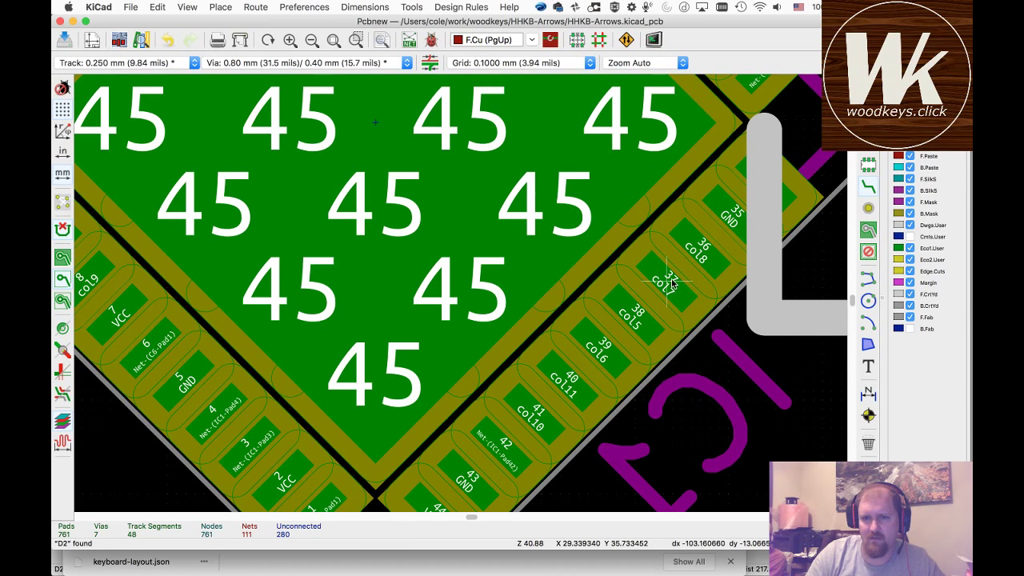
- Start a track from IC1 pad 42
{"action": "scroll", "coordinate": [460, 292], "scroll_direction": "down", "scroll_amount": 5}
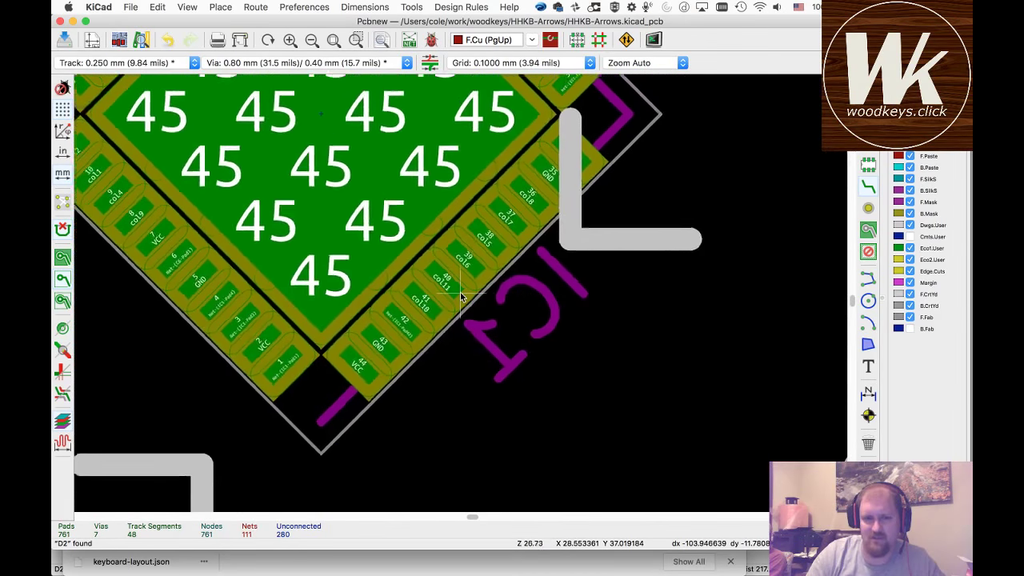
{"action": "scroll", "coordinate": [460, 296], "scroll_direction": "up", "scroll_amount": 1}
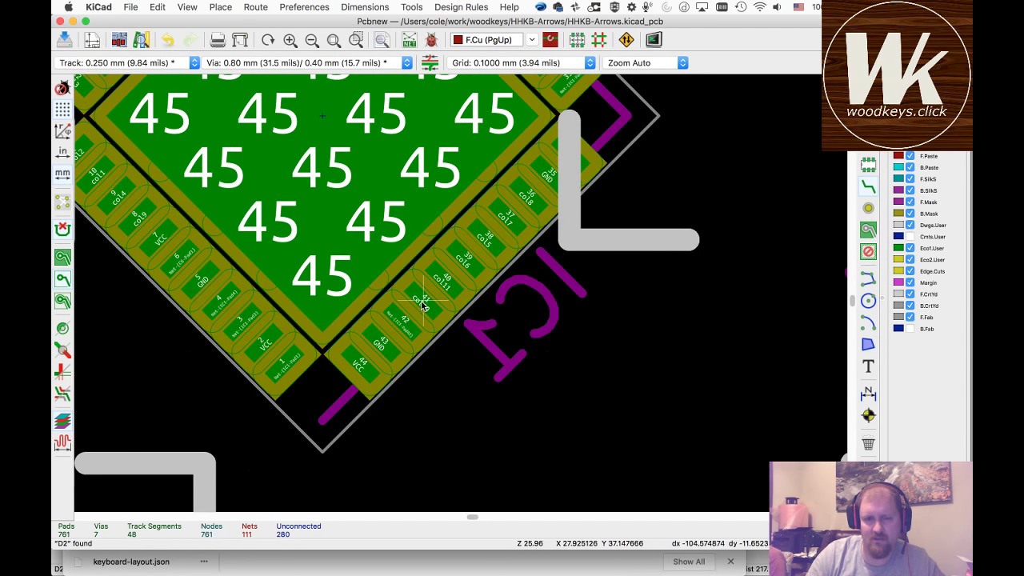
{"action": "key", "text": "x"}
{"action": "scroll", "coordinate": [461, 296], "scroll_direction": "down", "scroll_amount": 6}
{"action": "scroll", "coordinate": [460, 296], "scroll_direction": "down", "scroll_amount": 6}
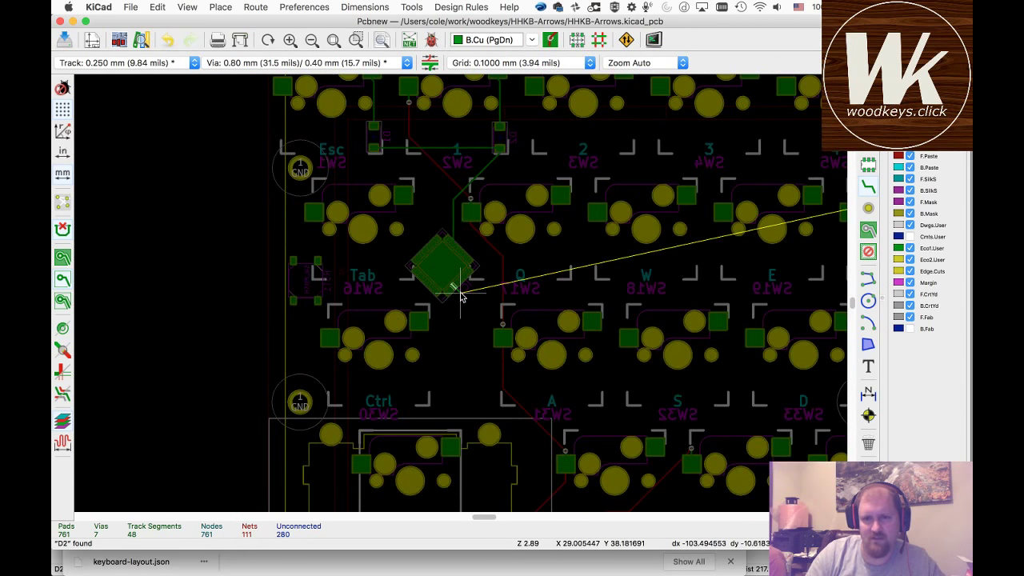
{"action": "scroll", "coordinate": [460, 296], "scroll_direction": "down", "scroll_amount": 6}
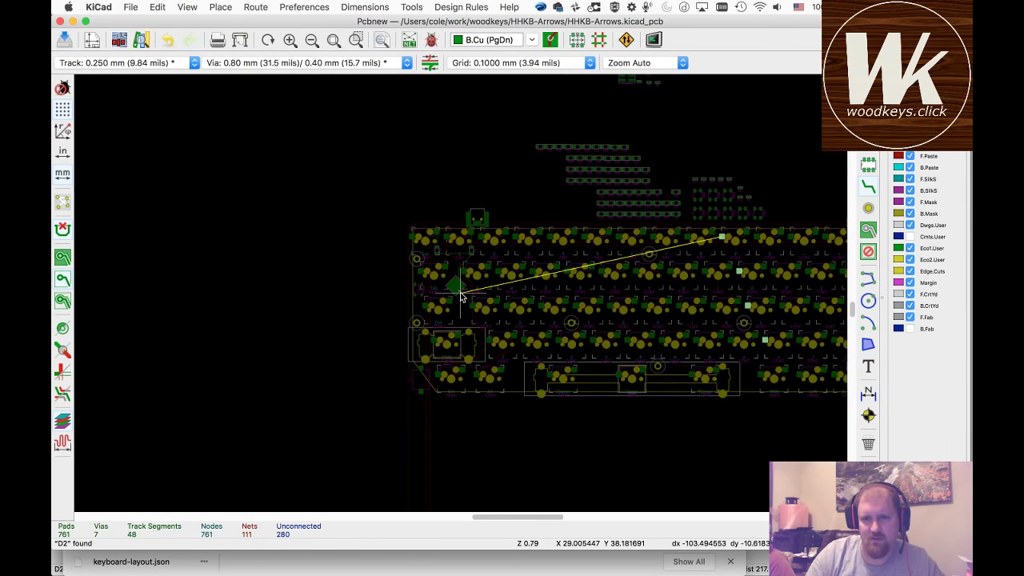
{"action": "scroll", "coordinate": [460, 296], "scroll_direction": "up", "scroll_amount": 10}
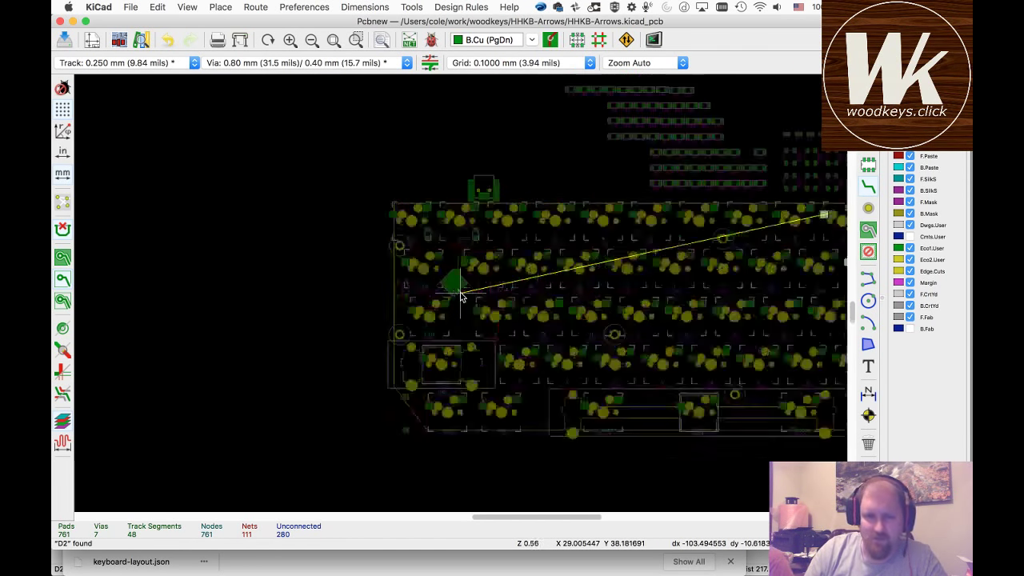
{"action": "scroll", "coordinate": [460, 296], "scroll_direction": "down", "scroll_amount": 1}
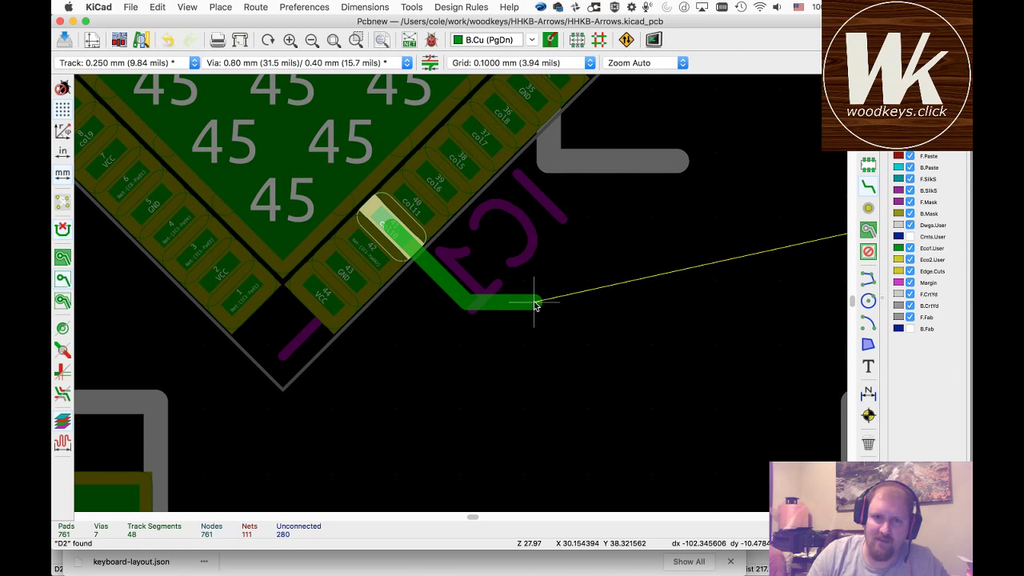
{"action": "scroll", "coordinate": [460, 295], "scroll_direction": "down", "scroll_amount": 10}
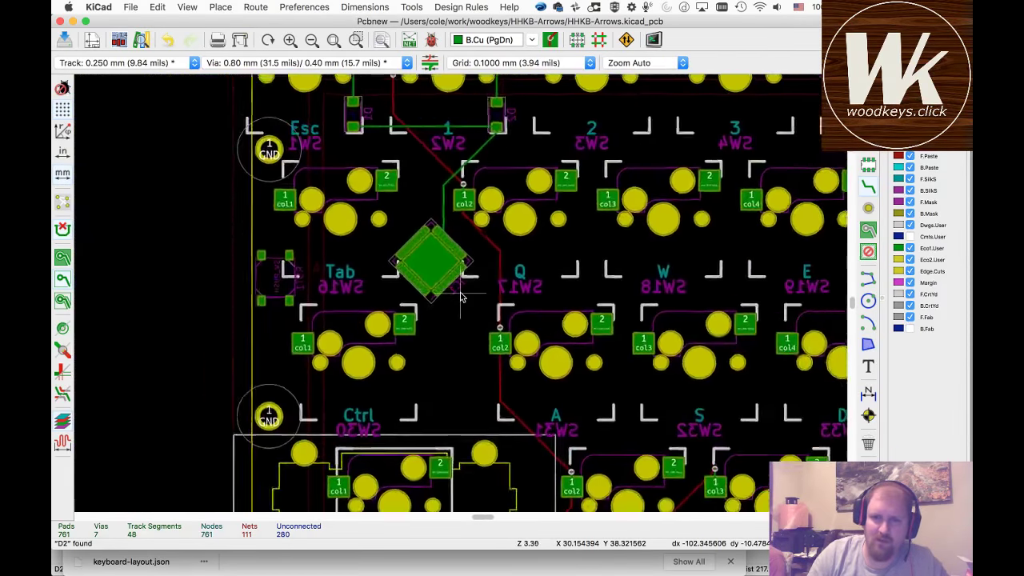
{"action": "scroll", "coordinate": [460, 296], "scroll_direction": "down", "scroll_amount": 3}
{"action": "scroll", "coordinate": [459, 296], "scroll_direction": "up", "scroll_amount": 8}
{"action": "scroll", "coordinate": [459, 294], "scroll_direction": "down", "scroll_amount": 3}
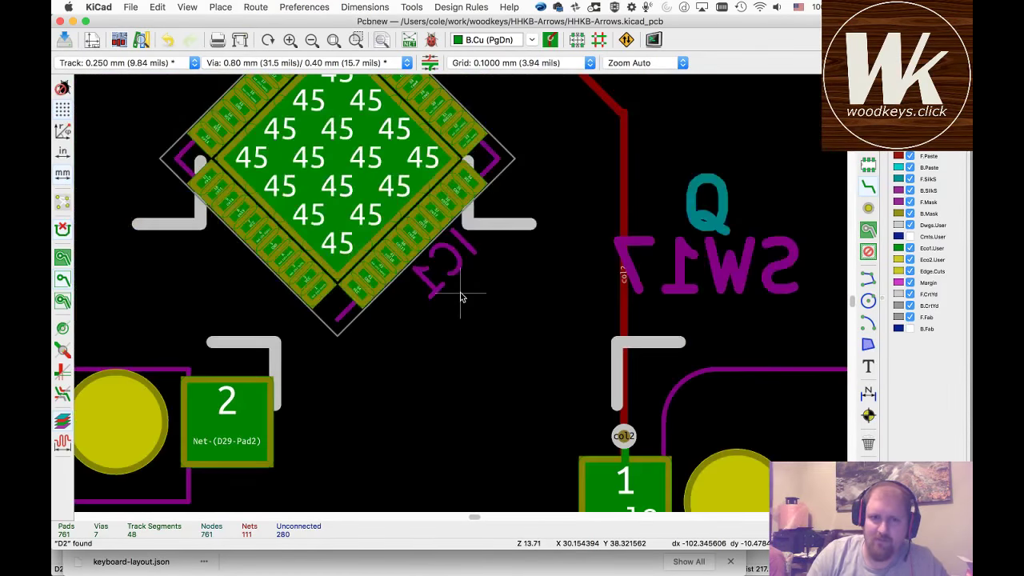
{"action": "scroll", "coordinate": [459, 296], "scroll_direction": "up", "scroll_amount": 5}
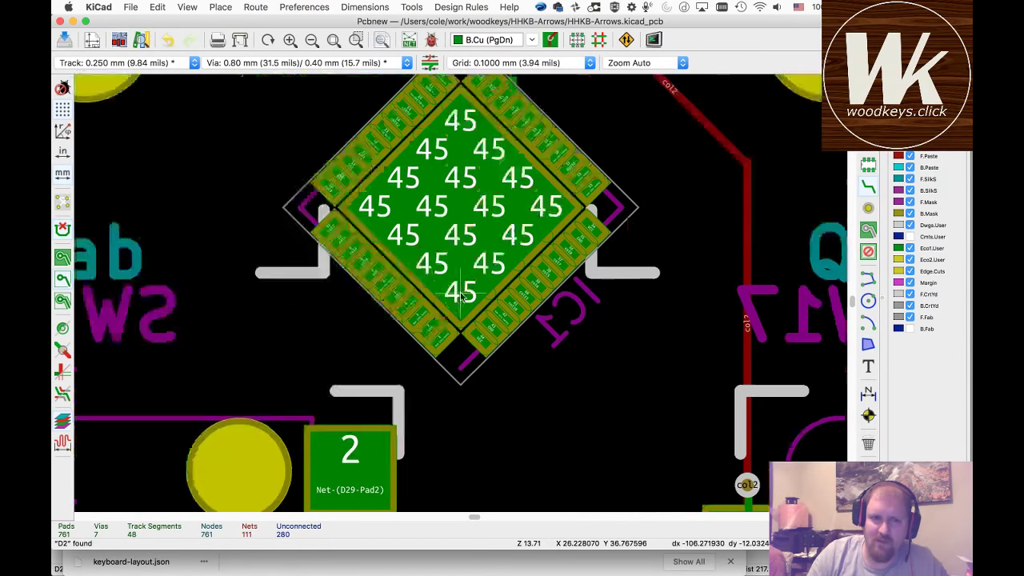
{"action": "scroll", "coordinate": [460, 296], "scroll_direction": "down", "scroll_amount": 3}
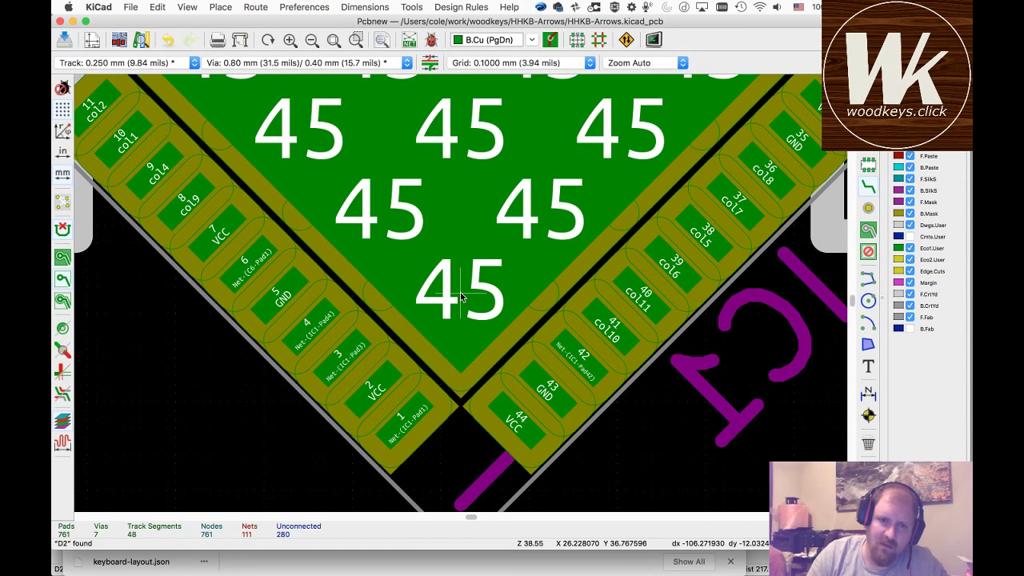
{"action": "scroll", "coordinate": [460, 296], "scroll_direction": "down", "scroll_amount": 6}
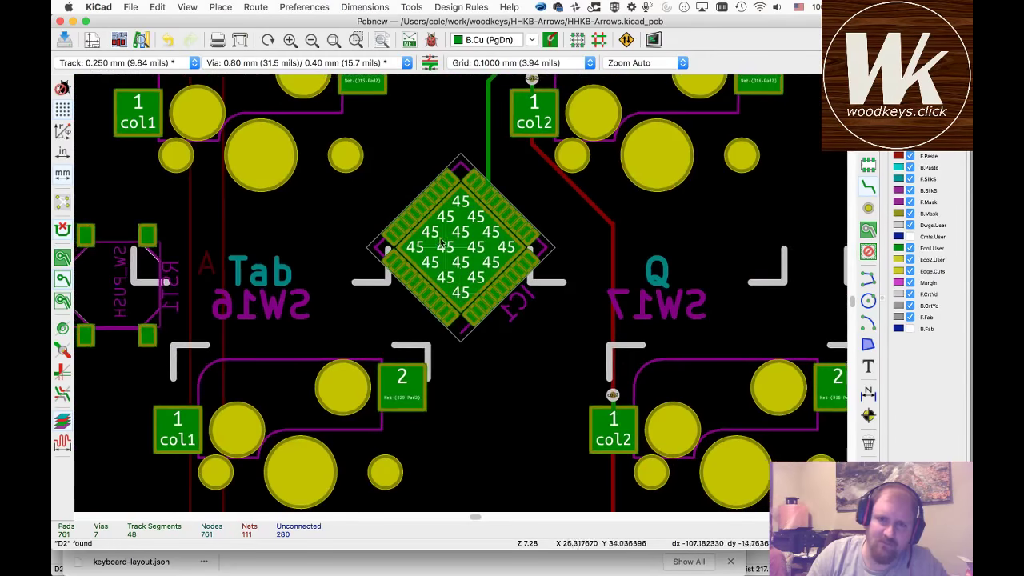
{"action": "scroll", "coordinate": [460, 296], "scroll_direction": "up", "scroll_amount": 2}
{"action": "scroll", "coordinate": [460, 294], "scroll_direction": "up", "scroll_amount": 5}
{"action": "scroll", "coordinate": [460, 296], "scroll_direction": "down", "scroll_amount": 2}
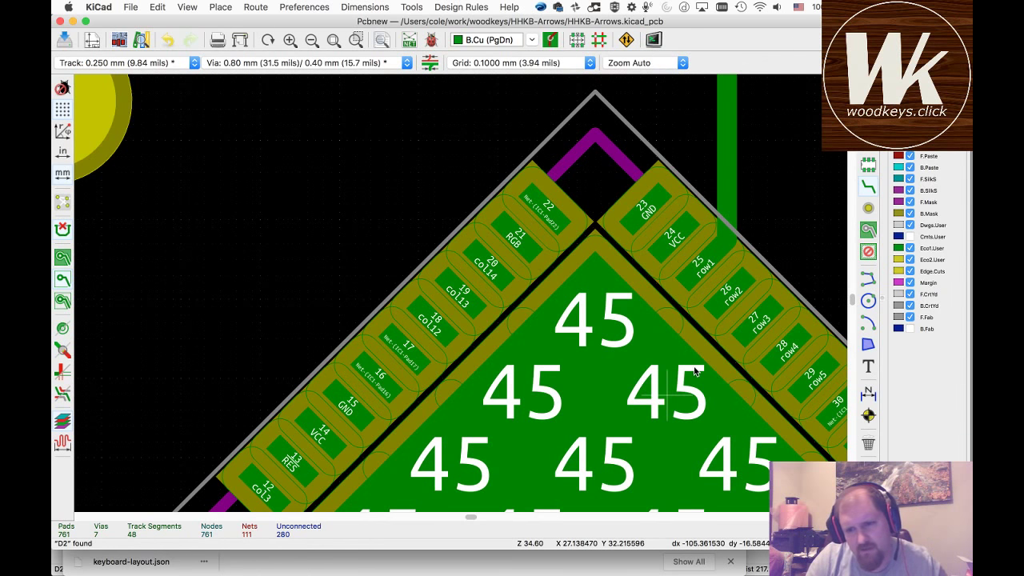
{"action": "scroll", "coordinate": [694, 370], "scroll_direction": "down", "scroll_amount": 2}
{"action": "scroll", "coordinate": [461, 295], "scroll_direction": "up", "scroll_amount": 1}
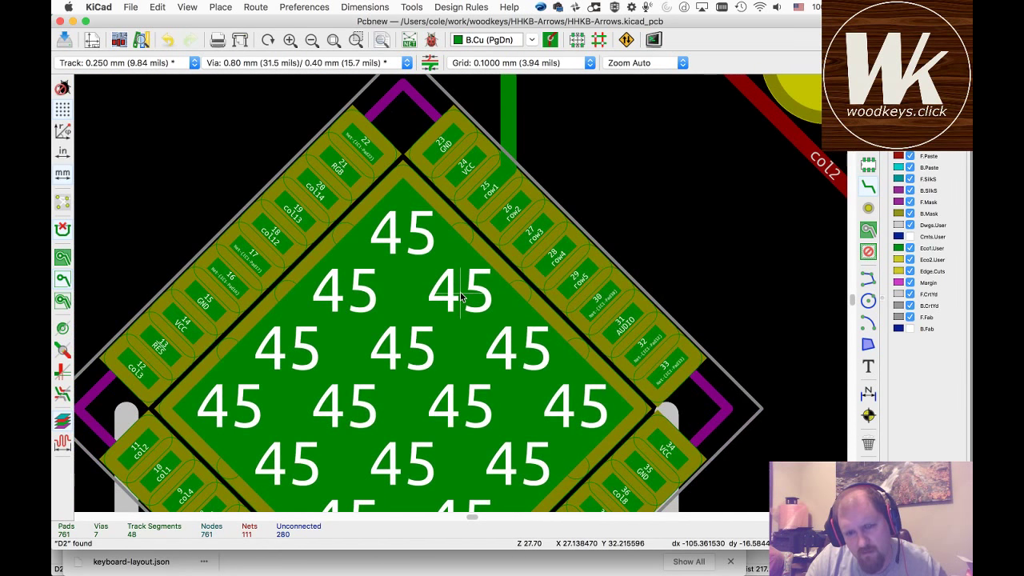
{"action": "scroll", "coordinate": [527, 368], "scroll_direction": "down", "scroll_amount": 1}
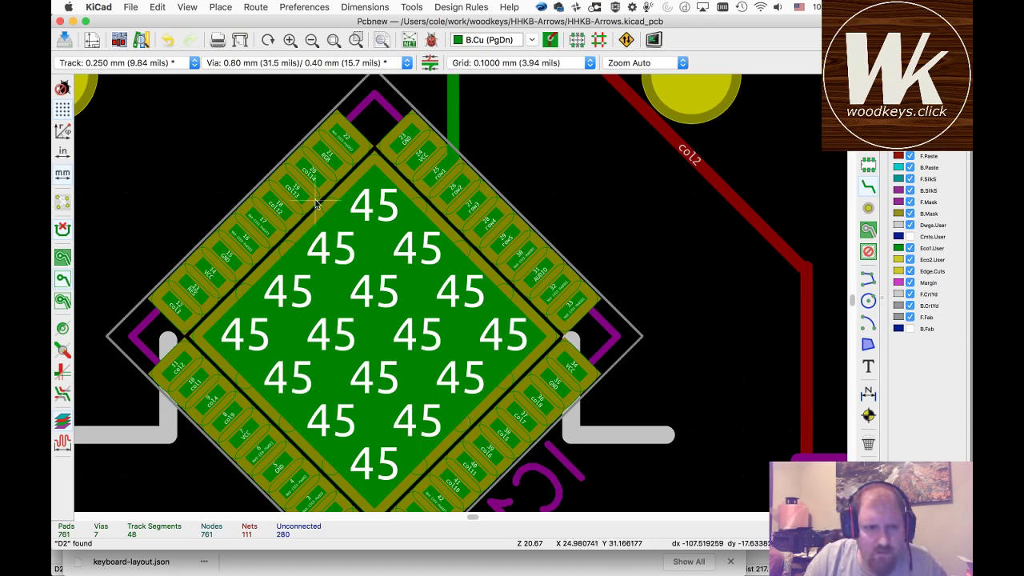
{"action": "scroll", "coordinate": [460, 292], "scroll_direction": "up", "scroll_amount": 2}
{"action": "scroll", "coordinate": [463, 294], "scroll_direction": "down", "scroll_amount": 10}
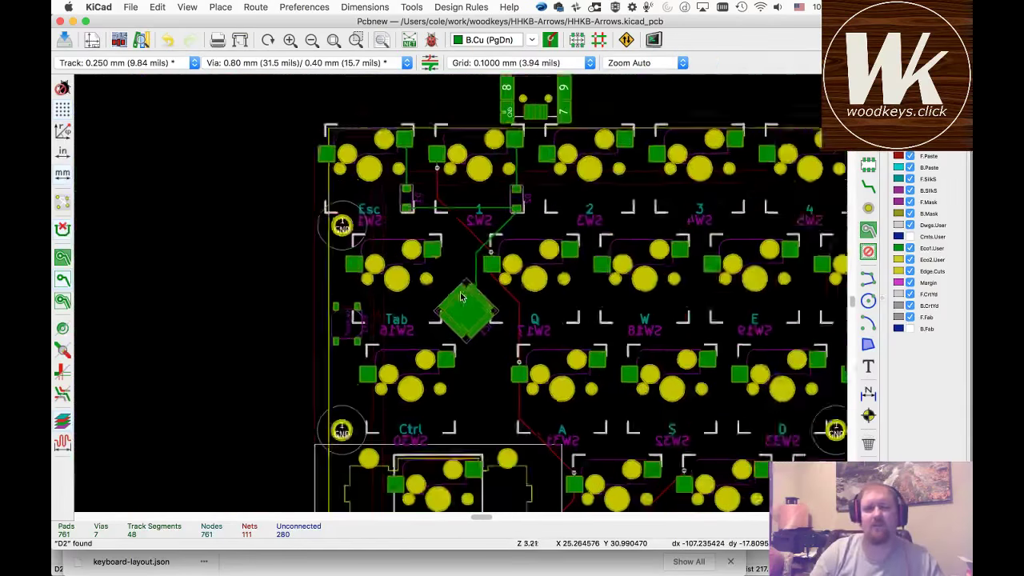
- Zoom in on J1 and check the net of its pad 2
{"action": "scroll", "coordinate": [519, 136], "scroll_direction": "up", "scroll_amount": 10}
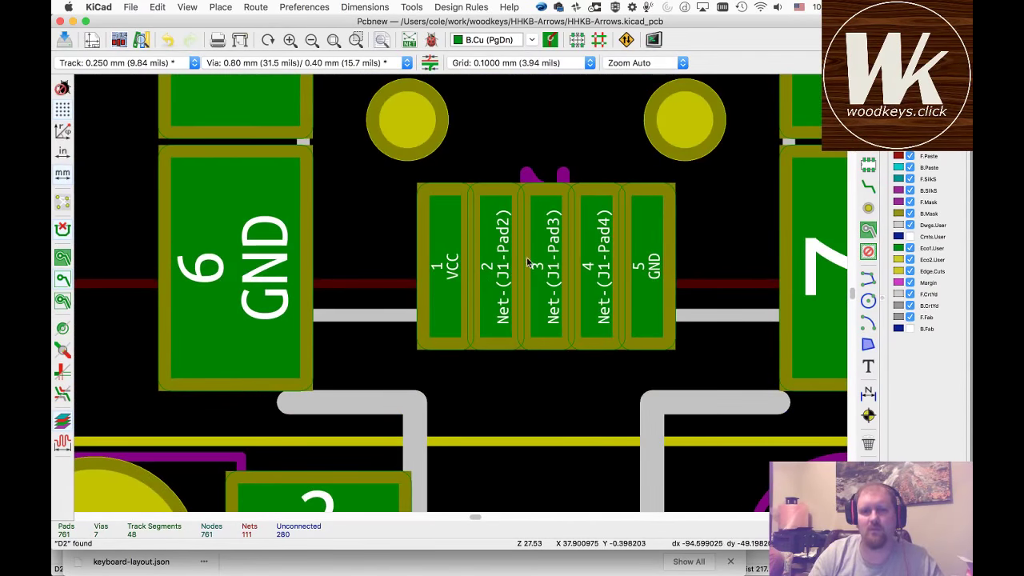
{"action": "left_click", "coordinate": [499, 272]}
{"action": "scroll", "coordinate": [460, 291], "scroll_direction": "down", "scroll_amount": 10}
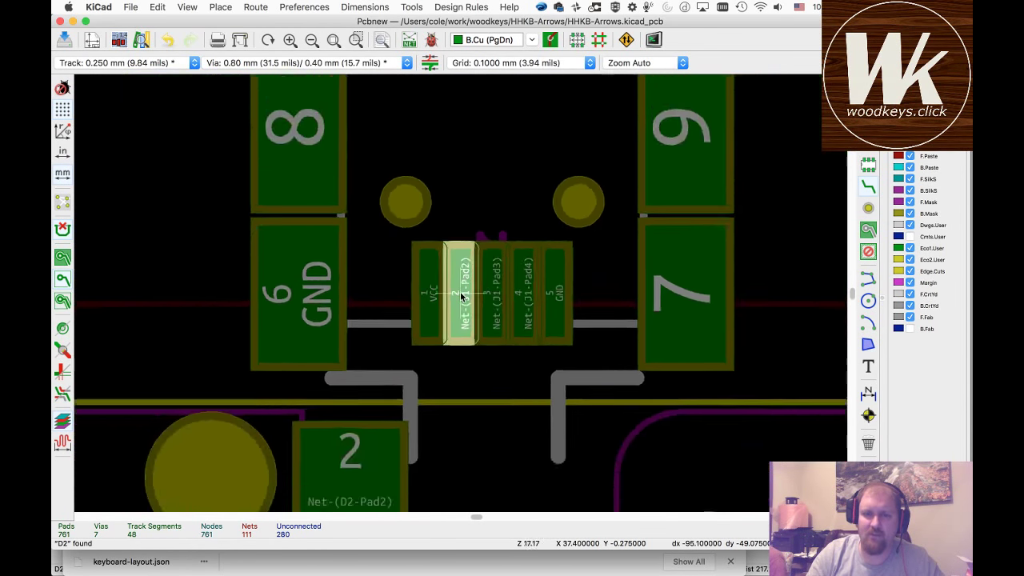
{"action": "scroll", "coordinate": [459, 292], "scroll_direction": "down", "scroll_amount": 5}
{"action": "scroll", "coordinate": [457, 291], "scroll_direction": "up", "scroll_amount": 3}
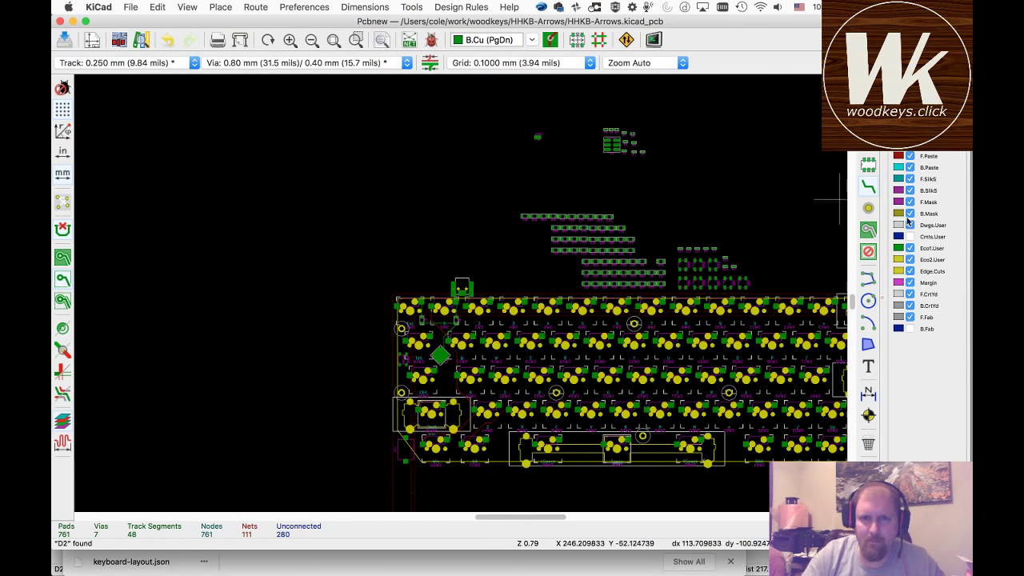
- Zoom to the unplaced R2, R3, R4 and C6 group beside the board
{"action": "scroll", "coordinate": [670, 130], "scroll_direction": "up", "scroll_amount": 5}
{"action": "scroll", "coordinate": [462, 297], "scroll_direction": "up", "scroll_amount": 6}
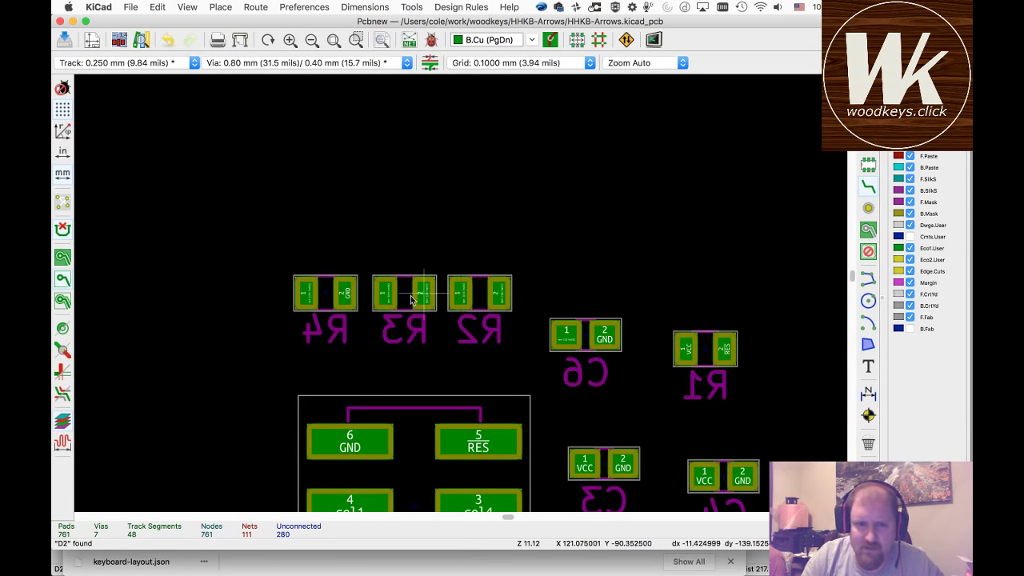
{"action": "scroll", "coordinate": [357, 297], "scroll_direction": "up", "scroll_amount": 4}
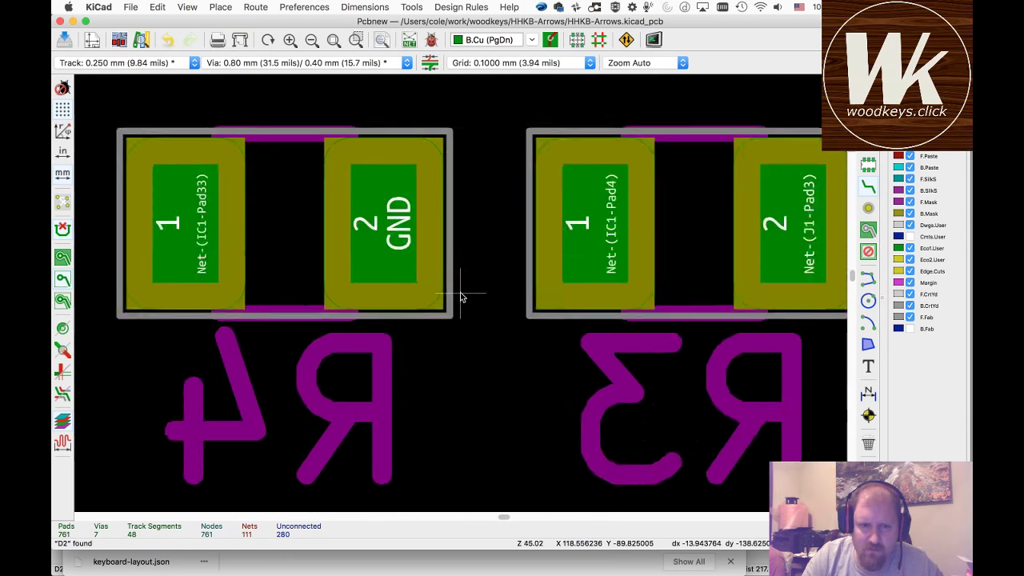
{"action": "scroll", "coordinate": [461, 297], "scroll_direction": "down", "scroll_amount": 2}
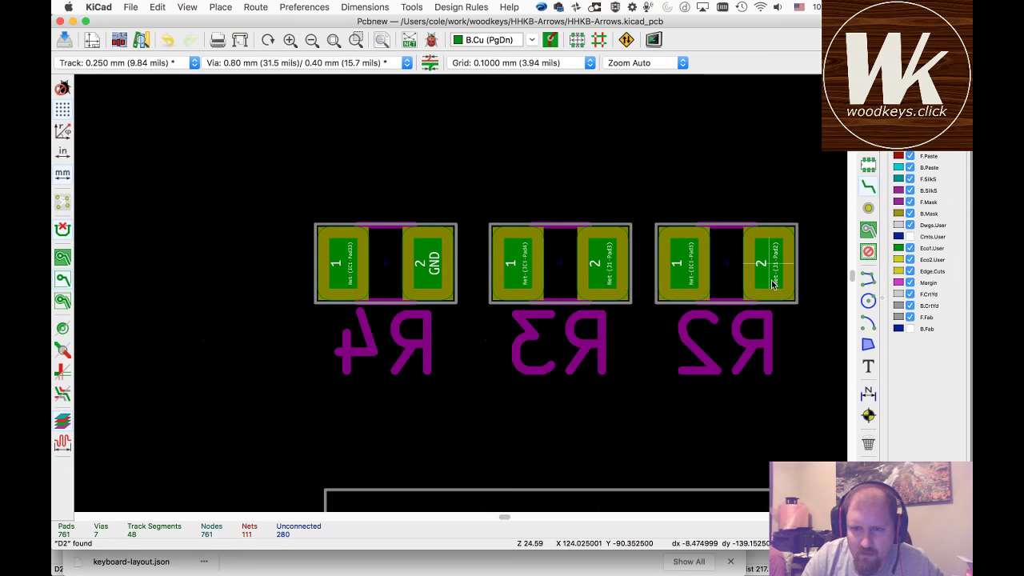
{"action": "scroll", "coordinate": [715, 299], "scroll_direction": "down", "scroll_amount": 5}
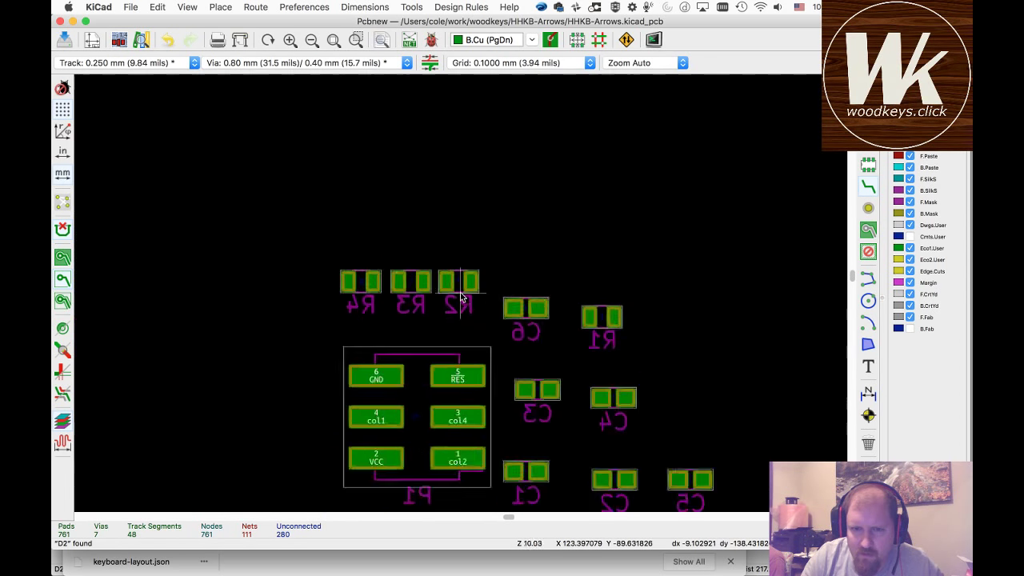
{"action": "scroll", "coordinate": [462, 298], "scroll_direction": "up", "scroll_amount": 3}
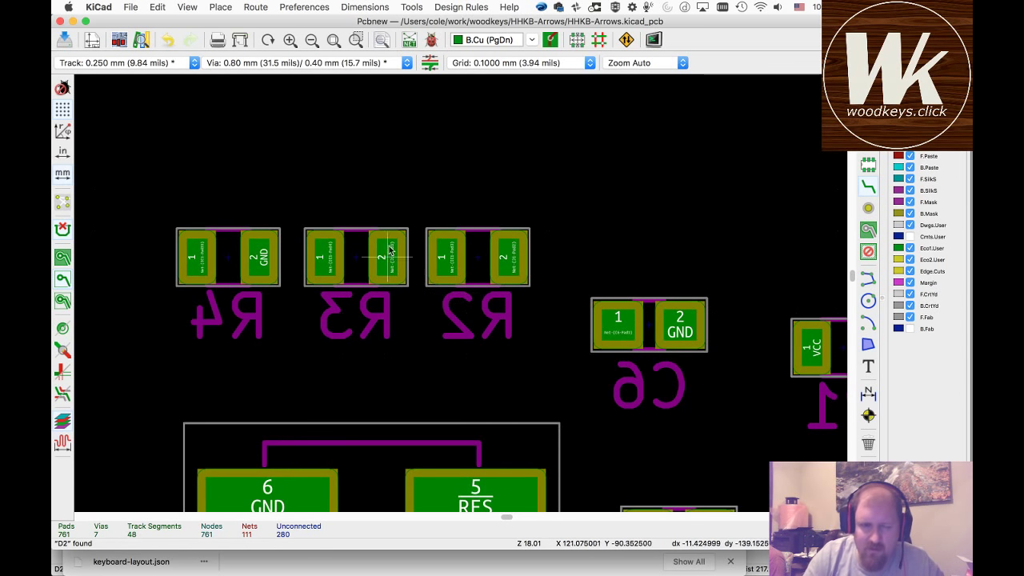
- Box-select resistors R2 and R3 together near J1
{"action": "left_click_drag", "start_coordinate": [294, 209], "coordinate": [547, 372]}
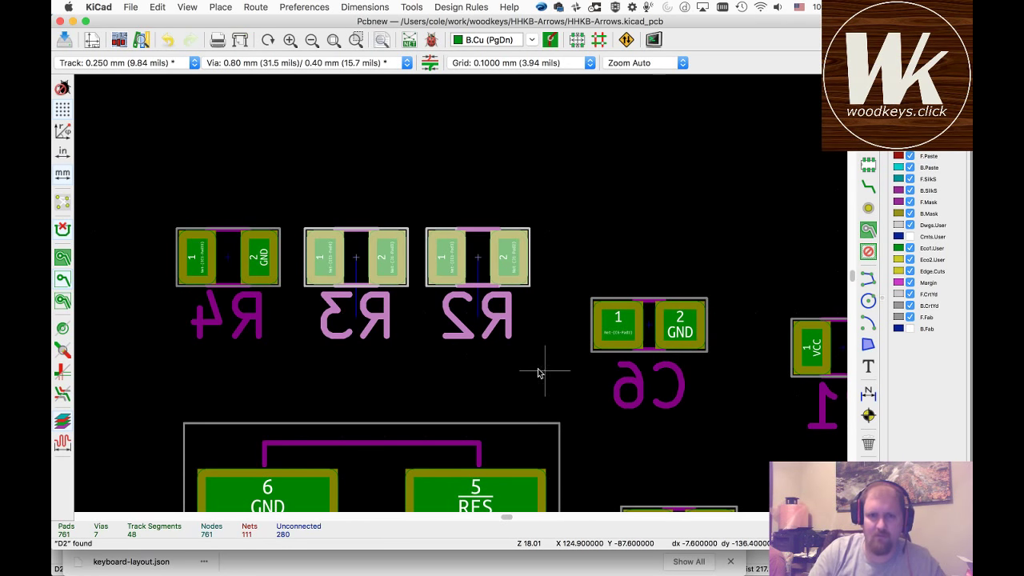
{"action": "scroll", "coordinate": [460, 292], "scroll_direction": "down", "scroll_amount": 10}
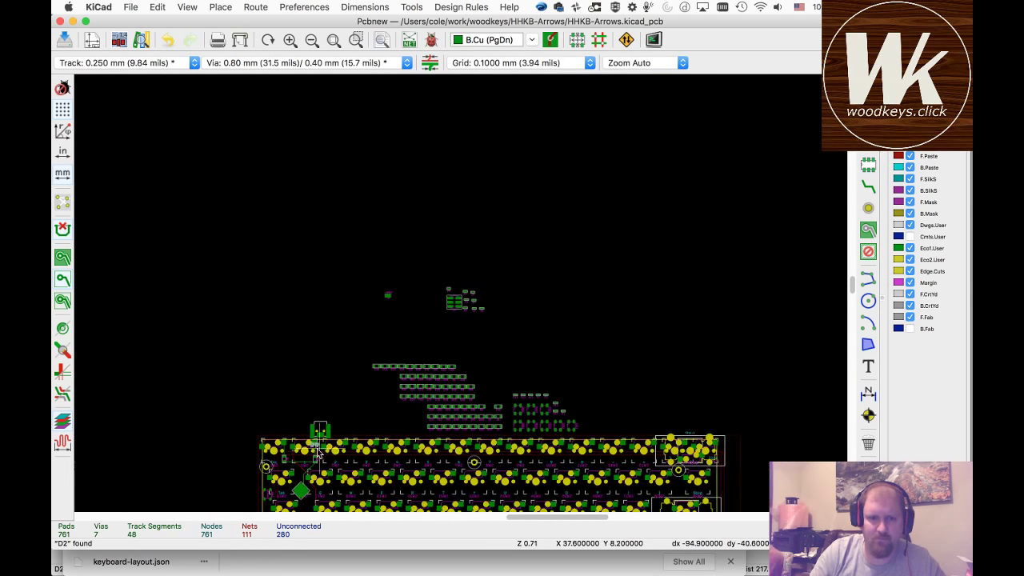
{"action": "scroll", "coordinate": [316, 431], "scroll_direction": "up", "scroll_amount": 6}
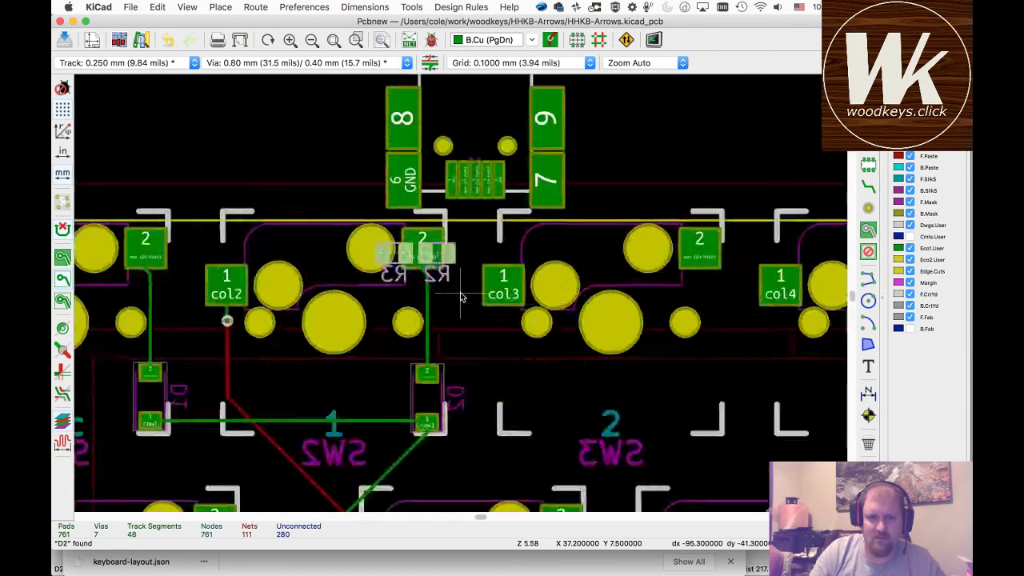
{"action": "scroll", "coordinate": [461, 296], "scroll_direction": "up", "scroll_amount": 2}
{"action": "scroll", "coordinate": [461, 293], "scroll_direction": "down", "scroll_amount": 3}
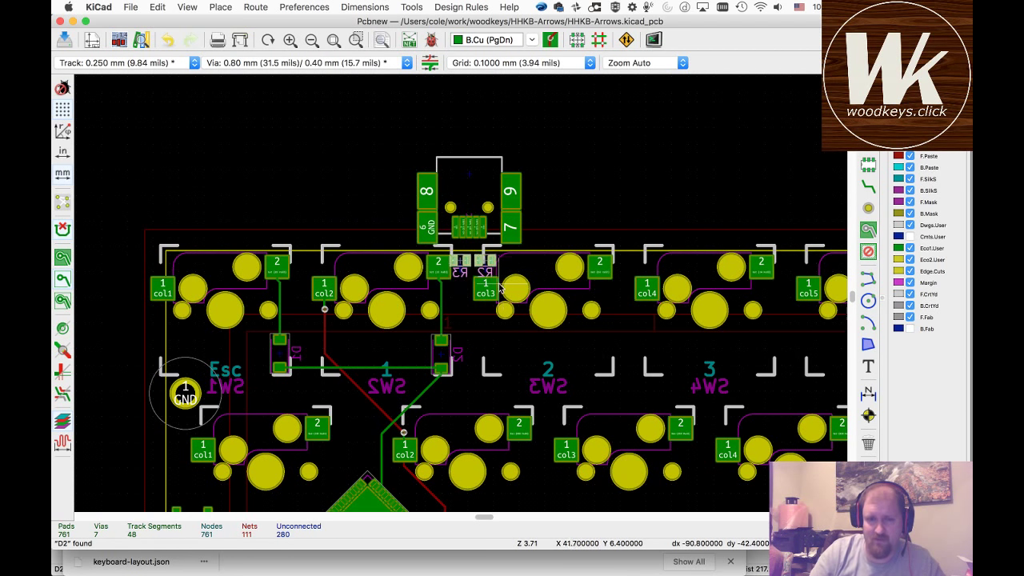
{"action": "scroll", "coordinate": [486, 278], "scroll_direction": "up", "scroll_amount": 5}
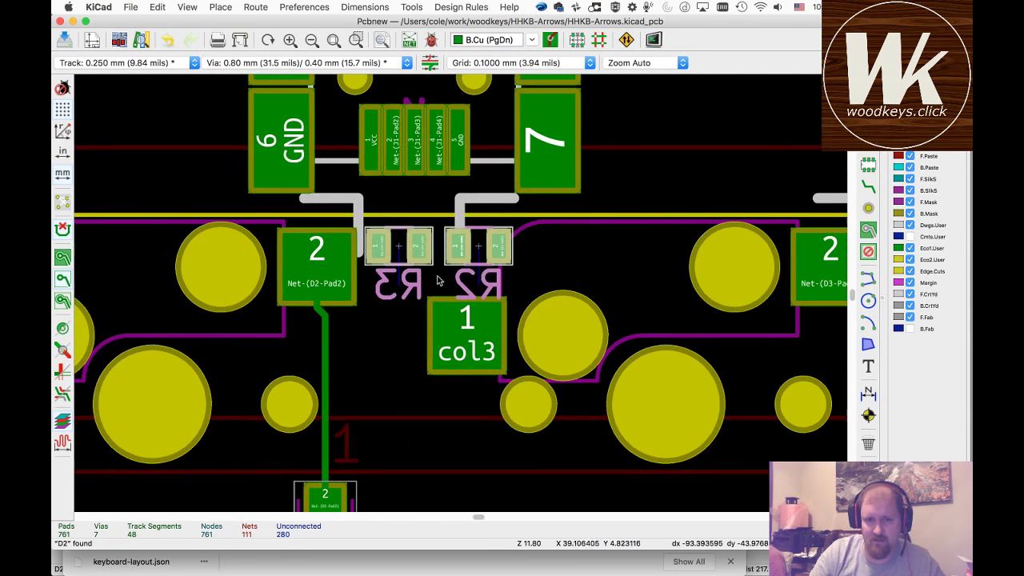
- Rotate R3 and R2 by 90° to stand upright, and set R2 down beside R3
{"action": "left_click", "coordinate": [406, 254]}
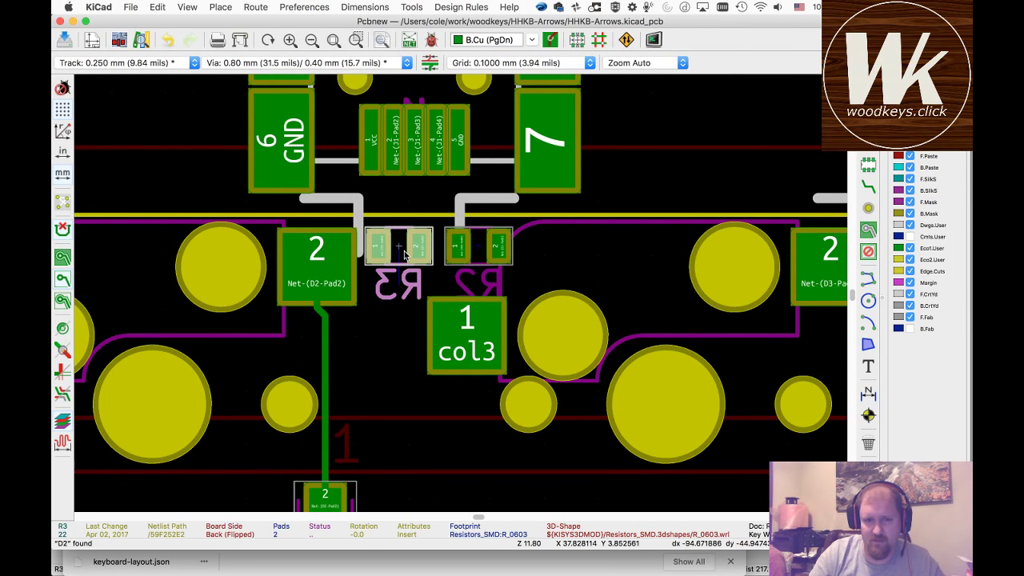
{"action": "key", "text": "r"}
{"action": "left_click", "coordinate": [484, 258]}
{"action": "key", "text": "r"}
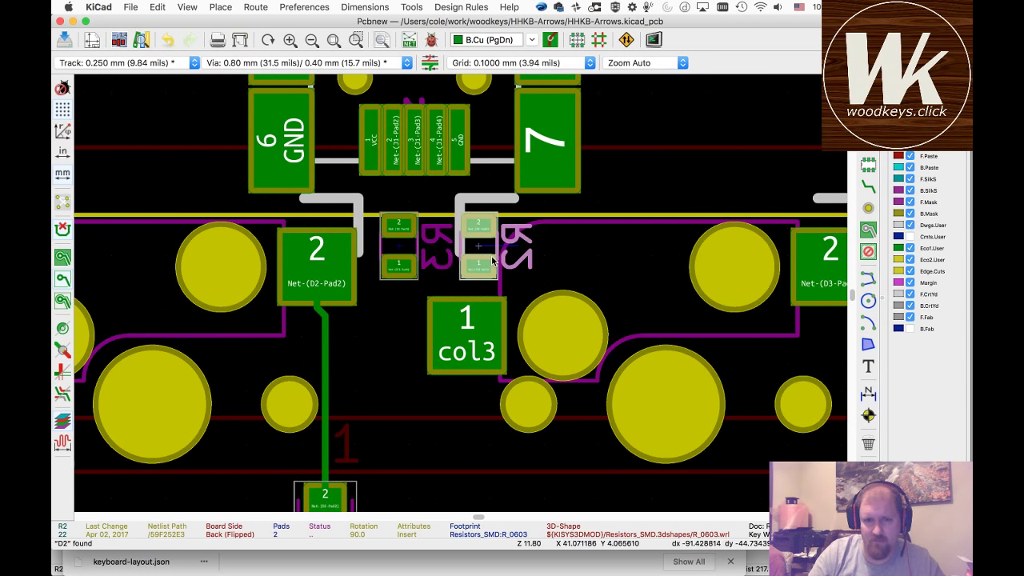
{"action": "key", "text": "m"}
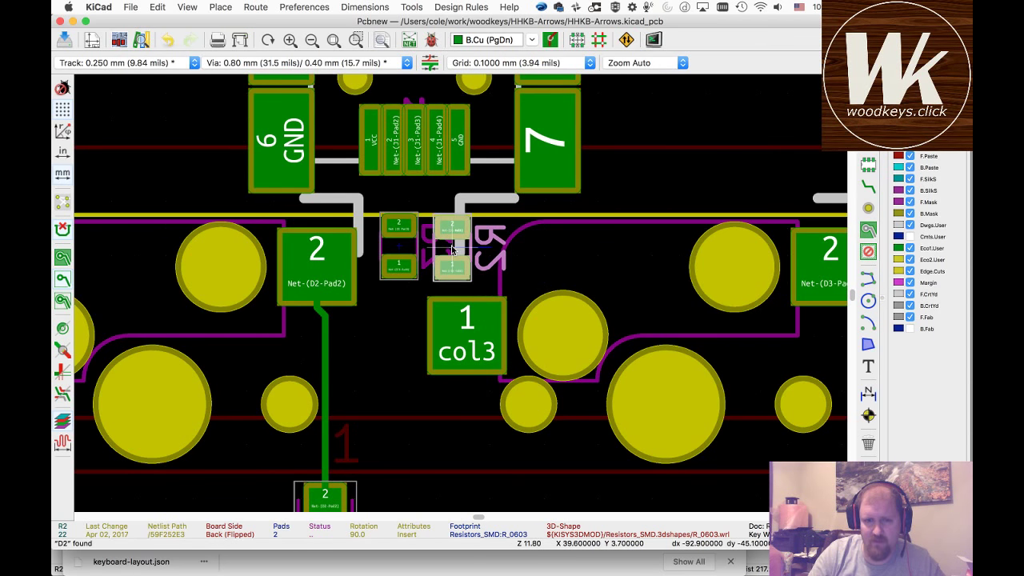
{"action": "left_click", "coordinate": [392, 254]}
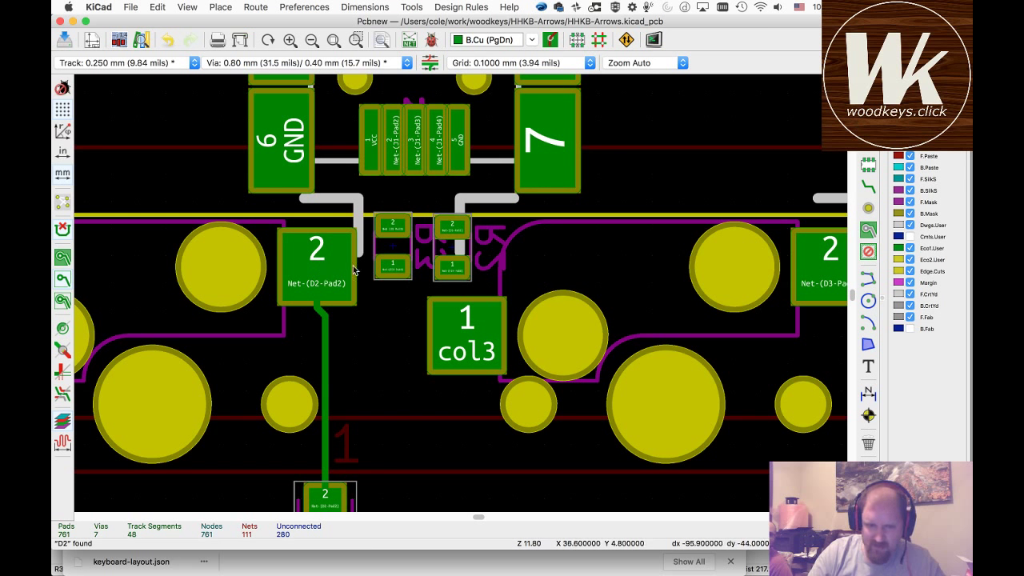
{"action": "left_click", "coordinate": [218, 360]}
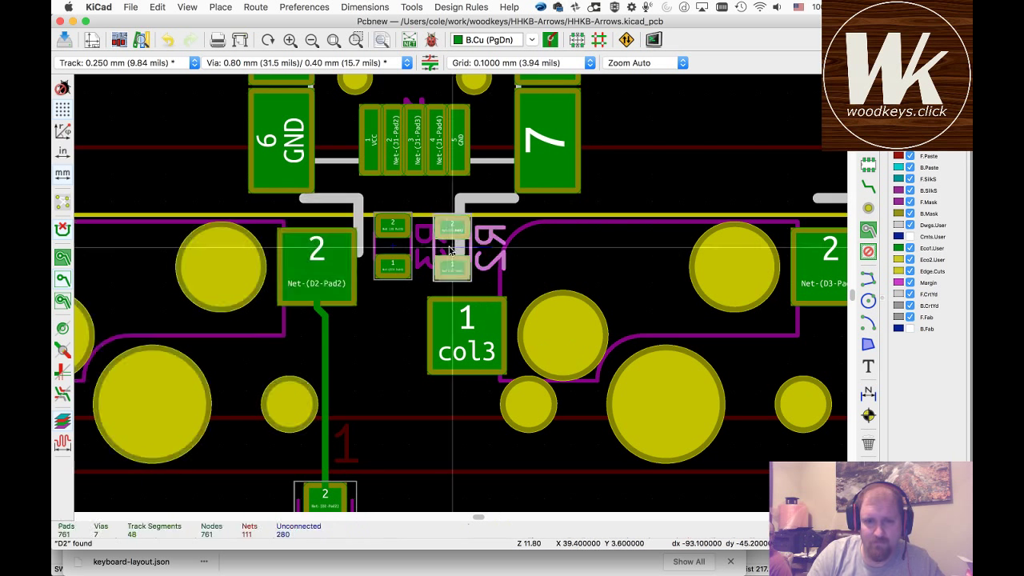
- Nudge R2 left, route a test track from J1 pad 3, then delete it
{"action": "left_click_drag", "start_coordinate": [452, 248], "coordinate": [446, 248]}
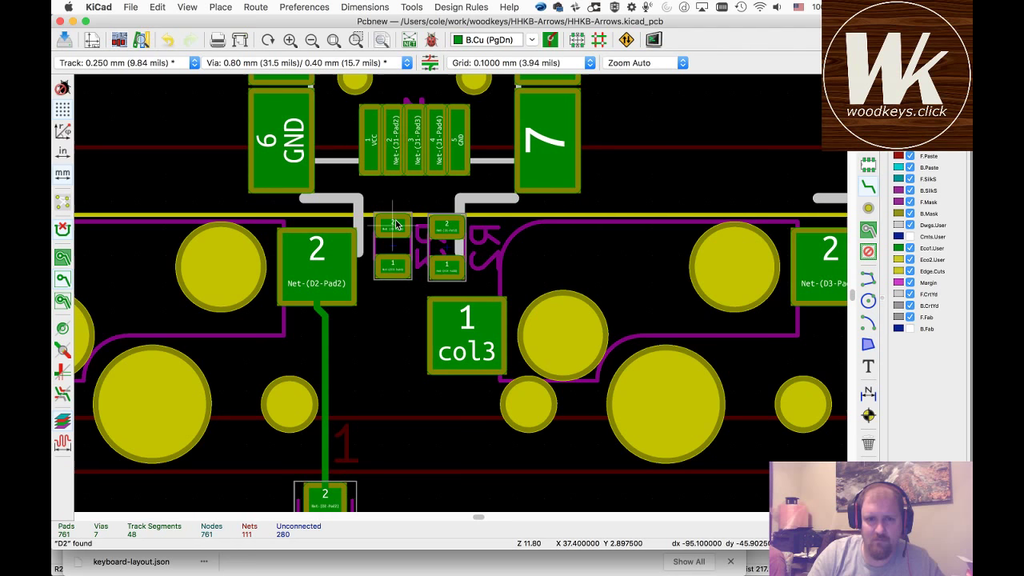
{"action": "key", "text": "x"}
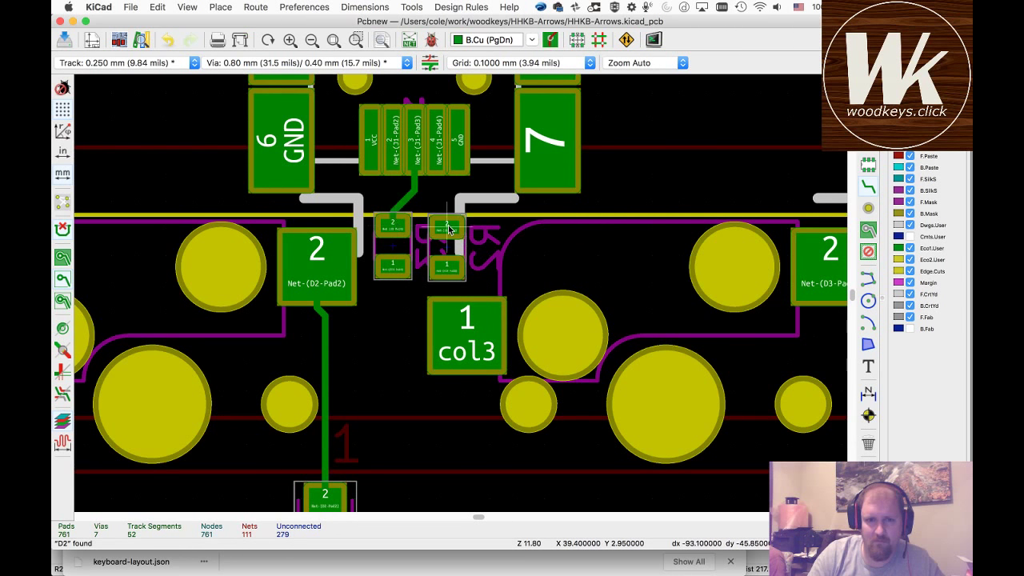
{"action": "double_click", "coordinate": [414, 163]}
{"action": "left_click", "coordinate": [406, 202]}
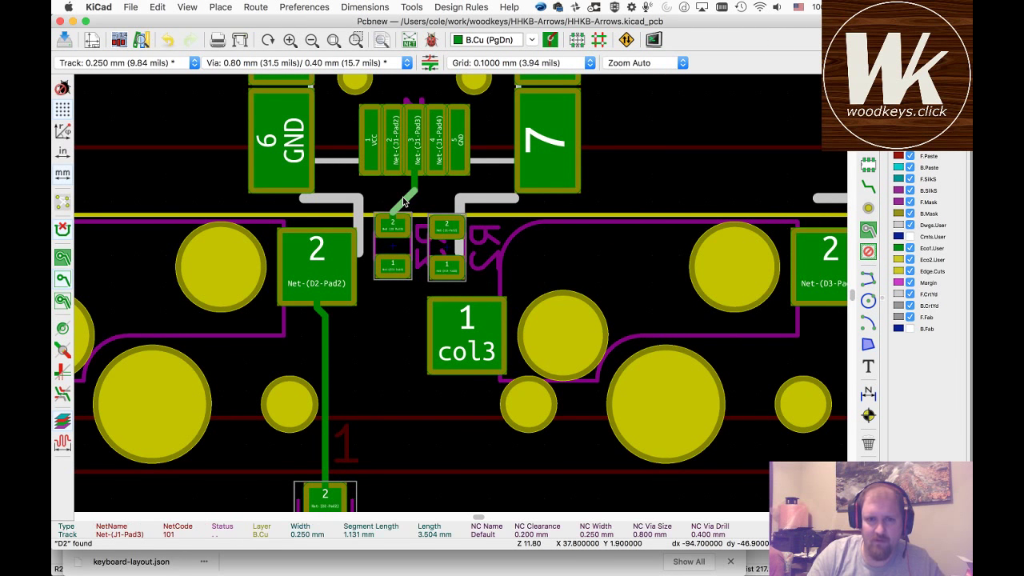
{"action": "key", "text": "Delete"}
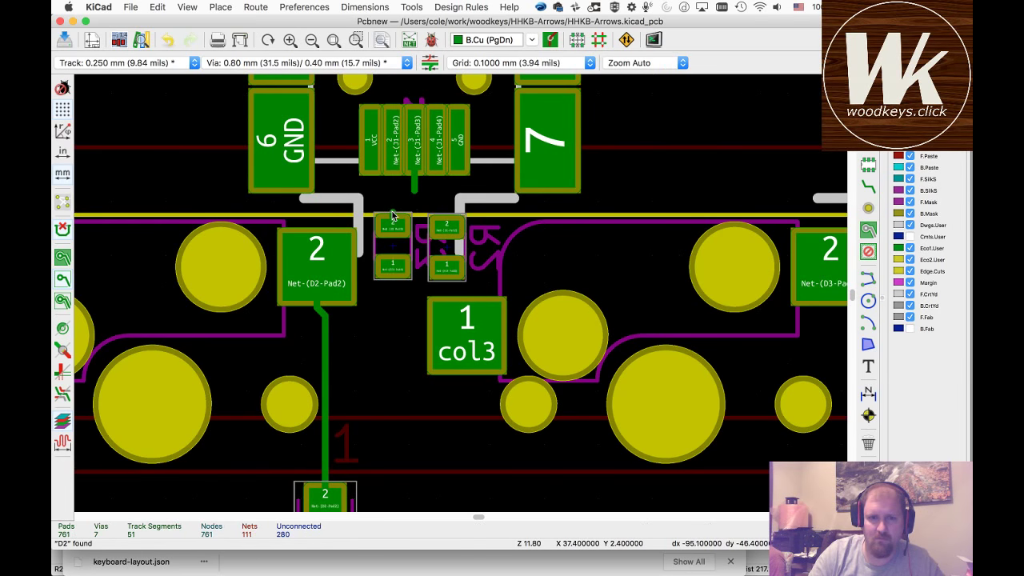
{"action": "left_click", "coordinate": [392, 212]}
{"action": "key", "text": "Delete"}
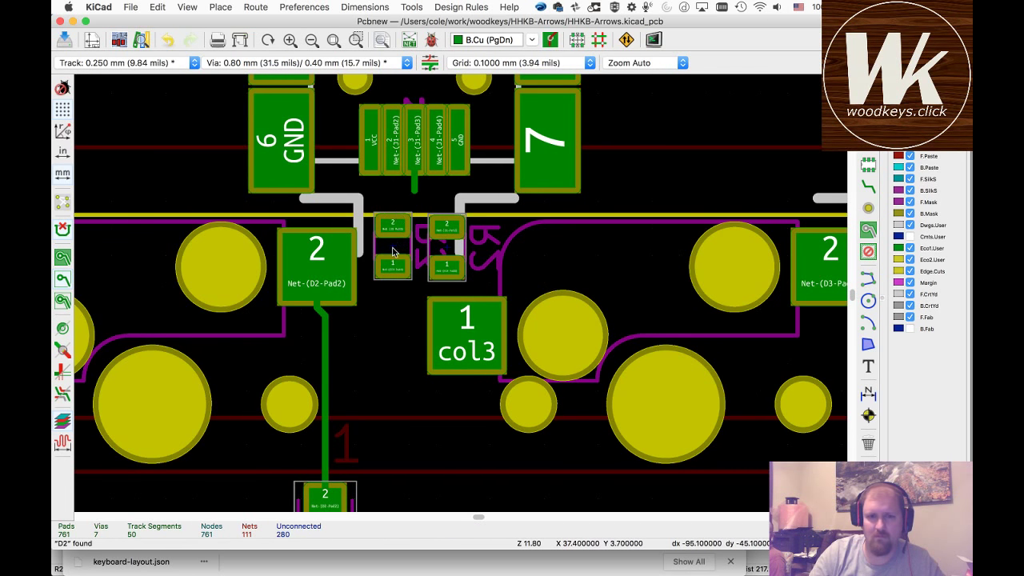
- Swap the positions of R3 and R2 beneath J1
{"action": "left_click_drag", "start_coordinate": [392, 215], "coordinate": [389, 344]}
{"action": "left_click", "coordinate": [470, 254]}
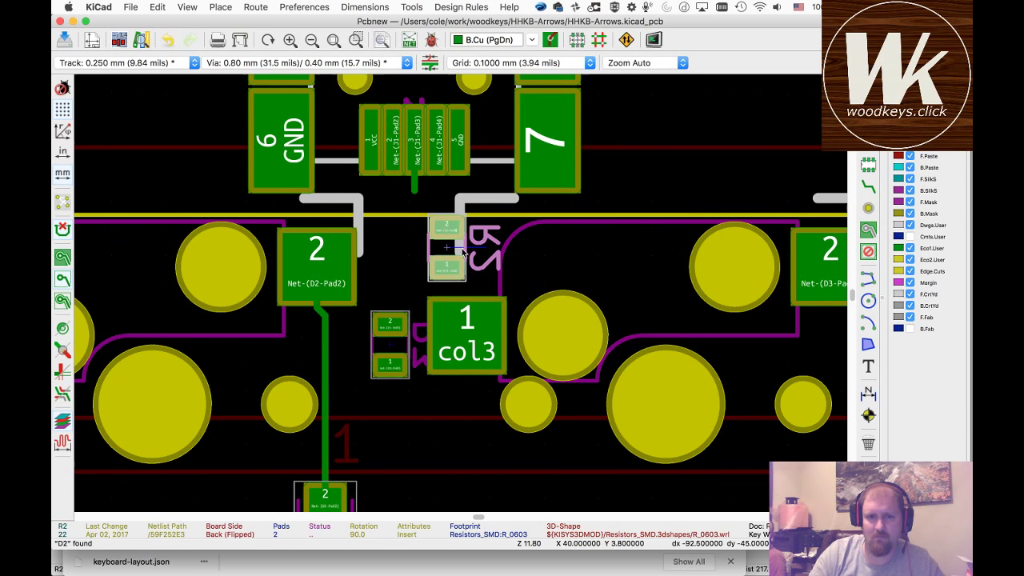
{"action": "key", "text": "ctrl+z"}
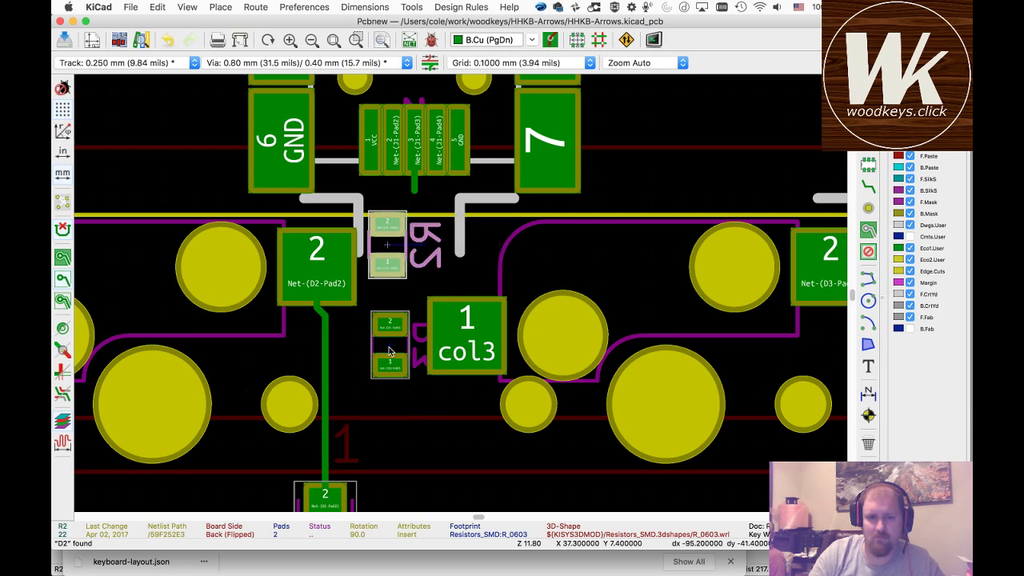
{"action": "left_click_drag", "start_coordinate": [461, 248], "coordinate": [431, 243]}
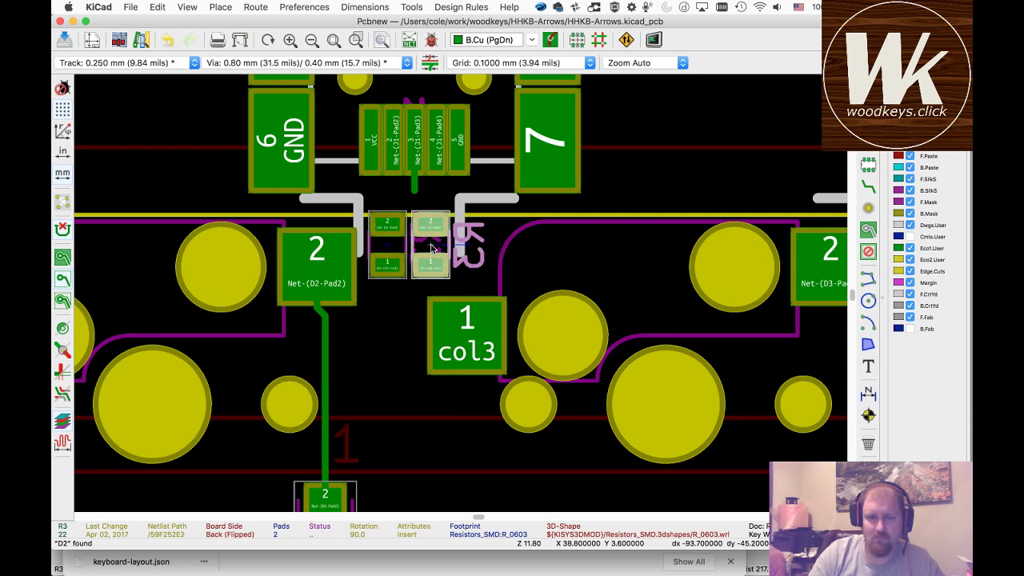
- Place R3 beside R2 and route first tracks toward J1 pads 2 and 3
{"action": "left_click", "coordinate": [406, 301]}
{"action": "key", "text": "x"}
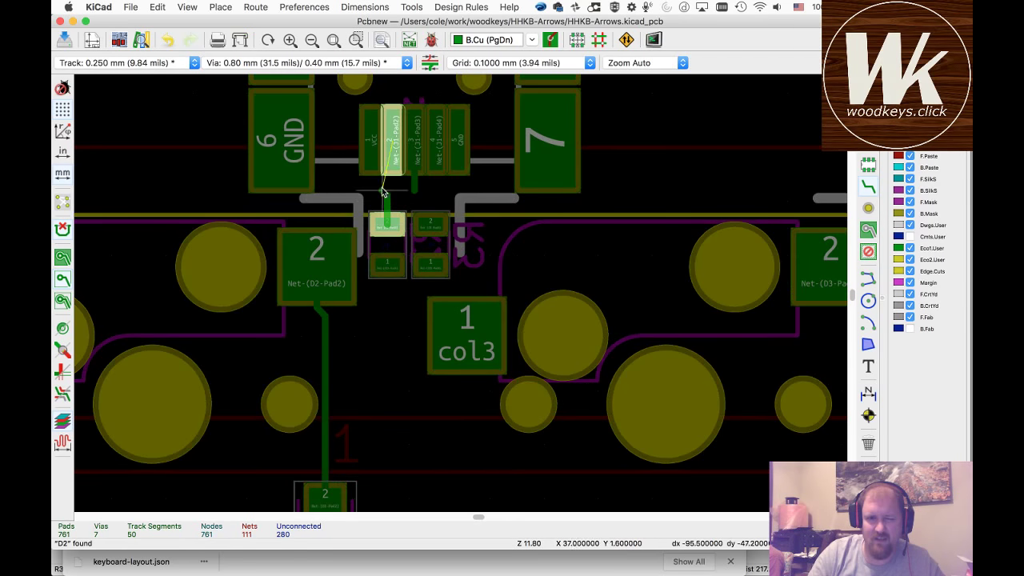
{"action": "left_click", "coordinate": [390, 159]}
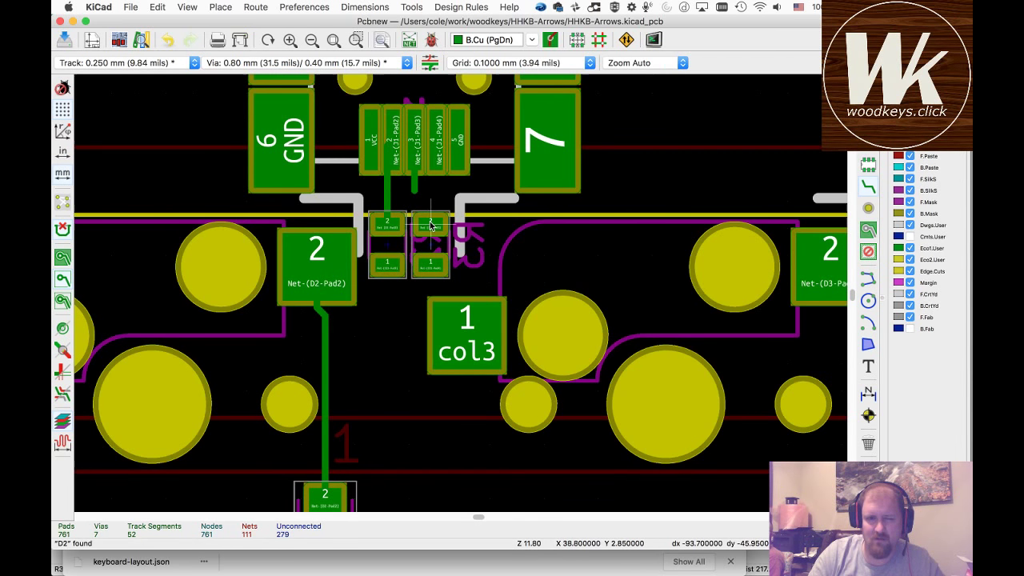
{"action": "left_click", "coordinate": [431, 226]}
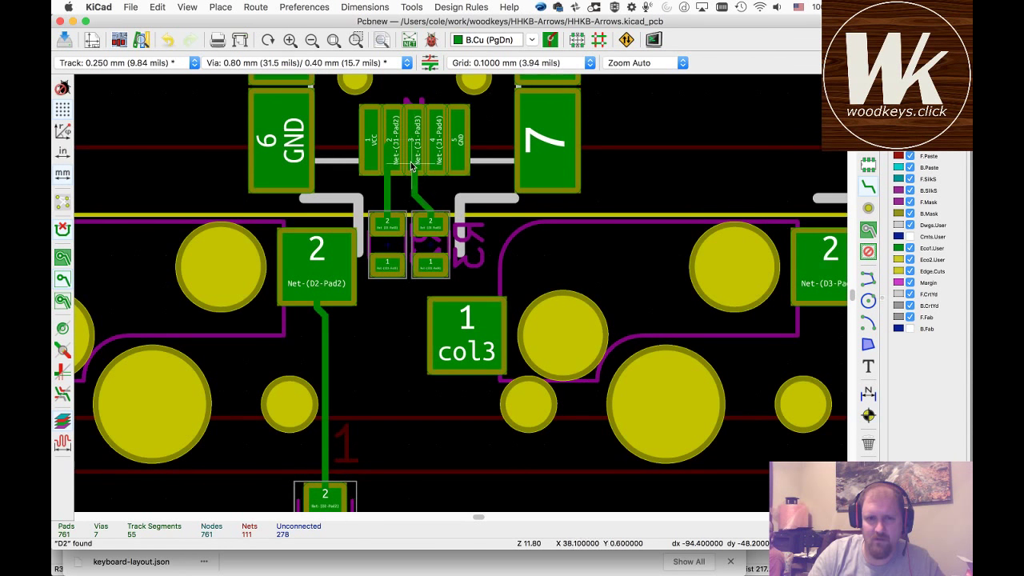
{"action": "left_click", "coordinate": [416, 160]}
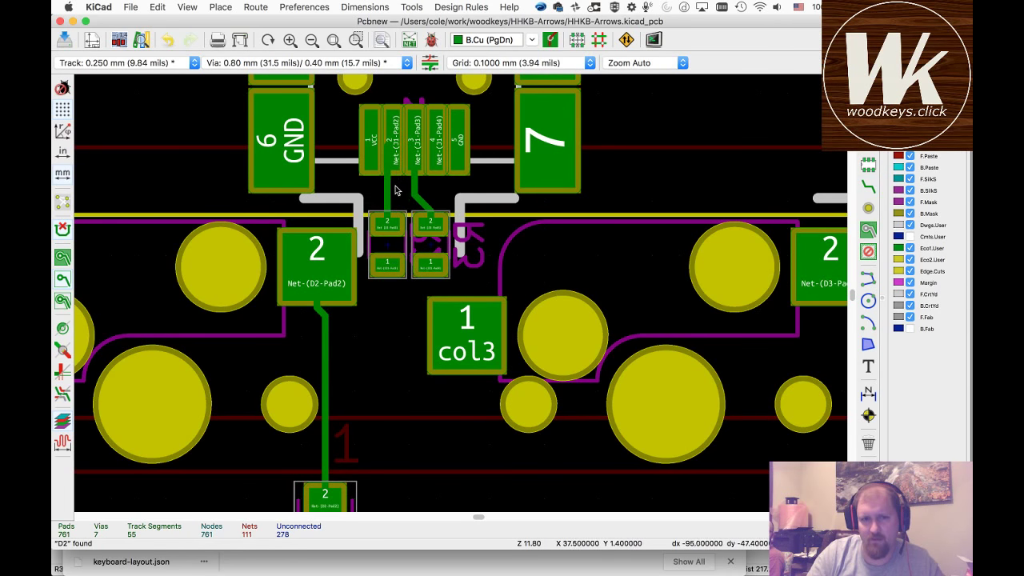
- Delete the old J1 pad 2 tracks, picking the overlapping one via Clarify Selection
{"action": "left_click", "coordinate": [389, 192]}
{"action": "key", "text": "Delete"}
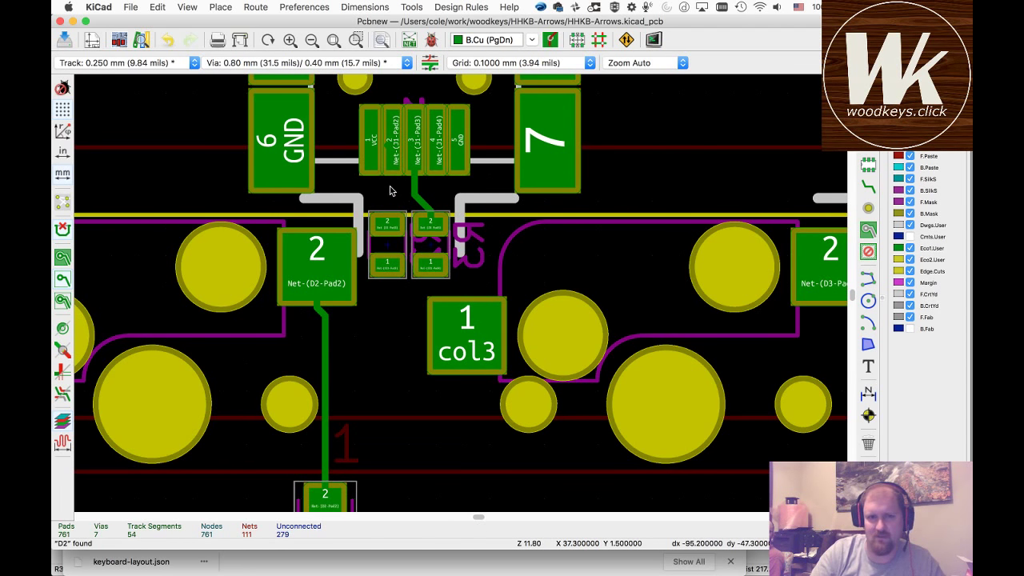
{"action": "left_click", "coordinate": [387, 149]}
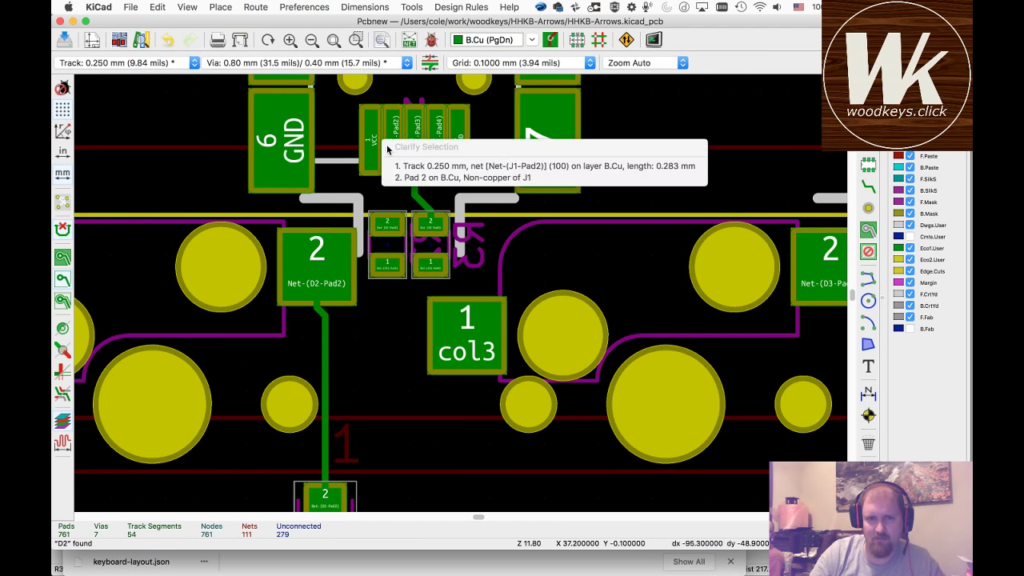
{"action": "left_click", "coordinate": [403, 166]}
{"action": "key", "text": "Delete"}
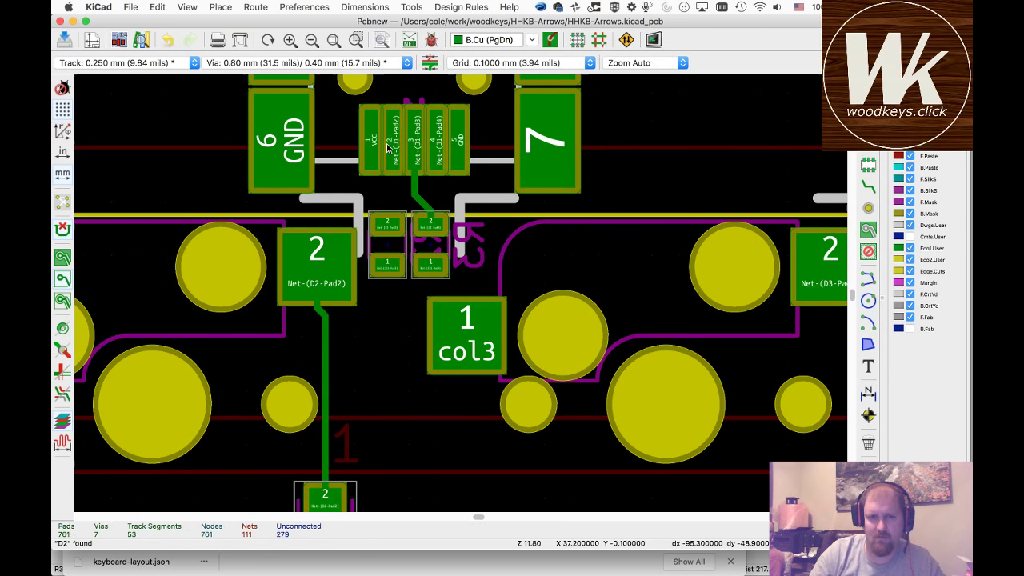
- Route new straight tracks from J1 pads 2 and 3 down to the resistors' pad 2
{"action": "key", "text": "x"}
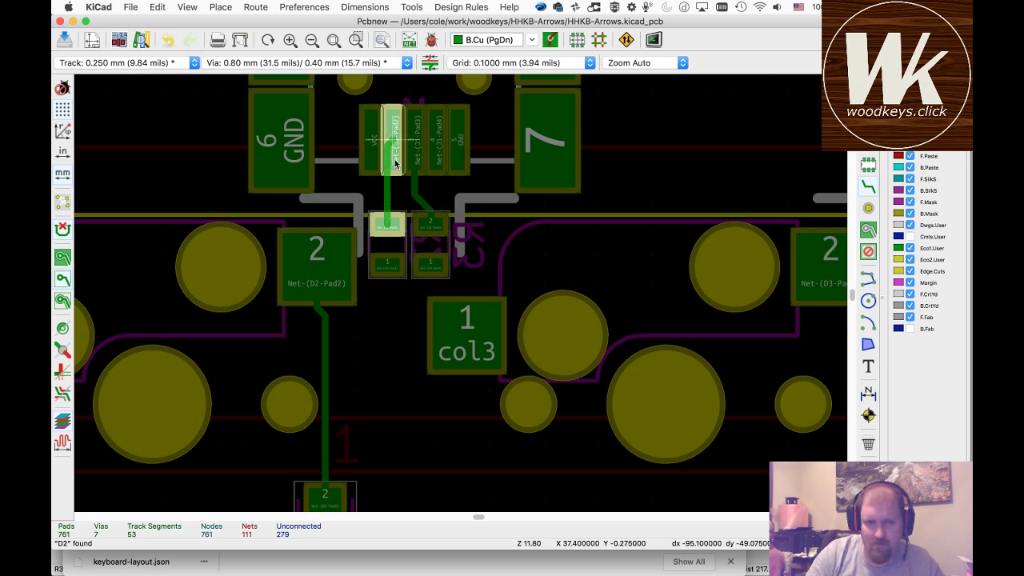
{"action": "left_click", "coordinate": [393, 167]}
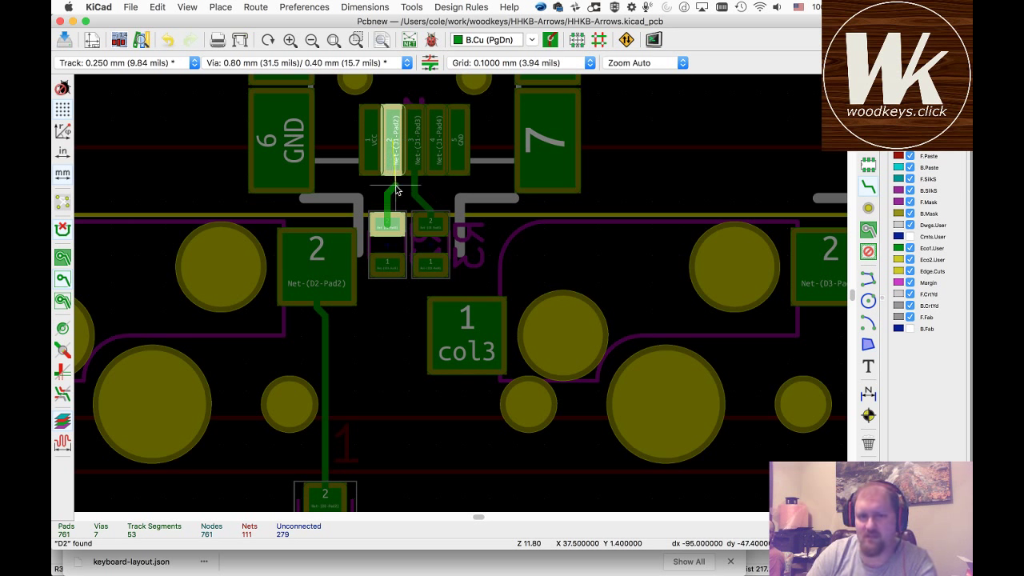
{"action": "left_click", "coordinate": [395, 164]}
{"action": "left_click", "coordinate": [421, 218]}
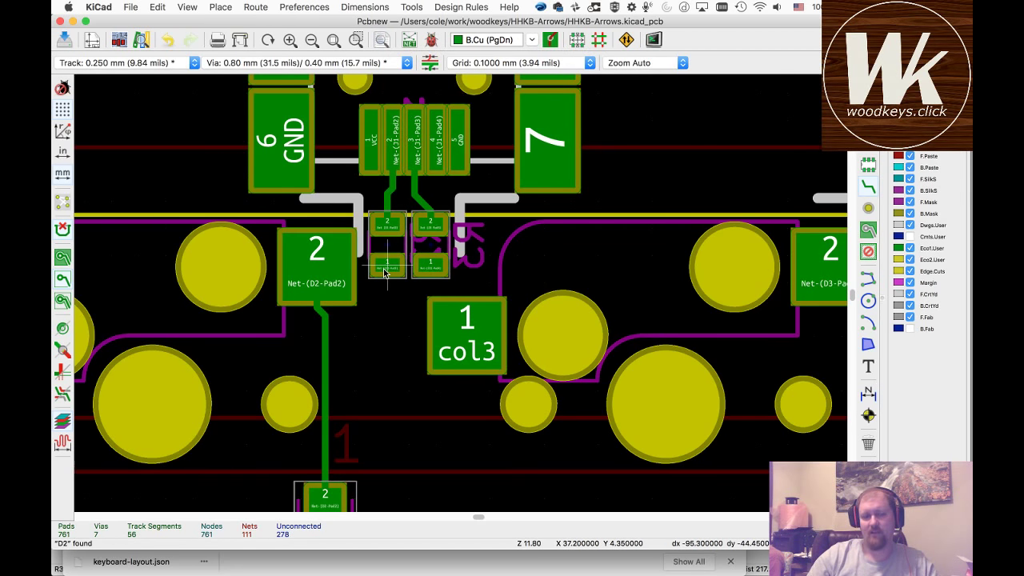
{"action": "scroll", "coordinate": [384, 272], "scroll_direction": "down", "scroll_amount": 10}
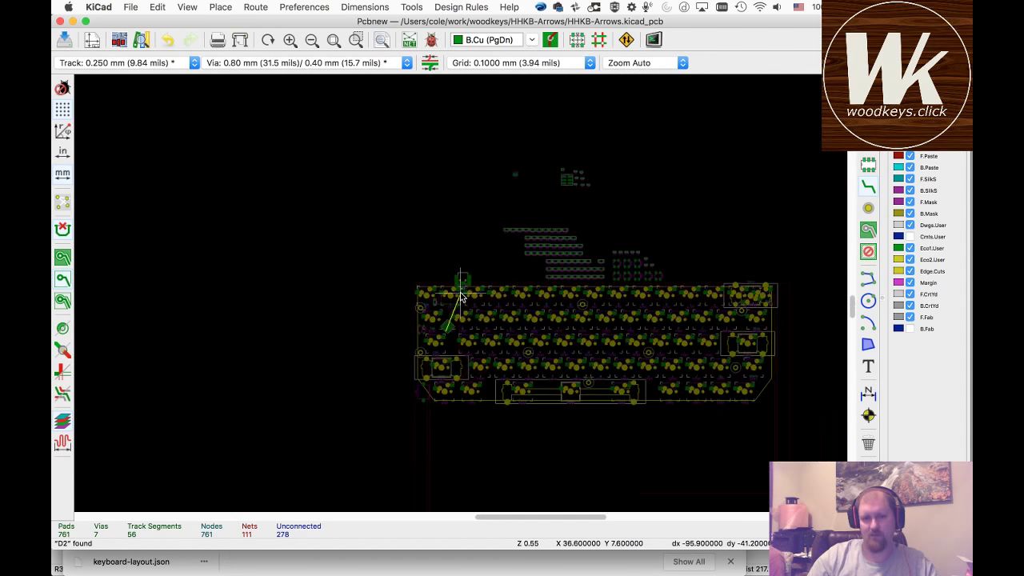
- Cancel the routing in progress and delete the green track leading toward IC1
{"action": "scroll", "coordinate": [460, 297], "scroll_direction": "up", "scroll_amount": 5}
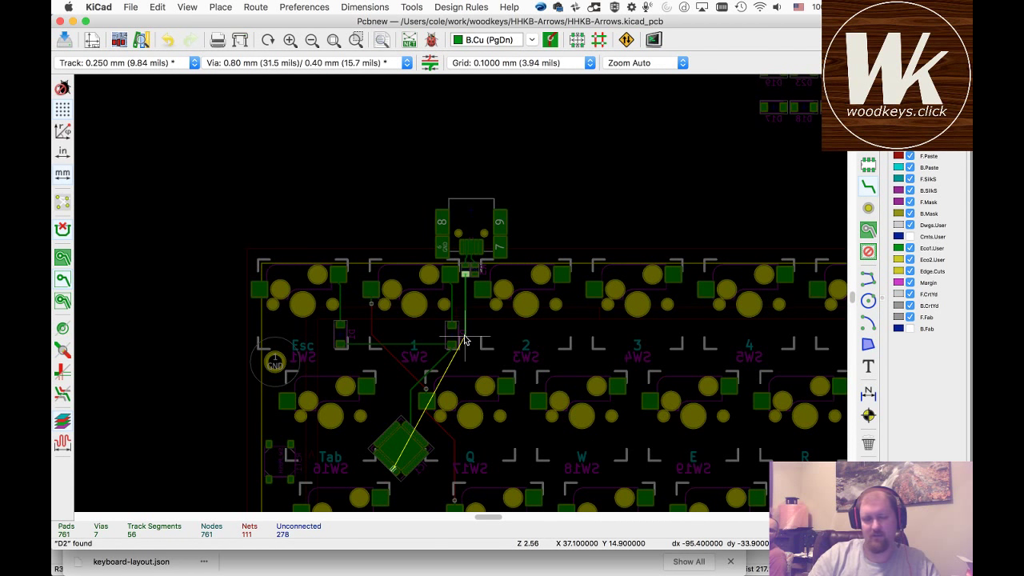
{"action": "key", "text": "Escape"}
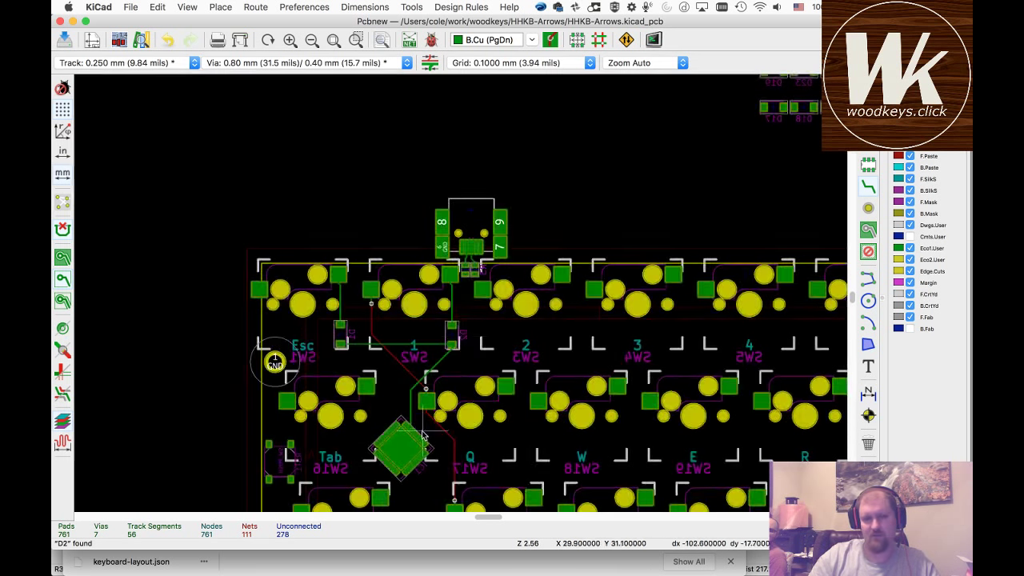
{"action": "scroll", "coordinate": [428, 432], "scroll_direction": "up", "scroll_amount": 5}
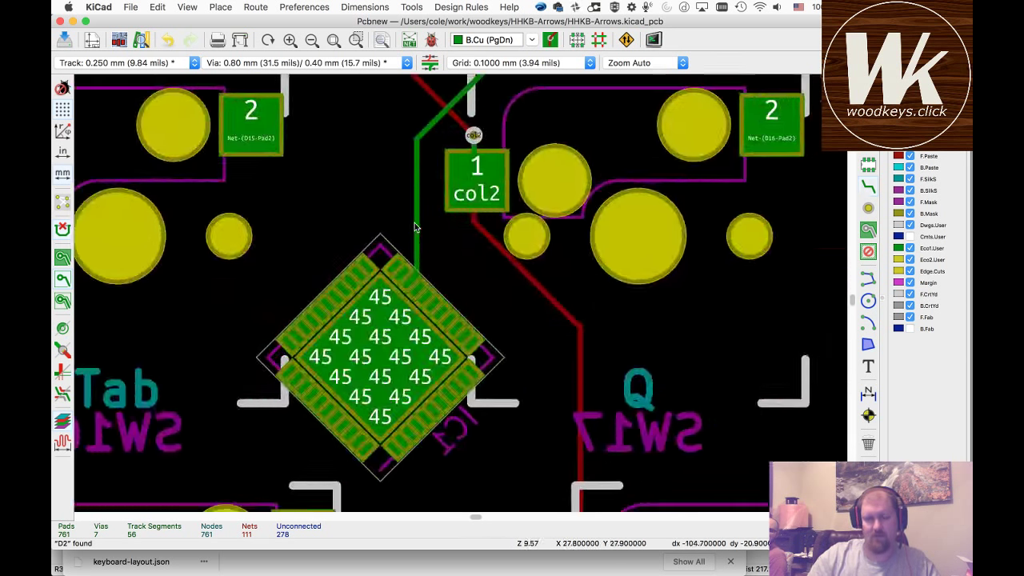
{"action": "left_click", "coordinate": [415, 227]}
{"action": "key", "text": "Delete"}
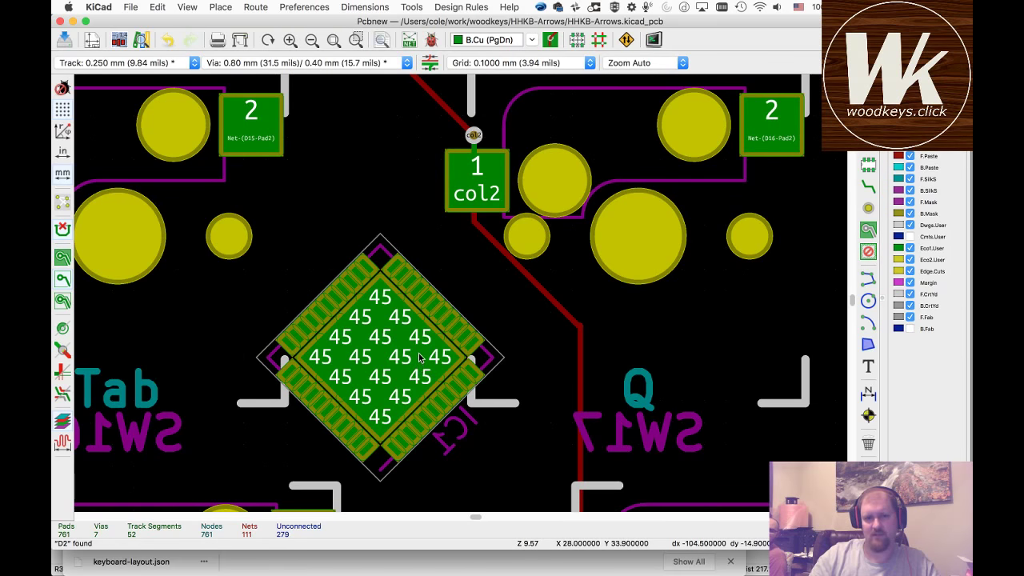
- Rotate the whole IC1 footprint two steps to 225 degrees
{"action": "left_click", "coordinate": [419, 358]}
{"action": "left_click", "coordinate": [444, 388]}
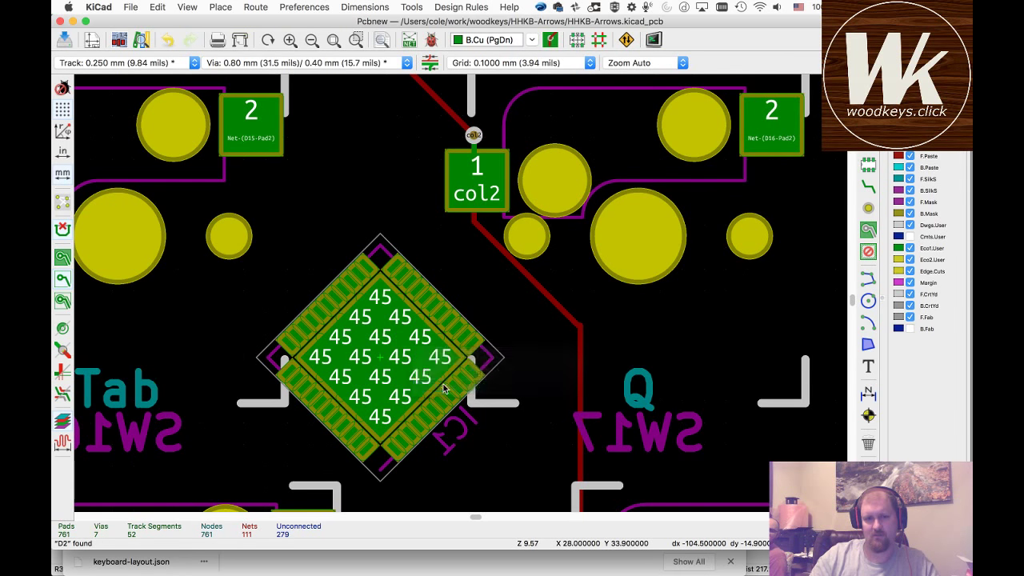
{"action": "key", "text": "r"}
{"action": "left_click", "coordinate": [483, 362]}
{"action": "key", "text": "r"}
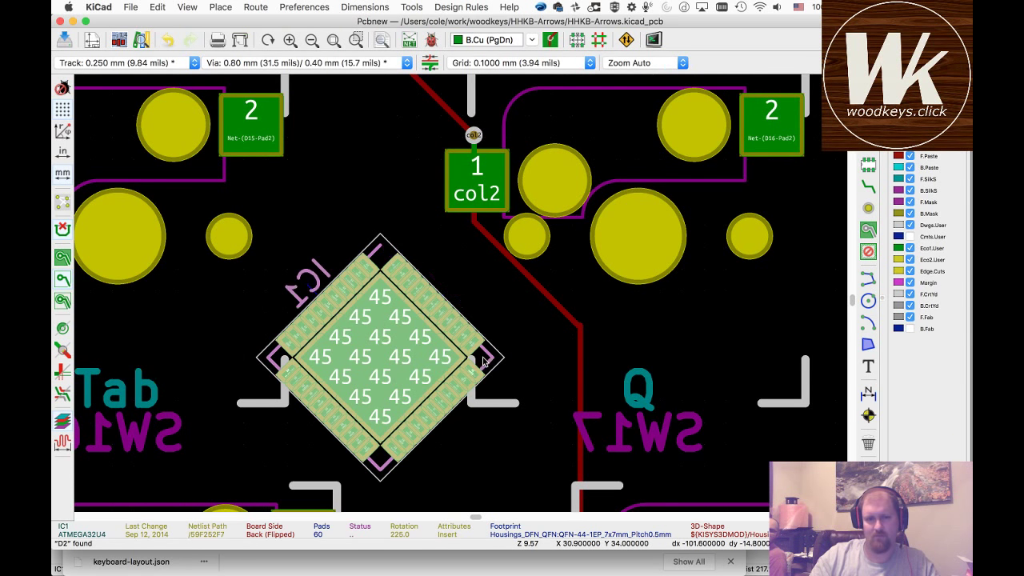
{"action": "key", "text": "Escape"}
{"action": "scroll", "coordinate": [563, 182], "scroll_direction": "up", "scroll_amount": 2}
{"action": "scroll", "coordinate": [461, 295], "scroll_direction": "down", "scroll_amount": 7}
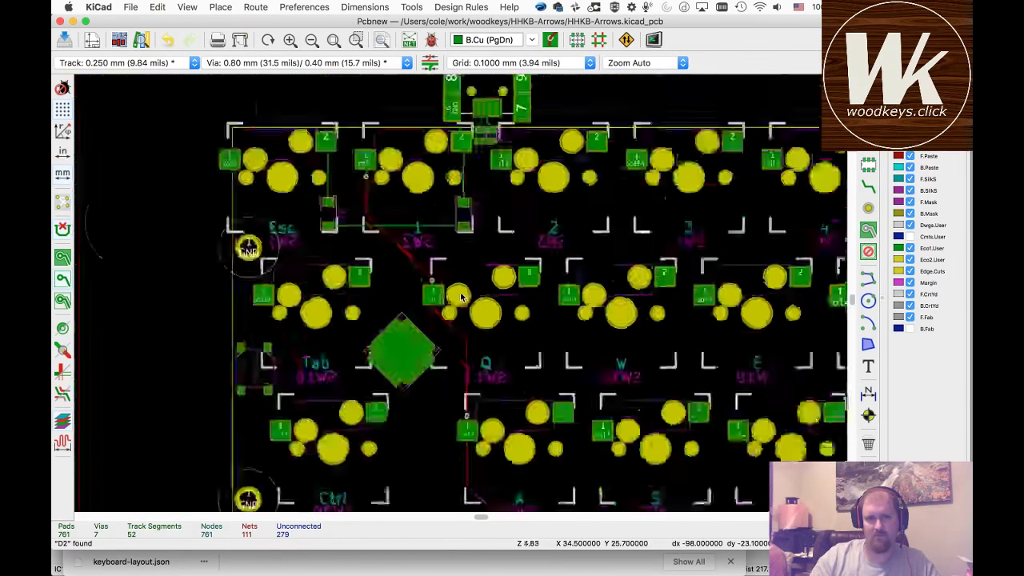
{"action": "scroll", "coordinate": [462, 295], "scroll_direction": "up", "scroll_amount": 2}
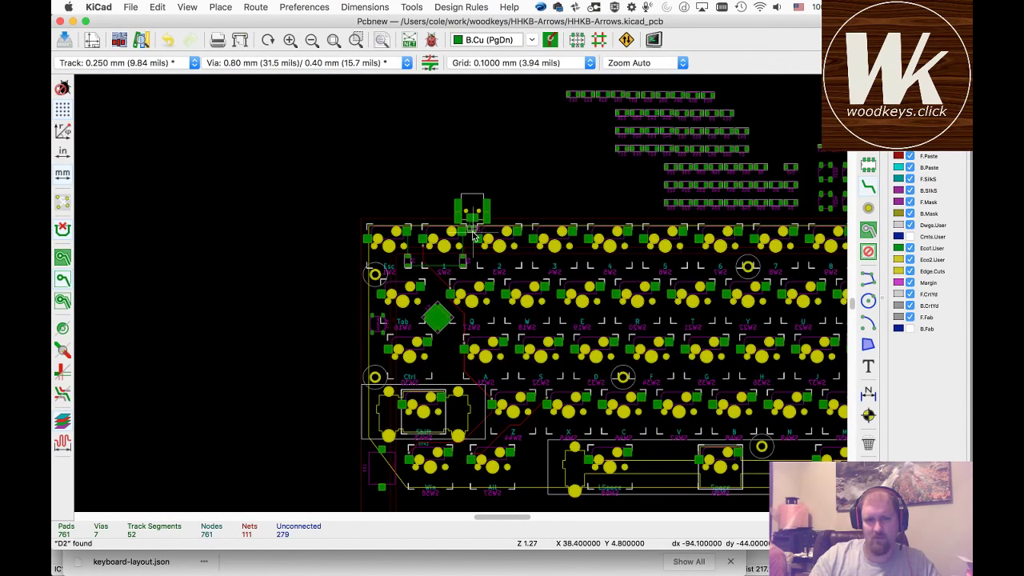
{"action": "scroll", "coordinate": [461, 297], "scroll_direction": "up", "scroll_amount": 6}
{"action": "scroll", "coordinate": [462, 295], "scroll_direction": "down", "scroll_amount": 5}
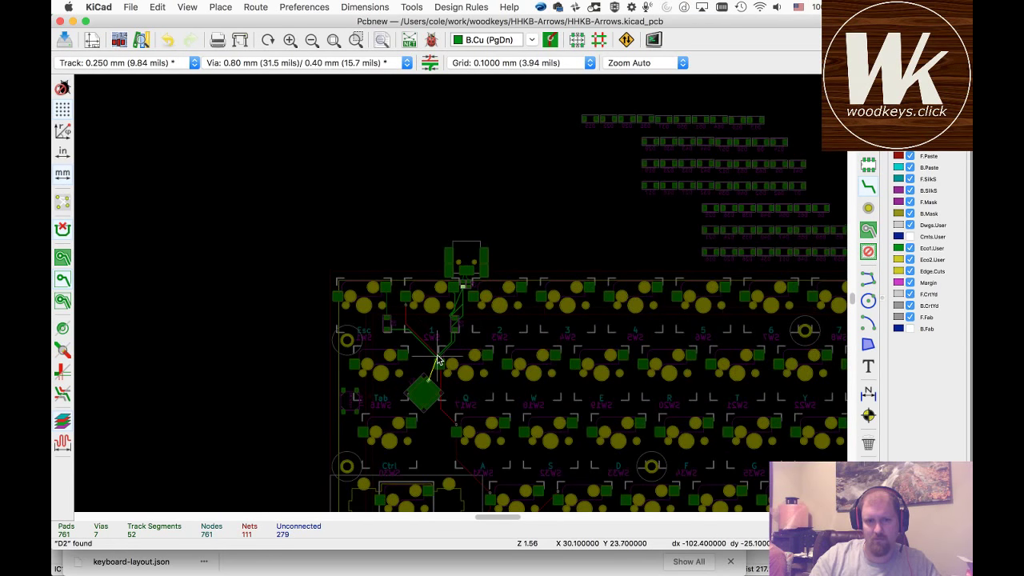
{"action": "scroll", "coordinate": [438, 351], "scroll_direction": "up", "scroll_amount": 3}
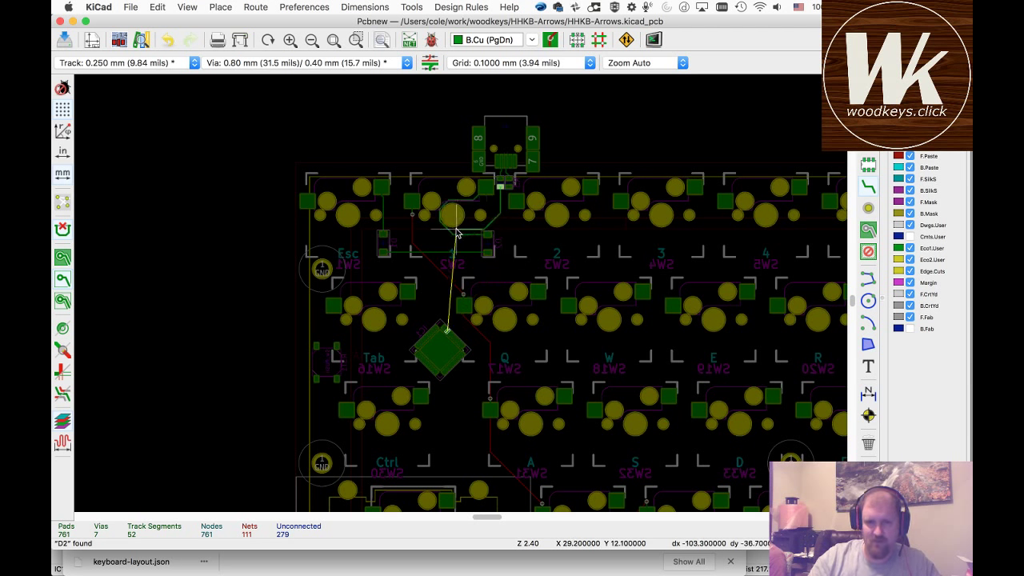
{"action": "scroll", "coordinate": [475, 230], "scroll_direction": "up", "scroll_amount": 5}
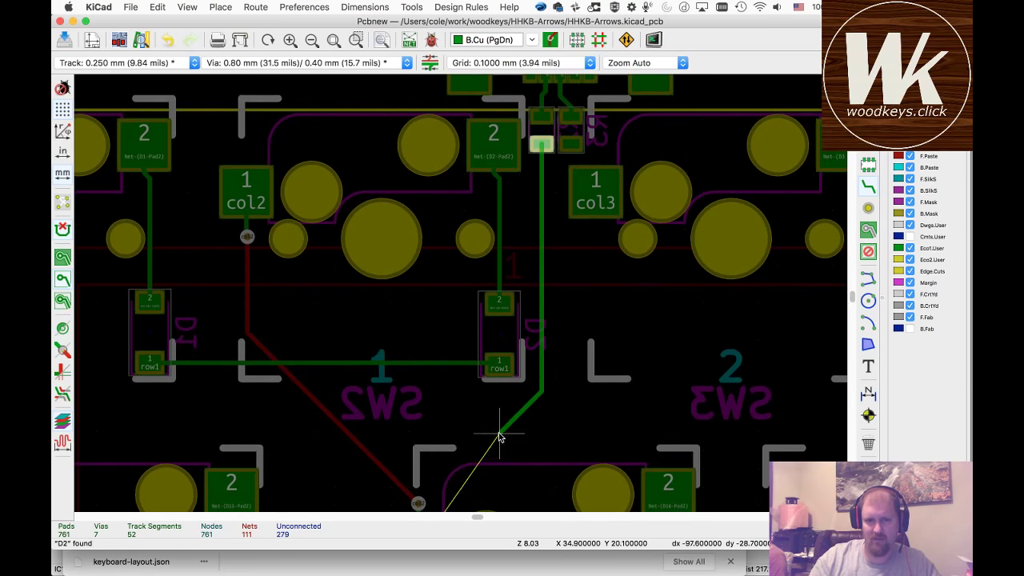
{"action": "scroll", "coordinate": [499, 436], "scroll_direction": "down", "scroll_amount": 2}
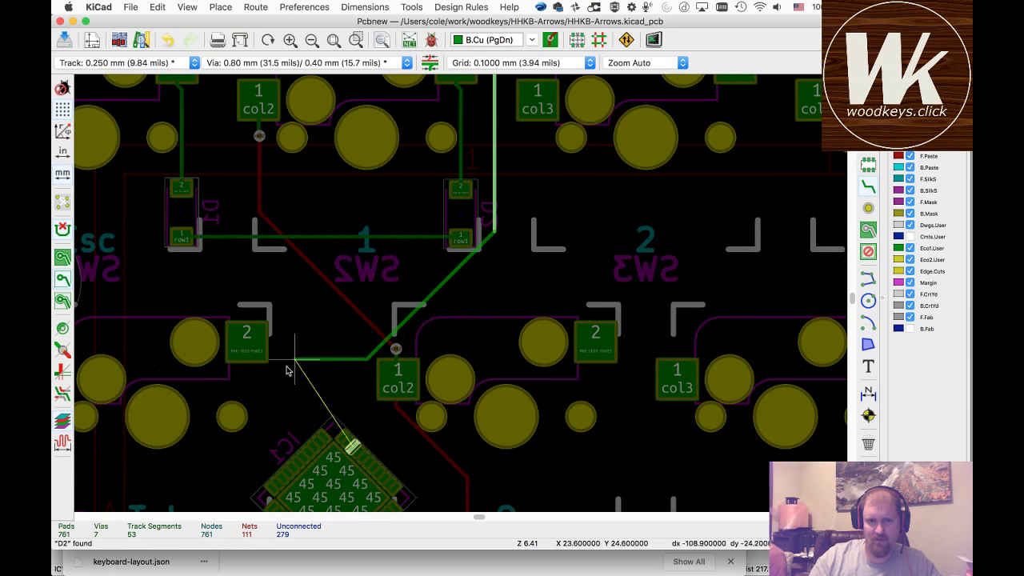
{"action": "left_click", "coordinate": [350, 433]}
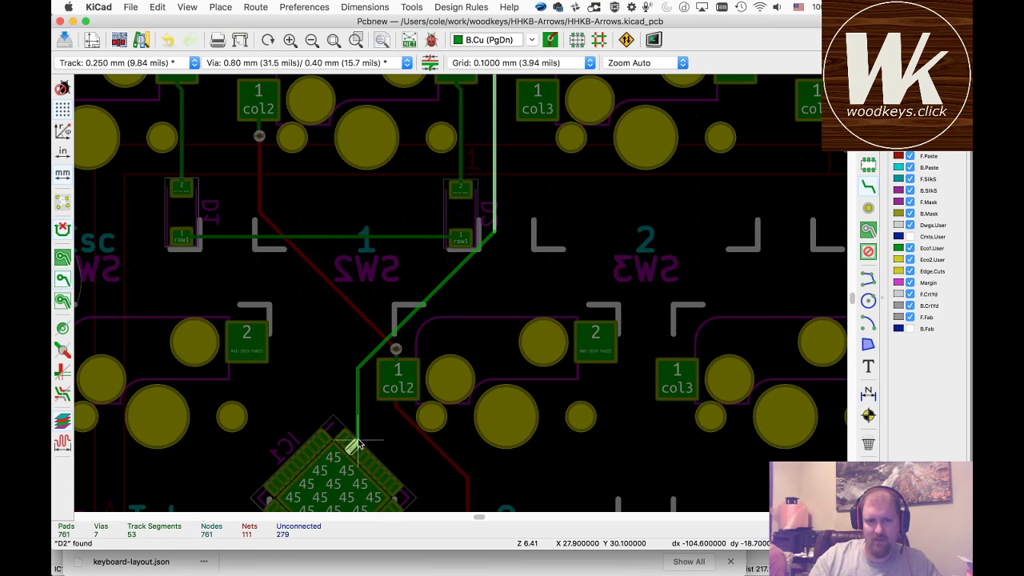
{"action": "scroll", "coordinate": [353, 445], "scroll_direction": "down", "scroll_amount": 2}
{"action": "scroll", "coordinate": [462, 298], "scroll_direction": "up", "scroll_amount": 5}
{"action": "left_click", "coordinate": [454, 312]}
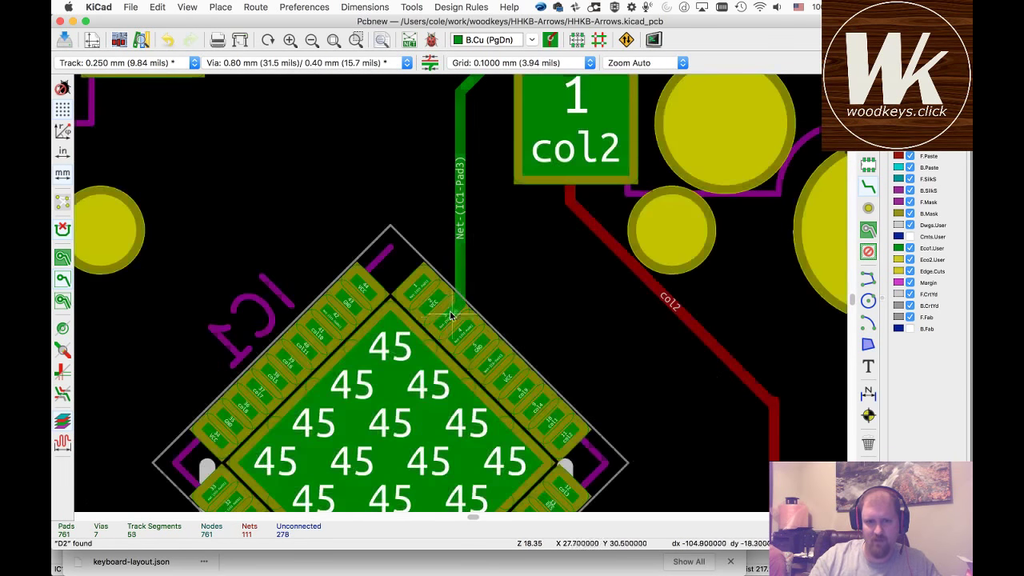
{"action": "scroll", "coordinate": [448, 320], "scroll_direction": "down", "scroll_amount": 5}
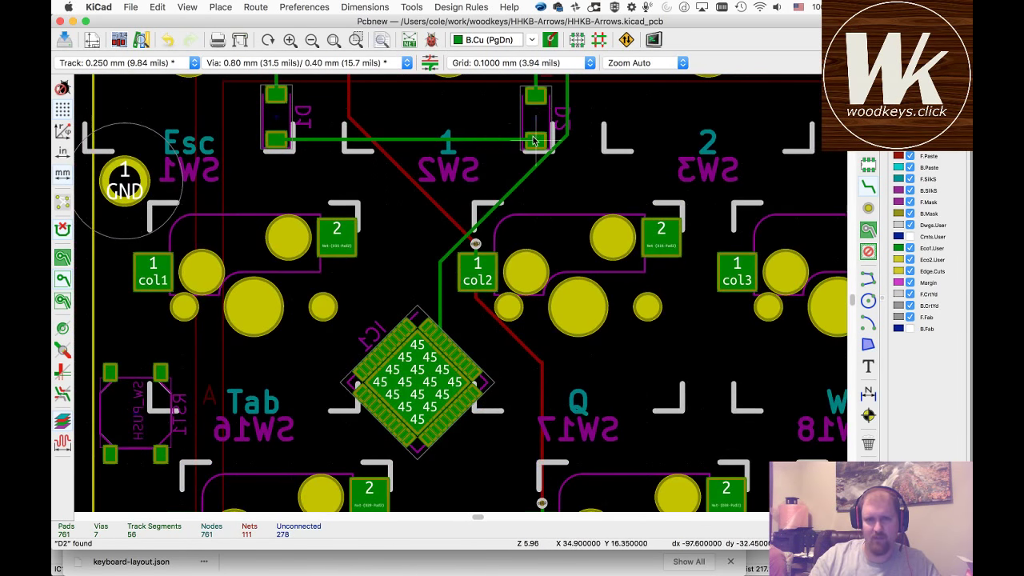
{"action": "scroll", "coordinate": [549, 144], "scroll_direction": "up", "scroll_amount": 5}
{"action": "scroll", "coordinate": [461, 297], "scroll_direction": "down", "scroll_amount": 5}
{"action": "scroll", "coordinate": [461, 298], "scroll_direction": "down", "scroll_amount": 1}
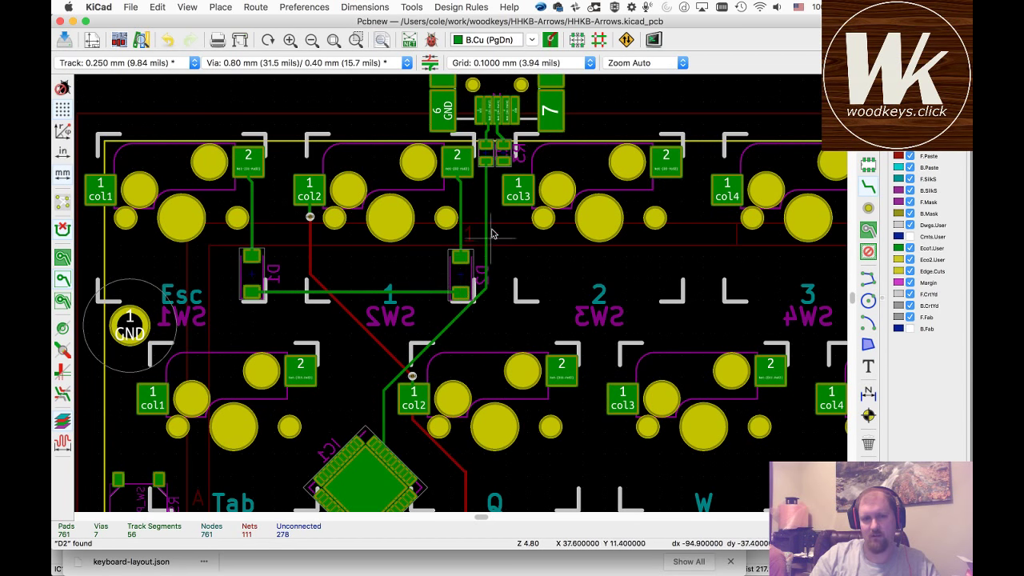
{"action": "left_click", "coordinate": [500, 164]}
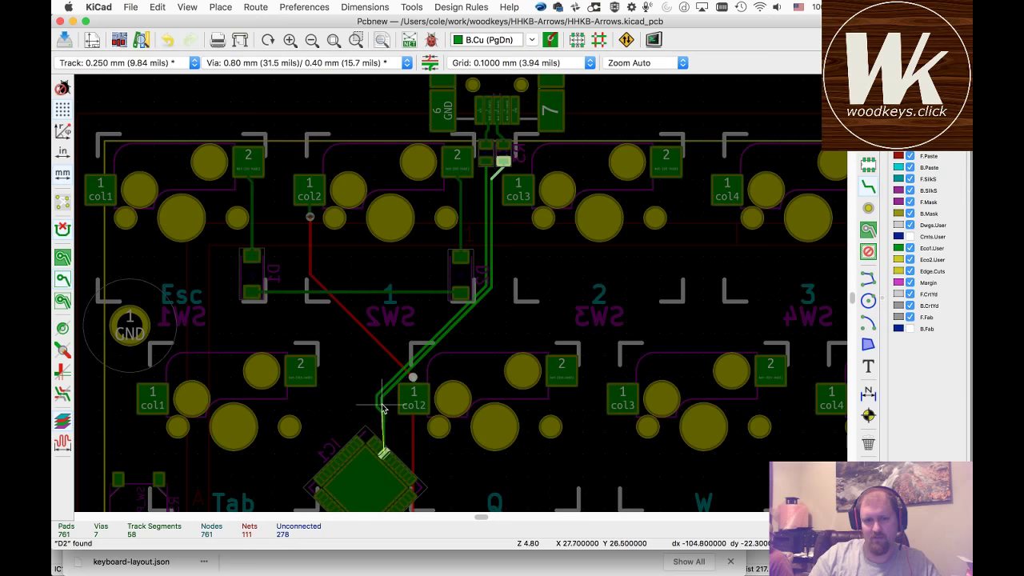
{"action": "scroll", "coordinate": [389, 414], "scroll_direction": "up", "scroll_amount": 3}
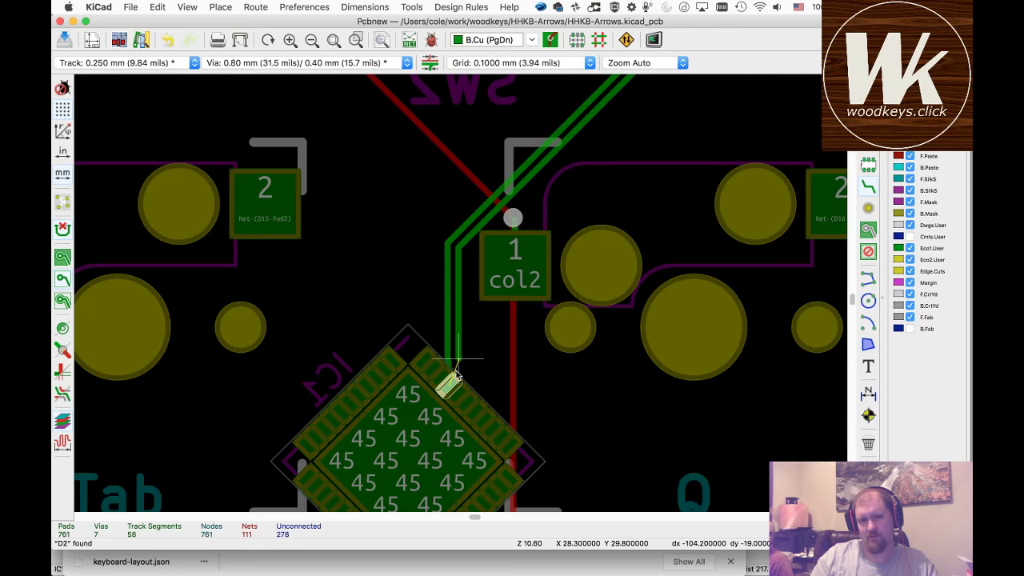
{"action": "scroll", "coordinate": [450, 387], "scroll_direction": "up", "scroll_amount": 4}
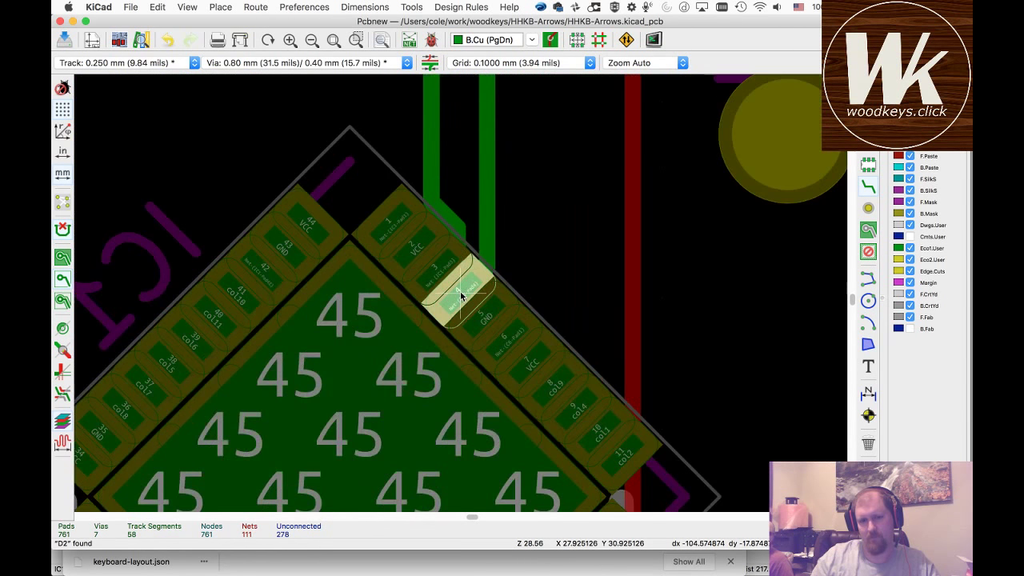
{"action": "left_click", "coordinate": [463, 286]}
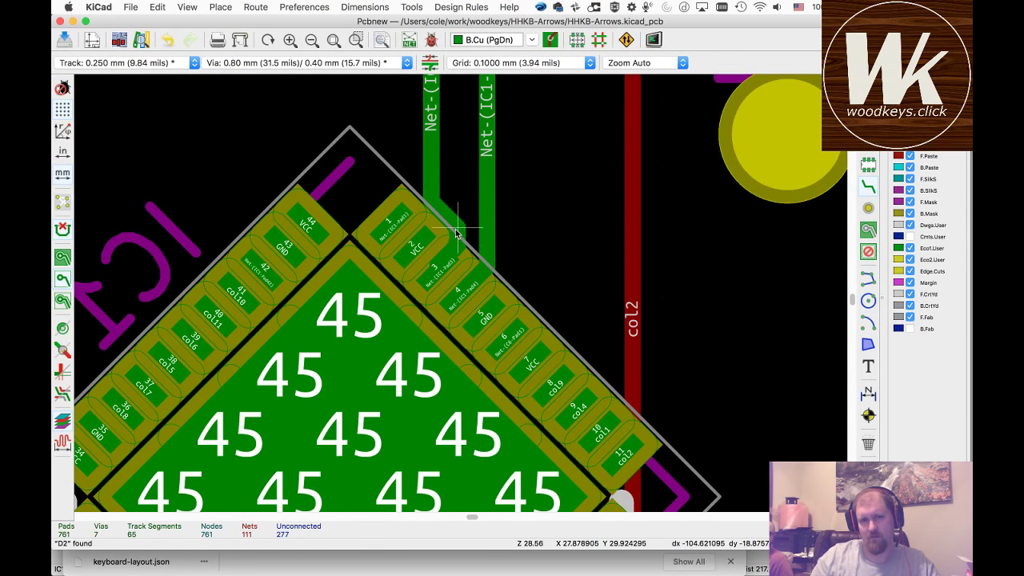
{"action": "scroll", "coordinate": [458, 233], "scroll_direction": "down", "scroll_amount": 5}
{"action": "left_click", "coordinate": [461, 297]}
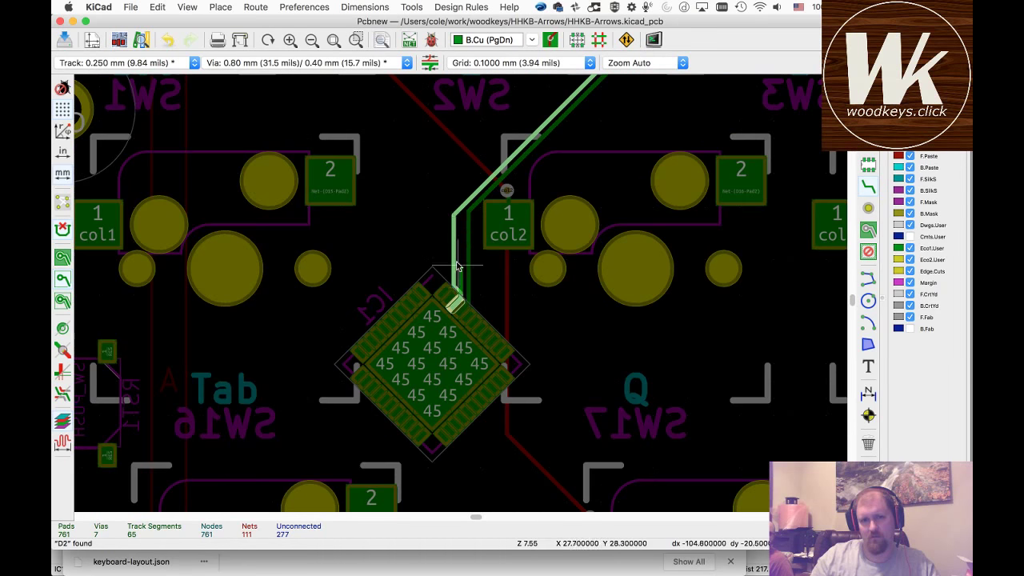
{"action": "left_click", "coordinate": [466, 204]}
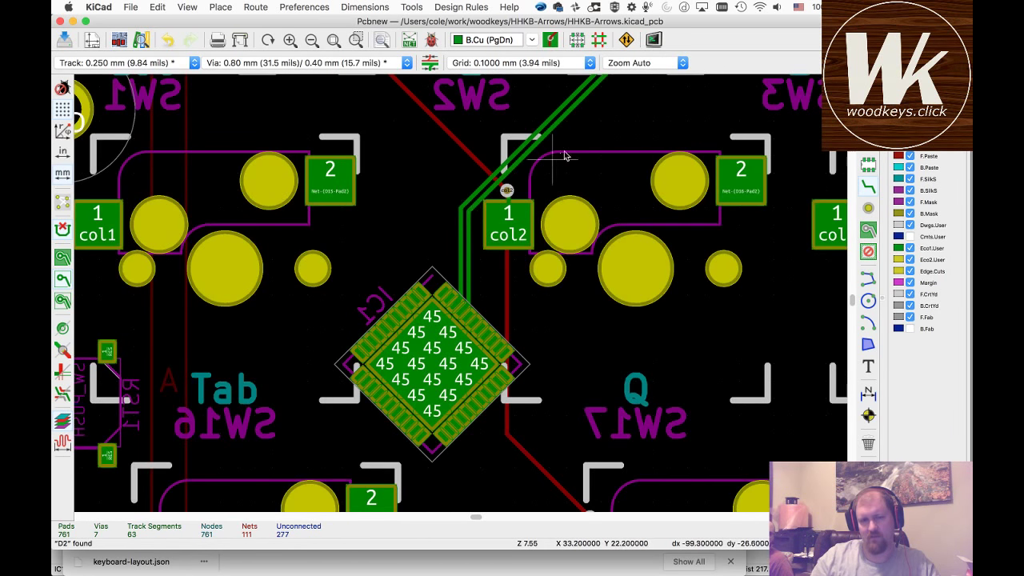
{"action": "scroll", "coordinate": [564, 155], "scroll_direction": "up", "scroll_amount": 3}
{"action": "scroll", "coordinate": [461, 293], "scroll_direction": "down", "scroll_amount": 6}
{"action": "scroll", "coordinate": [460, 285], "scroll_direction": "up", "scroll_amount": 2}
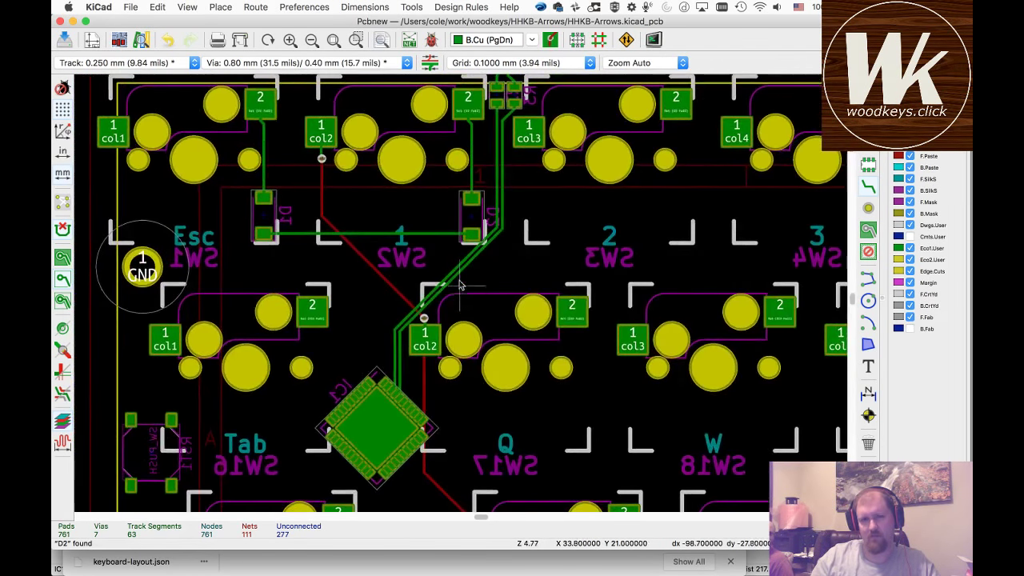
{"action": "scroll", "coordinate": [513, 122], "scroll_direction": "up", "scroll_amount": 6}
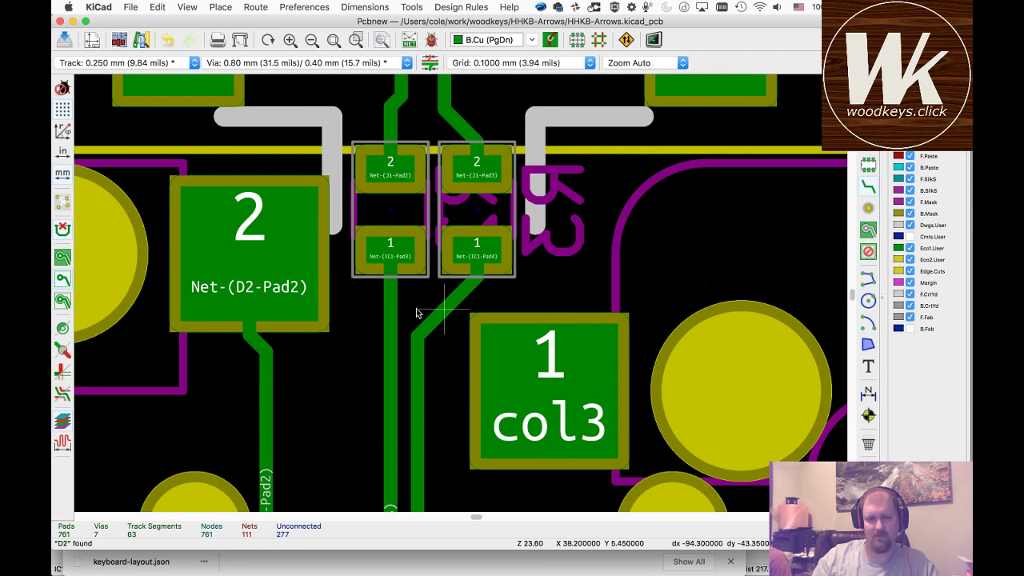
{"action": "key", "text": "F4"}
{"action": "scroll", "coordinate": [461, 297], "scroll_direction": "down", "scroll_amount": 8}
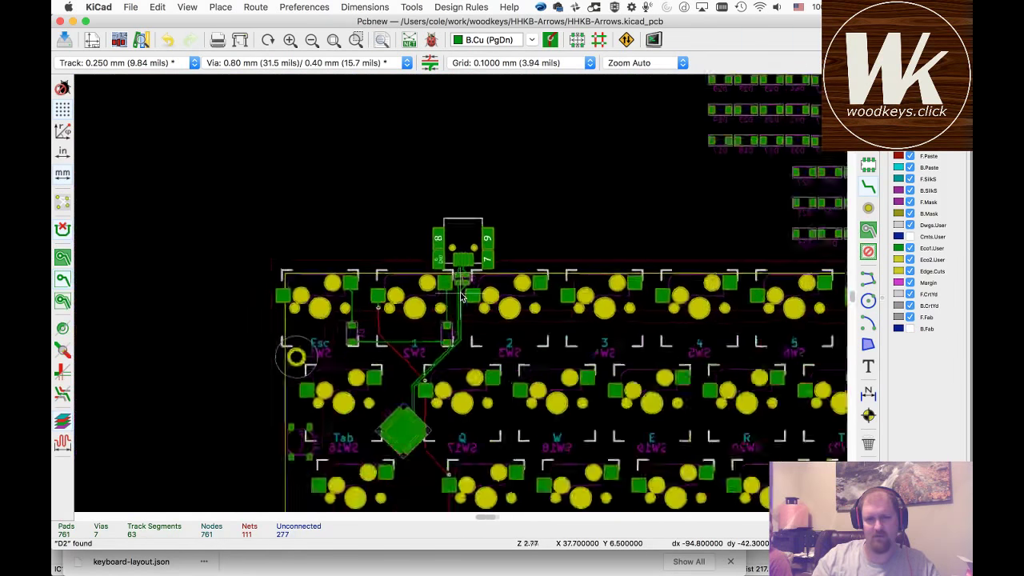
{"action": "scroll", "coordinate": [460, 296], "scroll_direction": "up", "scroll_amount": 1}
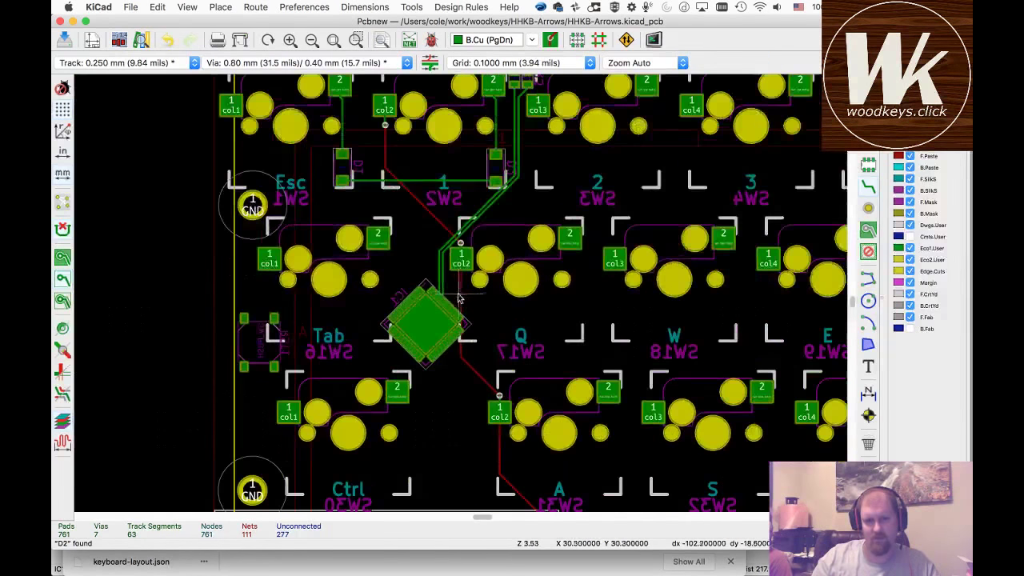
{"action": "scroll", "coordinate": [459, 300], "scroll_direction": "up", "scroll_amount": 10}
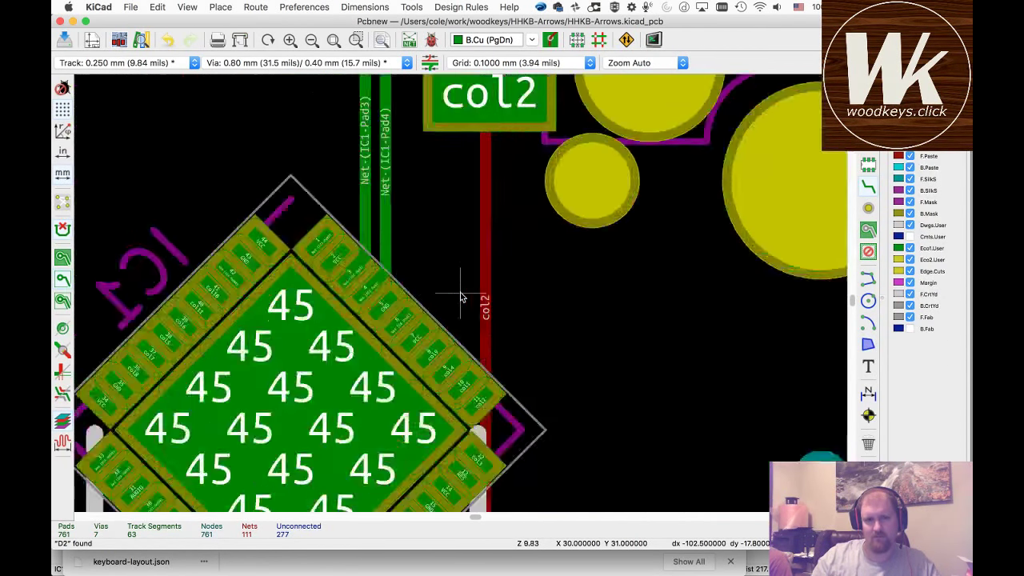
{"action": "scroll", "coordinate": [461, 296], "scroll_direction": "down", "scroll_amount": 4}
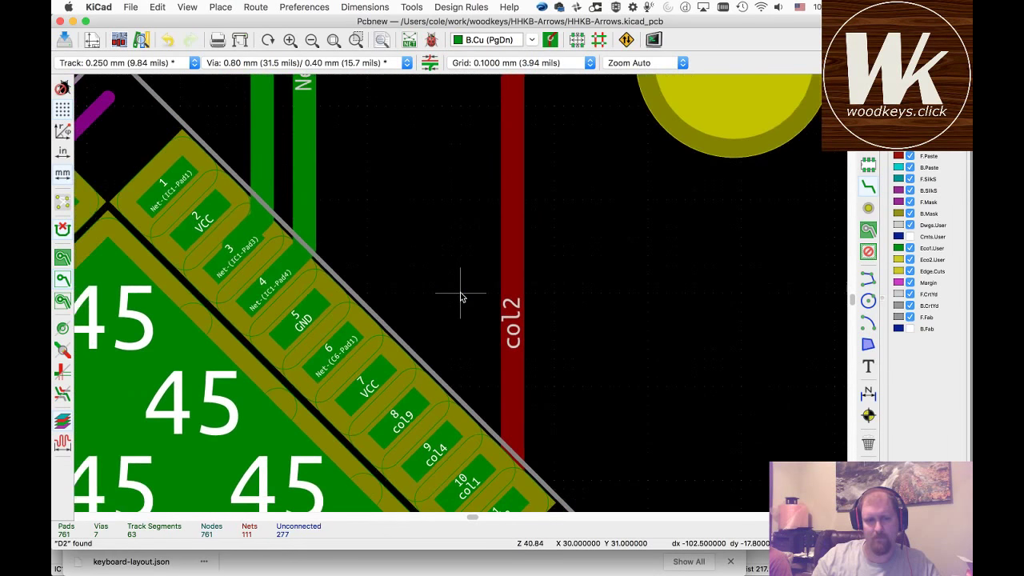
{"action": "scroll", "coordinate": [461, 297], "scroll_direction": "up", "scroll_amount": 3}
{"action": "scroll", "coordinate": [461, 297], "scroll_direction": "down", "scroll_amount": 8}
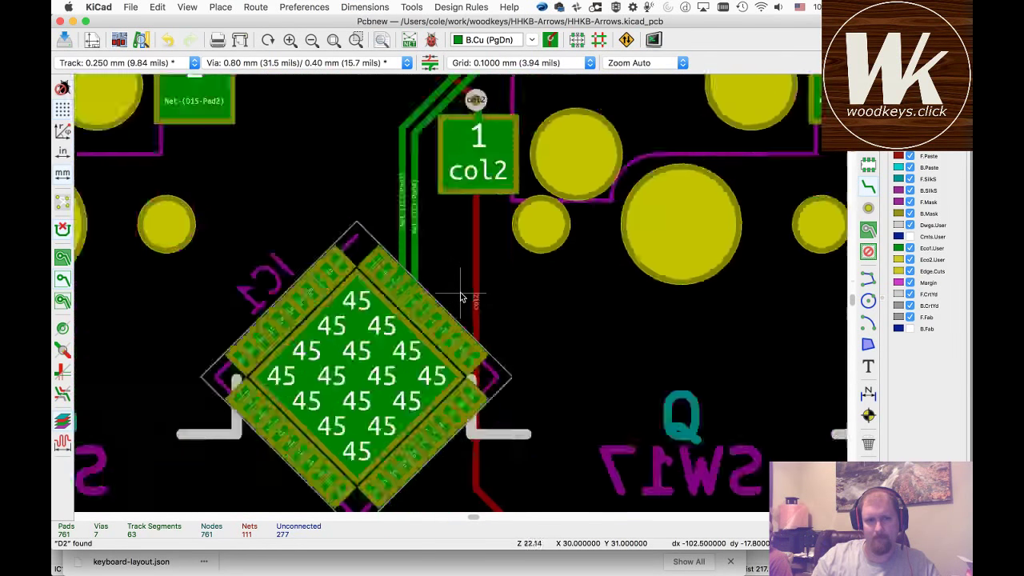
{"action": "scroll", "coordinate": [460, 297], "scroll_direction": "down", "scroll_amount": 9}
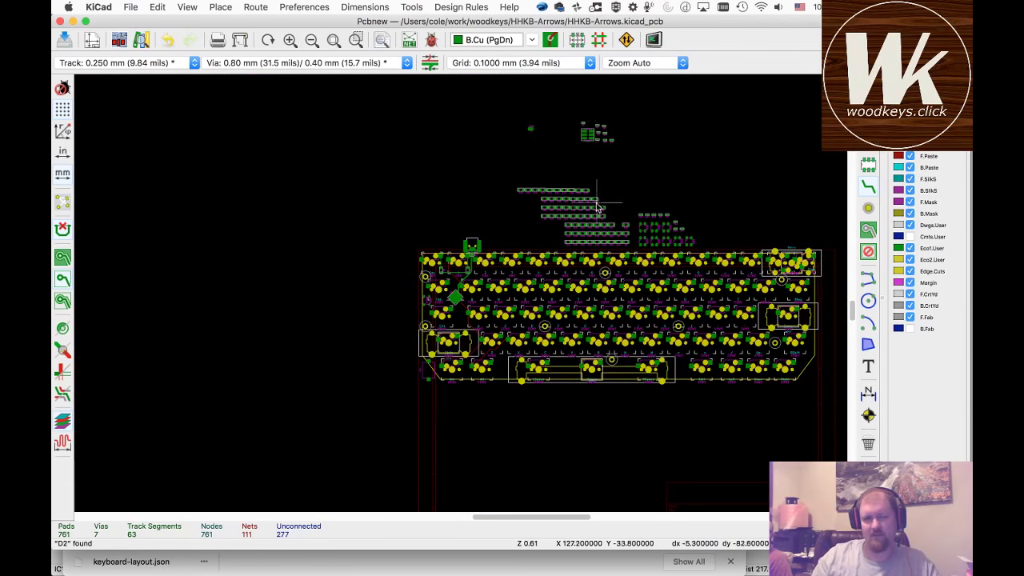
{"action": "scroll", "coordinate": [461, 294], "scroll_direction": "up", "scroll_amount": 10}
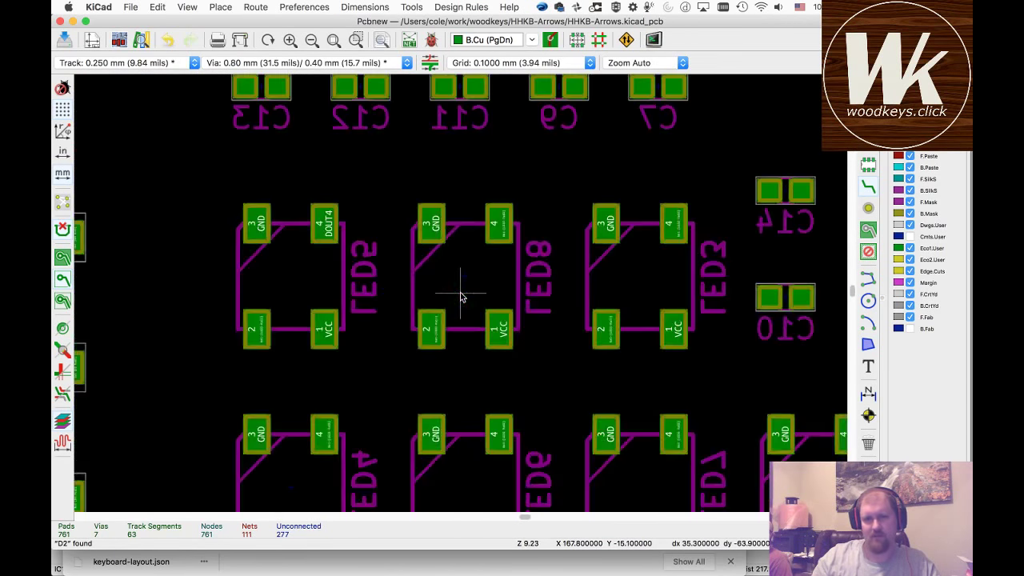
{"action": "scroll", "coordinate": [460, 295], "scroll_direction": "down", "scroll_amount": 5}
{"action": "scroll", "coordinate": [460, 297], "scroll_direction": "down", "scroll_amount": 3}
{"action": "scroll", "coordinate": [461, 297], "scroll_direction": "up", "scroll_amount": 5}
{"action": "scroll", "coordinate": [458, 297], "scroll_direction": "down", "scroll_amount": 8}
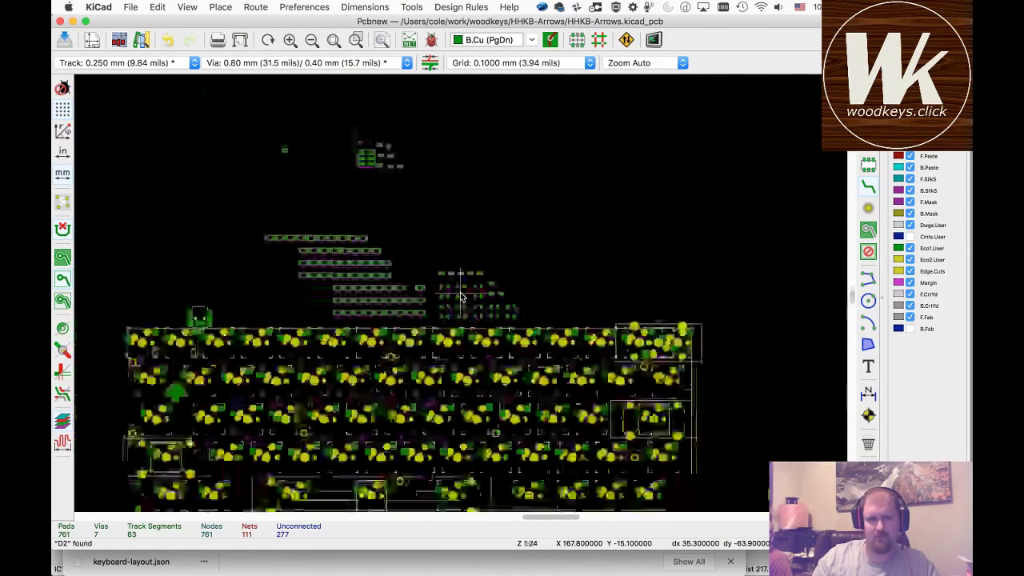
- Box-select C1–C6 and R1 and drop the group just below IC1
{"action": "scroll", "coordinate": [421, 206], "scroll_direction": "up", "scroll_amount": 8}
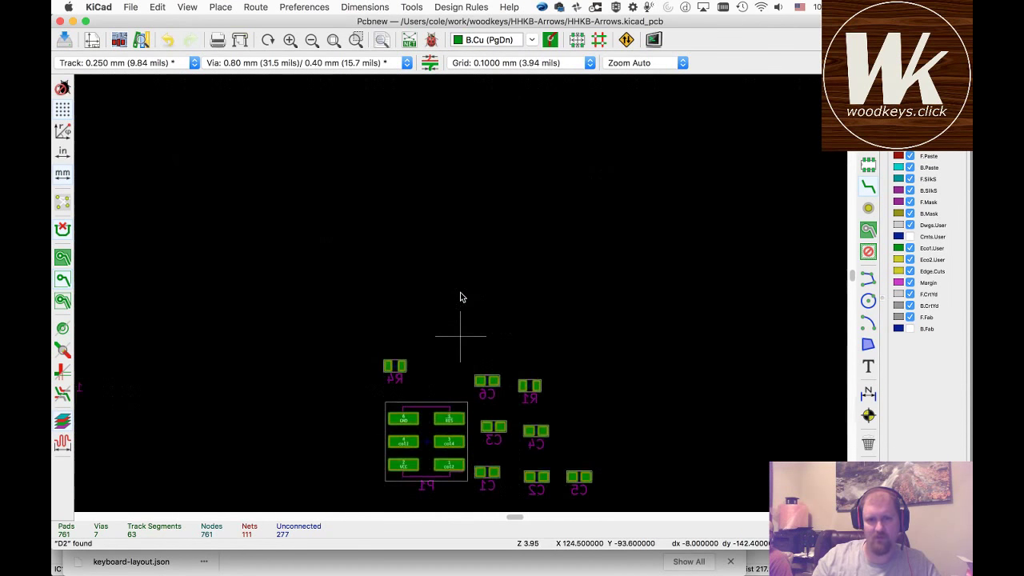
{"action": "scroll", "coordinate": [459, 297], "scroll_direction": "down", "scroll_amount": 5}
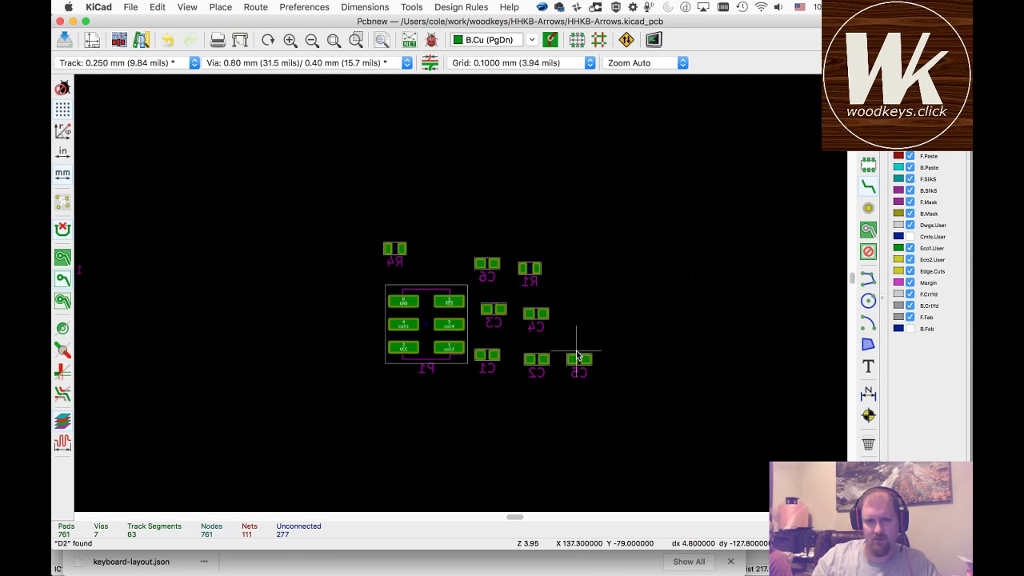
{"action": "left_click_drag", "start_coordinate": [470, 238], "coordinate": [623, 398]}
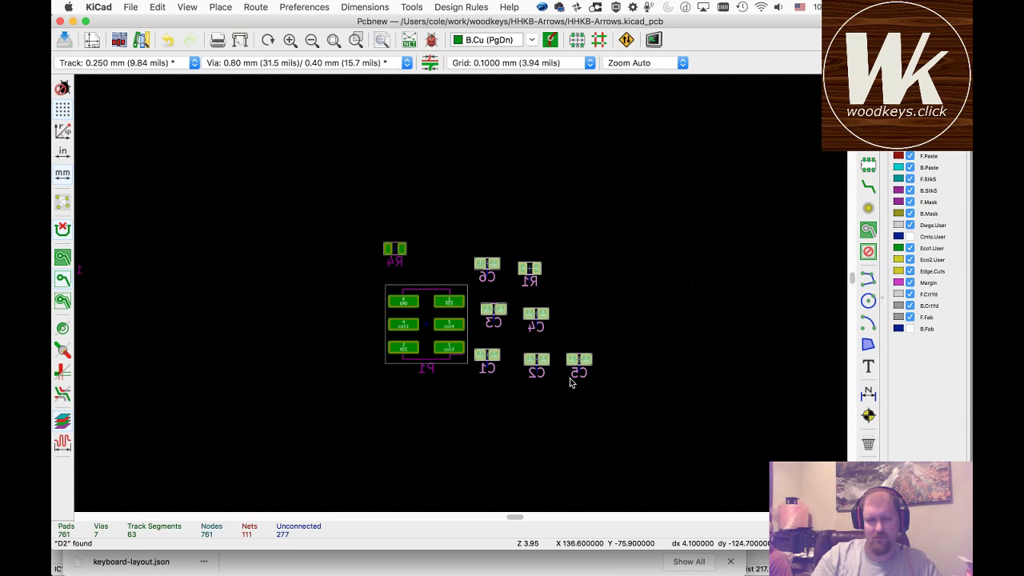
{"action": "scroll", "coordinate": [504, 349], "scroll_direction": "down", "scroll_amount": 10}
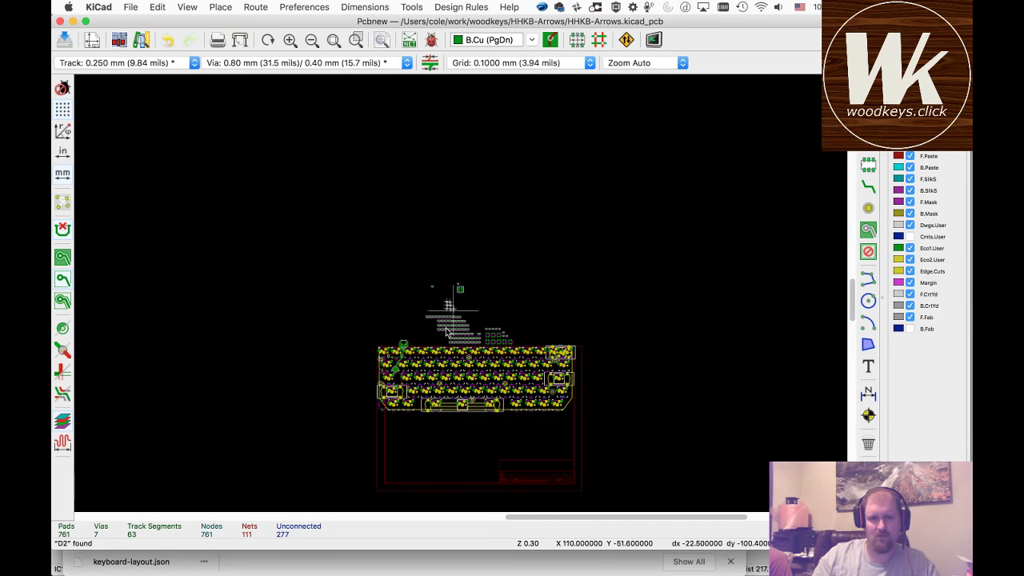
{"action": "scroll", "coordinate": [405, 377], "scroll_direction": "up", "scroll_amount": 8}
{"action": "scroll", "coordinate": [464, 293], "scroll_direction": "down", "scroll_amount": 2}
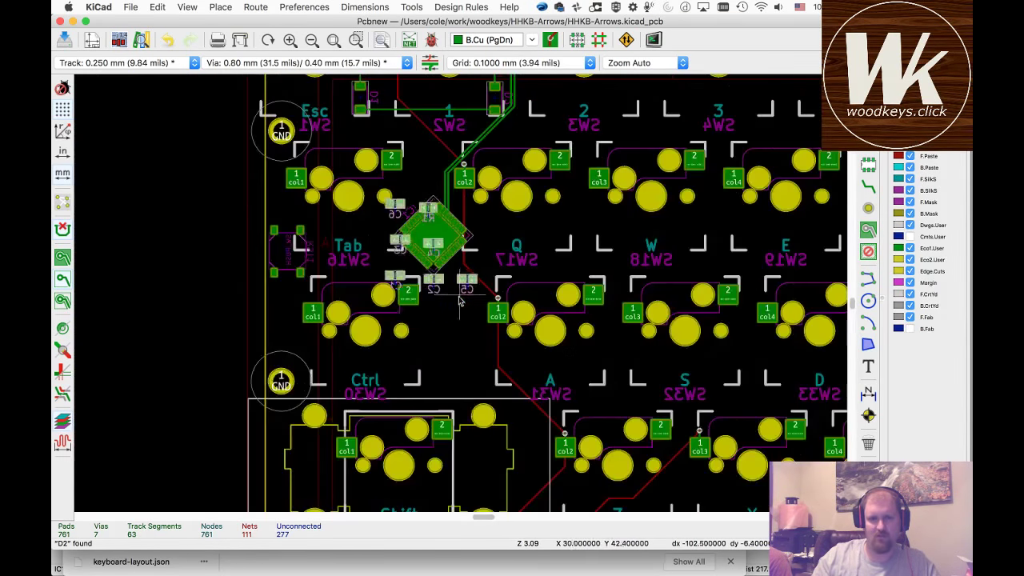
{"action": "left_click_drag", "start_coordinate": [494, 386], "coordinate": [503, 386]}
{"action": "left_click", "coordinate": [480, 345]}
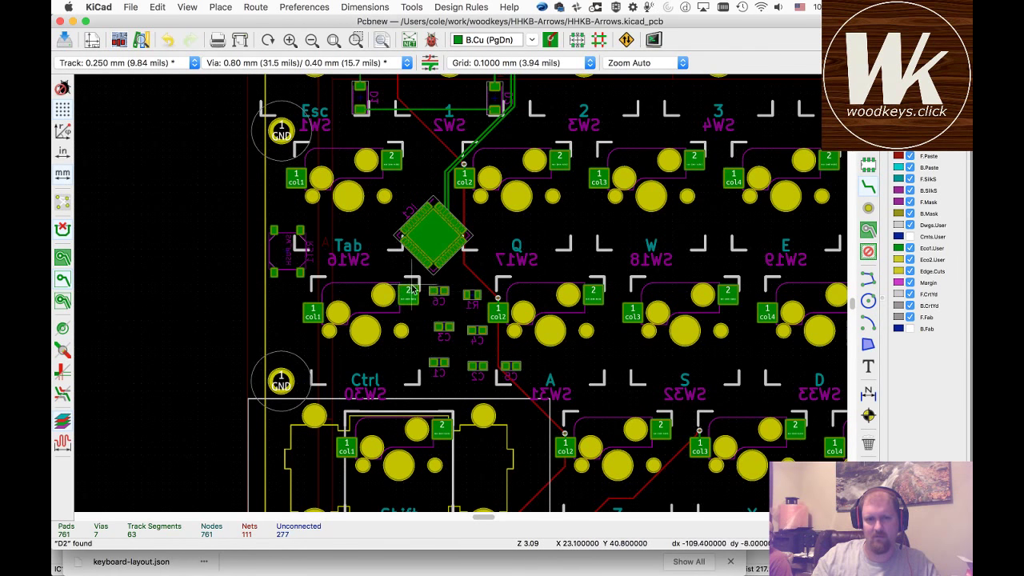
- Check which IC1 pin C6 connects to, then pick up C6 alone to move it
{"action": "left_click", "coordinate": [435, 293]}
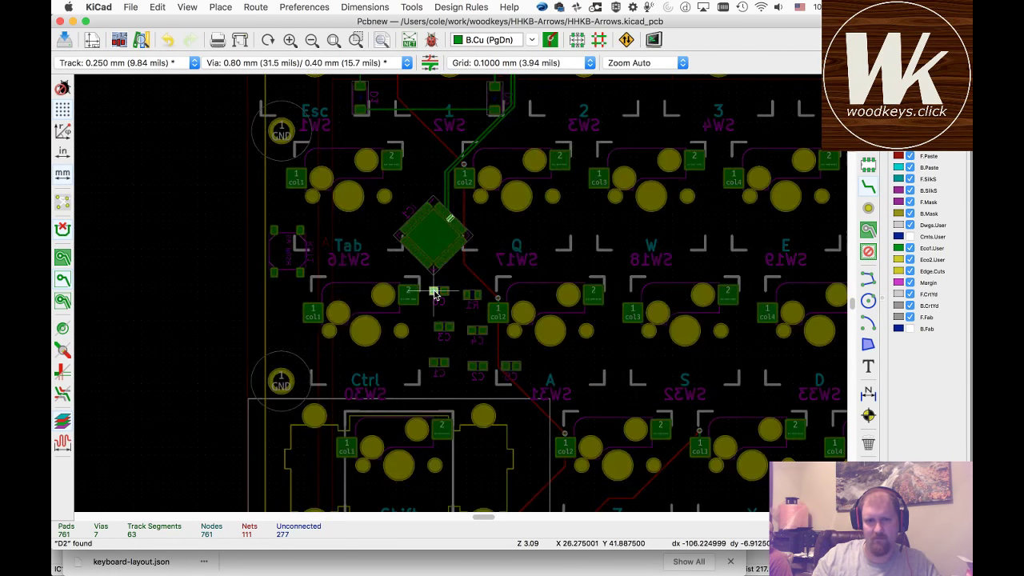
{"action": "scroll", "coordinate": [434, 294], "scroll_direction": "up", "scroll_amount": 10}
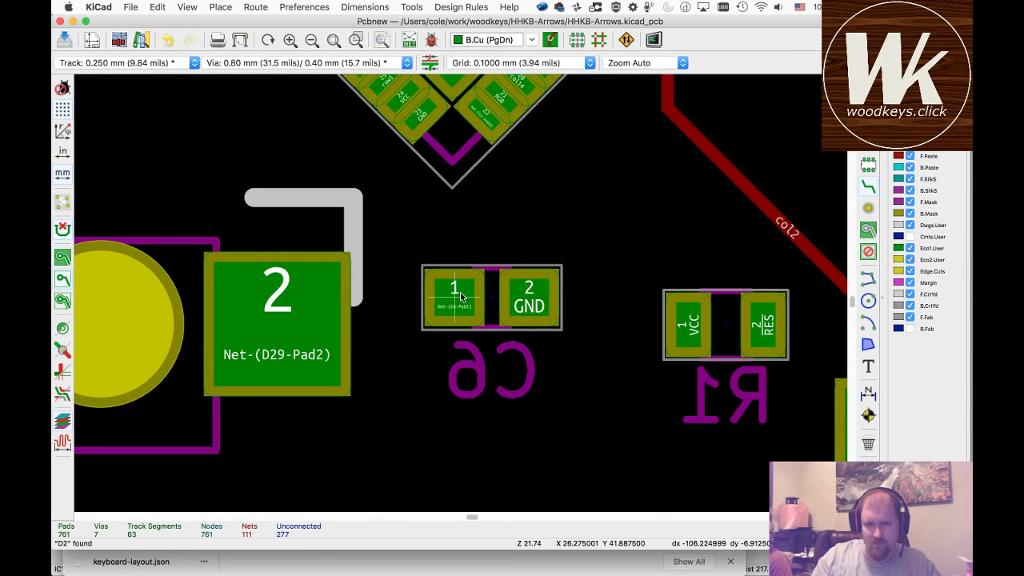
{"action": "left_click", "coordinate": [490, 318]}
{"action": "key", "text": "m"}
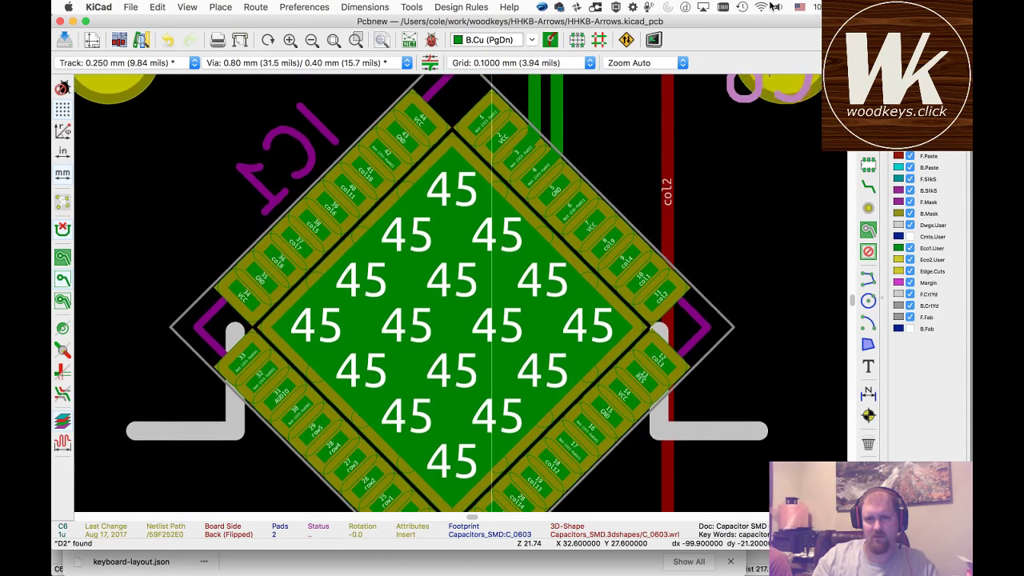
- Place C6 beside IC1 and route a track from C6 pad 1 to its IC1 pin
{"action": "scroll", "coordinate": [683, 190], "scroll_direction": "down", "scroll_amount": 2}
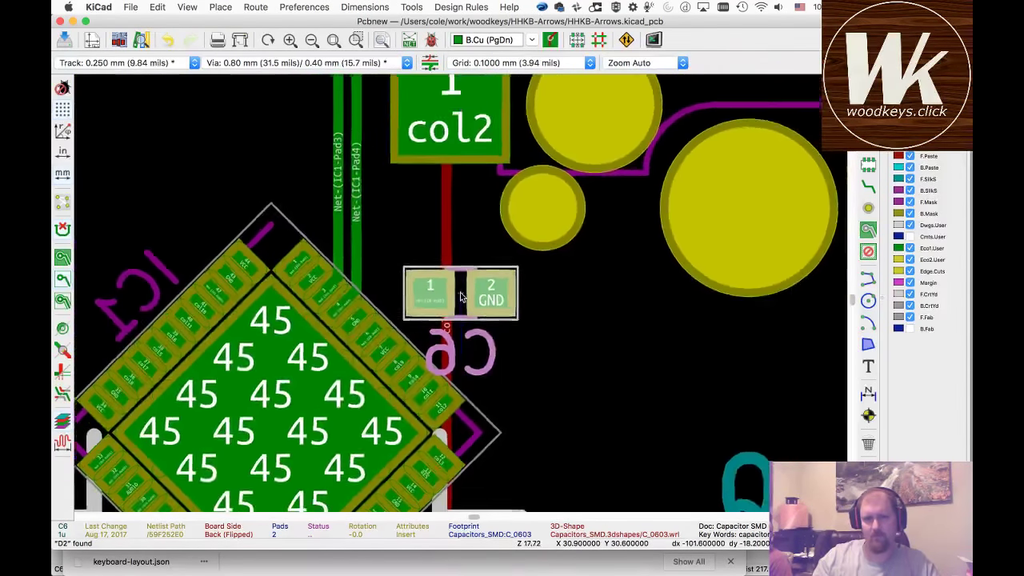
{"action": "left_click", "coordinate": [420, 282]}
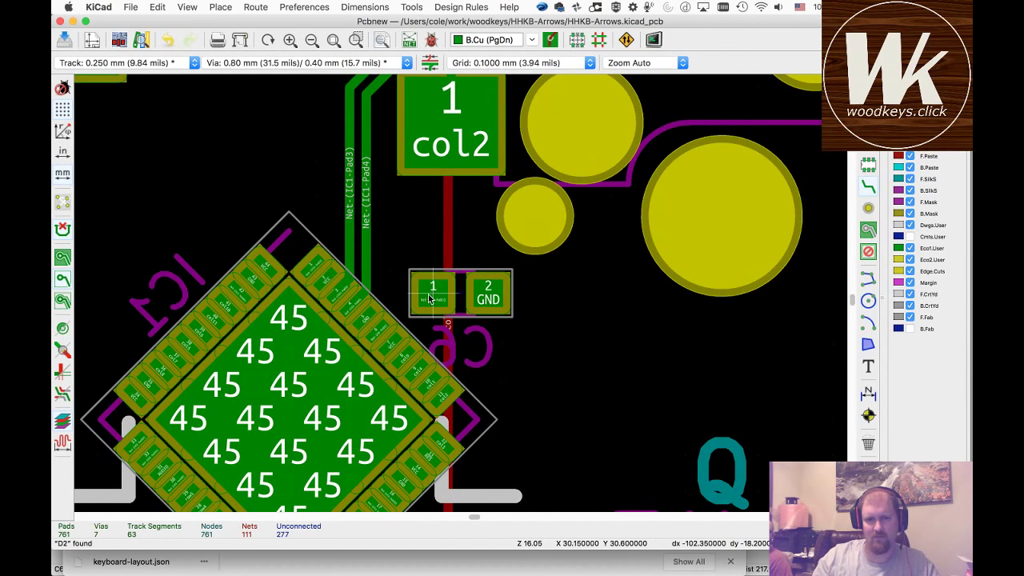
{"action": "key", "text": "x"}
{"action": "left_click", "coordinate": [373, 338]}
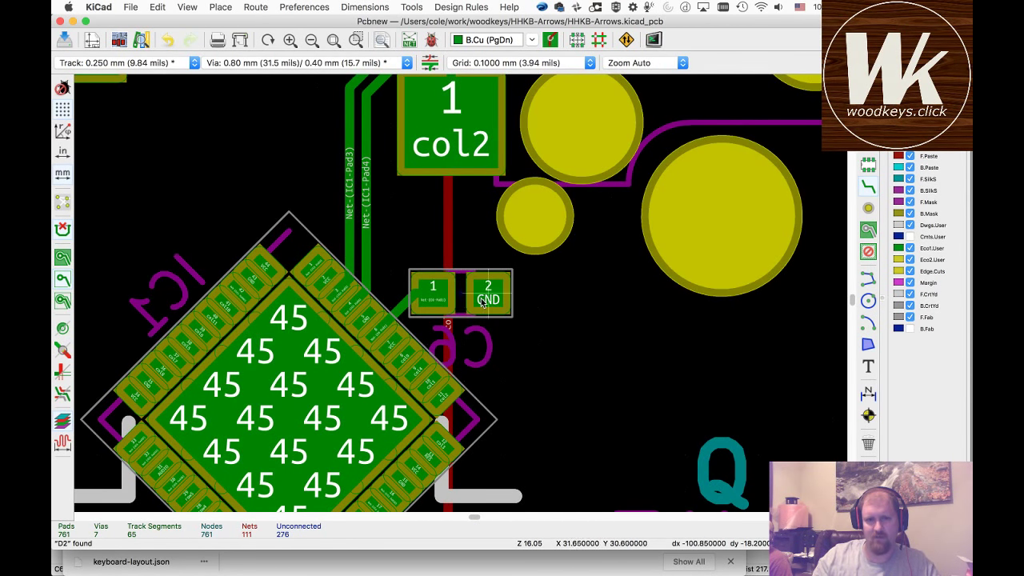
{"action": "key", "text": "x"}
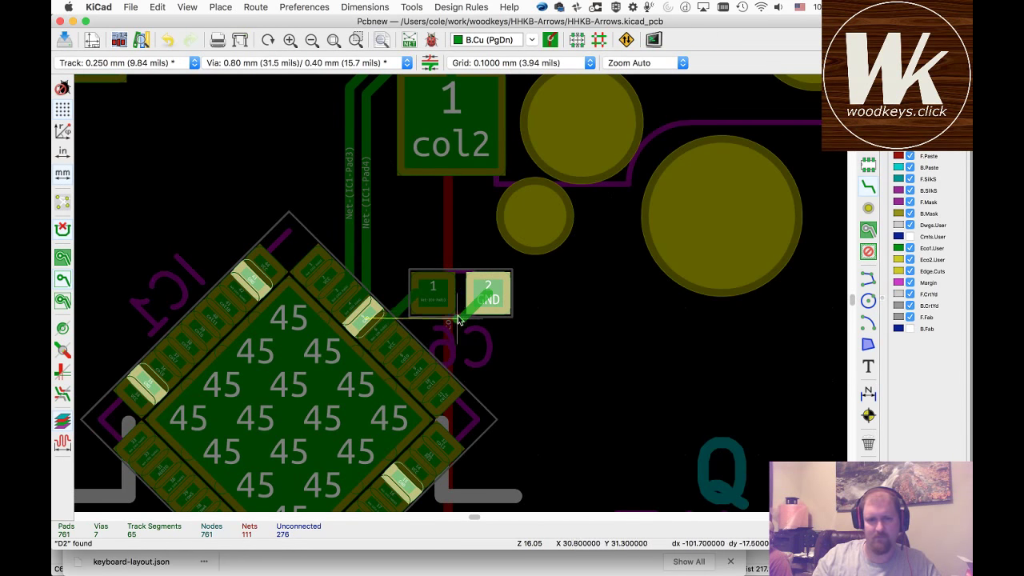
{"action": "key", "text": "Escape"}
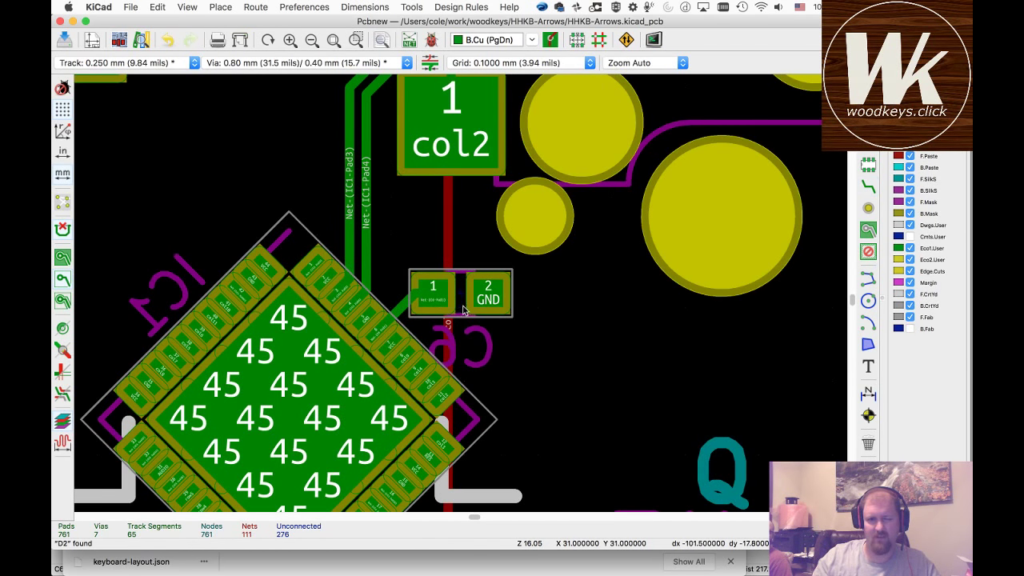
- Pick C6 out of the overlapping parts and rotate it a quarter turn vertical
{"action": "left_click", "coordinate": [463, 310]}
{"action": "key", "text": "Escape"}
{"action": "left_click", "coordinate": [463, 304]}
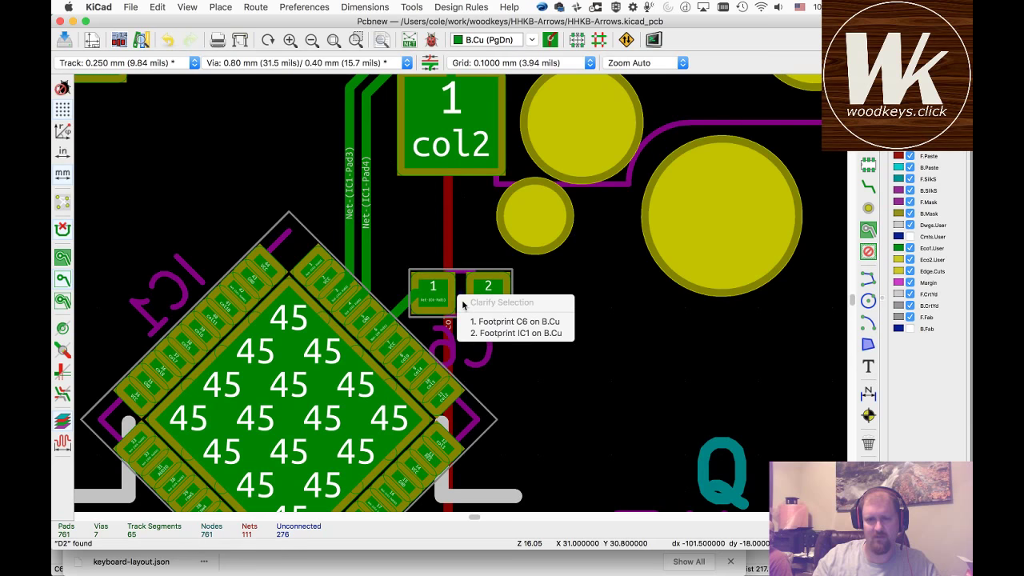
{"action": "key", "text": "Escape"}
{"action": "left_click", "coordinate": [462, 305]}
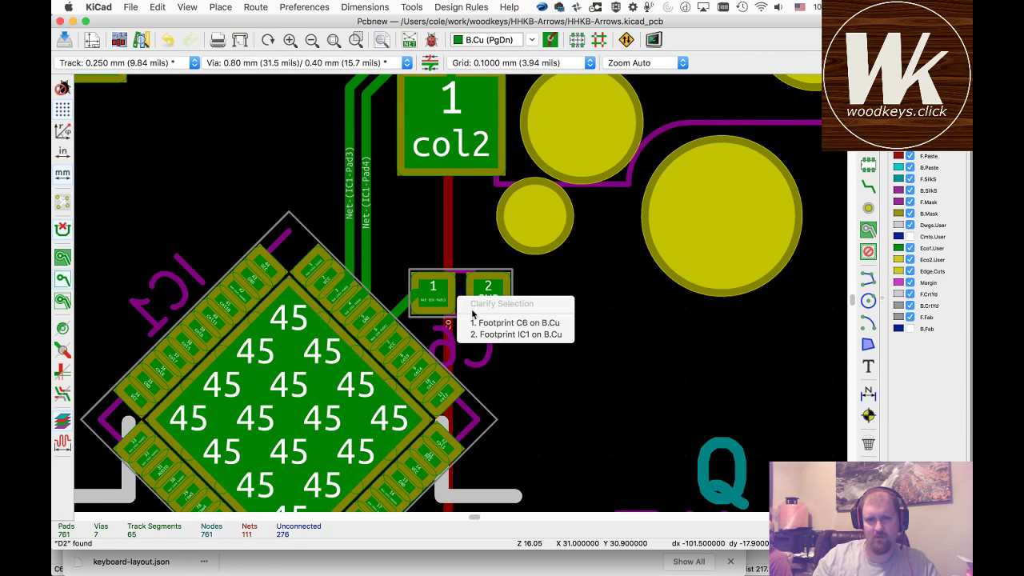
{"action": "left_click", "coordinate": [487, 322]}
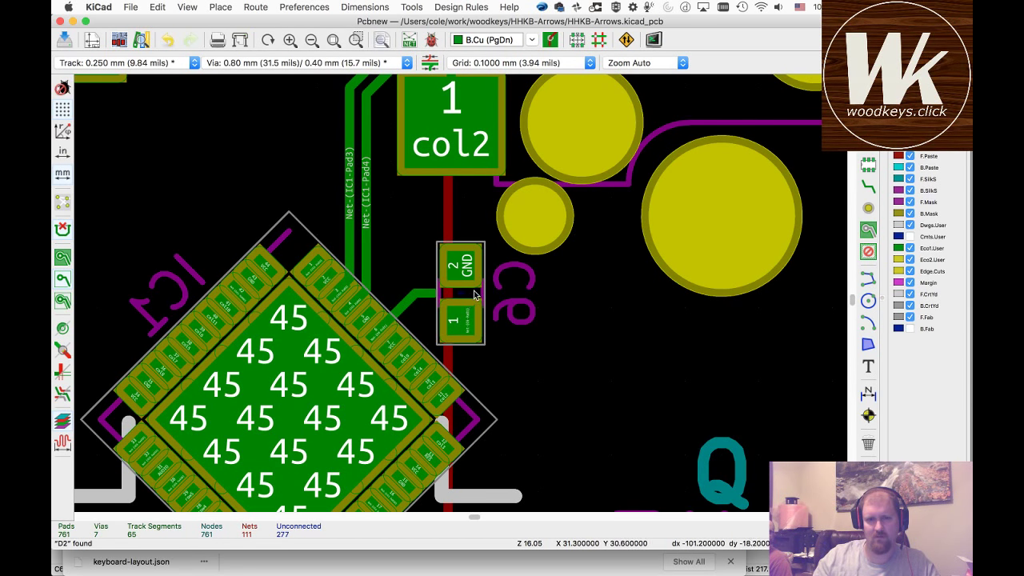
- Select footprint C6 via Clarify Selection and move it right beside IC1
{"action": "left_click", "coordinate": [474, 295]}
{"action": "key", "text": "Escape"}
{"action": "left_click", "coordinate": [414, 301]}
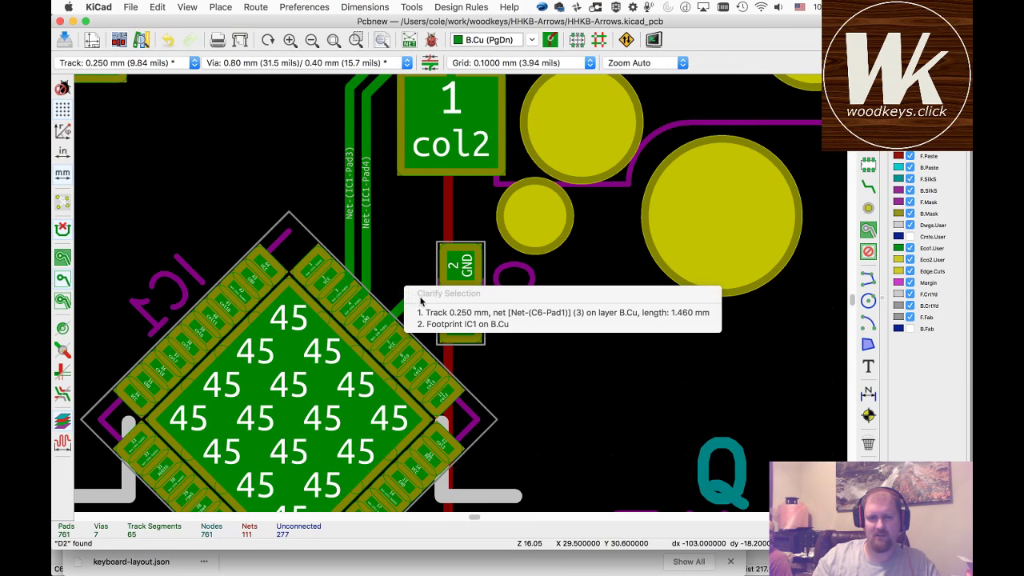
{"action": "left_click", "coordinate": [423, 309]}
{"action": "left_click", "coordinate": [405, 302]}
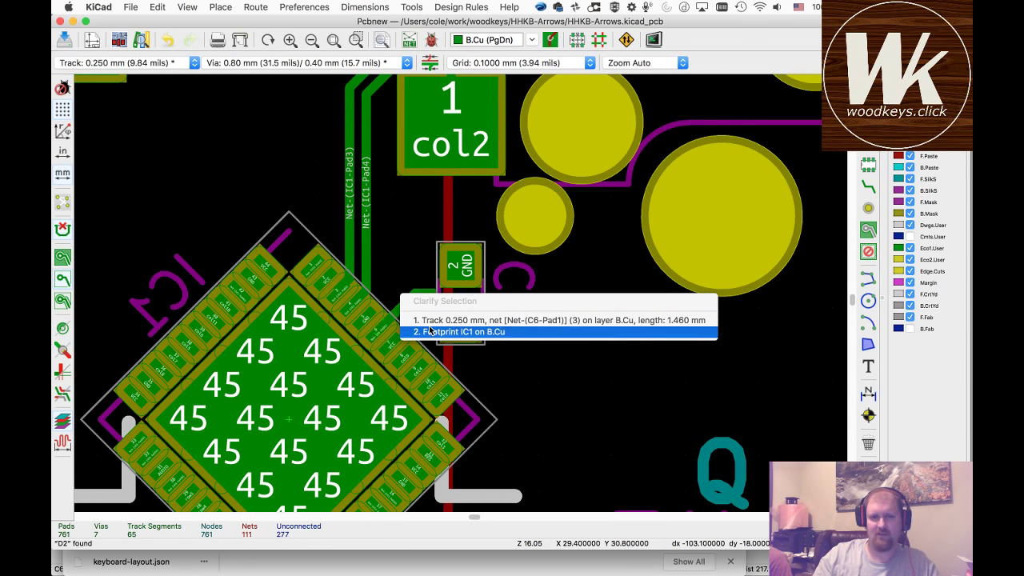
{"action": "left_click", "coordinate": [430, 319]}
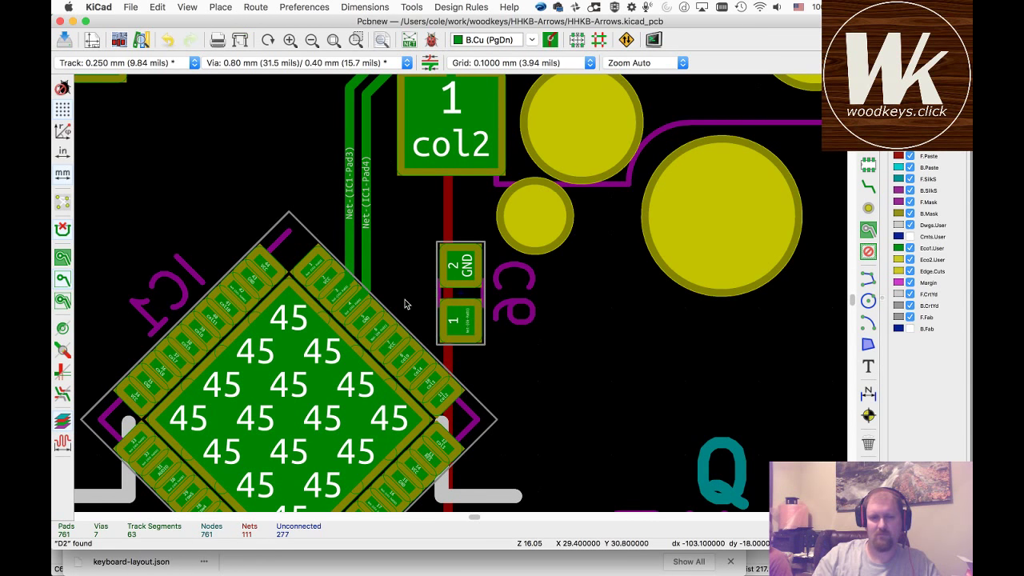
{"action": "left_click", "coordinate": [458, 293]}
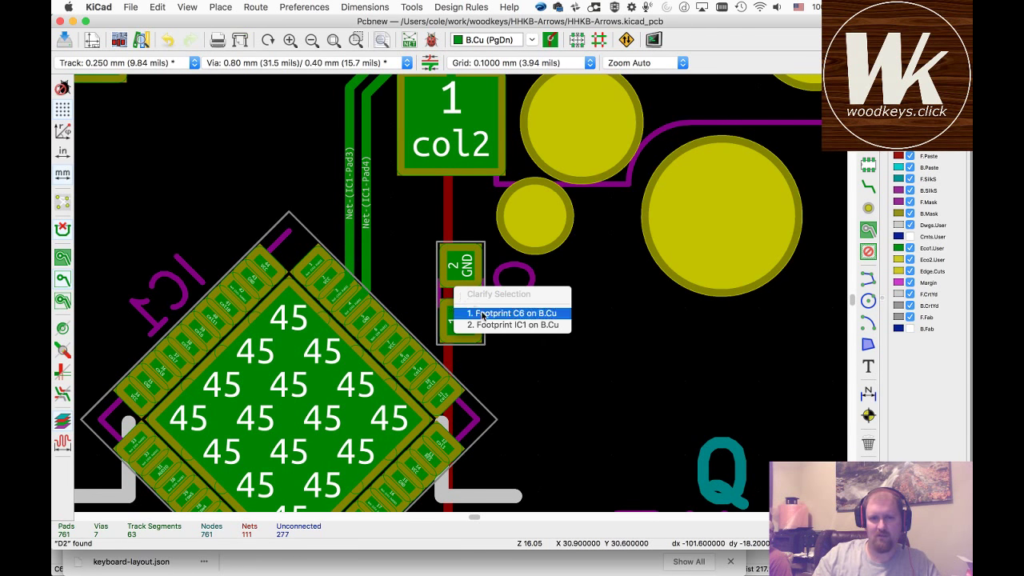
{"action": "left_click", "coordinate": [485, 314]}
{"action": "key", "text": "m"}
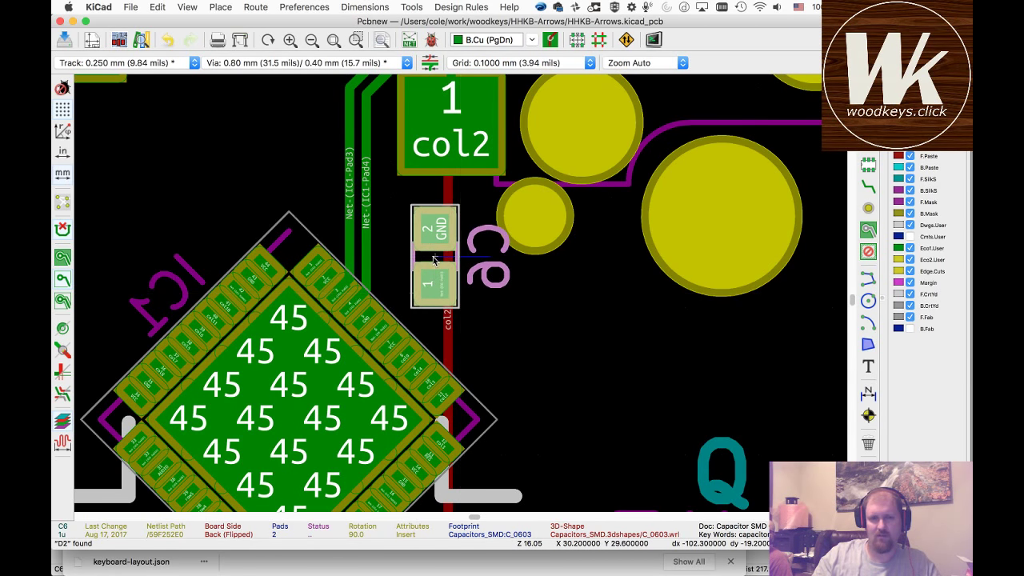
{"action": "left_click", "coordinate": [432, 270]}
{"action": "scroll", "coordinate": [459, 292], "scroll_direction": "up", "scroll_amount": 1}
{"action": "scroll", "coordinate": [460, 292], "scroll_direction": "up", "scroll_amount": 2}
- Route tracks from IC1 pad 6 to C6 pad 1 and IC1 pad 4 (GND) to C6 pad 2
{"action": "key", "text": "x"}
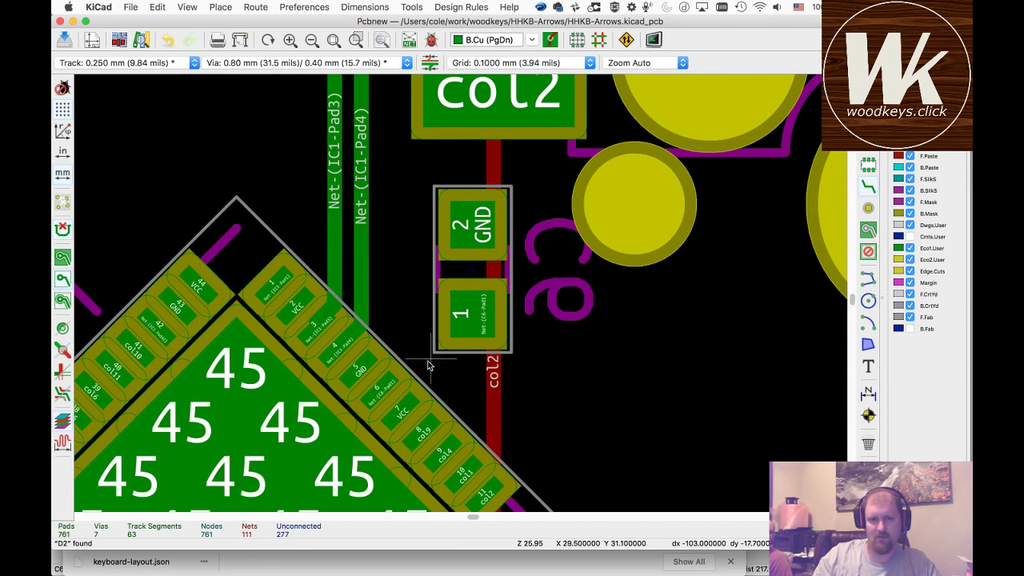
{"action": "left_click", "coordinate": [418, 348]}
{"action": "left_click", "coordinate": [468, 320]}
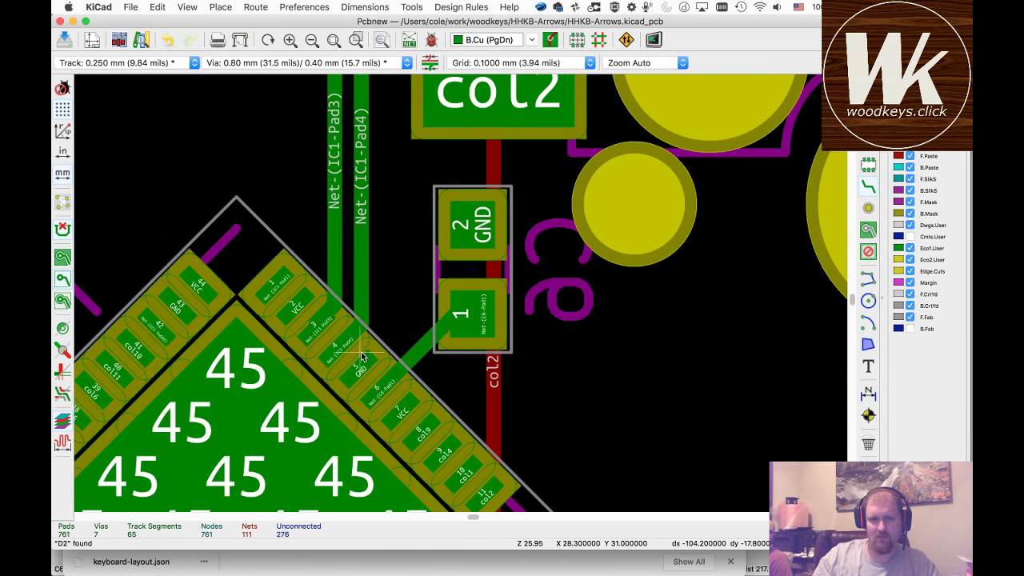
{"action": "left_click", "coordinate": [364, 364]}
{"action": "left_click", "coordinate": [470, 227]}
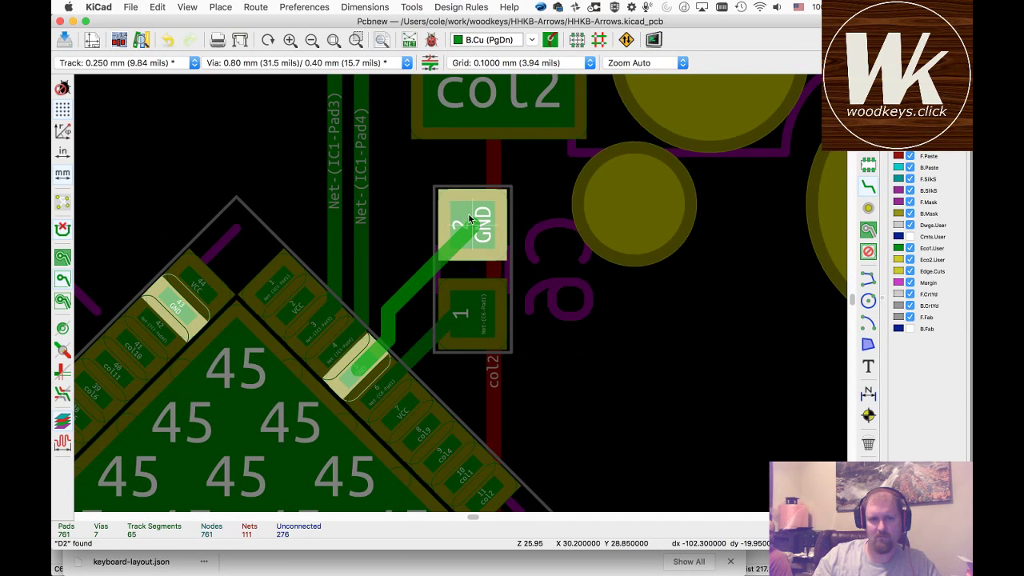
{"action": "scroll", "coordinate": [417, 349], "scroll_direction": "down", "scroll_amount": 5}
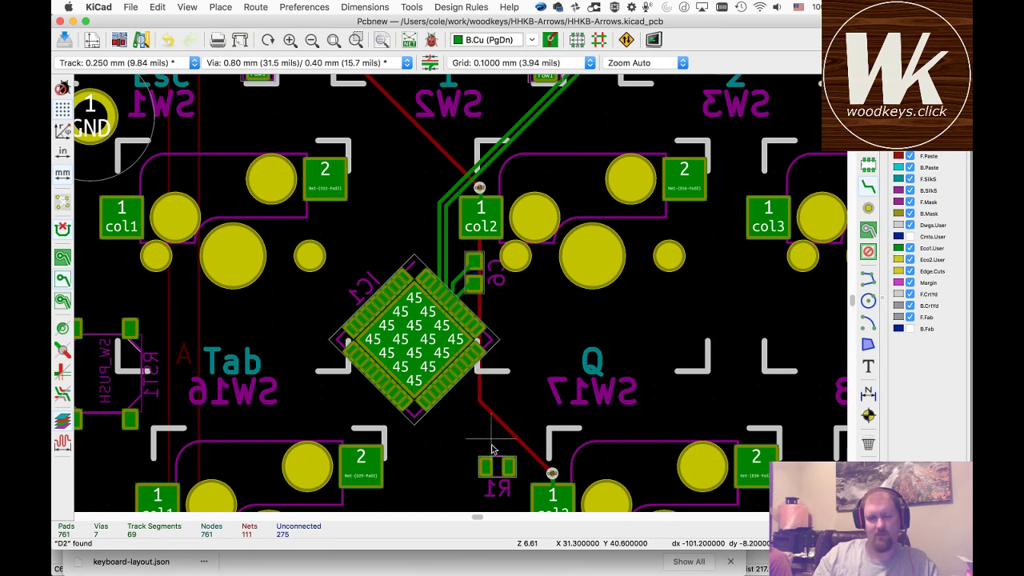
- Move capacitor C3 up above and left of R1
{"action": "scroll", "coordinate": [468, 296], "scroll_direction": "down", "scroll_amount": 4}
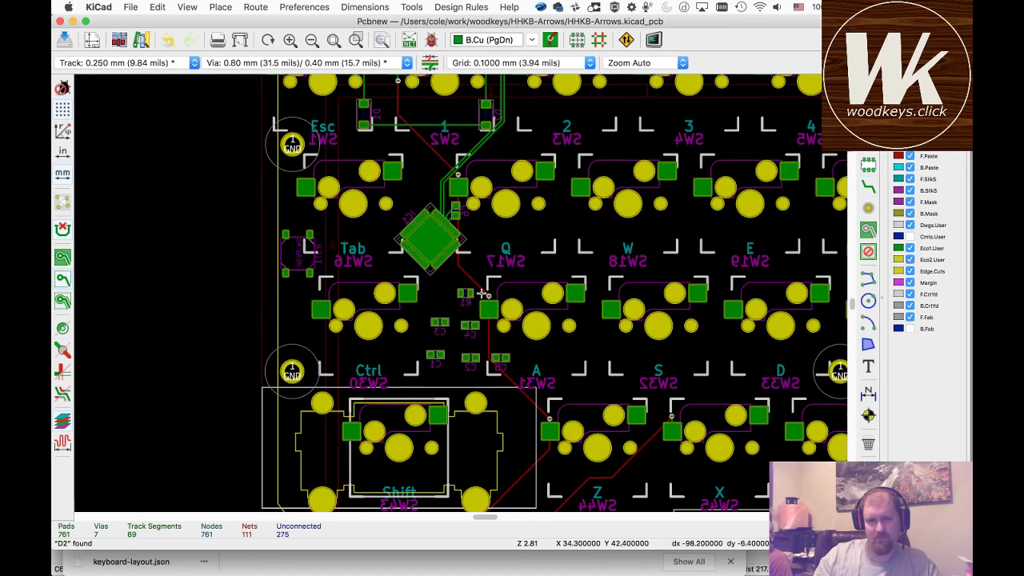
{"action": "left_click", "coordinate": [442, 328]}
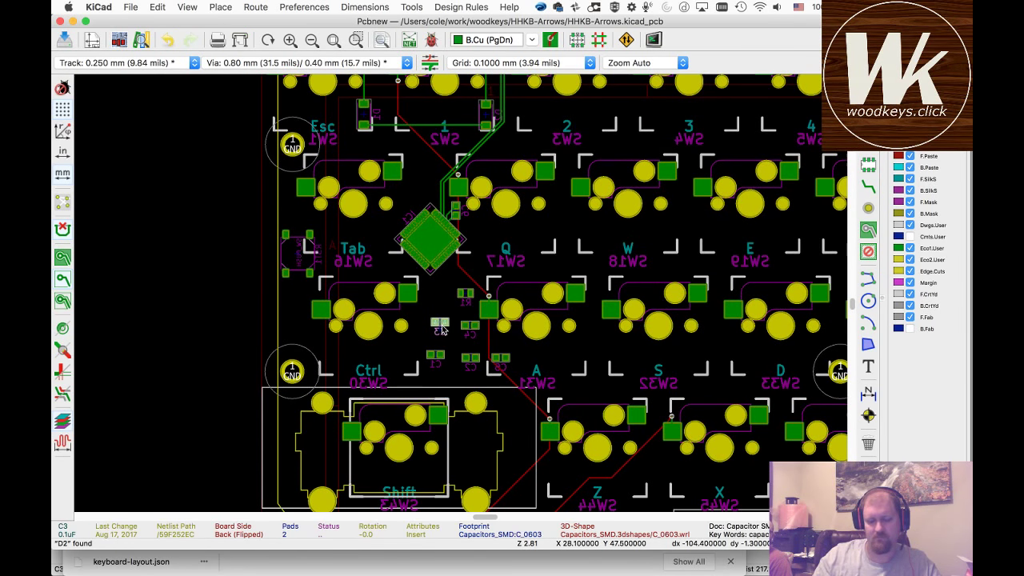
{"action": "key", "text": "m"}
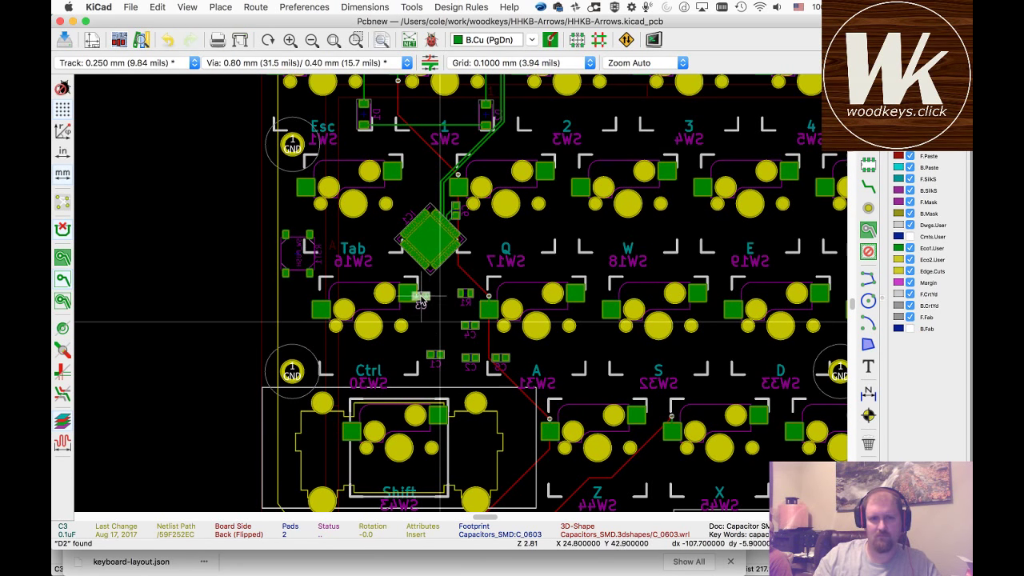
{"action": "left_click", "coordinate": [439, 321]}
{"action": "scroll", "coordinate": [439, 321], "scroll_direction": "up", "scroll_amount": 5}
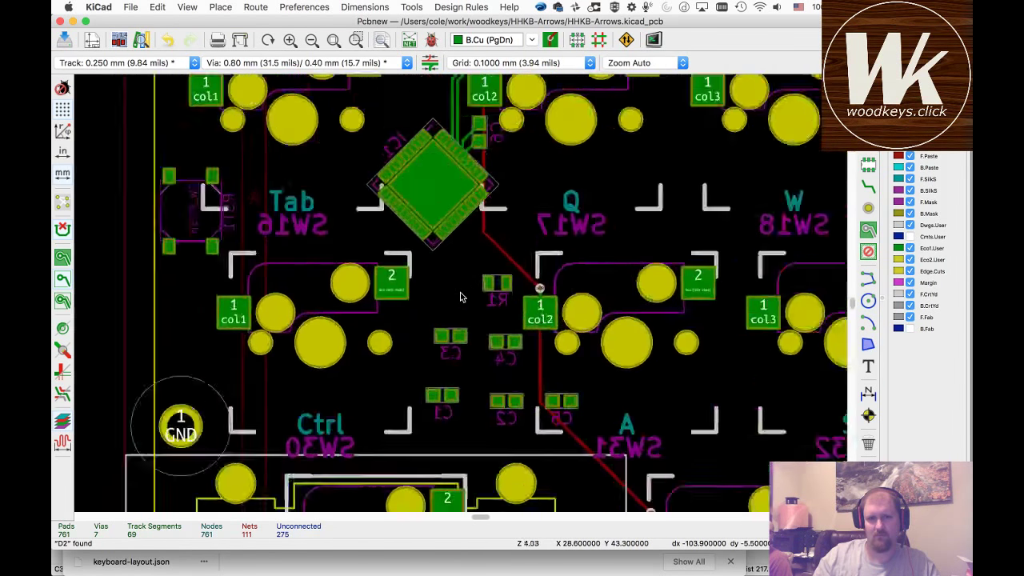
{"action": "left_click", "coordinate": [430, 423]}
{"action": "key", "text": "m"}
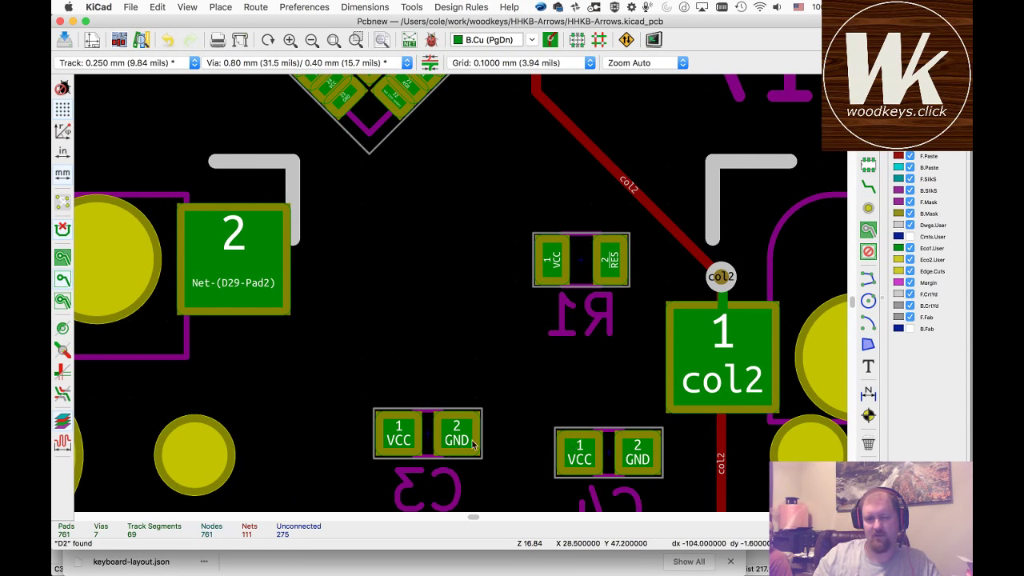
{"action": "left_click", "coordinate": [429, 447]}
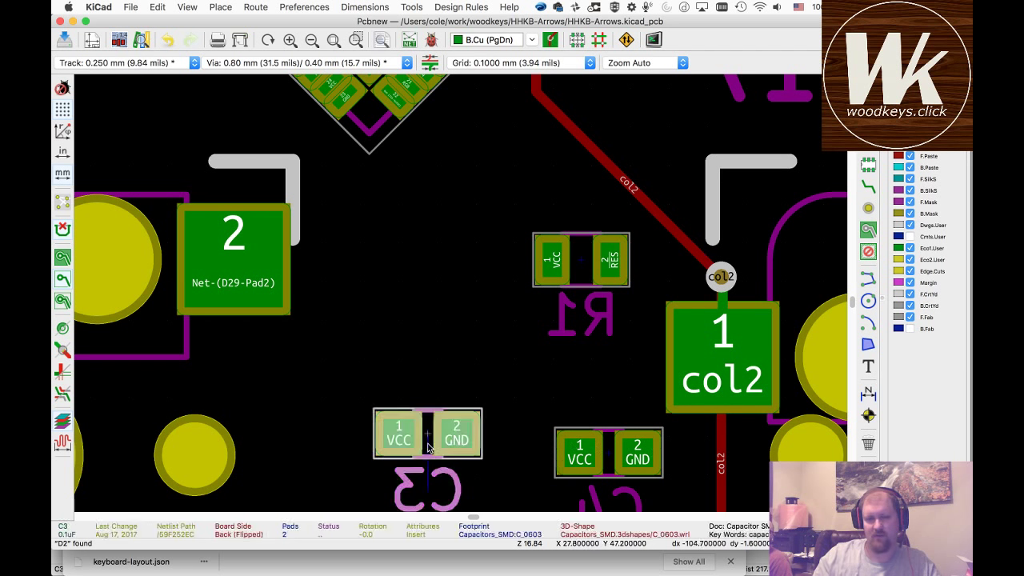
{"action": "left_click_drag", "start_coordinate": [428, 447], "coordinate": [392, 203]}
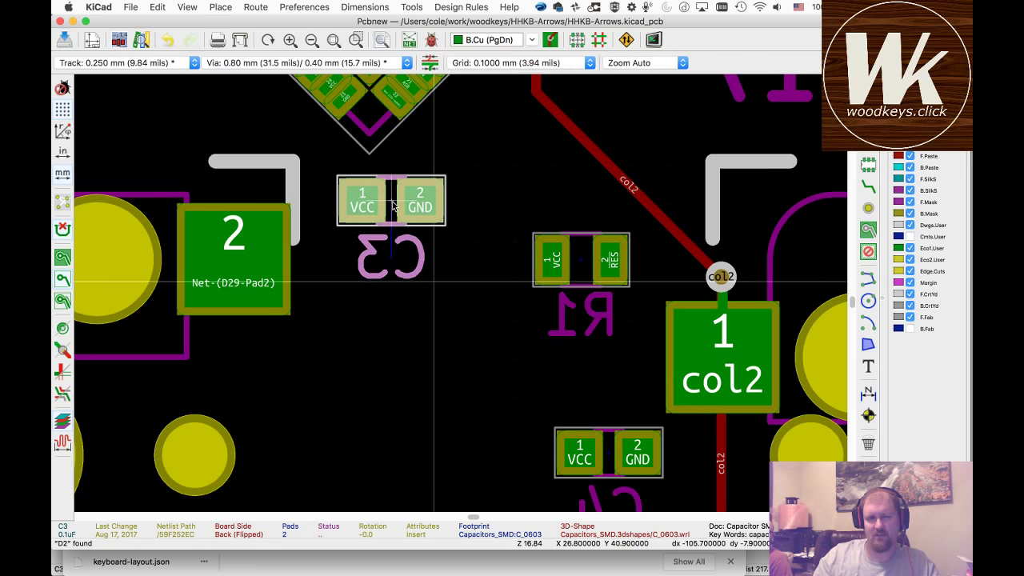
- Move C4 up beside IC1 and rotate it 90° to stand vertical
{"action": "left_click", "coordinate": [610, 472]}
{"action": "scroll", "coordinate": [610, 475], "scroll_direction": "down", "scroll_amount": 3}
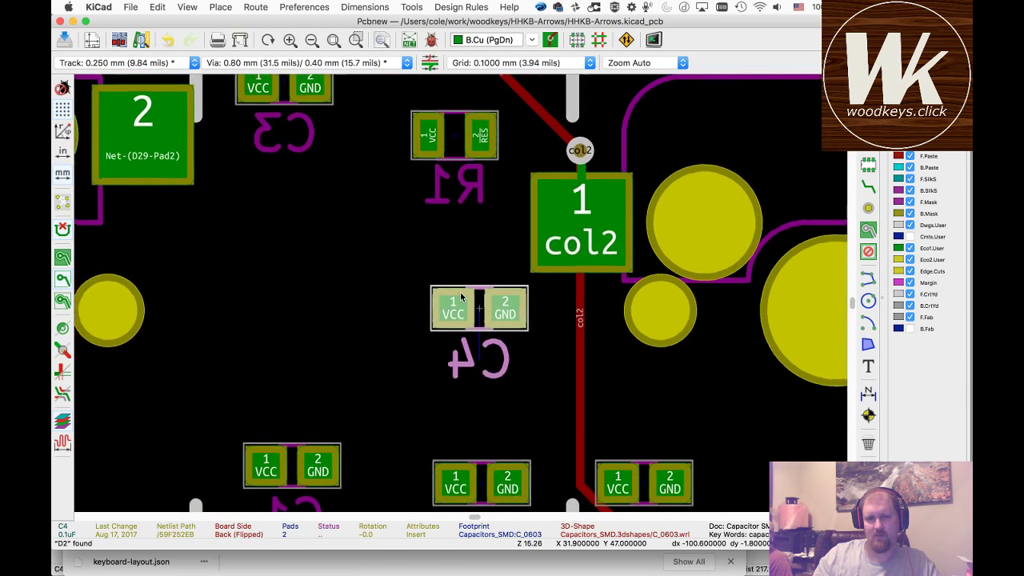
{"action": "scroll", "coordinate": [460, 298], "scroll_direction": "up", "scroll_amount": 1}
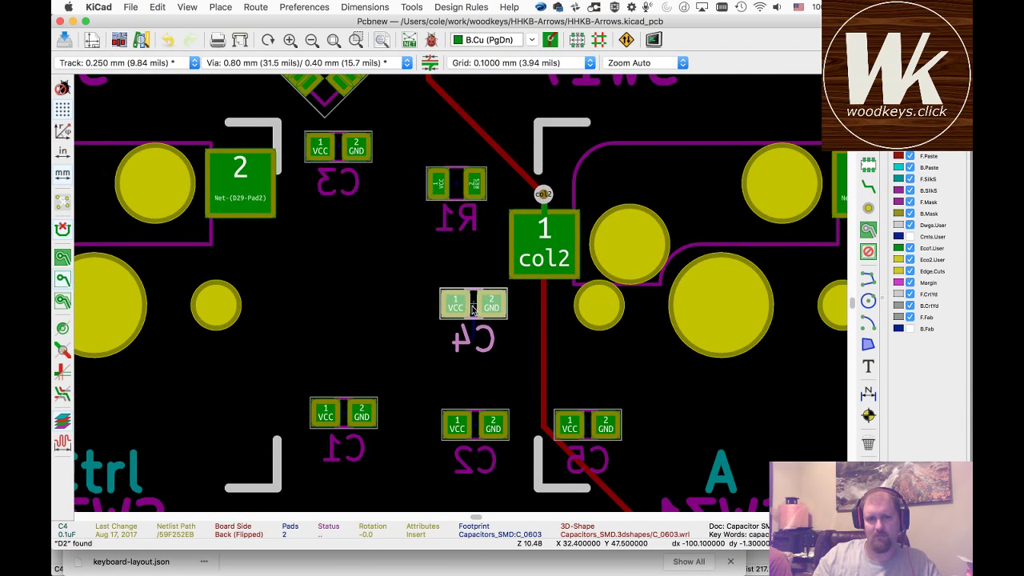
{"action": "left_click_drag", "start_coordinate": [472, 309], "coordinate": [497, 130]}
{"action": "key", "text": "r"}
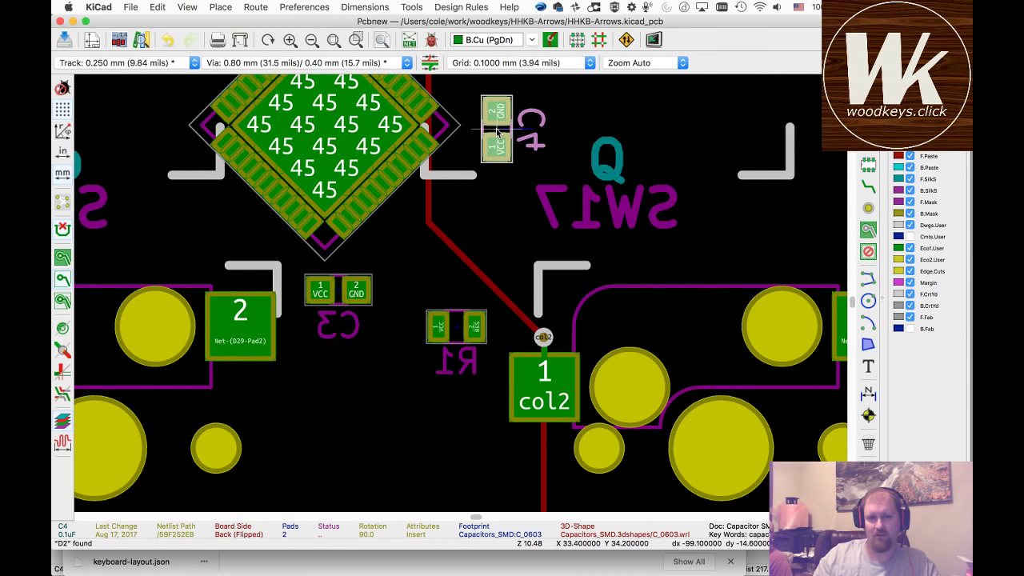
- Nudge C3 slightly up and left after viewing its footprint properties
{"action": "double_click", "coordinate": [340, 299]}
{"action": "key", "text": "Escape"}
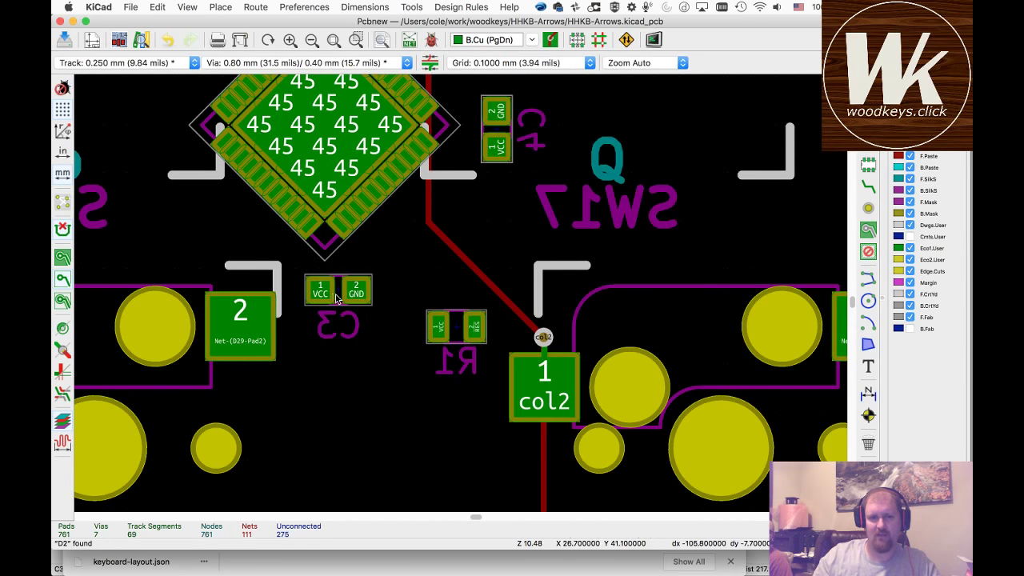
{"action": "left_click_drag", "start_coordinate": [336, 297], "coordinate": [326, 292]}
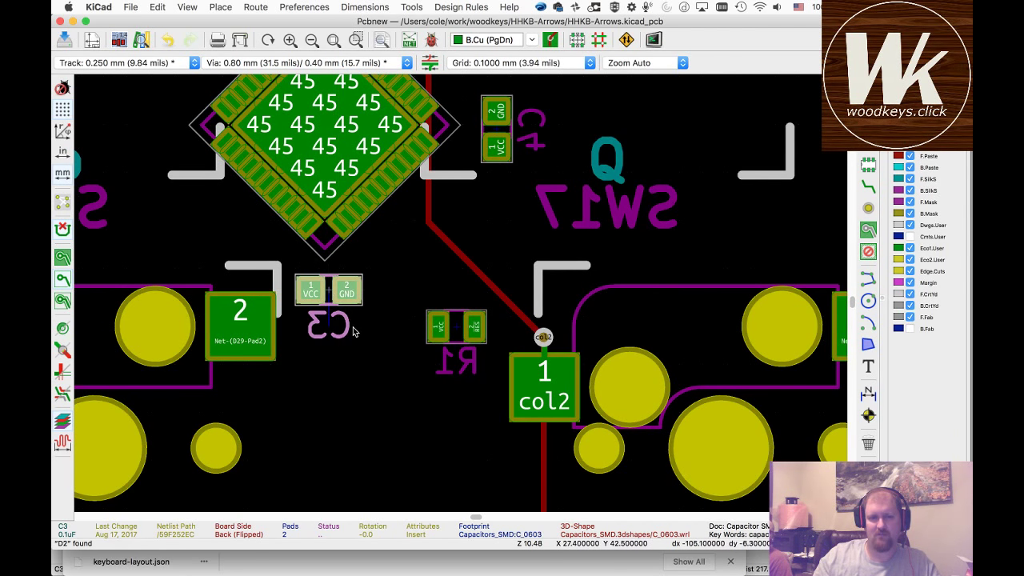
{"action": "scroll", "coordinate": [460, 296], "scroll_direction": "down", "scroll_amount": 5}
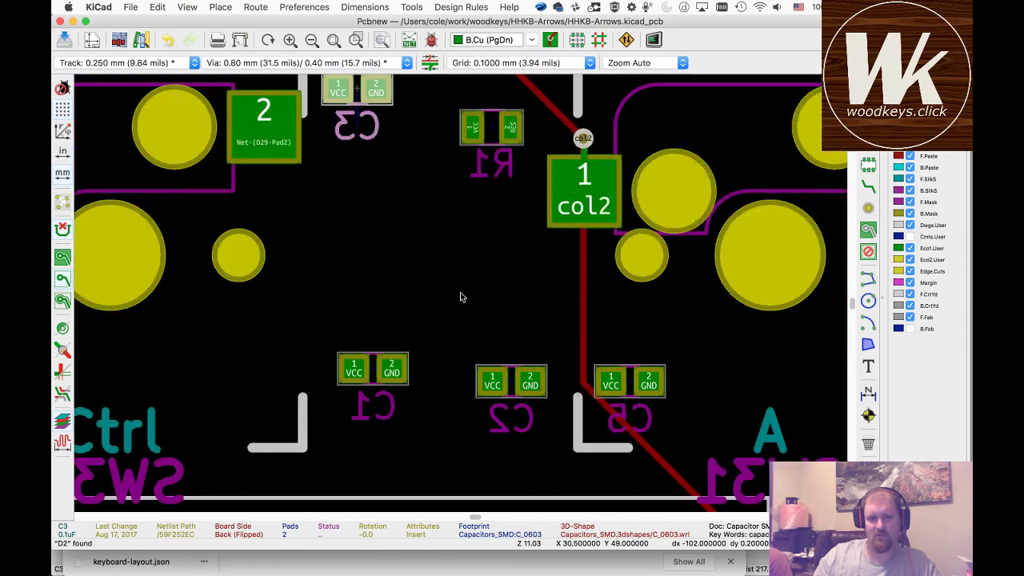
- Move C2 left of IC1, rotate it 90° vertical, and probe its VCC and GND pads
{"action": "left_click", "coordinate": [628, 395]}
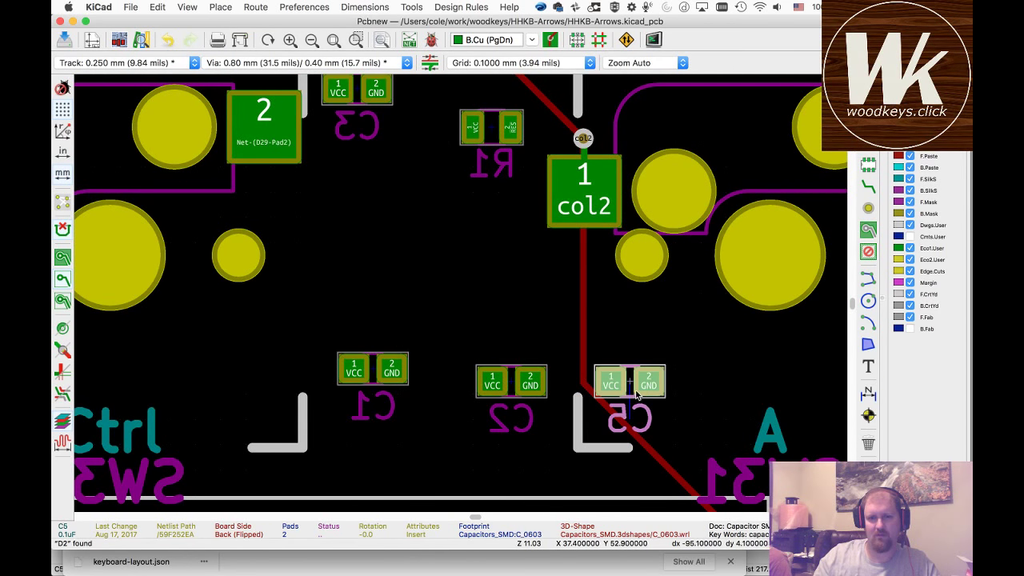
{"action": "left_click_drag", "start_coordinate": [513, 390], "coordinate": [172, 212]}
{"action": "key", "text": "r"}
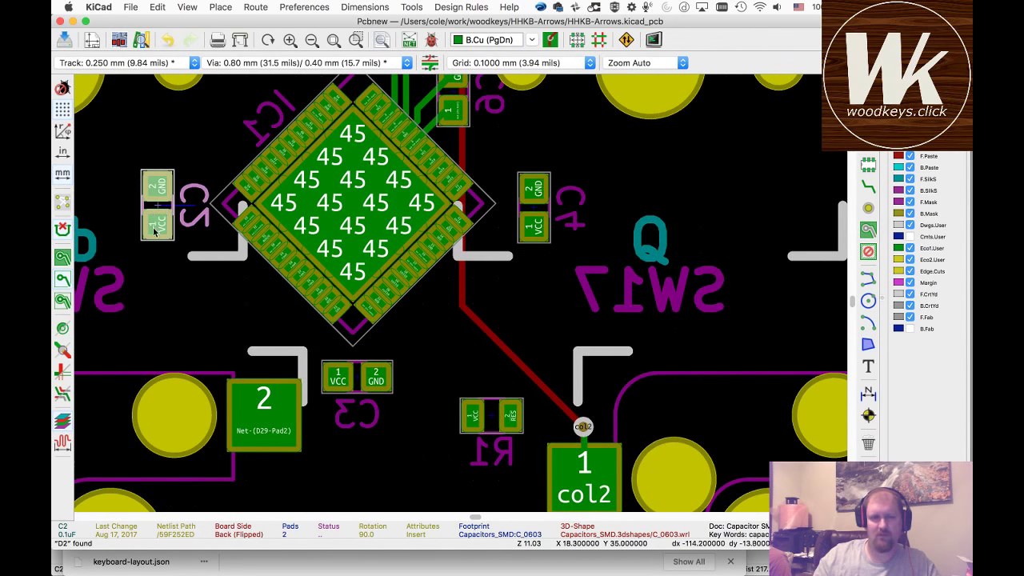
{"action": "key", "text": "x"}
{"action": "left_click", "coordinate": [159, 228]}
{"action": "key", "text": "Escape"}
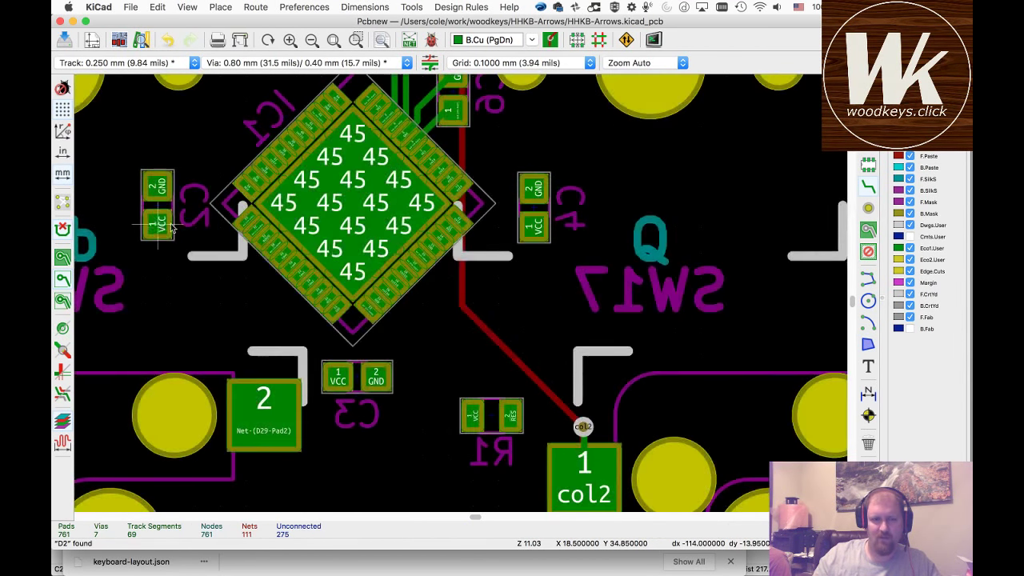
{"action": "left_click", "coordinate": [163, 193]}
{"action": "key", "text": "Escape"}
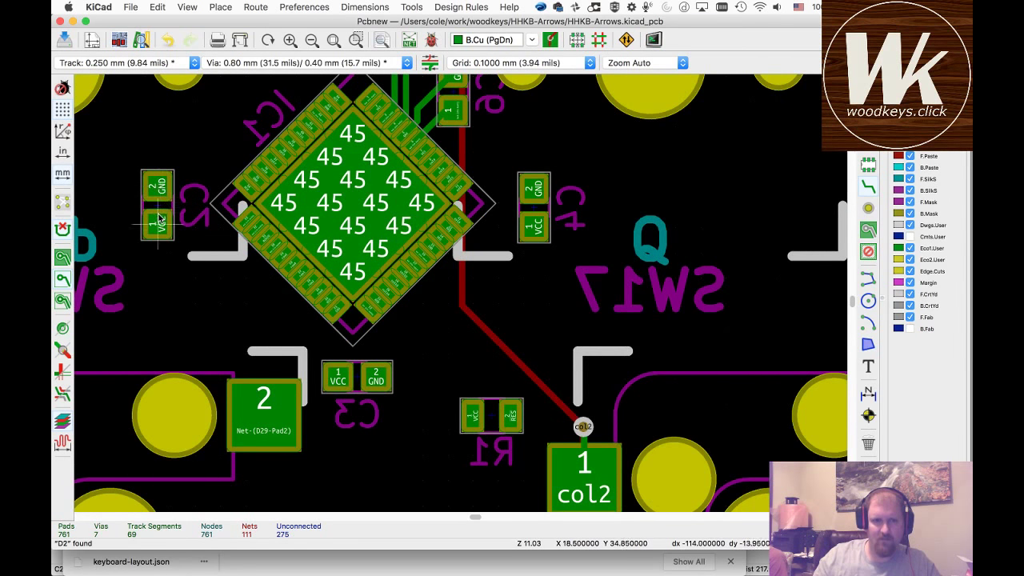
- Adjust C2's position slightly and highlight the VCC net
{"action": "left_click", "coordinate": [158, 211]}
{"action": "key", "text": "m"}
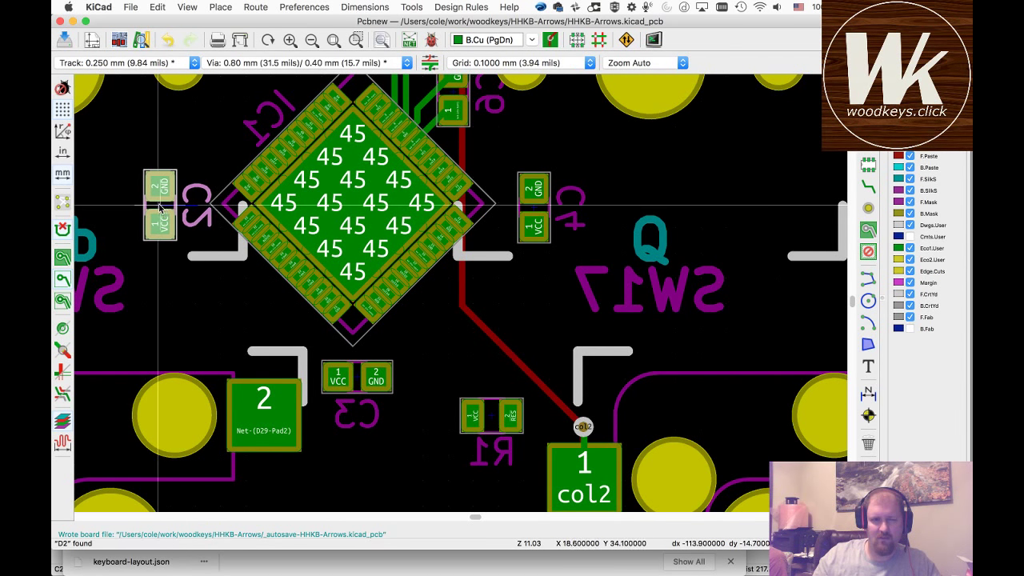
{"action": "key", "text": "Escape"}
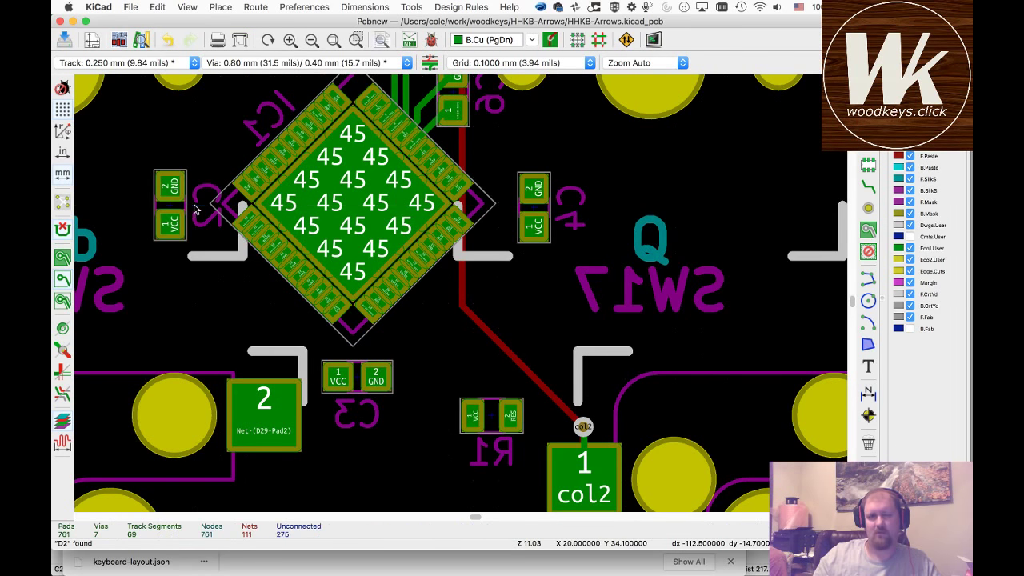
{"action": "key", "text": "grave"}
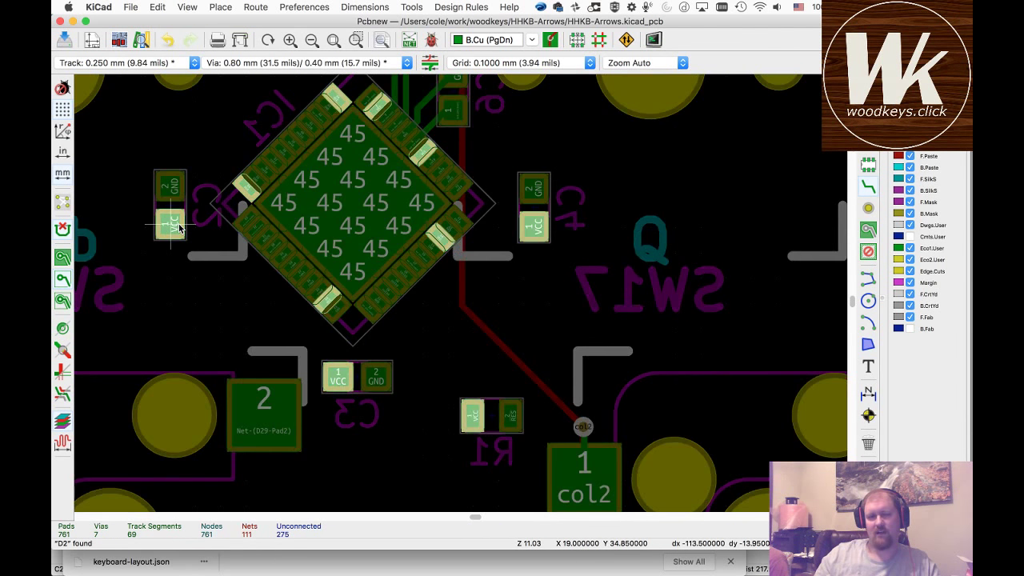
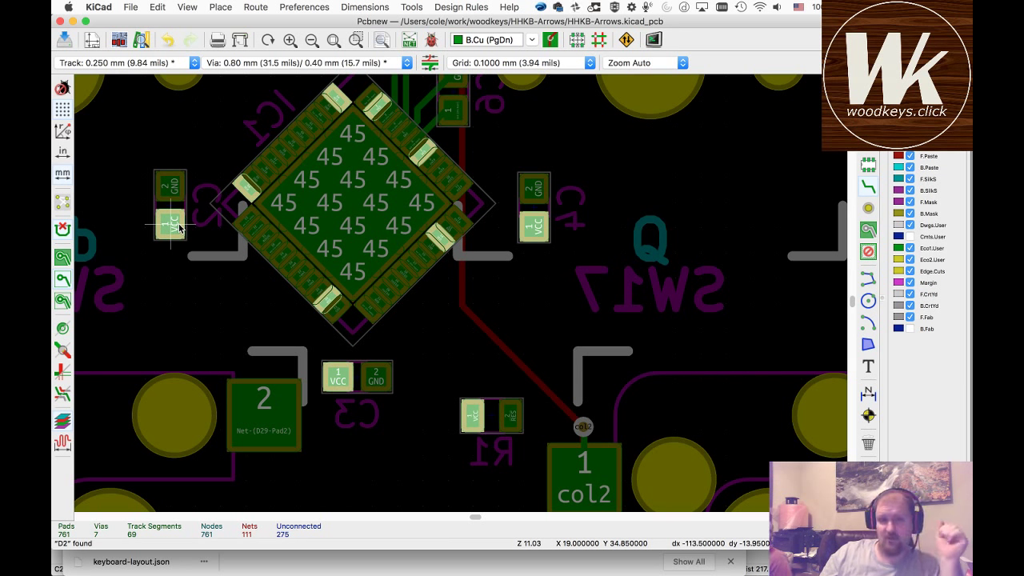
- Route VCC tracks from the left capacitor and C4 to IC1's pads
{"action": "left_click", "coordinate": [179, 228]}
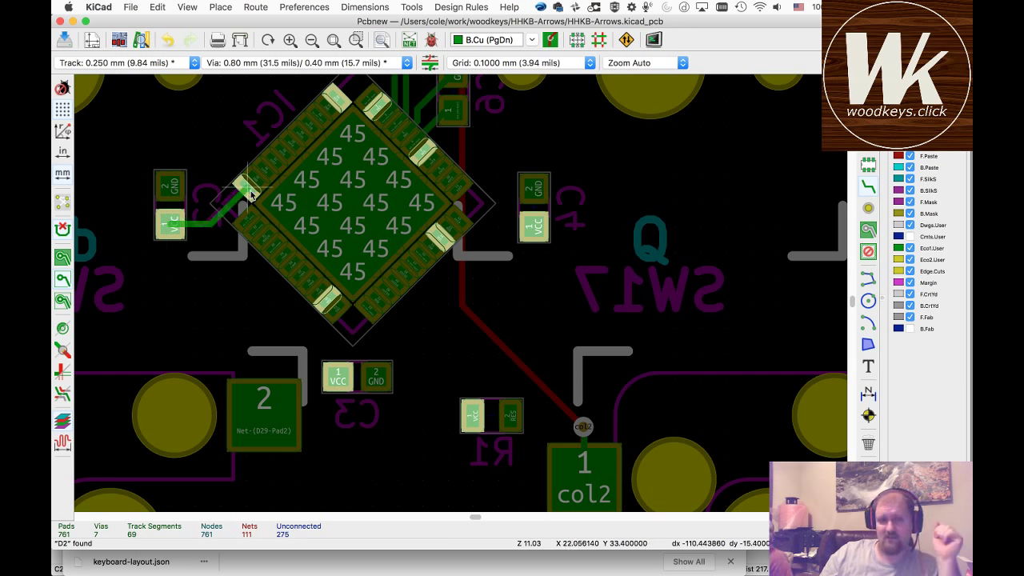
{"action": "left_click", "coordinate": [250, 195]}
{"action": "left_click", "coordinate": [172, 191]}
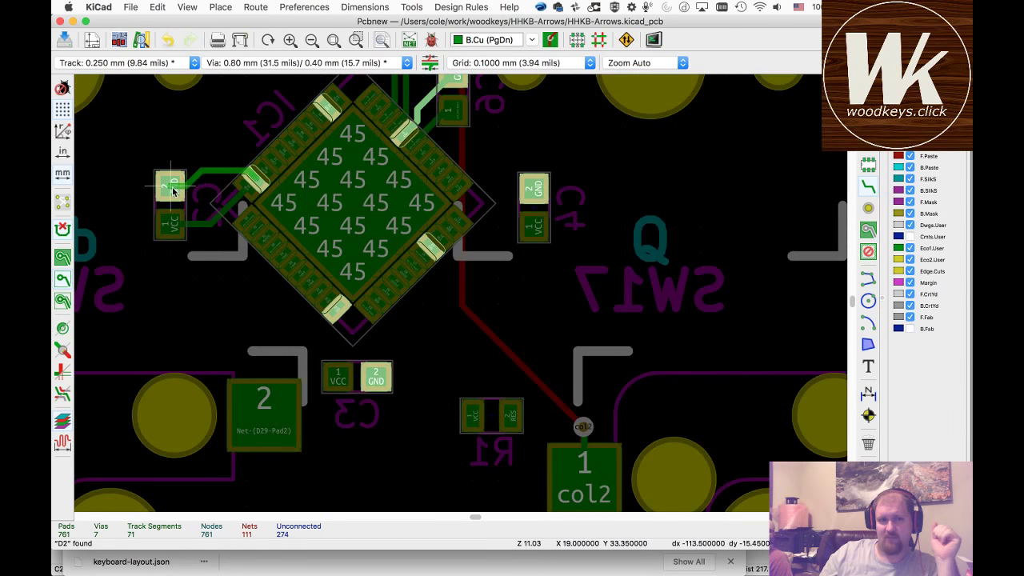
{"action": "left_click", "coordinate": [533, 228]}
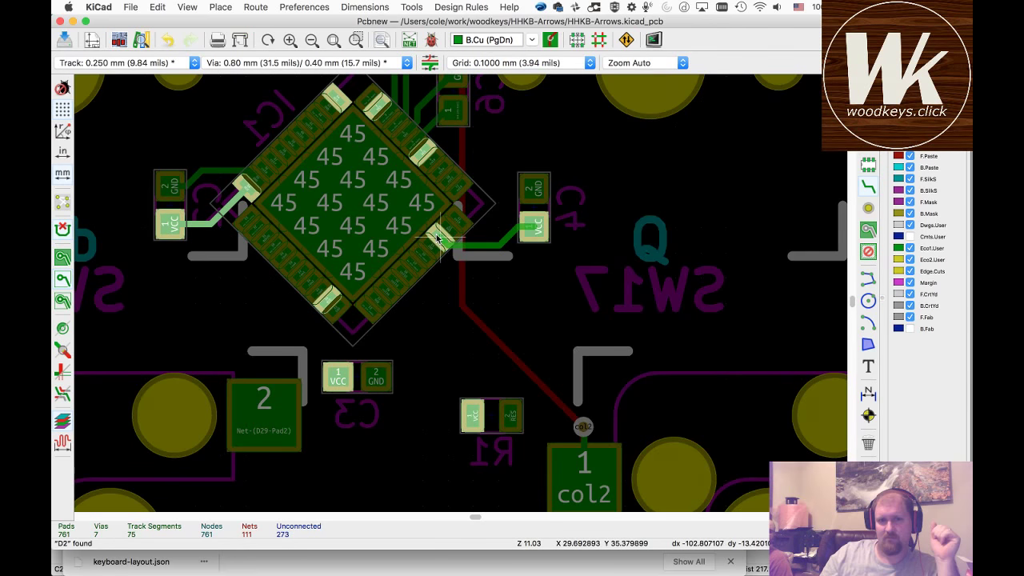
{"action": "left_click", "coordinate": [438, 237]}
{"action": "left_click", "coordinate": [529, 192]}
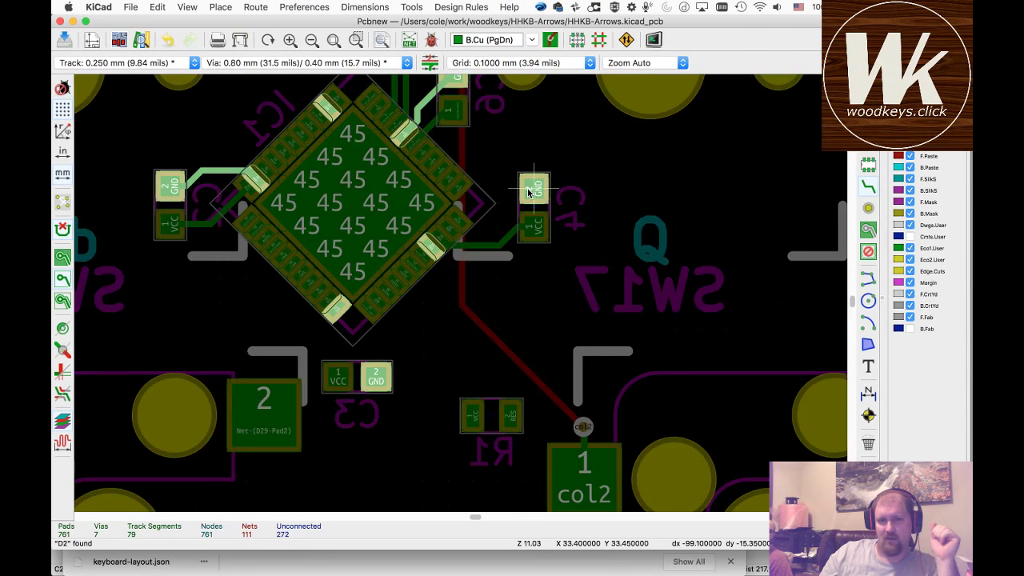
{"action": "key", "text": "Escape"}
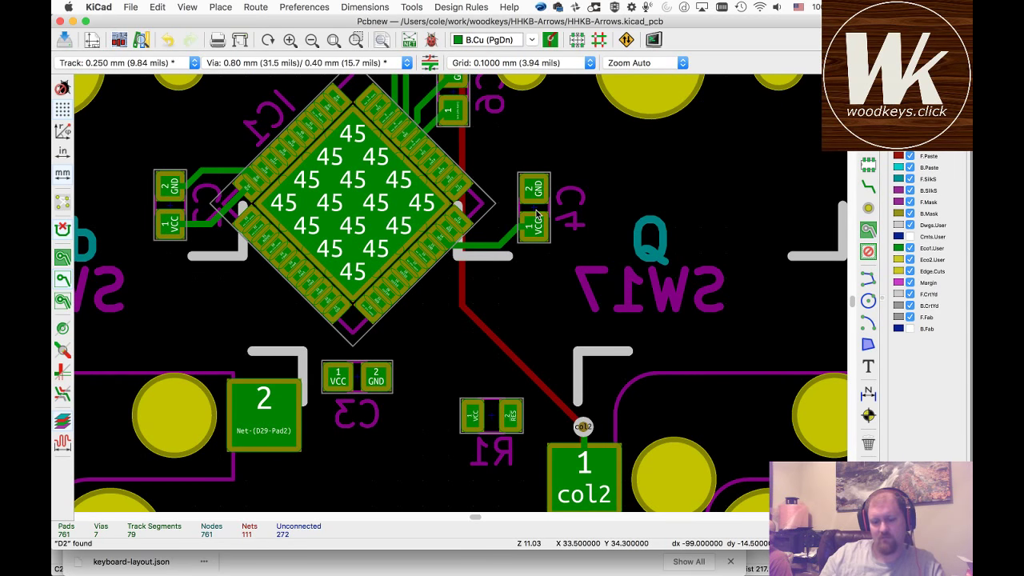
- Reposition C4 and delete the stray track from its GND pad
{"action": "double_click", "coordinate": [538, 213]}
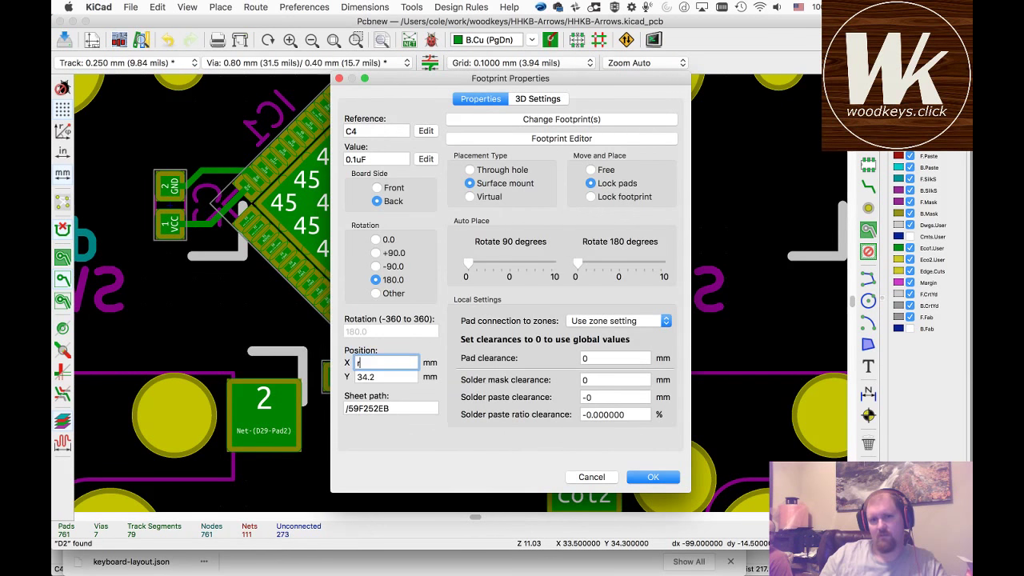
{"action": "key", "text": "Escape"}
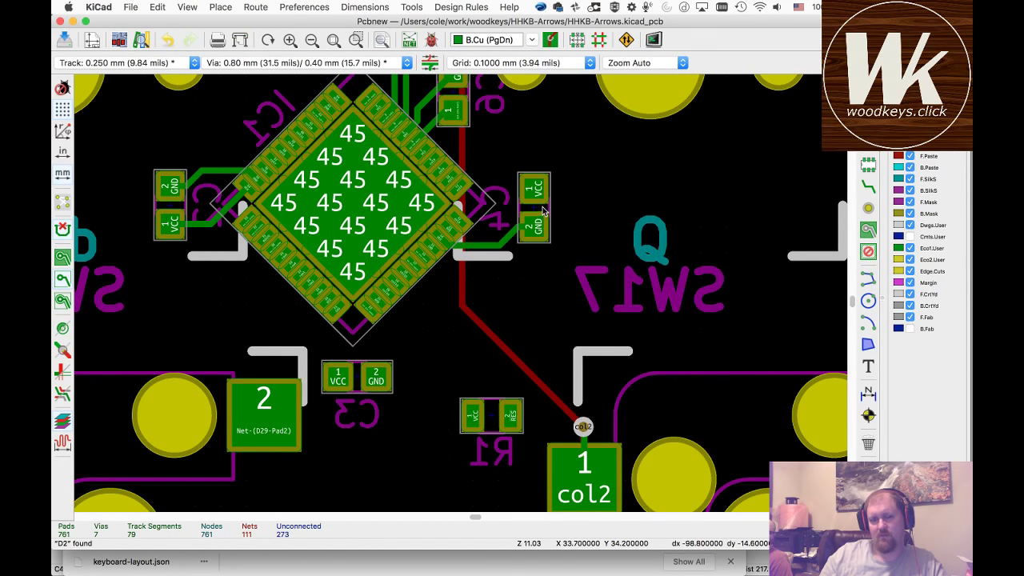
{"action": "left_click", "coordinate": [540, 209]}
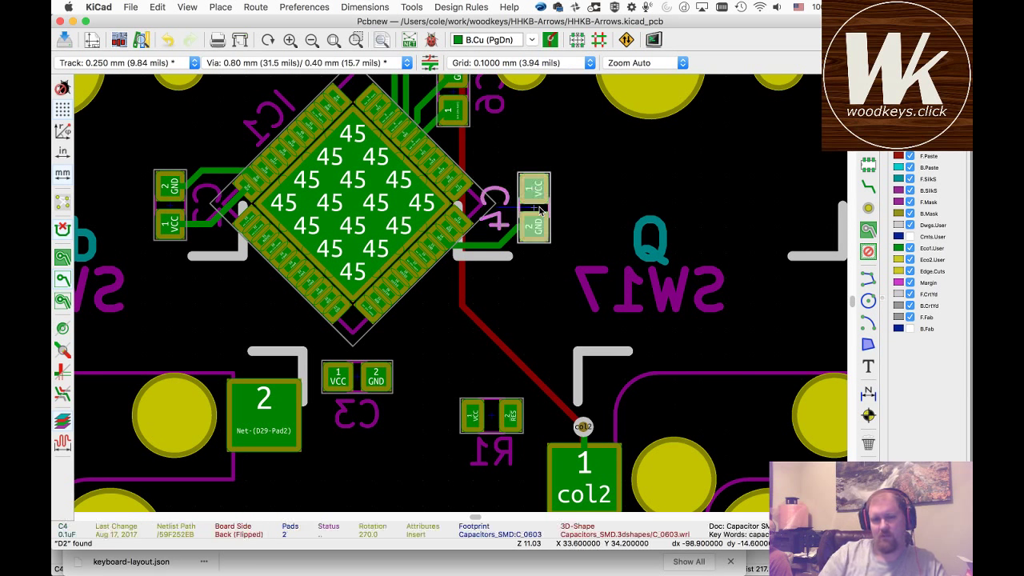
{"action": "key", "text": "m"}
{"action": "left_click", "coordinate": [533, 202]}
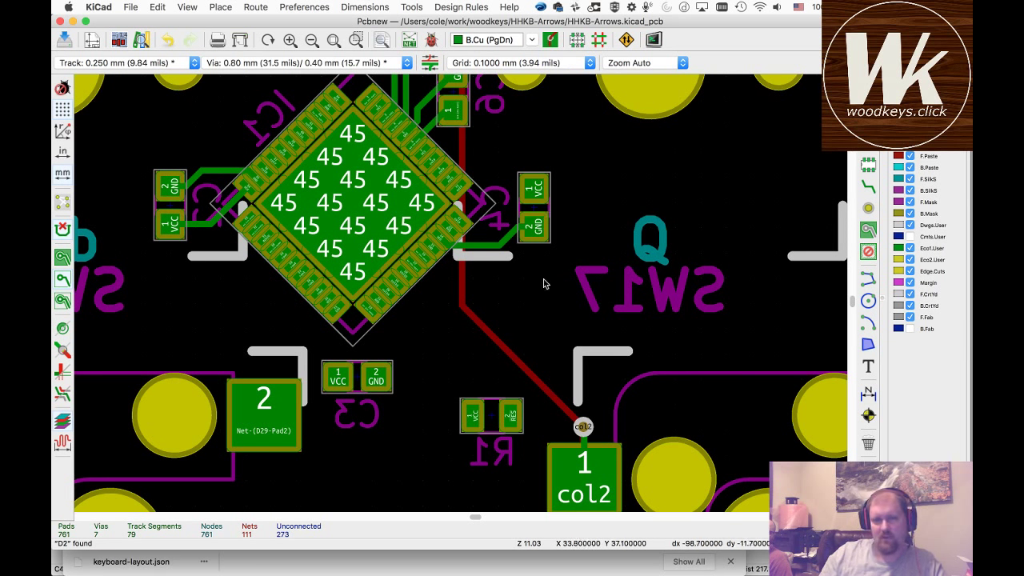
{"action": "left_click", "coordinate": [504, 245]}
{"action": "key", "text": "Delete"}
- Move C4's reference label to the right of its pads and place C4 closer to IC1
{"action": "left_click", "coordinate": [504, 225]}
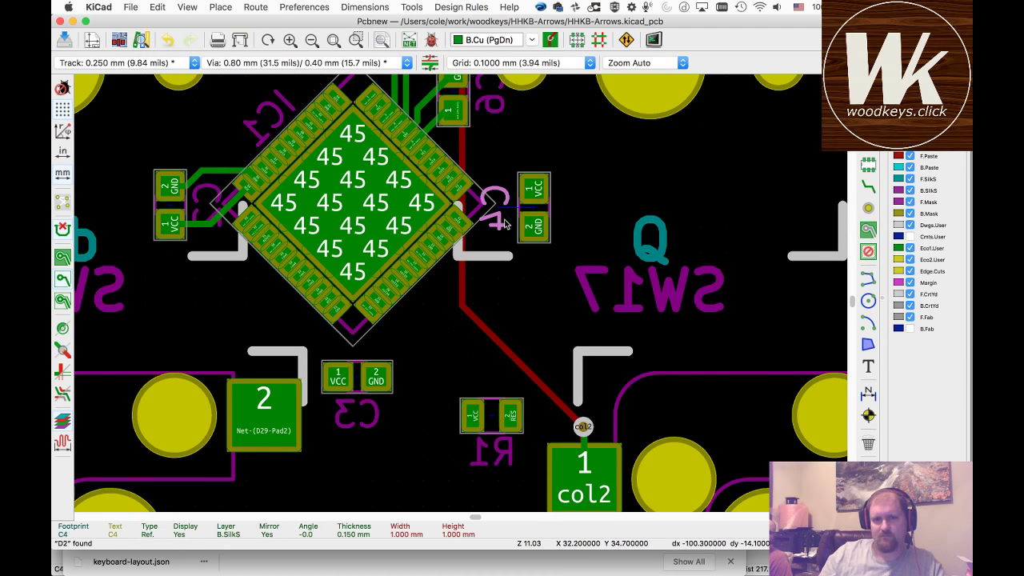
{"action": "key", "text": "m"}
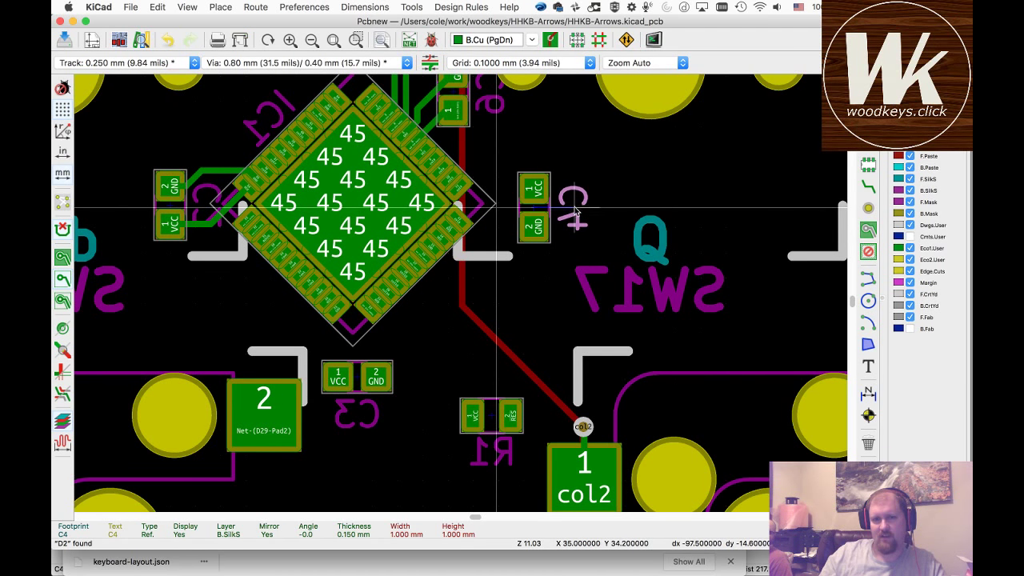
{"action": "left_click", "coordinate": [569, 209]}
{"action": "left_click", "coordinate": [523, 206]}
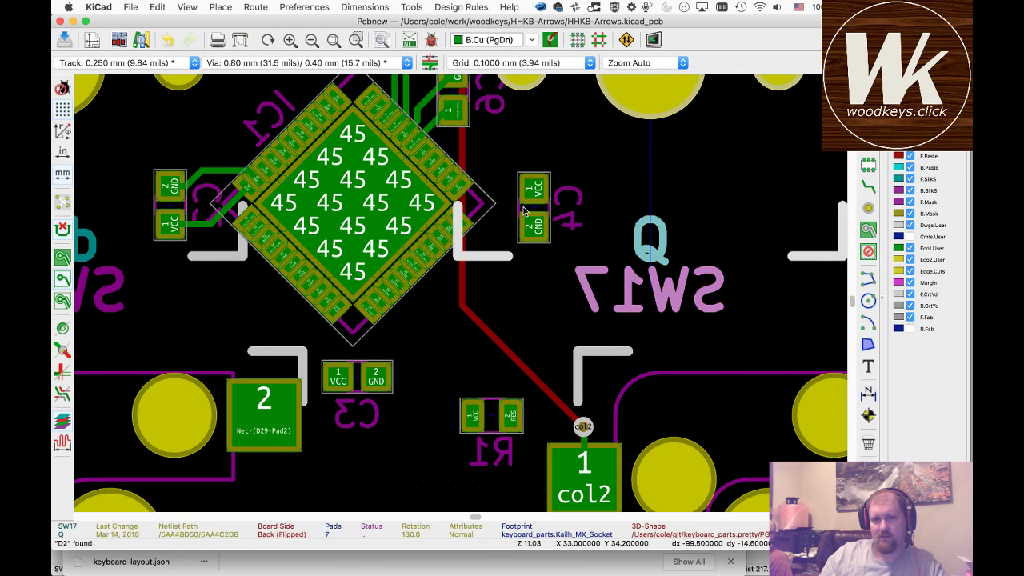
{"action": "key", "text": "m"}
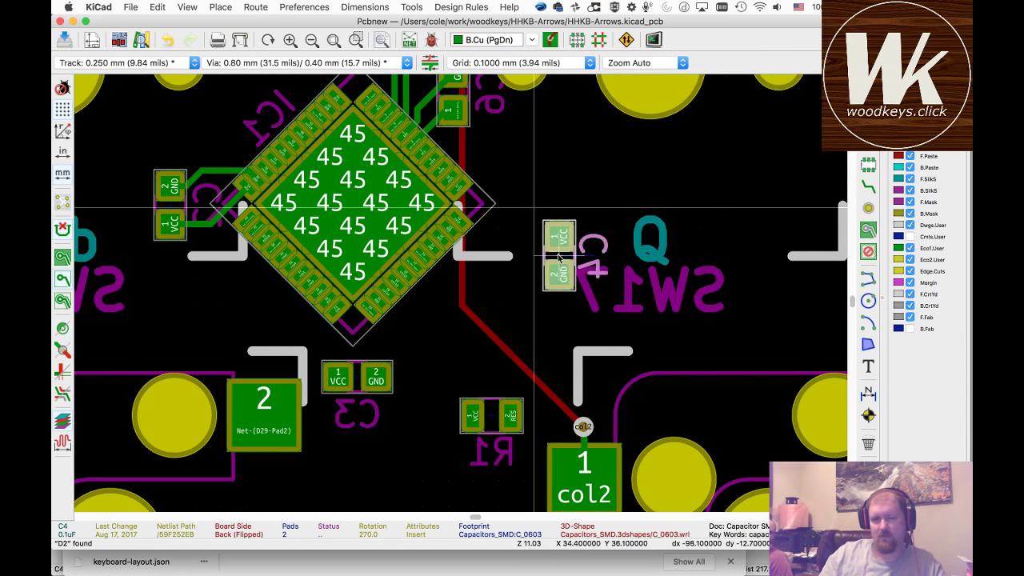
{"action": "left_click", "coordinate": [514, 250]}
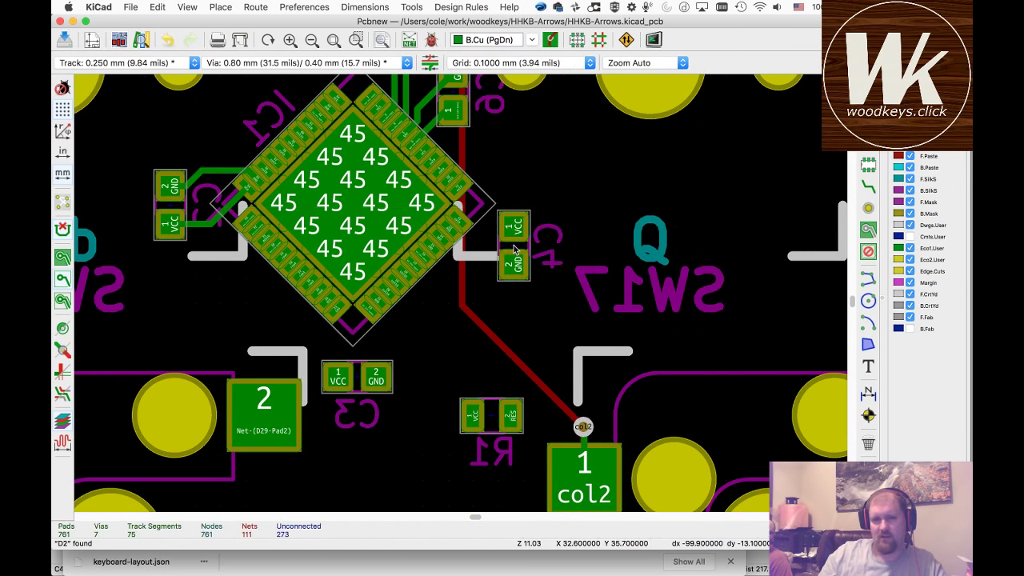
- Route C4's GND and VCC pads to IC1's pads
{"action": "key", "text": "x"}
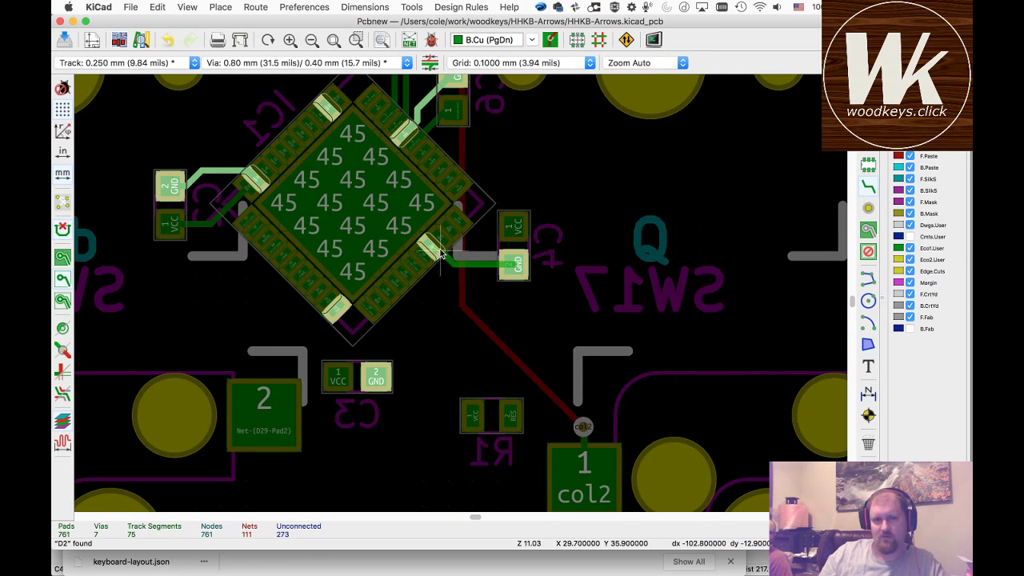
{"action": "left_click", "coordinate": [439, 252]}
{"action": "key", "text": "x"}
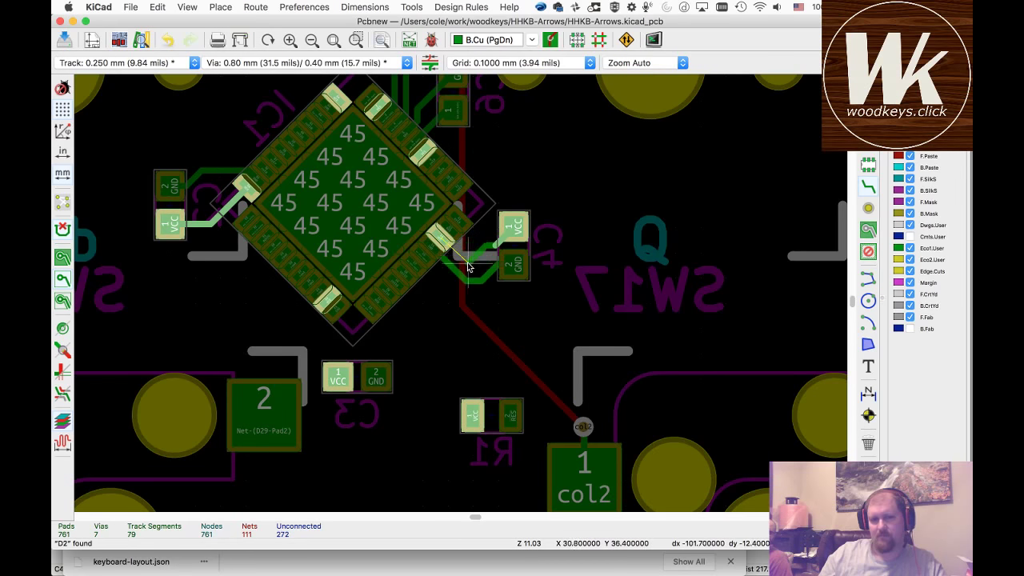
{"action": "left_click", "coordinate": [439, 237]}
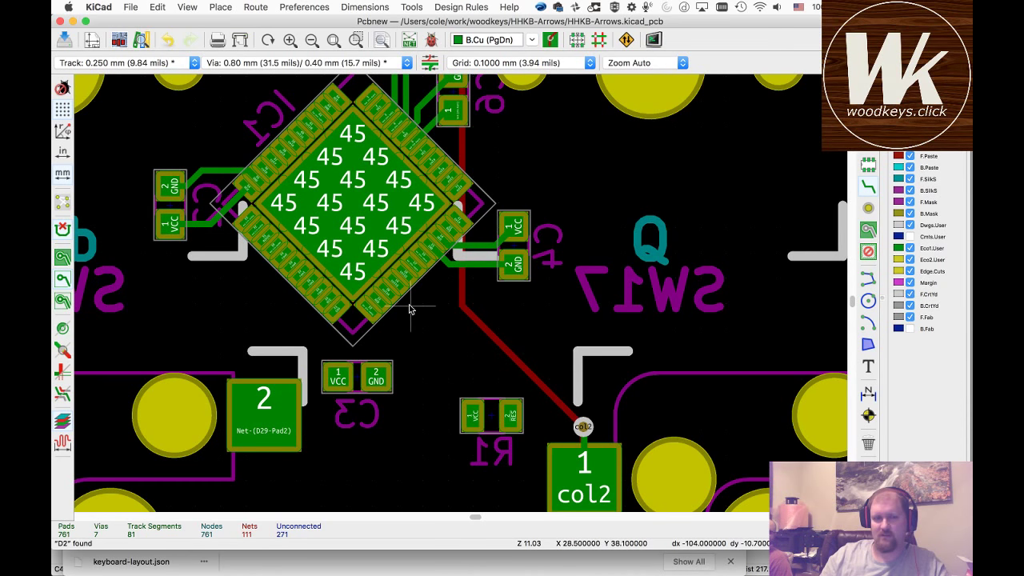
- Route C3's VCC and GND pads to IC1's pads
{"action": "left_click", "coordinate": [330, 378]}
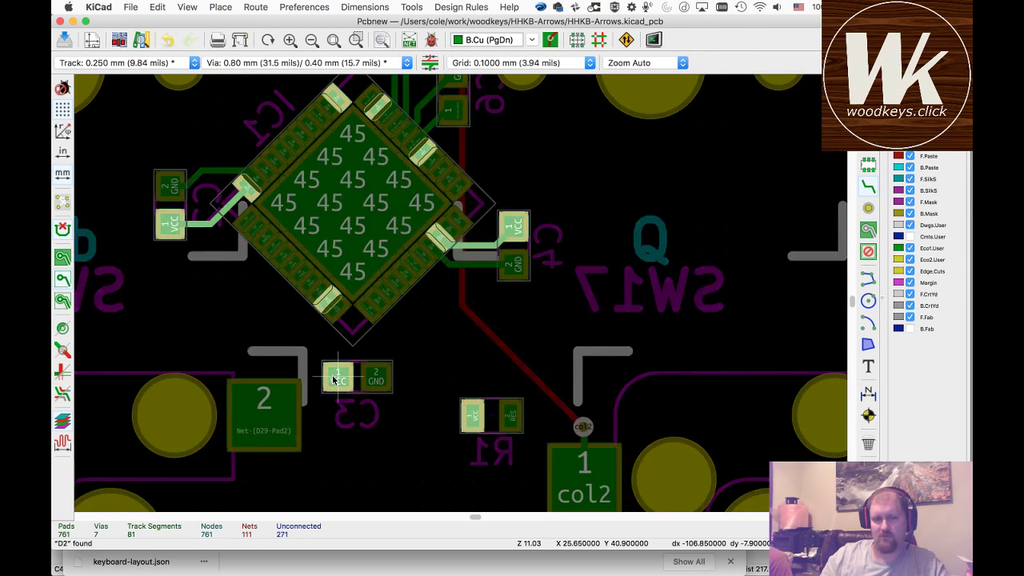
{"action": "left_click", "coordinate": [330, 311]}
{"action": "left_click", "coordinate": [376, 374]}
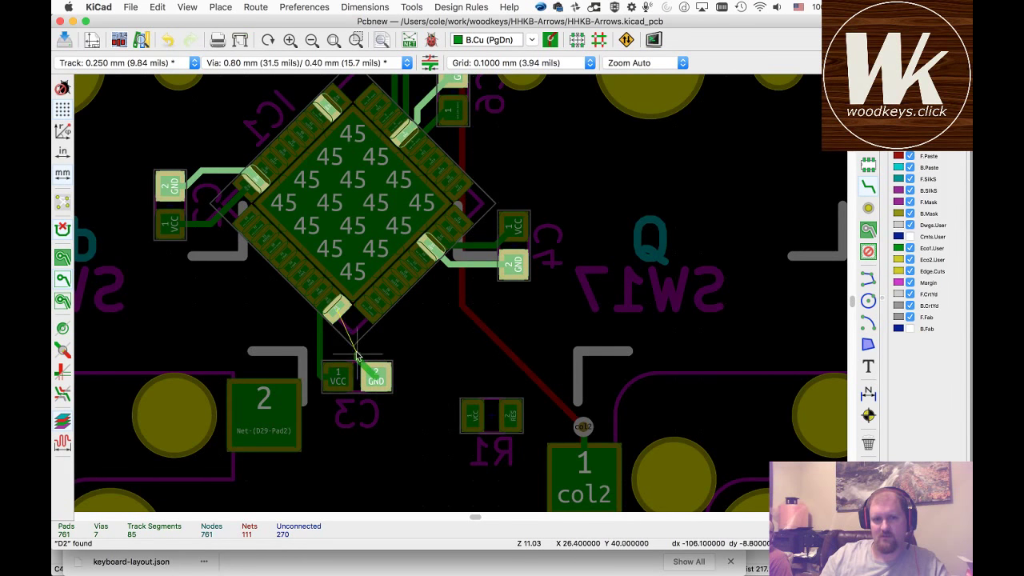
{"action": "left_click", "coordinate": [343, 320]}
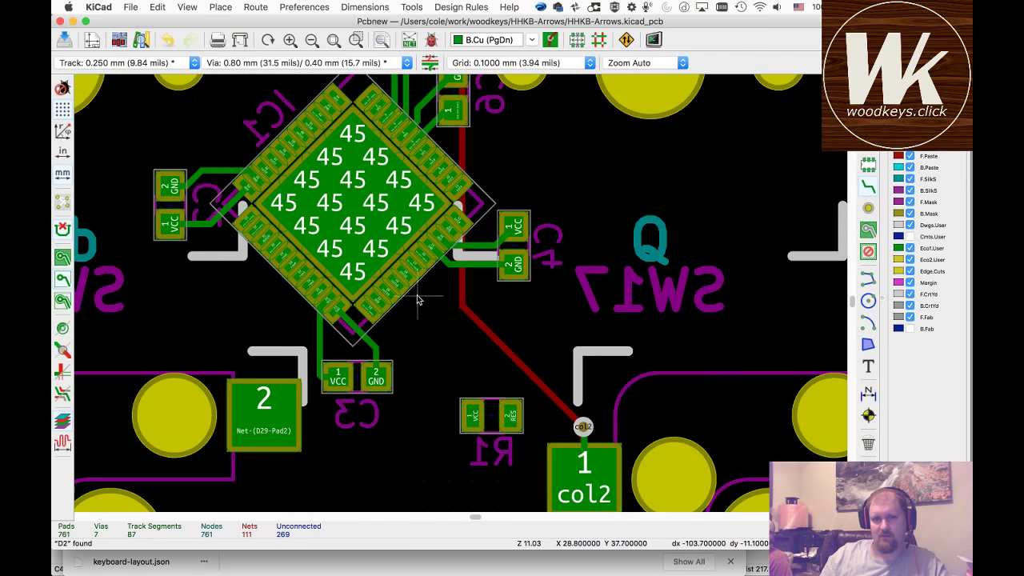
{"action": "scroll", "coordinate": [448, 300], "scroll_direction": "down", "scroll_amount": 3}
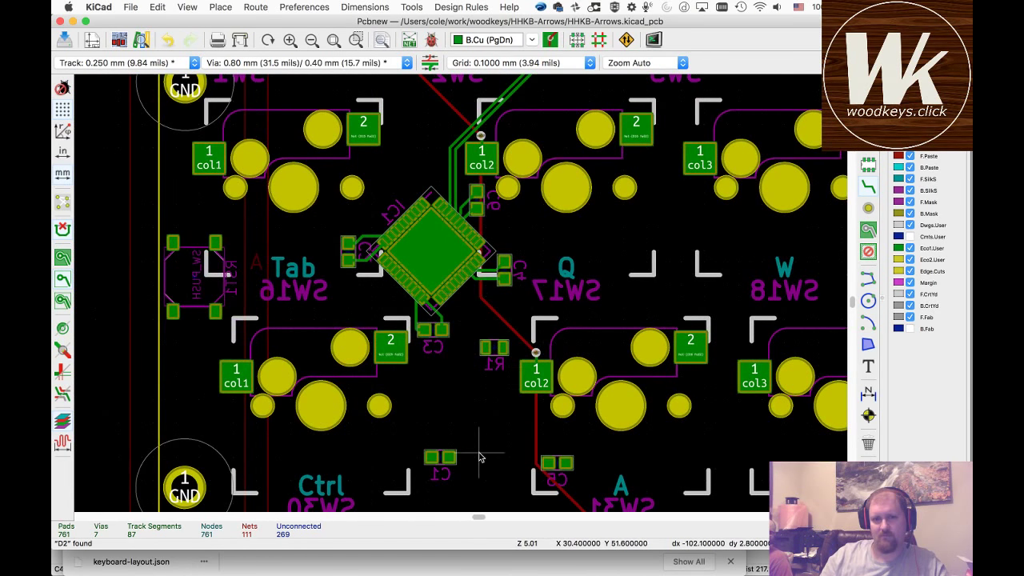
- Move capacitor C5 to just above IC1
{"action": "left_click", "coordinate": [554, 471]}
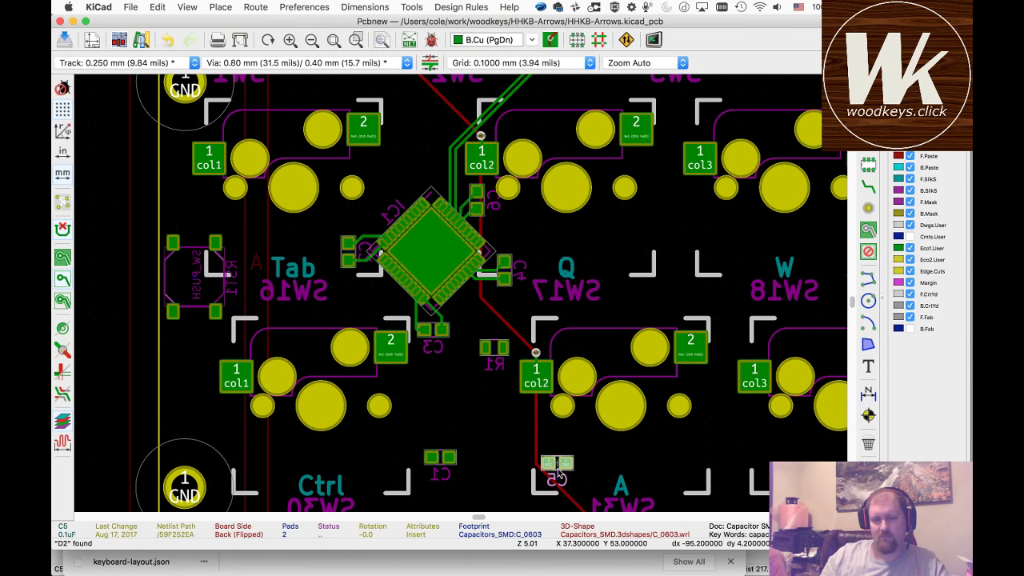
{"action": "key", "text": "m"}
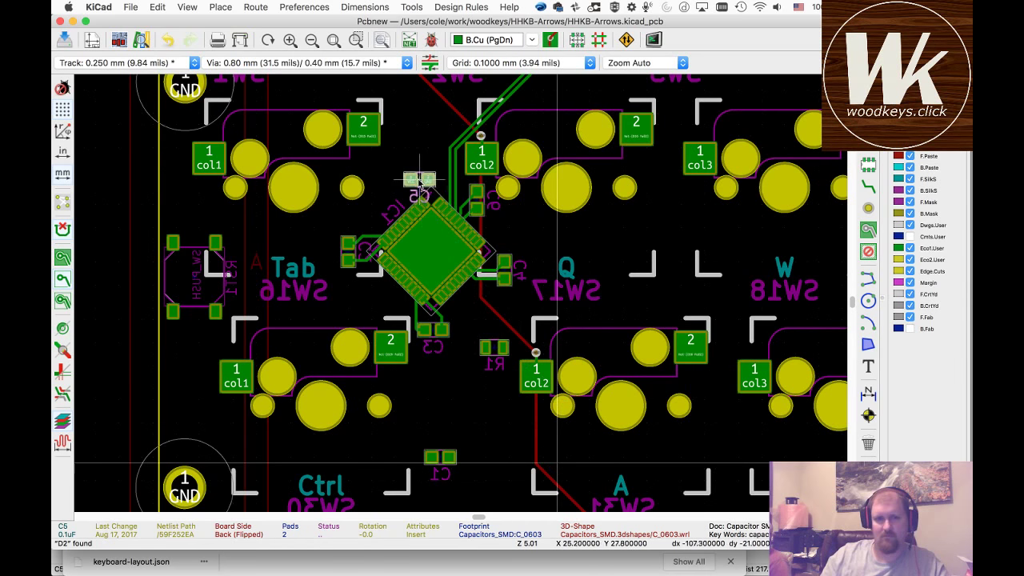
{"action": "scroll", "coordinate": [421, 175], "scroll_direction": "down", "scroll_amount": 2}
{"action": "scroll", "coordinate": [459, 291], "scroll_direction": "up", "scroll_amount": 6}
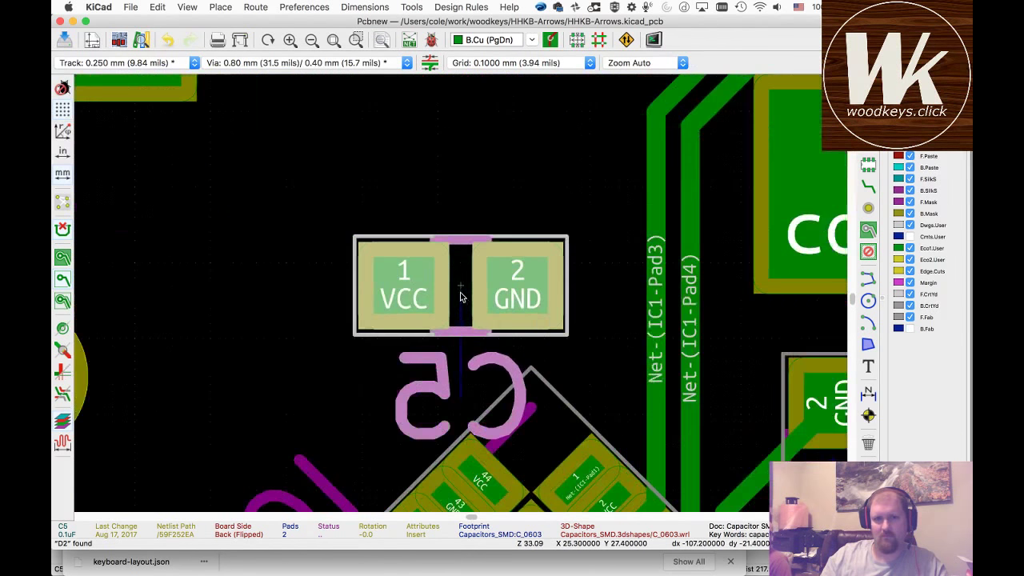
{"action": "scroll", "coordinate": [460, 292], "scroll_direction": "down", "scroll_amount": 2}
{"action": "left_click", "coordinate": [448, 294]}
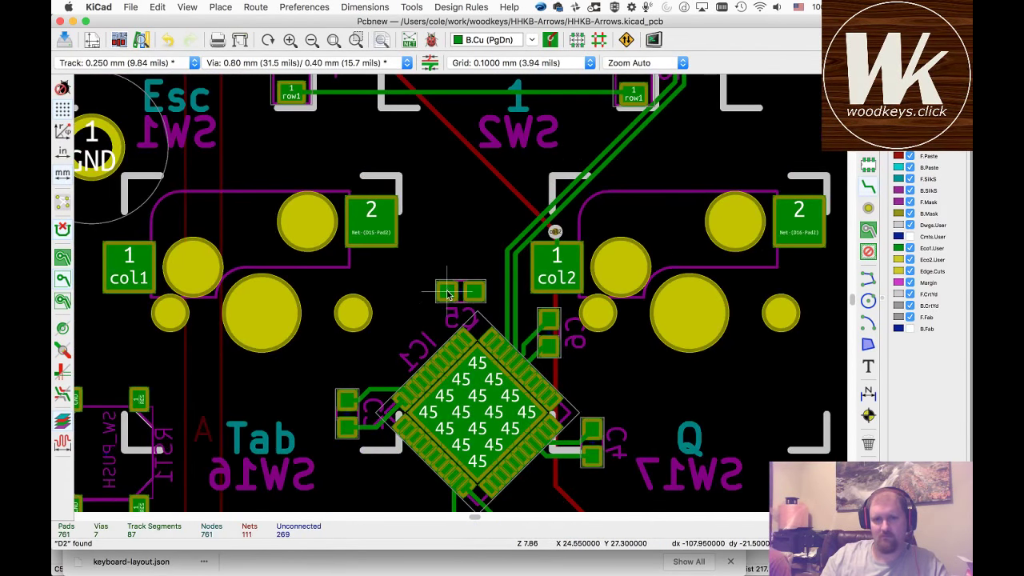
- Route a track from C5's pad to IC1's pad
{"action": "key", "text": "x"}
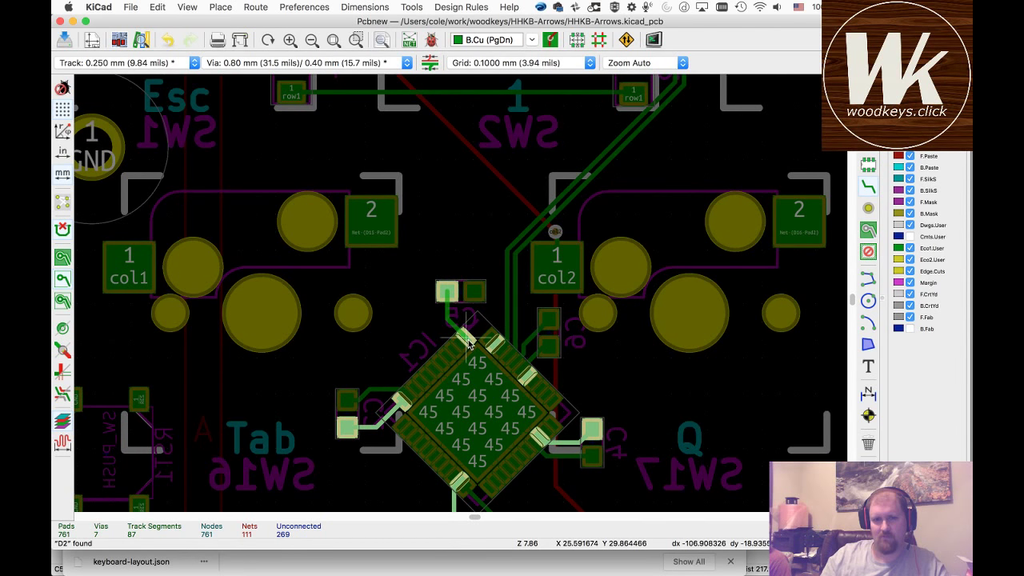
{"action": "left_click", "coordinate": [468, 342]}
{"action": "scroll", "coordinate": [467, 338], "scroll_direction": "up", "scroll_amount": 5}
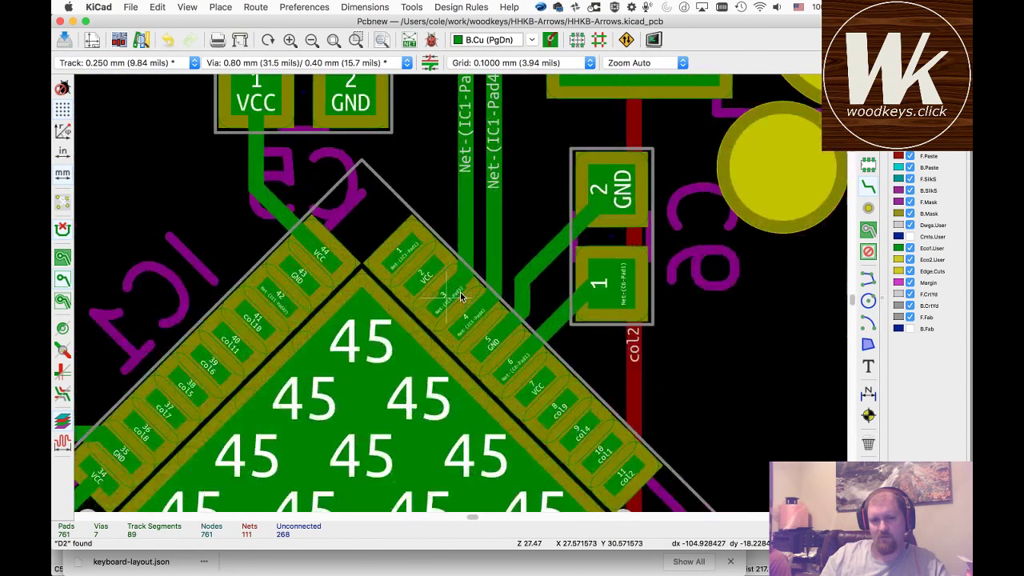
{"action": "scroll", "coordinate": [461, 295], "scroll_direction": "down", "scroll_amount": 3}
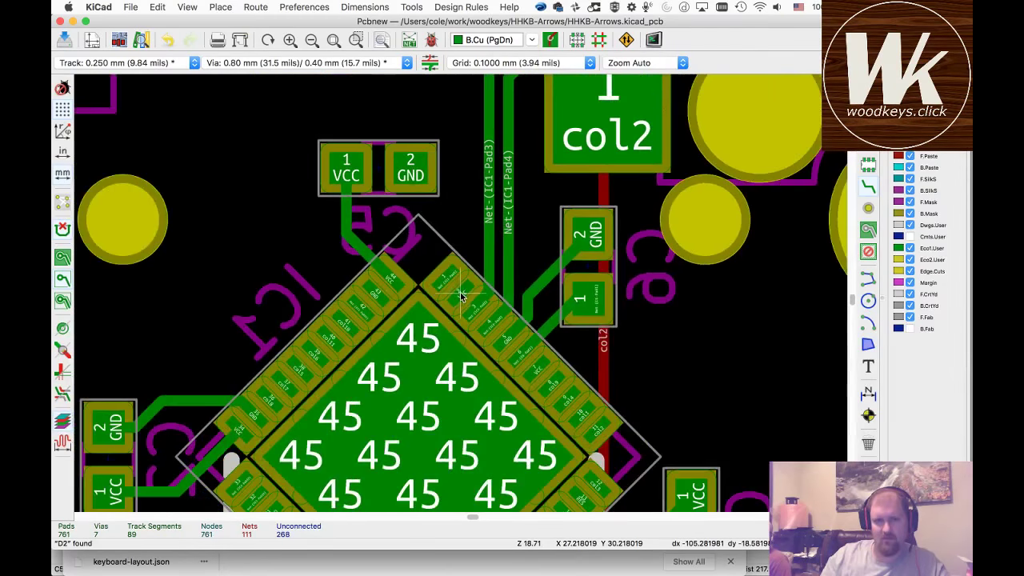
{"action": "key", "text": "x"}
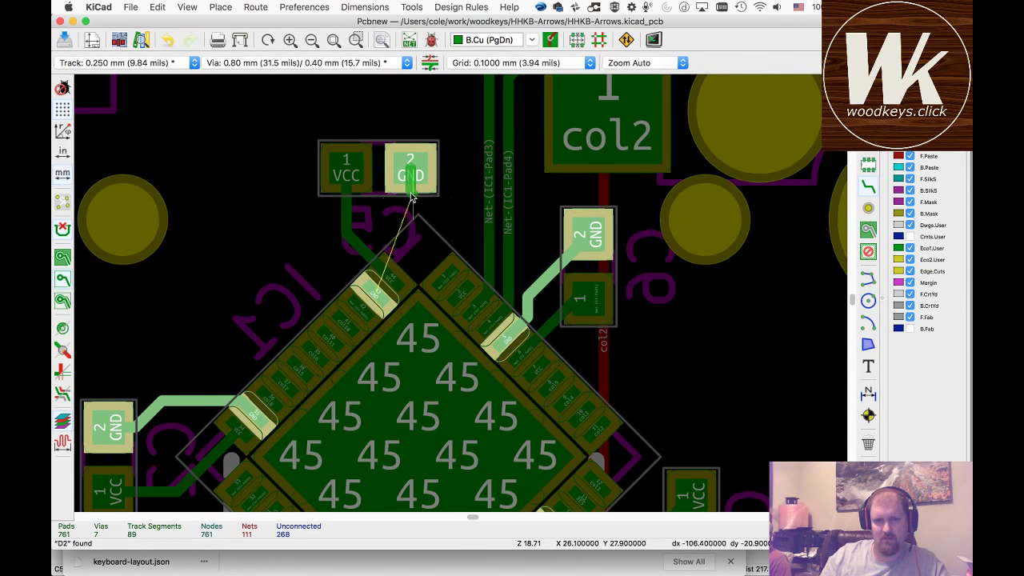
{"action": "key", "text": "Escape"}
- Rotate C5 and shift it left to a new position
{"action": "left_click", "coordinate": [378, 186]}
{"action": "key", "text": "r"}
{"action": "key", "text": "r"}
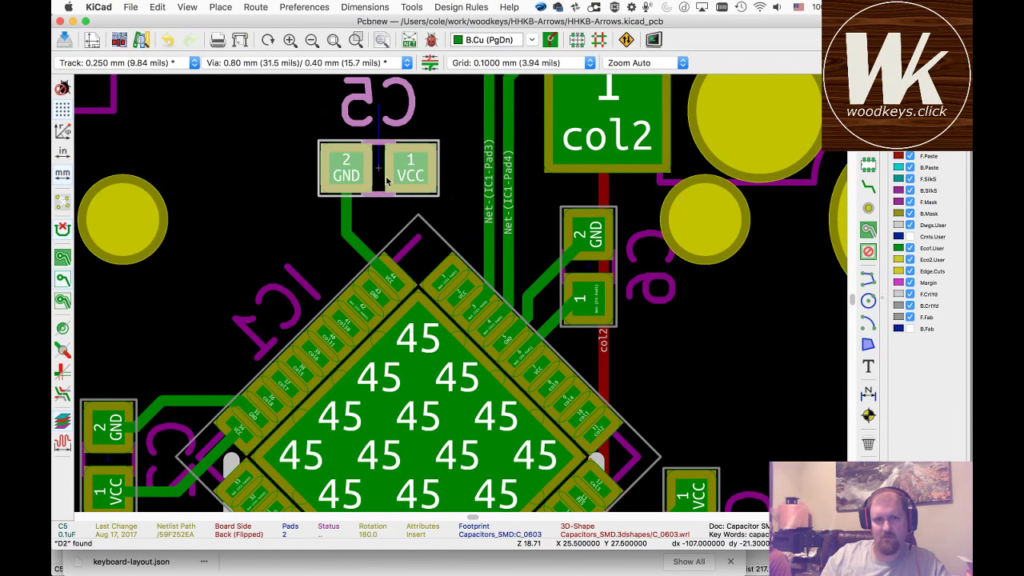
{"action": "key", "text": "m"}
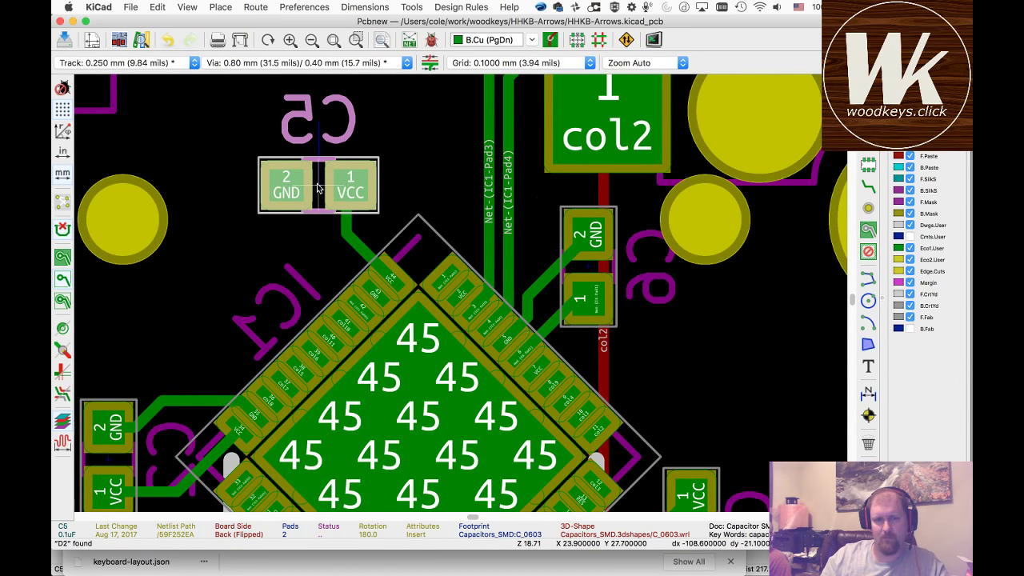
{"action": "left_click", "coordinate": [316, 187]}
- Delete the old VCC track running from C5 to IC1
{"action": "left_click", "coordinate": [354, 243]}
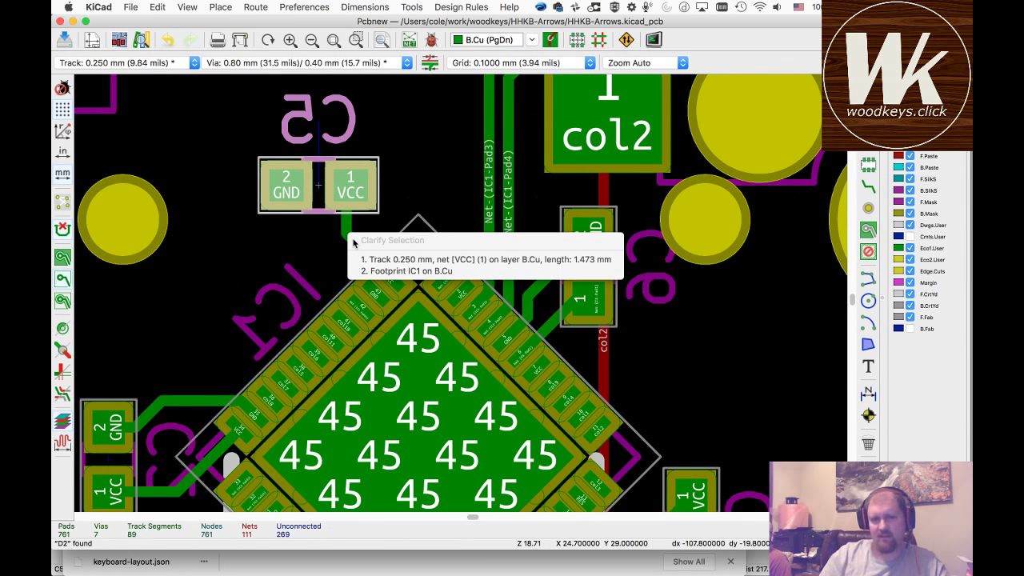
{"action": "key", "text": "Escape"}
{"action": "left_click", "coordinate": [334, 232]}
{"action": "left_click", "coordinate": [346, 232]}
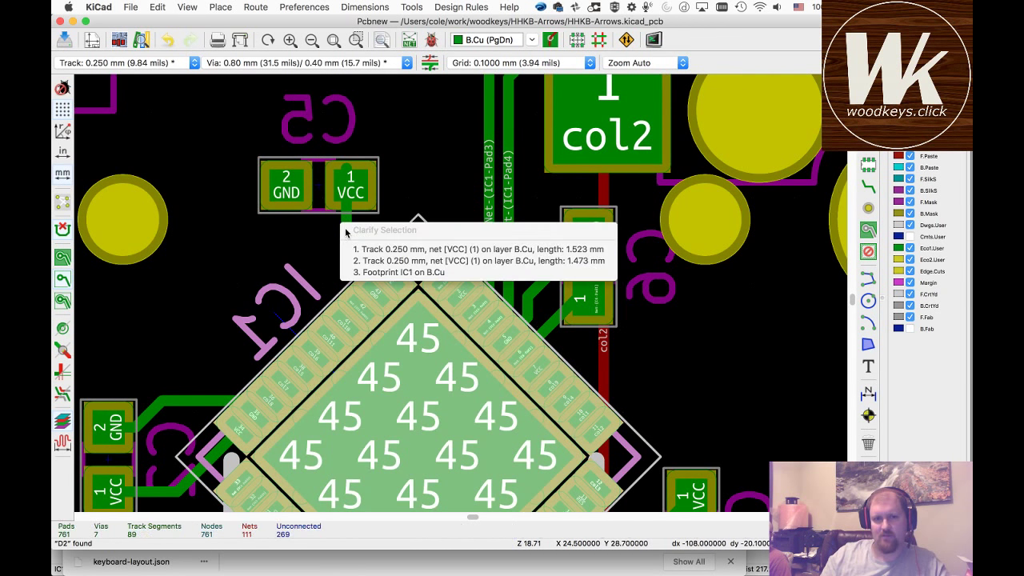
{"action": "key", "text": "Escape"}
{"action": "left_click", "coordinate": [348, 227]}
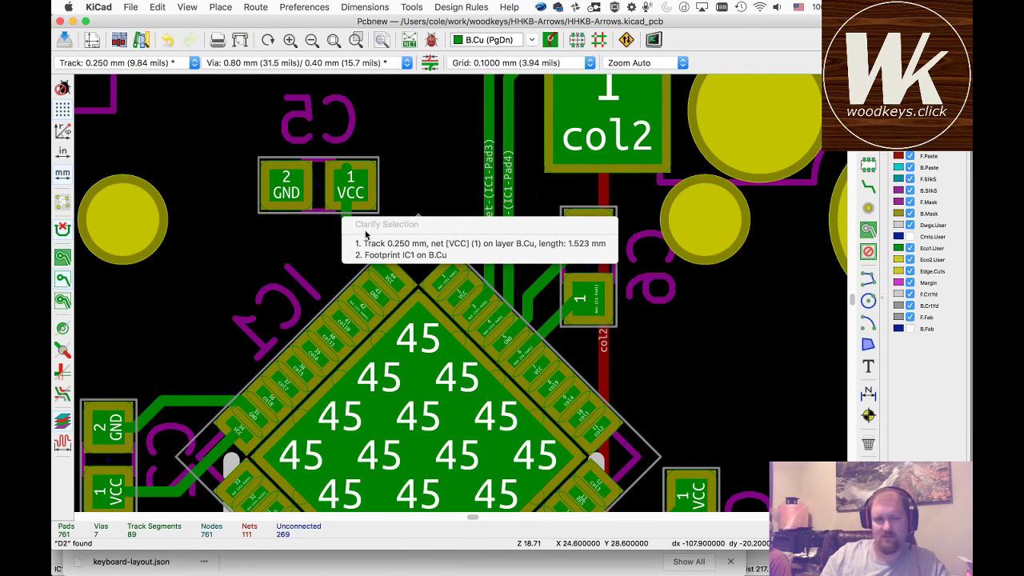
{"action": "left_click", "coordinate": [373, 244]}
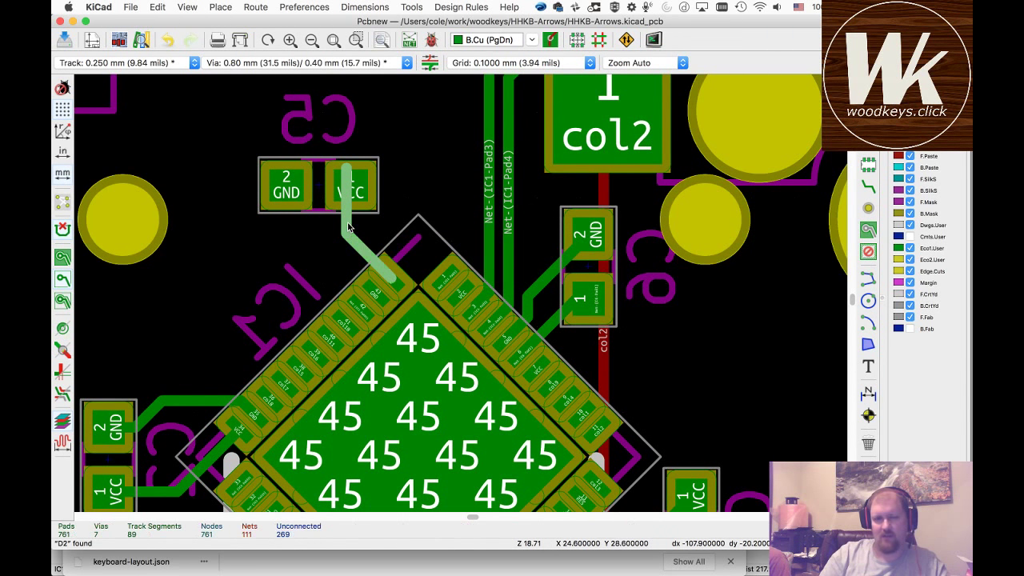
{"action": "key", "text": "Delete"}
- Route C5's VCC pad to IC1 pin 44 and its GND pad to pin 43
{"action": "key", "text": "x"}
{"action": "left_click", "coordinate": [344, 192]}
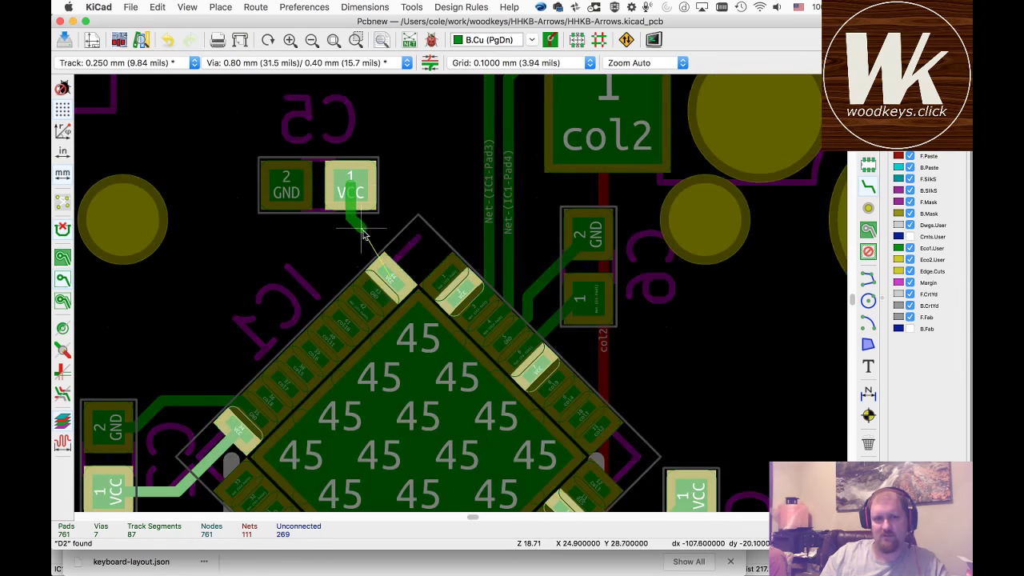
{"action": "left_click", "coordinate": [385, 272]}
{"action": "left_click", "coordinate": [289, 200]}
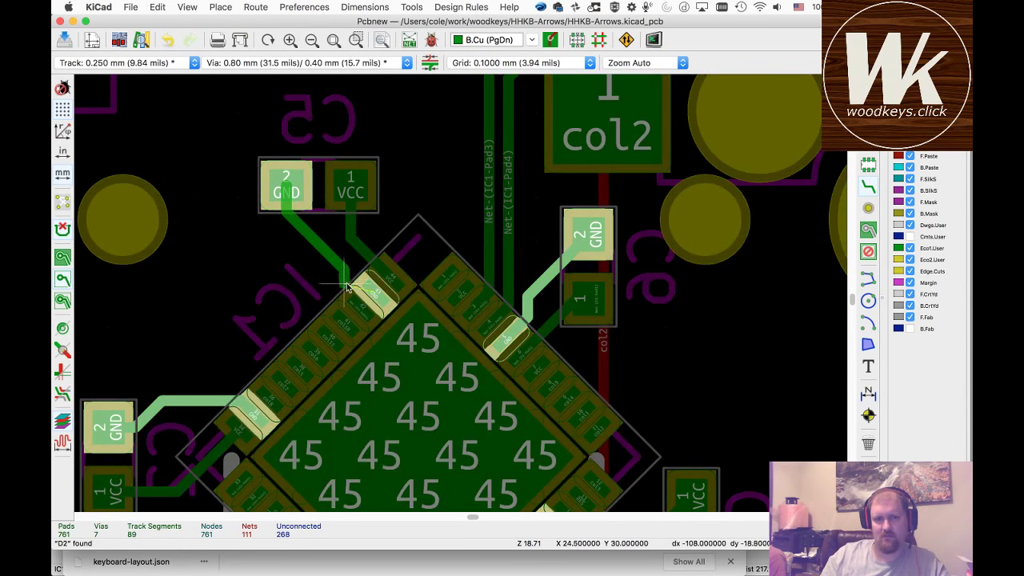
{"action": "left_click", "coordinate": [379, 301]}
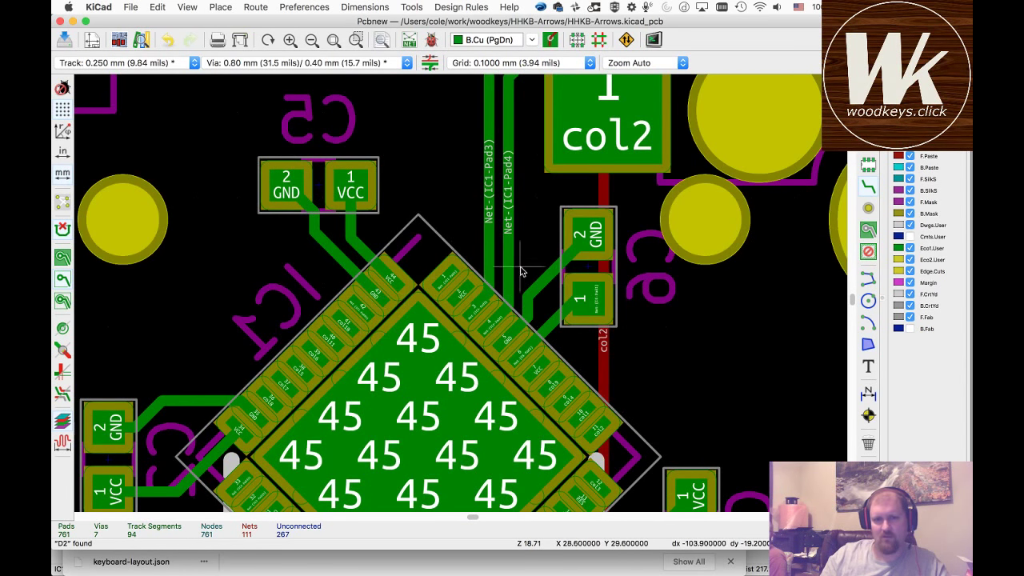
{"action": "scroll", "coordinate": [461, 296], "scroll_direction": "down", "scroll_amount": 2}
{"action": "scroll", "coordinate": [461, 297], "scroll_direction": "down", "scroll_amount": 6}
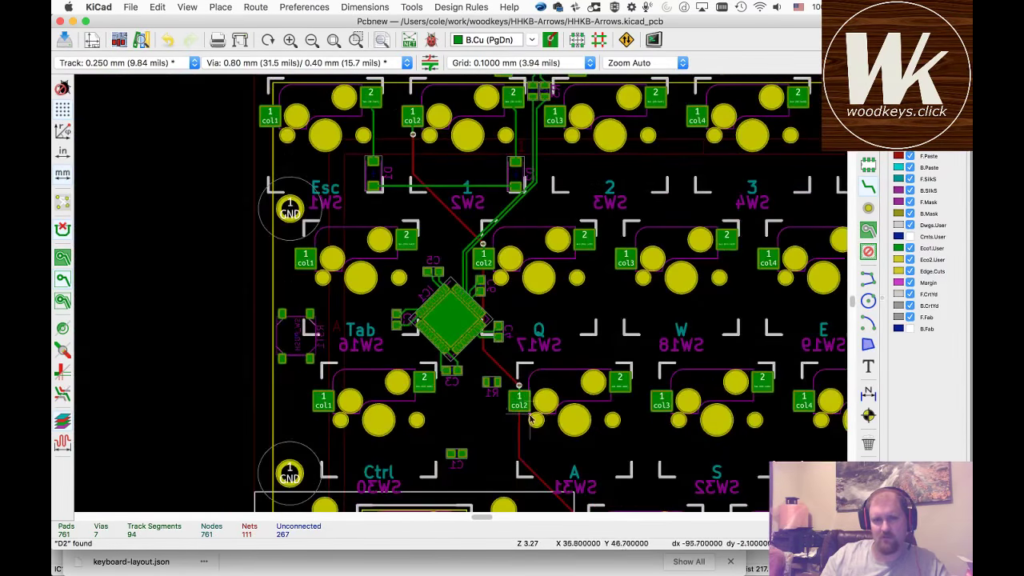
- Move C1 just above C5, rotated so VCC is on the left
{"action": "left_click", "coordinate": [455, 462]}
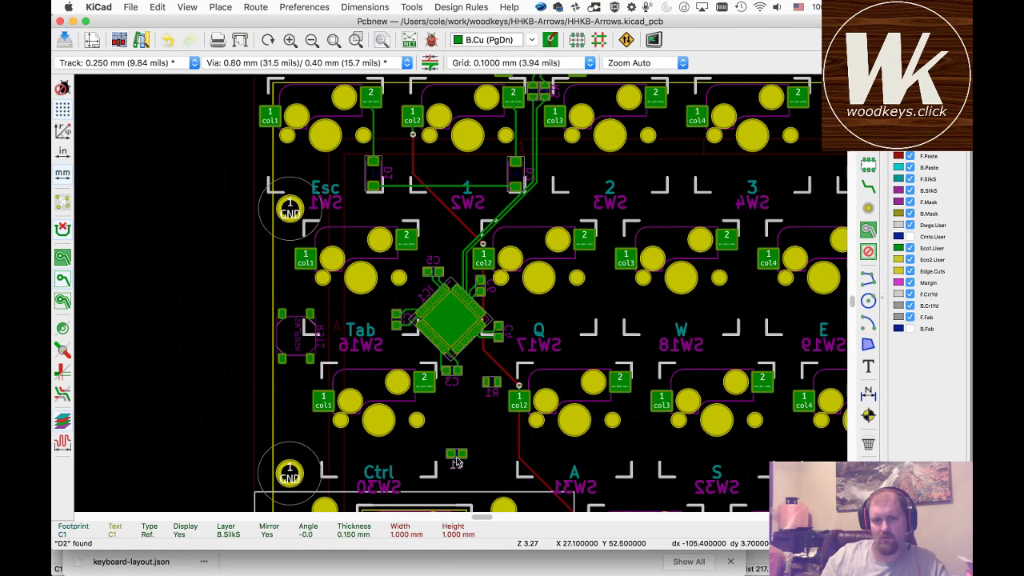
{"action": "key", "text": "m"}
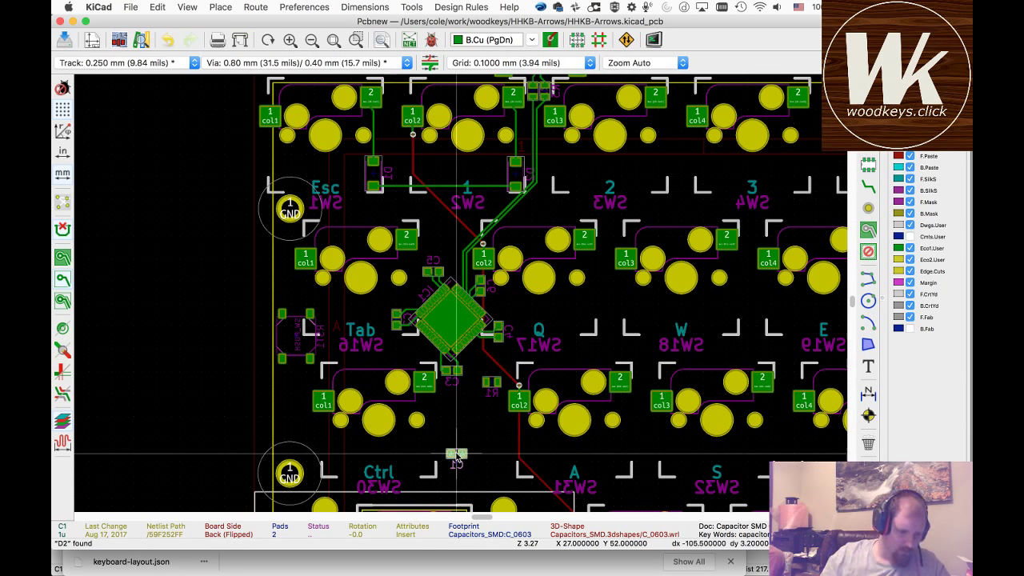
{"action": "scroll", "coordinate": [436, 264], "scroll_direction": "up", "scroll_amount": 6}
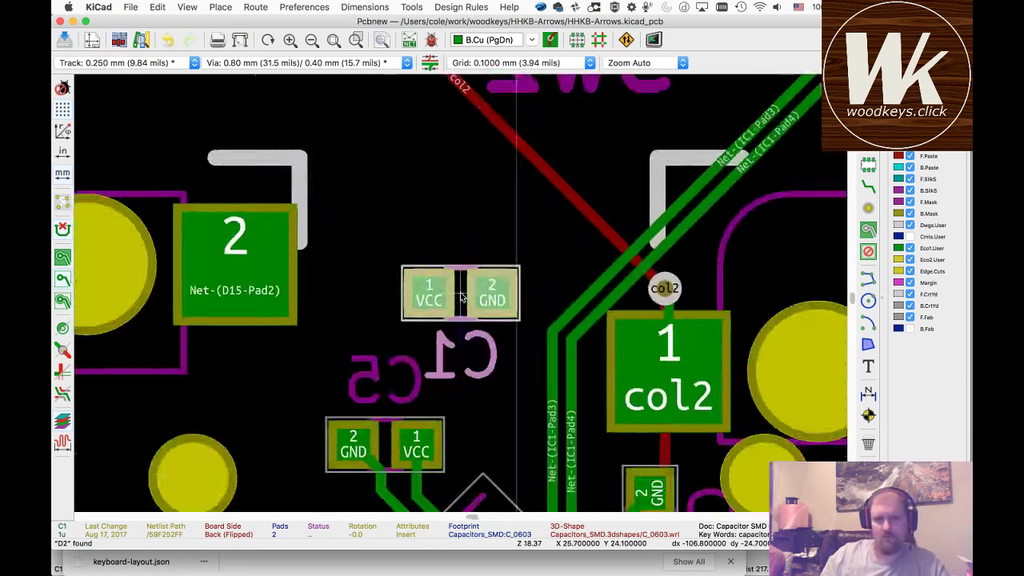
{"action": "key", "text": "r"}
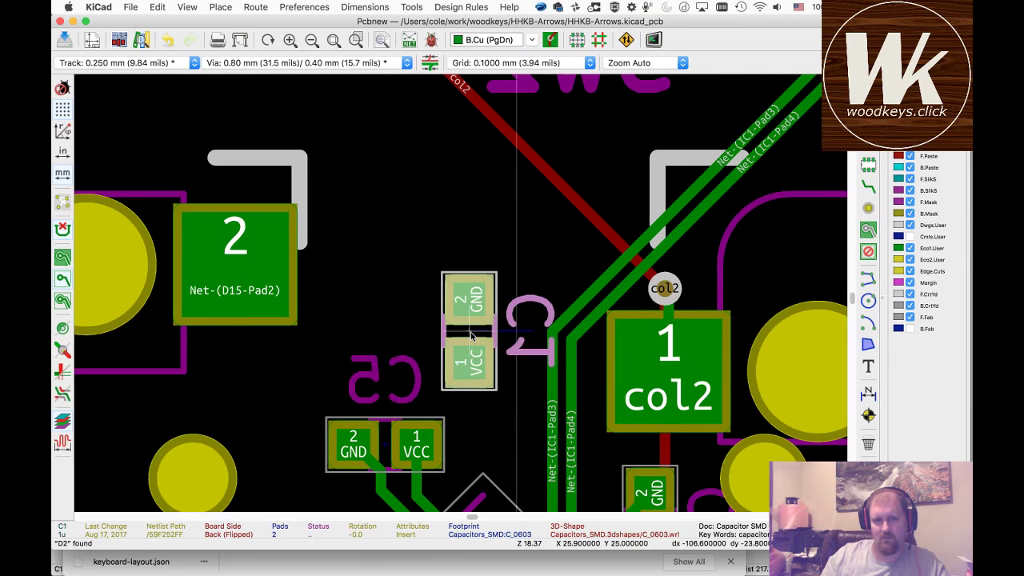
{"action": "key", "text": "r"}
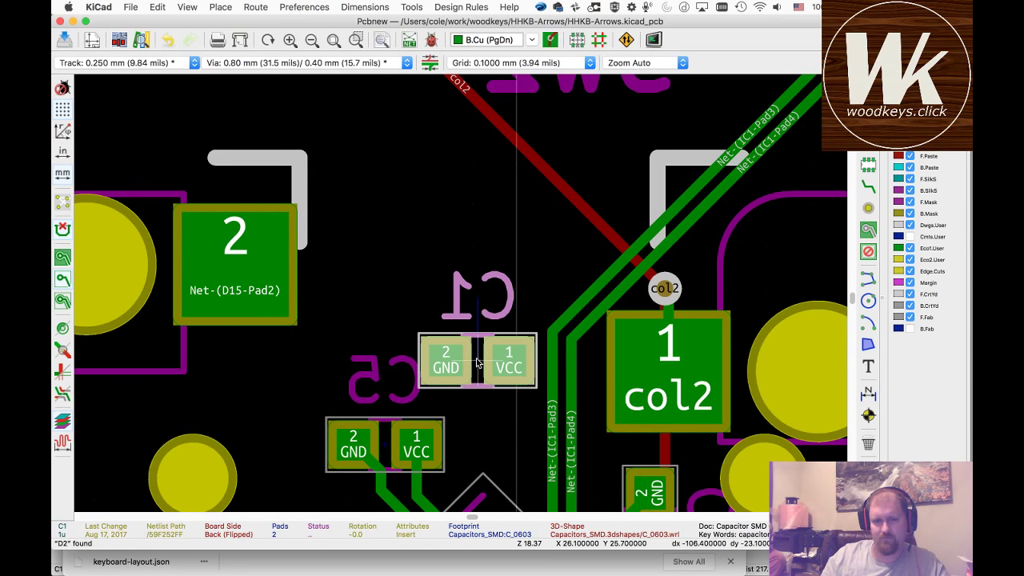
{"action": "key", "text": "r"}
{"action": "key", "text": "r"}
{"action": "left_click", "coordinate": [477, 354]}
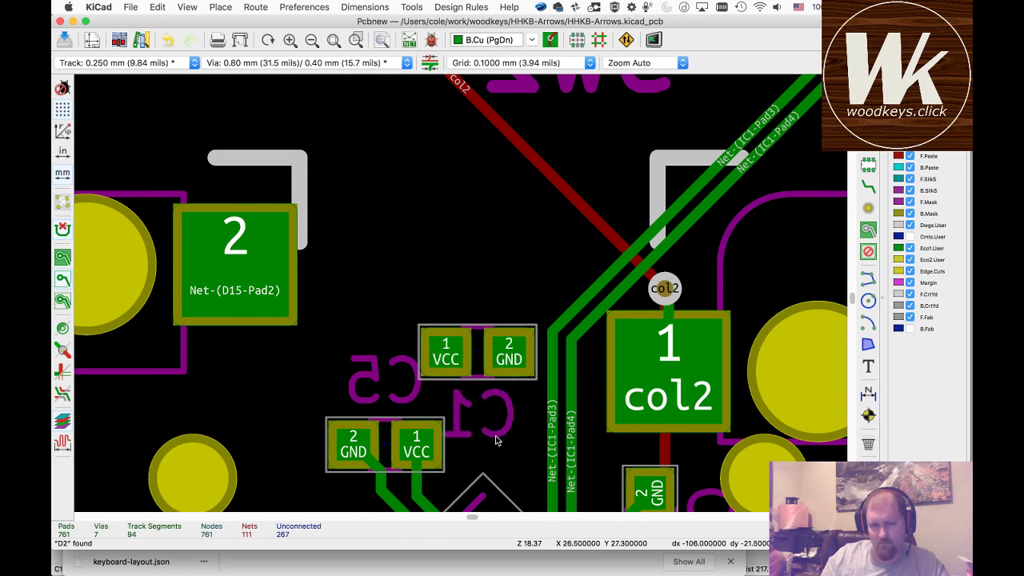
- Stand C1 upright with GND on top, drag it closer to IC1, and begin routing VCC
{"action": "scroll", "coordinate": [496, 440], "scroll_direction": "up", "scroll_amount": 1}
{"action": "scroll", "coordinate": [459, 292], "scroll_direction": "up", "scroll_amount": 2}
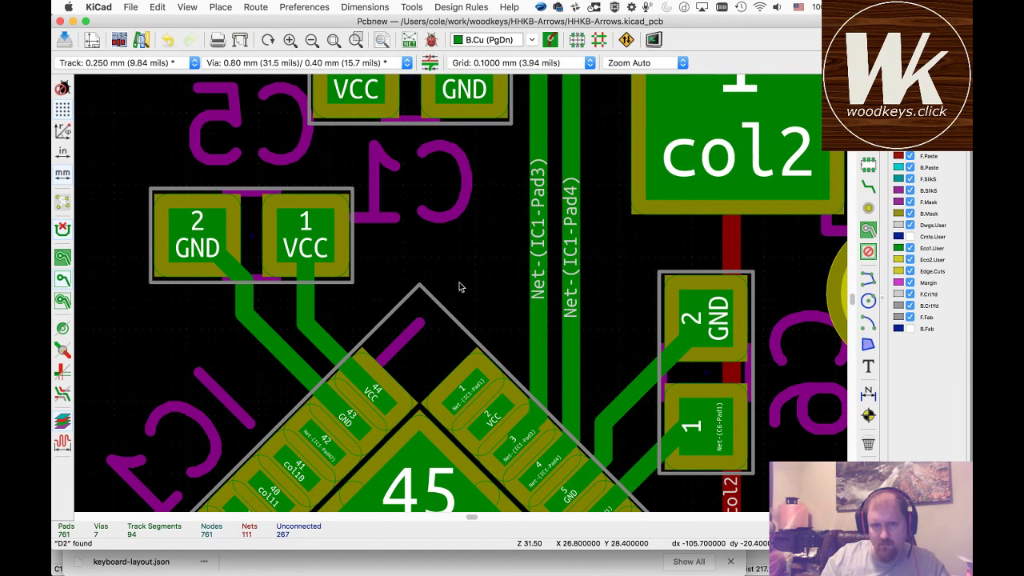
{"action": "scroll", "coordinate": [459, 292], "scroll_direction": "down", "scroll_amount": 3}
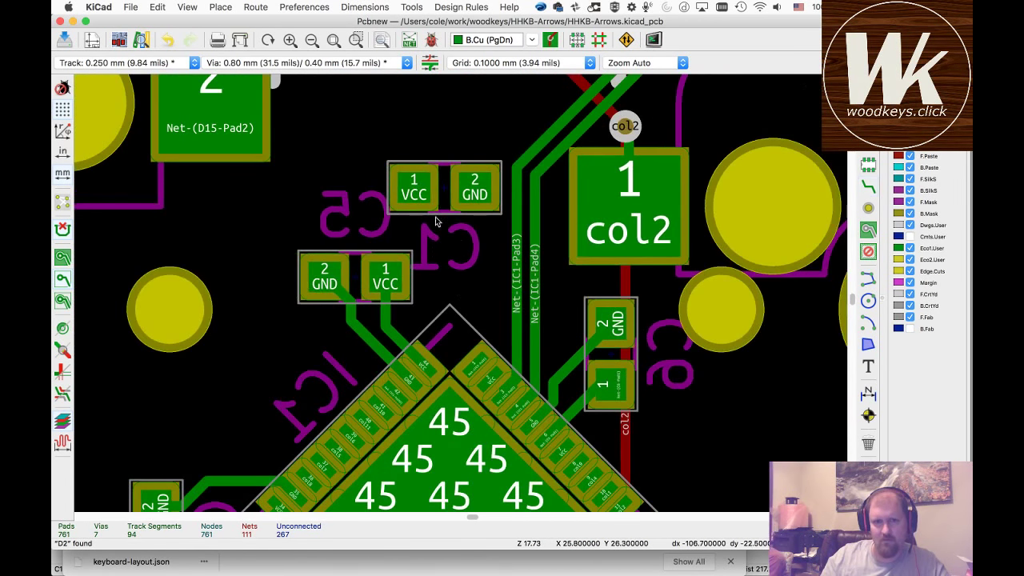
{"action": "key", "text": "r"}
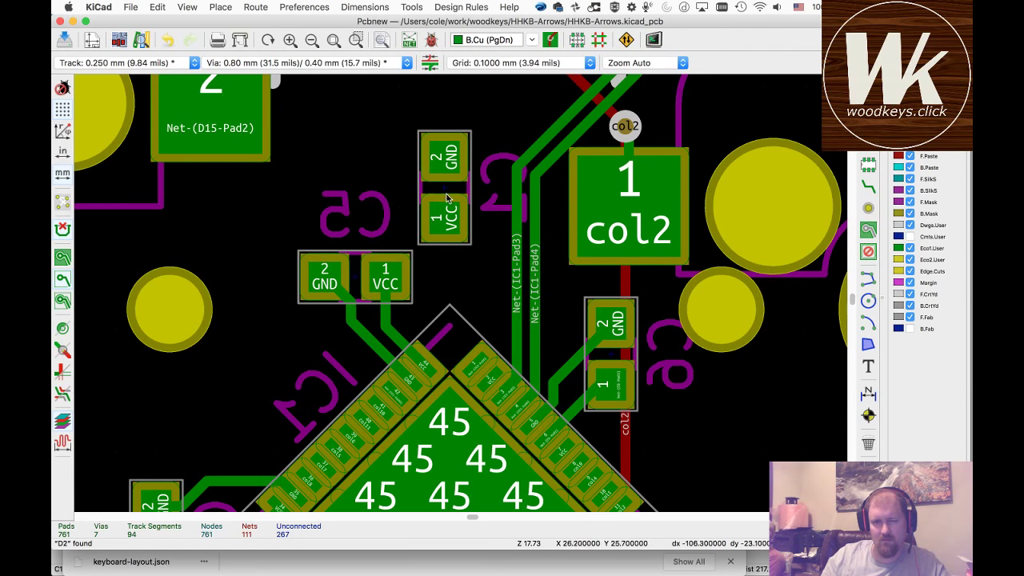
{"action": "left_click_drag", "start_coordinate": [448, 198], "coordinate": [475, 236]}
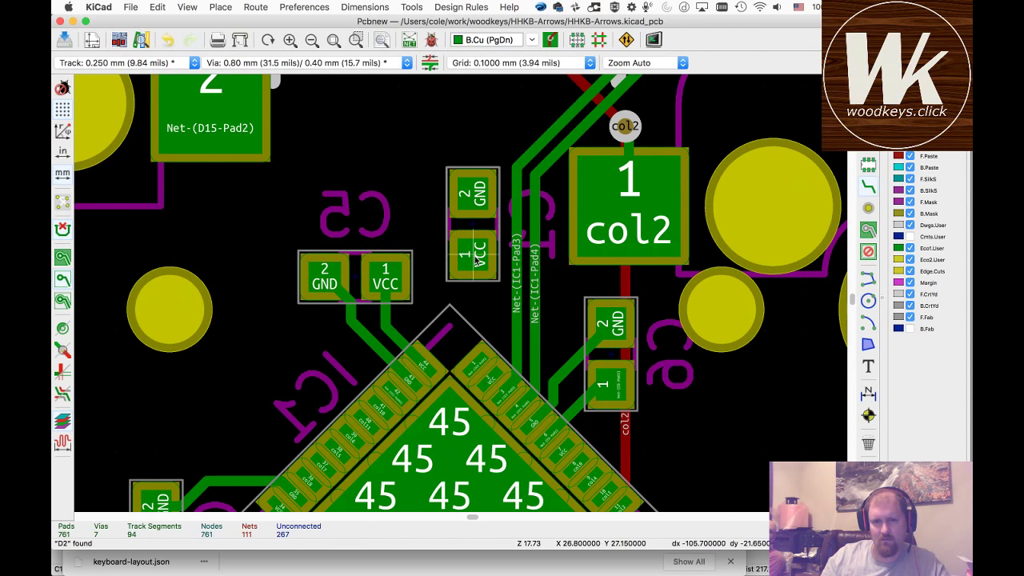
{"action": "key", "text": "x"}
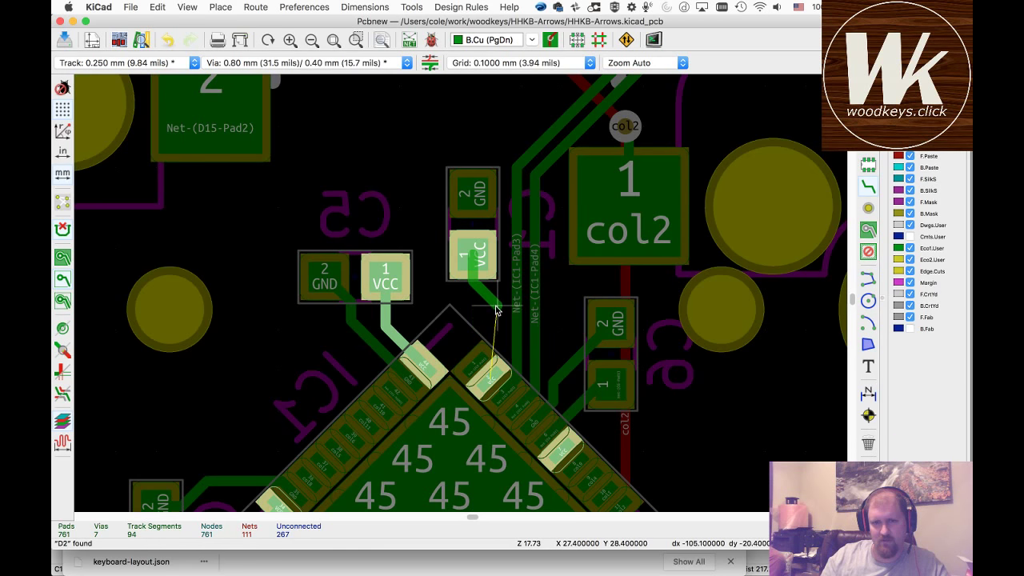
- Complete C1's track to IC1's pad and highlight the VCC net
{"action": "left_click", "coordinate": [505, 371]}
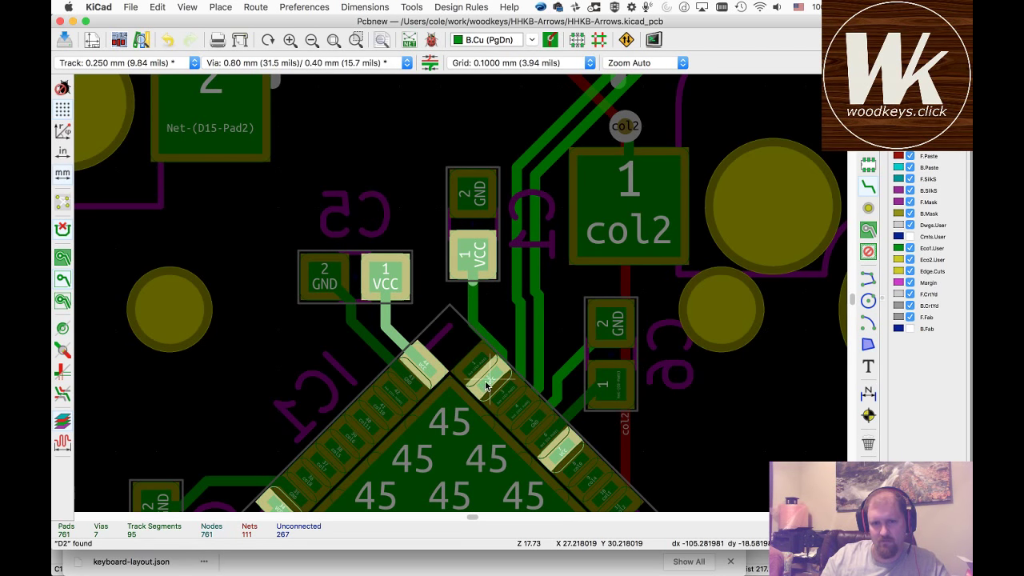
{"action": "left_click", "coordinate": [483, 385]}
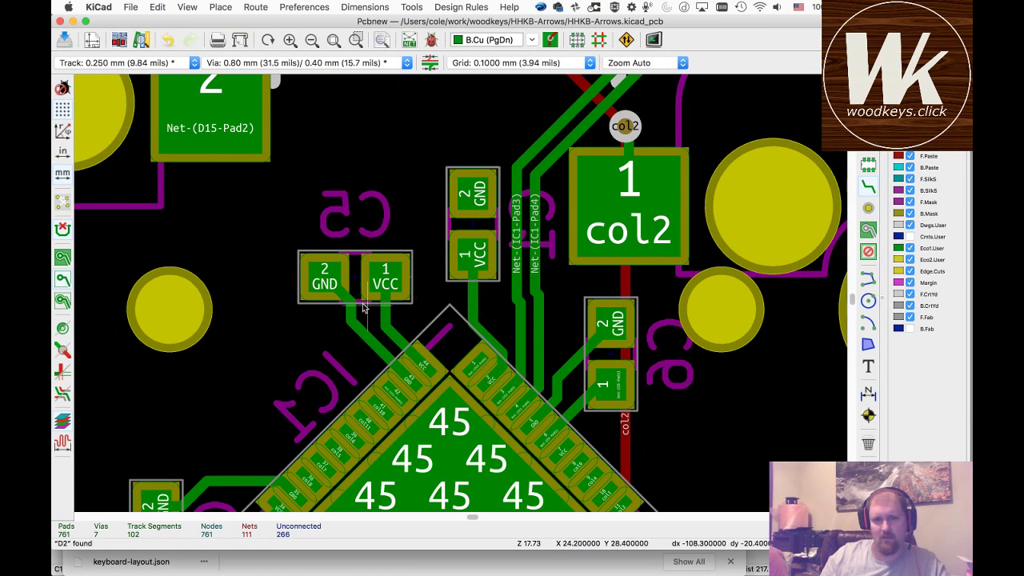
{"action": "left_click", "coordinate": [381, 286]}
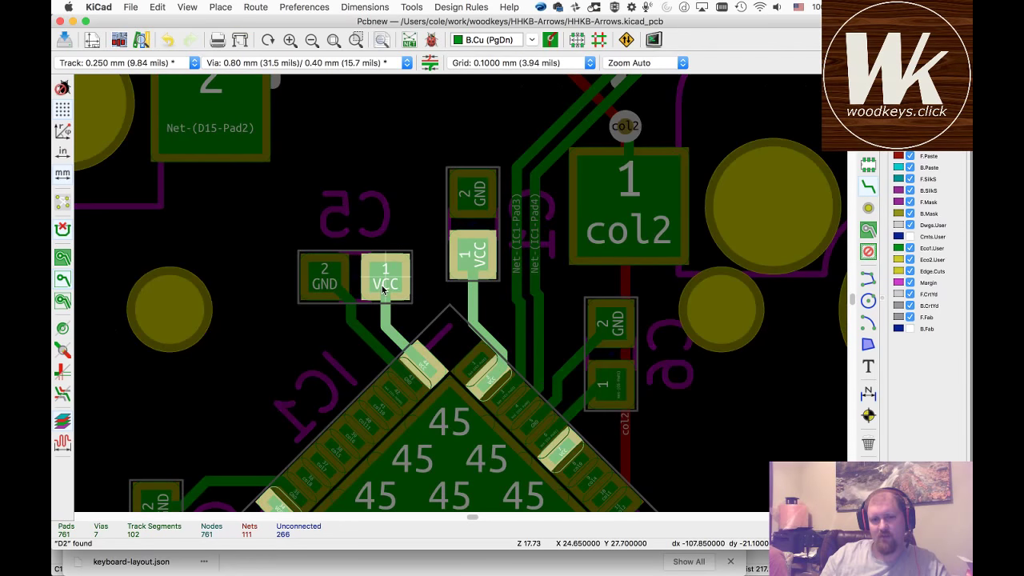
{"action": "scroll", "coordinate": [381, 286], "scroll_direction": "down", "scroll_amount": 2}
- Cancel the pending route and net highlight, then save the board
{"action": "key", "text": "x"}
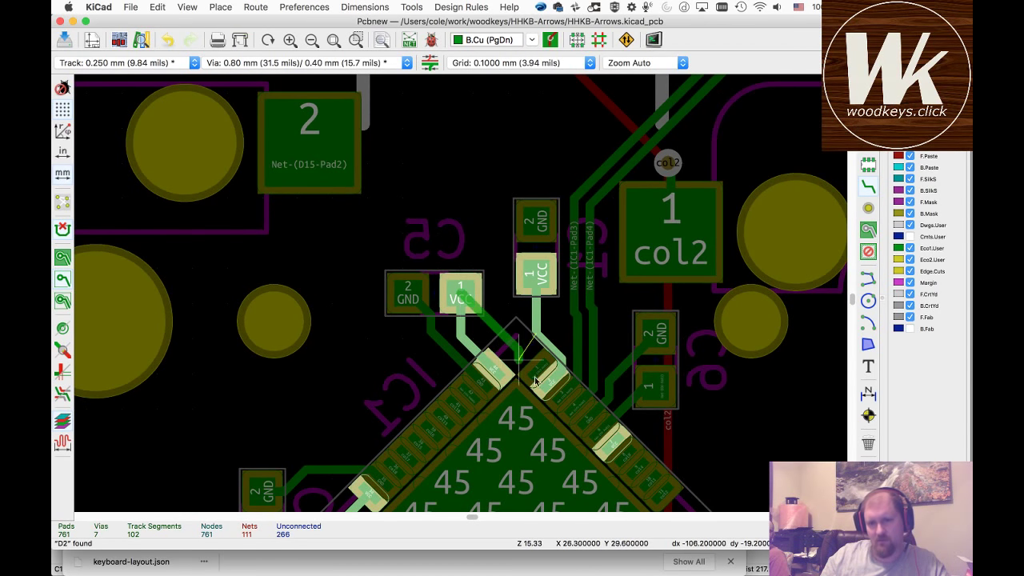
{"action": "scroll", "coordinate": [461, 296], "scroll_direction": "down", "scroll_amount": 4}
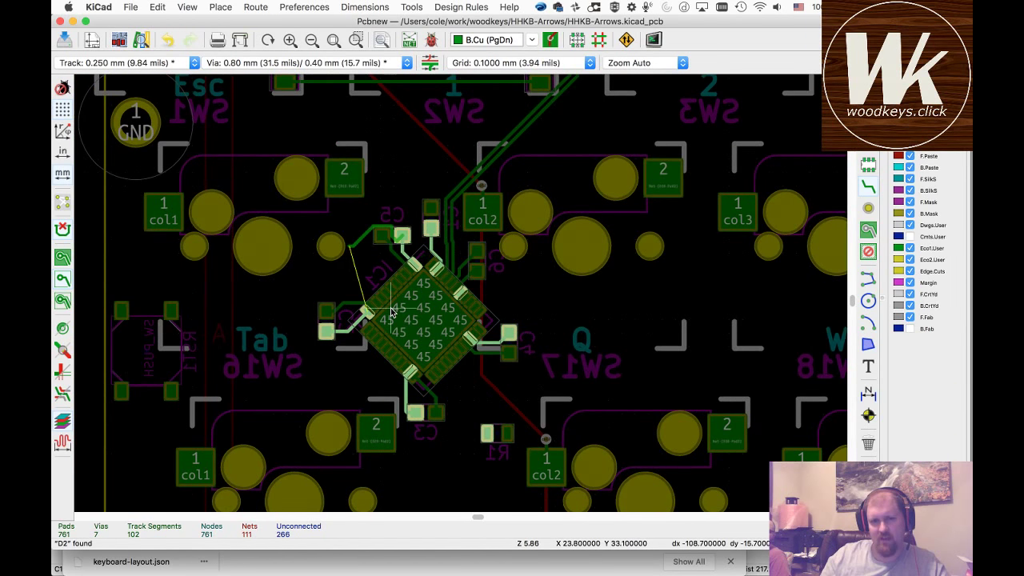
{"action": "key", "text": "Escape"}
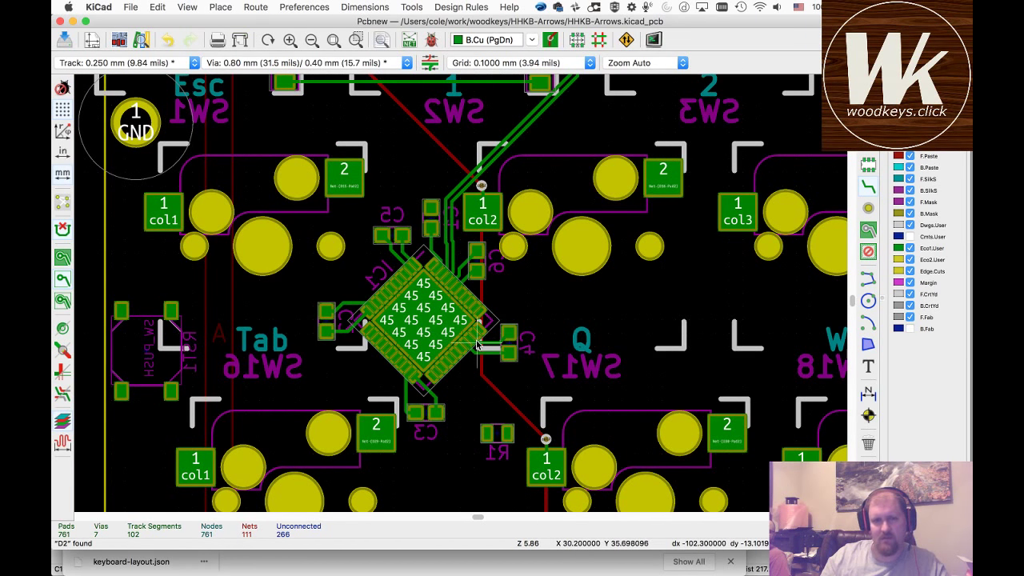
{"action": "key", "text": "cmd+s"}
- Review IC1's col pin labels in Eeschema and compare them with the board around IC1
{"action": "key", "text": "super+q"}
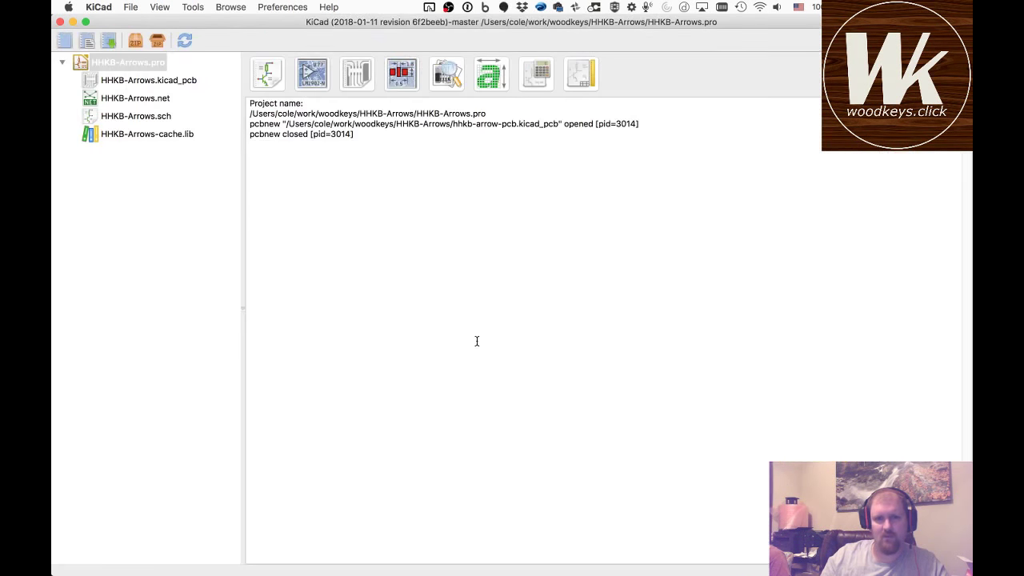
{"action": "scroll", "coordinate": [499, 288], "scroll_direction": "down", "scroll_amount": 5}
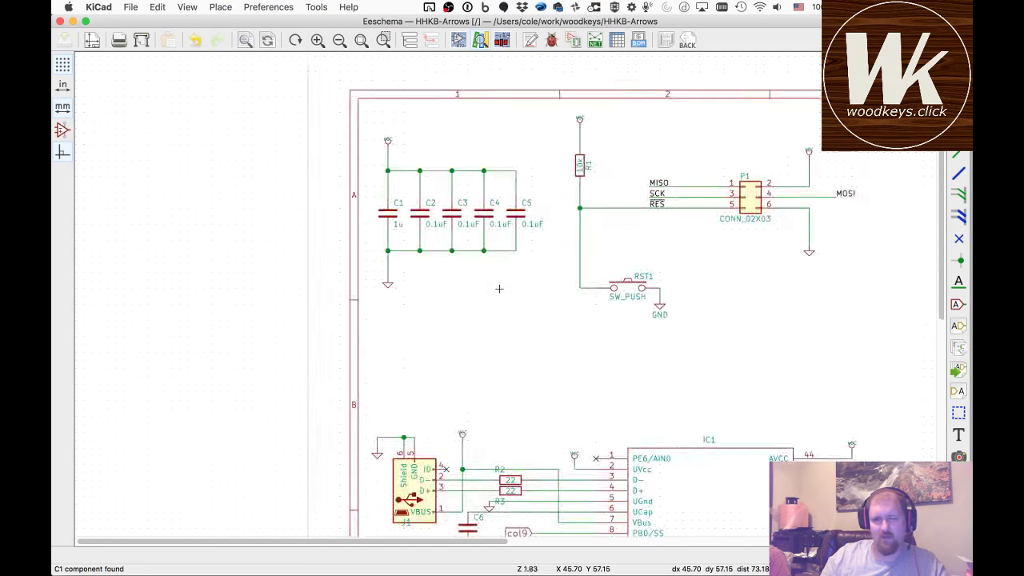
{"action": "scroll", "coordinate": [498, 288], "scroll_direction": "up", "scroll_amount": 8}
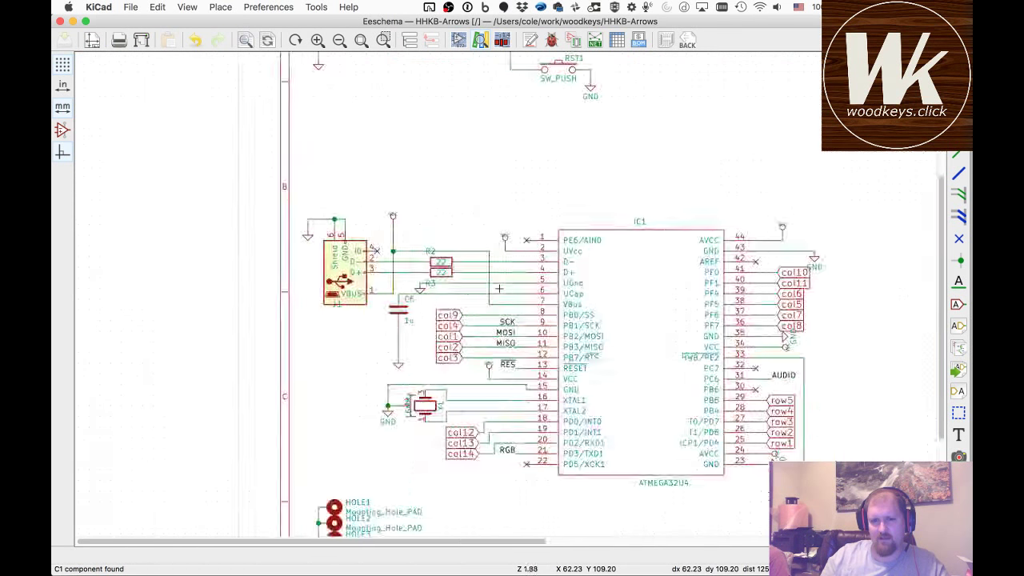
{"action": "scroll", "coordinate": [498, 288], "scroll_direction": "down", "scroll_amount": 6}
{"action": "scroll", "coordinate": [498, 288], "scroll_direction": "up", "scroll_amount": 6}
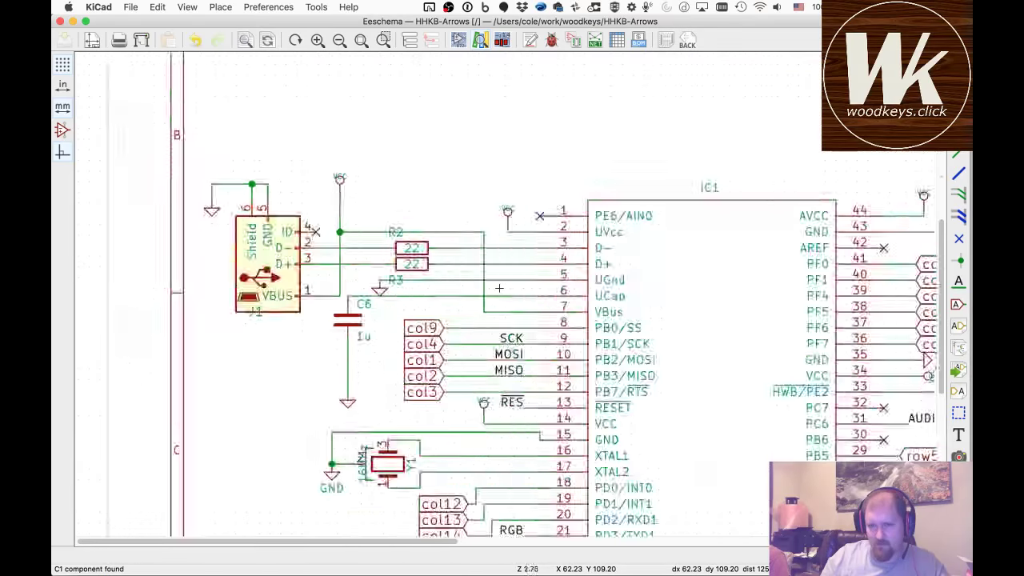
{"action": "scroll", "coordinate": [498, 288], "scroll_direction": "down", "scroll_amount": 5}
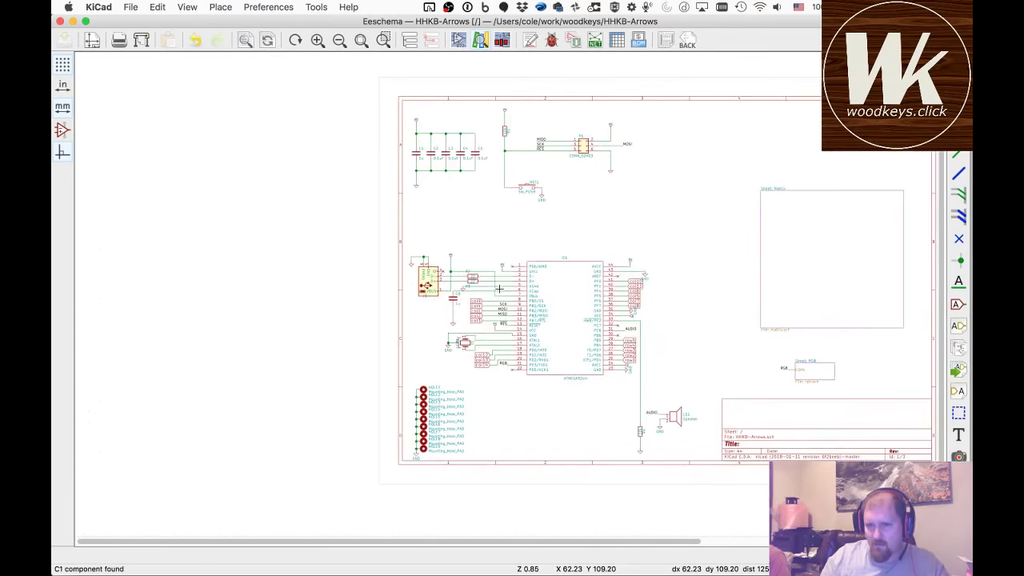
{"action": "scroll", "coordinate": [498, 288], "scroll_direction": "up", "scroll_amount": 7}
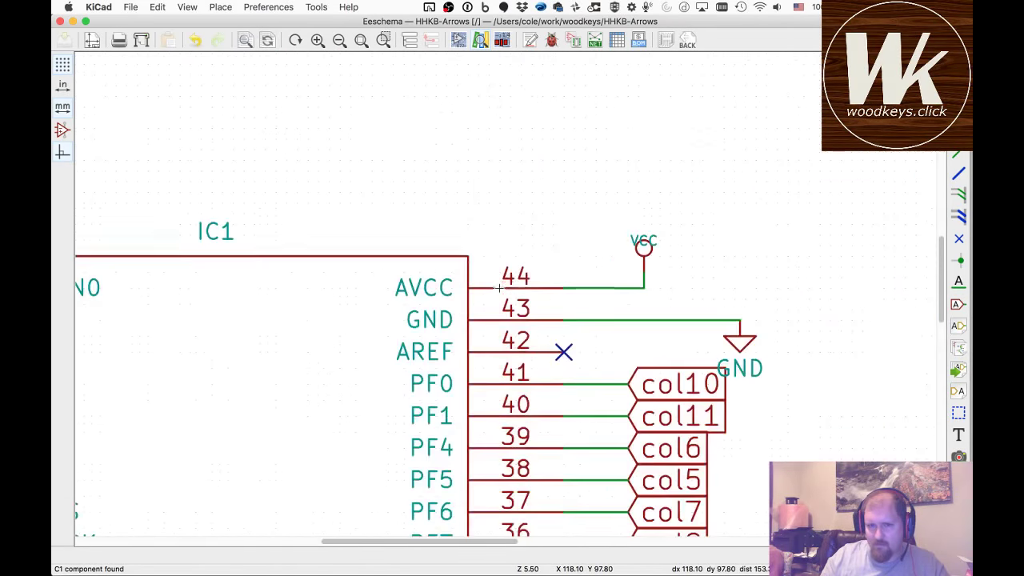
{"action": "key", "text": "super+grave"}
{"action": "scroll", "coordinate": [460, 292], "scroll_direction": "up", "scroll_amount": 4}
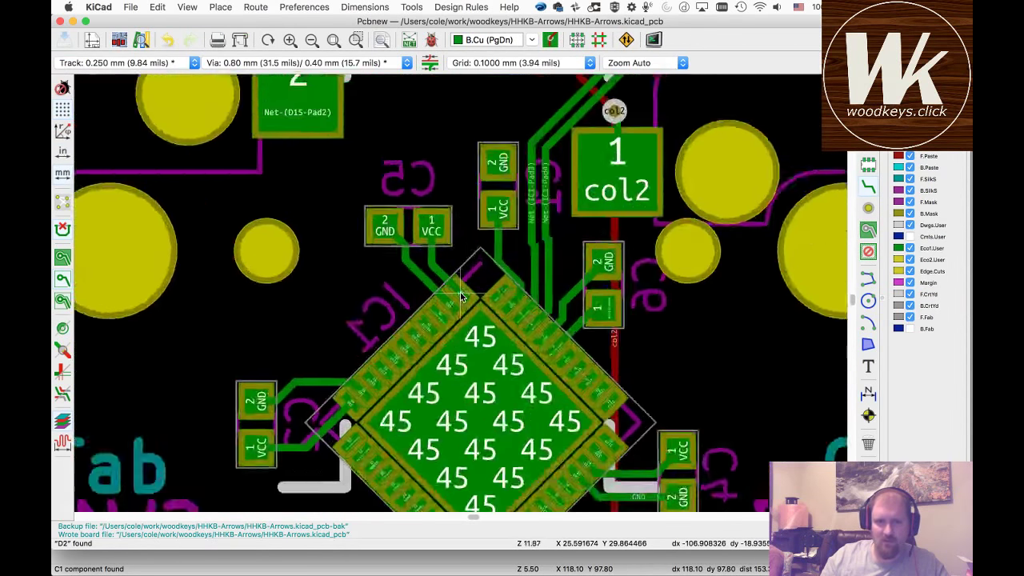
{"action": "scroll", "coordinate": [460, 294], "scroll_direction": "up", "scroll_amount": 2}
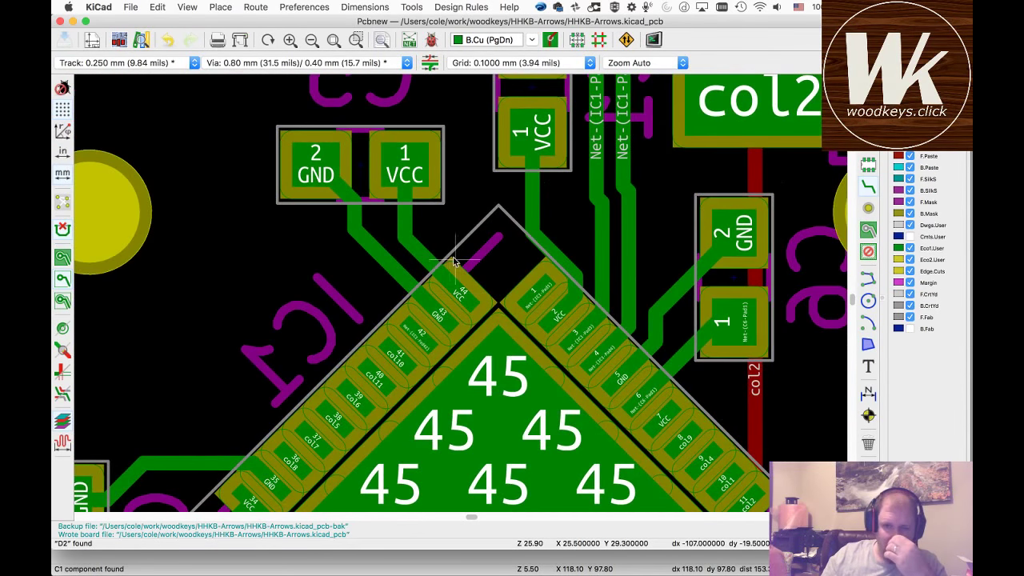
{"action": "scroll", "coordinate": [461, 296], "scroll_direction": "down", "scroll_amount": 2}
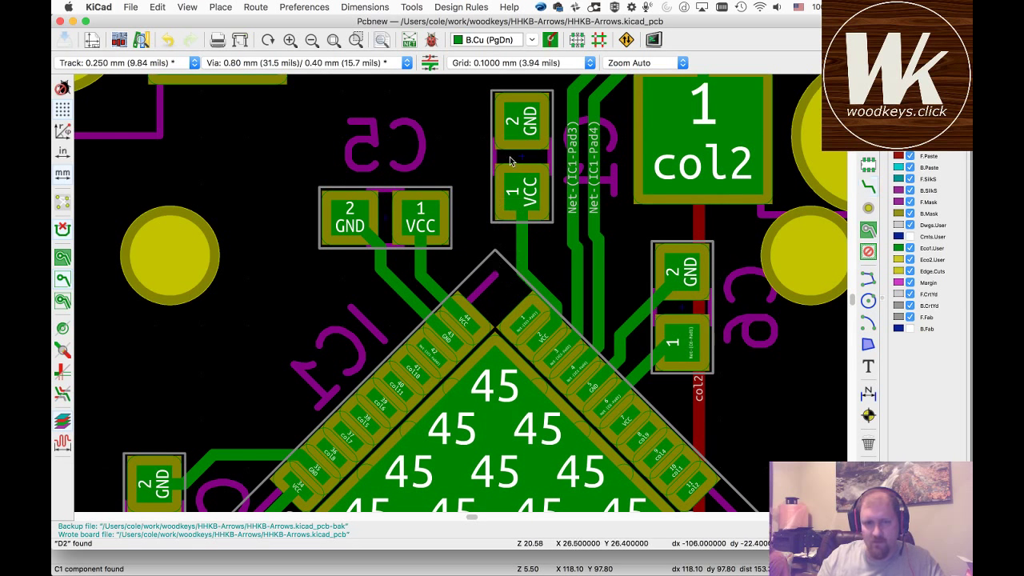
- Check the browser keyboard layout, project manager and schematic, ending on IC1 in Pcbnew
{"action": "key", "text": "super+Tab"}
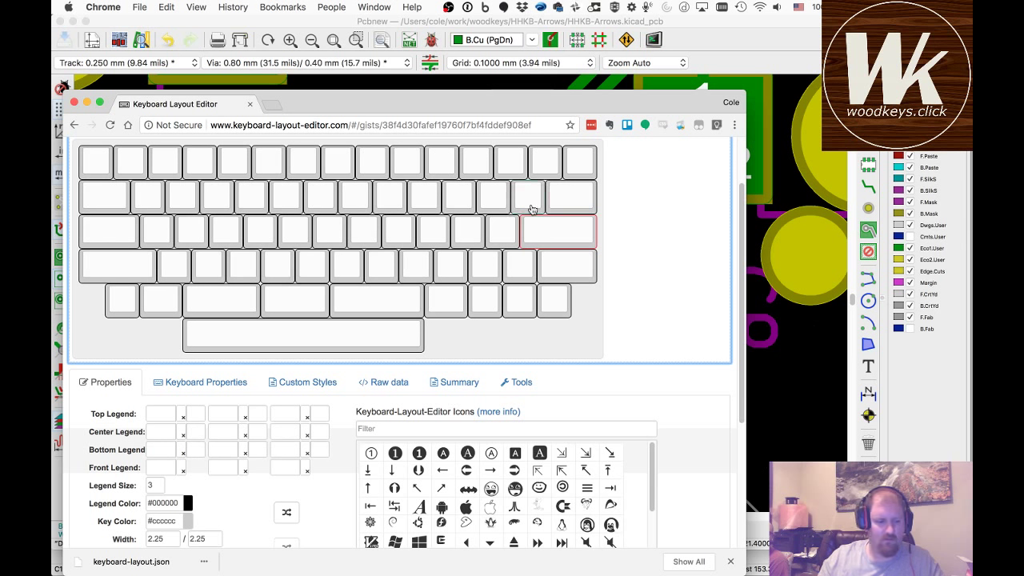
{"action": "key", "text": "super+Tab"}
{"action": "key", "text": "super+q"}
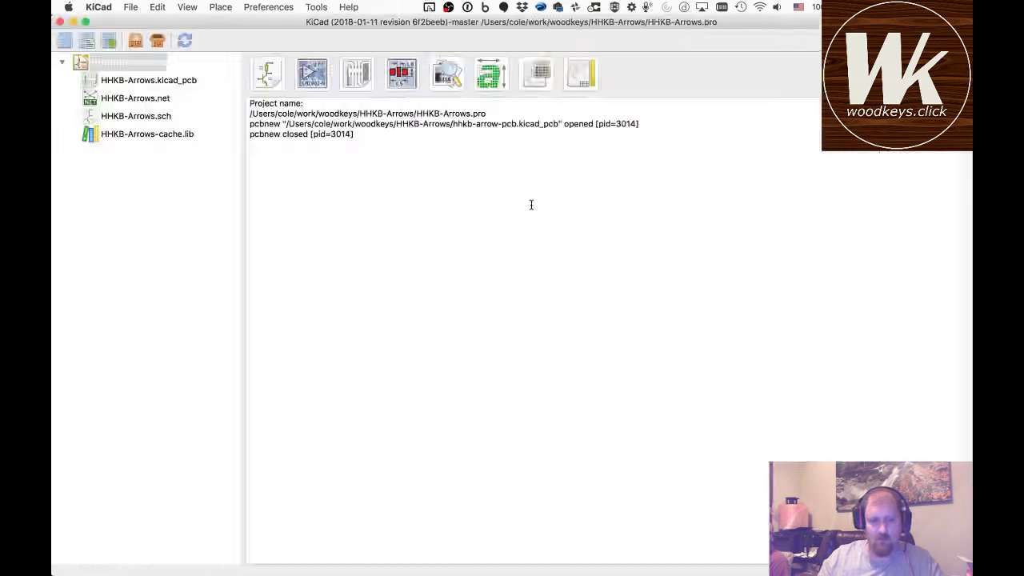
{"action": "key", "text": "super+Tab"}
{"action": "scroll", "coordinate": [458, 376], "scroll_direction": "down", "scroll_amount": 5}
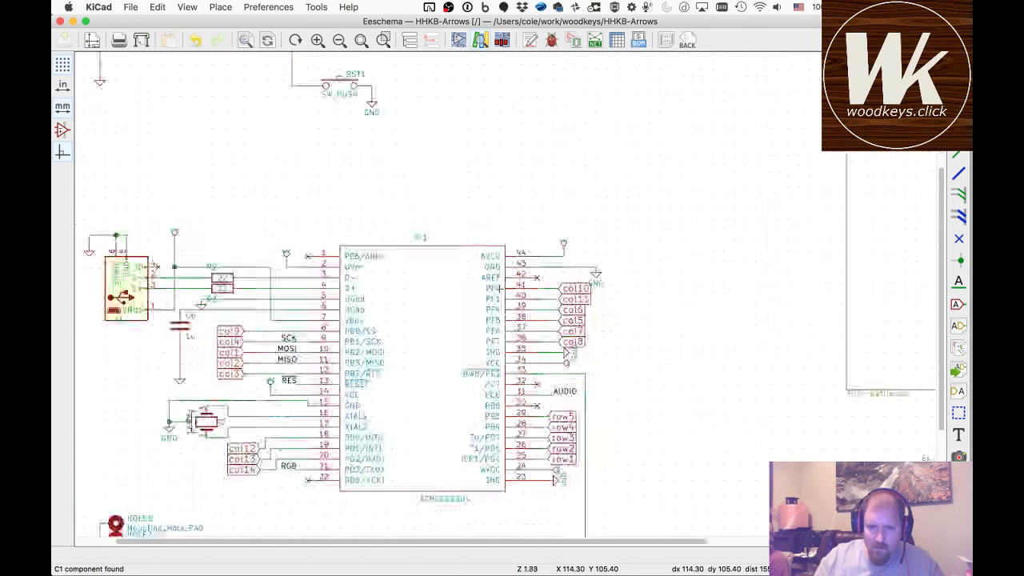
{"action": "scroll", "coordinate": [495, 276], "scroll_direction": "up", "scroll_amount": 5}
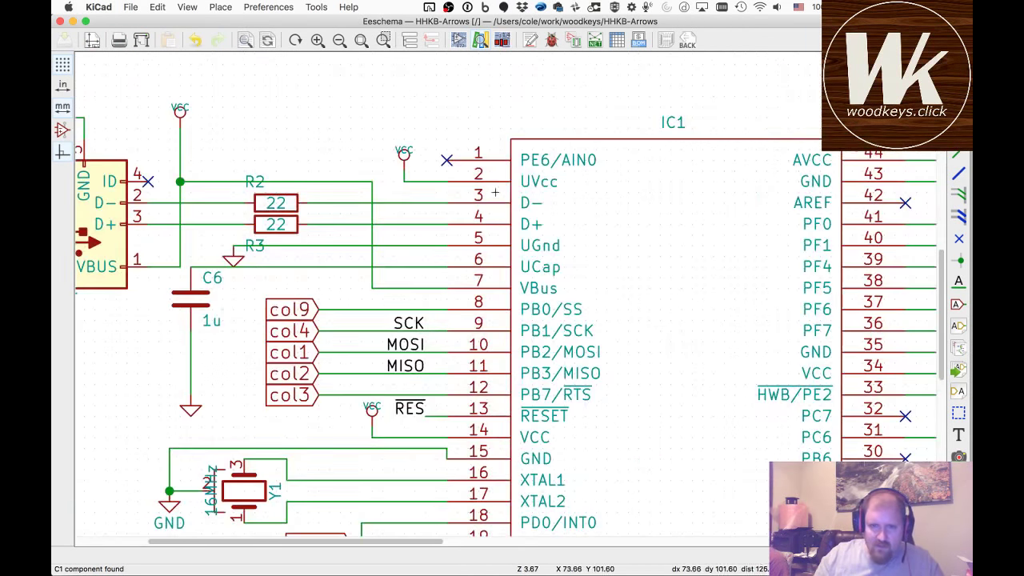
{"action": "key", "text": "super+Tab"}
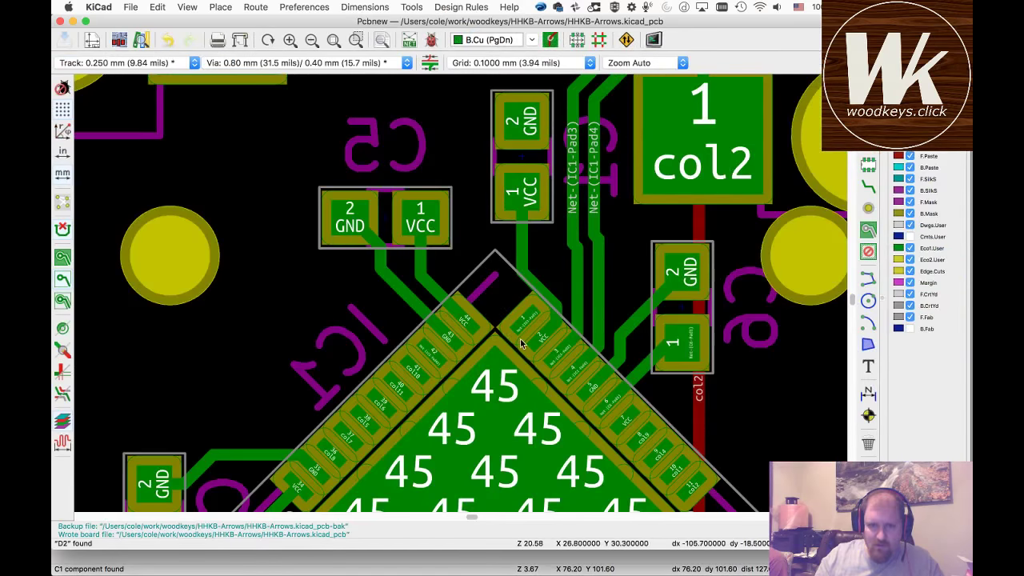
- Check IC1 pad 7's net against the keyboard layout and project, then return to the board
{"action": "scroll", "coordinate": [445, 243], "scroll_direction": "up", "scroll_amount": 2}
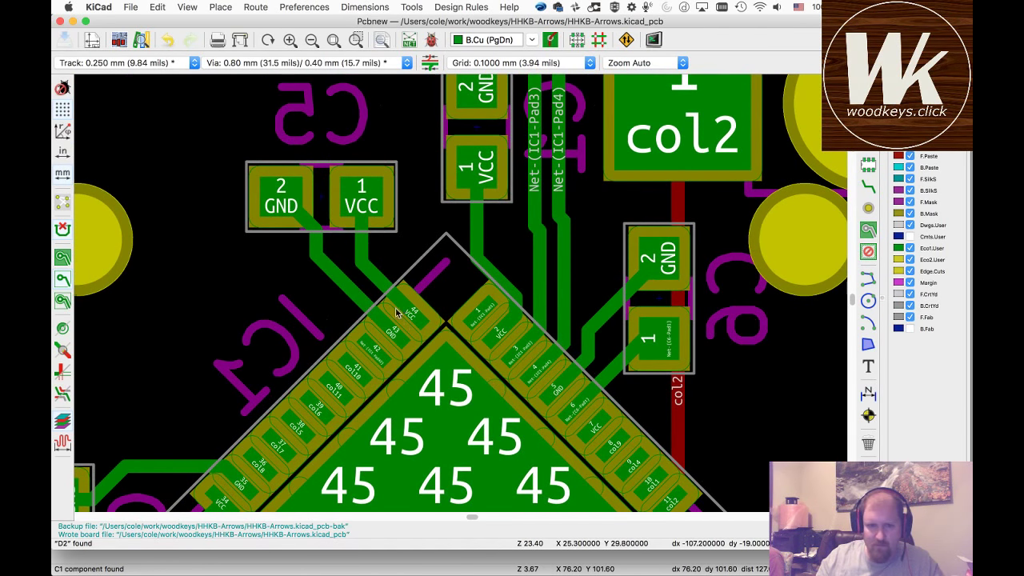
{"action": "scroll", "coordinate": [395, 307], "scroll_direction": "up", "scroll_amount": 1}
{"action": "scroll", "coordinate": [460, 292], "scroll_direction": "down", "scroll_amount": 4}
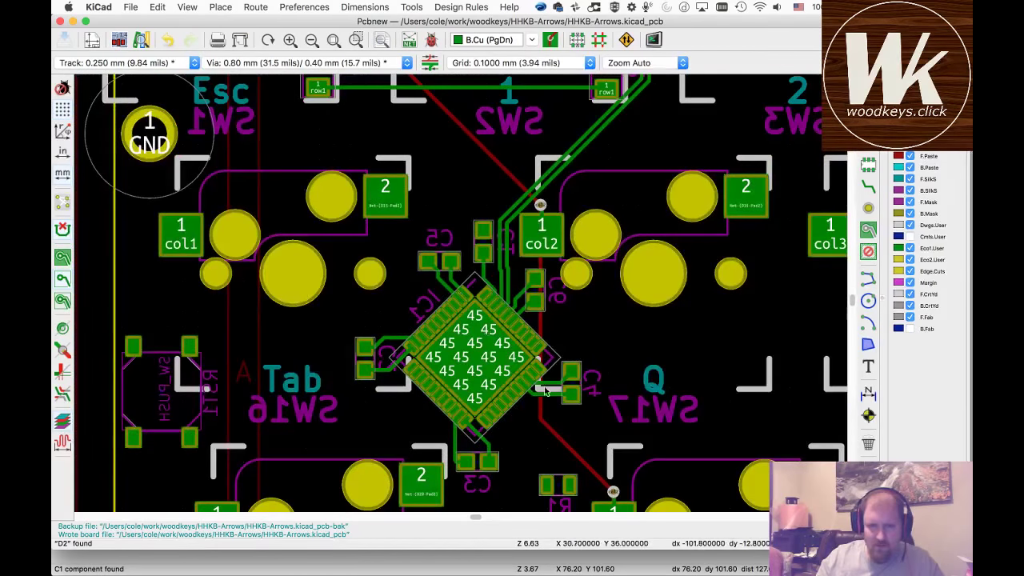
{"action": "scroll", "coordinate": [544, 390], "scroll_direction": "down", "scroll_amount": 1}
{"action": "scroll", "coordinate": [348, 244], "scroll_direction": "up", "scroll_amount": 5}
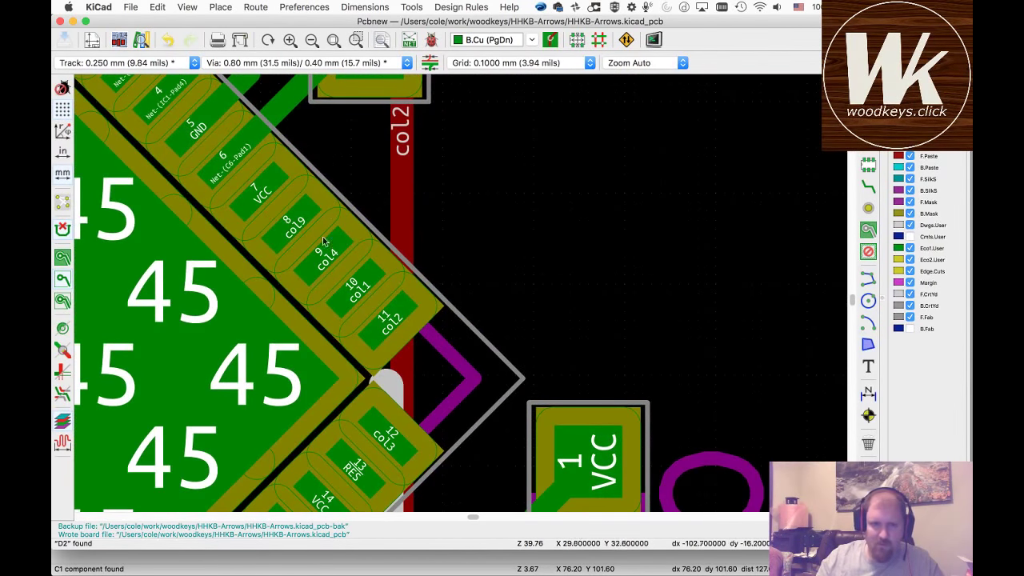
{"action": "left_click", "coordinate": [262, 187]}
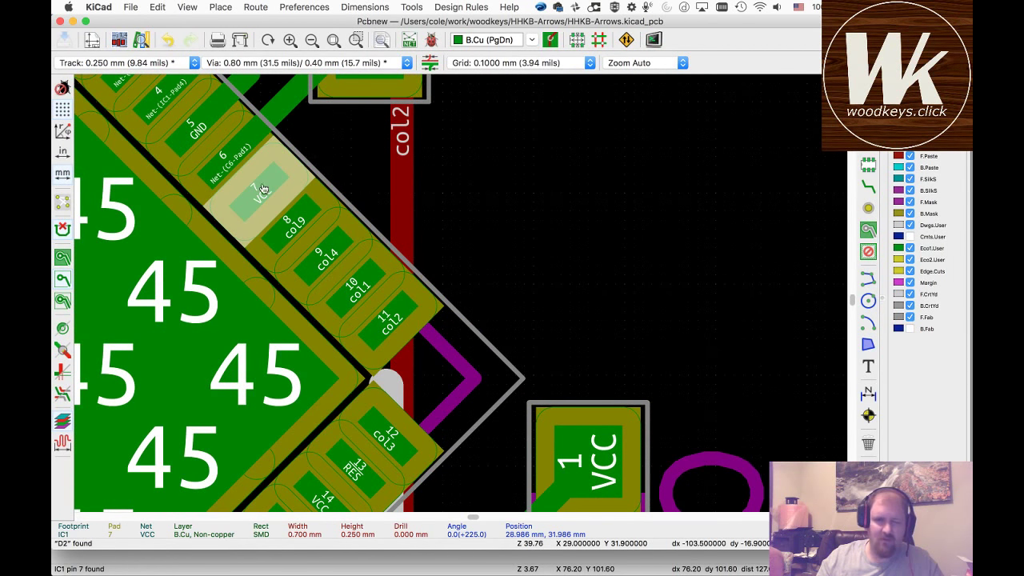
{"action": "key", "text": "super+Tab"}
{"action": "key", "text": "super+Tab"}
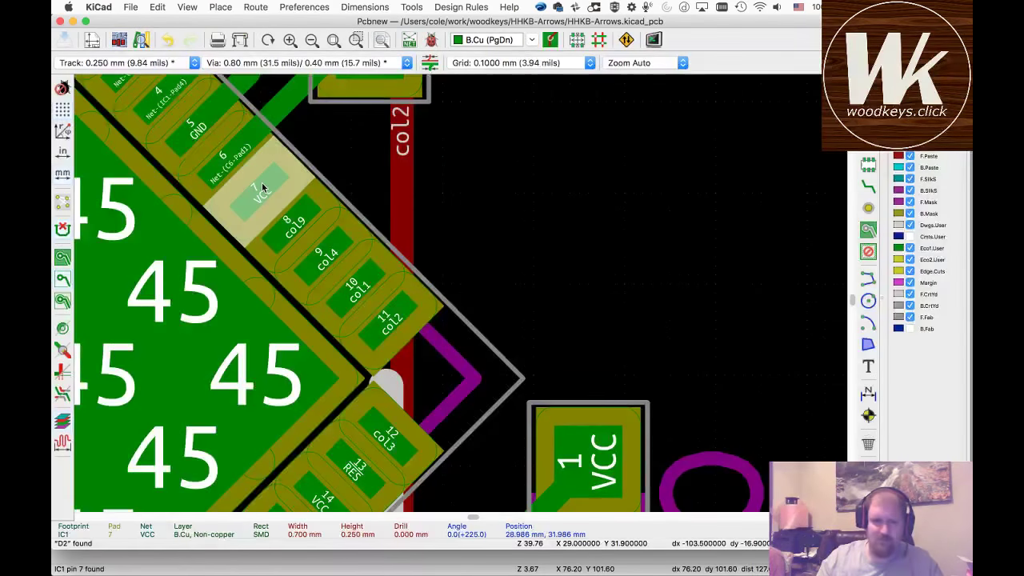
{"action": "key", "text": "super+q"}
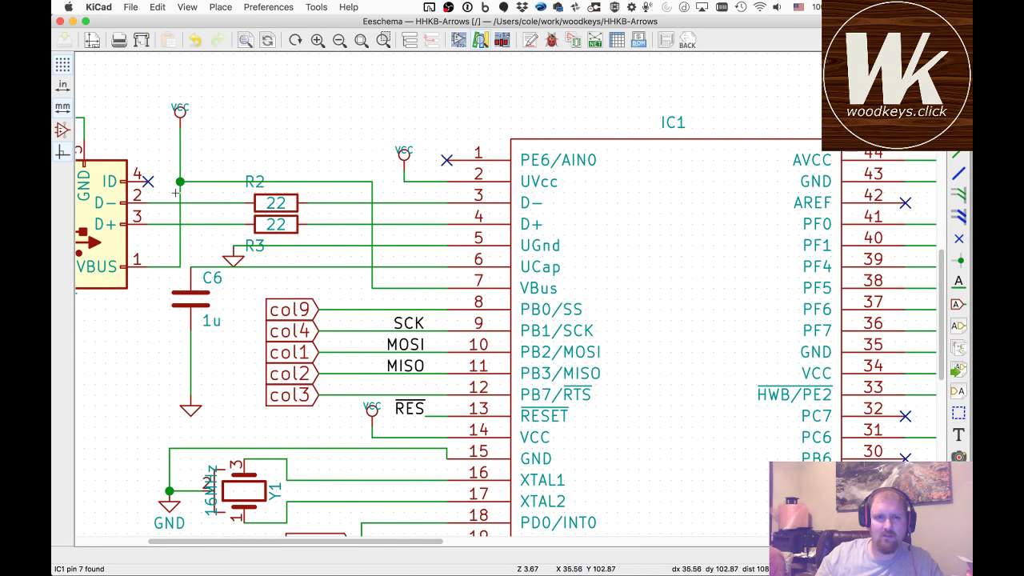
{"action": "key", "text": "super+Tab"}
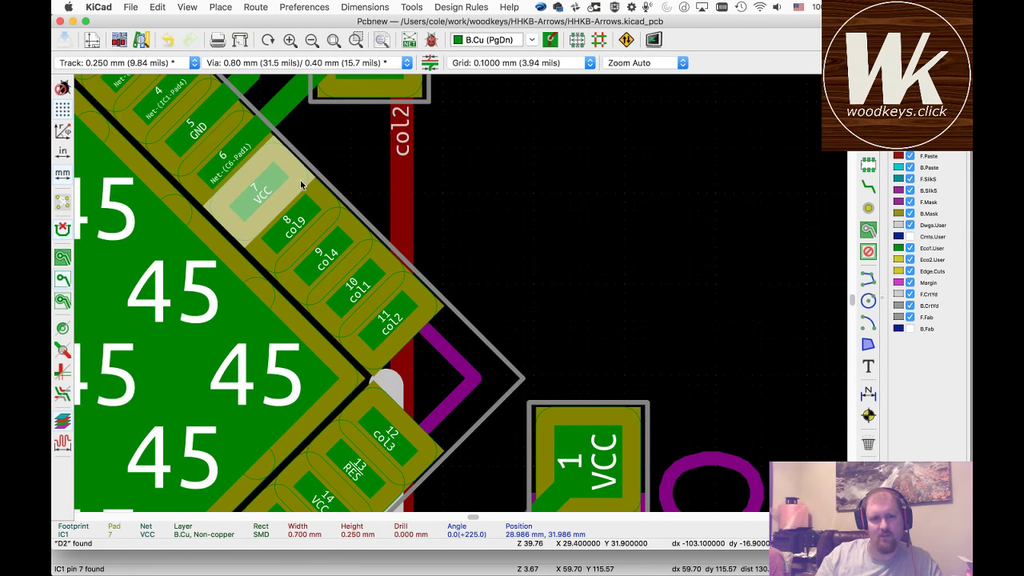
- Pick C5's GND track from the overlapping items and delete it
{"action": "scroll", "coordinate": [302, 185], "scroll_direction": "down", "scroll_amount": 5}
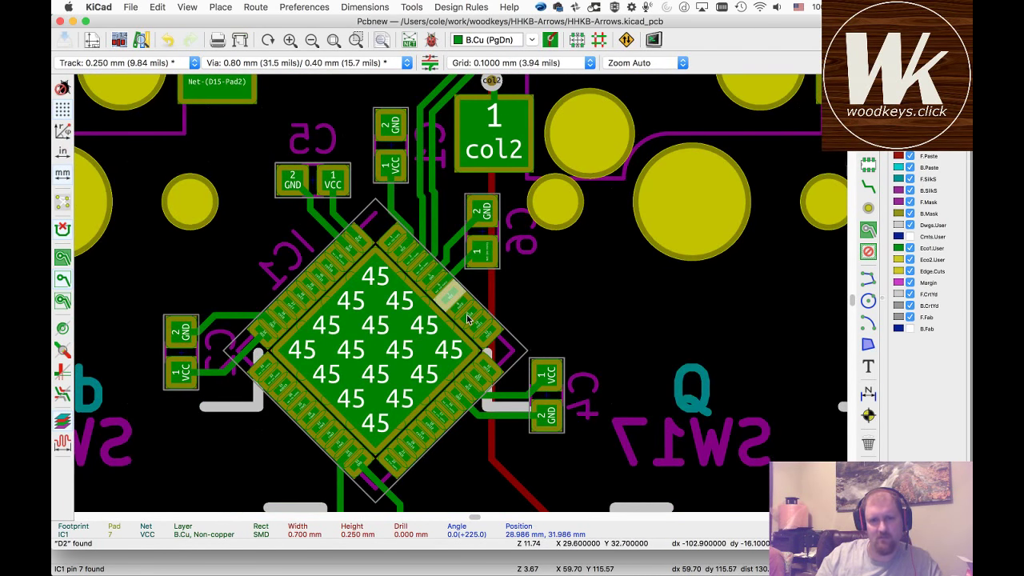
{"action": "scroll", "coordinate": [466, 314], "scroll_direction": "down", "scroll_amount": 5}
{"action": "scroll", "coordinate": [461, 298], "scroll_direction": "up", "scroll_amount": 2}
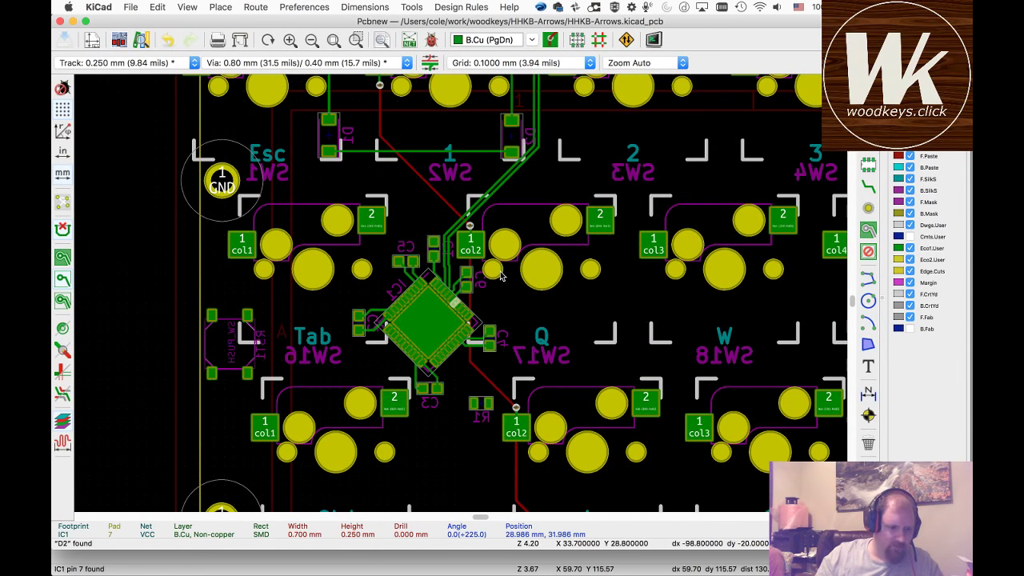
{"action": "scroll", "coordinate": [433, 268], "scroll_direction": "up", "scroll_amount": 5}
{"action": "scroll", "coordinate": [459, 296], "scroll_direction": "down", "scroll_amount": 4}
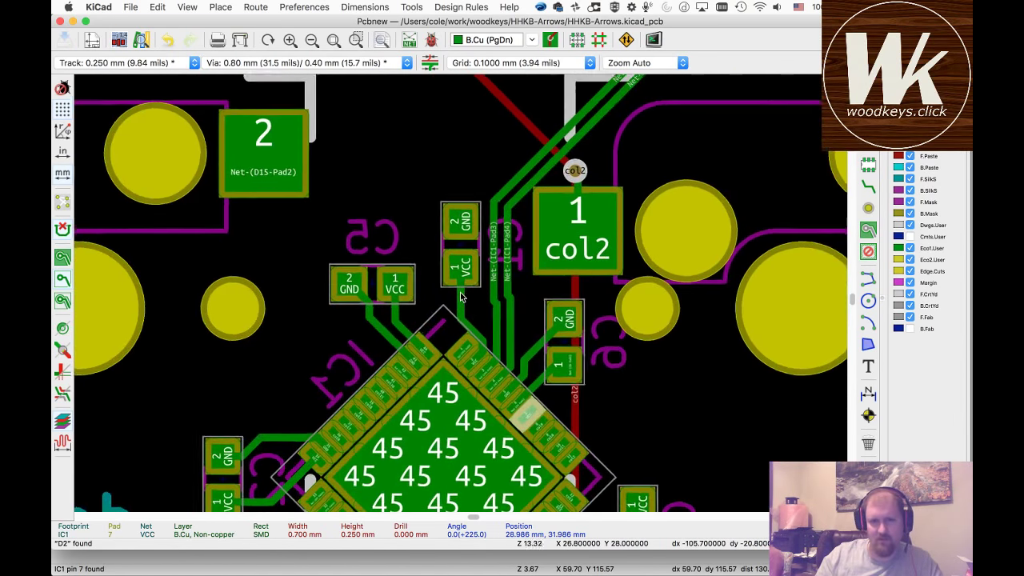
{"action": "scroll", "coordinate": [460, 296], "scroll_direction": "up", "scroll_amount": 5}
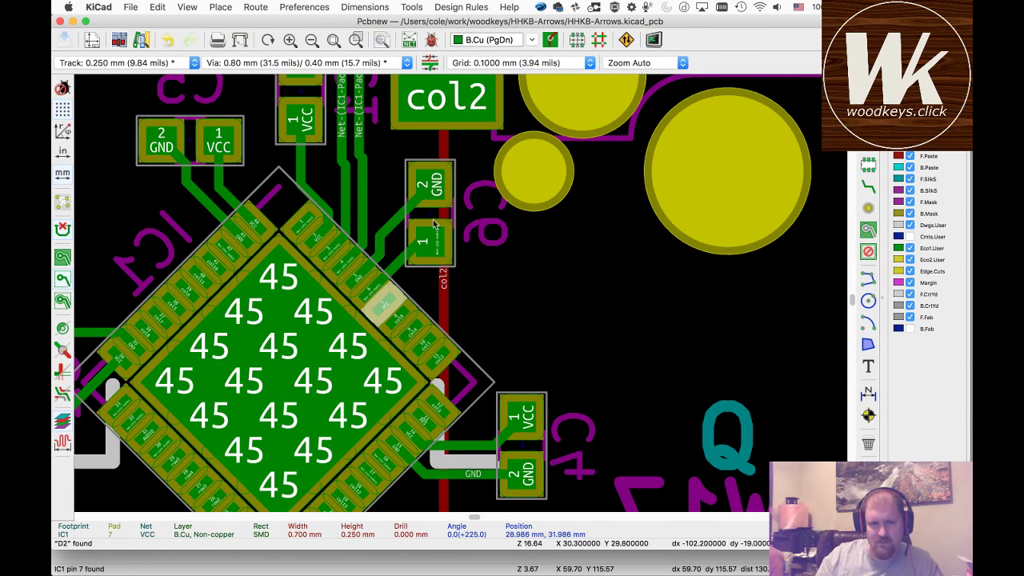
{"action": "left_click", "coordinate": [281, 101]}
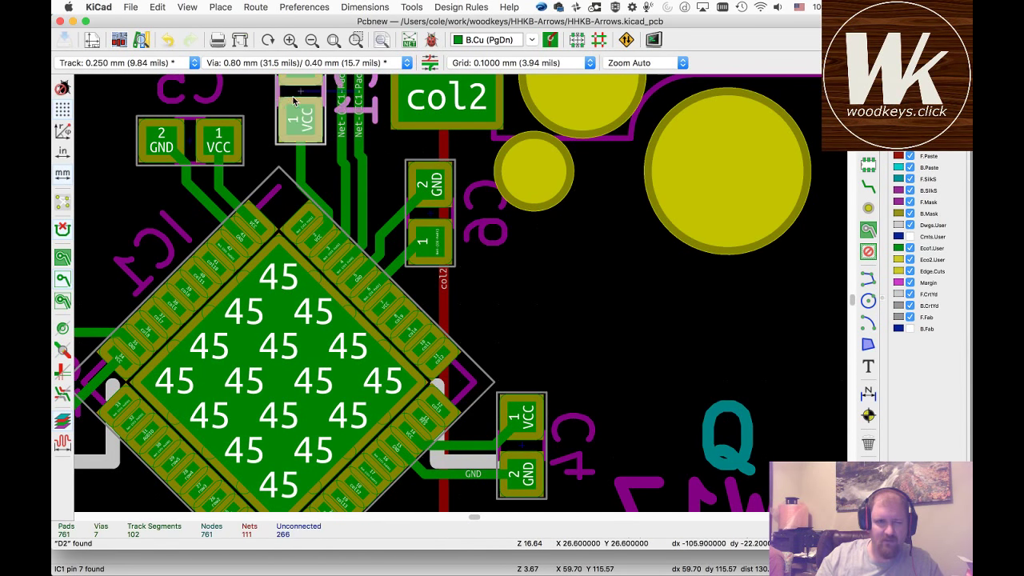
{"action": "left_click", "coordinate": [214, 137]}
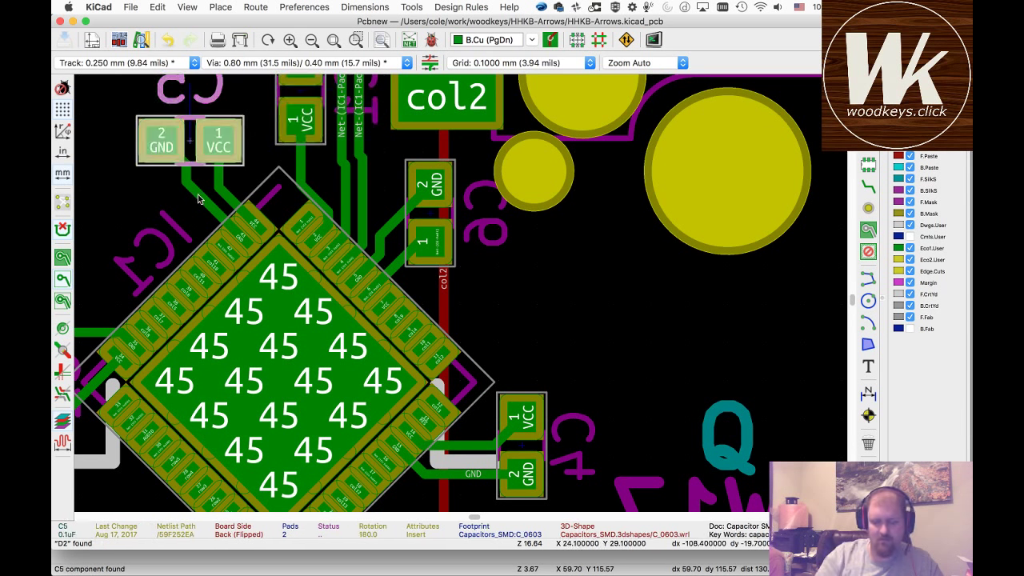
{"action": "left_click", "coordinate": [192, 185]}
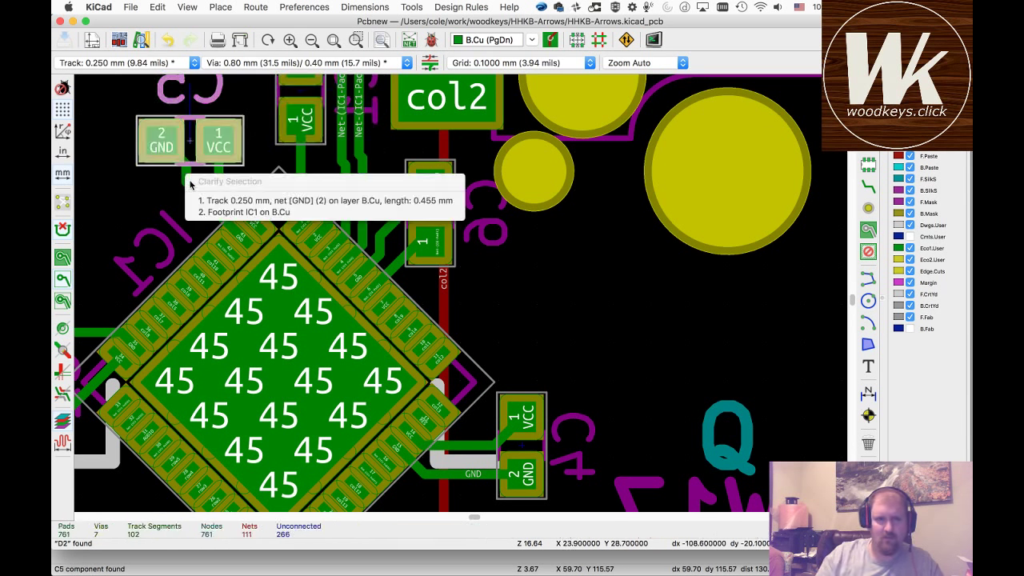
{"action": "left_click", "coordinate": [227, 200]}
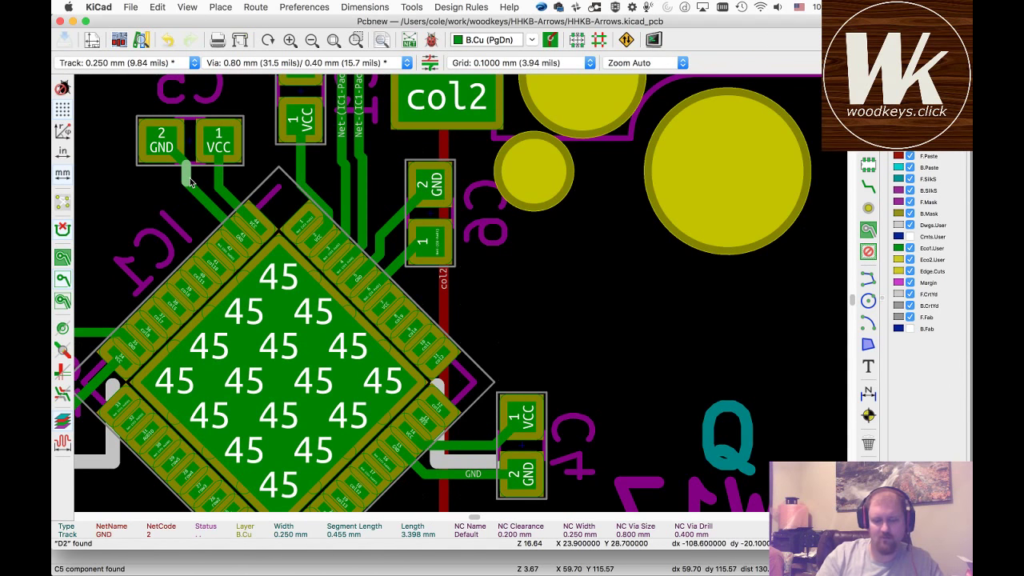
{"action": "key", "text": "Delete"}
- Delete the VCC track from C5 to IC1
{"action": "left_click", "coordinate": [219, 186]}
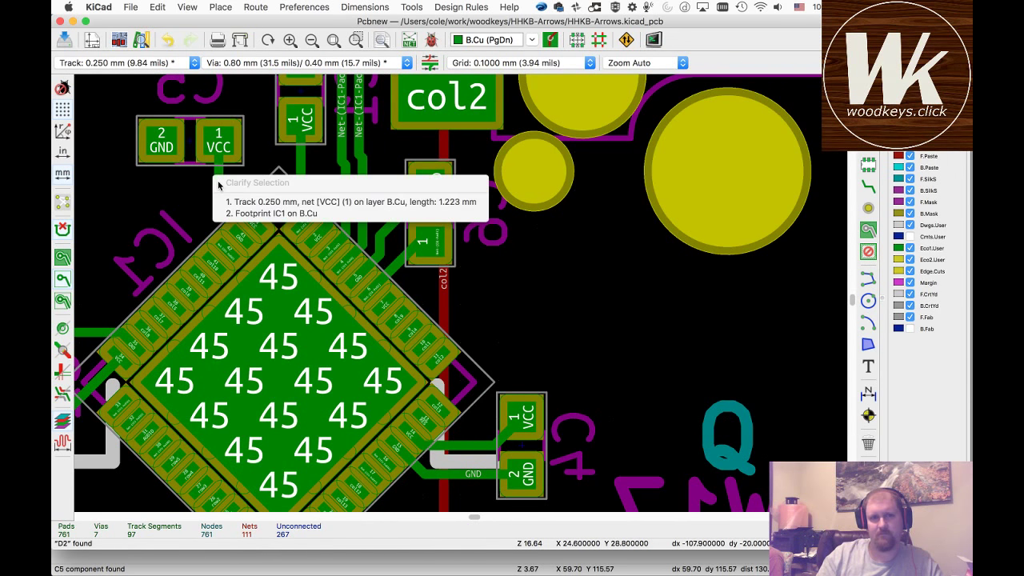
{"action": "left_click", "coordinate": [221, 202]}
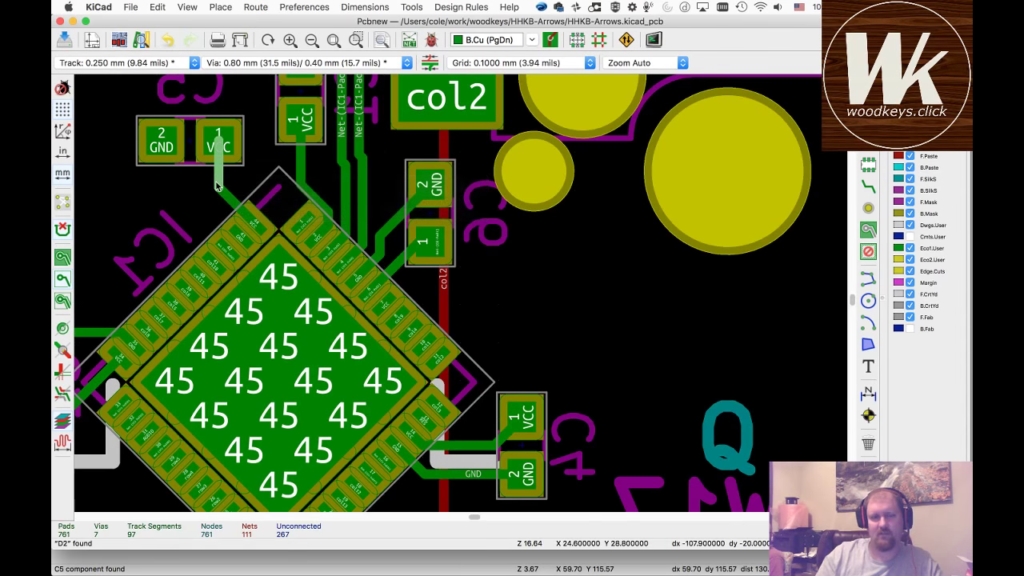
{"action": "key", "text": "Delete"}
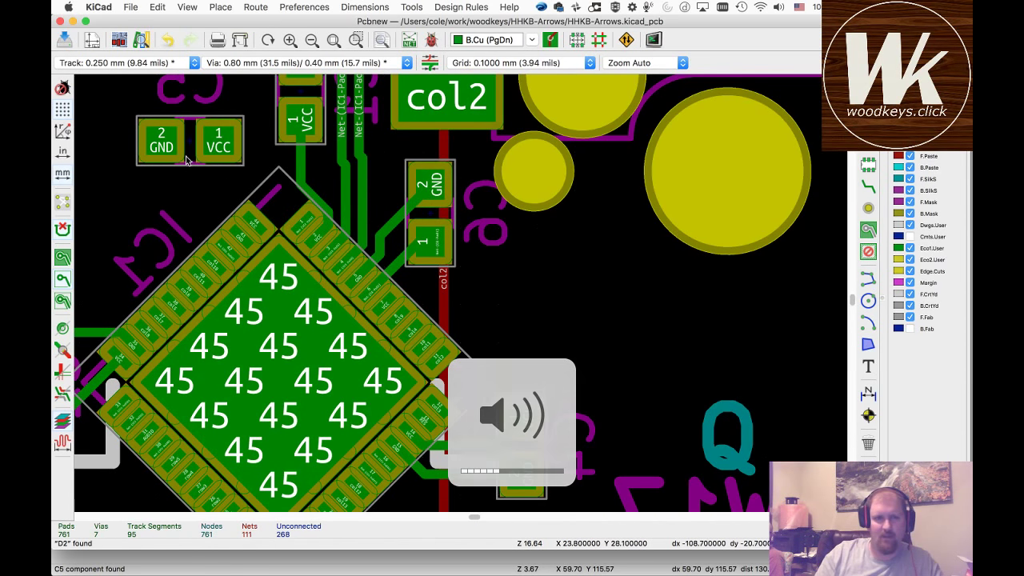
- Rotate C5 90 degrees, place it beside IC1, and start a track from IC1's VCC pin
{"action": "left_click", "coordinate": [186, 160]}
{"action": "key", "text": "m"}
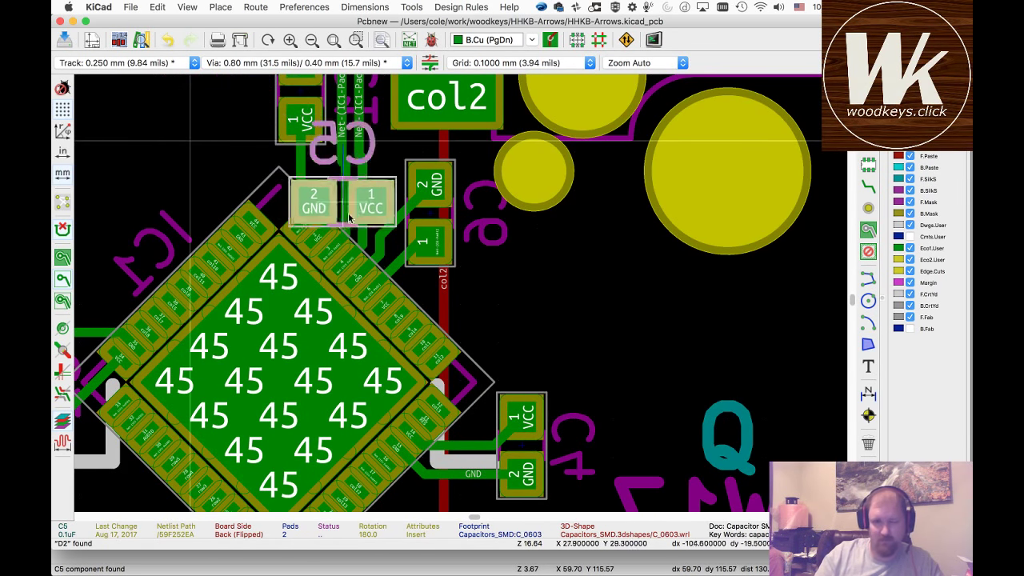
{"action": "key", "text": "r"}
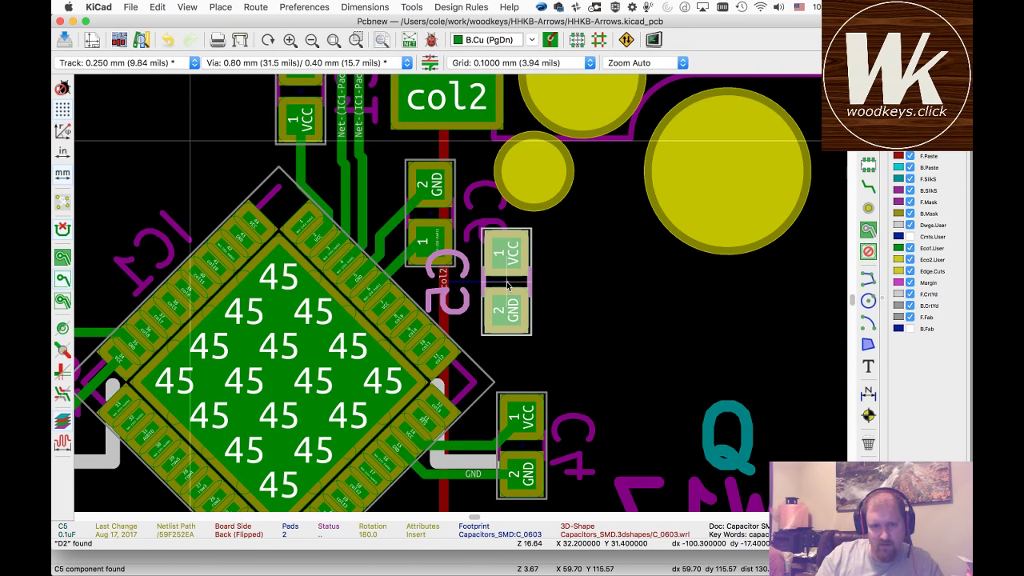
{"action": "left_click", "coordinate": [503, 285]}
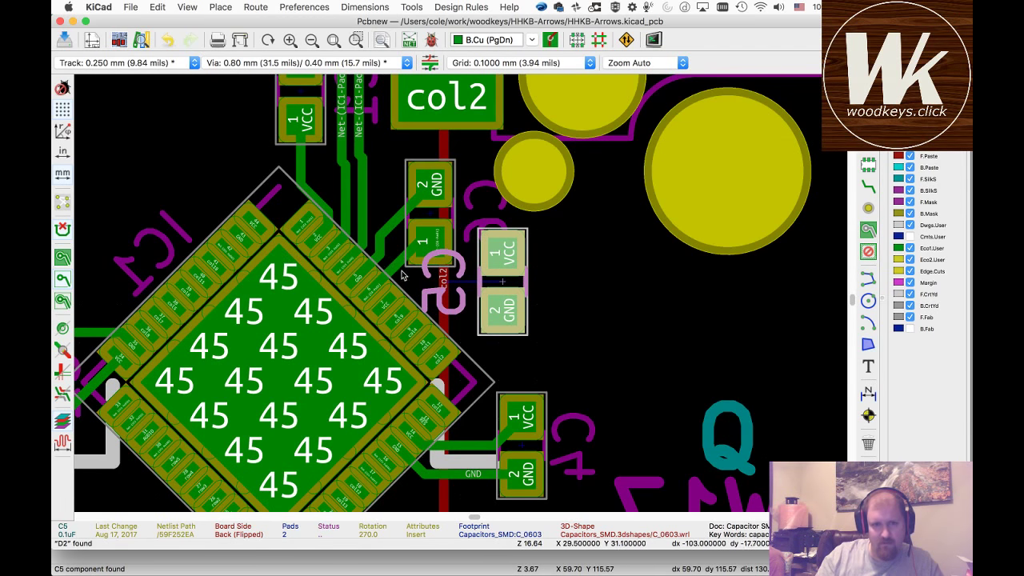
{"action": "key", "text": "Escape"}
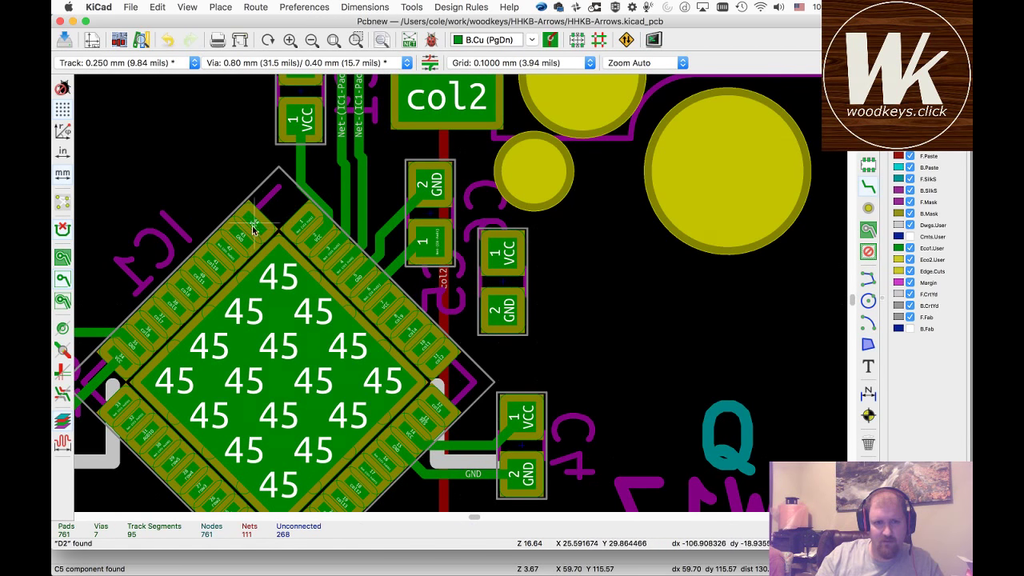
{"action": "key", "text": "x"}
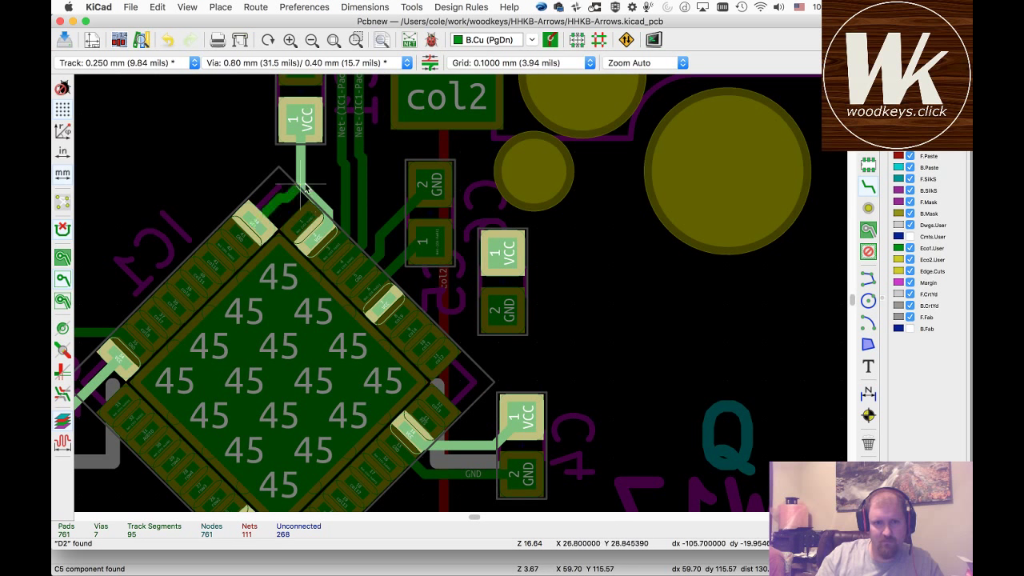
- End the VCC track at the capacitor's pad, review the board, and switch to the schematic
{"action": "left_click", "coordinate": [306, 132]}
{"action": "scroll", "coordinate": [310, 132], "scroll_direction": "up", "scroll_amount": 5}
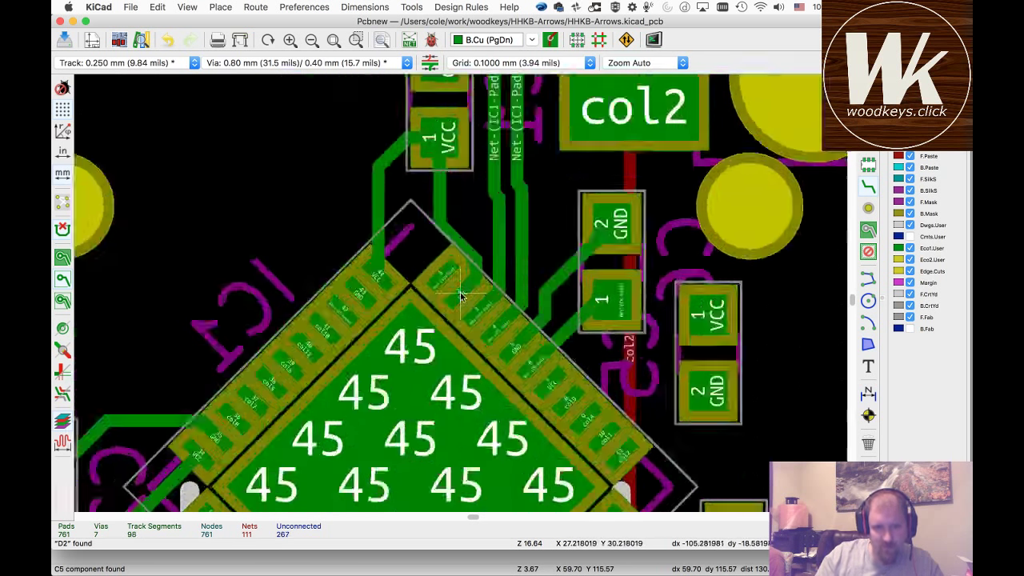
{"action": "scroll", "coordinate": [460, 293], "scroll_direction": "down", "scroll_amount": 10}
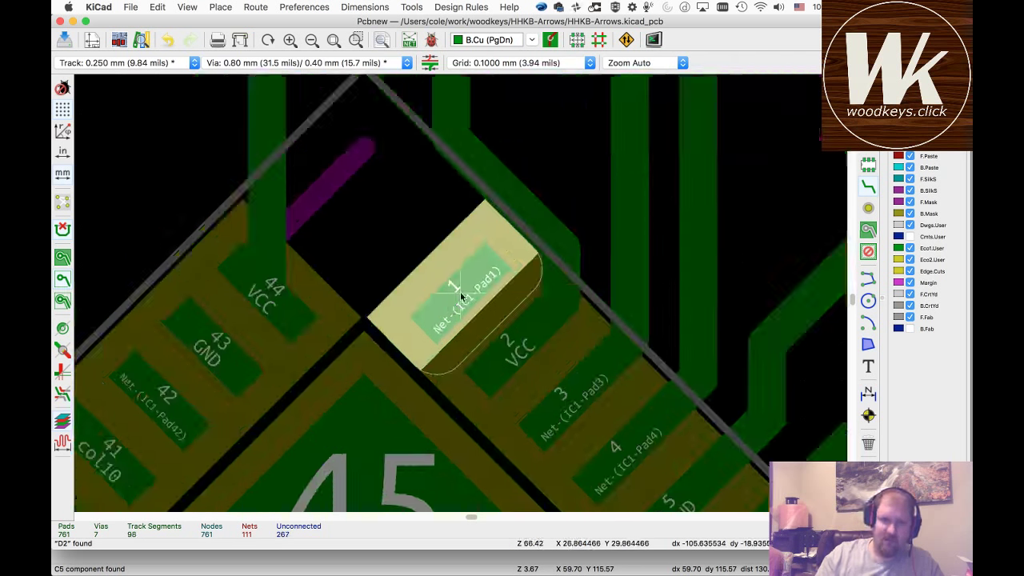
{"action": "scroll", "coordinate": [459, 296], "scroll_direction": "down", "scroll_amount": 5}
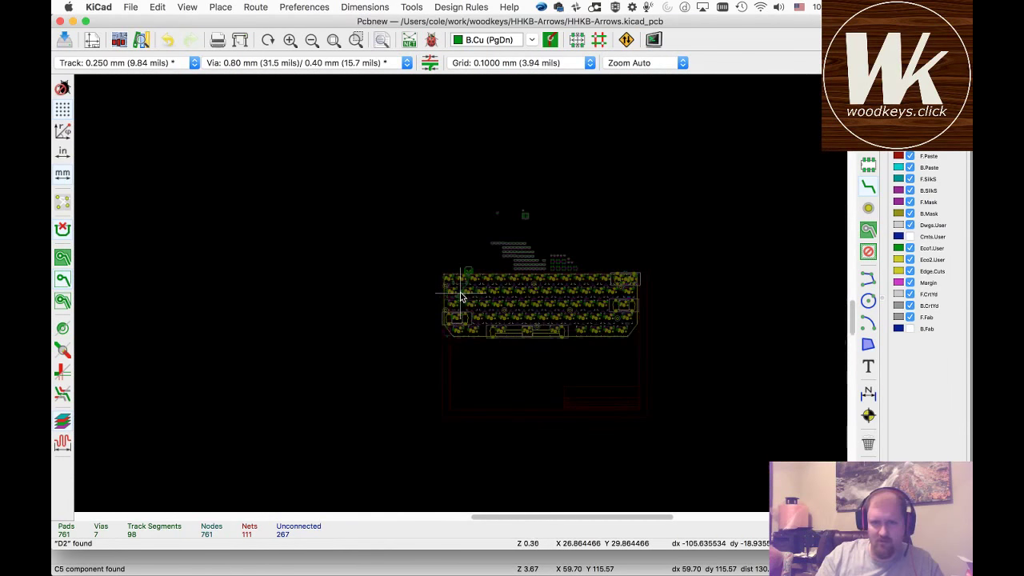
{"action": "scroll", "coordinate": [460, 296], "scroll_direction": "up", "scroll_amount": 2}
{"action": "scroll", "coordinate": [459, 296], "scroll_direction": "up", "scroll_amount": 7}
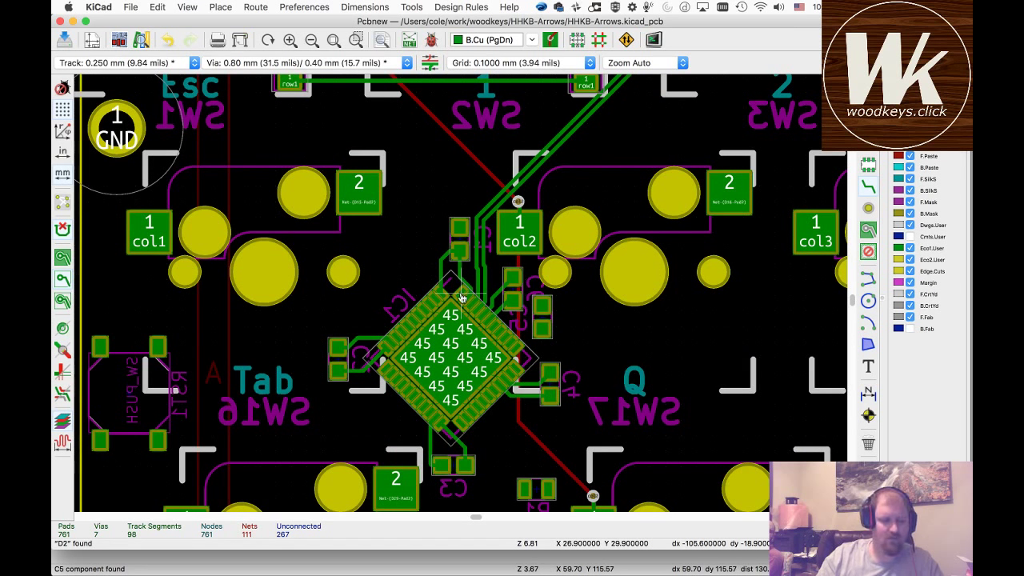
{"action": "key", "text": "super+q"}
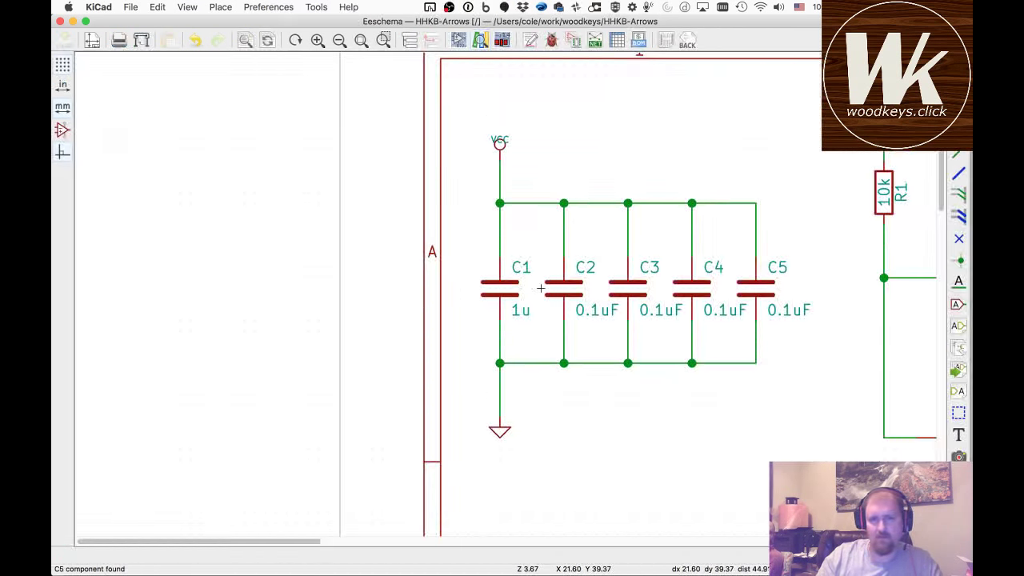
- Zoom the schematic to look over the C1–C5 decoupling capacitors
{"action": "scroll", "coordinate": [540, 288], "scroll_direction": "down", "scroll_amount": 4}
{"action": "scroll", "coordinate": [557, 492], "scroll_direction": "up", "scroll_amount": 2}
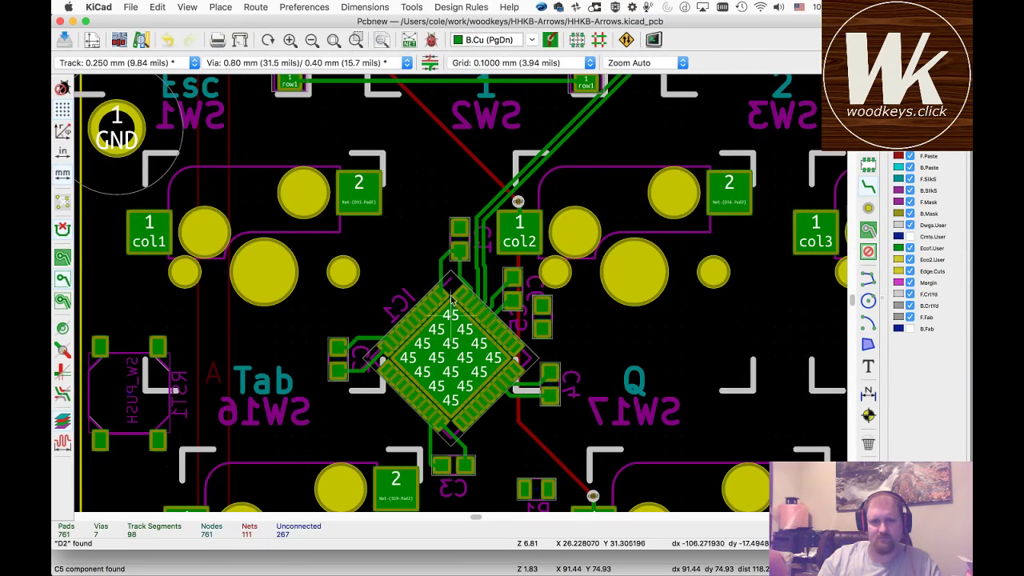
{"action": "scroll", "coordinate": [460, 297], "scroll_direction": "up", "scroll_amount": 5}
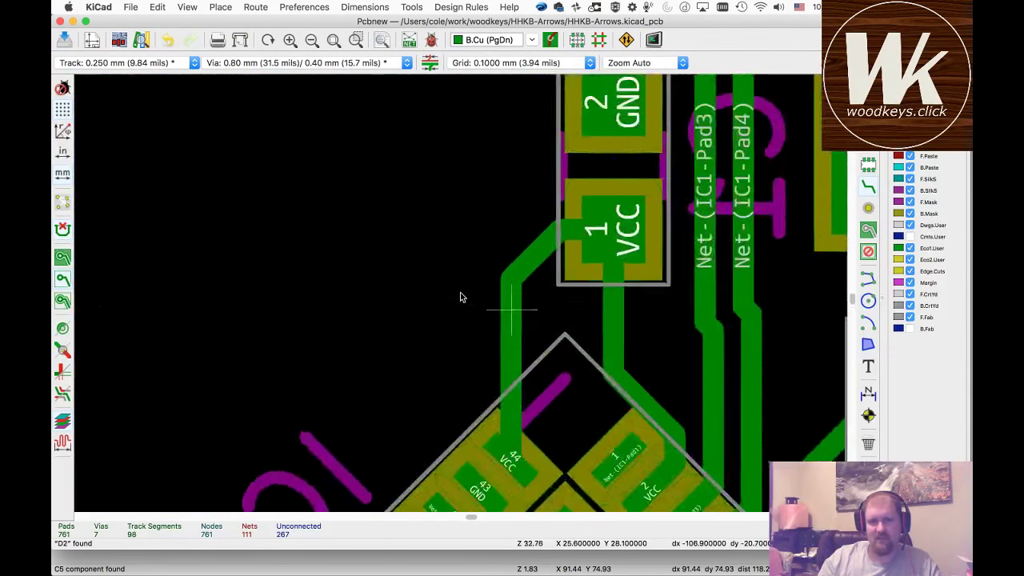
{"action": "scroll", "coordinate": [460, 298], "scroll_direction": "up", "scroll_amount": 3}
{"action": "scroll", "coordinate": [626, 412], "scroll_direction": "down", "scroll_amount": 3}
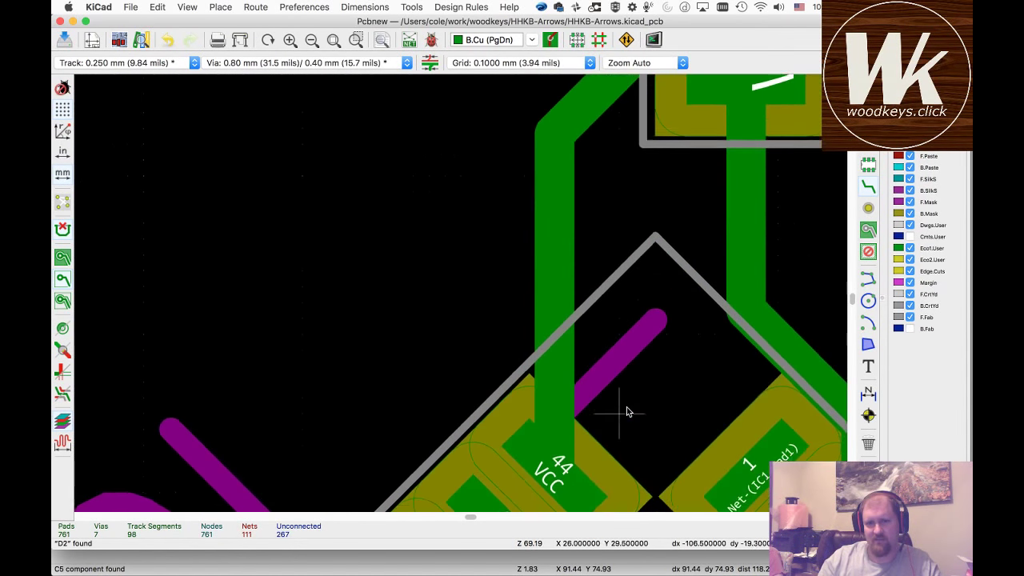
{"action": "scroll", "coordinate": [626, 412], "scroll_direction": "down", "scroll_amount": 2}
{"action": "left_click", "coordinate": [752, 409]}
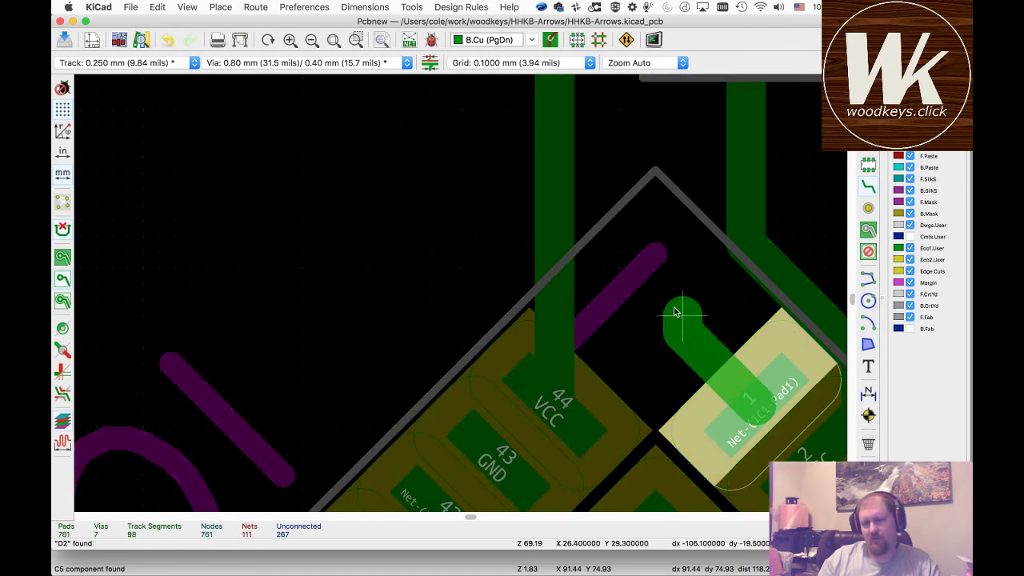
{"action": "key", "text": "v"}
{"action": "left_click", "coordinate": [666, 270]}
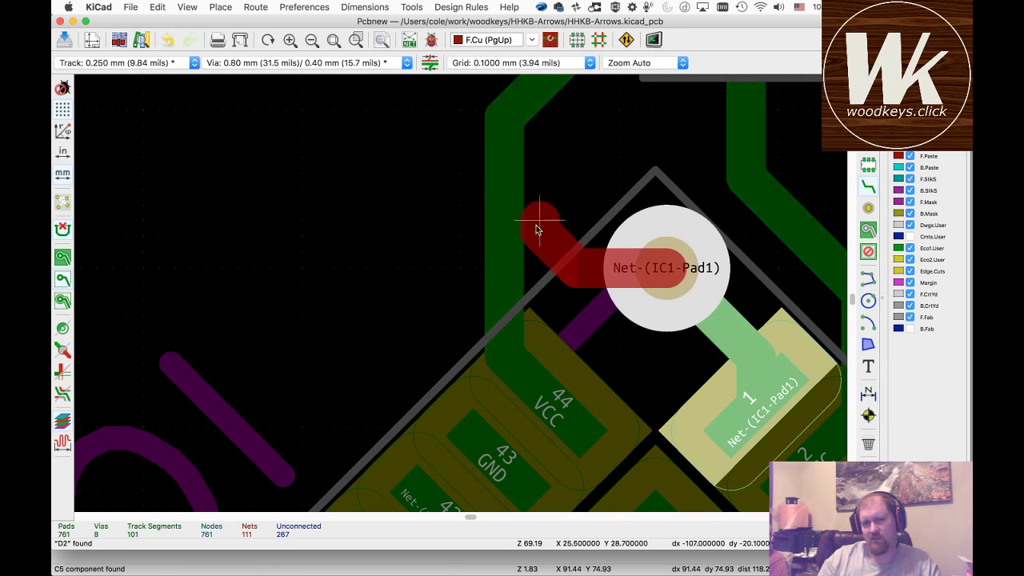
{"action": "key", "text": "Escape"}
{"action": "key", "text": "super+z"}
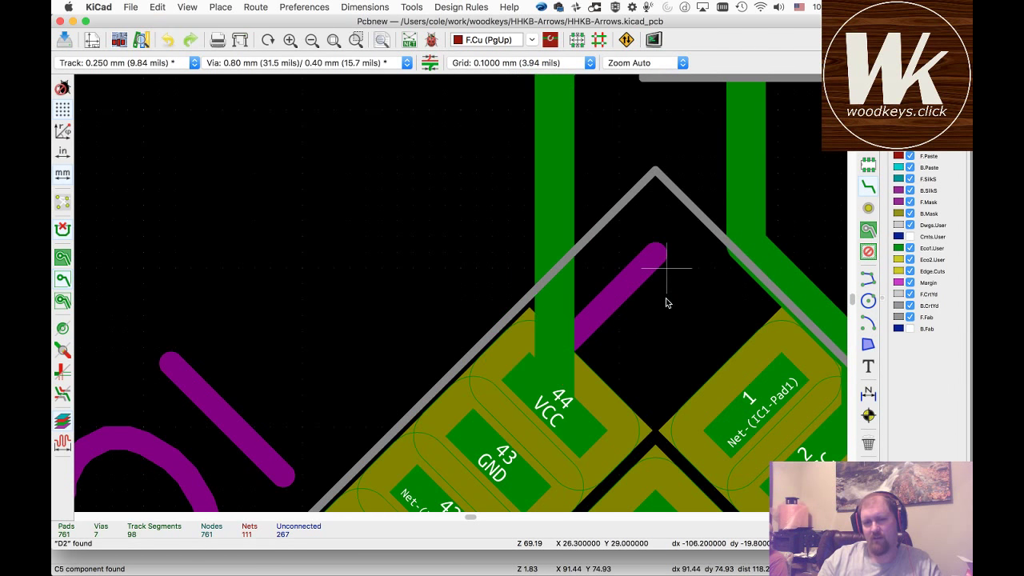
{"action": "scroll", "coordinate": [755, 402], "scroll_direction": "down", "scroll_amount": 8}
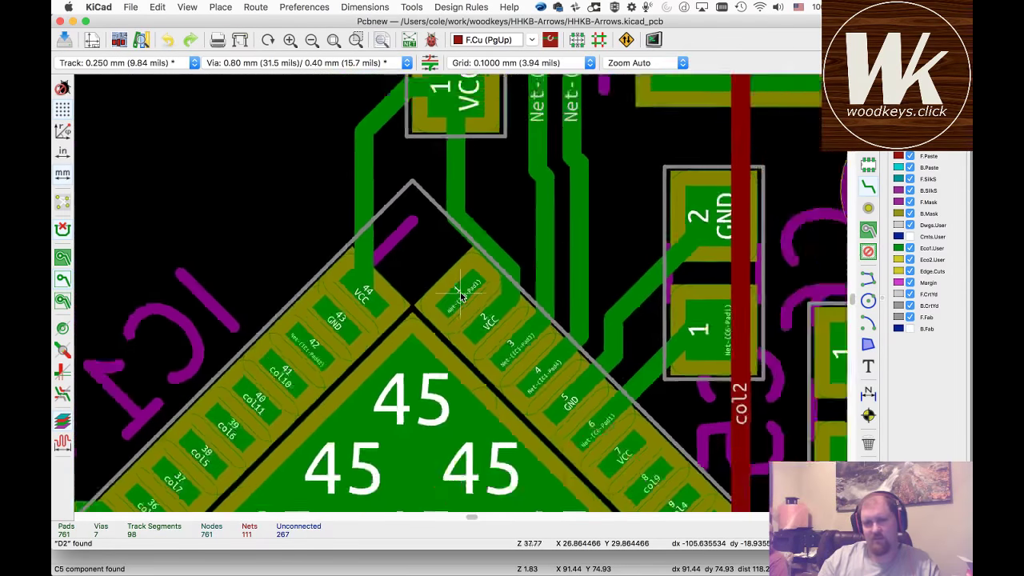
{"action": "scroll", "coordinate": [622, 415], "scroll_direction": "up", "scroll_amount": 4}
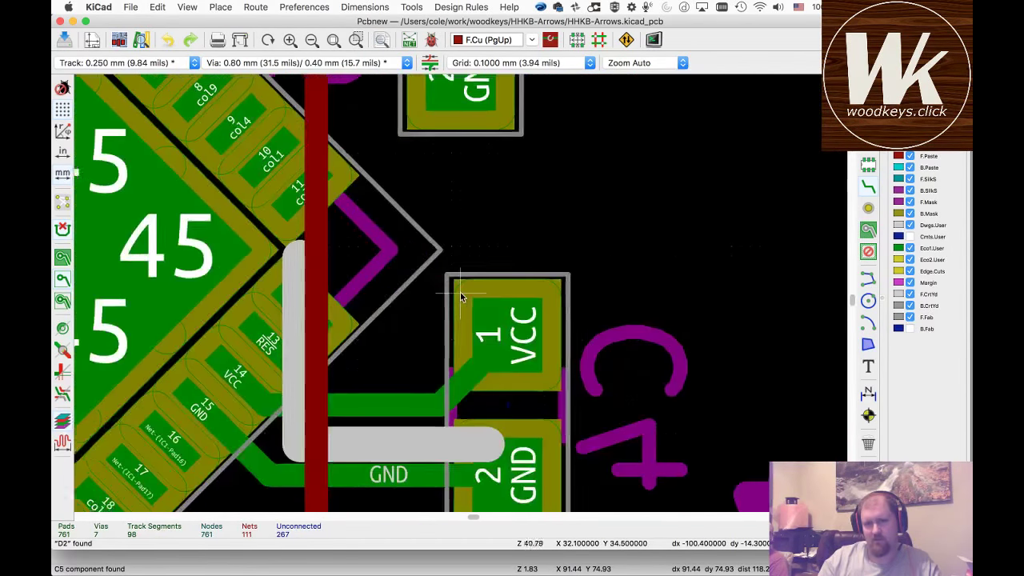
{"action": "scroll", "coordinate": [460, 295], "scroll_direction": "down", "scroll_amount": 5}
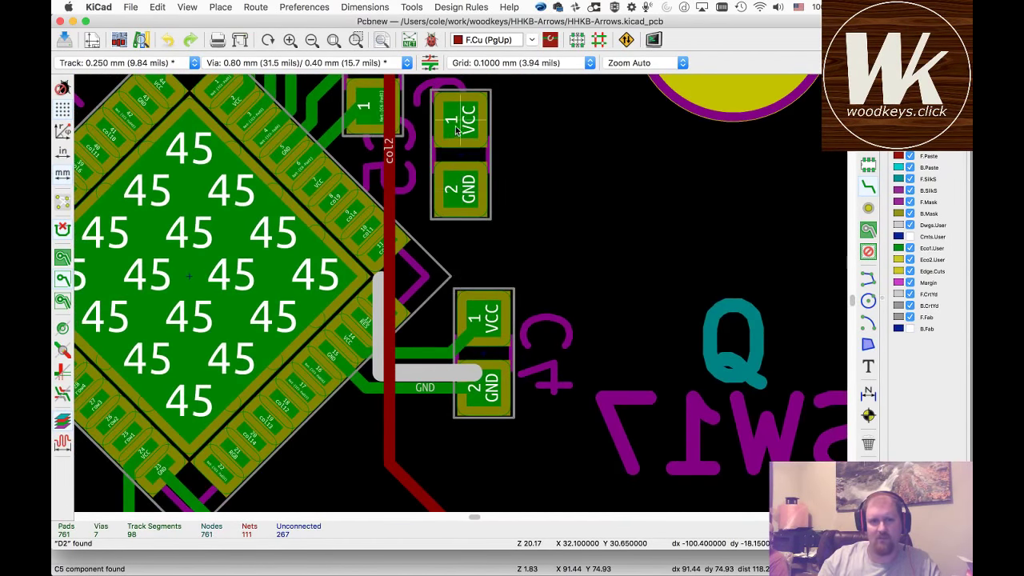
{"action": "key", "text": "Page_Down"}
- Draw a VCC track from an IC1 pin to the capacitor pad and abandon an unfinished GND route
{"action": "left_click", "coordinate": [346, 180]}
{"action": "double_click", "coordinate": [345, 180]}
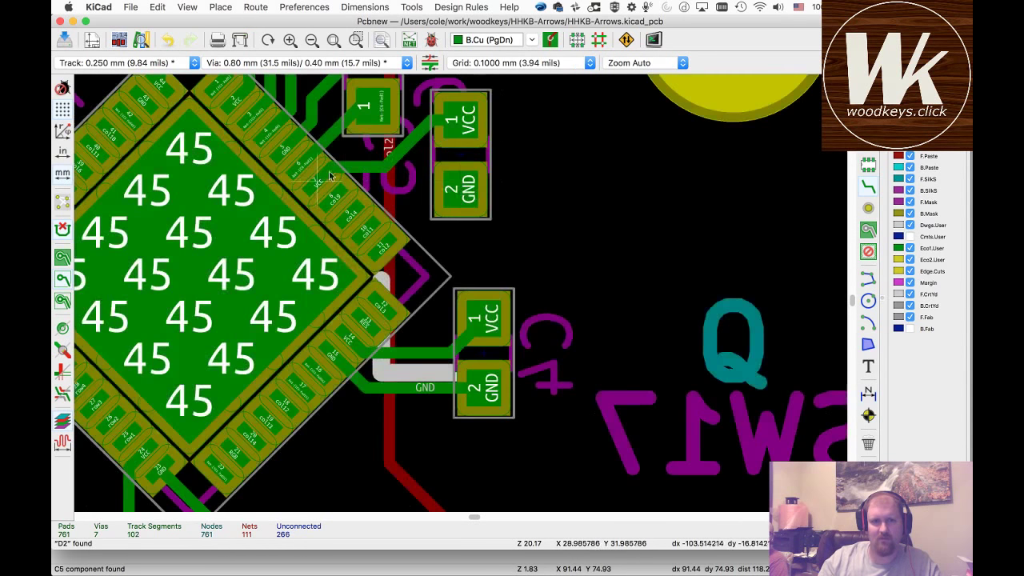
{"action": "left_click", "coordinate": [465, 188]}
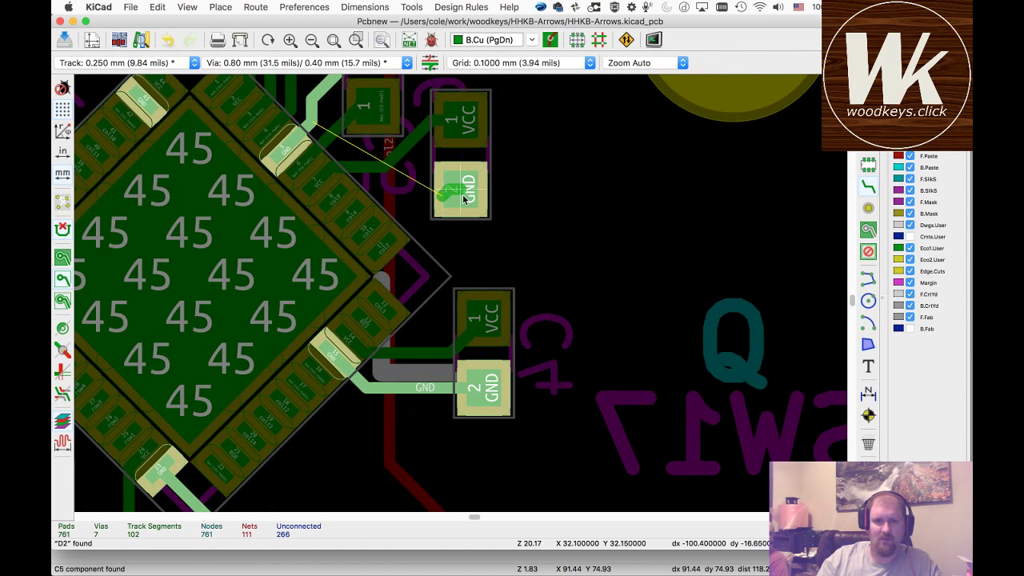
{"action": "scroll", "coordinate": [462, 198], "scroll_direction": "down", "scroll_amount": 1}
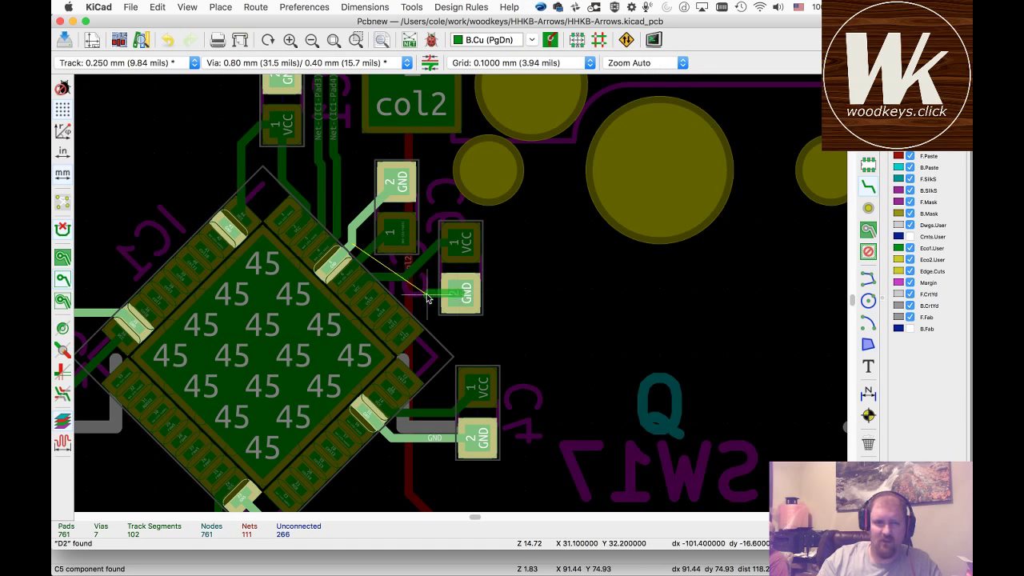
{"action": "key", "text": "Escape"}
- Delete the stray VCC track near C5, picking it from the overlapping items
{"action": "left_click", "coordinate": [423, 262]}
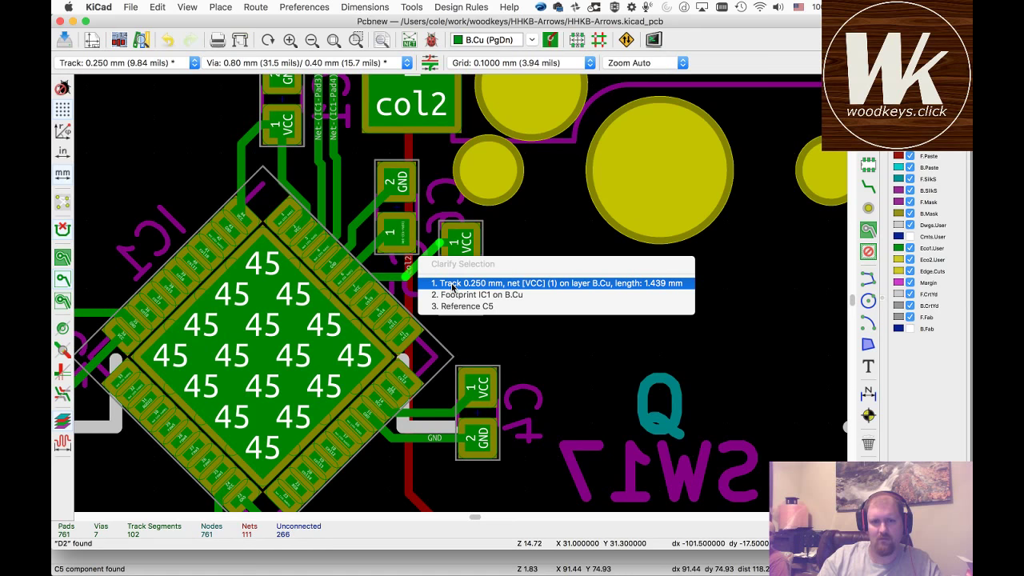
{"action": "left_click", "coordinate": [453, 284]}
{"action": "key", "text": "Delete"}
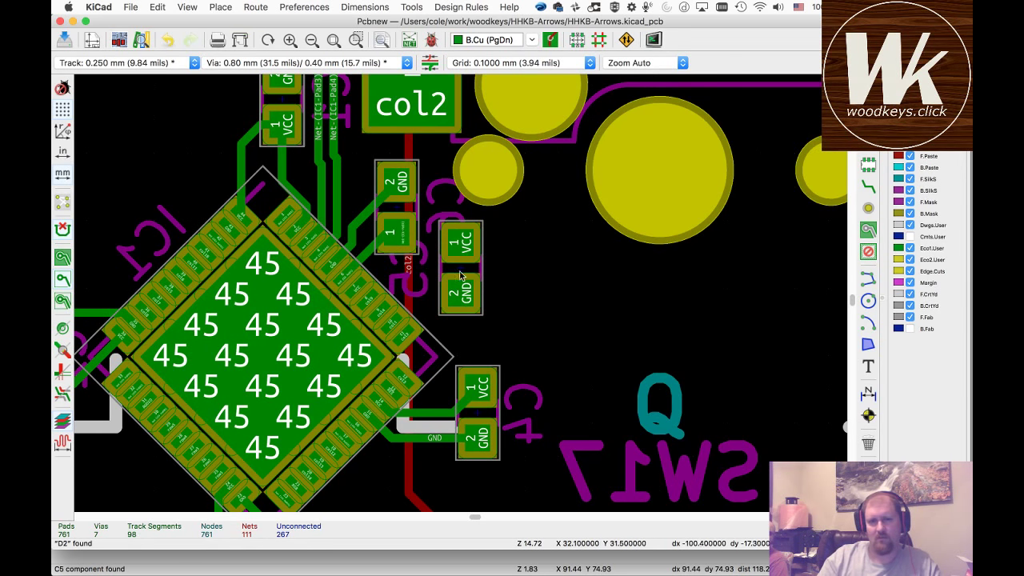
- Rotate C5 180°, then track its GND pad to the neighbouring GND pad and VCC to IC1
{"action": "key", "text": "r"}
{"action": "key", "text": "r"}
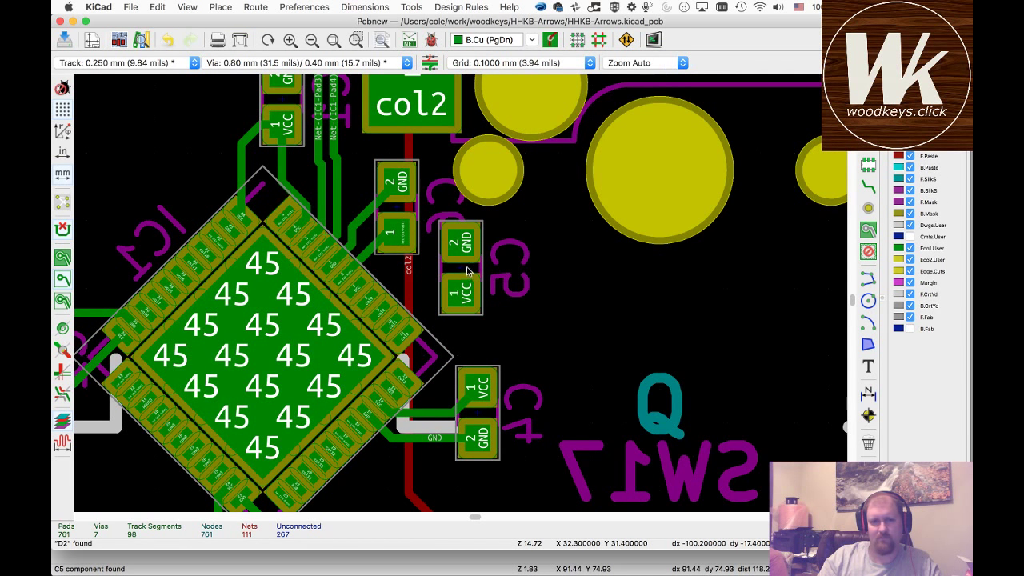
{"action": "key", "text": "x"}
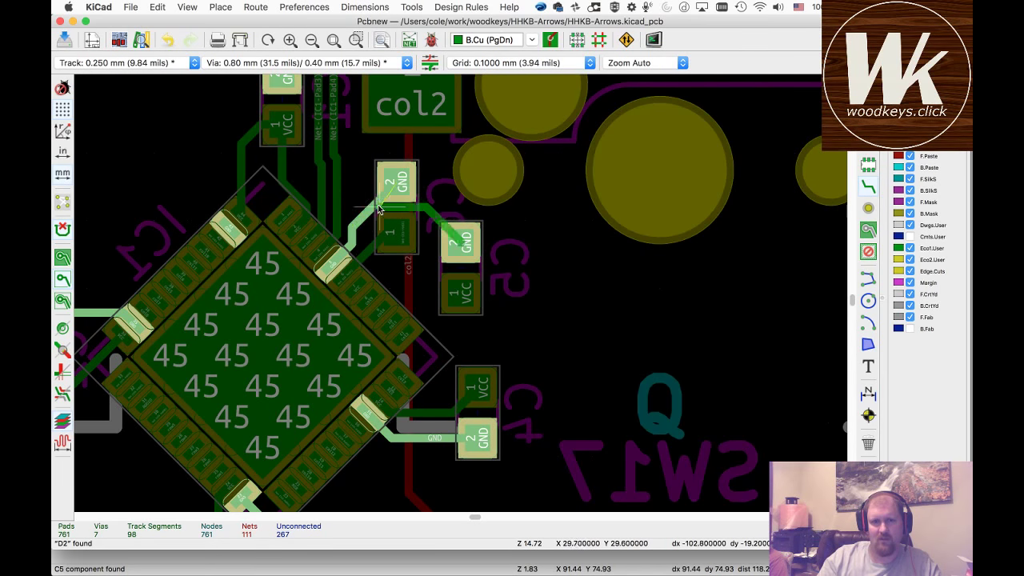
{"action": "left_click", "coordinate": [380, 209]}
{"action": "key", "text": "x"}
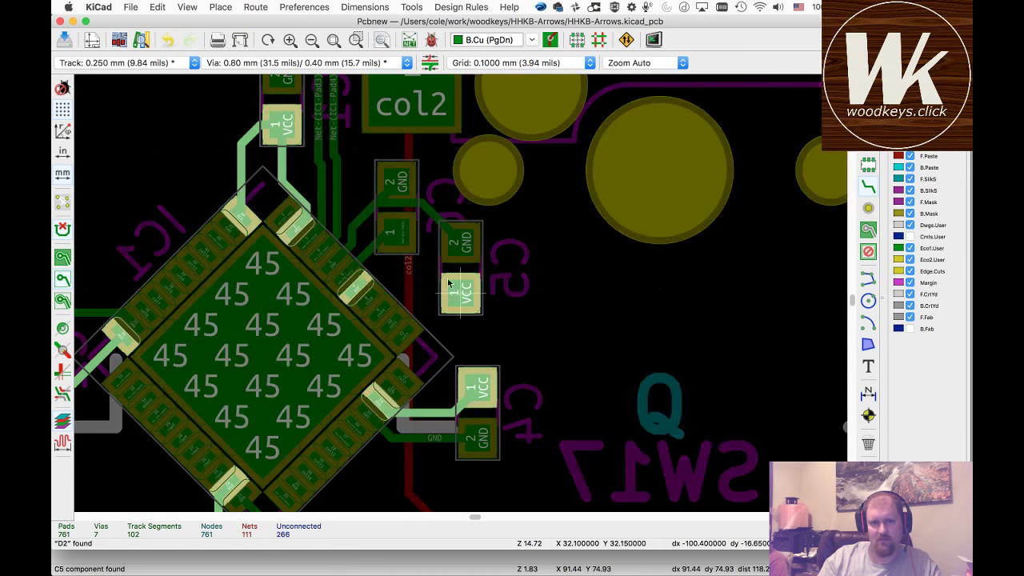
{"action": "left_click", "coordinate": [364, 288]}
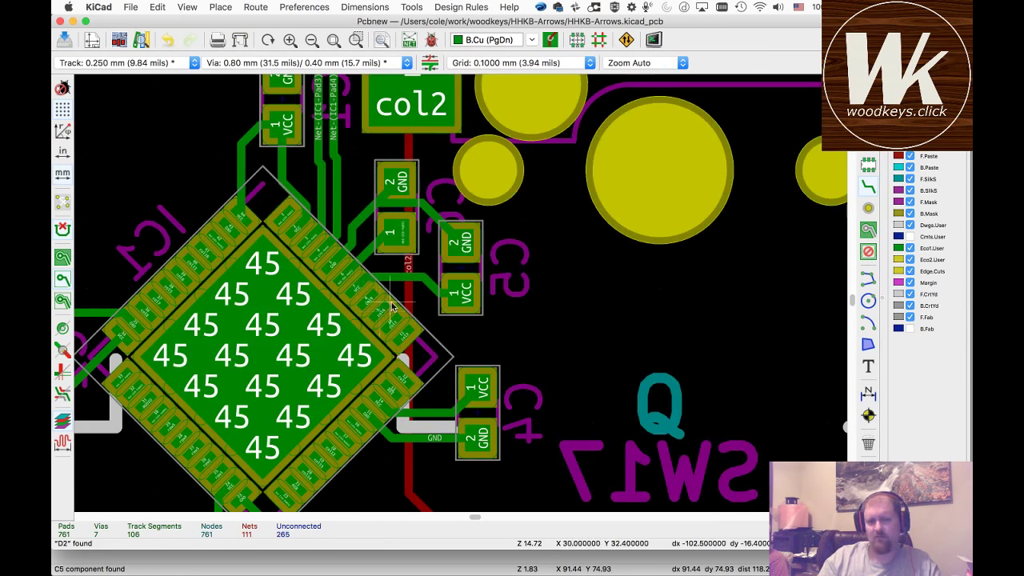
{"action": "scroll", "coordinate": [392, 306], "scroll_direction": "down", "scroll_amount": 3}
{"action": "scroll", "coordinate": [461, 297], "scroll_direction": "up", "scroll_amount": 5}
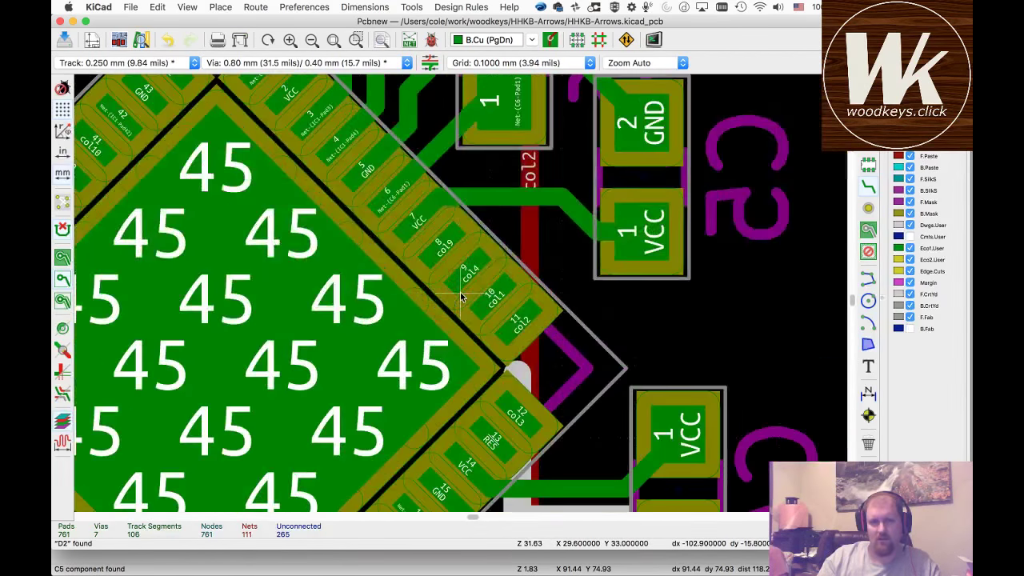
{"action": "middle_click_drag", "start_coordinate": [440, 250], "coordinate": [461, 297]}
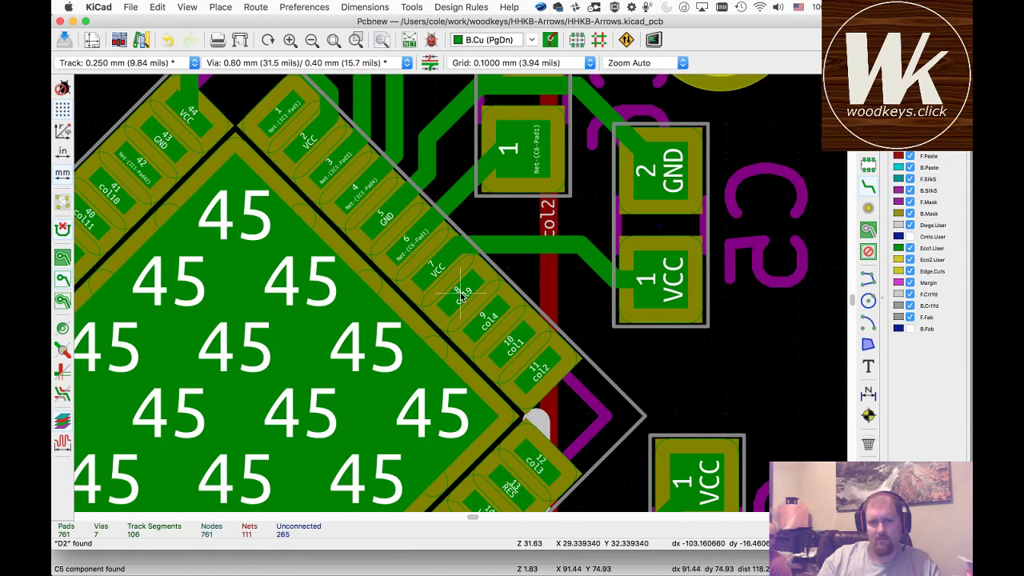
{"action": "scroll", "coordinate": [460, 296], "scroll_direction": "down", "scroll_amount": 3}
{"action": "scroll", "coordinate": [461, 296], "scroll_direction": "up", "scroll_amount": 8}
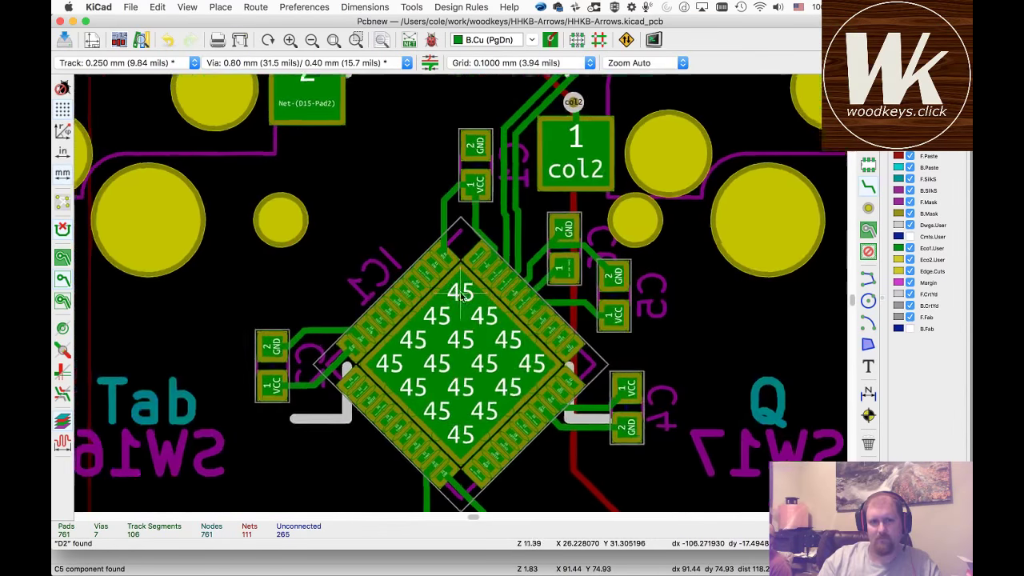
{"action": "scroll", "coordinate": [460, 292], "scroll_direction": "down", "scroll_amount": 5}
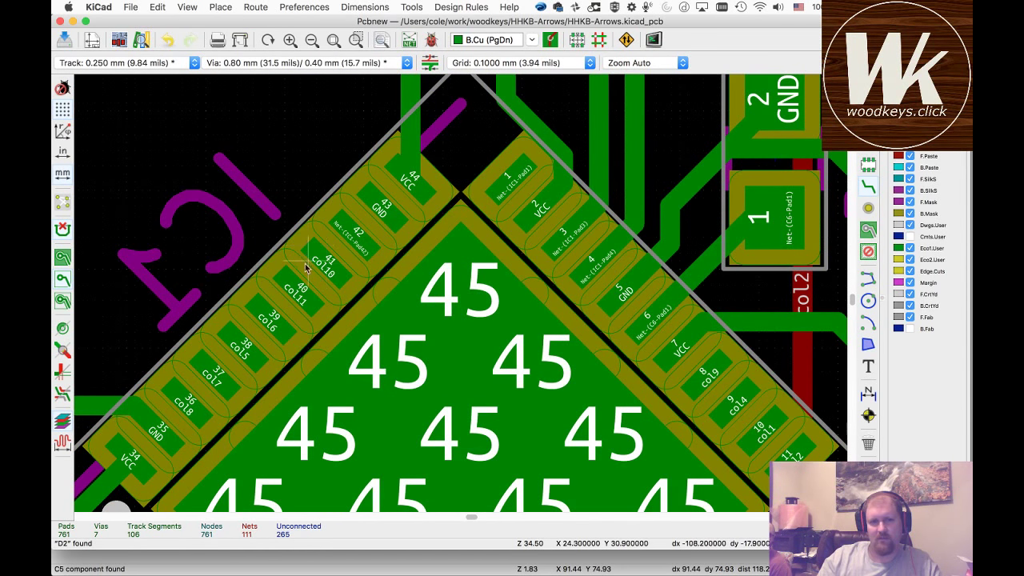
{"action": "scroll", "coordinate": [189, 400], "scroll_direction": "down", "scroll_amount": 4}
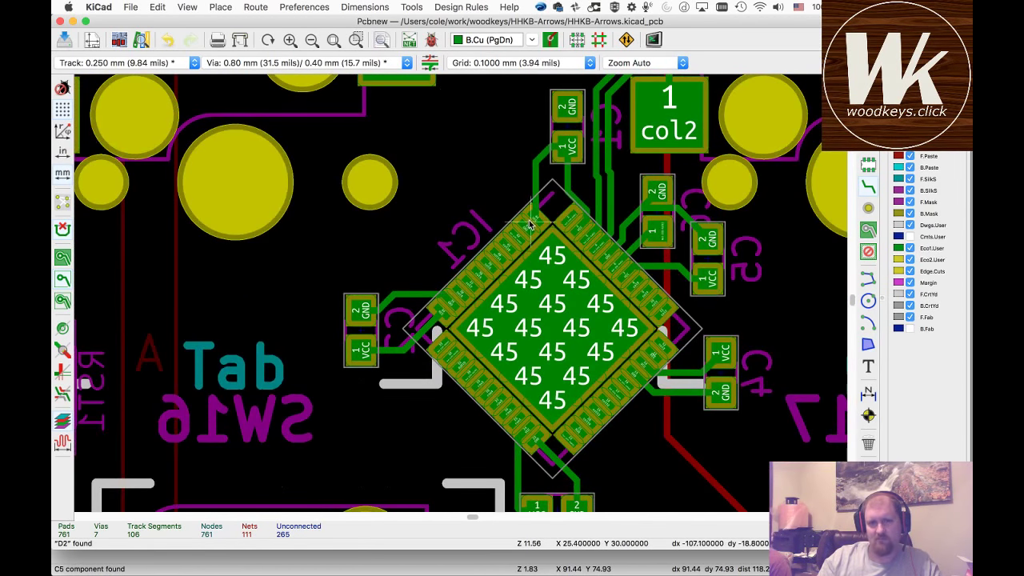
{"action": "scroll", "coordinate": [461, 296], "scroll_direction": "down", "scroll_amount": 3}
{"action": "scroll", "coordinate": [460, 296], "scroll_direction": "up", "scroll_amount": 2}
{"action": "scroll", "coordinate": [460, 298], "scroll_direction": "up", "scroll_amount": 6}
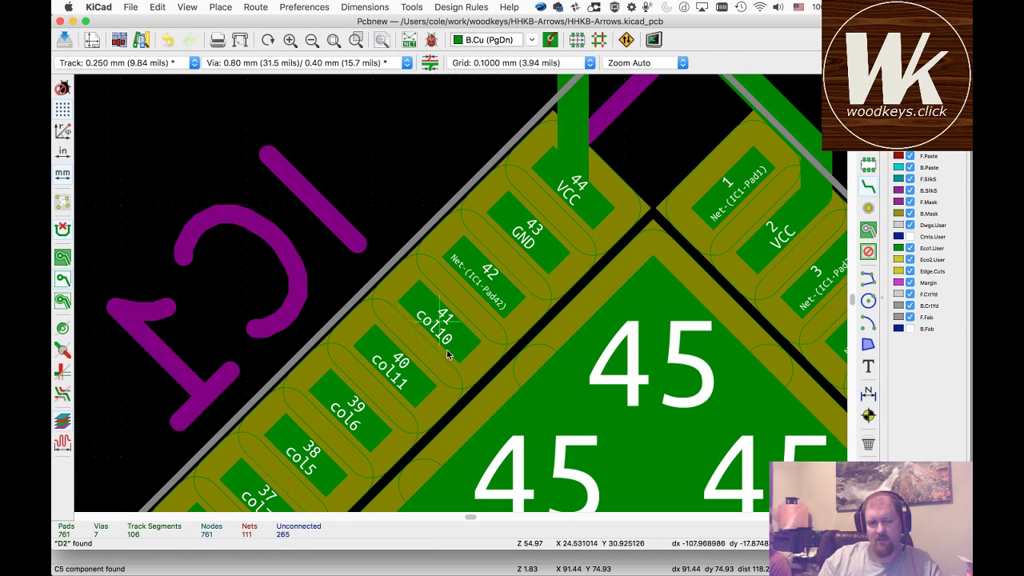
{"action": "scroll", "coordinate": [460, 295], "scroll_direction": "down", "scroll_amount": 3}
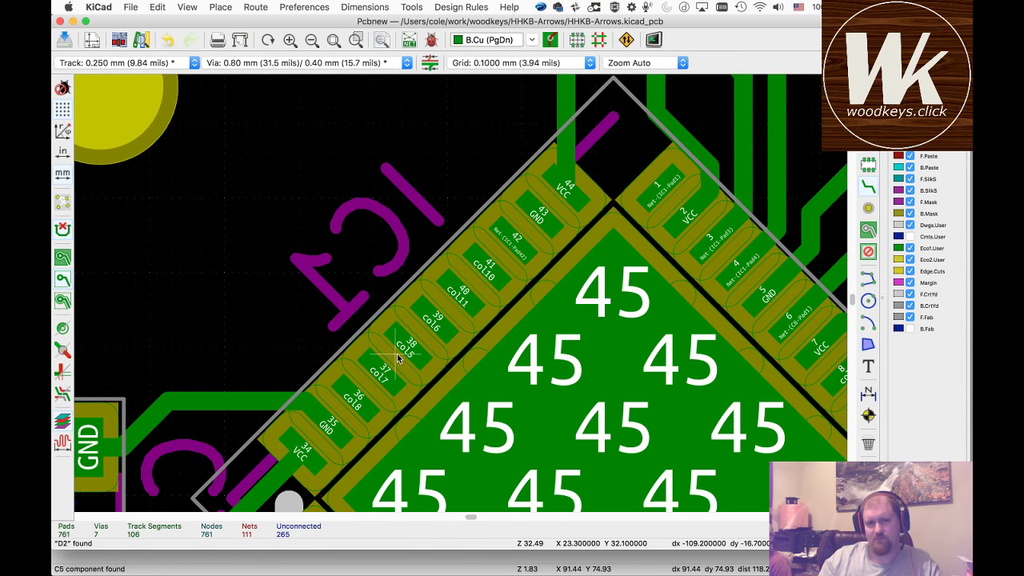
{"action": "scroll", "coordinate": [461, 296], "scroll_direction": "down", "scroll_amount": 10}
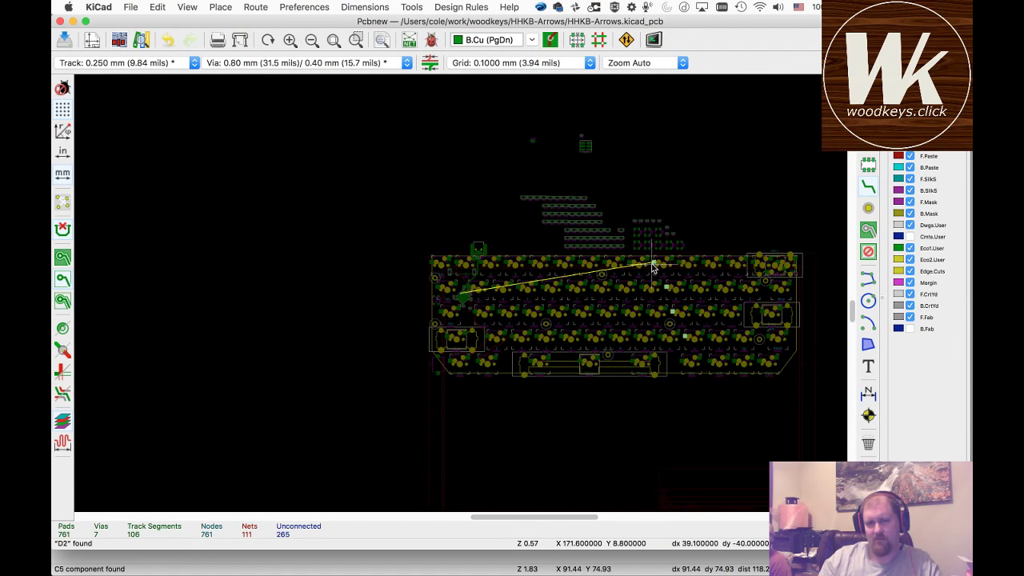
{"action": "scroll", "coordinate": [468, 317], "scroll_direction": "up", "scroll_amount": 5}
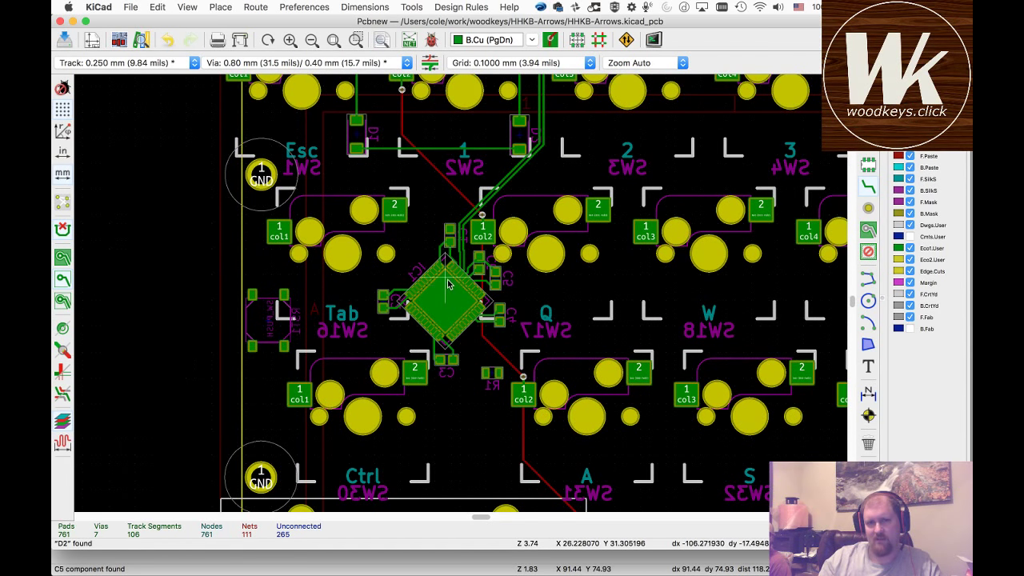
{"action": "scroll", "coordinate": [442, 276], "scroll_direction": "up", "scroll_amount": 6}
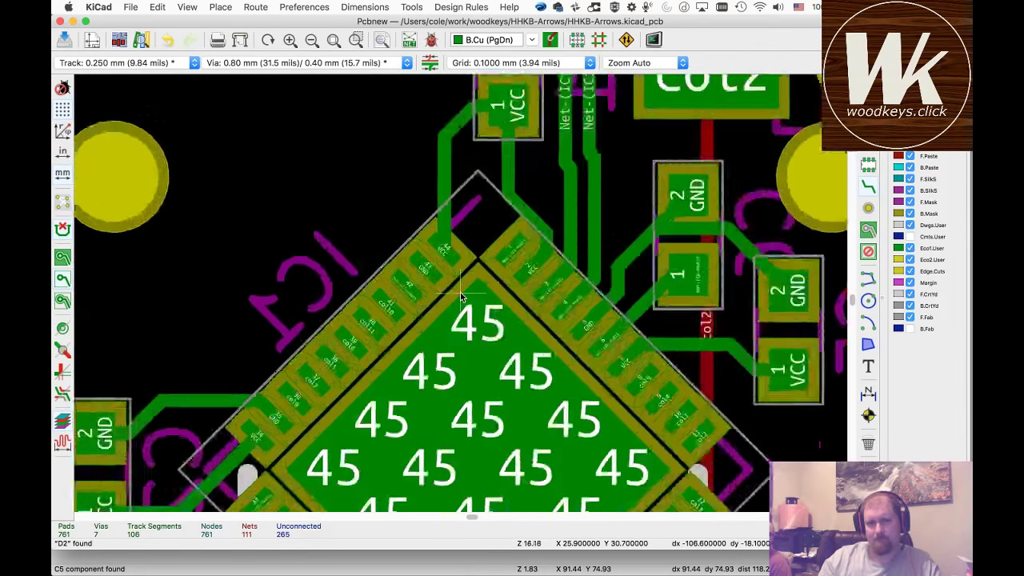
{"action": "scroll", "coordinate": [460, 292], "scroll_direction": "down", "scroll_amount": 2}
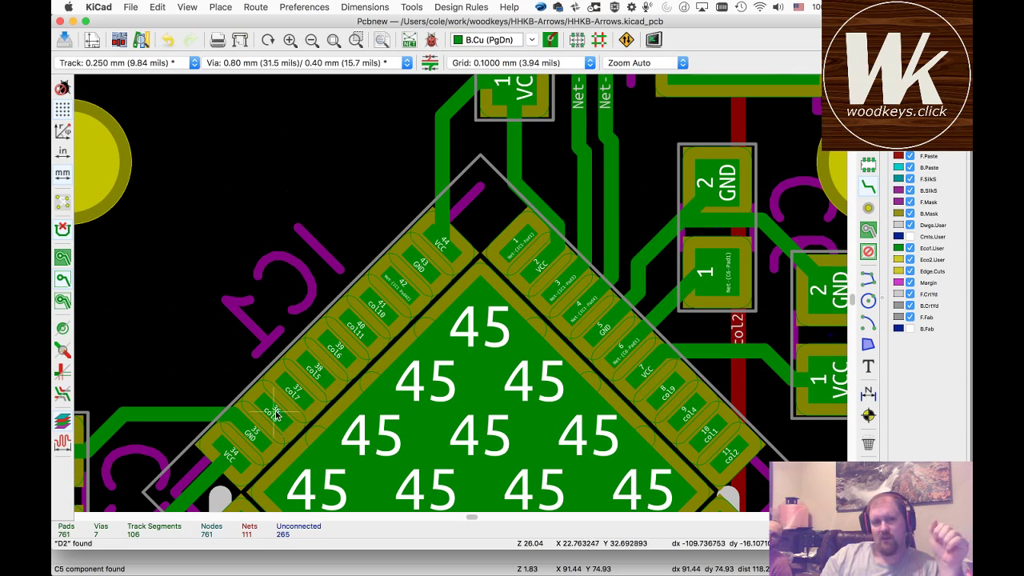
{"action": "scroll", "coordinate": [461, 293], "scroll_direction": "up", "scroll_amount": 3}
{"action": "scroll", "coordinate": [461, 294], "scroll_direction": "down", "scroll_amount": 10}
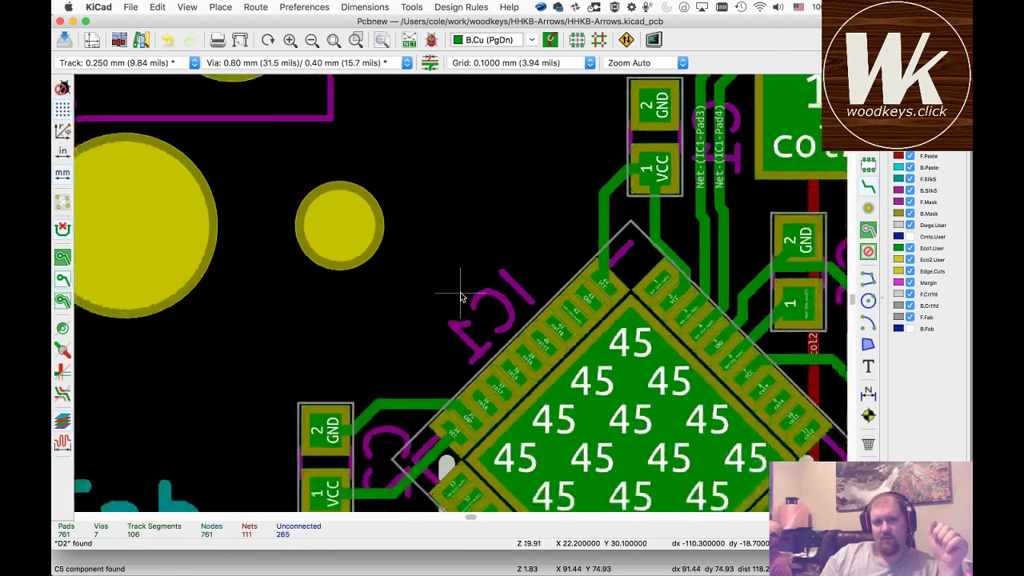
{"action": "scroll", "coordinate": [461, 296], "scroll_direction": "down", "scroll_amount": 2}
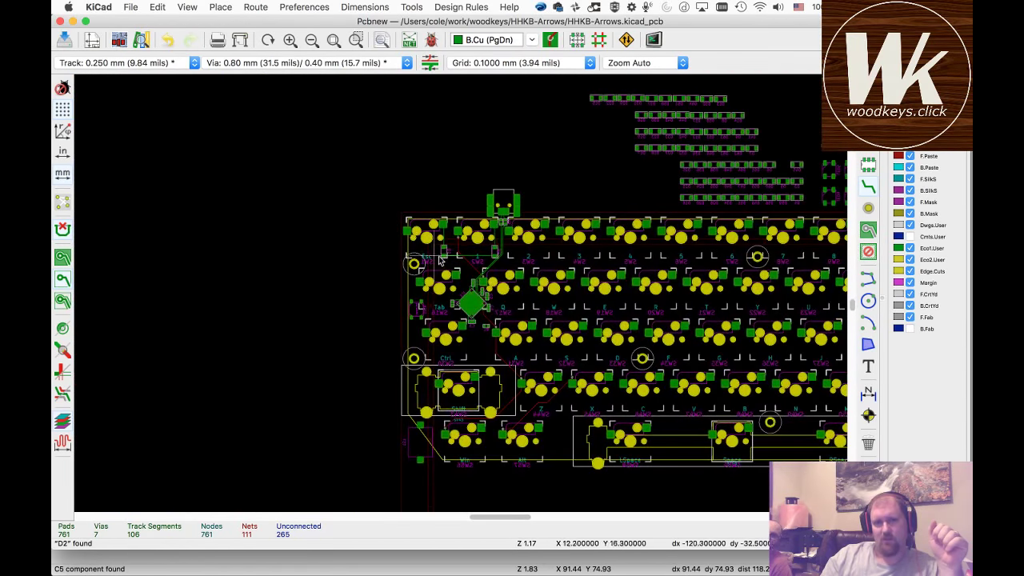
{"action": "scroll", "coordinate": [460, 293], "scroll_direction": "up", "scroll_amount": 8}
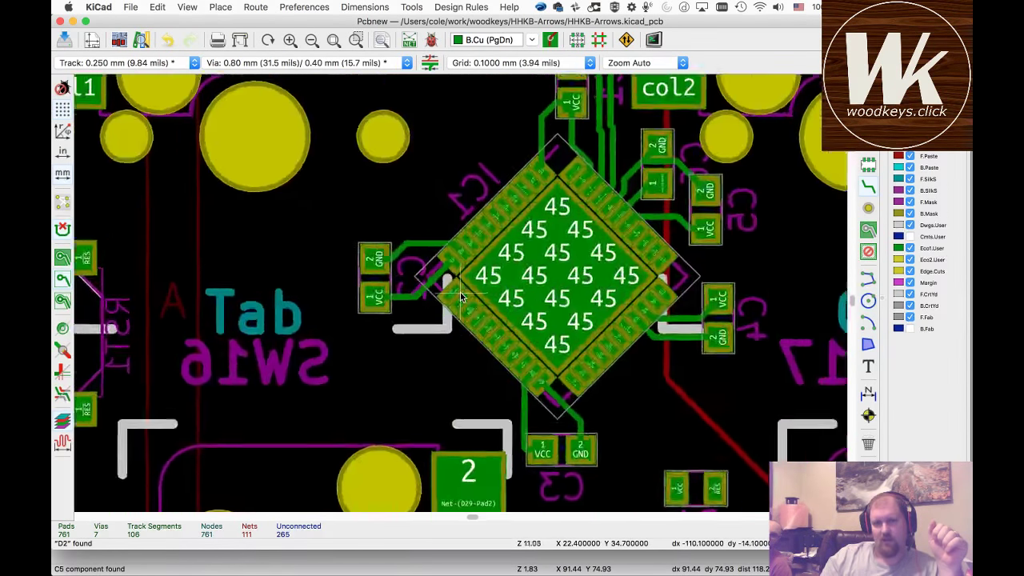
{"action": "scroll", "coordinate": [460, 291], "scroll_direction": "up", "scroll_amount": 4}
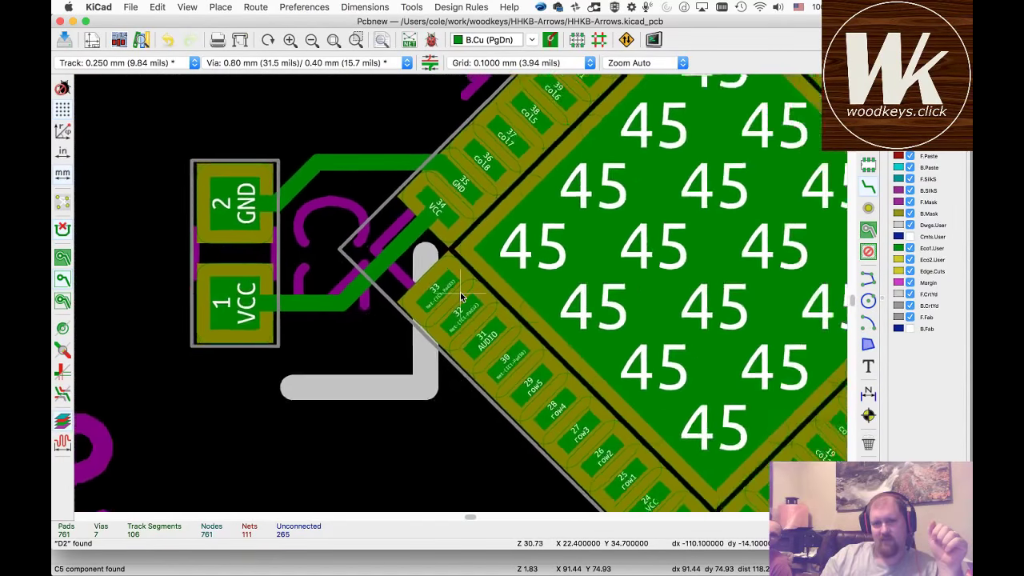
{"action": "left_click", "coordinate": [526, 103]}
{"action": "scroll", "coordinate": [525, 102], "scroll_direction": "down", "scroll_amount": 4}
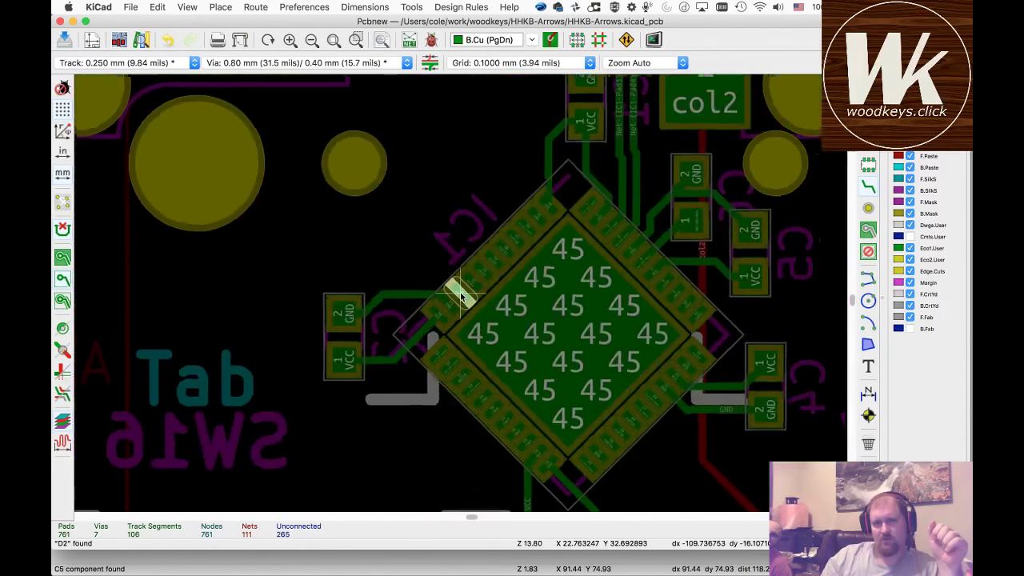
{"action": "scroll", "coordinate": [459, 296], "scroll_direction": "down", "scroll_amount": 5}
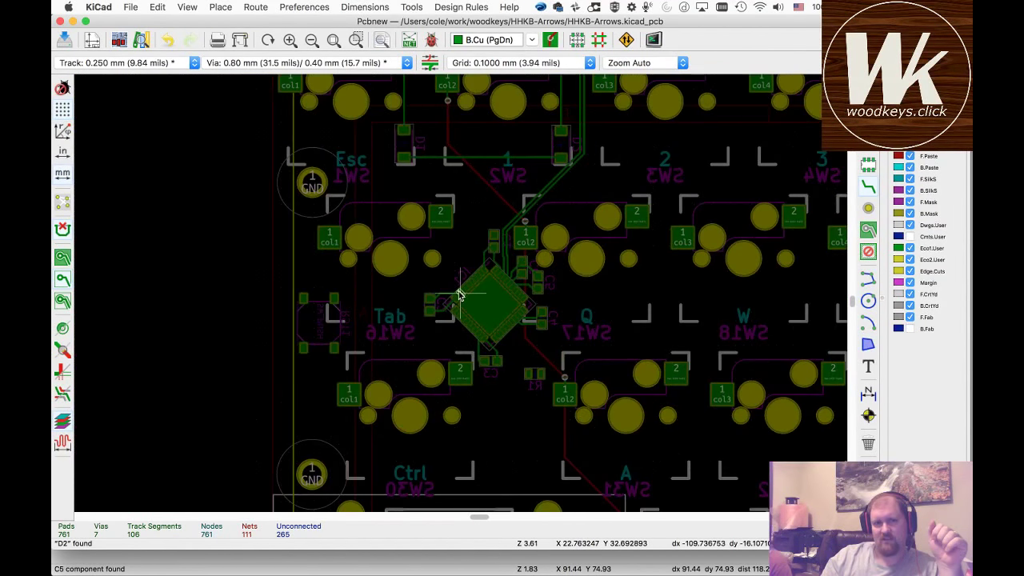
{"action": "key", "text": "x"}
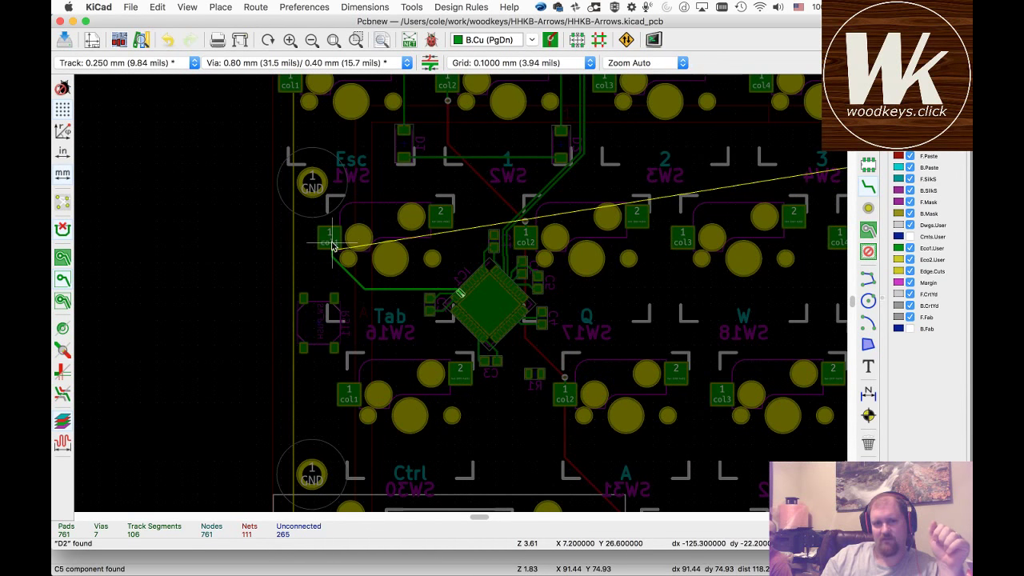
{"action": "key", "text": "Escape"}
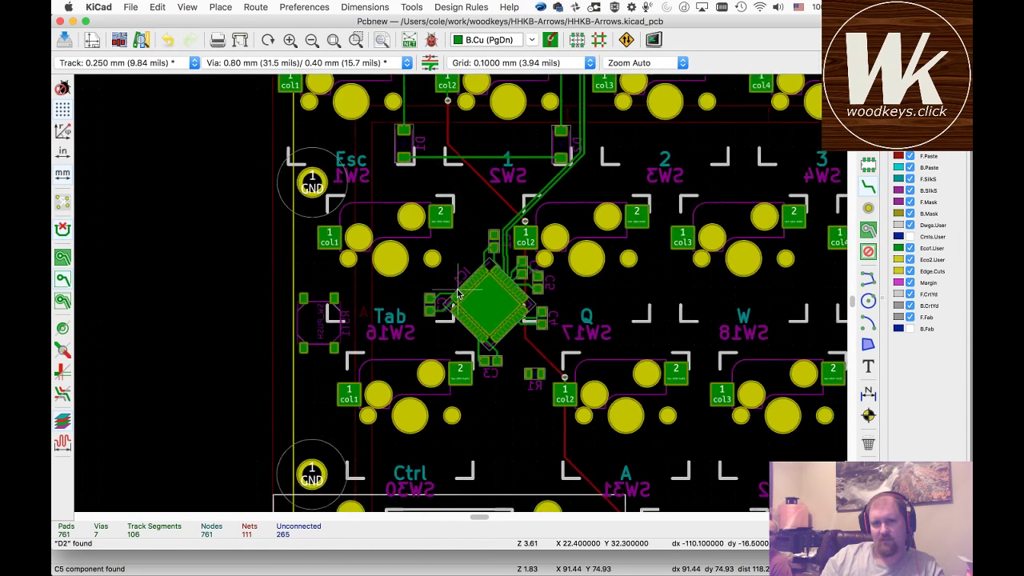
{"action": "scroll", "coordinate": [460, 292], "scroll_direction": "up", "scroll_amount": 5}
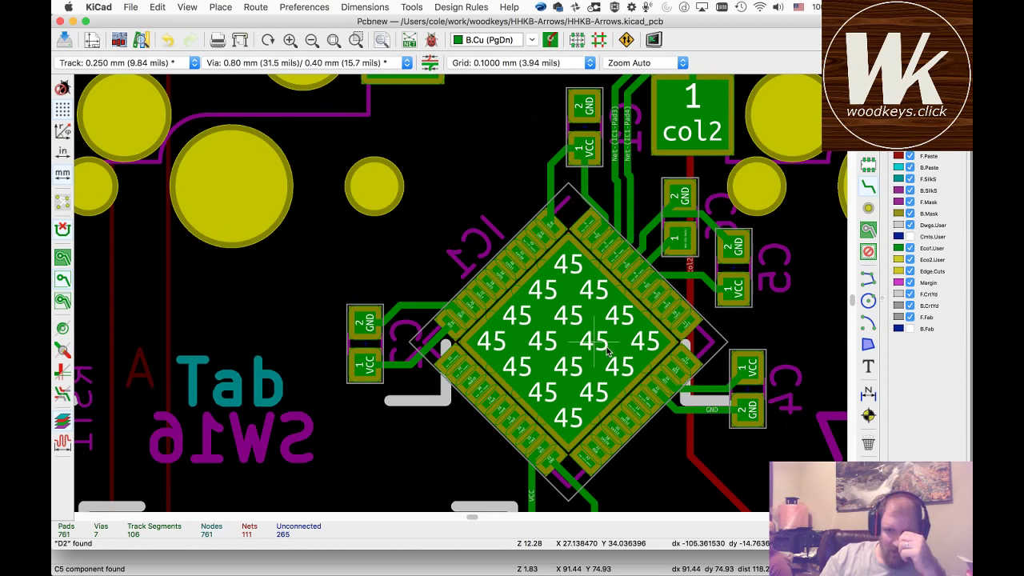
{"action": "scroll", "coordinate": [654, 298], "scroll_direction": "up", "scroll_amount": 5}
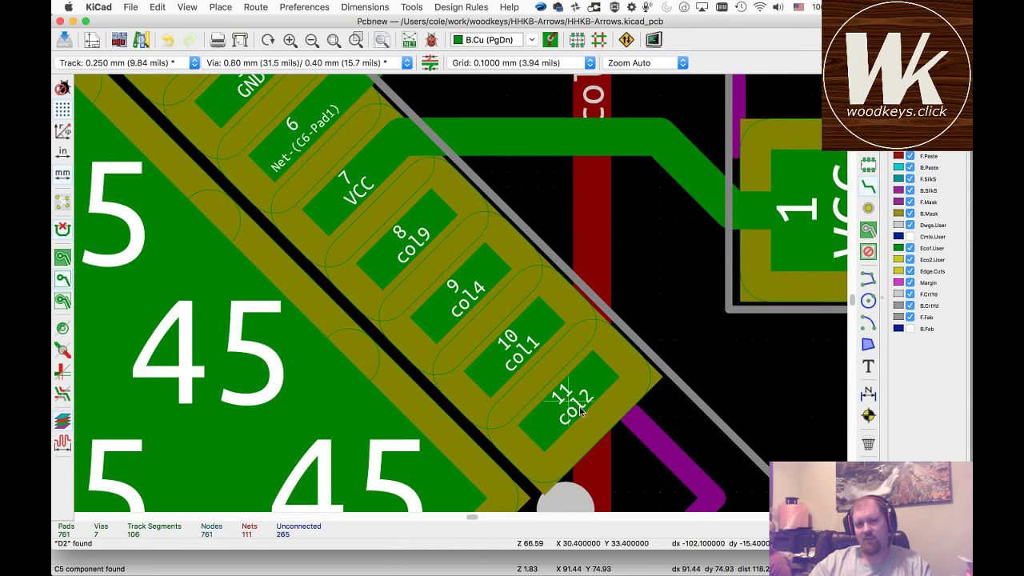
- Route the col9 track from IC1 pad 8 right to its switch pad
{"action": "left_click", "coordinate": [415, 254]}
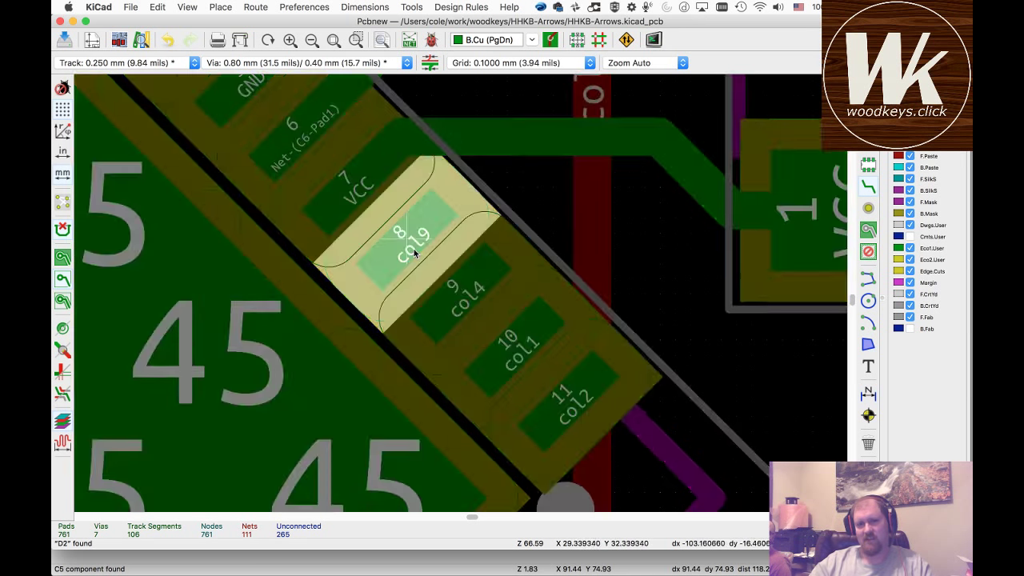
{"action": "scroll", "coordinate": [457, 293], "scroll_direction": "down", "scroll_amount": 6}
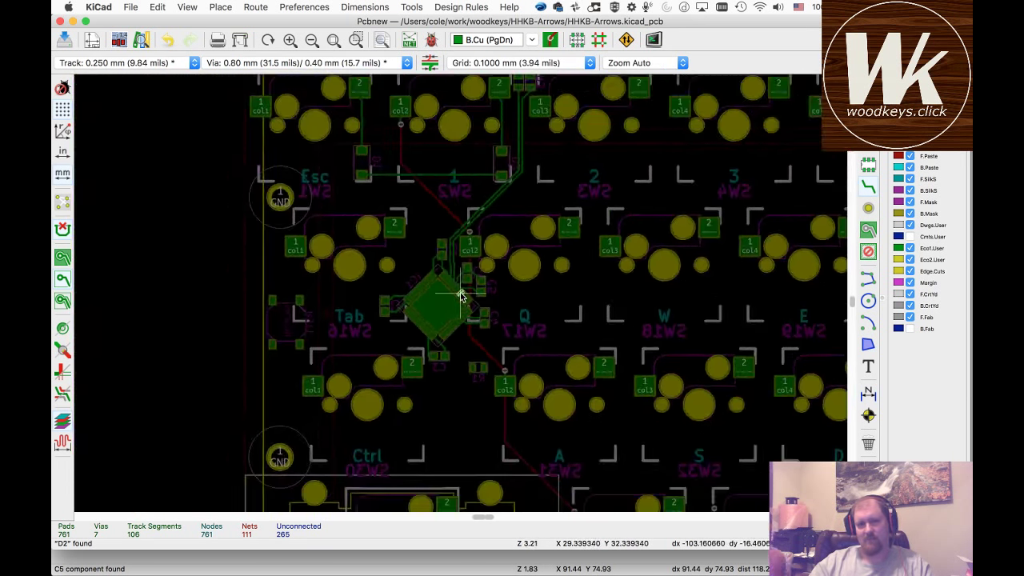
{"action": "scroll", "coordinate": [460, 296], "scroll_direction": "down", "scroll_amount": 3}
{"action": "scroll", "coordinate": [461, 297], "scroll_direction": "up", "scroll_amount": 5}
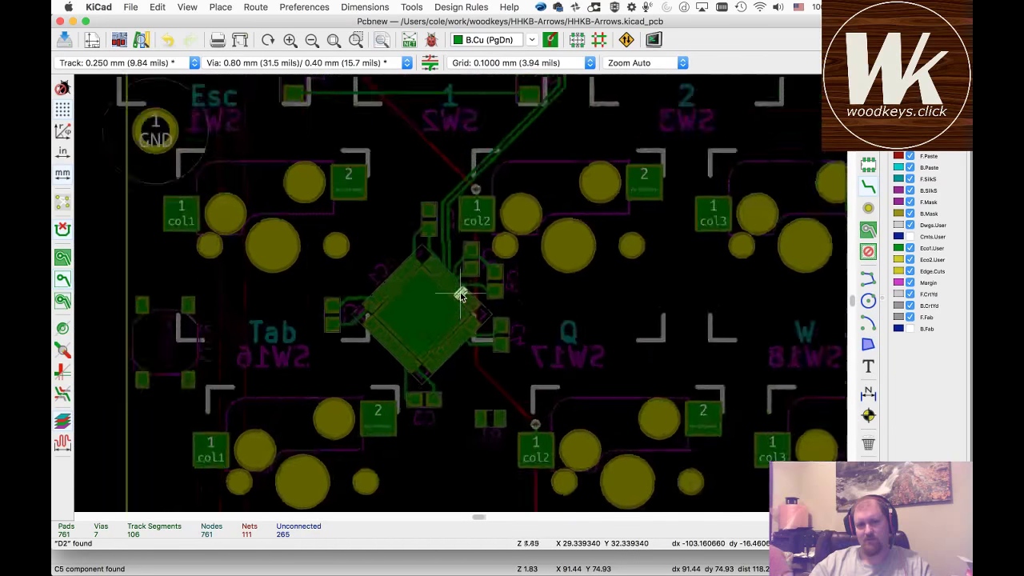
{"action": "left_click", "coordinate": [458, 293]}
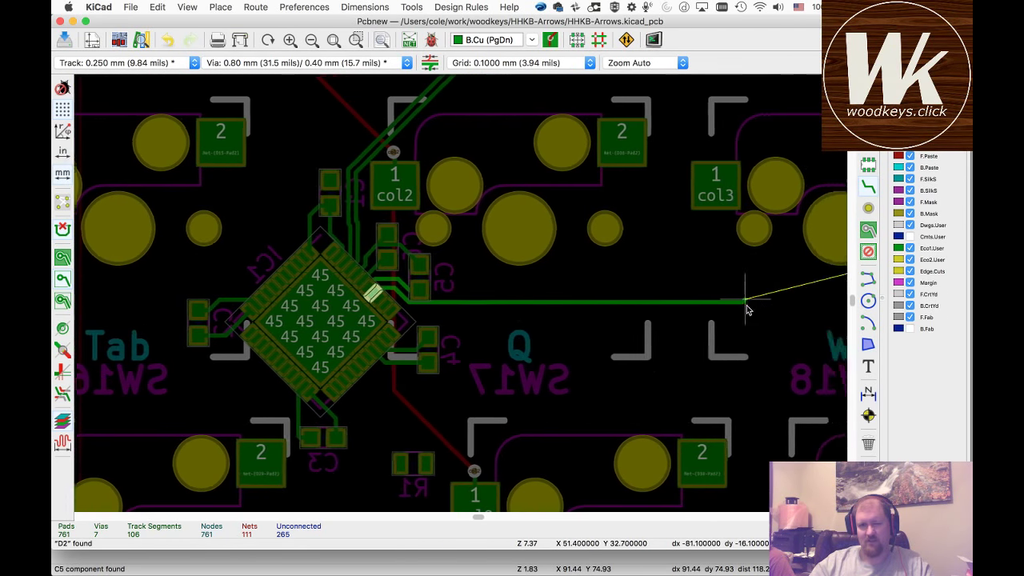
{"action": "scroll", "coordinate": [740, 300], "scroll_direction": "down", "scroll_amount": 6}
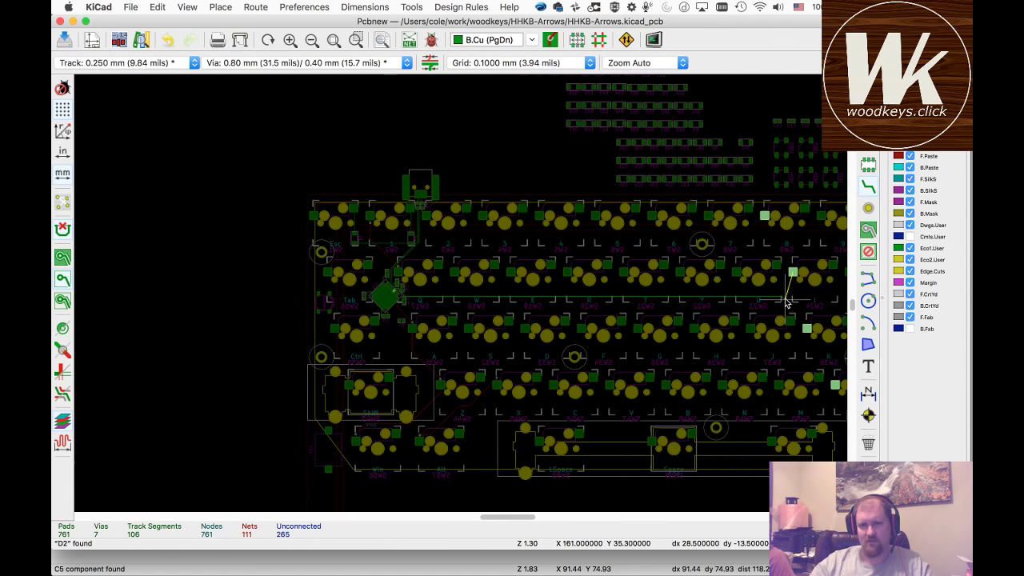
{"action": "double_click", "coordinate": [794, 273]}
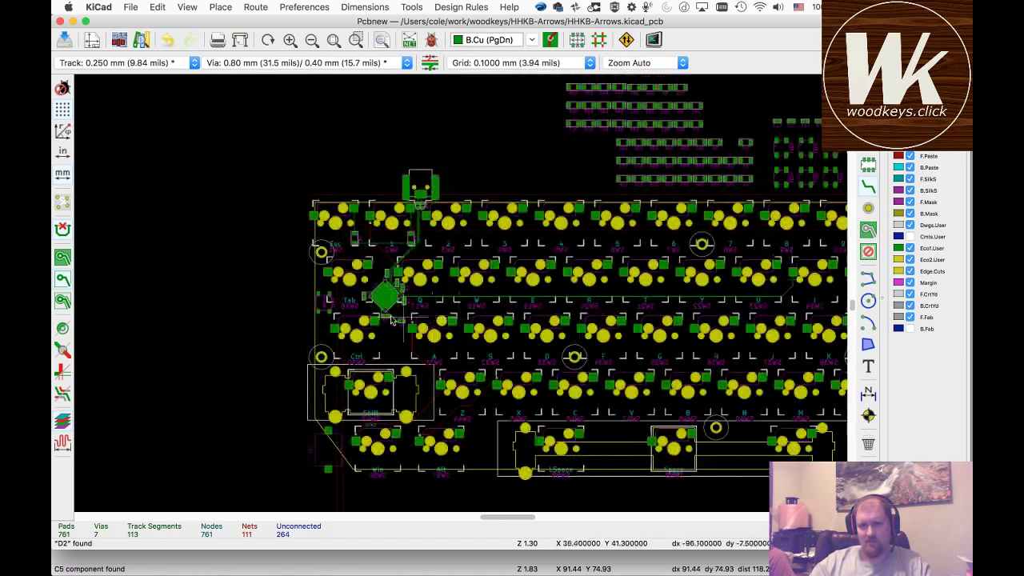
- Begin a col14 track from IC1's pad 9
{"action": "scroll", "coordinate": [376, 311], "scroll_direction": "up", "scroll_amount": 10}
{"action": "scroll", "coordinate": [464, 296], "scroll_direction": "down", "scroll_amount": 5}
{"action": "scroll", "coordinate": [360, 303], "scroll_direction": "up", "scroll_amount": 8}
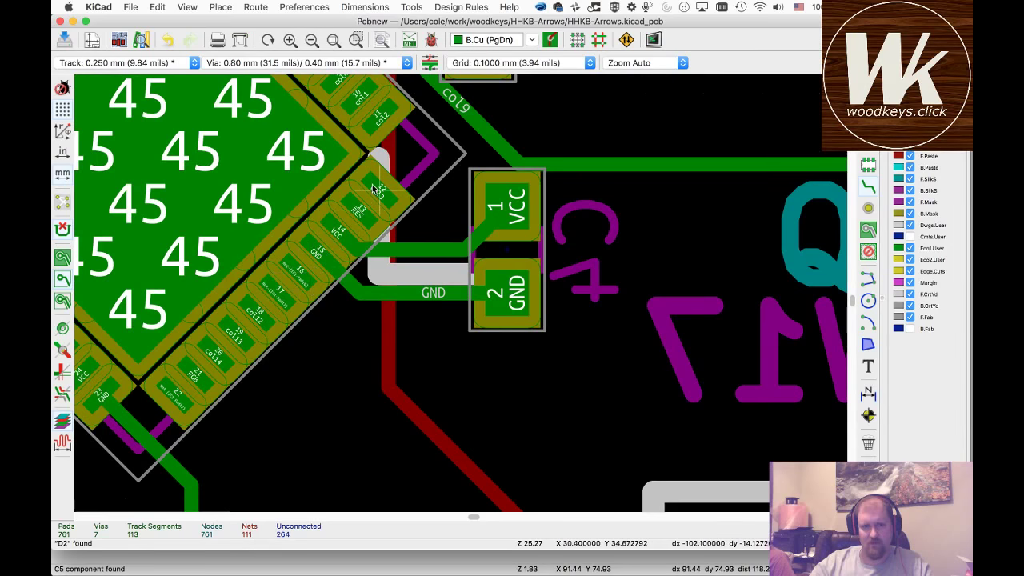
{"action": "scroll", "coordinate": [461, 298], "scroll_direction": "up", "scroll_amount": 1}
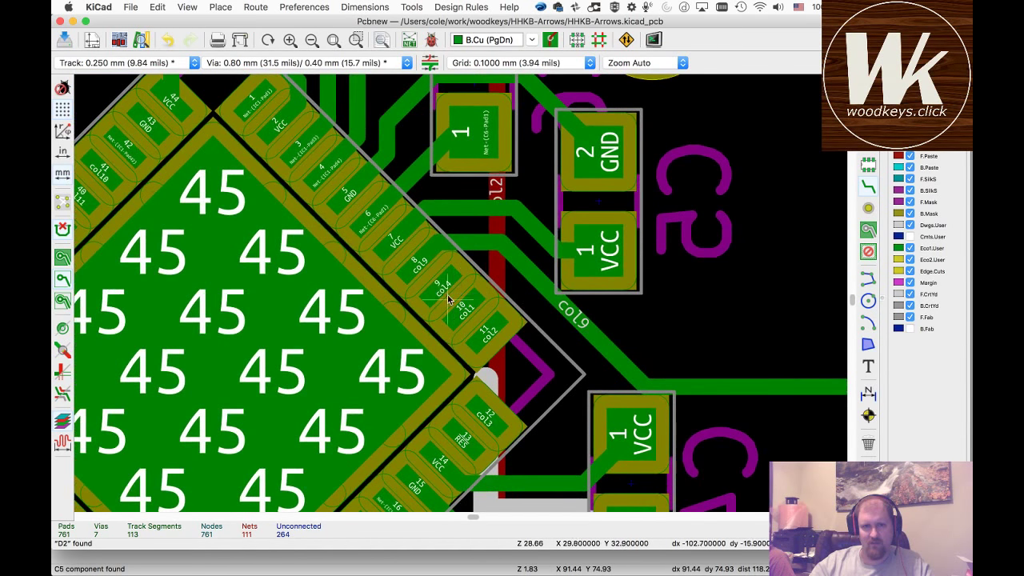
{"action": "left_click", "coordinate": [445, 292]}
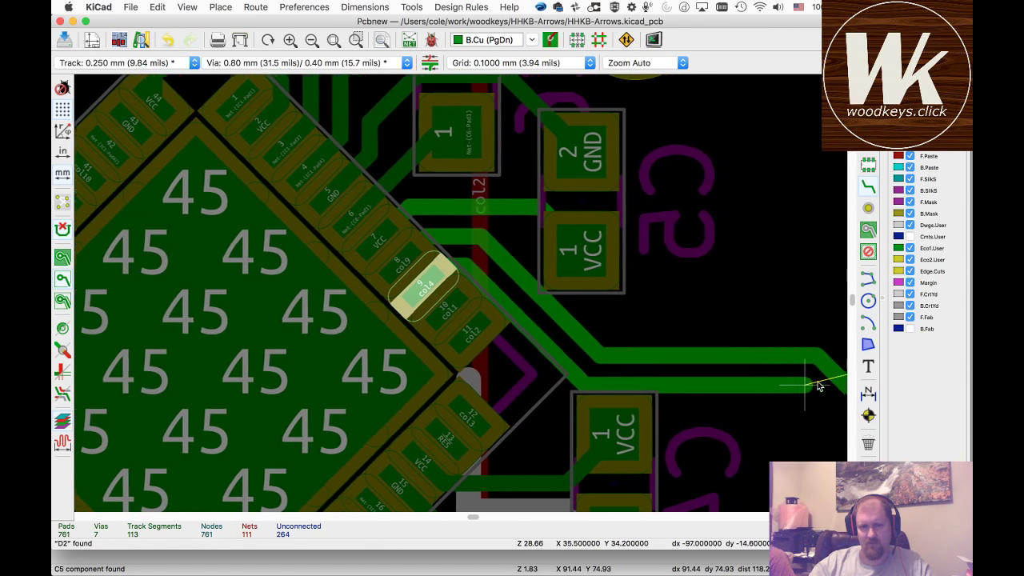
{"action": "scroll", "coordinate": [786, 380], "scroll_direction": "down", "scroll_amount": 4}
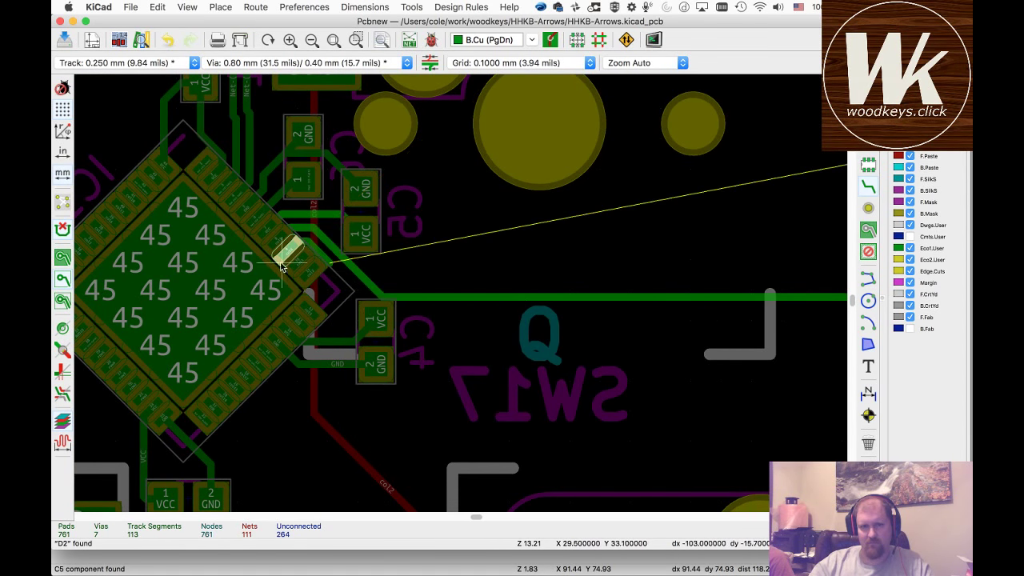
- Commit the col14 track segment, then rotate and reposition capacitor C5 with its pads swapped
{"action": "left_click", "coordinate": [480, 282]}
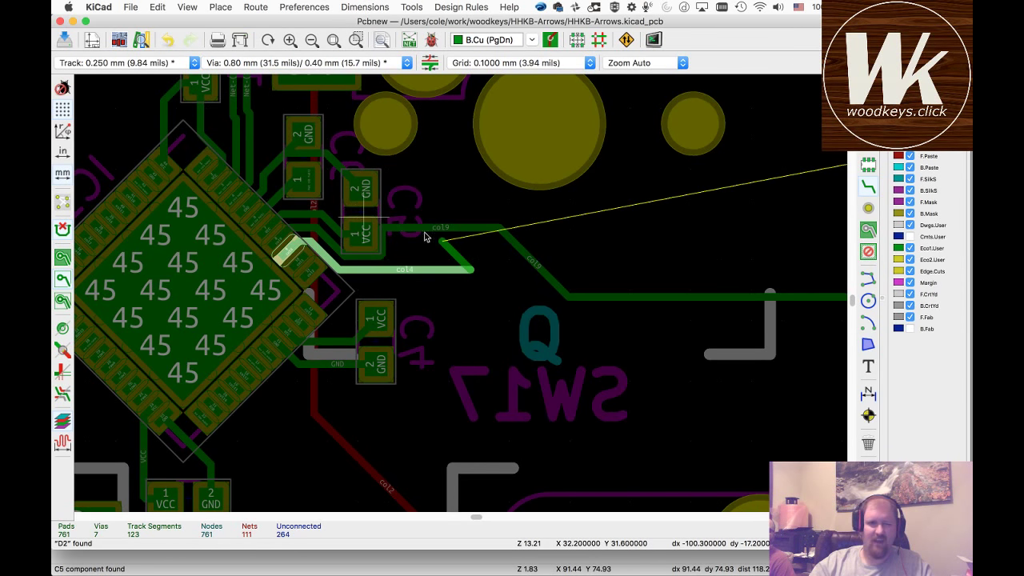
{"action": "key", "text": "Escape"}
{"action": "left_click", "coordinate": [362, 212]}
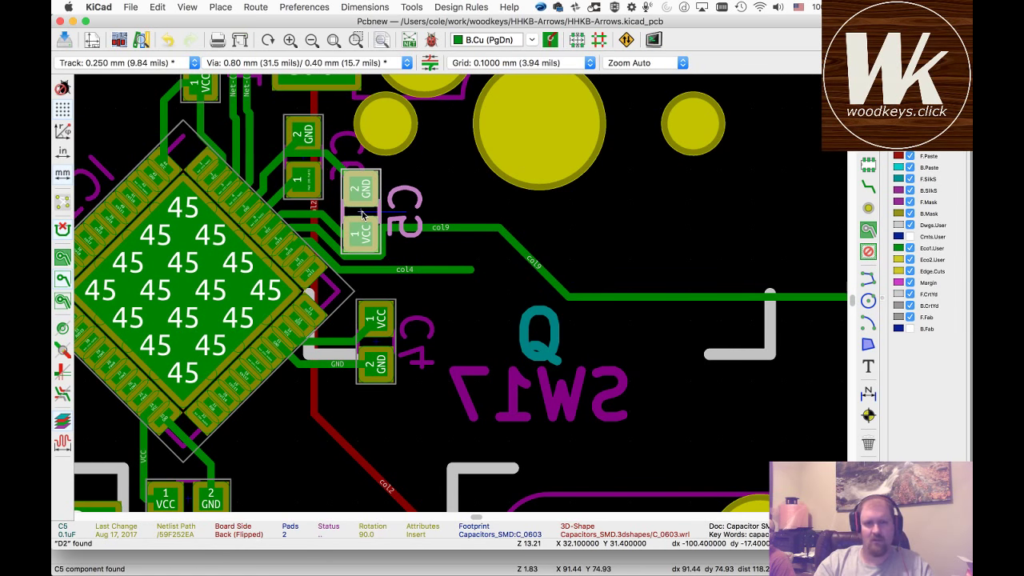
{"action": "key", "text": "r"}
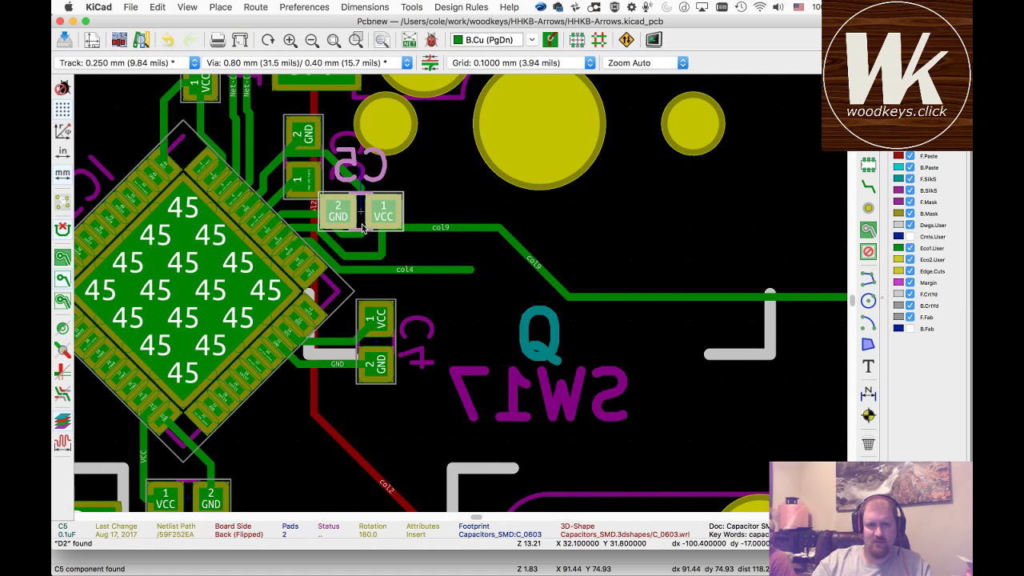
{"action": "key", "text": "m"}
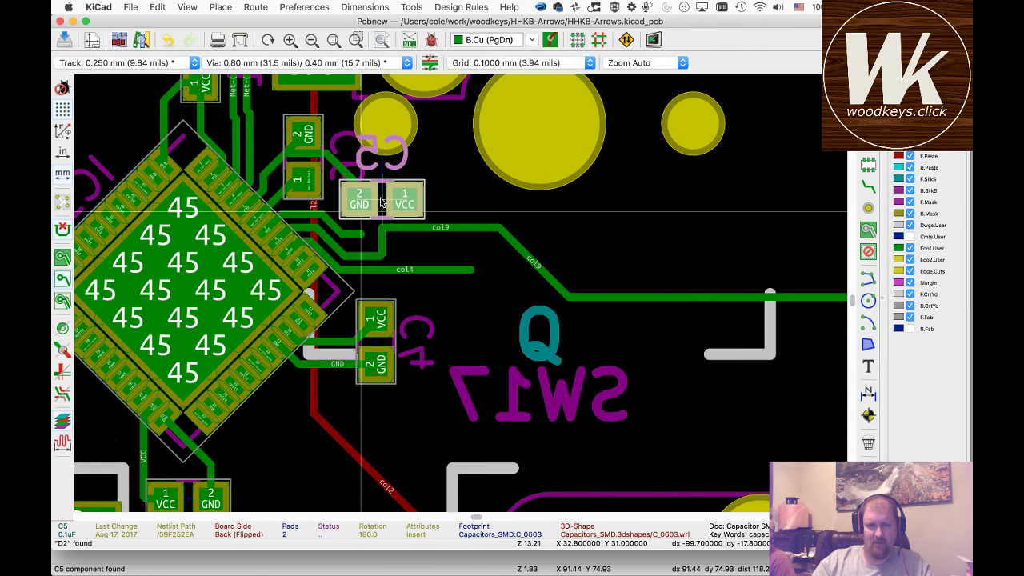
{"action": "left_click", "coordinate": [382, 201]}
{"action": "key", "text": "r"}
{"action": "key", "text": "r"}
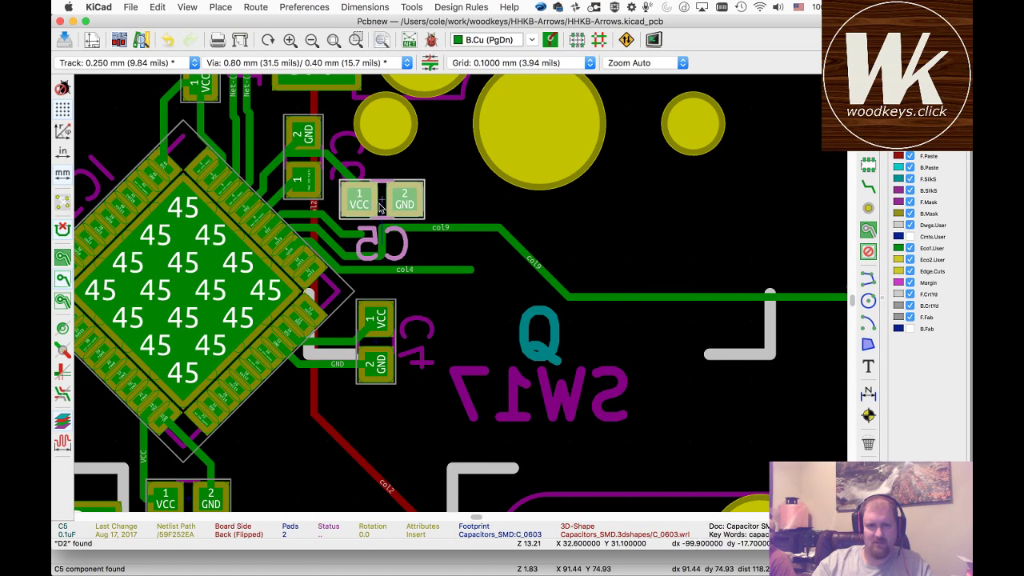
- Delete the old diagonal track near C5
{"action": "left_click", "coordinate": [344, 170]}
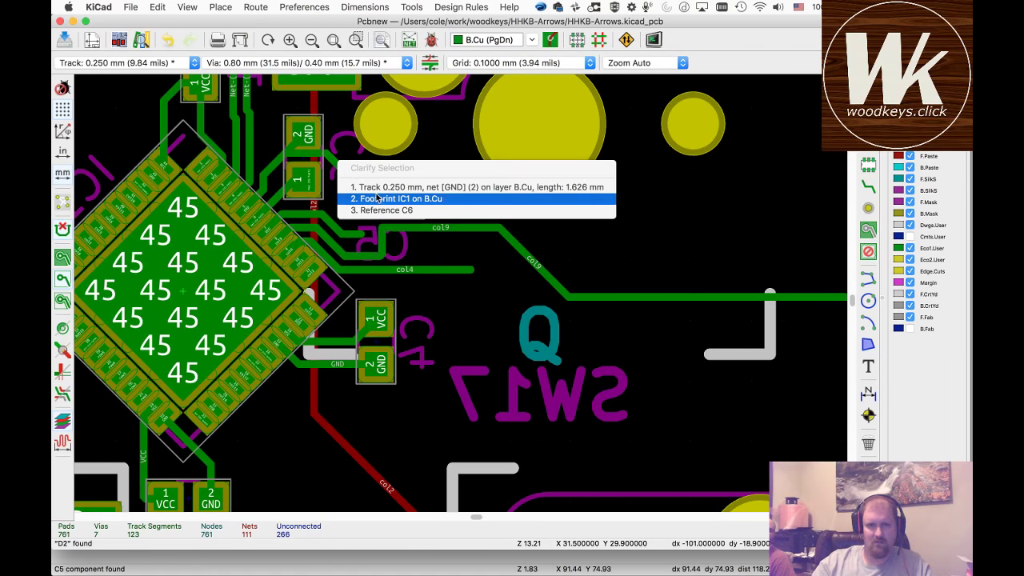
{"action": "left_click", "coordinate": [346, 198]}
{"action": "left_click", "coordinate": [335, 164]}
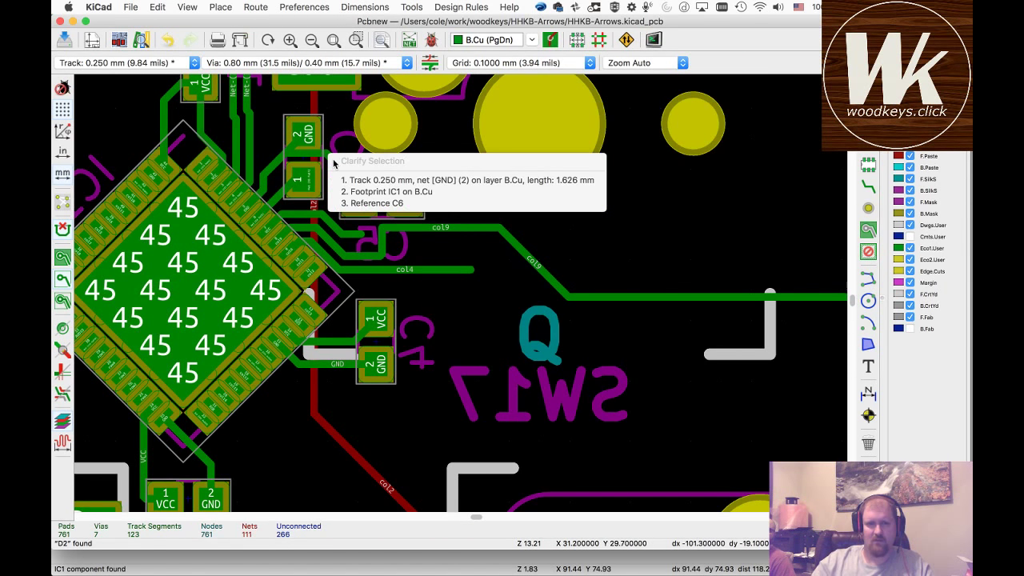
{"action": "left_click", "coordinate": [370, 180]}
{"action": "key", "text": "Delete"}
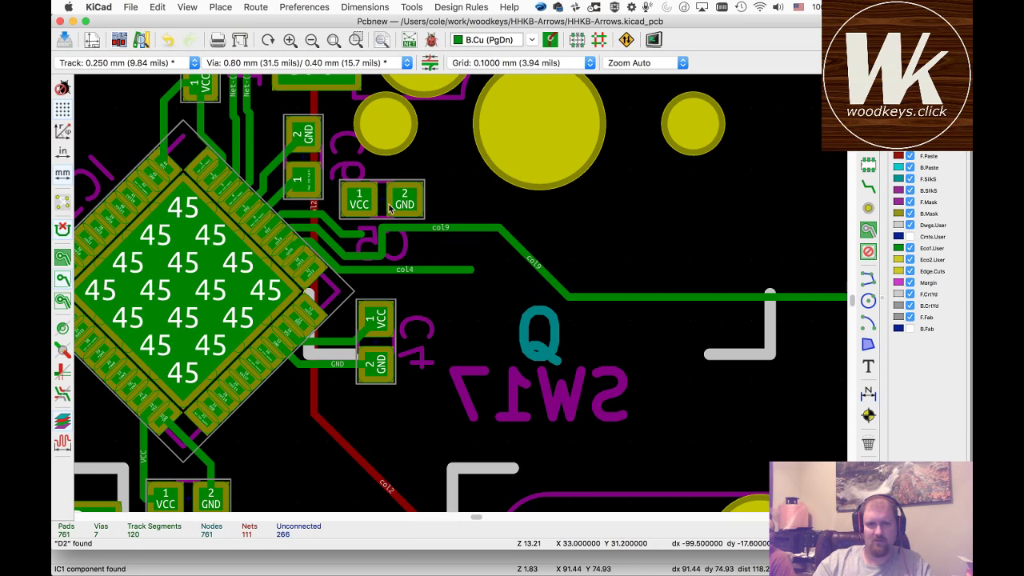
- Move C5 up beside C6, route its VCC pad track, and select that VCC track segment
{"action": "left_click_drag", "start_coordinate": [383, 209], "coordinate": [377, 189]}
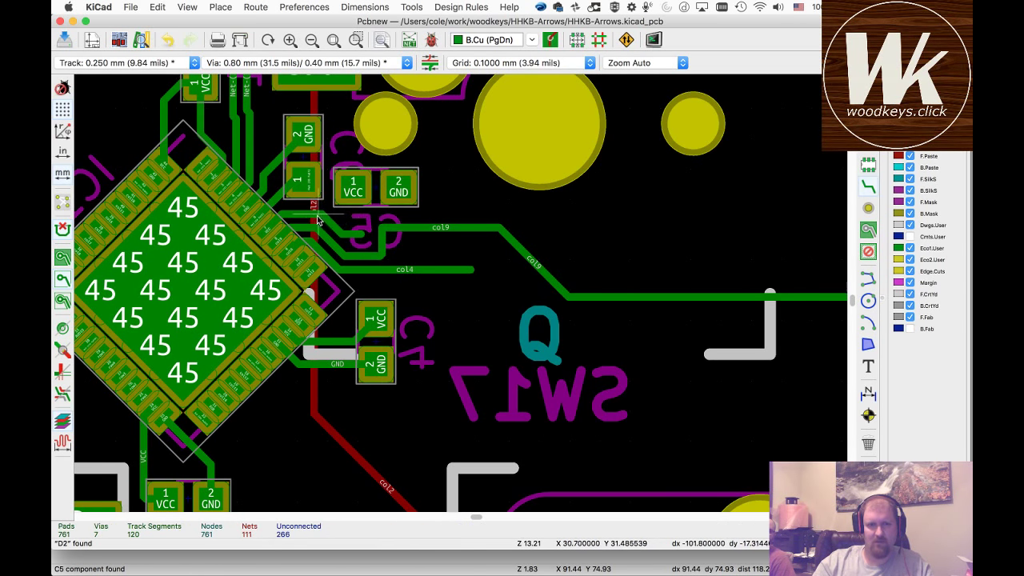
{"action": "key", "text": "x"}
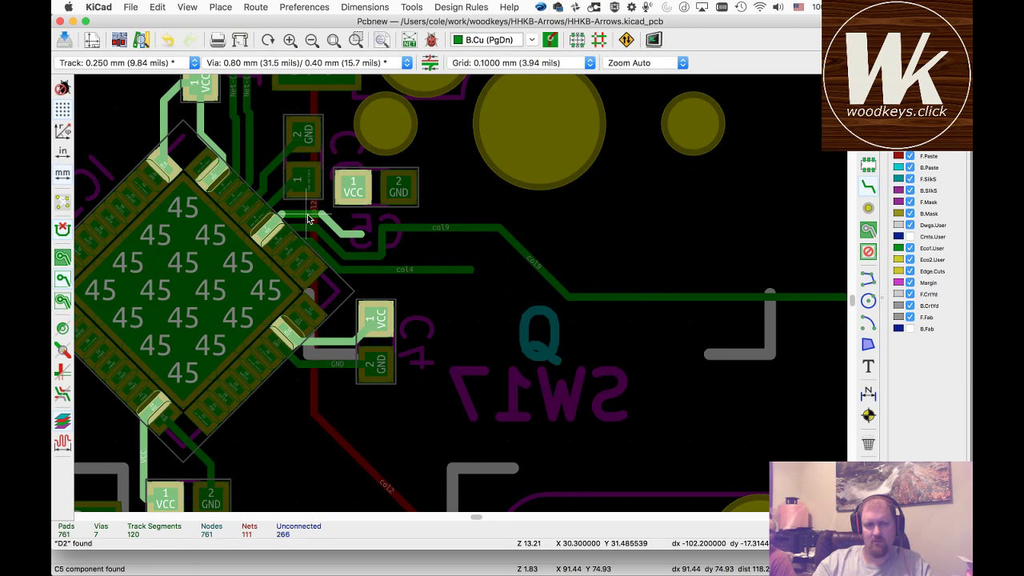
{"action": "left_click", "coordinate": [348, 187]}
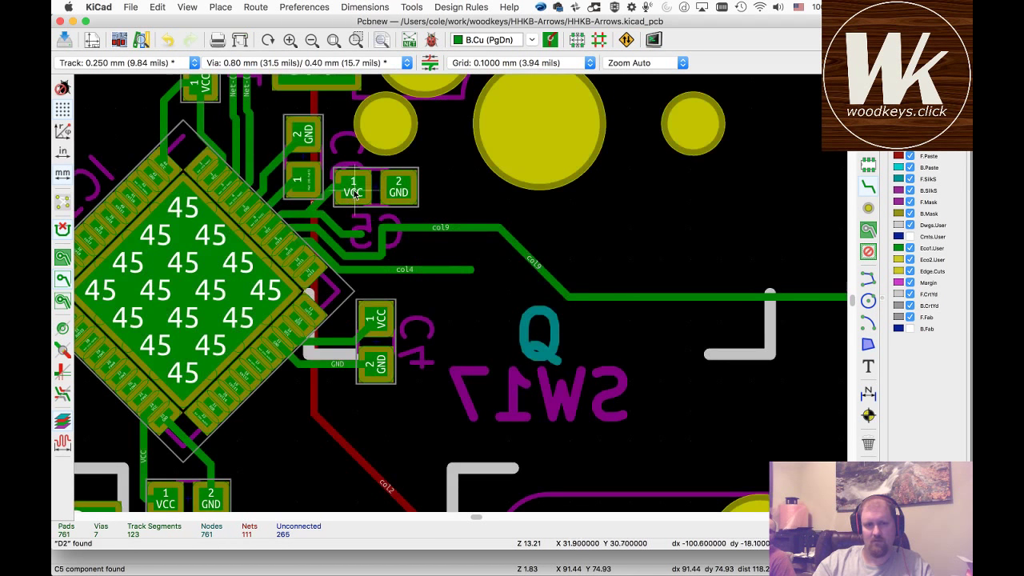
{"action": "left_click", "coordinate": [334, 228]}
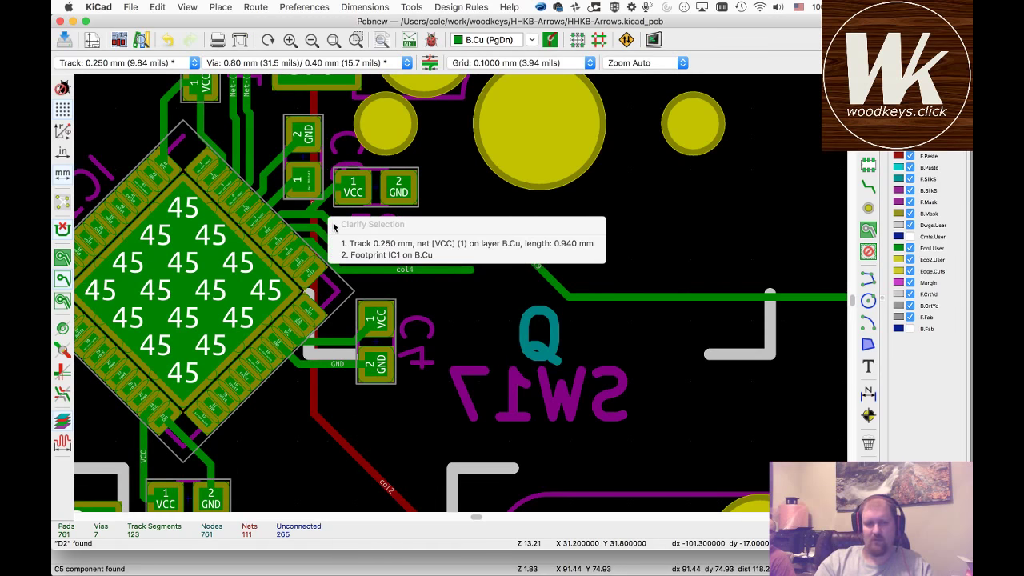
{"action": "key", "text": "Down"}
{"action": "key", "text": "Return"}
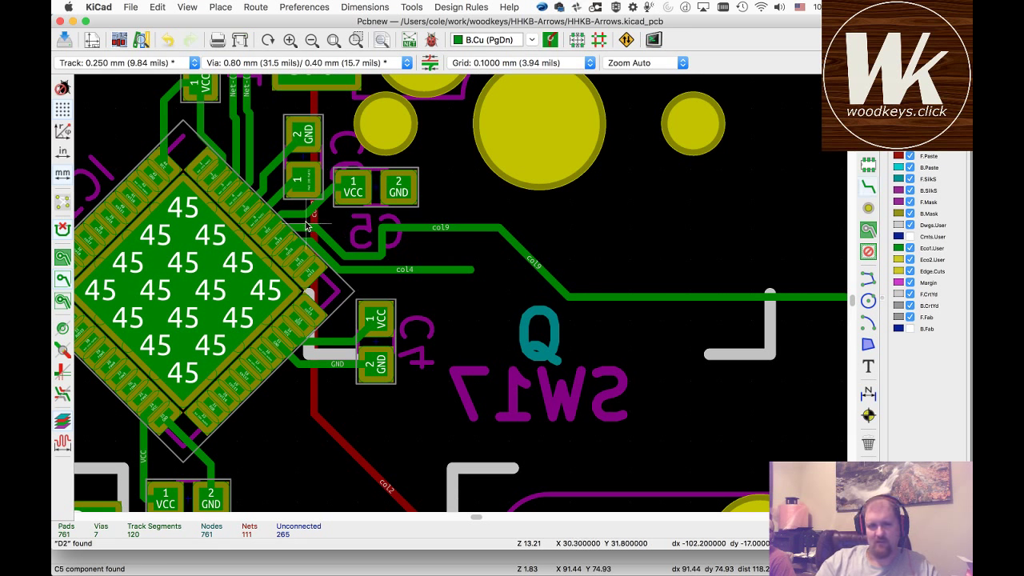
- Reroute col9 and col4 as straight runs from IC1, deleting the leftover col4 segment
{"action": "key", "text": "x"}
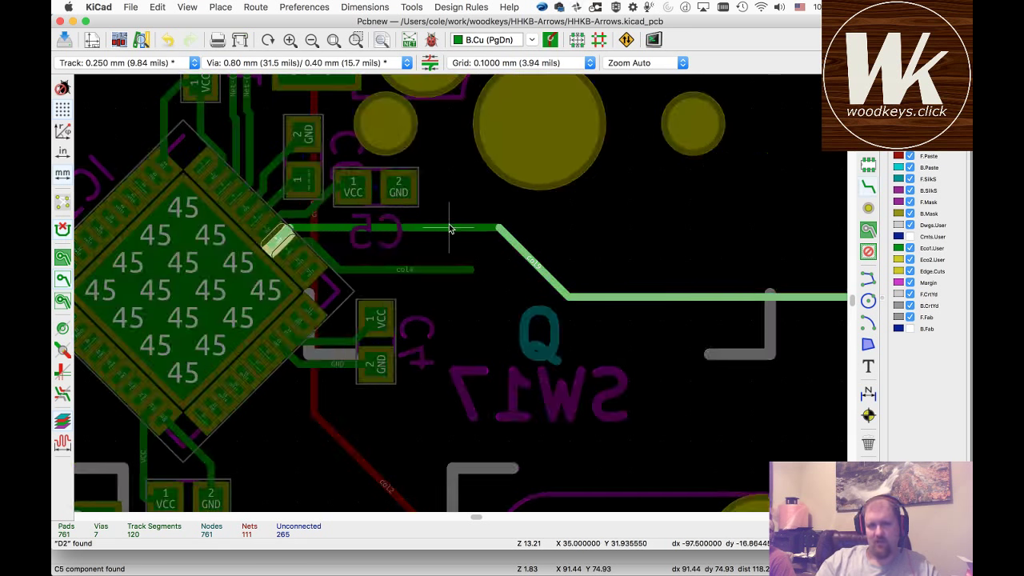
{"action": "left_click", "coordinate": [449, 230]}
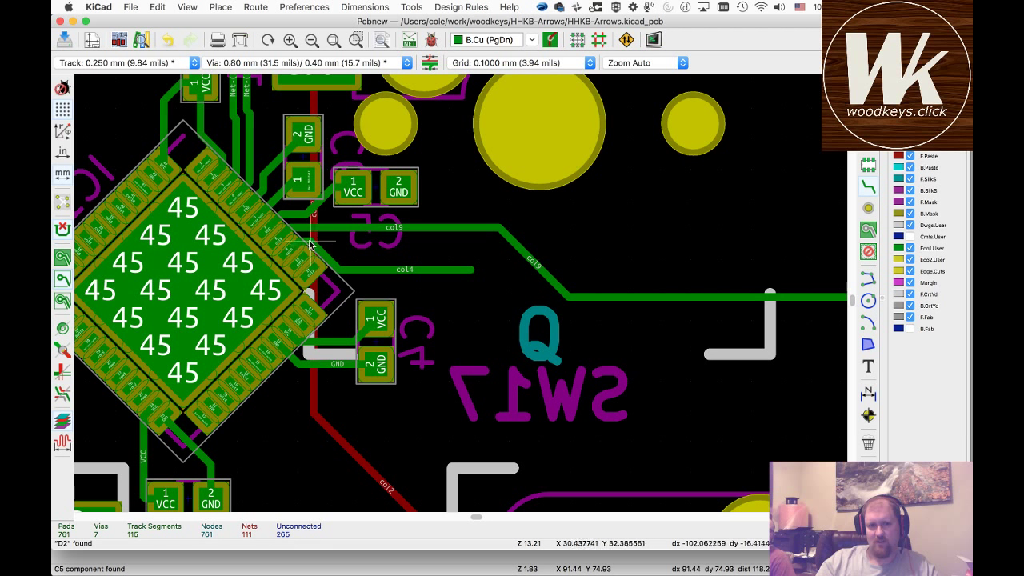
{"action": "key", "text": "x"}
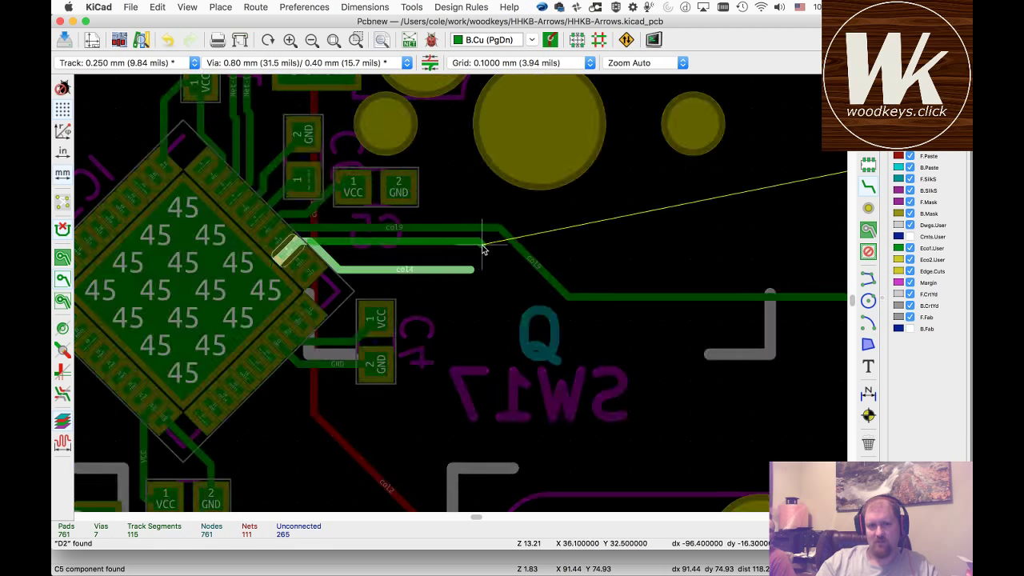
{"action": "double_click", "coordinate": [487, 249]}
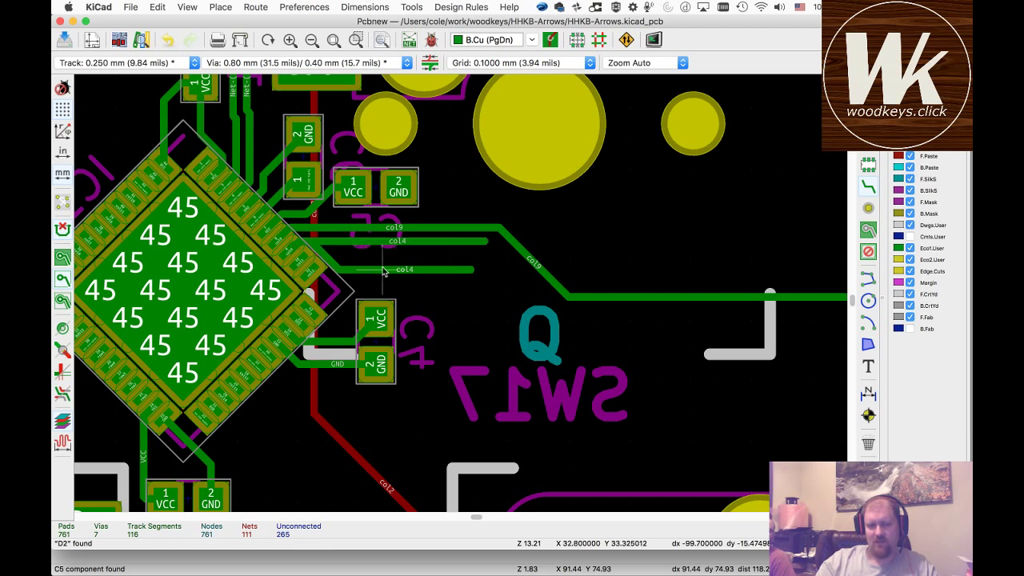
{"action": "left_click", "coordinate": [383, 270]}
{"action": "key", "text": "Delete"}
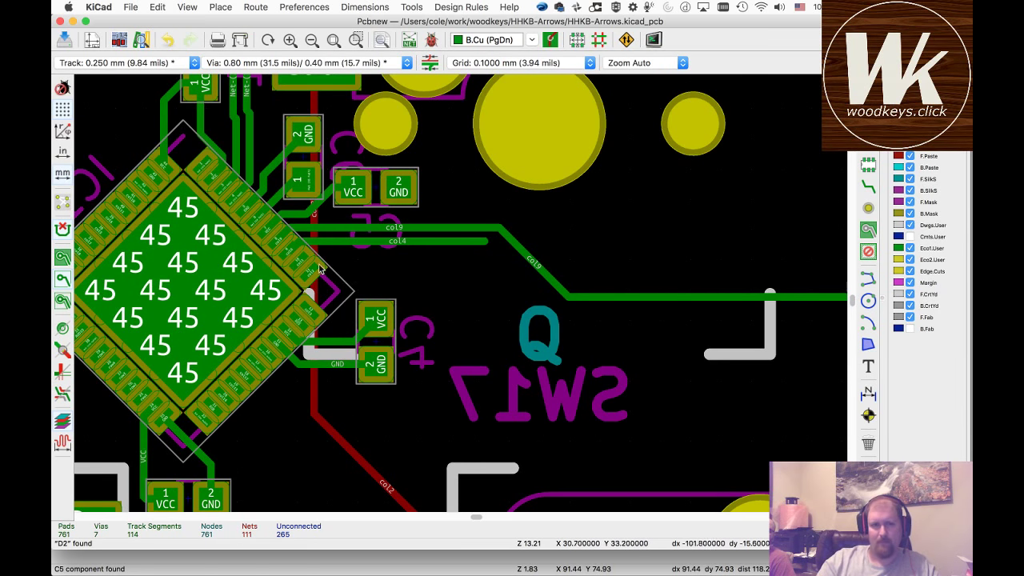
- Route the col1 and col2 tracks straight from IC1 alongside col4
{"action": "key", "text": "x"}
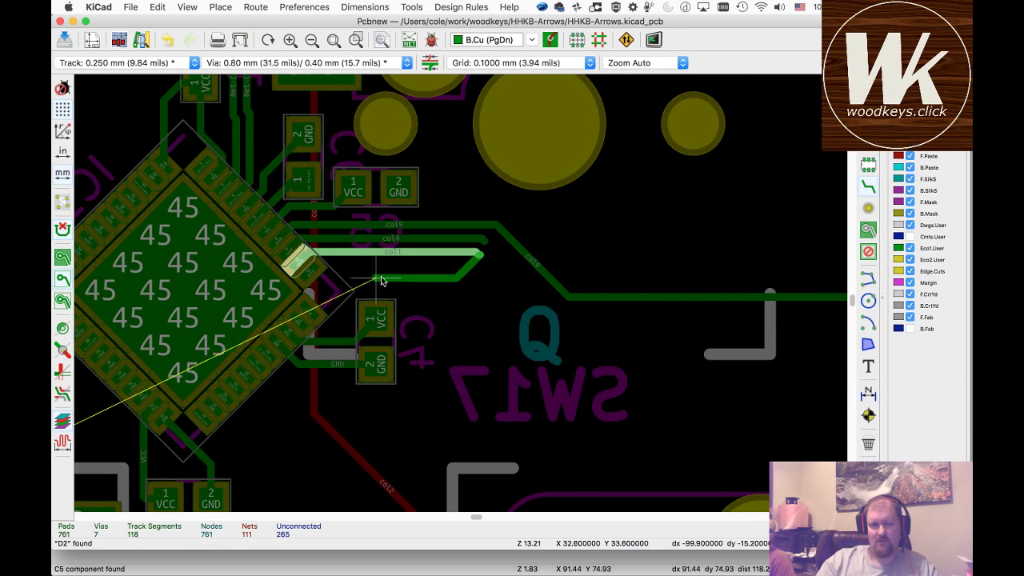
{"action": "double_click", "coordinate": [478, 256]}
{"action": "key", "text": "x"}
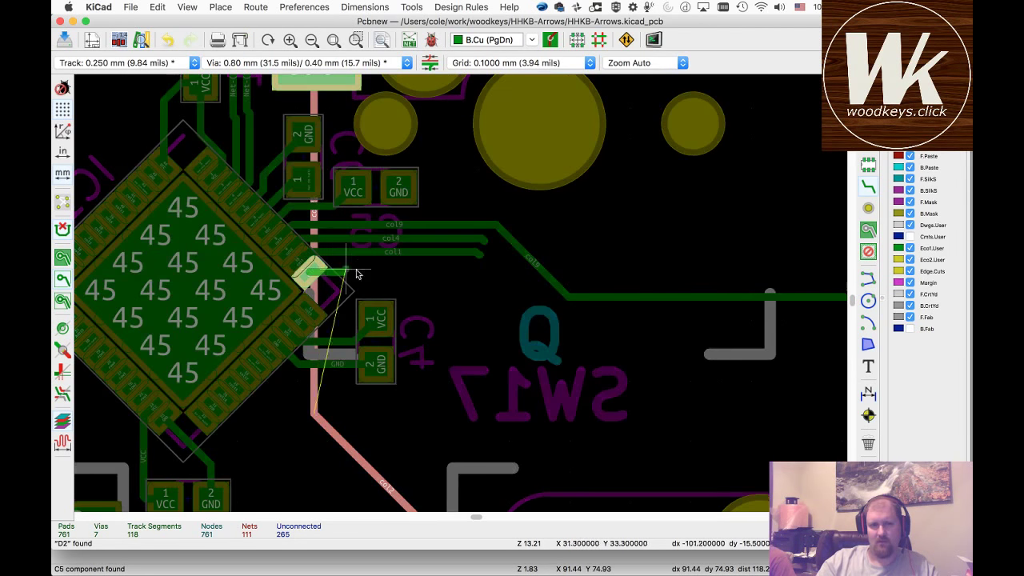
{"action": "double_click", "coordinate": [472, 272]}
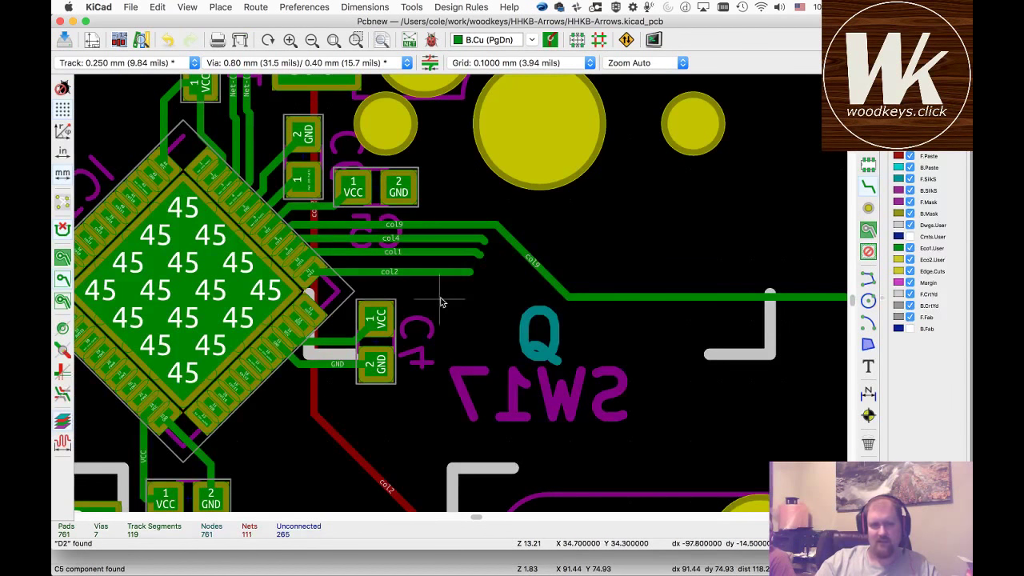
- Review the routed board, save it, and close Pcbnew
{"action": "scroll", "coordinate": [448, 296], "scroll_direction": "left", "scroll_amount": 2}
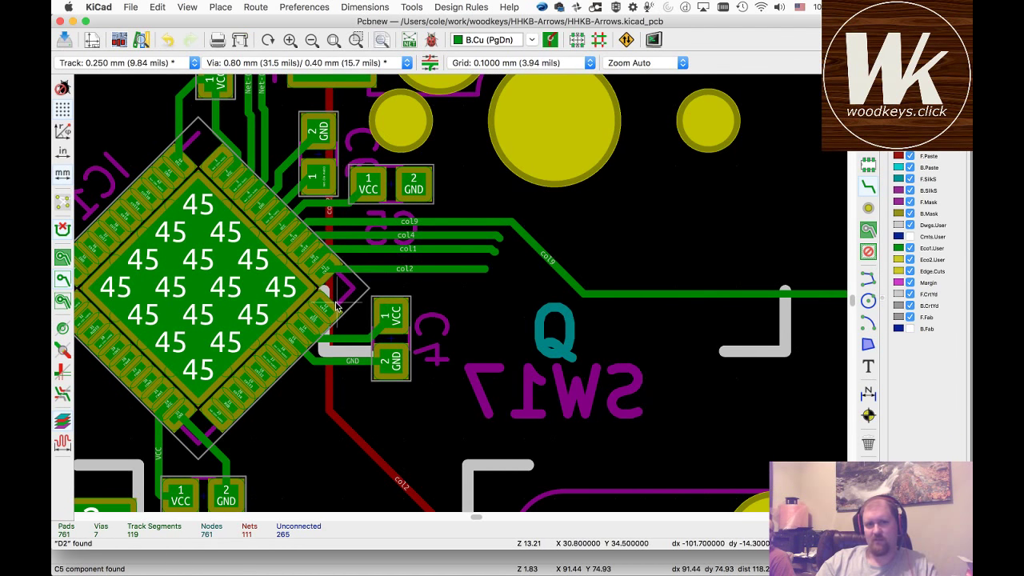
{"action": "scroll", "coordinate": [336, 276], "scroll_direction": "up", "scroll_amount": 3}
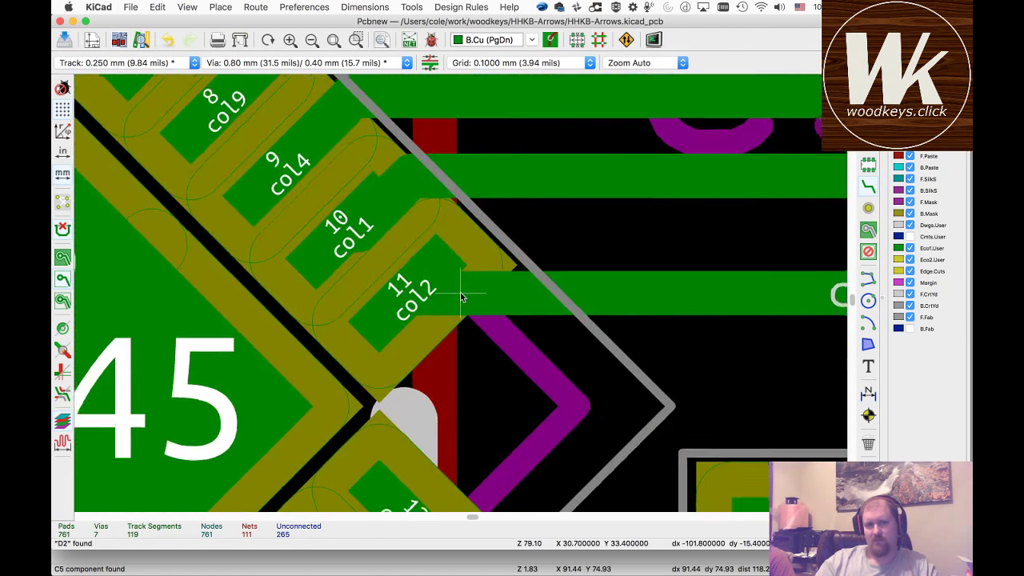
{"action": "scroll", "coordinate": [464, 290], "scroll_direction": "down", "scroll_amount": 4}
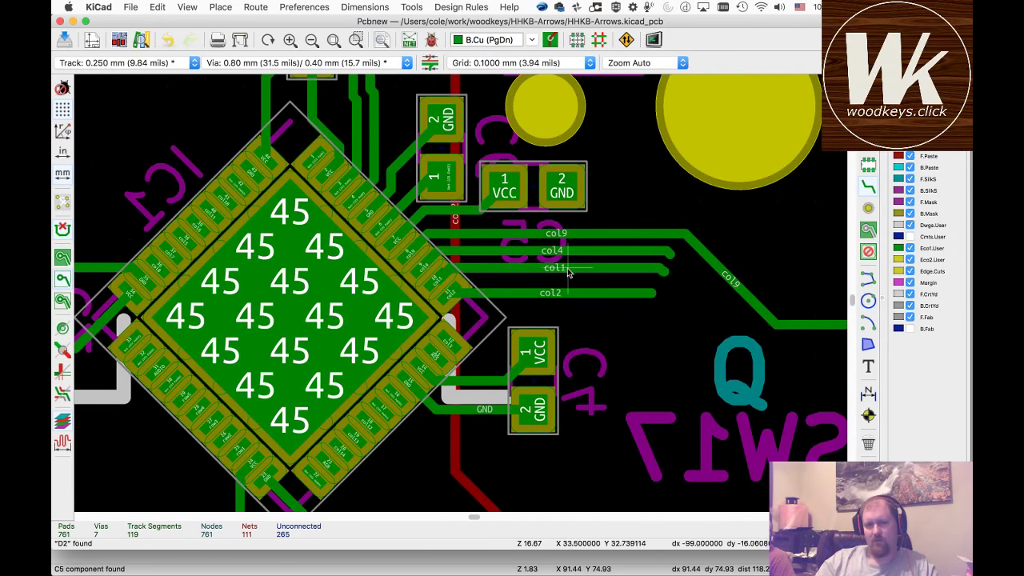
{"action": "scroll", "coordinate": [472, 288], "scroll_direction": "up", "scroll_amount": 5}
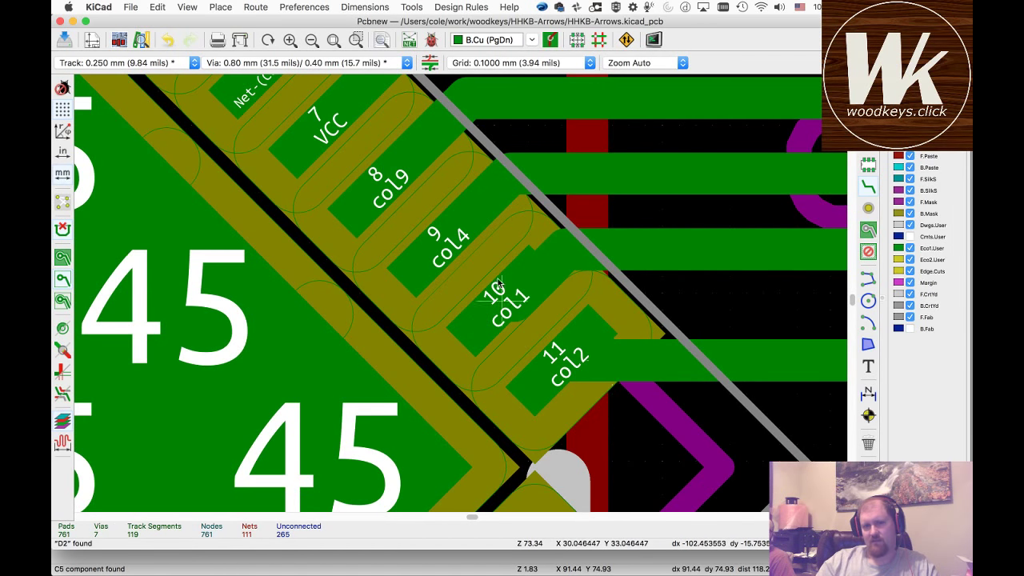
{"action": "scroll", "coordinate": [461, 295], "scroll_direction": "down", "scroll_amount": 1}
{"action": "scroll", "coordinate": [461, 296], "scroll_direction": "down", "scroll_amount": 1}
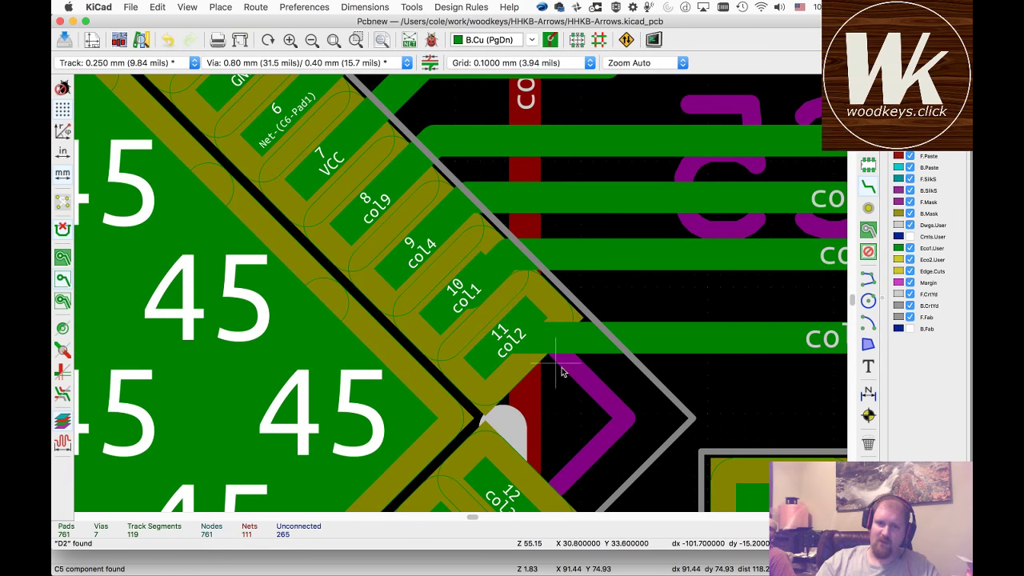
{"action": "scroll", "coordinate": [461, 298], "scroll_direction": "down", "scroll_amount": 1}
{"action": "scroll", "coordinate": [461, 297], "scroll_direction": "down", "scroll_amount": 10}
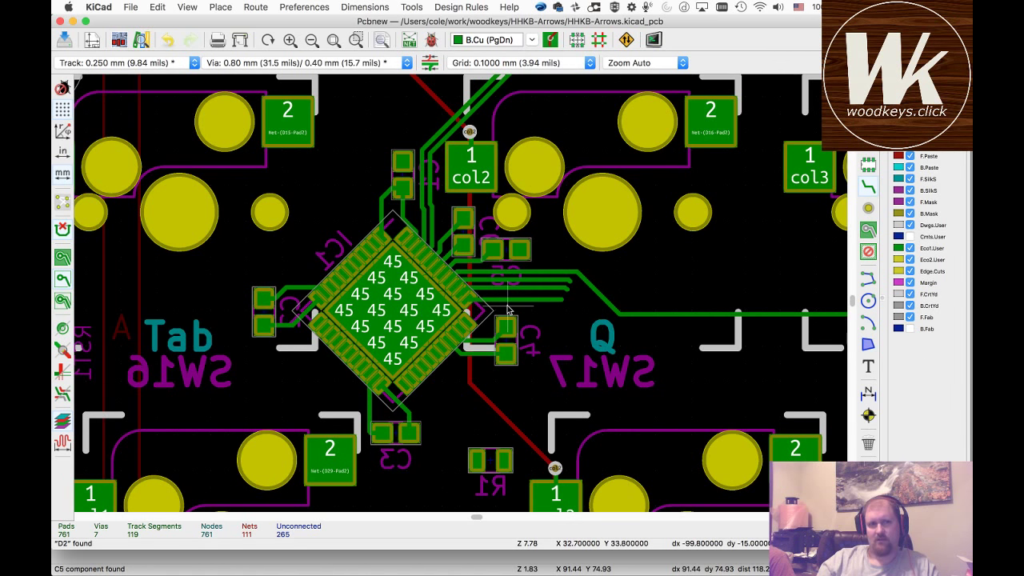
{"action": "key", "text": "super+s"}
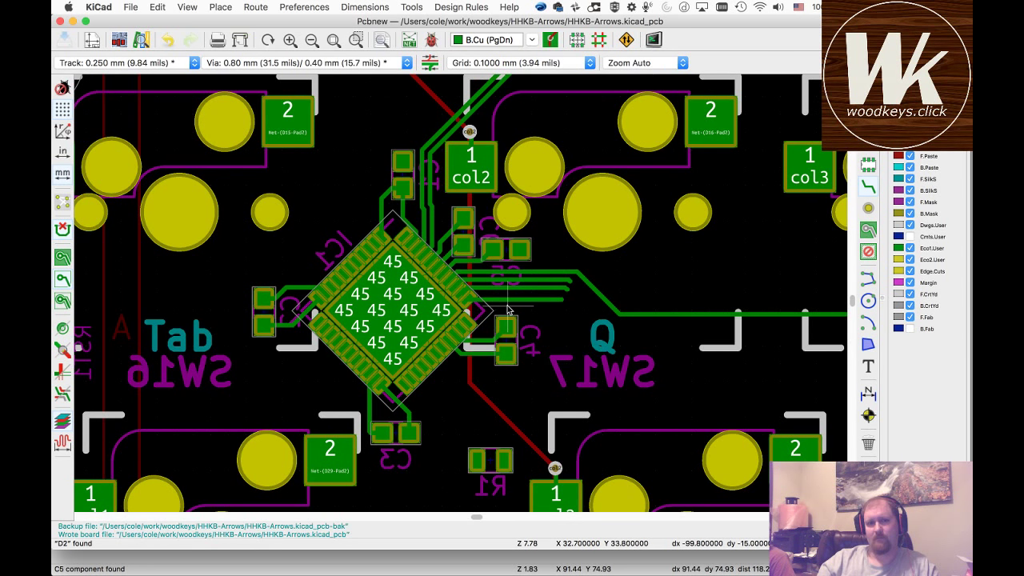
{"action": "key", "text": "super+w"}
- Open Eeschema and zoom in on the col labels wired to IC1
{"action": "key", "text": "super+e"}
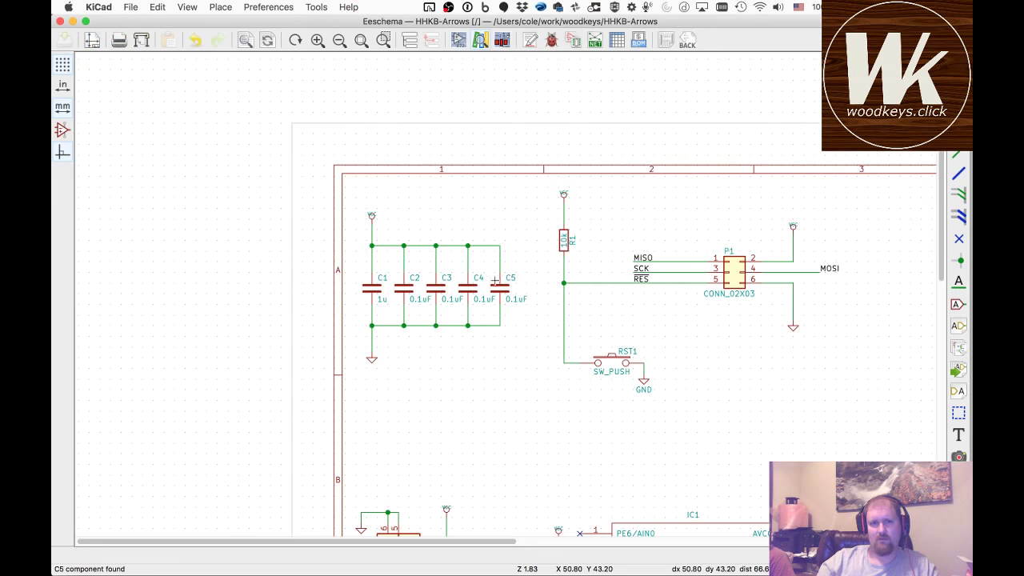
{"action": "scroll", "coordinate": [656, 341], "scroll_direction": "down", "scroll_amount": 3}
{"action": "scroll", "coordinate": [456, 338], "scroll_direction": "up", "scroll_amount": 1}
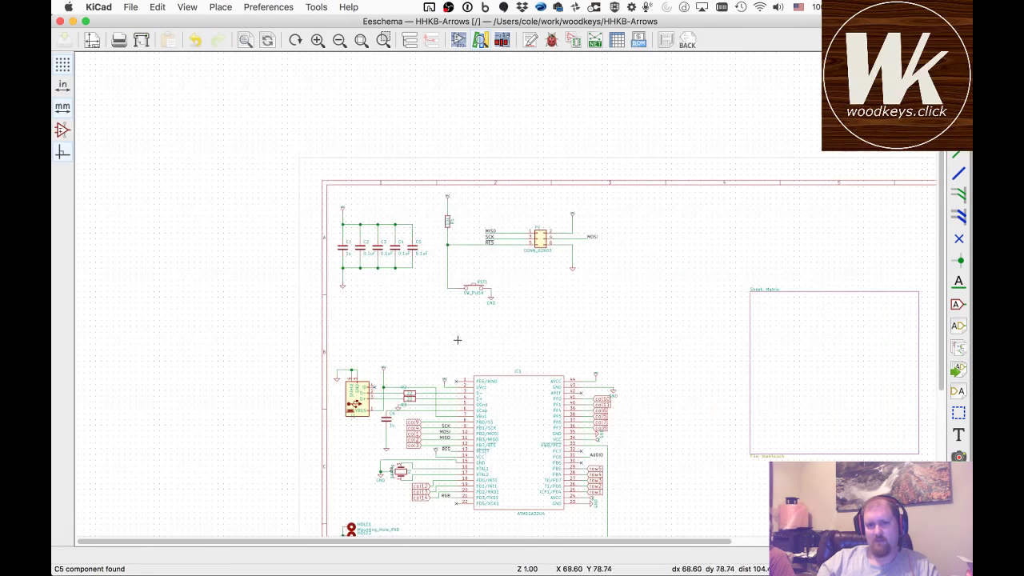
{"action": "scroll", "coordinate": [610, 477], "scroll_direction": "up", "scroll_amount": 4}
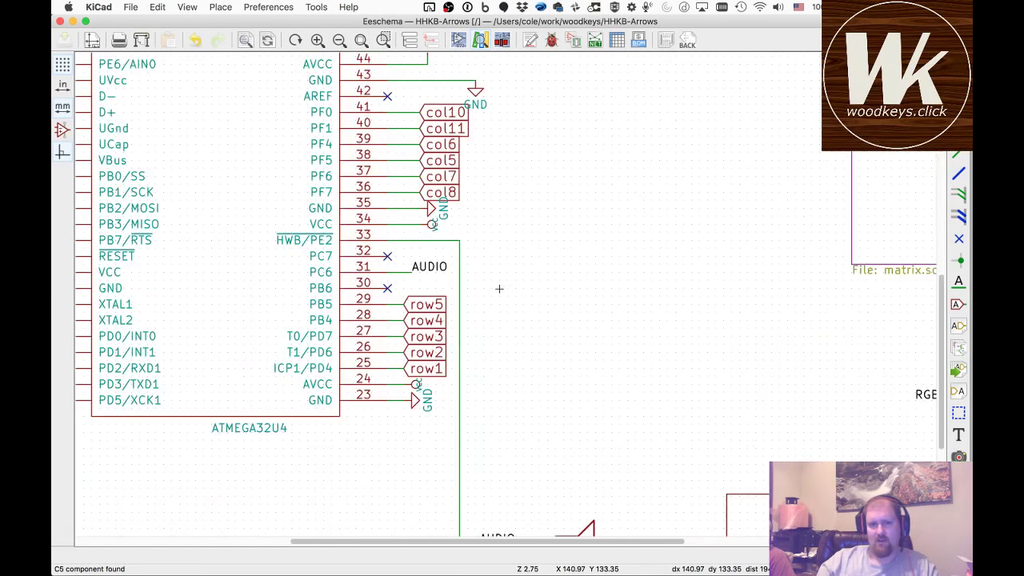
{"action": "scroll", "coordinate": [422, 95], "scroll_direction": "down", "scroll_amount": 3}
{"action": "scroll", "coordinate": [375, 174], "scroll_direction": "up", "scroll_amount": 6}
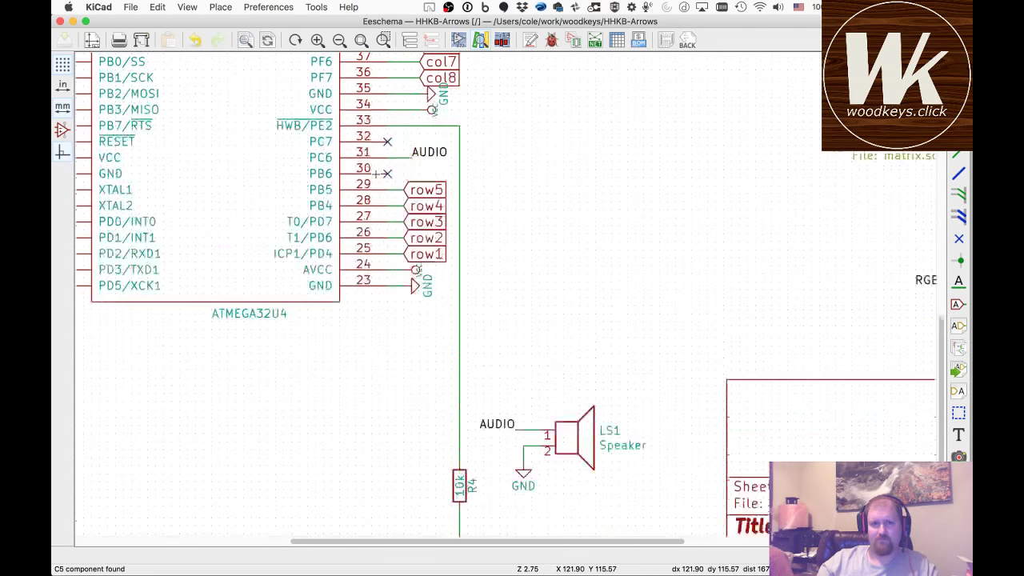
{"action": "scroll", "coordinate": [375, 174], "scroll_direction": "up", "scroll_amount": 3}
{"action": "scroll", "coordinate": [508, 320], "scroll_direction": "down", "scroll_amount": 5}
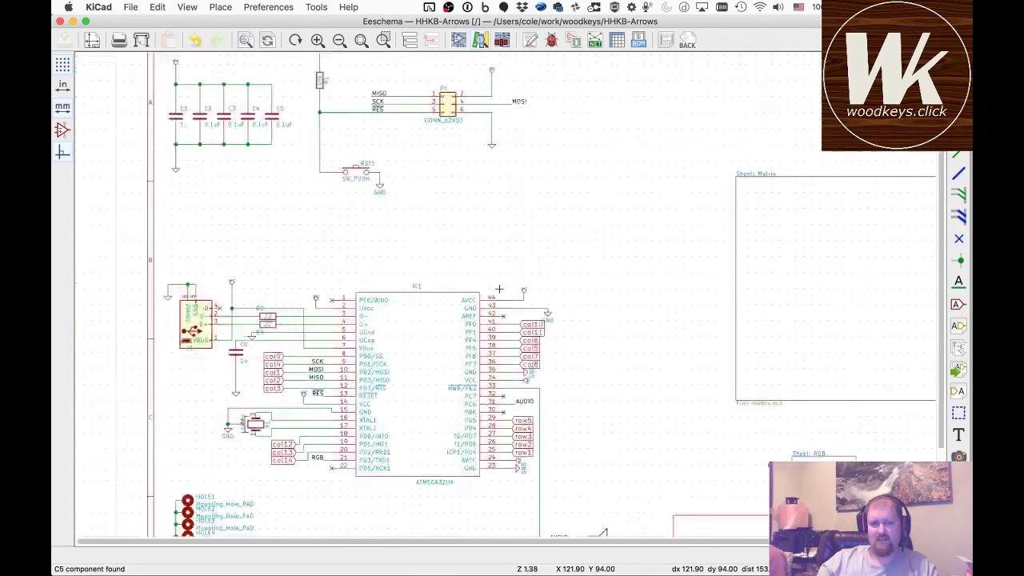
{"action": "scroll", "coordinate": [509, 320], "scroll_direction": "up", "scroll_amount": 5}
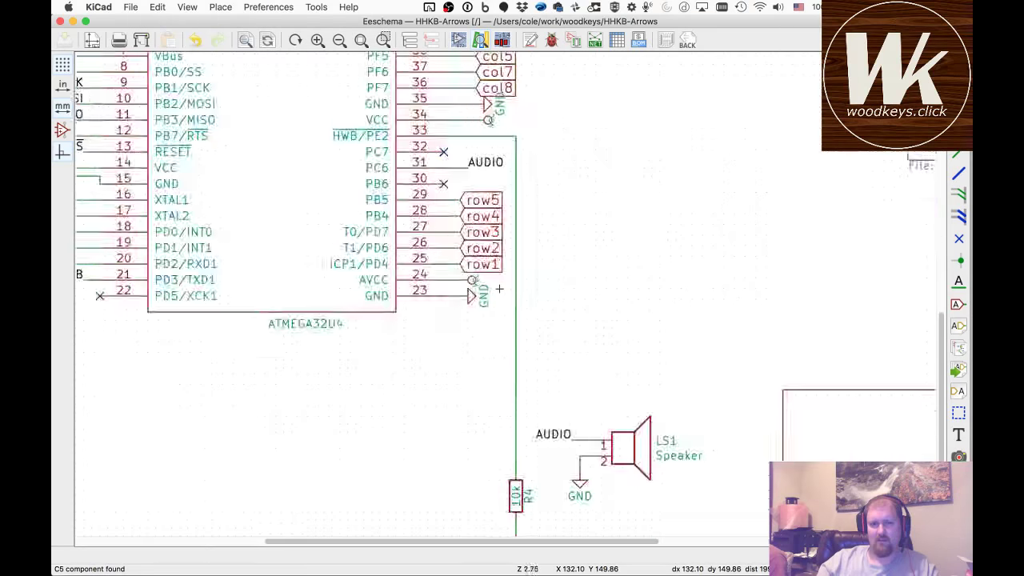
{"action": "scroll", "coordinate": [498, 288], "scroll_direction": "down", "scroll_amount": 2}
{"action": "scroll", "coordinate": [493, 133], "scroll_direction": "up", "scroll_amount": 4}
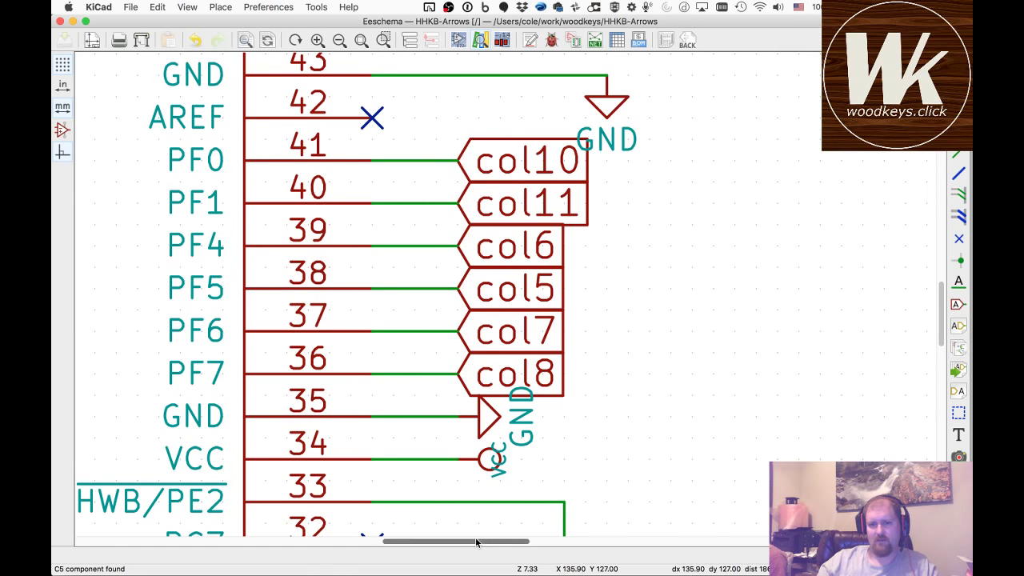
{"action": "left_click_drag", "start_coordinate": [467, 542], "coordinate": [279, 543]}
{"action": "left_click_drag", "start_coordinate": [943, 290], "coordinate": [943, 316]}
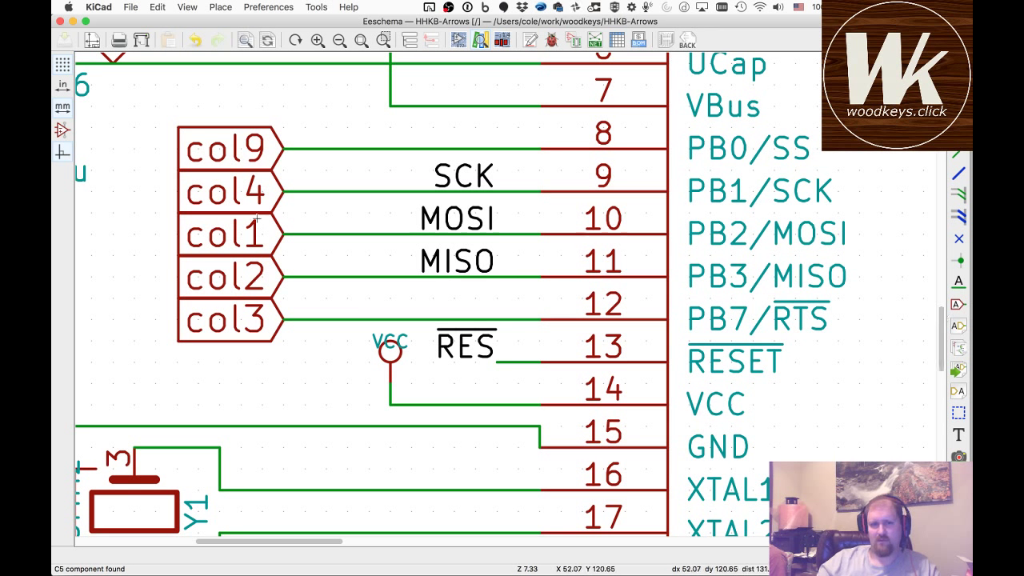
- Check the col4 label's properties without changes, then switch back to Pcbnew
{"action": "double_click", "coordinate": [225, 194]}
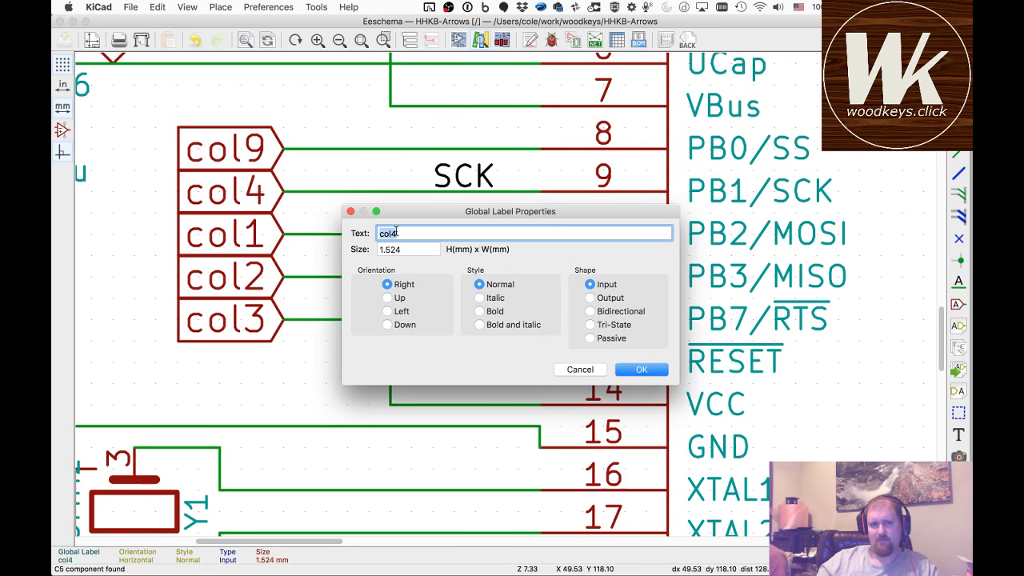
{"action": "key", "text": "Escape"}
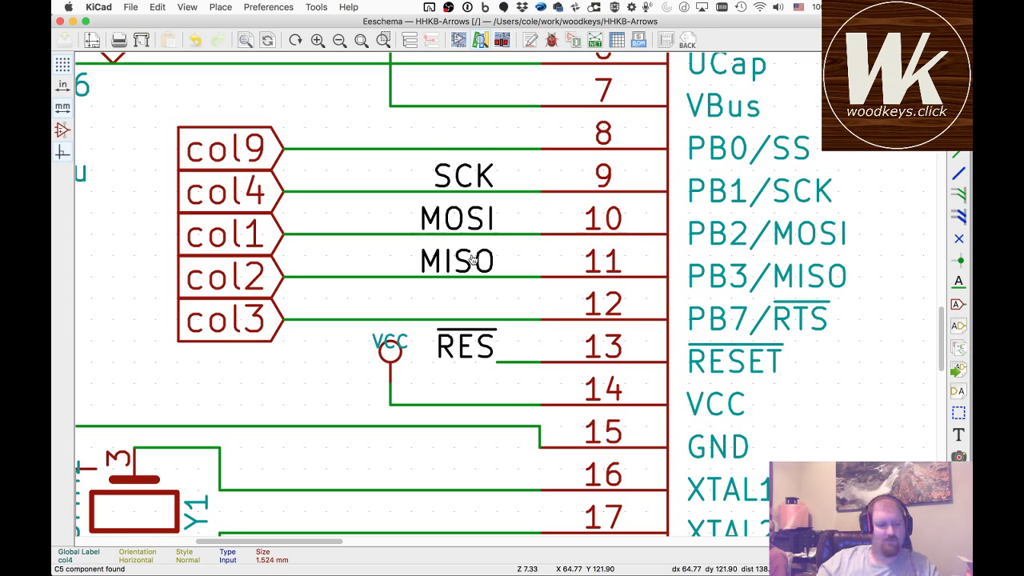
{"action": "key", "text": "super+Tab"}
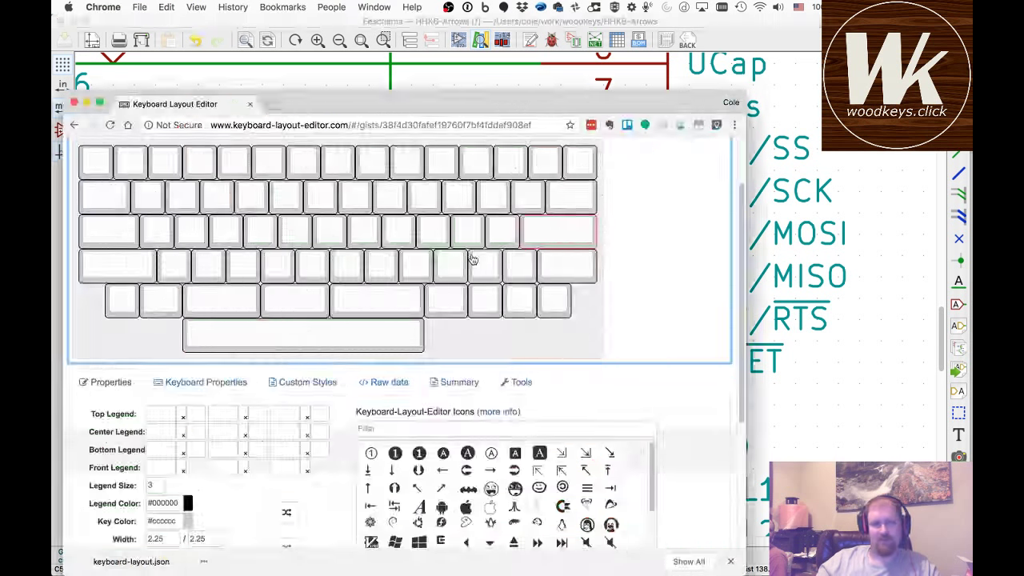
{"action": "key", "text": "super+Tab"}
{"action": "key", "text": "super+Tab"}
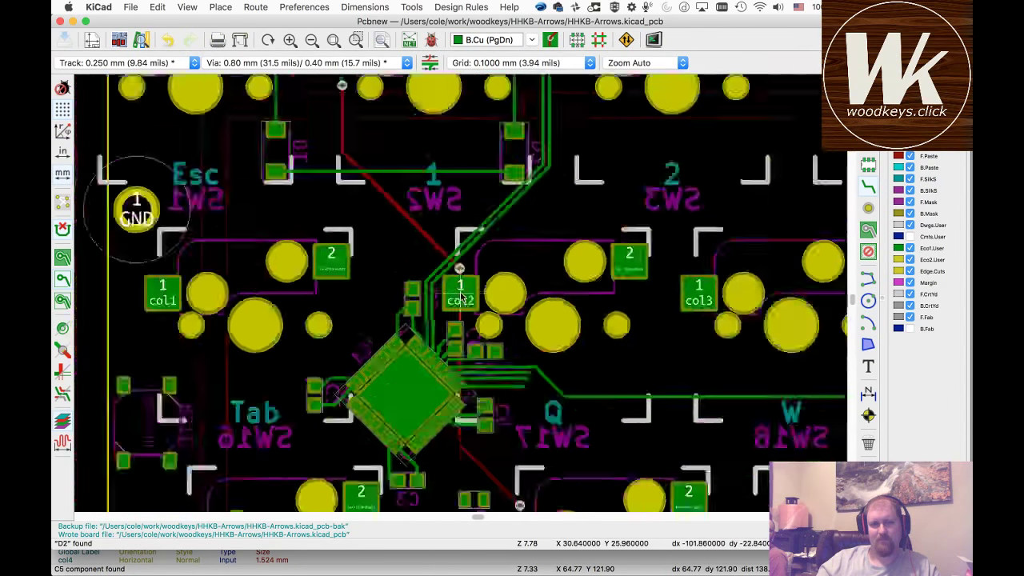
- Move the 2x03 socket strip P1 onto the board between the Alt and LSpace switches
{"action": "scroll", "coordinate": [461, 298], "scroll_direction": "down", "scroll_amount": 10}
{"action": "scroll", "coordinate": [506, 221], "scroll_direction": "down", "scroll_amount": 1}
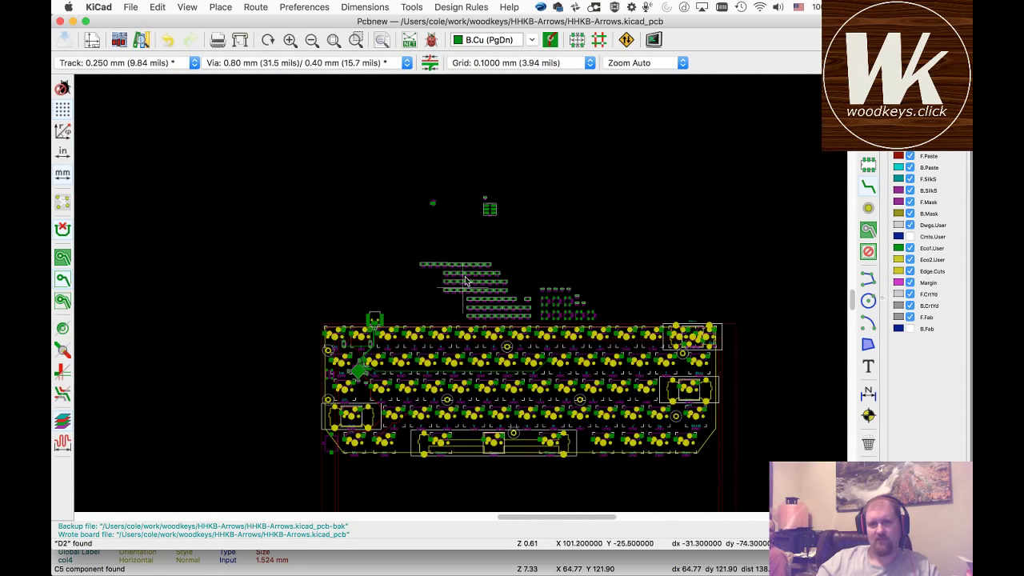
{"action": "left_click", "coordinate": [490, 211]}
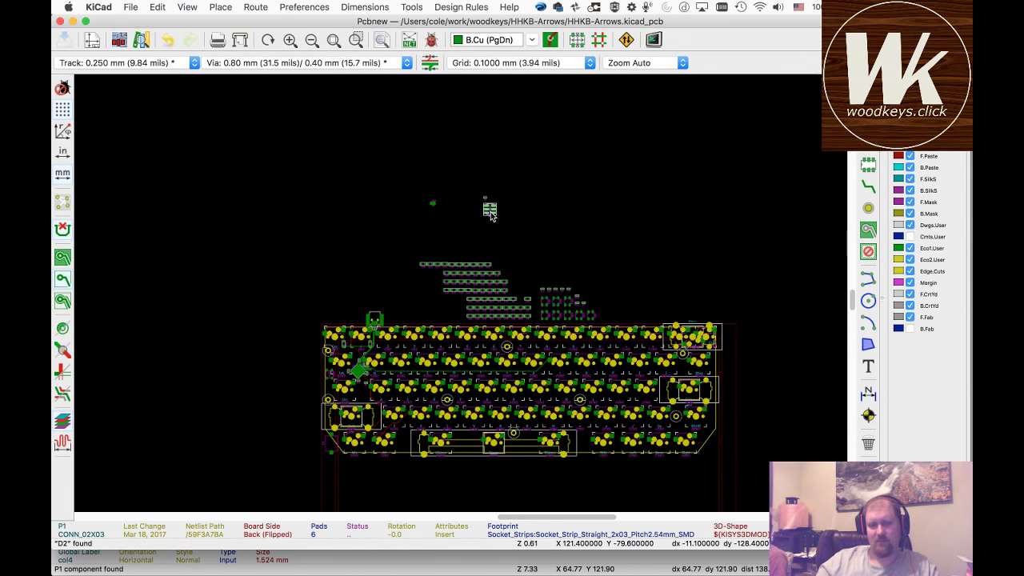
{"action": "key", "text": "m"}
{"action": "left_click", "coordinate": [364, 402]}
{"action": "scroll", "coordinate": [365, 403], "scroll_direction": "up", "scroll_amount": 3}
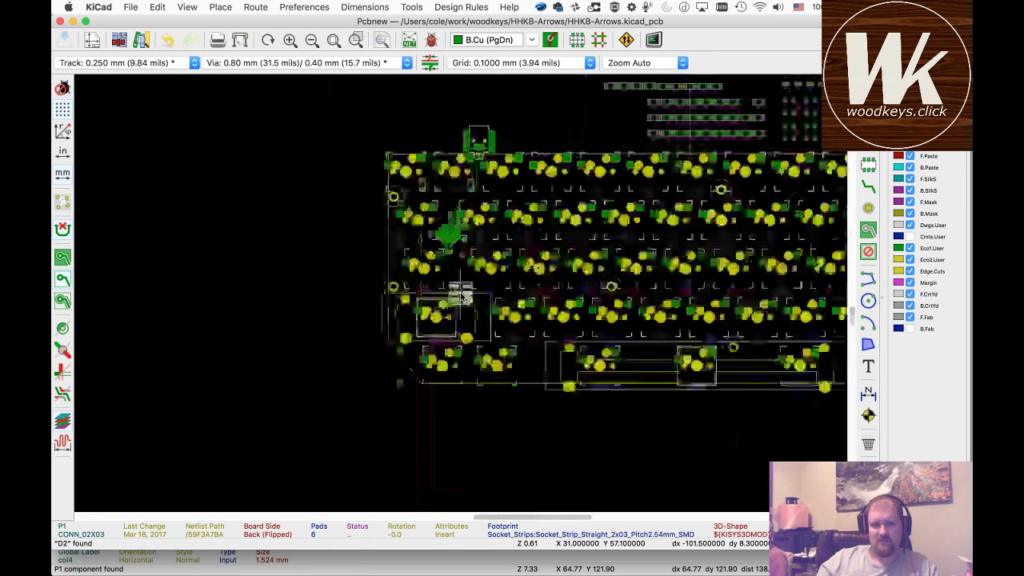
{"action": "scroll", "coordinate": [461, 297], "scroll_direction": "up", "scroll_amount": 4}
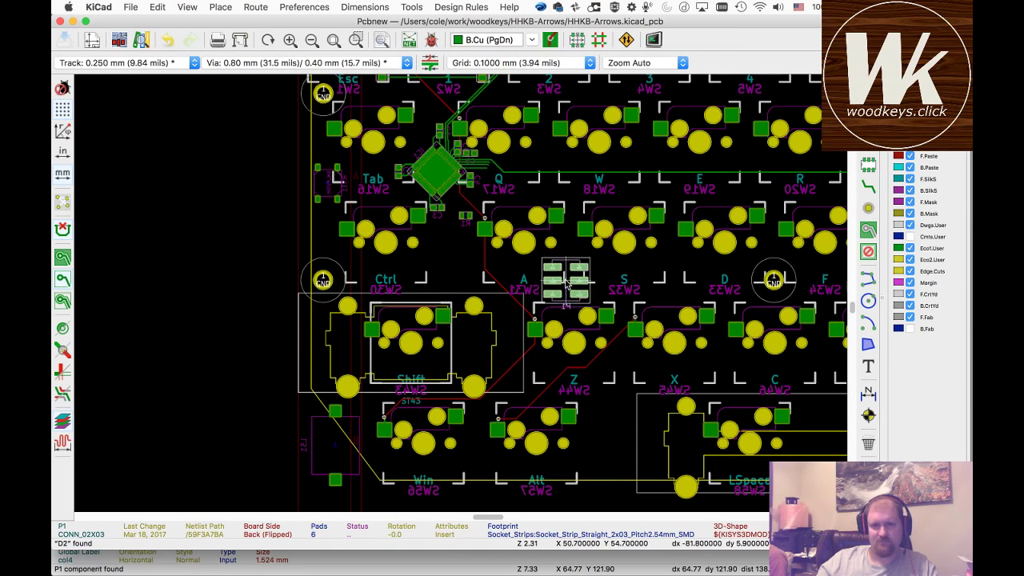
{"action": "left_click_drag", "start_coordinate": [450, 277], "coordinate": [614, 447]}
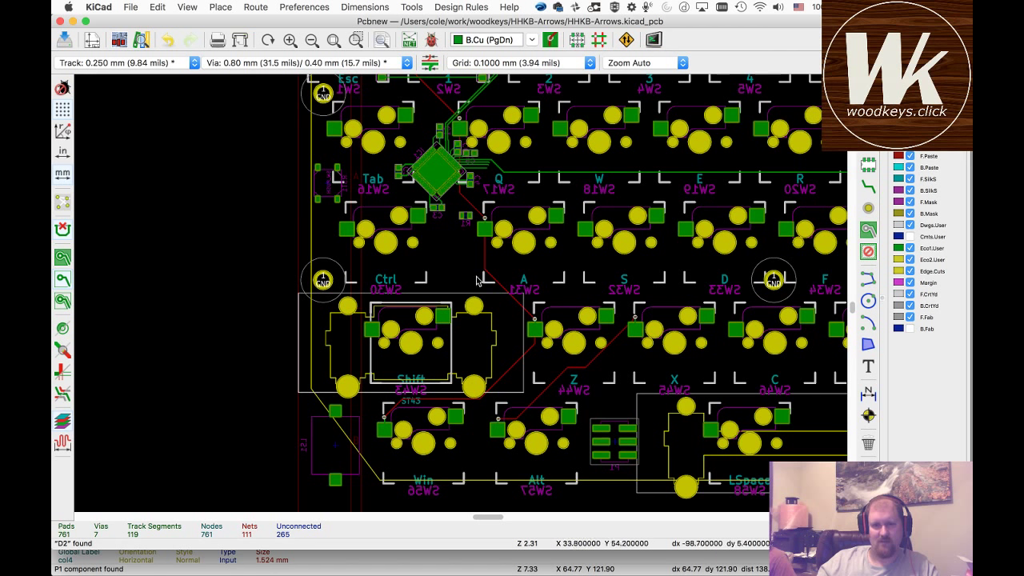
{"action": "scroll", "coordinate": [477, 177], "scroll_direction": "up", "scroll_amount": 5}
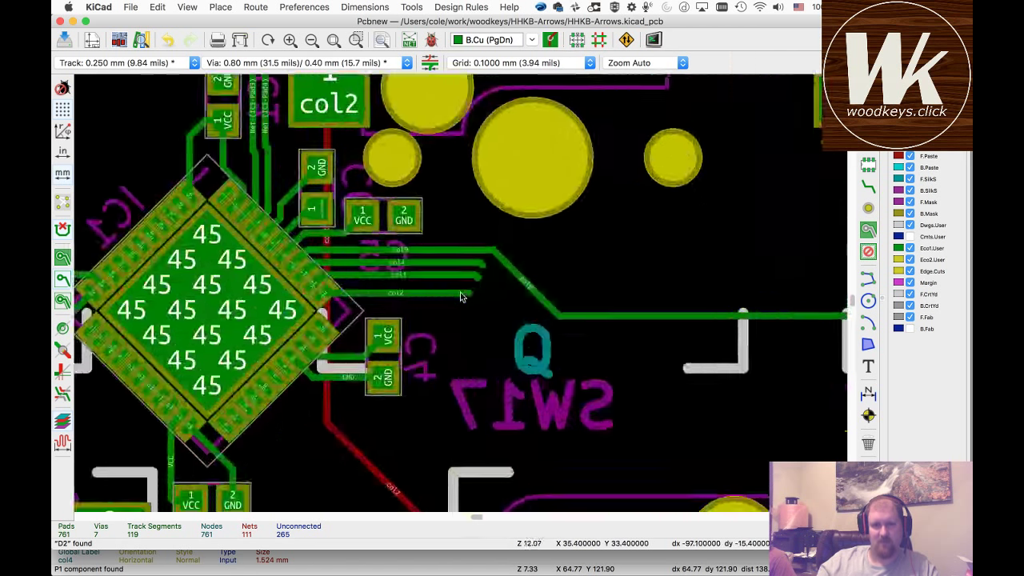
- Delete the col4, col1 and col2 tracks running from IC1
{"action": "scroll", "coordinate": [460, 296], "scroll_direction": "down", "scroll_amount": 5}
{"action": "scroll", "coordinate": [430, 260], "scroll_direction": "up", "scroll_amount": 1}
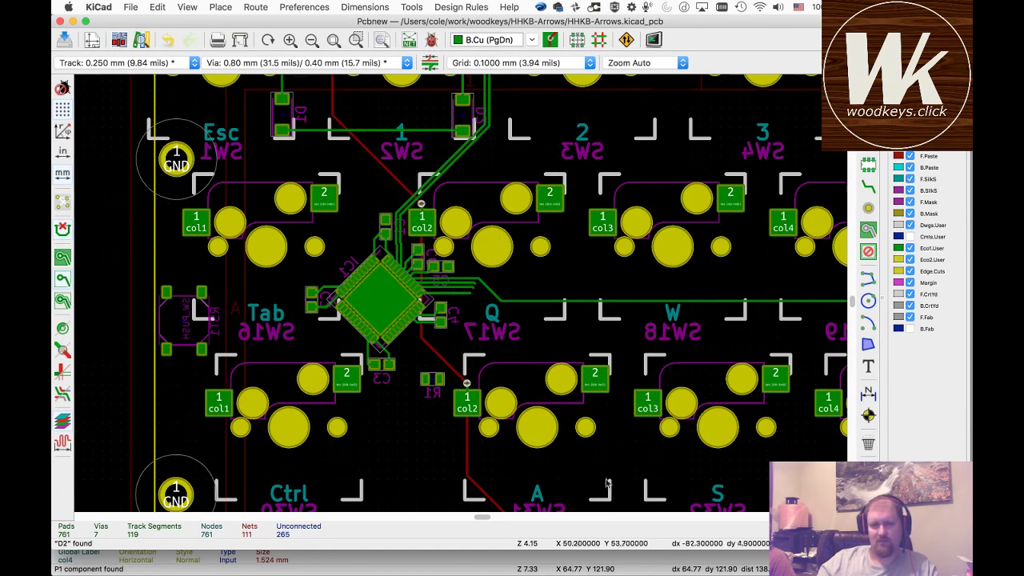
{"action": "scroll", "coordinate": [451, 297], "scroll_direction": "down", "scroll_amount": 3}
{"action": "scroll", "coordinate": [460, 296], "scroll_direction": "up", "scroll_amount": 12}
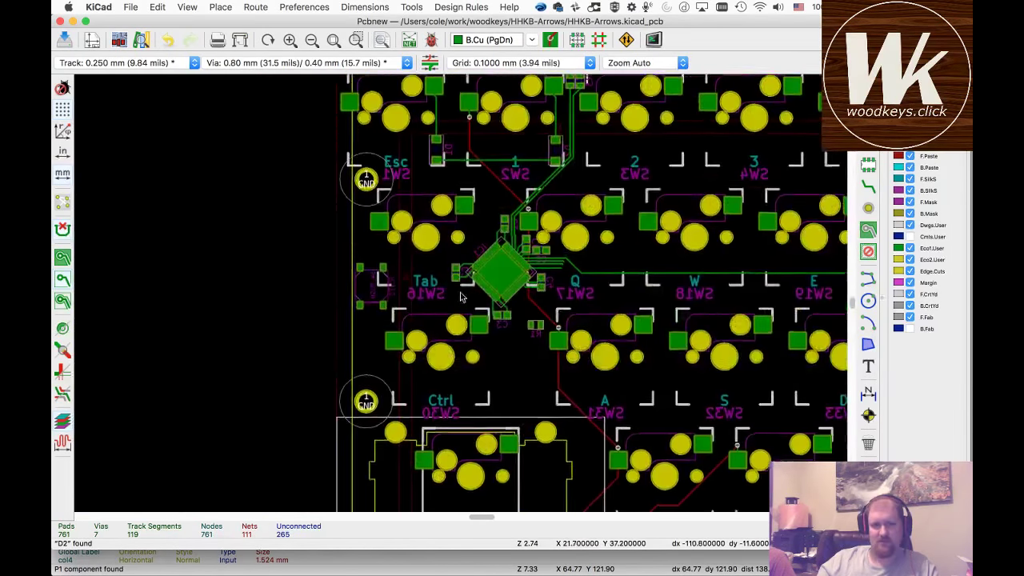
{"action": "scroll", "coordinate": [460, 297], "scroll_direction": "down", "scroll_amount": 1}
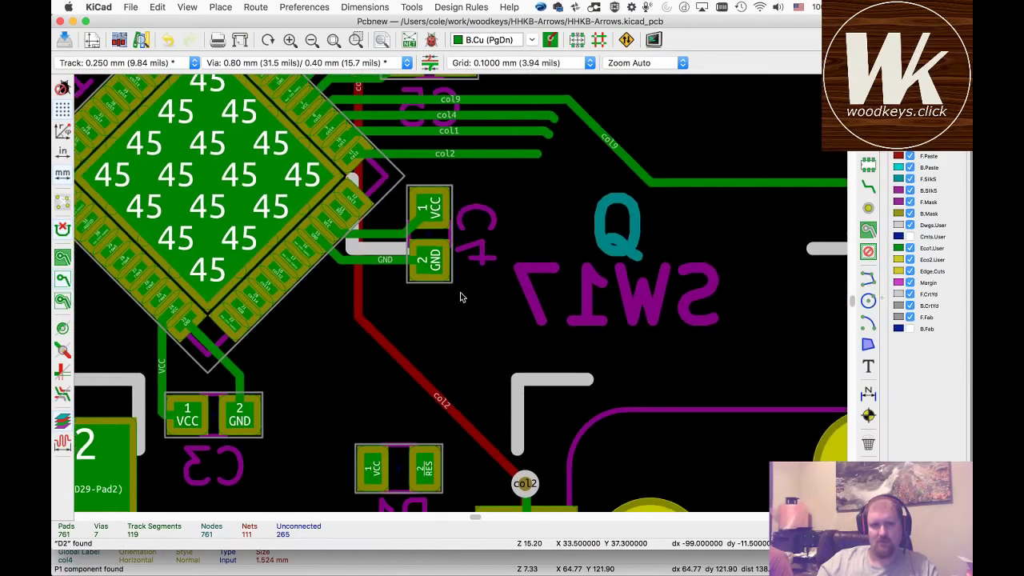
{"action": "left_click", "coordinate": [430, 121]}
{"action": "key", "text": "Delete"}
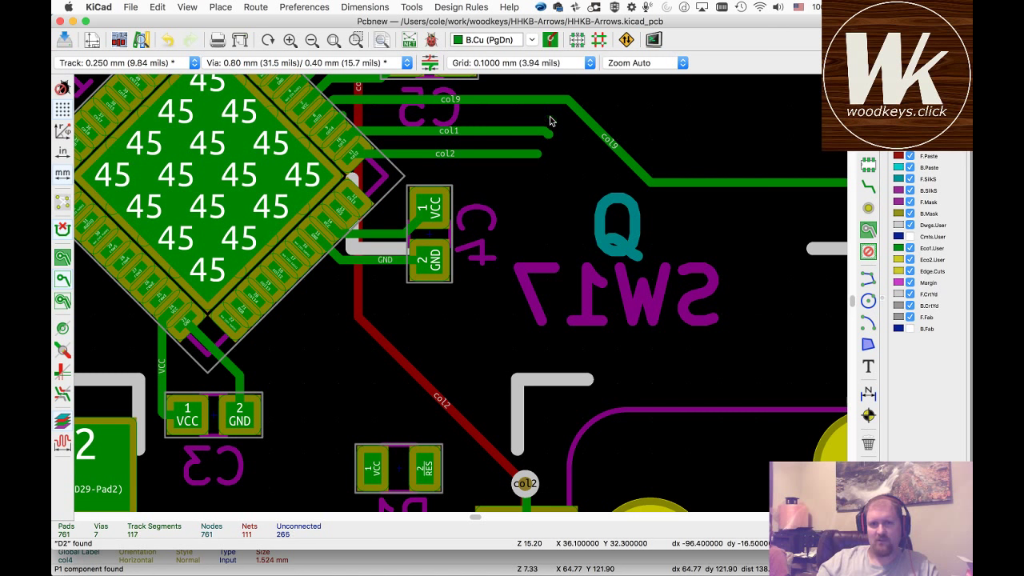
{"action": "key", "text": "Delete"}
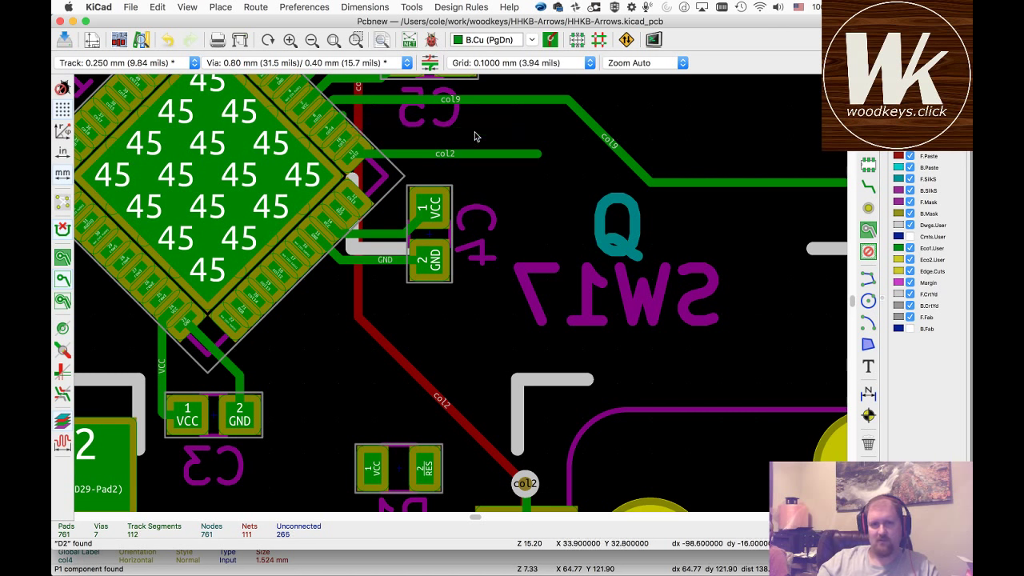
{"action": "left_click", "coordinate": [487, 157]}
{"action": "key", "text": "Delete"}
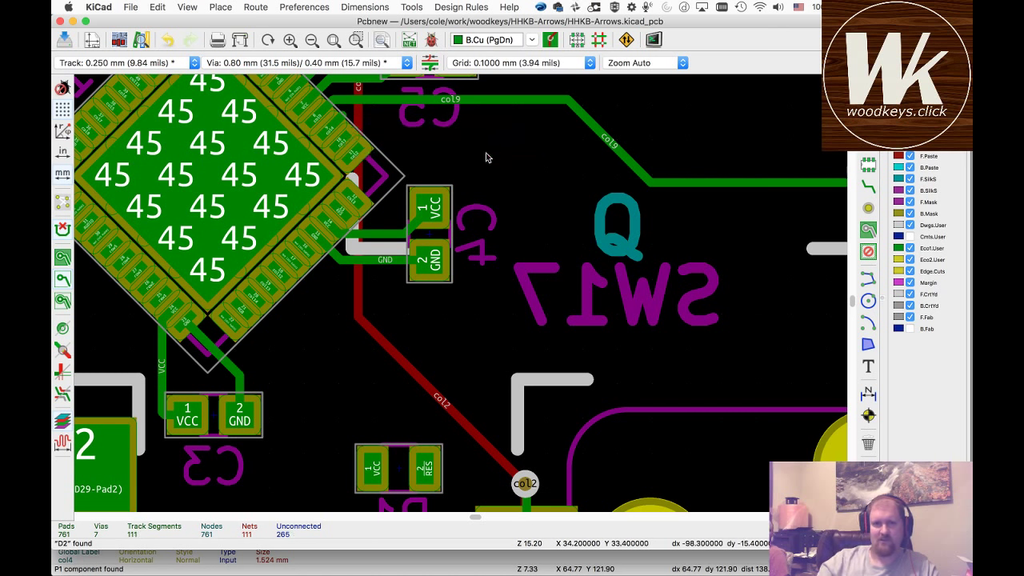
- Remove the leftover col4 stub at IC1 and select IC1's pad 9 on net col4
{"action": "left_click", "coordinate": [343, 118]}
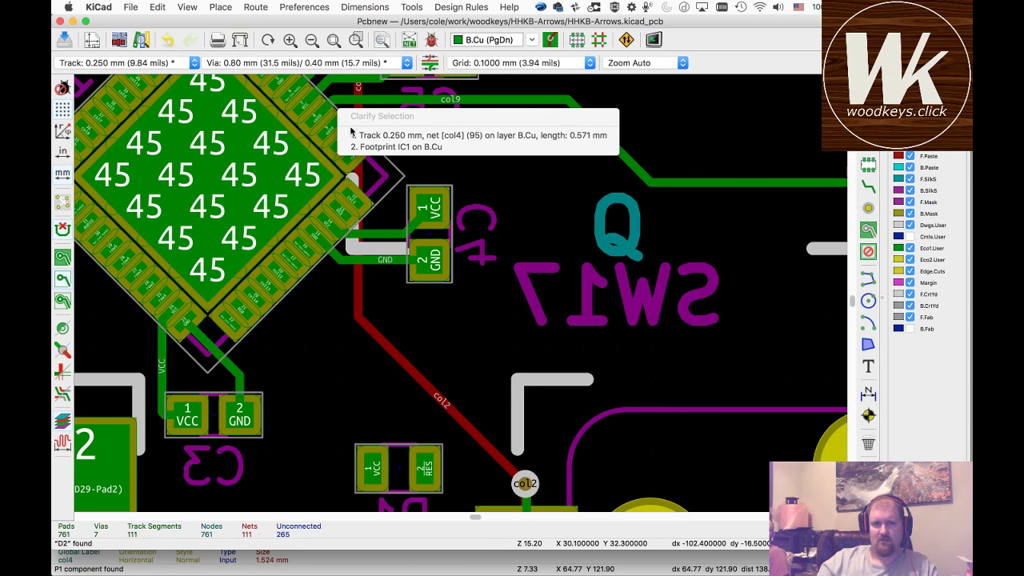
{"action": "left_click", "coordinate": [352, 134]}
{"action": "key", "text": "Delete"}
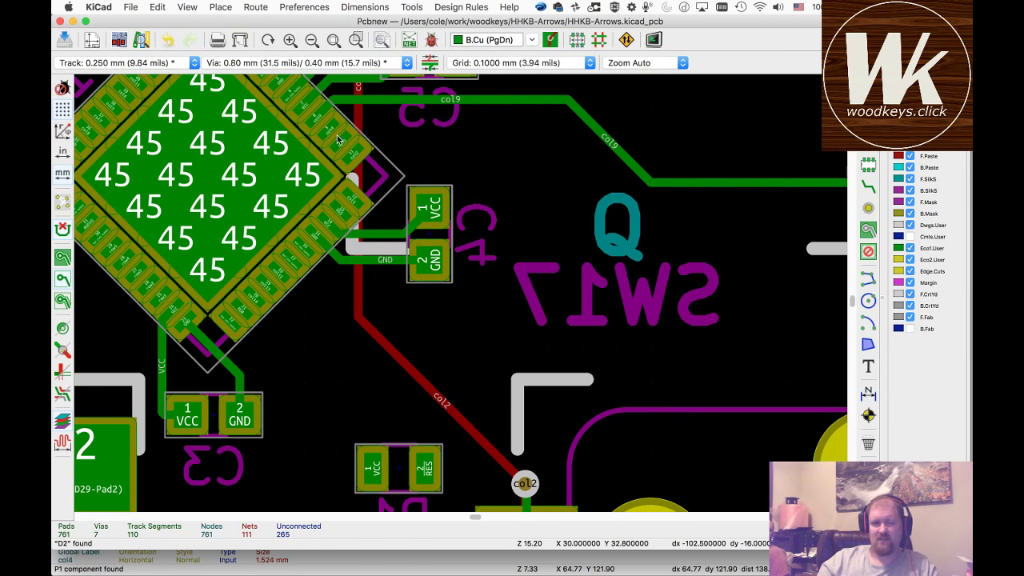
{"action": "left_click", "coordinate": [327, 136]}
{"action": "scroll", "coordinate": [327, 136], "scroll_direction": "up", "scroll_amount": 3}
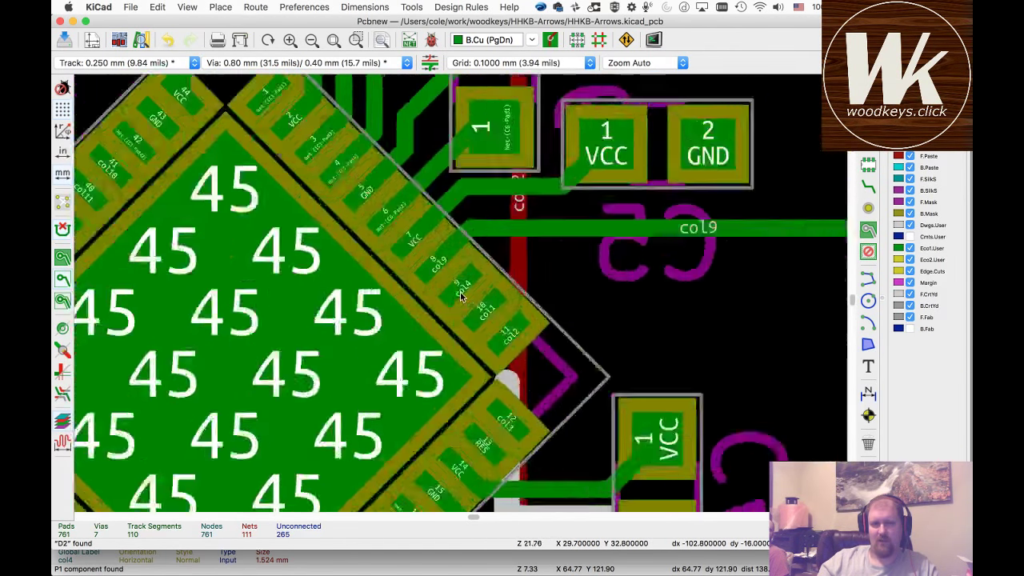
{"action": "left_click", "coordinate": [464, 287]}
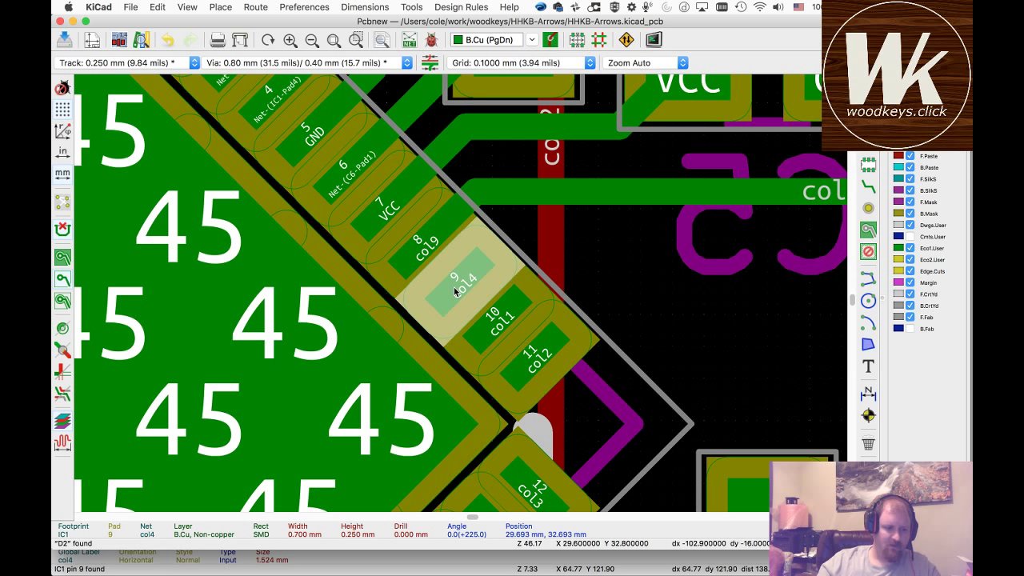
- Rename IC1 pad 9's net to col10 and pad 10's net to col11
{"action": "double_click", "coordinate": [453, 287]}
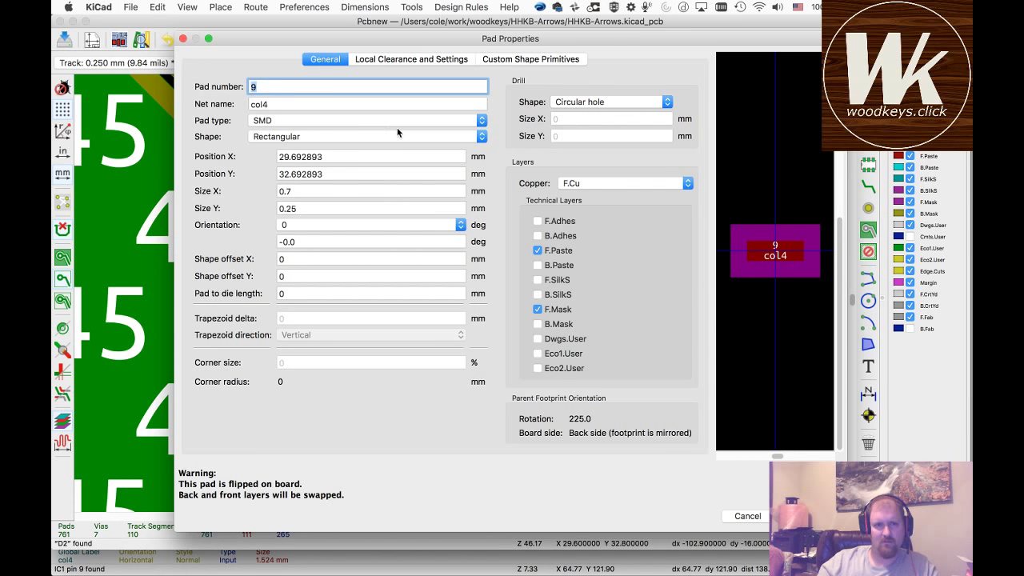
{"action": "left_click", "coordinate": [292, 105]}
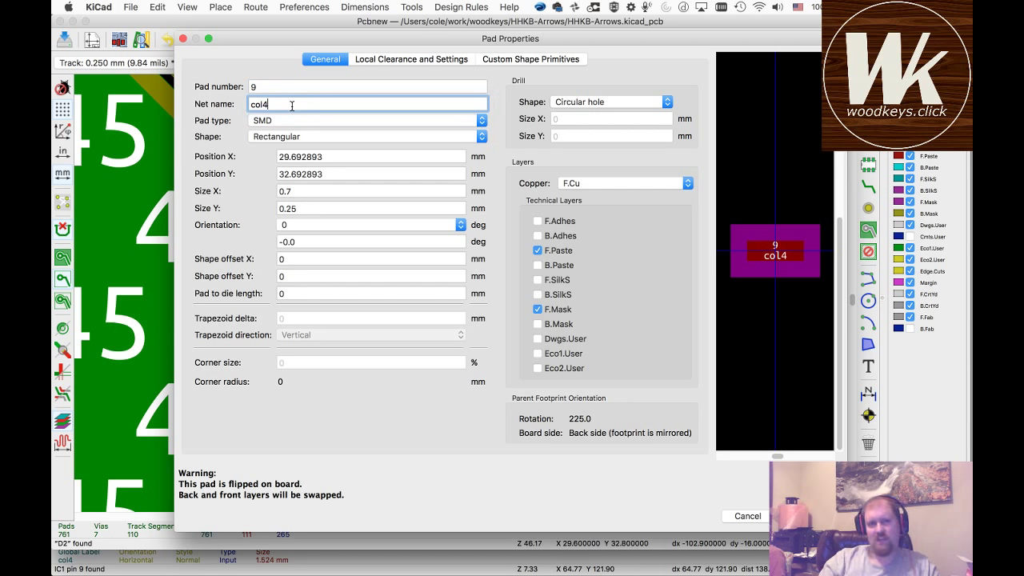
{"action": "key", "text": "BackSpace"}
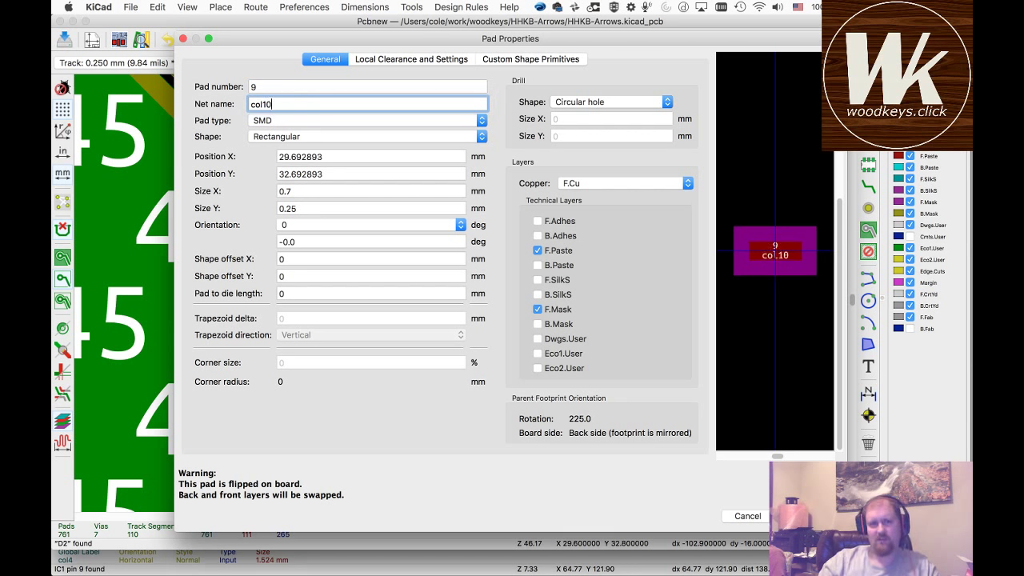
{"action": "key", "text": "Return"}
{"action": "left_click", "coordinate": [501, 327]}
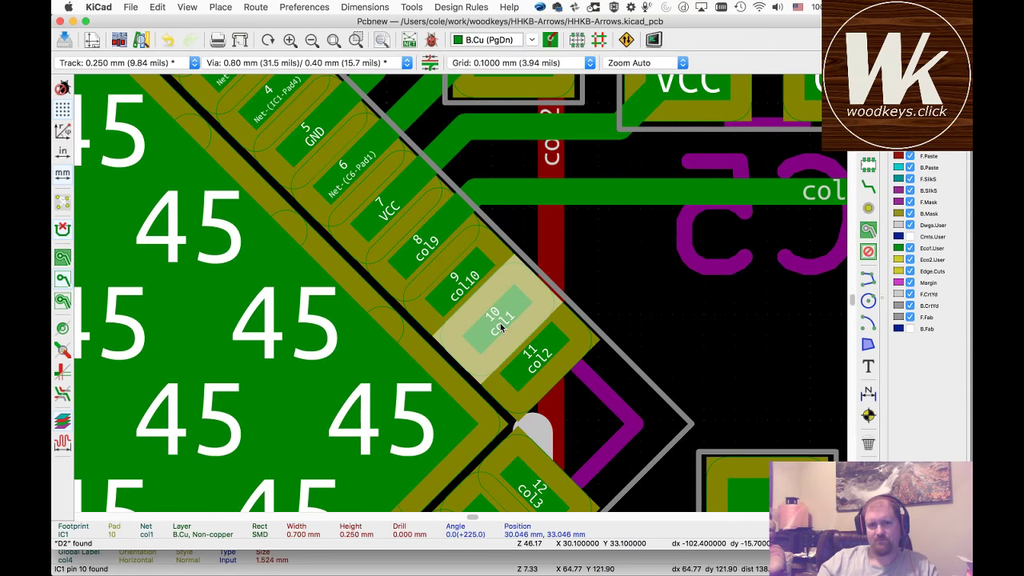
{"action": "double_click", "coordinate": [501, 327]}
{"action": "left_click", "coordinate": [263, 103]}
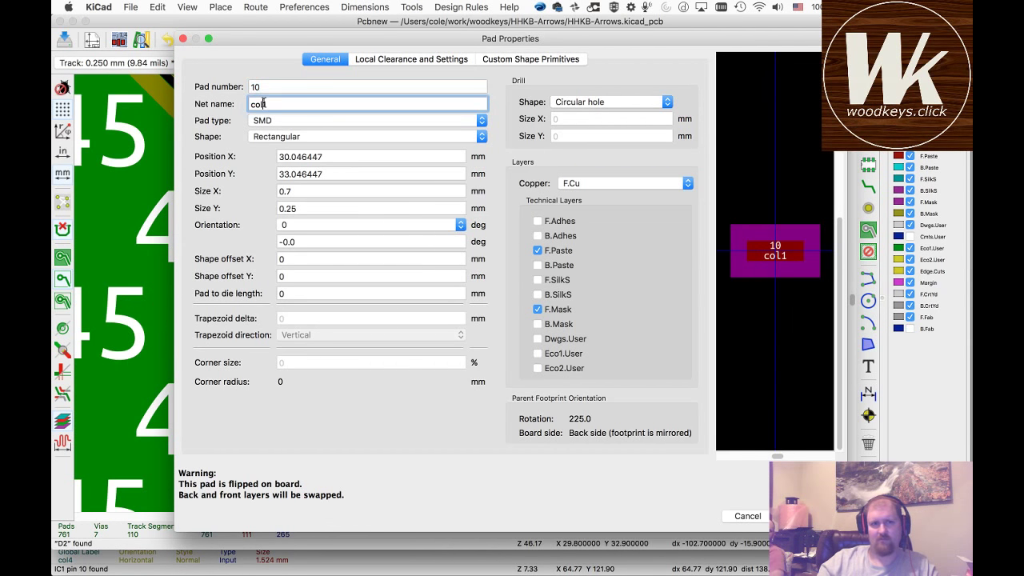
{"action": "type", "text": "1"}
{"action": "key", "text": "Return"}
- Set IC1 pad 11's net to col12
{"action": "left_click", "coordinate": [522, 344]}
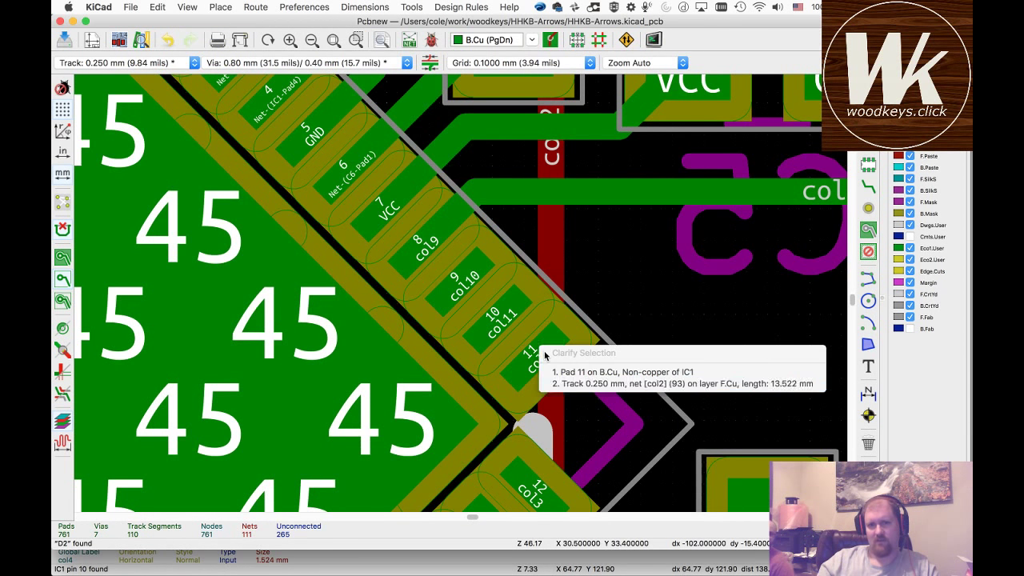
{"action": "key", "text": "Escape"}
{"action": "double_click", "coordinate": [522, 375]}
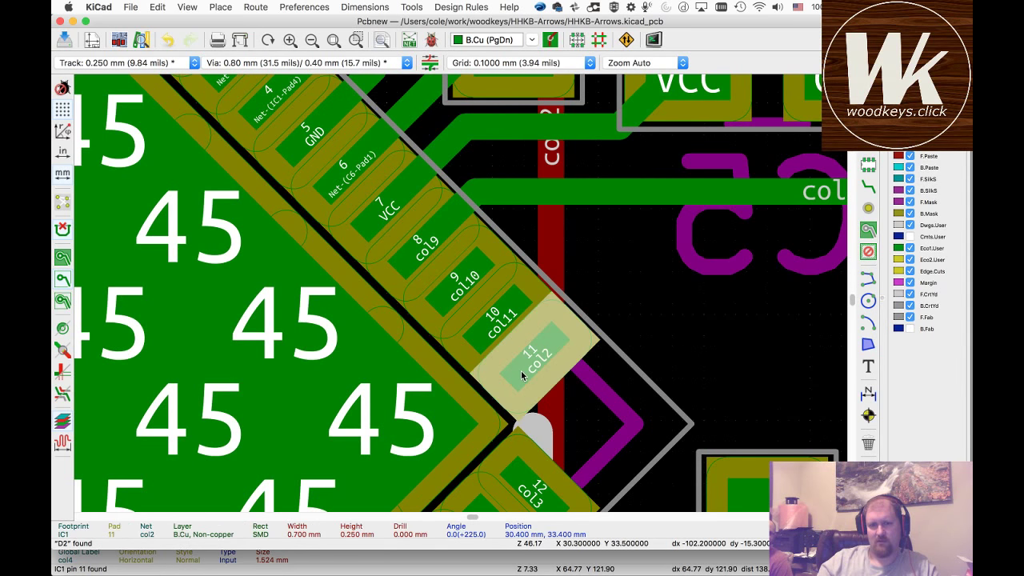
{"action": "left_click", "coordinate": [267, 104]}
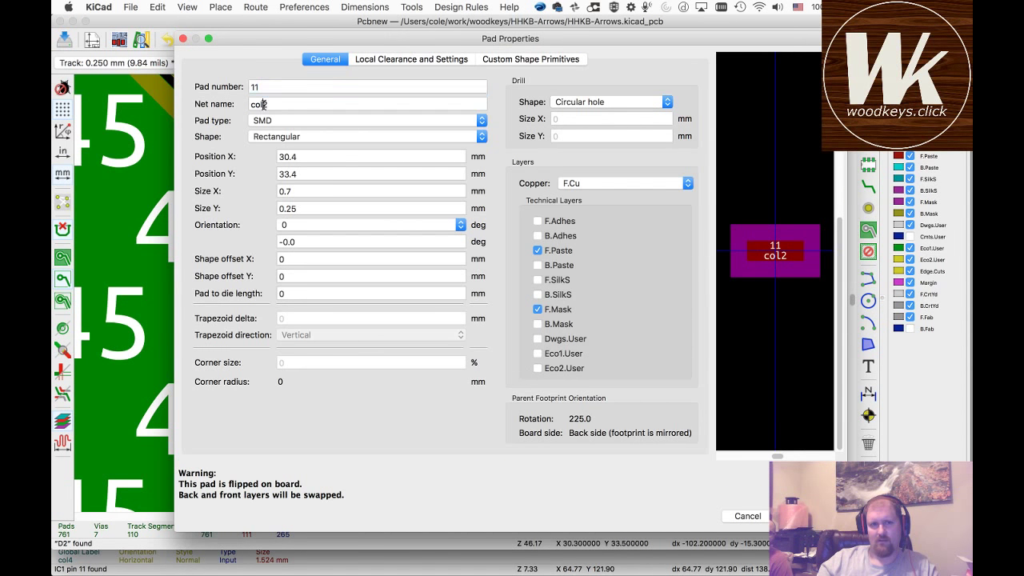
{"action": "type", "text": "1"}
{"action": "key", "text": "Return"}
- Undo the accidental IC1 flip, save the board, and open the schematic in Eeschema
{"action": "key", "text": "f"}
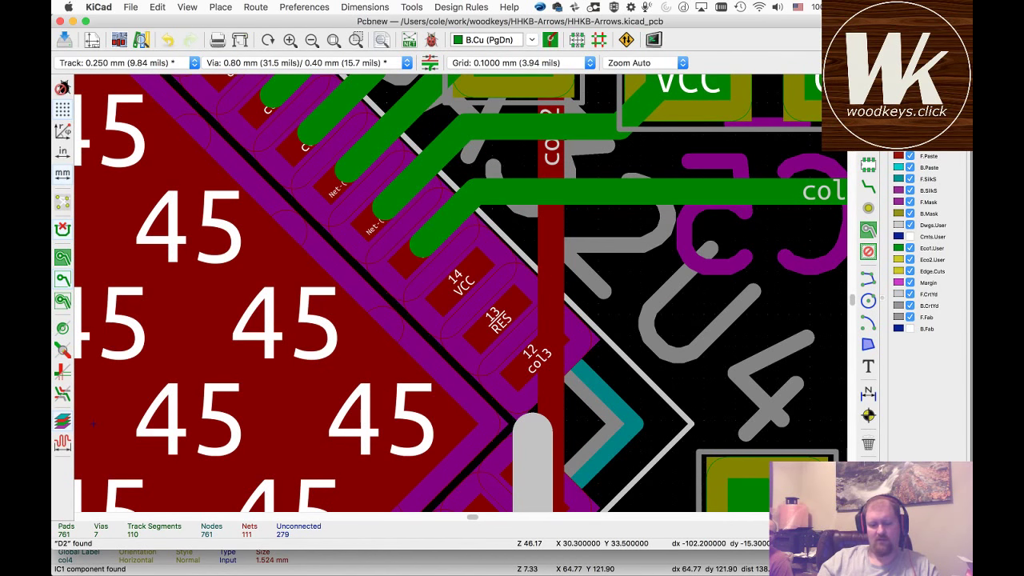
{"action": "key", "text": "ctrl+z"}
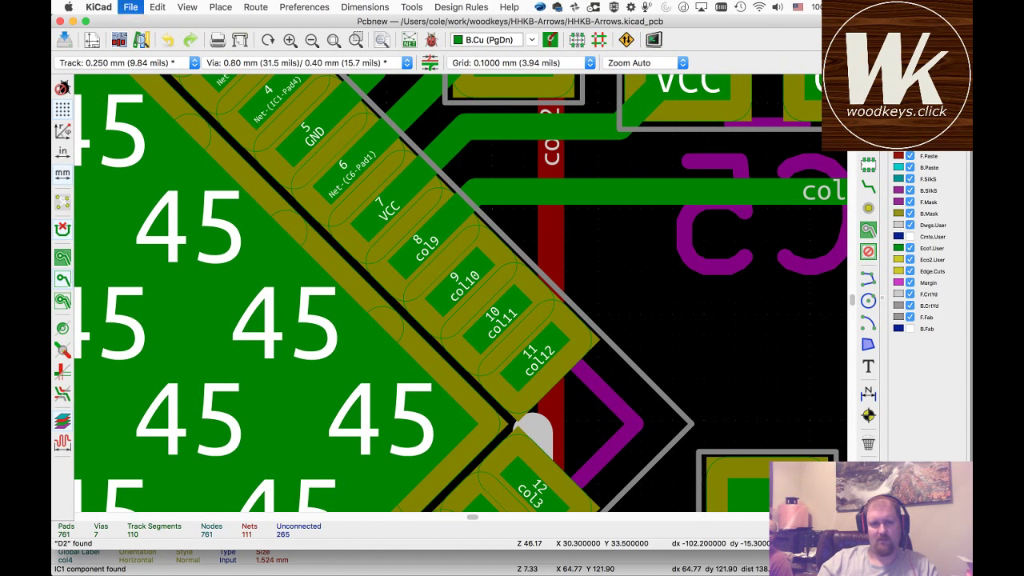
{"action": "key", "text": "ctrl+s"}
{"action": "key", "text": "super+w"}
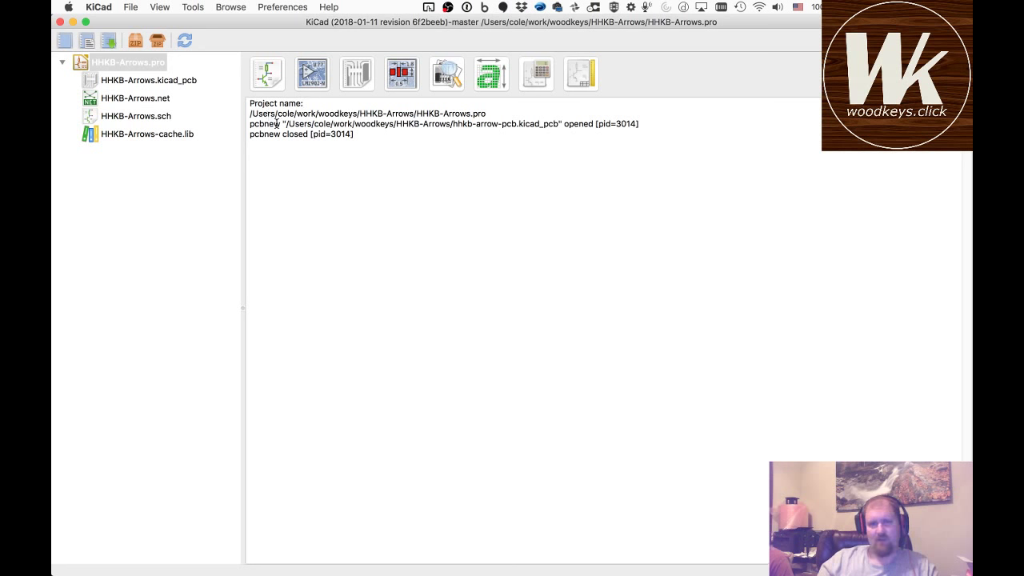
{"action": "key", "text": "ctrl+e"}
{"action": "scroll", "coordinate": [274, 200], "scroll_direction": "down", "scroll_amount": 5}
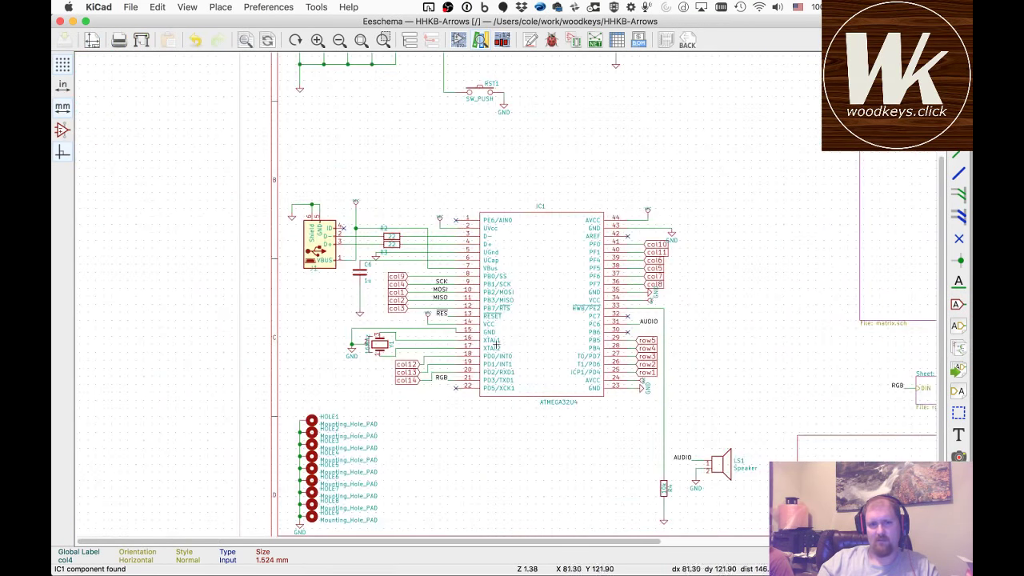
- Relabel the col4 and col1 global labels on IC1 as col10 and col11
{"action": "scroll", "coordinate": [396, 327], "scroll_direction": "up", "scroll_amount": 3}
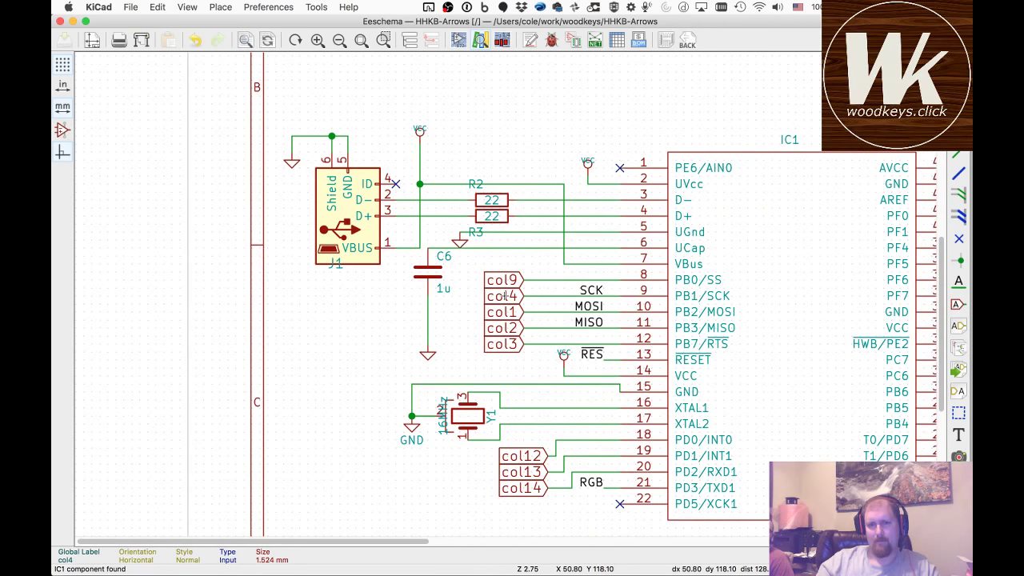
{"action": "double_click", "coordinate": [504, 295]}
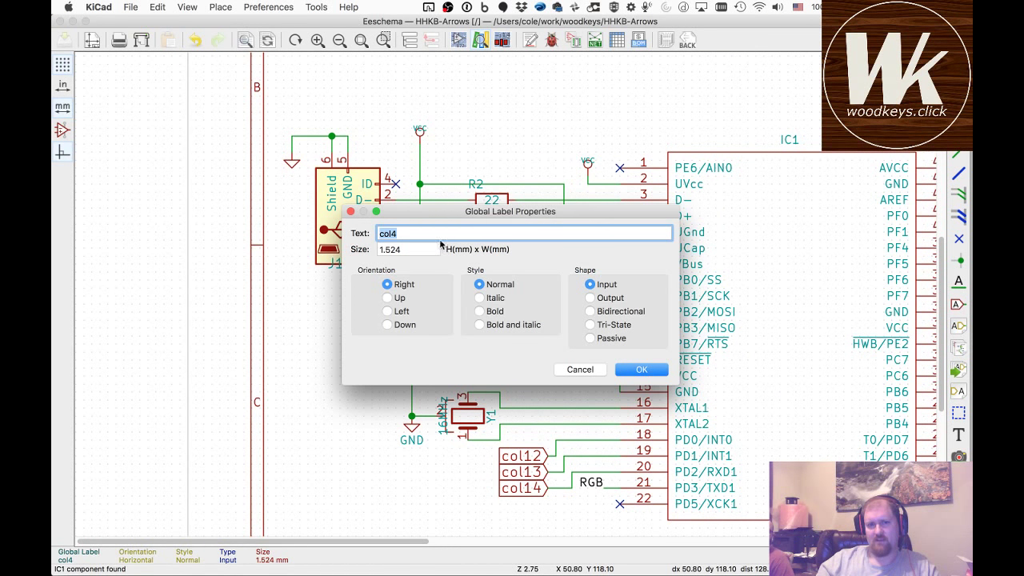
{"action": "key", "text": "Return"}
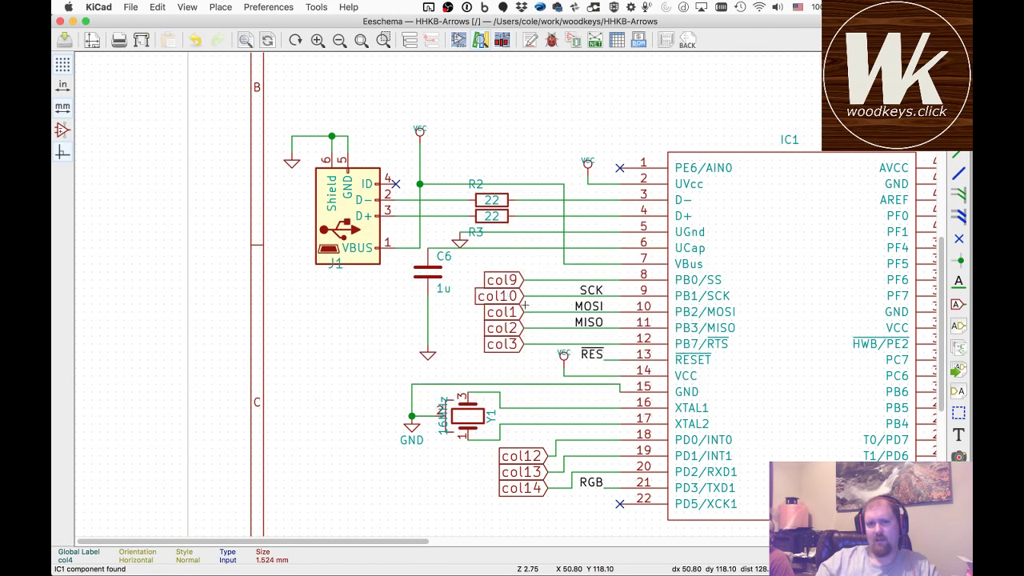
{"action": "double_click", "coordinate": [452, 244]}
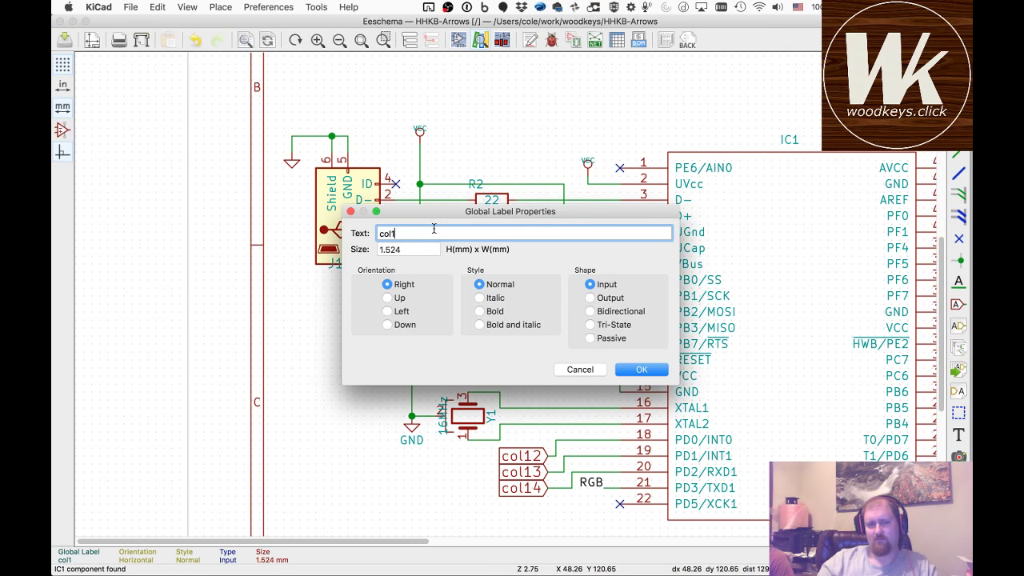
{"action": "type", "text": "1"}
{"action": "key", "text": "Return"}
- Rename the col2 global label to col12, then save the schematic and return to Pcbnew
{"action": "double_click", "coordinate": [507, 333]}
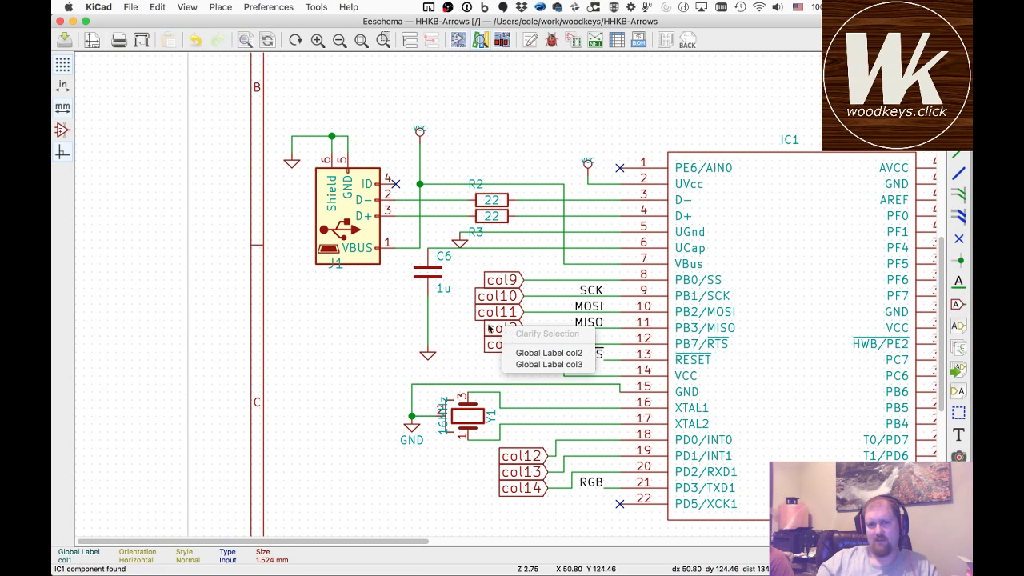
{"action": "key", "text": "Escape"}
{"action": "left_click", "coordinate": [504, 332]}
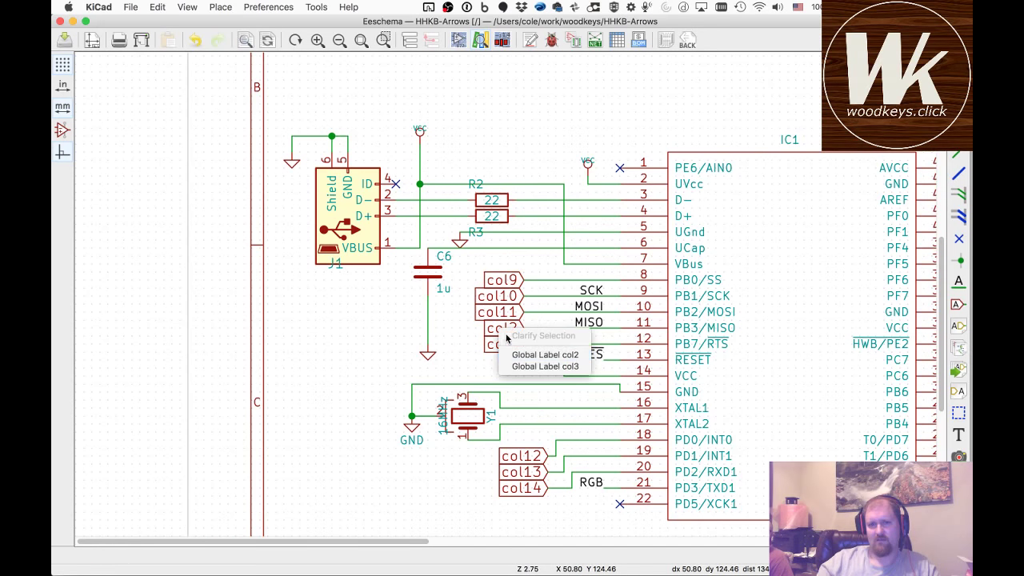
{"action": "left_click", "coordinate": [519, 352]}
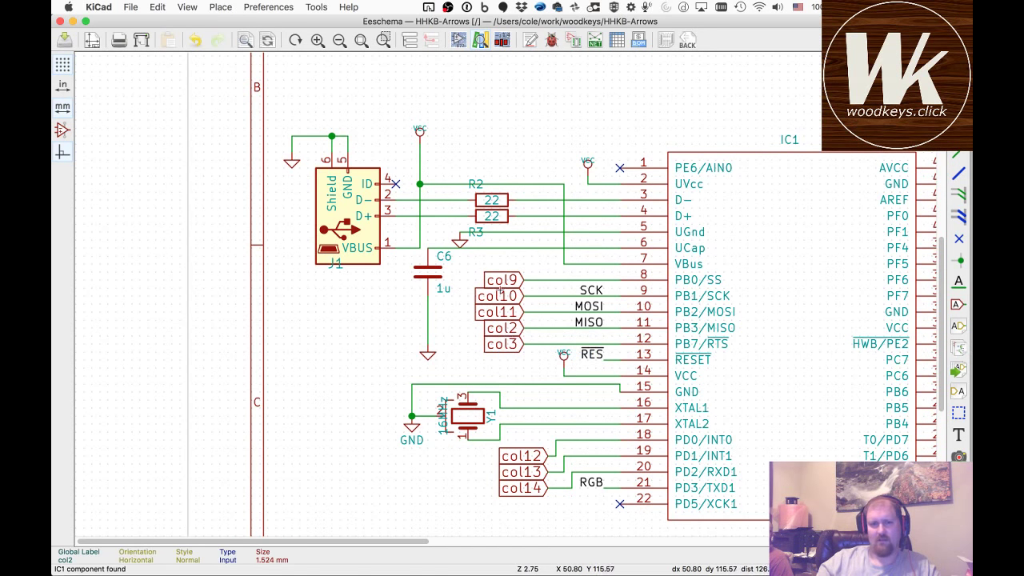
{"action": "key", "text": "e"}
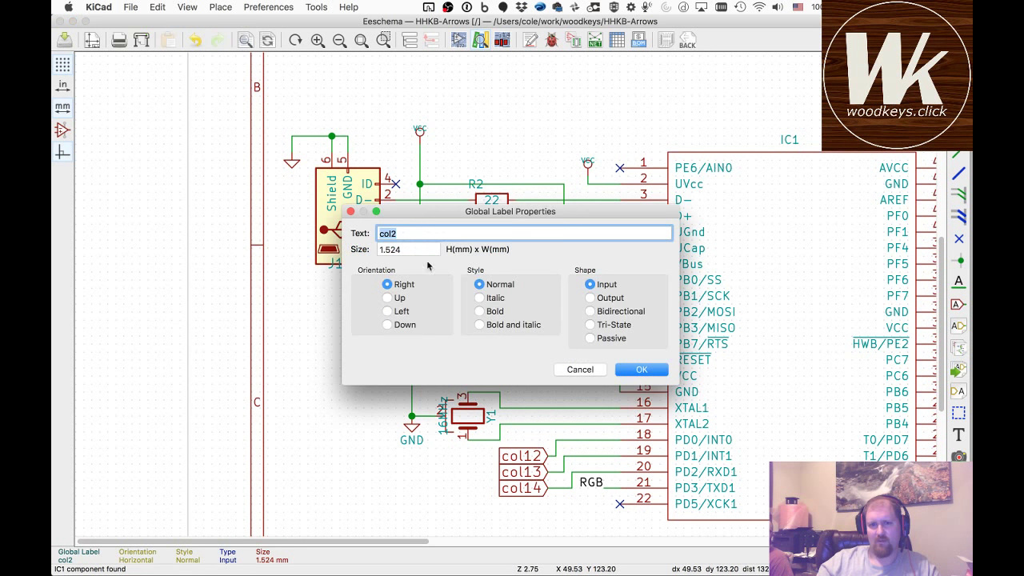
{"action": "key", "text": "BackSpace"}
{"action": "key", "text": "Return"}
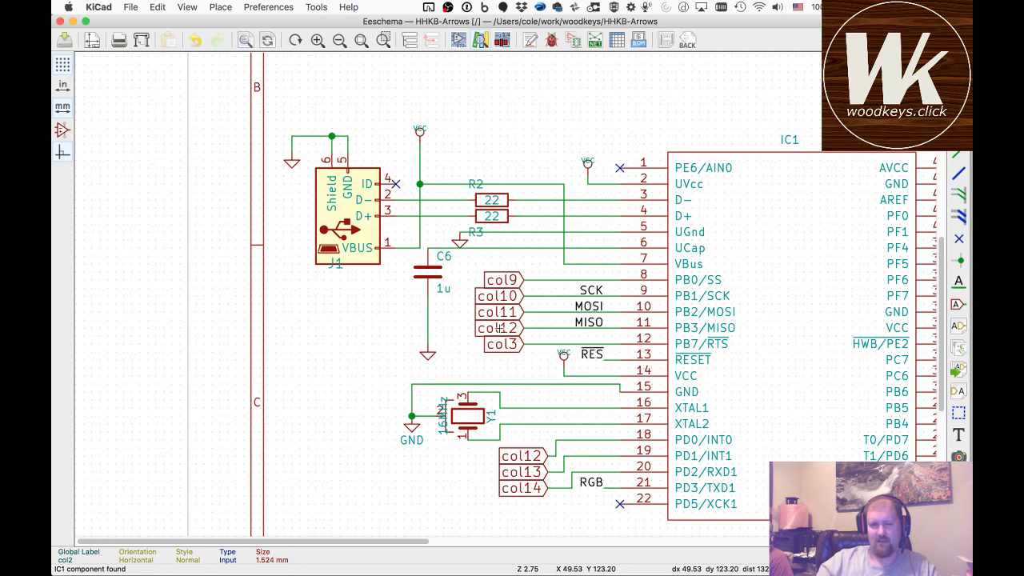
{"action": "key", "text": "super+grave"}
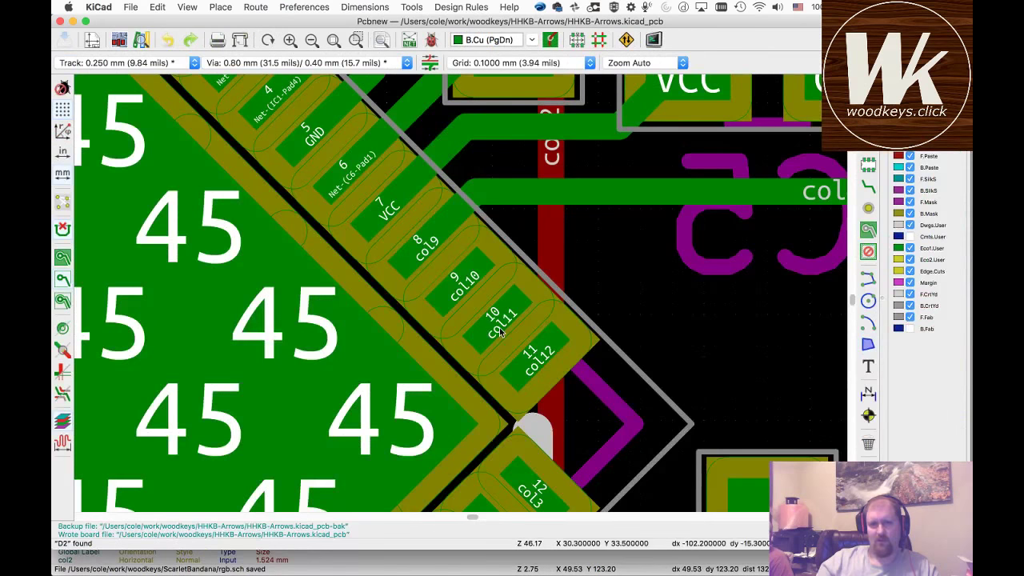
- Highlight the col10 net and begin a track at its IC1 pad
{"action": "scroll", "coordinate": [459, 293], "scroll_direction": "down", "scroll_amount": 5}
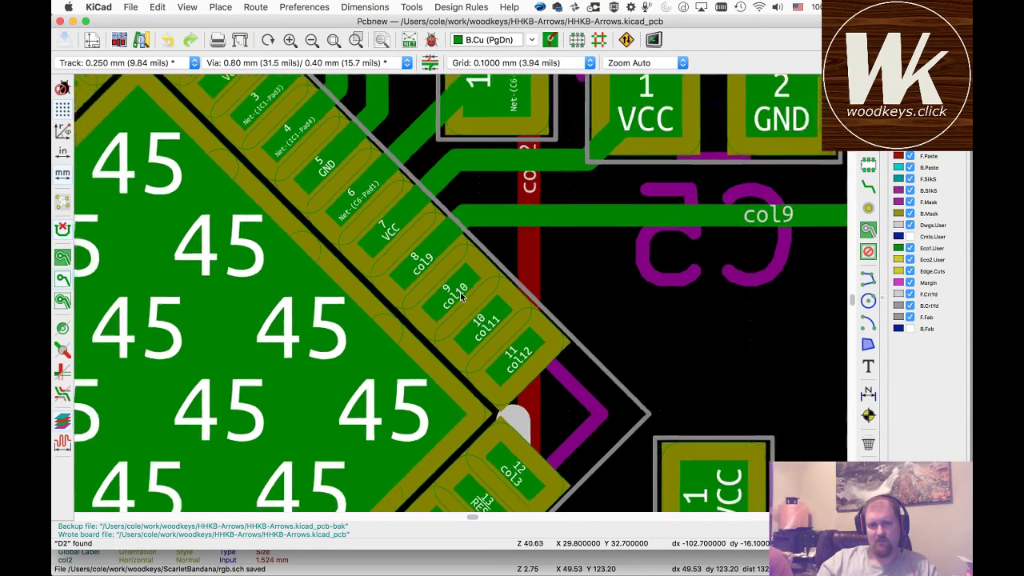
{"action": "key", "text": "grave"}
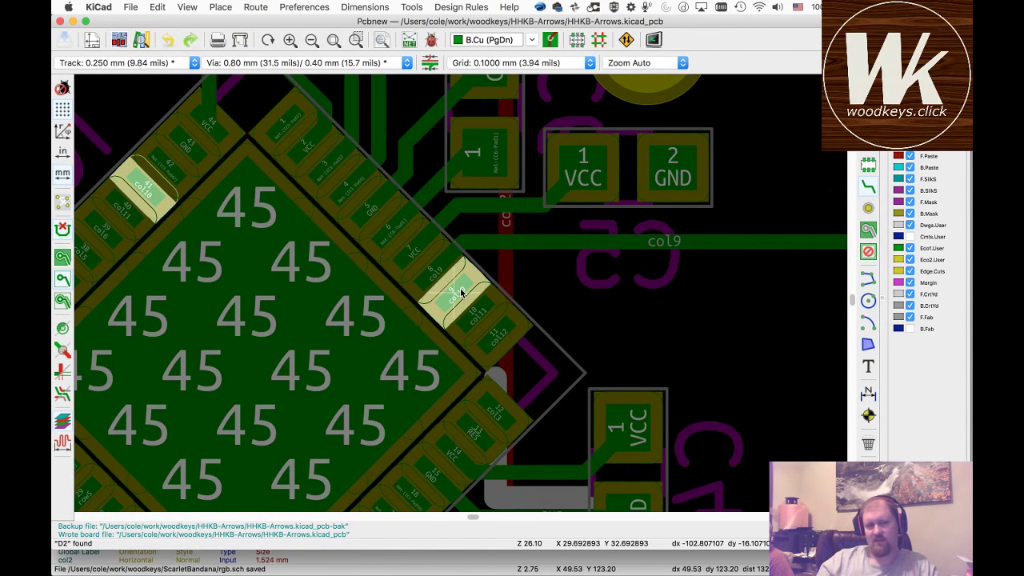
{"action": "key", "text": "x"}
{"action": "scroll", "coordinate": [731, 281], "scroll_direction": "down", "scroll_amount": 2}
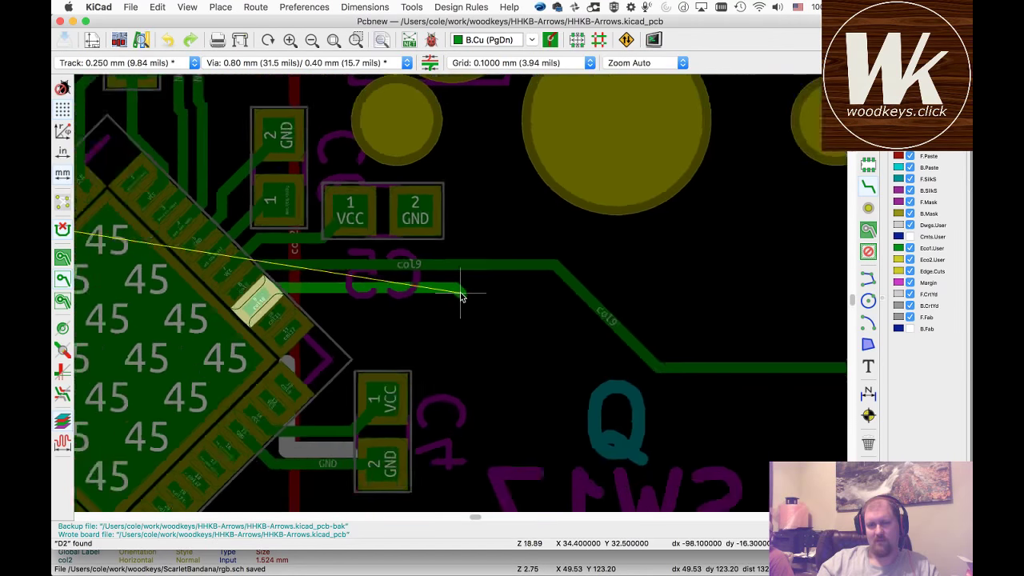
{"action": "scroll", "coordinate": [461, 297], "scroll_direction": "down", "scroll_amount": 10}
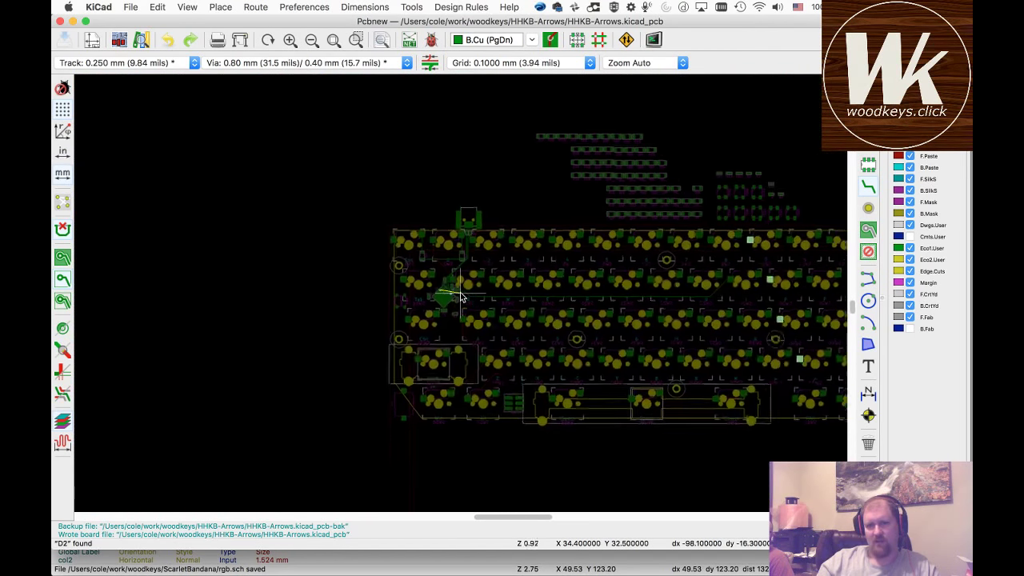
{"action": "scroll", "coordinate": [461, 297], "scroll_direction": "down", "scroll_amount": 1}
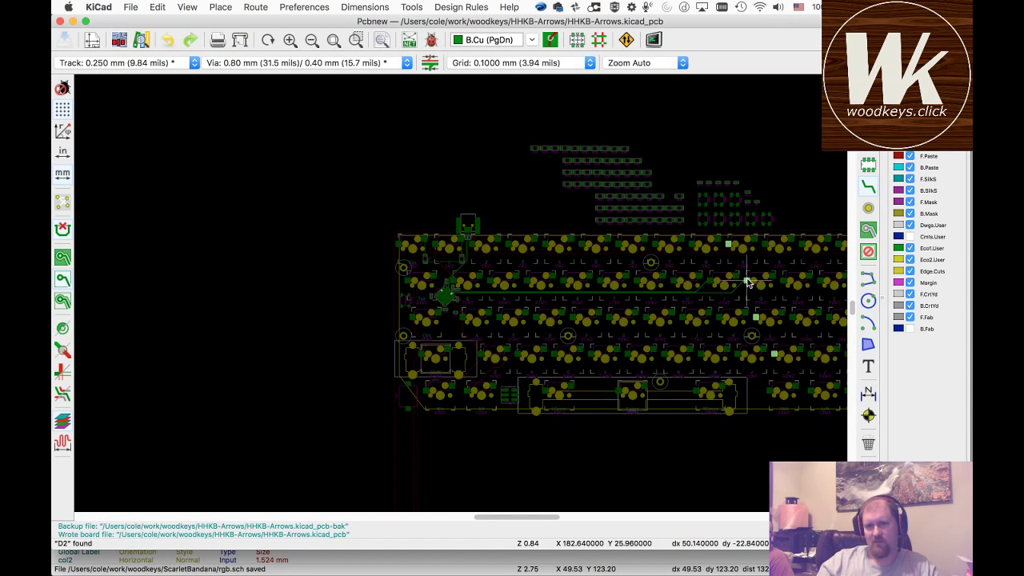
{"action": "scroll", "coordinate": [452, 308], "scroll_direction": "up", "scroll_amount": 6}
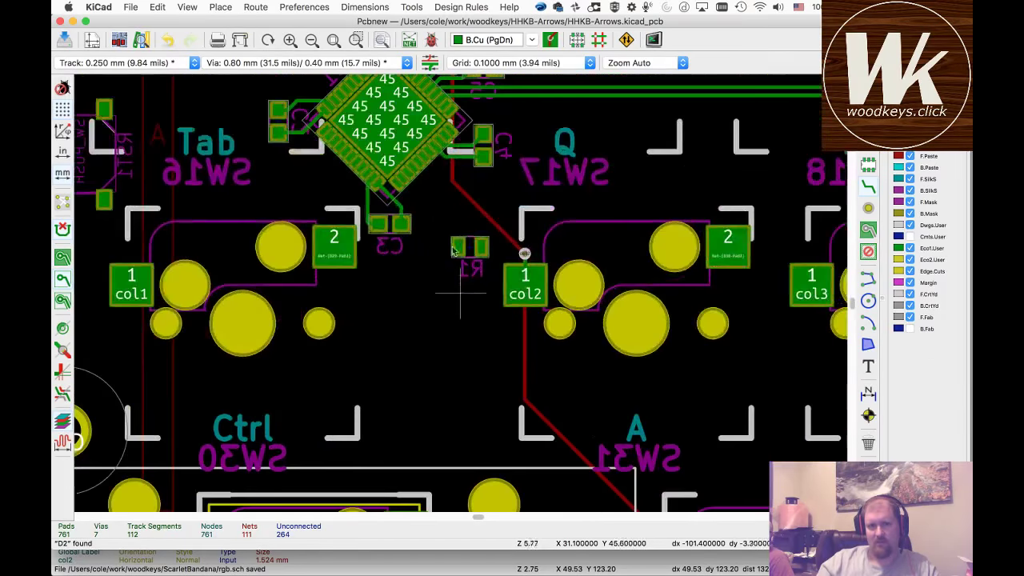
{"action": "scroll", "coordinate": [454, 121], "scroll_direction": "up", "scroll_amount": 3}
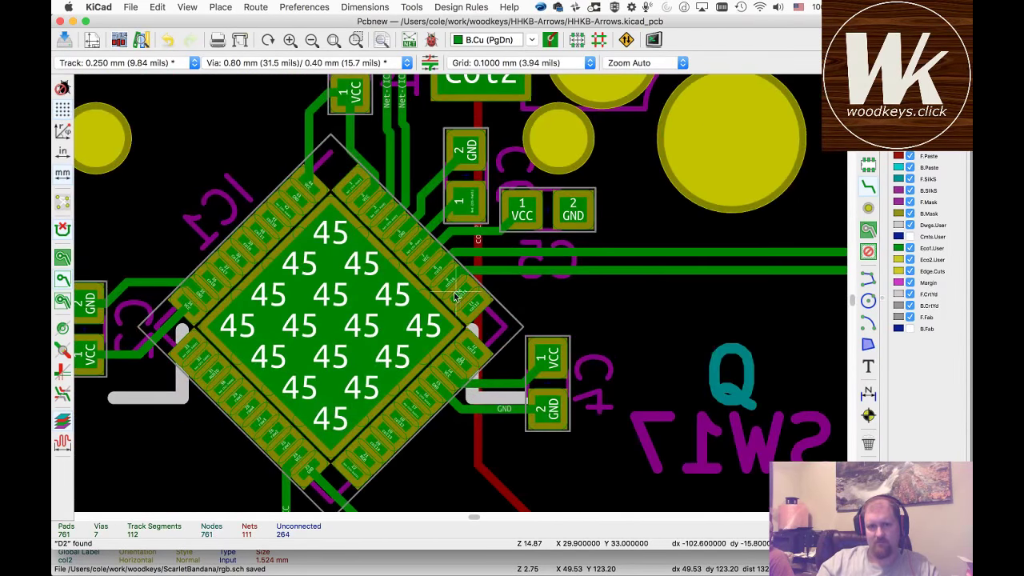
{"action": "left_click", "coordinate": [454, 296]}
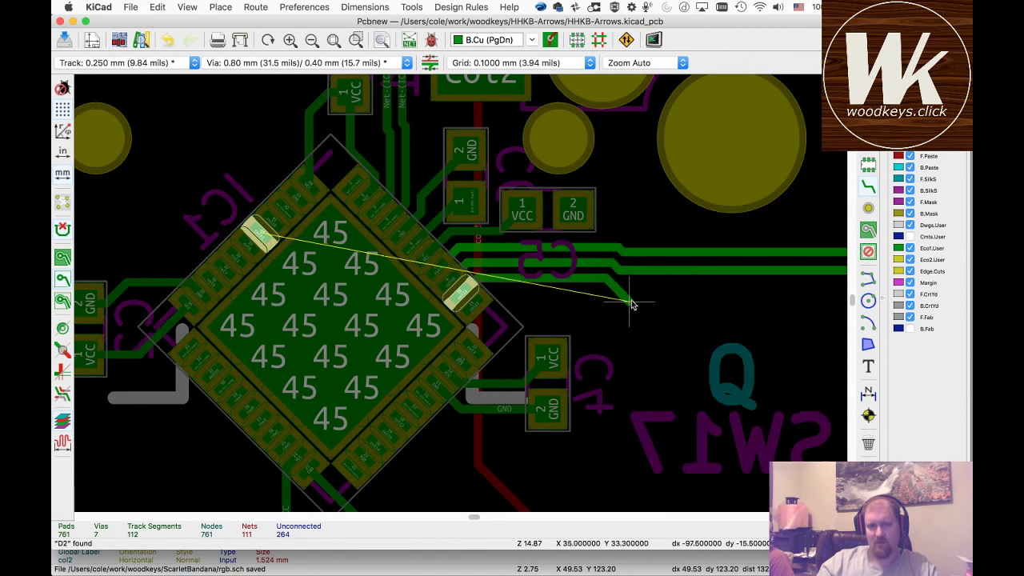
{"action": "scroll", "coordinate": [631, 304], "scroll_direction": "down", "scroll_amount": 10}
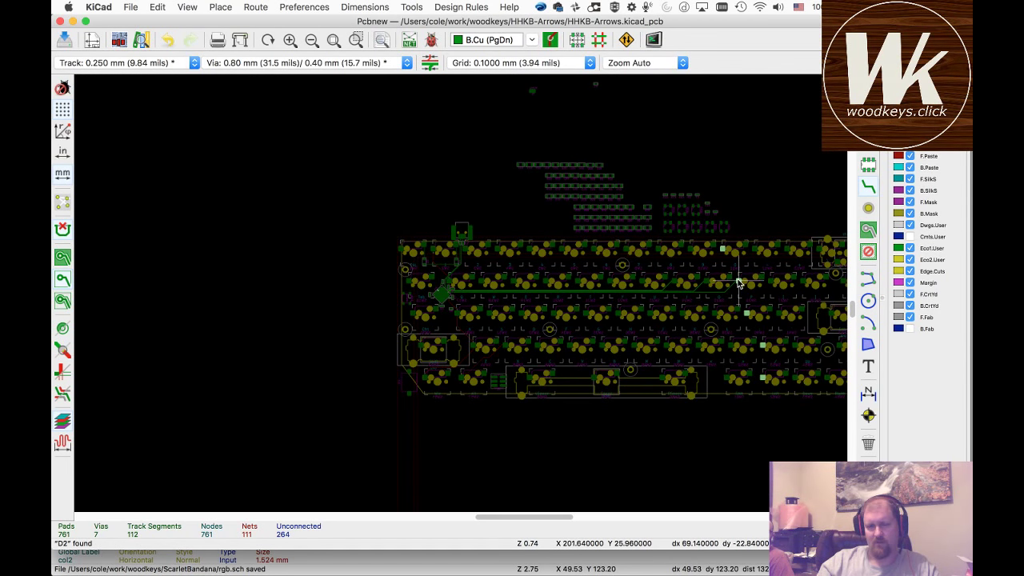
{"action": "scroll", "coordinate": [452, 284], "scroll_direction": "up", "scroll_amount": 7}
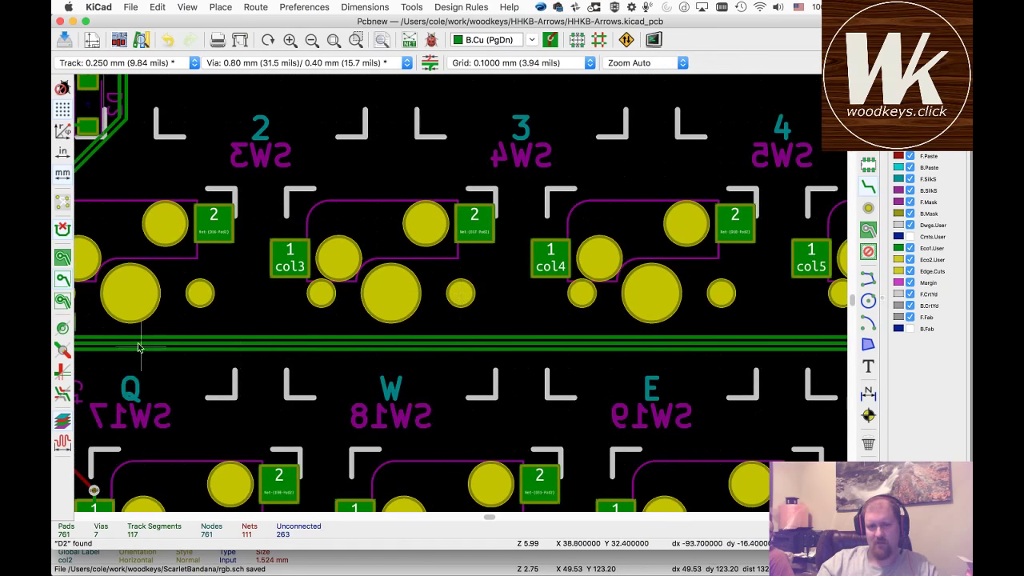
{"action": "scroll", "coordinate": [138, 347], "scroll_direction": "up", "scroll_amount": 5}
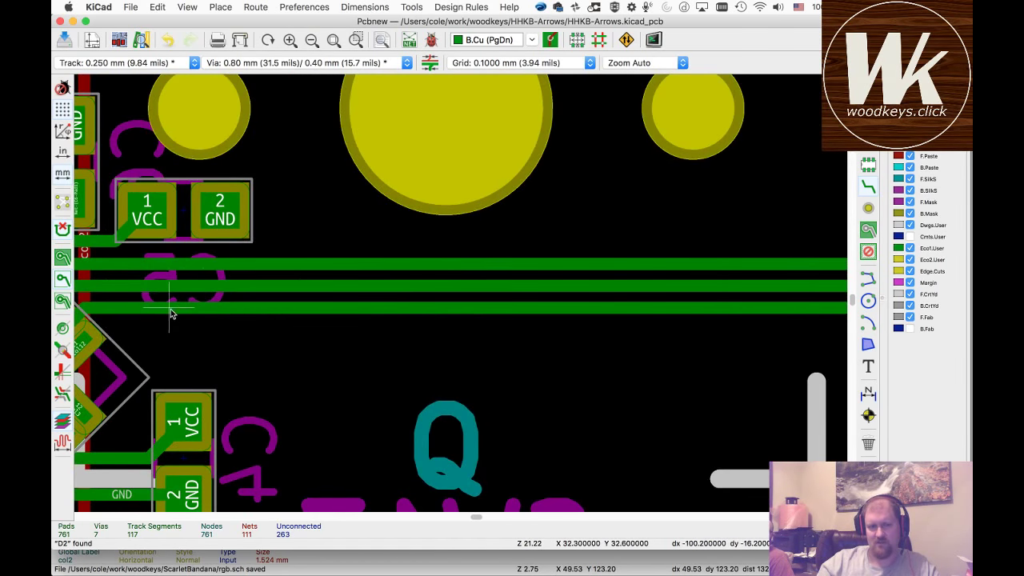
{"action": "scroll", "coordinate": [103, 365], "scroll_direction": "down", "scroll_amount": 1}
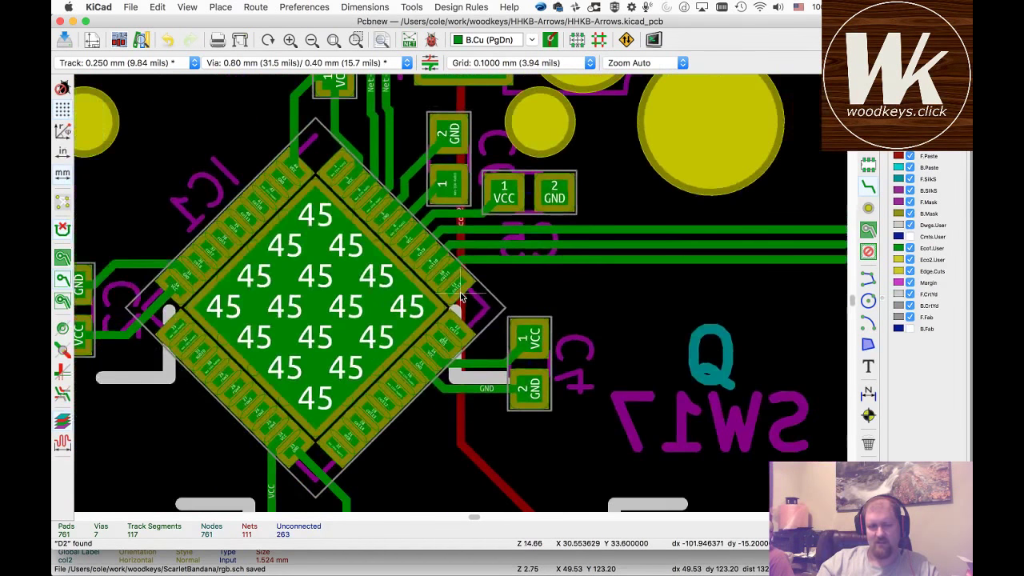
{"action": "scroll", "coordinate": [461, 294], "scroll_direction": "up", "scroll_amount": 7}
{"action": "scroll", "coordinate": [461, 292], "scroll_direction": "down", "scroll_amount": 3}
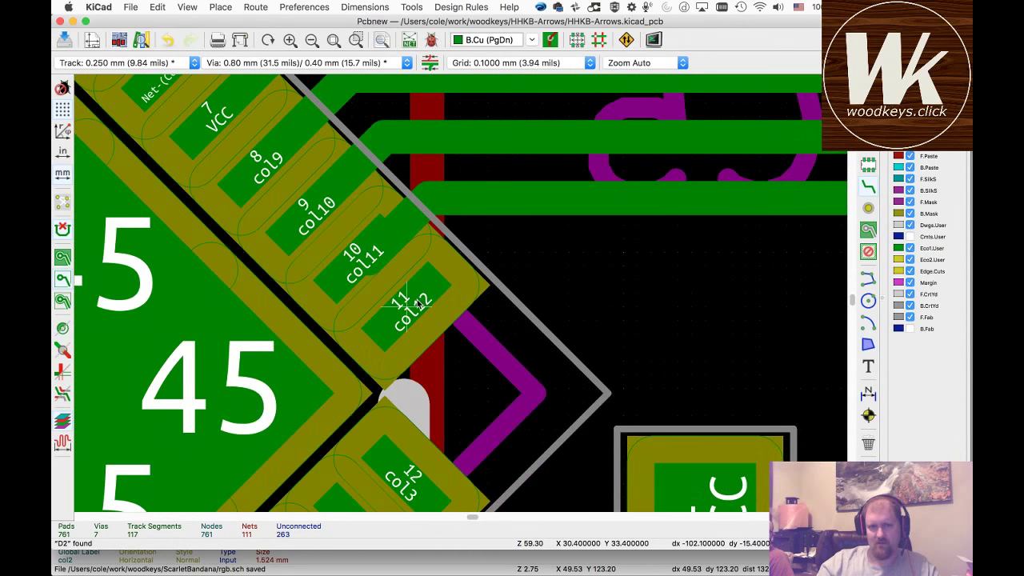
- Route the col12 track from IC1 pad 11 to its switch pad
{"action": "key", "text": "x"}
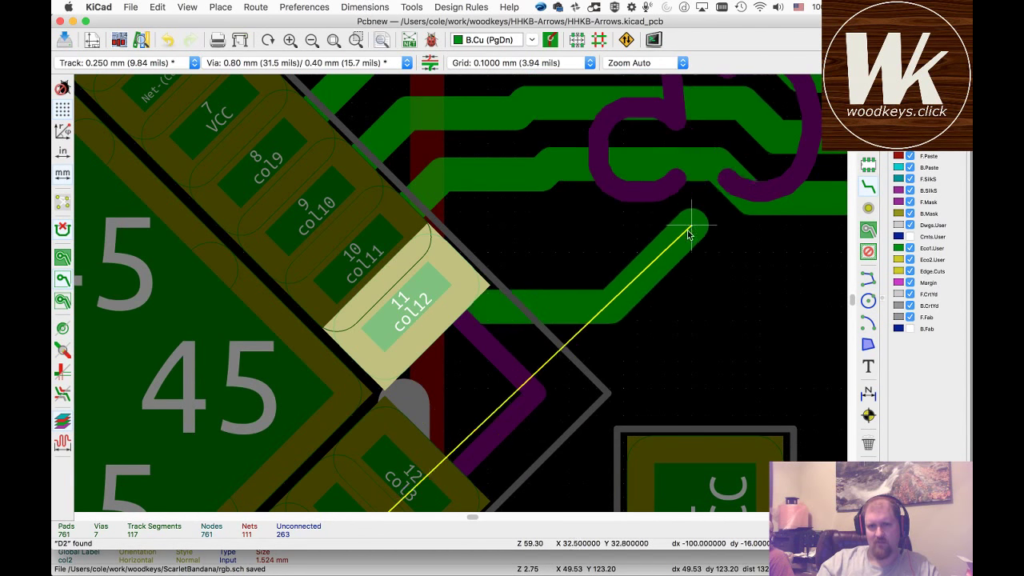
{"action": "scroll", "coordinate": [679, 276], "scroll_direction": "down", "scroll_amount": 6}
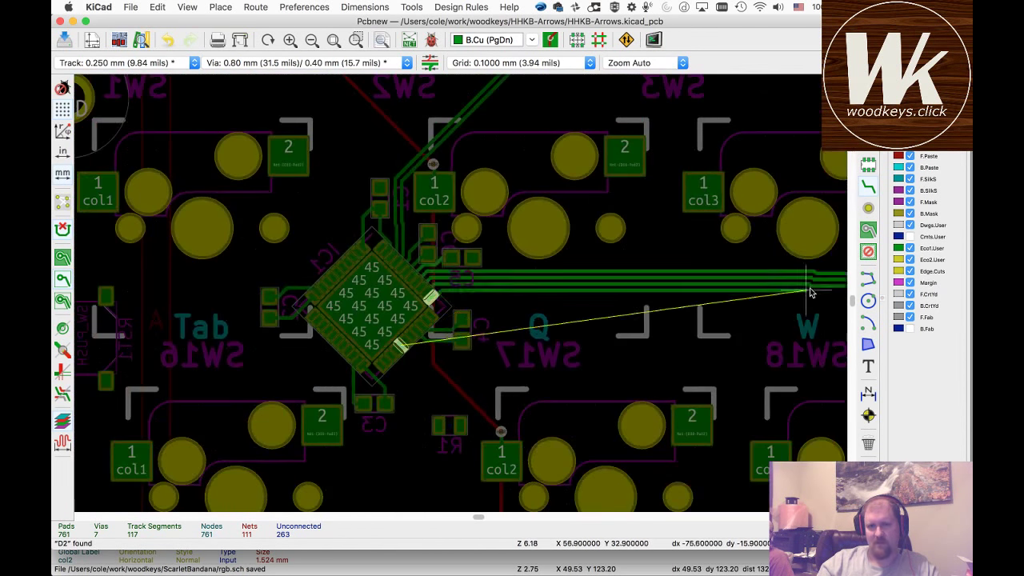
{"action": "scroll", "coordinate": [809, 293], "scroll_direction": "down", "scroll_amount": 7}
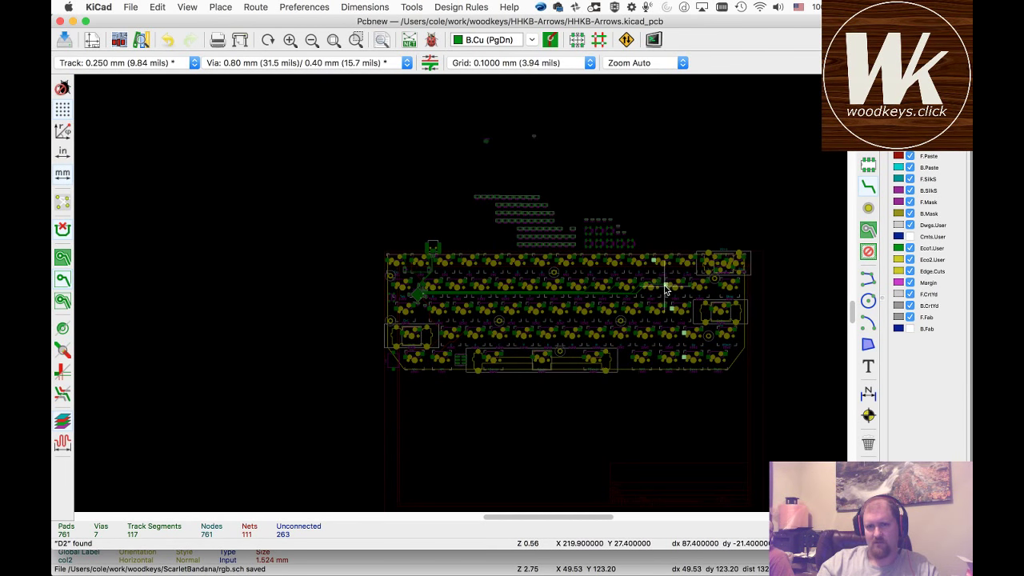
{"action": "scroll", "coordinate": [664, 289], "scroll_direction": "up", "scroll_amount": 6}
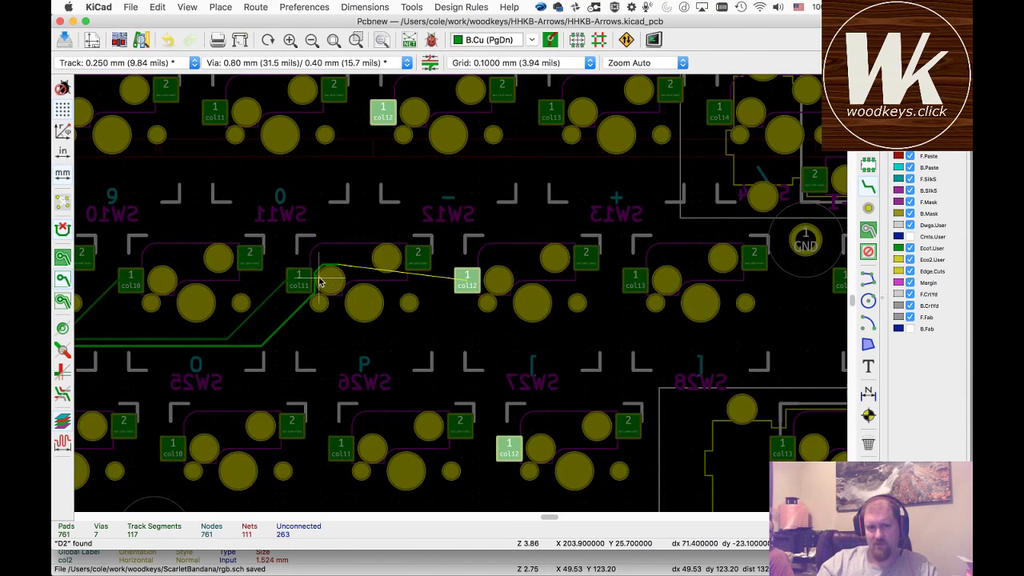
{"action": "left_click", "coordinate": [475, 280]}
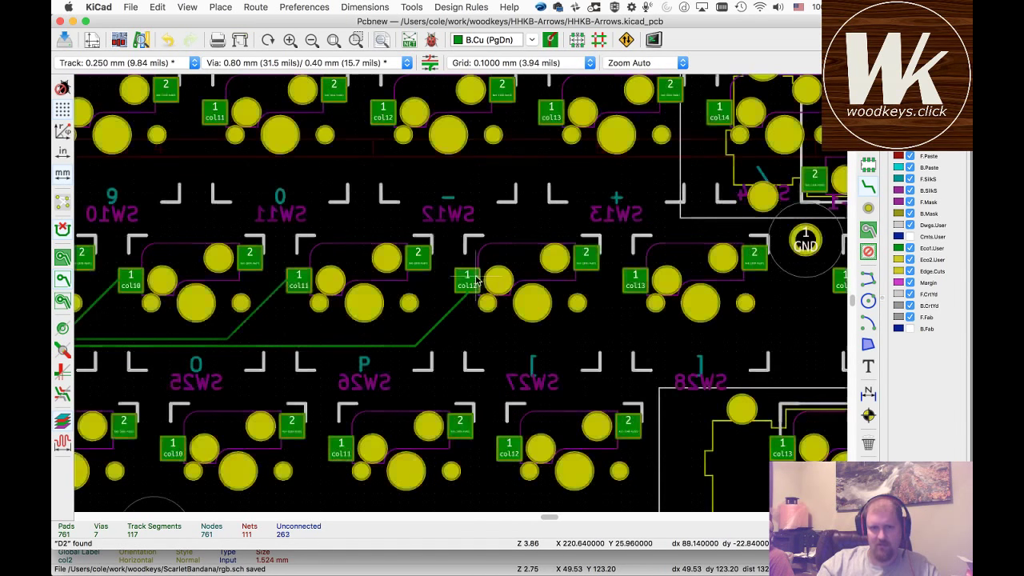
{"action": "scroll", "coordinate": [200, 336], "scroll_direction": "left", "scroll_amount": 5}
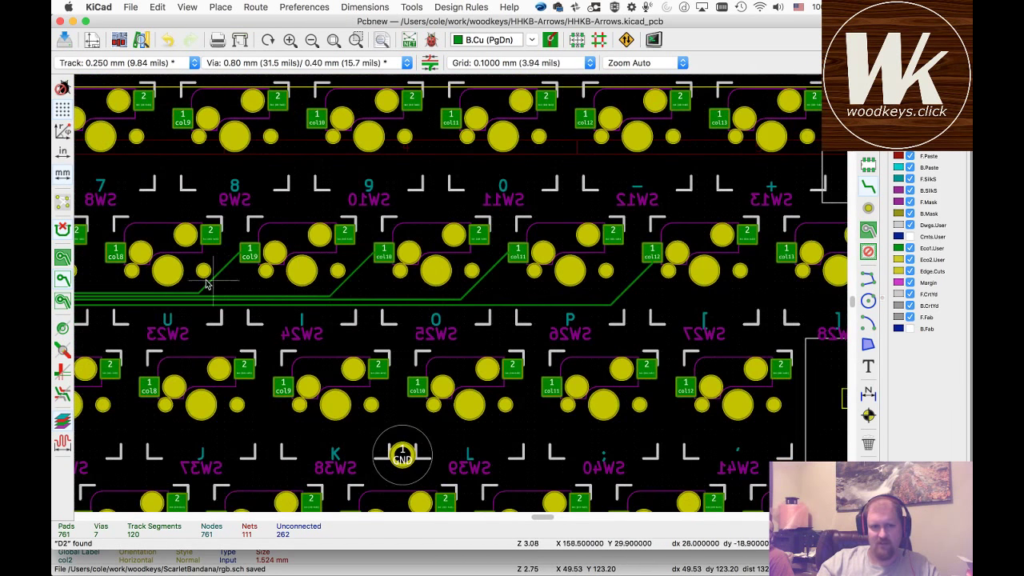
{"action": "scroll", "coordinate": [178, 307], "scroll_direction": "up", "scroll_amount": 3}
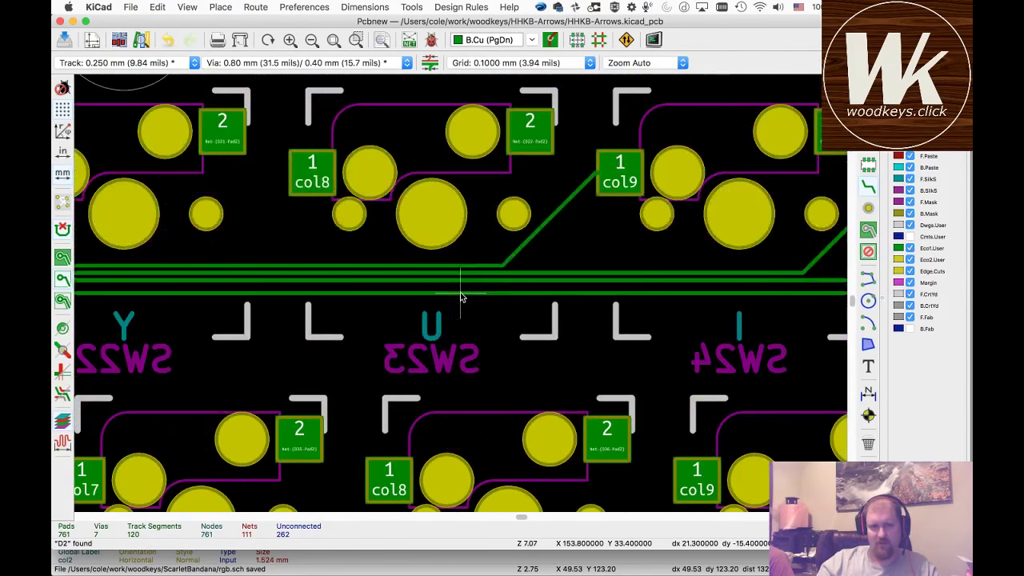
{"action": "scroll", "coordinate": [460, 292], "scroll_direction": "down", "scroll_amount": 5}
{"action": "scroll", "coordinate": [460, 297], "scroll_direction": "up", "scroll_amount": 2}
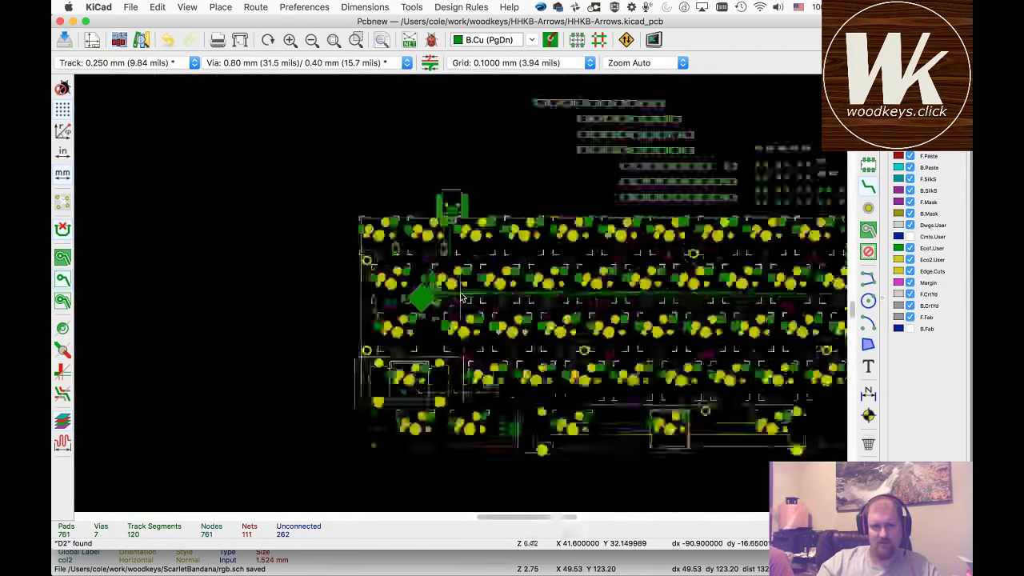
{"action": "scroll", "coordinate": [461, 297], "scroll_direction": "up", "scroll_amount": 4}
{"action": "scroll", "coordinate": [461, 297], "scroll_direction": "up", "scroll_amount": 3}
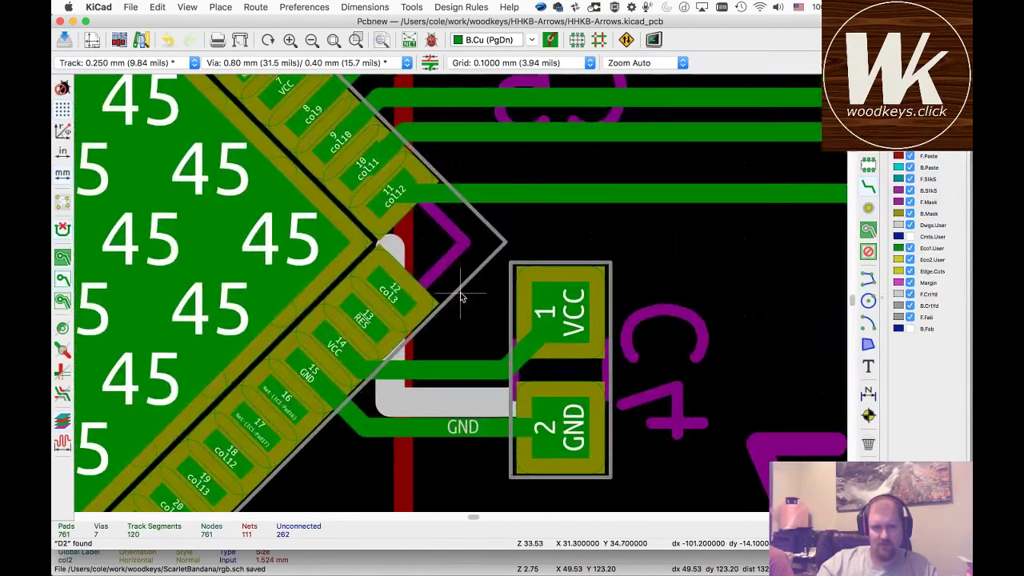
{"action": "scroll", "coordinate": [404, 301], "scroll_direction": "up", "scroll_amount": 1}
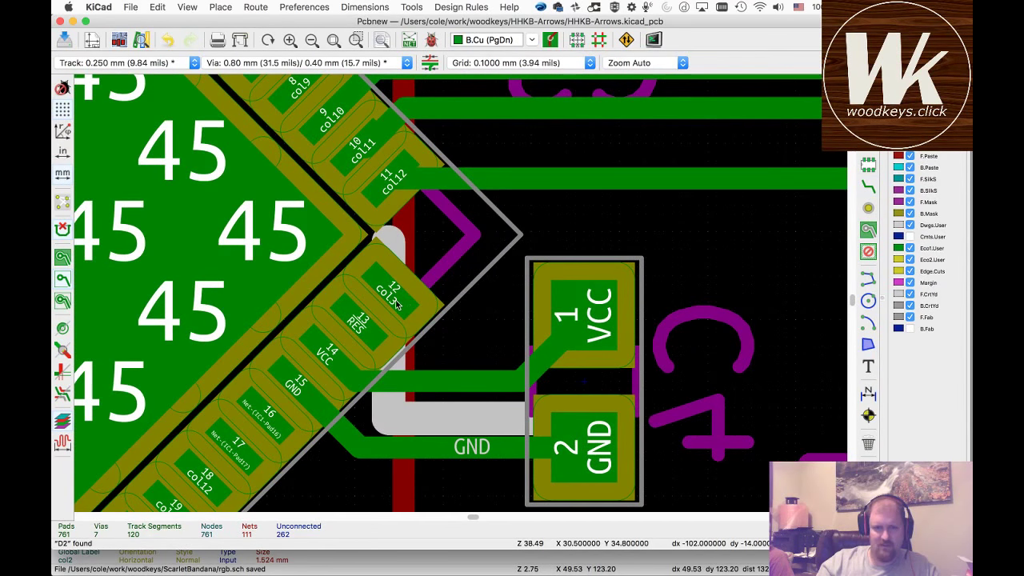
- Rename IC1 pad 12's net from col3 to col13
{"action": "left_click", "coordinate": [397, 305]}
{"action": "left_click", "coordinate": [468, 322]}
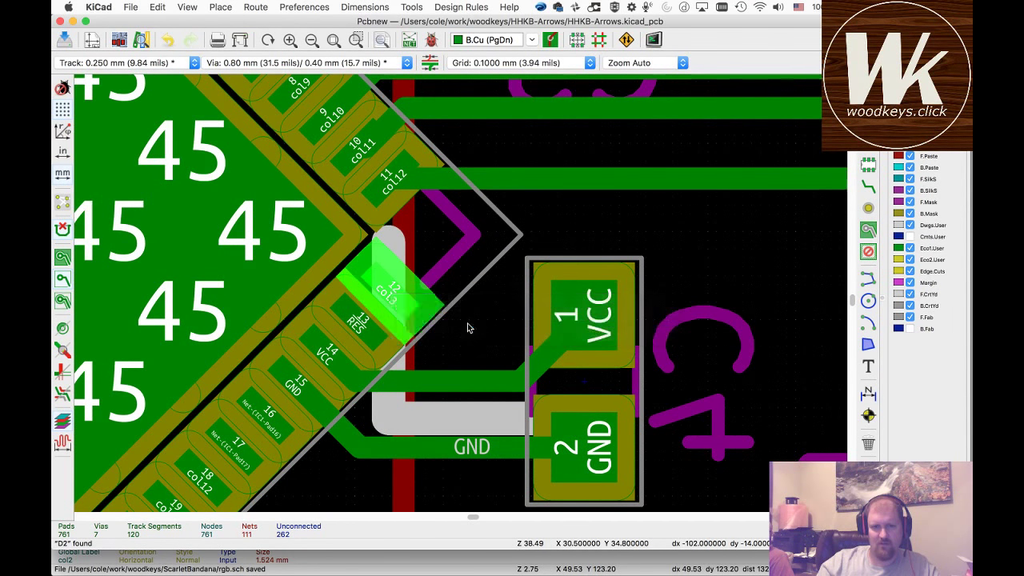
{"action": "double_click", "coordinate": [406, 301]}
{"action": "left_click", "coordinate": [262, 104]}
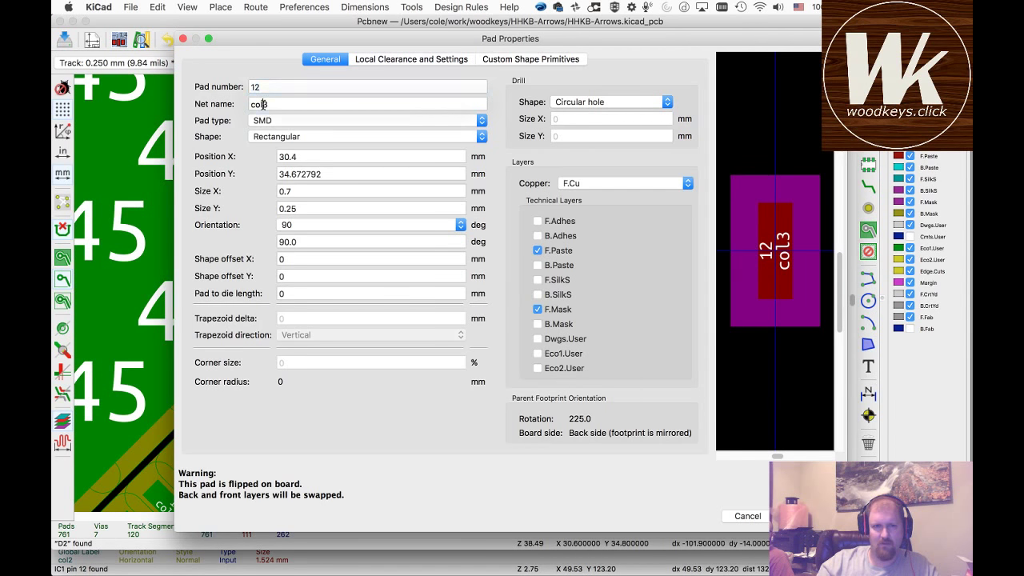
{"action": "type", "text": "1"}
{"action": "key", "text": "Return"}
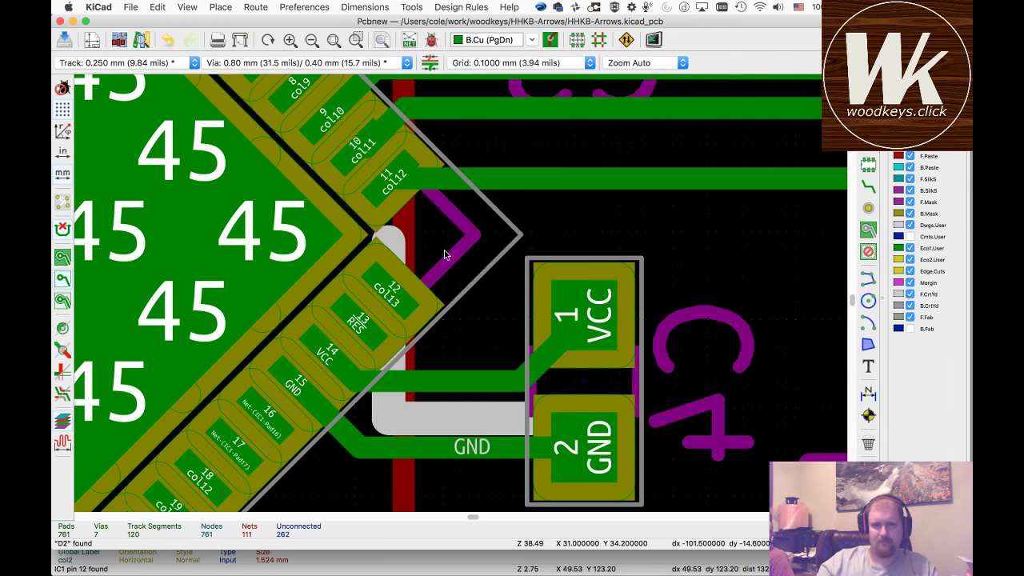
- Route a track from pad 12 to a col13 switch pad
{"action": "key", "text": "m"}
{"action": "scroll", "coordinate": [754, 201], "scroll_direction": "down", "scroll_amount": 5}
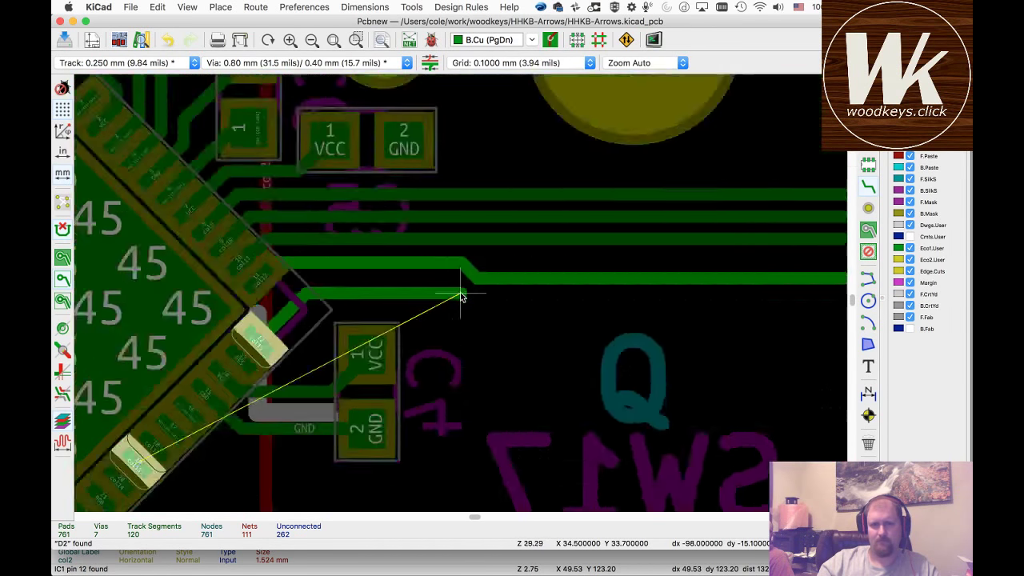
{"action": "scroll", "coordinate": [705, 305], "scroll_direction": "down", "scroll_amount": 5}
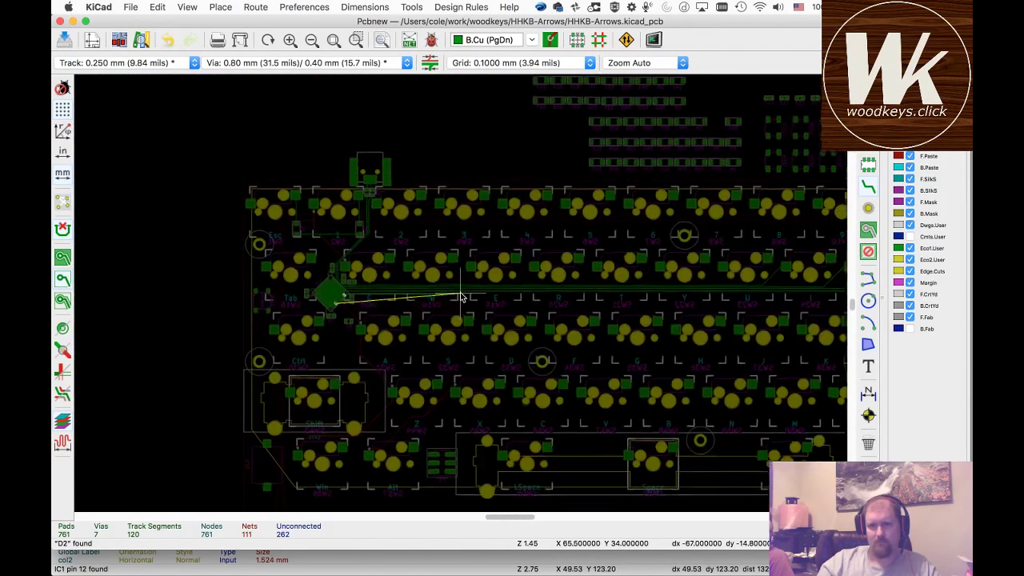
{"action": "scroll", "coordinate": [460, 292], "scroll_direction": "down", "scroll_amount": 3}
{"action": "scroll", "coordinate": [460, 292], "scroll_direction": "up", "scroll_amount": 5}
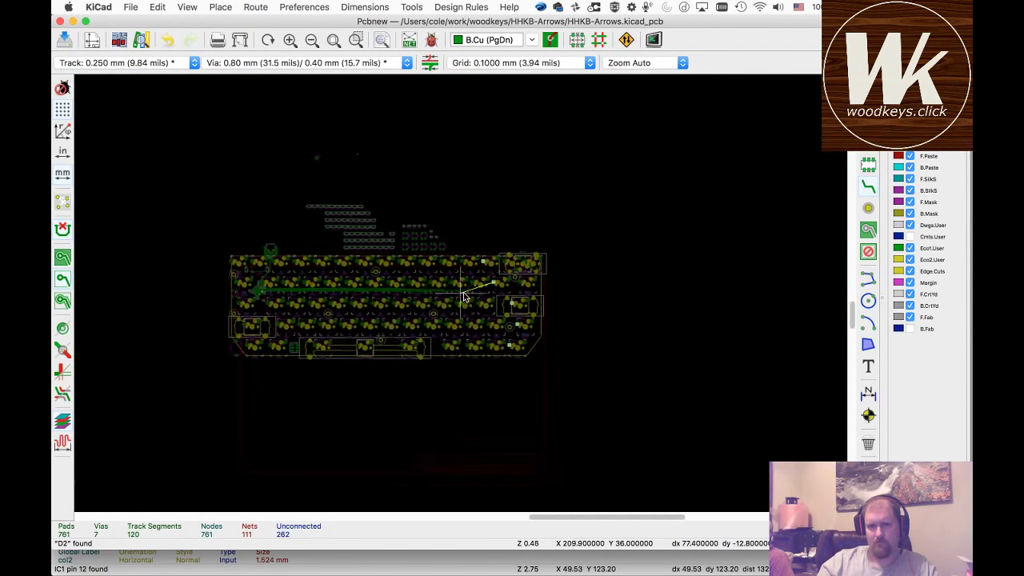
{"action": "scroll", "coordinate": [460, 296], "scroll_direction": "up", "scroll_amount": 5}
{"action": "scroll", "coordinate": [460, 295], "scroll_direction": "down", "scroll_amount": 4}
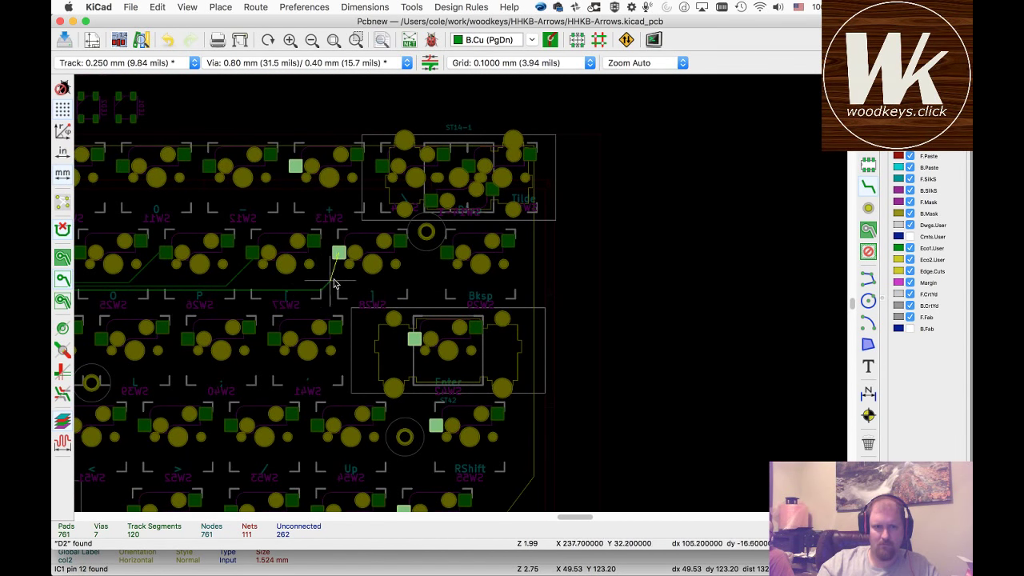
{"action": "left_click", "coordinate": [339, 255]}
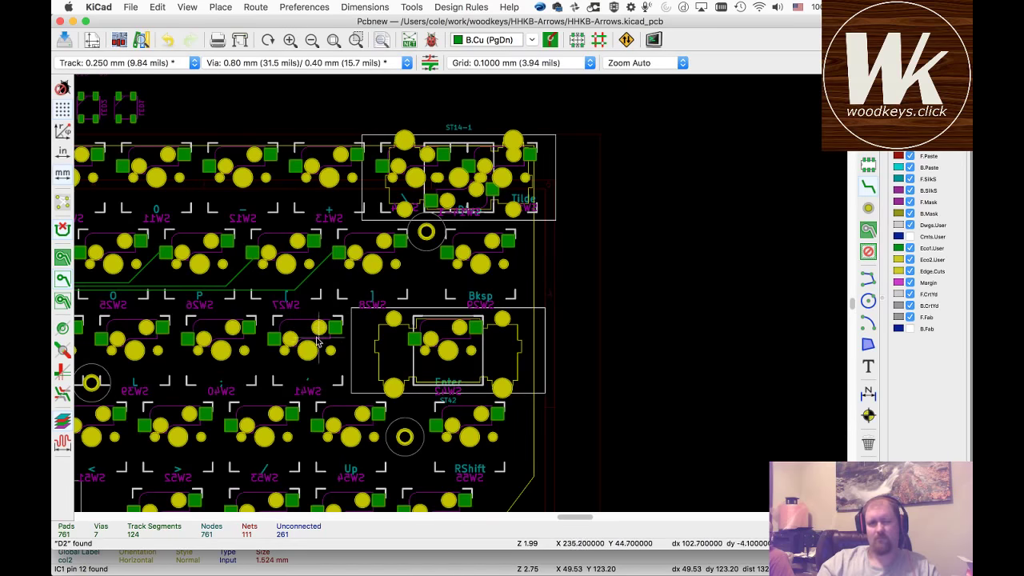
{"action": "scroll", "coordinate": [339, 254], "scroll_direction": "up", "scroll_amount": 4}
{"action": "scroll", "coordinate": [461, 296], "scroll_direction": "down", "scroll_amount": 10}
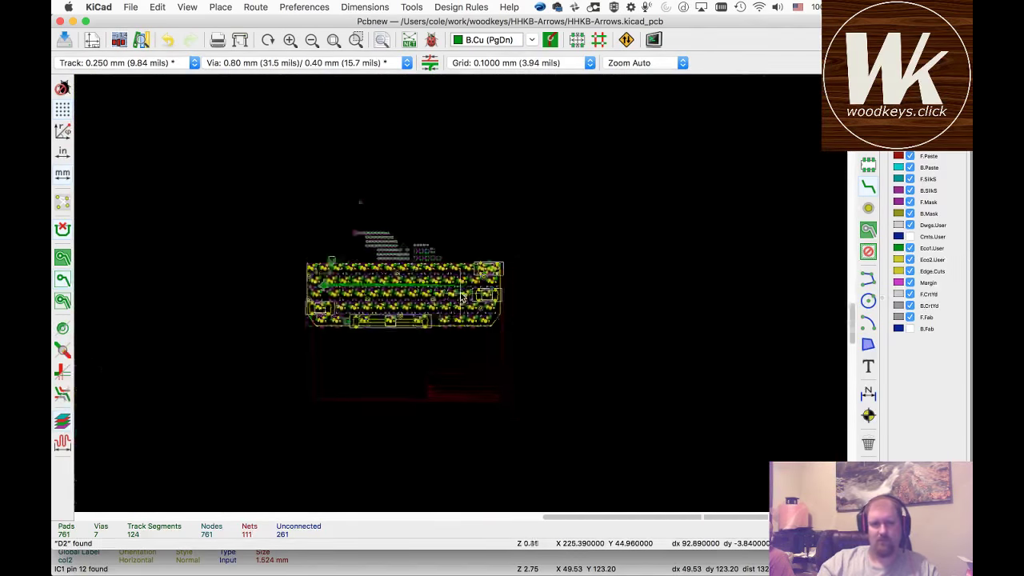
{"action": "scroll", "coordinate": [303, 294], "scroll_direction": "up", "scroll_amount": 11}
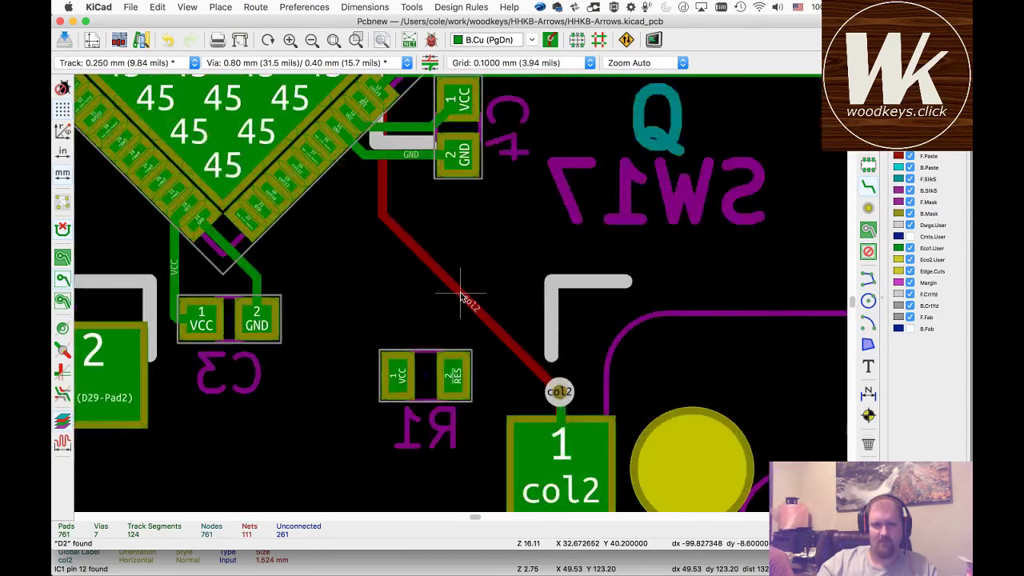
{"action": "scroll", "coordinate": [461, 296], "scroll_direction": "up", "scroll_amount": 3}
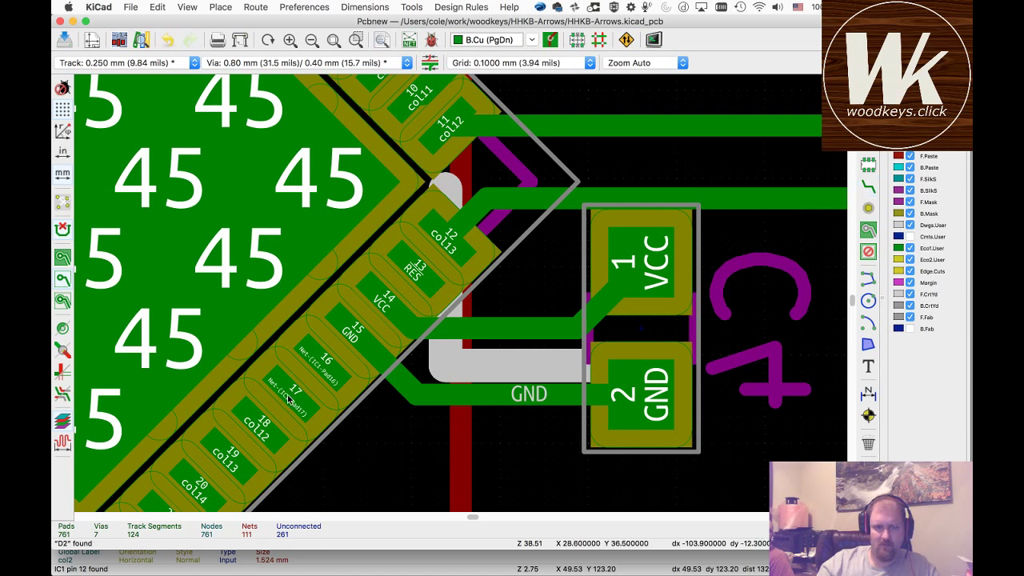
- Check IC1's pin assignments in the schematic, then return to the board
{"action": "key", "text": "super+grave"}
{"action": "key", "text": "super+grave"}
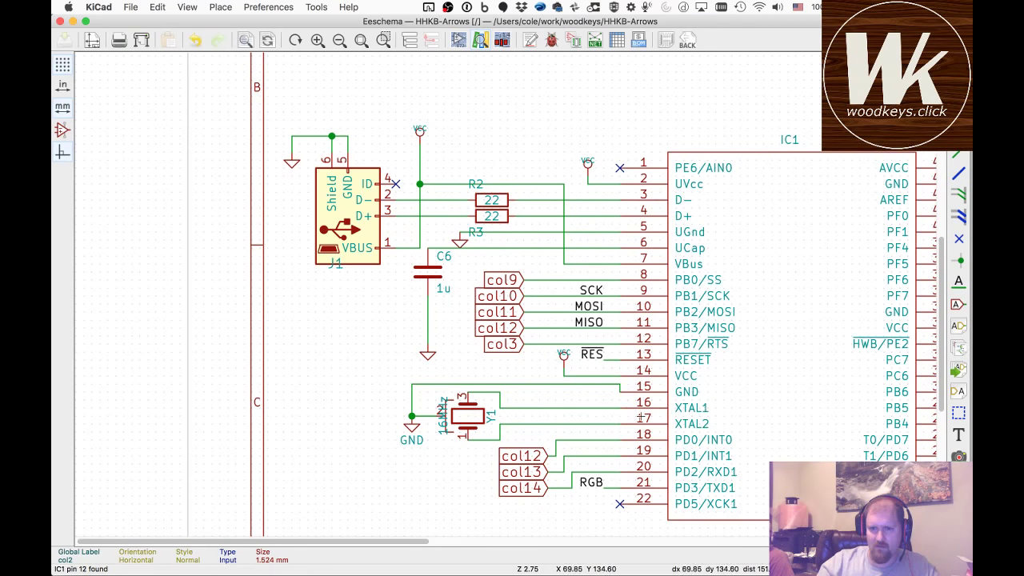
{"action": "key", "text": "super+grave"}
{"action": "scroll", "coordinate": [460, 292], "scroll_direction": "down", "scroll_amount": 3}
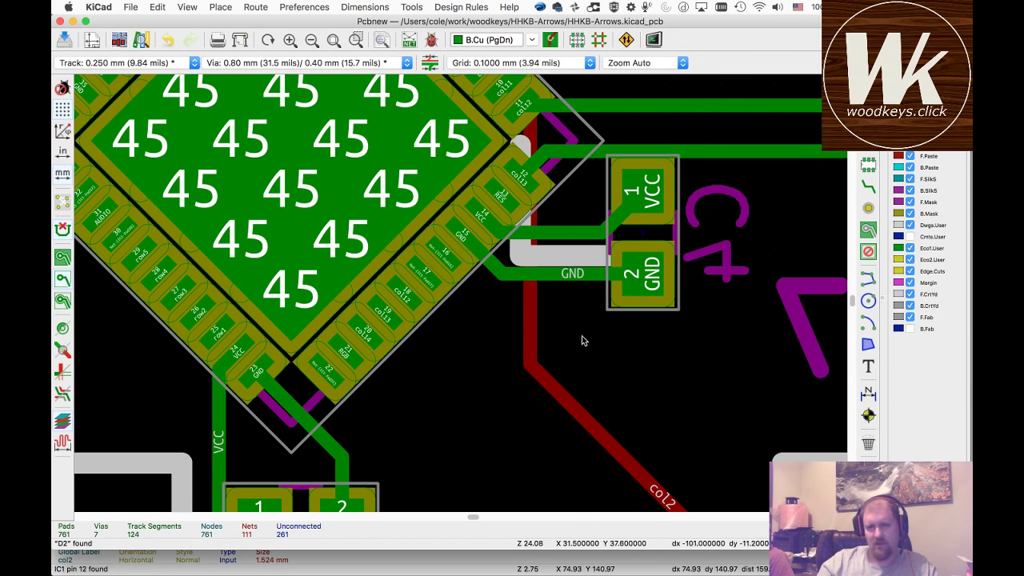
{"action": "scroll", "coordinate": [462, 297], "scroll_direction": "down", "scroll_amount": 3}
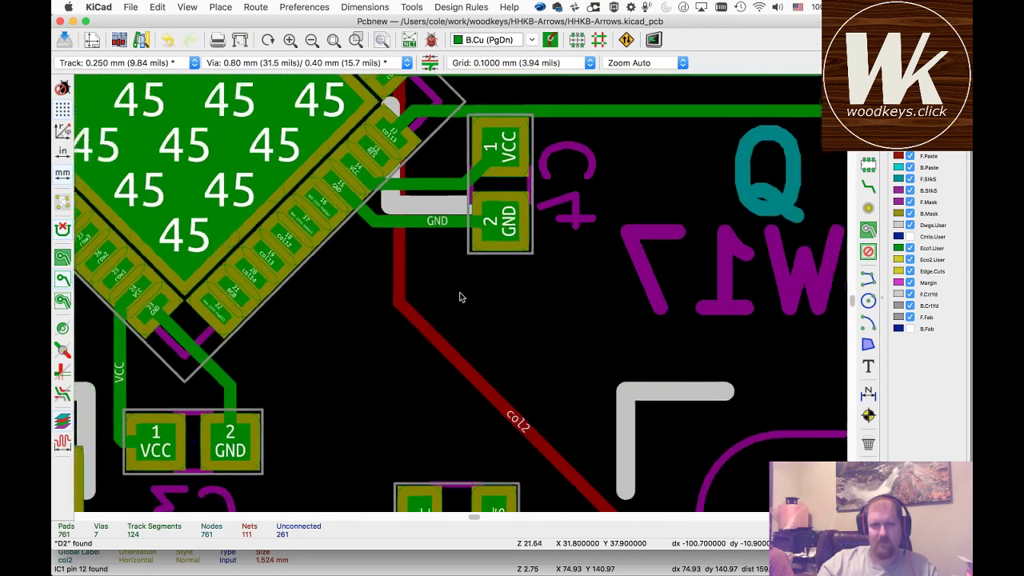
{"action": "scroll", "coordinate": [459, 294], "scroll_direction": "up", "scroll_amount": 8}
{"action": "scroll", "coordinate": [460, 297], "scroll_direction": "down", "scroll_amount": 3}
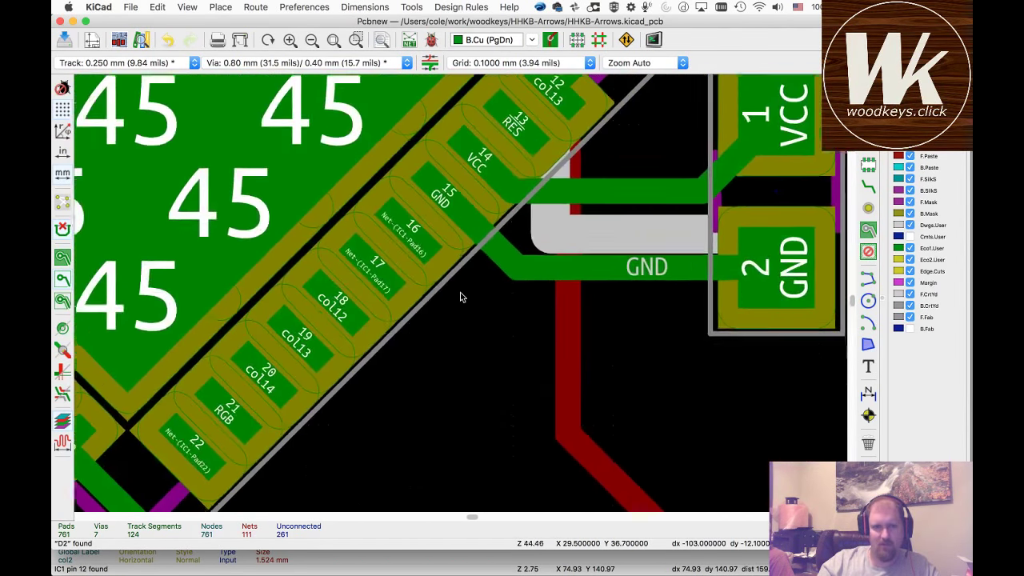
- Change IC1 pad 18's net from col12 to col14
{"action": "left_click", "coordinate": [342, 306]}
{"action": "double_click", "coordinate": [354, 324]}
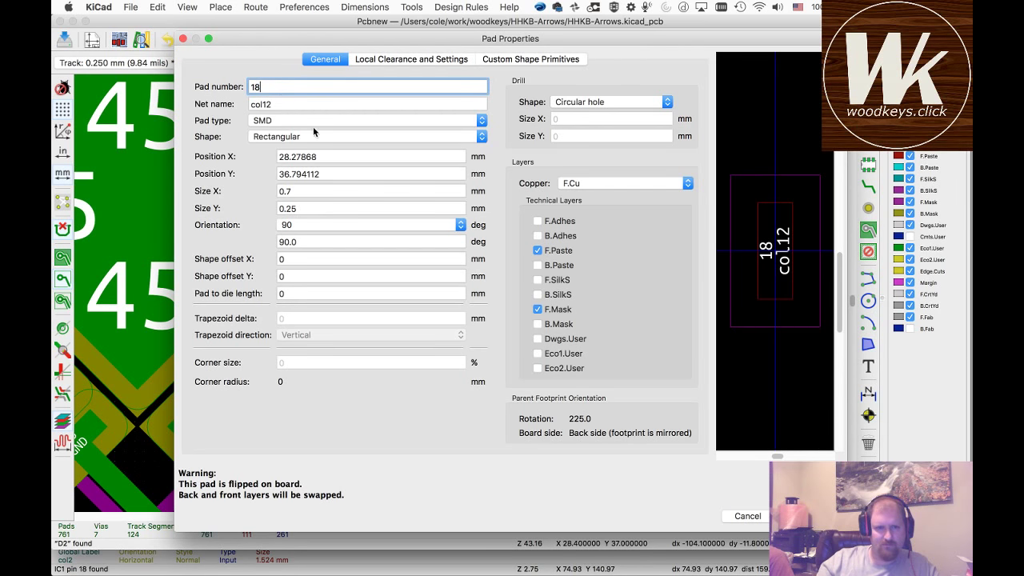
{"action": "left_click", "coordinate": [292, 105]}
{"action": "key", "text": "BackSpace"}
{"action": "type", "text": "4"}
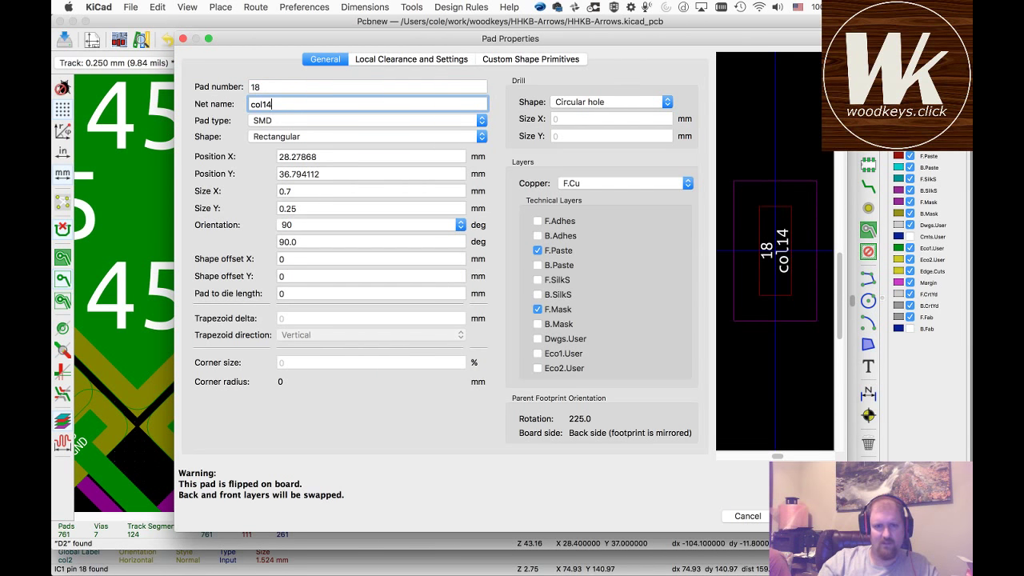
{"action": "key", "text": "Return"}
- Route the col14 track from pad 18 across the board to the Bksp switch pad
{"action": "left_click", "coordinate": [361, 312]}
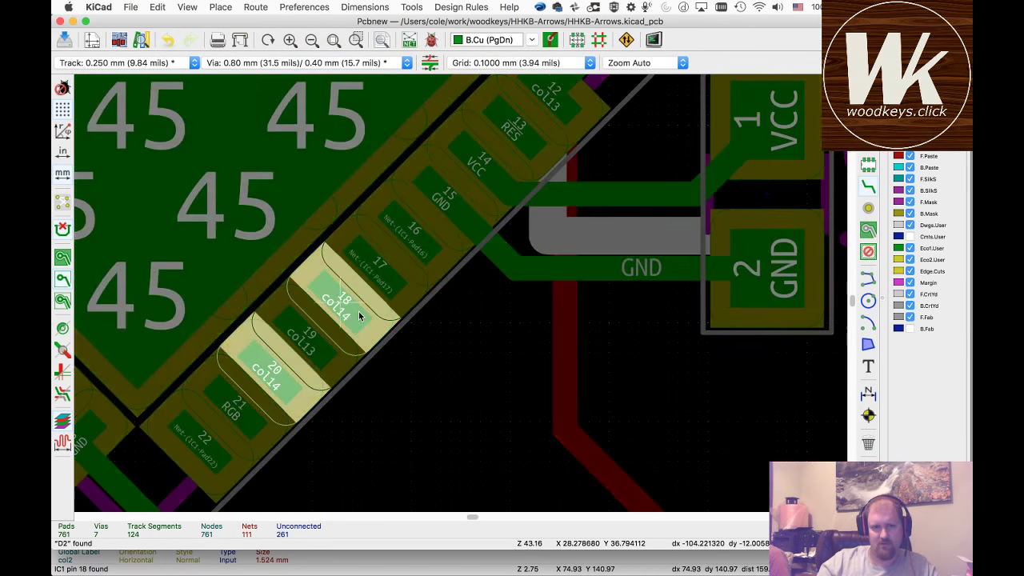
{"action": "scroll", "coordinate": [541, 285], "scroll_direction": "down", "scroll_amount": 6}
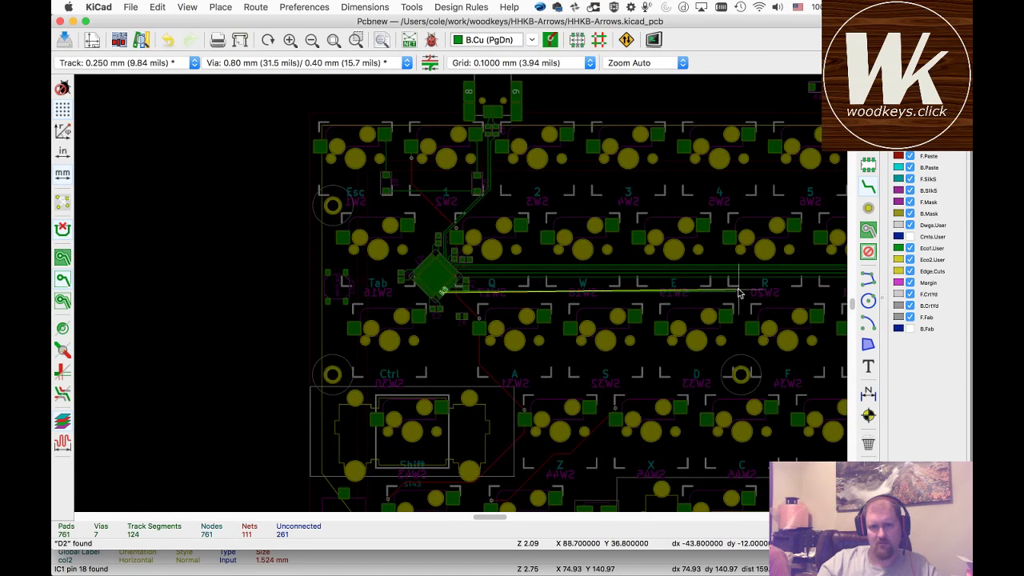
{"action": "scroll", "coordinate": [460, 294], "scroll_direction": "up", "scroll_amount": 8}
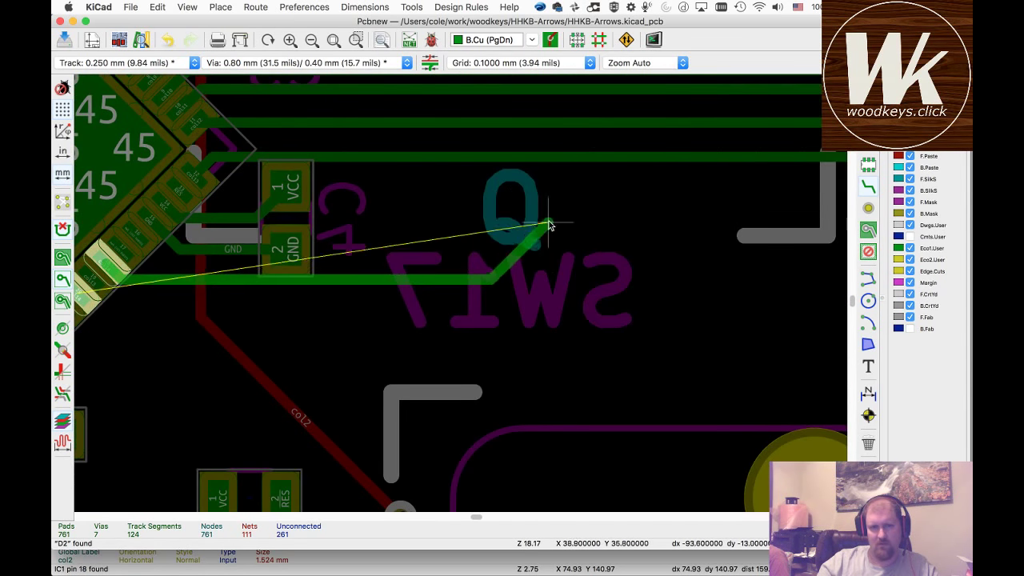
{"action": "left_click", "coordinate": [588, 194]}
{"action": "scroll", "coordinate": [460, 288], "scroll_direction": "down", "scroll_amount": 8}
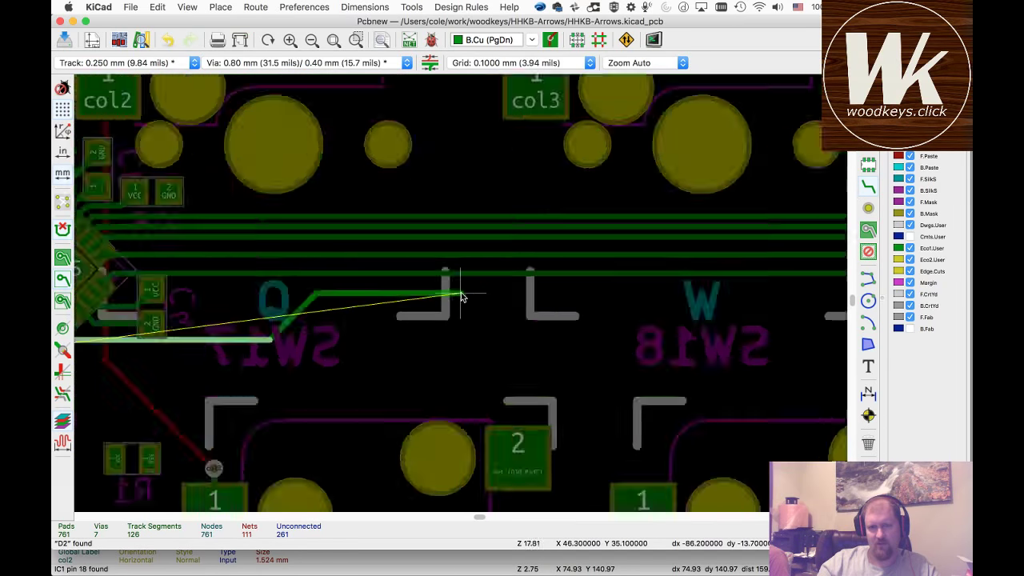
{"action": "scroll", "coordinate": [472, 295], "scroll_direction": "down", "scroll_amount": 2}
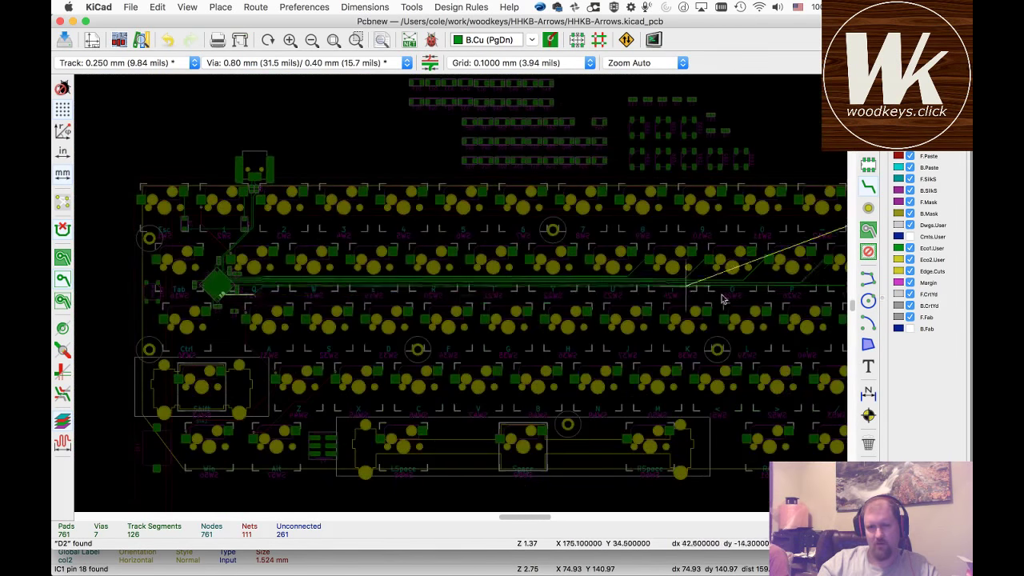
{"action": "scroll", "coordinate": [462, 297], "scroll_direction": "down", "scroll_amount": 3}
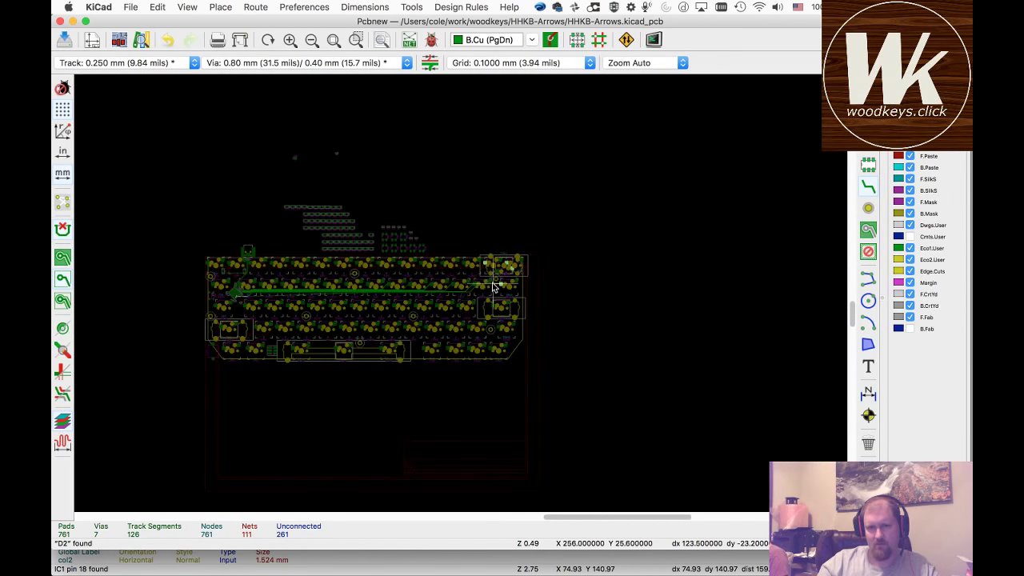
{"action": "scroll", "coordinate": [448, 299], "scroll_direction": "up", "scroll_amount": 6}
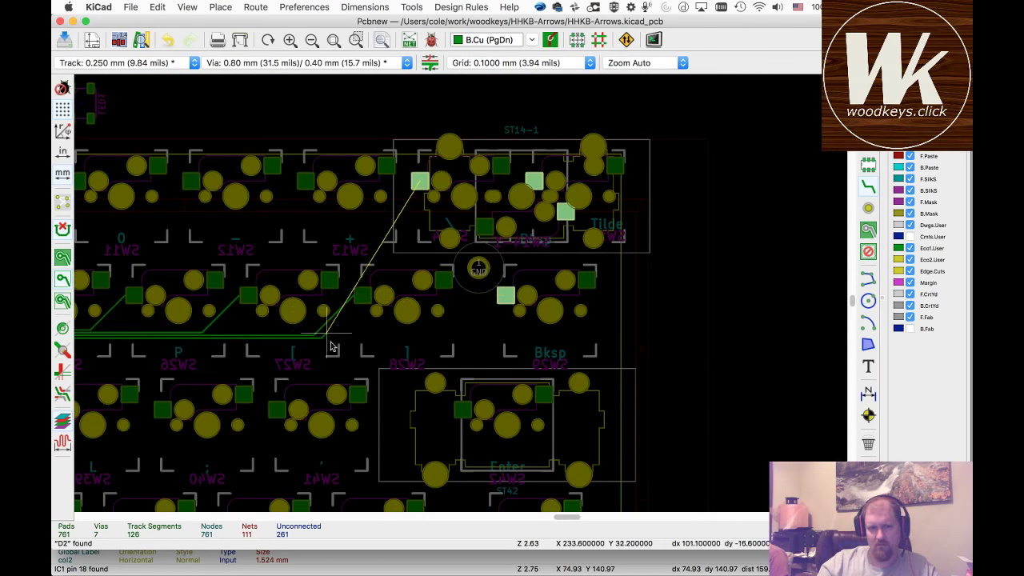
{"action": "left_click", "coordinate": [504, 302]}
{"action": "scroll", "coordinate": [462, 296], "scroll_direction": "down", "scroll_amount": 2}
{"action": "scroll", "coordinate": [462, 293], "scroll_direction": "up", "scroll_amount": 5}
{"action": "scroll", "coordinate": [463, 294], "scroll_direction": "down", "scroll_amount": 5}
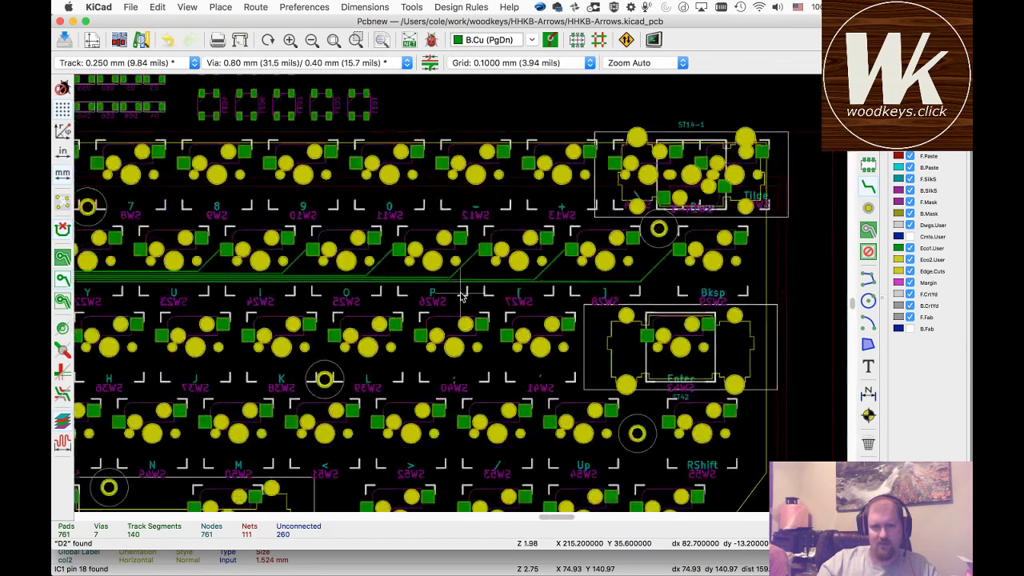
{"action": "scroll", "coordinate": [462, 296], "scroll_direction": "down", "scroll_amount": 4}
{"action": "scroll", "coordinate": [178, 279], "scroll_direction": "up", "scroll_amount": 6}
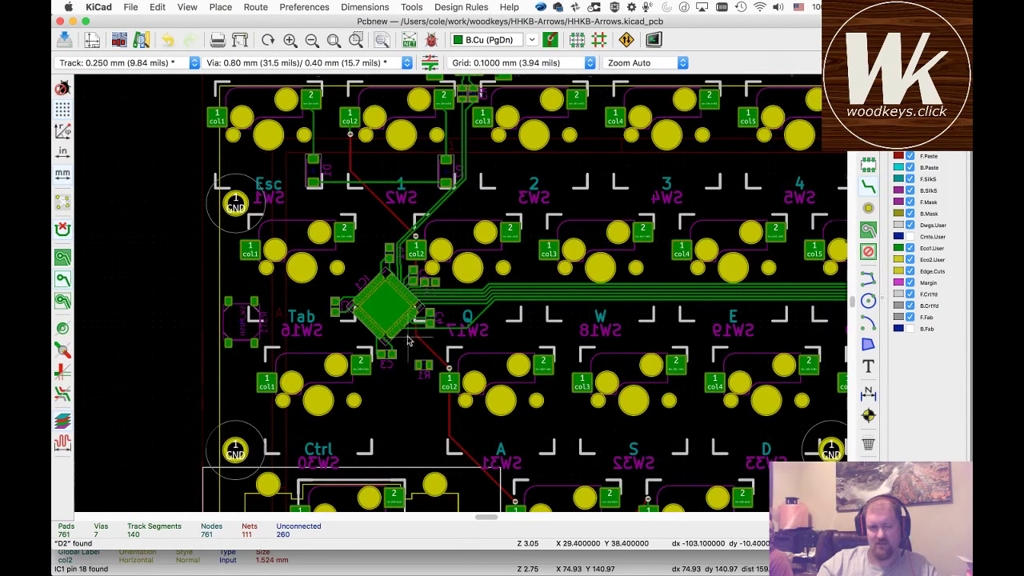
{"action": "scroll", "coordinate": [411, 334], "scroll_direction": "up", "scroll_amount": 5}
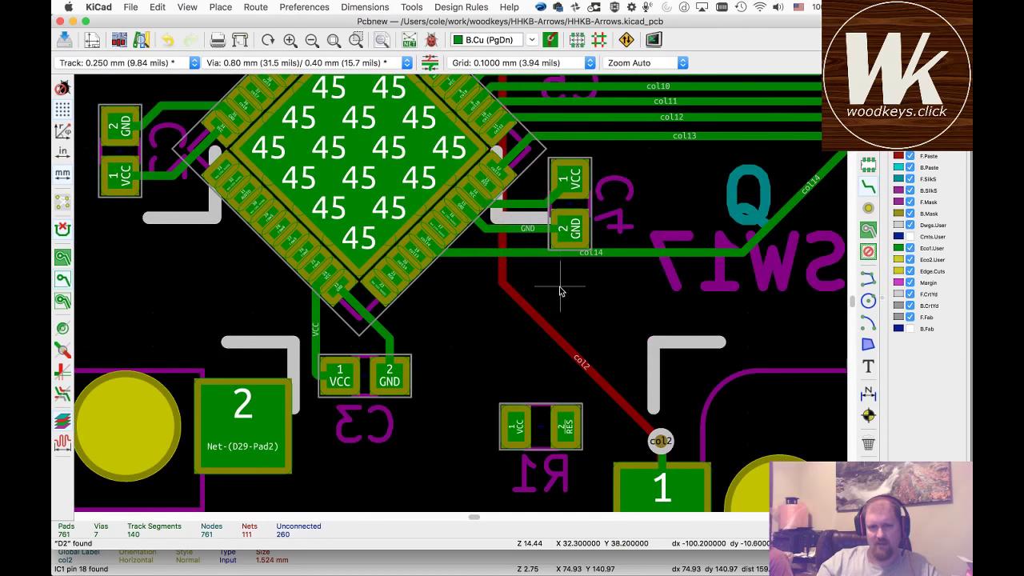
{"action": "scroll", "coordinate": [462, 255], "scroll_direction": "up", "scroll_amount": 1}
{"action": "scroll", "coordinate": [459, 292], "scroll_direction": "up", "scroll_amount": 2}
{"action": "scroll", "coordinate": [460, 292], "scroll_direction": "down", "scroll_amount": 2}
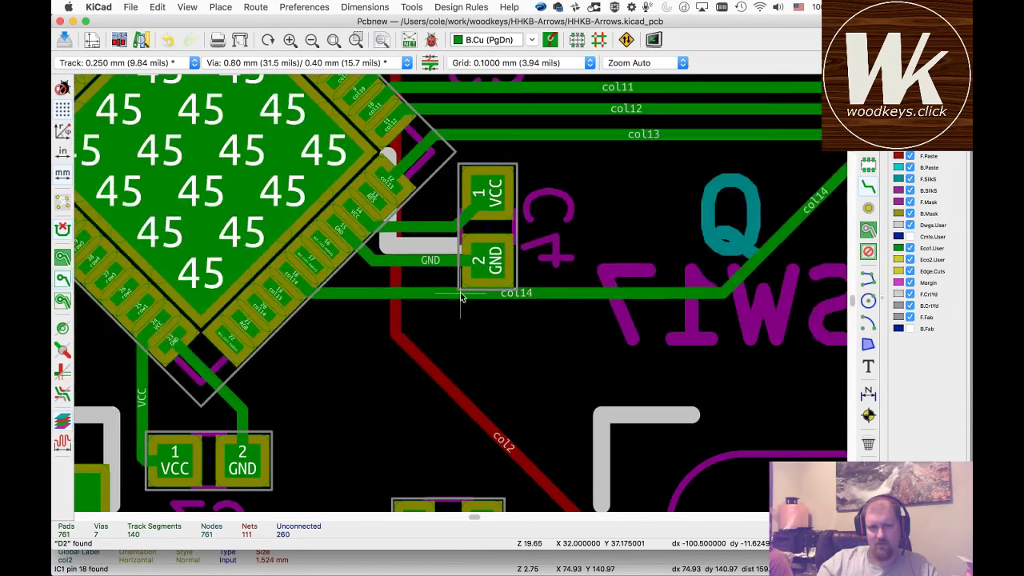
{"action": "scroll", "coordinate": [460, 292], "scroll_direction": "up", "scroll_amount": 1}
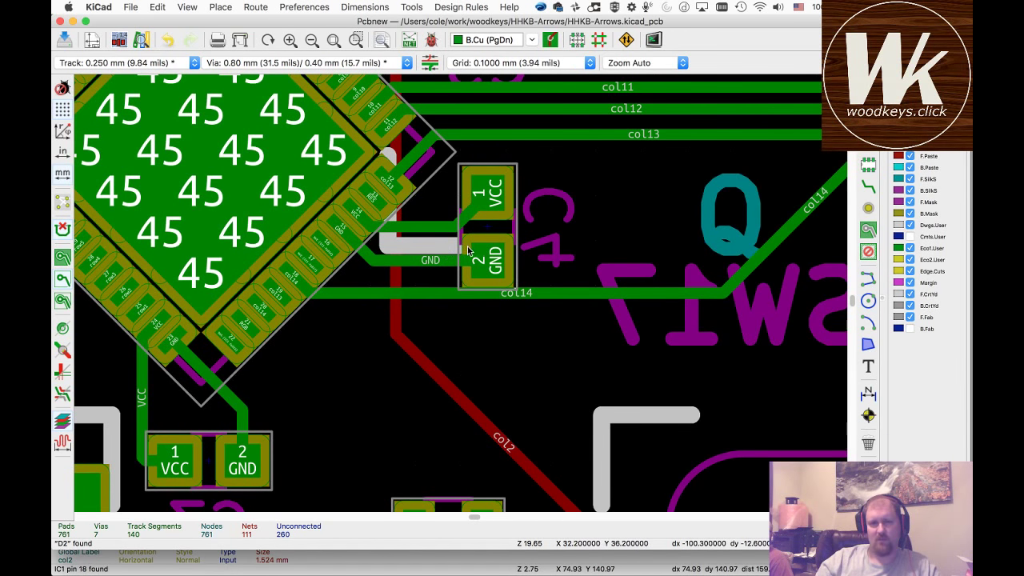
- Rotate C4 90 degrees and move it up and right beside IC1
{"action": "left_click", "coordinate": [490, 236]}
{"action": "key", "text": "r"}
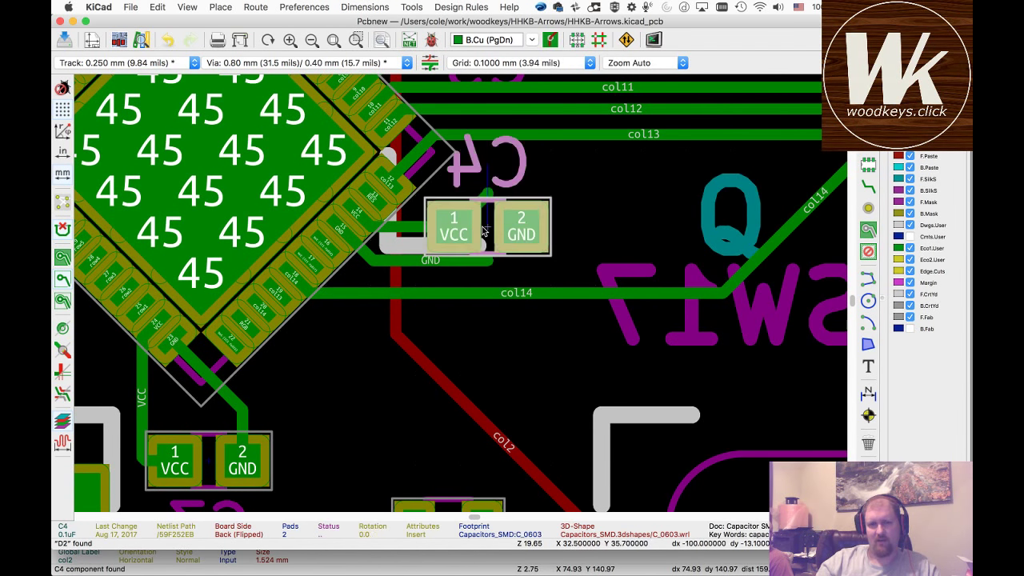
{"action": "left_click_drag", "start_coordinate": [485, 239], "coordinate": [524, 195]}
{"action": "left_click", "coordinate": [355, 247]}
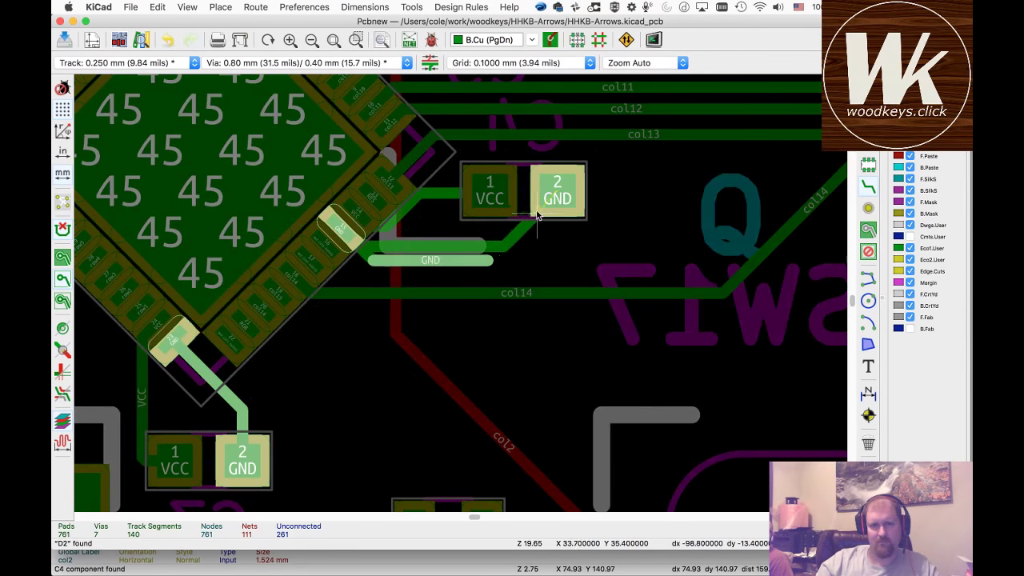
{"action": "key", "text": "Escape"}
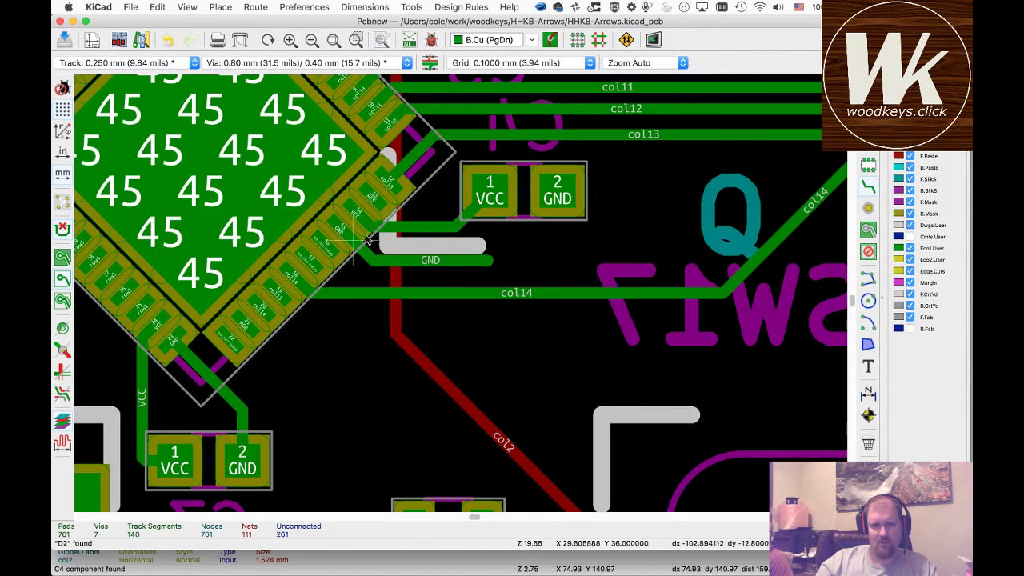
- Delete C4's old VCC and GND track segments
{"action": "left_click", "coordinate": [427, 231]}
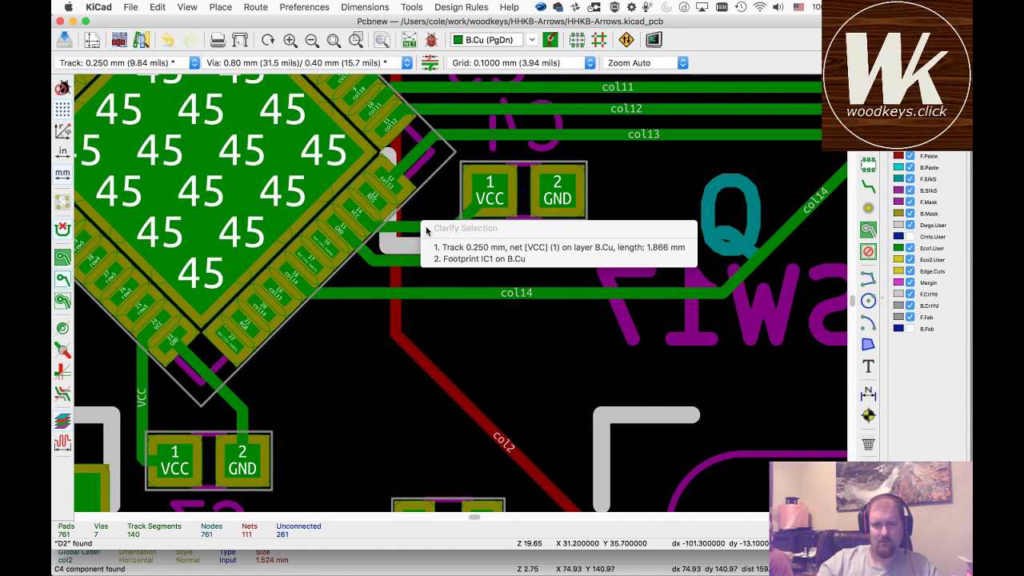
{"action": "left_click", "coordinate": [448, 246]}
{"action": "key", "text": "Delete"}
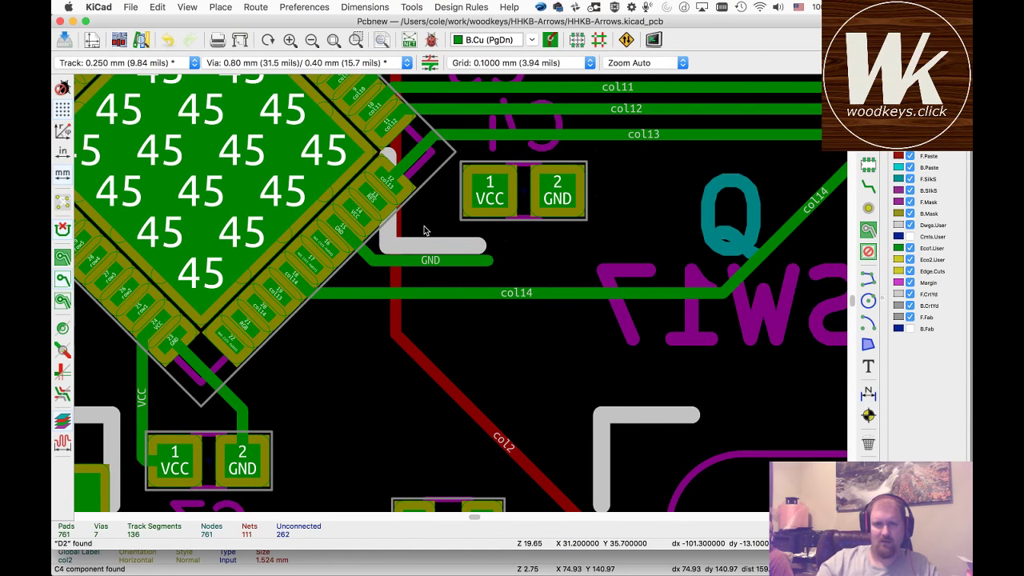
{"action": "left_click", "coordinate": [468, 262]}
{"action": "key", "text": "Delete"}
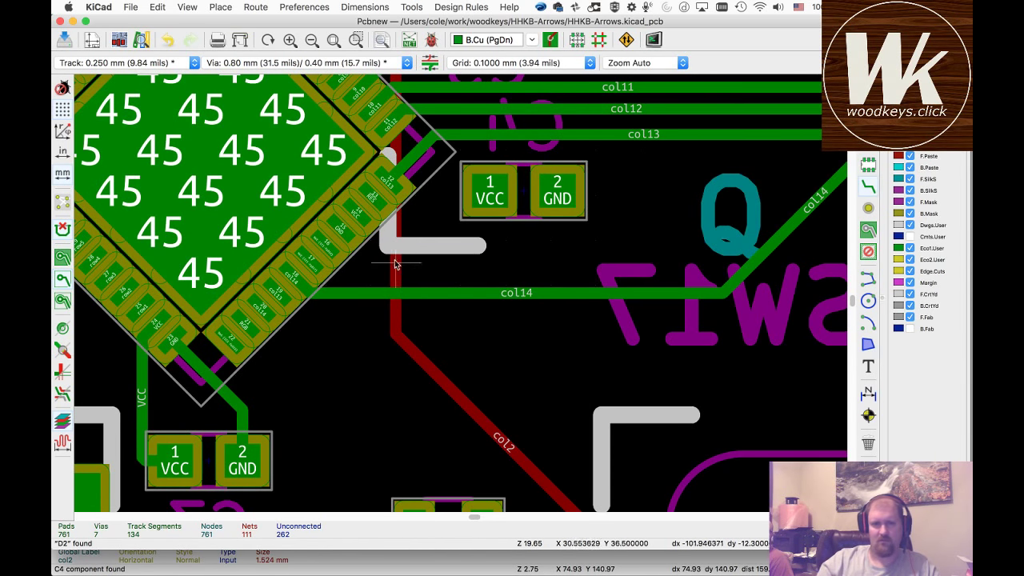
- Route new VCC and GND tracks from IC1's pins to C4's pads
{"action": "key", "text": "x"}
{"action": "left_click", "coordinate": [356, 212]}
{"action": "left_click", "coordinate": [500, 190]}
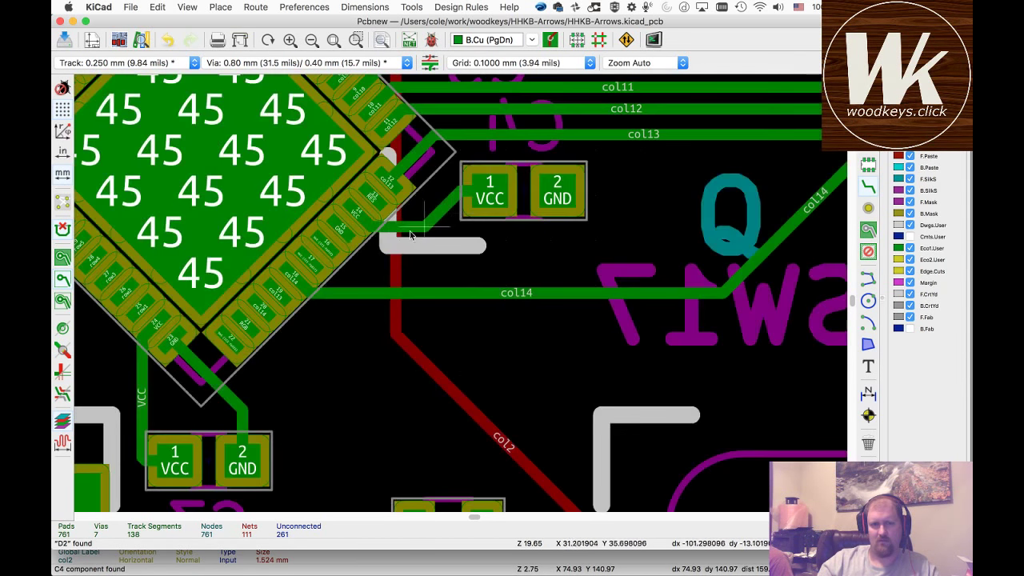
{"action": "left_click", "coordinate": [350, 237]}
{"action": "left_click", "coordinate": [554, 197]}
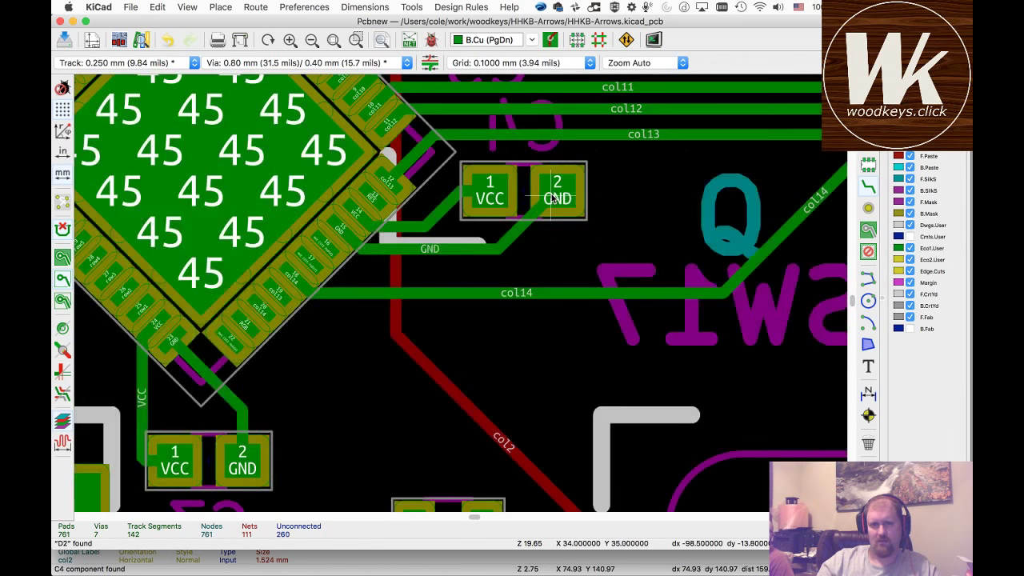
- Delete the stray col14 track segment and both col2 track segments
{"action": "left_click", "coordinate": [360, 295]}
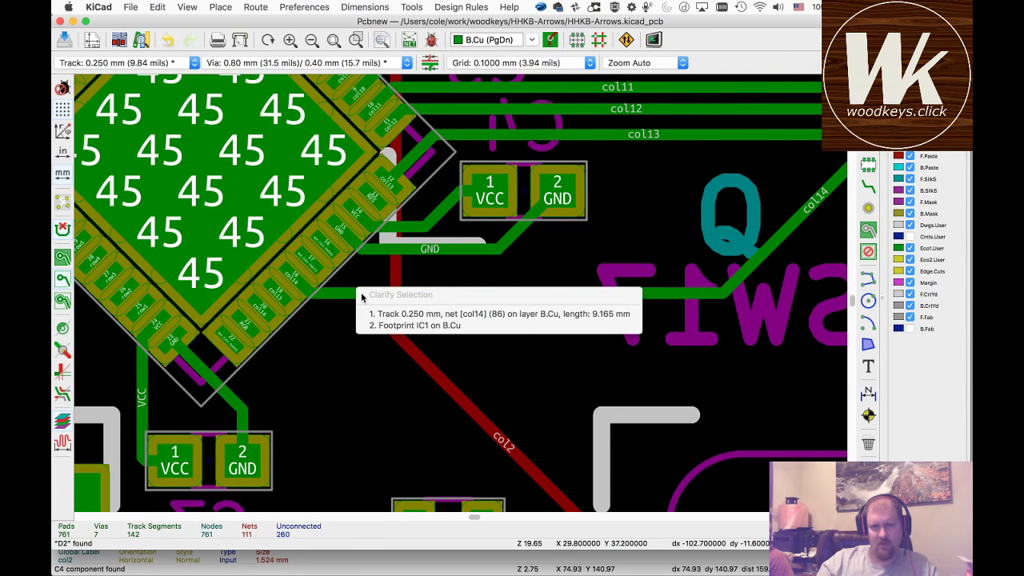
{"action": "left_click", "coordinate": [376, 314]}
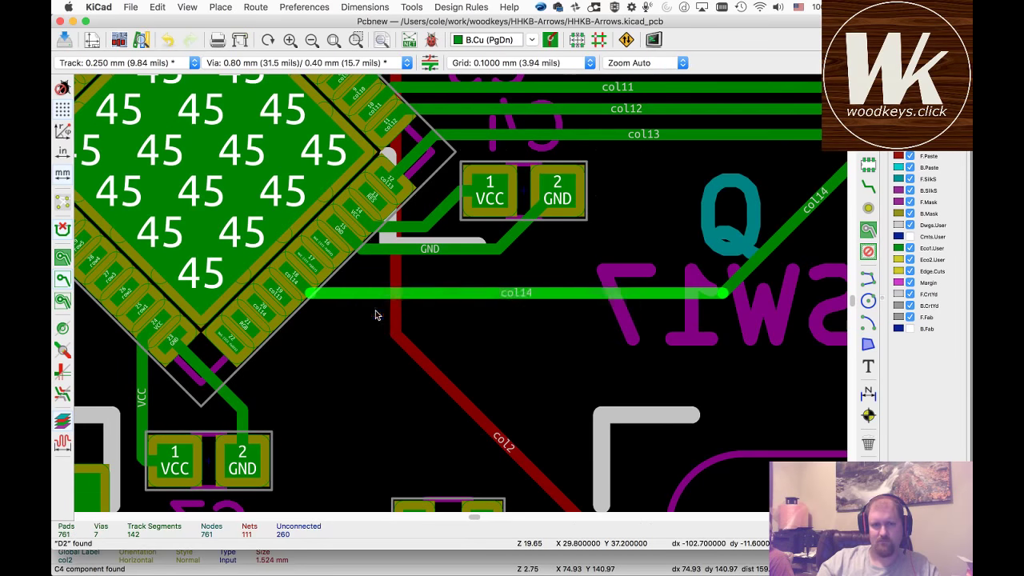
{"action": "key", "text": "Delete"}
{"action": "left_click", "coordinate": [394, 294]}
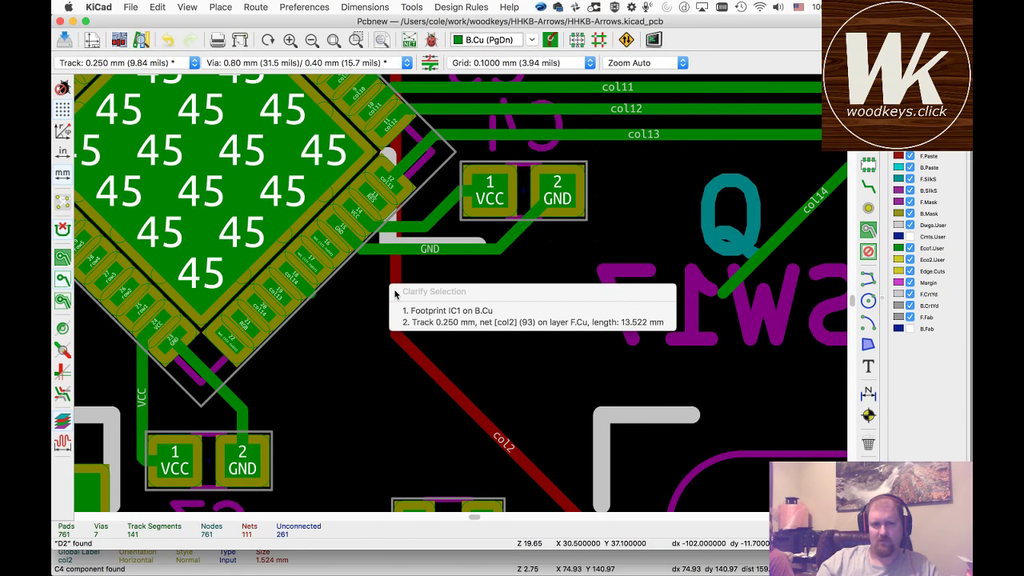
{"action": "left_click", "coordinate": [452, 322]}
{"action": "key", "text": "Delete"}
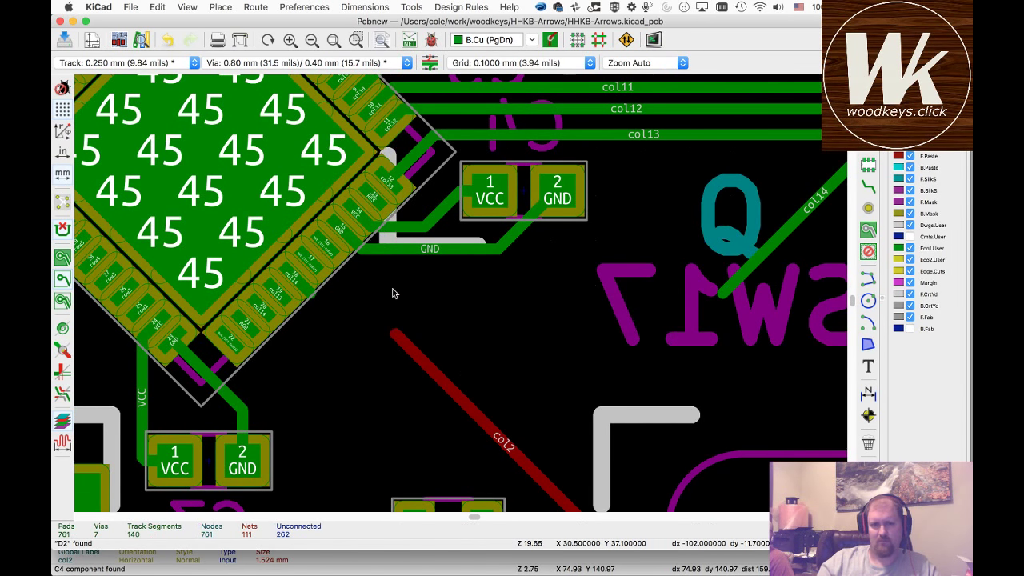
{"action": "left_click", "coordinate": [467, 407]}
{"action": "key", "text": "Delete"}
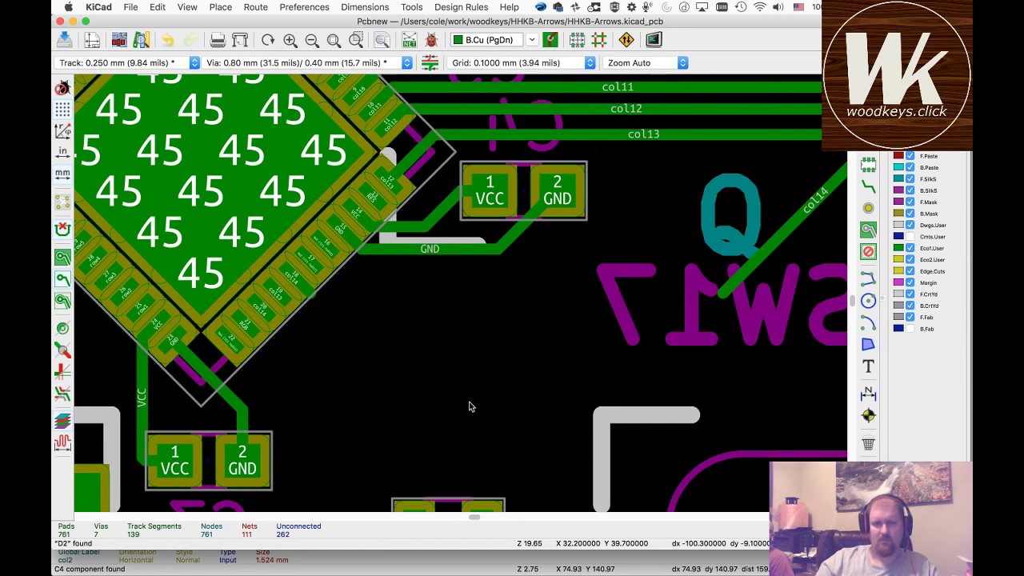
- Save the board
{"action": "key", "text": "super+s"}
{"action": "scroll", "coordinate": [475, 308], "scroll_direction": "down", "scroll_amount": 10}
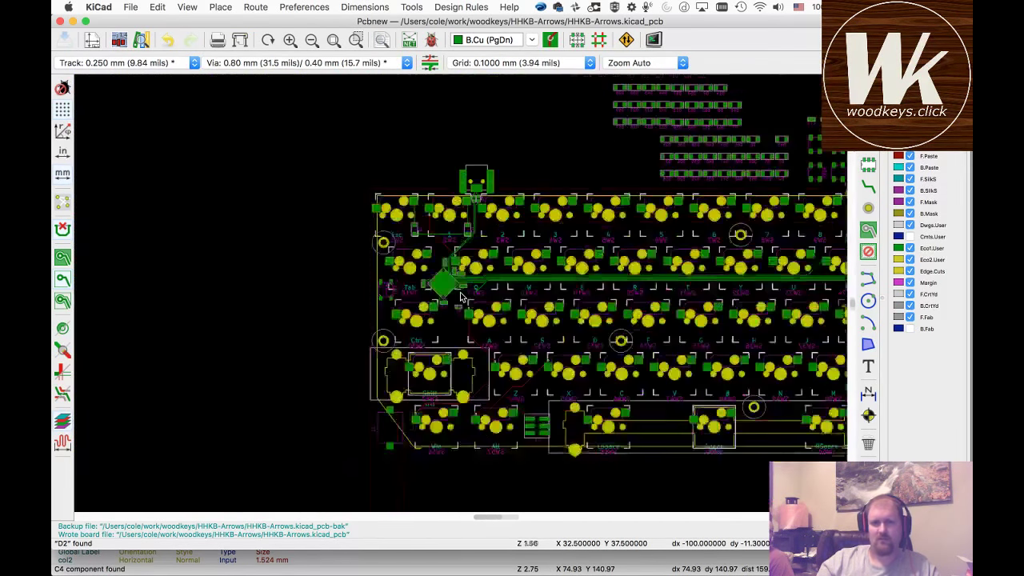
{"action": "scroll", "coordinate": [460, 298], "scroll_direction": "up", "scroll_amount": 6}
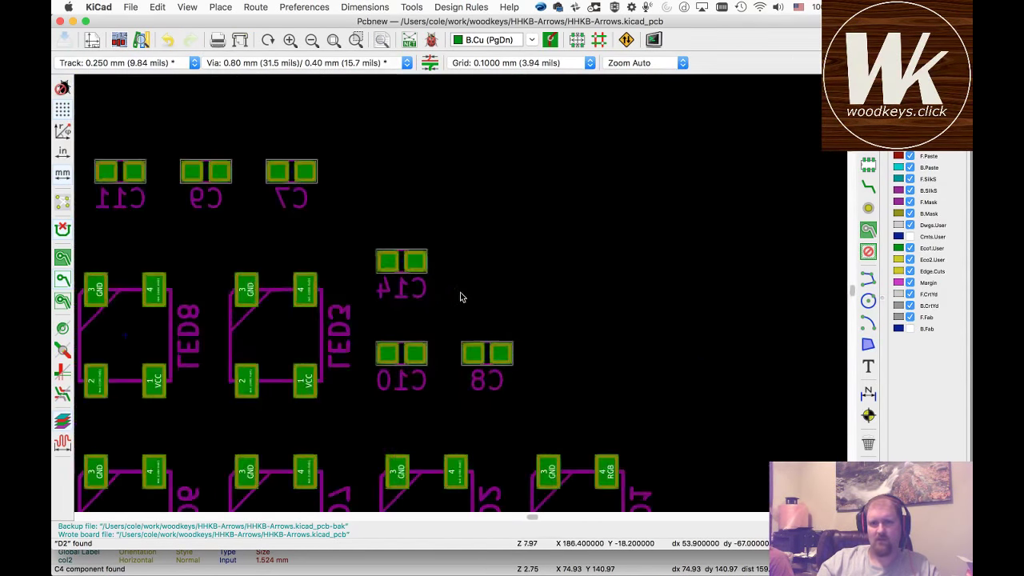
{"action": "scroll", "coordinate": [460, 297], "scroll_direction": "down", "scroll_amount": 5}
{"action": "scroll", "coordinate": [460, 298], "scroll_direction": "up", "scroll_amount": 1}
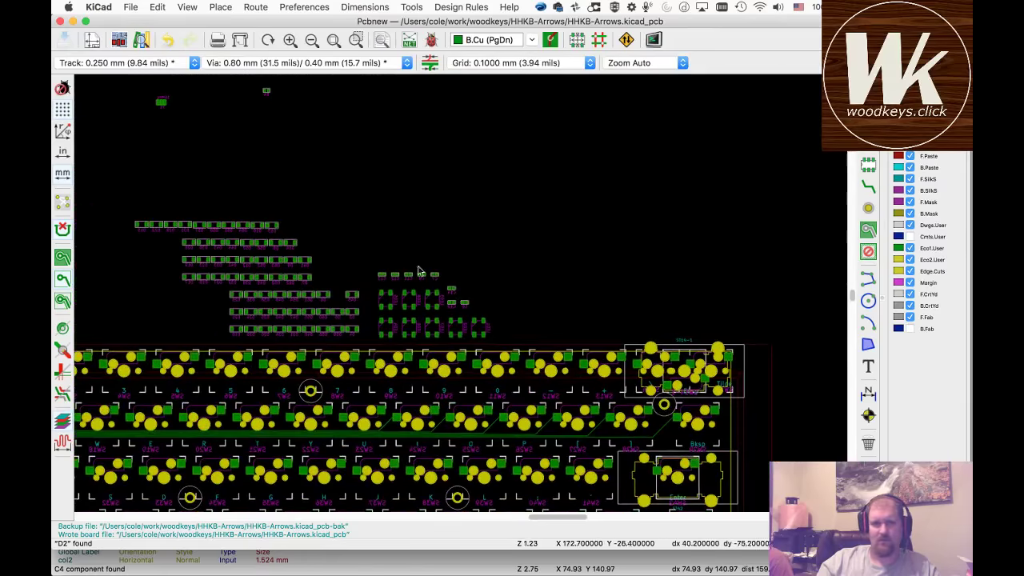
- Move the 16MHz crystal Y1 from off the board to sit beside IC1, just above R1
{"action": "left_click", "coordinate": [161, 104]}
{"action": "scroll", "coordinate": [160, 104], "scroll_direction": "up", "scroll_amount": 6}
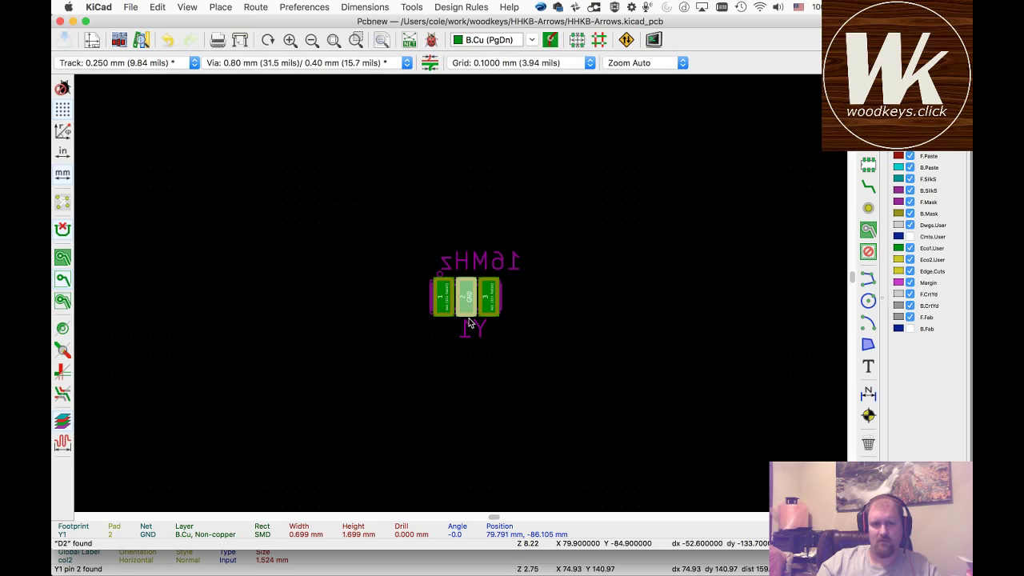
{"action": "key", "text": "F5"}
{"action": "key", "text": "F5"}
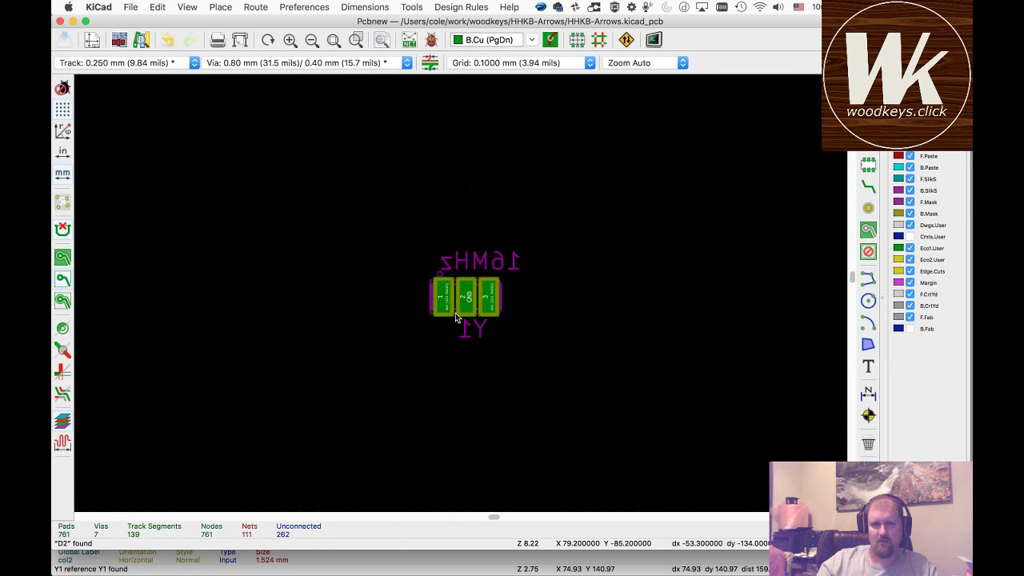
{"action": "scroll", "coordinate": [455, 313], "scroll_direction": "down", "scroll_amount": 6}
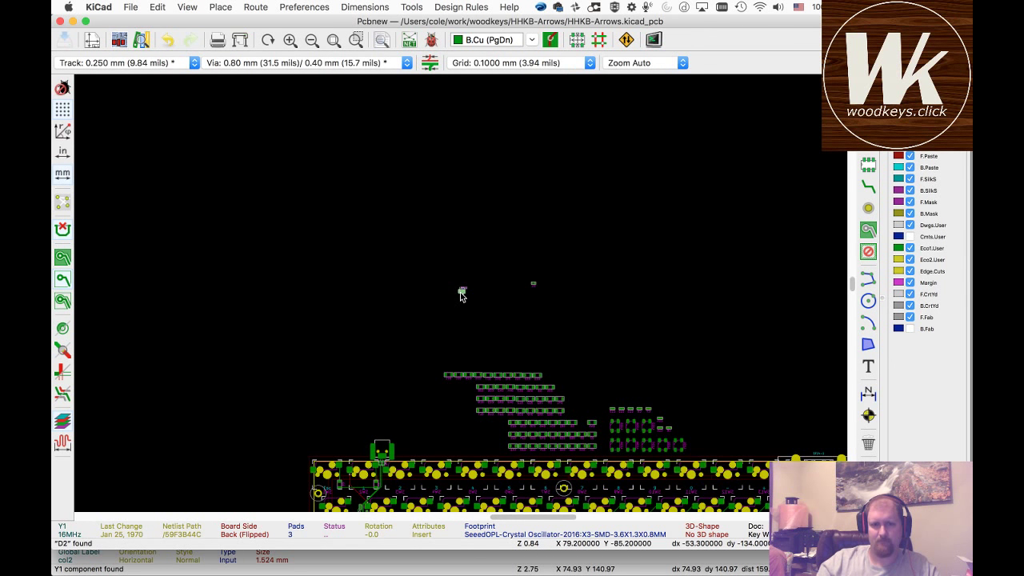
{"action": "key", "text": "m"}
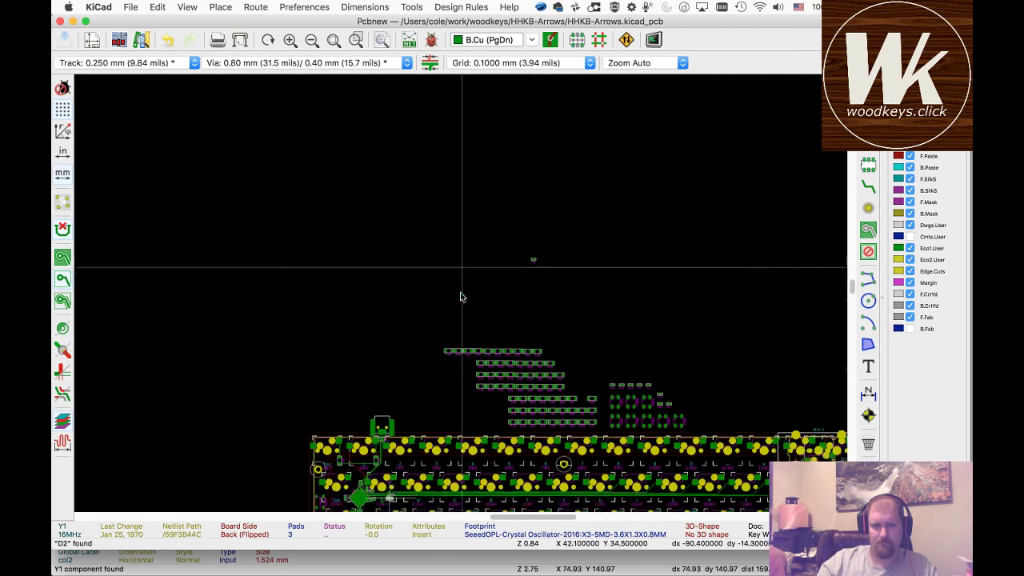
{"action": "scroll", "coordinate": [459, 297], "scroll_direction": "up", "scroll_amount": 2}
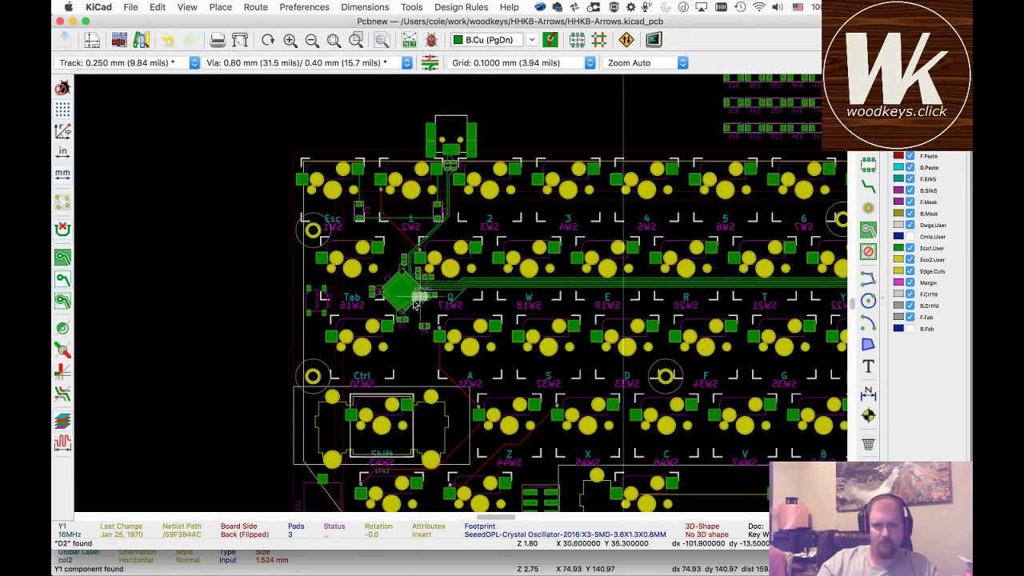
{"action": "scroll", "coordinate": [415, 305], "scroll_direction": "up", "scroll_amount": 5}
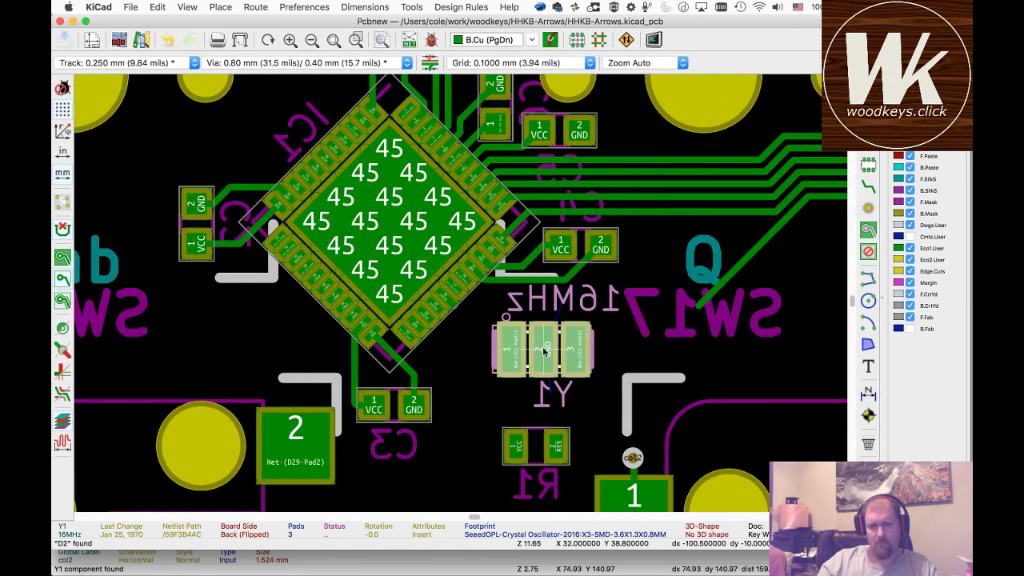
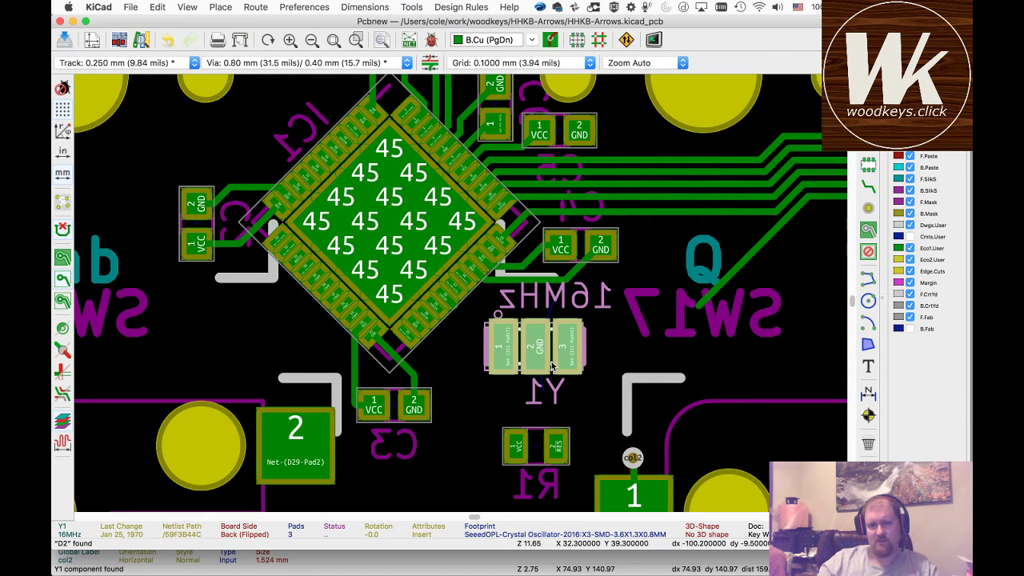
- Rotate crystal Y1 and set its rotation to 45° in Footprint Properties
{"action": "key", "text": "r"}
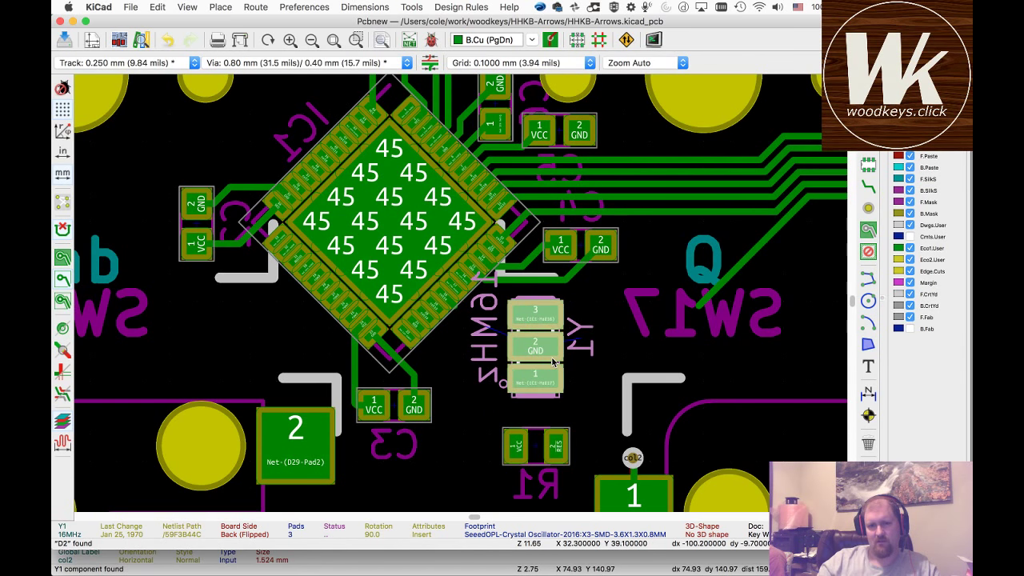
{"action": "key", "text": "r"}
{"action": "key", "text": "r"}
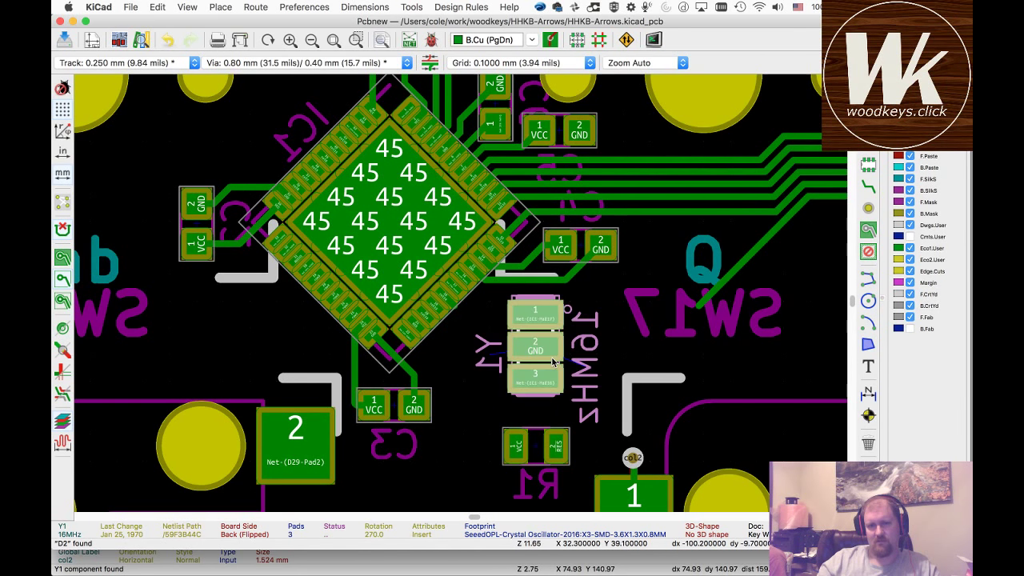
{"action": "key", "text": "e"}
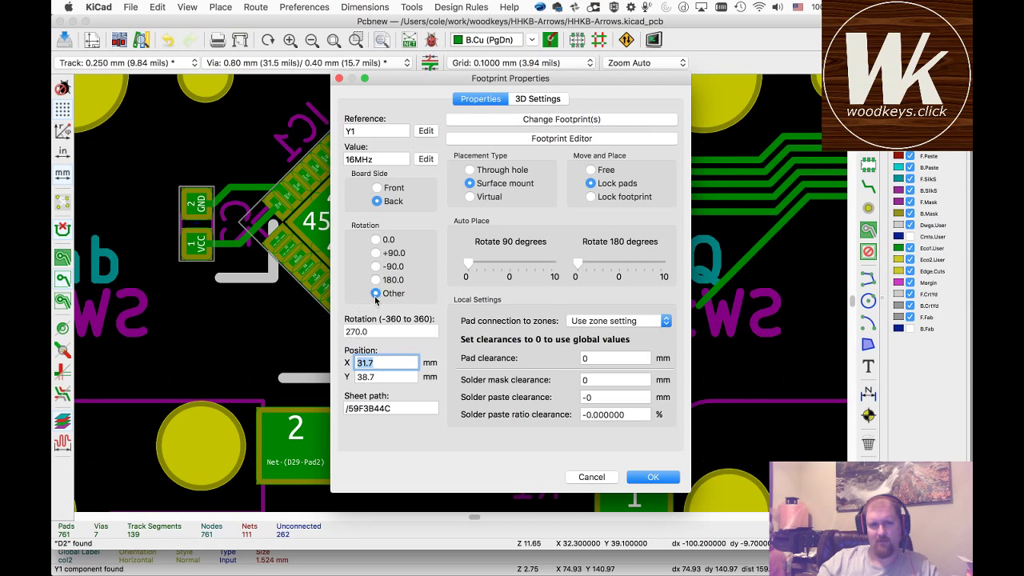
{"action": "double_click", "coordinate": [374, 331]}
{"action": "type", "text": "34"}
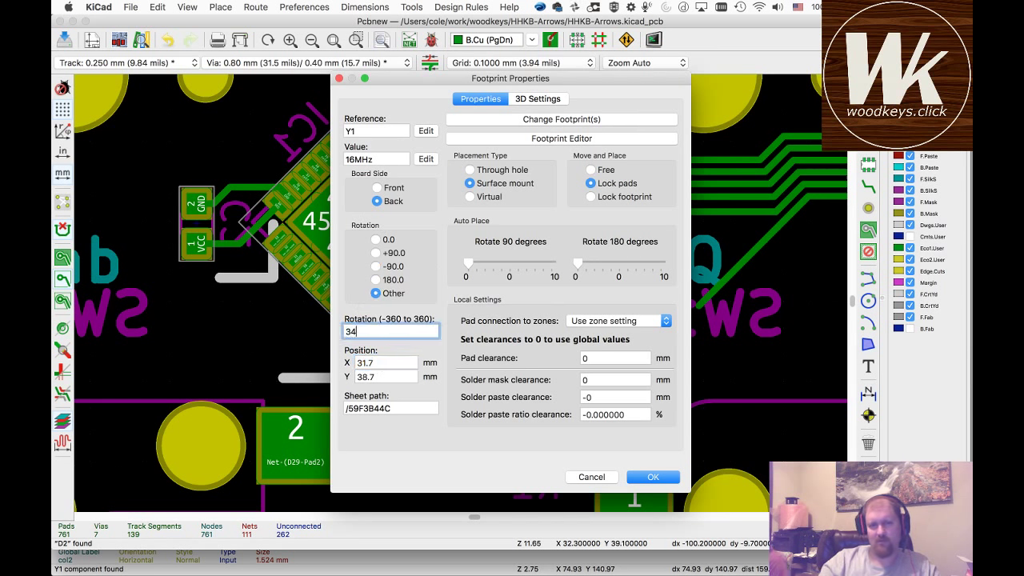
{"action": "key", "text": "Return"}
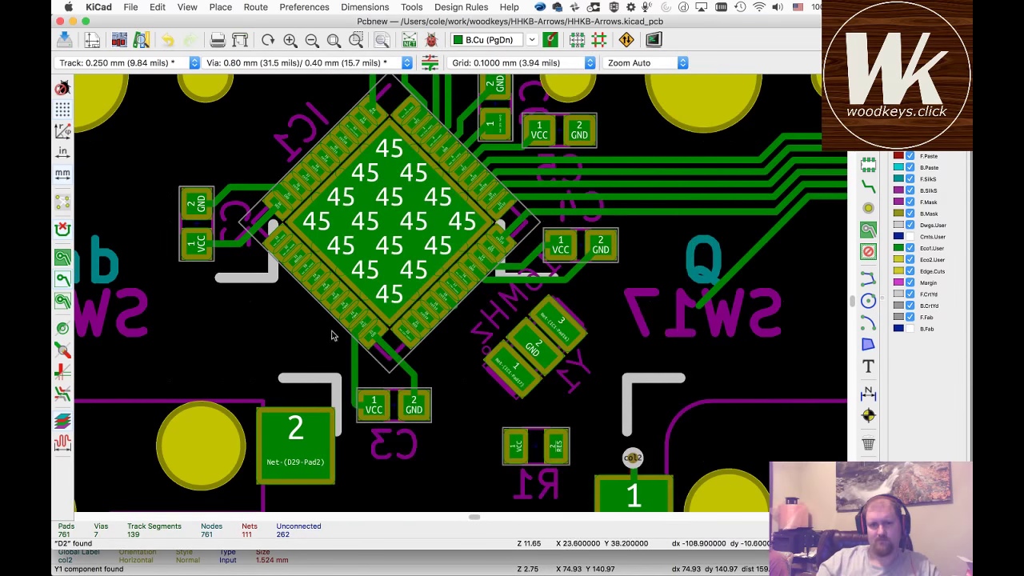
- Move Y1 to a new spot beside IC1, keeping its 45° rotation
{"action": "scroll", "coordinate": [460, 296], "scroll_direction": "up", "scroll_amount": 5}
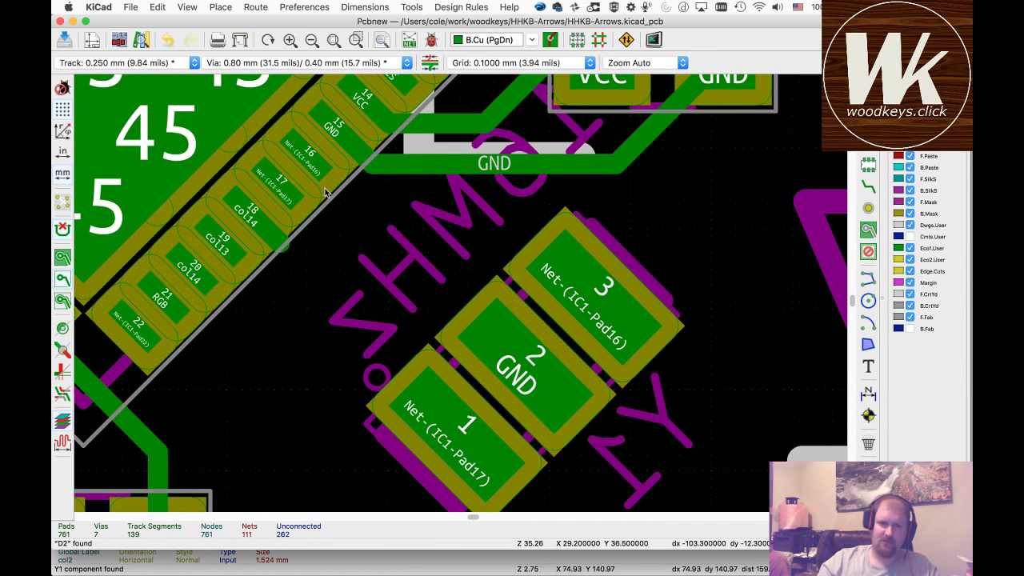
{"action": "left_click", "coordinate": [524, 364]}
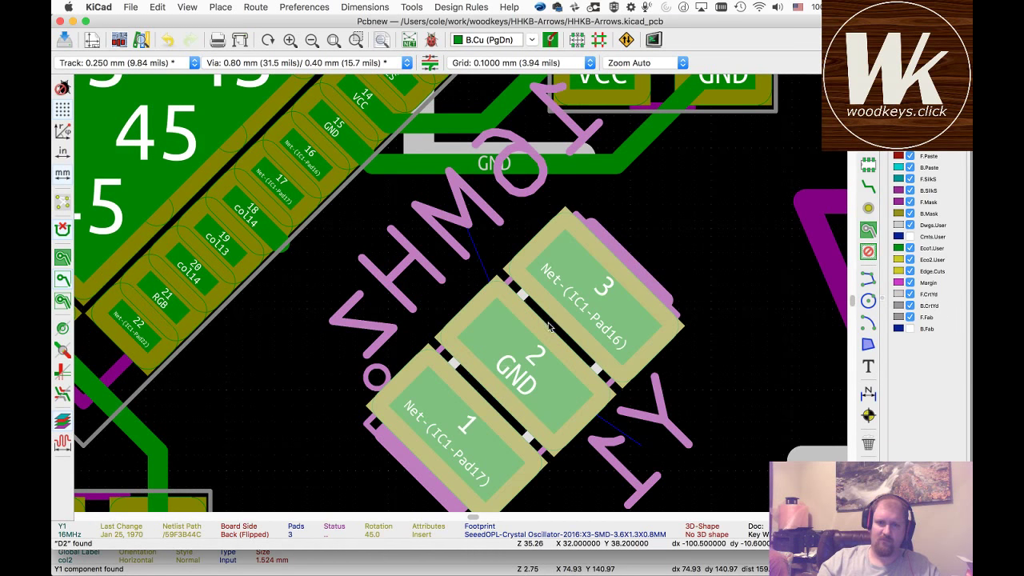
{"action": "key", "text": "m"}
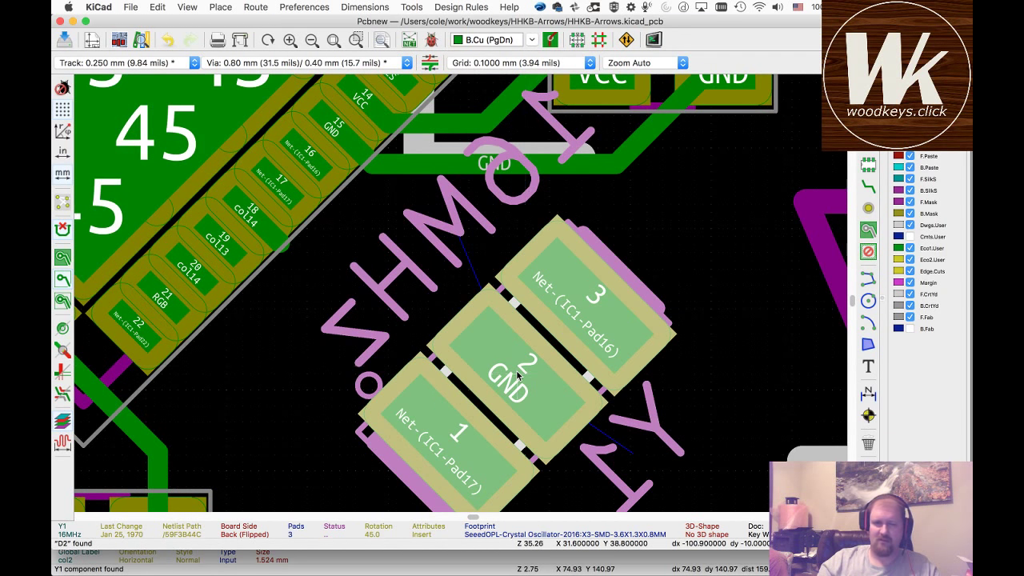
{"action": "left_click", "coordinate": [519, 374]}
{"action": "double_click", "coordinate": [518, 374]}
{"action": "key", "text": "Return"}
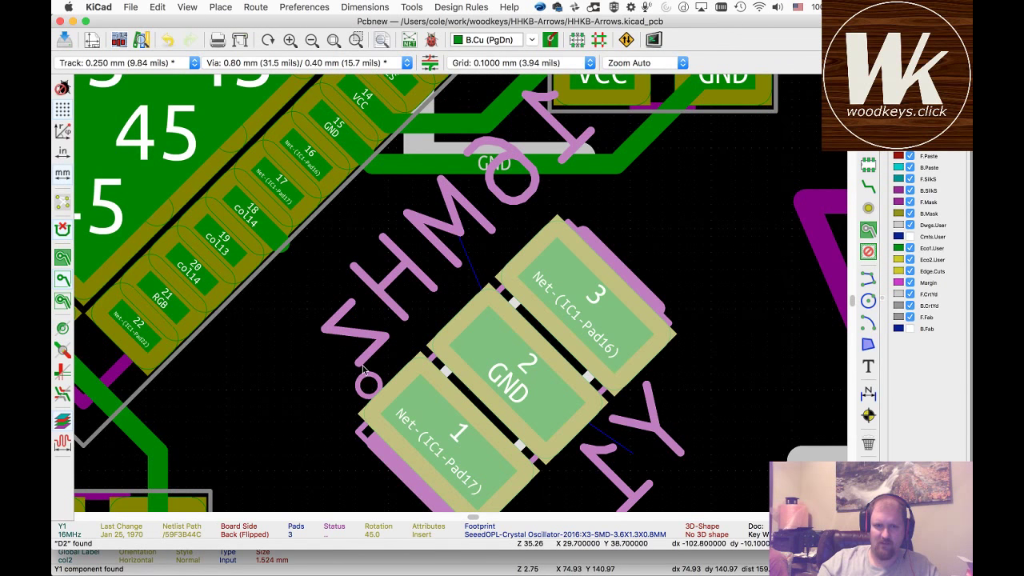
- Open the properties of Y1's 16MHz value text
{"action": "left_click", "coordinate": [272, 407]}
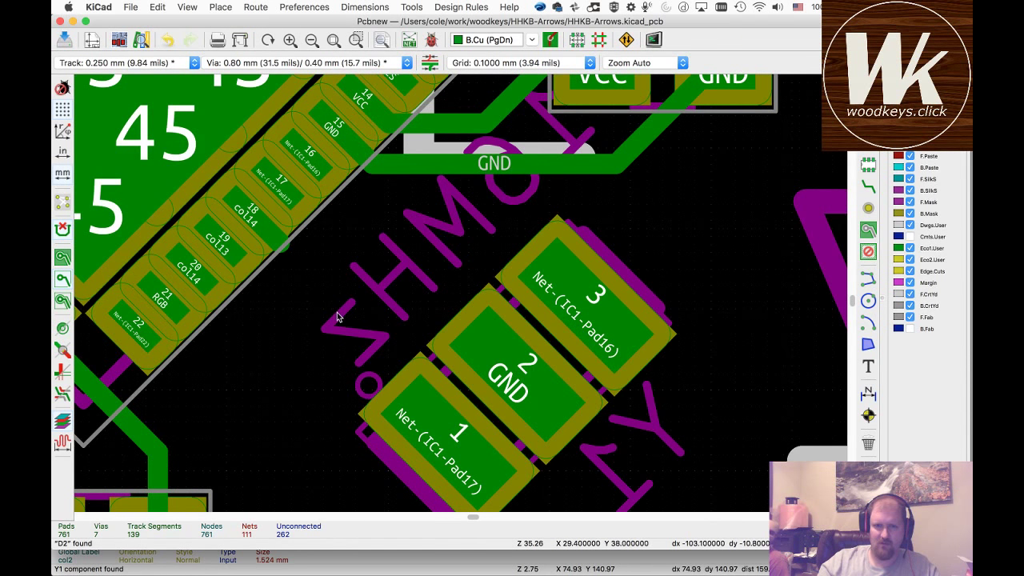
{"action": "left_click", "coordinate": [337, 318]}
{"action": "double_click", "coordinate": [338, 318]}
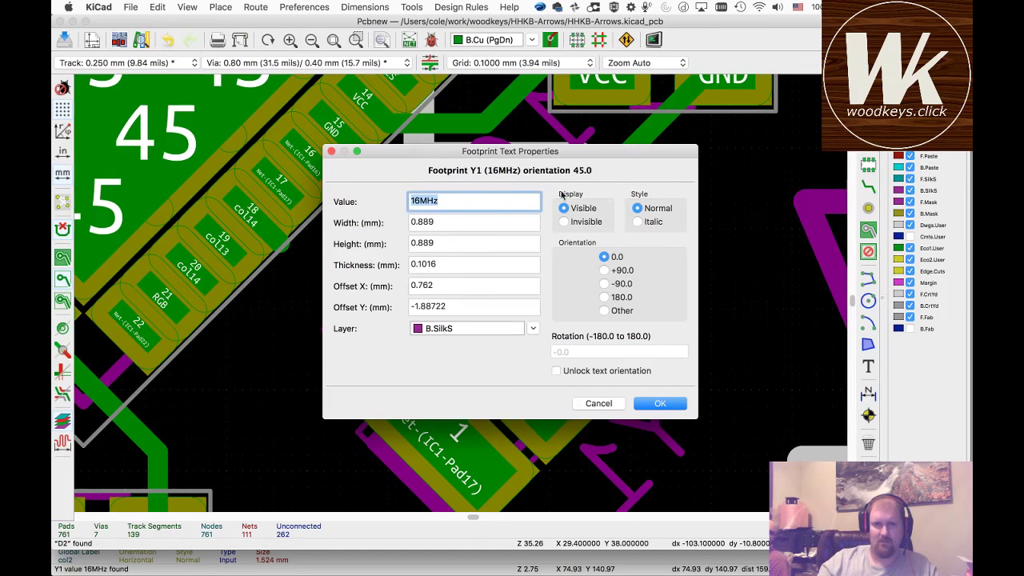
- Make the 16MHz value text invisible and track IC1 pad 16 to Y1 pad 3
{"action": "left_click", "coordinate": [658, 403]}
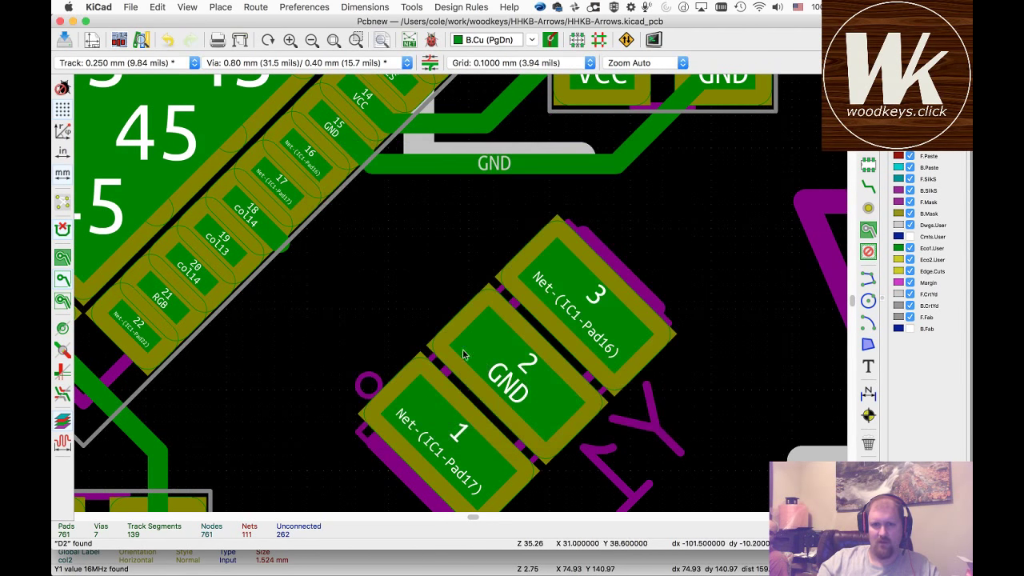
{"action": "left_click", "coordinate": [379, 337]}
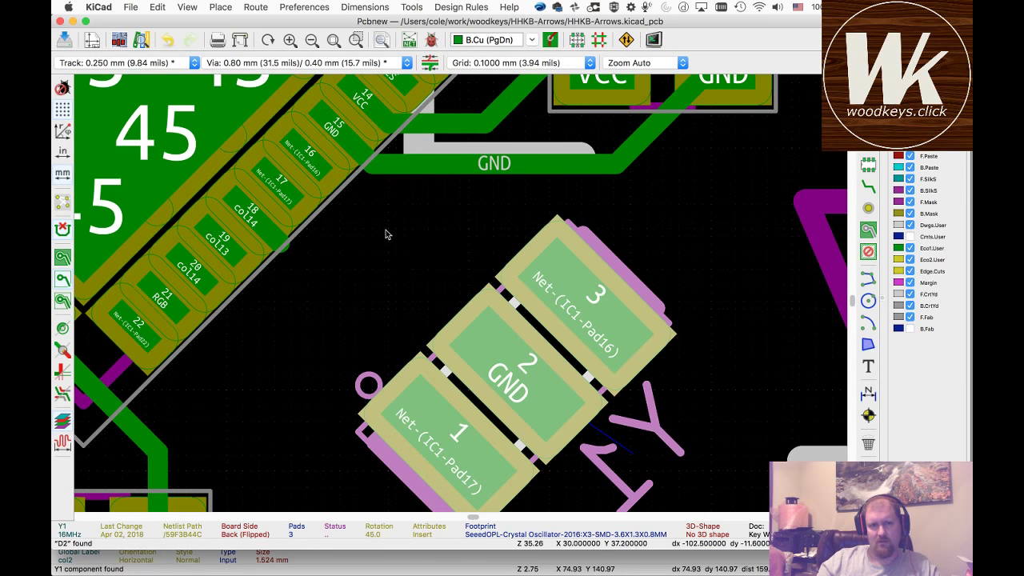
{"action": "key", "text": "x"}
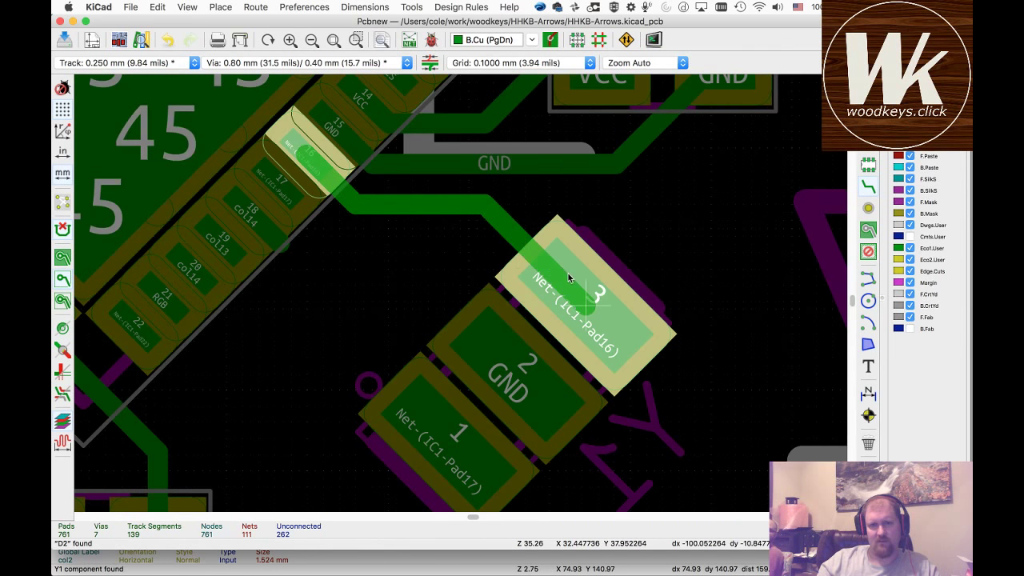
{"action": "left_click", "coordinate": [567, 272]}
- Route a track from IC1 pad 17 to Y1 pad 1
{"action": "left_click", "coordinate": [293, 200]}
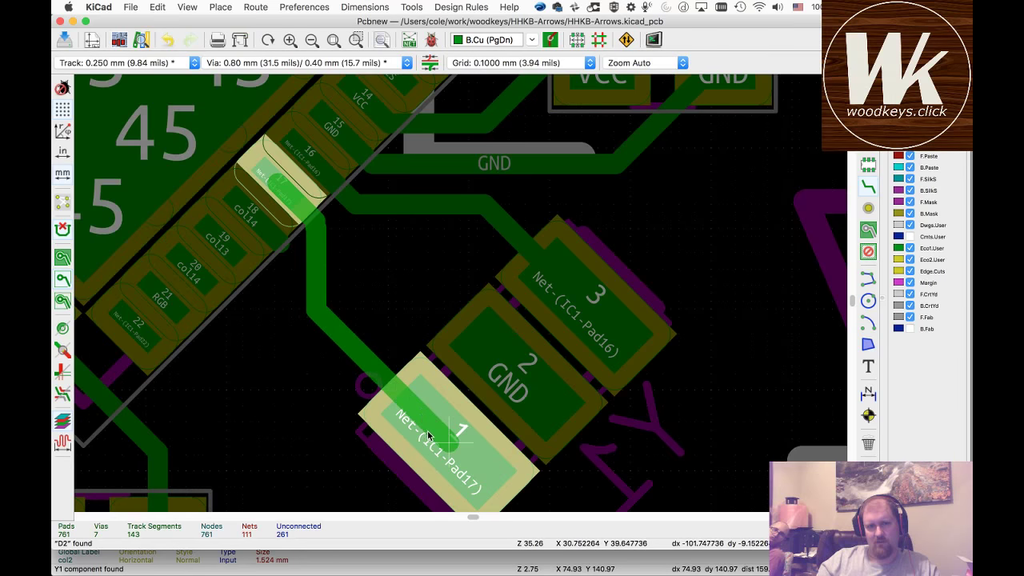
{"action": "left_click", "coordinate": [445, 413]}
{"action": "scroll", "coordinate": [419, 292], "scroll_direction": "down", "scroll_amount": 2}
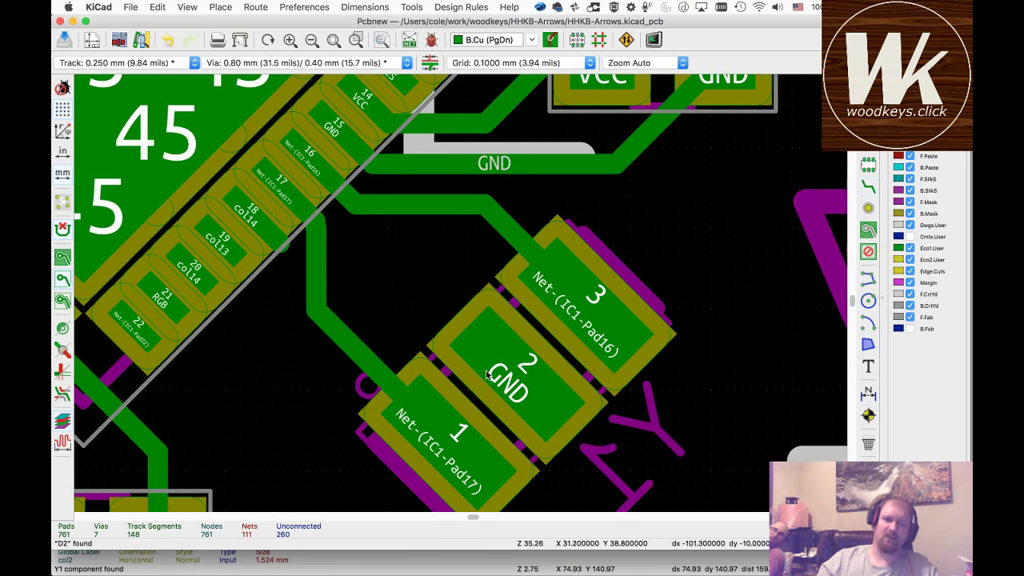
{"action": "scroll", "coordinate": [460, 292], "scroll_direction": "up", "scroll_amount": 3}
{"action": "scroll", "coordinate": [460, 292], "scroll_direction": "down", "scroll_amount": 5}
{"action": "scroll", "coordinate": [459, 292], "scroll_direction": "up", "scroll_amount": 2}
- Delete the existing Net-(IC1-Pad16) and Net-(IC1-Pad17) tracks to the crystal
{"action": "scroll", "coordinate": [460, 295], "scroll_direction": "down", "scroll_amount": 3}
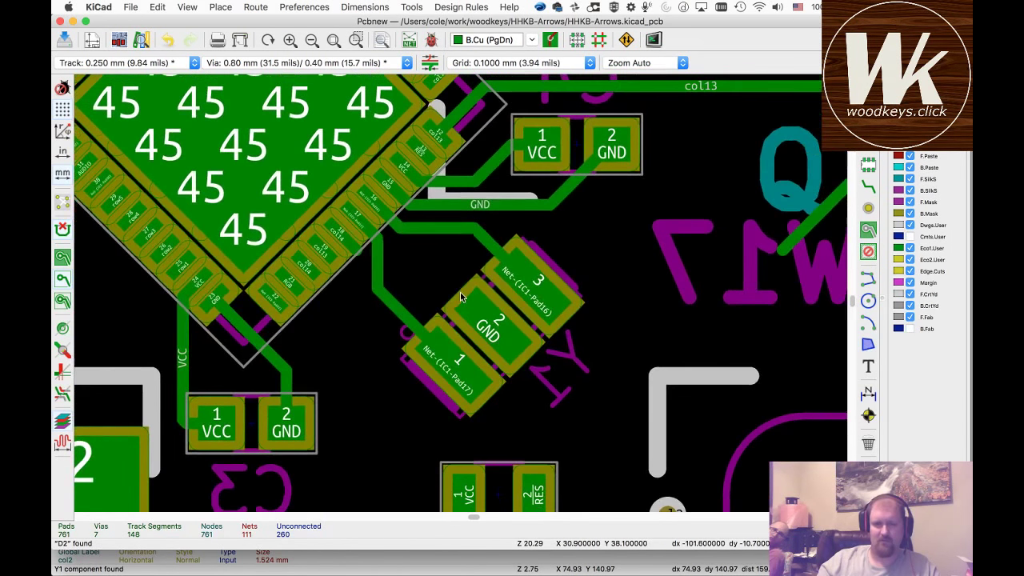
{"action": "scroll", "coordinate": [453, 224], "scroll_direction": "up", "scroll_amount": 2}
{"action": "left_click", "coordinate": [451, 232]}
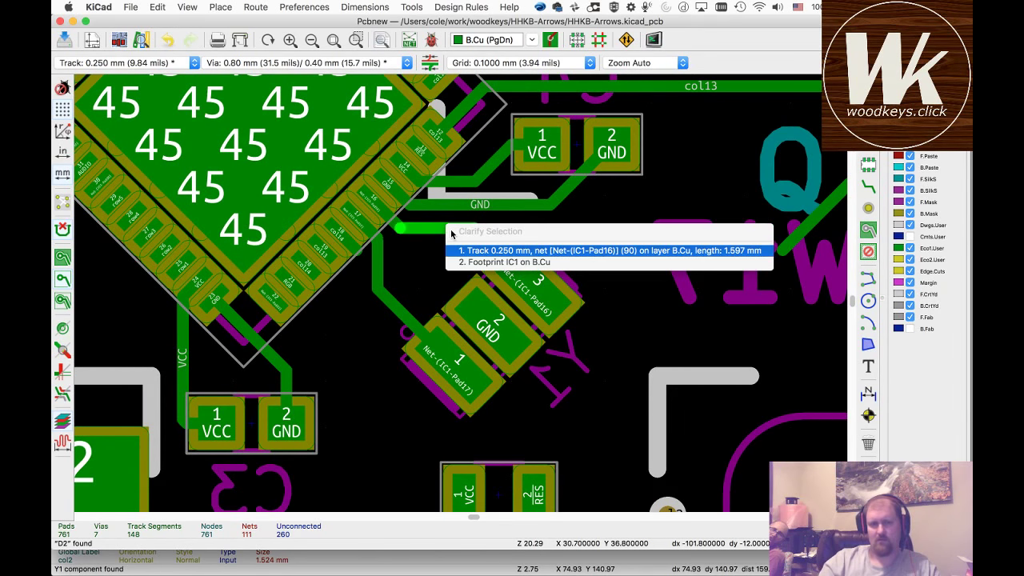
{"action": "left_click", "coordinate": [469, 250]}
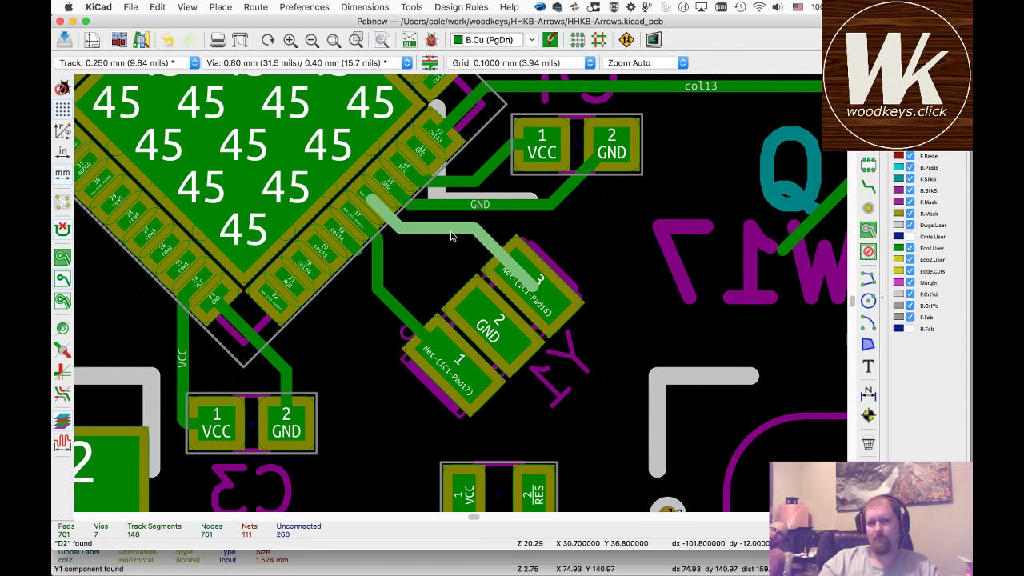
{"action": "key", "text": "Delete"}
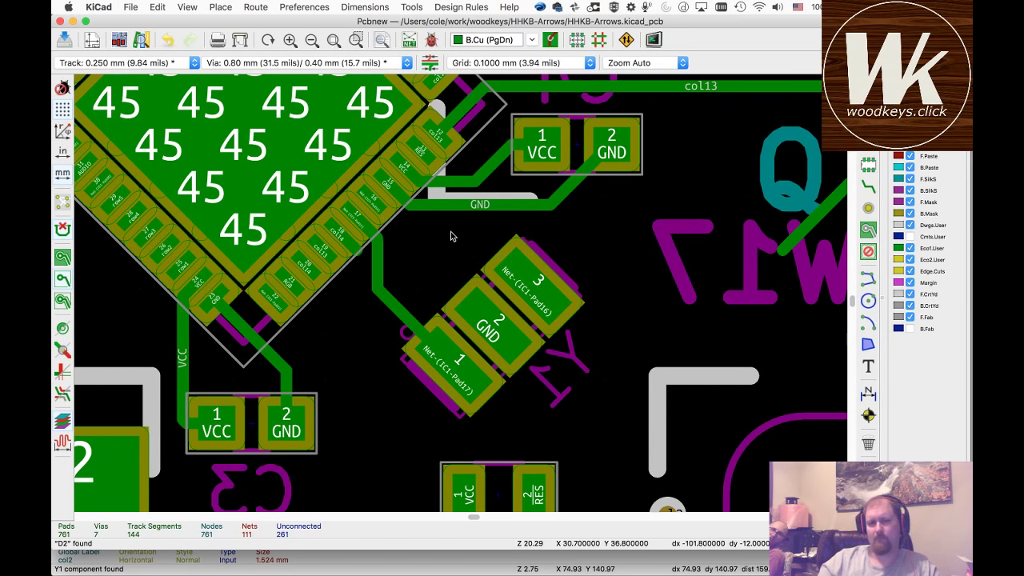
{"action": "left_click", "coordinate": [397, 312]}
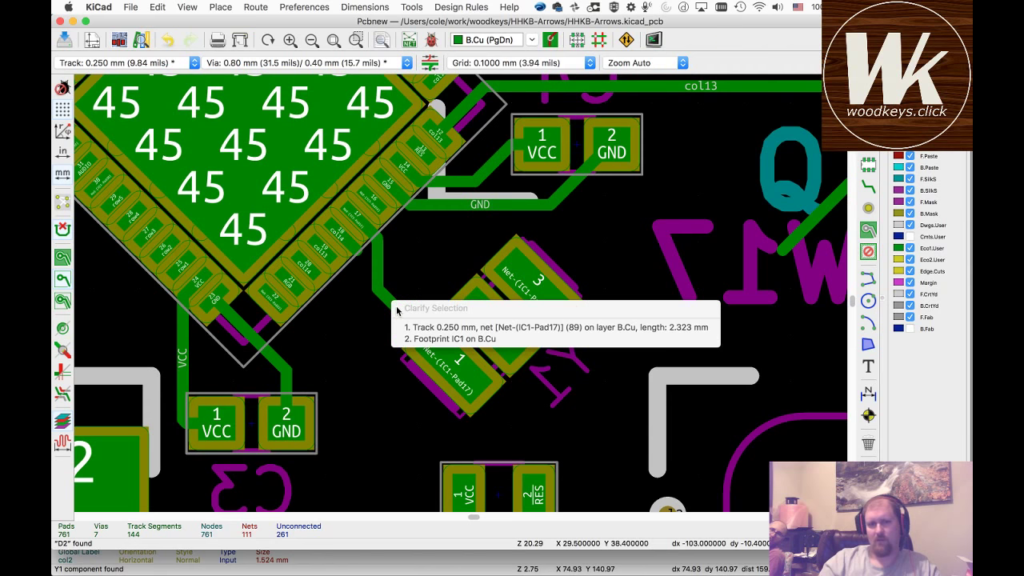
{"action": "left_click", "coordinate": [439, 328]}
{"action": "key", "text": "Delete"}
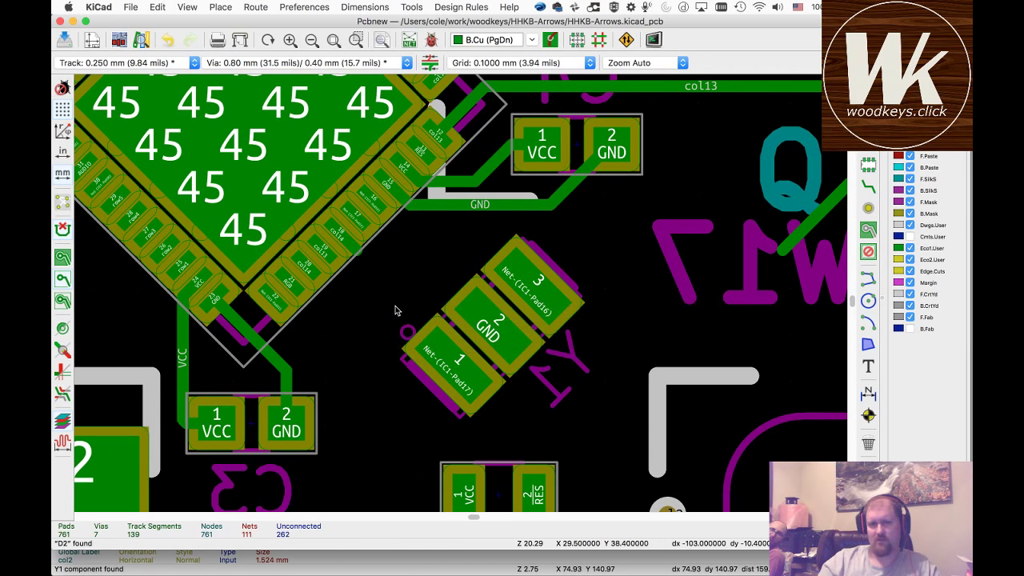
- Move crystal Y1 slightly closer to IC1
{"action": "left_click", "coordinate": [459, 332]}
{"action": "left_click", "coordinate": [488, 361]}
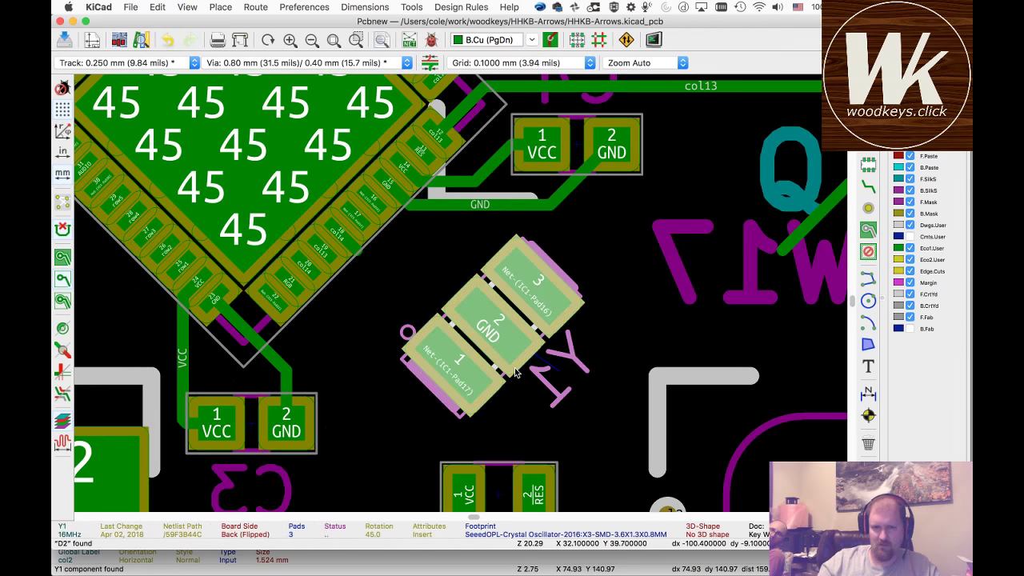
{"action": "key", "text": "m"}
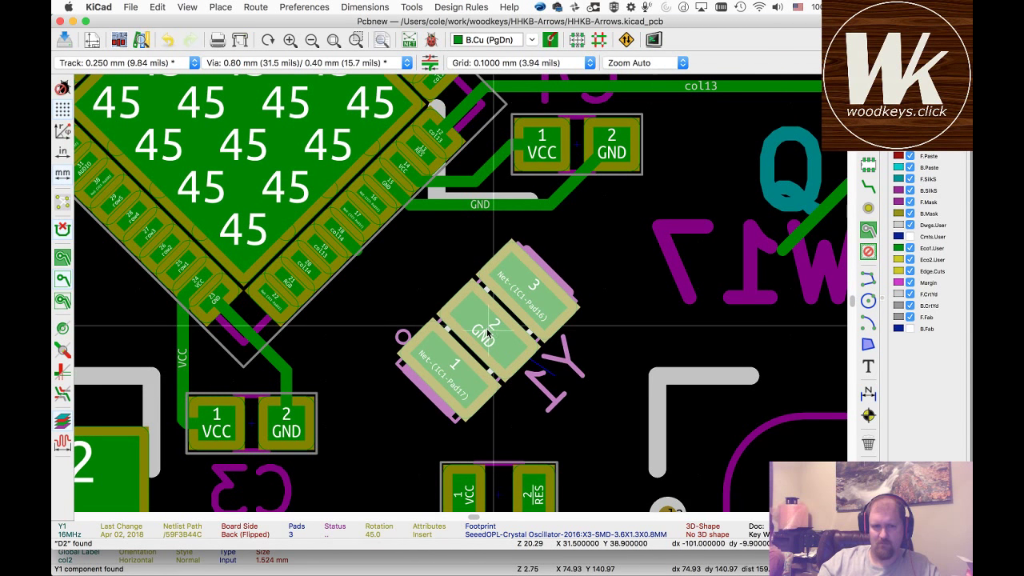
{"action": "left_click", "coordinate": [486, 333]}
{"action": "scroll", "coordinate": [461, 294], "scroll_direction": "up", "scroll_amount": 5}
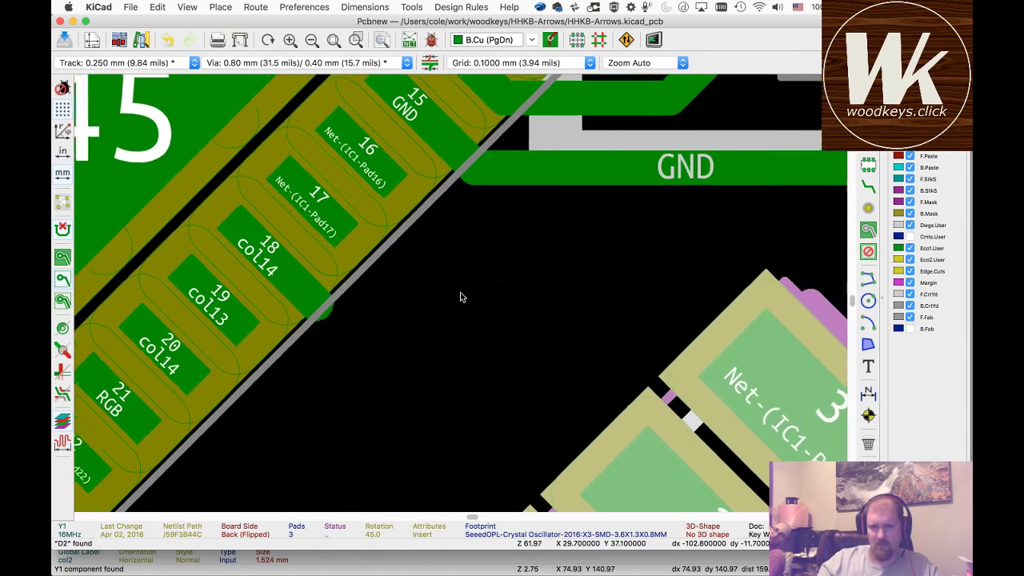
{"action": "scroll", "coordinate": [460, 296], "scroll_direction": "down", "scroll_amount": 4}
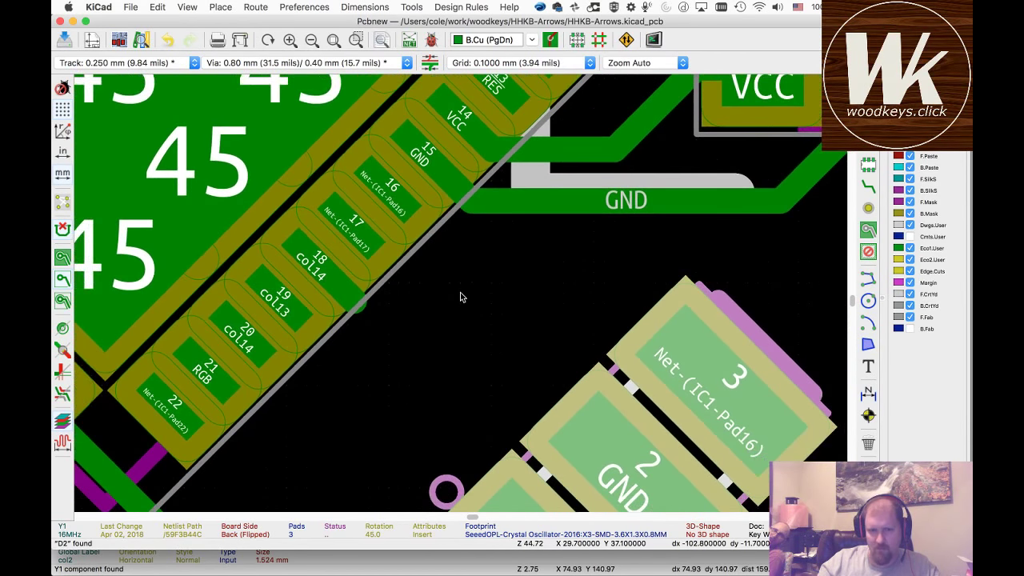
{"action": "scroll", "coordinate": [456, 288], "scroll_direction": "down", "scroll_amount": 1}
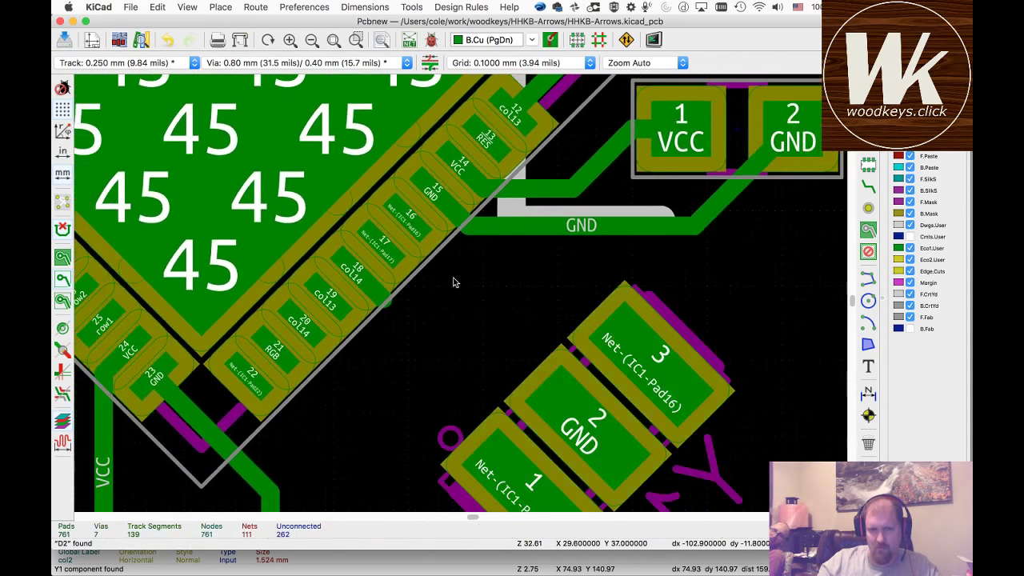
- Reroute IC1 pad 16 to Y1 pad 3 and pad 17 to Y1 pad 1
{"action": "left_click", "coordinate": [416, 229]}
{"action": "left_click", "coordinate": [633, 349]}
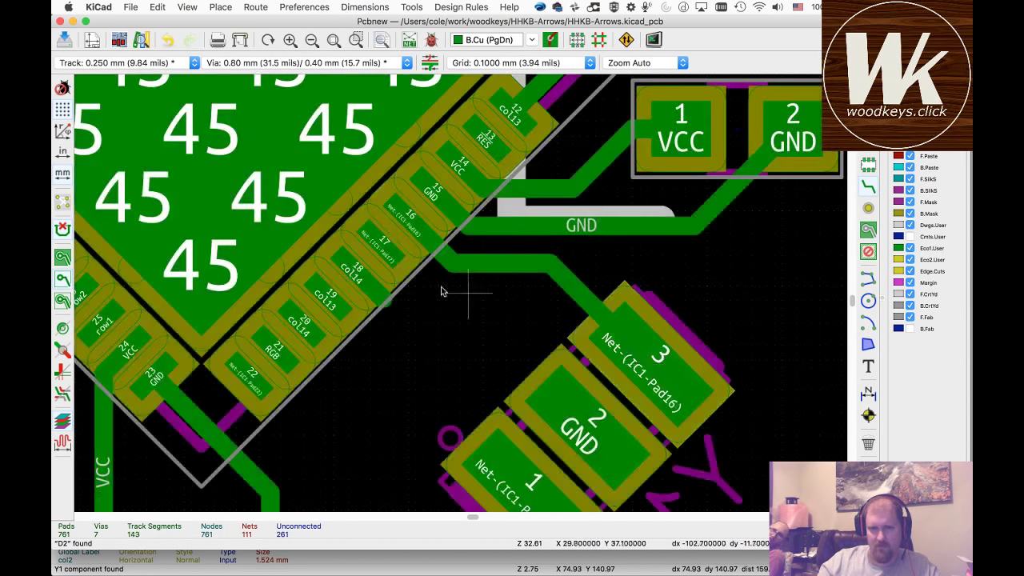
{"action": "left_click", "coordinate": [380, 245]}
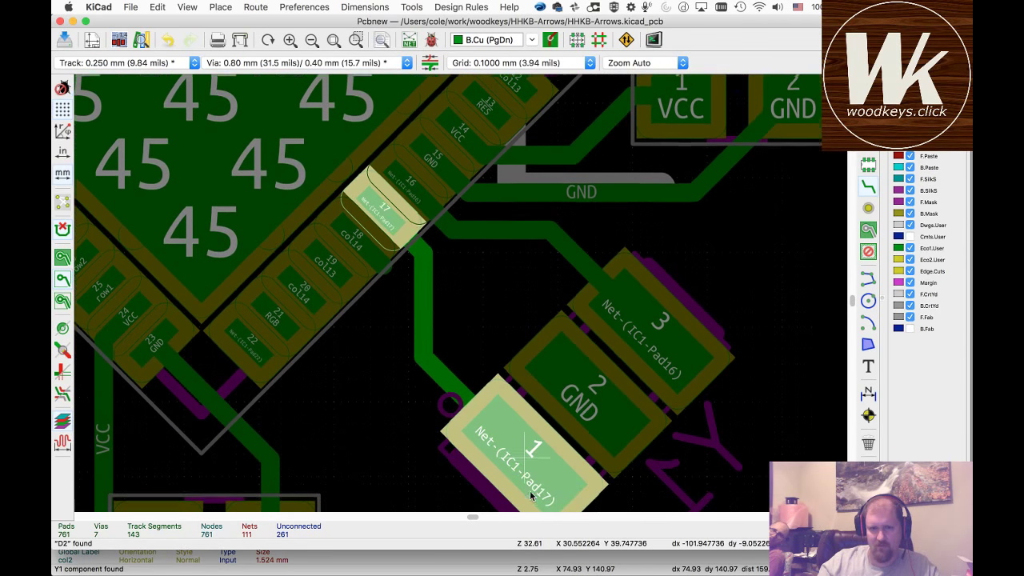
{"action": "left_click", "coordinate": [542, 466]}
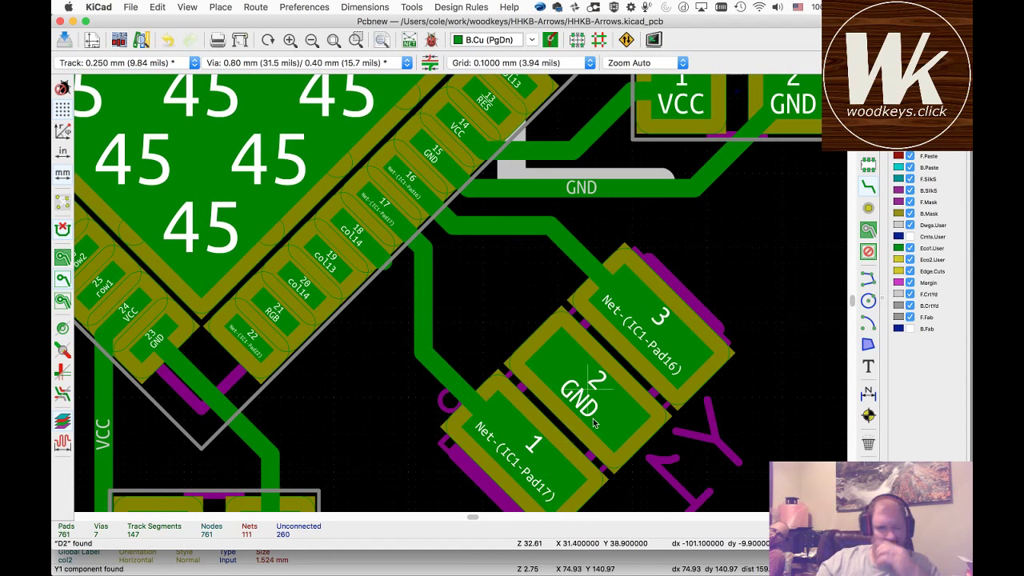
{"action": "scroll", "coordinate": [593, 423], "scroll_direction": "down", "scroll_amount": 3}
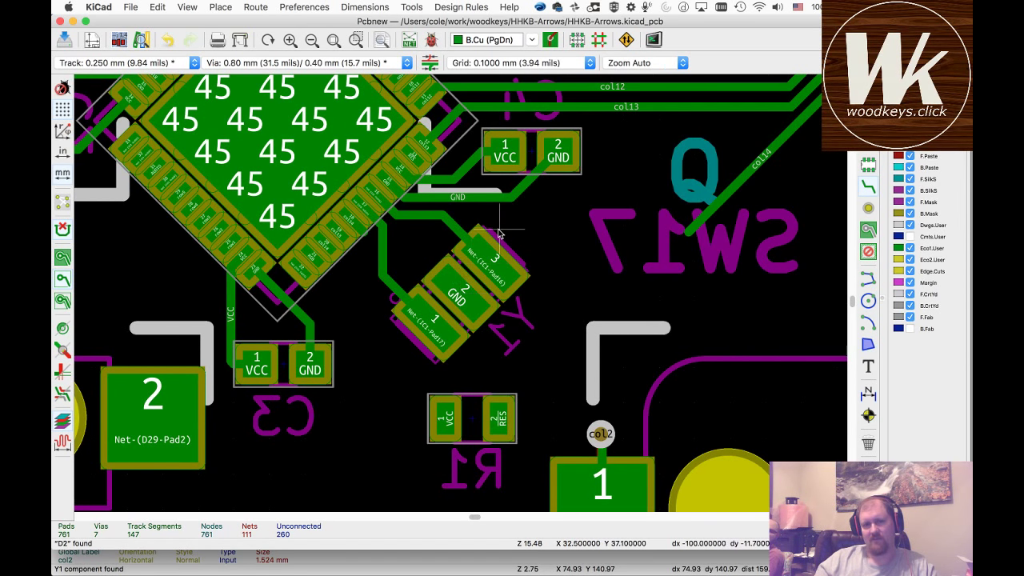
- Track Y1's GND pad 2 onto the ground trace, discarding a trial via
{"action": "left_click", "coordinate": [456, 292]}
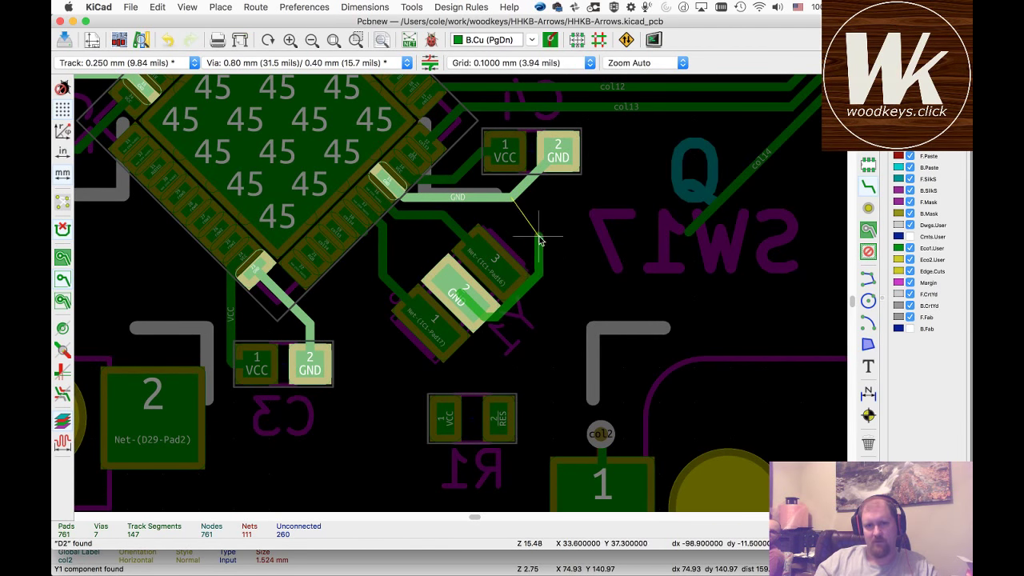
{"action": "left_click", "coordinate": [448, 201]}
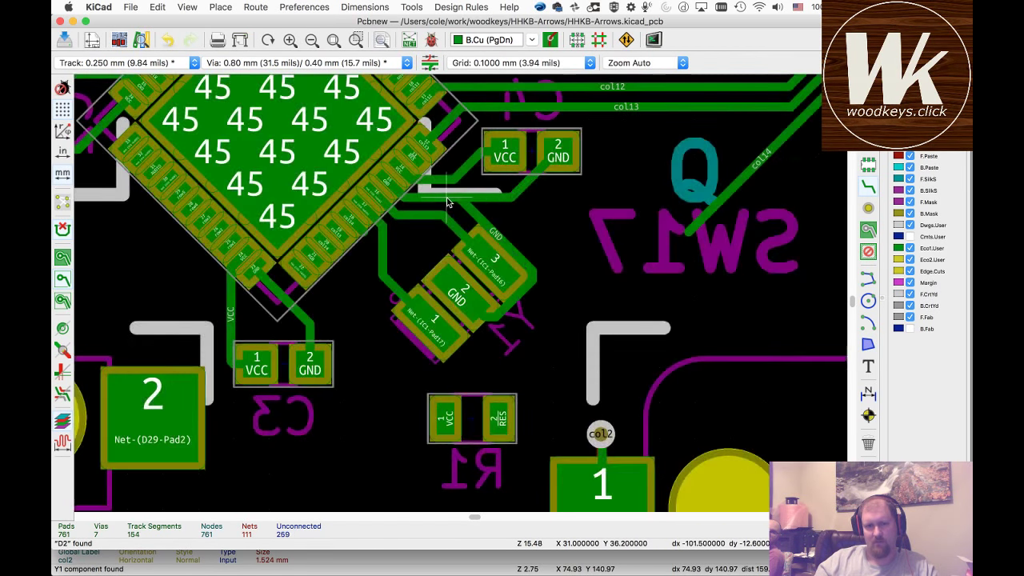
{"action": "left_click", "coordinate": [466, 302]}
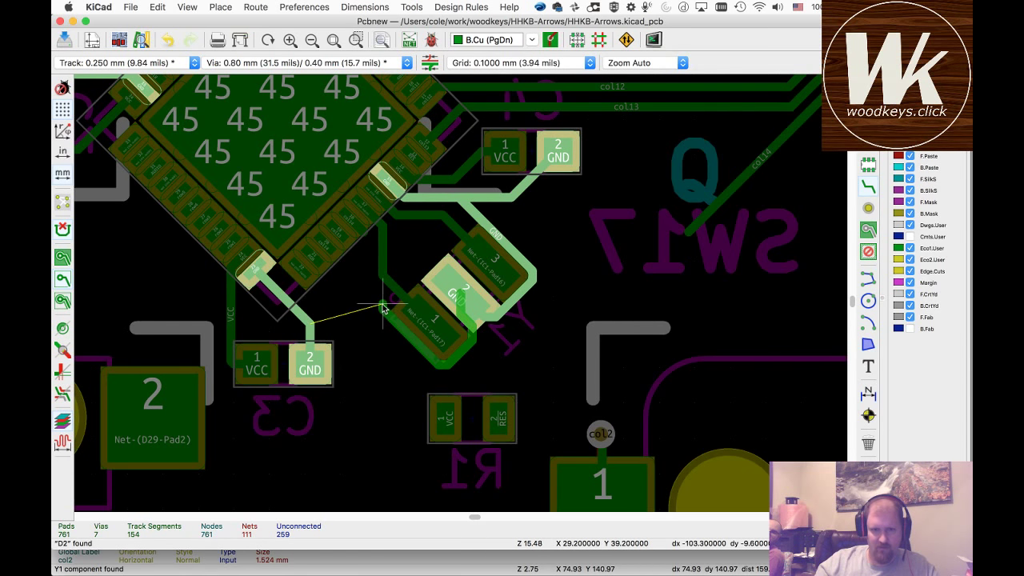
{"action": "key", "text": "v"}
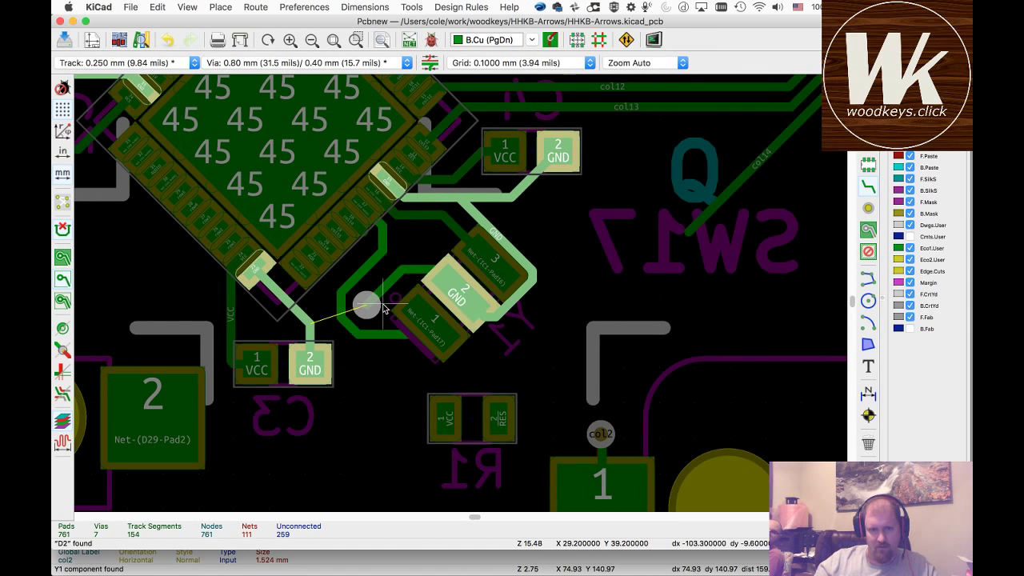
{"action": "key", "text": "Escape"}
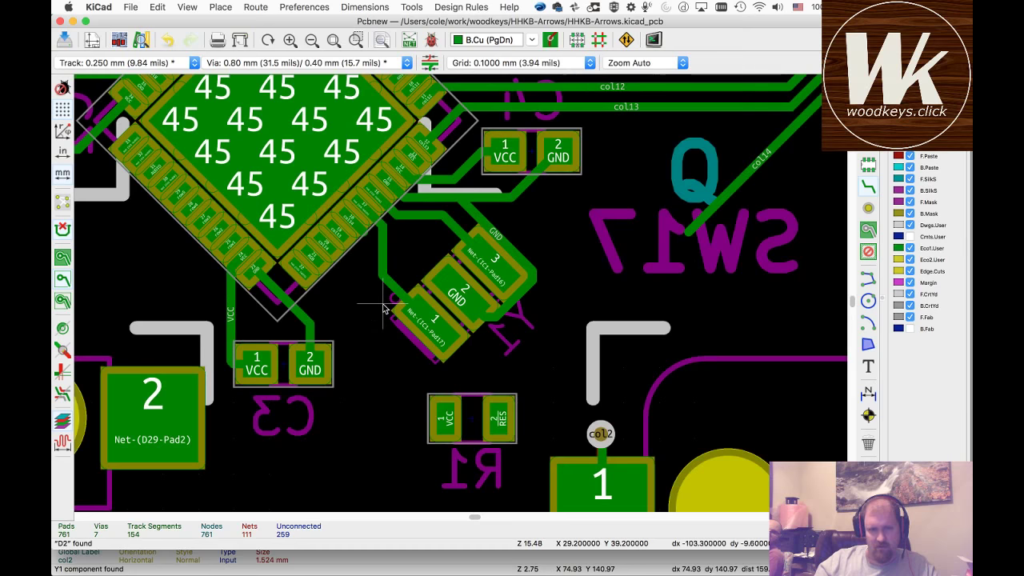
- Run a GND track from pad 2 past pad 1, dropping two vias onto front copper
{"action": "left_click", "coordinate": [475, 317]}
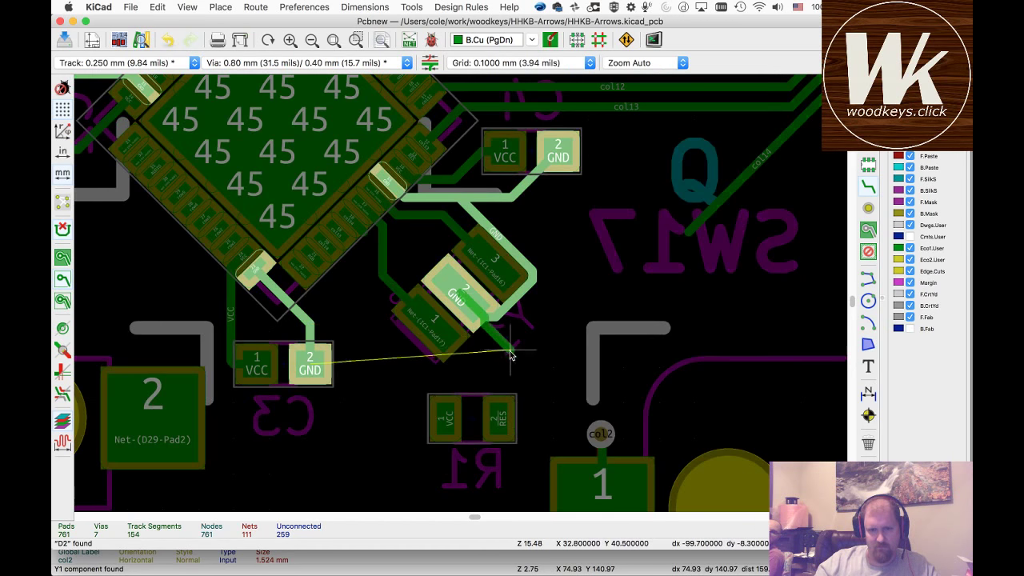
{"action": "left_click", "coordinate": [424, 366]}
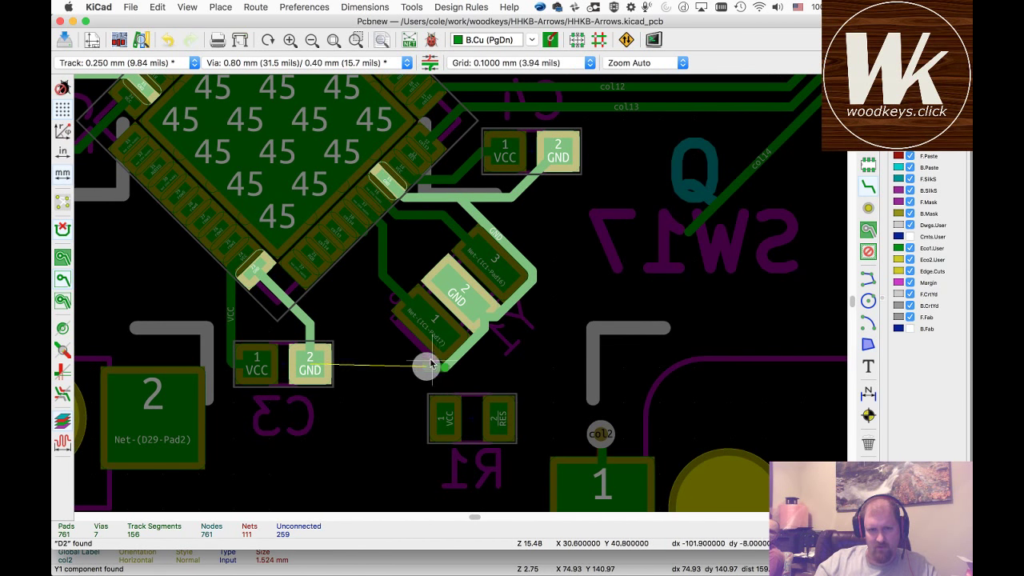
{"action": "key", "text": "v"}
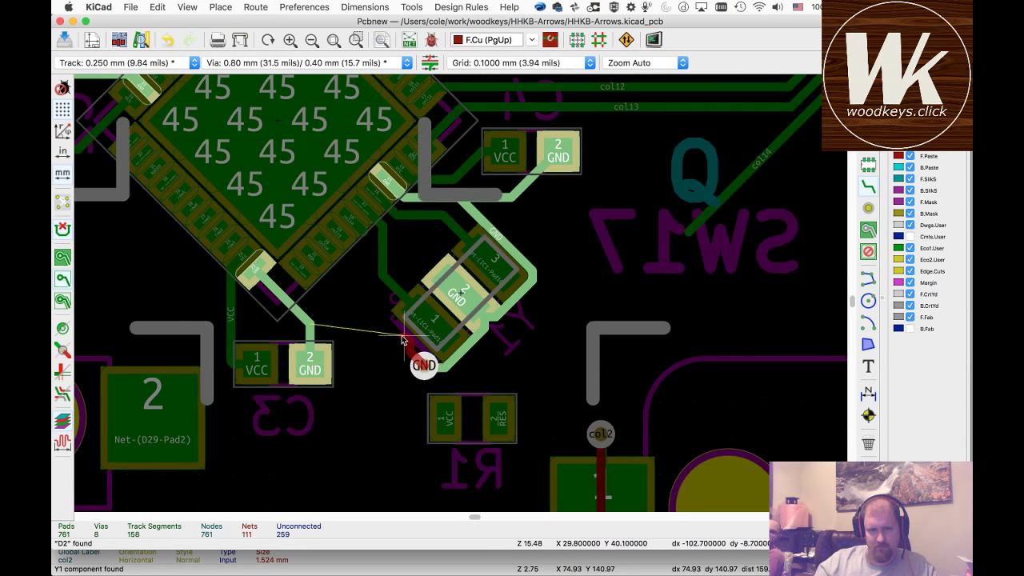
{"action": "key", "text": "v"}
{"action": "left_click", "coordinate": [373, 309]}
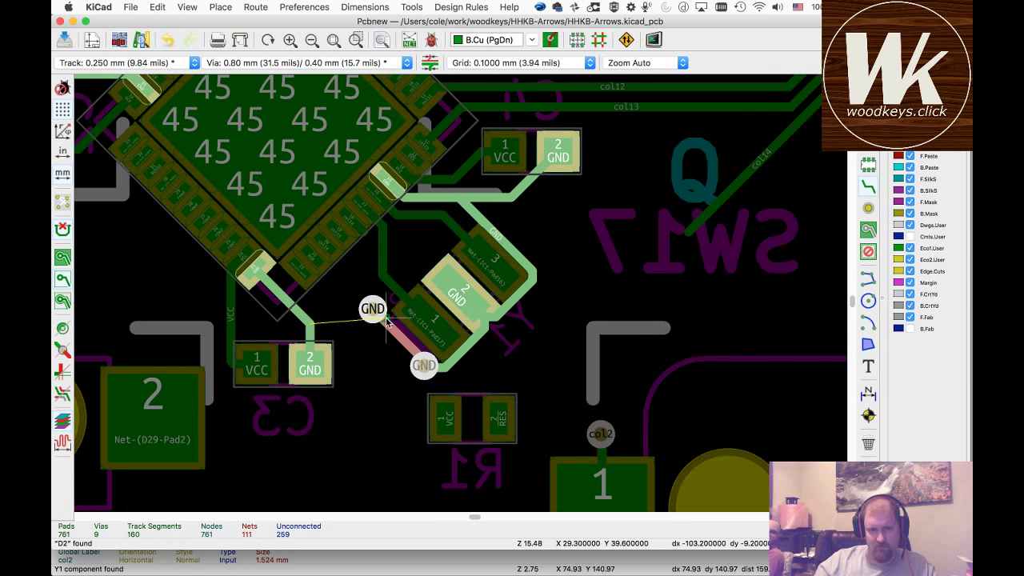
{"action": "key", "text": "Escape"}
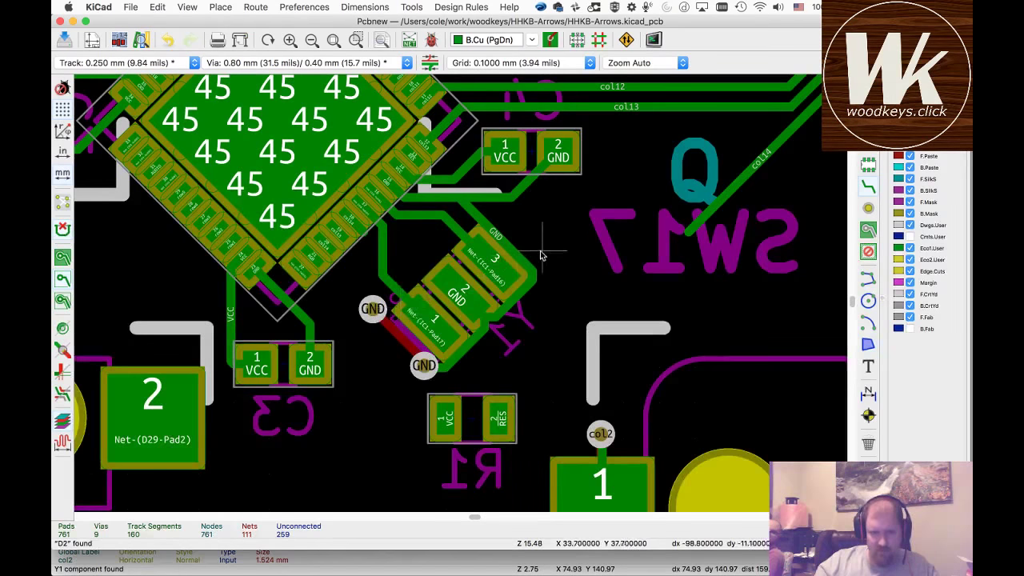
- Place another GND via beside Y1 pad 3
{"action": "left_click", "coordinate": [536, 277]}
{"action": "key", "text": "v"}
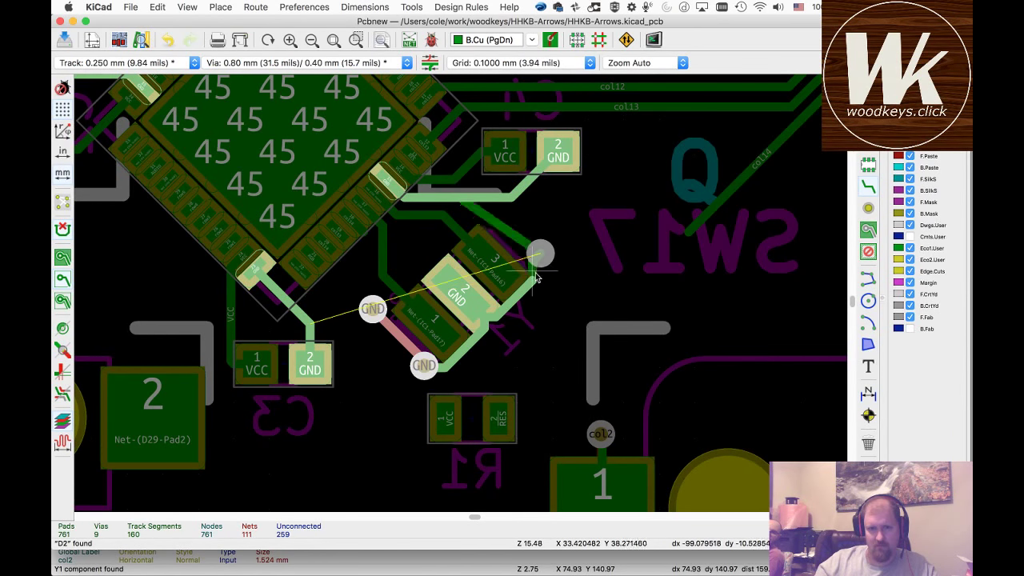
{"action": "scroll", "coordinate": [534, 280], "scroll_direction": "up", "scroll_amount": 4}
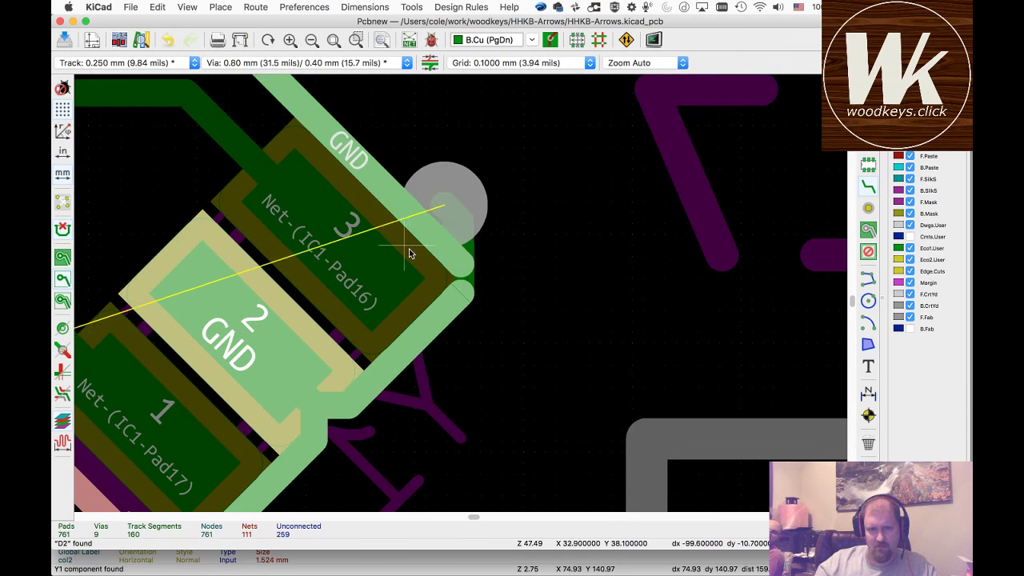
{"action": "left_click", "coordinate": [442, 270]}
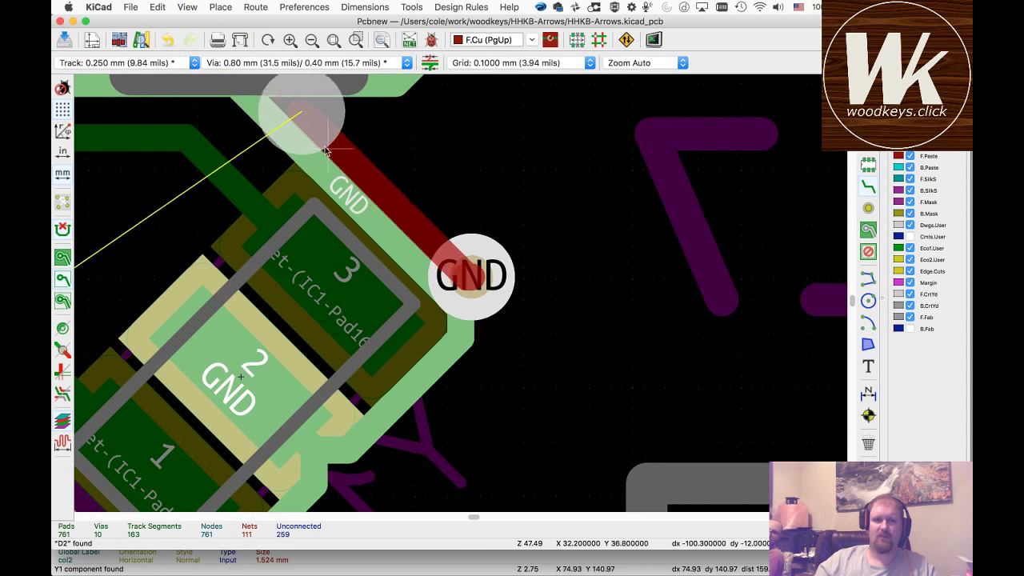
{"action": "scroll", "coordinate": [310, 134], "scroll_direction": "down", "scroll_amount": 4}
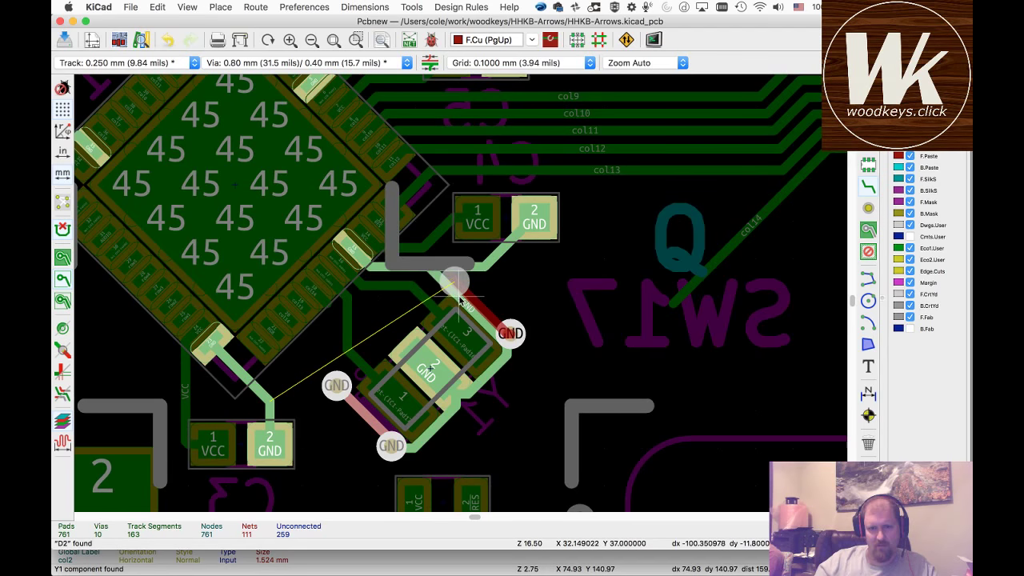
{"action": "double_click", "coordinate": [459, 300]}
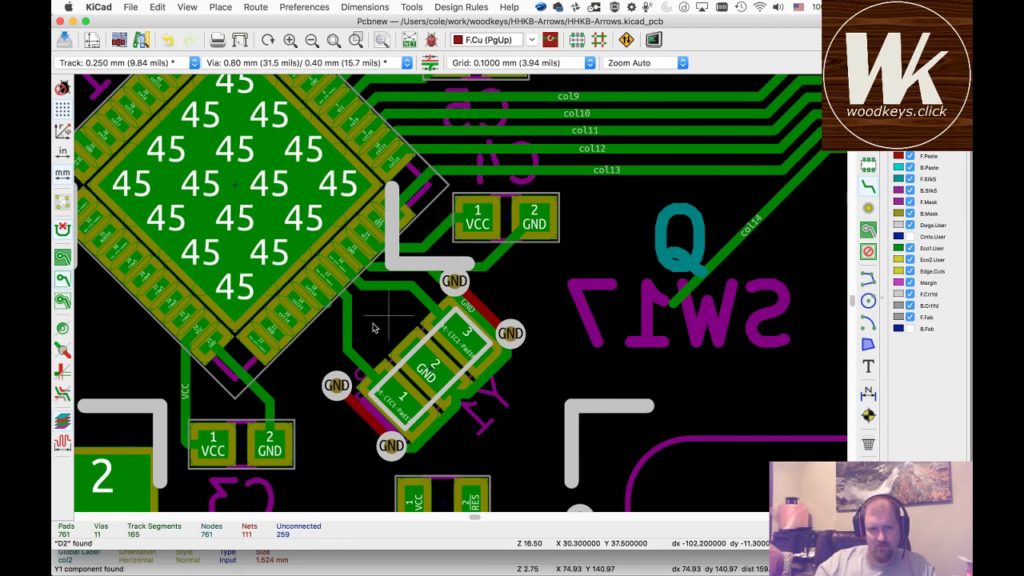
- Link the left GND via to the upper GND via with a front-copper track
{"action": "left_click", "coordinate": [530, 41]}
{"action": "left_click", "coordinate": [509, 56]}
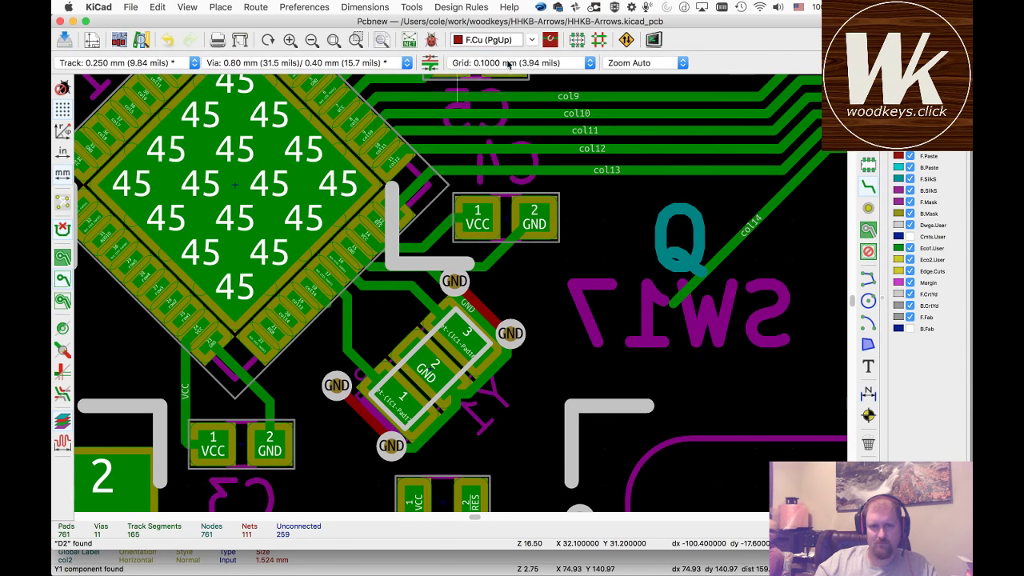
{"action": "left_click", "coordinate": [347, 390]}
{"action": "left_click", "coordinate": [453, 281]}
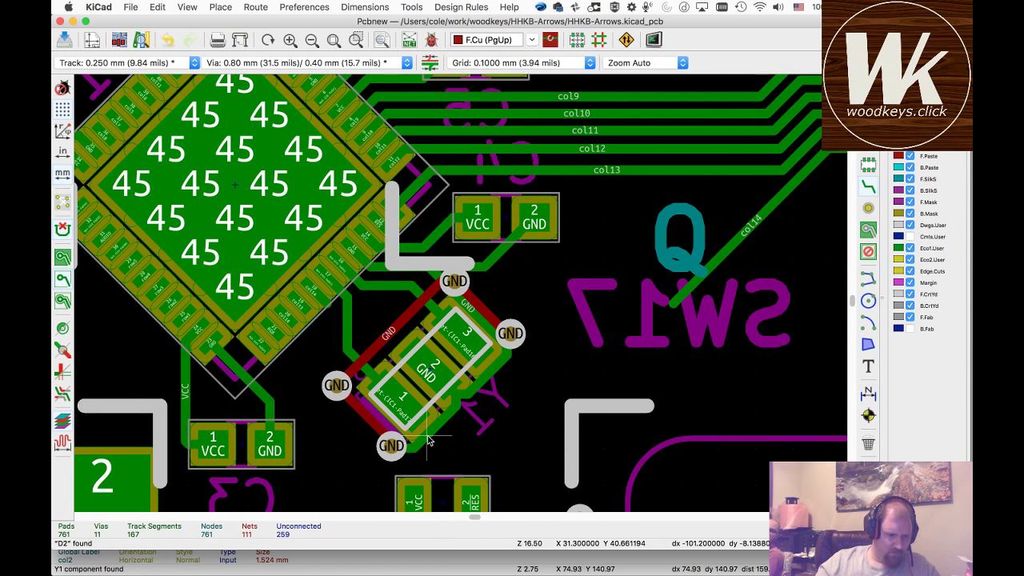
- Save the HHKB-Arrows board
{"action": "scroll", "coordinate": [427, 440], "scroll_direction": "up", "scroll_amount": 3}
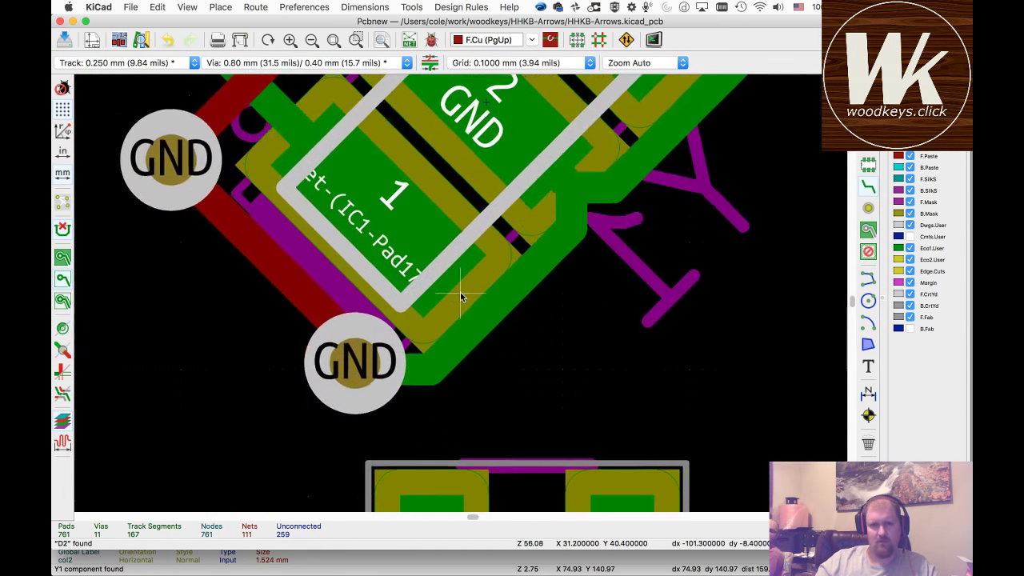
{"action": "scroll", "coordinate": [460, 292], "scroll_direction": "down", "scroll_amount": 1}
{"action": "key", "text": "super+s"}
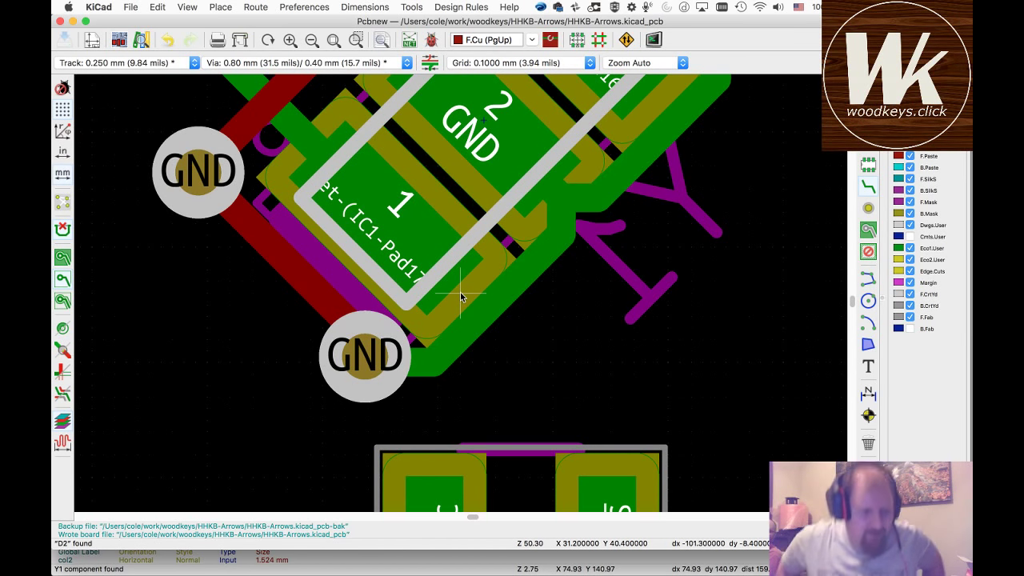
- Highlight the col14 net to locate pads 18 and 20
{"action": "scroll", "coordinate": [459, 292], "scroll_direction": "down", "scroll_amount": 4}
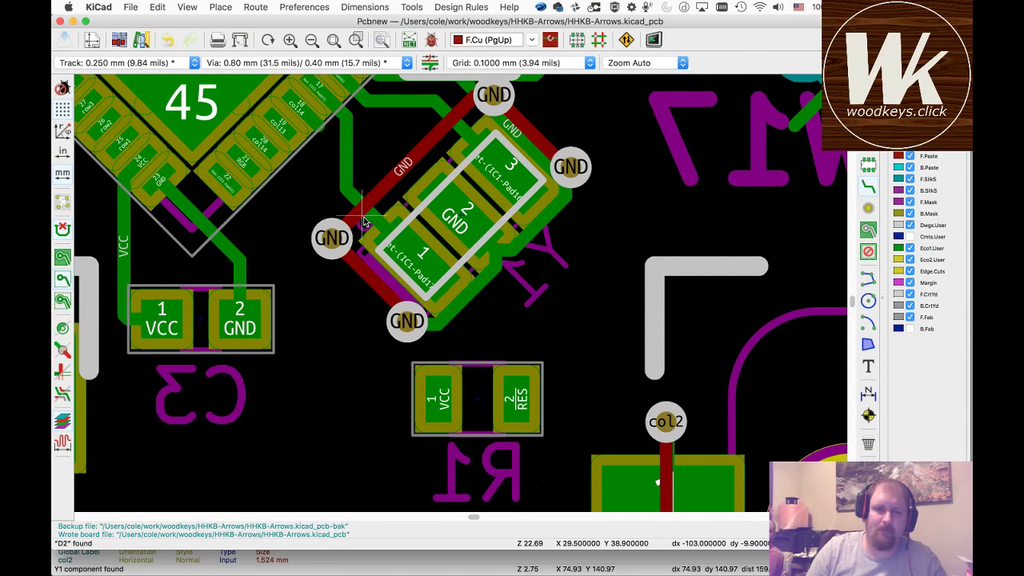
{"action": "left_click", "coordinate": [316, 130], "text": "ctrl"}
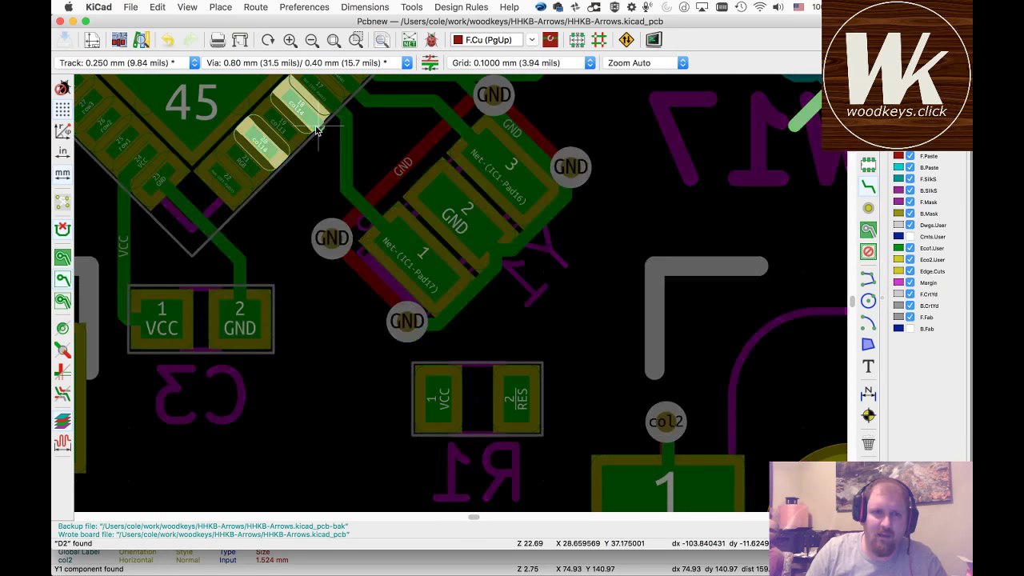
{"action": "left_click", "coordinate": [317, 131], "text": "ctrl"}
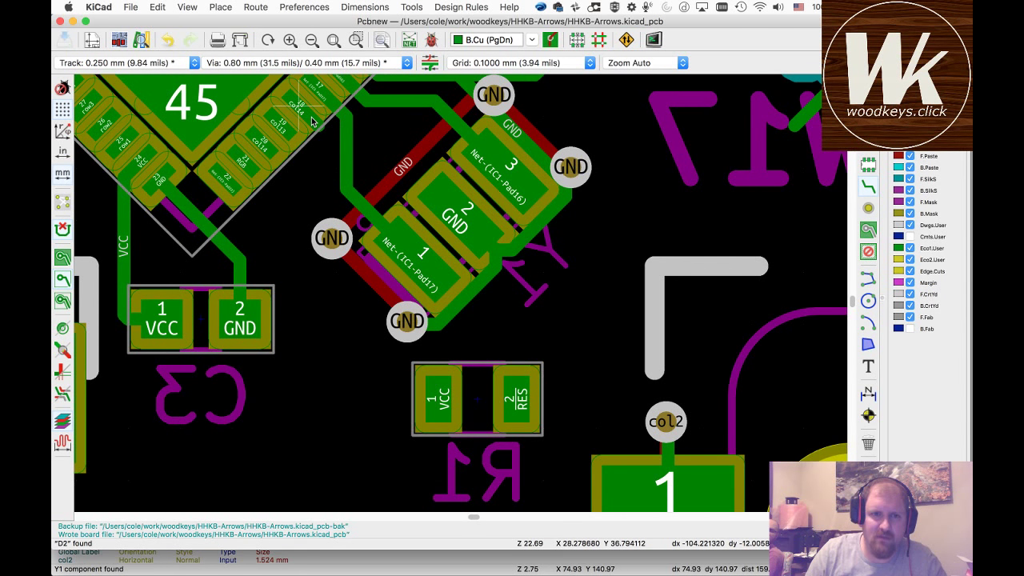
{"action": "scroll", "coordinate": [314, 124], "scroll_direction": "down", "scroll_amount": 2}
{"action": "scroll", "coordinate": [460, 292], "scroll_direction": "up", "scroll_amount": 5}
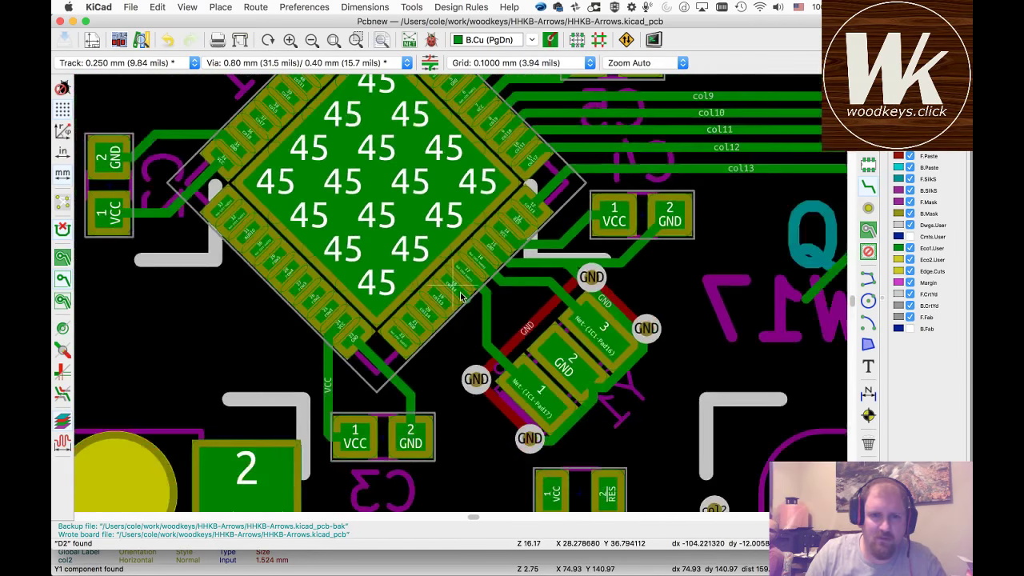
{"action": "scroll", "coordinate": [460, 295], "scroll_direction": "down", "scroll_amount": 3}
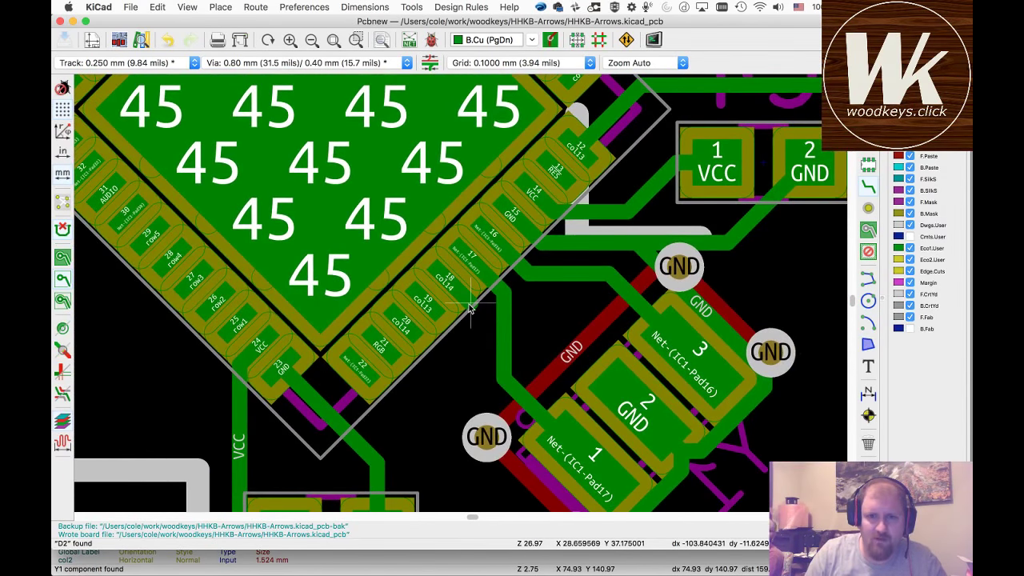
{"action": "left_click", "coordinate": [469, 304], "text": "ctrl"}
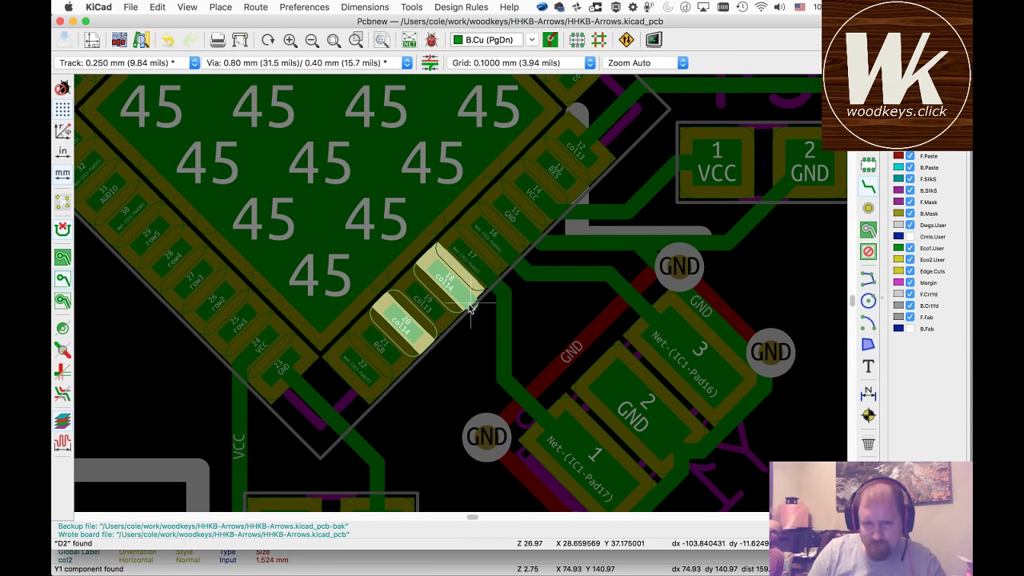
- Move resistor R1 further down, away from the crystal
{"action": "left_click", "coordinate": [470, 307]}
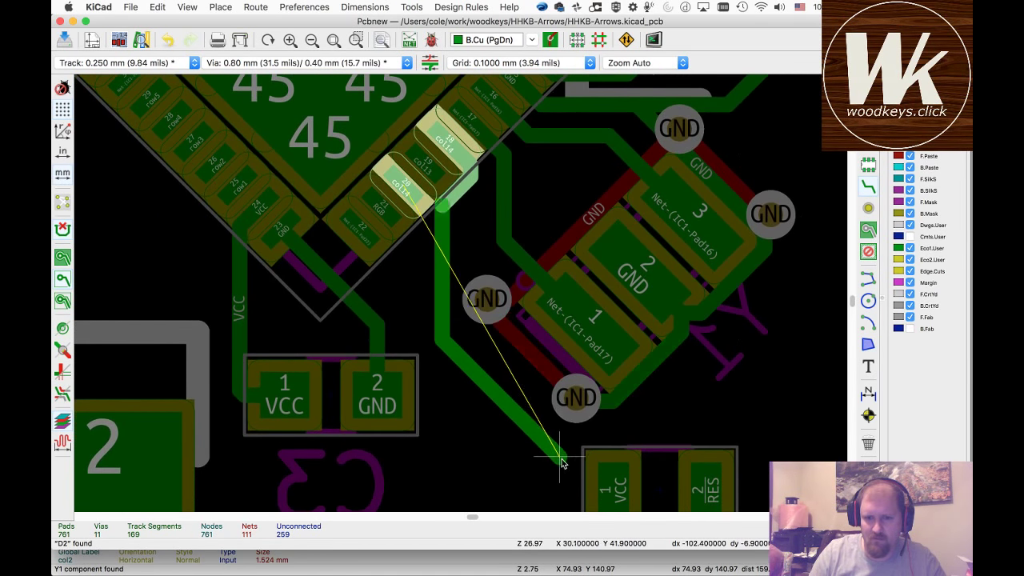
{"action": "scroll", "coordinate": [613, 433], "scroll_direction": "down", "scroll_amount": 3}
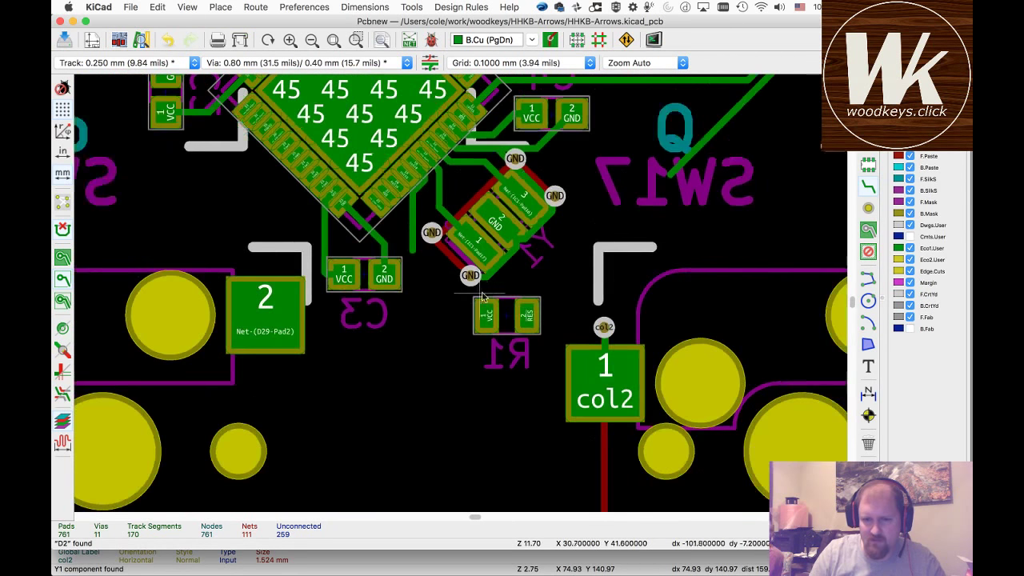
{"action": "left_click", "coordinate": [507, 322]}
{"action": "left_click_drag", "start_coordinate": [506, 318], "coordinate": [372, 476]}
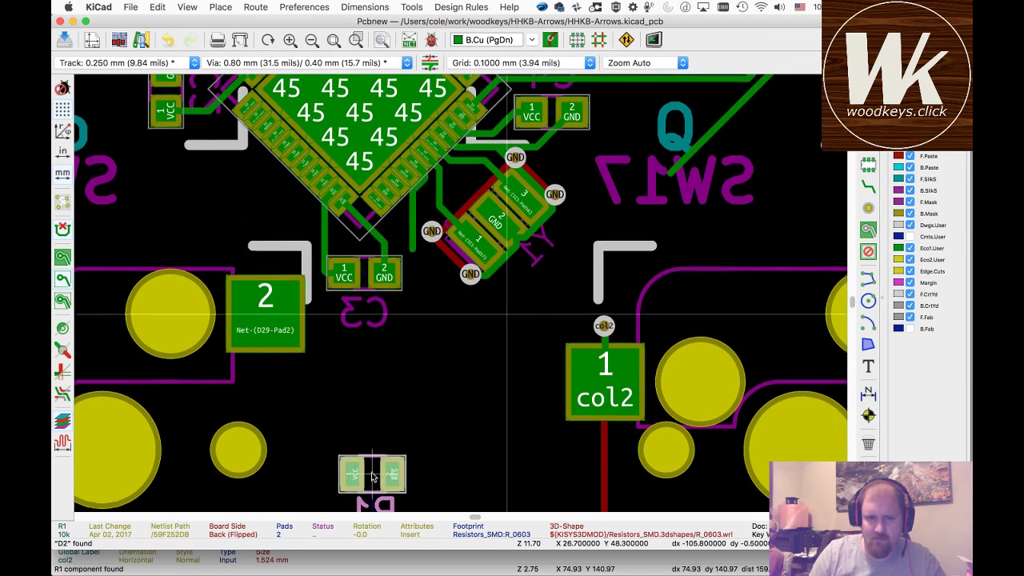
{"action": "scroll", "coordinate": [421, 262], "scroll_direction": "up", "scroll_amount": 3}
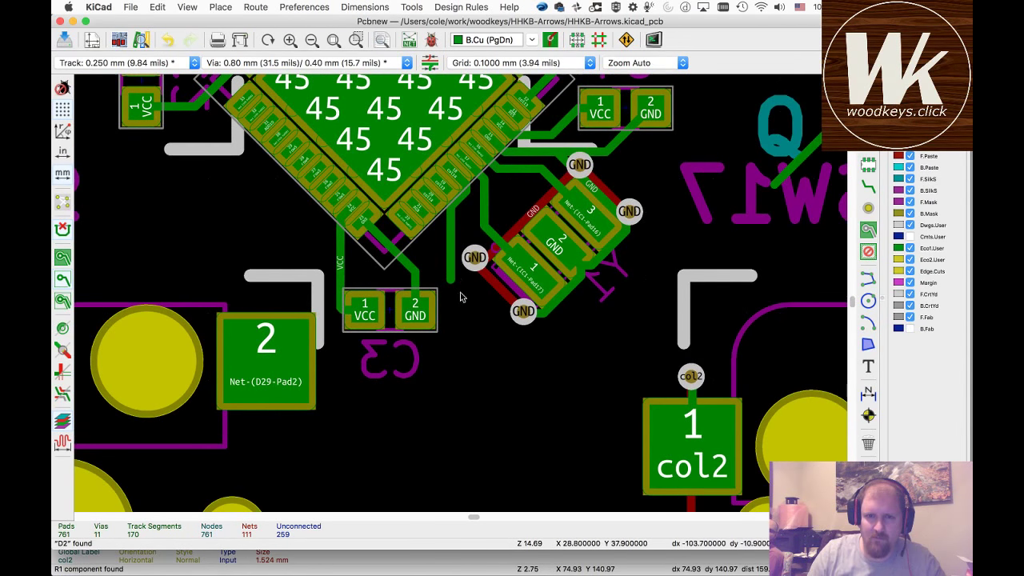
{"action": "scroll", "coordinate": [459, 297], "scroll_direction": "down", "scroll_amount": 4}
{"action": "scroll", "coordinate": [460, 292], "scroll_direction": "up", "scroll_amount": 3}
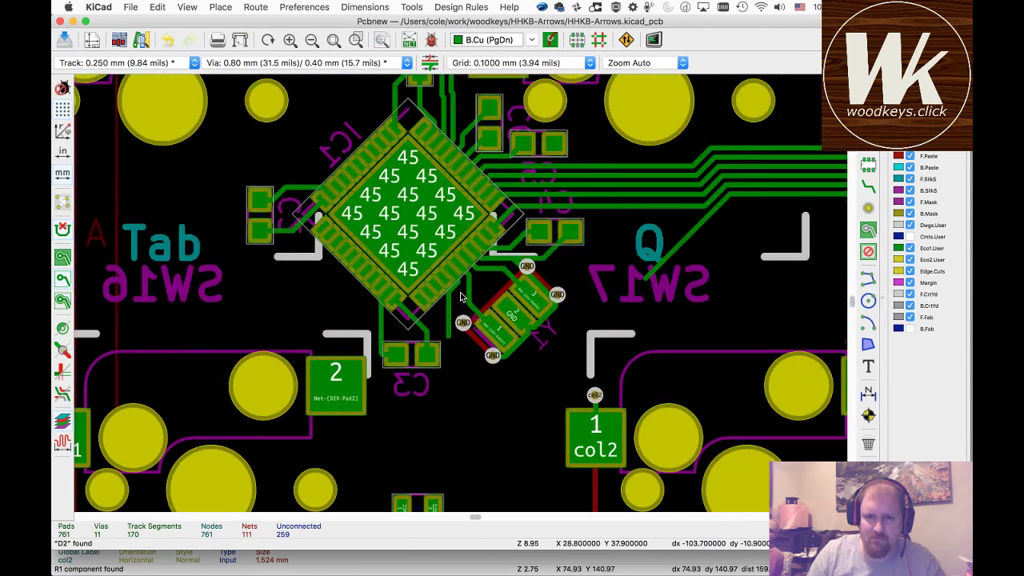
- Route the track below the small part and up-right into the bus
{"action": "left_click", "coordinate": [450, 339]}
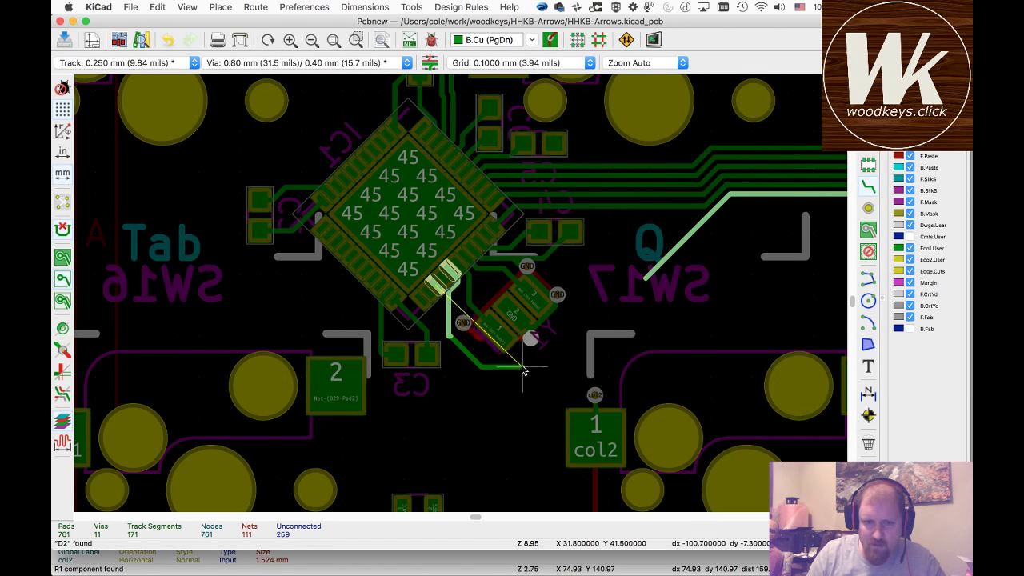
{"action": "left_click", "coordinate": [591, 277]}
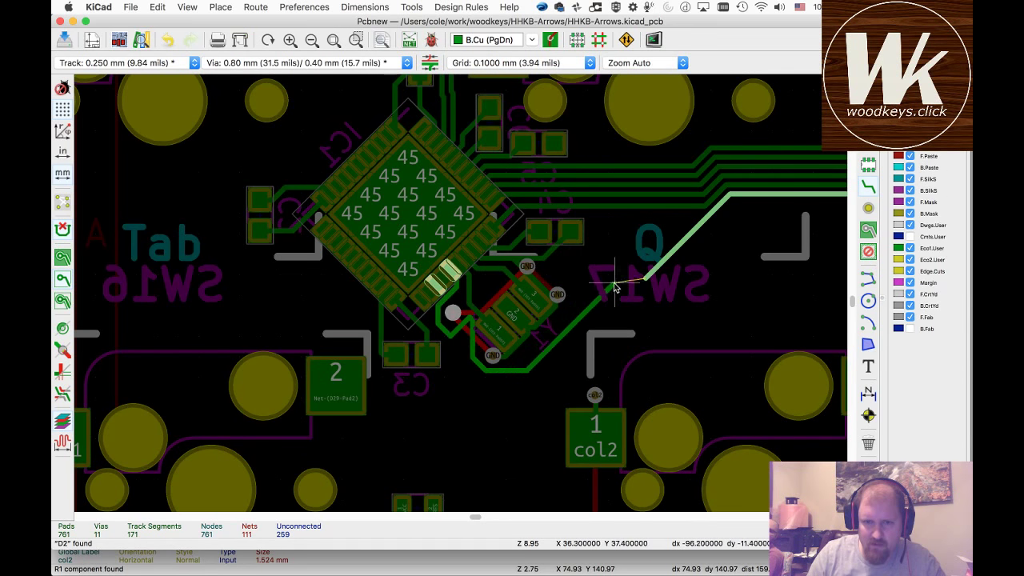
{"action": "left_click", "coordinate": [632, 256]}
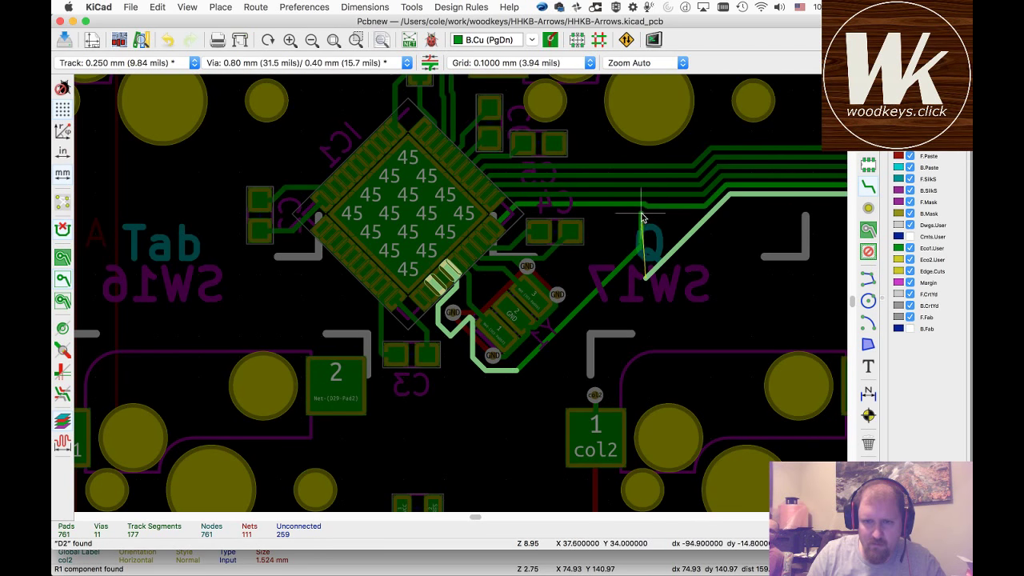
{"action": "left_click", "coordinate": [709, 217]}
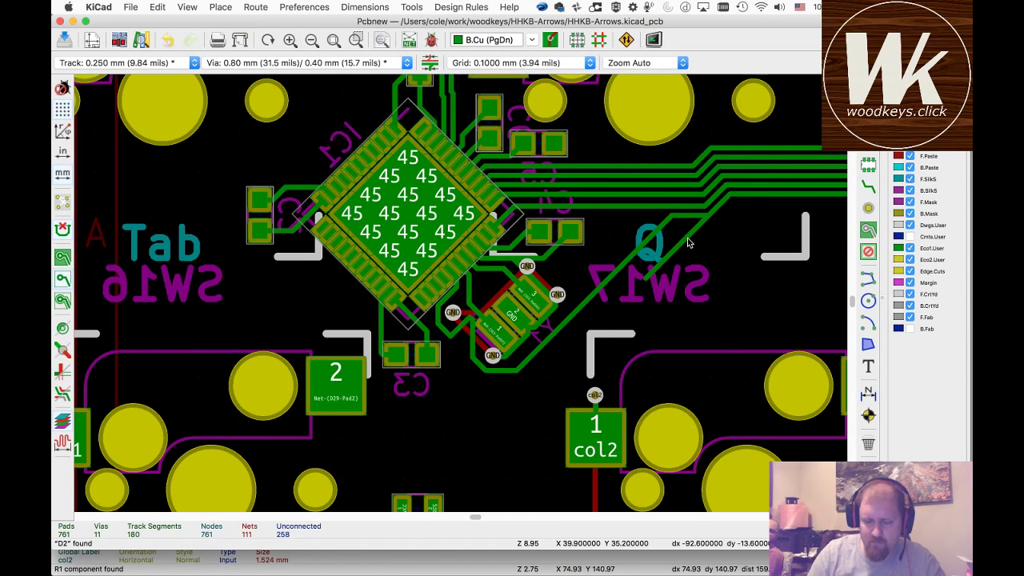
- Drag the GND via beside the part down-right
{"action": "key", "text": "Delete"}
{"action": "scroll", "coordinate": [481, 360], "scroll_direction": "up", "scroll_amount": 4}
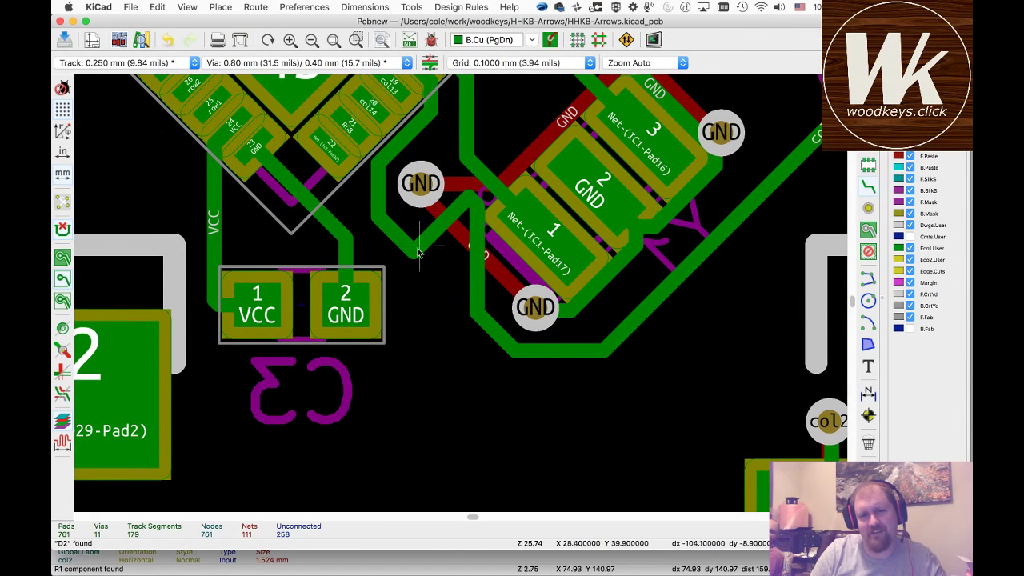
{"action": "key", "text": "x"}
{"action": "key", "text": "Escape"}
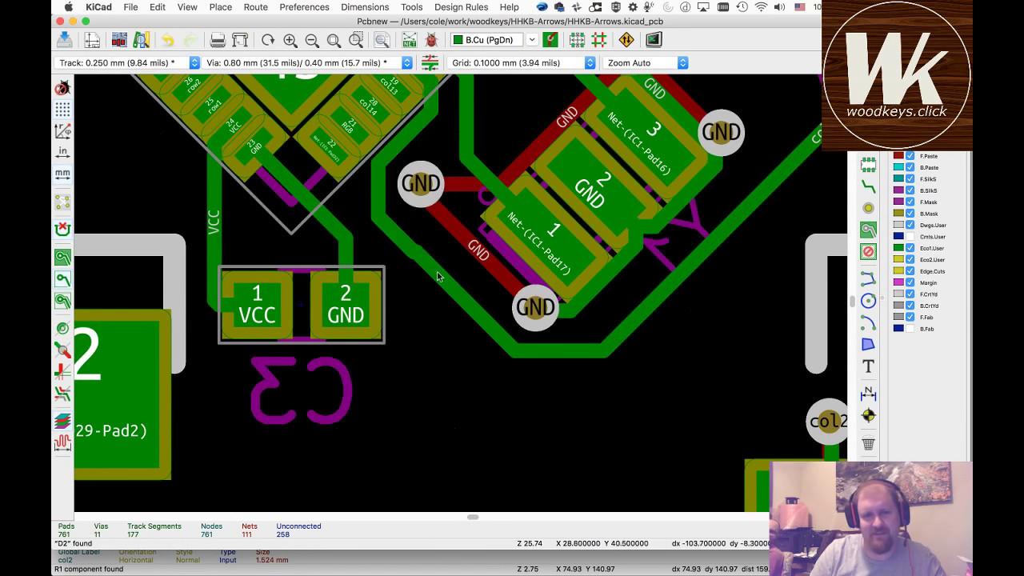
{"action": "left_click", "coordinate": [420, 183]}
{"action": "left_click_drag", "start_coordinate": [420, 183], "coordinate": [460, 229]}
- On front copper, delete the old GND segments and stubs around the via
{"action": "key", "text": "Page_Up"}
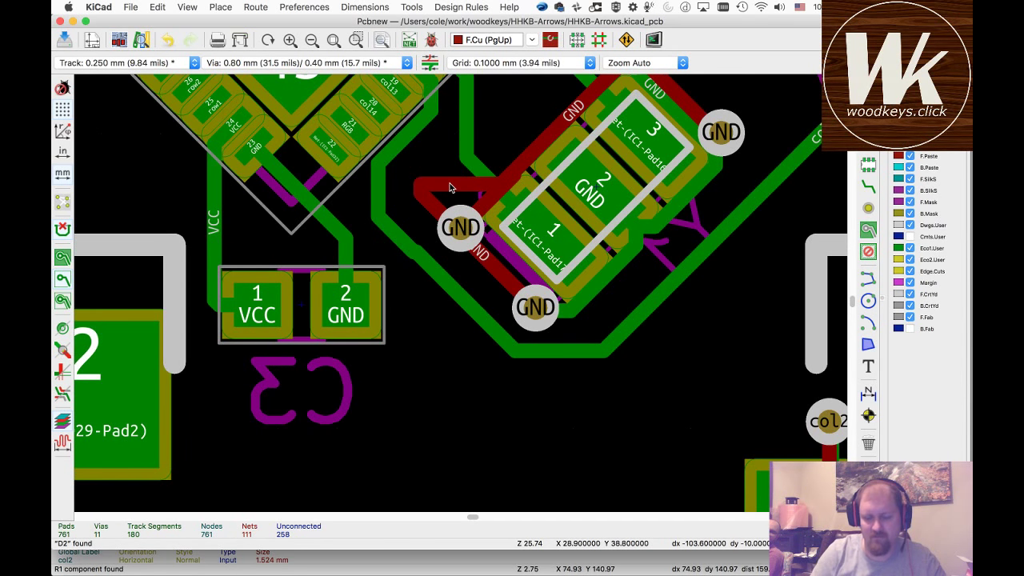
{"action": "left_click", "coordinate": [450, 186]}
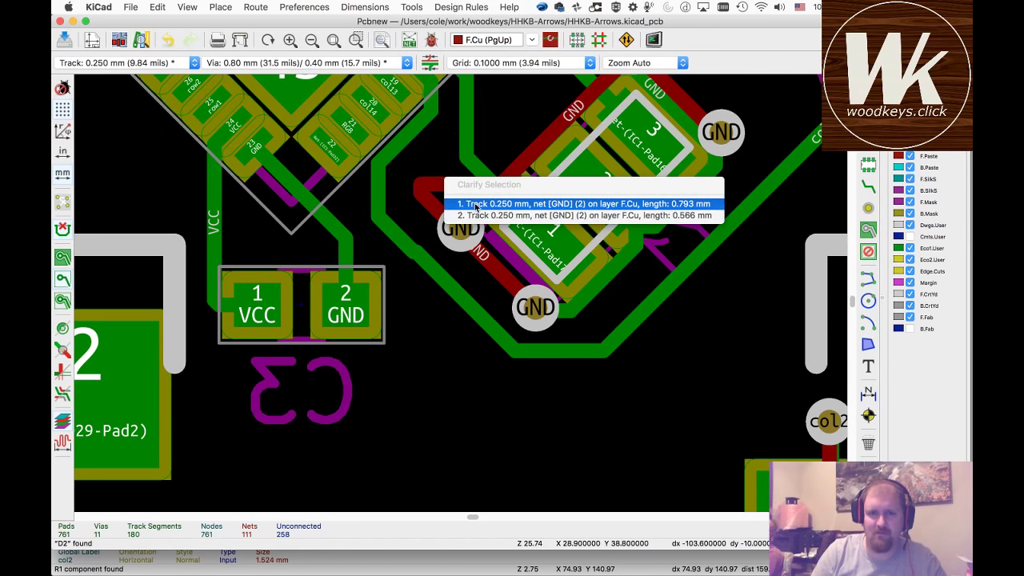
{"action": "left_click", "coordinate": [460, 203]}
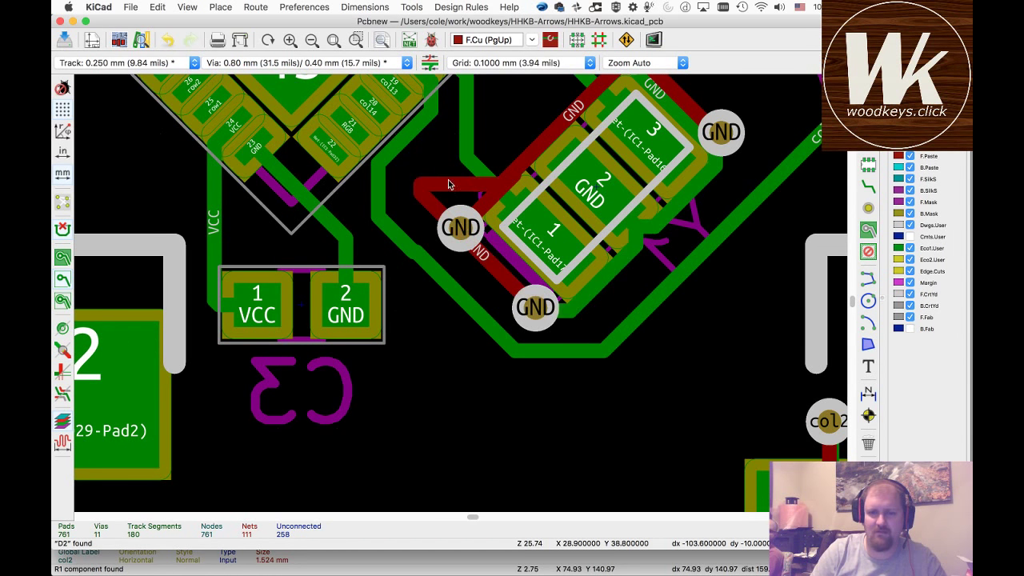
{"action": "left_click", "coordinate": [478, 185]}
{"action": "key", "text": "Delete"}
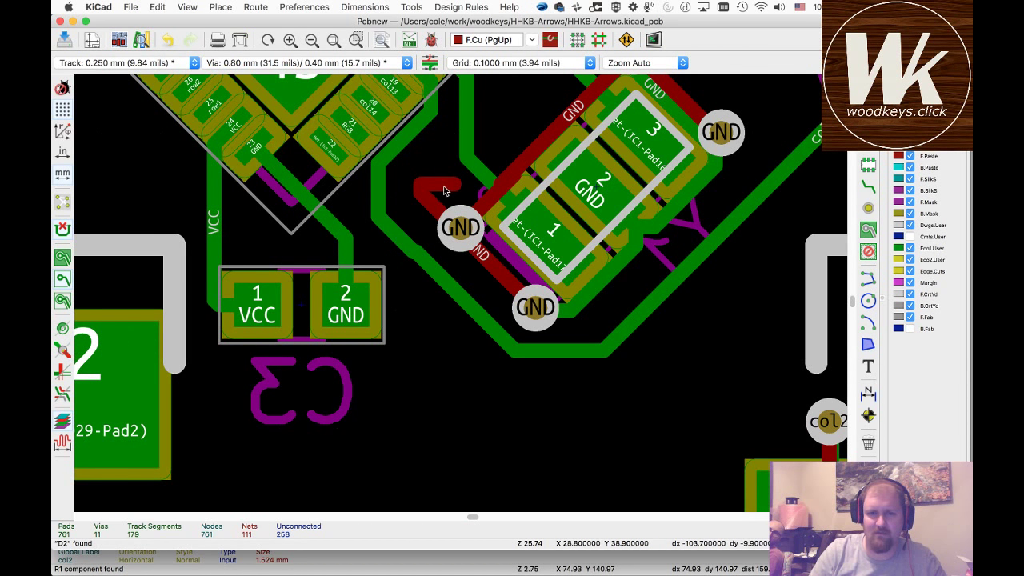
{"action": "left_click", "coordinate": [446, 191]}
{"action": "key", "text": "Delete"}
{"action": "left_click", "coordinate": [429, 202]}
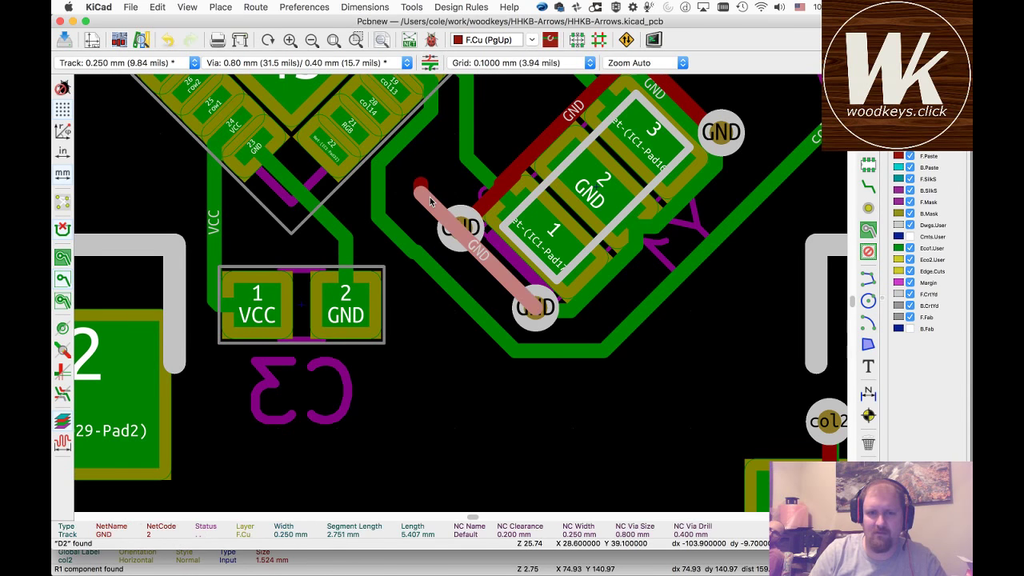
{"action": "key", "text": "Delete"}
{"action": "left_click", "coordinate": [419, 189]}
{"action": "key", "text": "Delete"}
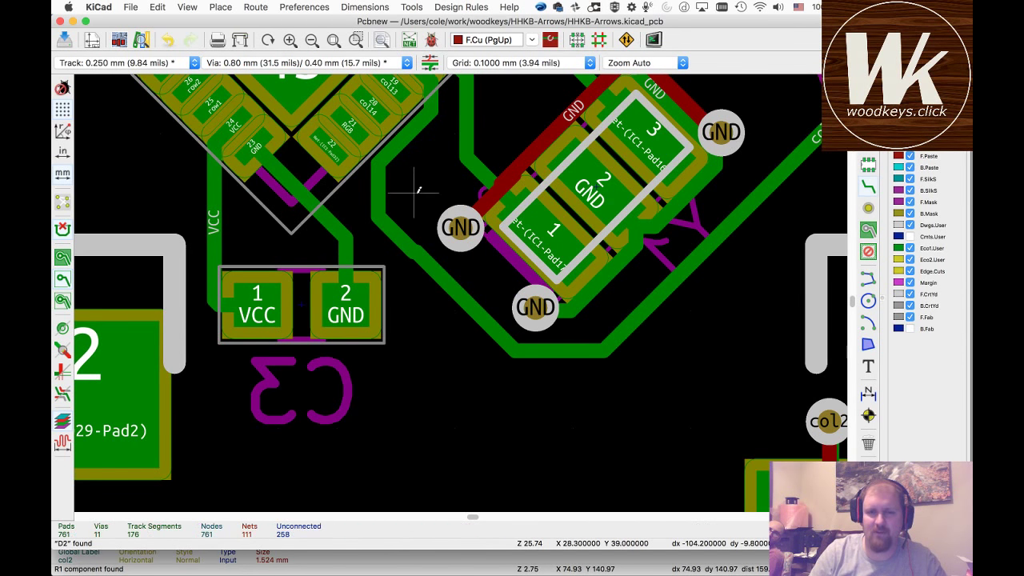
- Route a new front-copper GND track from the via to the lower via
{"action": "key", "text": "x"}
{"action": "left_click", "coordinate": [535, 307]}
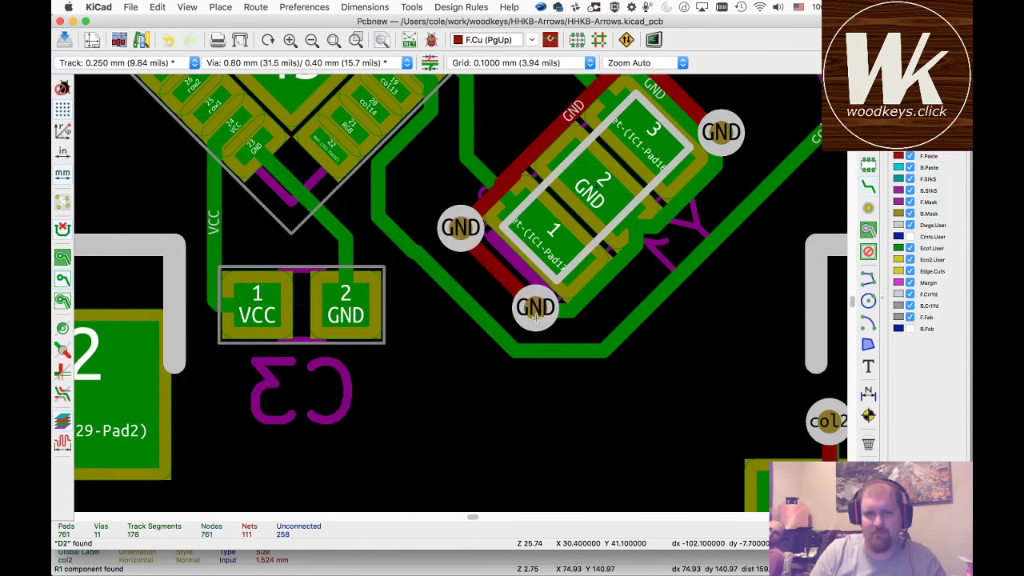
{"action": "scroll", "coordinate": [459, 291], "scroll_direction": "down", "scroll_amount": 2}
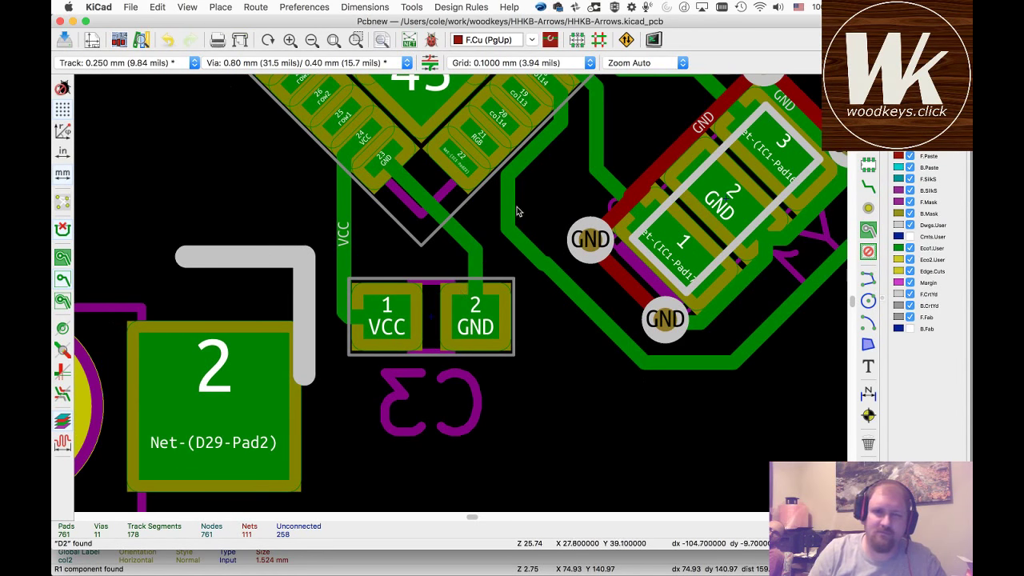
{"action": "scroll", "coordinate": [459, 292], "scroll_direction": "up", "scroll_amount": 2}
{"action": "scroll", "coordinate": [460, 295], "scroll_direction": "up", "scroll_amount": 3}
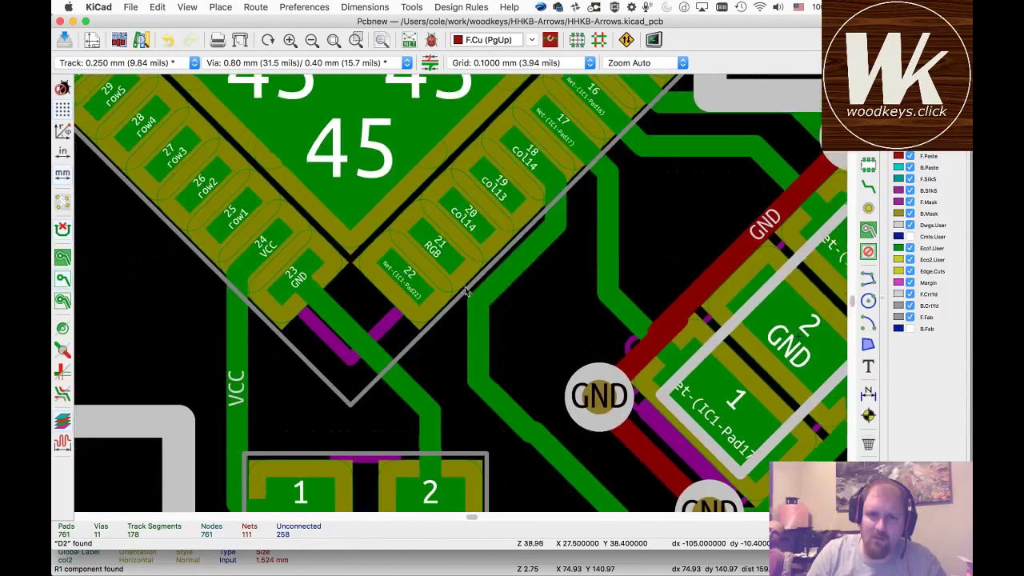
{"action": "left_click", "coordinate": [507, 196]}
{"action": "key", "text": "Page_Down"}
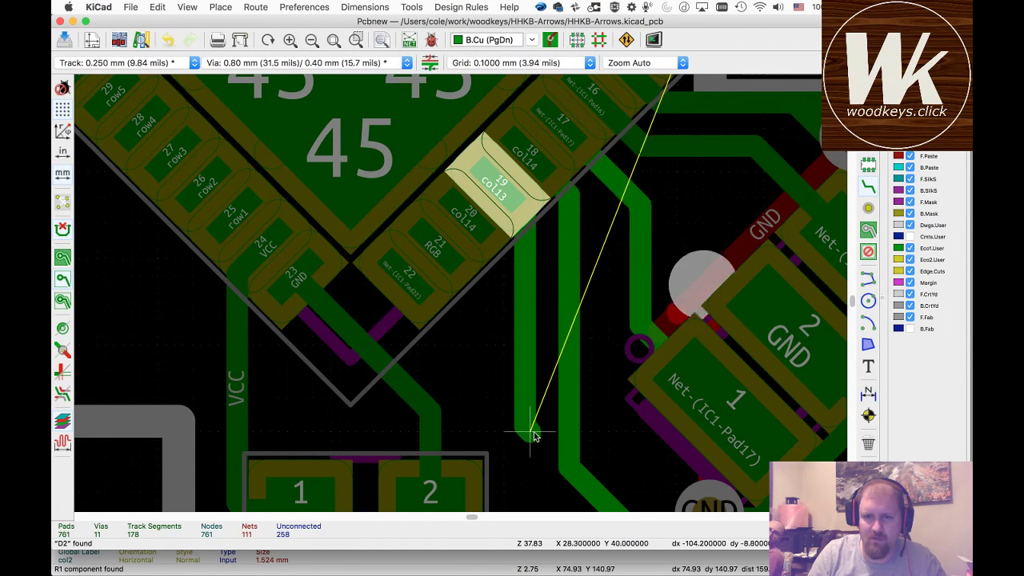
{"action": "scroll", "coordinate": [538, 497], "scroll_direction": "down", "scroll_amount": 3}
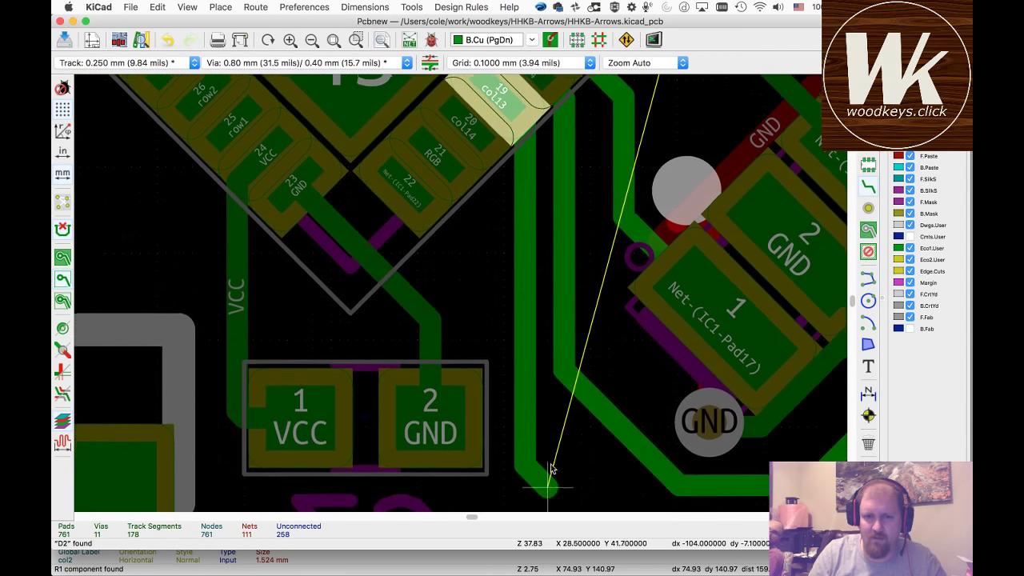
{"action": "key", "text": "Escape"}
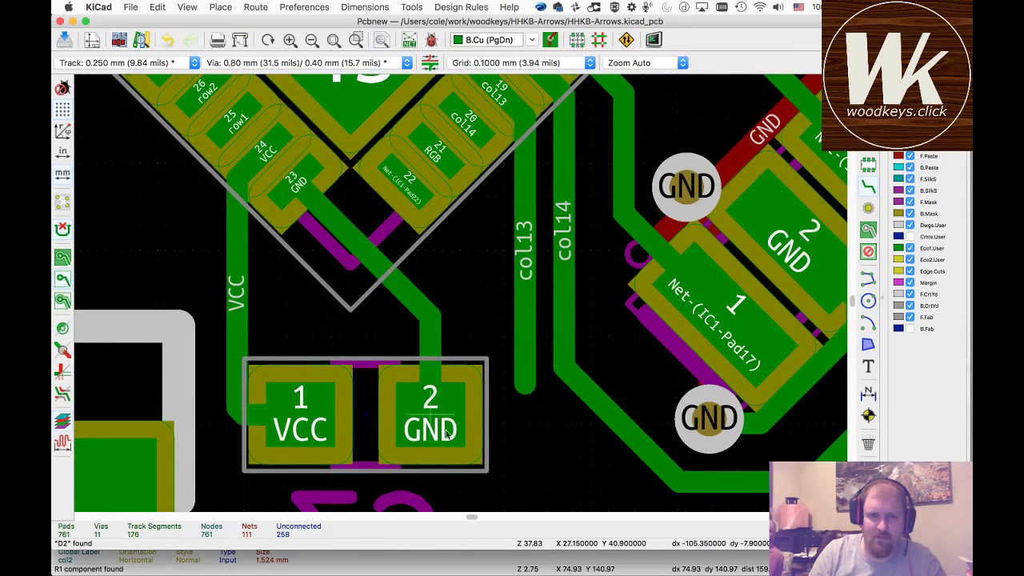
- Delete the GND and VCC tracks attached to capacitor C3
{"action": "left_click", "coordinate": [362, 441]}
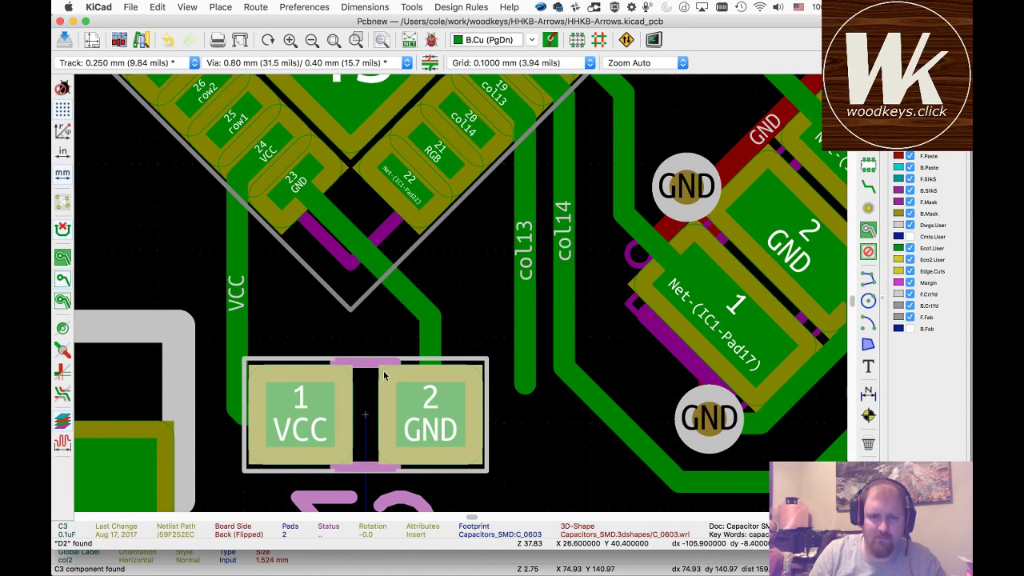
{"action": "left_click", "coordinate": [422, 309]}
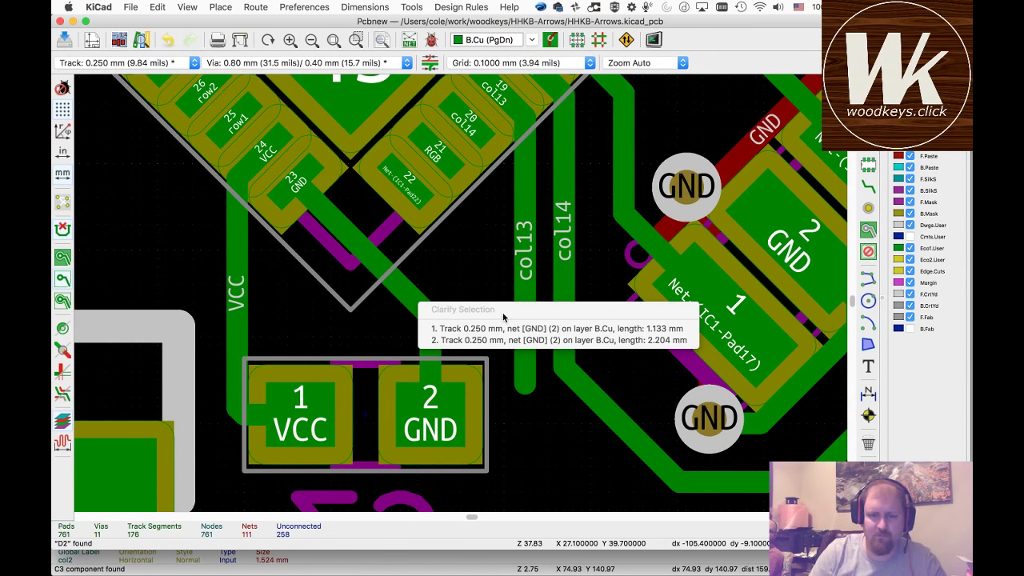
{"action": "left_click", "coordinate": [432, 328]}
{"action": "key", "text": "Delete"}
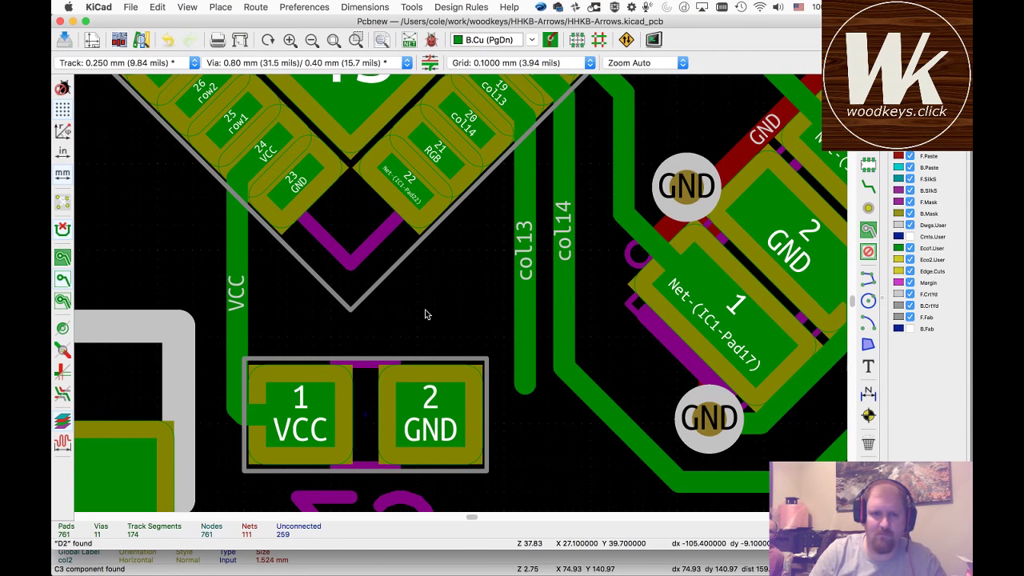
{"action": "left_click", "coordinate": [235, 336]}
{"action": "key", "text": "Delete"}
- Rotate C3 to 270° and place it beneath the chip's VCC pin
{"action": "key", "text": "x"}
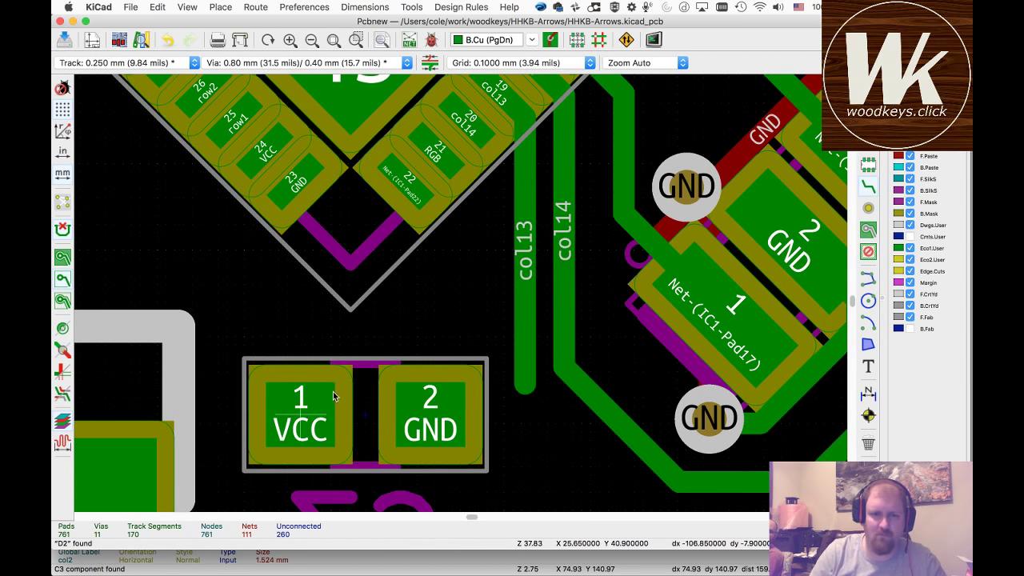
{"action": "key", "text": "r"}
{"action": "key", "text": "r"}
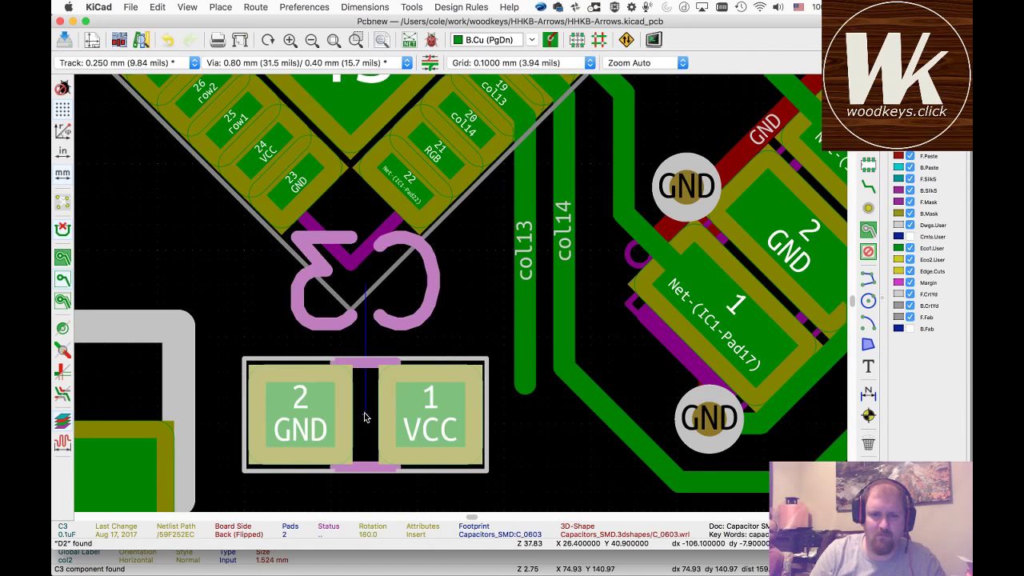
{"action": "key", "text": "r"}
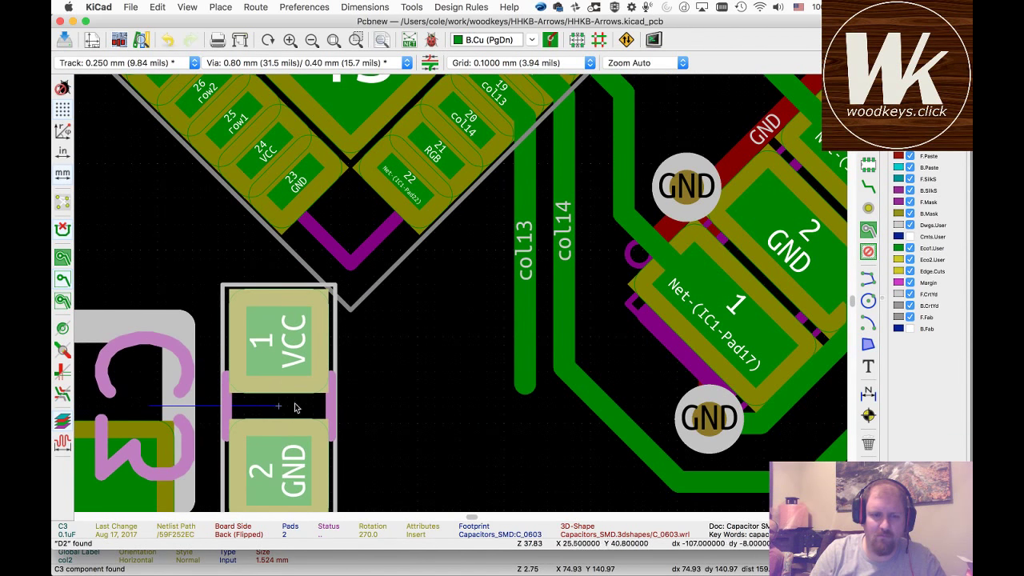
{"action": "left_click", "coordinate": [294, 408]}
- Route IC1 pad 23 GND down to C3's GND pad 2
{"action": "key", "text": "x"}
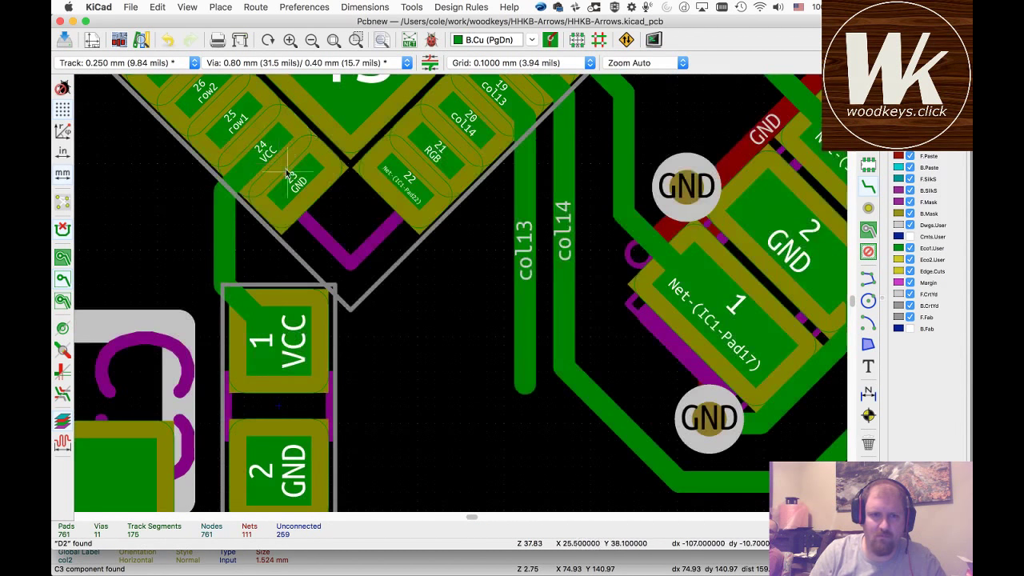
{"action": "left_click", "coordinate": [280, 479]}
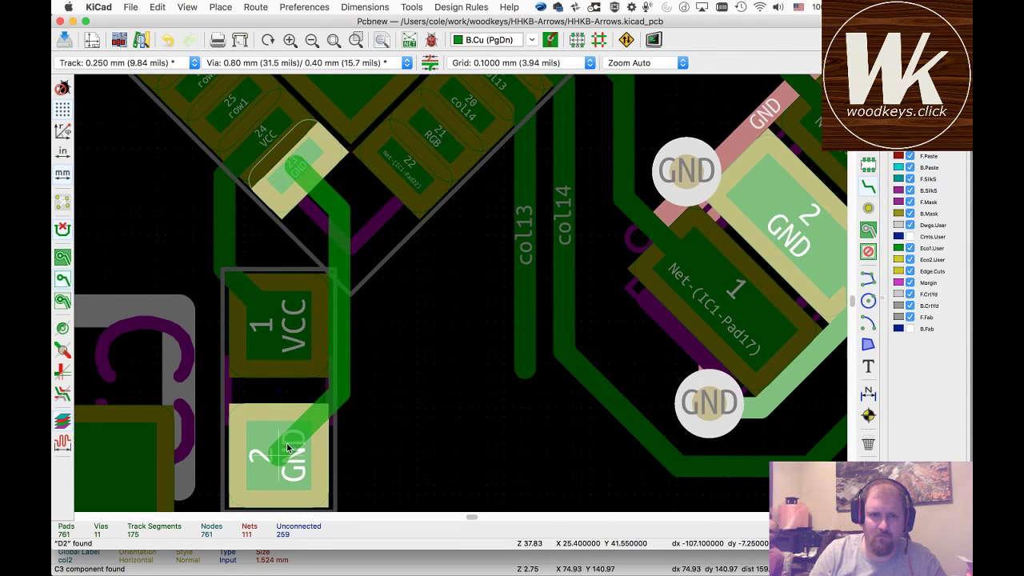
{"action": "double_click", "coordinate": [290, 455]}
{"action": "scroll", "coordinate": [457, 293], "scroll_direction": "down", "scroll_amount": 10}
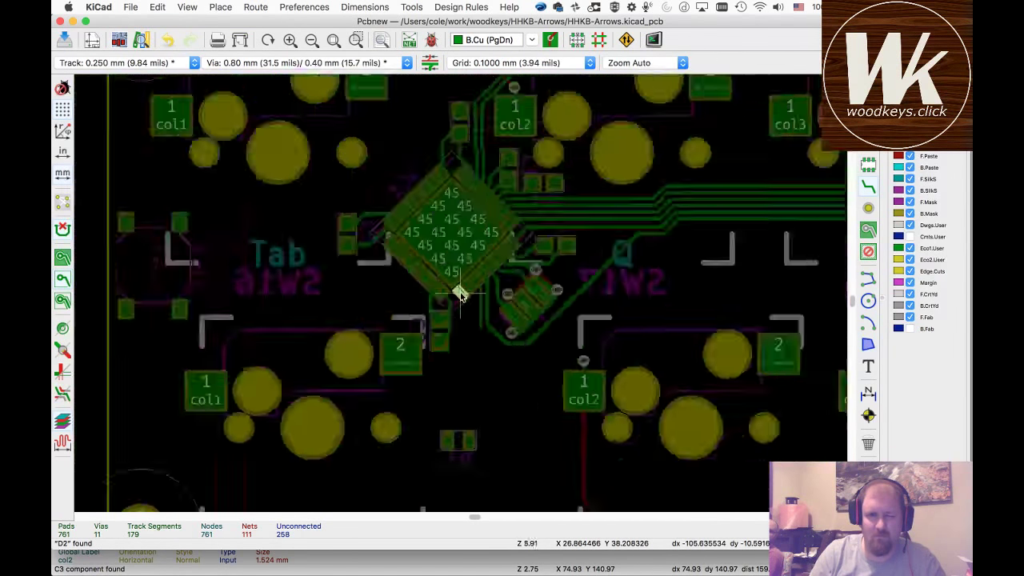
{"action": "scroll", "coordinate": [461, 297], "scroll_direction": "up", "scroll_amount": 4}
{"action": "scroll", "coordinate": [460, 297], "scroll_direction": "up", "scroll_amount": 8}
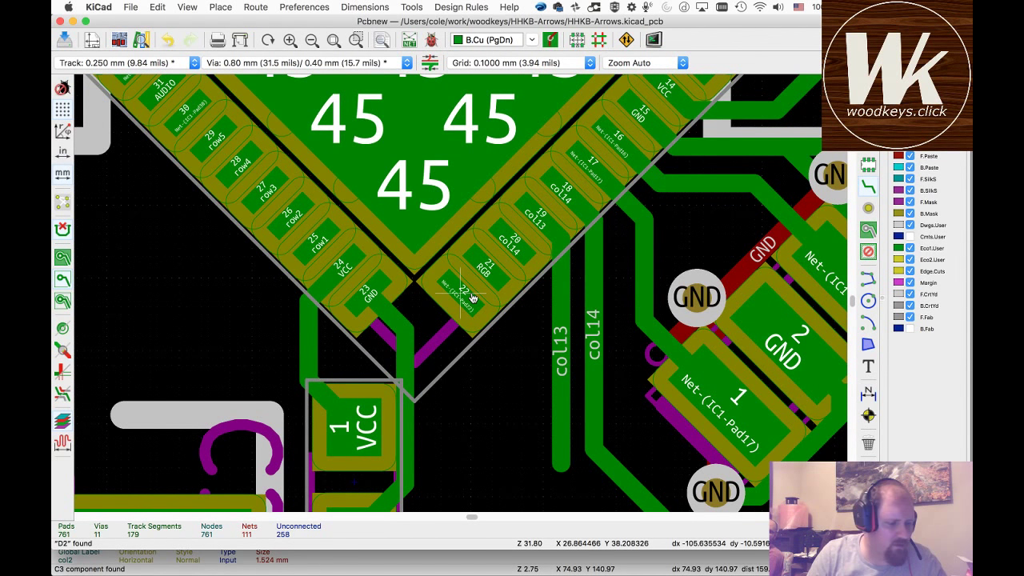
{"action": "key", "text": "super+w"}
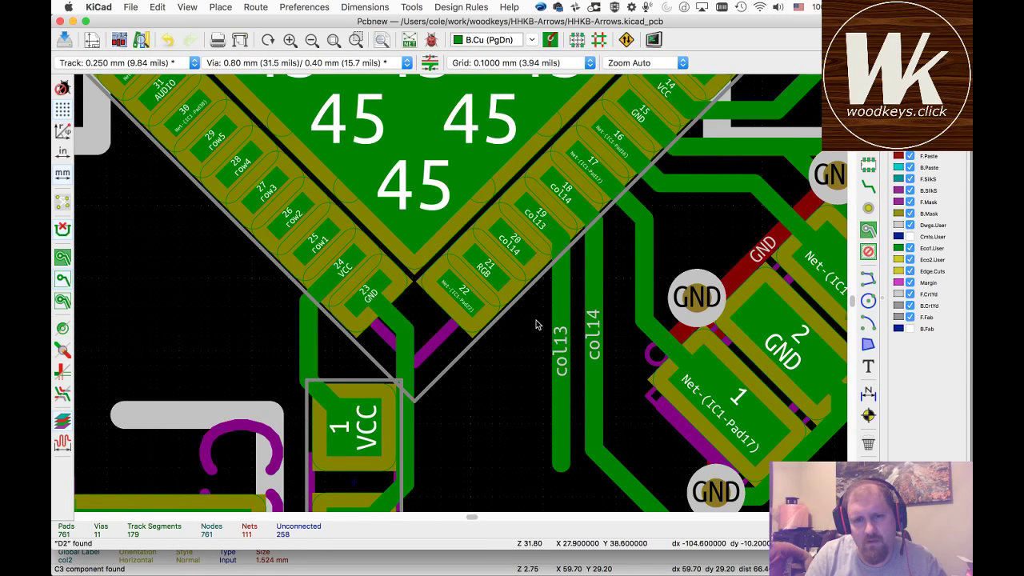
{"action": "scroll", "coordinate": [536, 324], "scroll_direction": "down", "scroll_amount": 6}
{"action": "scroll", "coordinate": [460, 296], "scroll_direction": "down", "scroll_amount": 3}
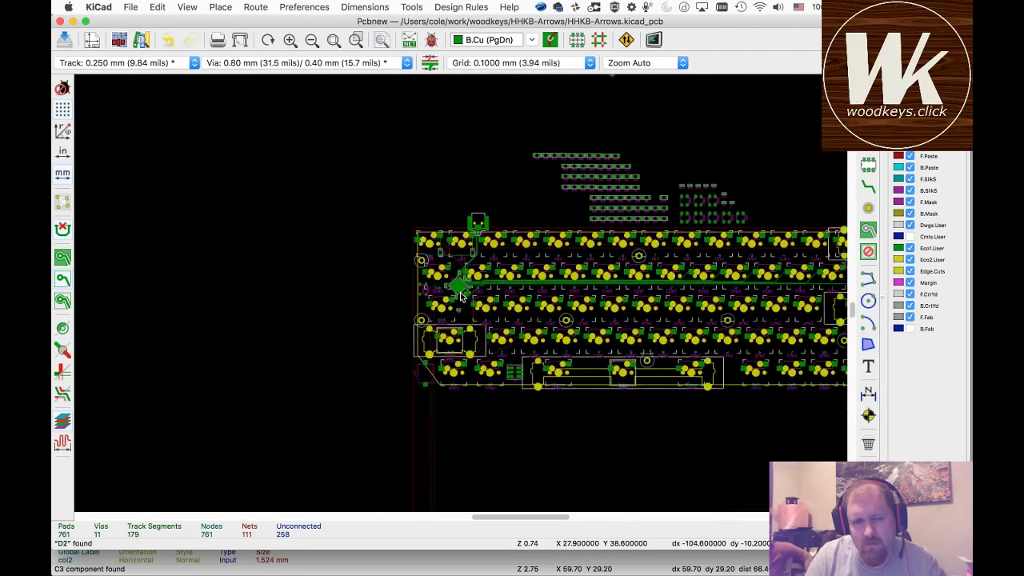
{"action": "scroll", "coordinate": [460, 296], "scroll_direction": "up", "scroll_amount": 3}
{"action": "scroll", "coordinate": [460, 296], "scroll_direction": "down", "scroll_amount": 3}
{"action": "scroll", "coordinate": [460, 296], "scroll_direction": "up", "scroll_amount": 10}
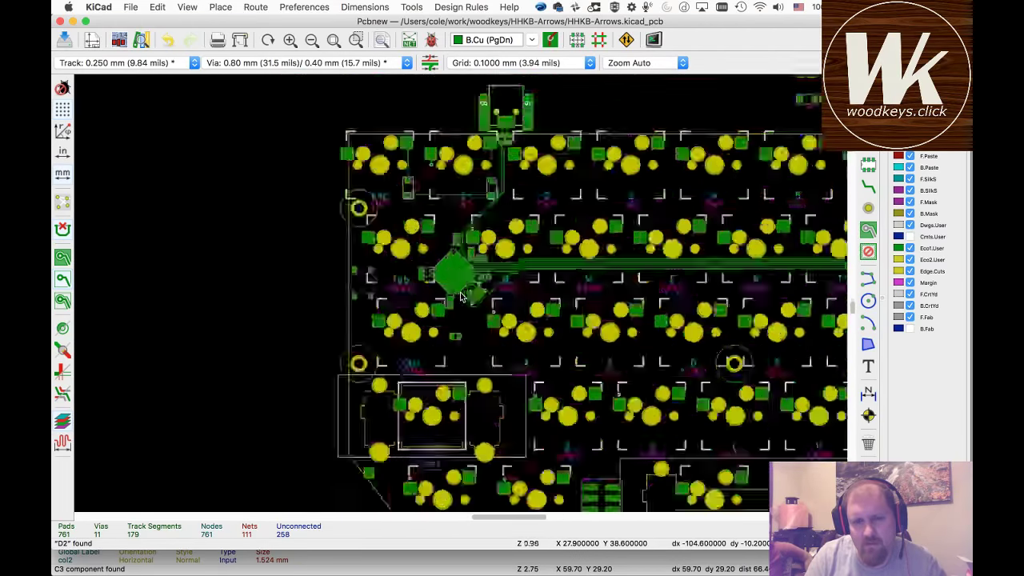
{"action": "scroll", "coordinate": [460, 296], "scroll_direction": "down", "scroll_amount": 6}
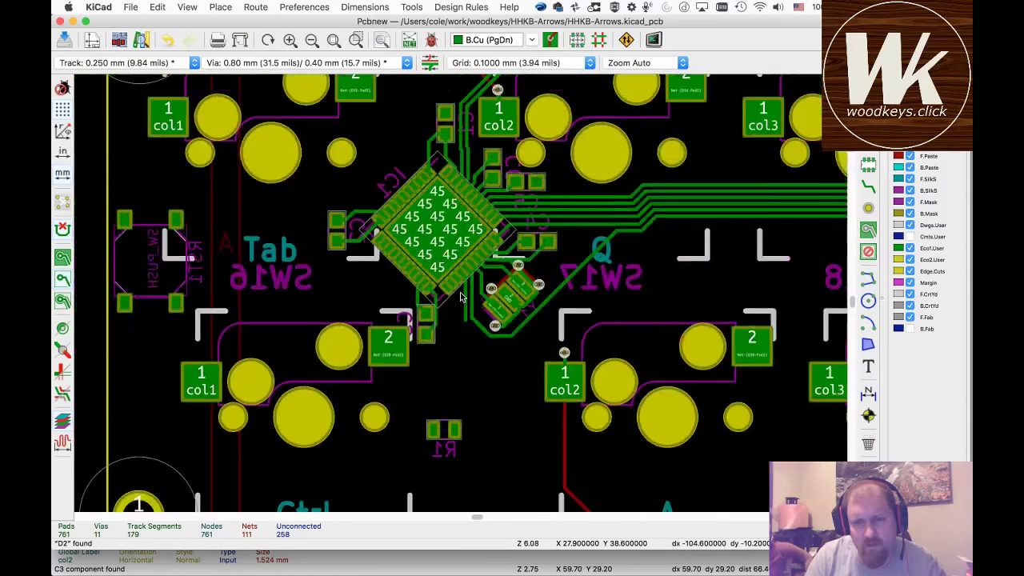
{"action": "scroll", "coordinate": [459, 296], "scroll_direction": "up", "scroll_amount": 4}
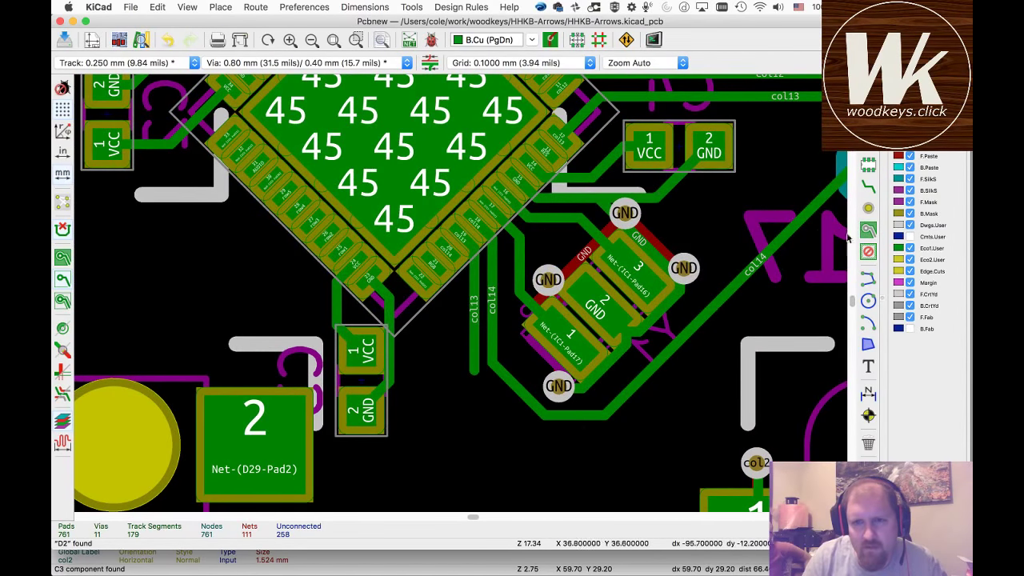
{"action": "key", "text": "Return"}
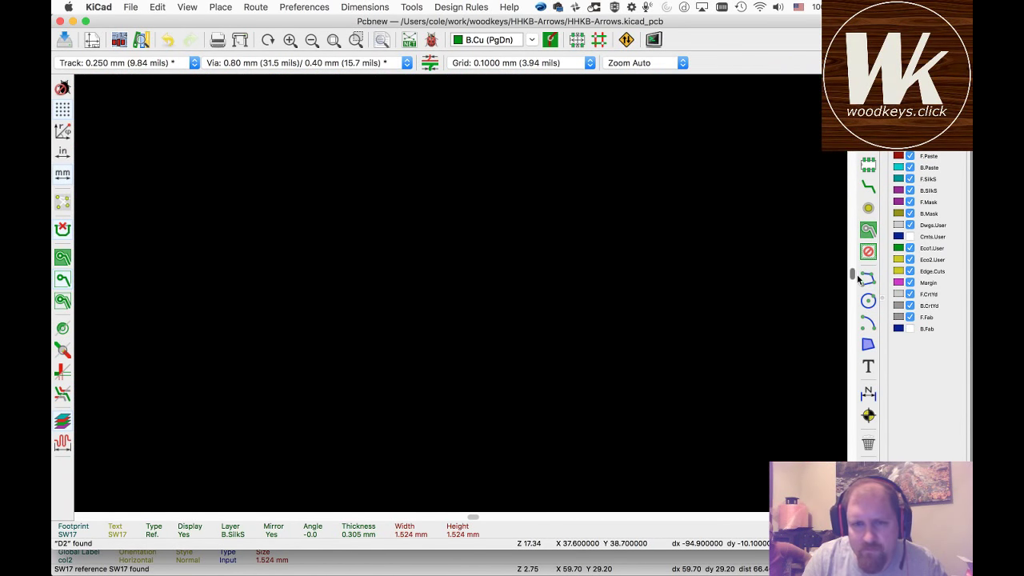
{"action": "left_click", "coordinate": [616, 158]}
{"action": "key", "text": "Home"}
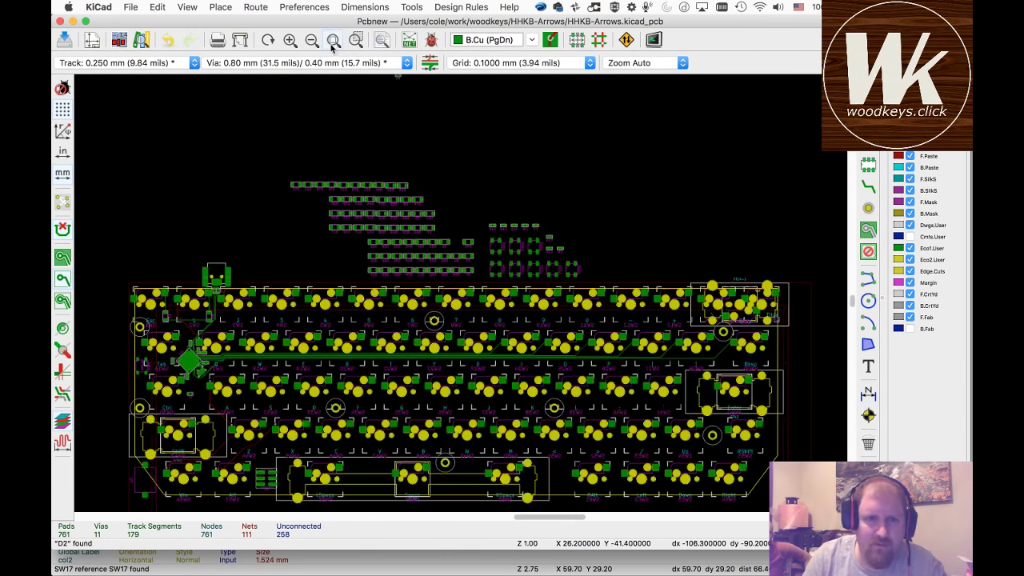
{"action": "left_click", "coordinate": [190, 366]}
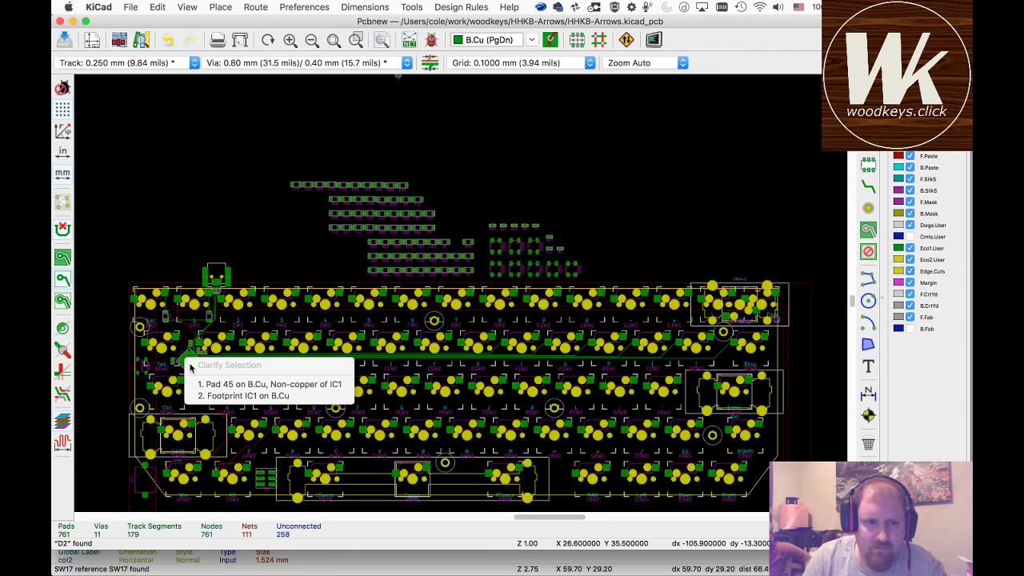
{"action": "left_click", "coordinate": [240, 384]}
{"action": "scroll", "coordinate": [196, 352], "scroll_direction": "up", "scroll_amount": 6}
{"action": "scroll", "coordinate": [459, 291], "scroll_direction": "down", "scroll_amount": 3}
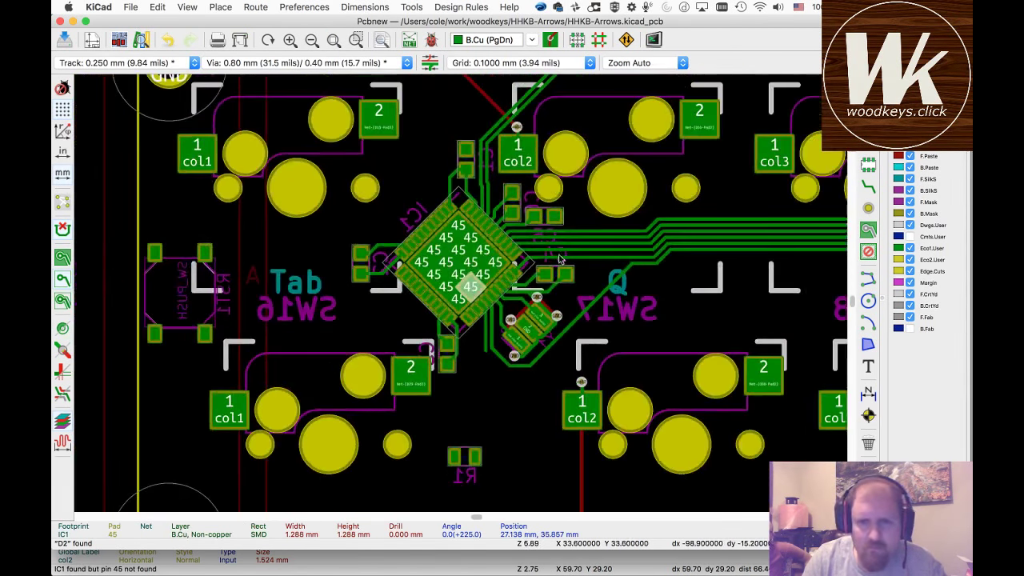
{"action": "scroll", "coordinate": [460, 291], "scroll_direction": "up", "scroll_amount": 3}
{"action": "scroll", "coordinate": [460, 292], "scroll_direction": "up", "scroll_amount": 4}
{"action": "scroll", "coordinate": [460, 292], "scroll_direction": "down", "scroll_amount": 3}
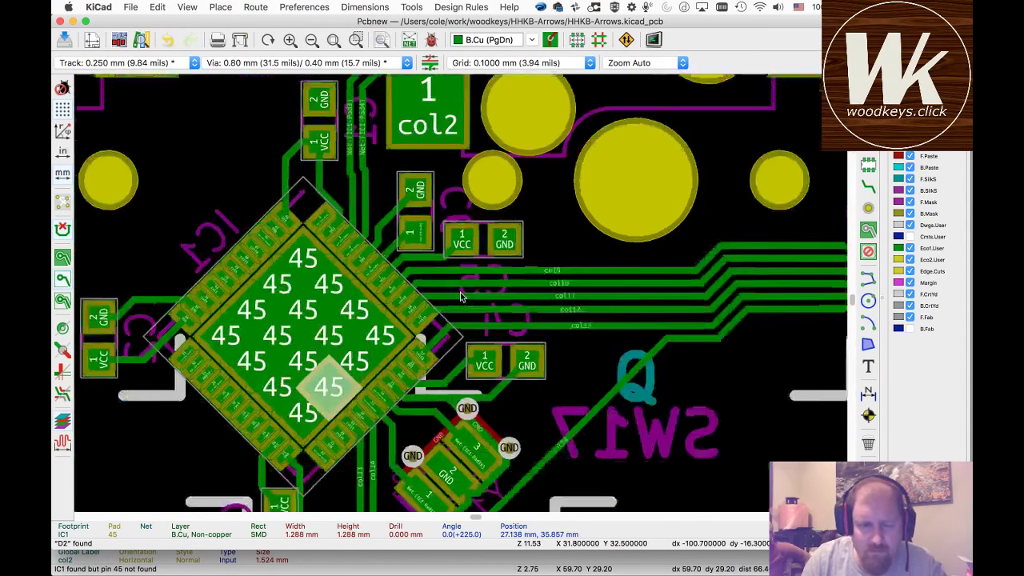
{"action": "scroll", "coordinate": [460, 292], "scroll_direction": "up", "scroll_amount": 6}
{"action": "scroll", "coordinate": [460, 294], "scroll_direction": "down", "scroll_amount": 1}
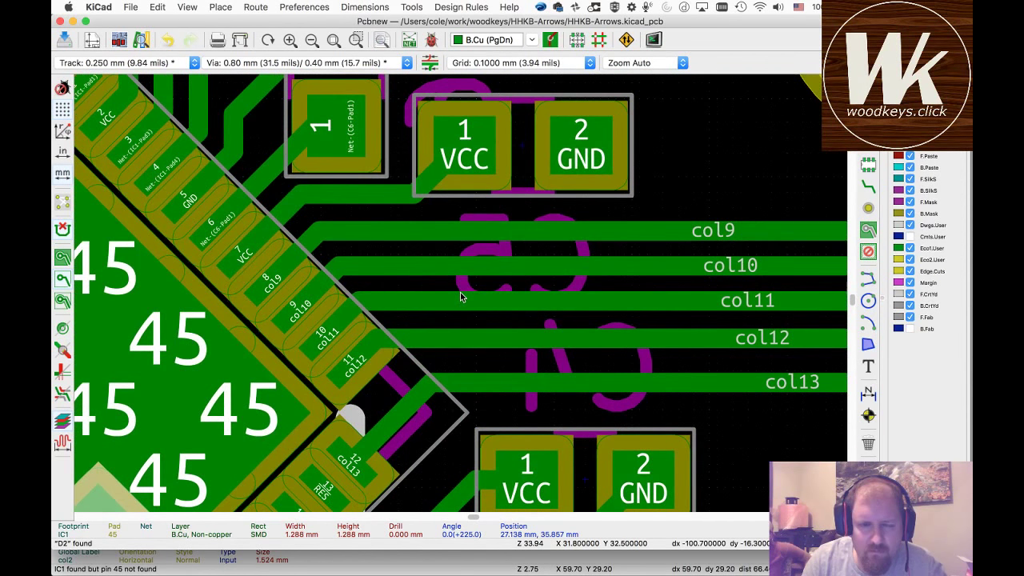
{"action": "scroll", "coordinate": [460, 295], "scroll_direction": "down", "scroll_amount": 1}
{"action": "scroll", "coordinate": [460, 295], "scroll_direction": "down", "scroll_amount": 5}
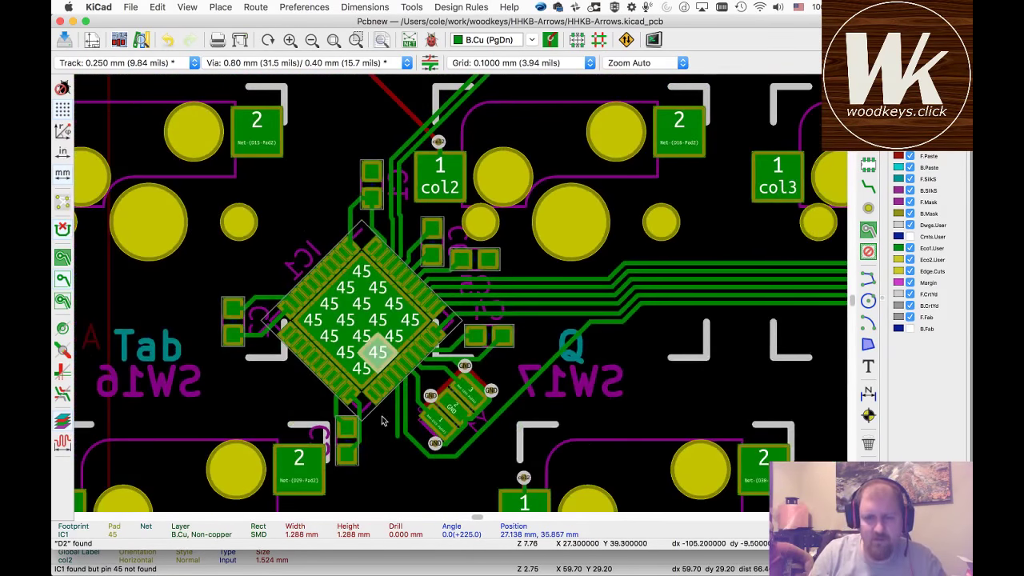
{"action": "left_click", "coordinate": [381, 421]}
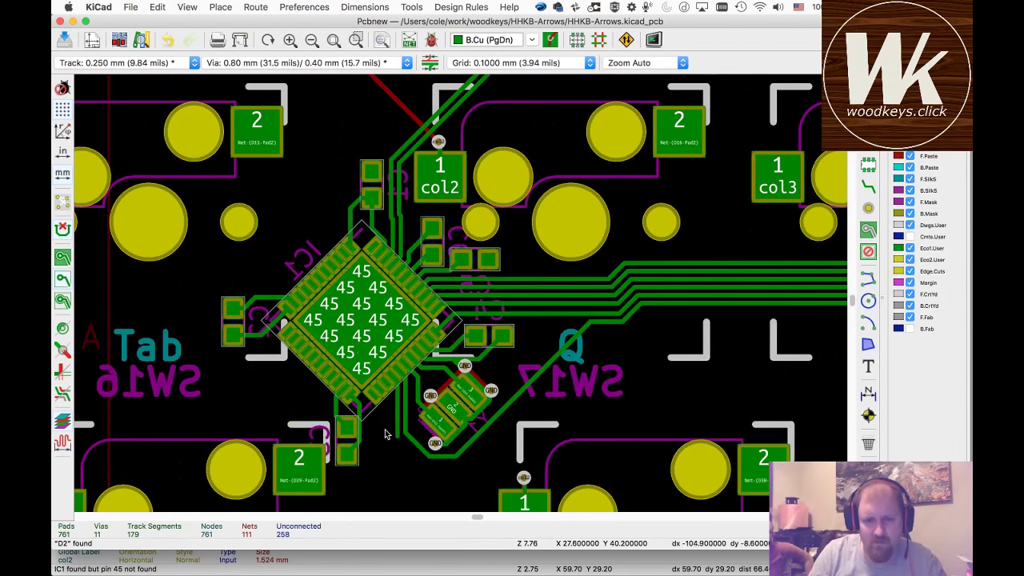
{"action": "scroll", "coordinate": [400, 432], "scroll_direction": "up", "scroll_amount": 3}
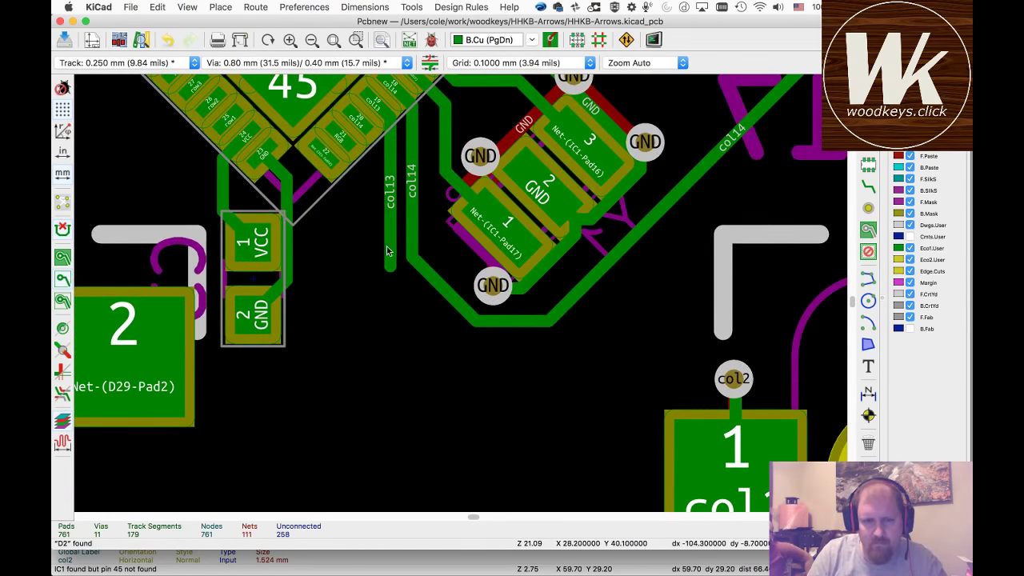
- Delete the col13 track stub below IC1
{"action": "left_click", "coordinate": [380, 112]}
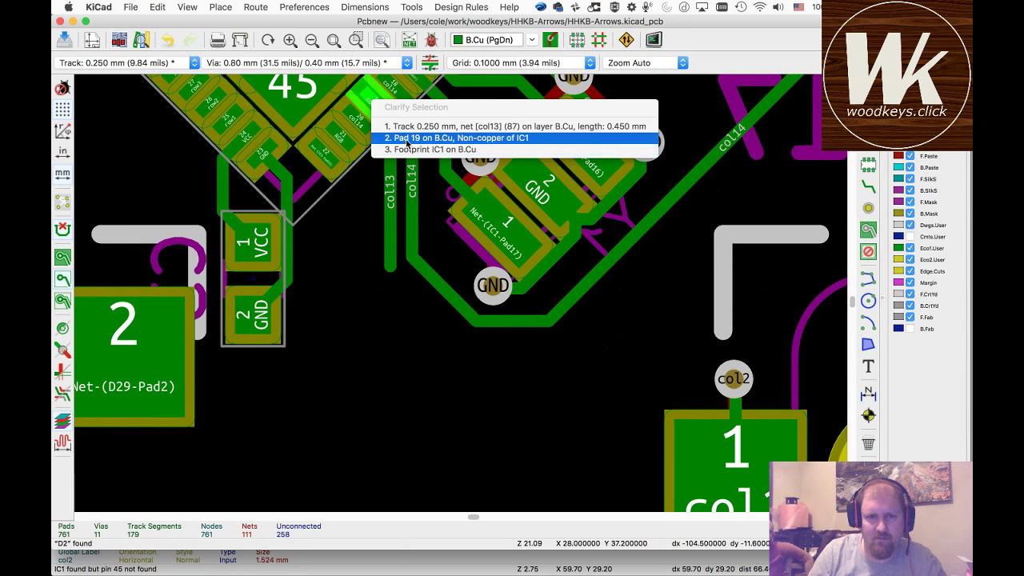
{"action": "left_click", "coordinate": [405, 140]}
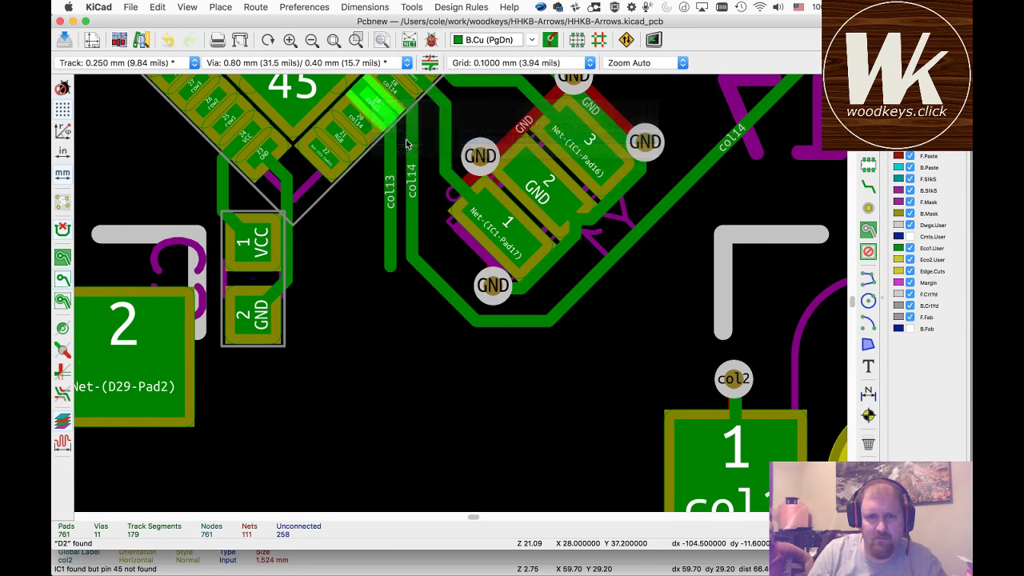
{"action": "left_click", "coordinate": [394, 184]}
{"action": "left_click", "coordinate": [390, 183]}
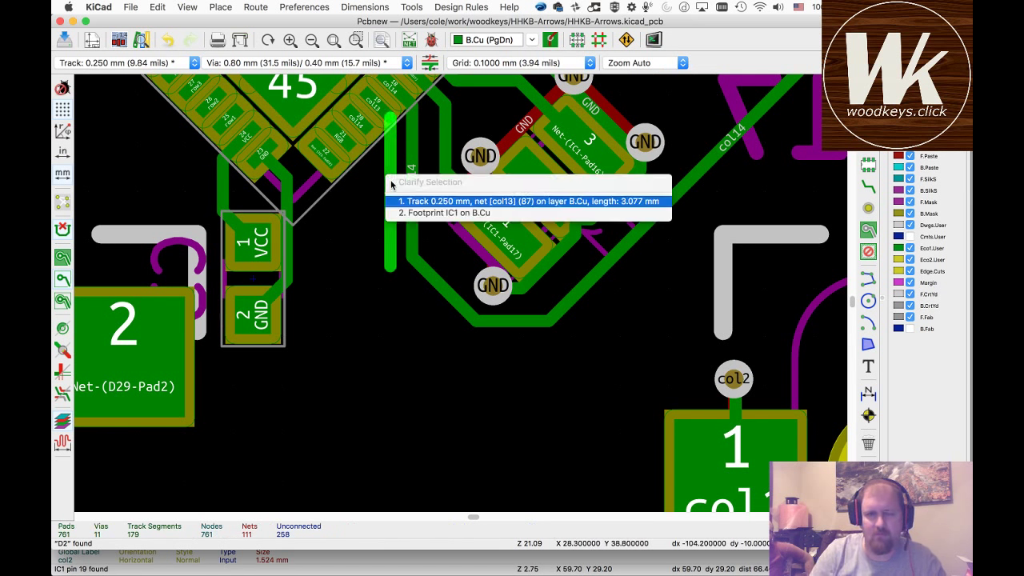
{"action": "left_click", "coordinate": [394, 200]}
{"action": "key", "text": "Delete"}
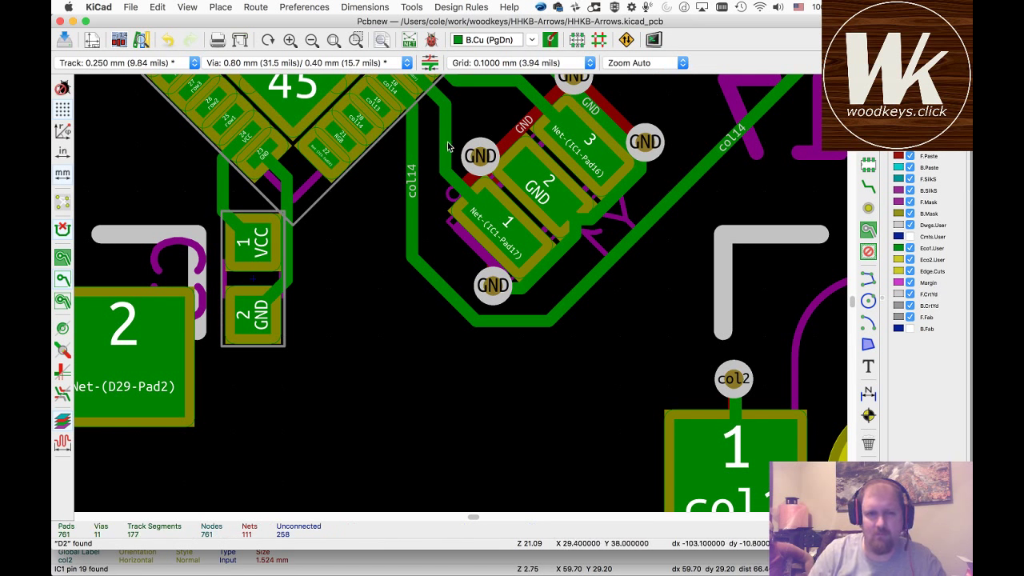
- Change IC1 pad 19's net name from col13 to col8 in its pad properties
{"action": "left_click", "coordinate": [376, 106]}
{"action": "left_click", "coordinate": [400, 121]}
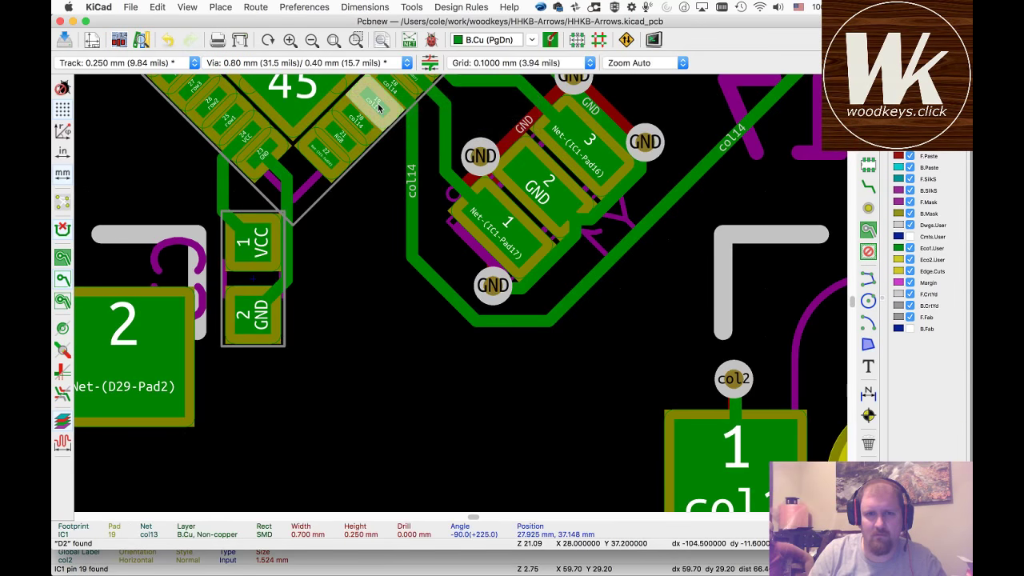
{"action": "key", "text": "e"}
{"action": "left_click", "coordinate": [310, 106]}
{"action": "key", "text": "BackSpace"}
{"action": "key", "text": "BackSpace"}
{"action": "type", "text": "8"}
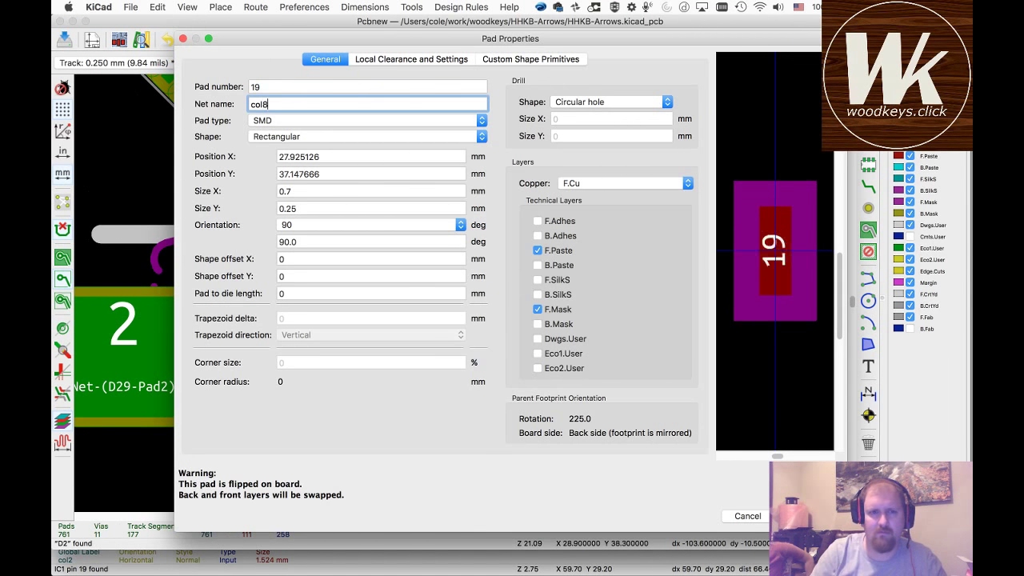
{"action": "key", "text": "Return"}
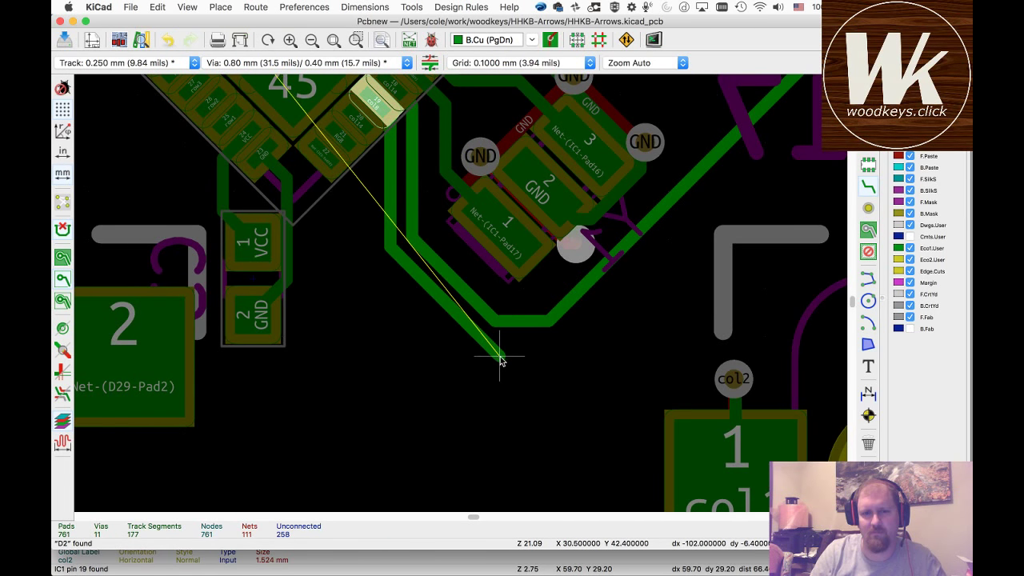
- Route the col8 track from pad 19 along the bus to the switch pad
{"action": "left_click", "coordinate": [489, 359]}
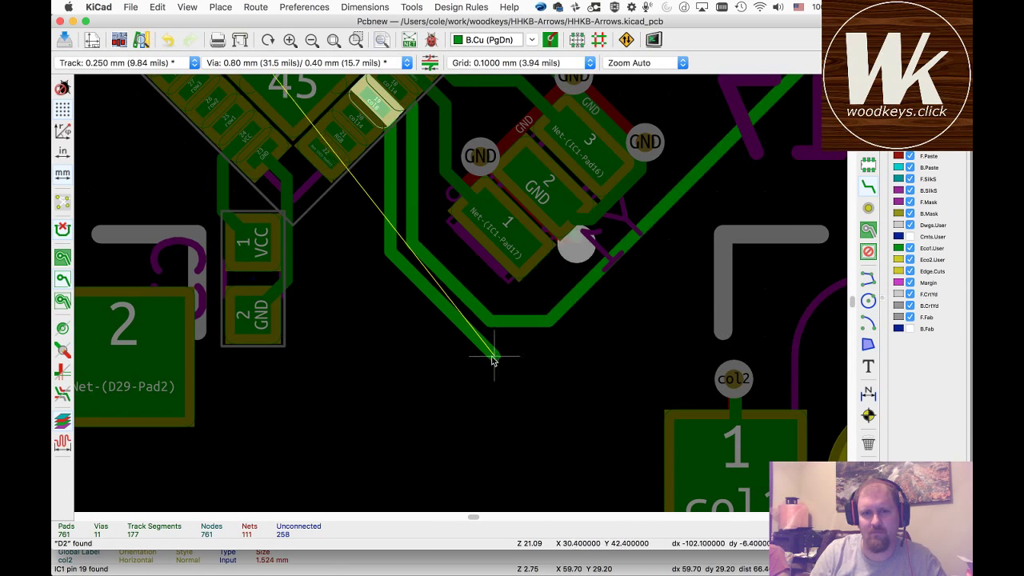
{"action": "scroll", "coordinate": [754, 160], "scroll_direction": "down", "scroll_amount": 3}
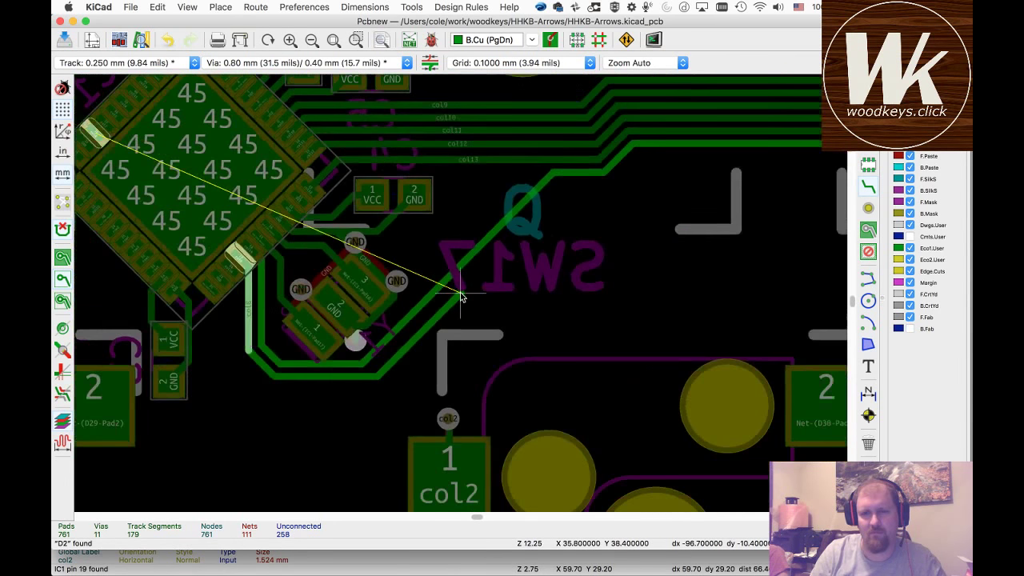
{"action": "left_click", "coordinate": [552, 200]}
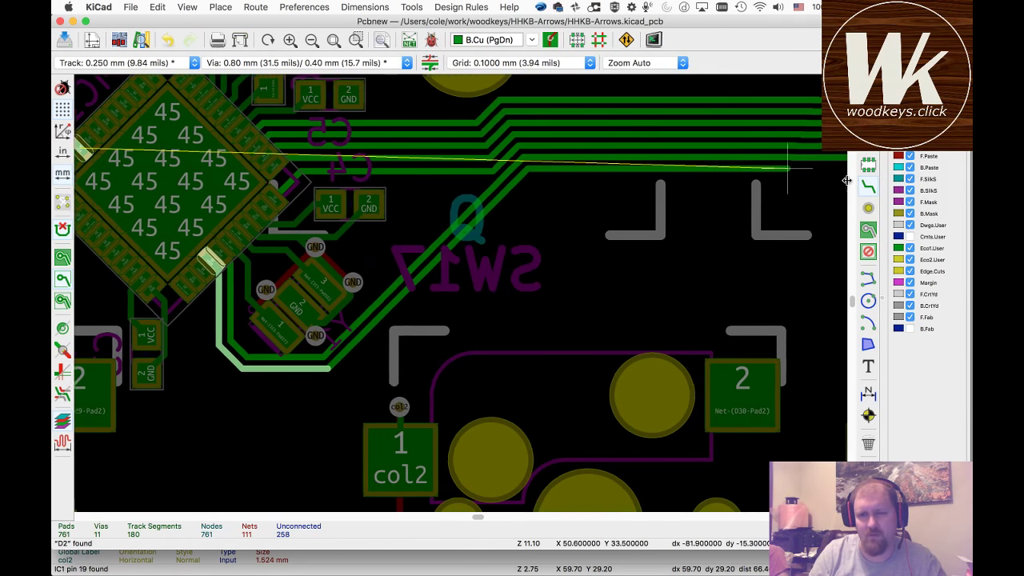
{"action": "scroll", "coordinate": [460, 297], "scroll_direction": "down", "scroll_amount": 3}
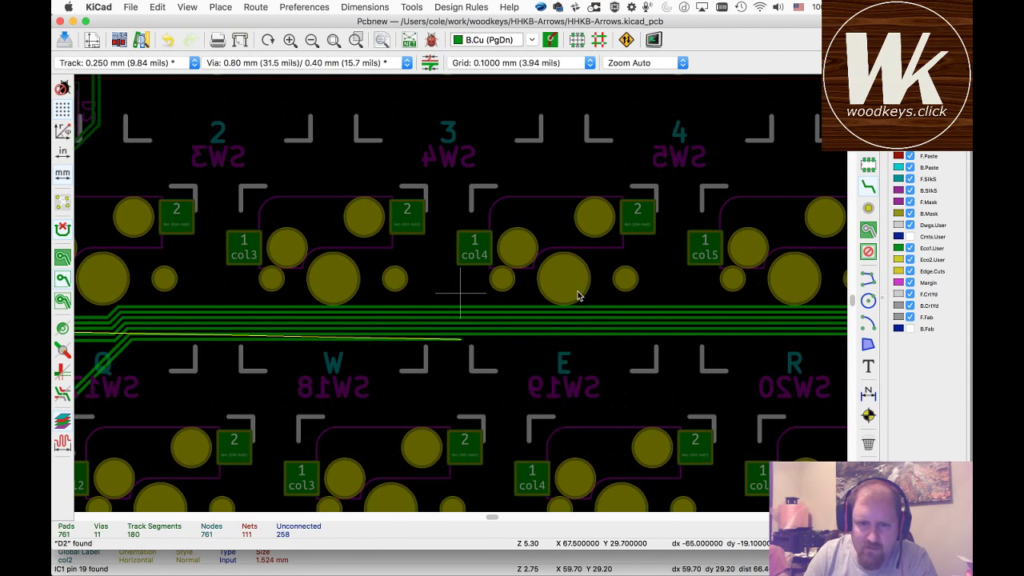
{"action": "scroll", "coordinate": [688, 361], "scroll_direction": "down", "scroll_amount": 1}
{"action": "scroll", "coordinate": [642, 332], "scroll_direction": "down", "scroll_amount": 1}
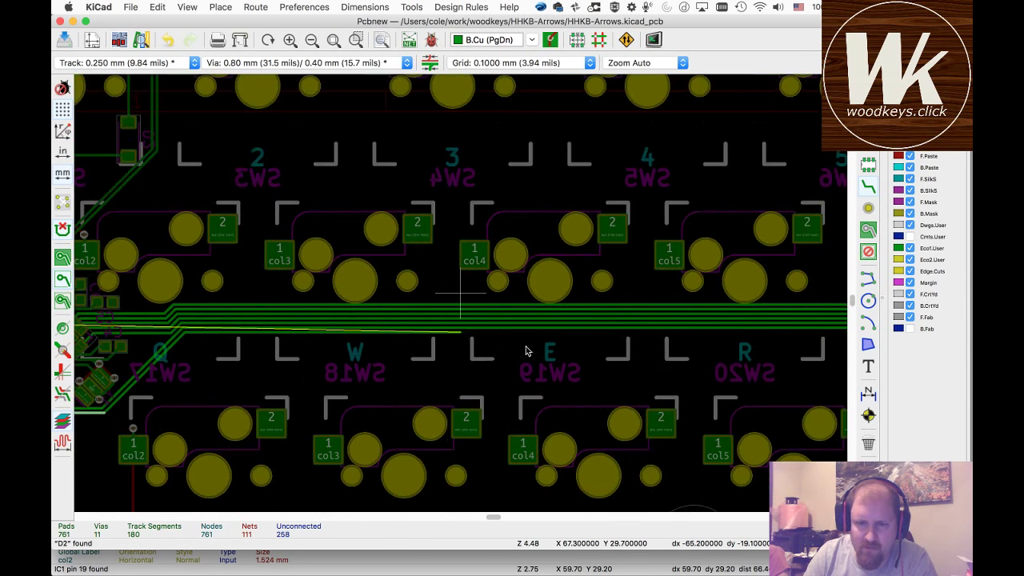
{"action": "scroll", "coordinate": [536, 344], "scroll_direction": "down", "scroll_amount": 2}
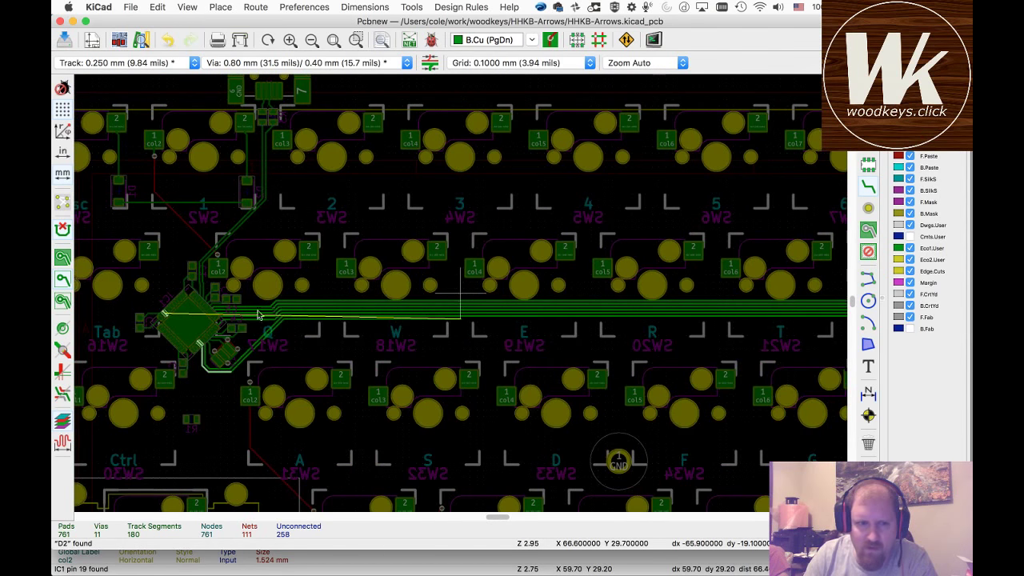
{"action": "scroll", "coordinate": [460, 297], "scroll_direction": "down", "scroll_amount": 2}
{"action": "scroll", "coordinate": [766, 316], "scroll_direction": "up", "scroll_amount": 2}
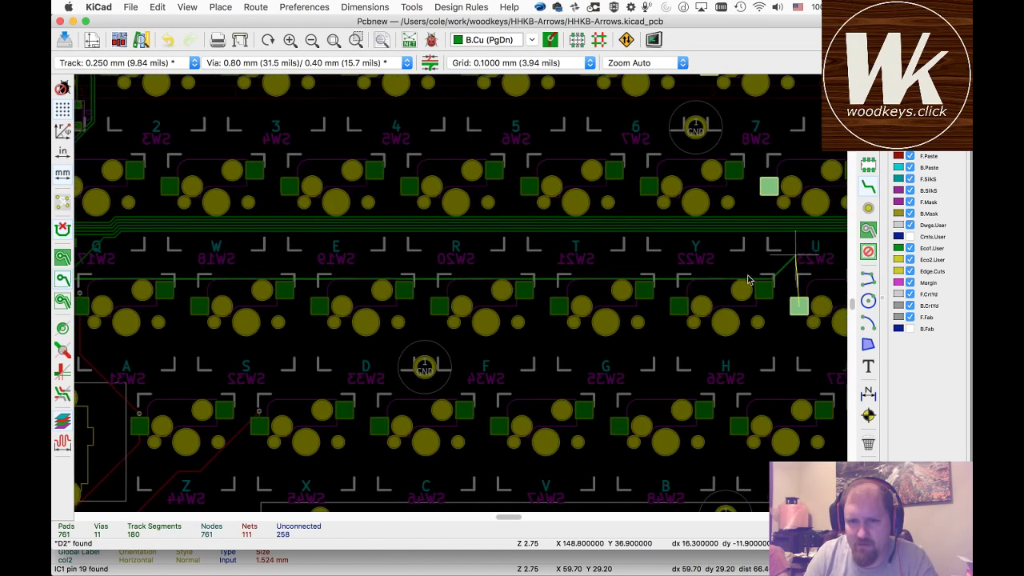
{"action": "left_click", "coordinate": [800, 310]}
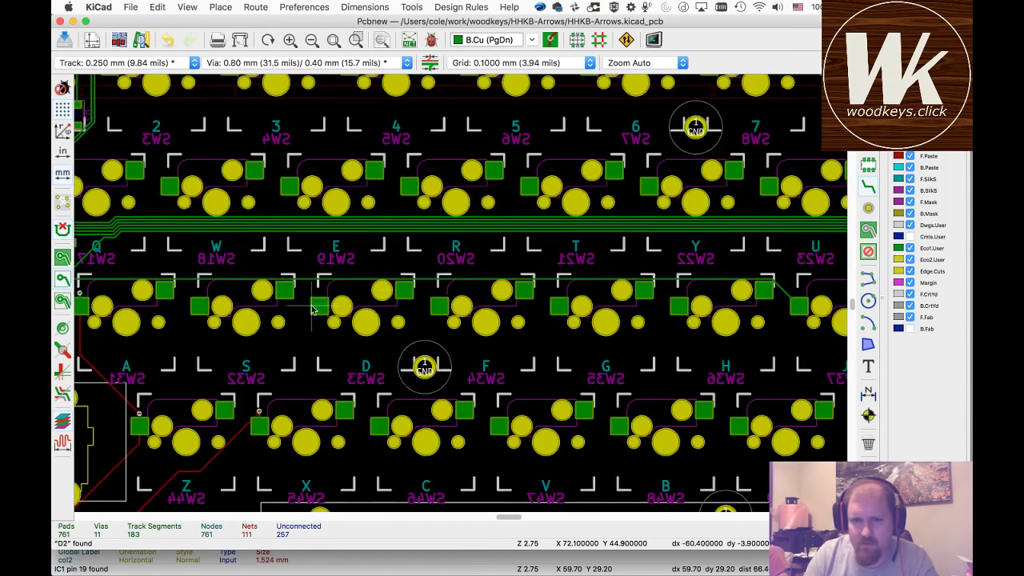
{"action": "scroll", "coordinate": [367, 272], "scroll_direction": "down", "scroll_amount": 5}
{"action": "scroll", "coordinate": [460, 298], "scroll_direction": "up", "scroll_amount": 10}
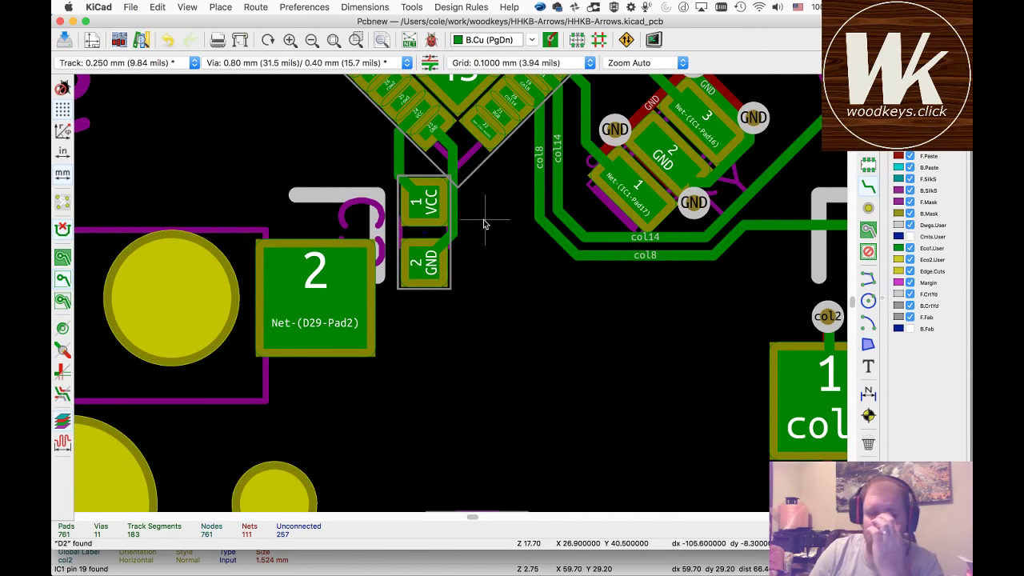
- Change IC1 pad 20's net name in its pad properties
{"action": "left_click", "coordinate": [510, 102]}
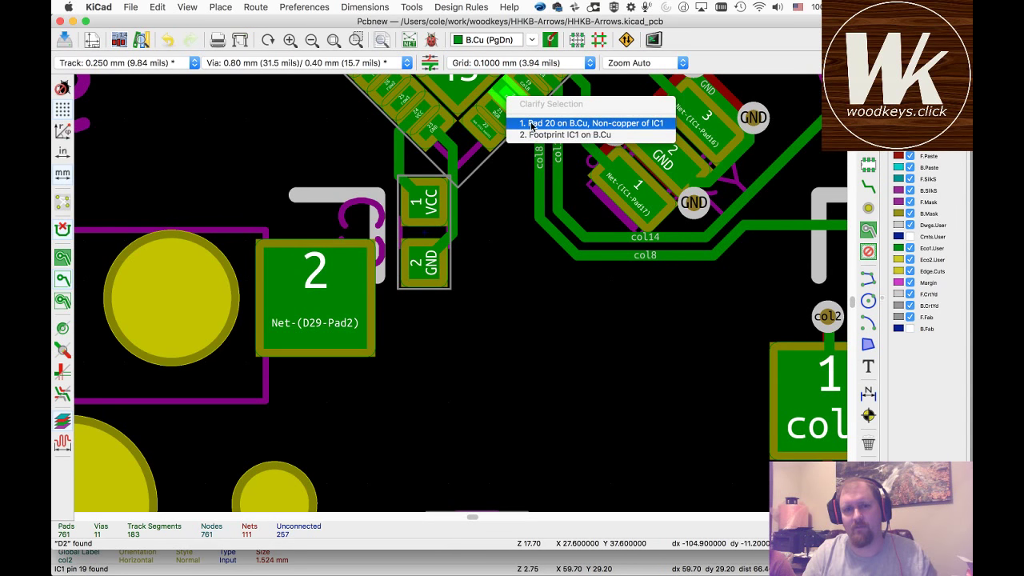
{"action": "left_click", "coordinate": [560, 124]}
{"action": "key", "text": "e"}
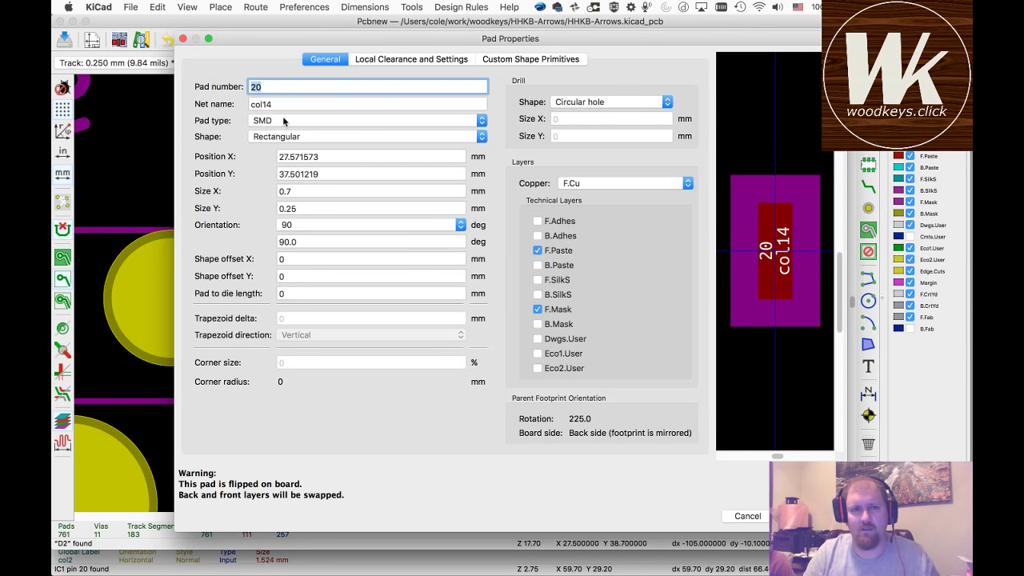
{"action": "key", "text": "Tab"}
{"action": "type", "text": "col8"}
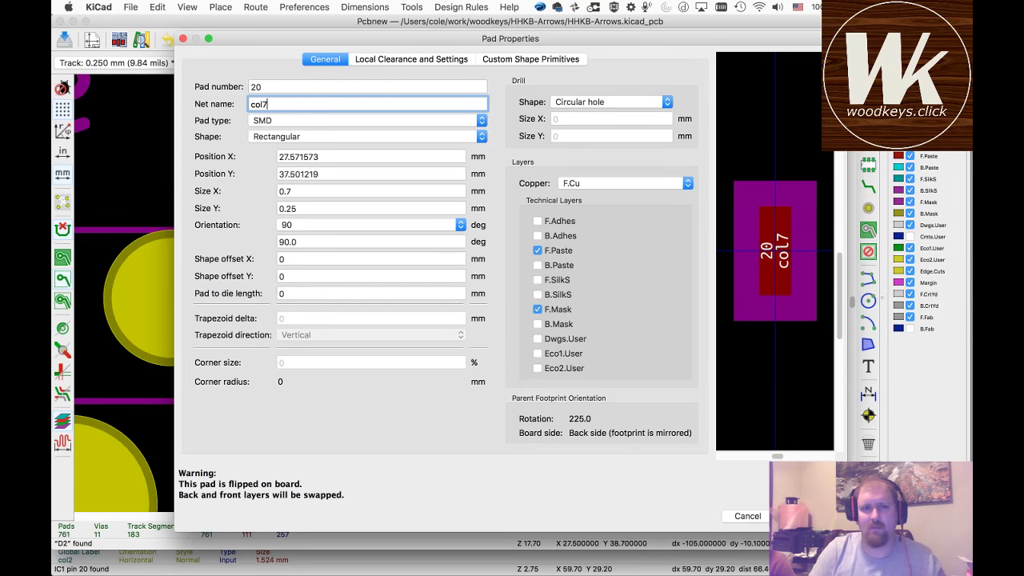
{"action": "key", "text": "Return"}
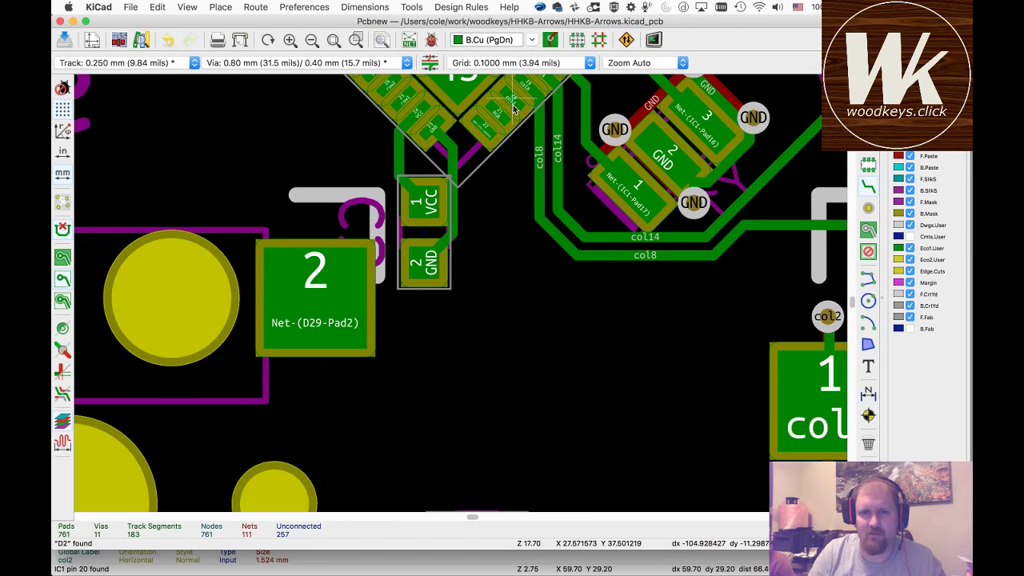
- Route the col7 track from pad 20 rightward along the horizontal bus
{"action": "key", "text": "x"}
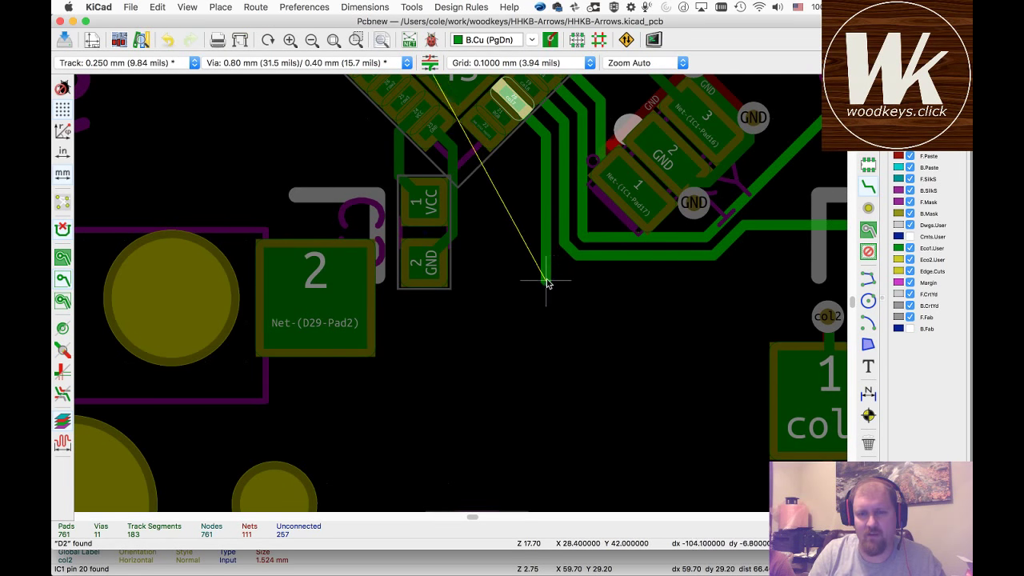
{"action": "left_click", "coordinate": [608, 276]}
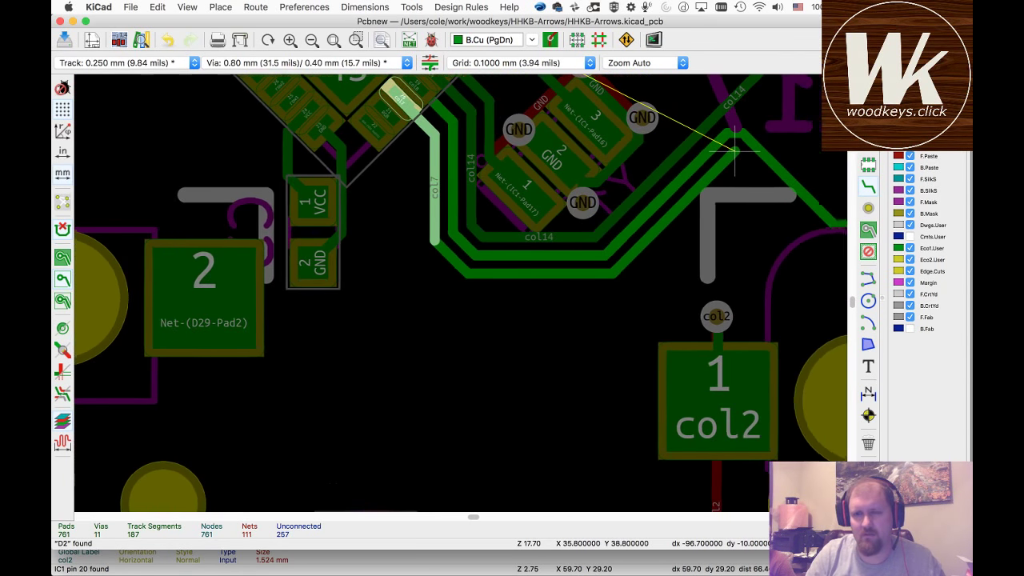
{"action": "scroll", "coordinate": [460, 292], "scroll_direction": "down", "scroll_amount": 3}
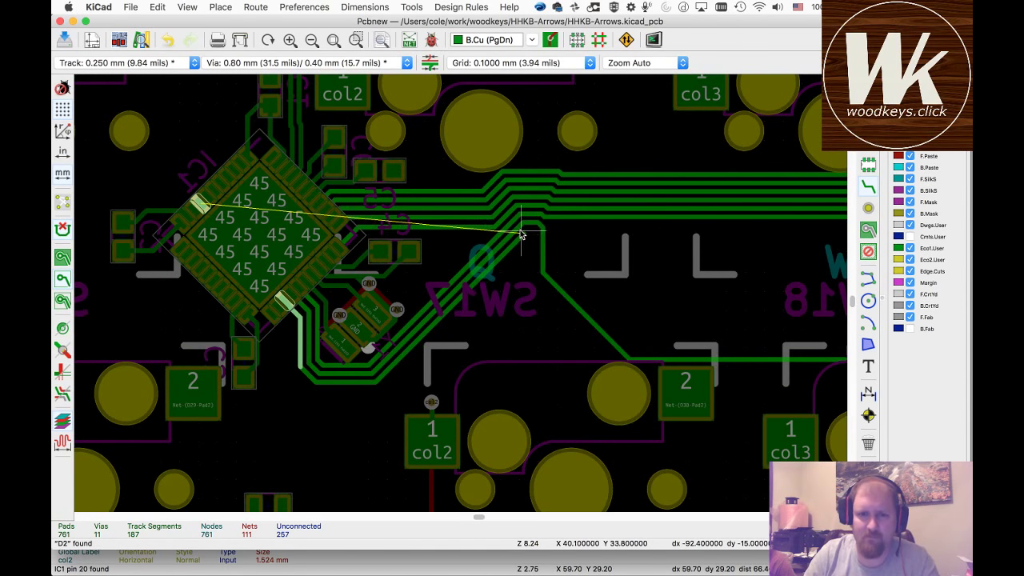
{"action": "left_click", "coordinate": [521, 233]}
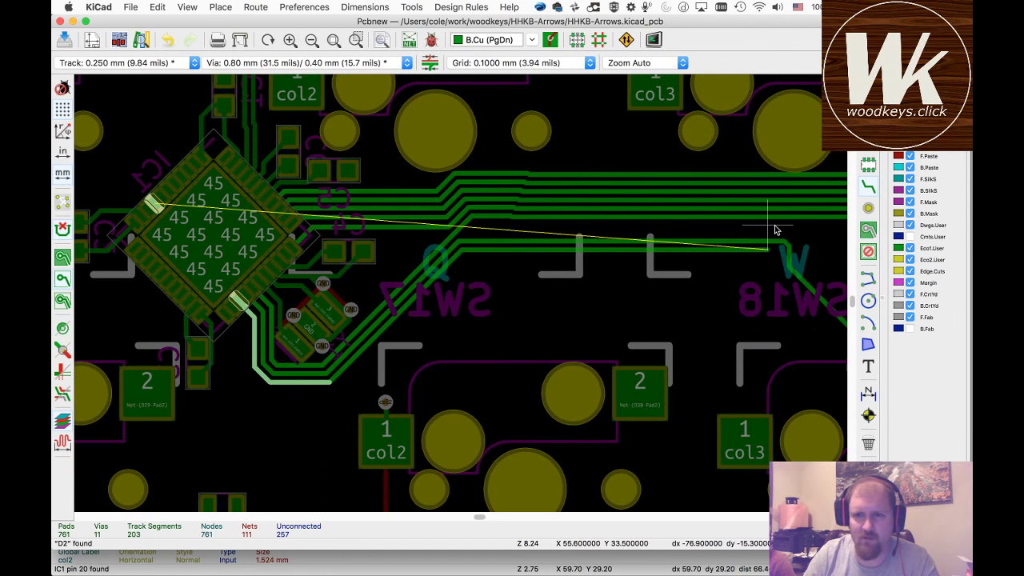
{"action": "scroll", "coordinate": [460, 292], "scroll_direction": "down", "scroll_amount": 5}
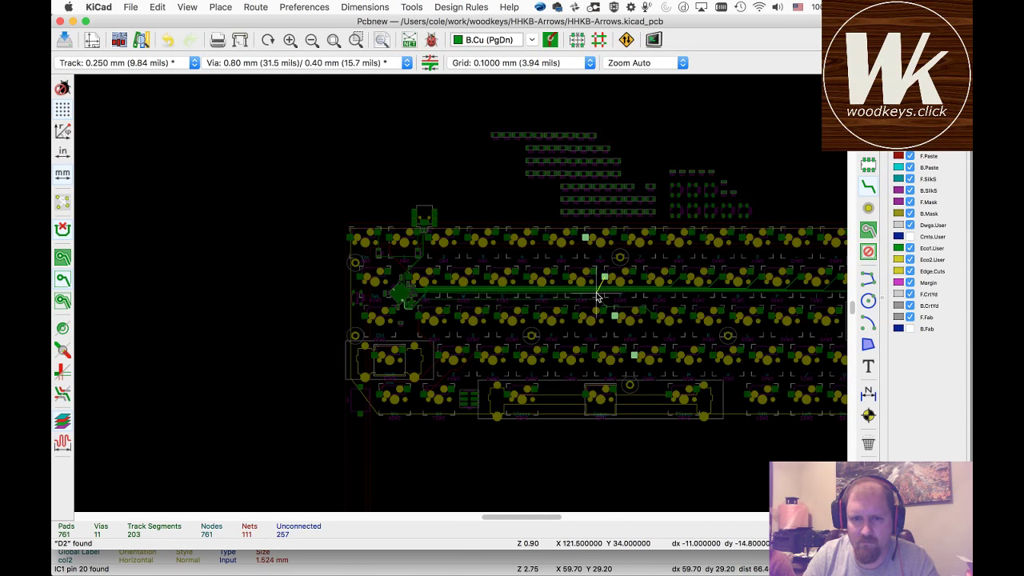
- Join the col7 track to the existing diagonal, then continue it toward the lower col7 pad
{"action": "scroll", "coordinate": [598, 296], "scroll_direction": "up", "scroll_amount": 5}
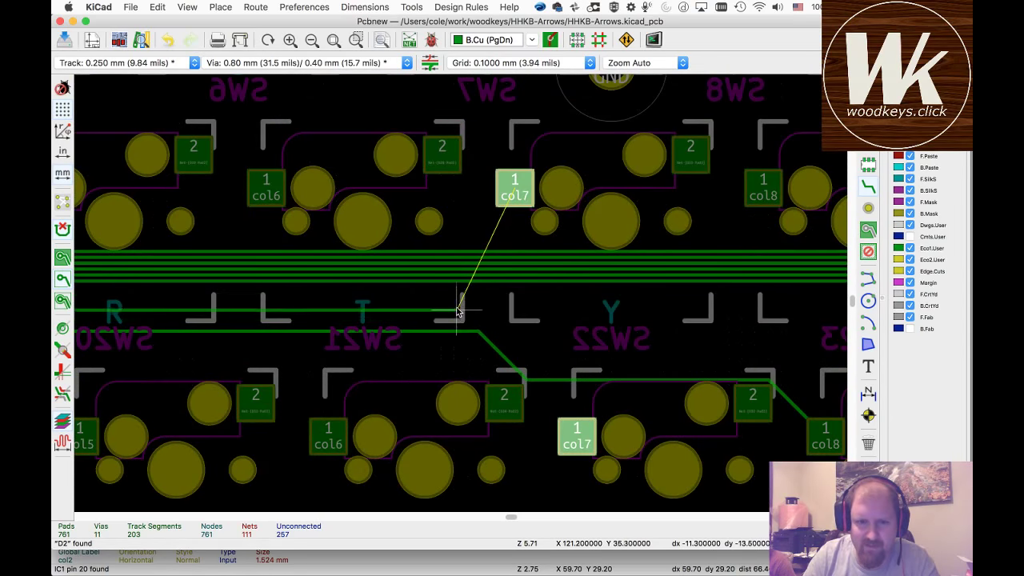
{"action": "scroll", "coordinate": [458, 303], "scroll_direction": "down", "scroll_amount": 5}
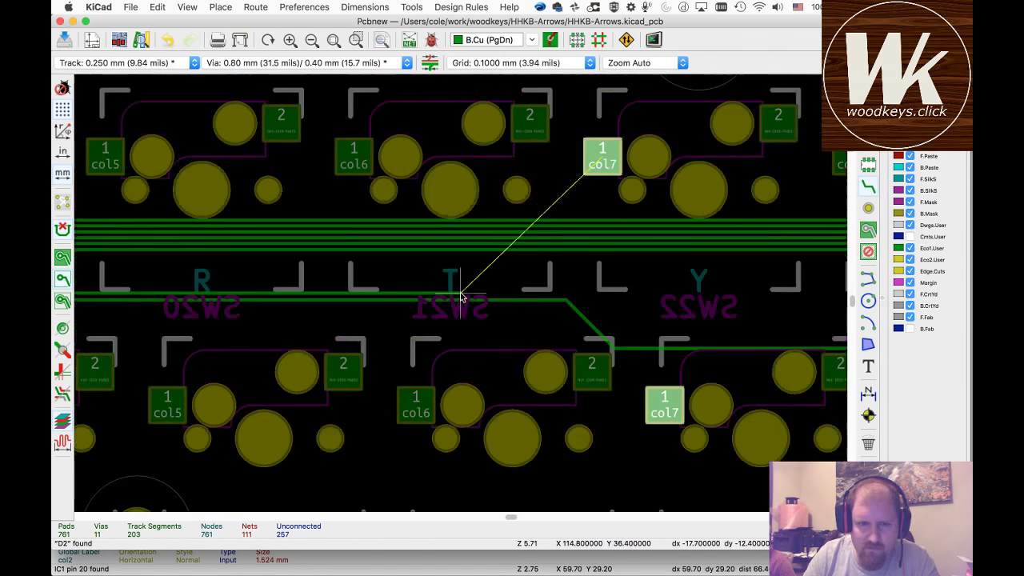
{"action": "scroll", "coordinate": [235, 296], "scroll_direction": "up", "scroll_amount": 6}
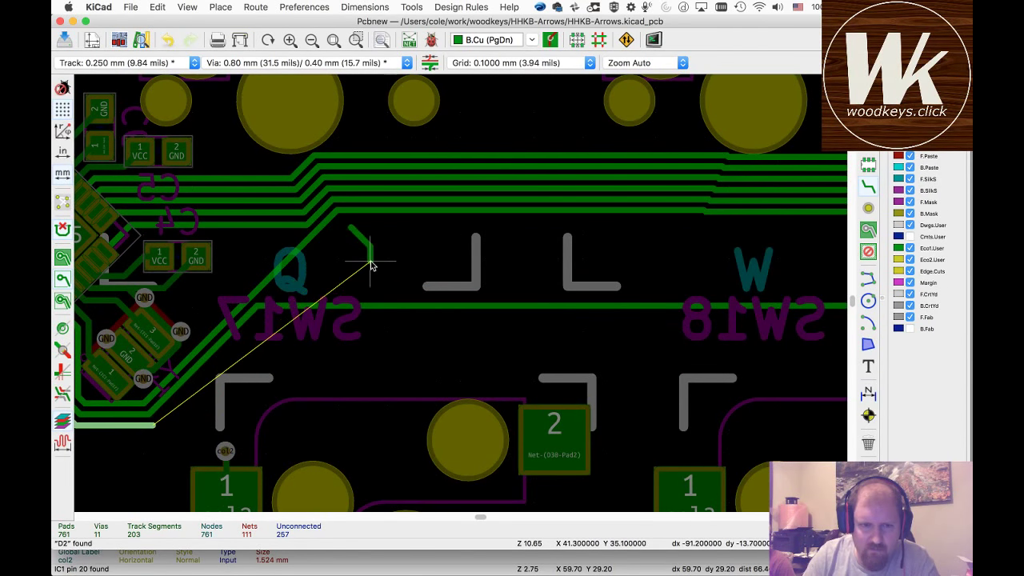
{"action": "left_click", "coordinate": [373, 257]}
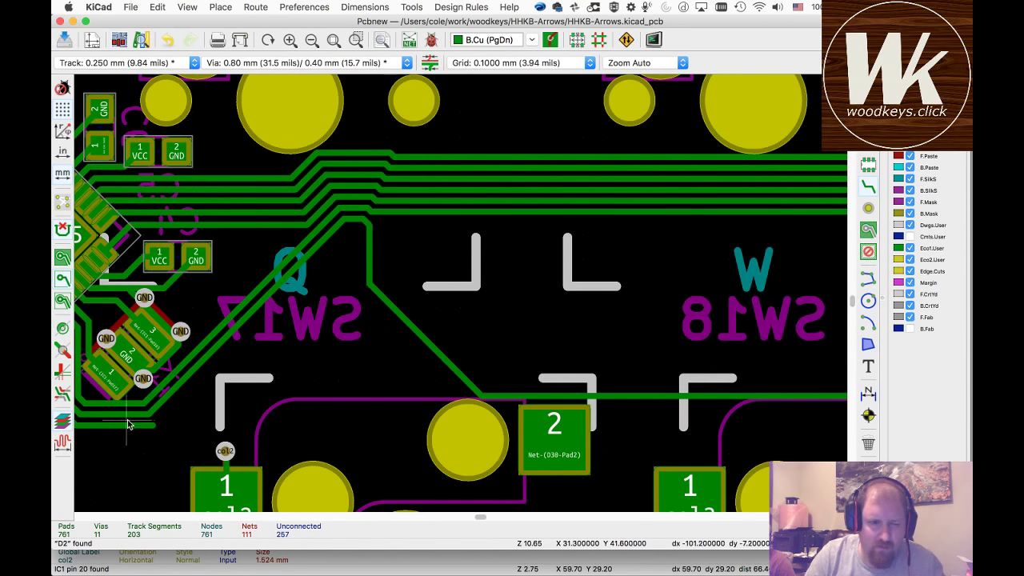
{"action": "left_click", "coordinate": [153, 428]}
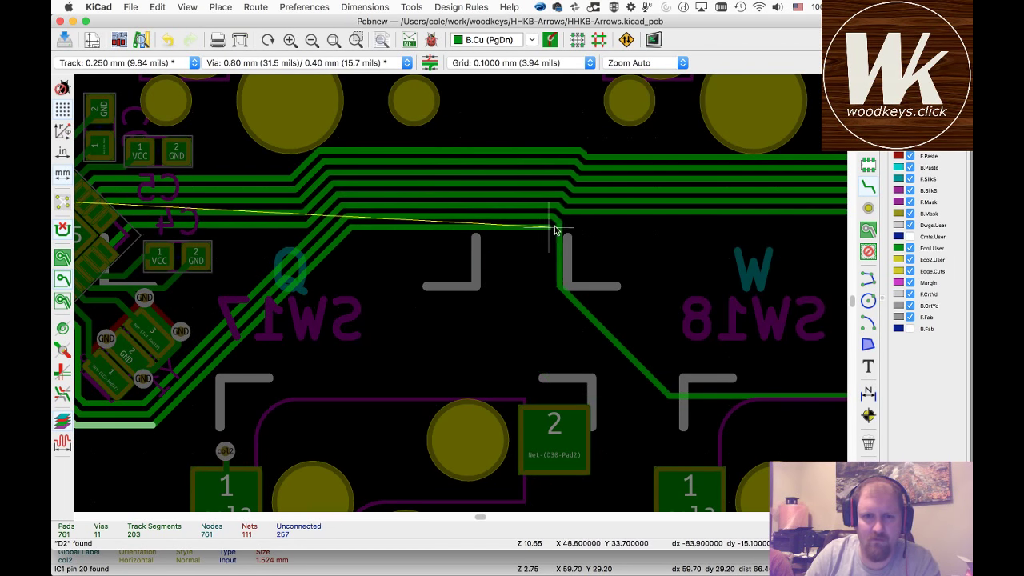
{"action": "scroll", "coordinate": [766, 226], "scroll_direction": "right", "scroll_amount": 2}
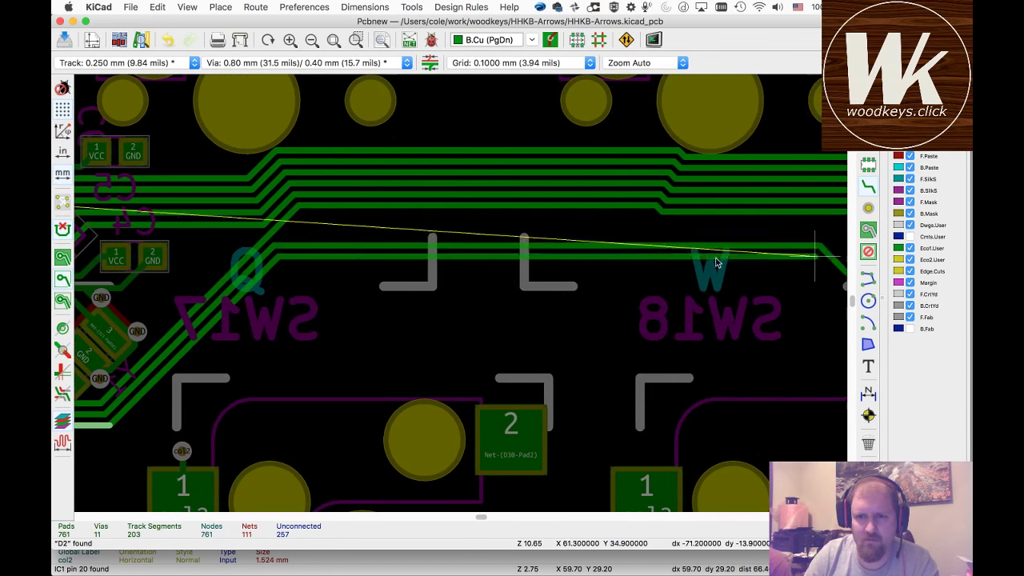
{"action": "scroll", "coordinate": [745, 253], "scroll_direction": "down", "scroll_amount": 4}
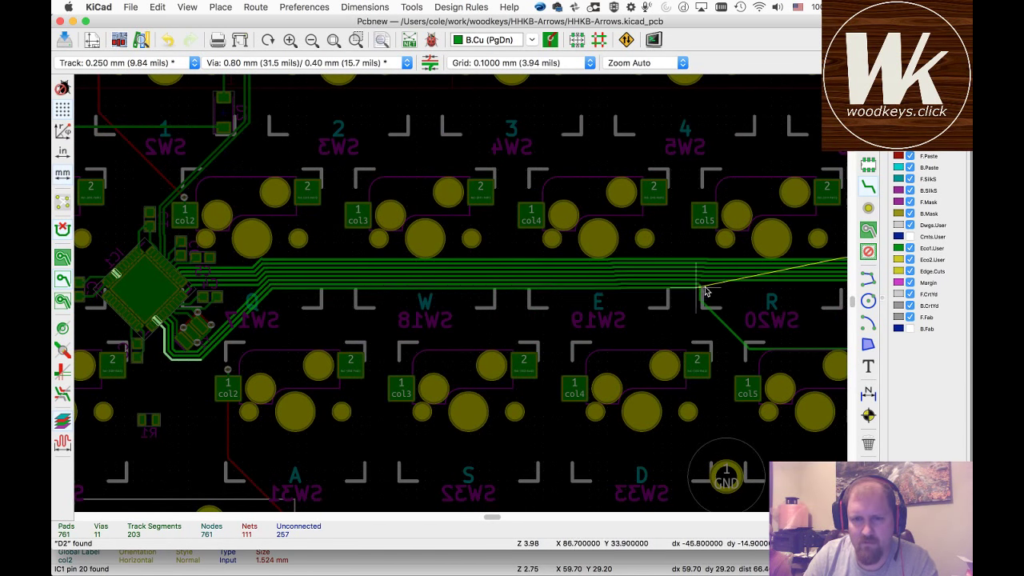
{"action": "scroll", "coordinate": [460, 298], "scroll_direction": "down", "scroll_amount": 3}
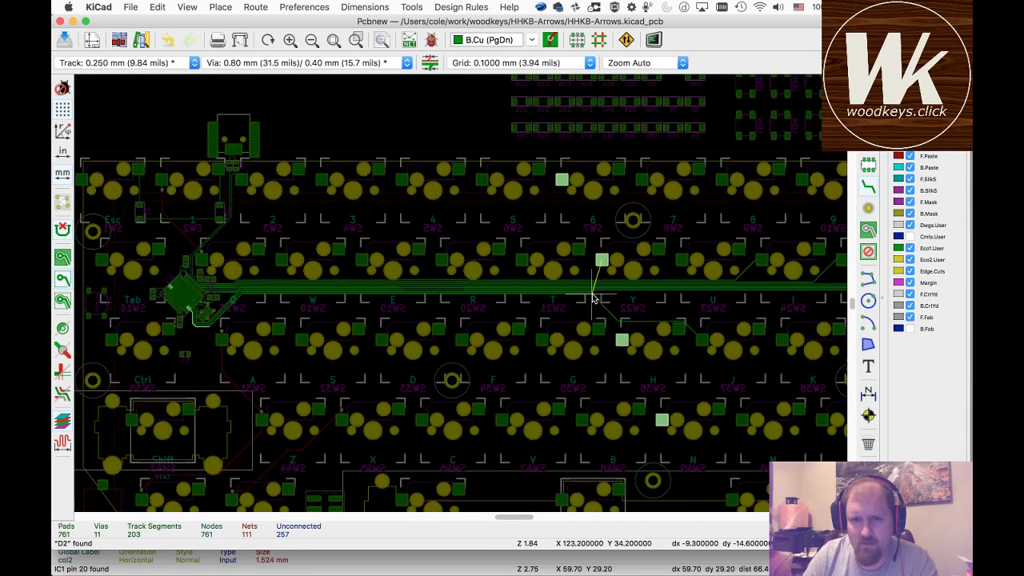
{"action": "scroll", "coordinate": [602, 298], "scroll_direction": "up", "scroll_amount": 3}
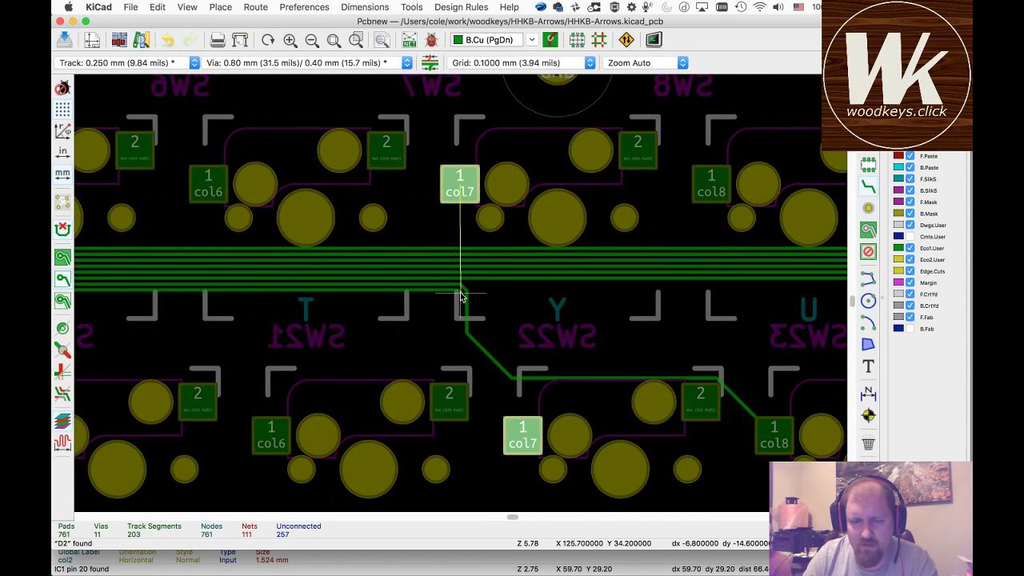
{"action": "left_click", "coordinate": [527, 439]}
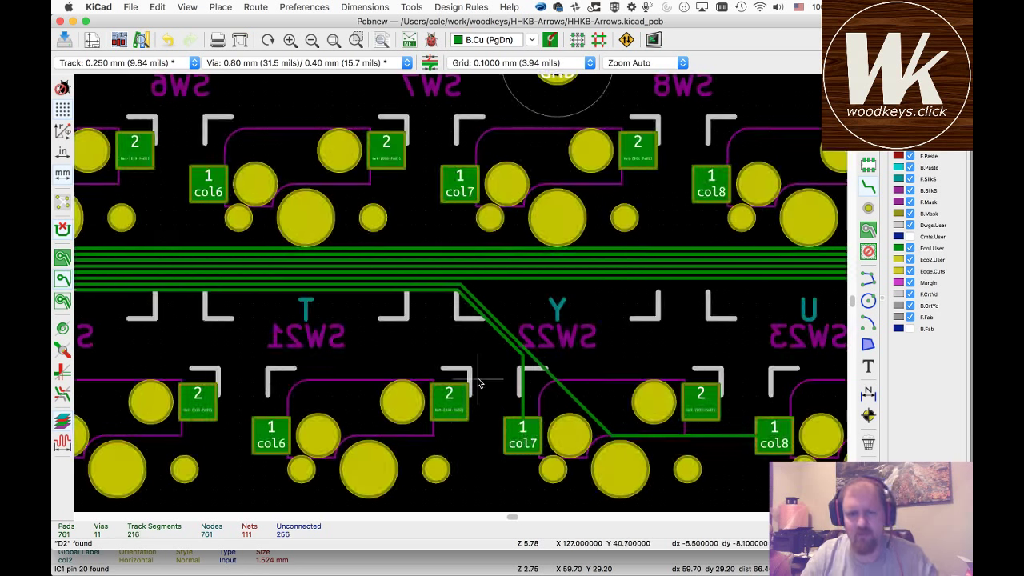
{"action": "left_click", "coordinate": [766, 431]}
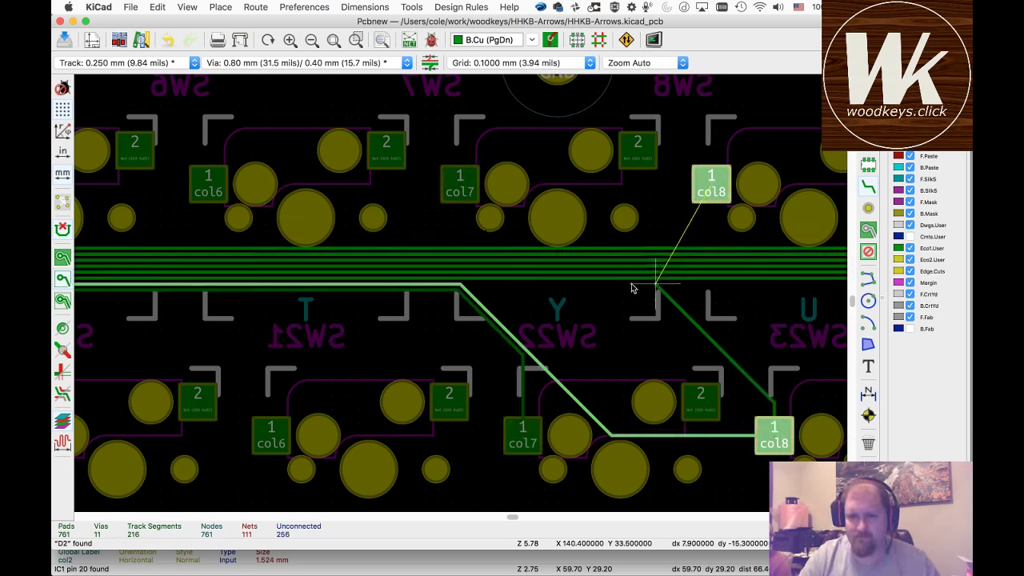
{"action": "key", "text": "Escape"}
{"action": "key", "text": "Escape"}
{"action": "scroll", "coordinate": [461, 292], "scroll_direction": "down", "scroll_amount": 5}
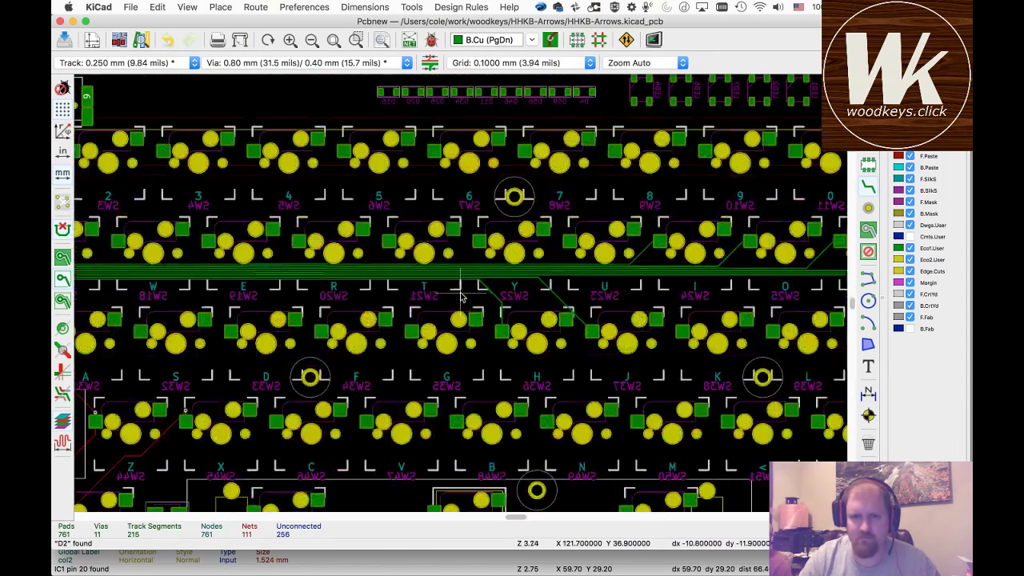
{"action": "scroll", "coordinate": [462, 295], "scroll_direction": "left", "scroll_amount": 10}
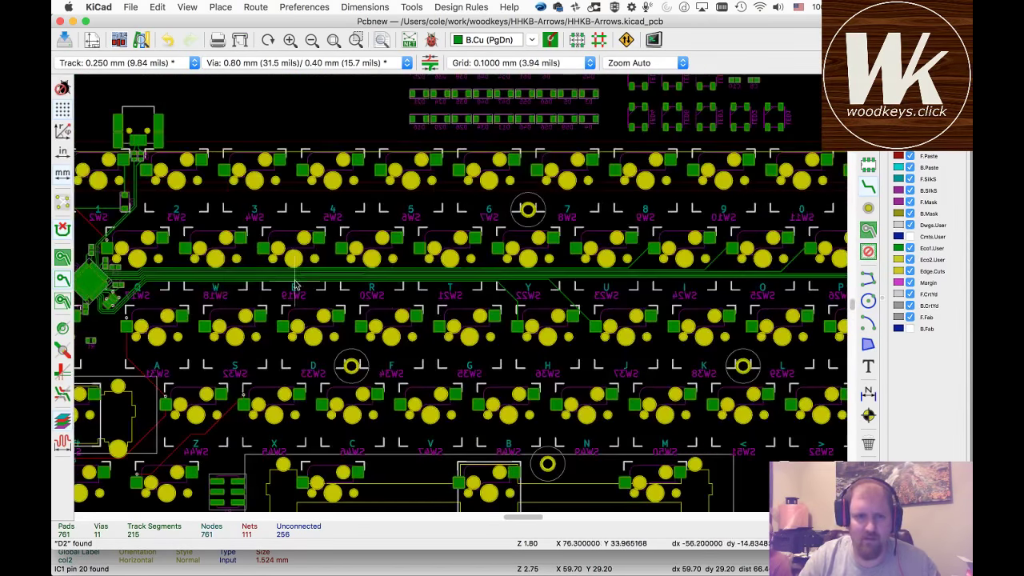
{"action": "scroll", "coordinate": [460, 296], "scroll_direction": "up", "scroll_amount": 2}
{"action": "scroll", "coordinate": [460, 297], "scroll_direction": "up", "scroll_amount": 3}
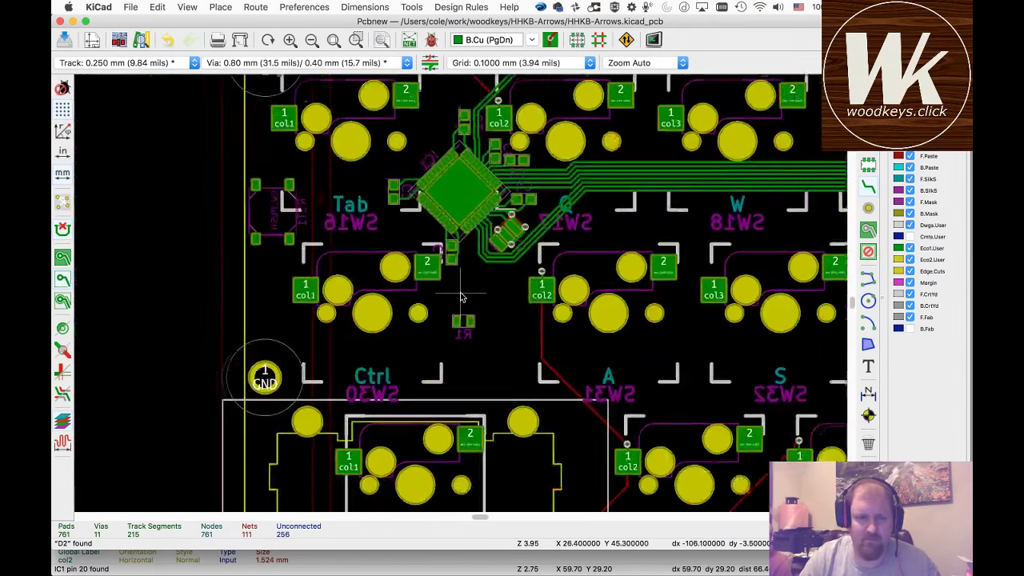
{"action": "scroll", "coordinate": [460, 297], "scroll_direction": "down", "scroll_amount": 1}
{"action": "scroll", "coordinate": [461, 297], "scroll_direction": "up", "scroll_amount": 3}
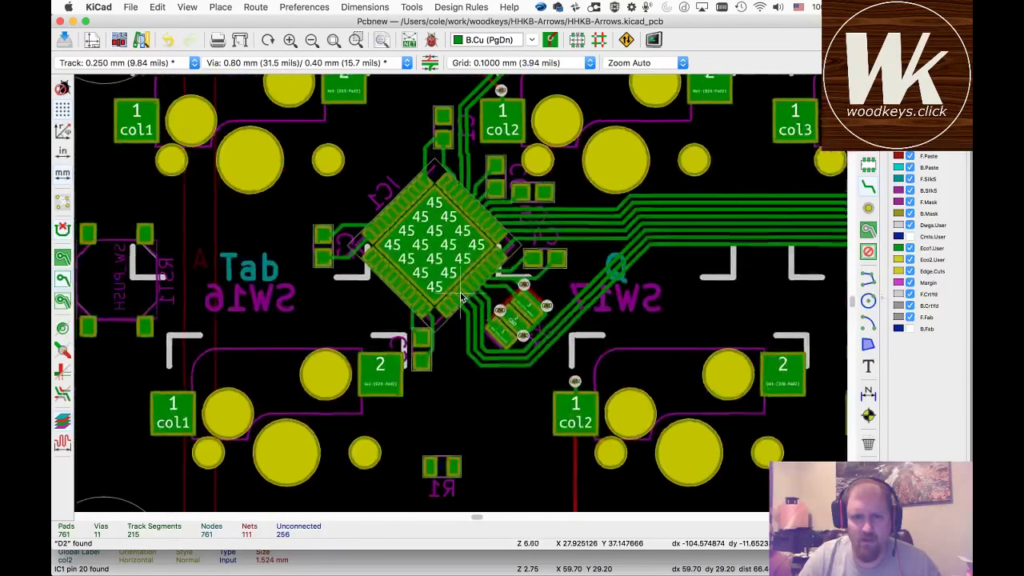
{"action": "scroll", "coordinate": [461, 296], "scroll_direction": "up", "scroll_amount": 1}
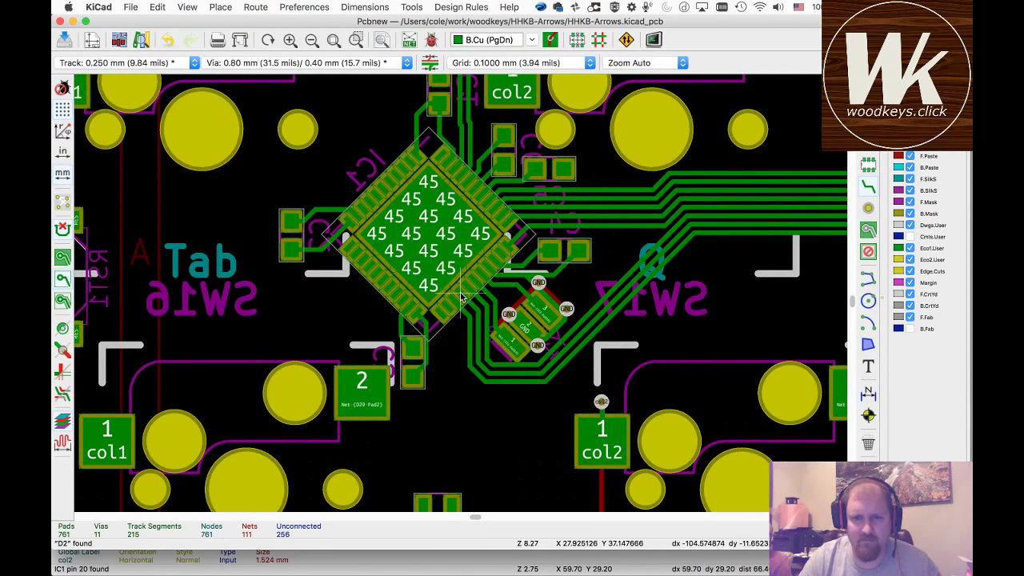
- Save the HHKB-Arrows board with Cmd+S and review the routed tracks
{"action": "key", "text": "super+s"}
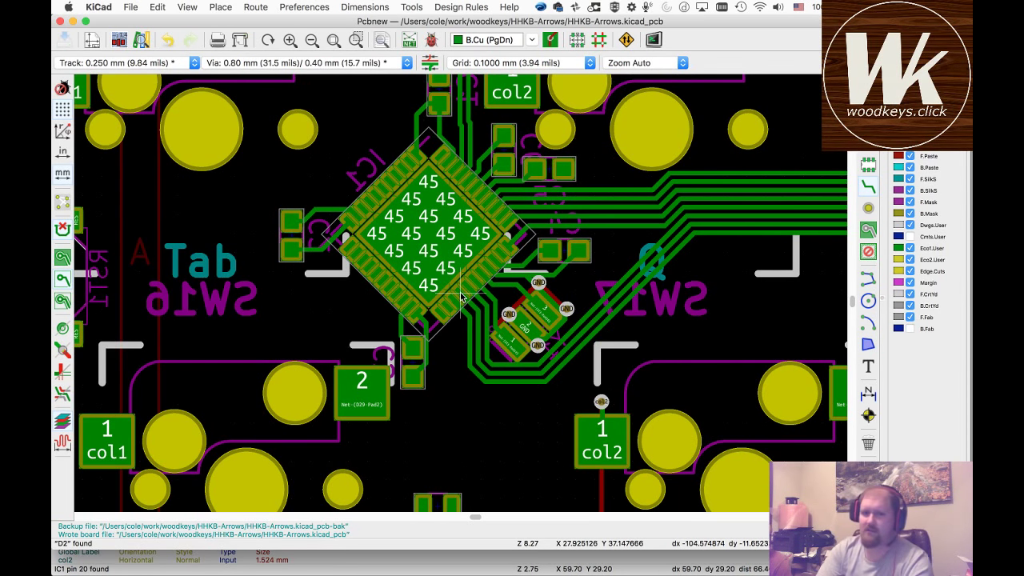
{"action": "scroll", "coordinate": [464, 298], "scroll_direction": "down", "scroll_amount": 2}
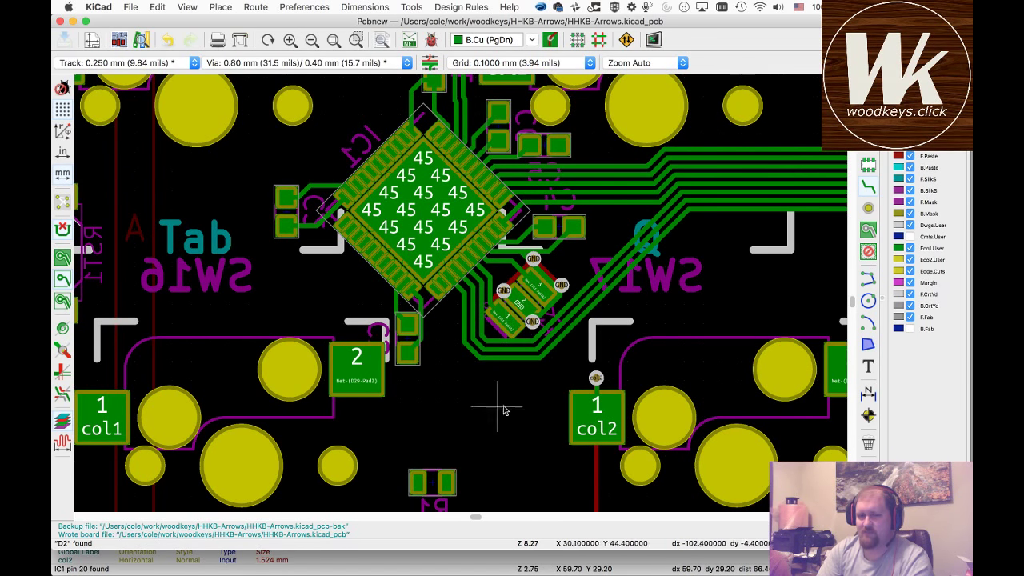
{"action": "scroll", "coordinate": [518, 302], "scroll_direction": "up", "scroll_amount": 5}
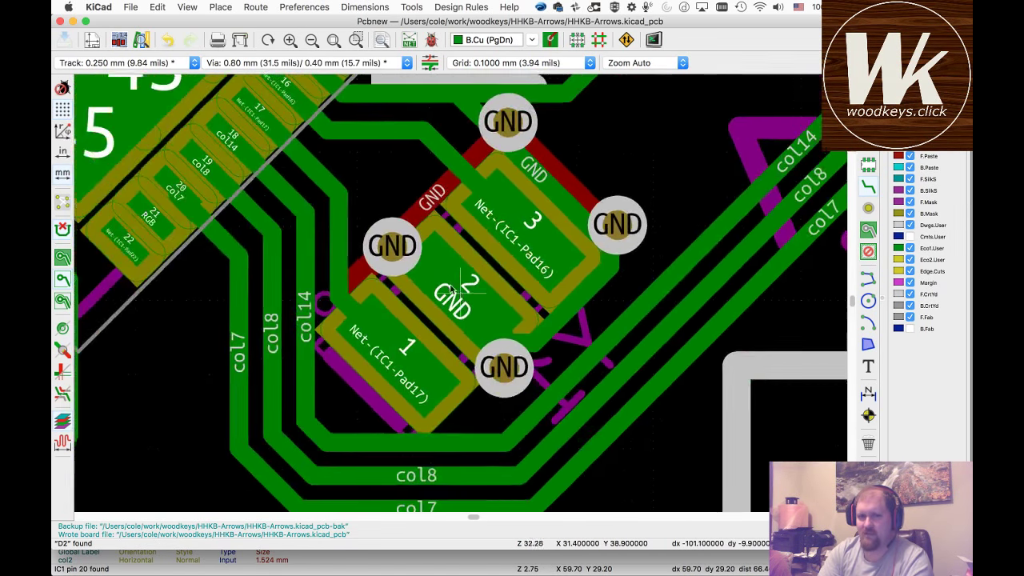
{"action": "scroll", "coordinate": [452, 289], "scroll_direction": "up", "scroll_amount": 1}
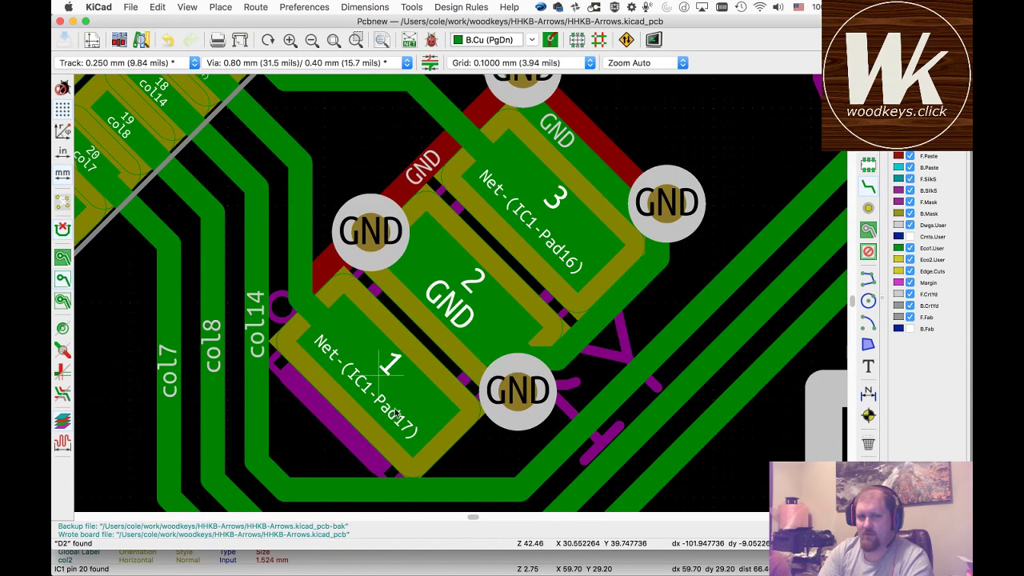
{"action": "scroll", "coordinate": [461, 297], "scroll_direction": "down", "scroll_amount": 3}
{"action": "scroll", "coordinate": [461, 297], "scroll_direction": "down", "scroll_amount": 6}
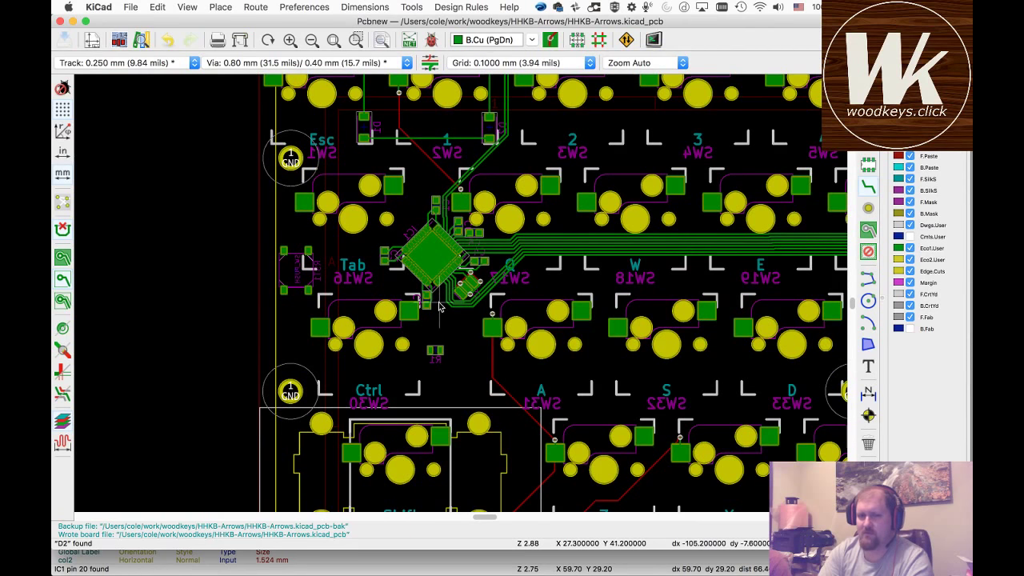
{"action": "scroll", "coordinate": [438, 306], "scroll_direction": "down", "scroll_amount": 5}
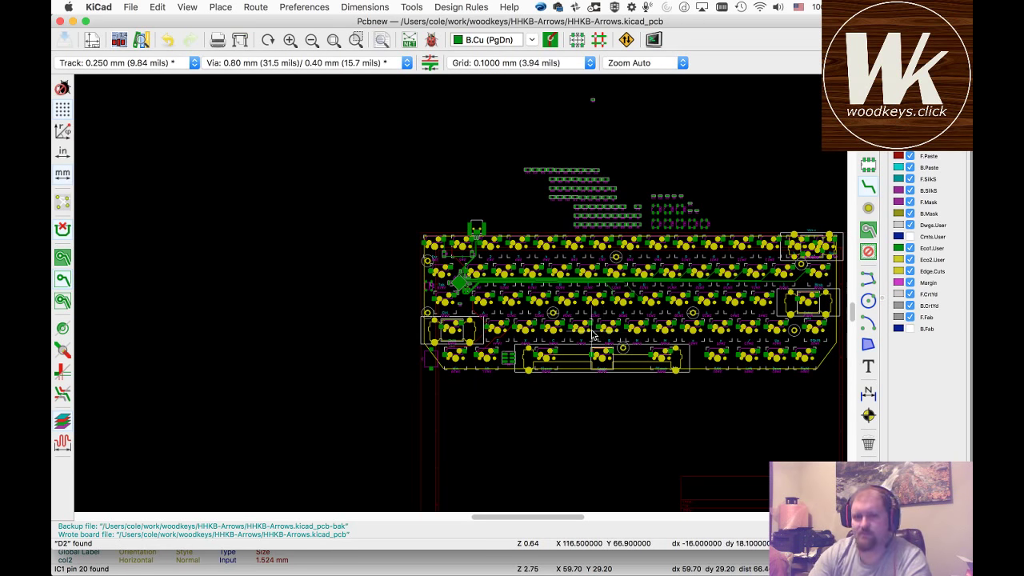
{"action": "left_click", "coordinate": [334, 40]}
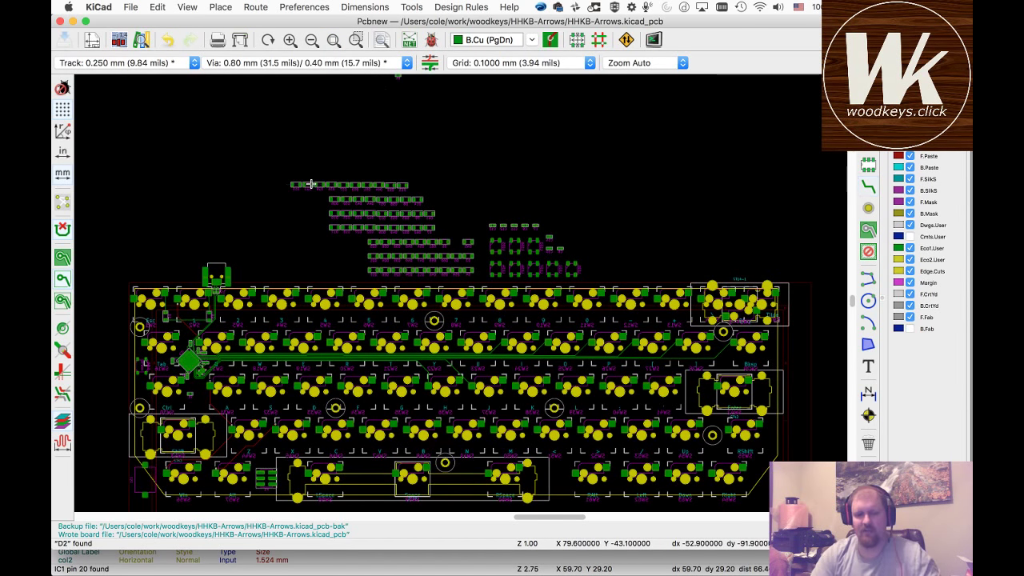